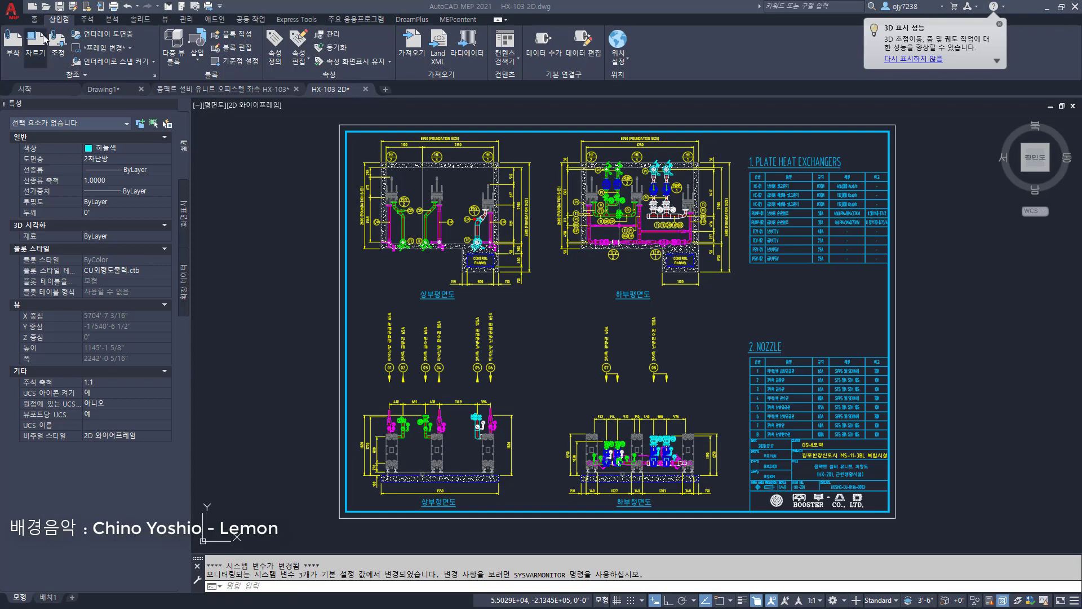
Step: Open the drawing file HX-101.dwg from the 부스타(컴팩트유니트) folder
click(46, 7)
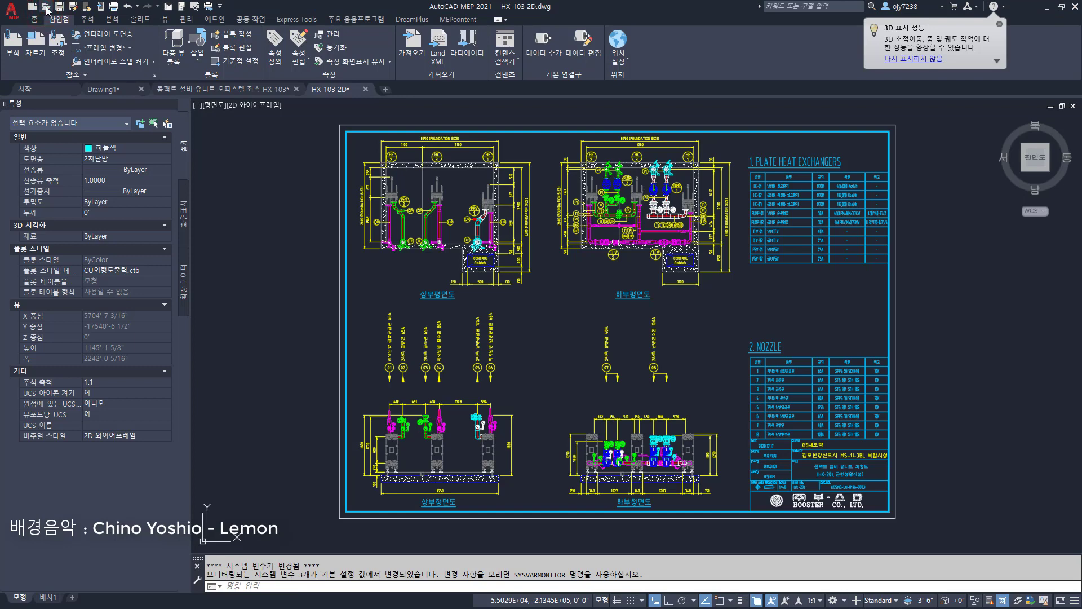
click(45, 7)
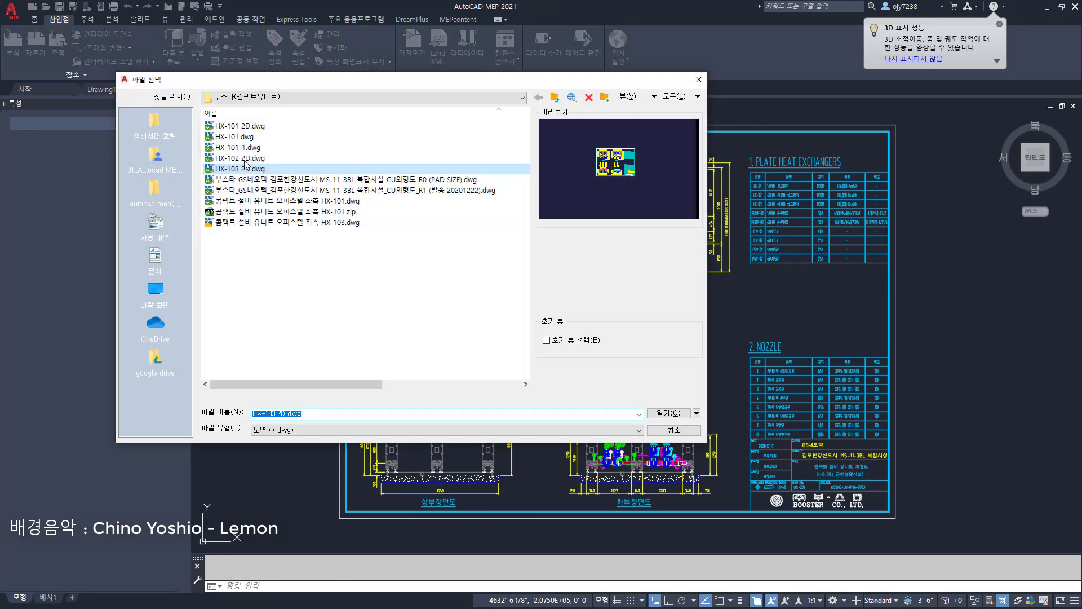
click(232, 137)
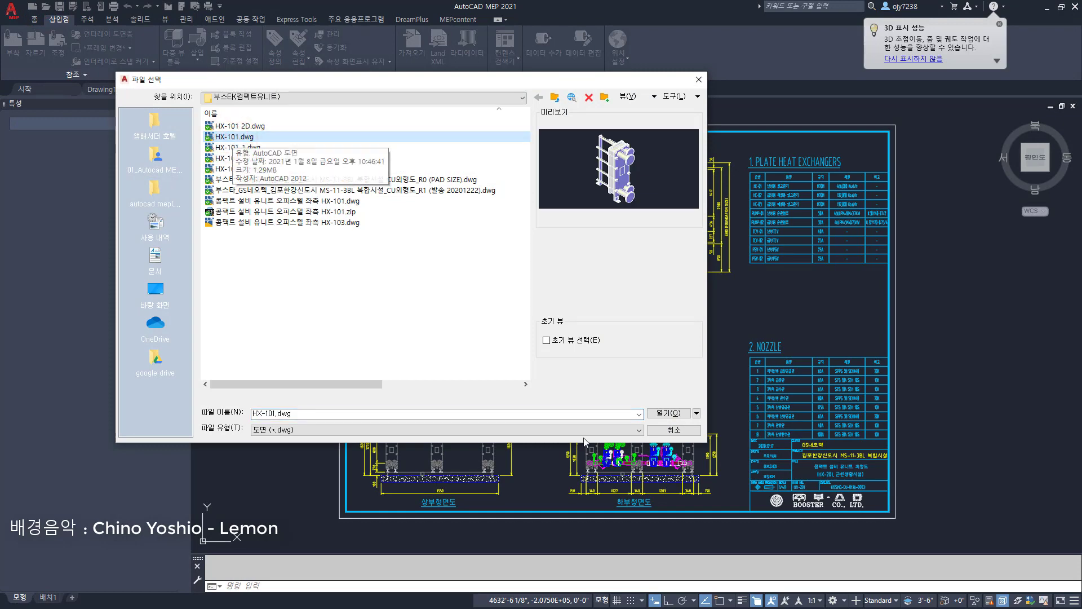
click(669, 413)
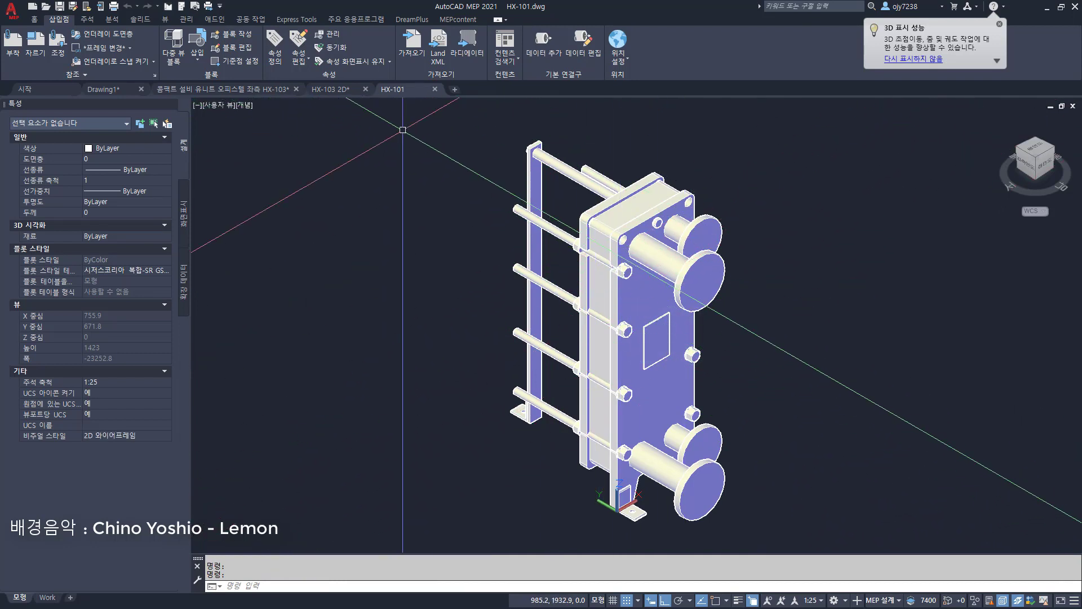
Step: Switch to the drawing 콤팩트 설비 유니트 오피스텔 좌측 HX-103 and examine the 3D piping unit and its 2D sheet
click(268, 88)
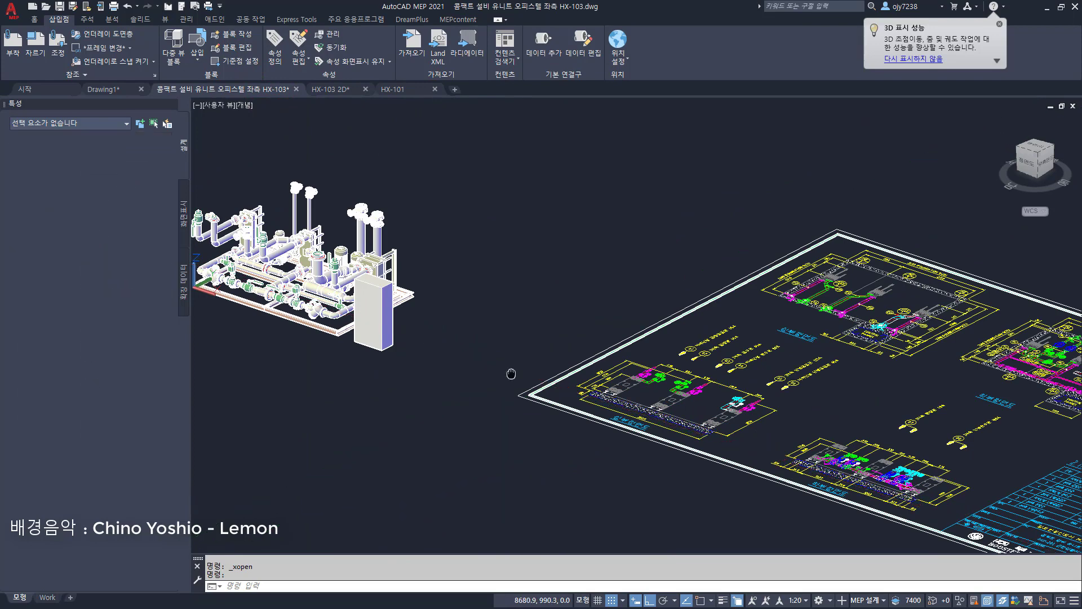
middle_drag(510, 374, 531, 379)
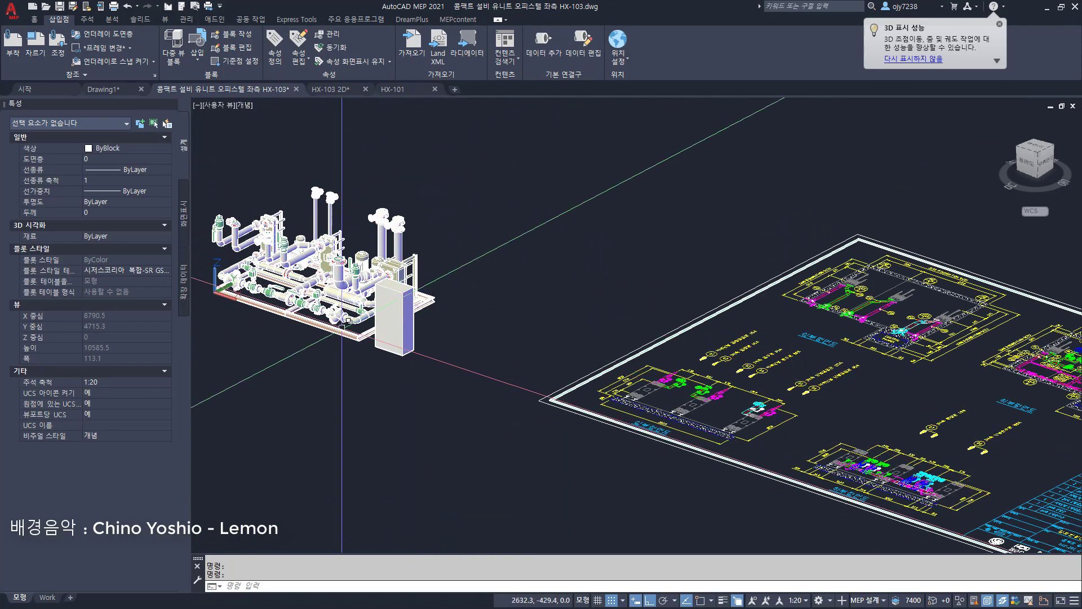
scroll(305, 283, up, 3)
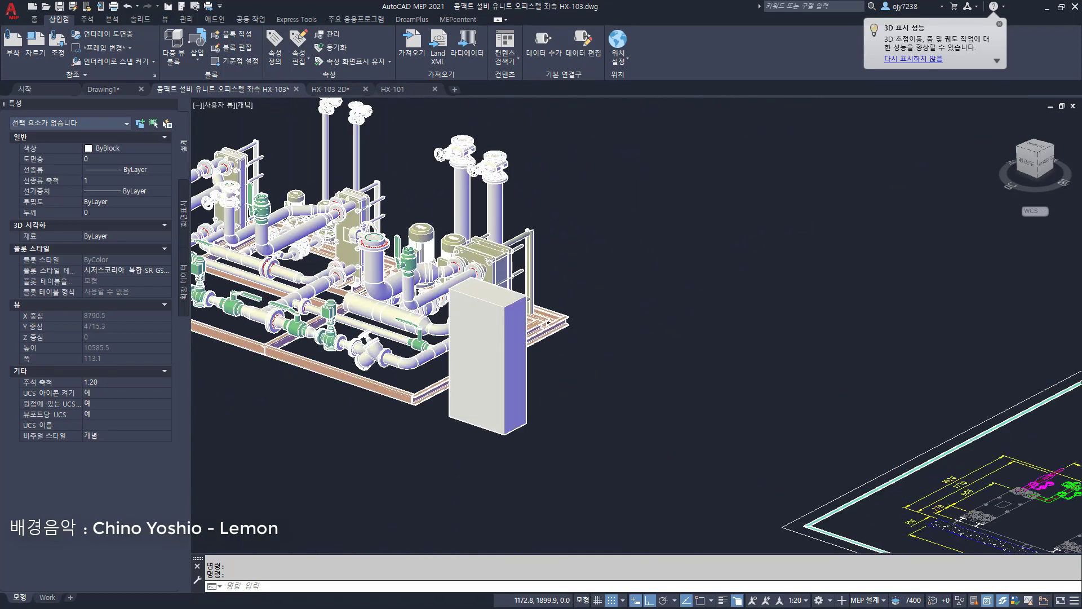
scroll(299, 282, up, 3)
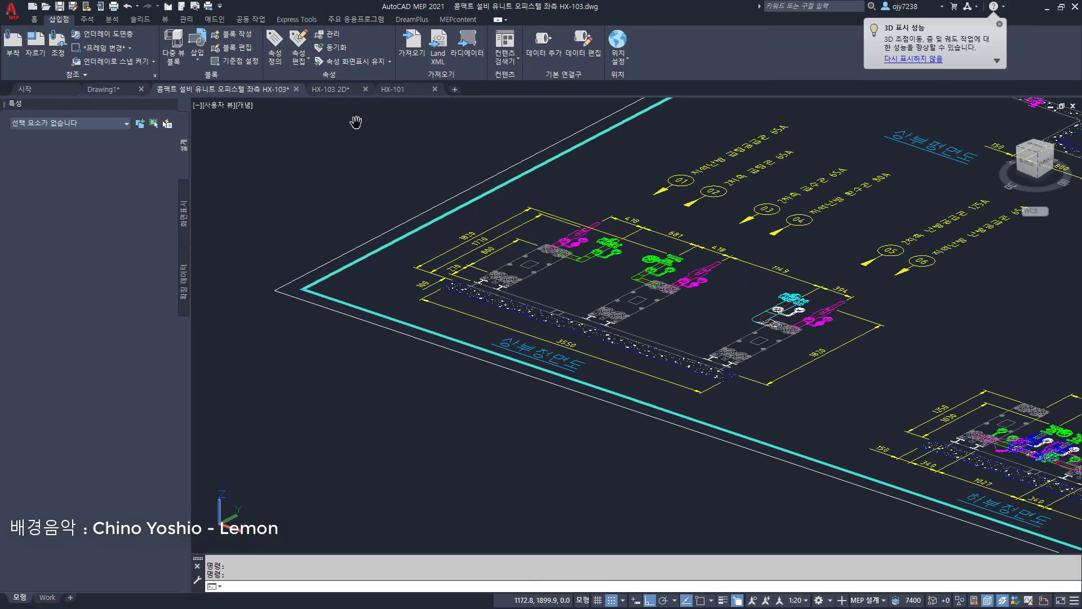
Step: Switch to the HX-103 2D drawing and place a horizontal construction line along the top of the foundation in the front views
click(330, 90)
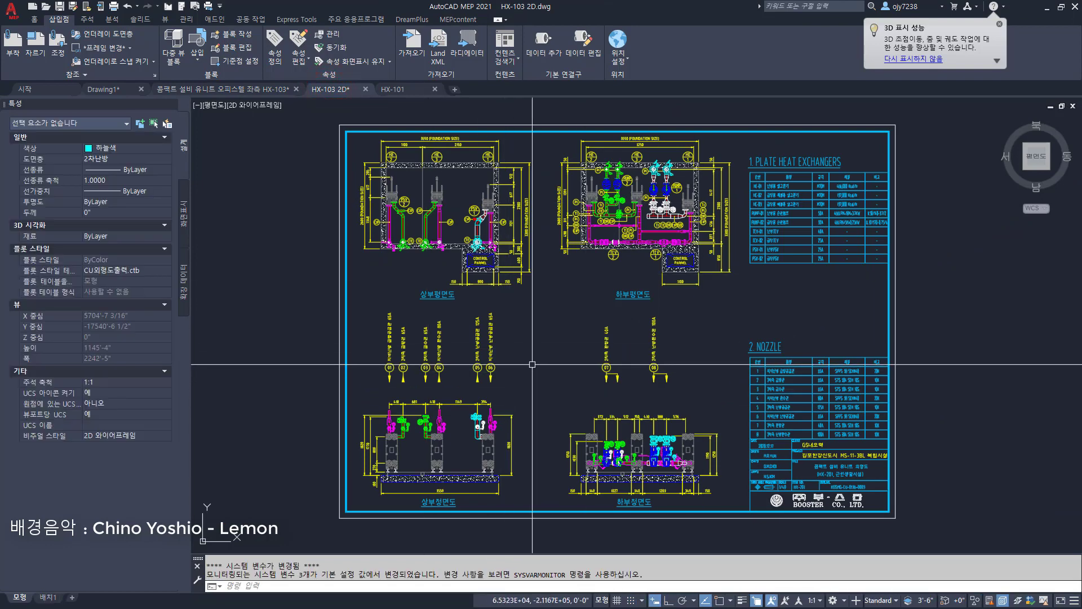
middle_drag(531, 367, 475, 325)
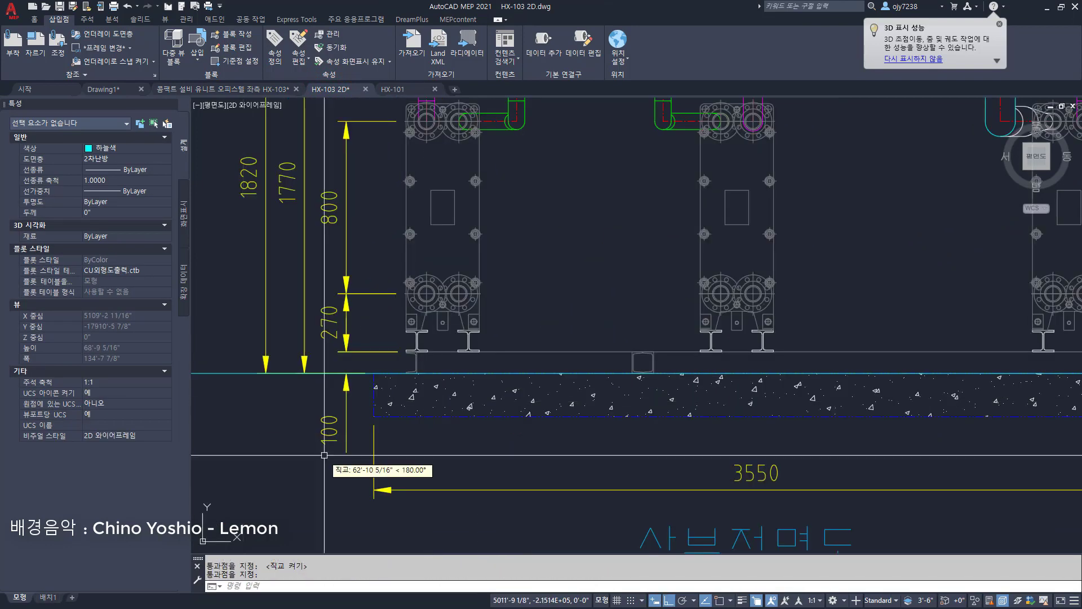
key(space)
Step: Draw a vertical construction line through the lower-left endpoint of the base frame channel in the 상부정면도 view
scroll(324, 453, down, 6)
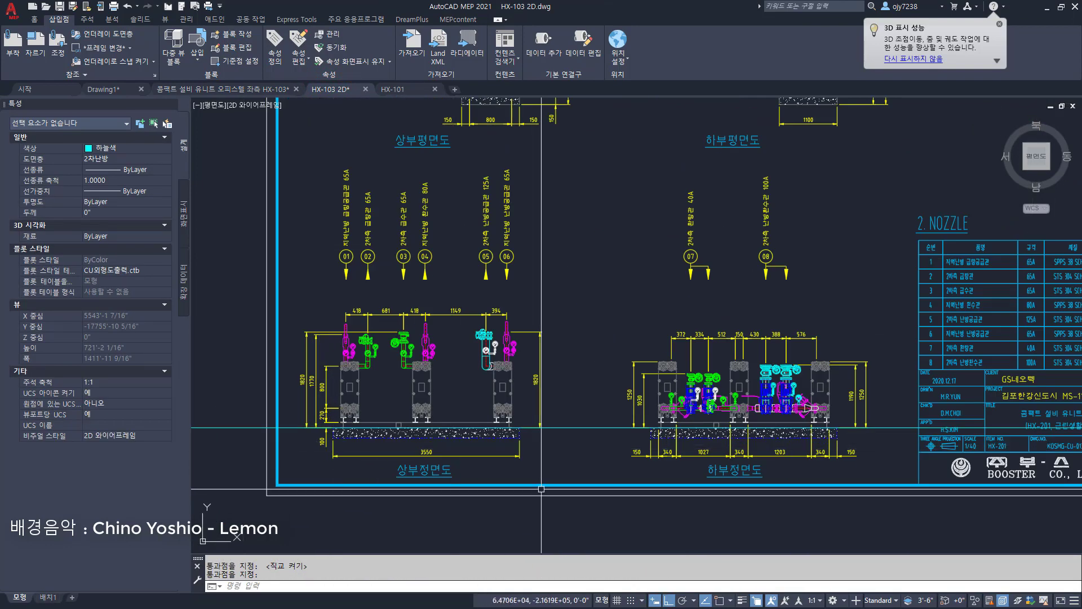
scroll(521, 480, down, 4)
scroll(519, 394, up, 12)
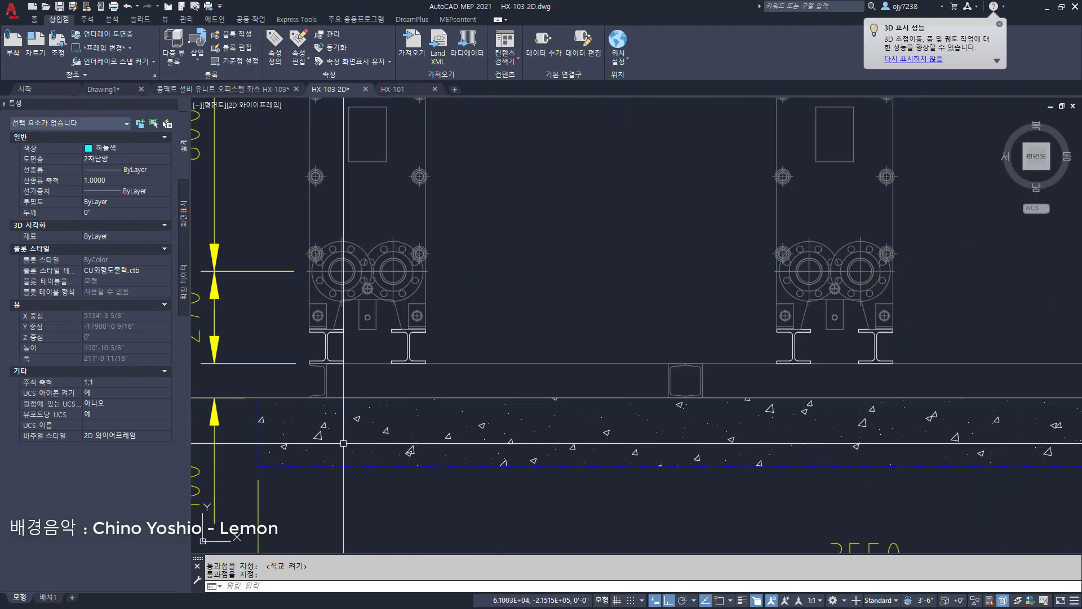
scroll(314, 403, up, 5)
key(space)
shift+right_click(307, 386)
key(e)
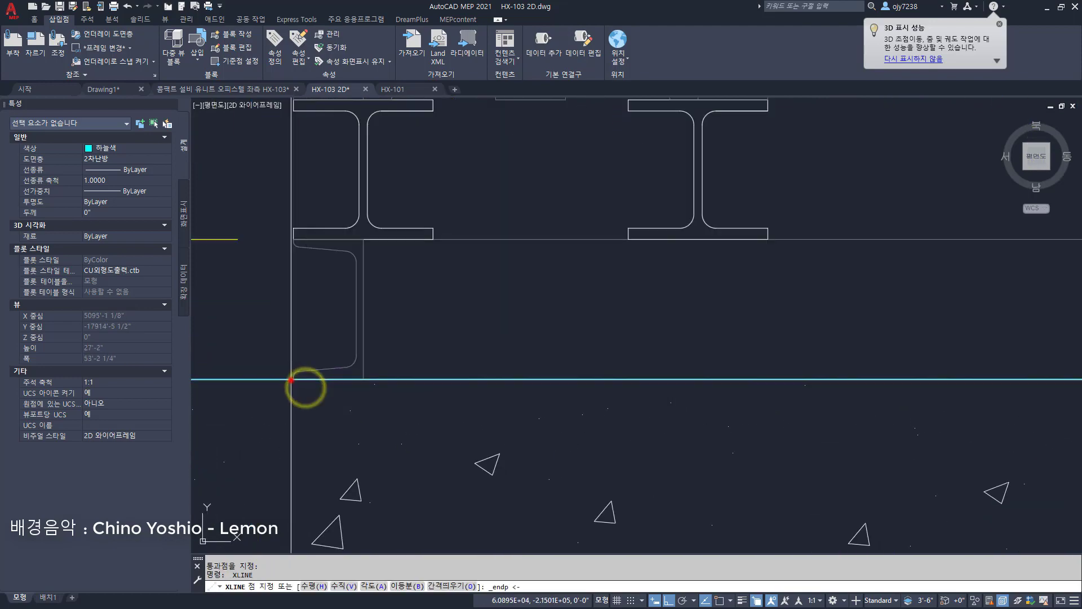
click(291, 380)
click(301, 301)
key(space)
scroll(538, 460, down, 6)
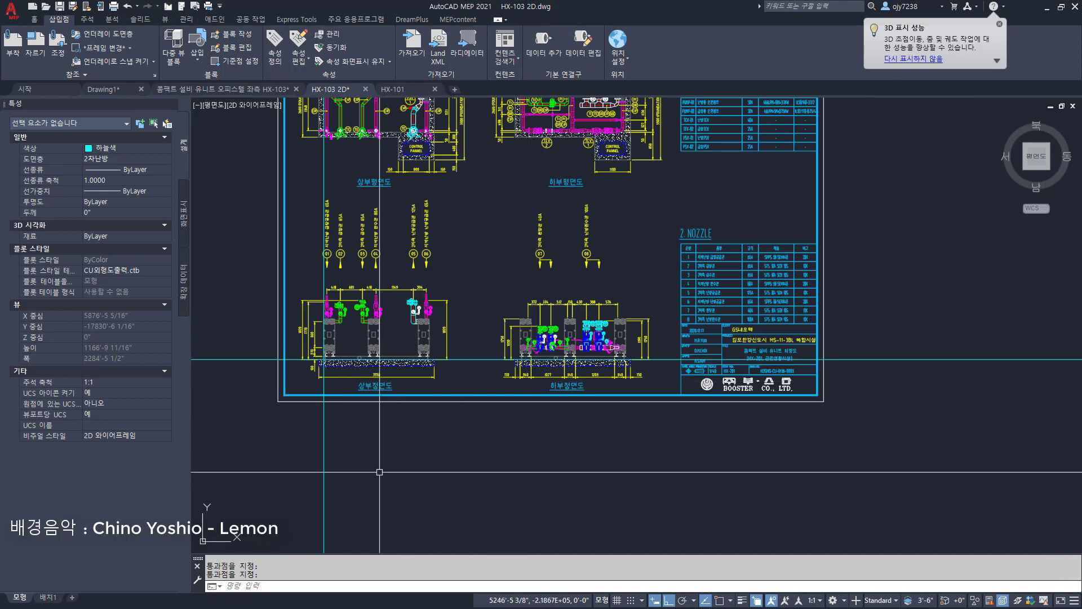
text(co)
key(space)
click(323, 459)
key(space)
click(370, 473)
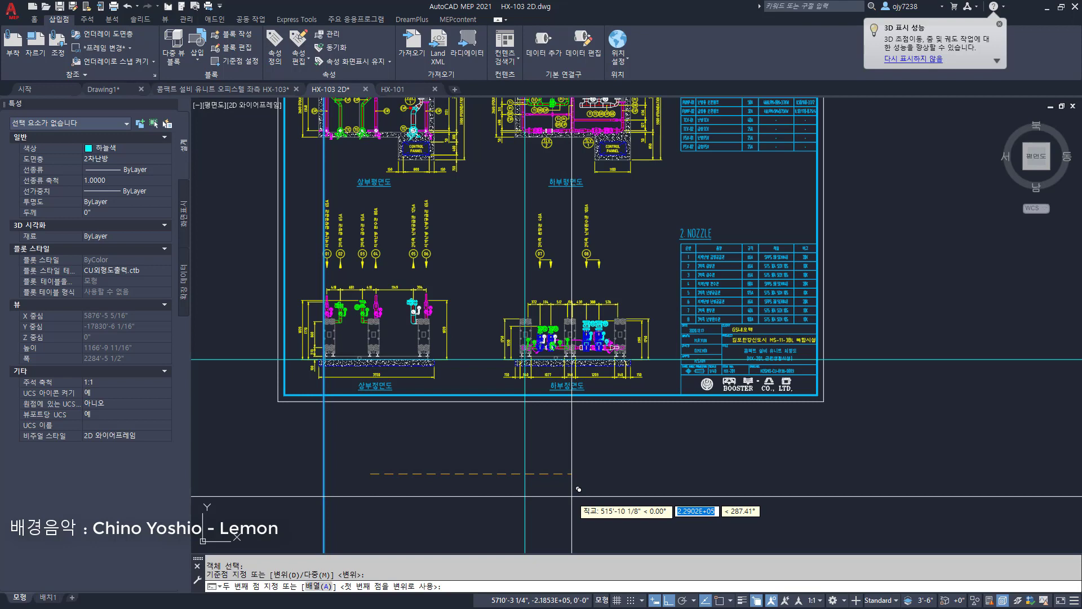
key(Escape)
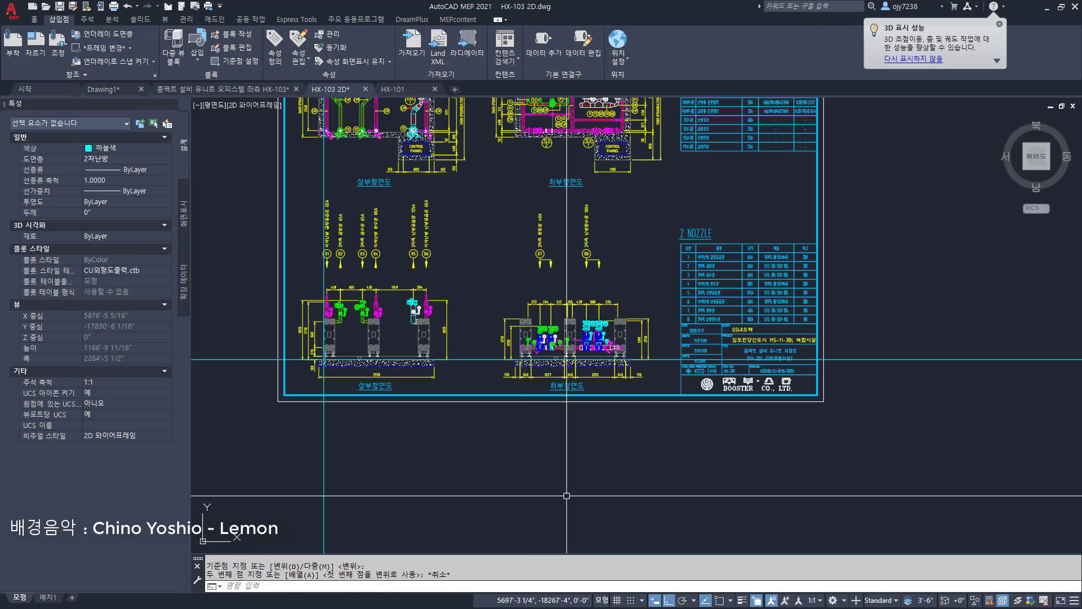
key(Escape)
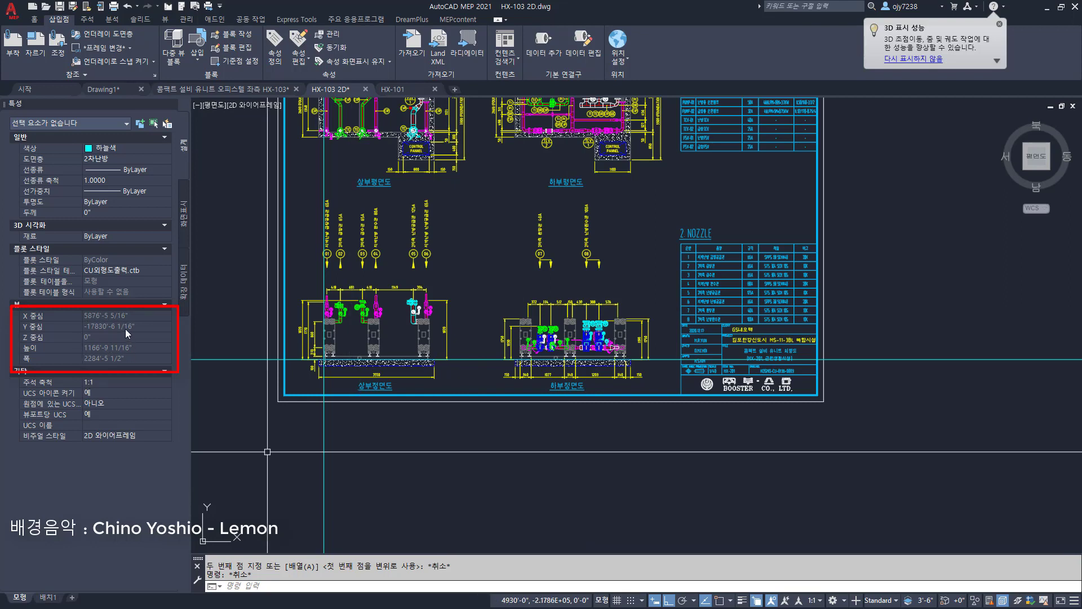
Step: Set the drawing units to millimetres (밀리미터) with the UNITS command and apply them without rescaling existing objects
text(units)
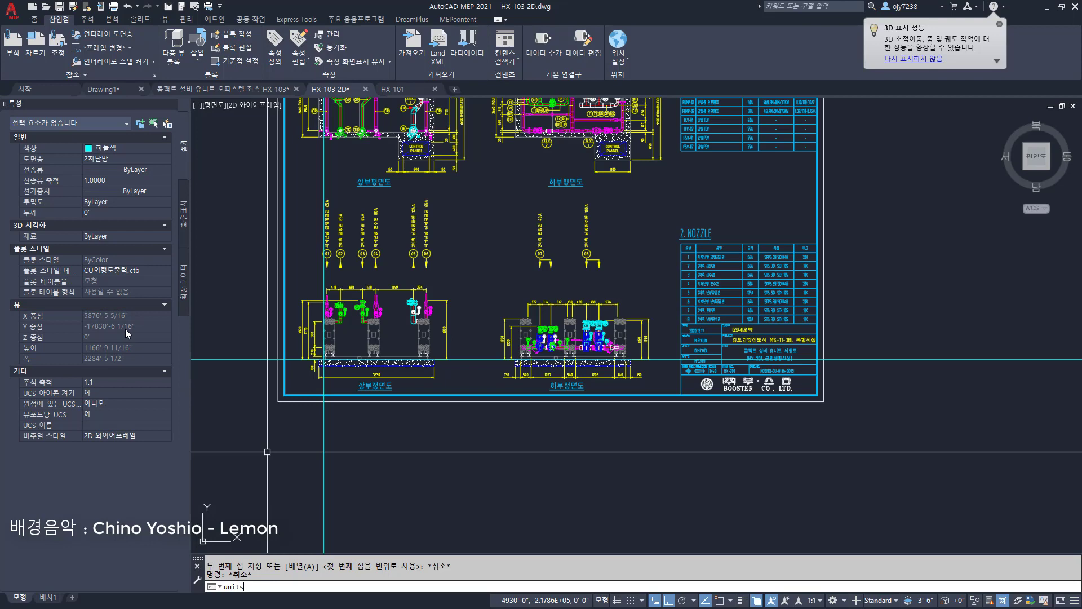
key(Return)
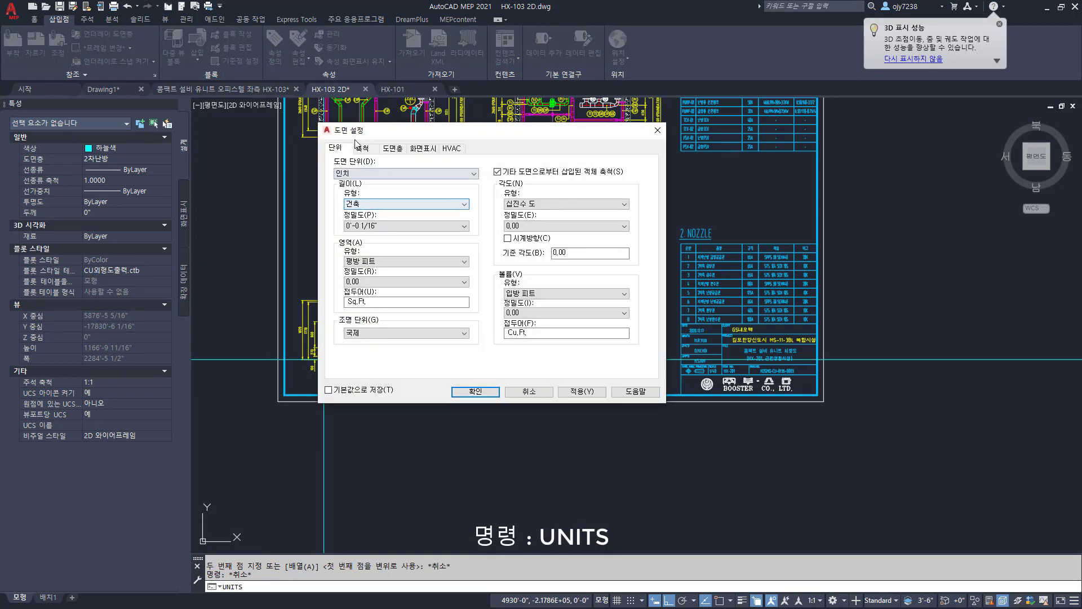
click(358, 173)
click(357, 197)
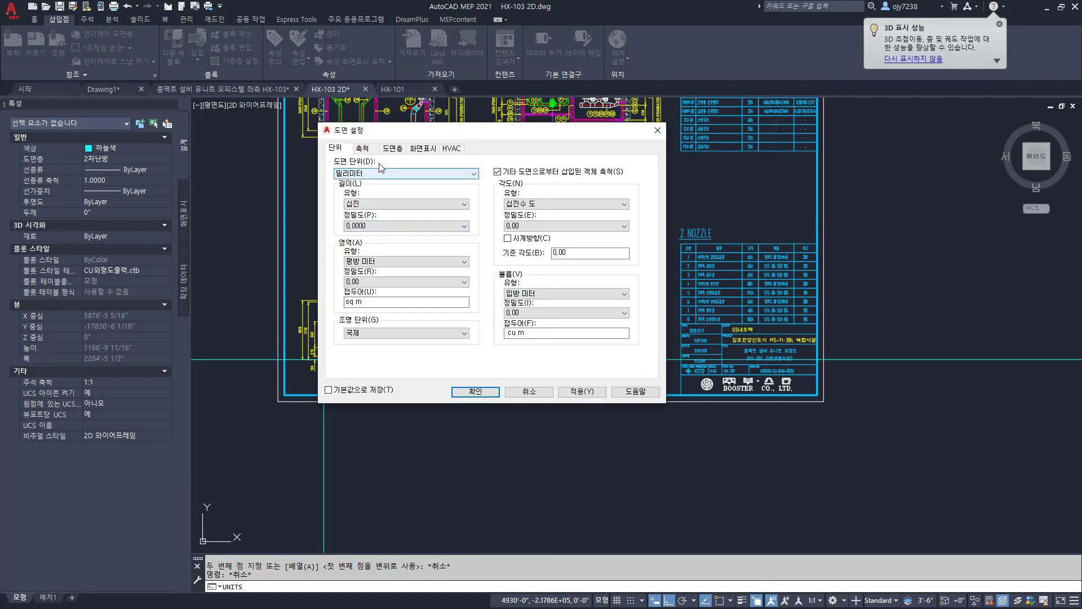
click(365, 148)
click(345, 150)
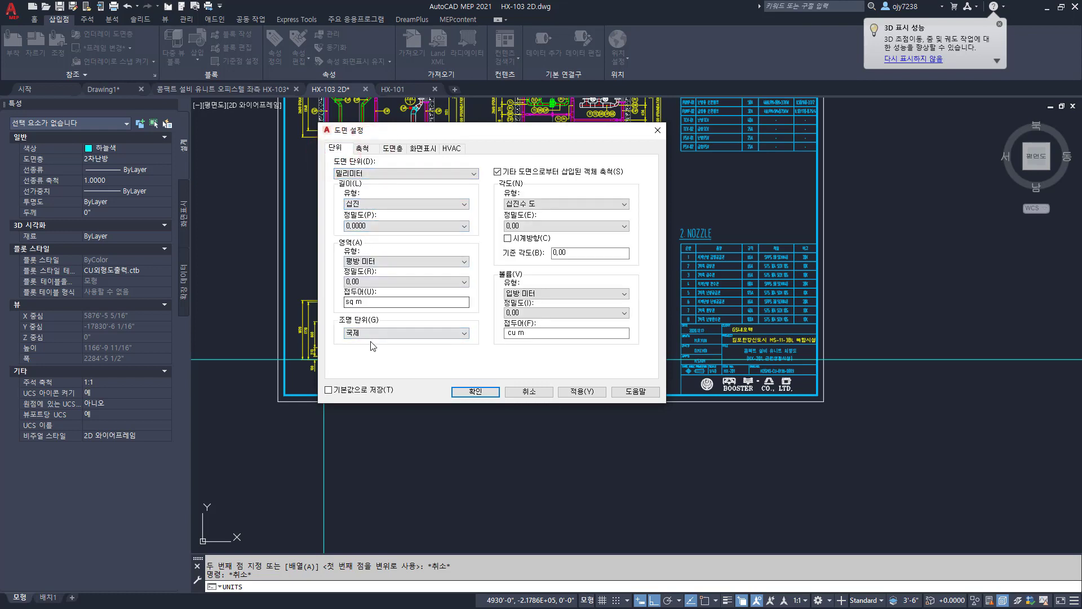
click(586, 392)
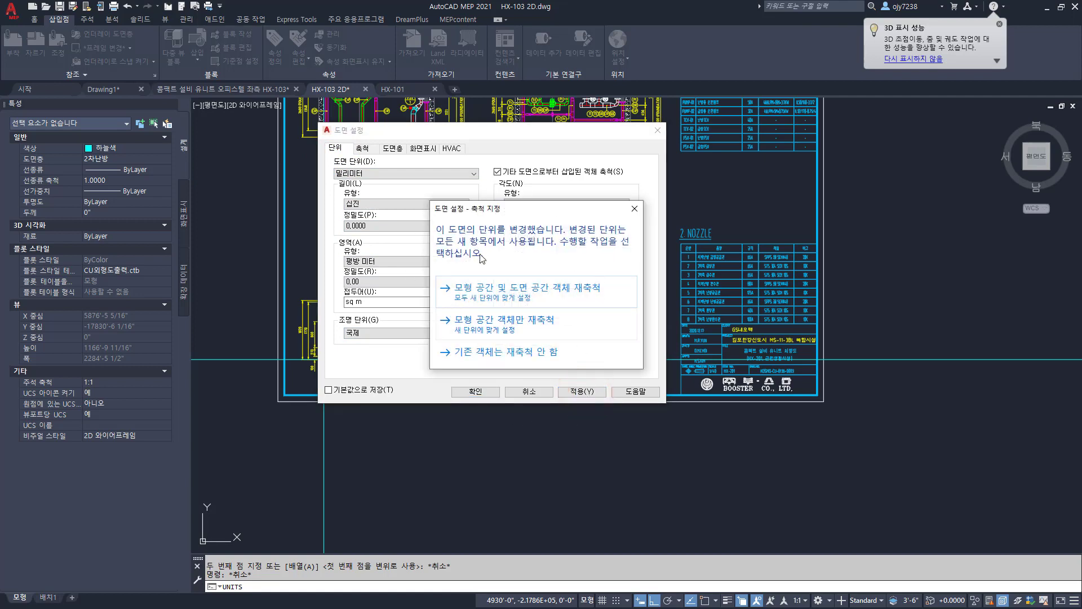
click(510, 354)
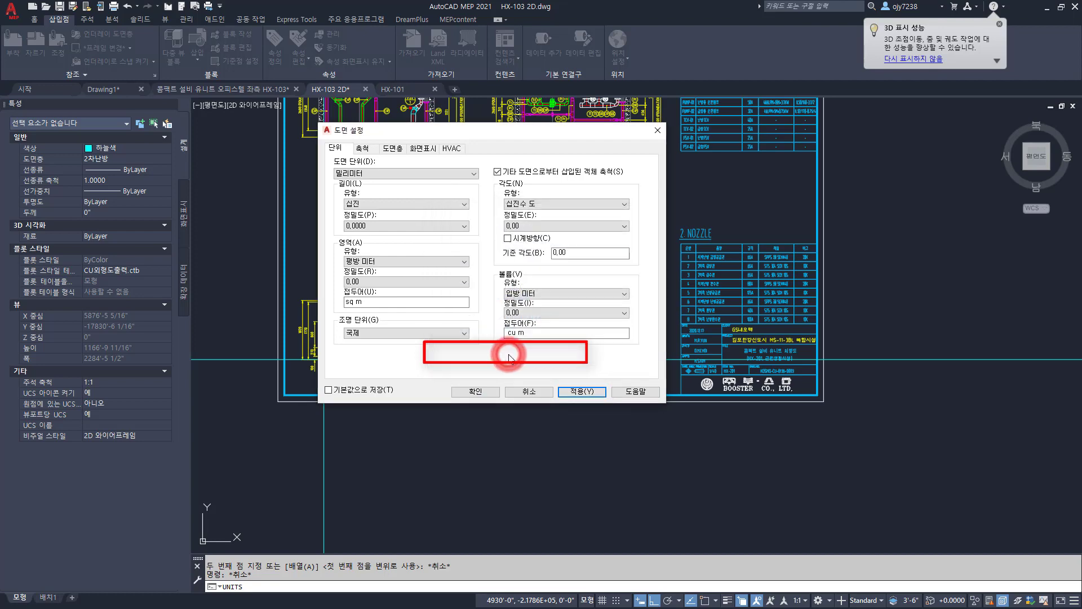
click(484, 392)
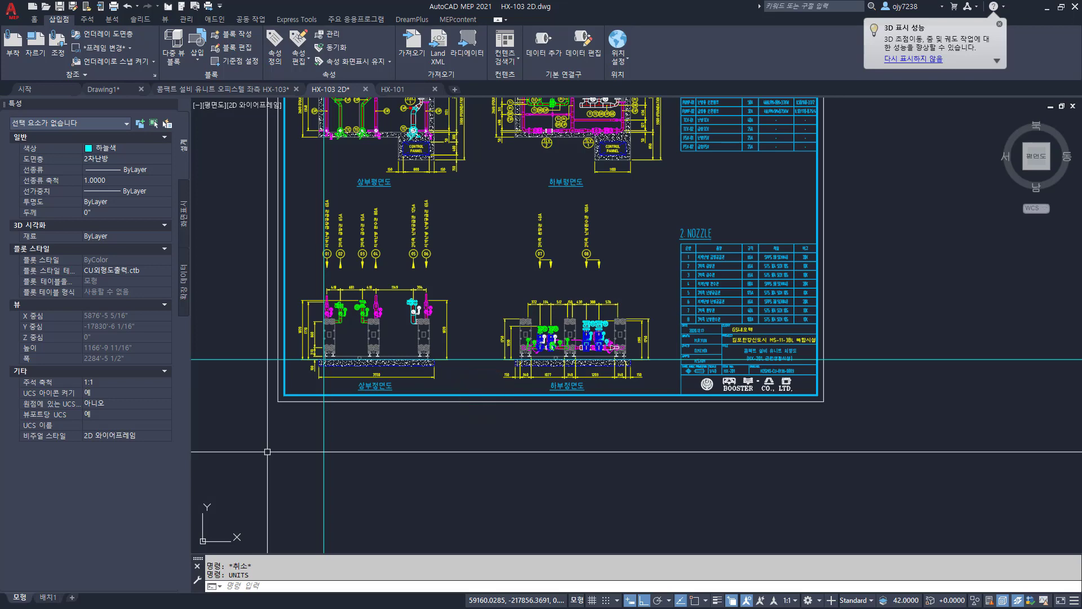
Step: Set the drawing's annotation scale to 1:50
middle_drag(491, 356, 497, 319)
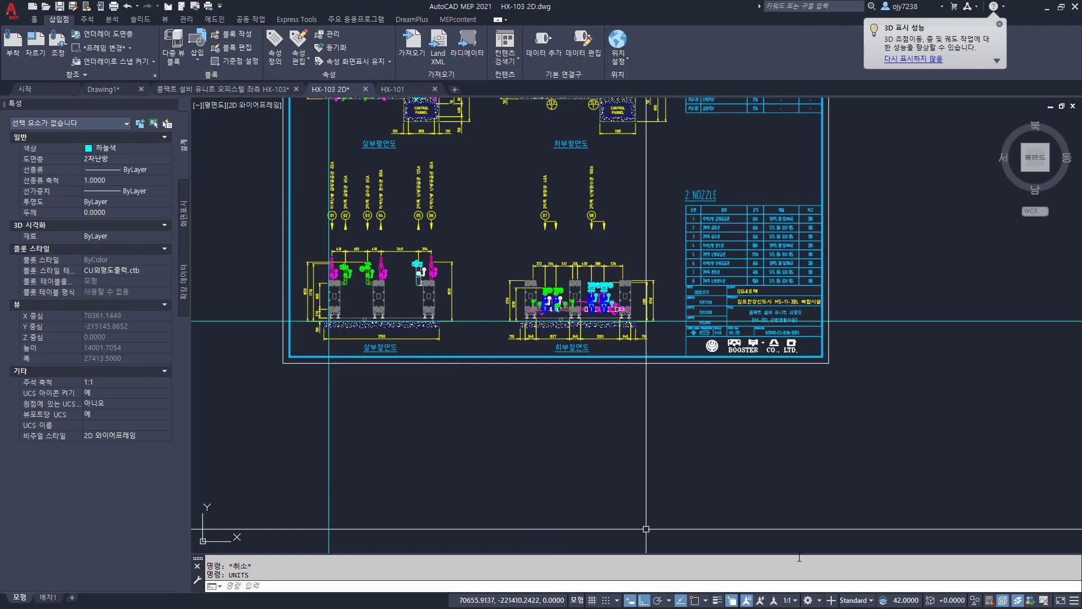
click(794, 600)
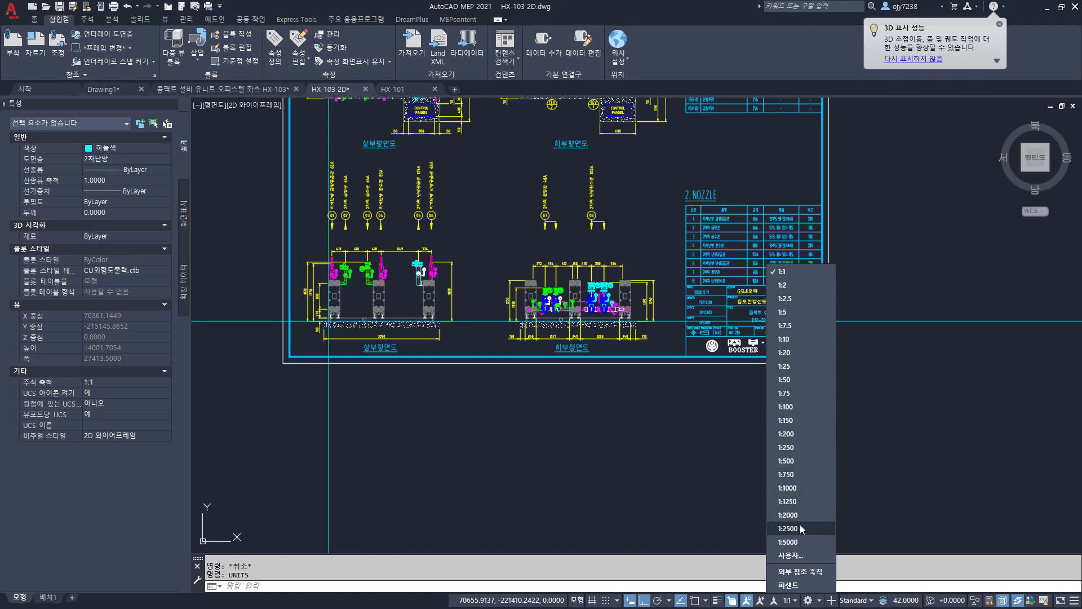
click(785, 379)
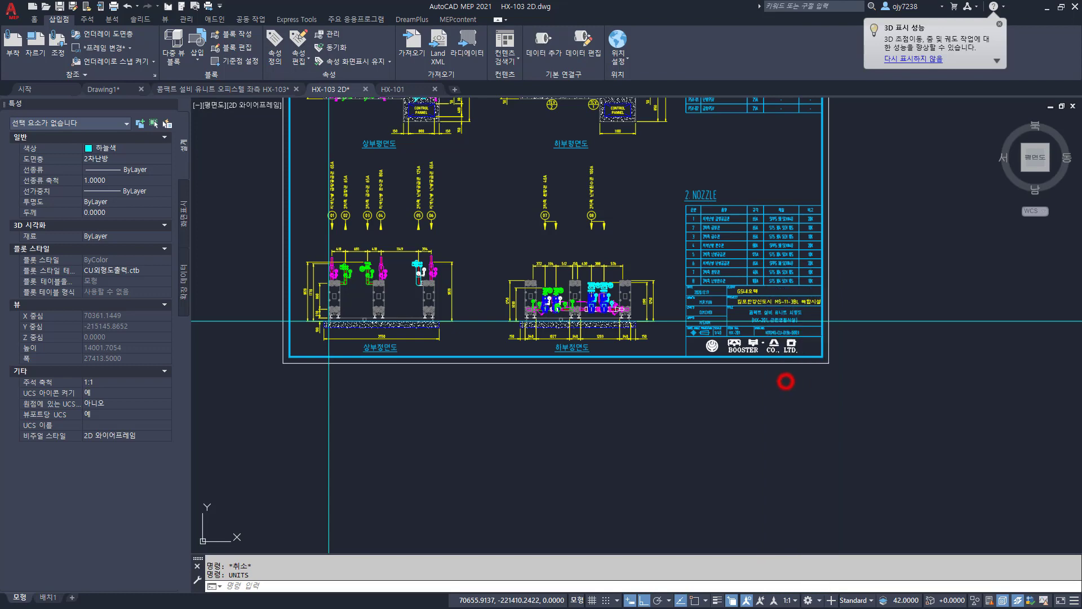
click(875, 601)
click(746, 380)
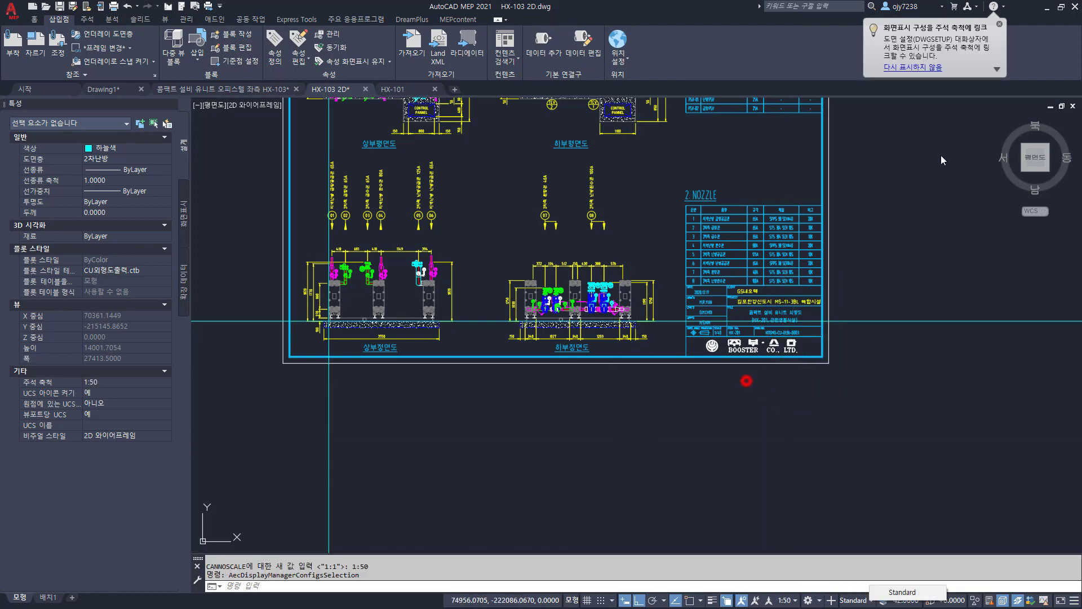
Step: Copy the vertical construction line horizontally to the right by 6000 mm, toward the 하부정면도 view
middle_drag(341, 273, 326, 398)
middle_drag(348, 547, 391, 408)
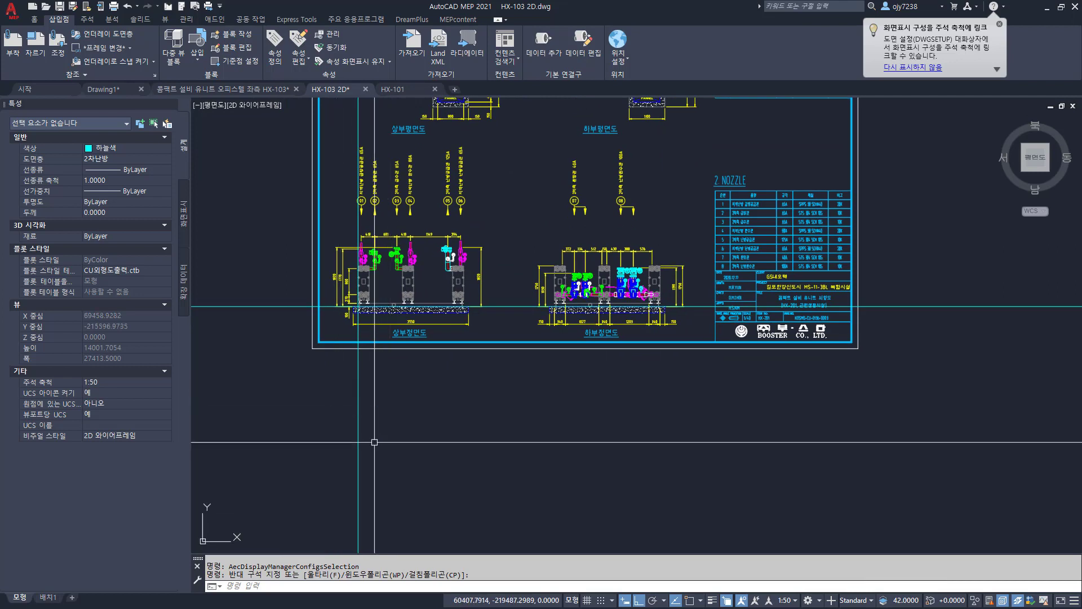
text(c)
key(space)
click(359, 396)
key(space)
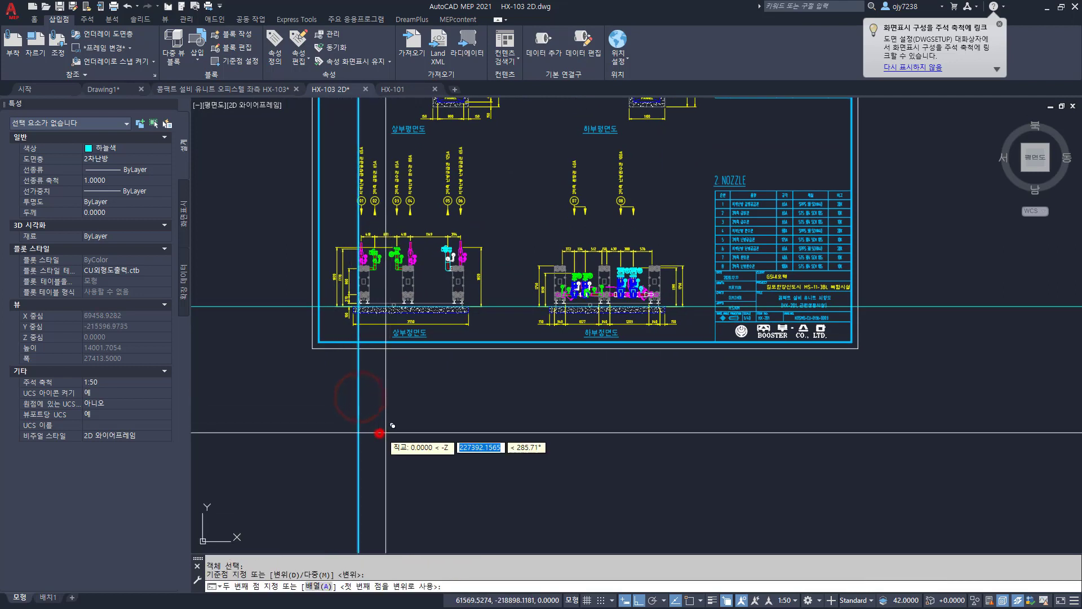
click(380, 433)
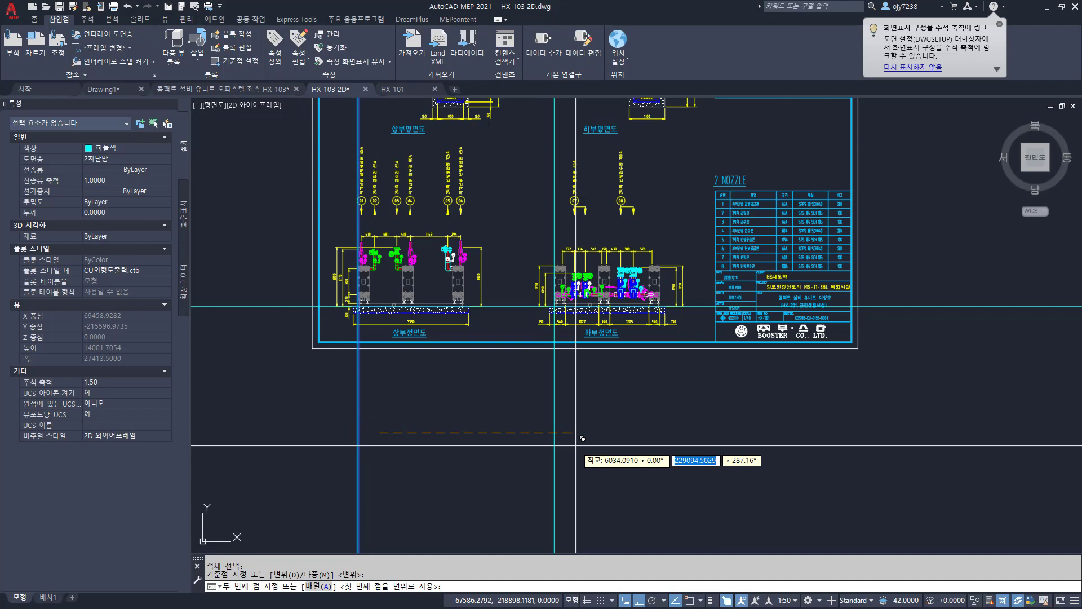
text(6000)
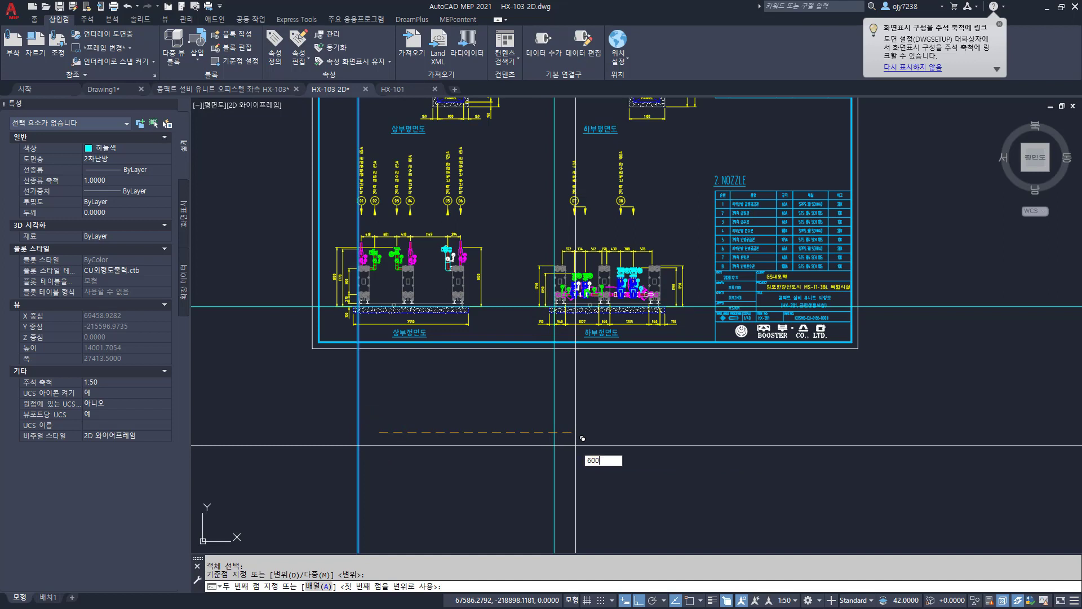
key(Return)
Step: Move the 하부정면도 and 하부평면도 views horizontally from the base frame's left endpoint, perpendicular onto the copied vertical construction line
scroll(633, 388, up, 4)
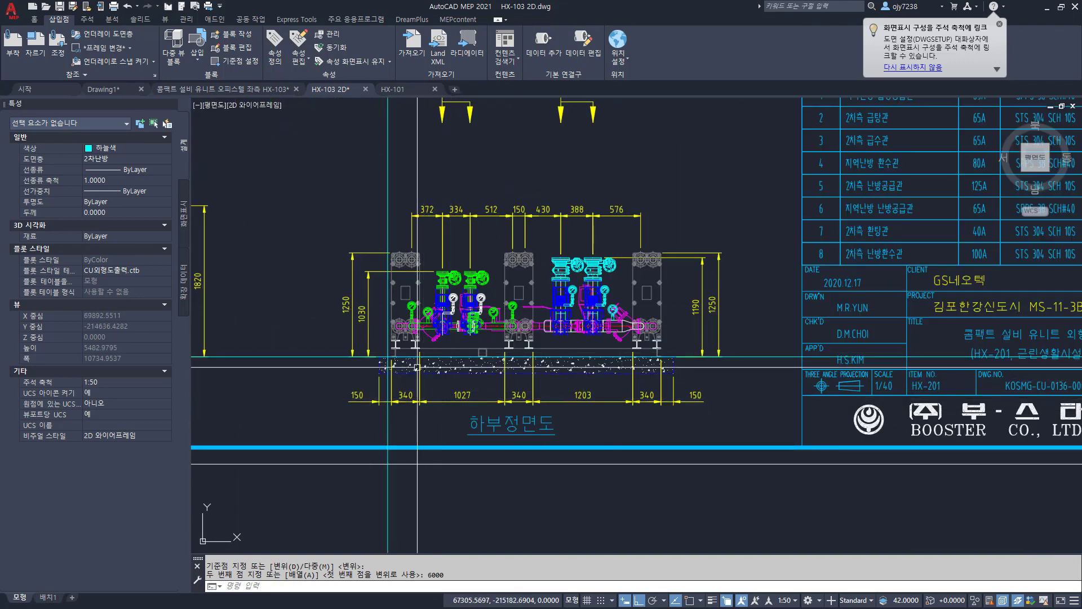
text(m)
key(Return)
text(w)
key(Return)
click(307, 155)
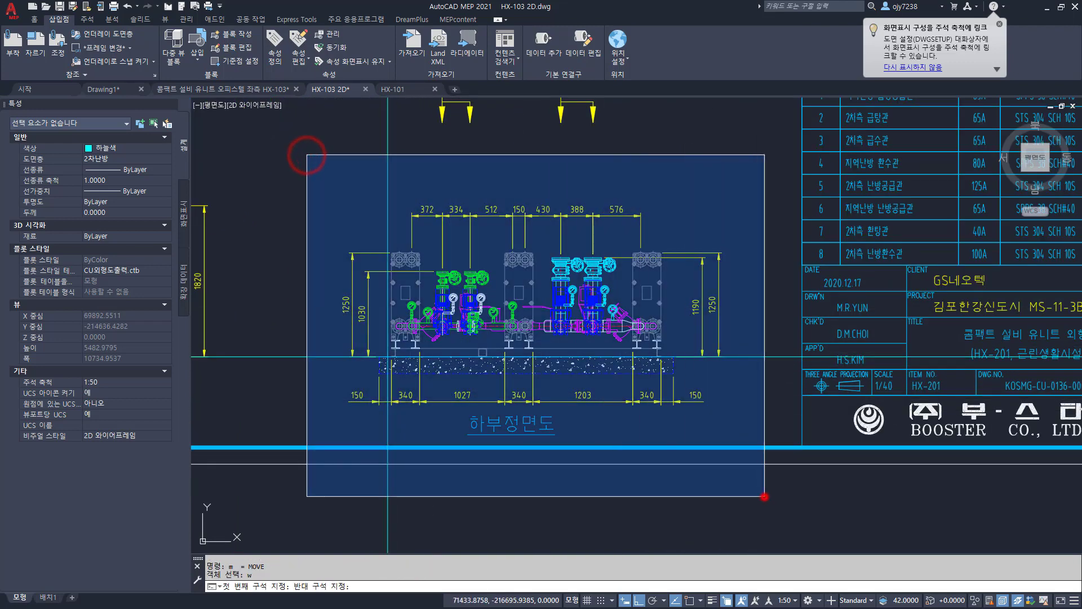
click(764, 498)
scroll(767, 443, down, 6)
text(w)
key(Return)
click(510, 257)
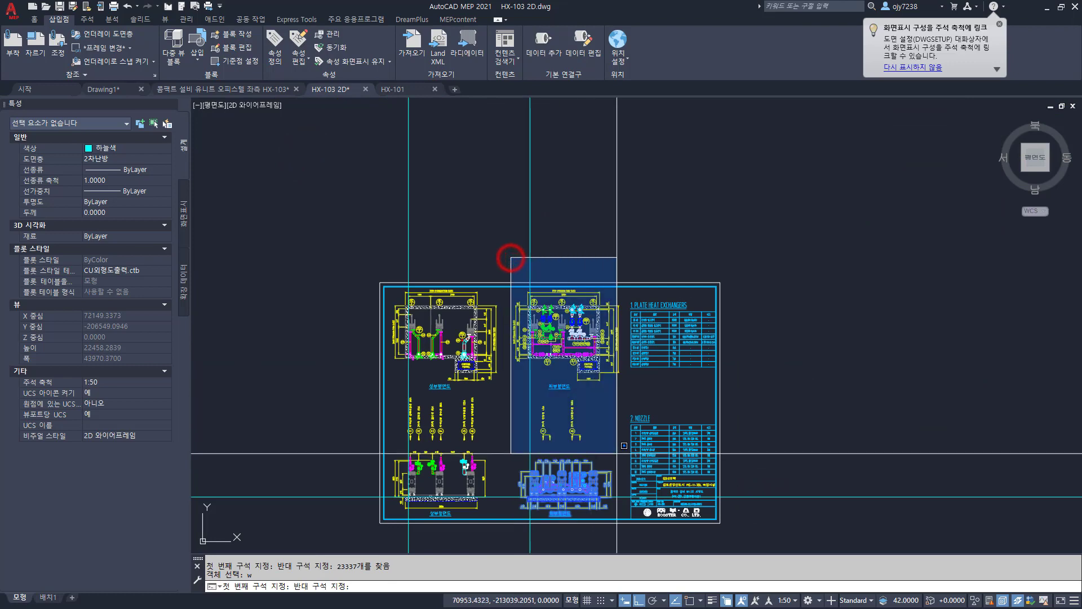
click(629, 461)
scroll(628, 461, up, 10)
scroll(344, 324, up, 5)
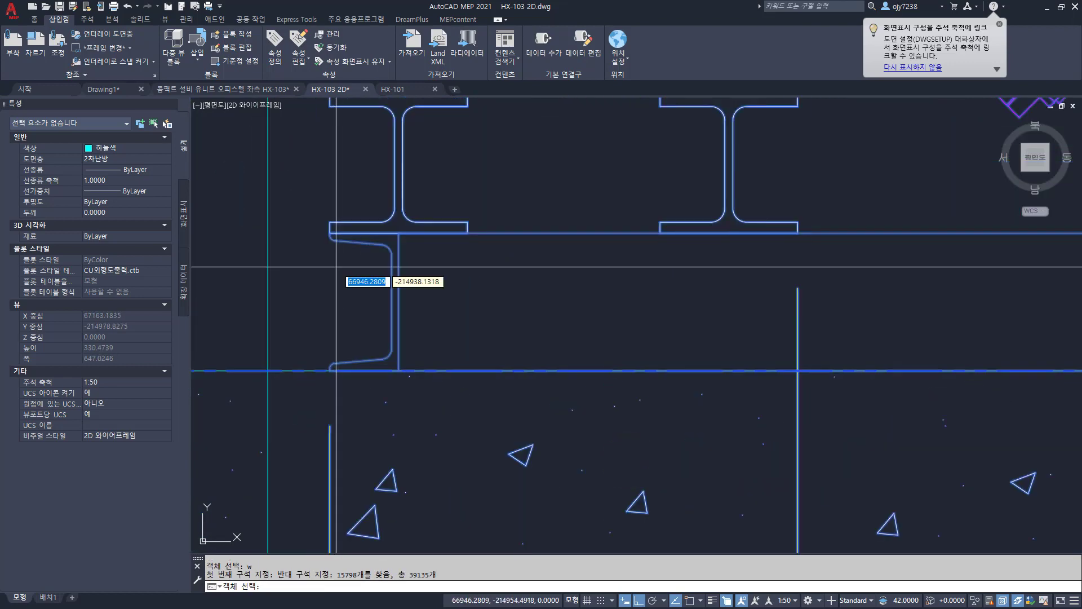
key(Return)
shift+right_click(328, 252)
key(e)
click(328, 231)
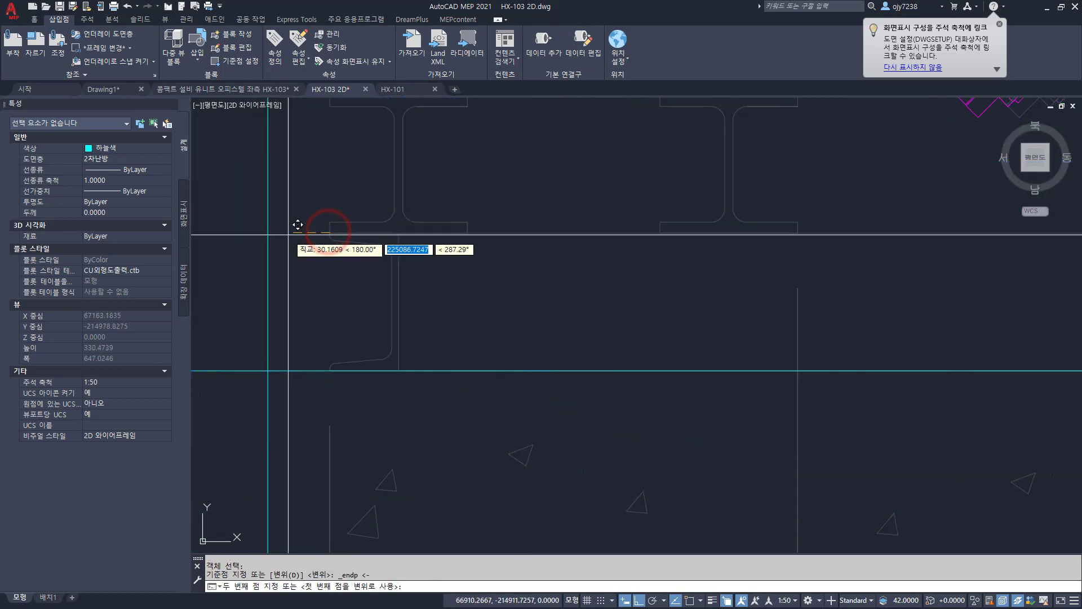
shift+right_click(290, 232)
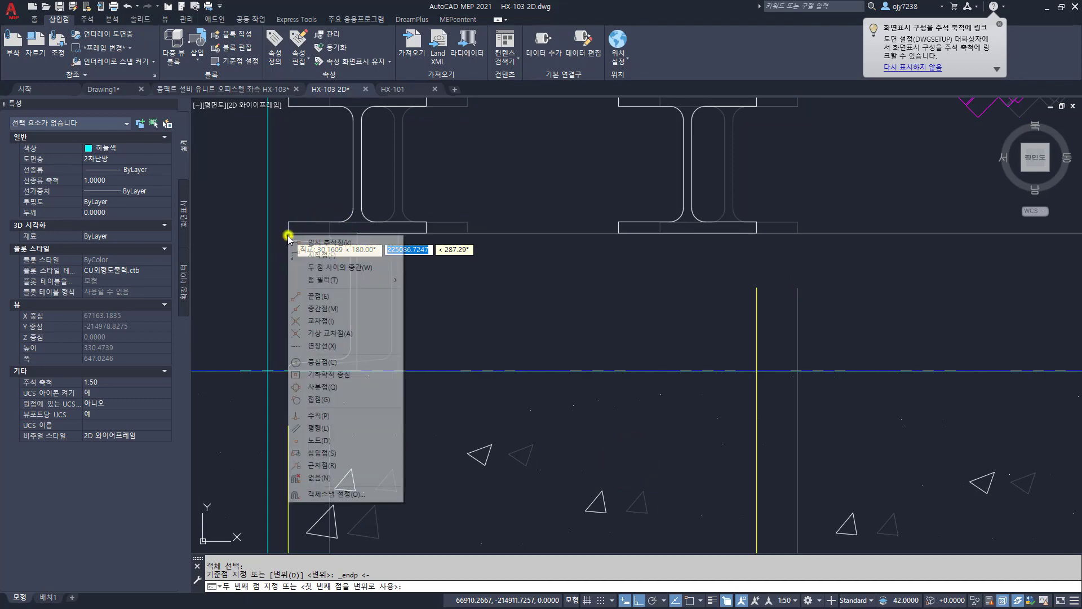
key(p)
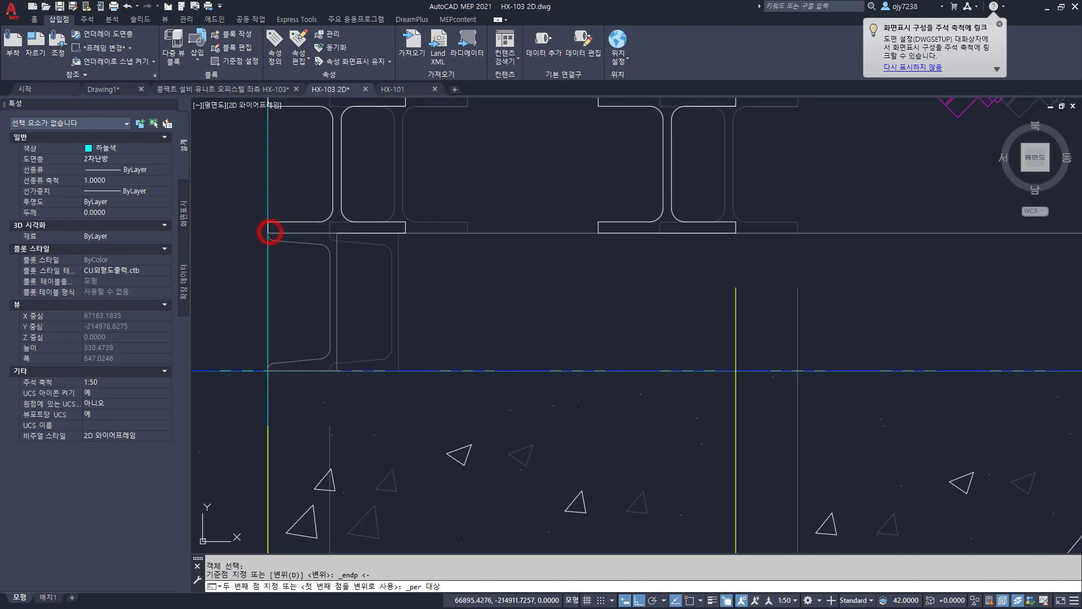
click(269, 232)
Step: Copy the horizontal construction line beneath the front views vertically upward by 7000 mm, toward the plan views
scroll(265, 248, down, 10)
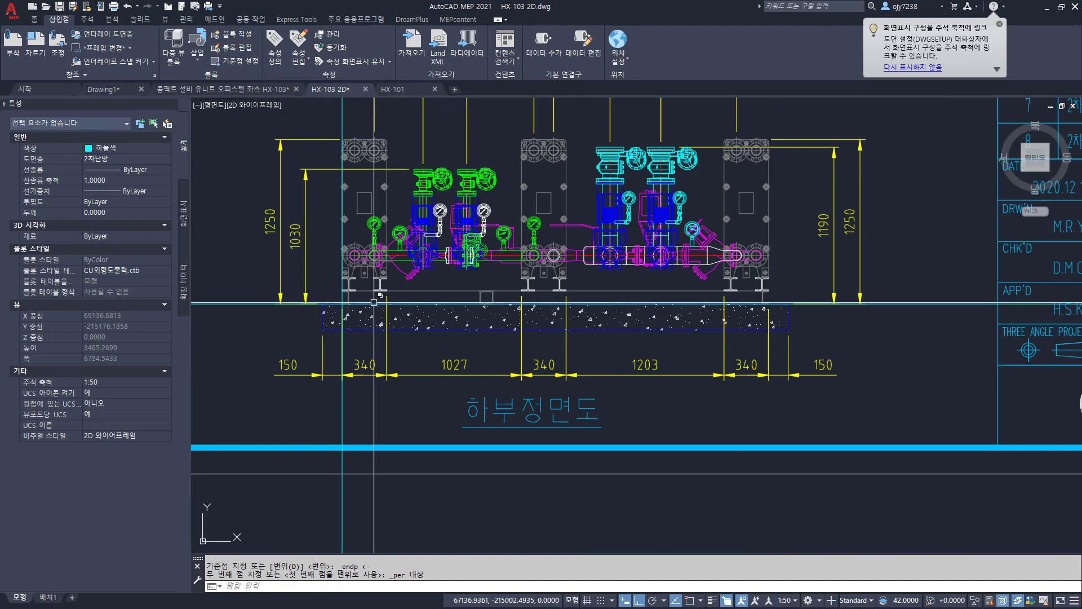
scroll(373, 302, down, 8)
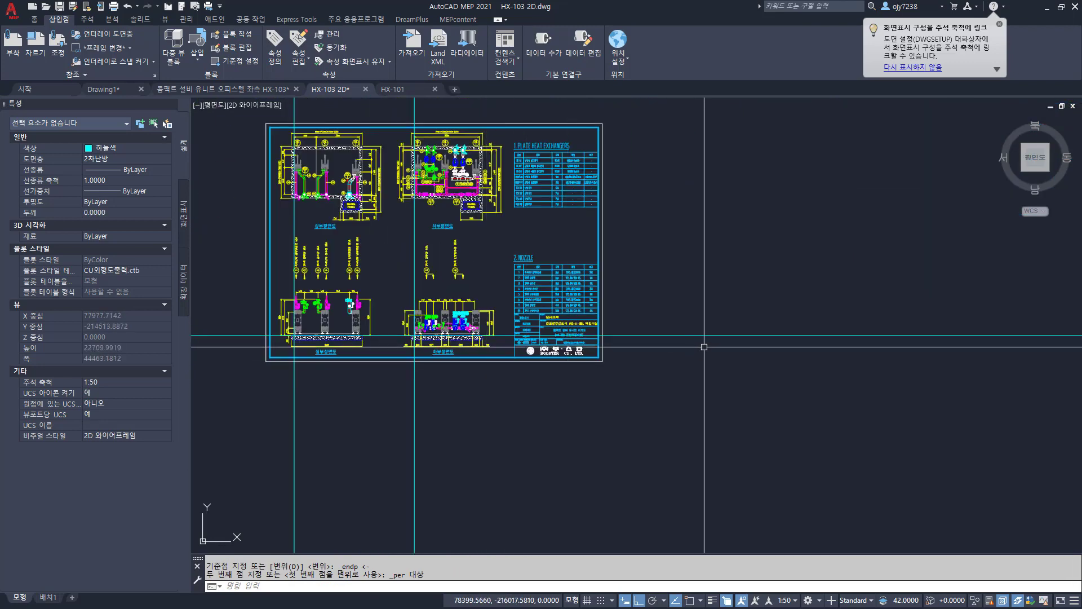
text(c)
key(Return)
key(Return)
click(681, 298)
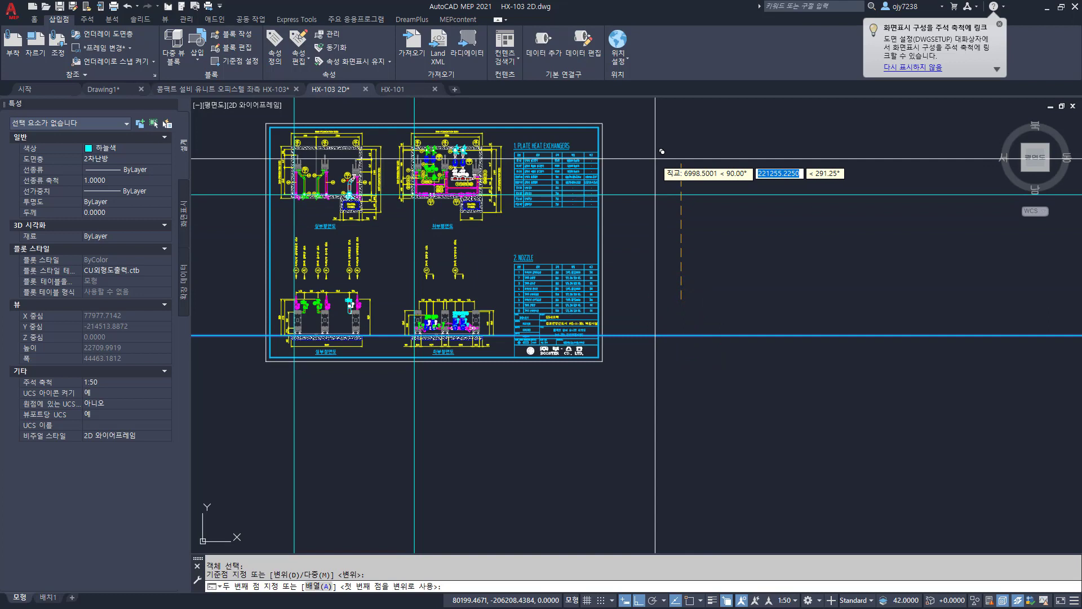
key(Return)
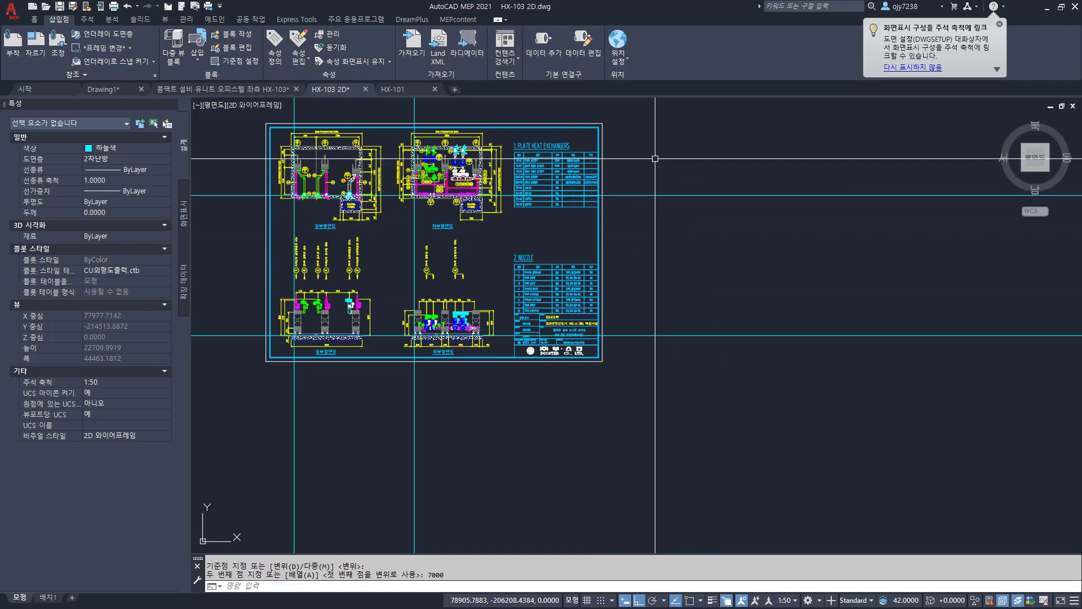
Step: Move the 상부평면도 and 하부평면도 views vertically from the frame's lower-left endpoint, perpendicular onto the copied horizontal construction line
text(m)
key(Return)
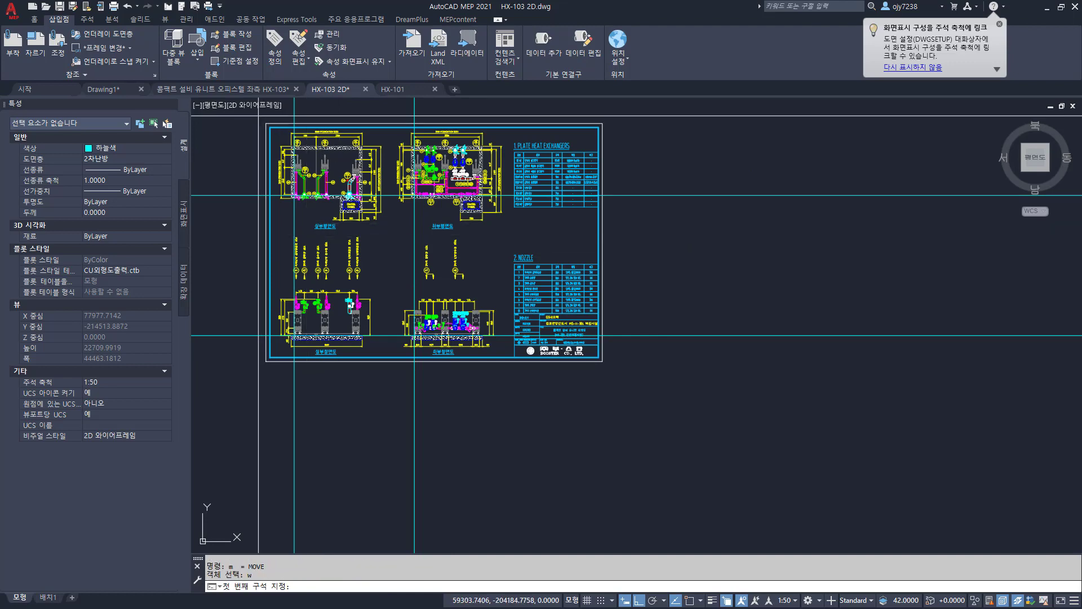
click(258, 115)
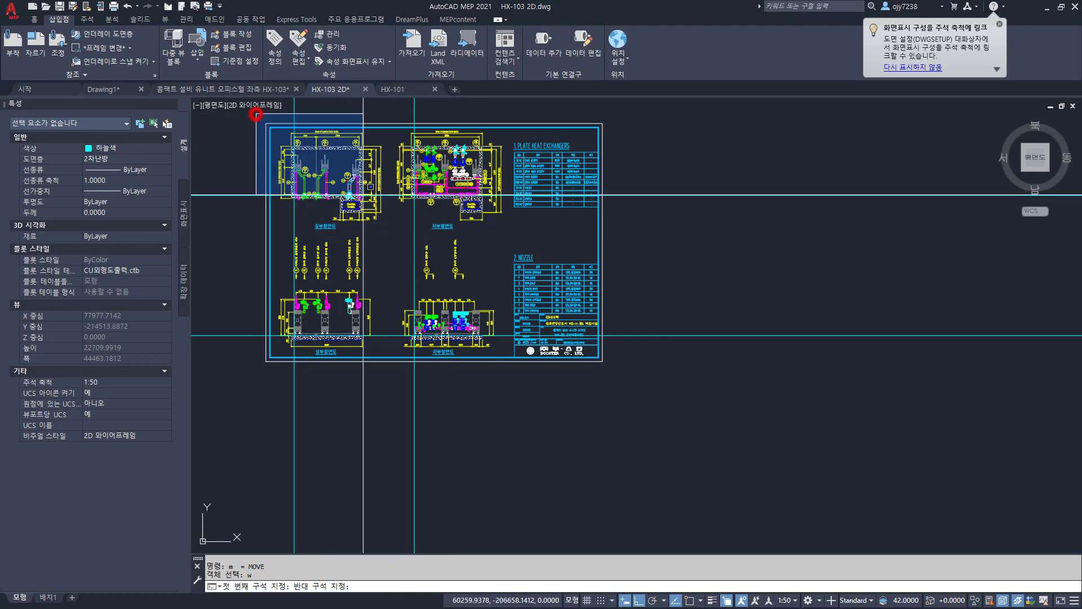
click(508, 234)
scroll(292, 183, up, 15)
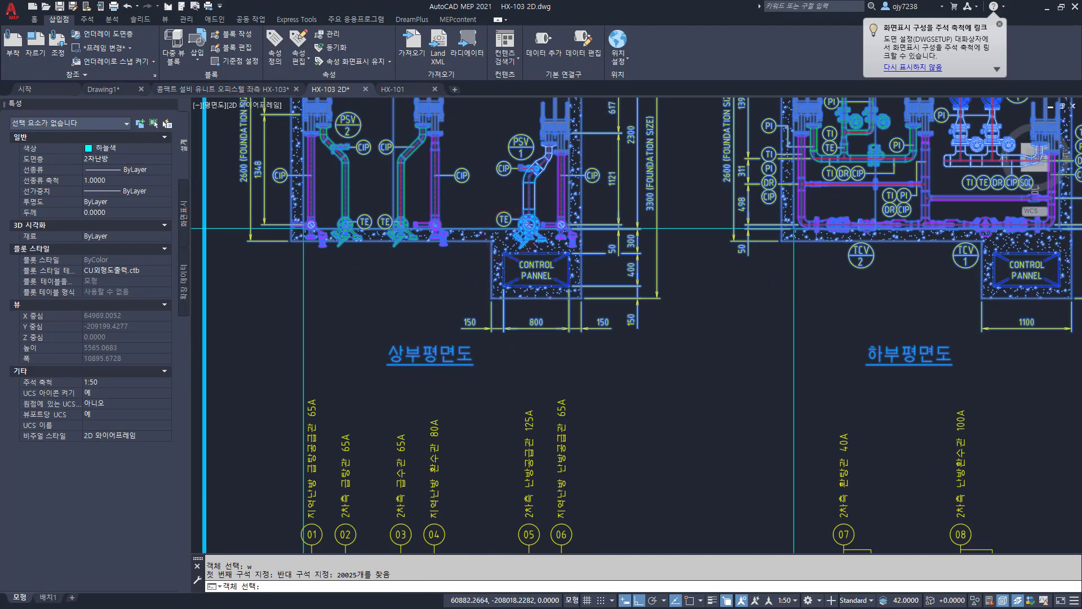
scroll(309, 218, up, 4)
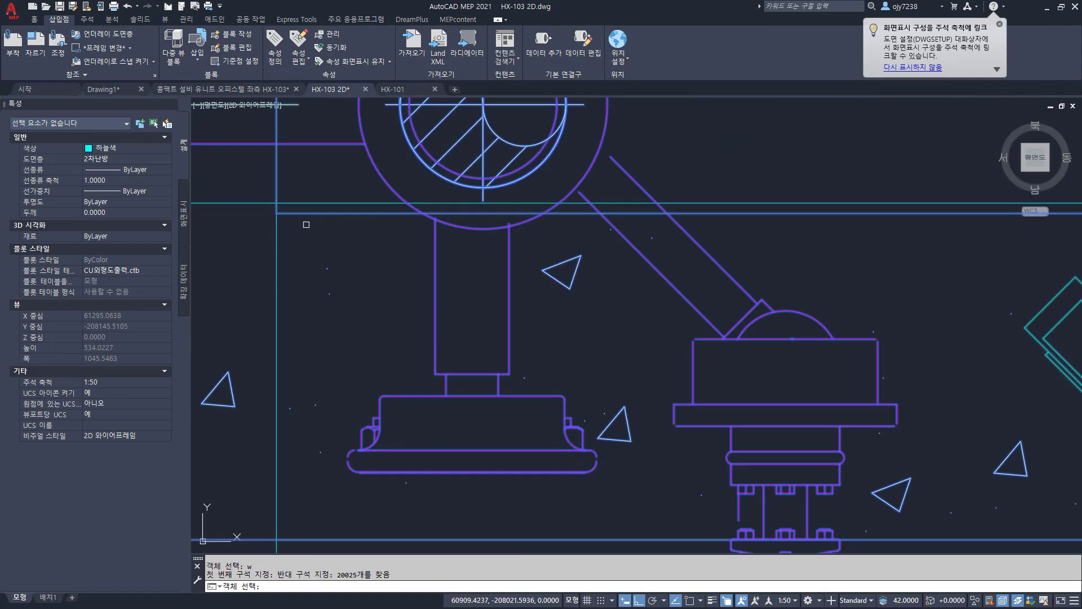
key(space)
shift+right_click(291, 218)
key(e)
click(290, 214)
shift+right_click(294, 213)
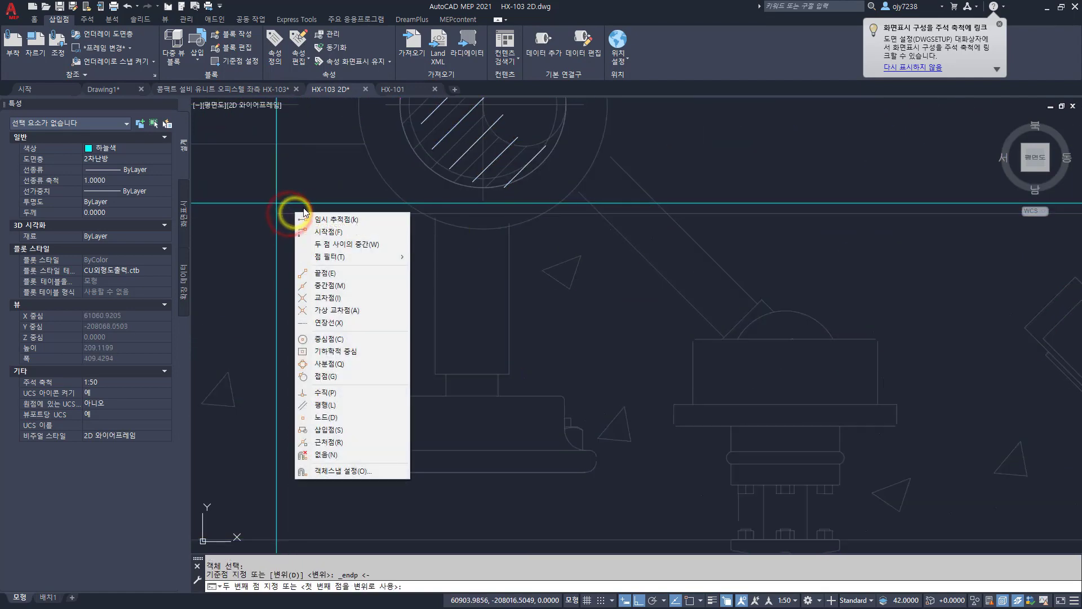
key(p)
click(308, 203)
Step: Add a linear dimension above the sheet between the two vertical construction lines, snapping to nearest points
scroll(524, 286, down, 15)
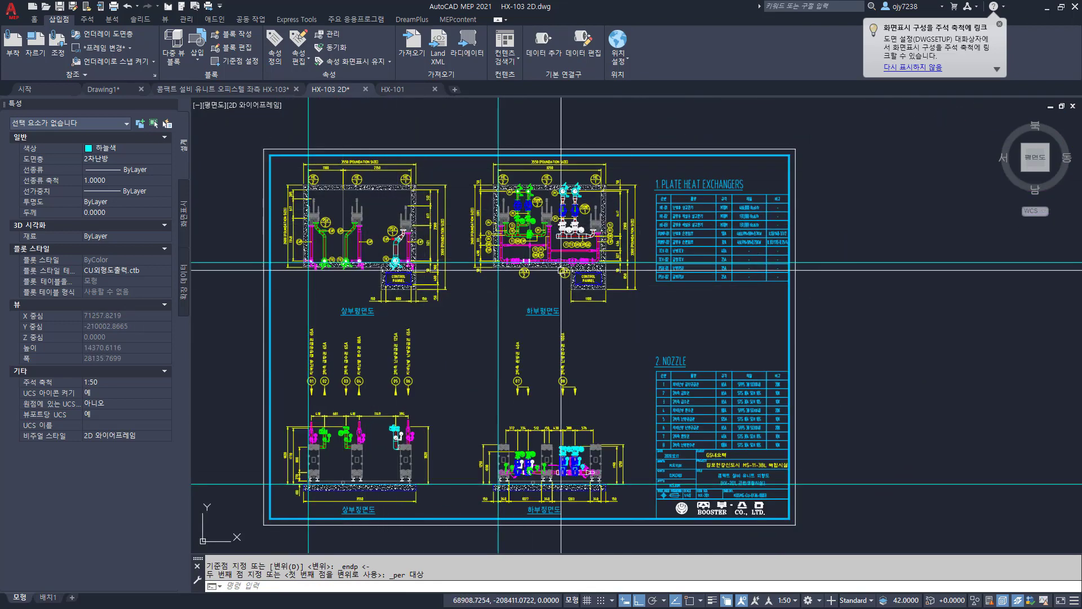
text(dd)
key(space)
shift+right_click(341, 127)
key(r)
click(309, 135)
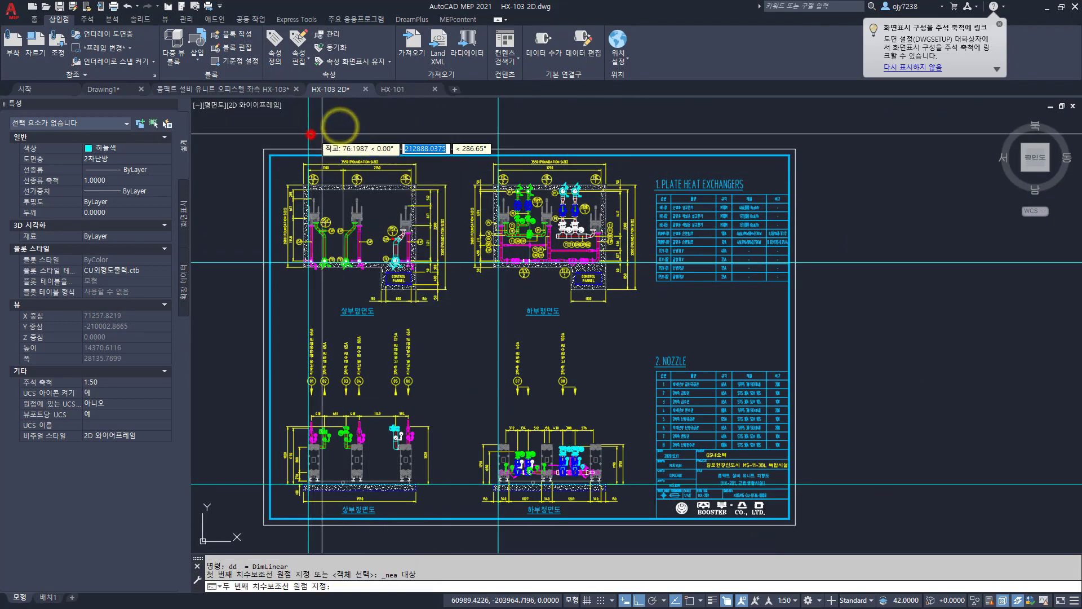
shift+right_click(478, 148)
key(r)
click(499, 135)
click(435, 117)
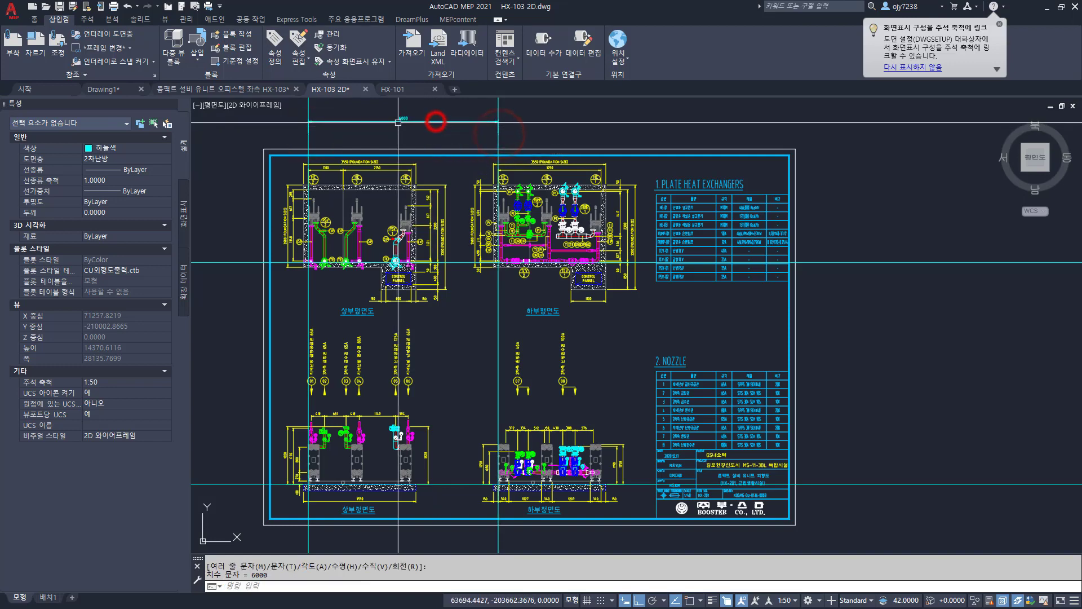
Step: Add a vertical linear dimension beside the sheet between the two horizontal construction lines, snapping to nearest points
scroll(434, 117, up, 3)
scroll(694, 339, down, 5)
text(dd)
key(space)
shift+right_click(697, 342)
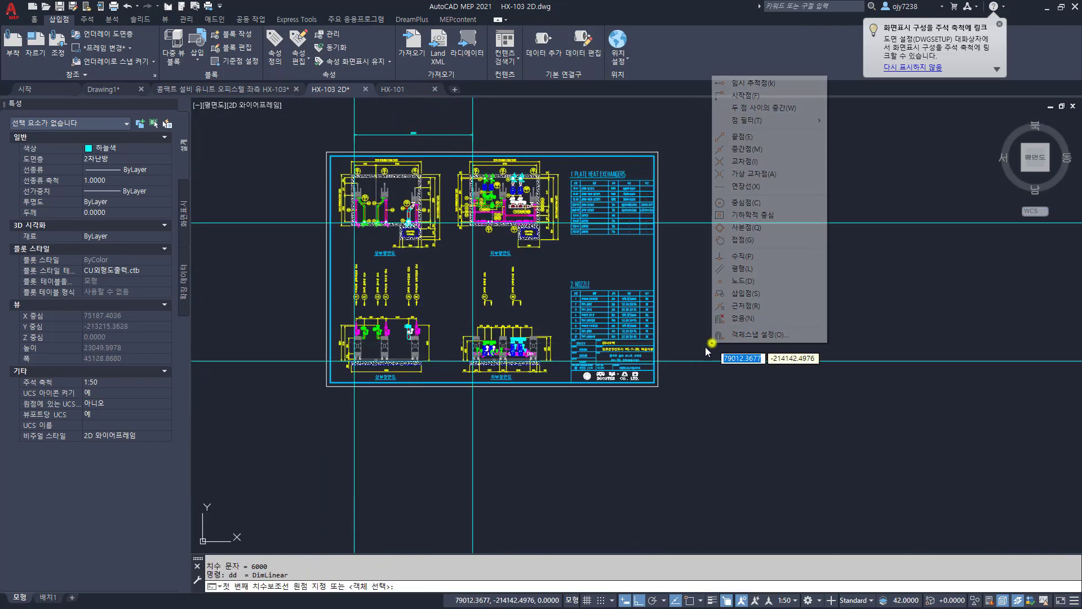
key(r)
click(697, 361)
shift+right_click(697, 243)
key(r)
click(699, 224)
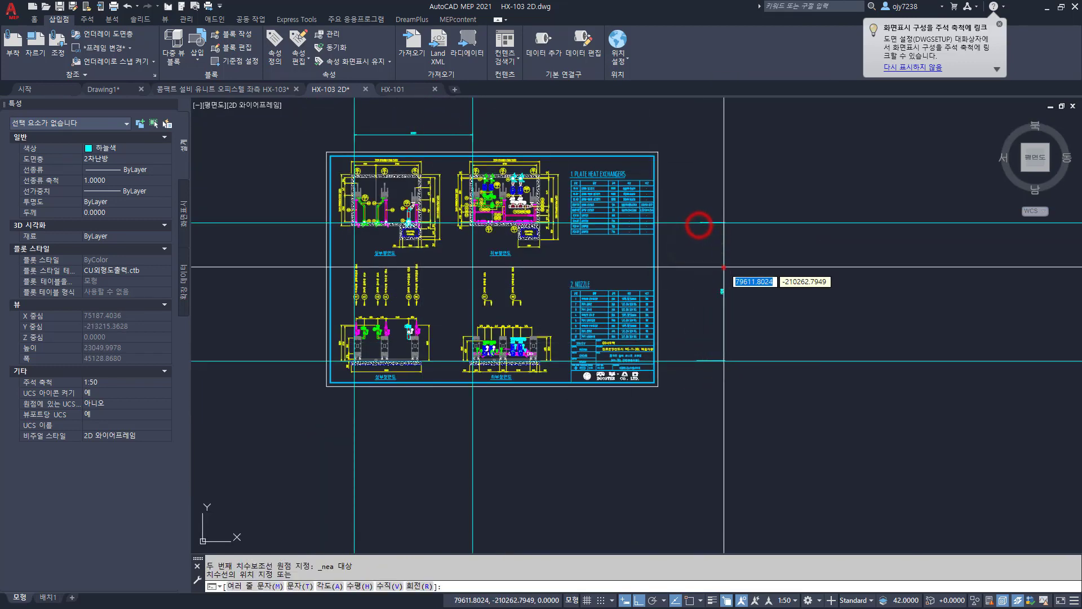
click(722, 268)
Step: Erase the four construction lines together with the horizontal and vertical check dimensions around the sheet
scroll(724, 297, up, 4)
scroll(700, 302, down, 4)
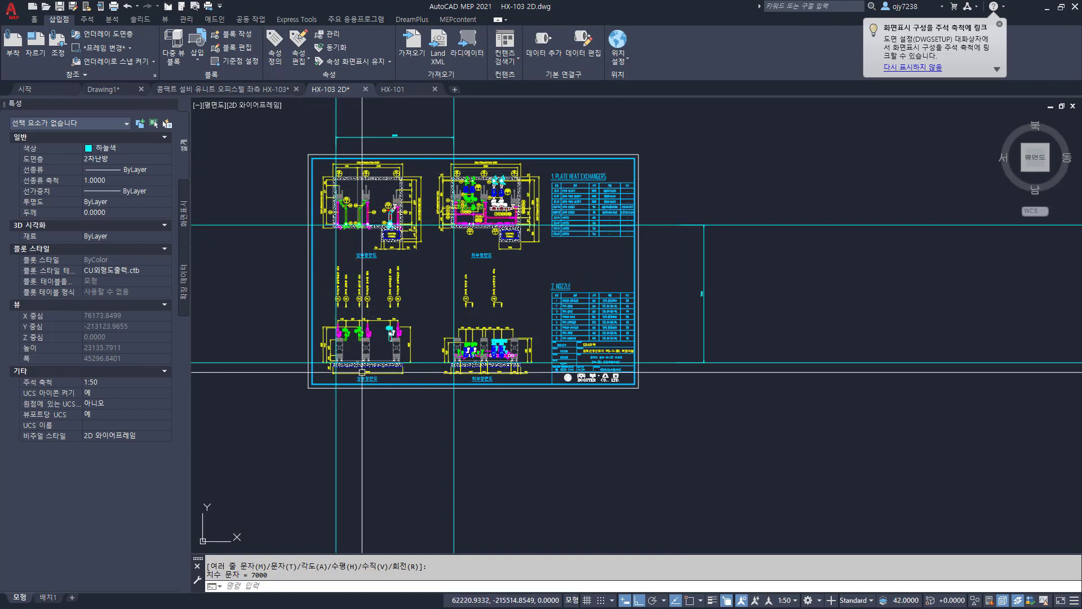
scroll(361, 372, down, 4)
mouse_move(336, 352)
middle_down()
mouse_move(530, 339)
mouse_move(467, 364)
middle_up()
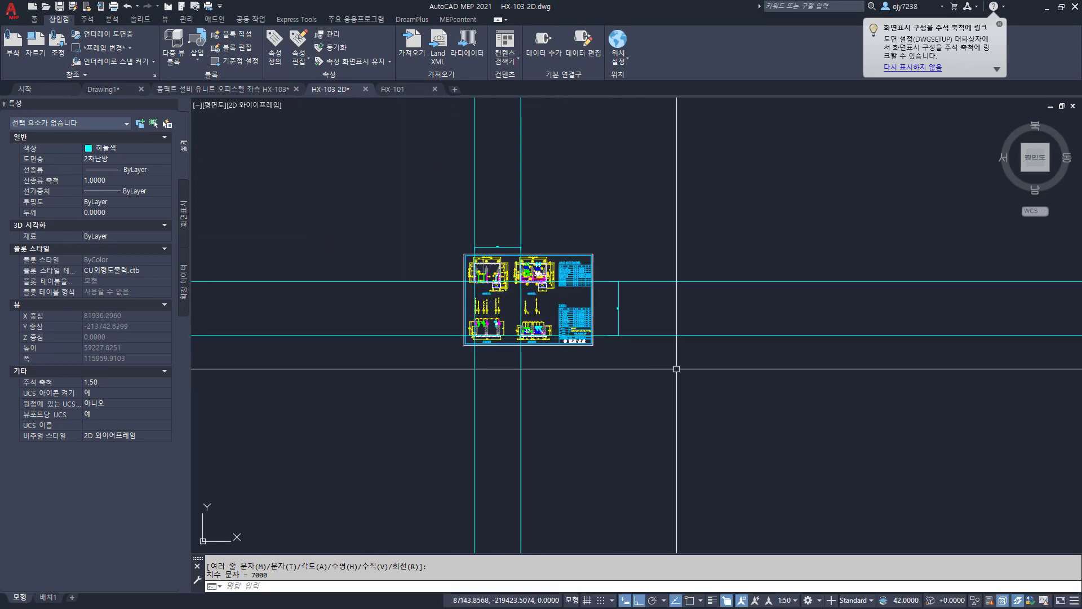
scroll(581, 305, up, 4)
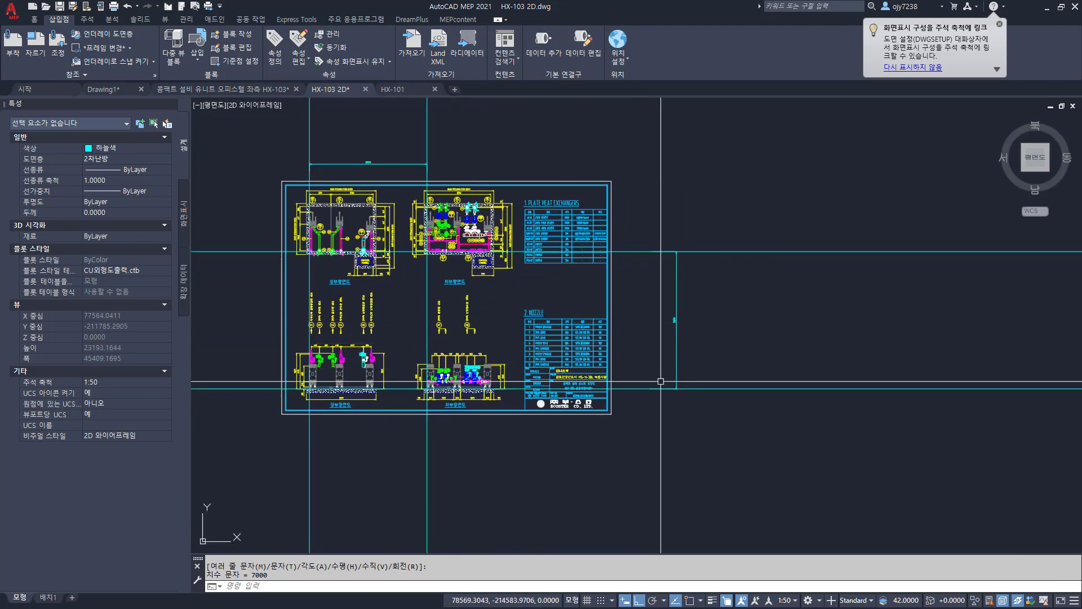
text(e)
key(Return)
click(713, 426)
click(666, 229)
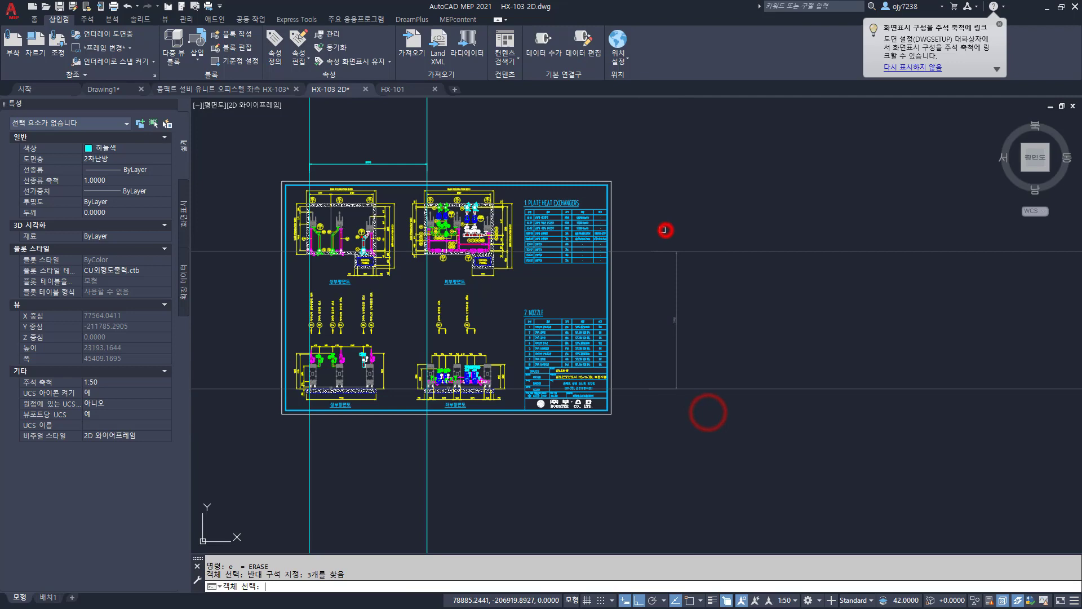
click(455, 115)
click(280, 165)
key(Return)
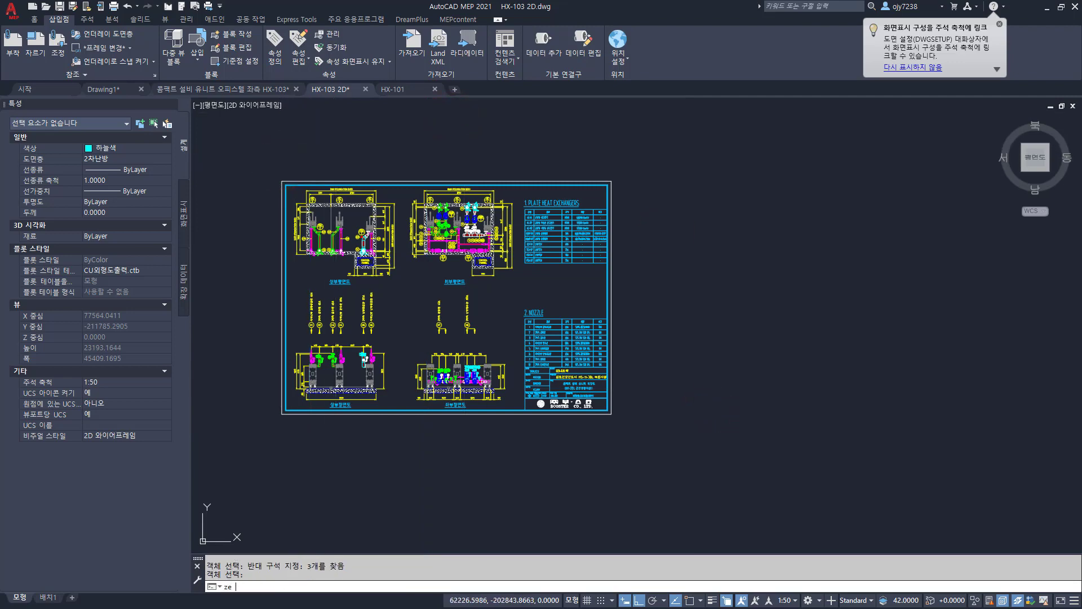
Step: Save the HX-103 2D drawing zoomed to its extents and close it
text(ze)
key(Return)
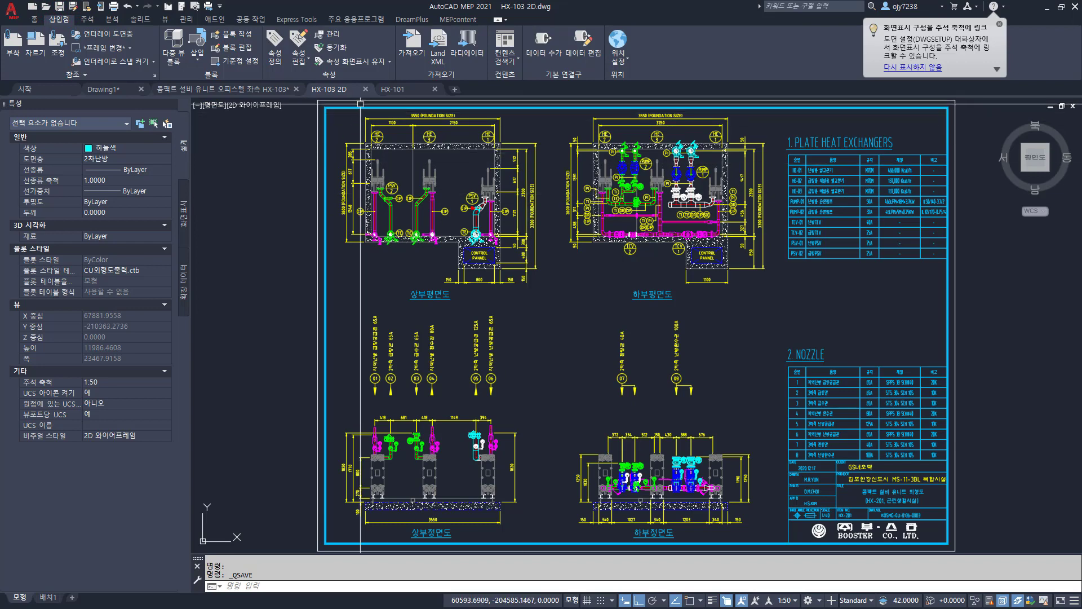
click(364, 89)
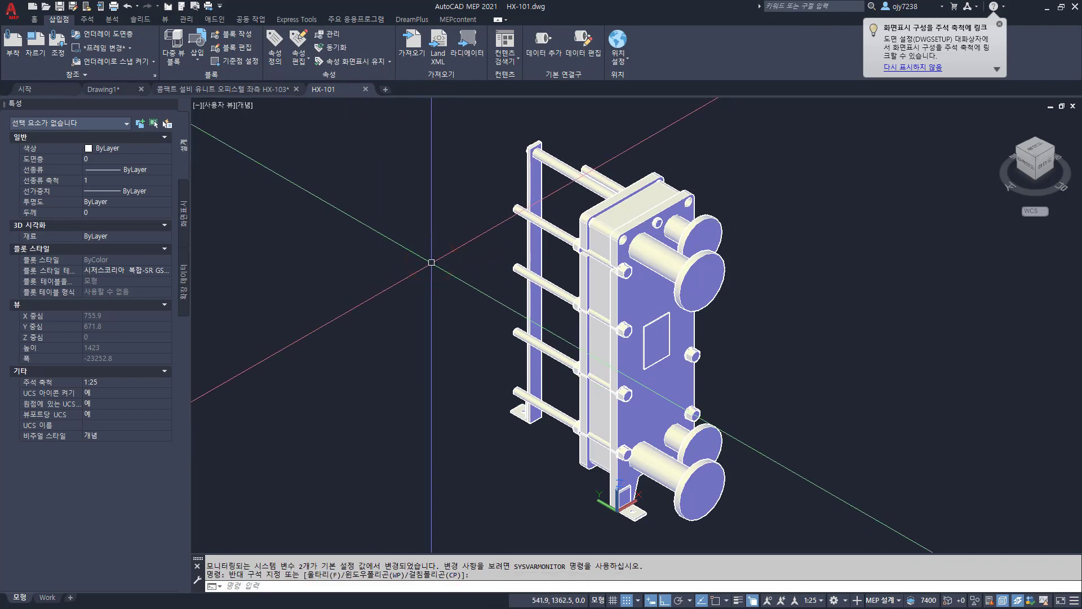
Step: Copy the 3D plate heat exchanger in HX-101 to the clipboard and close that drawing without saving
click(822, 122)
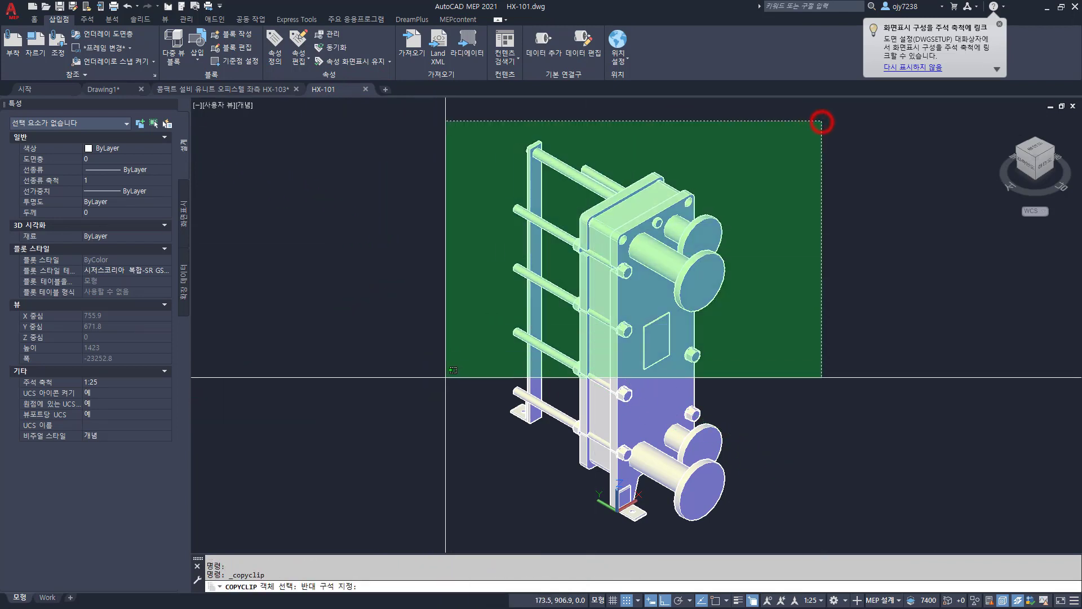
click(411, 535)
key(Return)
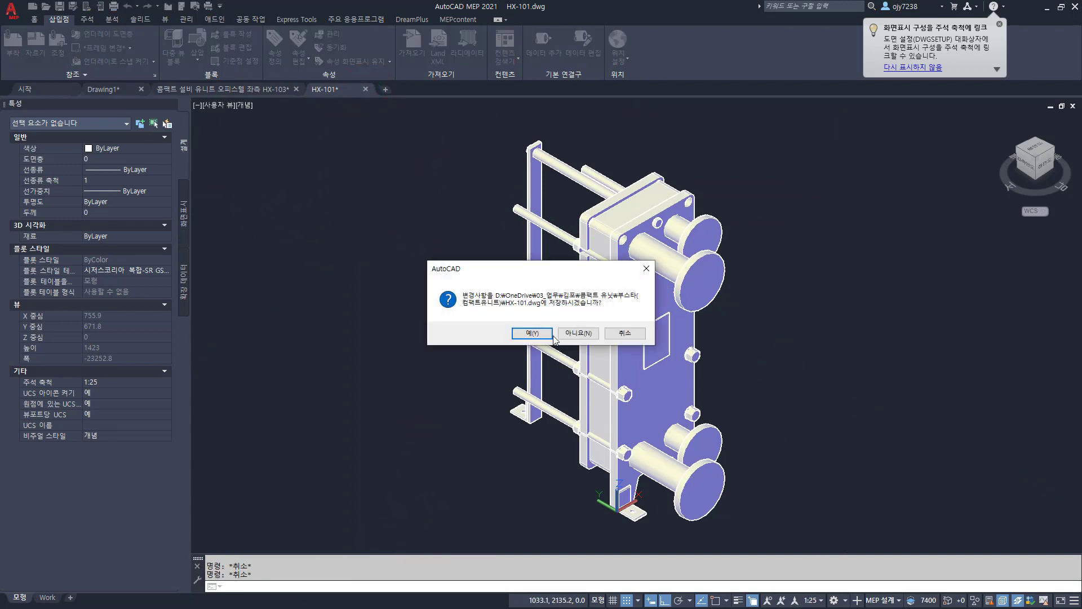
click(568, 335)
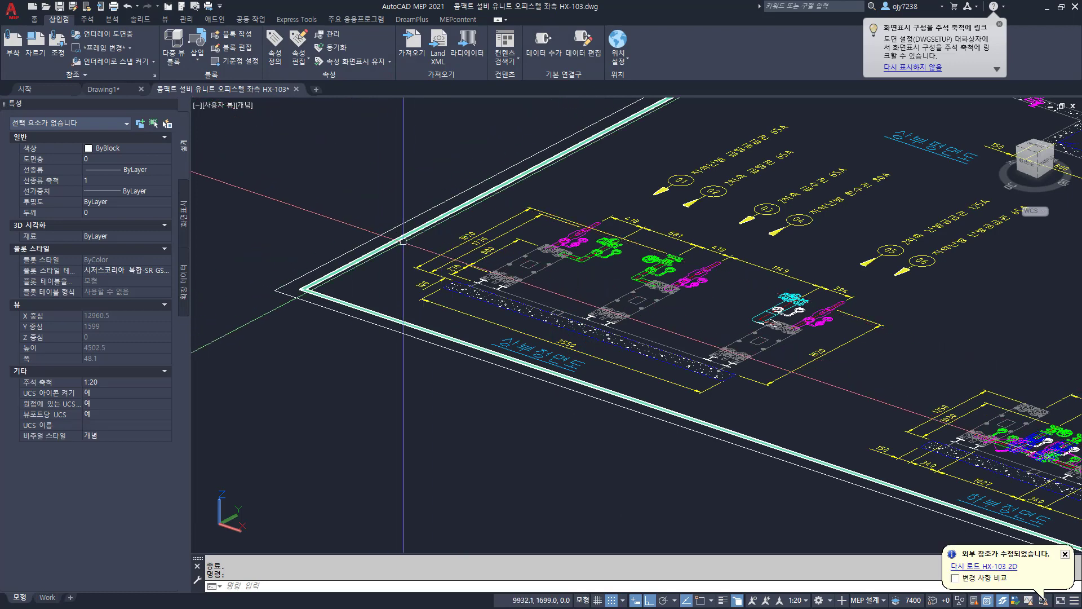
Step: Paste the plate heat exchanger into the 콤팩트 설비 유니트 오피스텔 좌측 HX-103 drawing, in empty space near the referenced sheet
scroll(394, 245, down, 2)
scroll(400, 246, down, 2)
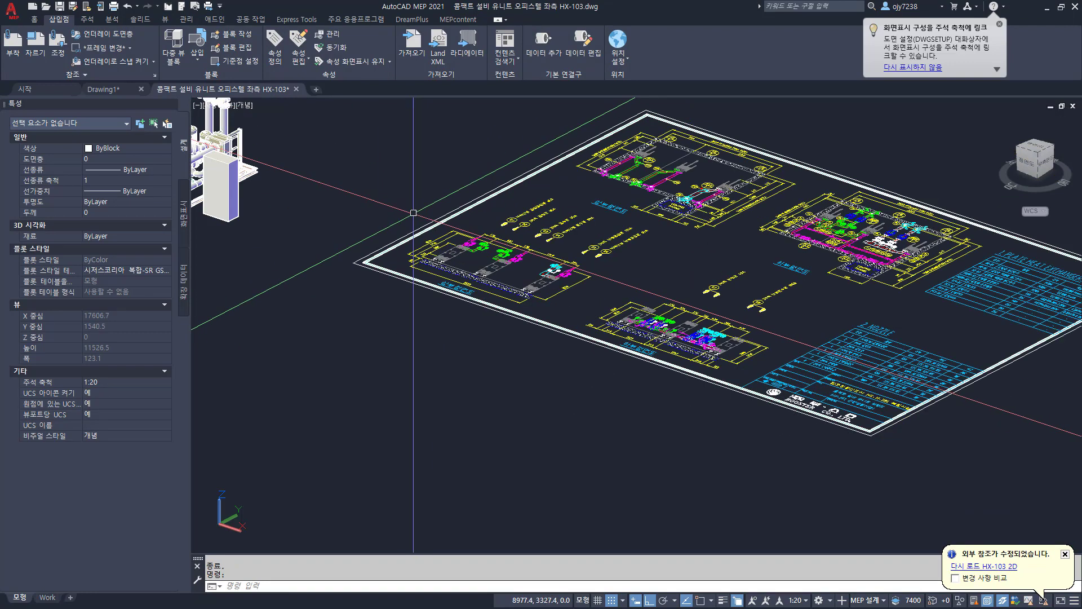
key(ctrl+v)
click(327, 364)
scroll(327, 364, up, 3)
scroll(328, 362, up, 2)
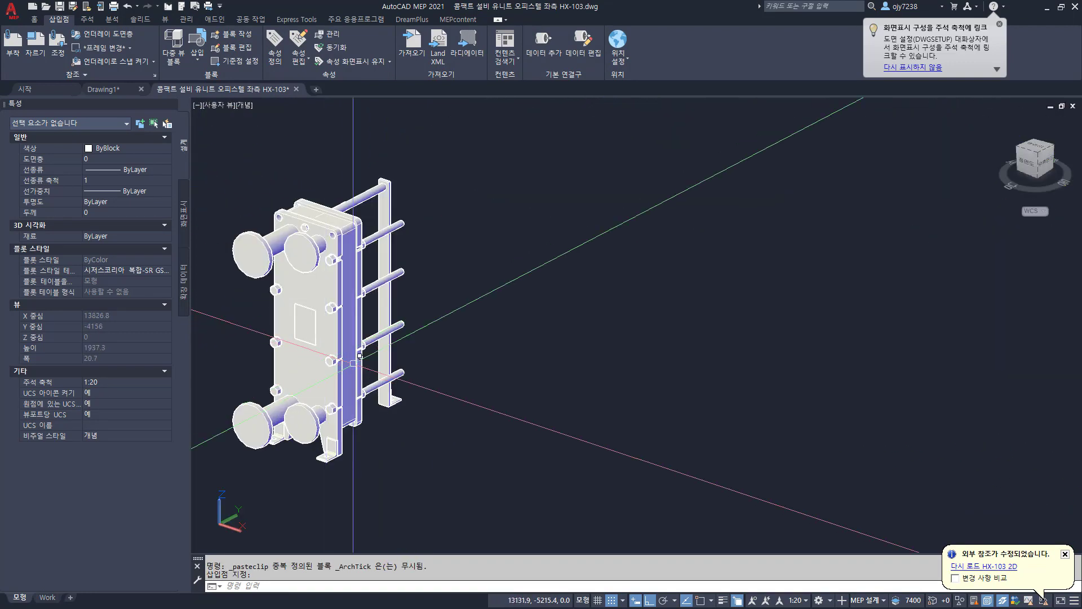
middle_drag(332, 361, 401, 329)
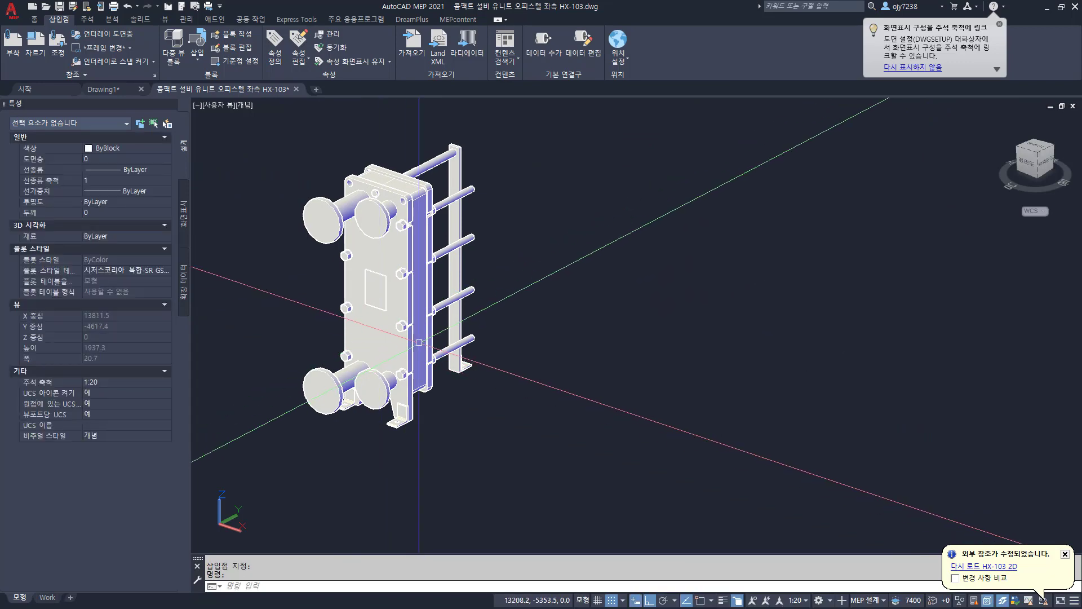
Step: Move the plate heat exchanger from its front foot's bottom corner endpoint to the matching foot corner of HE-2 in the referenced plan
scroll(414, 343, down, 5)
scroll(401, 327, down, 2)
middle_drag(527, 276, 456, 389)
text(m)
key(space)
click(385, 473)
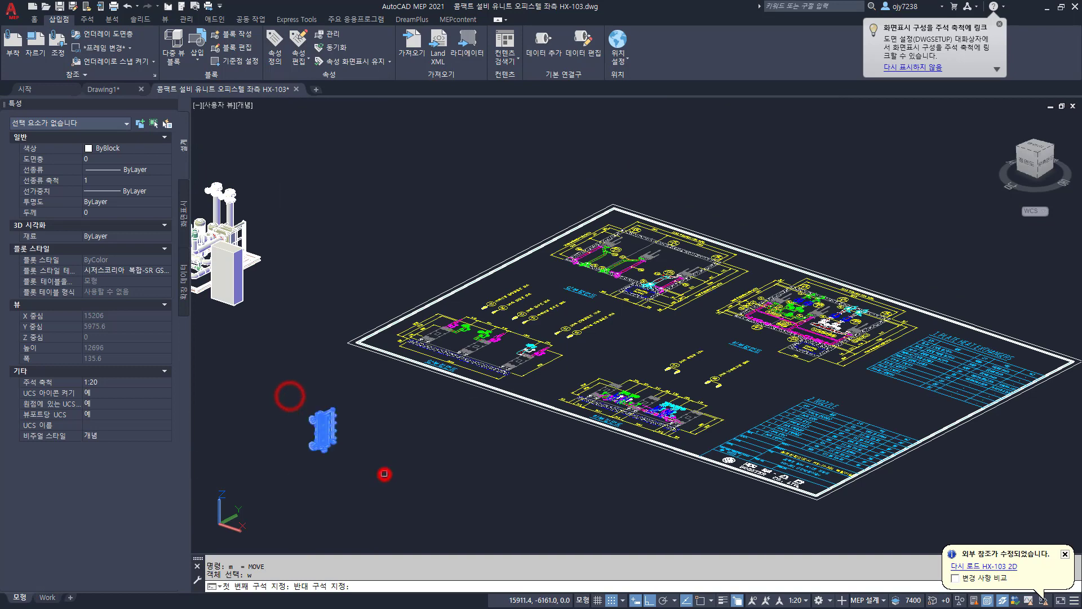
scroll(318, 445, up, 12)
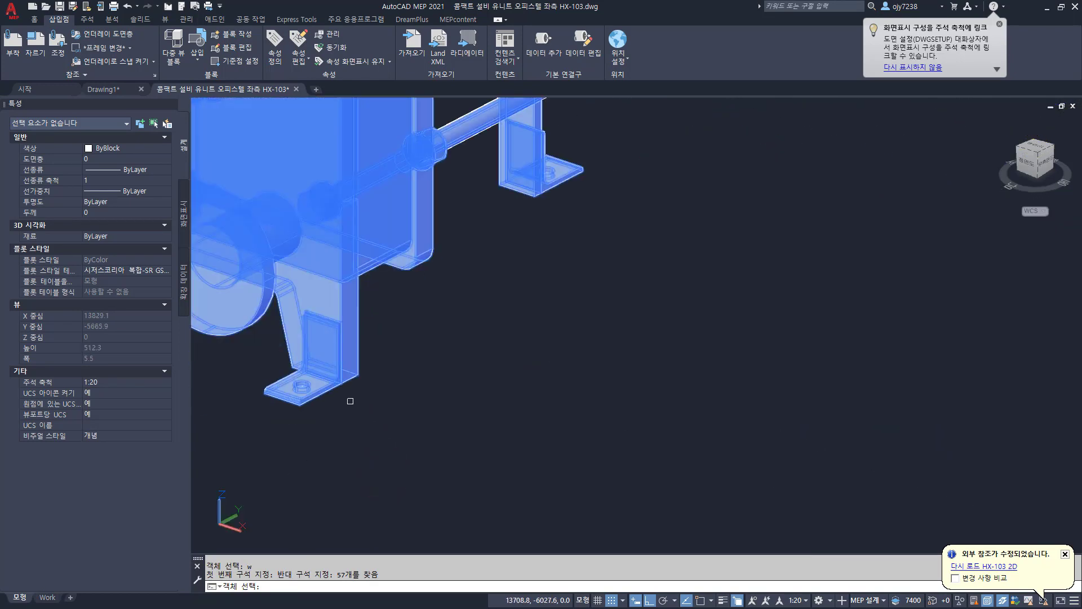
key(space)
scroll(370, 403, up, 6)
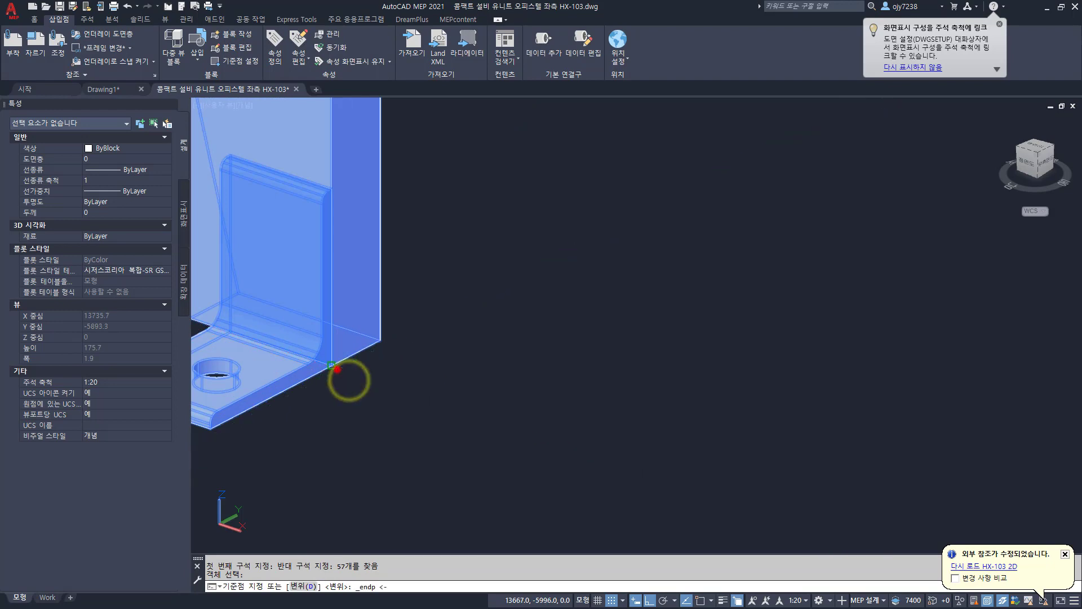
click(337, 369)
scroll(337, 369, down, 10)
mouse_move(337, 369)
middle_down()
mouse_move(465, 311)
mouse_move(408, 370)
middle_up()
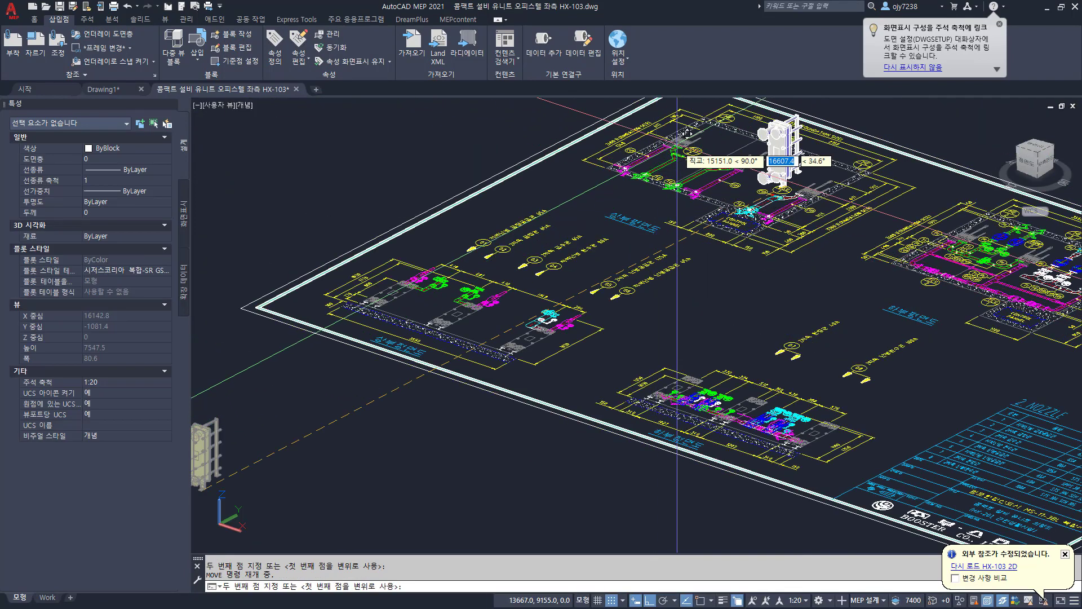
scroll(678, 144, up, 3)
scroll(700, 145, up, 8)
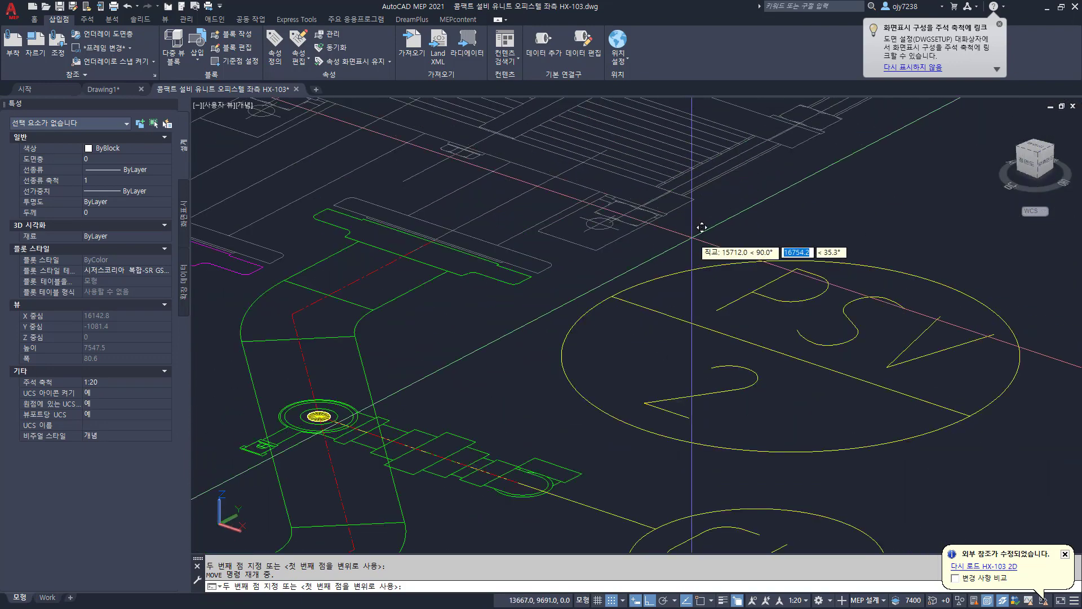
mouse_move(690, 236)
middle_down()
mouse_move(595, 260)
mouse_move(461, 336)
middle_up()
shift+right_click(460, 298)
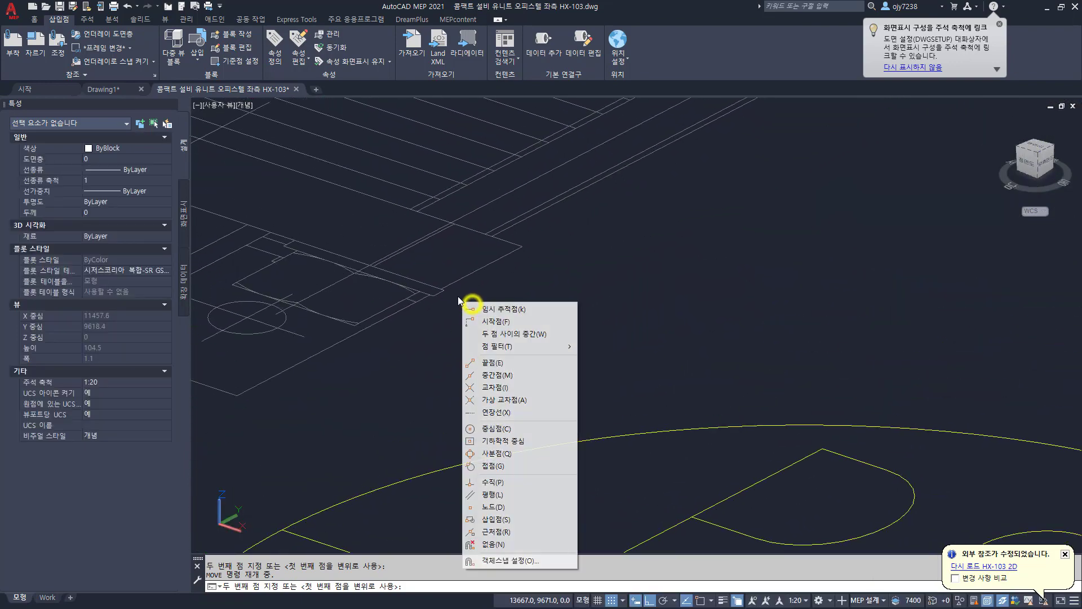
key(e)
click(455, 284)
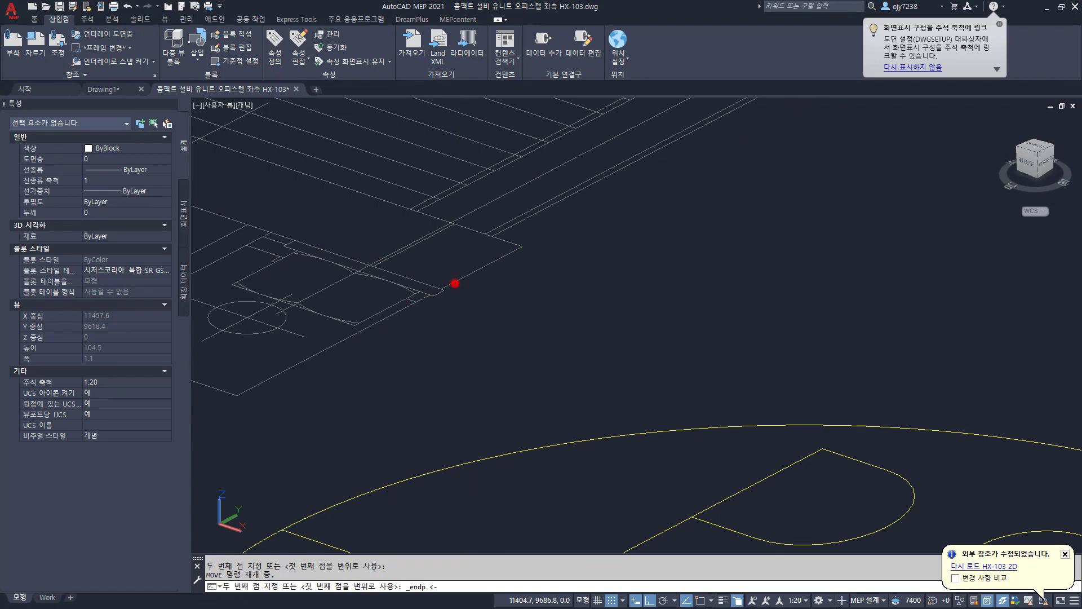
Step: Switch to the plan view of the current UCS and set the visual style to 2D Wireframe
scroll(520, 366, down, 5)
scroll(529, 372, down, 6)
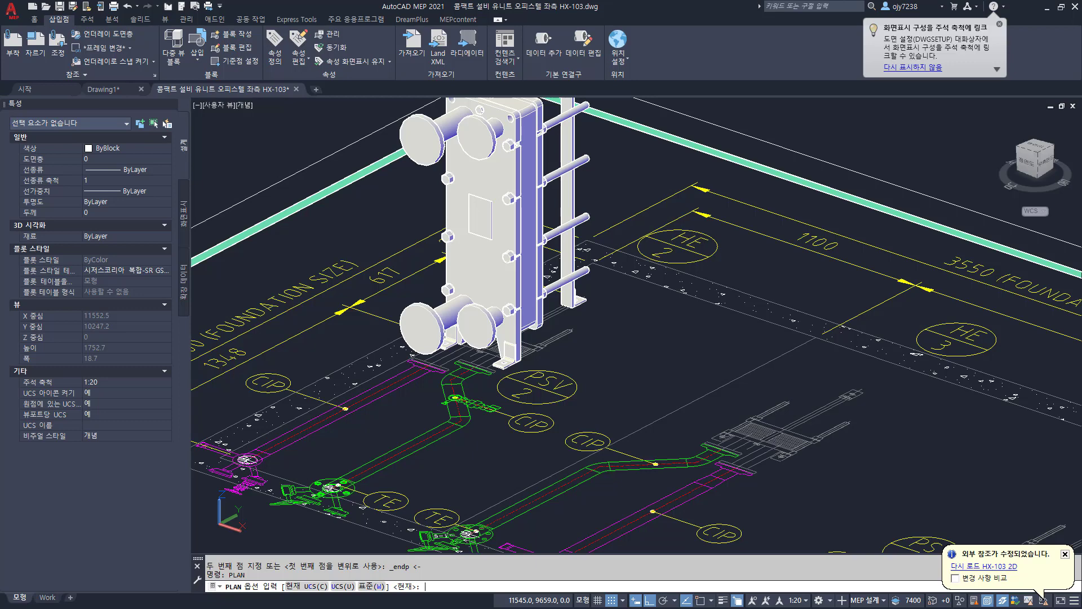
key(Return)
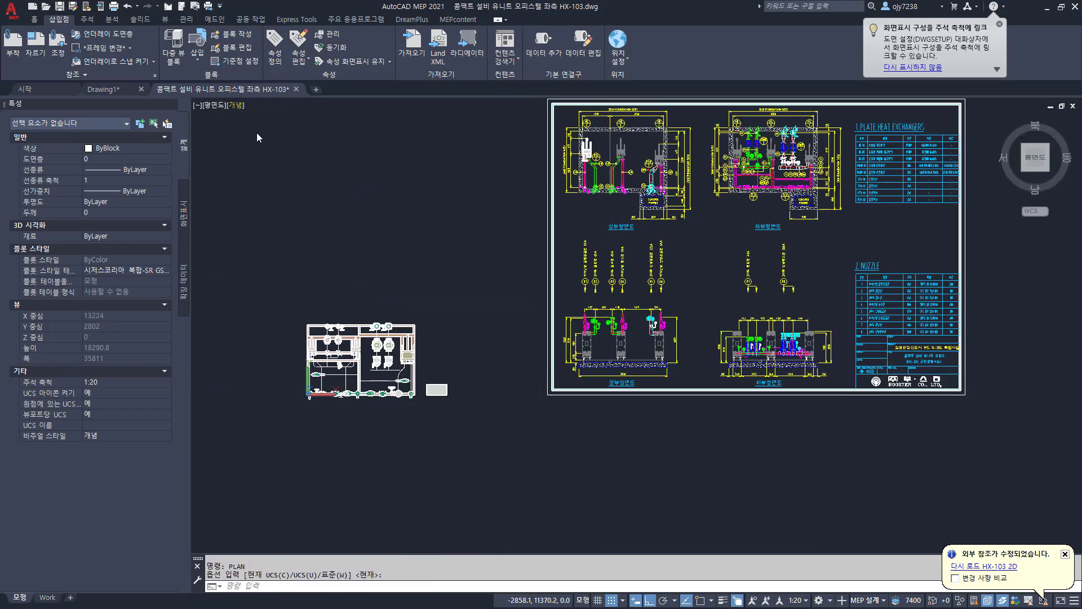
click(237, 105)
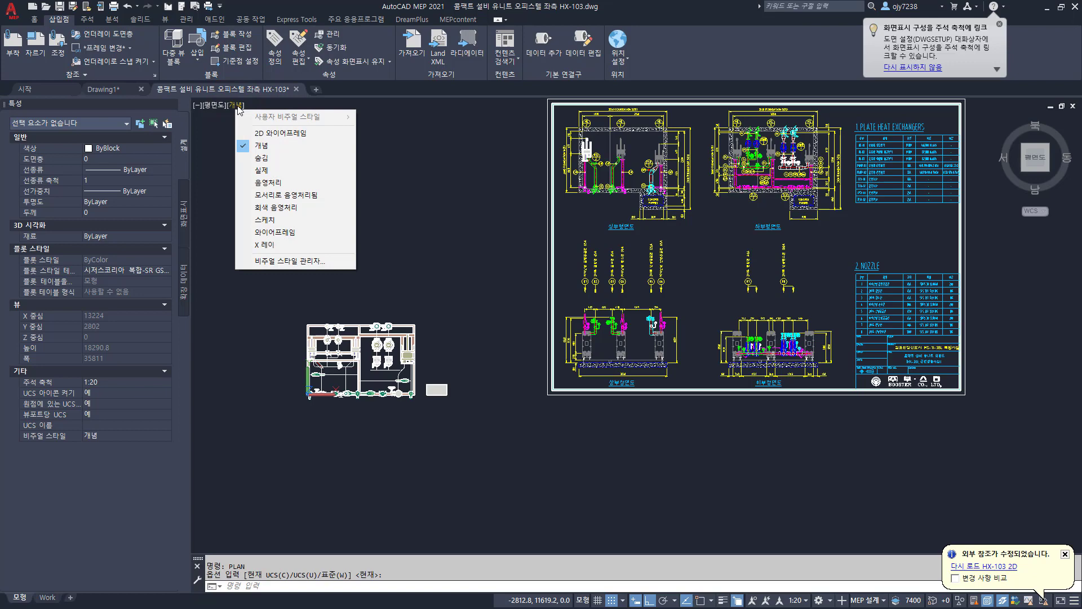
click(274, 134)
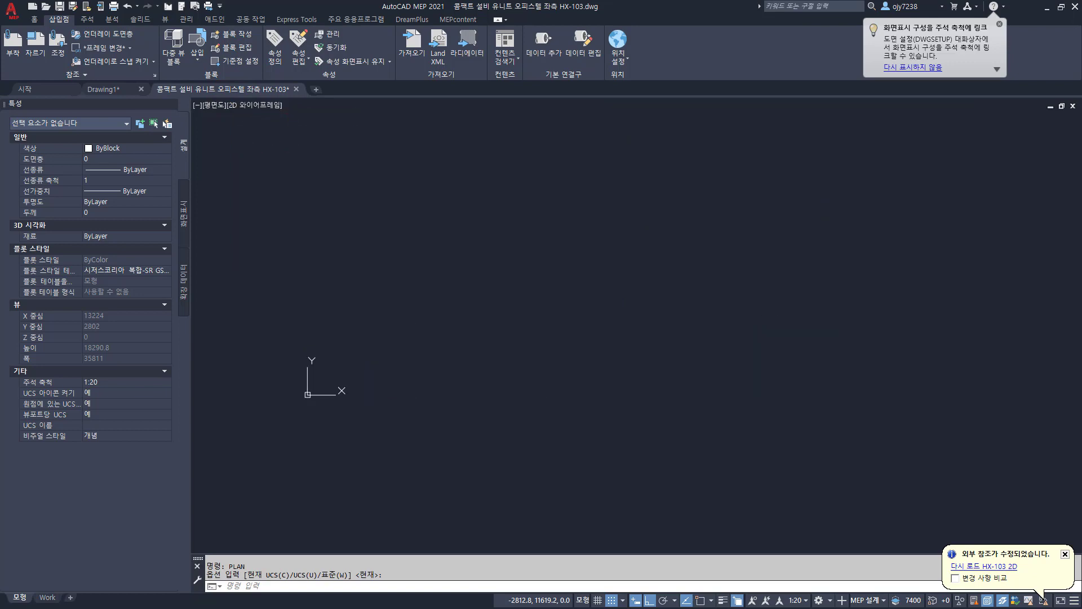
Step: Compare the 3D heat exchanger's rods, plates and nozzles with the HE-2 outline in the 2D plan
scroll(607, 135, up, 8)
scroll(396, 238, up, 5)
scroll(387, 259, down, 2)
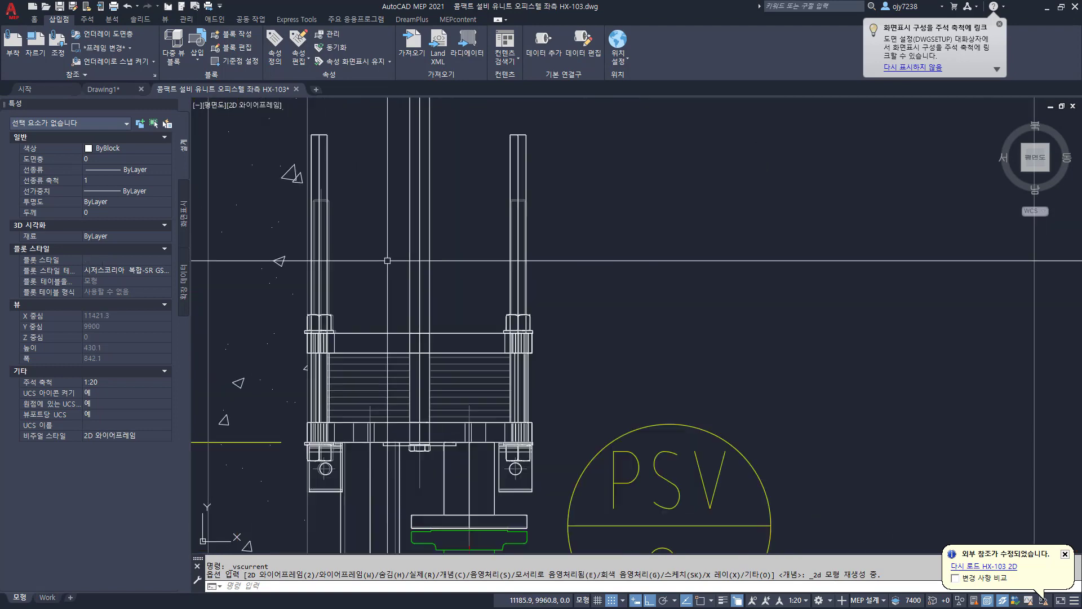
scroll(387, 261, down, 5)
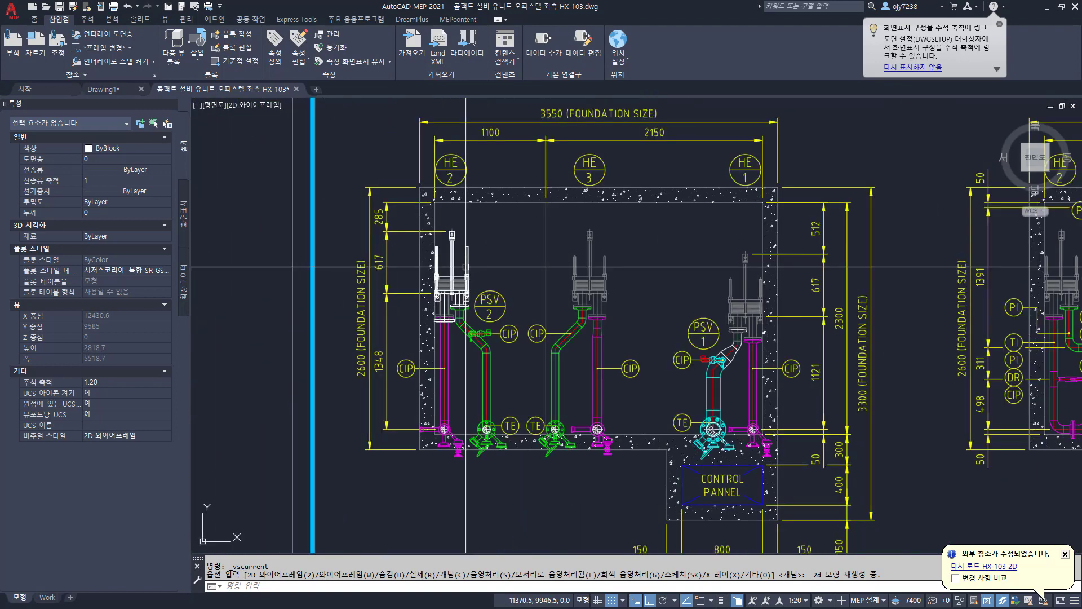
scroll(465, 267, up, 4)
scroll(499, 252, up, 6)
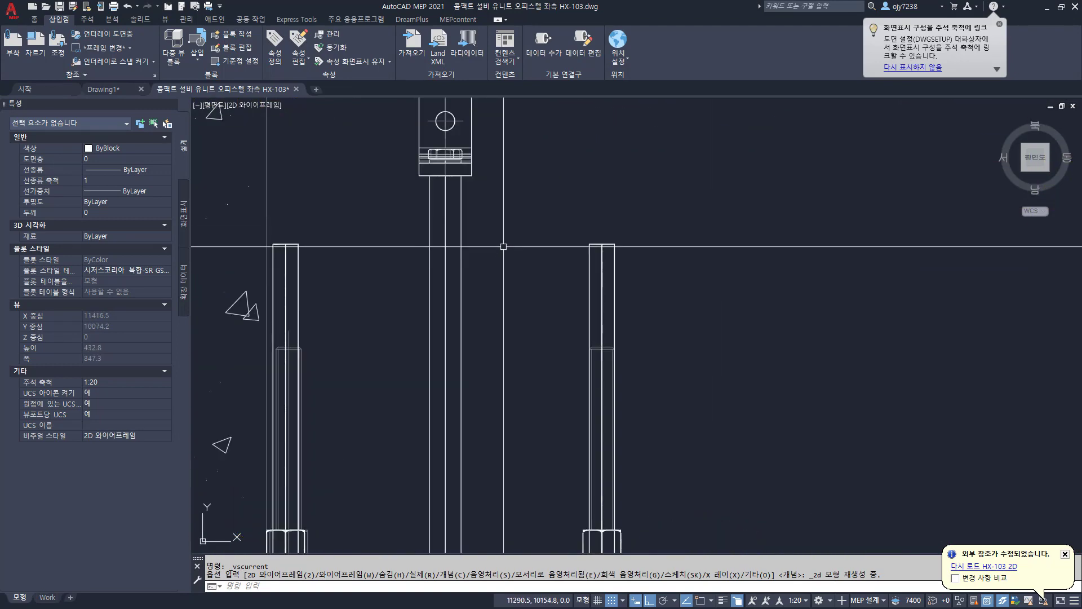
scroll(499, 252, down, 7)
scroll(467, 221, up, 3)
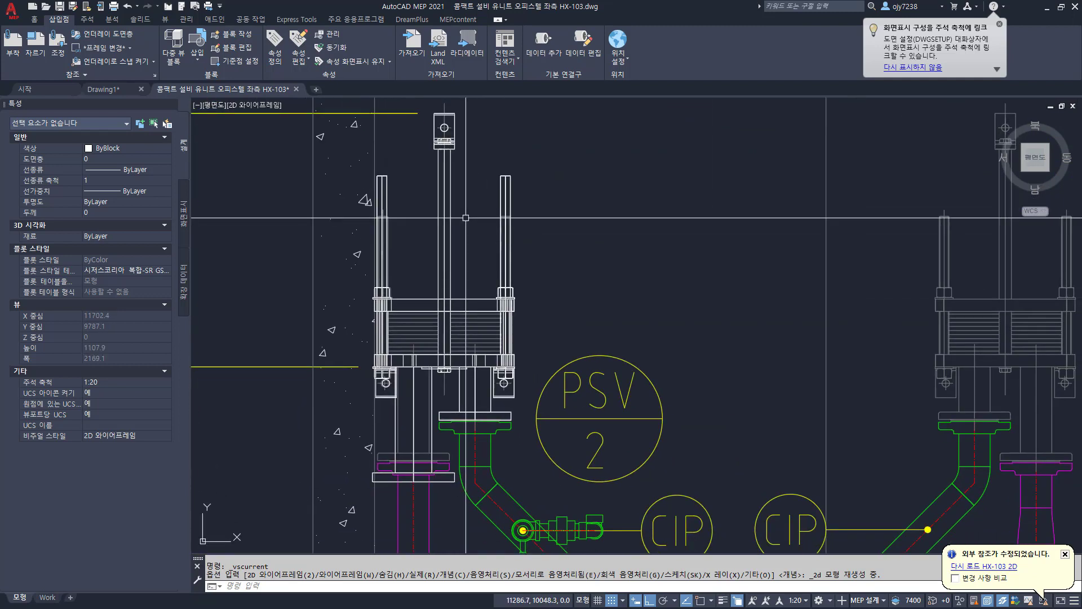
scroll(482, 220, up, 2)
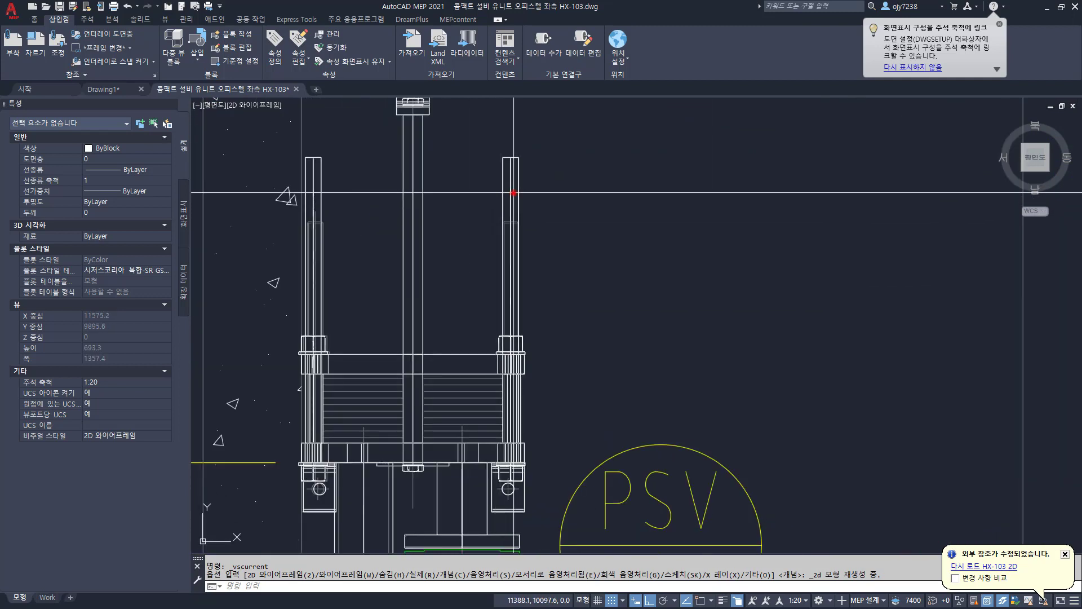
click(507, 199)
click(489, 199)
key(Escape)
key(Escape)
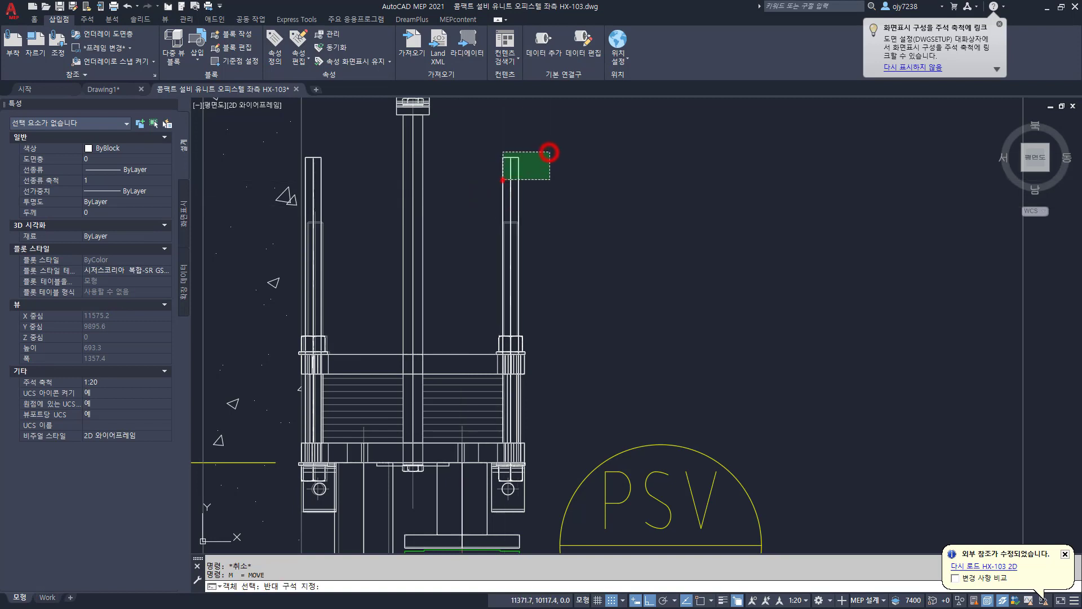
Step: Move the tie rods on both sides along Y only, from a rod end's centre to the rod end line in the 2D plan
click(549, 152)
click(314, 177)
click(350, 160)
key(Return)
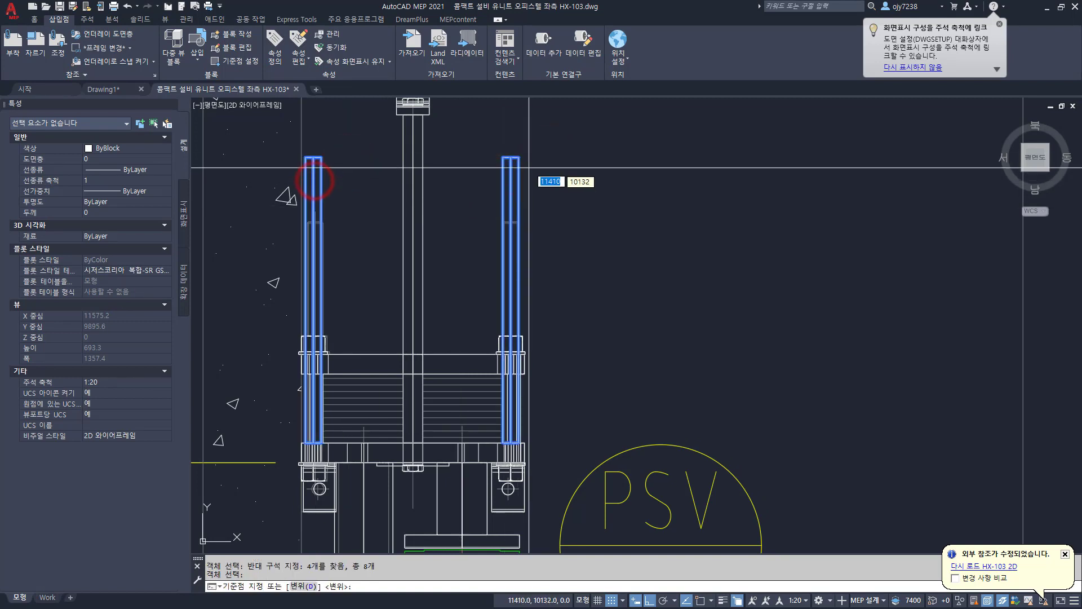
click(513, 160)
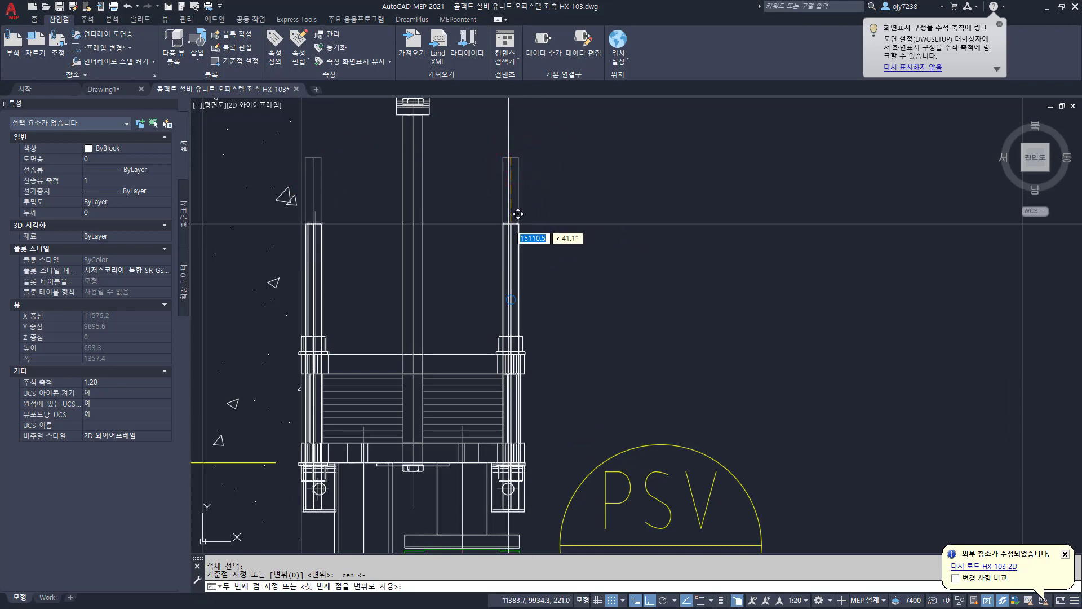
text(.y)
key(Return)
scroll(524, 259, up, 3)
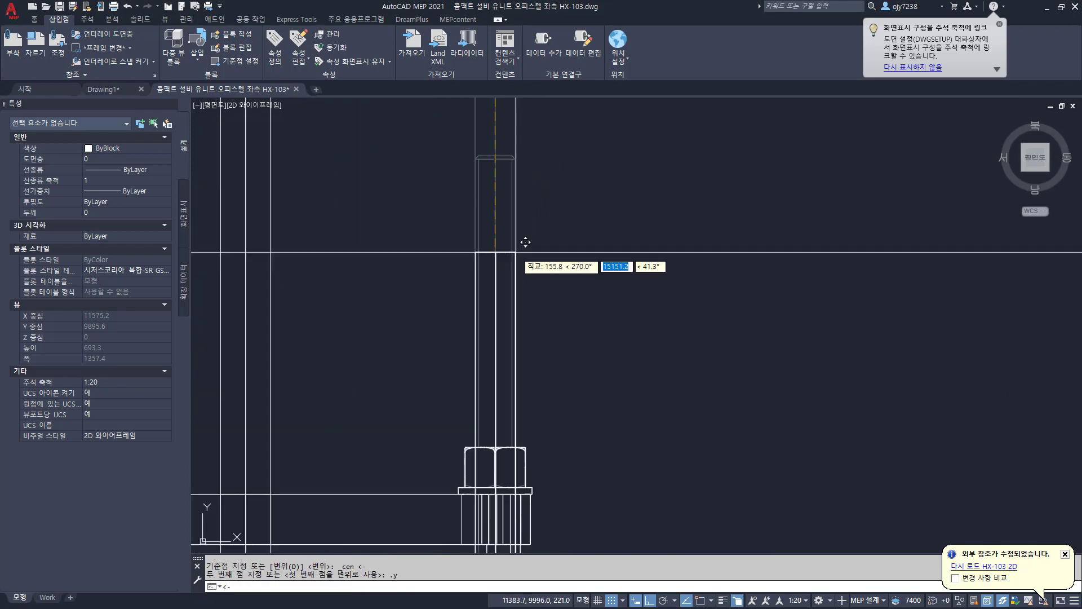
scroll(498, 169, up, 2)
shift+right_click(498, 172)
key(r)
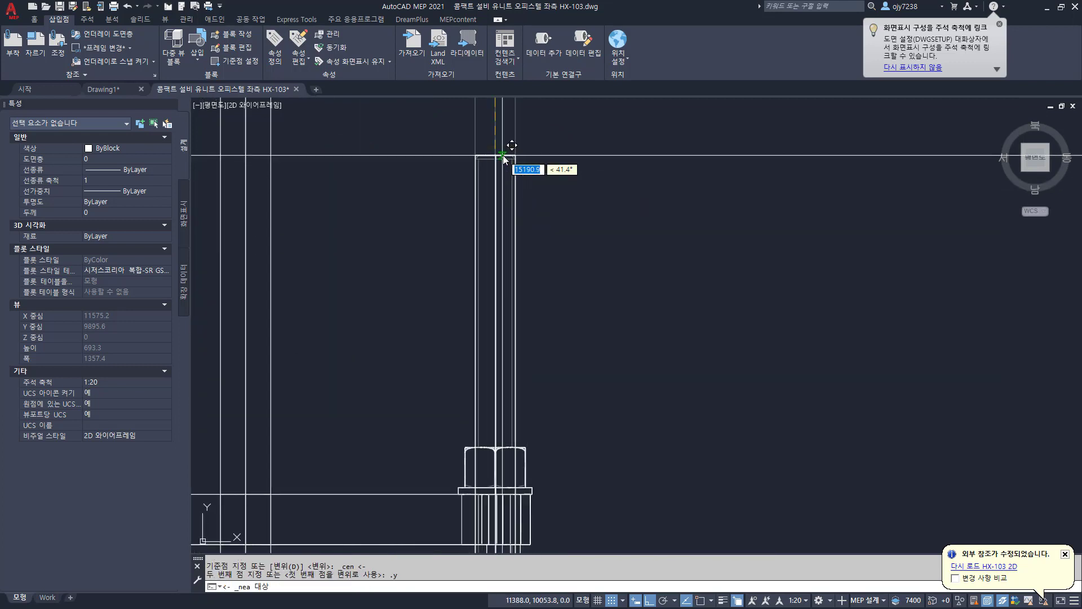
click(501, 156)
click(424, 282)
scroll(411, 282, down, 6)
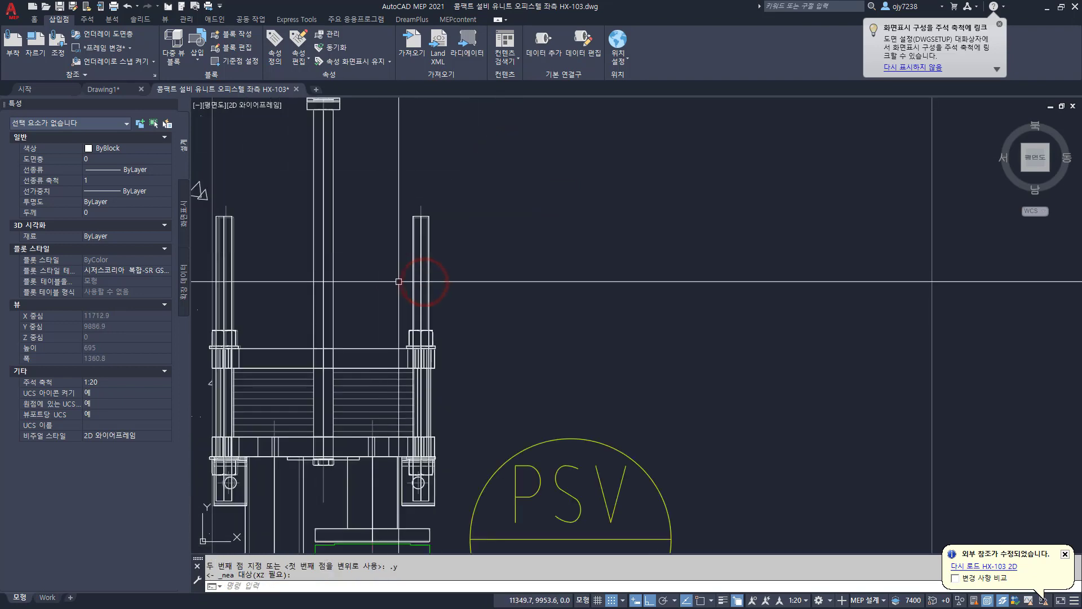
Step: Select the stacked right-hand tie rods and stretch the first rod's lower end back to the front plate's outer face
scroll(427, 200, up, 2)
click(427, 186)
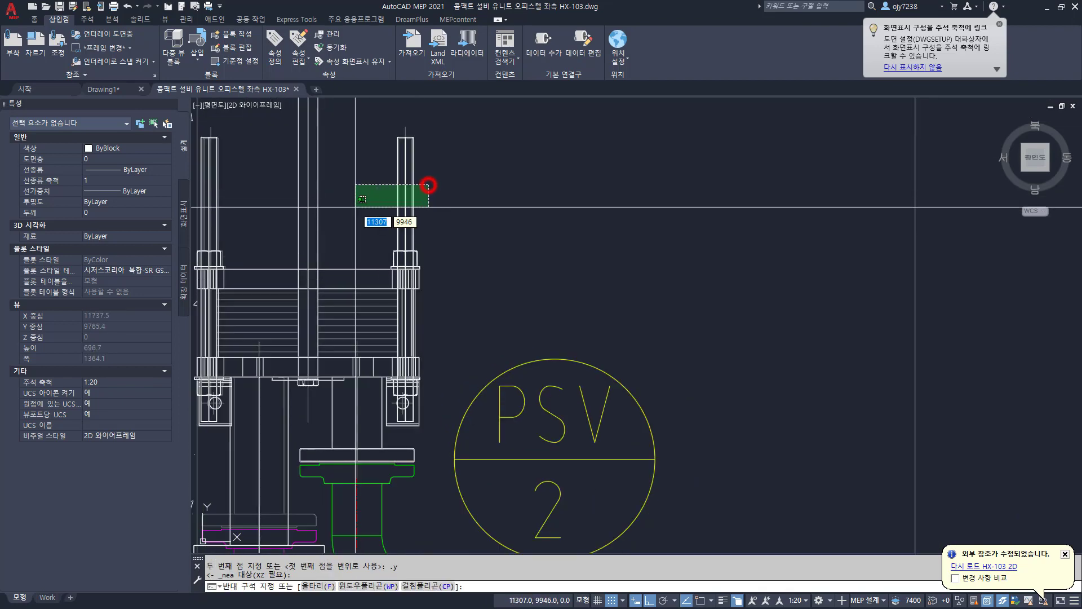
click(355, 204)
scroll(406, 431, up, 4)
scroll(425, 445, up, 2)
click(387, 393)
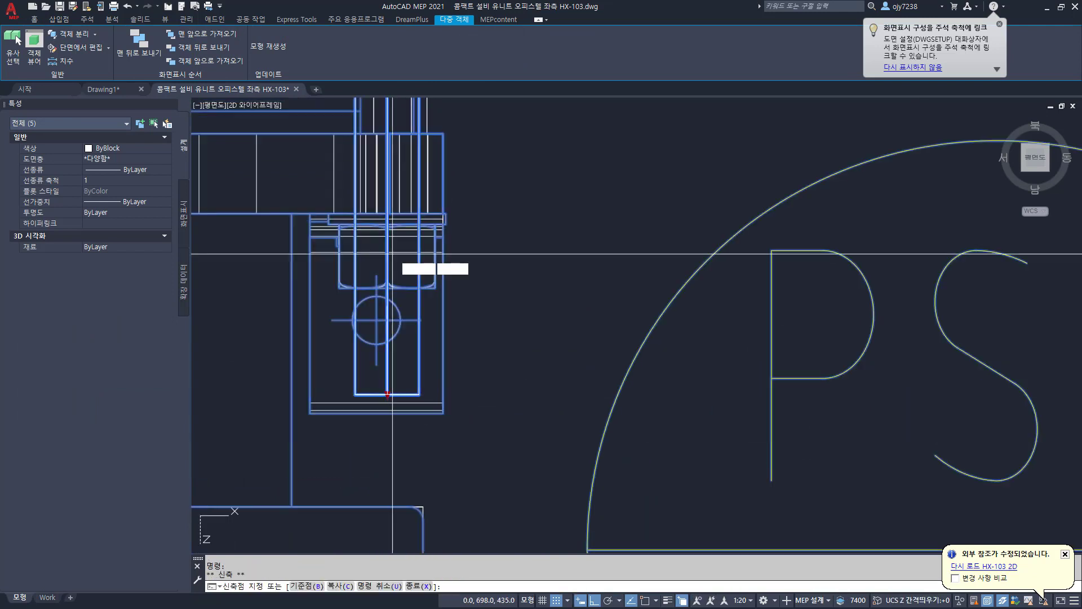
scroll(396, 225, up, 2)
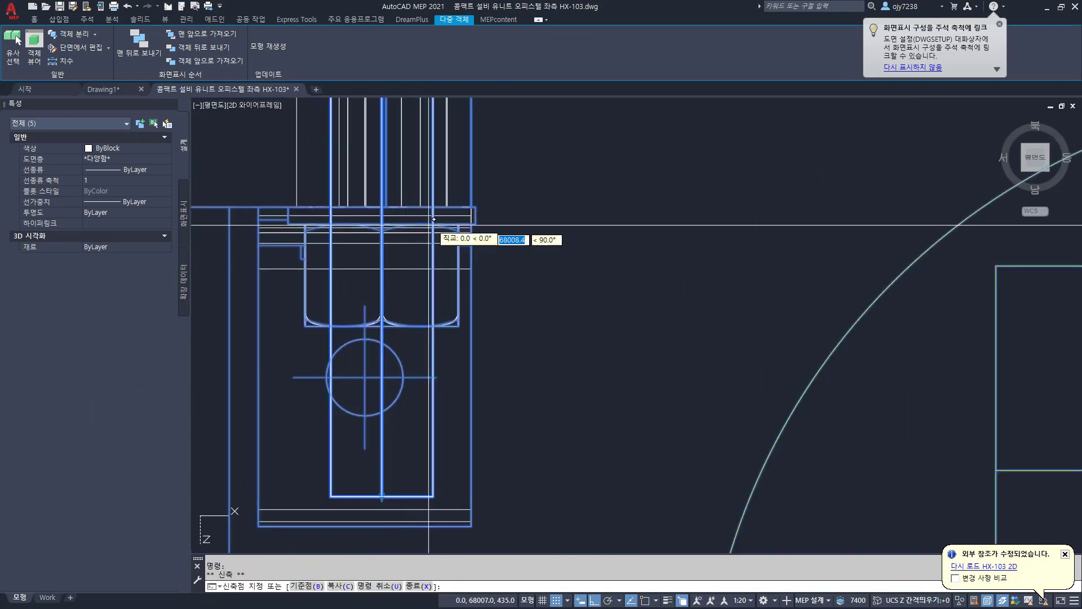
shift+right_click(439, 217)
key(e)
click(455, 208)
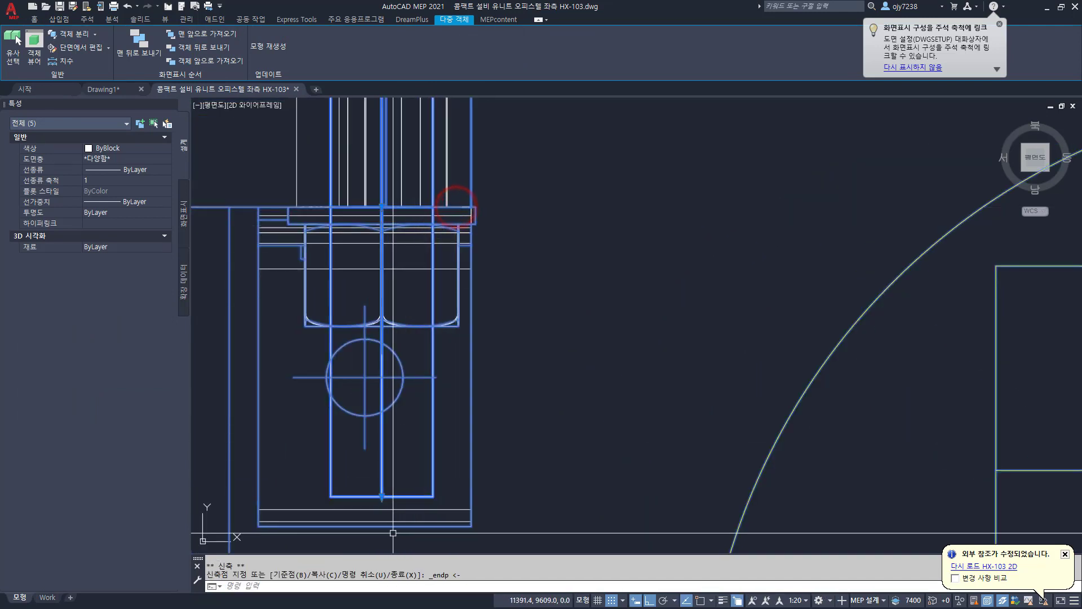
Step: Stretch the lower ends of the remaining right-hand tie rods back to the front plate's outer face
click(382, 496)
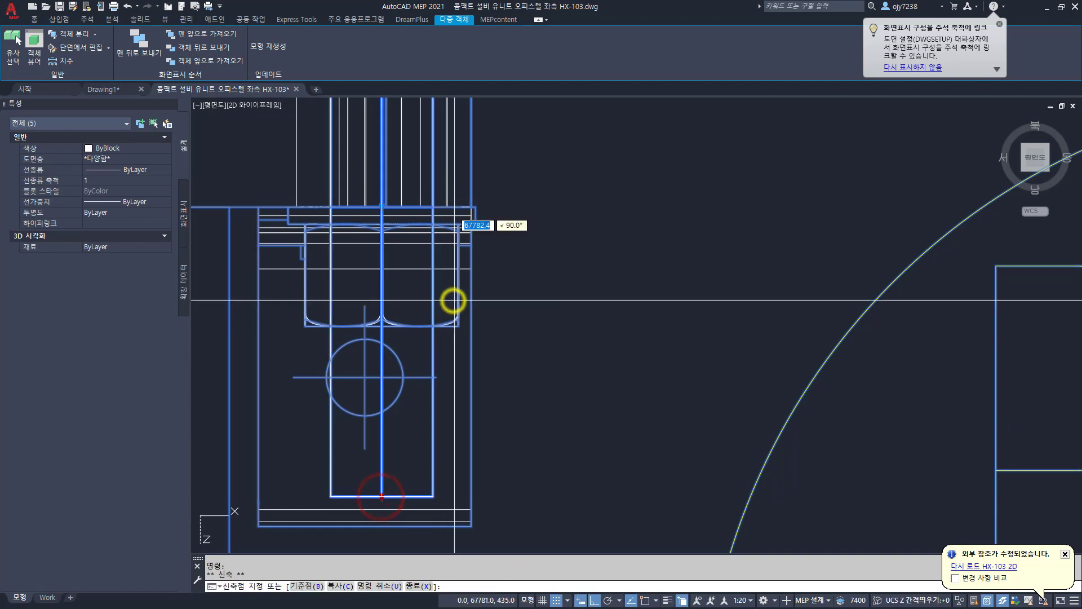
click(452, 205)
click(382, 496)
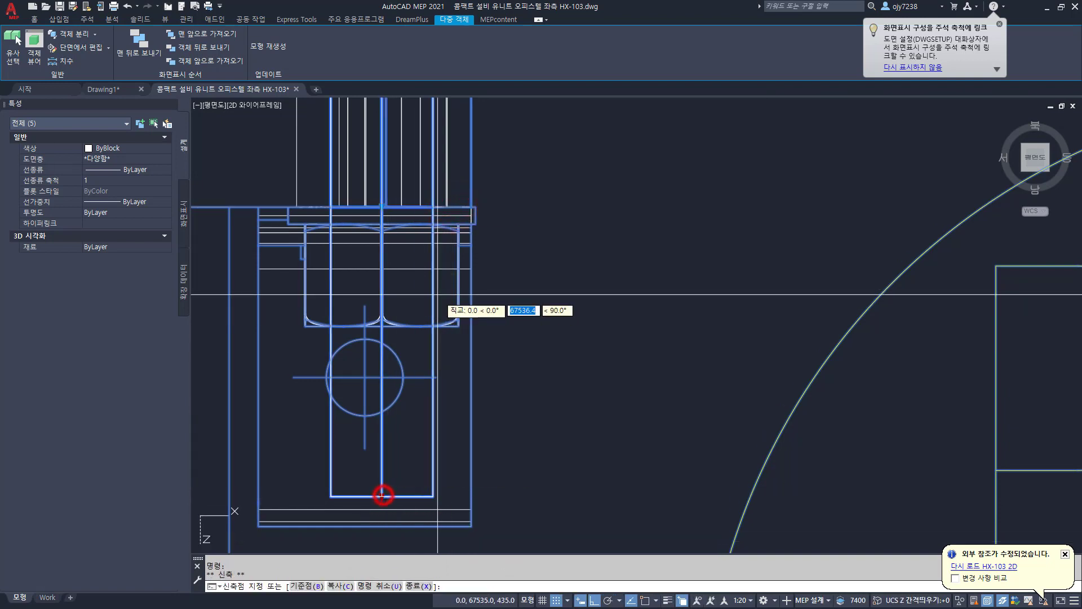
shift+right_click(436, 243)
click(466, 304)
click(449, 200)
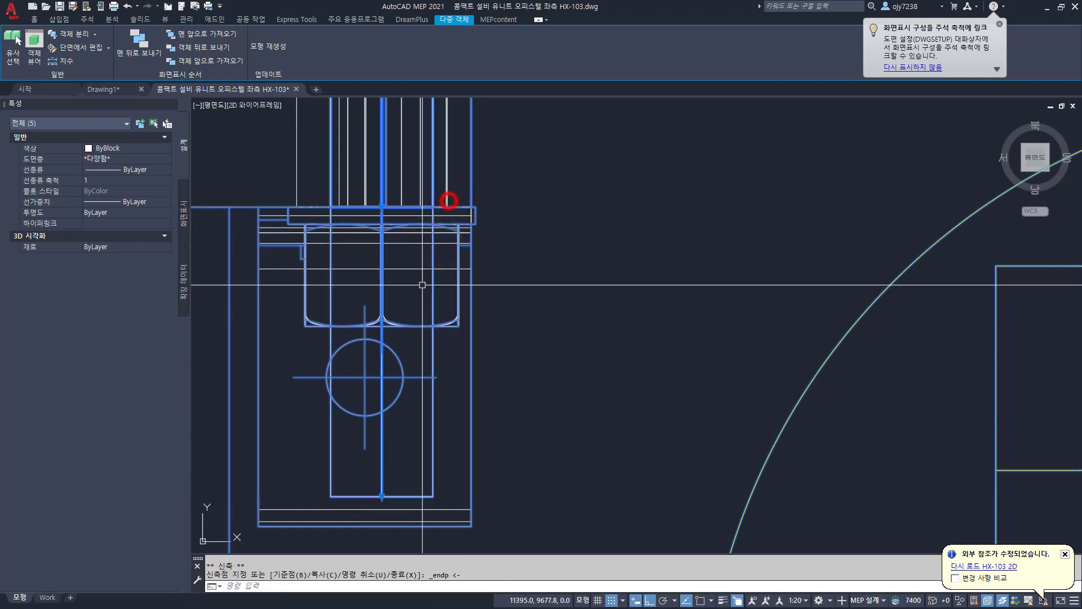
click(382, 496)
shift+right_click(476, 199)
key(e)
click(444, 205)
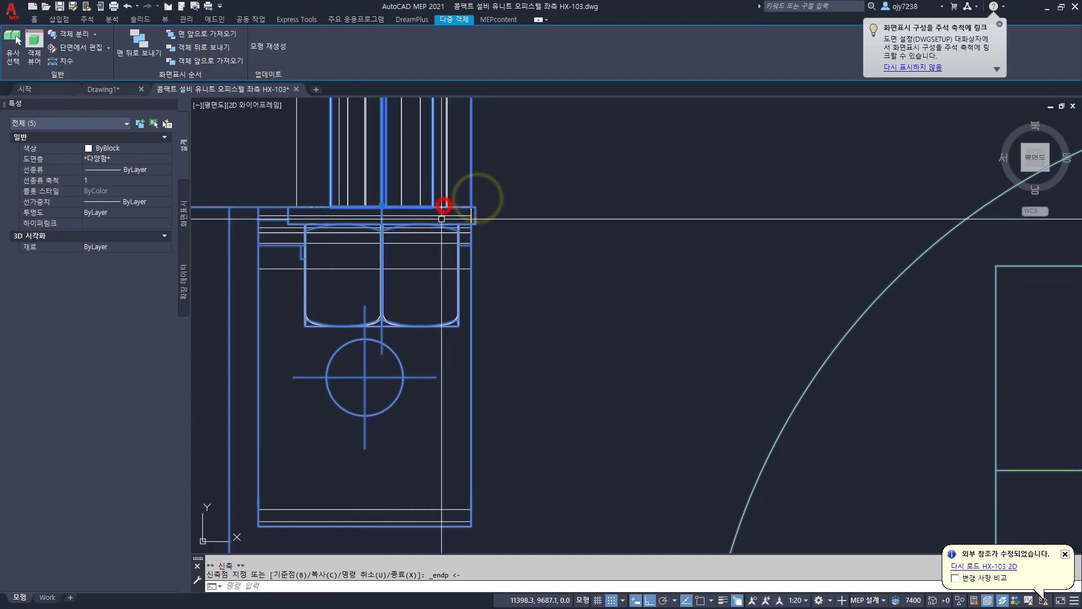
scroll(420, 317, down, 2)
scroll(944, 361, down, 3)
key(Escape)
key(Escape)
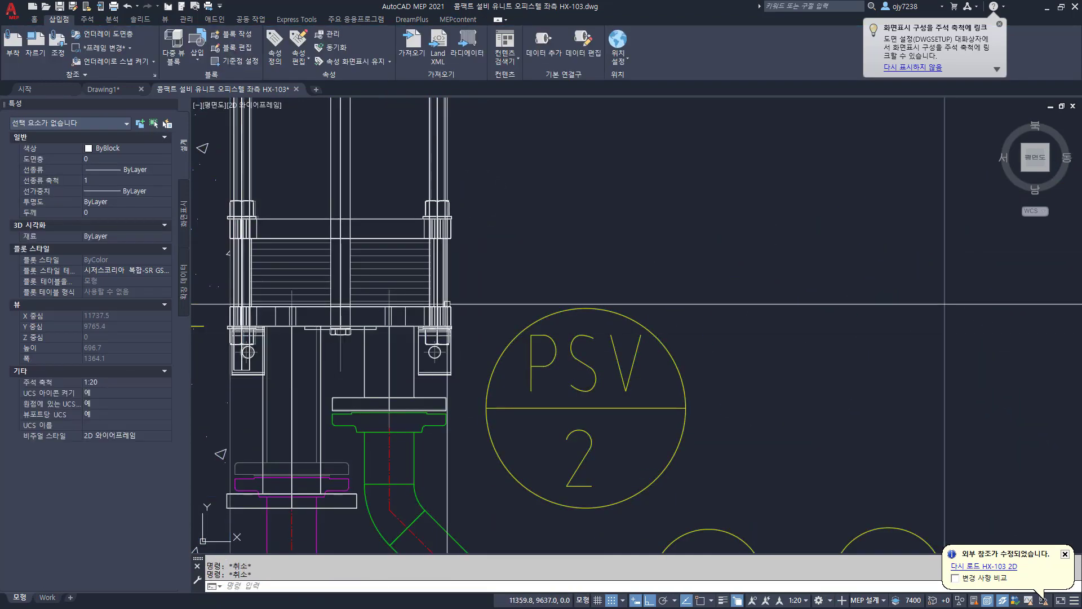
Step: Select the stacked left-hand tie rods and stretch the first rod's lower end back to the front plate's edge facing the plate pack
scroll(248, 361, up, 5)
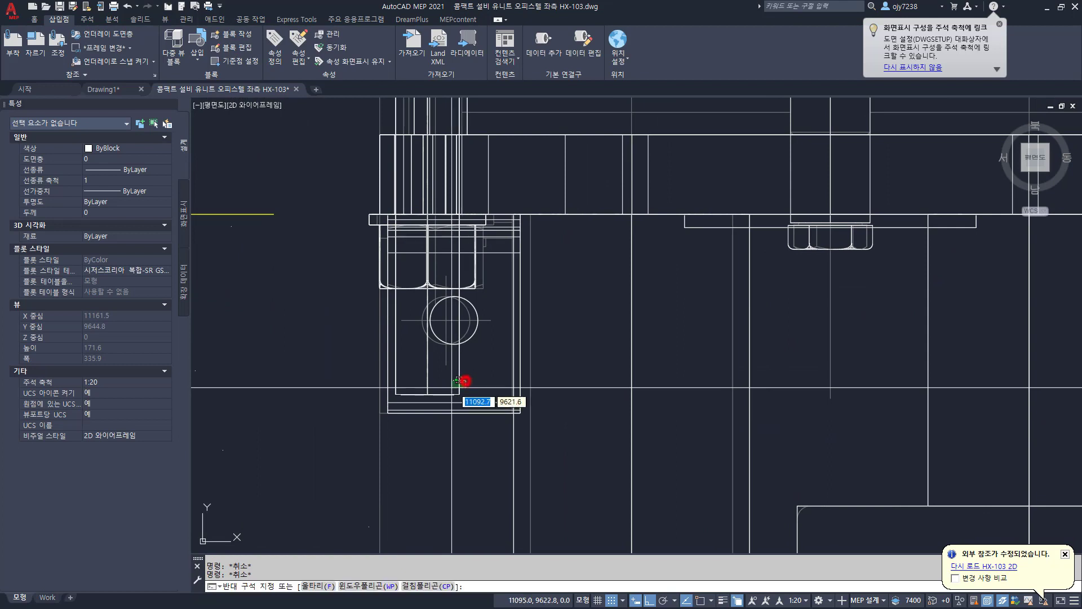
click(448, 388)
click(427, 393)
click(428, 394)
shift+right_click(436, 192)
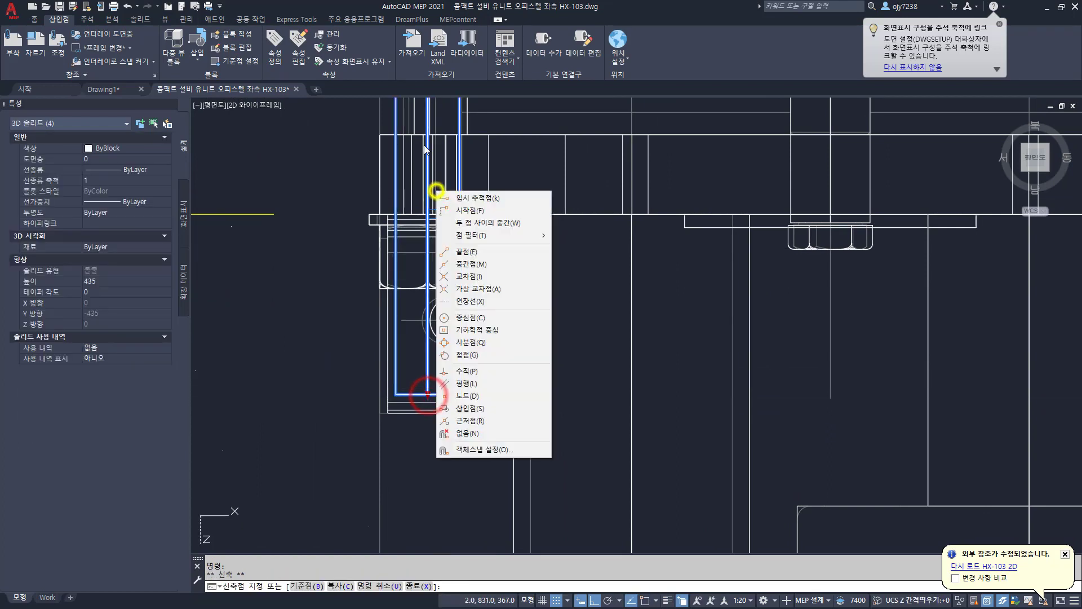
key(e)
click(422, 137)
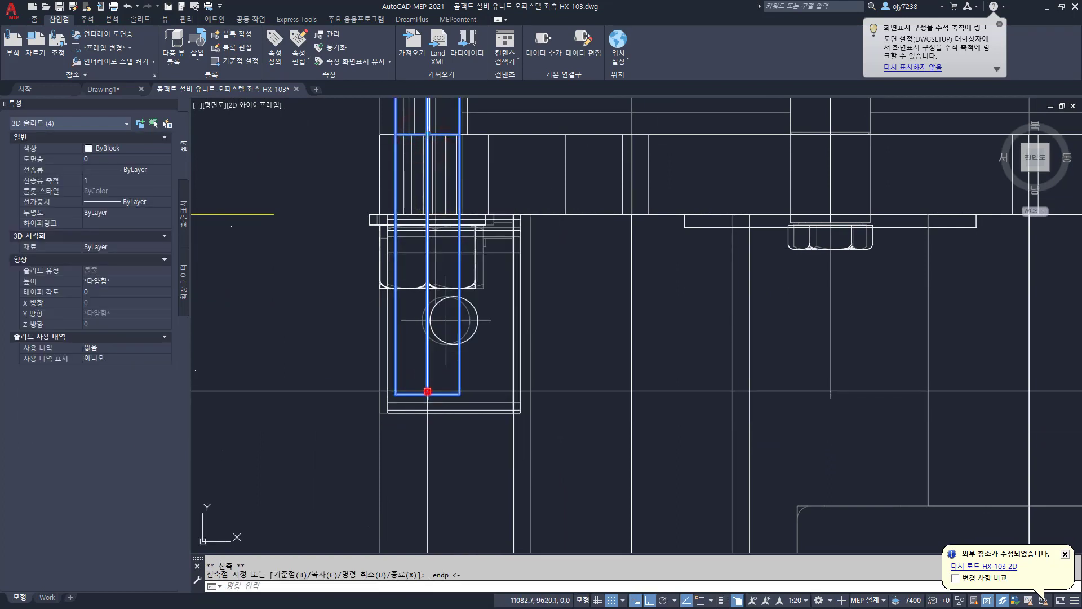
Step: Stretch the lower ends of the remaining left-hand tie rods back to the front plate's edge facing the plate pack
click(427, 393)
click(427, 395)
shift+right_click(467, 182)
key(e)
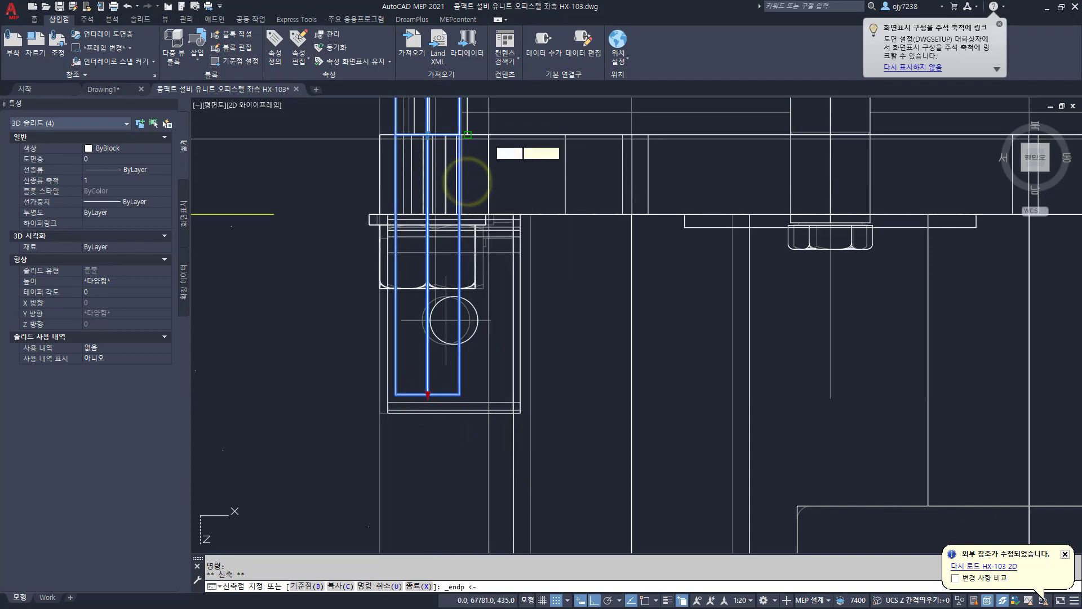
click(488, 133)
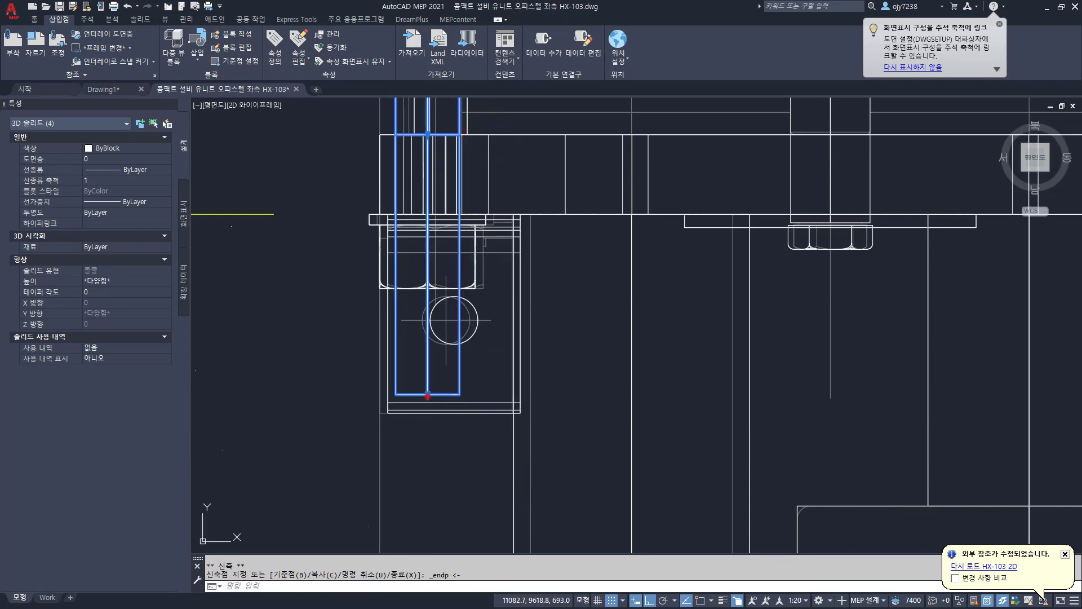
click(427, 395)
shift+right_click(482, 148)
key(e)
click(484, 138)
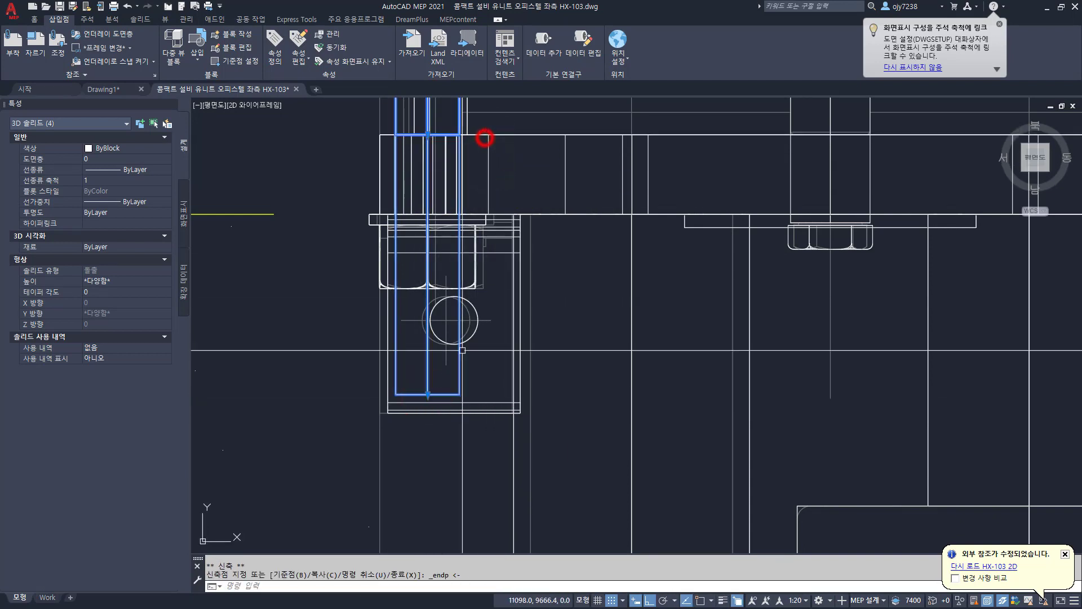
click(428, 394)
shift+right_click(481, 182)
key(e)
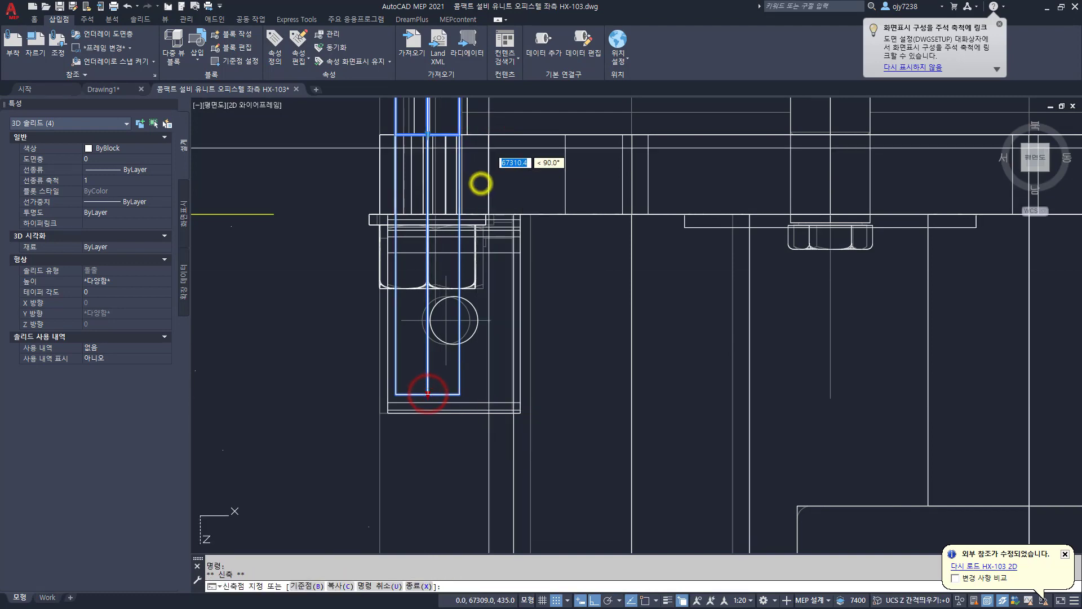
click(490, 140)
scroll(455, 321, down, 3)
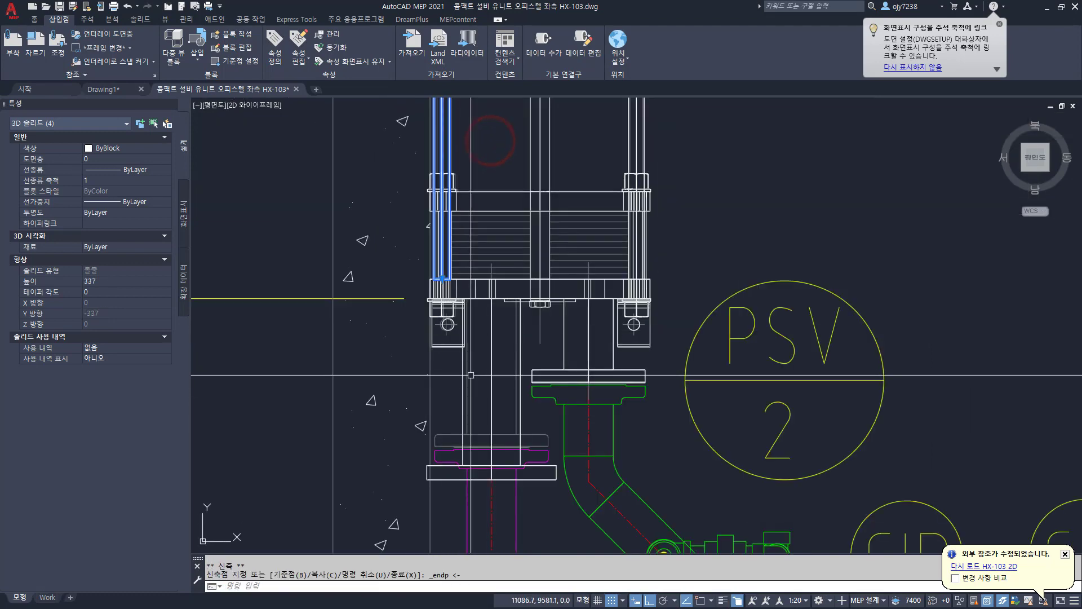
key(Escape)
key(Escape)
Step: Erase the two stacked left-hand nozzles with their flanges from the 3D heat exchanger on HE-2
scroll(480, 368, down, 1)
scroll(489, 393, down, 4)
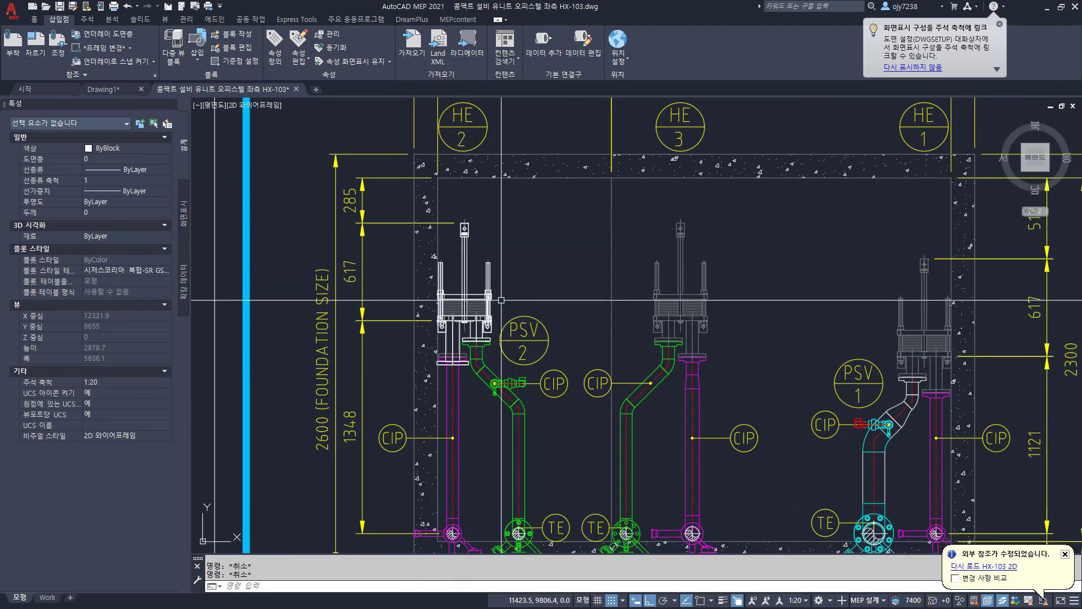
scroll(470, 332, up, 4)
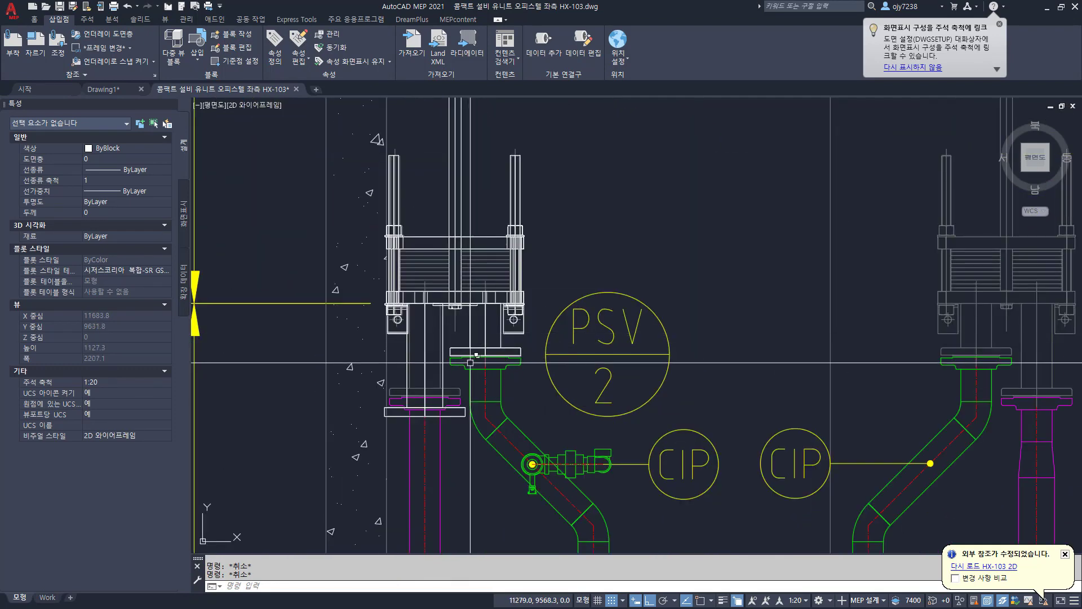
middle_drag(434, 392, 406, 357)
scroll(475, 333, up, 4)
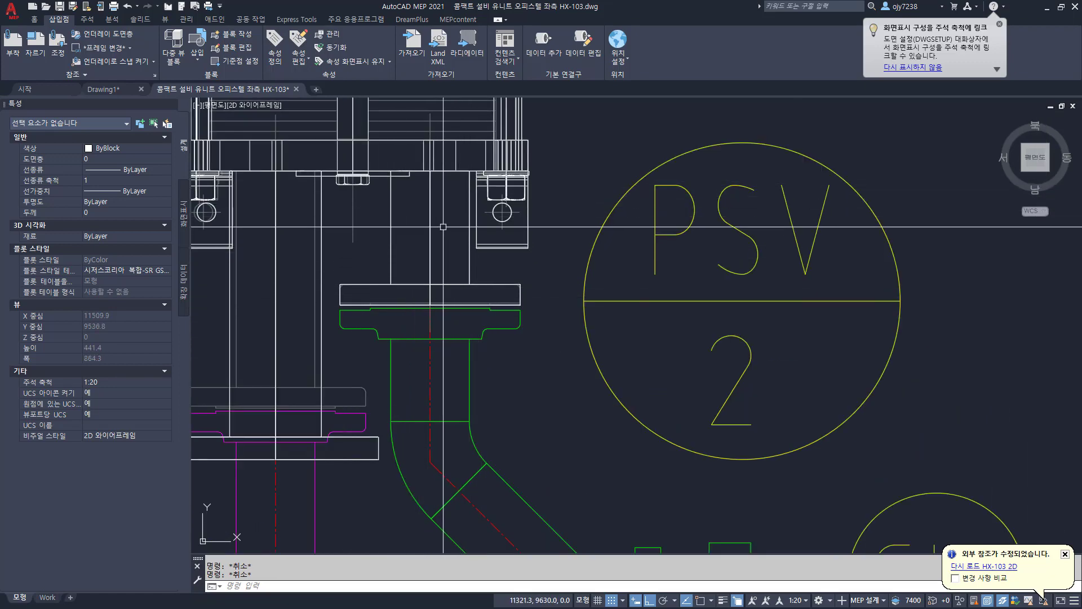
middle_drag(392, 228, 515, 177)
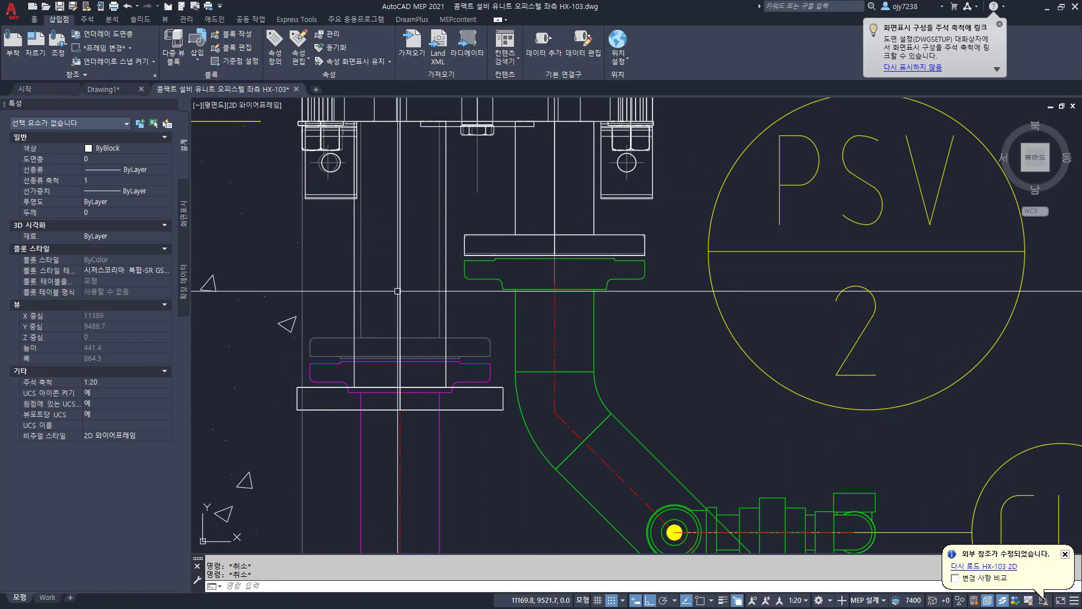
click(399, 349)
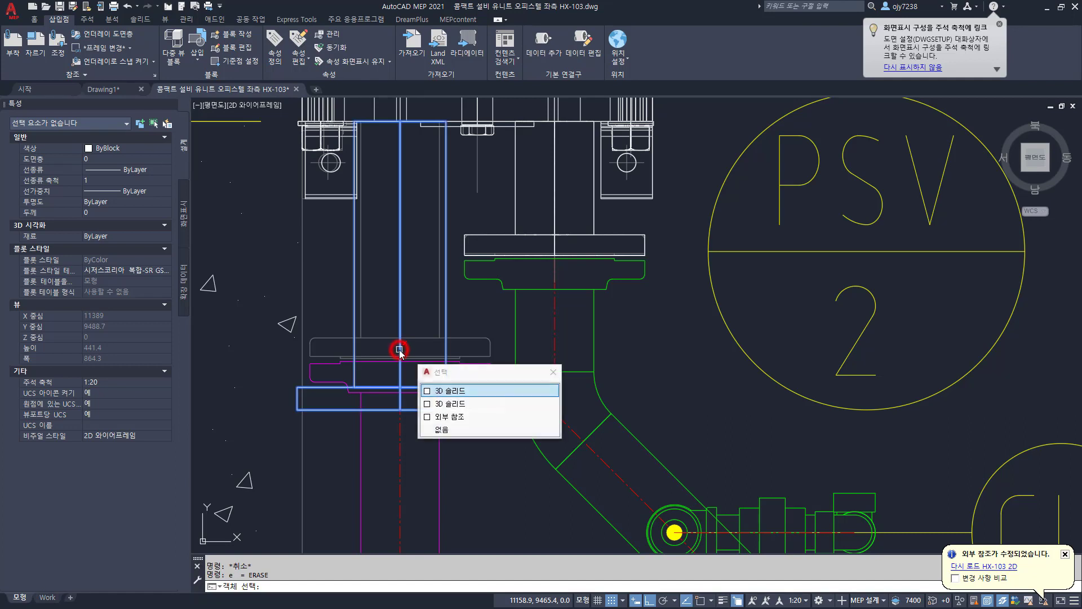
click(399, 349)
key(Return)
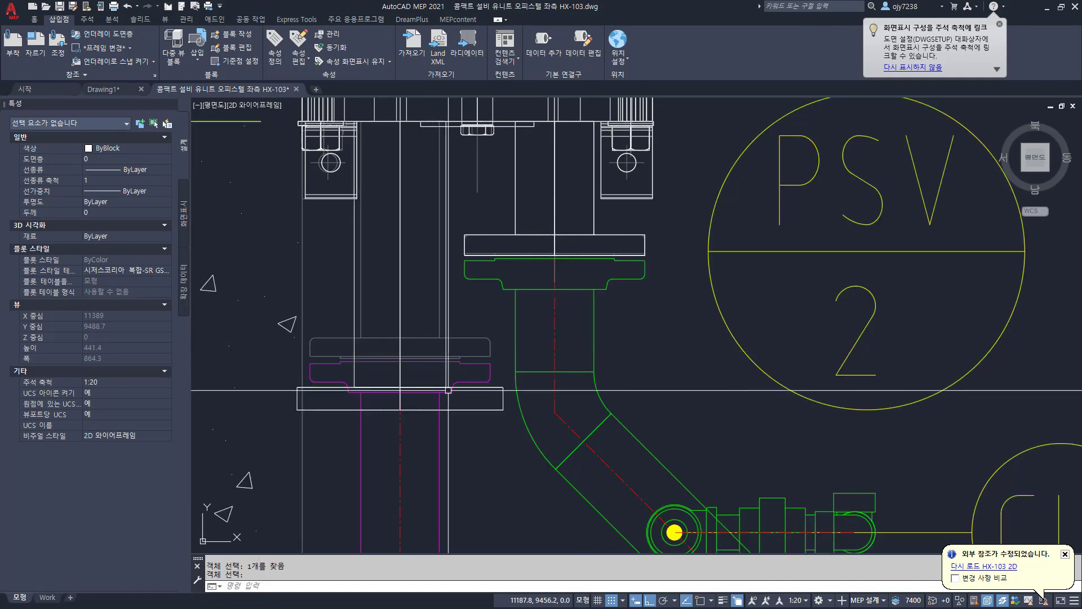
click(494, 412)
key(Return)
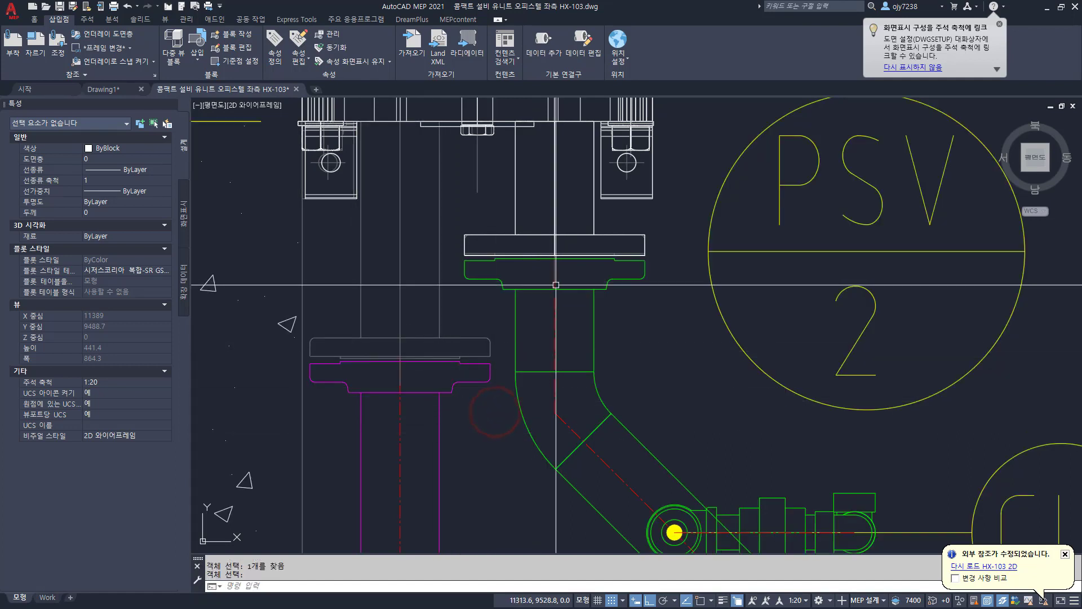
Step: Copy one right-hand nozzle from its flange face centre, along X only, to the left nozzle's centreline in the 2D plan
scroll(558, 257, up, 6)
scroll(557, 300, down, 6)
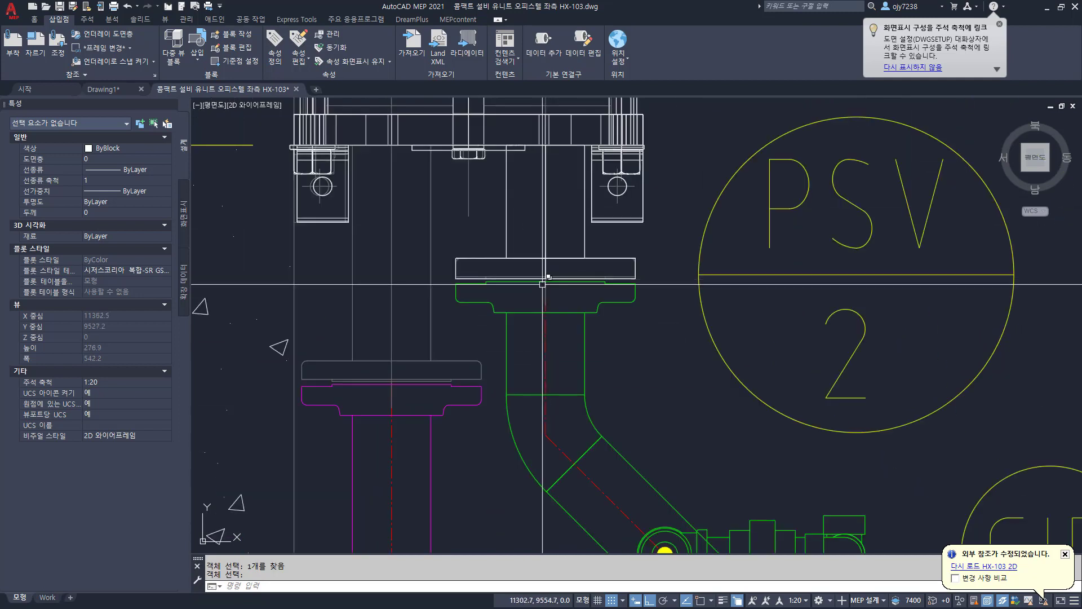
click(585, 252)
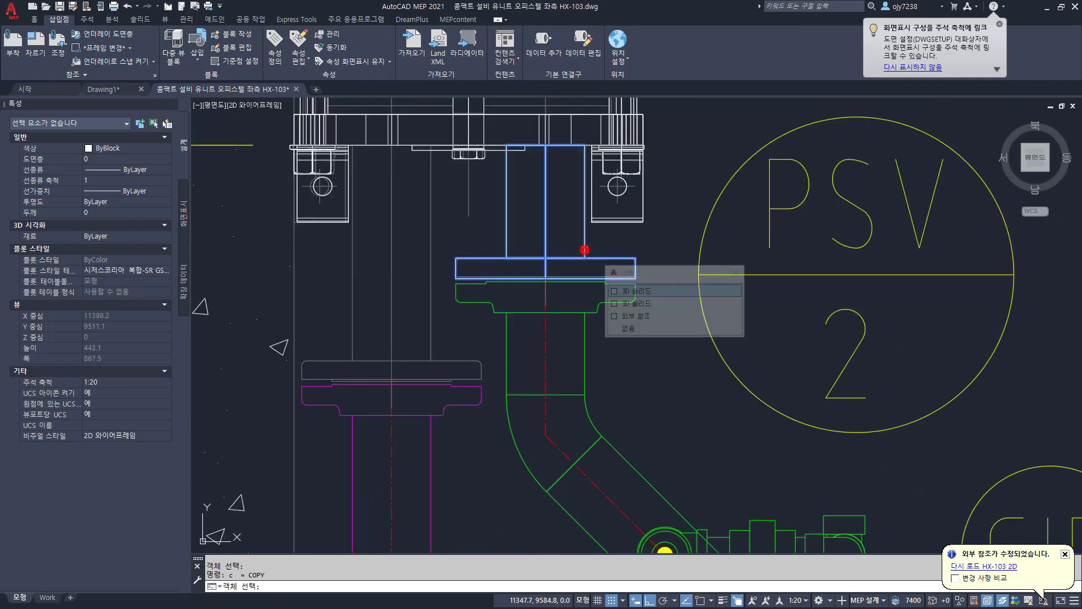
click(585, 250)
key(Return)
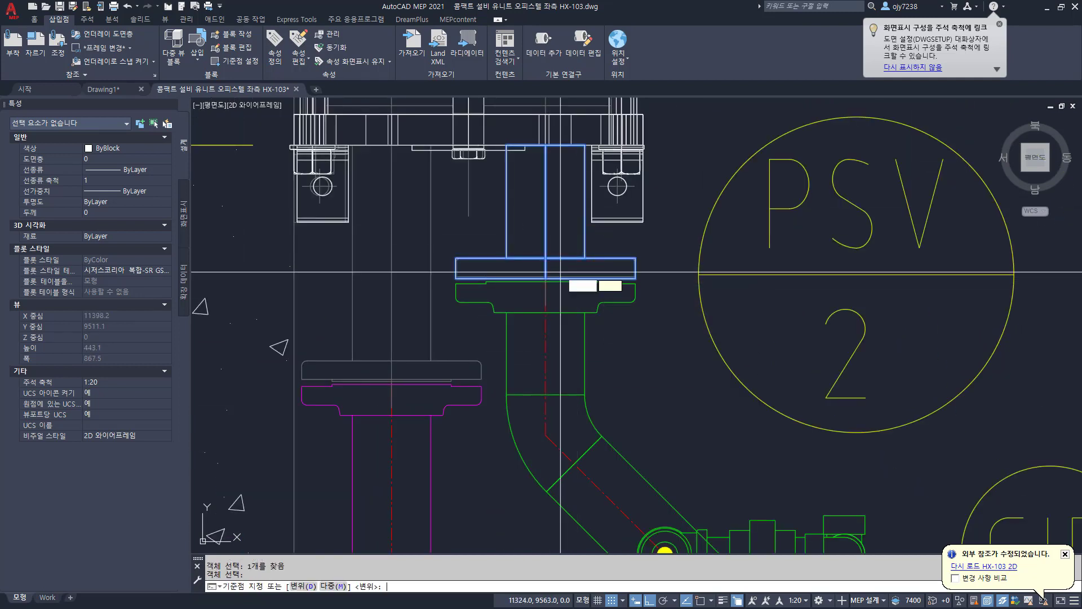
shift+right_click(559, 269)
key(c)
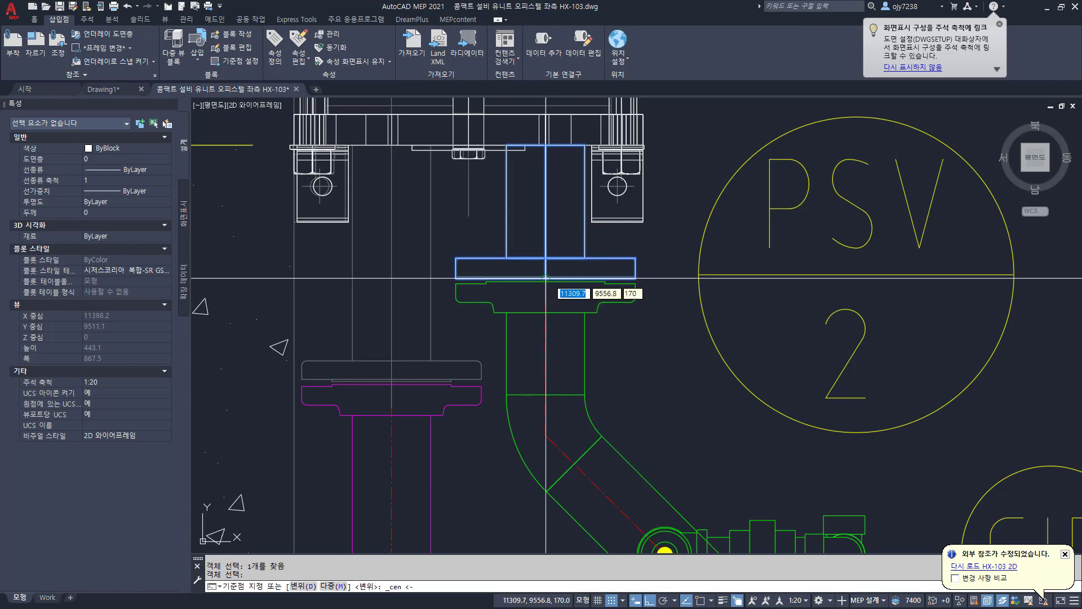
click(545, 278)
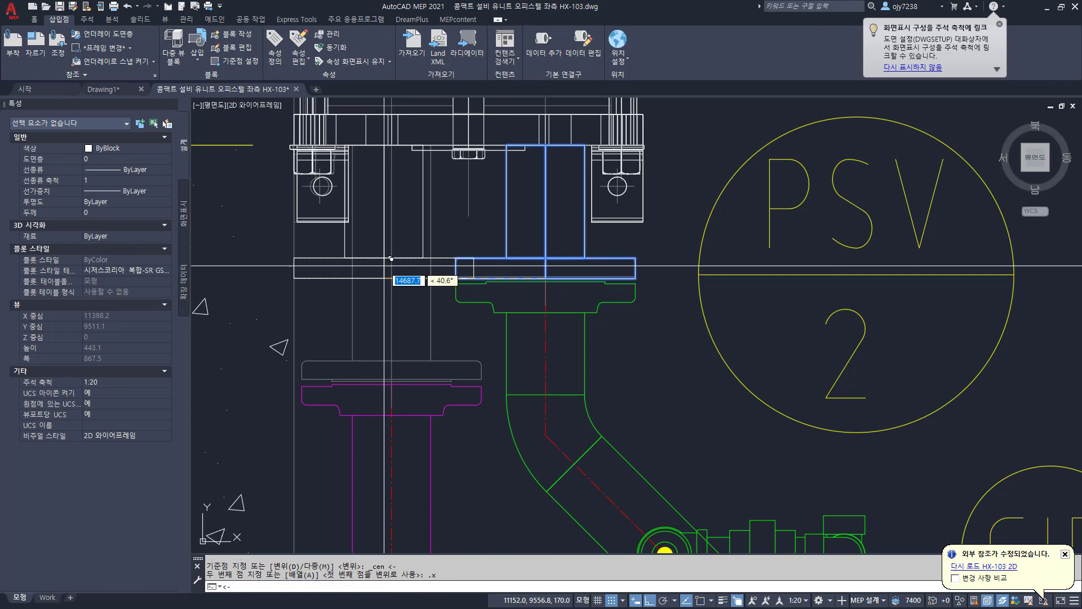
shift+right_click(362, 294)
key(r)
click(390, 293)
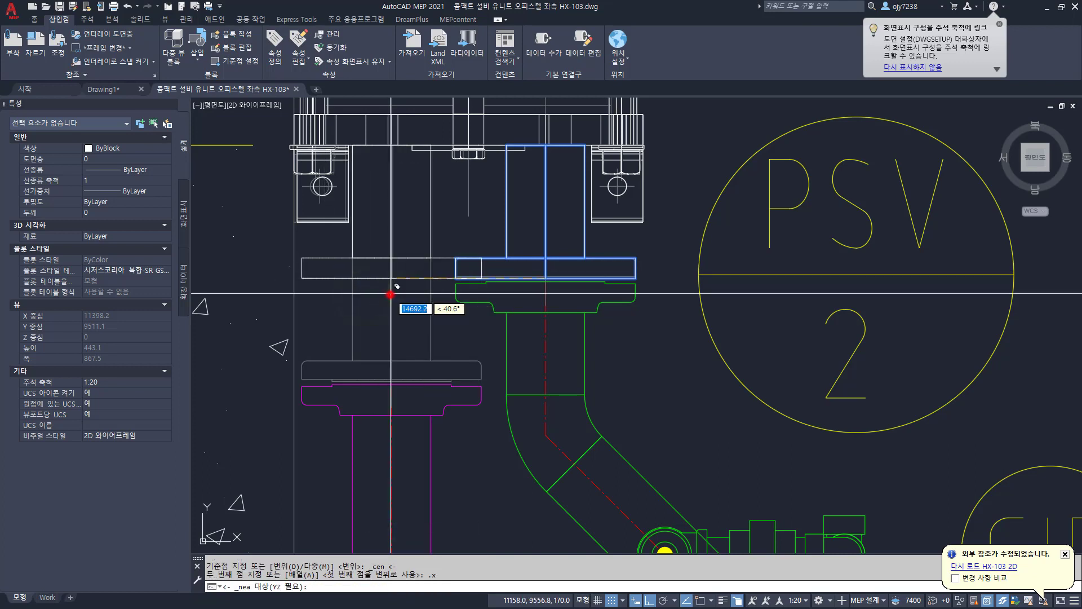
key(Escape)
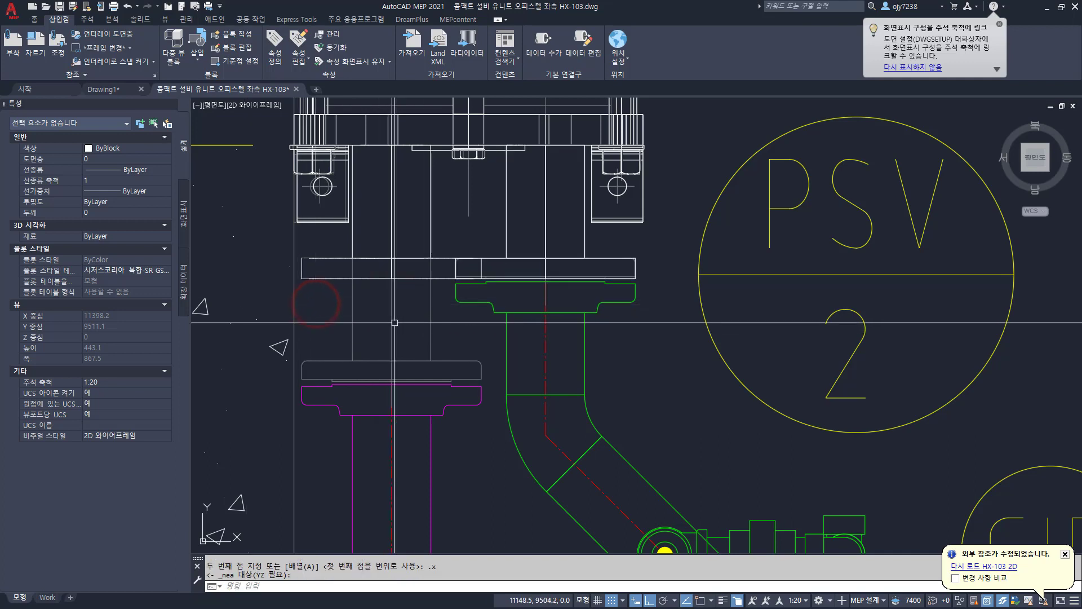
Step: Move the copied left nozzle along Y only, from its flange face centre to the flange face line in the 2D plan
key(space)
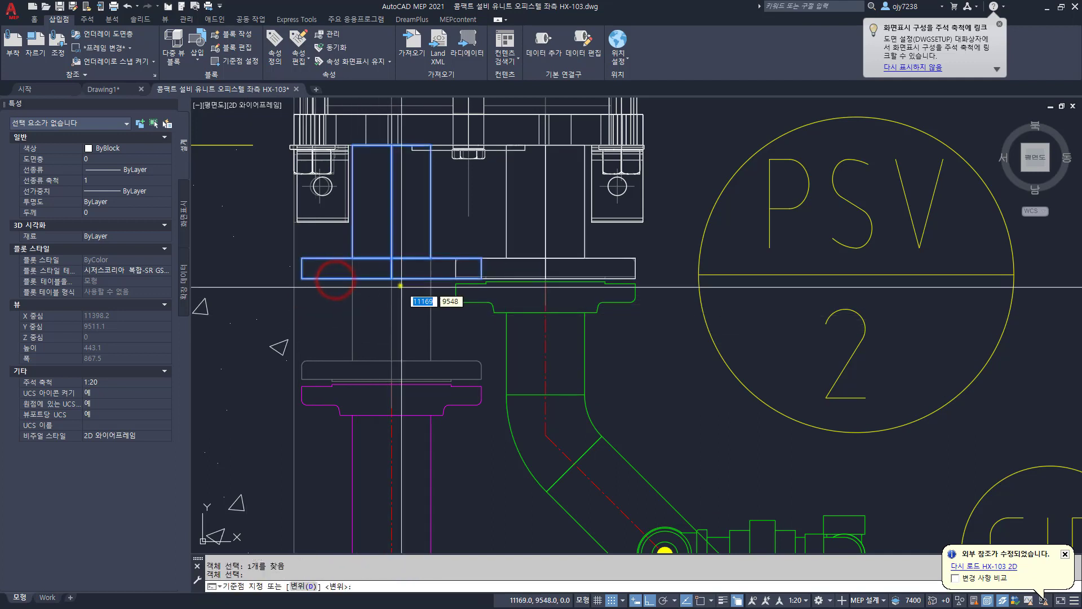
shift+right_click(400, 285)
key(c)
click(392, 280)
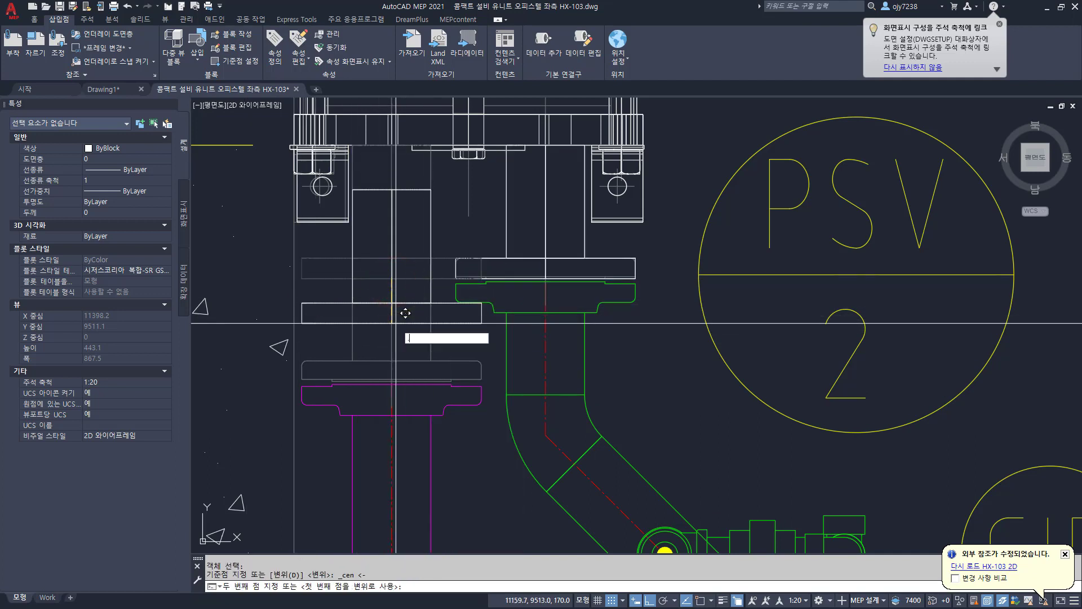
text(.y)
key(space)
scroll(401, 383, up, 3)
shift+right_click(372, 364)
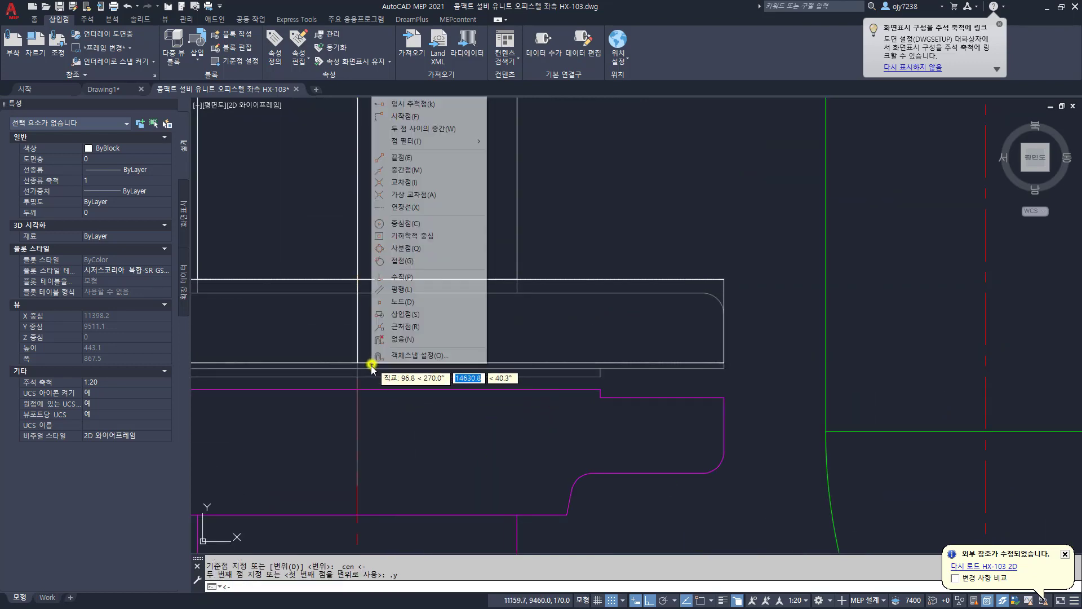
key(a)
click(365, 370)
scroll(367, 449, down, 4)
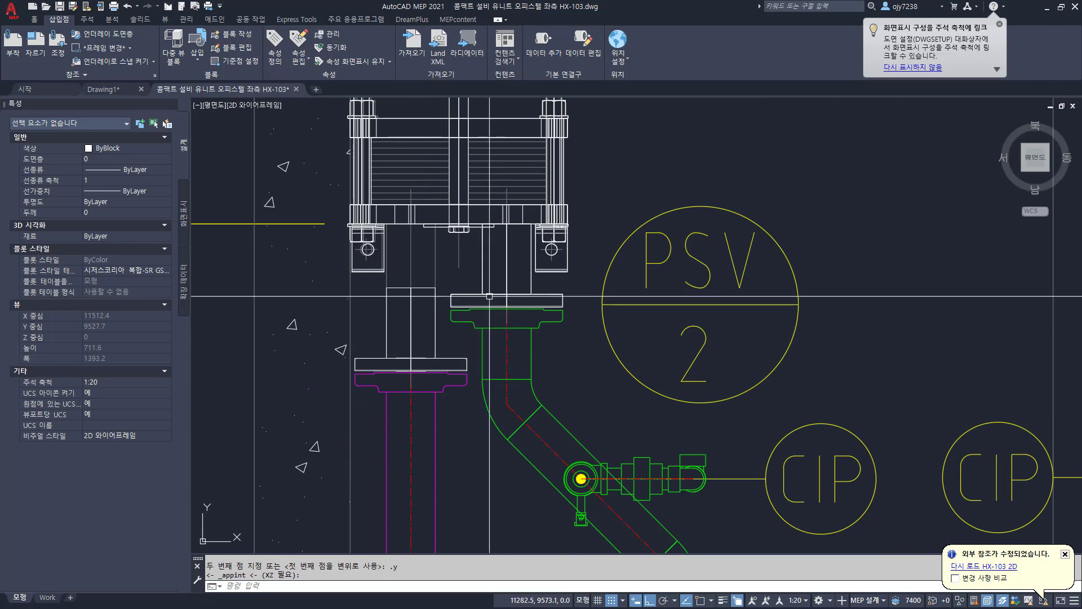
Step: Erase the separate piping layout and small rectangle near the origin, outside the 2D plan's sheet frame
scroll(490, 295, down, 3)
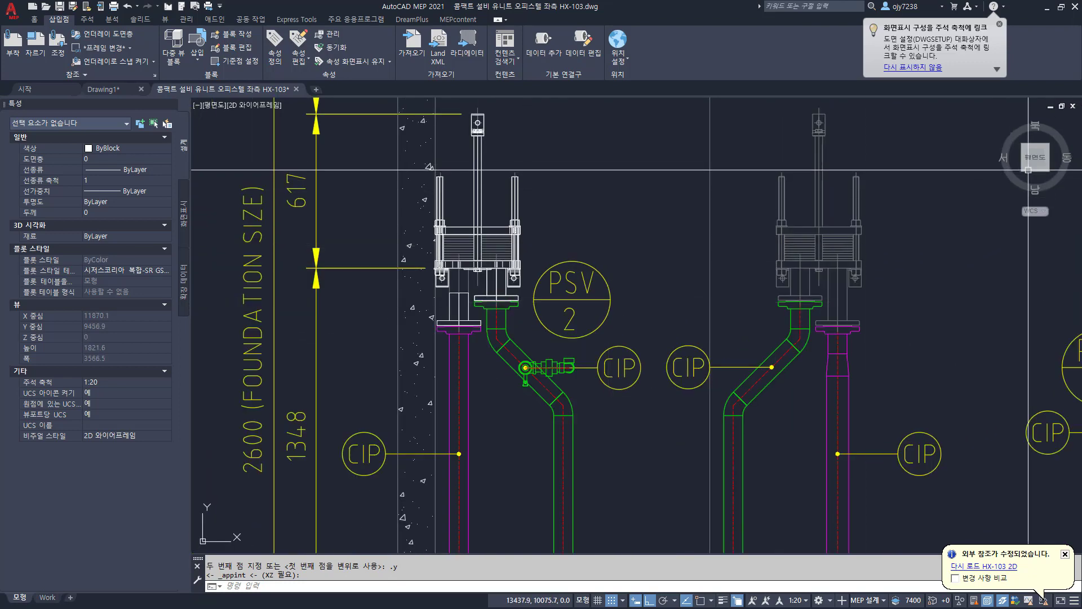
scroll(512, 290, down, 8)
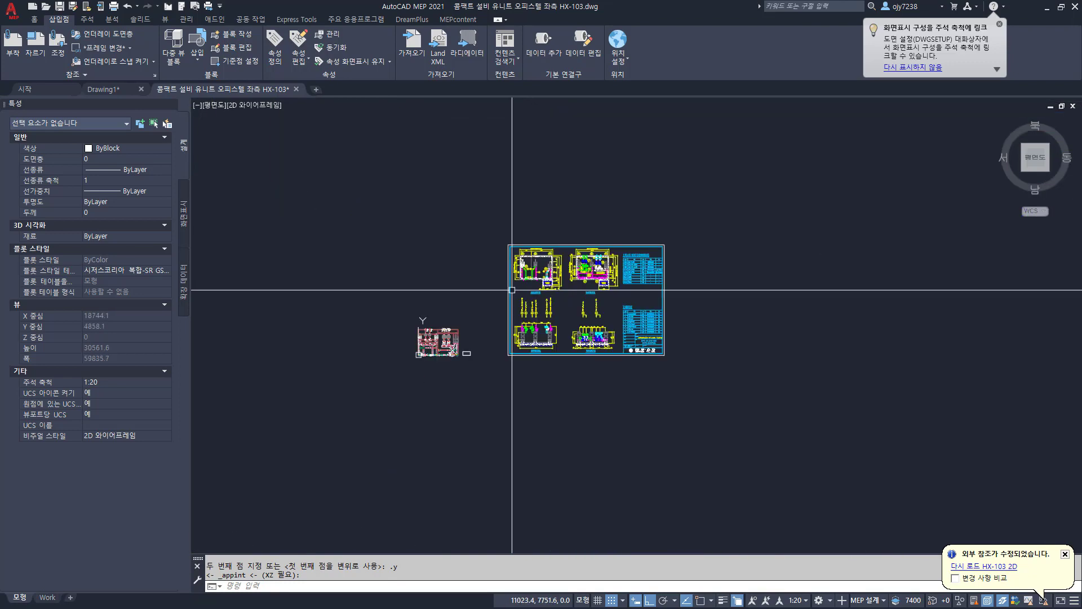
scroll(488, 357, up, 4)
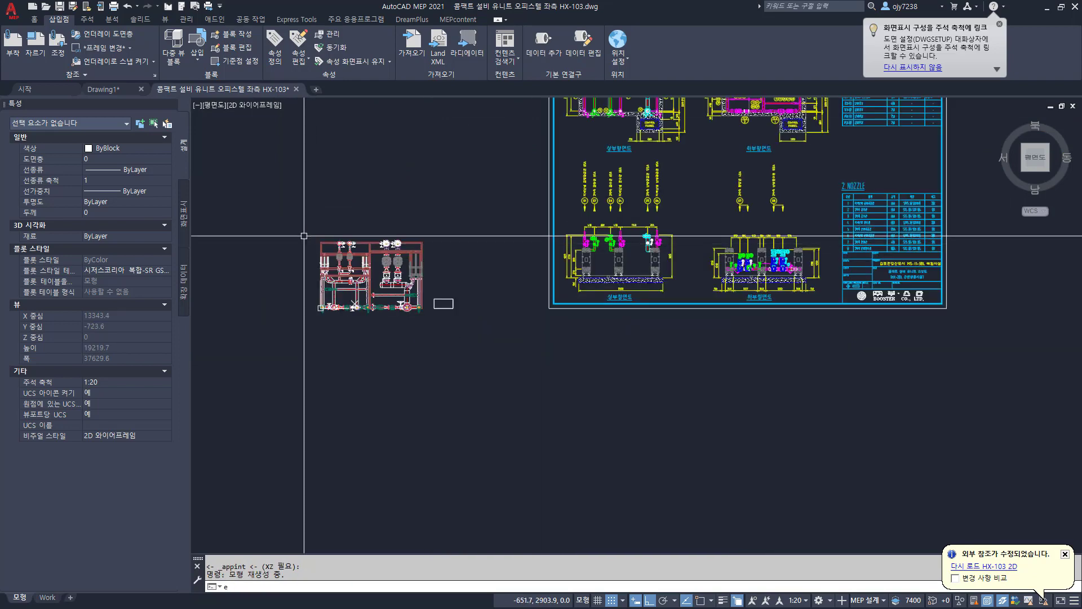
text(e)
key(Return)
click(287, 221)
click(478, 337)
key(Return)
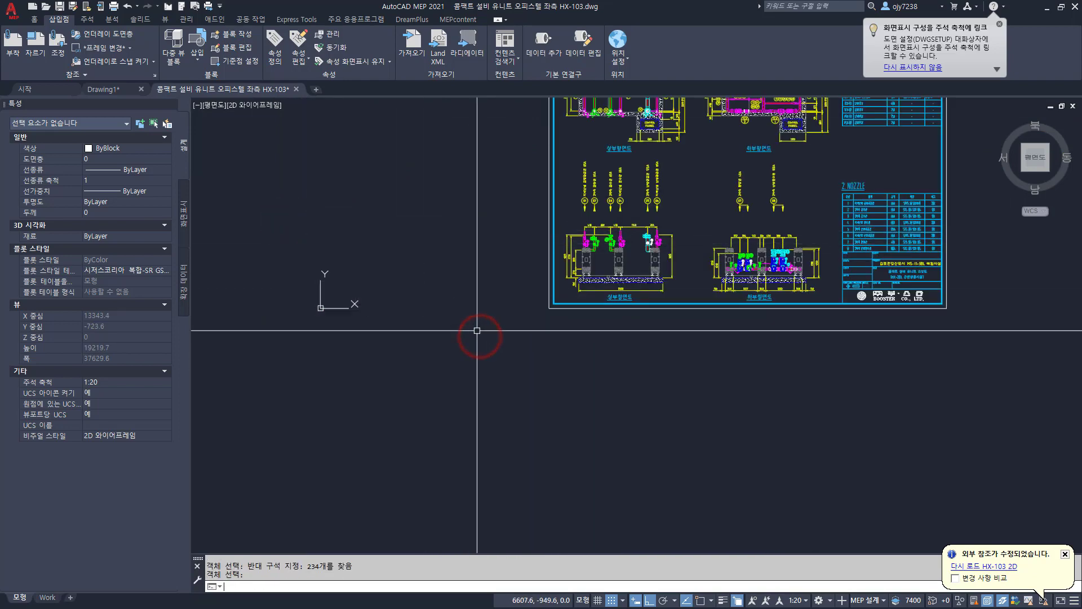
scroll(460, 339, down, 5)
scroll(541, 273, up, 5)
key(Escape)
key(Escape)
Step: Show the model in southwest isometric view with the Conceptual visual style and inspect the heat exchanger's lower nozzles
click(215, 107)
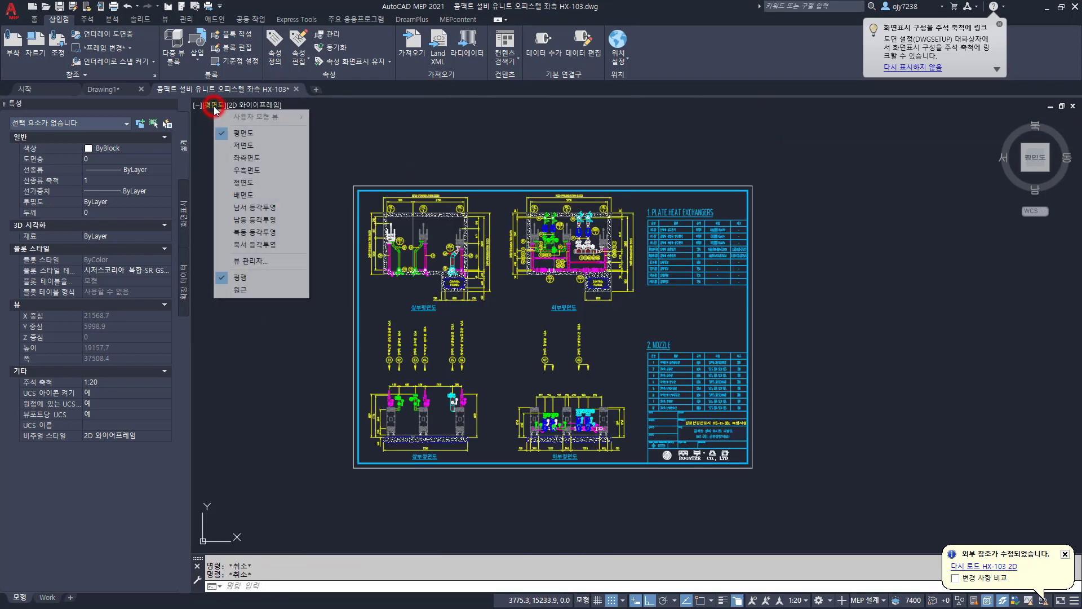
click(253, 213)
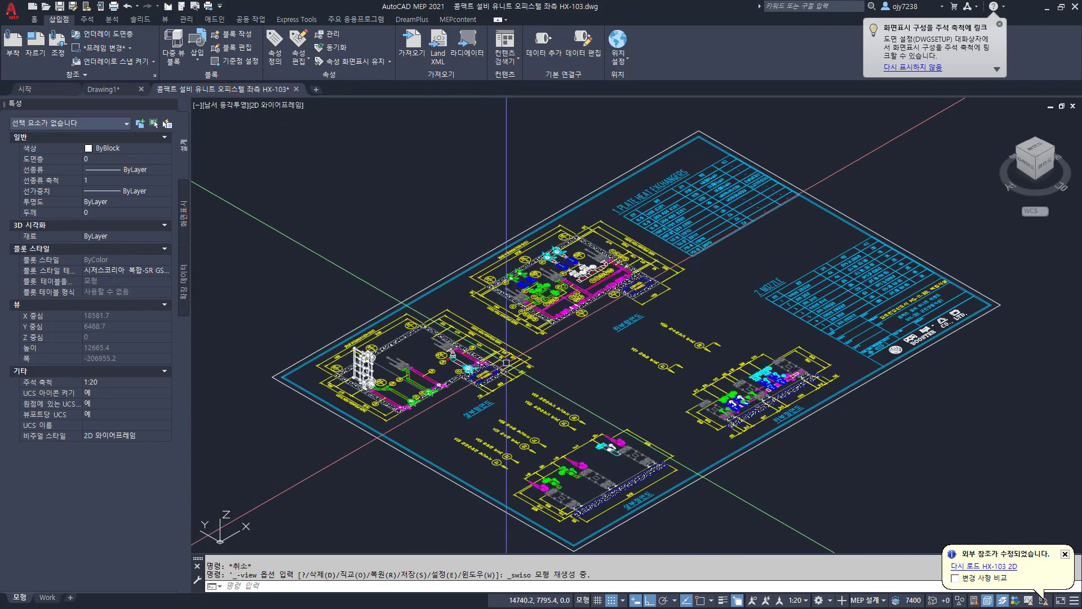
scroll(350, 388, up, 6)
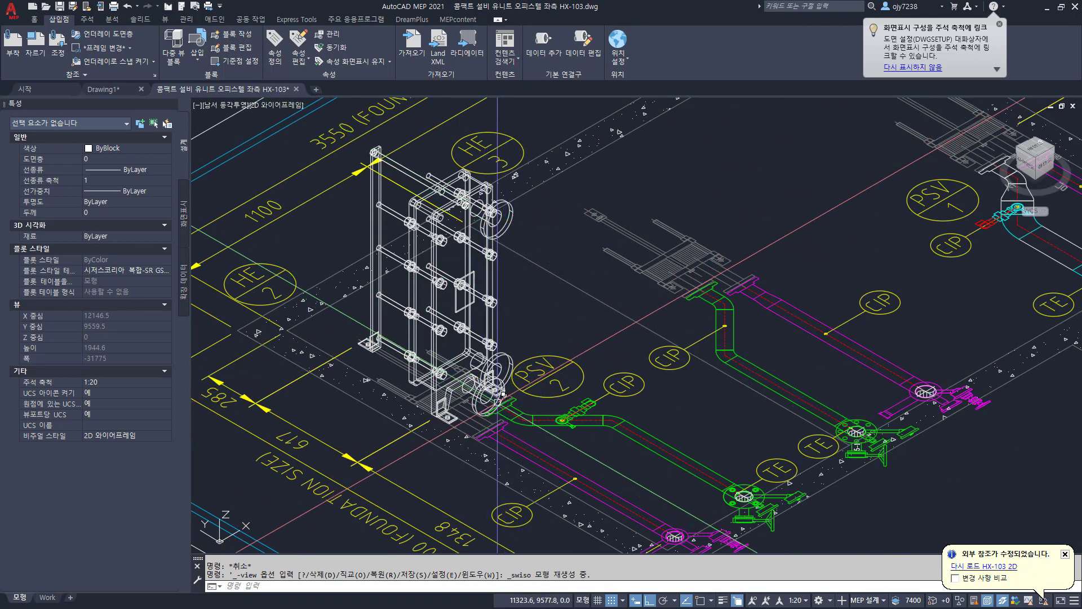
click(282, 105)
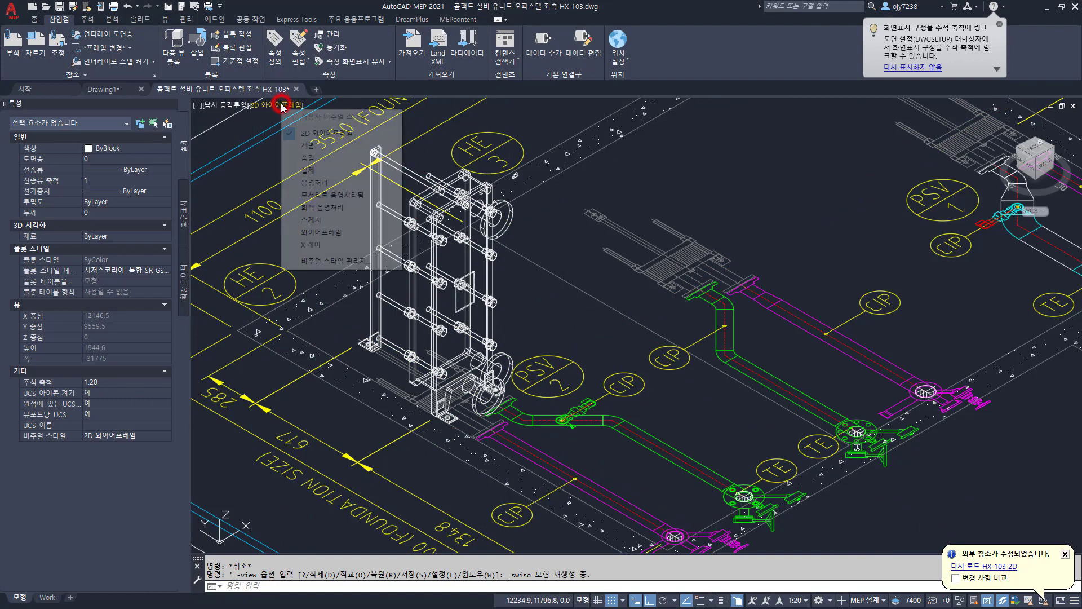
click(316, 146)
scroll(513, 379, up, 5)
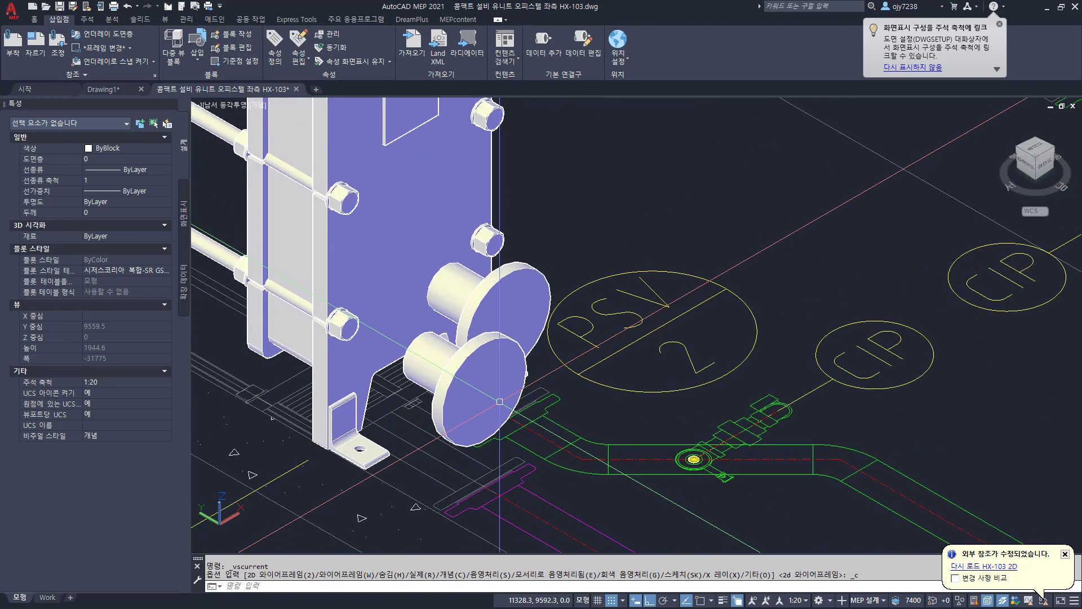
Step: Copy the forward lower nozzle straight up along Z only, from its flange face centre to the height of the upper nozzle's flange centre
scroll(514, 379, down, 2)
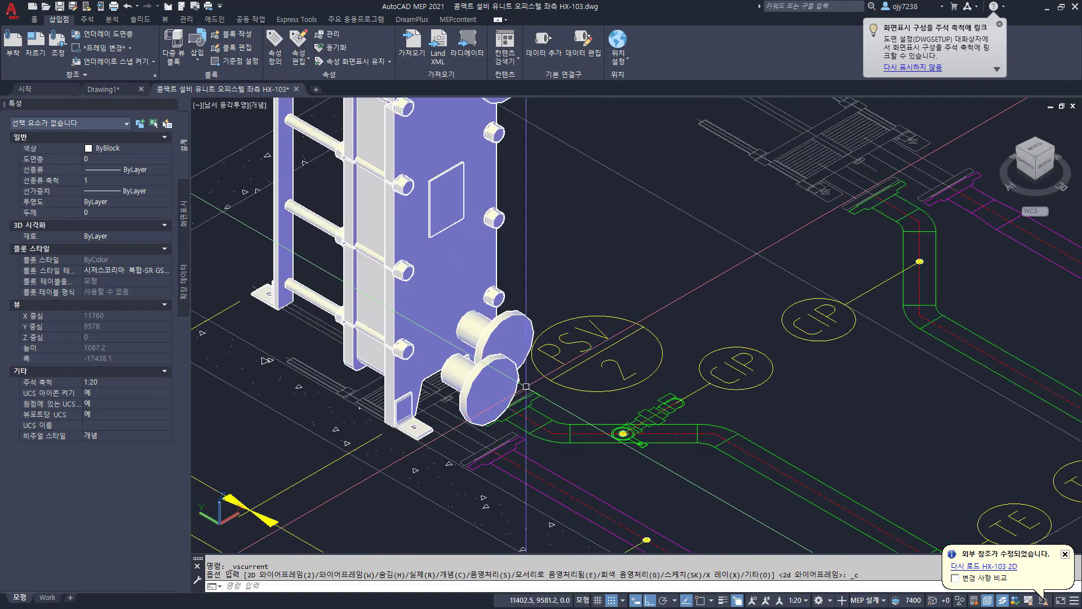
text(c)
key(Return)
scroll(521, 382, up, 2)
click(516, 375)
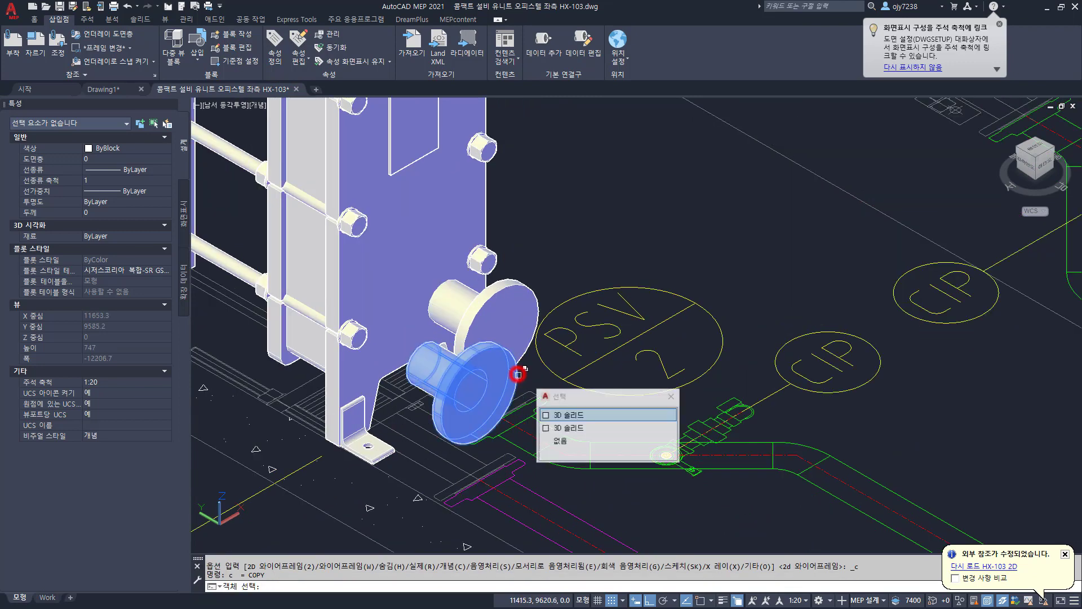
key(Return)
key(Return)
shift+right_click(524, 394)
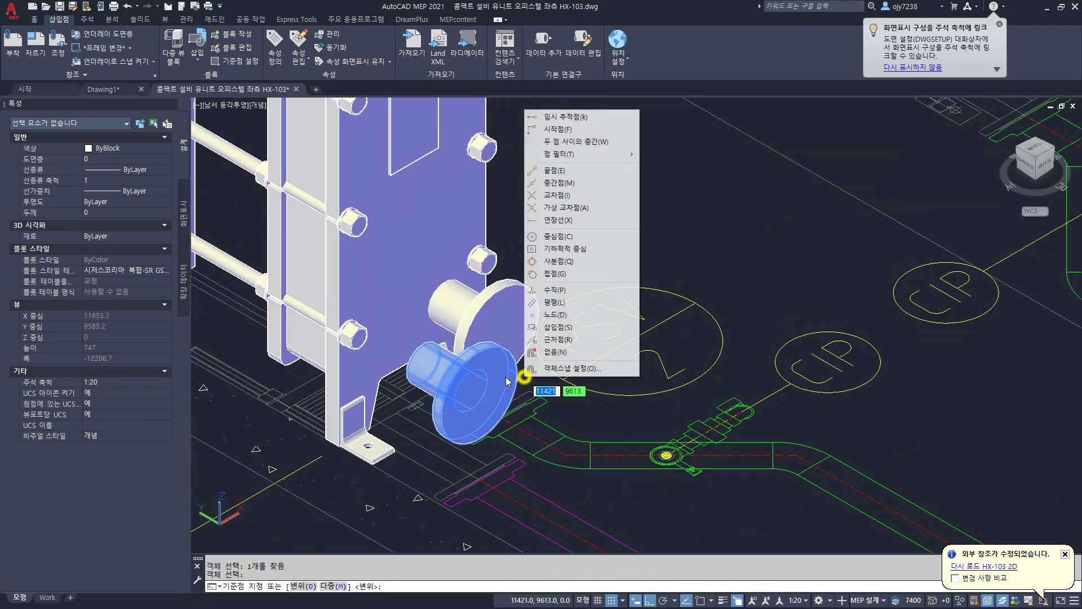
click(550, 248)
click(471, 390)
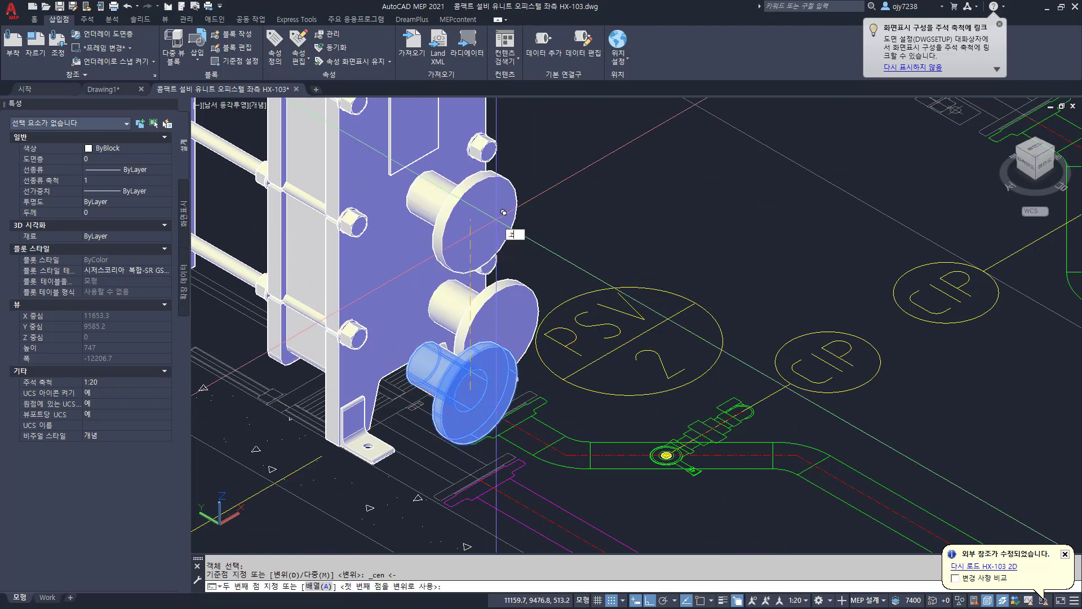
key(Return)
scroll(496, 204, down, 2)
middle_drag(496, 200, 483, 376)
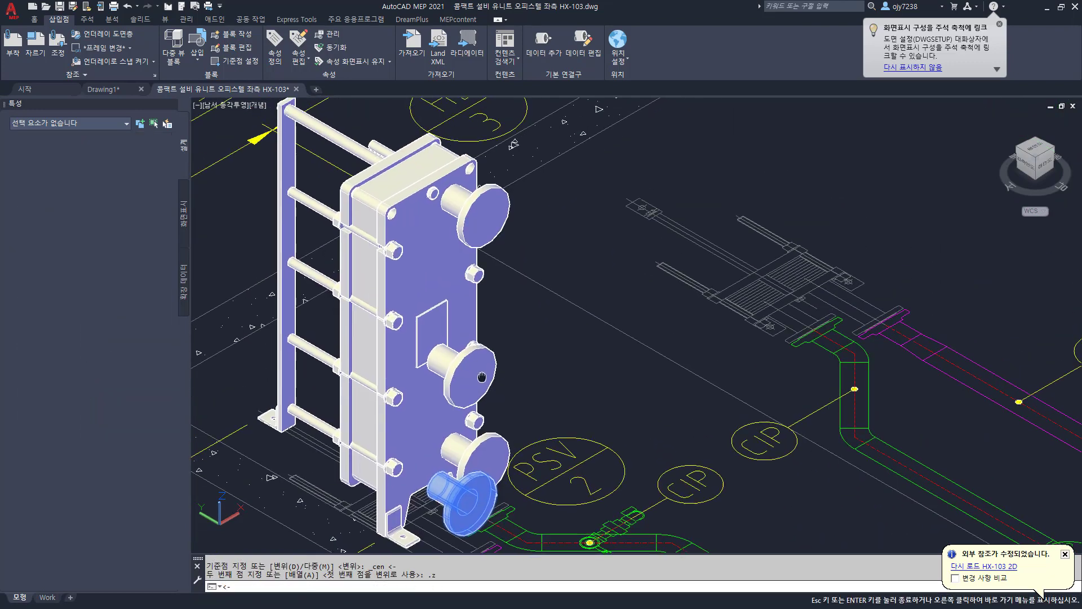
shift+right_click(512, 285)
click(541, 431)
click(503, 232)
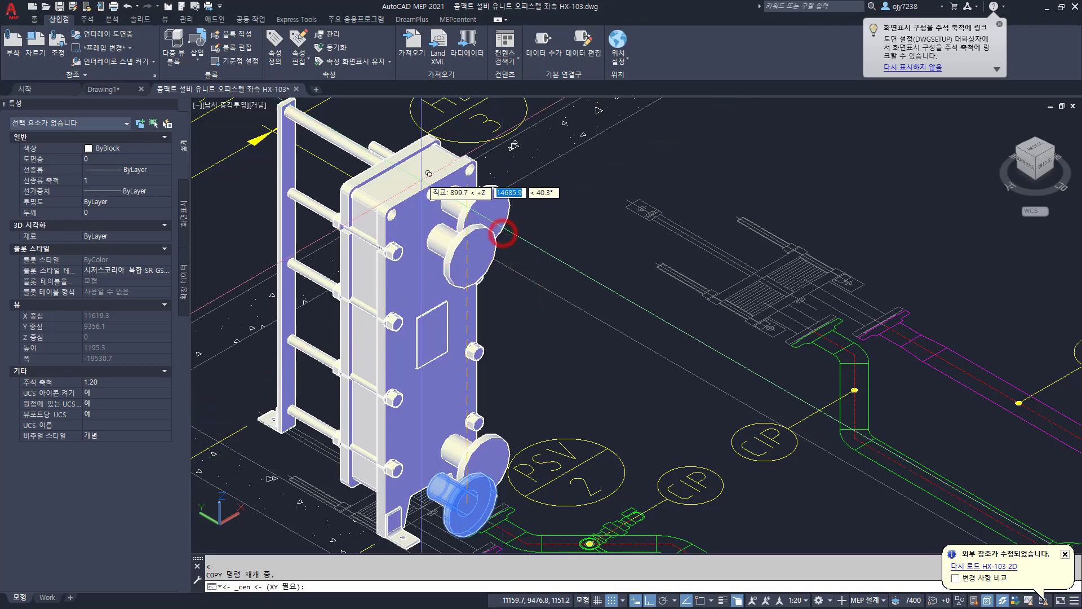
click(386, 117)
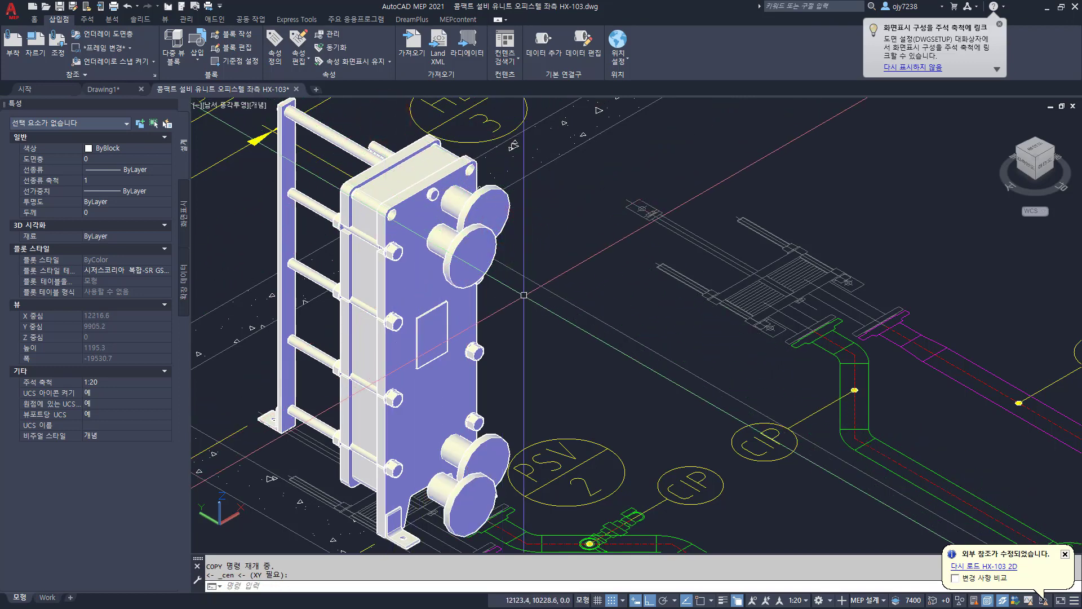
Step: Extrude the back end face of the copied upper nozzle's pipe to the heat exchanger's front plate, with a taper angle of 0
shift+middle_drag(522, 349, 522, 351)
drag(523, 352, 542, 403)
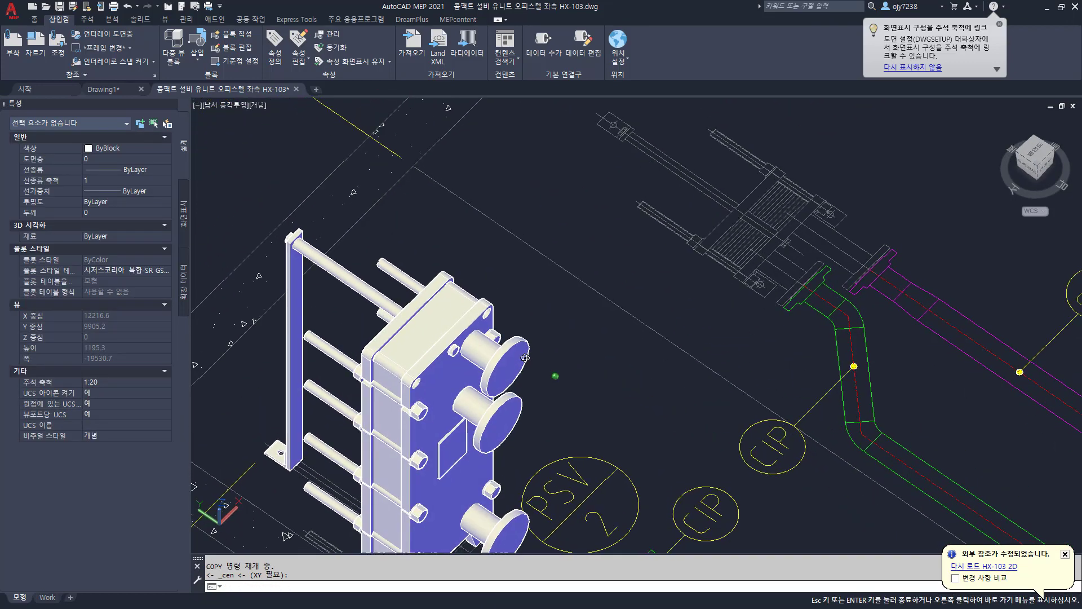
shift+middle_drag(542, 402, 604, 310)
scroll(501, 284, up, 3)
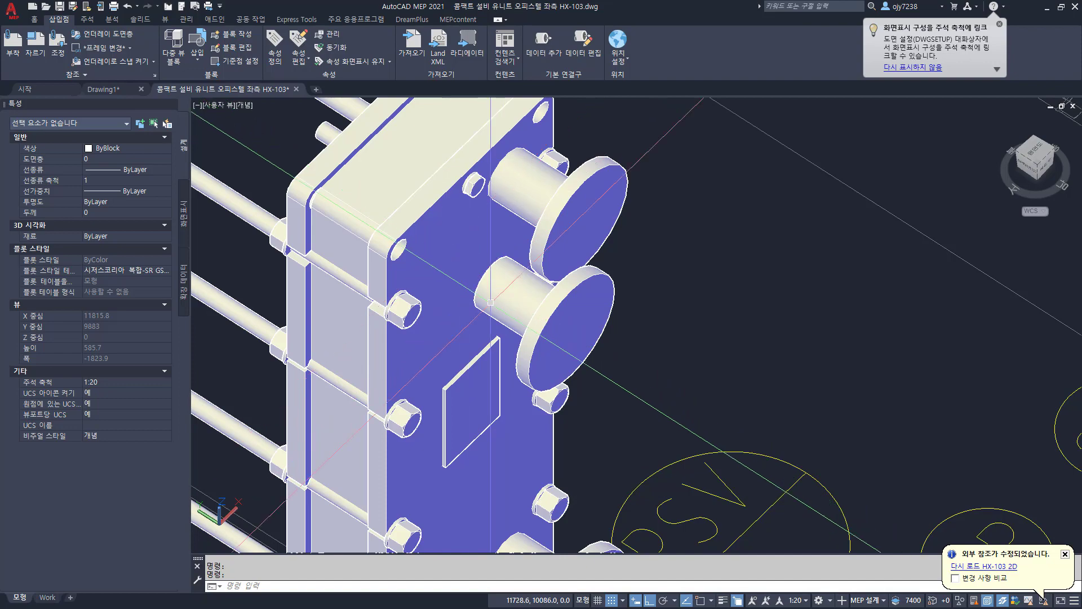
shift+middle_drag(532, 343, 386, 430)
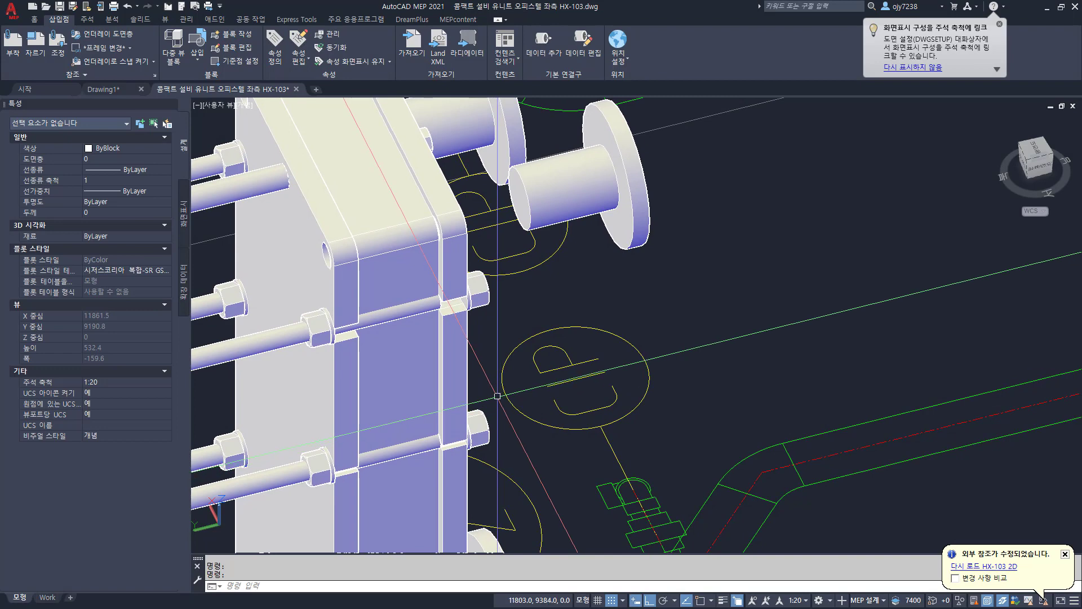
shift+middle_drag(554, 436, 499, 349)
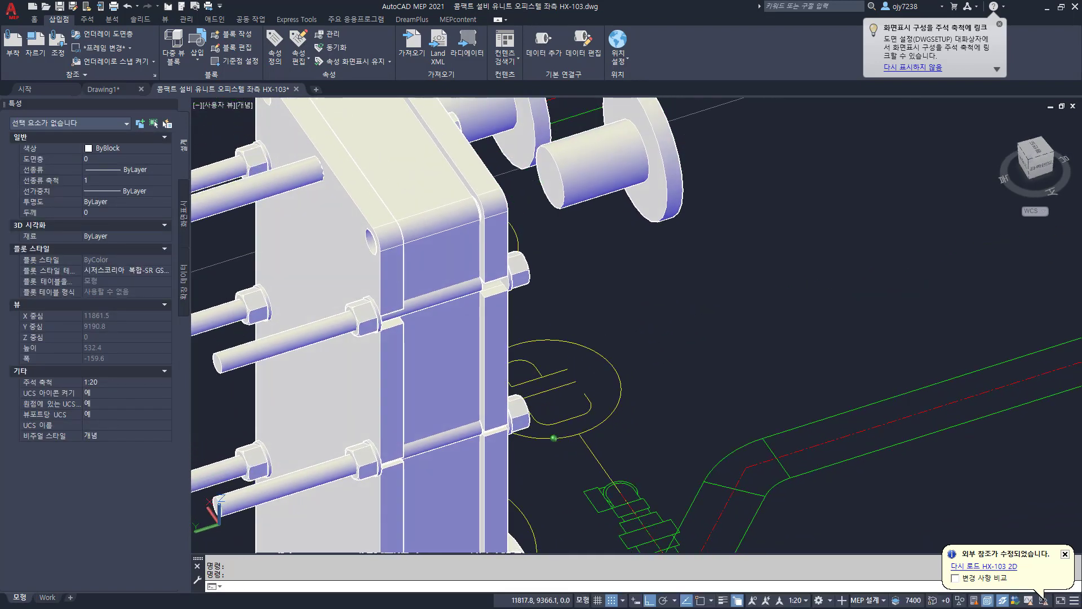
middle_drag(549, 306, 551, 405)
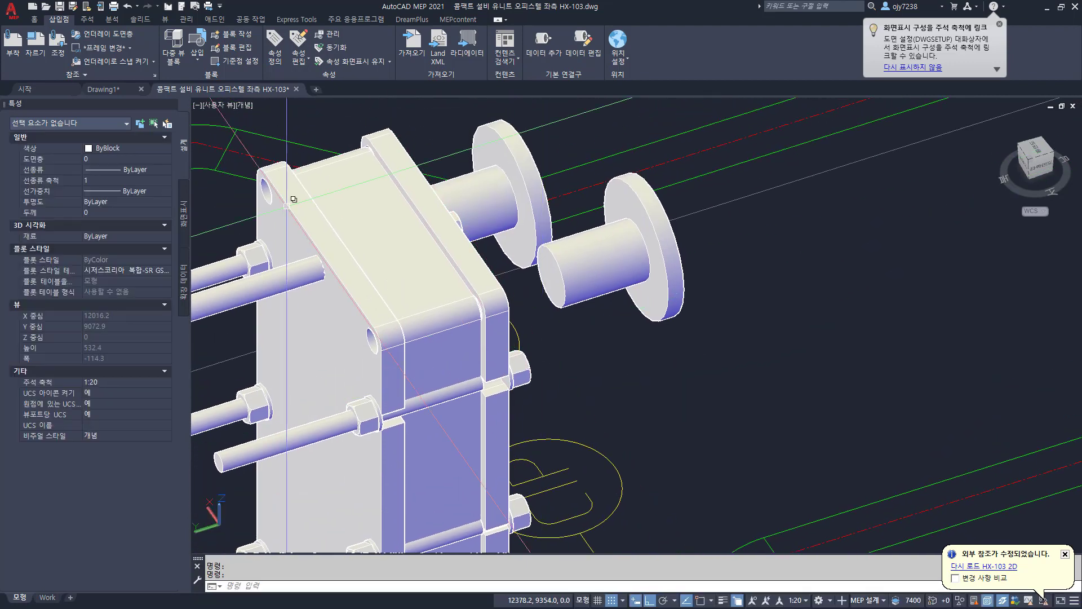
click(141, 19)
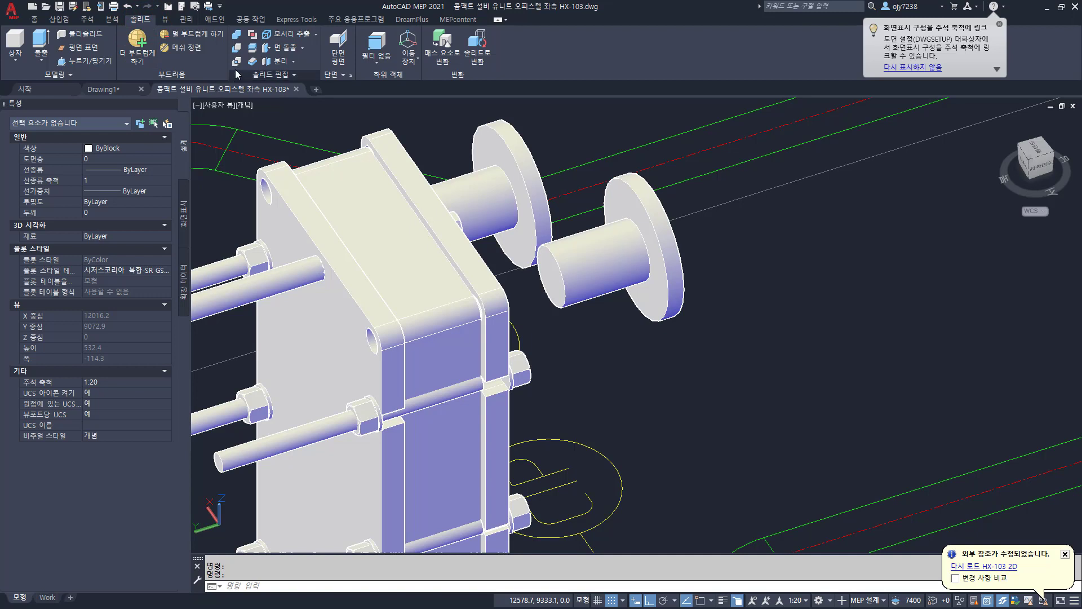
click(280, 48)
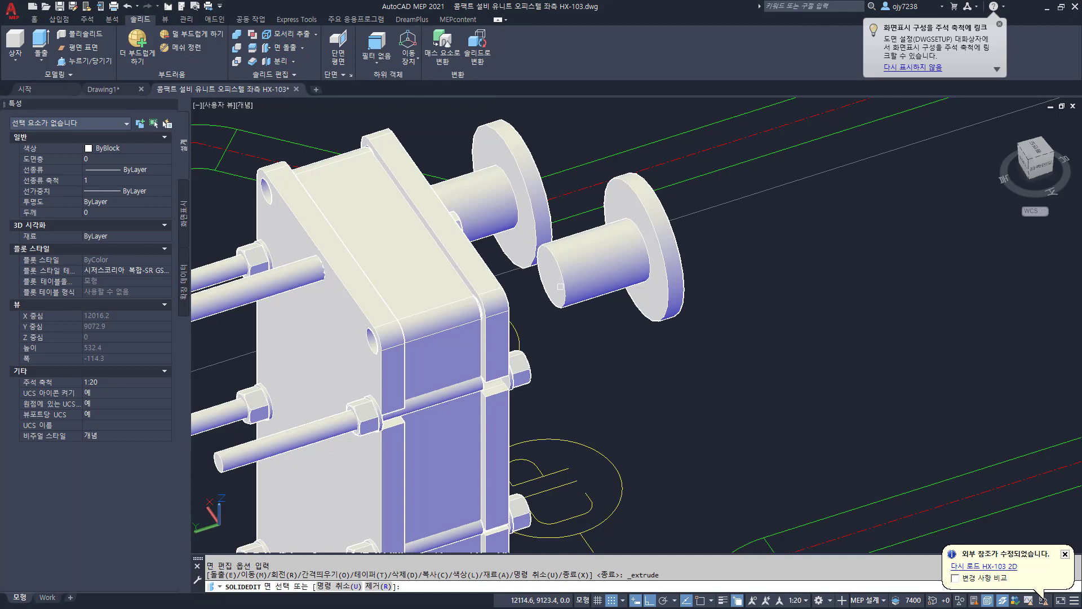
click(550, 277)
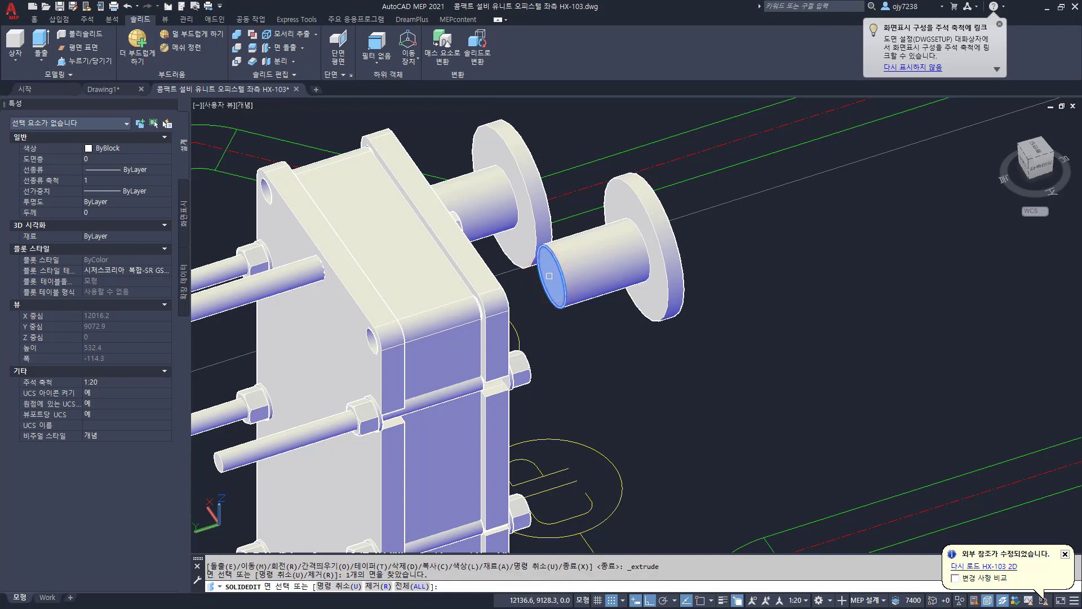
key(Return)
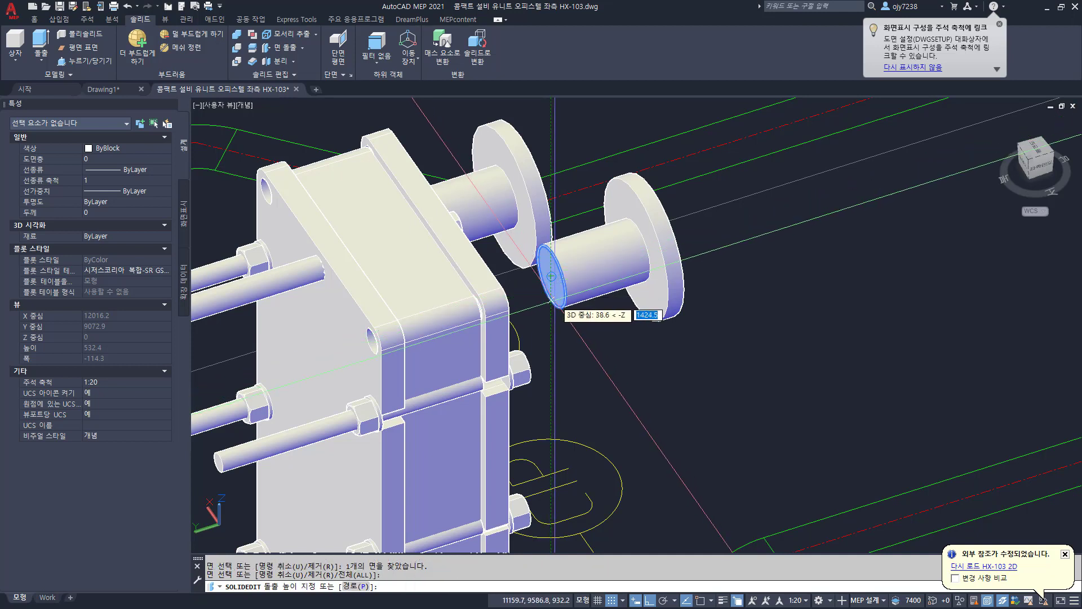
click(551, 282)
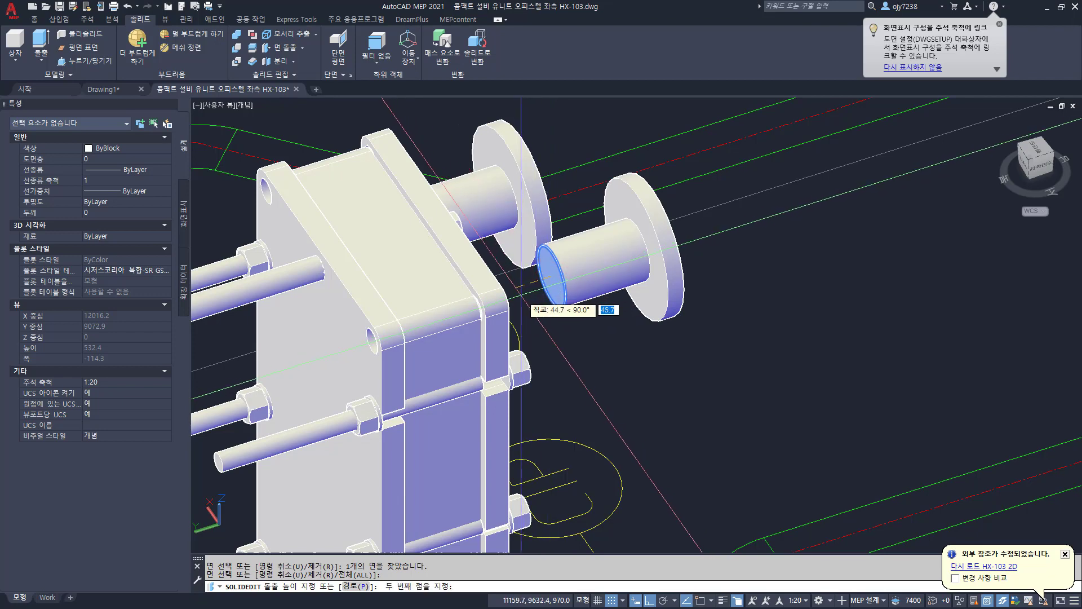
shift+right_click(519, 295)
key(r)
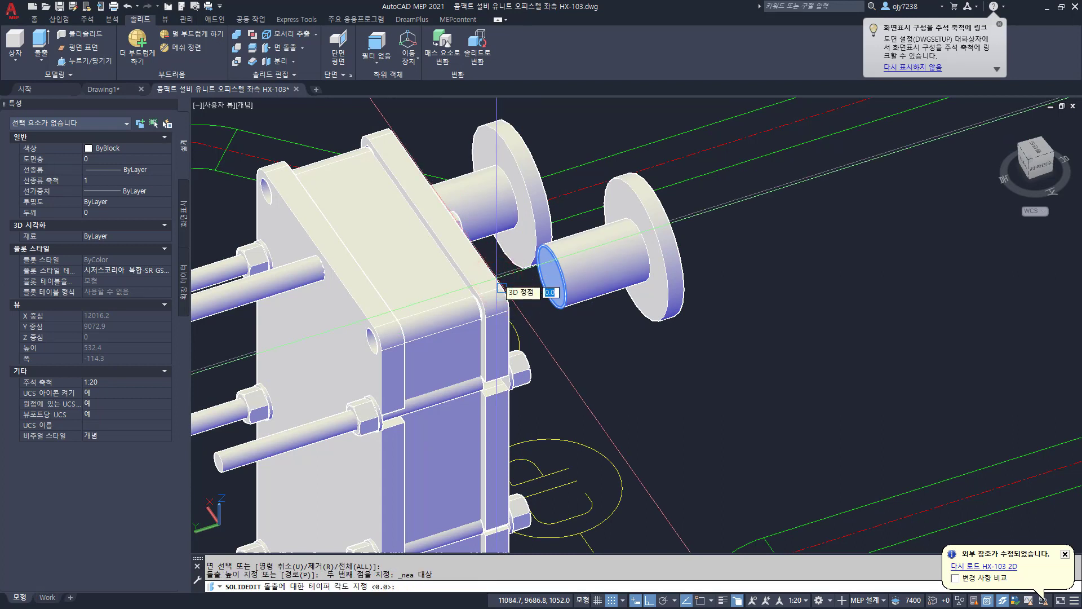
key(Return)
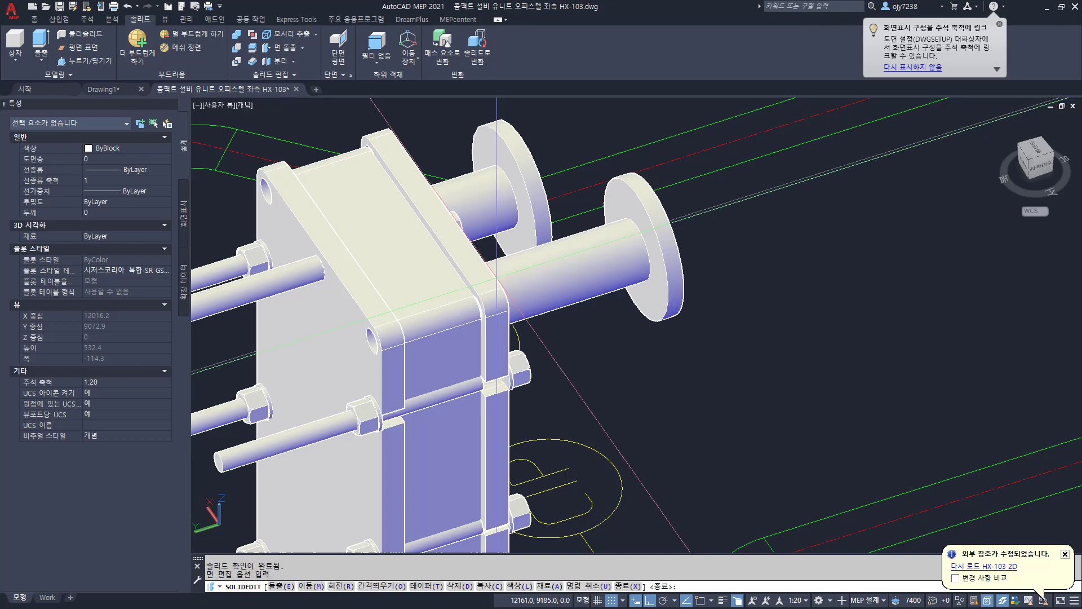
key(Return)
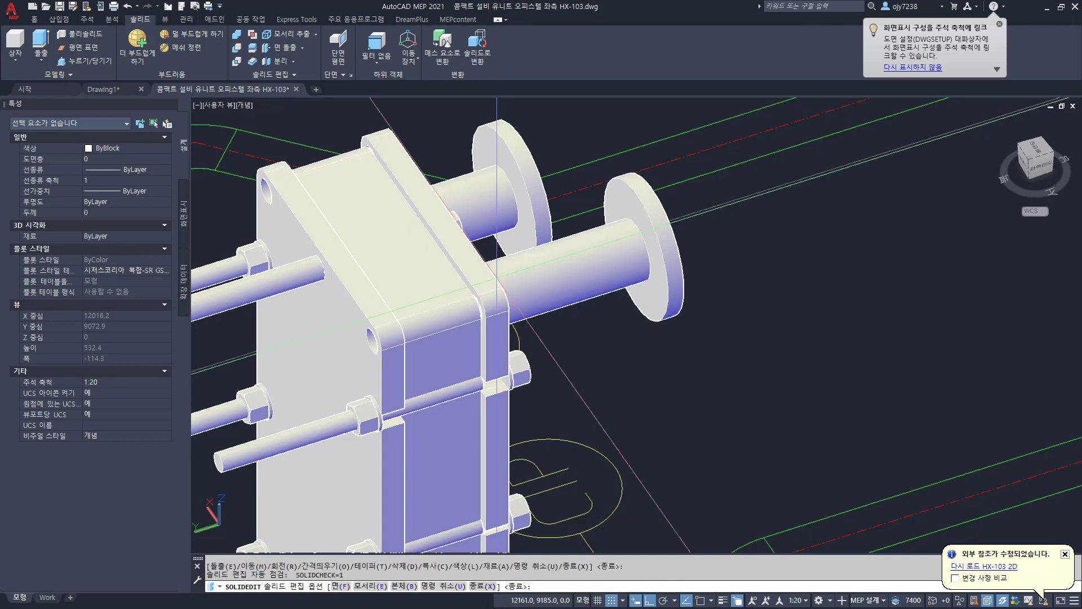
key(Return)
Step: Extrude the forward lower nozzle's pipe end face from its centre to the front plate's edge, with a taper angle of 0
shift+middle_drag(496, 276, 475, 283)
scroll(474, 283, down, 8)
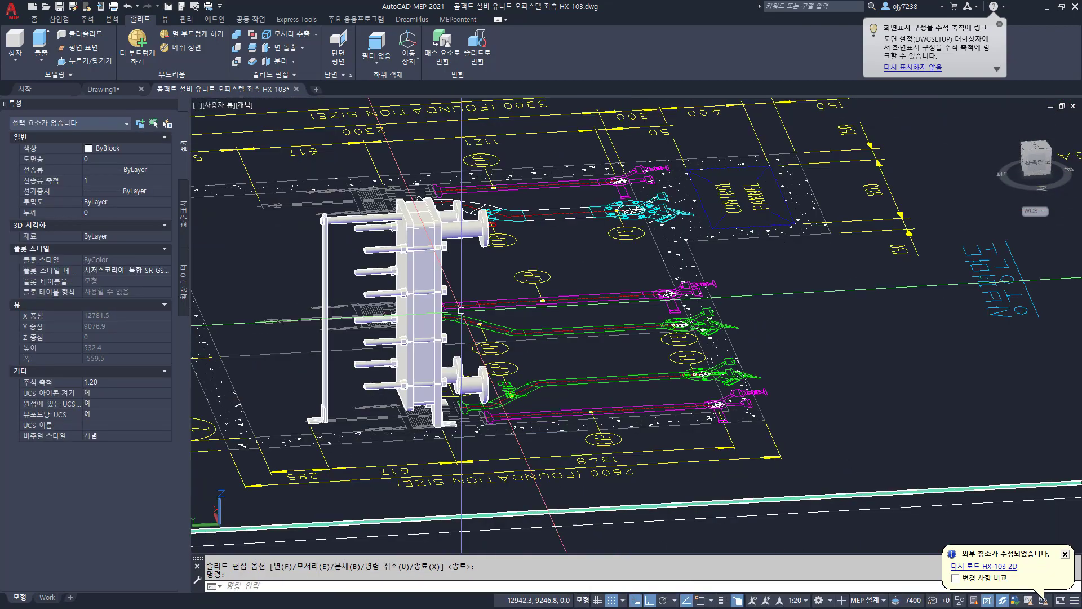
scroll(443, 394, up, 10)
scroll(443, 393, up, 3)
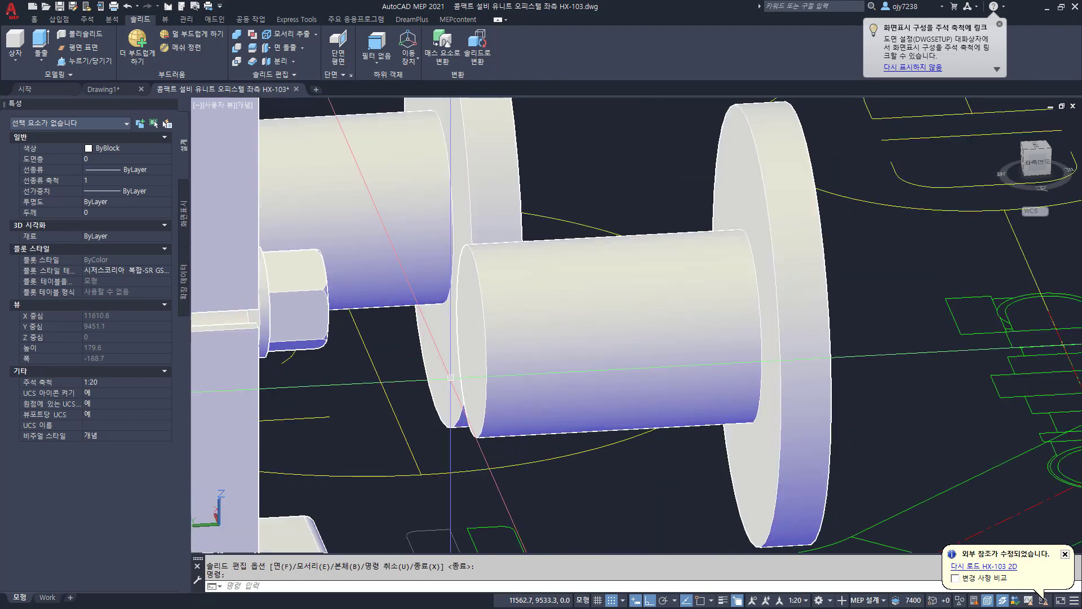
key(Return)
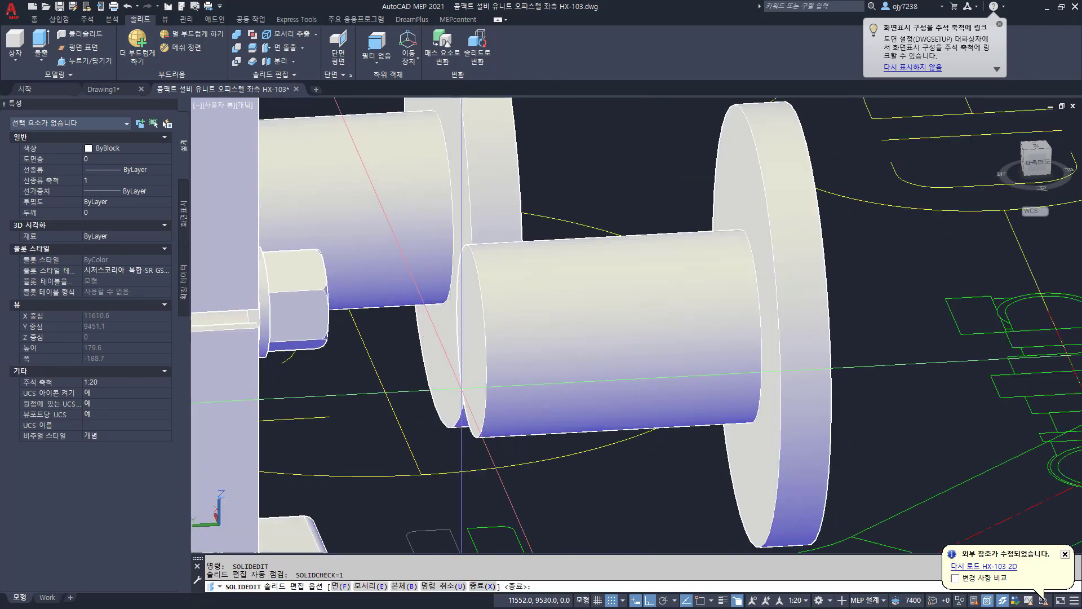
key(Escape)
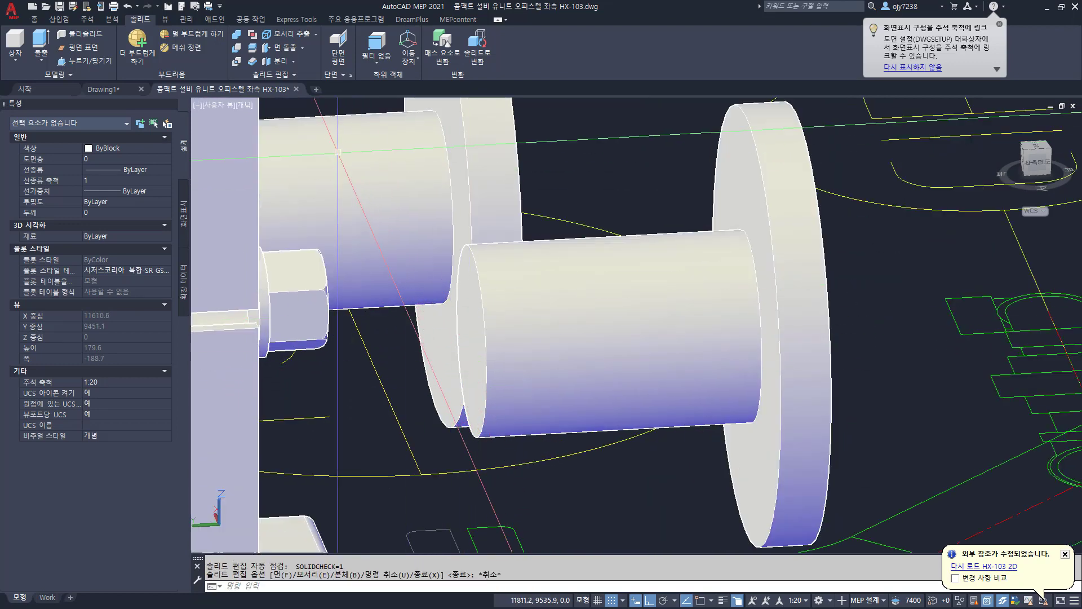
click(267, 49)
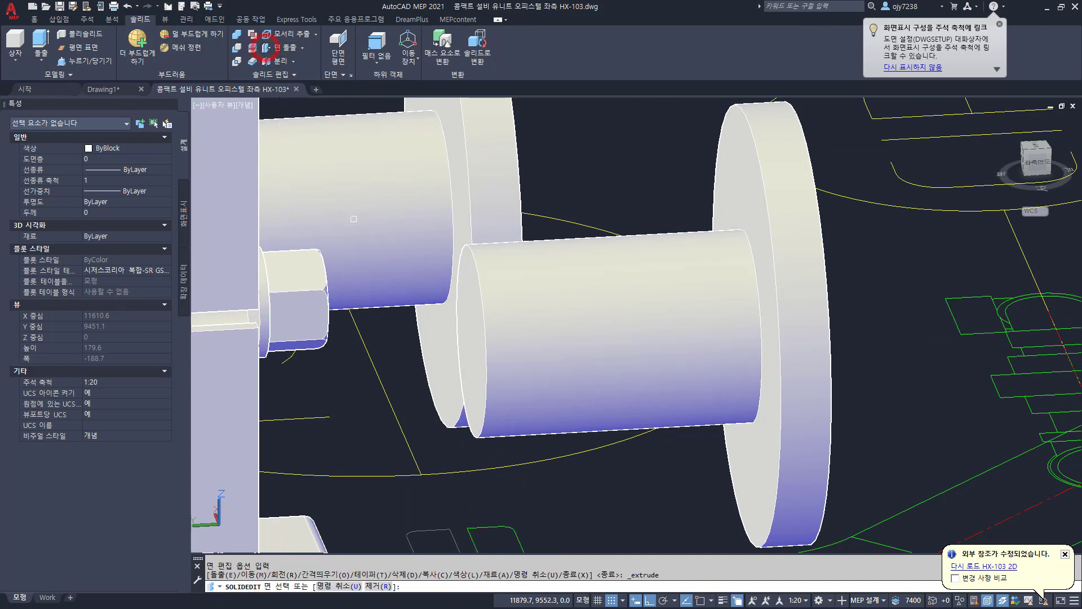
click(471, 360)
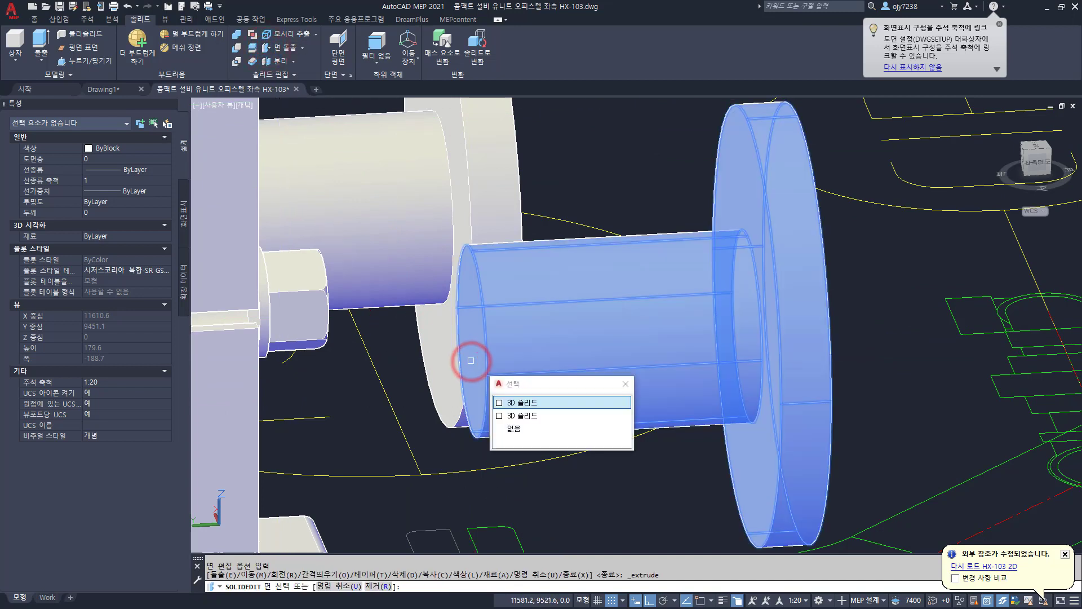
click(518, 403)
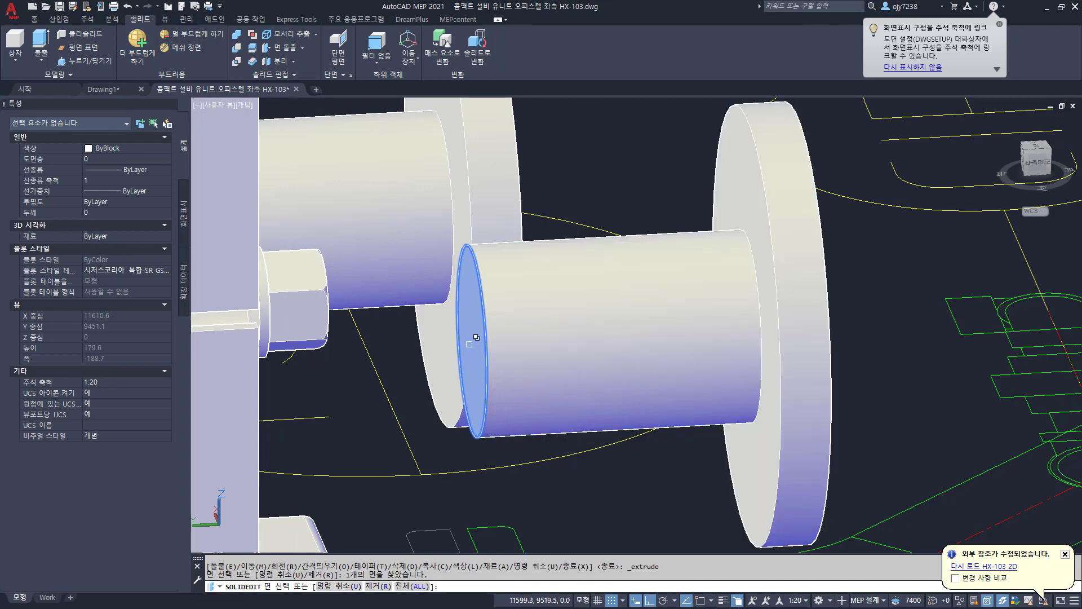
key(Return)
shift+right_click(479, 367)
click(510, 235)
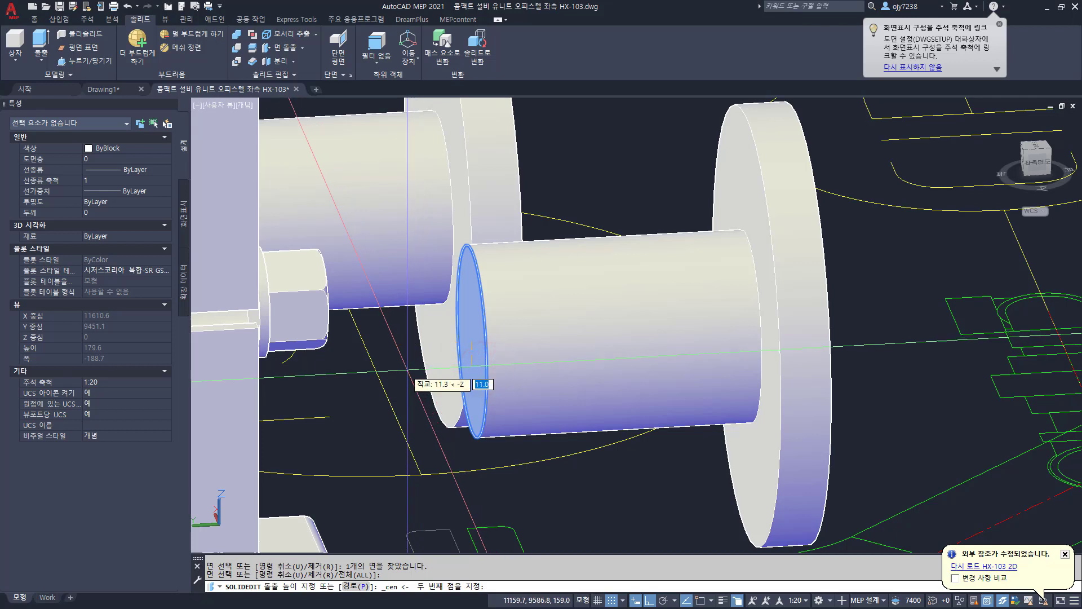
shift+right_click(355, 388)
key(r)
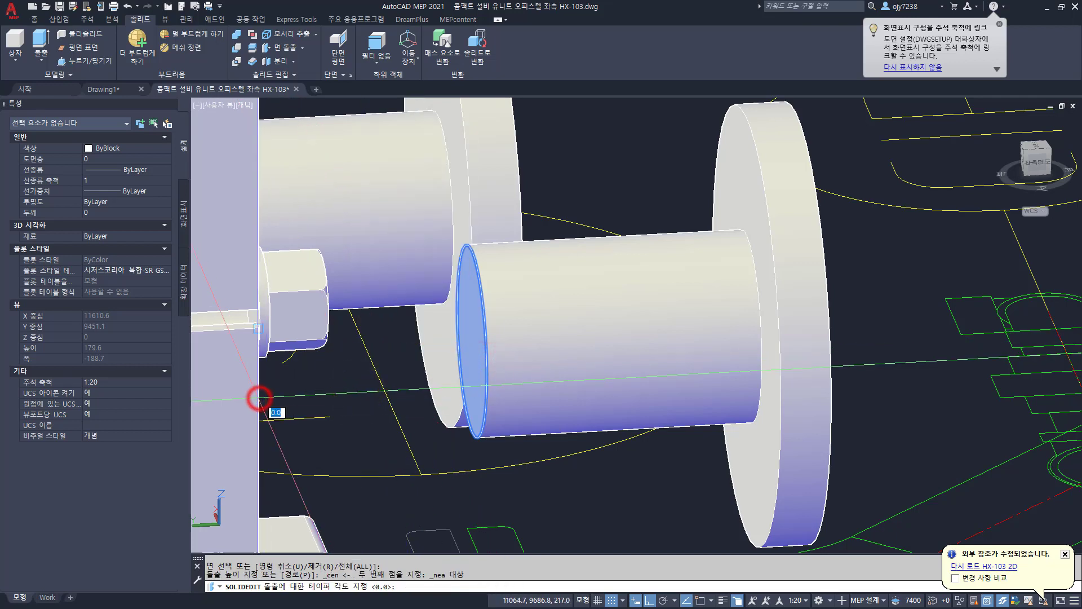
key(Return)
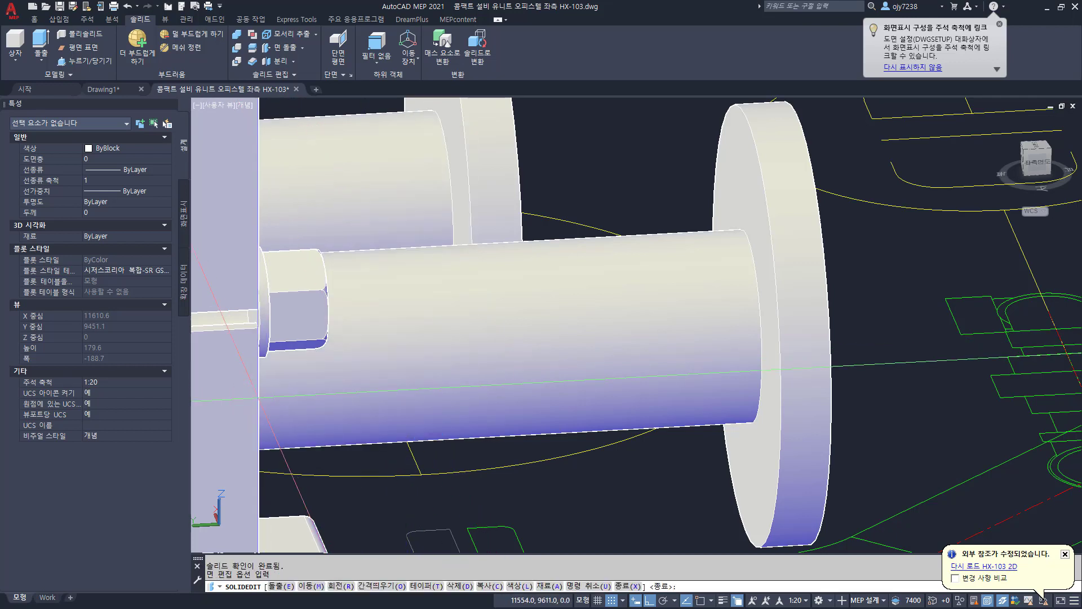
key(Return)
key(Return)
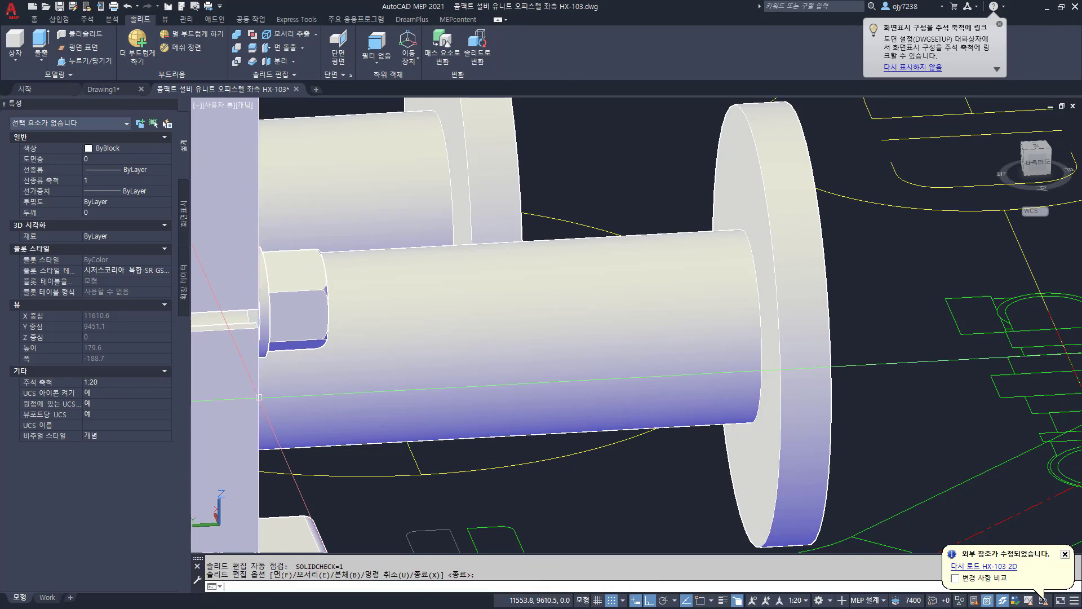
Step: Switch the visual style to 2D Wireframe and show the current UCS in plan view around the heat exchangers
scroll(525, 375, down, 6)
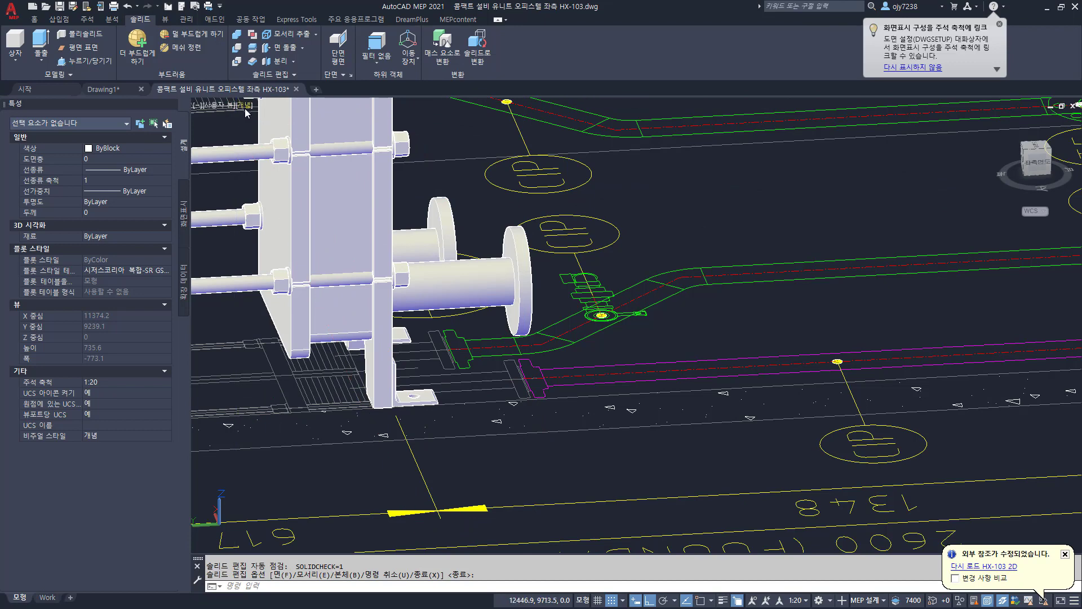
click(247, 105)
click(291, 134)
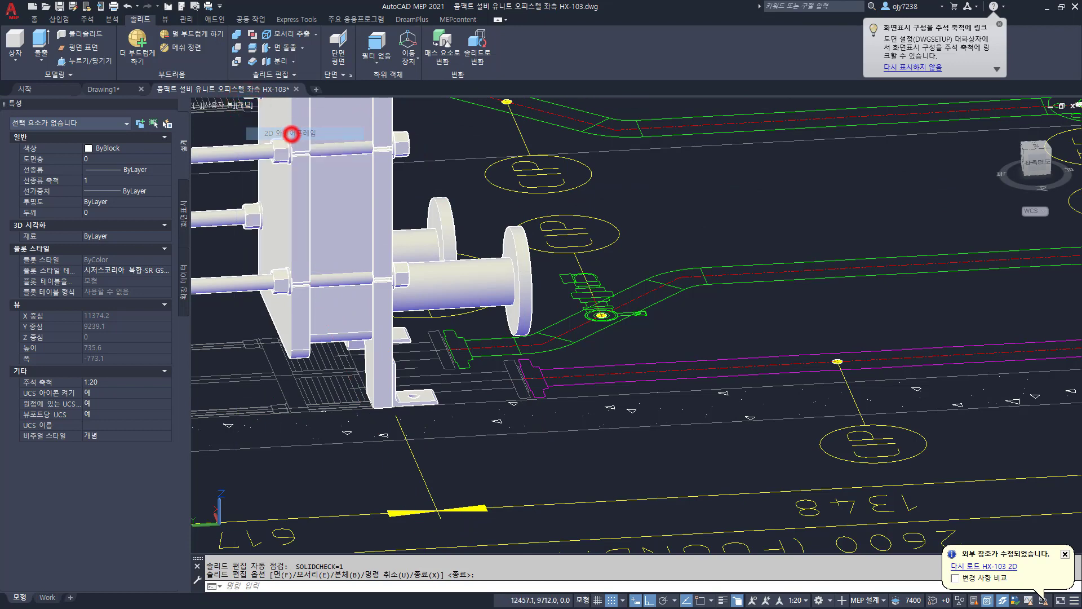
text(PLAN)
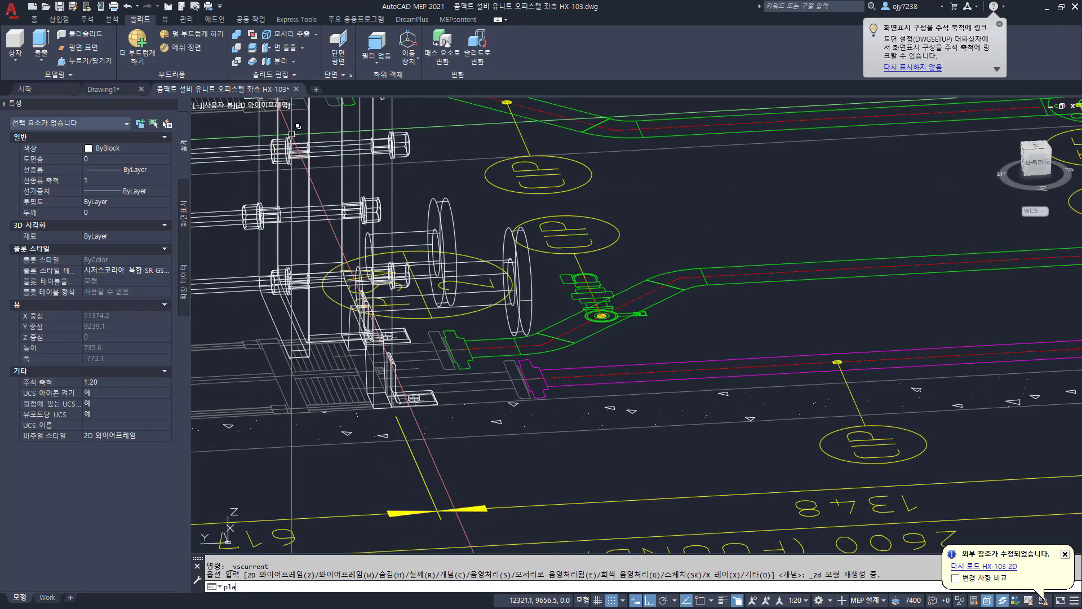
key(Return)
key(Return)
scroll(354, 387, up, 12)
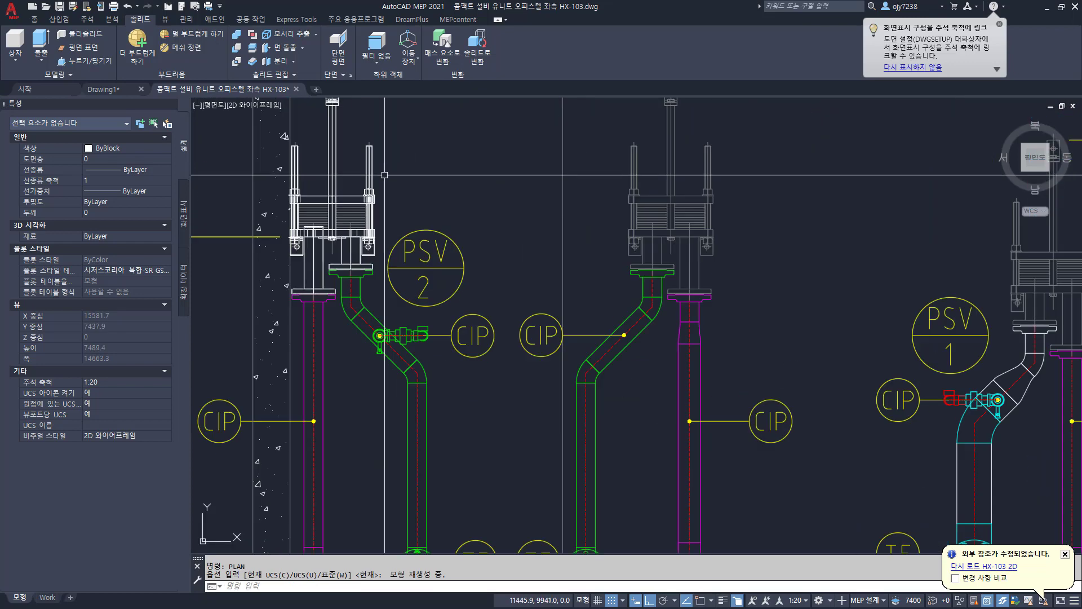
Step: Switch from the plan view to the SW Isometric view around the HE-2 heat exchanger
scroll(353, 388, up, 3)
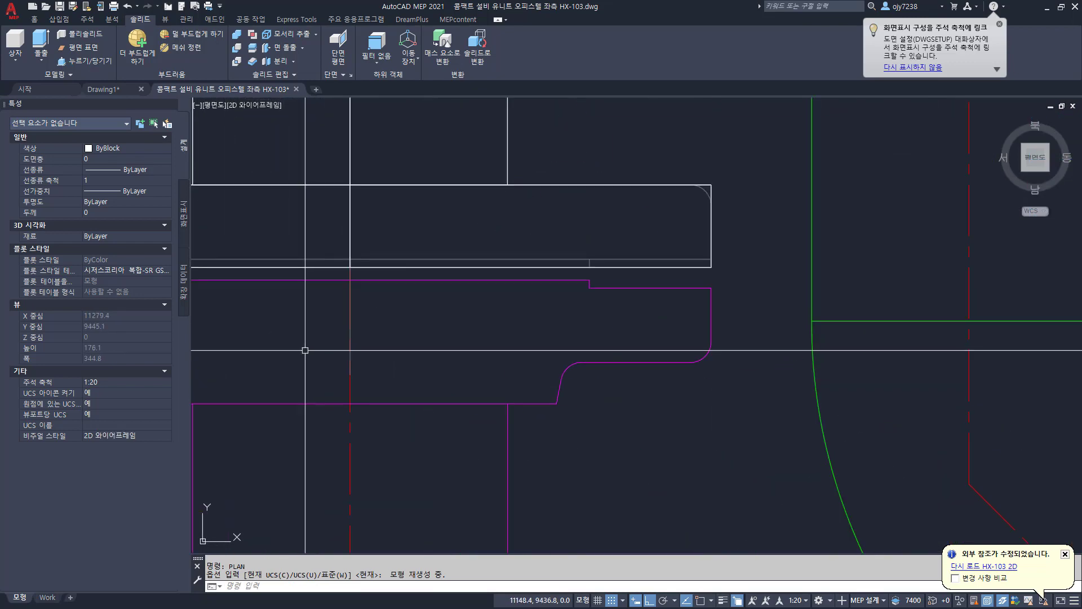
scroll(310, 353, down, 6)
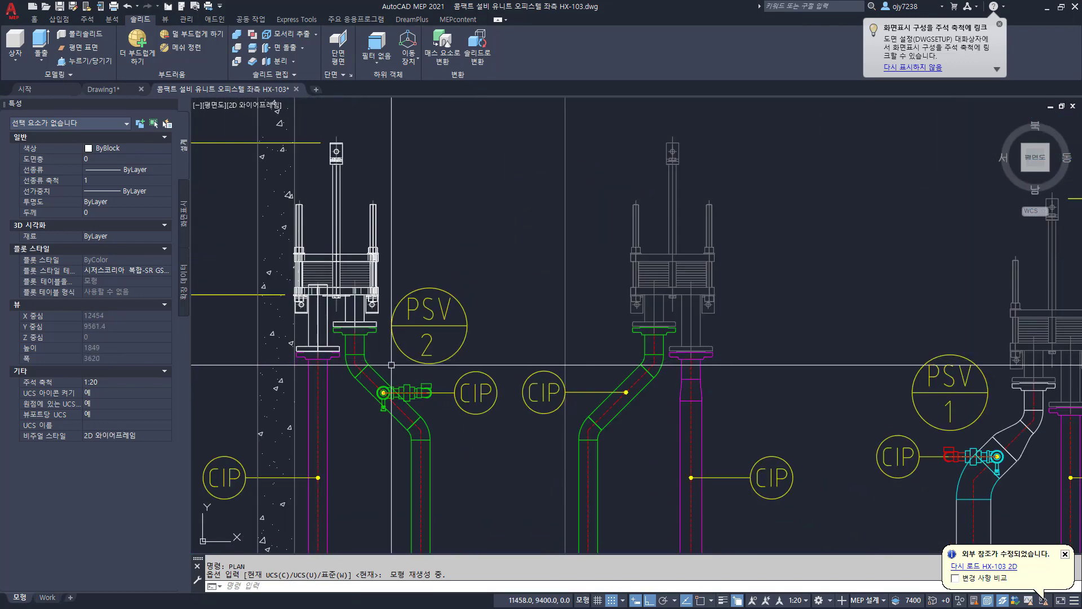
scroll(394, 360, down, 4)
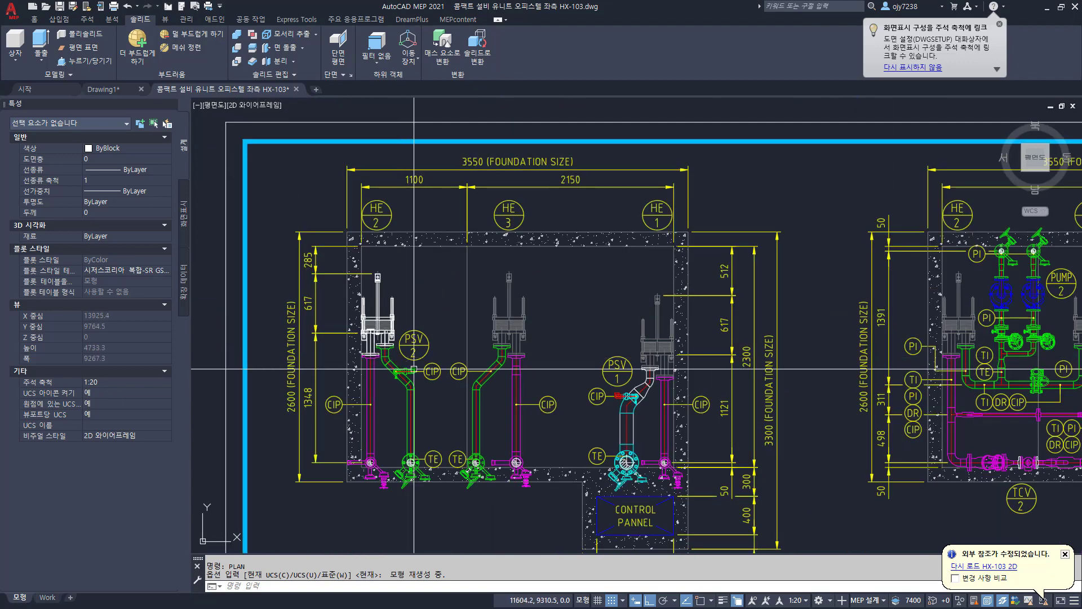
middle_drag(415, 343, 431, 321)
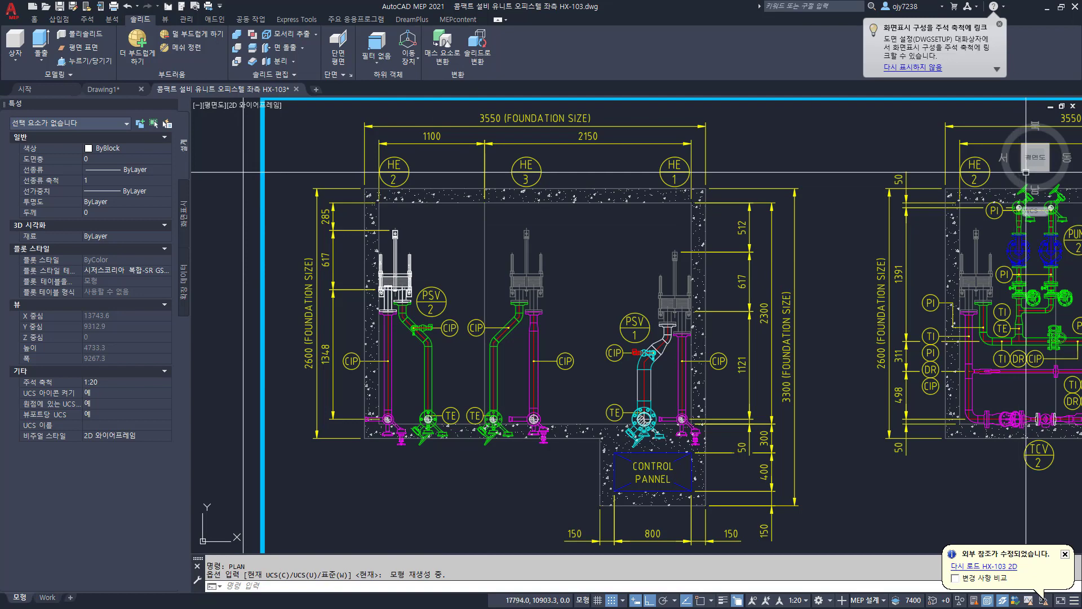
click(214, 105)
click(250, 210)
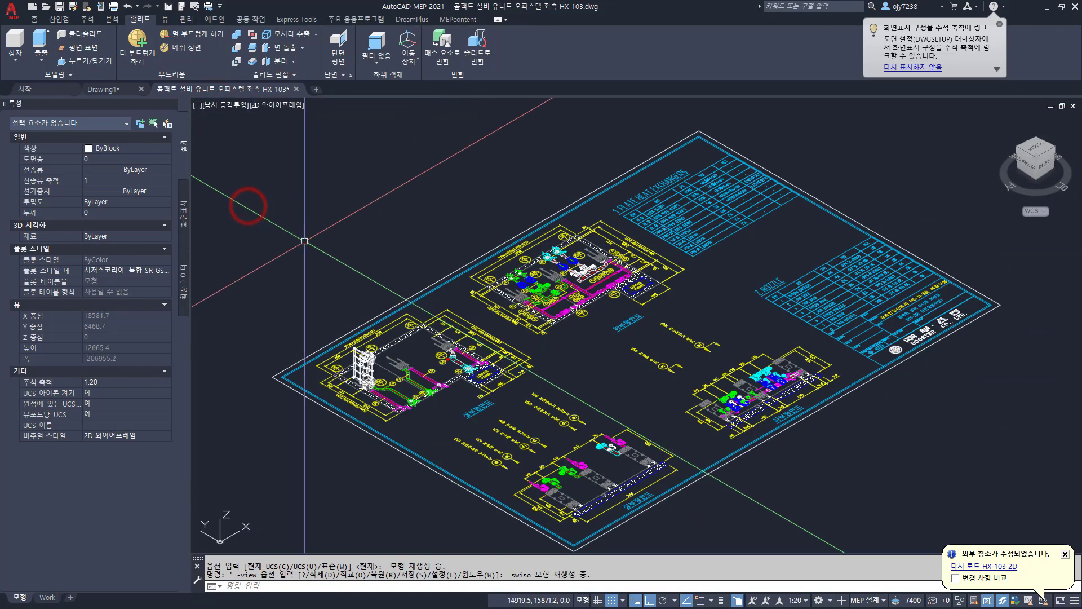
scroll(362, 397, up, 5)
scroll(362, 397, down, 6)
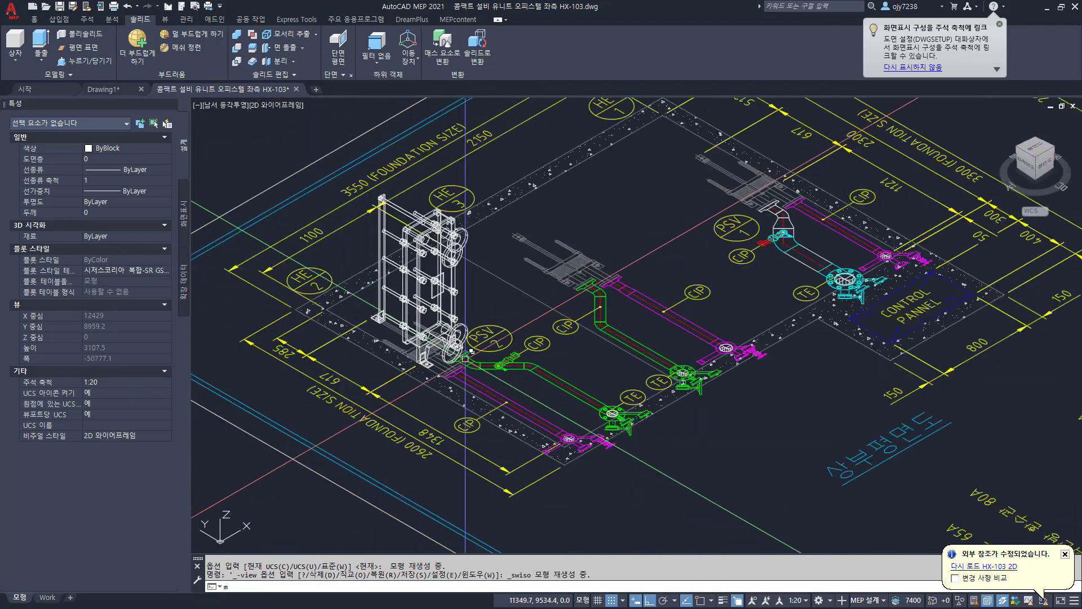
text(m)
key(Return)
text(w)
key(Return)
click(359, 218)
click(467, 369)
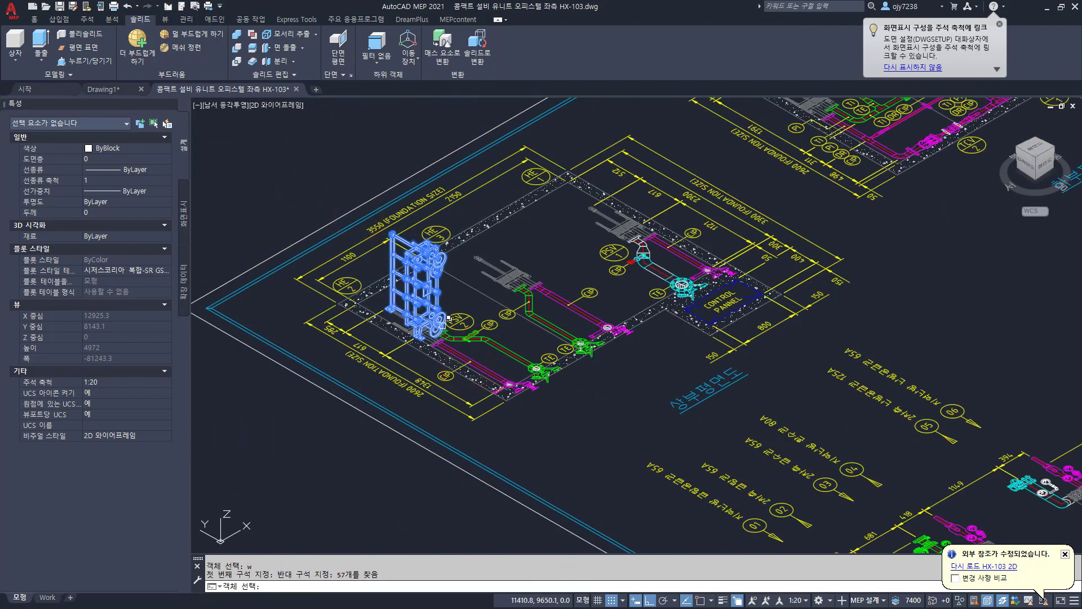
key(Escape)
key(Escape)
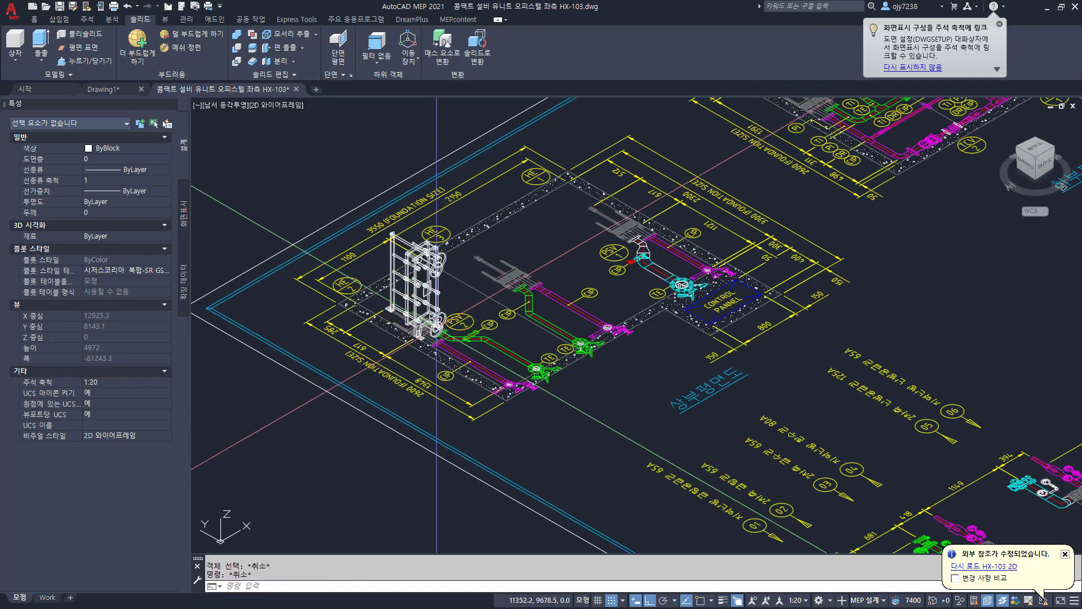
Step: Start a block definition named HX-103 with its base point at the lower corner endpoint of the heat exchanger's front foot bracket
scroll(462, 340, up, 3)
middle_drag(462, 340, 434, 406)
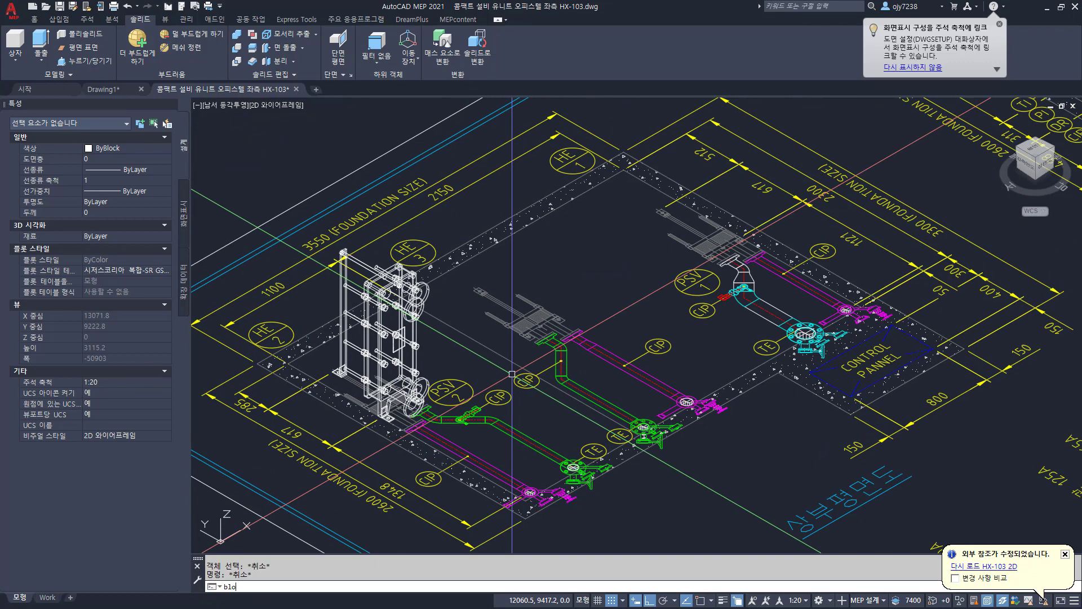
text(blo)
key(Return)
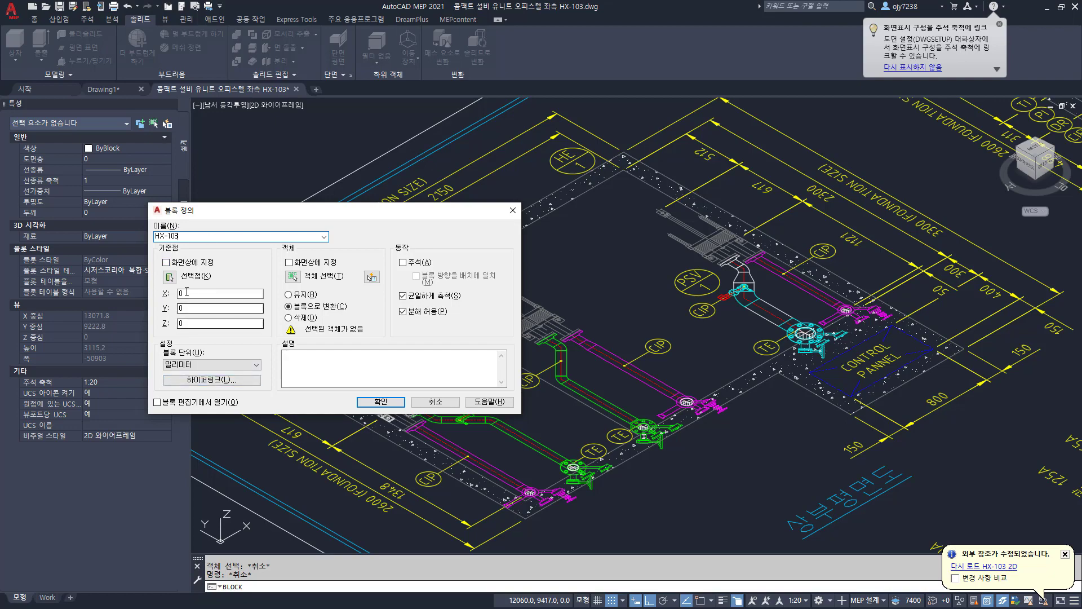
click(169, 277)
scroll(392, 431, up, 3)
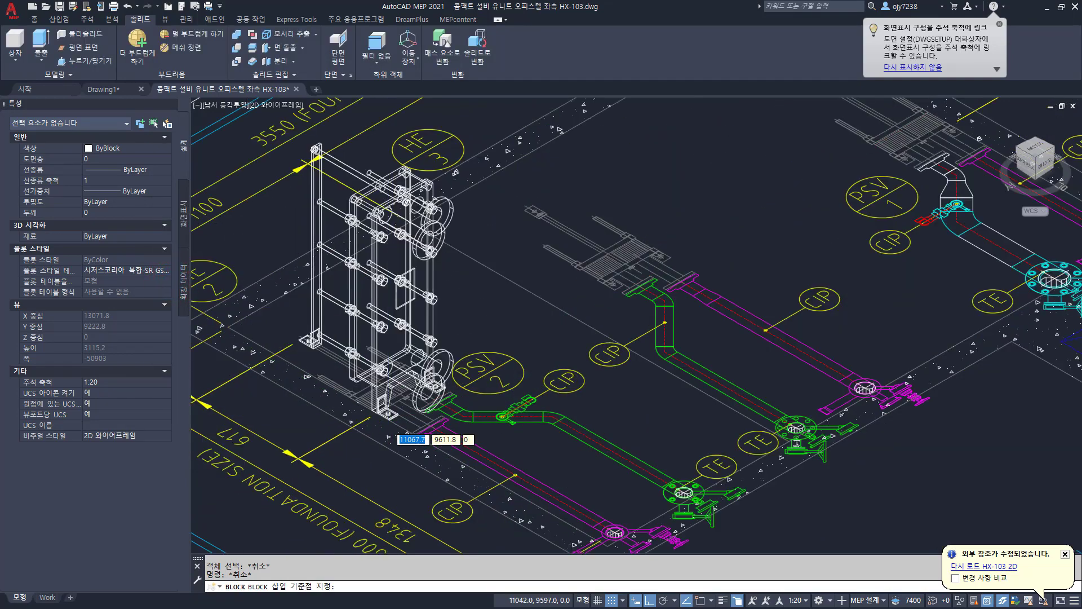
scroll(386, 426, up, 8)
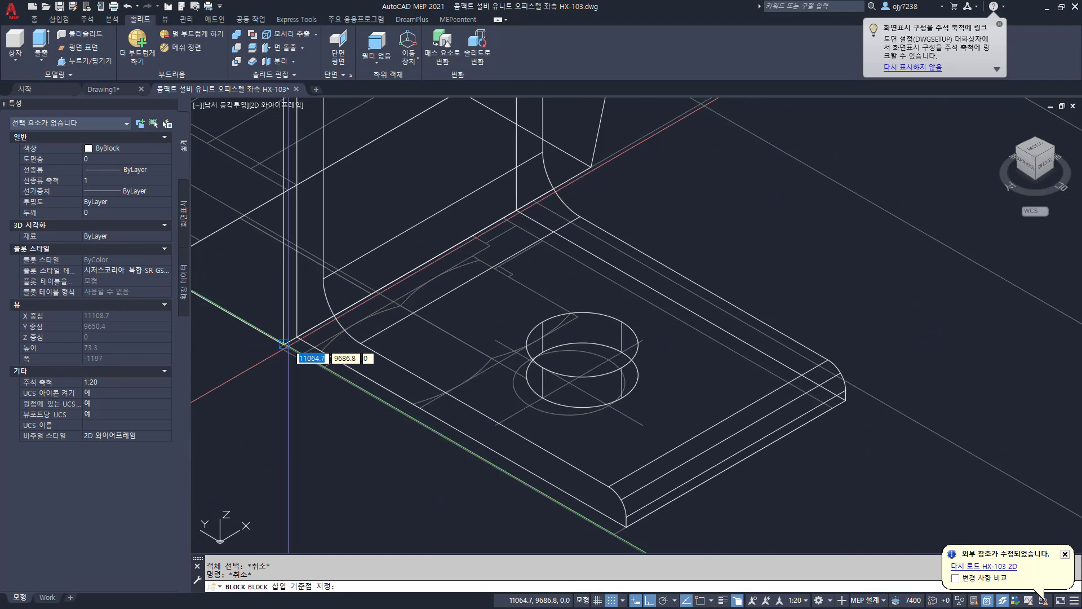
shift+right_click(284, 339)
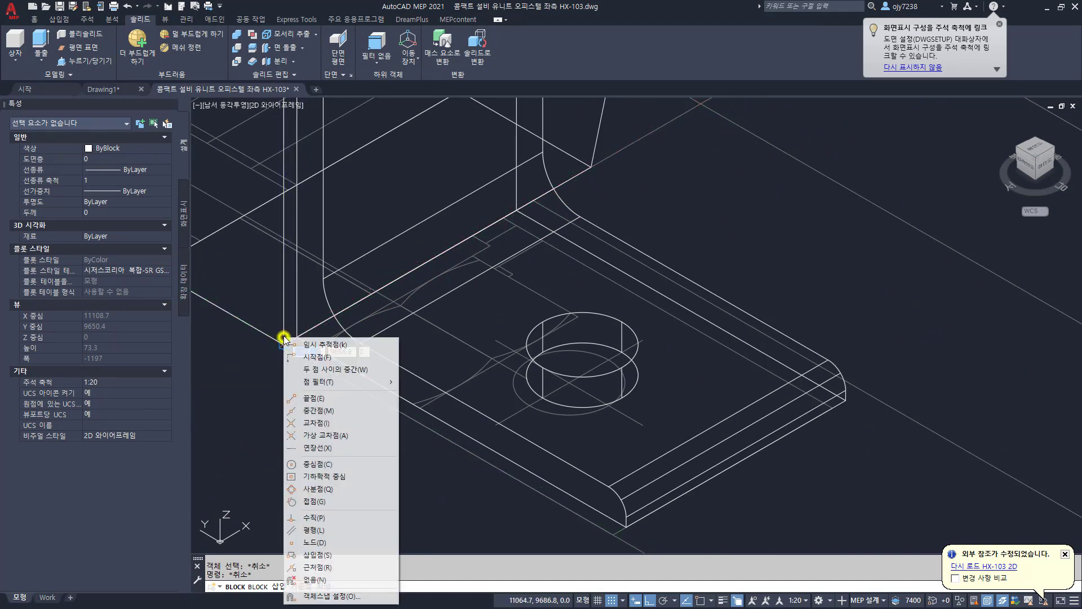
key(e)
click(284, 338)
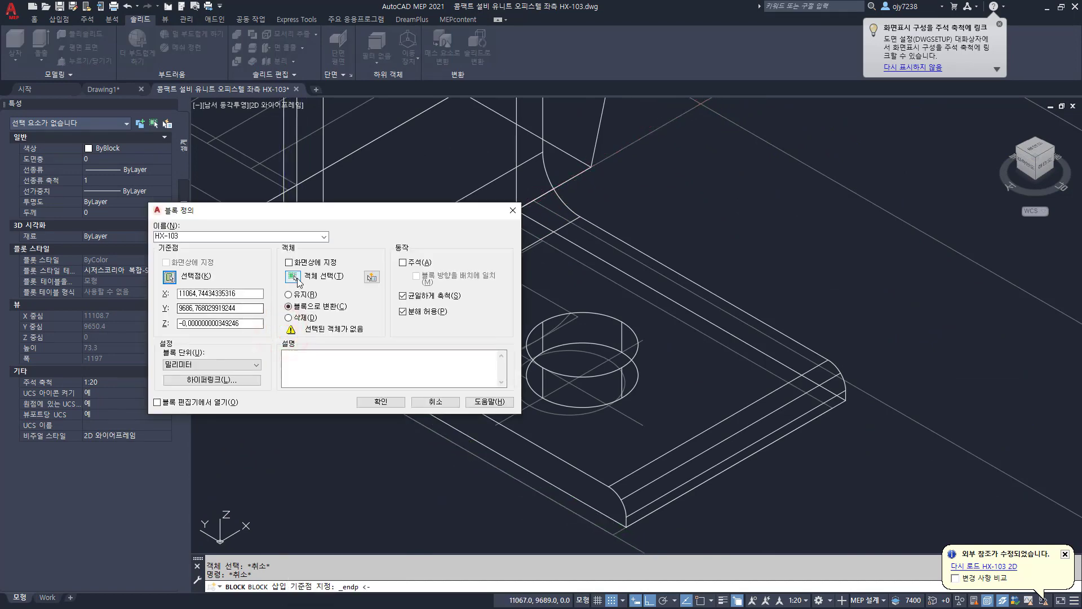
Step: Window-select the entire 3D heat exchanger for the HX-103 block, retain the source objects and create the block
click(292, 277)
scroll(339, 338, down, 10)
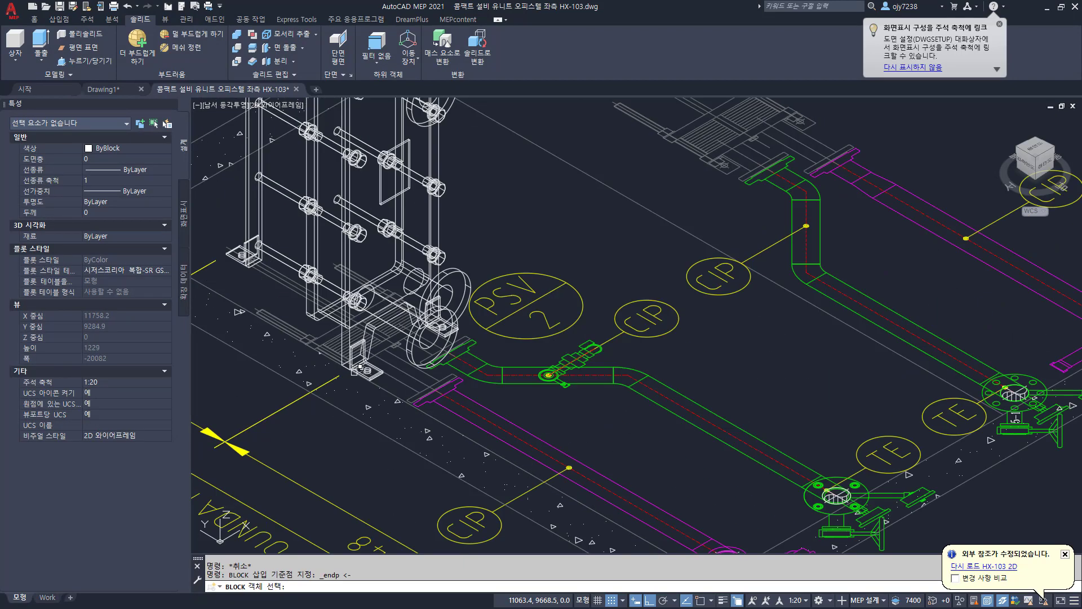
scroll(360, 366, down, 5)
text(w)
key(Return)
click(299, 240)
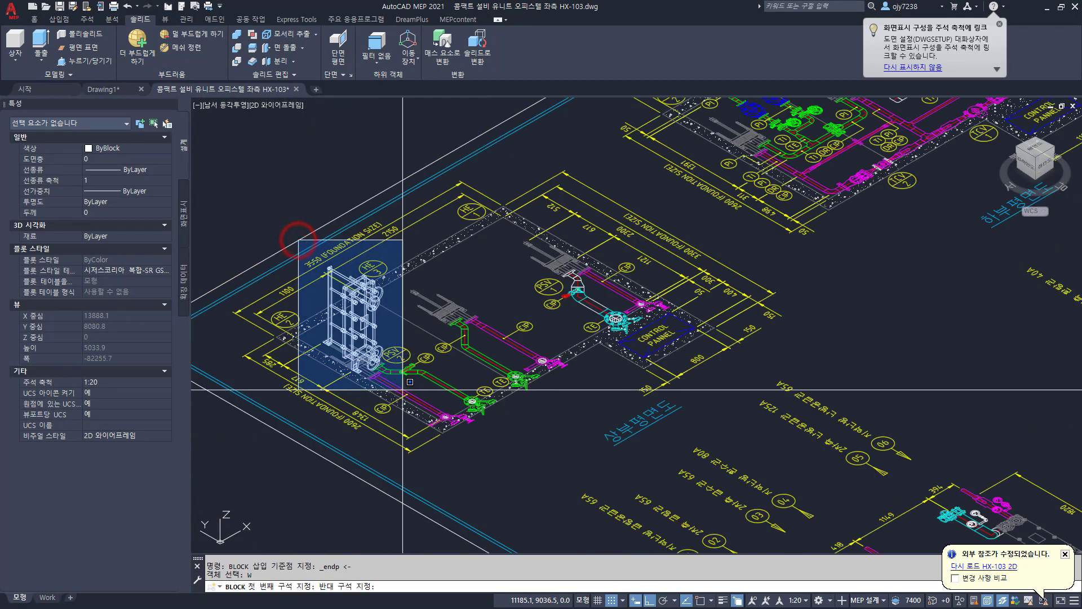
click(402, 391)
key(Return)
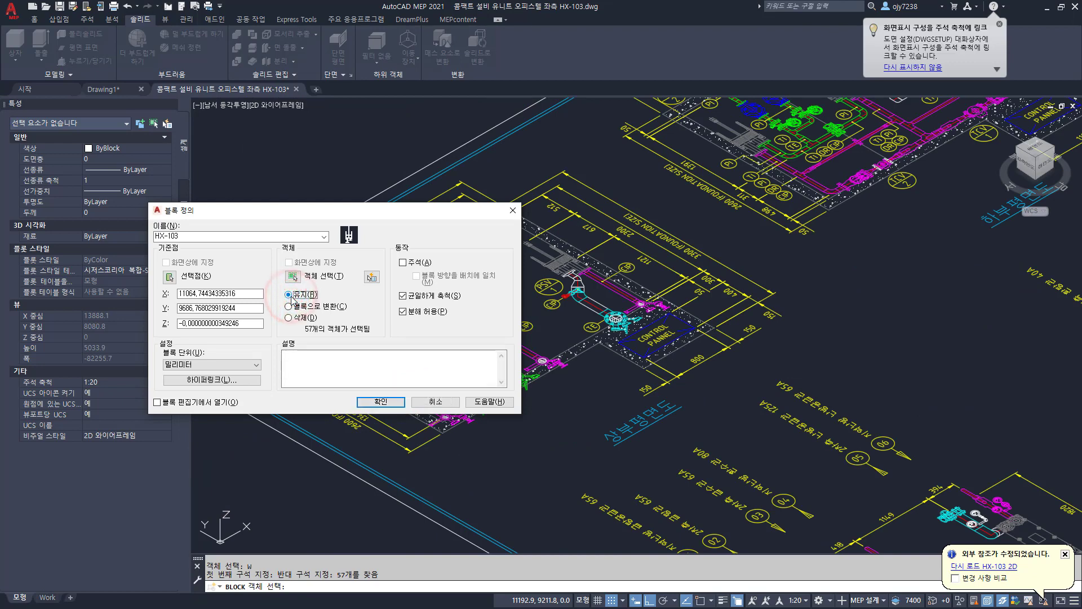
click(387, 402)
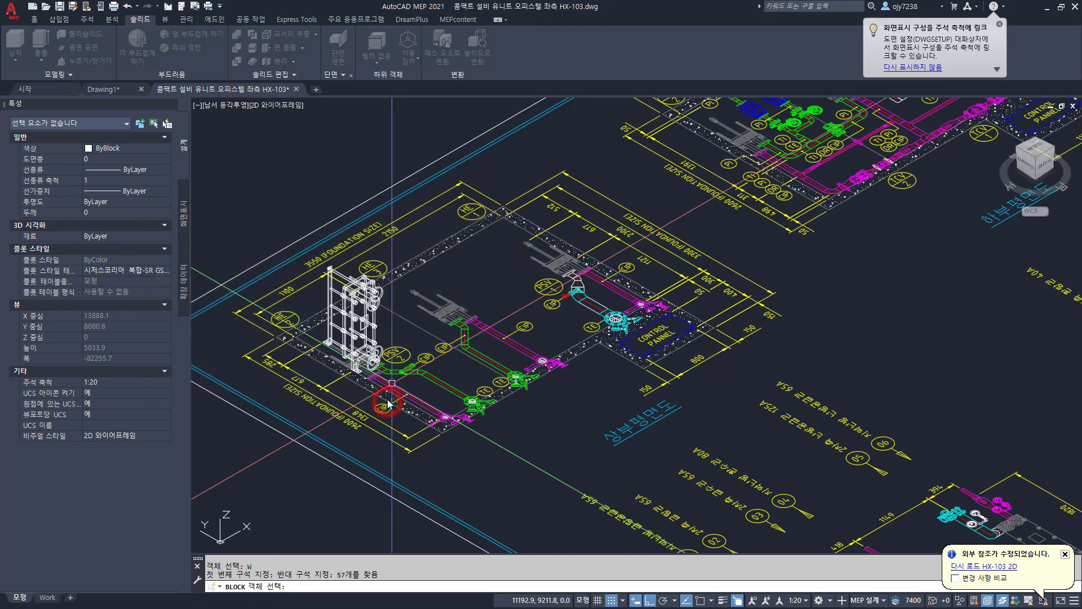
click(329, 291)
key(Escape)
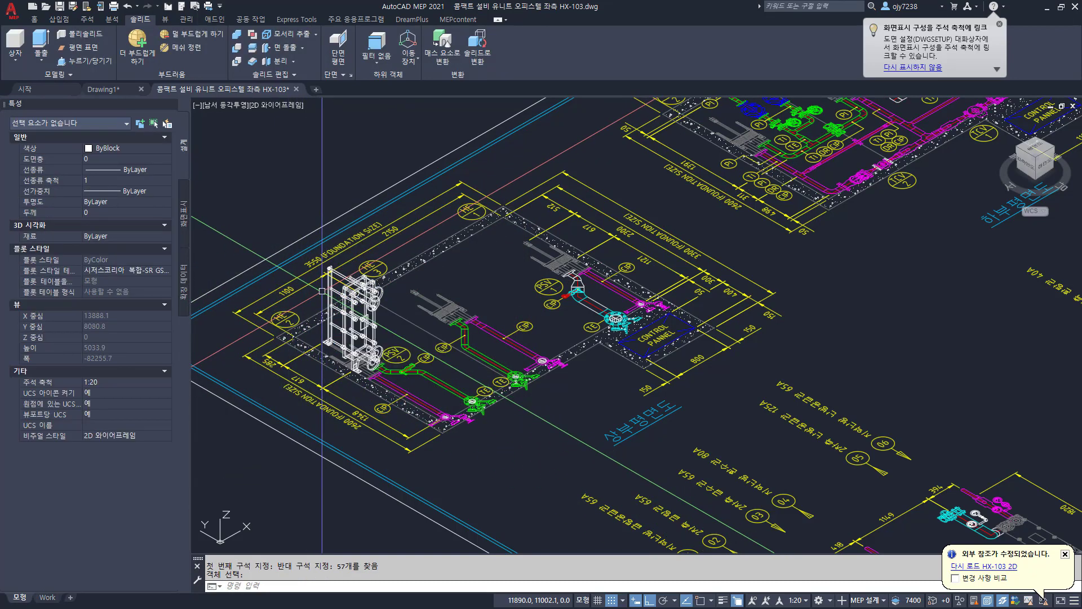
key(space)
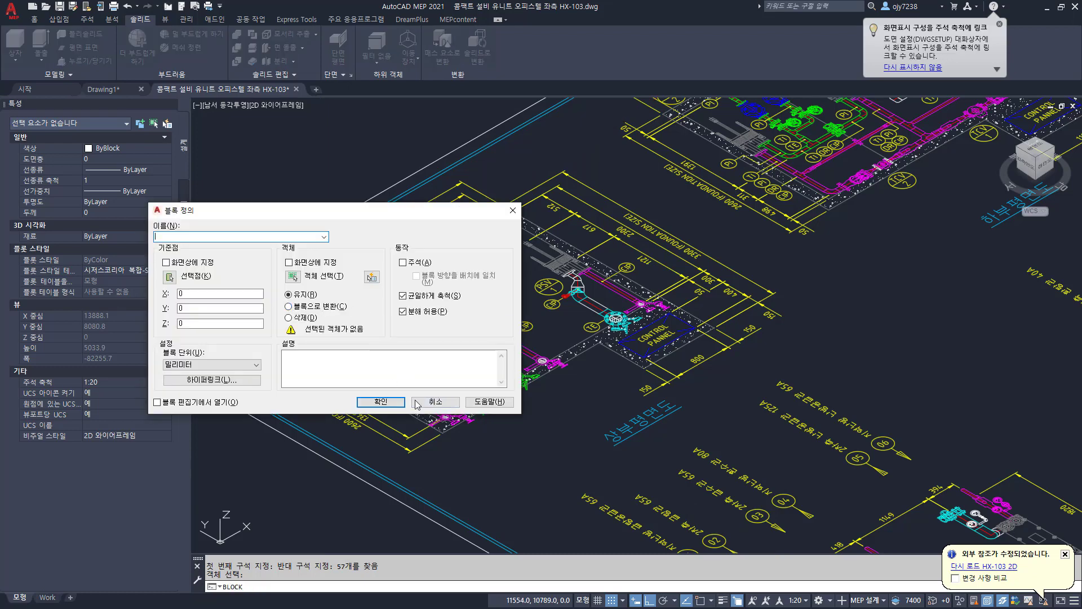
click(450, 403)
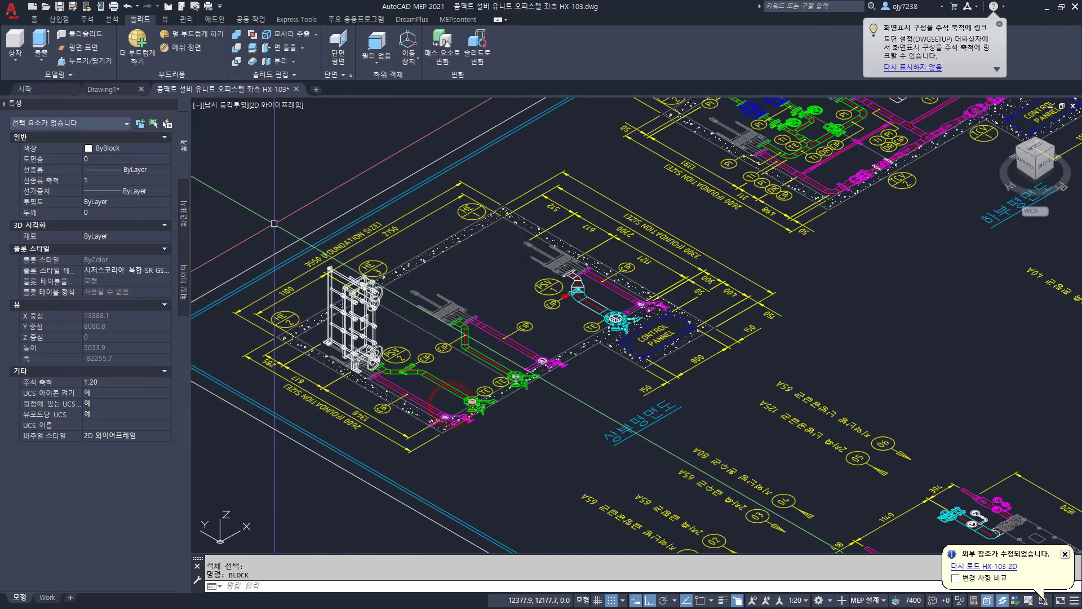
Step: Erase the original 3D heat exchanger solids on HE-2 using a window selection
text(EW)
key(Return)
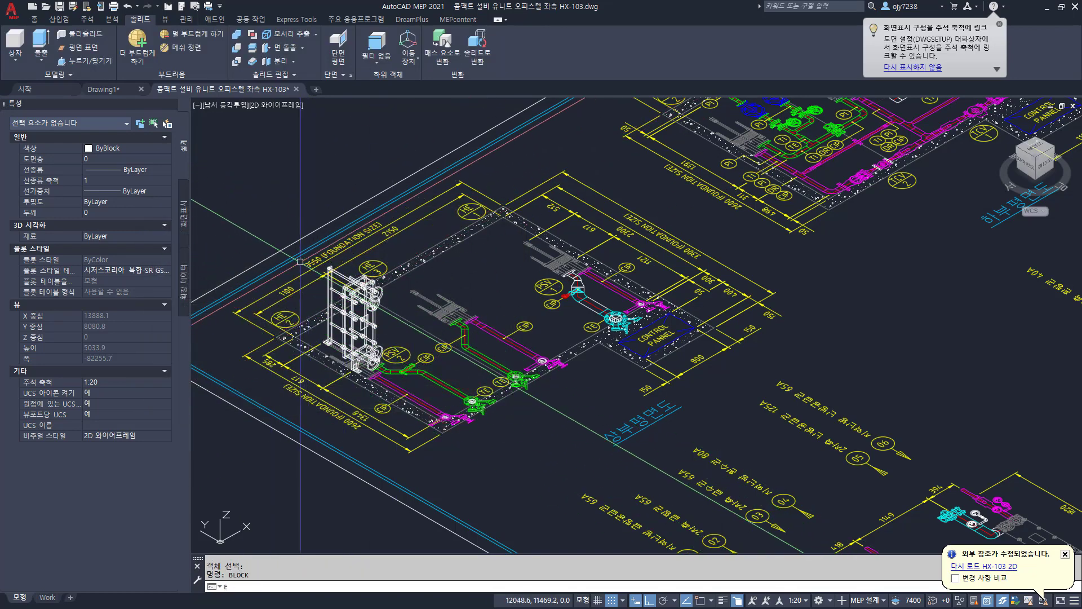
click(299, 242)
click(408, 374)
key(Return)
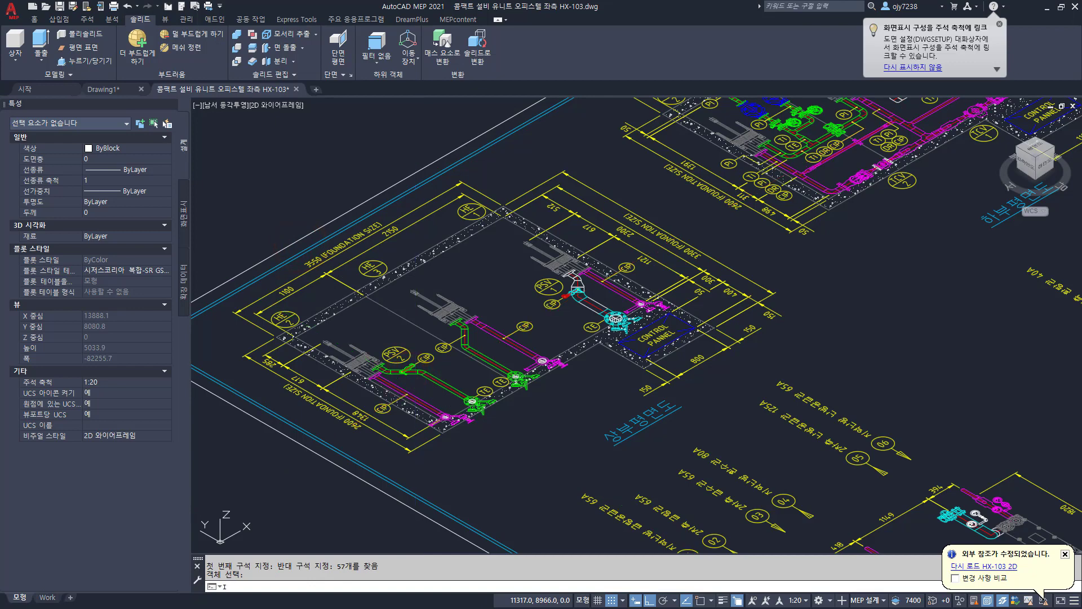
Step: Start inserting a block, filter the current drawing's blocks by HX-103 and pick the HX-103 block
text(I)
key(Return)
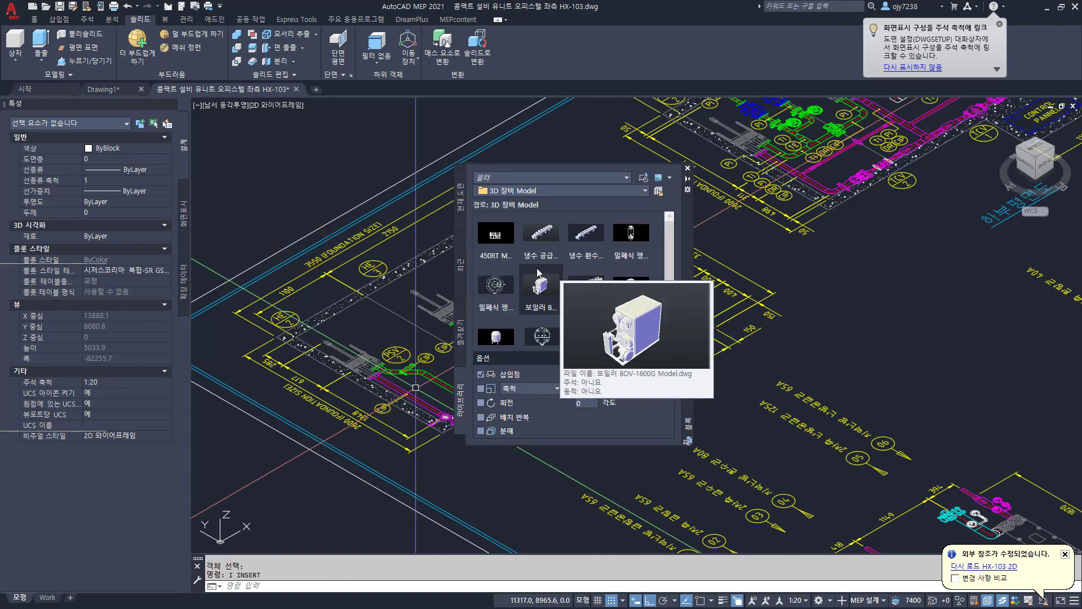
scroll(563, 293, down, 2)
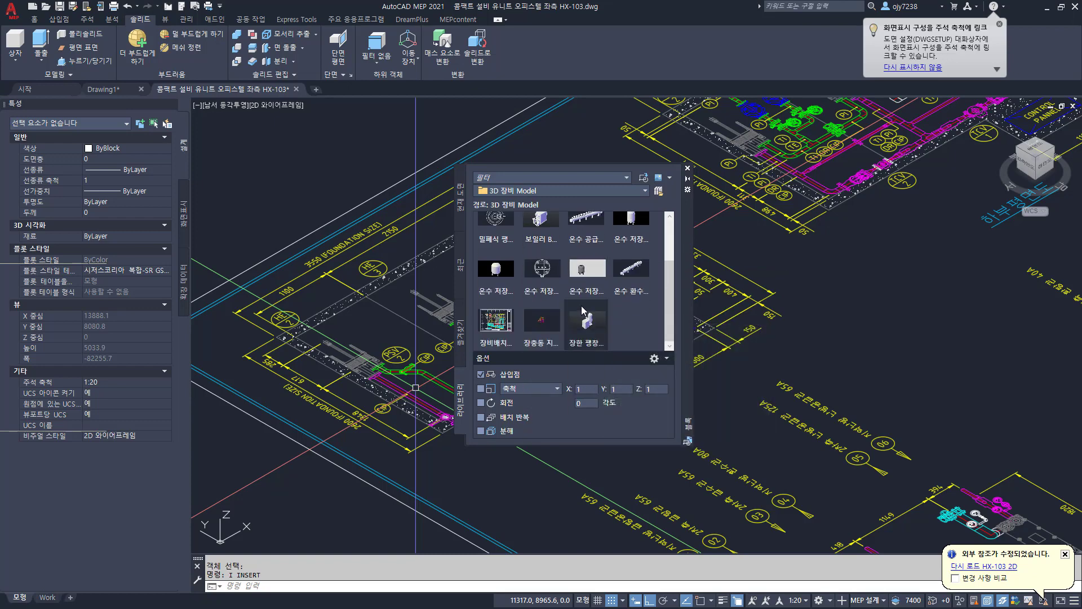
mouse_move(584, 310)
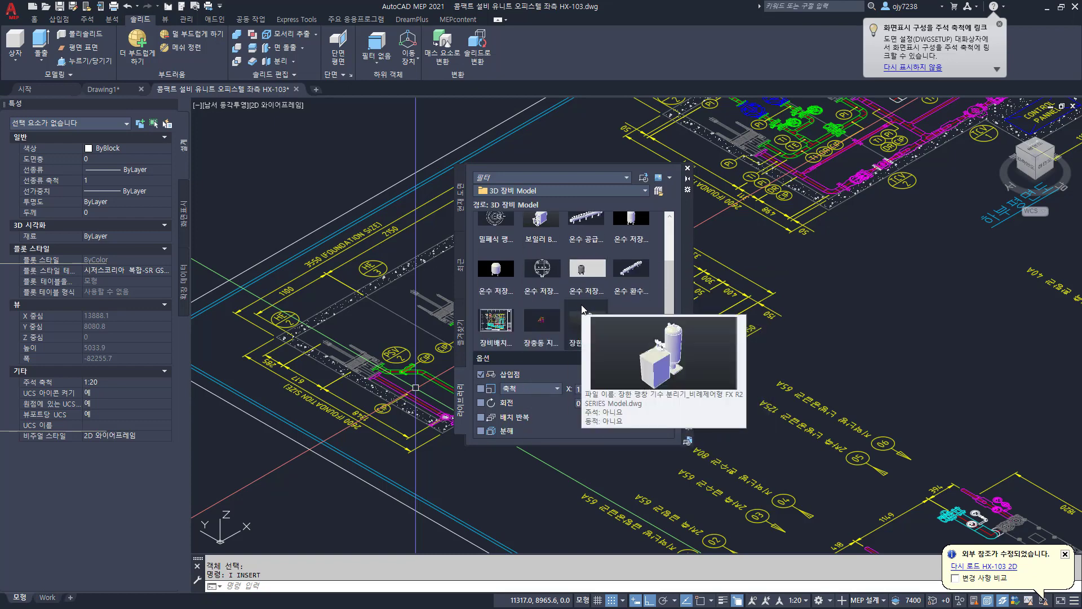
click(462, 265)
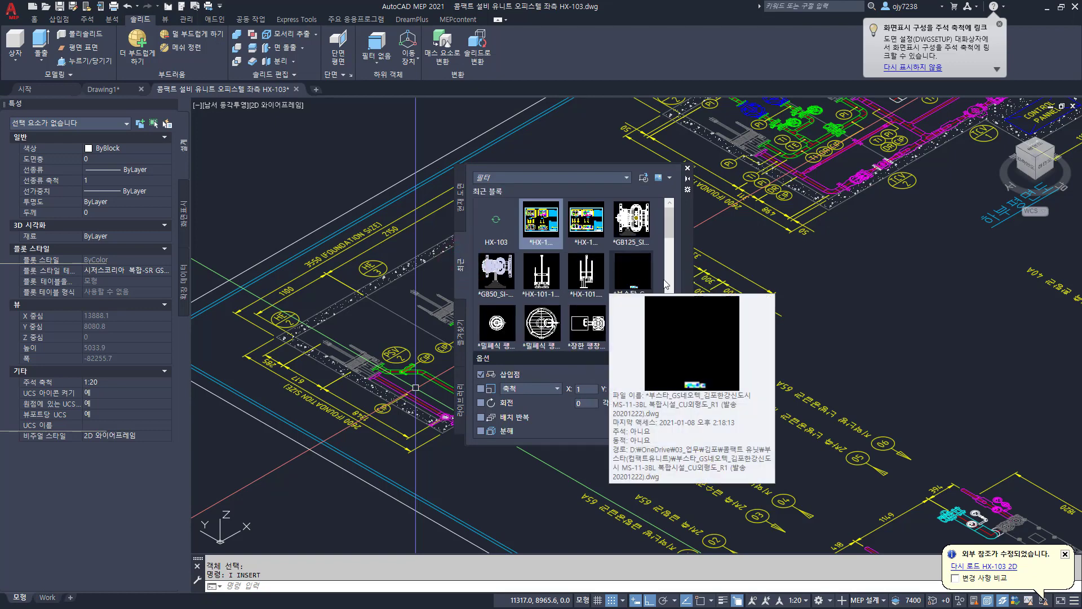
scroll(633, 293, down, 1)
click(461, 197)
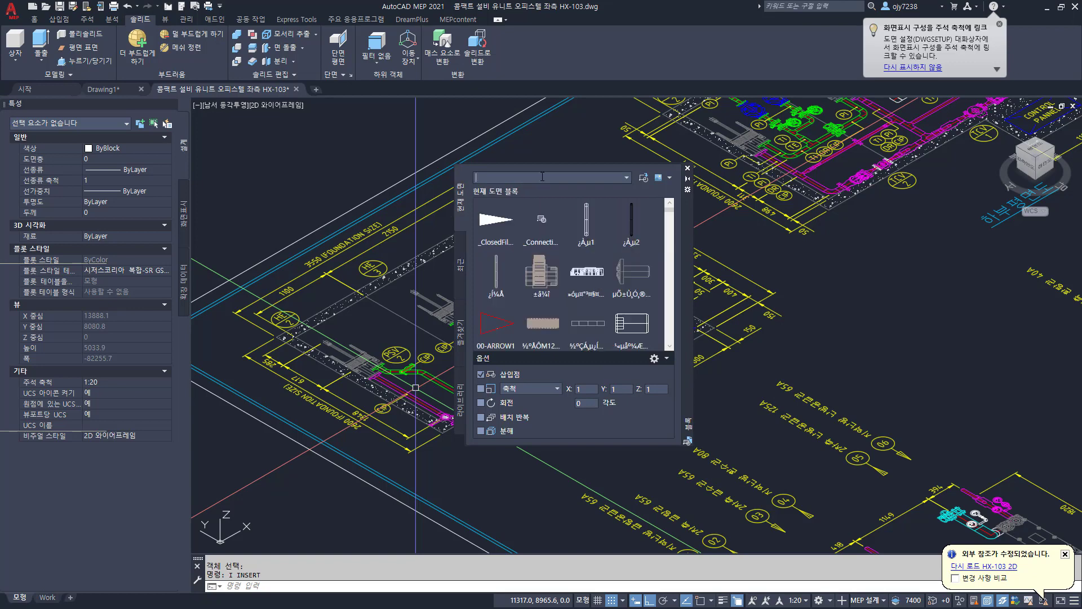
click(542, 177)
text(HX-103)
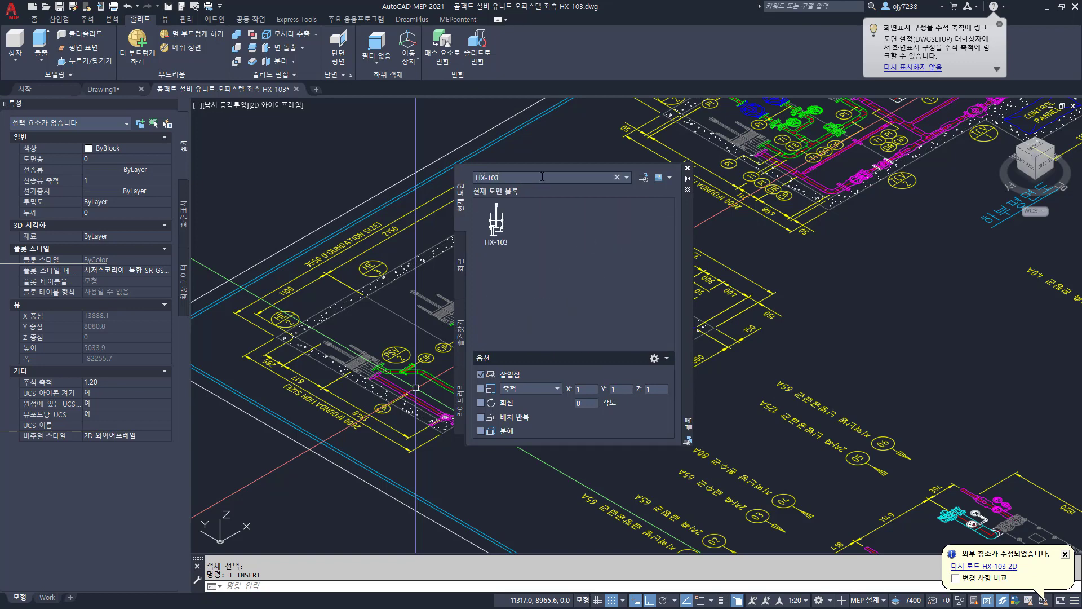
click(495, 224)
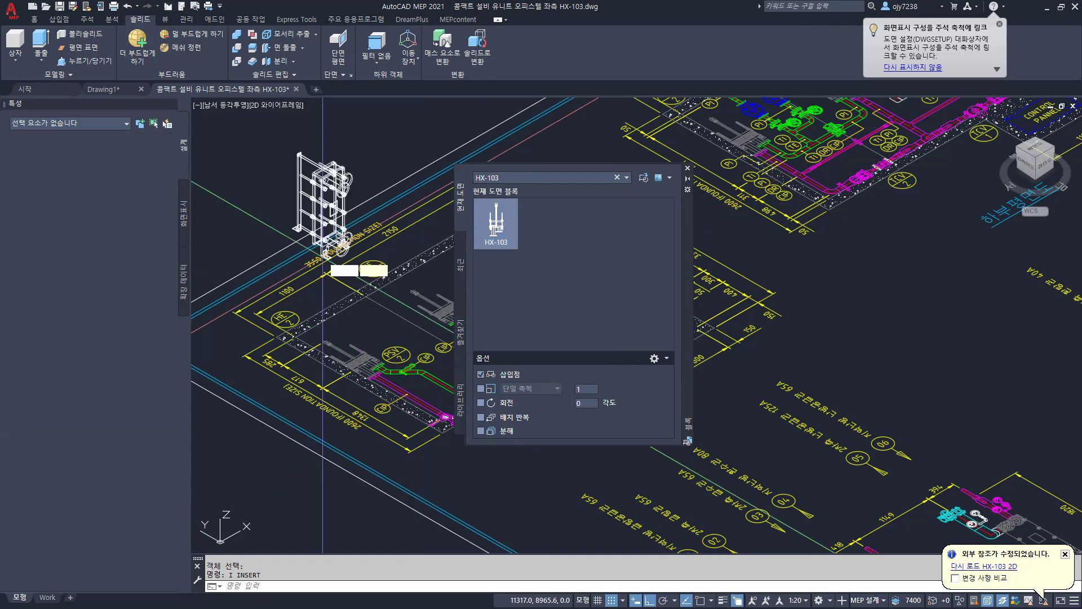
Step: Place the HX-103 block on HE-2, snapping its insertion point to the apparent intersection at the front foot's corner in the 2D plan
scroll(377, 361, up, 8)
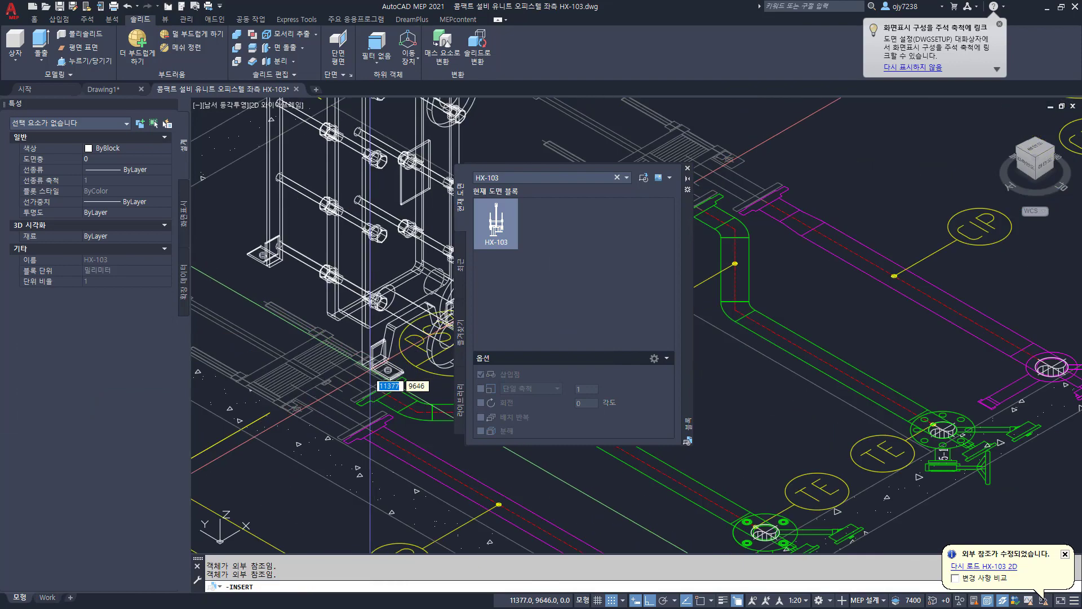
scroll(309, 339, up, 6)
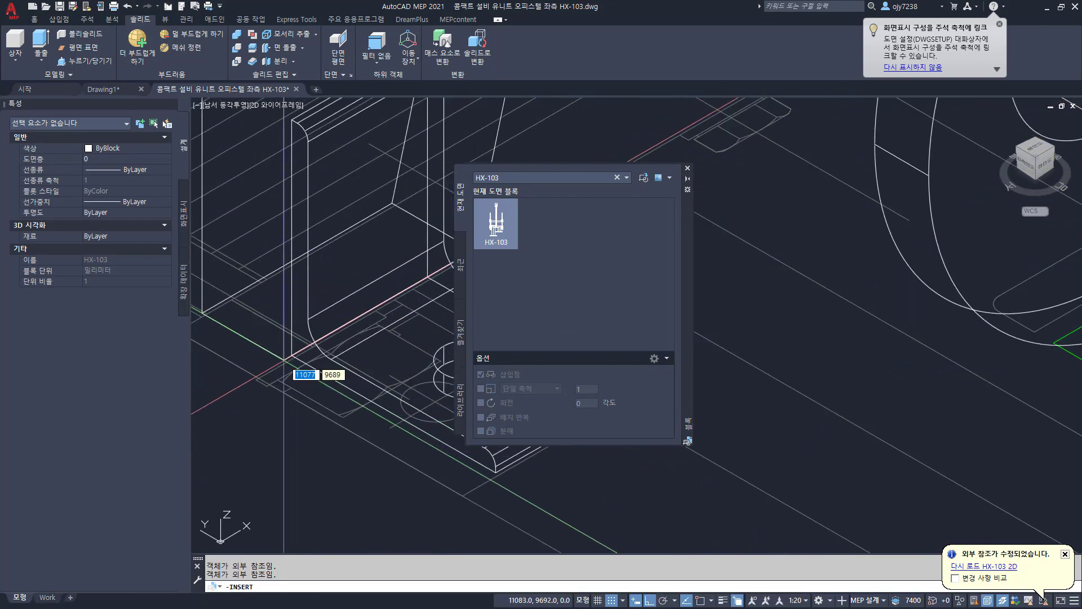
shift+right_click(261, 375)
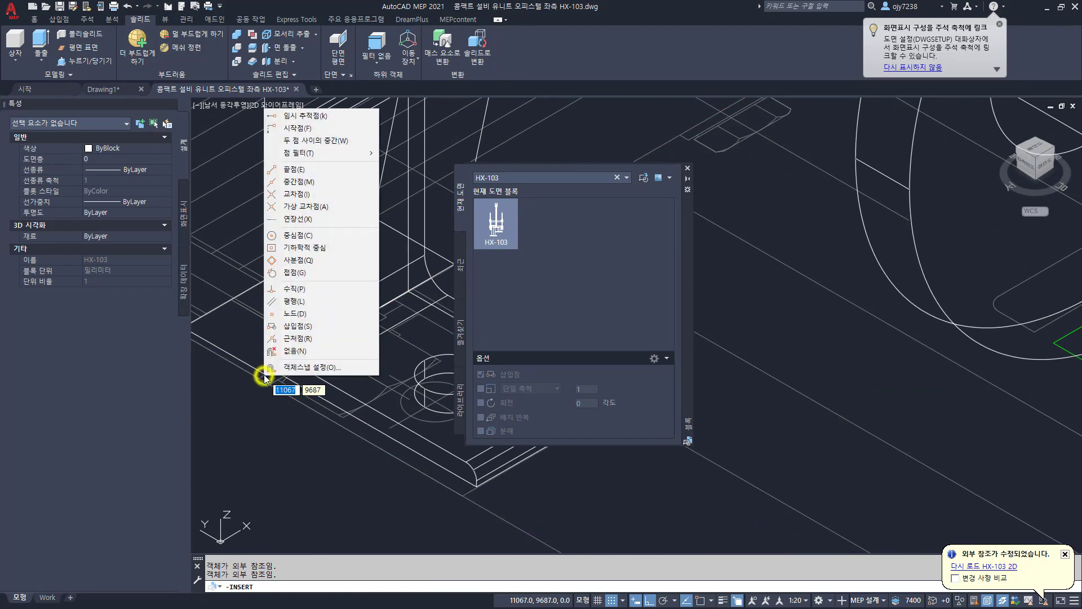
click(304, 219)
scroll(277, 371, up, 3)
click(256, 377)
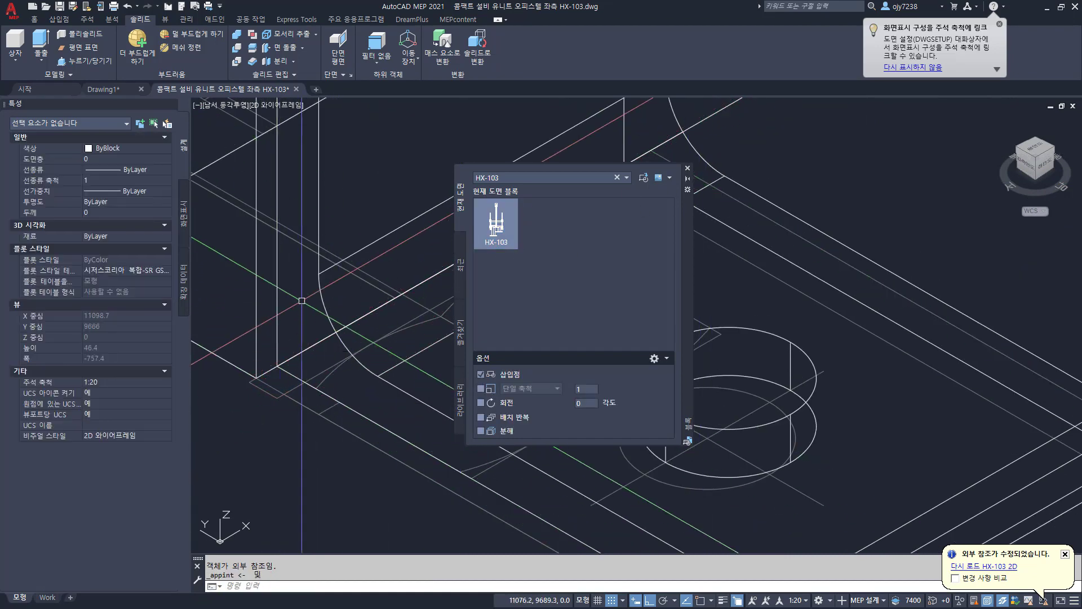
scroll(1007, 140, down, 15)
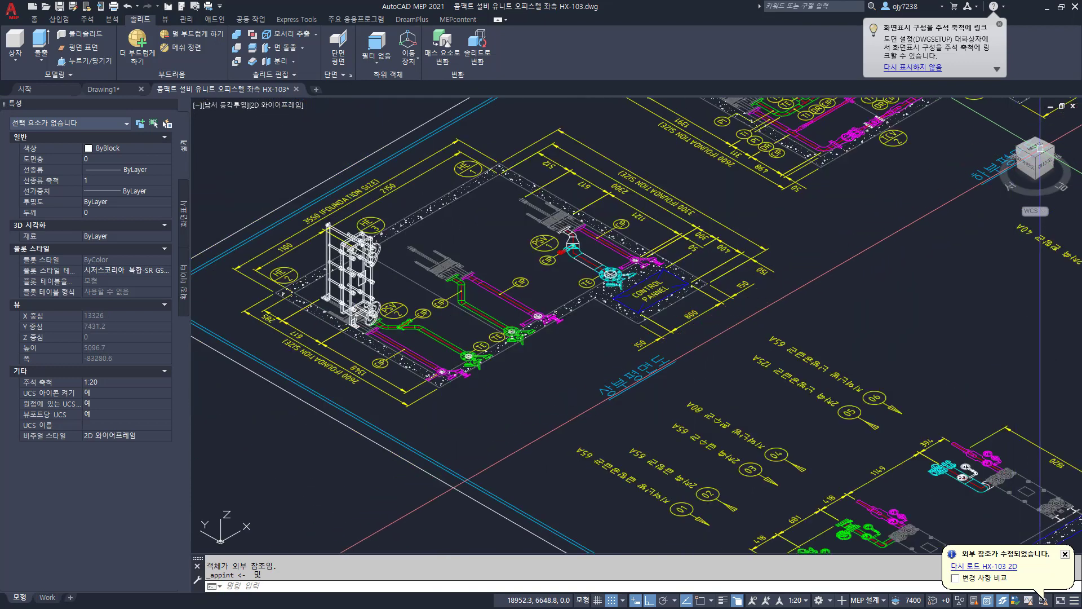
Step: Switch to the current UCS plan view and examine the plans, front elevations and the HX-103 block placed on HE-2
key(Escape)
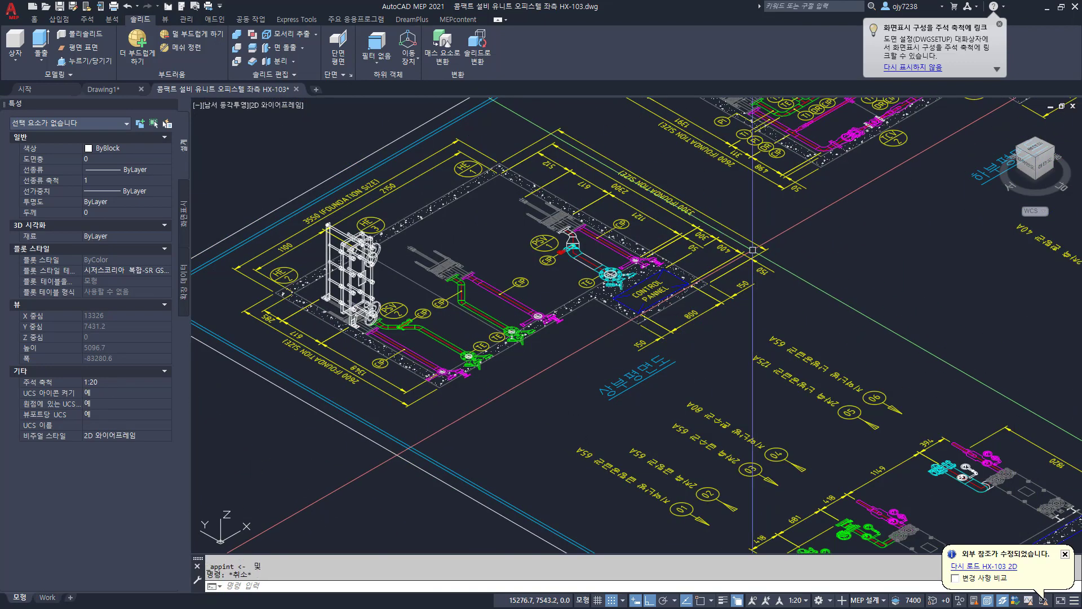
text(PLAN)
key(Return)
key(Return)
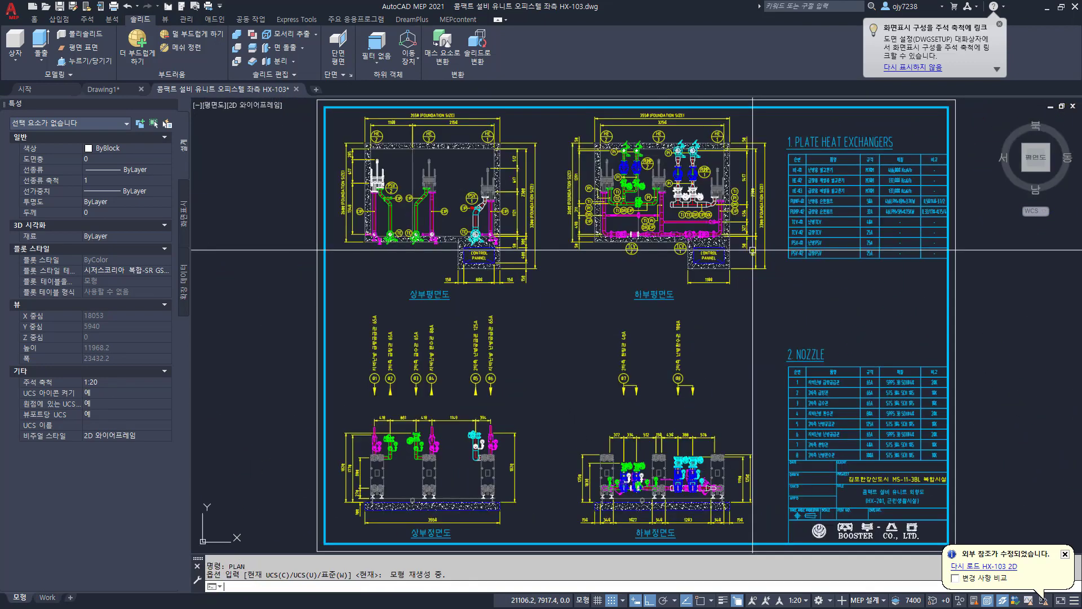
scroll(400, 175, up, 3)
scroll(507, 219, down, 3)
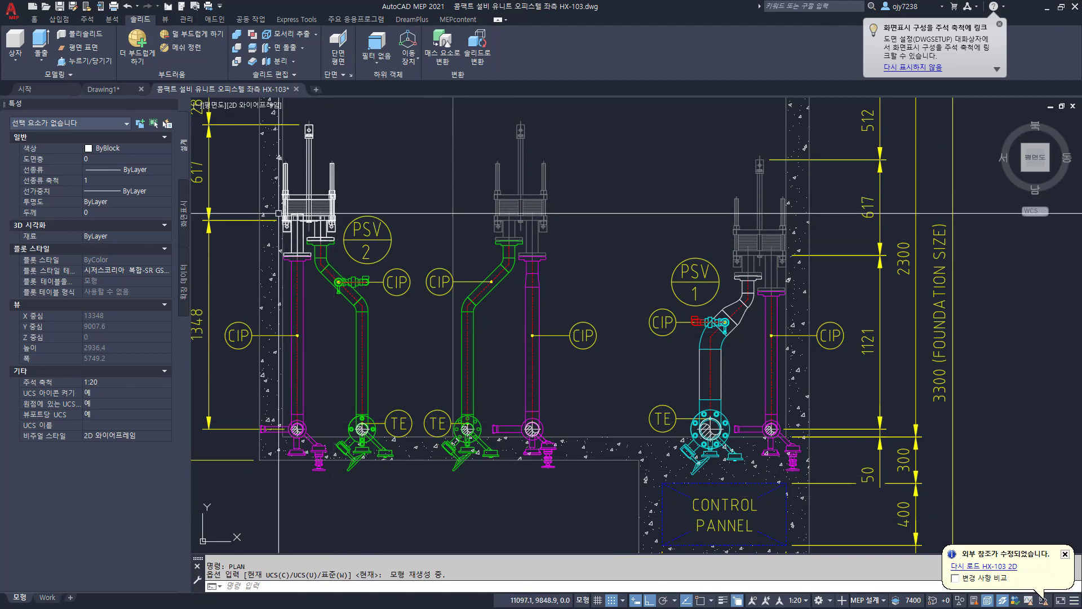
scroll(321, 230, down, 4)
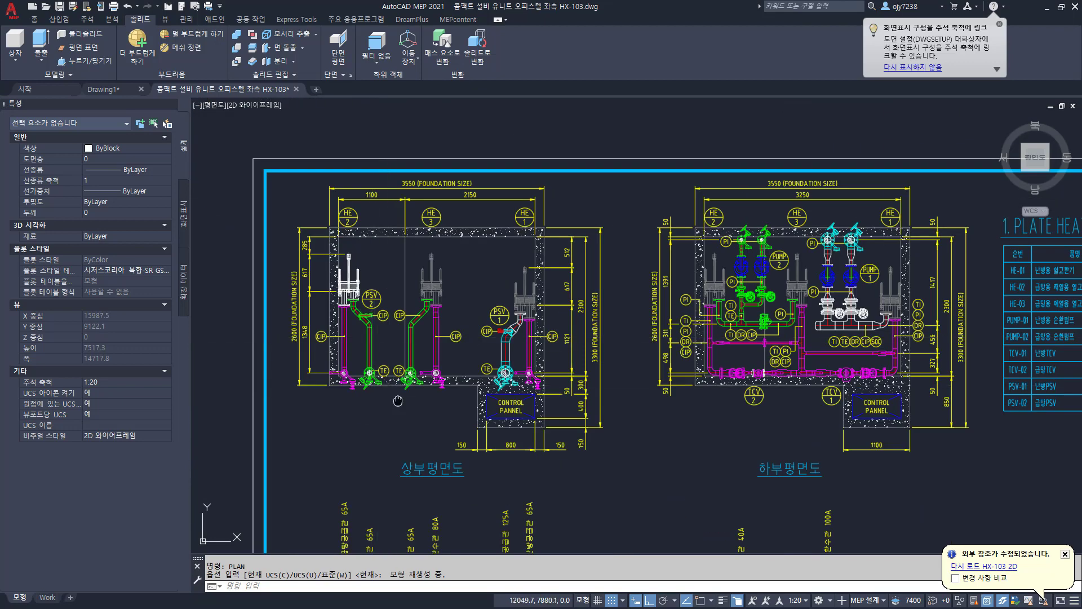
scroll(421, 401, up, 4)
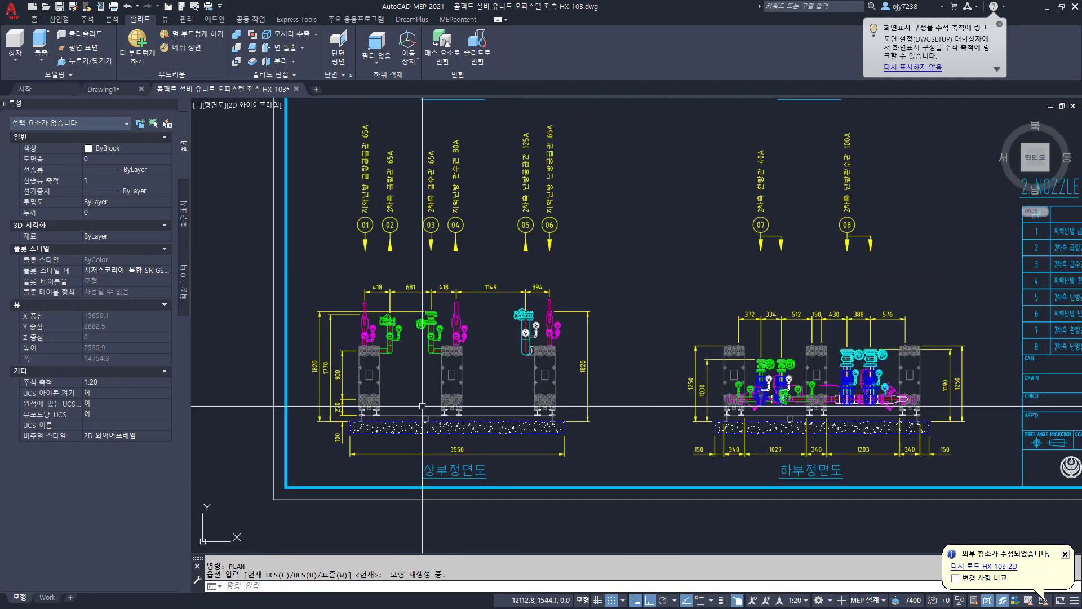
scroll(849, 433, up, 4)
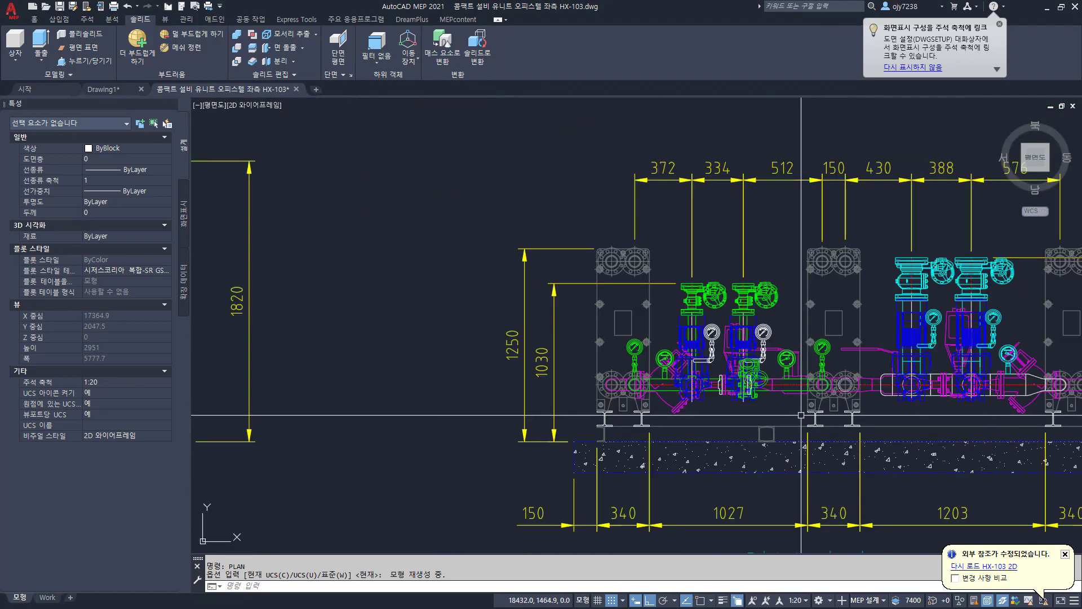
scroll(841, 426, down, 4)
scroll(366, 242, up, 5)
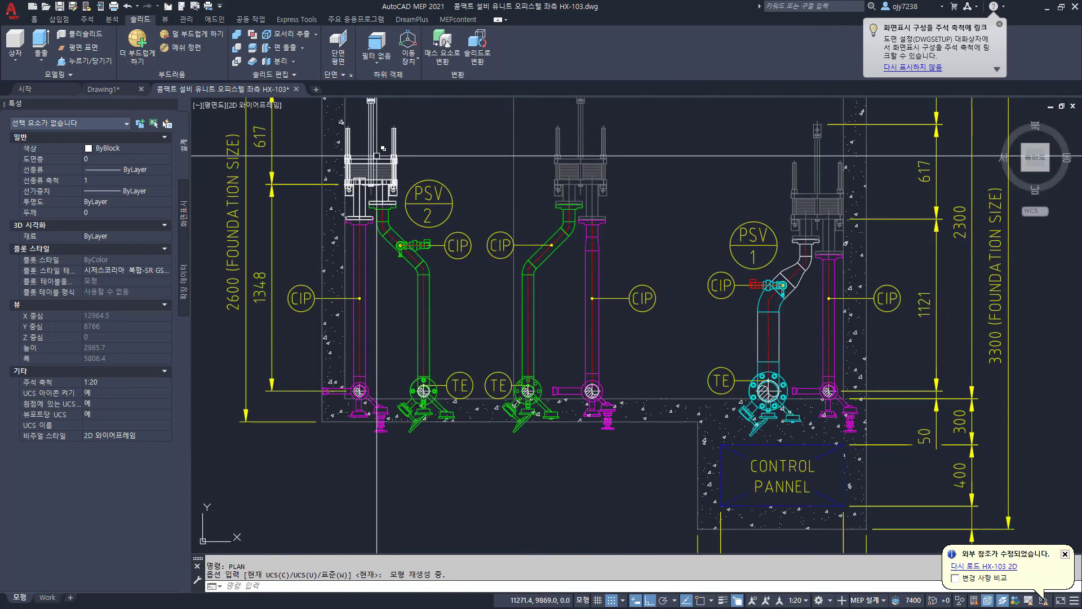
click(378, 156)
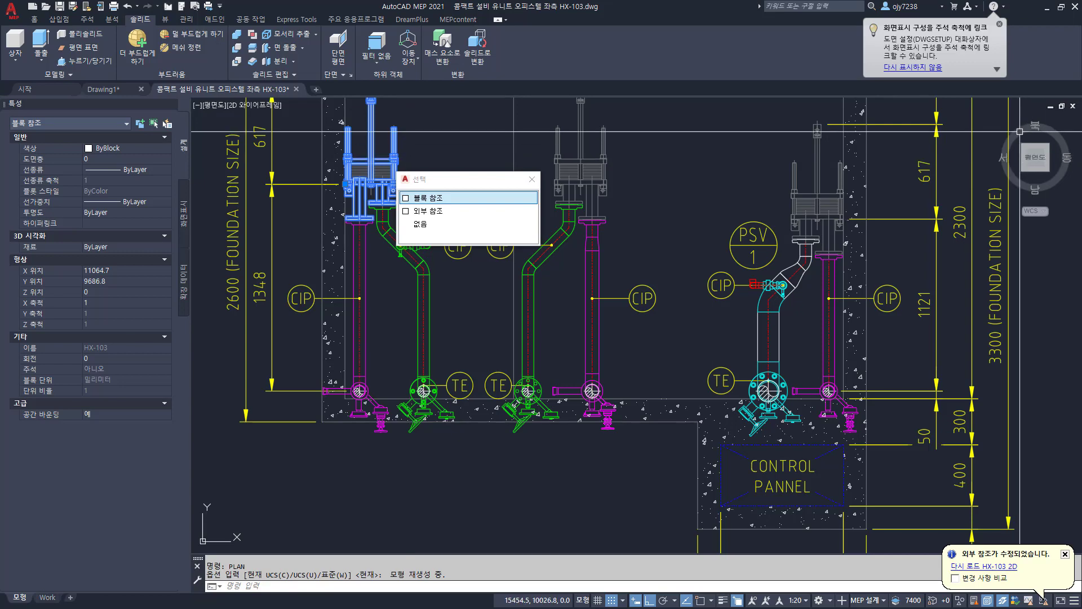
Step: Return to the southwest isometric view and start converting the HX-103 block on HE-2 to a multi-view part
click(215, 106)
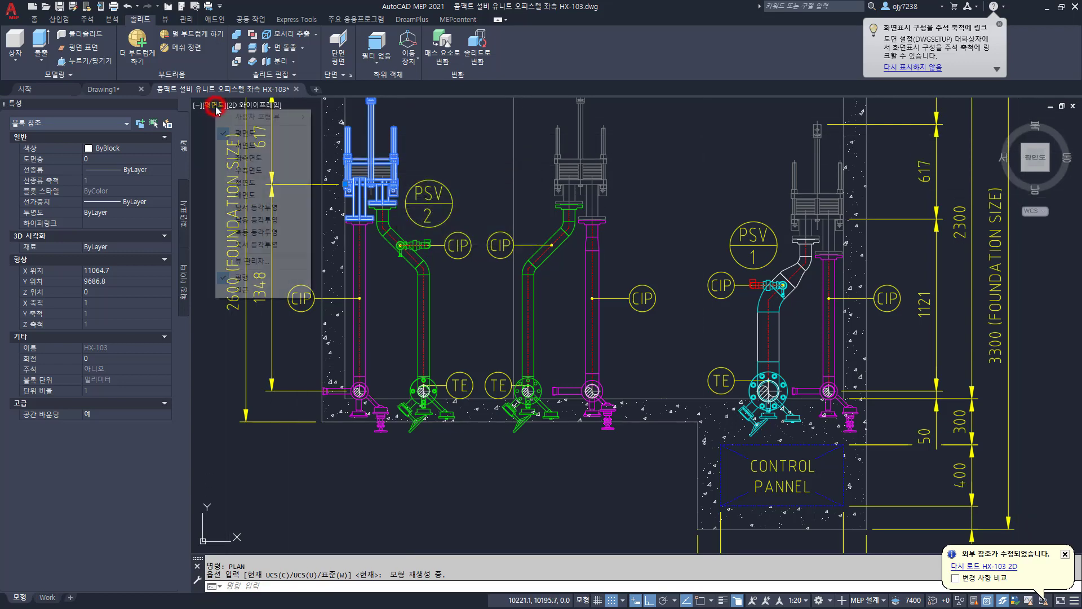
click(253, 222)
middle_drag(349, 399, 381, 333)
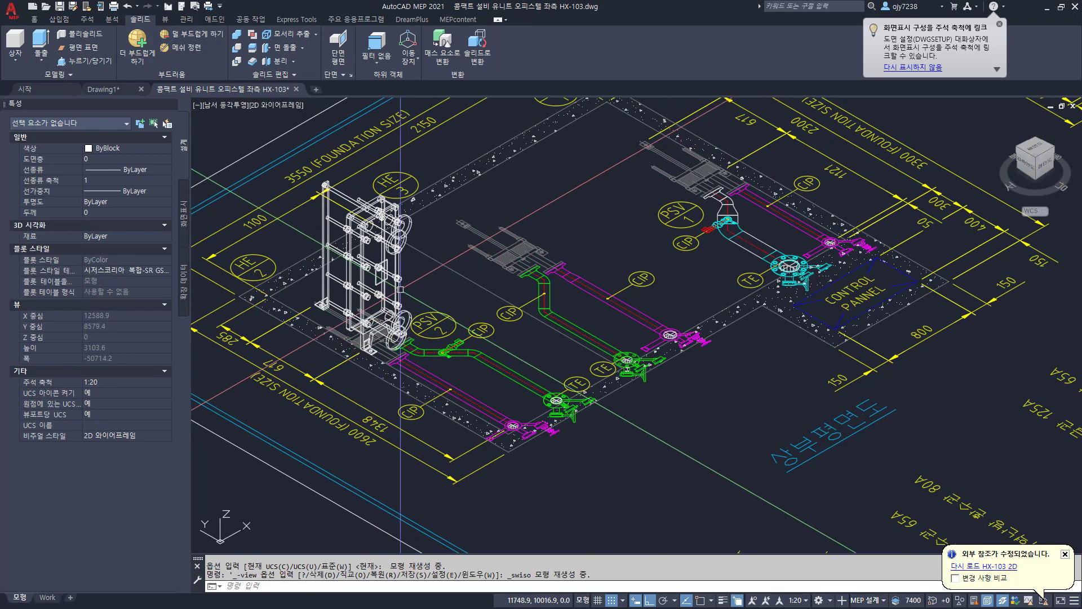
click(398, 265)
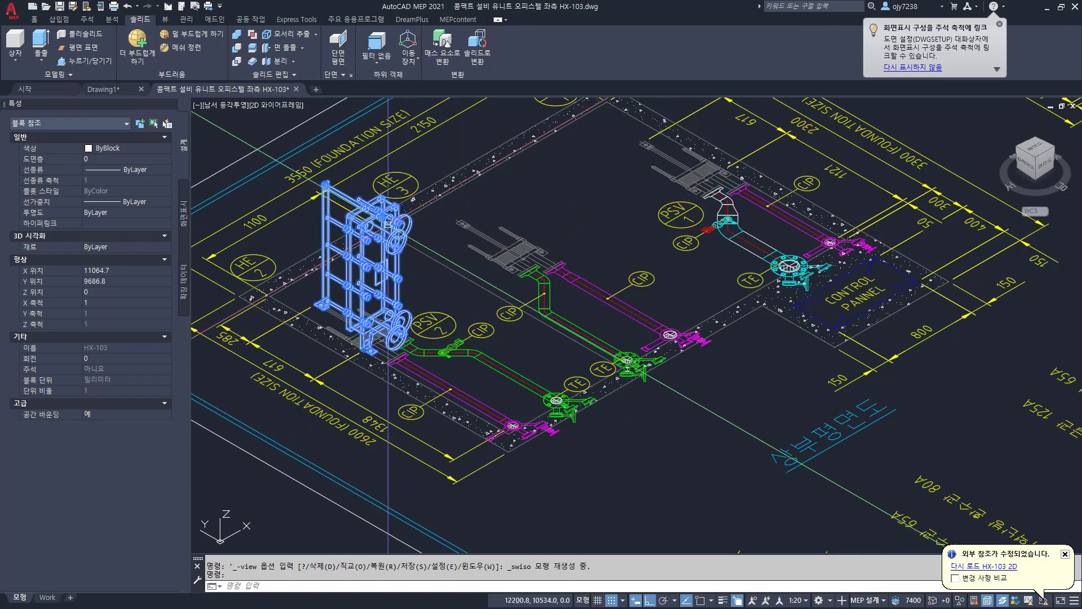
right_click(407, 265)
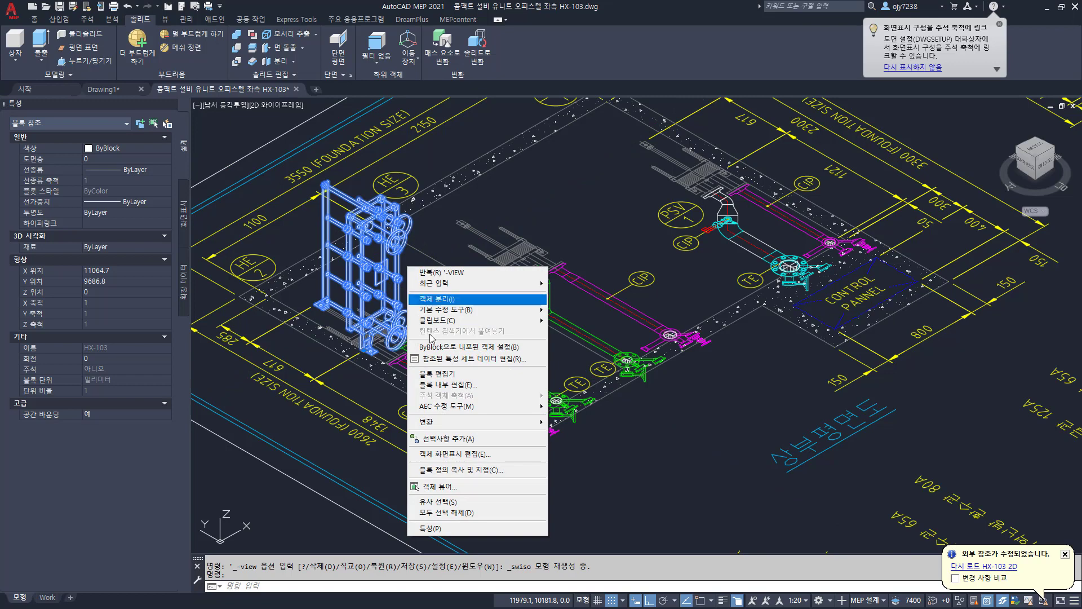
mouse_move(458, 424)
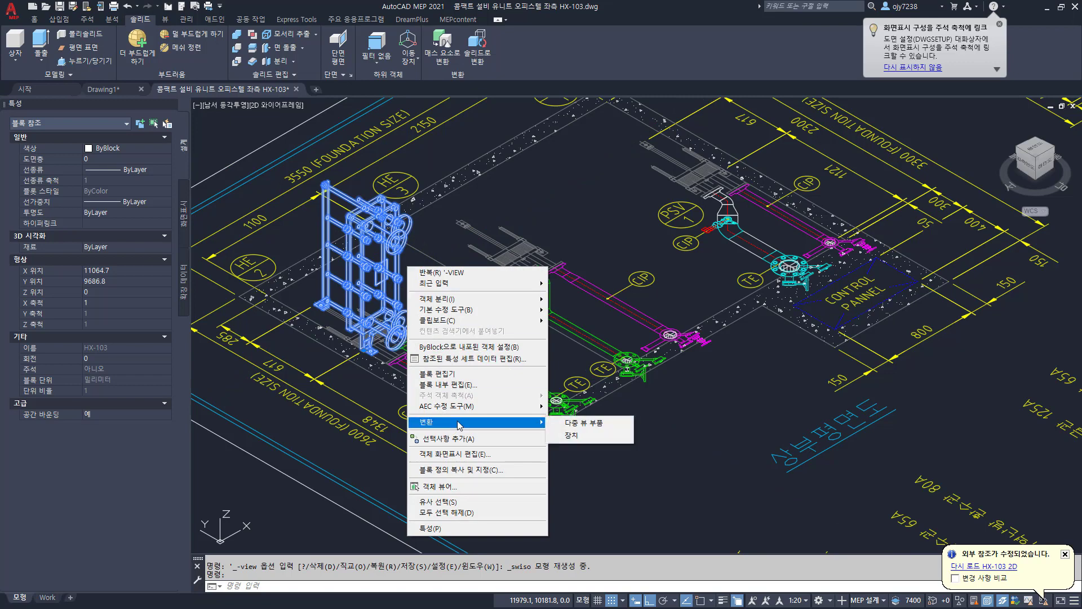
click(586, 426)
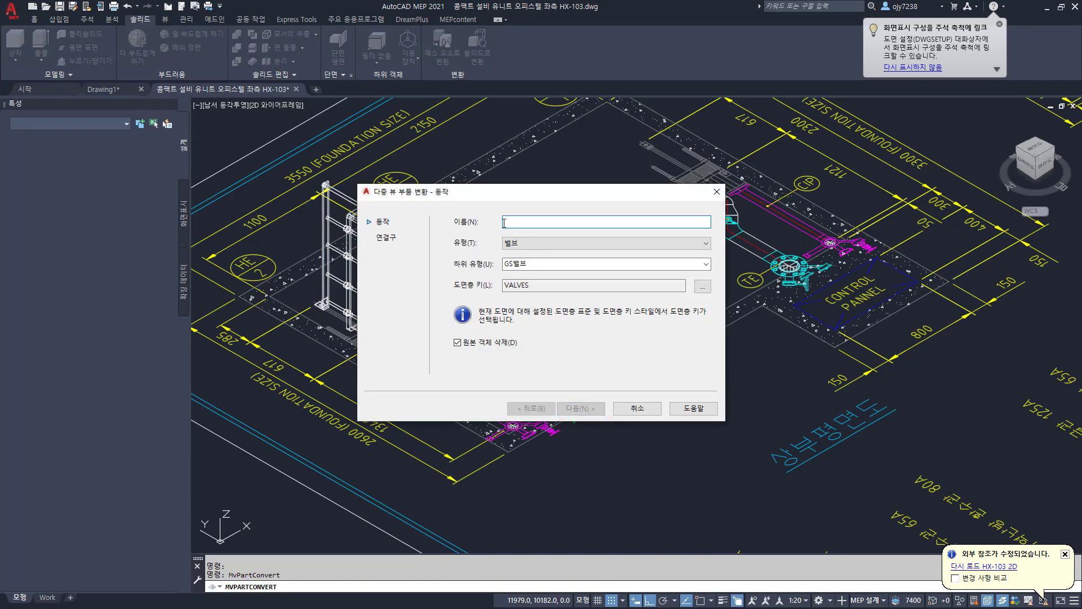
Step: Name the multi-view part HX-103 and set its type to 열교환기 with subtype 판형열교환기
drag(459, 196, 455, 195)
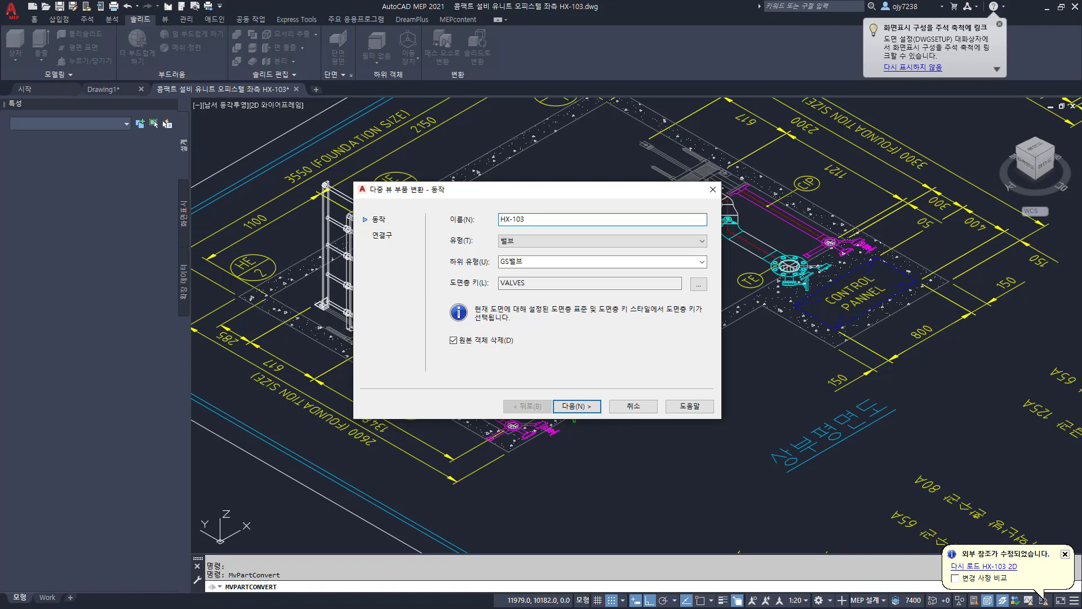
click(545, 240)
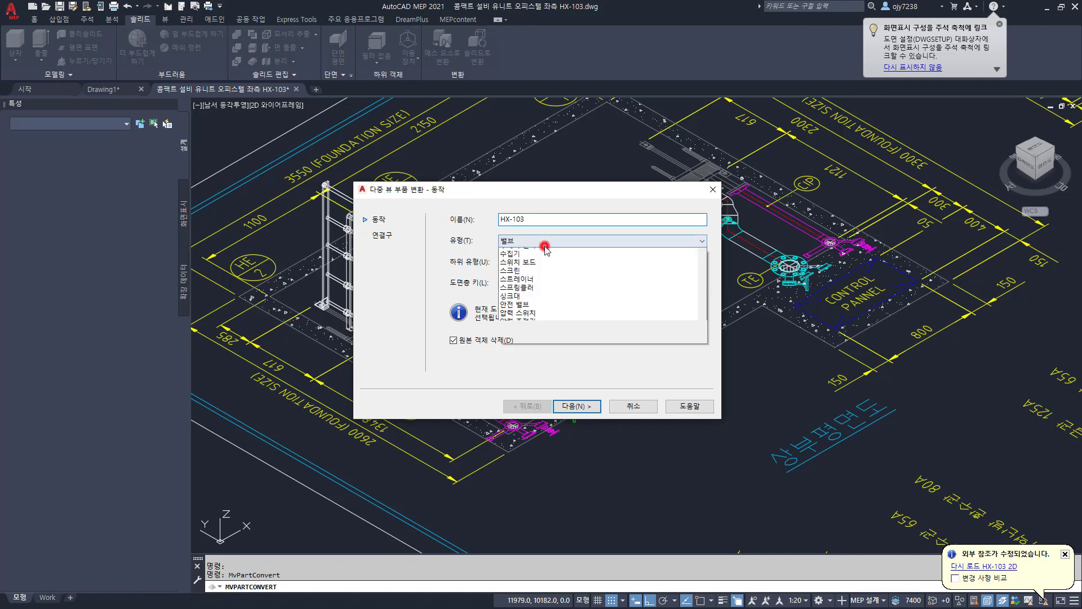
scroll(527, 406, down, 2)
scroll(527, 405, down, 3)
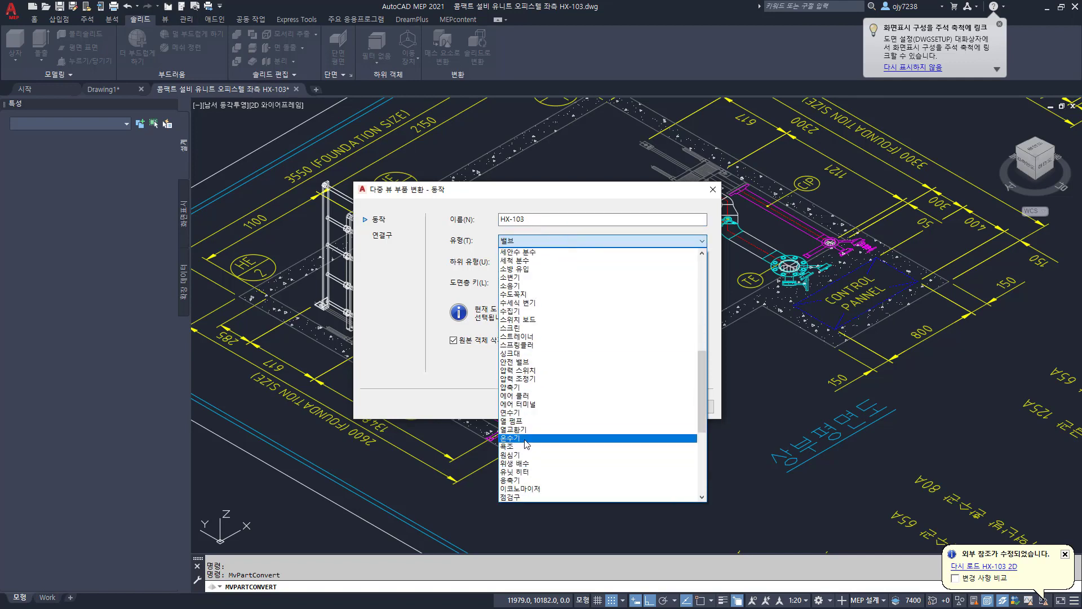
click(520, 429)
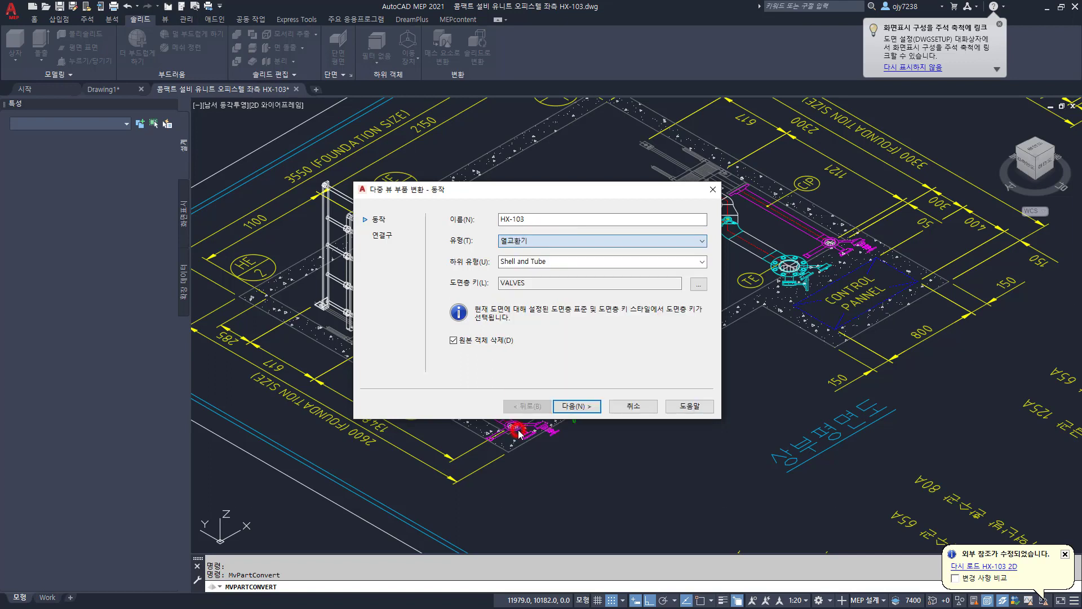
click(565, 263)
click(702, 262)
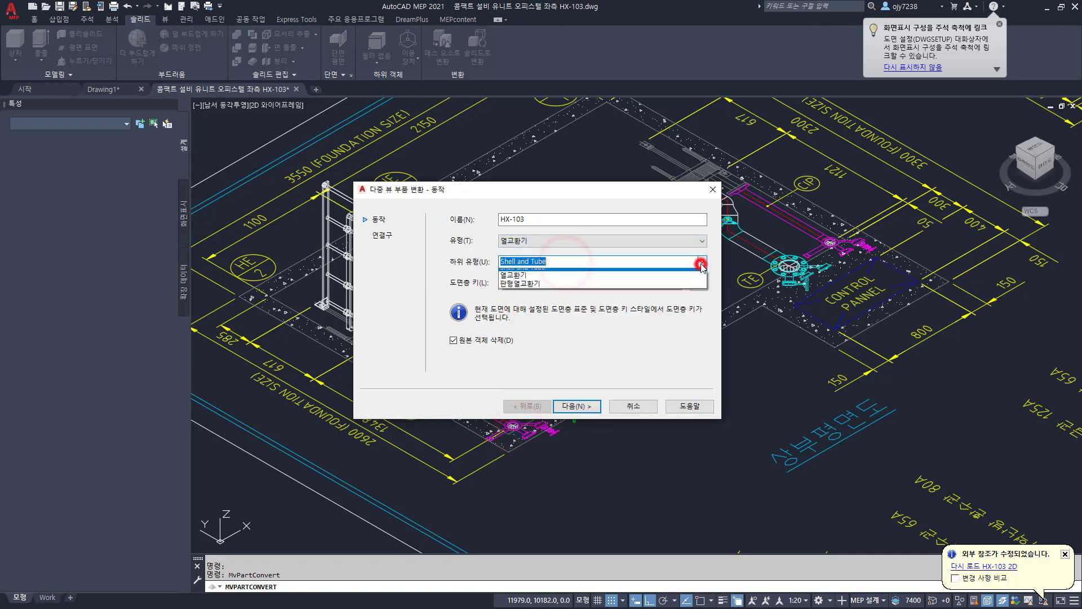
click(552, 291)
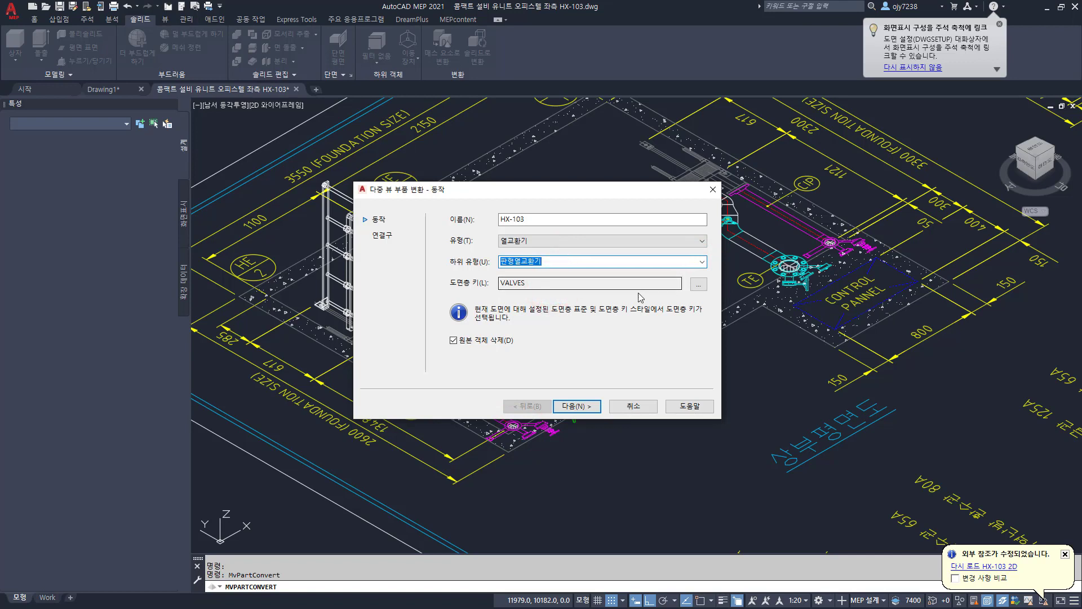
Step: Assign the EQUIP layer key to the HX-103 part and proceed to its connector definitions
click(699, 284)
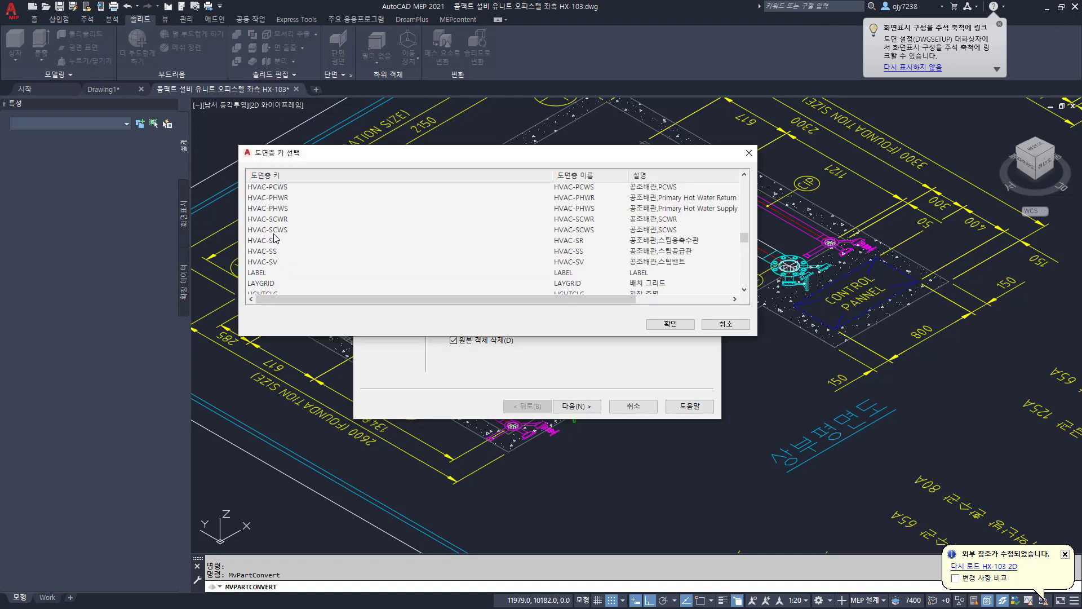
scroll(274, 243, up, 5)
scroll(274, 243, up, 3)
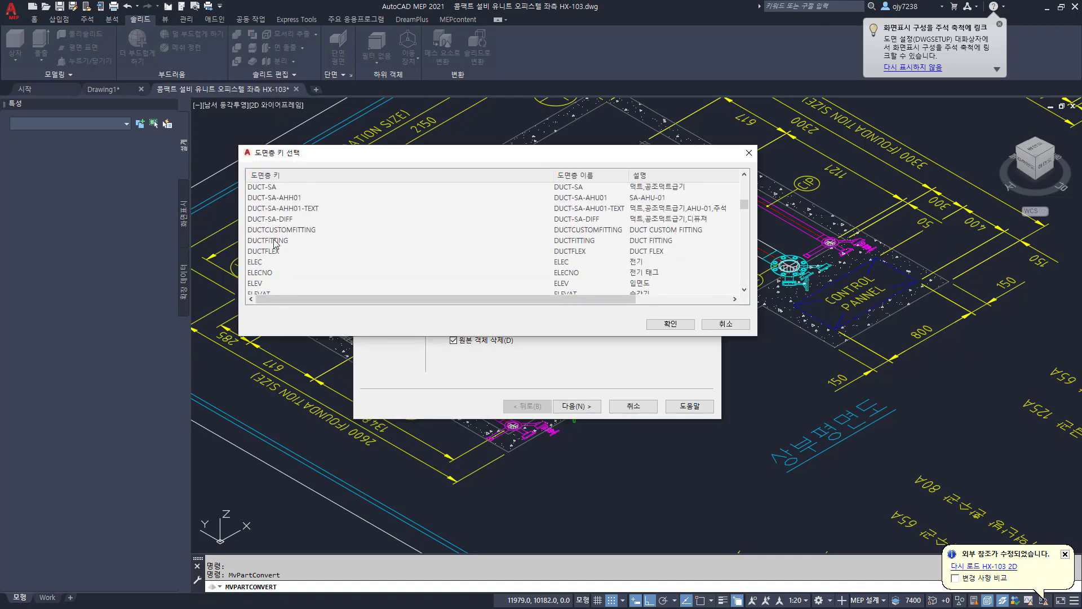
click(261, 253)
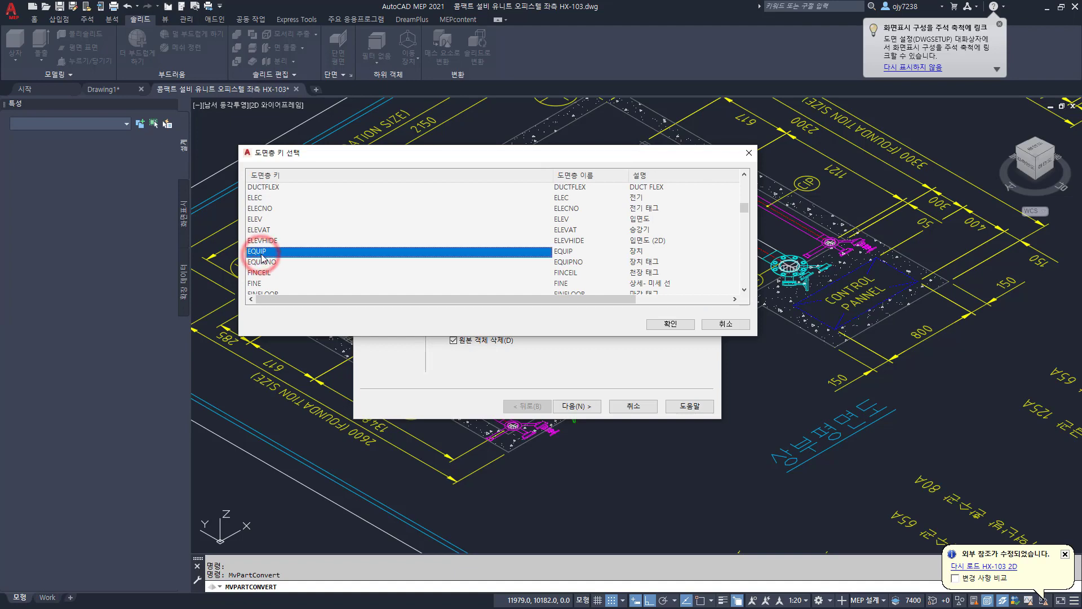
click(681, 325)
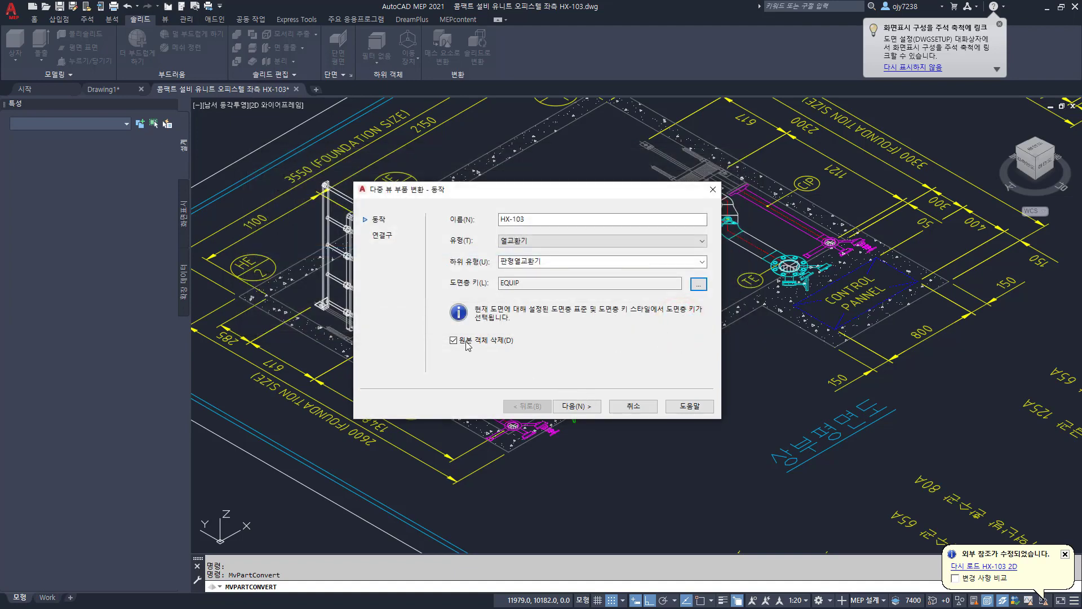
click(581, 407)
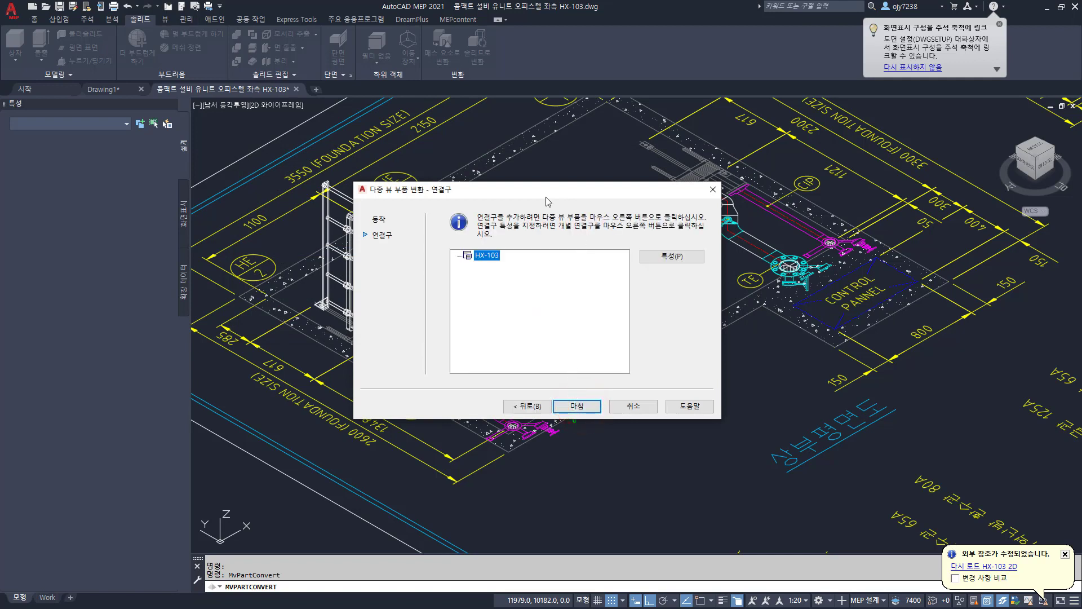
Step: Add four pipe connectors with default properties to the HX-103 part
right_click(486, 259)
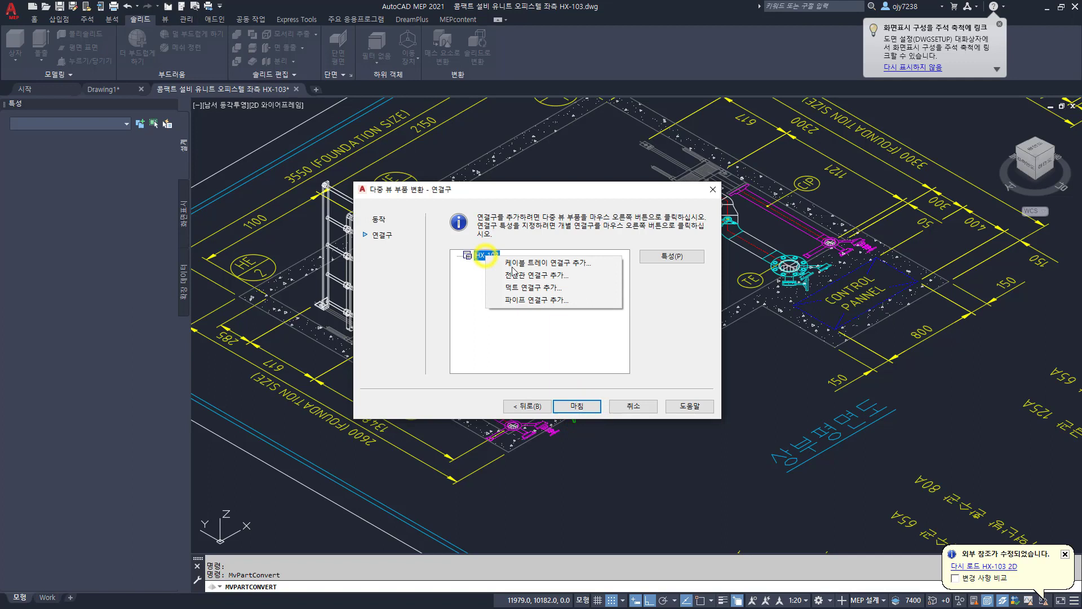
click(539, 301)
click(512, 365)
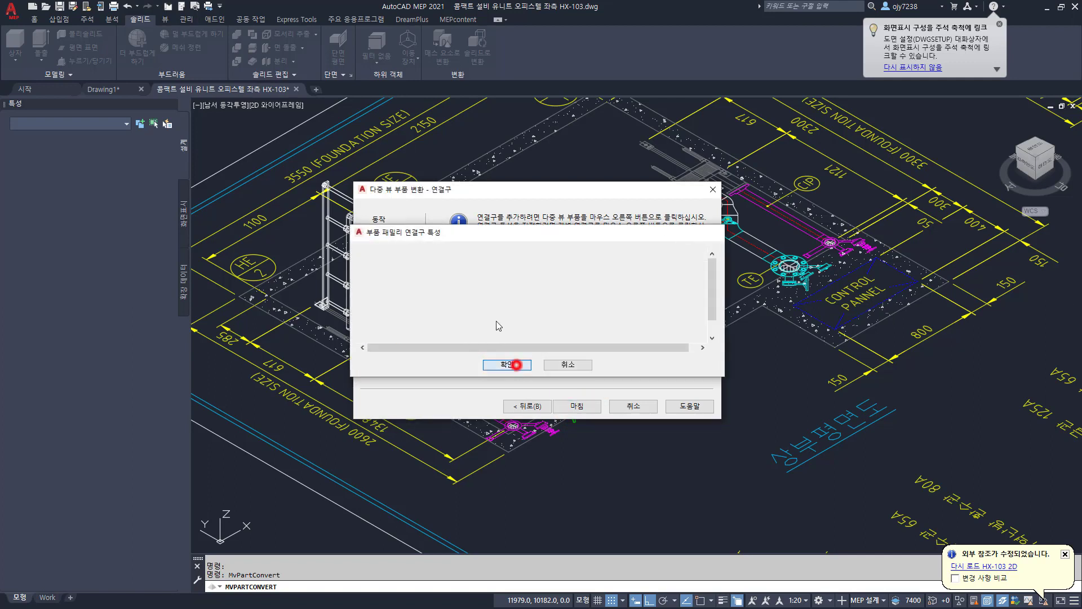
right_click(487, 258)
click(539, 299)
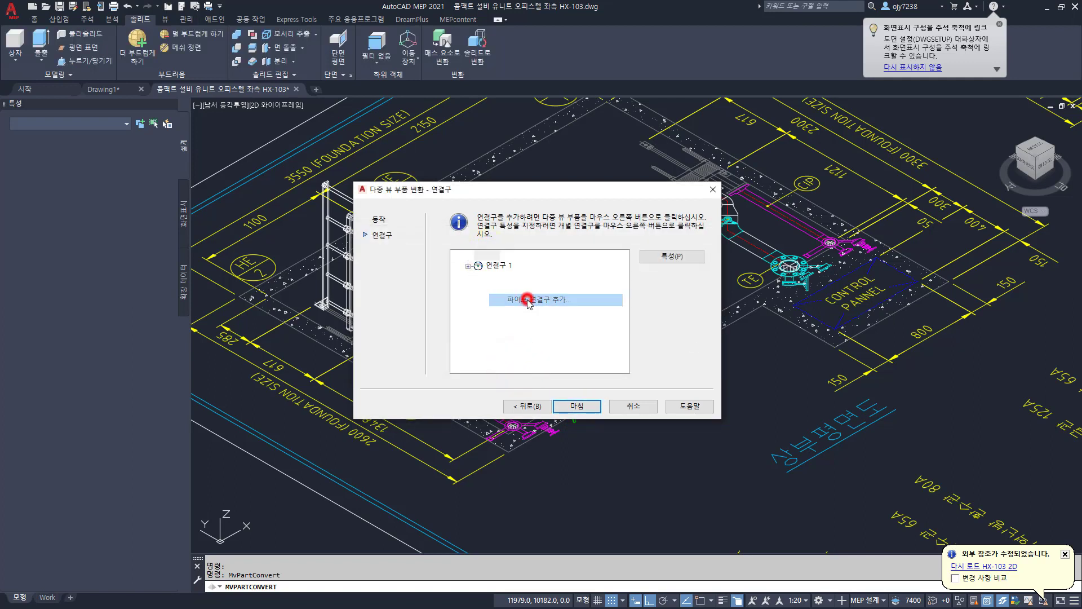
click(523, 364)
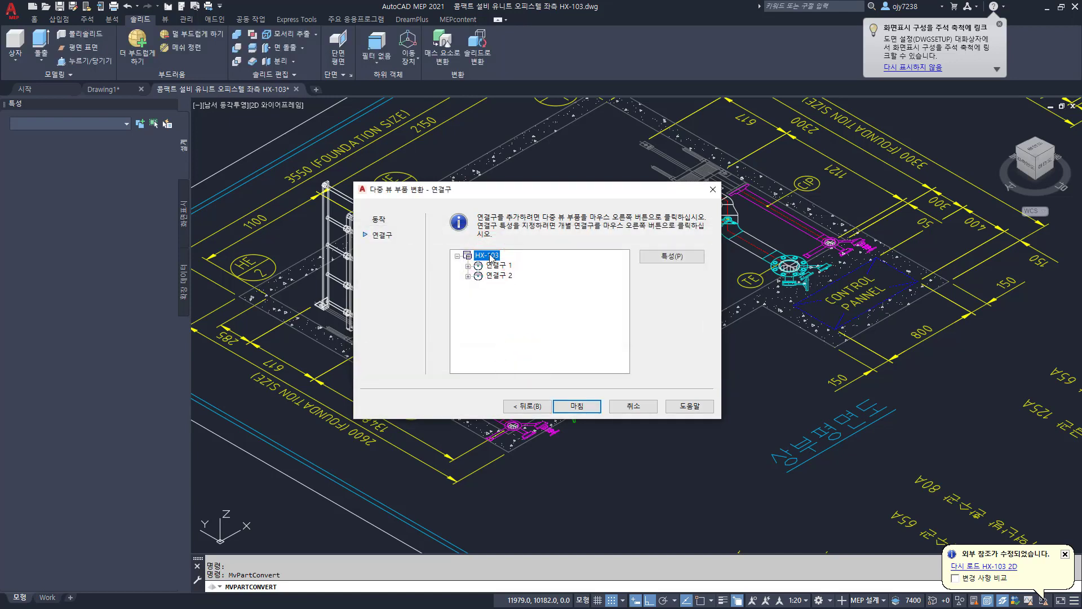
right_click(490, 257)
click(546, 299)
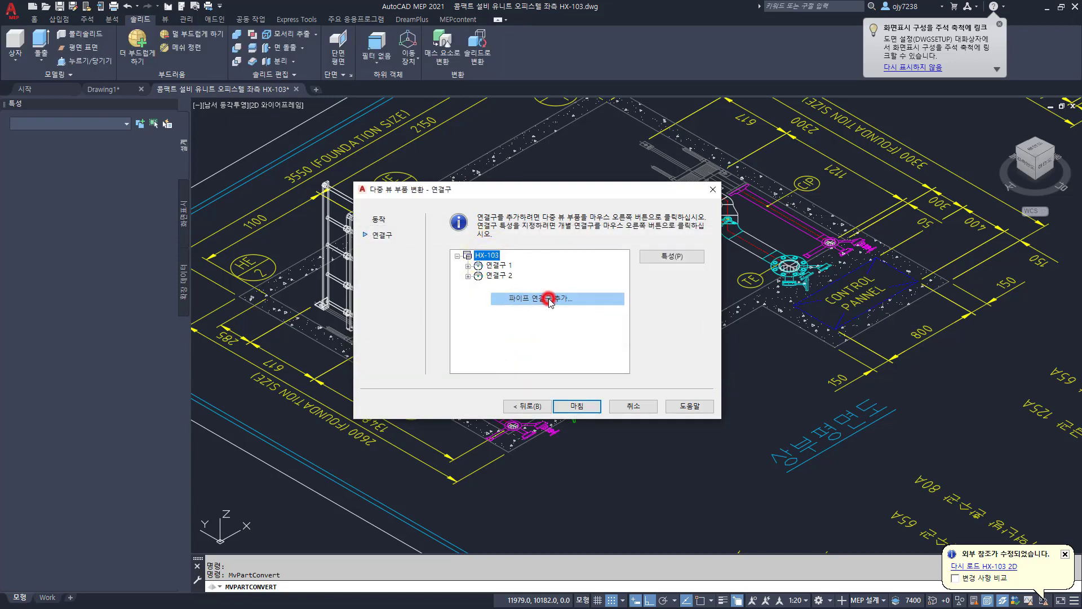
click(507, 364)
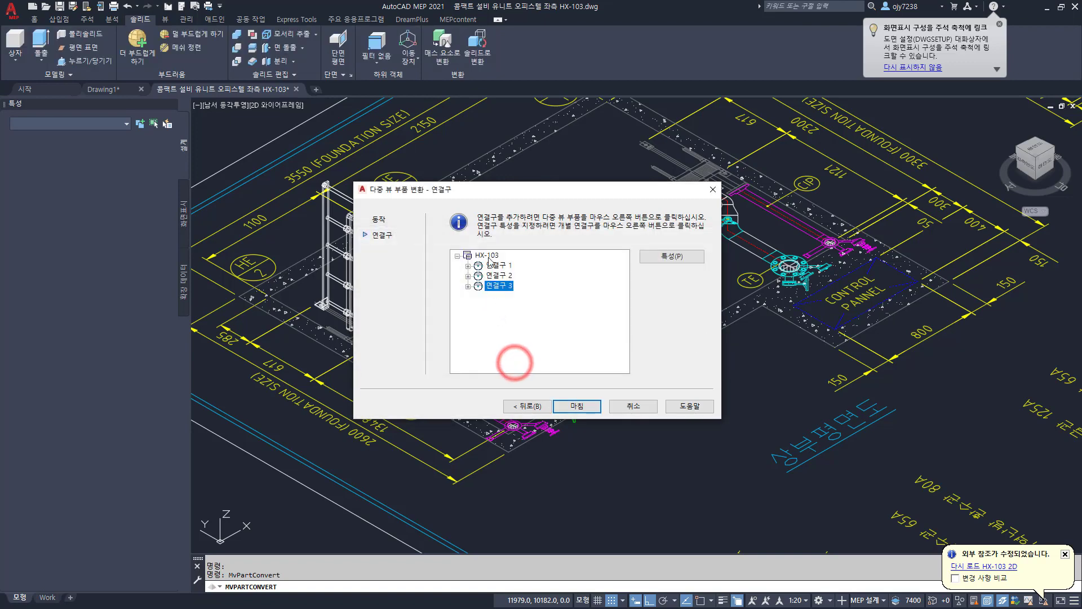
click(521, 299)
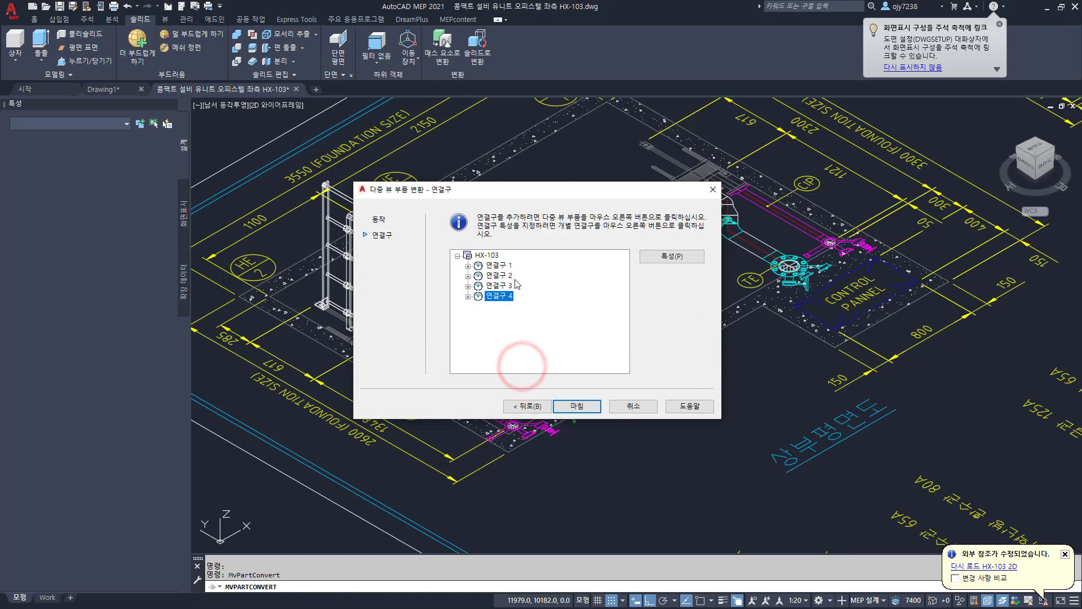
Step: Open the placement editor for 연결구 1 of the HX-103 part and set its connection type to 플랜지
click(493, 266)
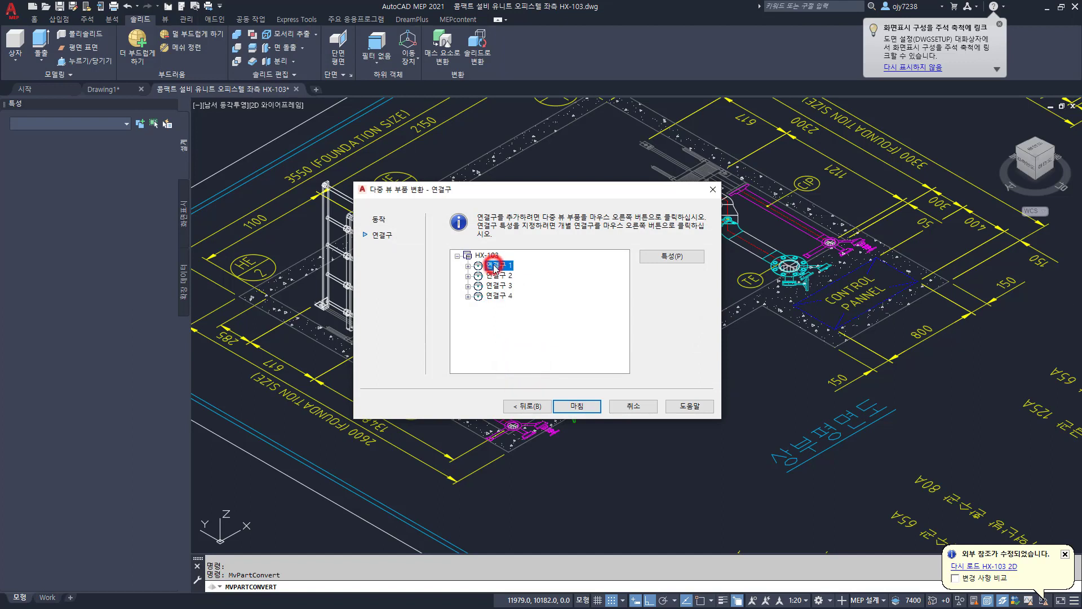
right_click(497, 265)
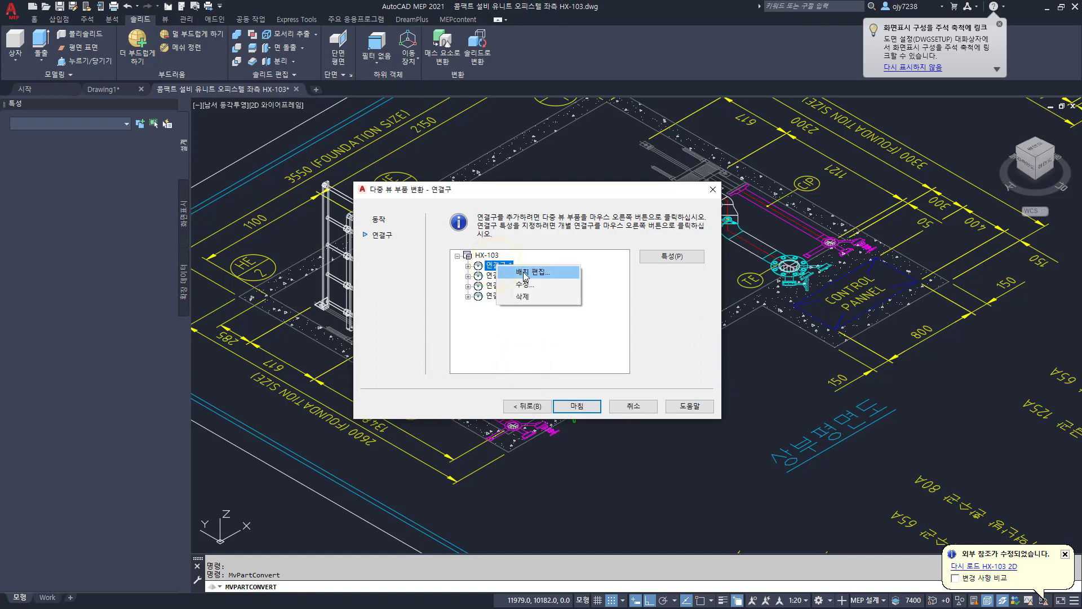
click(526, 272)
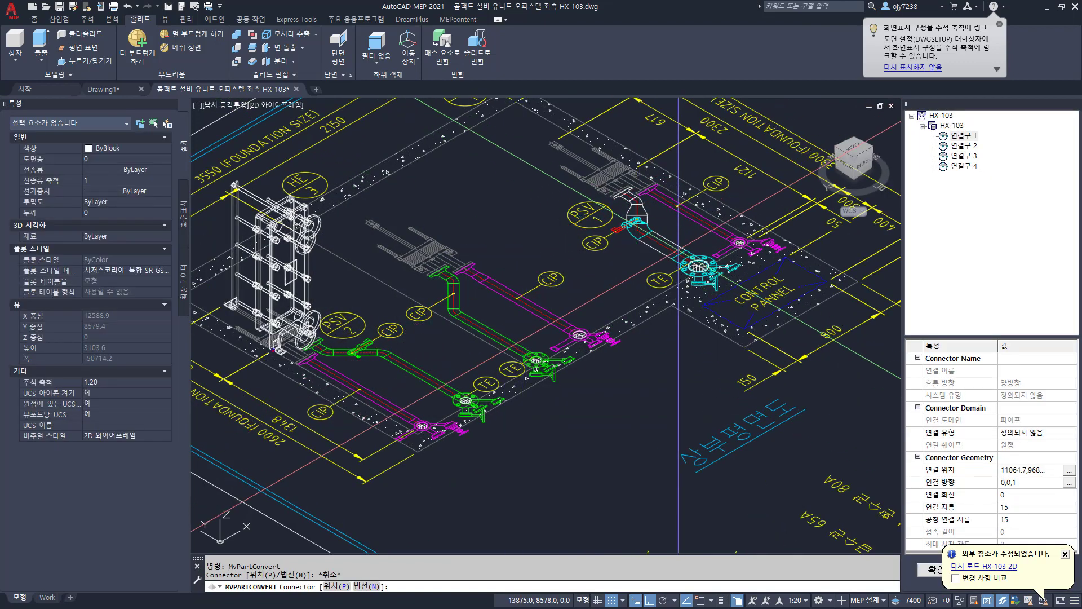
click(963, 135)
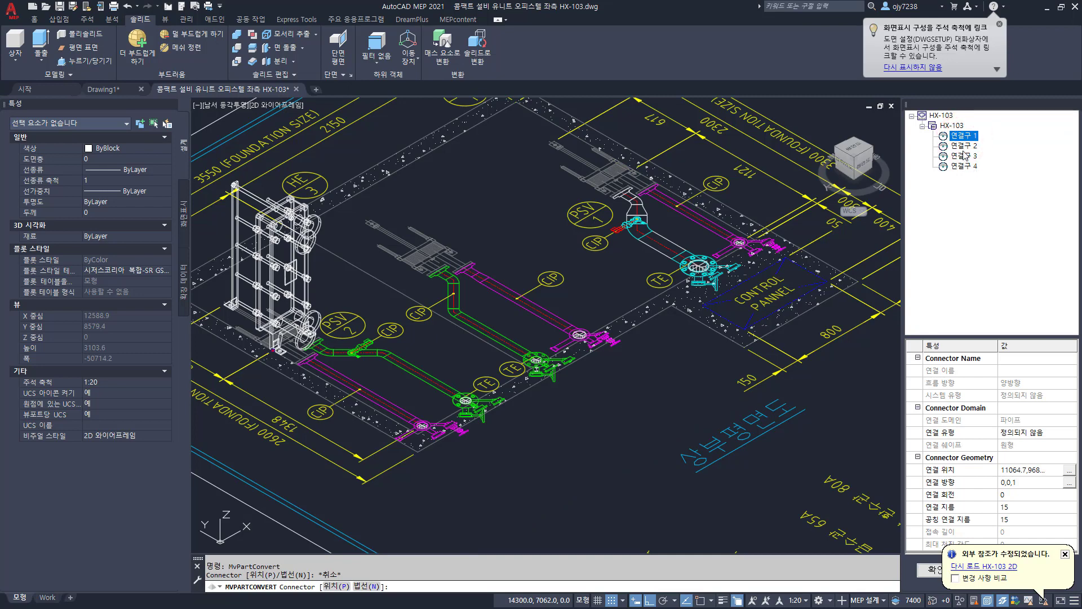
click(1031, 432)
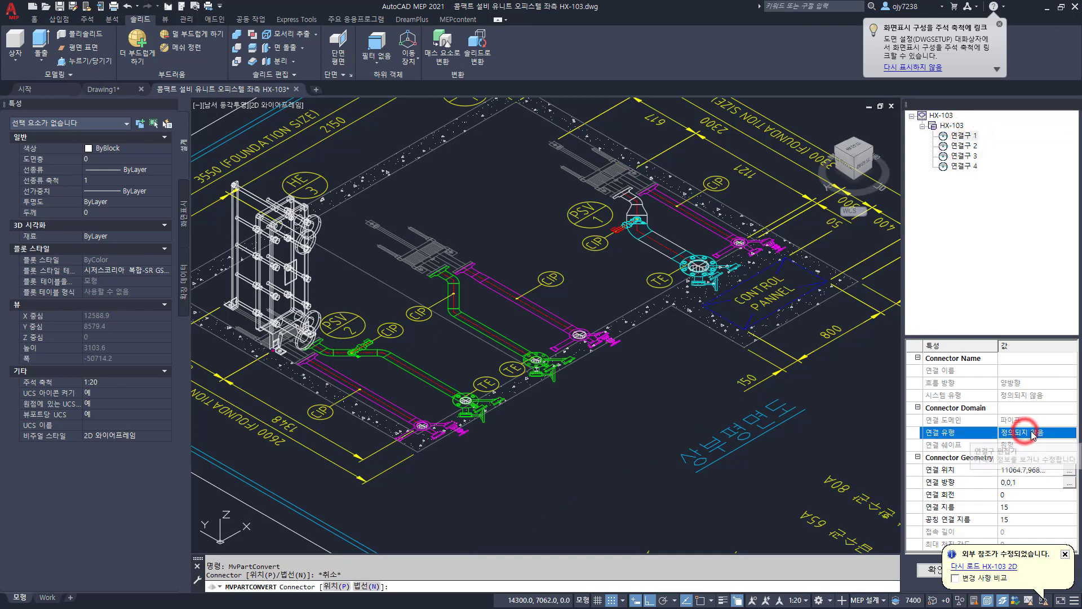
click(1031, 432)
click(1012, 388)
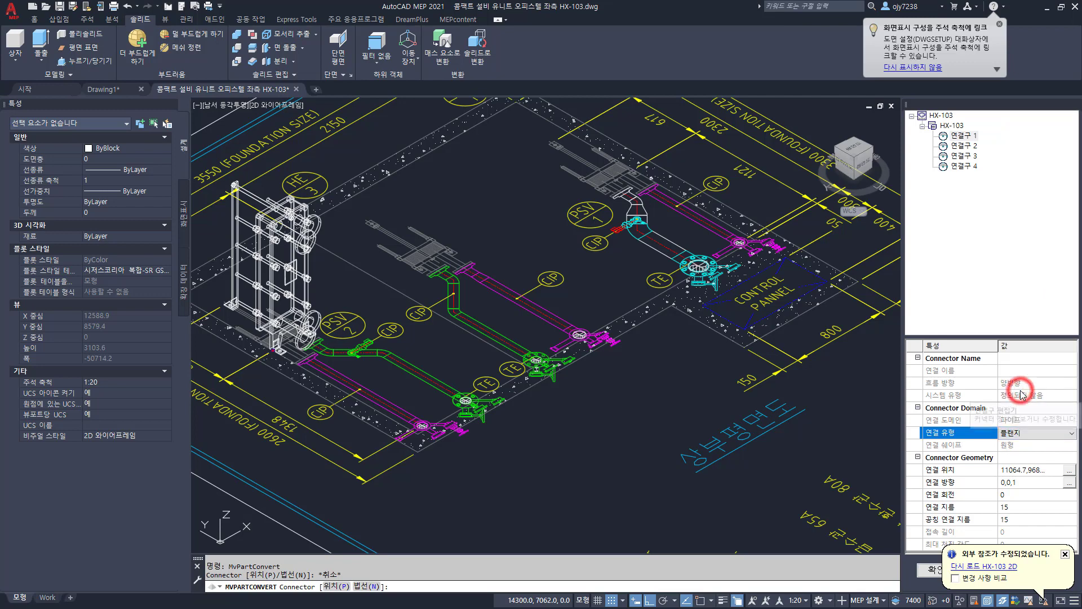
Step: Position 연결구 1 at the centre of the heat exchanger's upper west flange and set its direction to 0,-1,0
click(1069, 472)
scroll(338, 254, up, 6)
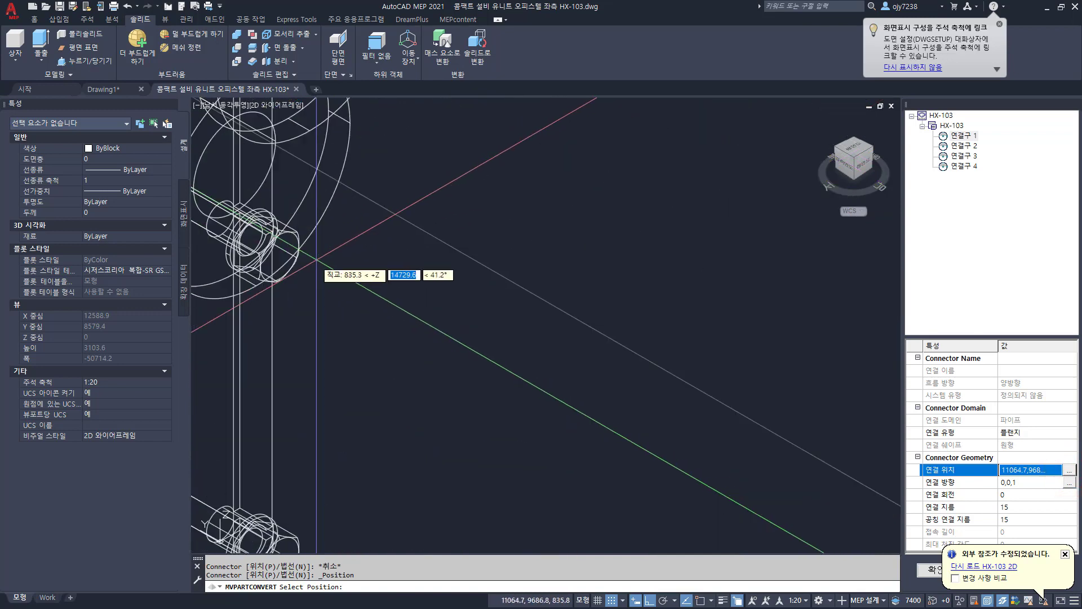
shift+right_click(333, 237)
key(c)
click(331, 205)
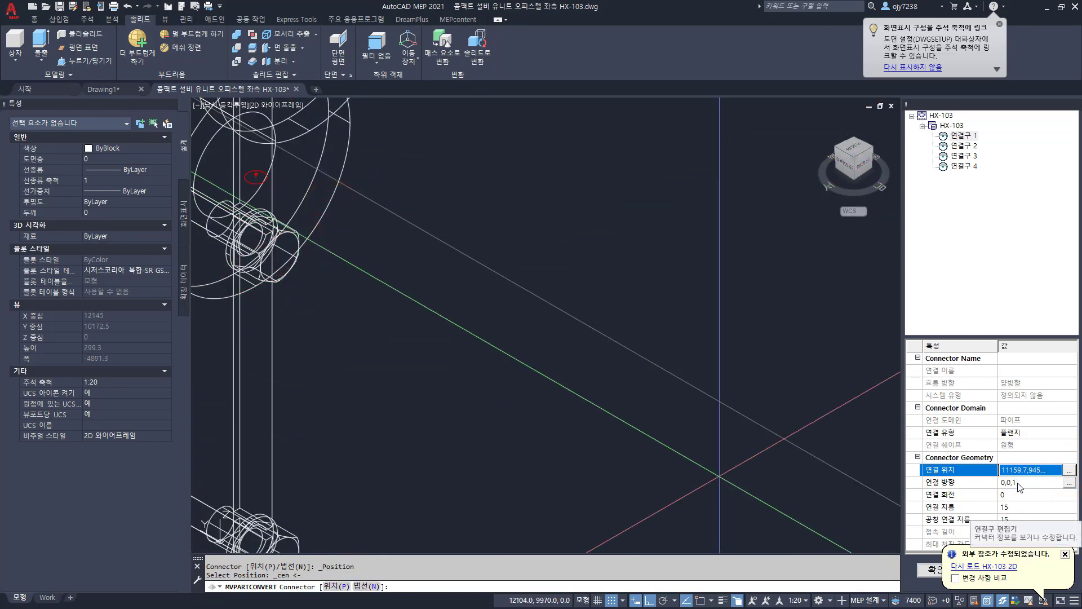
click(1020, 484)
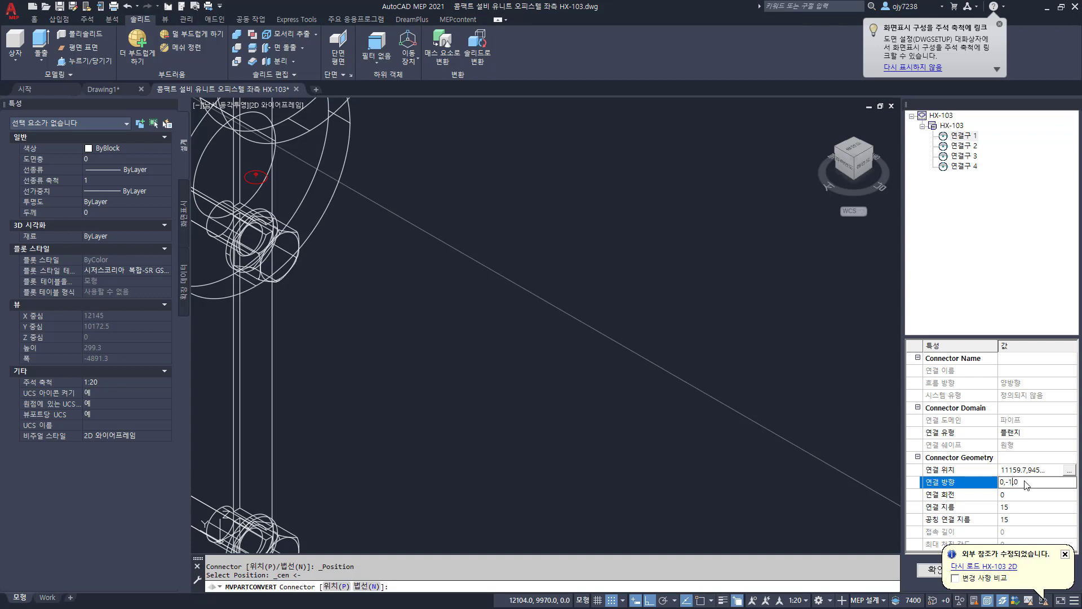
key(Return)
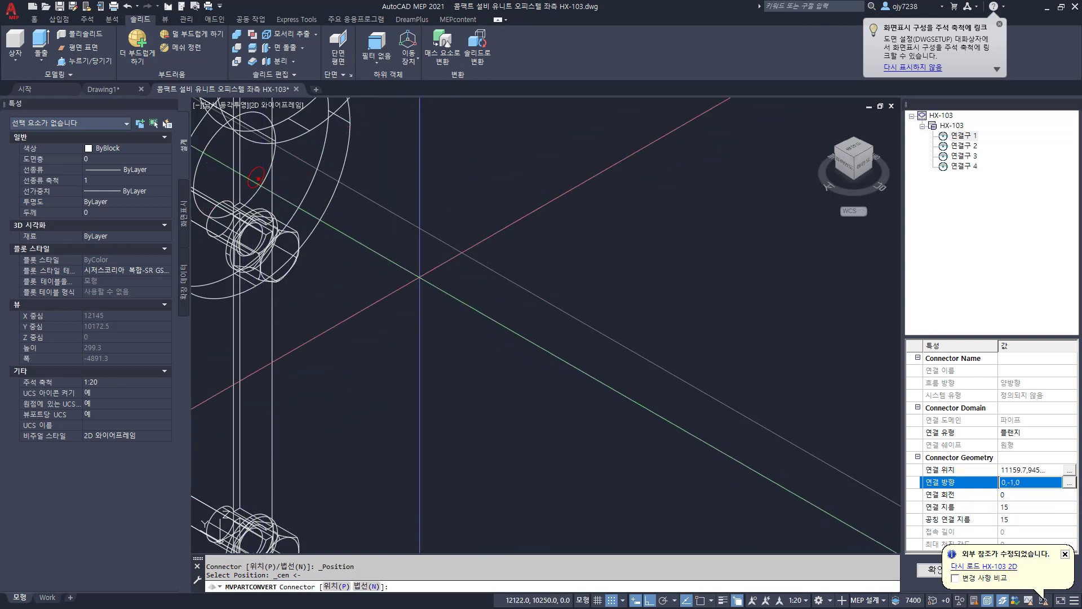
Step: Set both the connection diameter and the nominal connection diameter of 연결구 1 to 65
click(1023, 506)
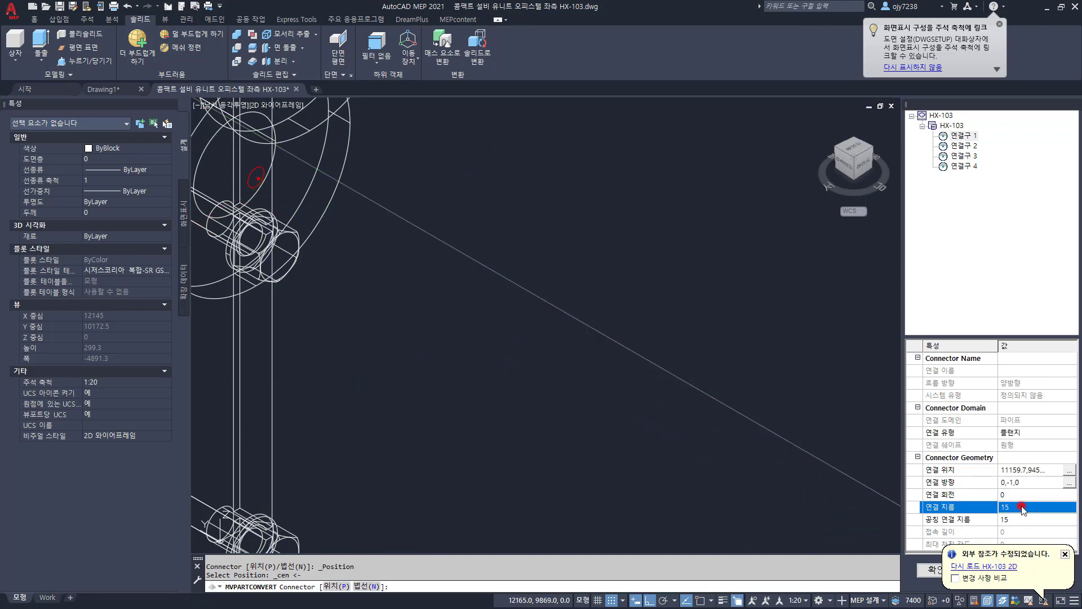
text(65)
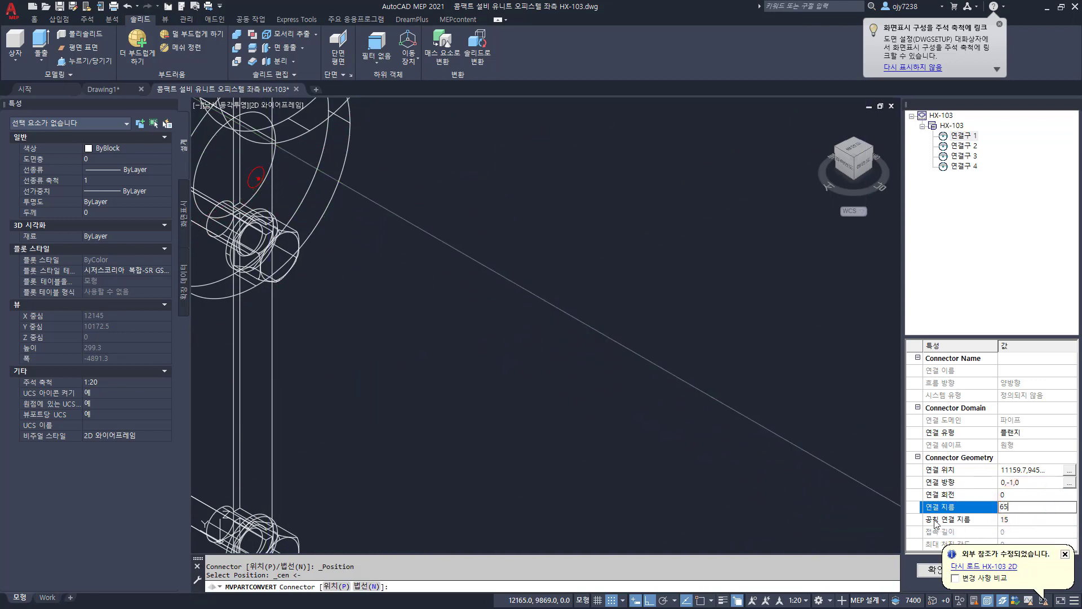
key(Return)
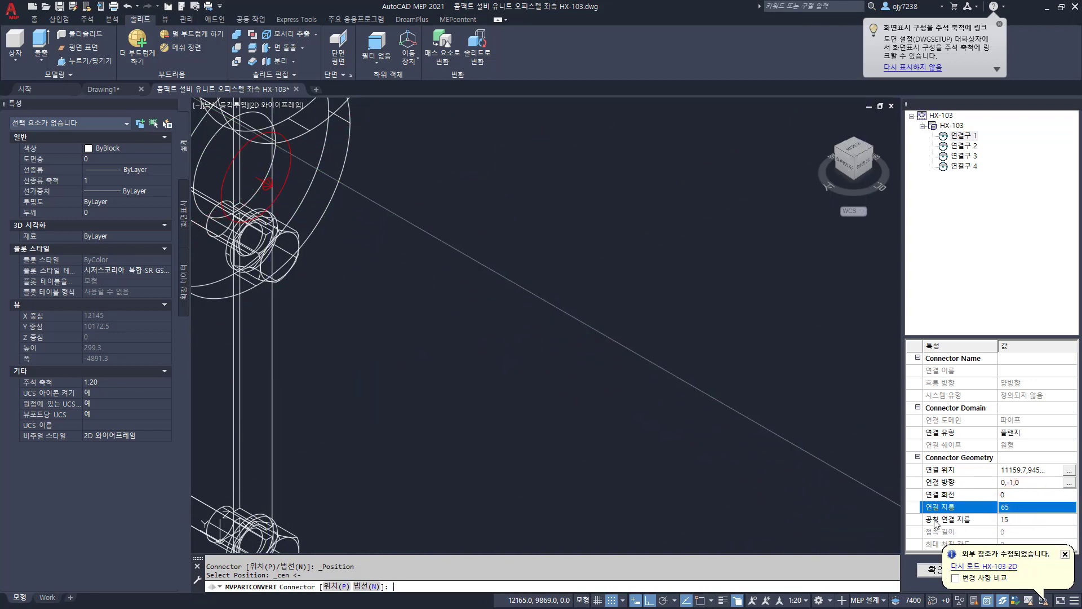
click(1022, 519)
text(65)
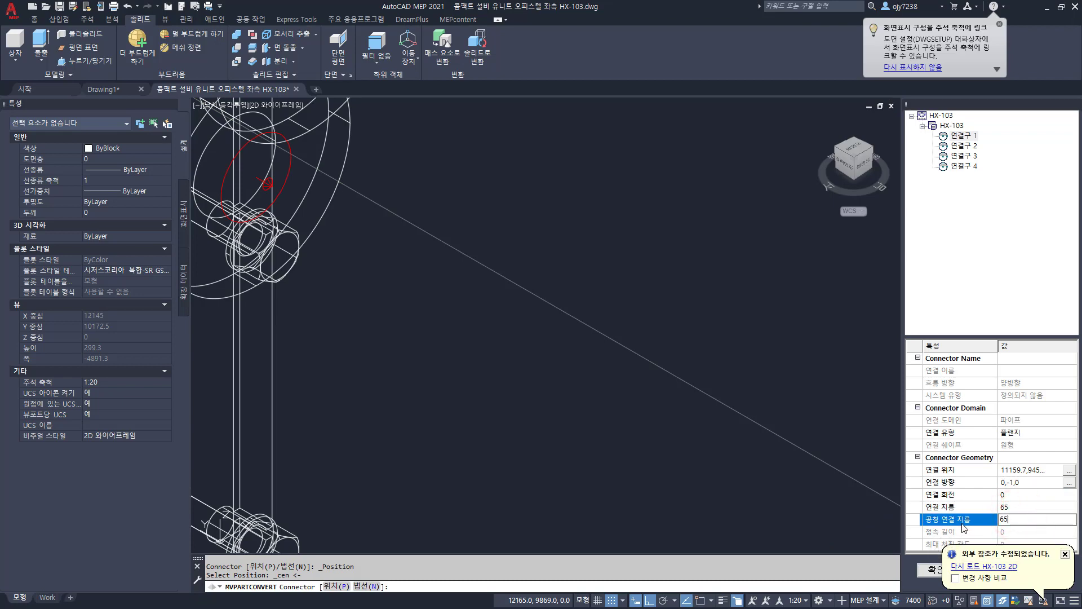
key(Return)
Step: Set the connection type of 연결구 2 to 플랜지
scroll(328, 248, down, 4)
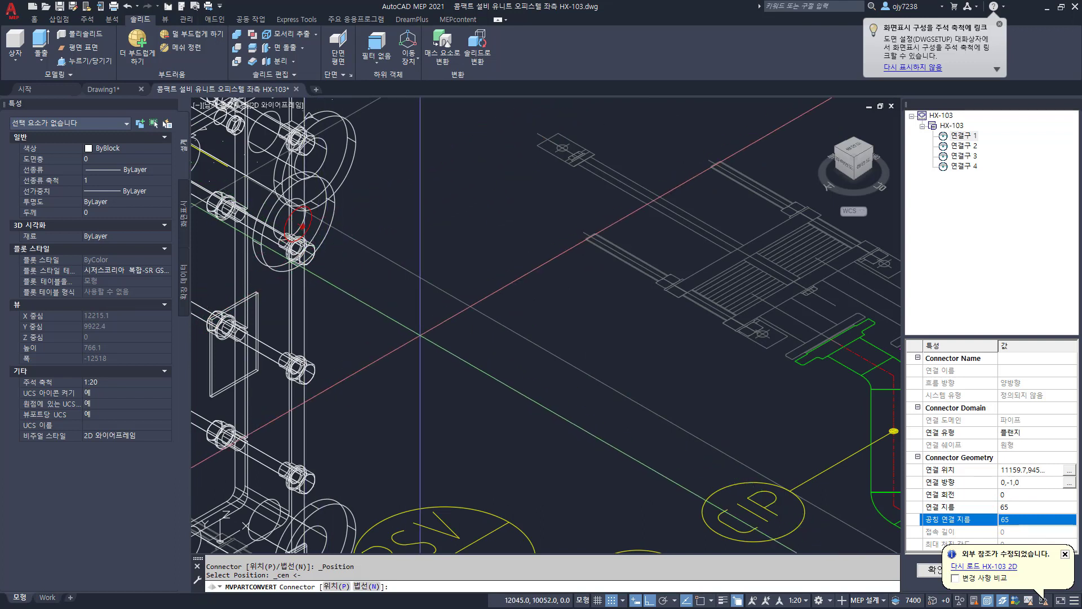
click(964, 145)
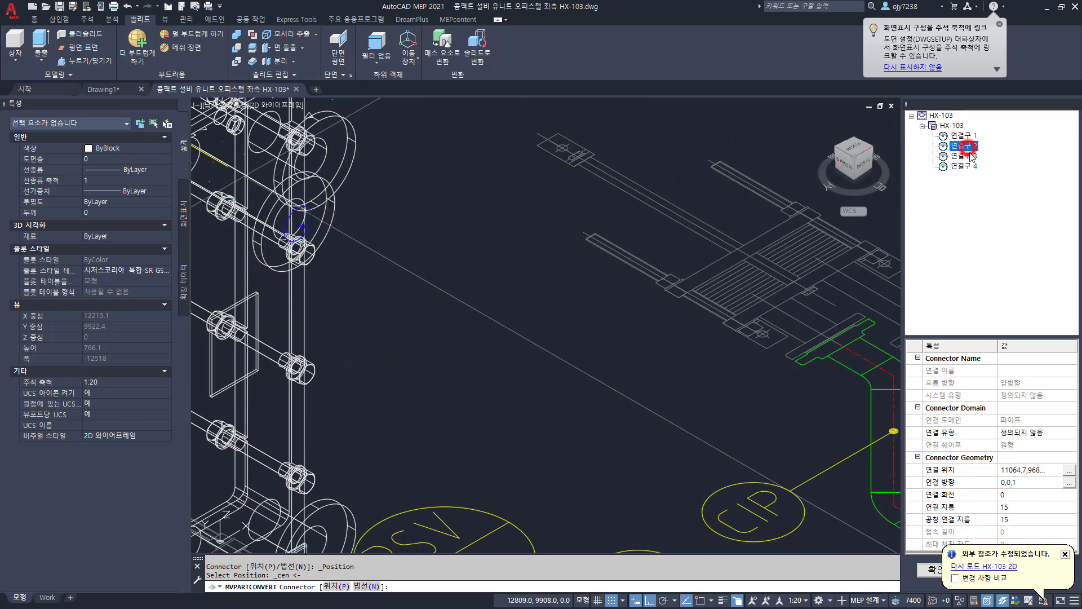
click(1034, 432)
click(1034, 432)
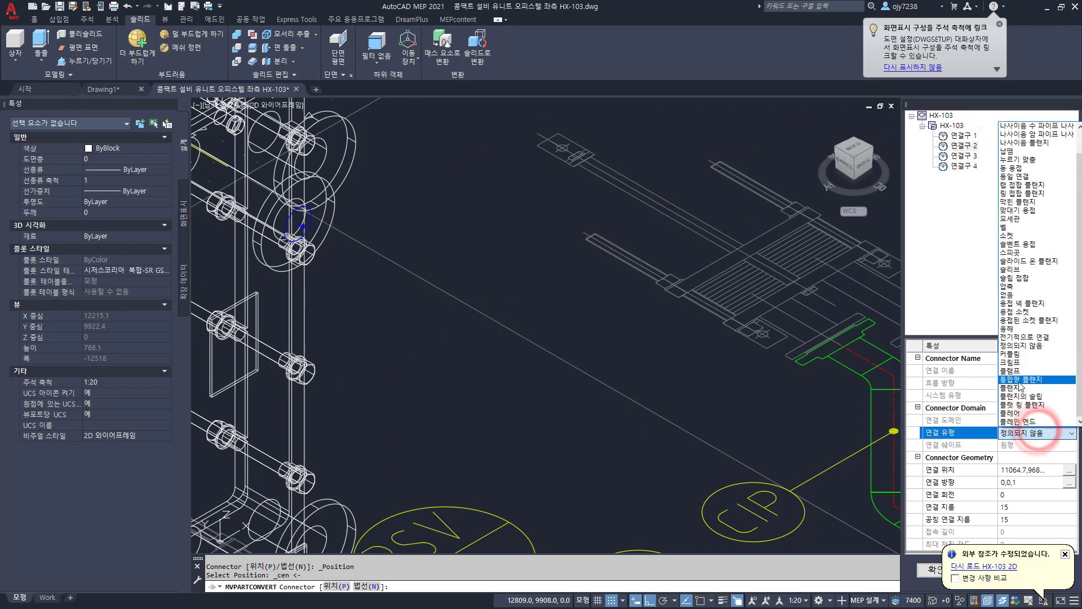
click(1015, 387)
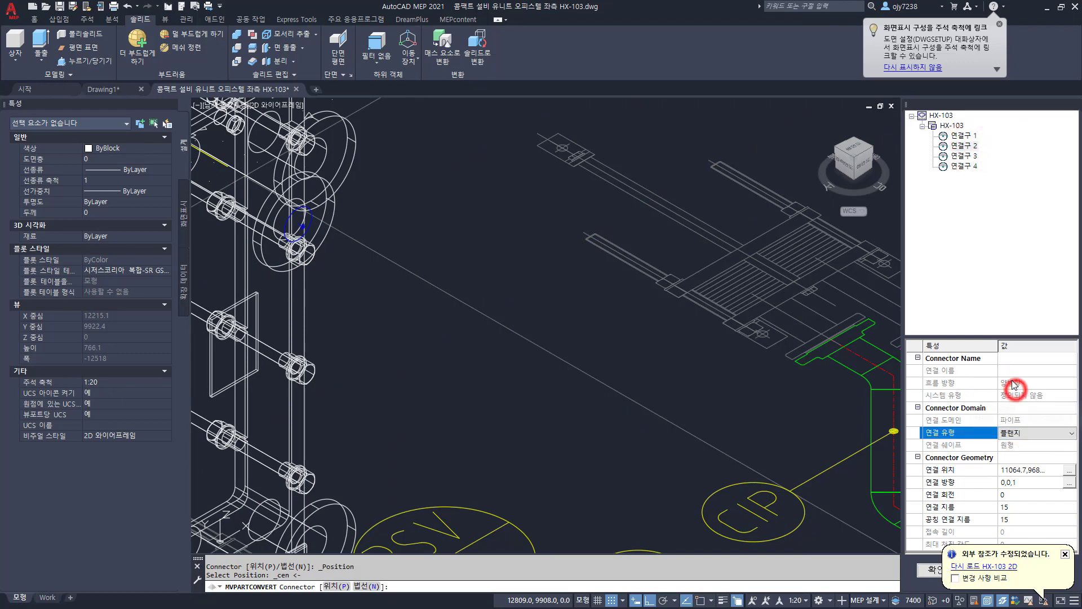
Step: Position 연결구 2 at the centre of the lower west flange, directly below 연결구 1, and set its direction to 0,-1,0
click(1069, 471)
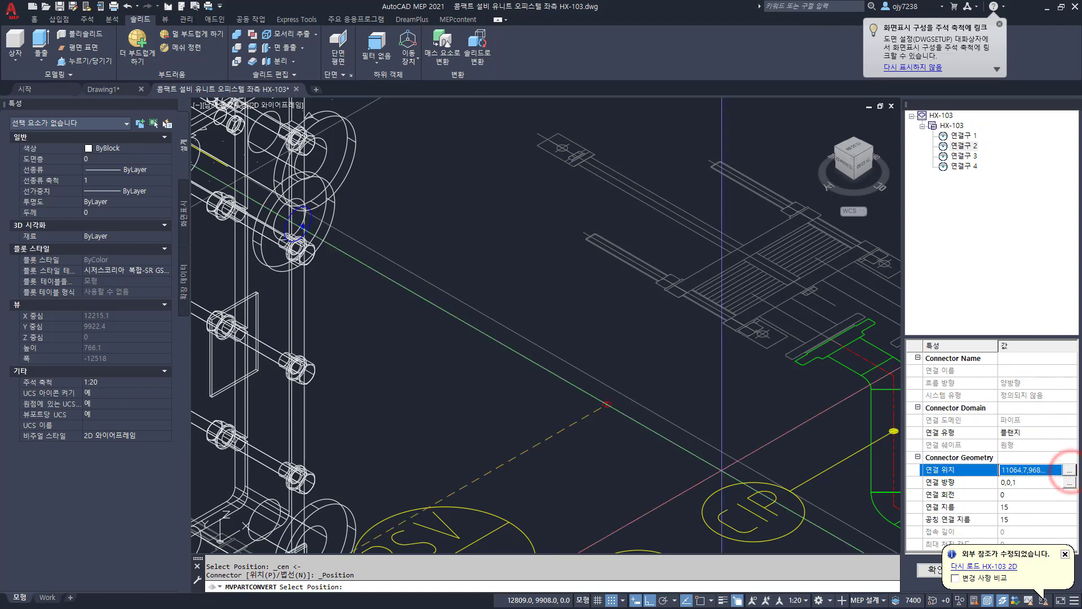
middle_drag(494, 445, 548, 331)
scroll(482, 422, up, 4)
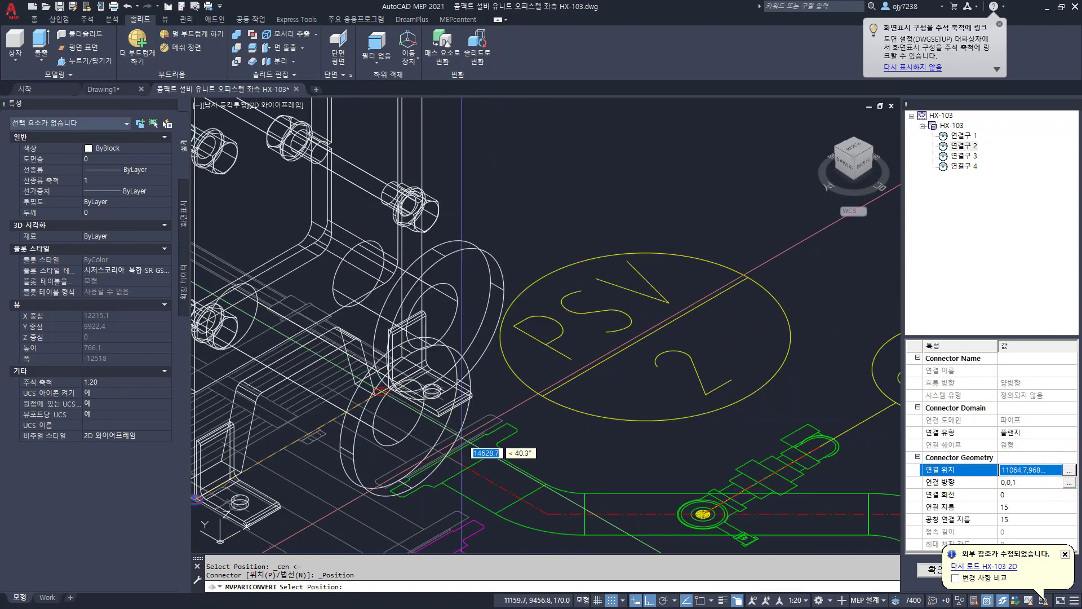
shift+right_click(467, 426)
key(c)
click(466, 421)
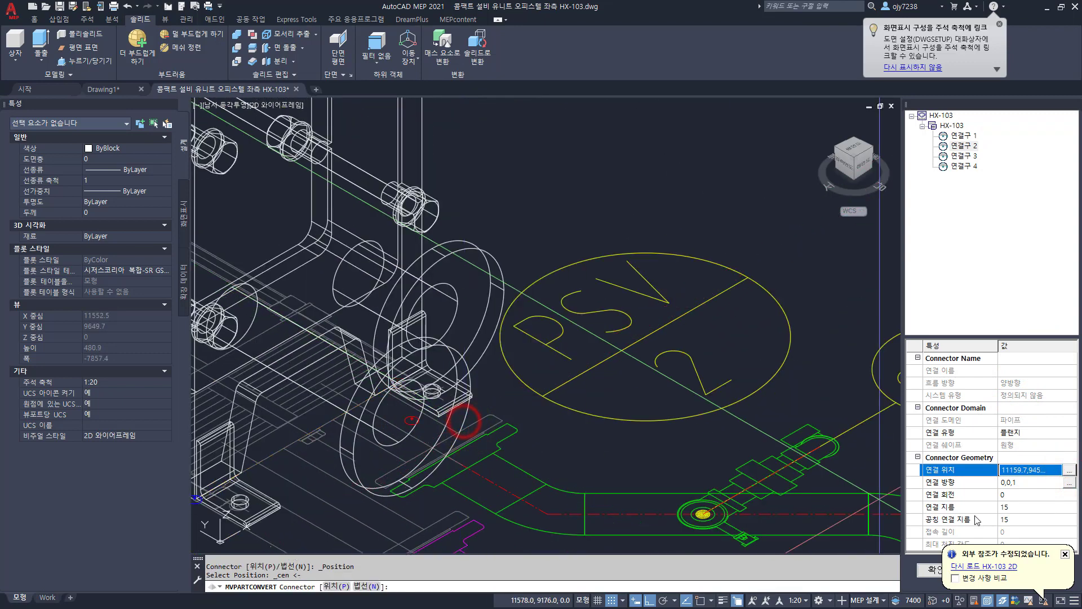
click(1019, 483)
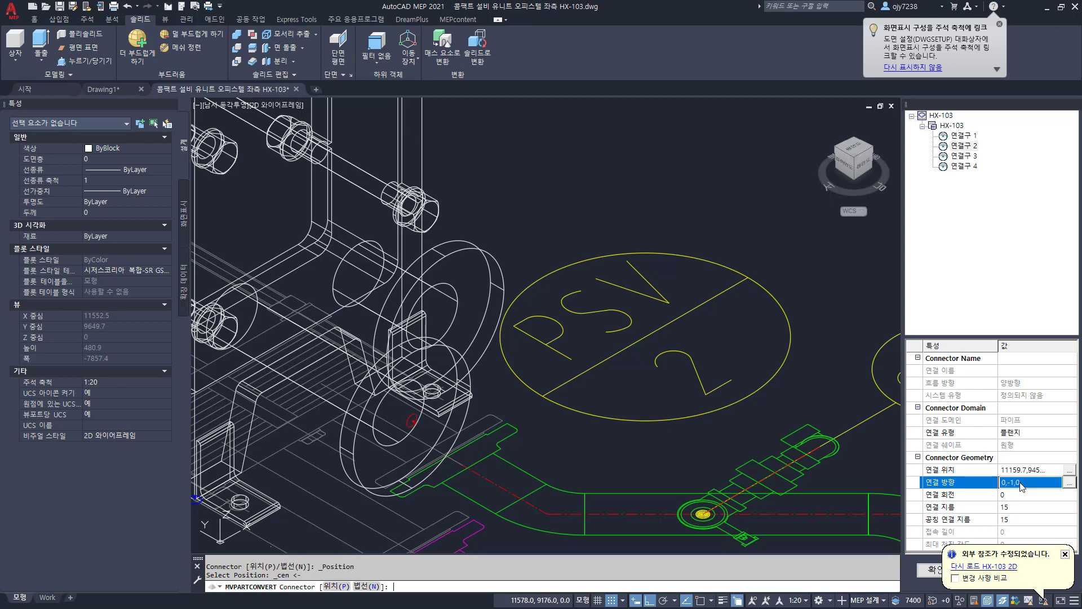
Step: Set both the connection diameter and the nominal connection diameter of 연결구 2 to 65
click(1019, 514)
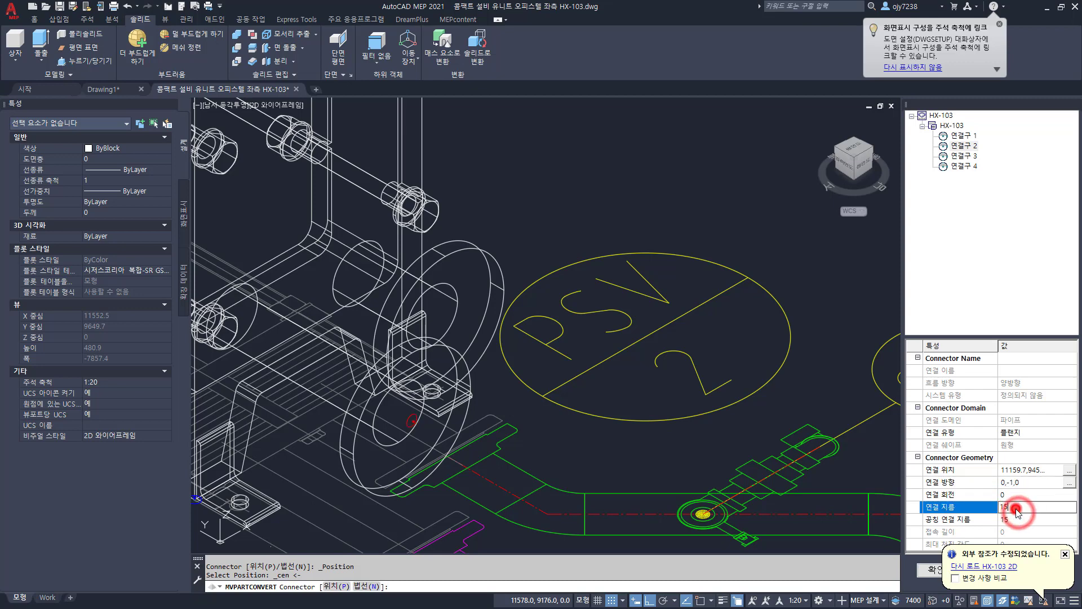
click(1019, 514)
text(65)
key(Return)
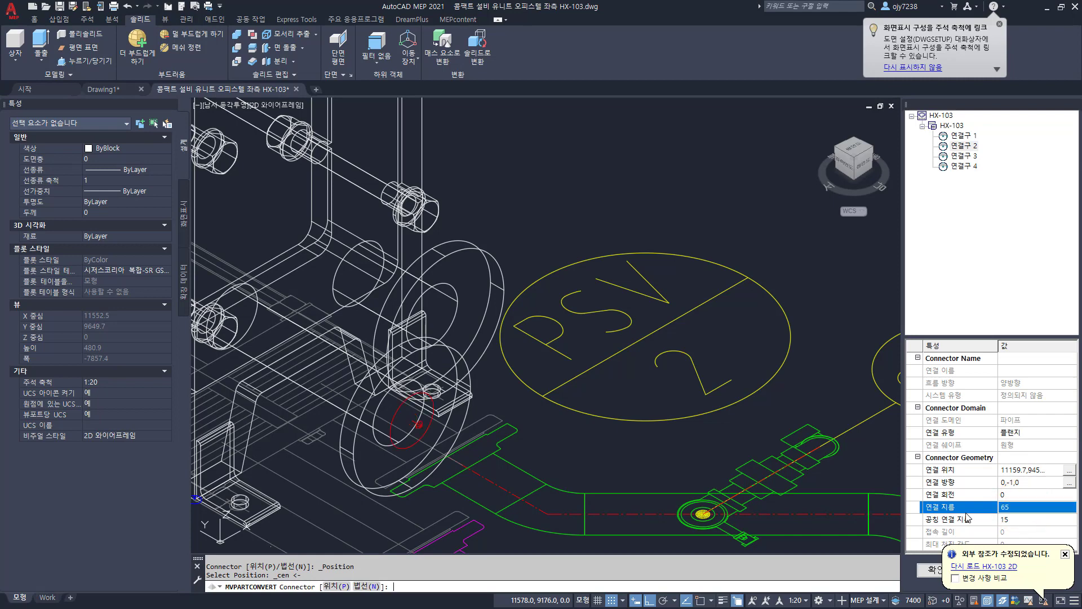
click(1017, 518)
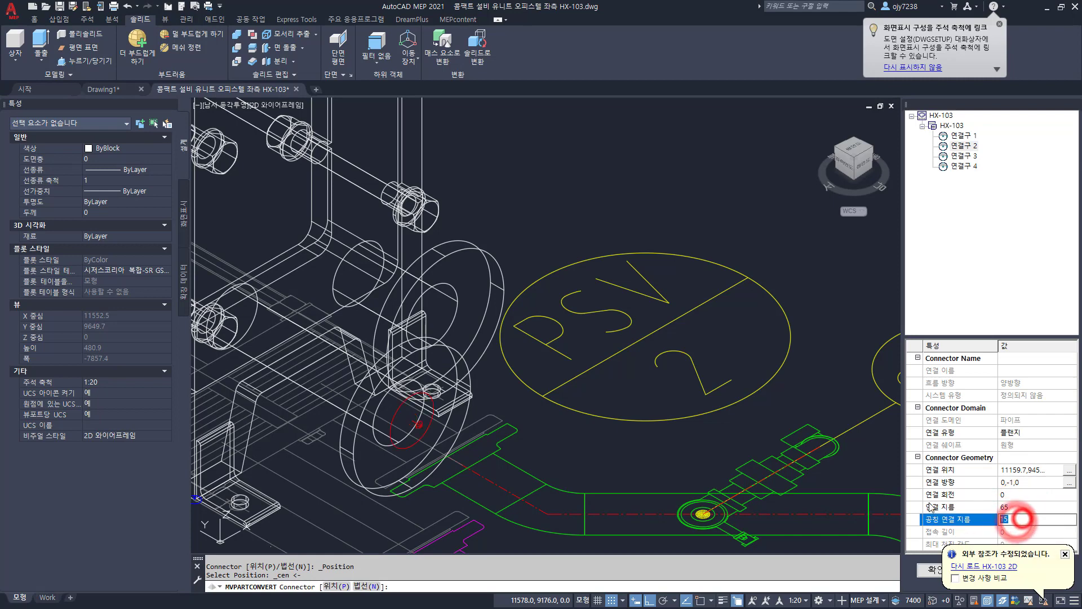
text(65)
key(Return)
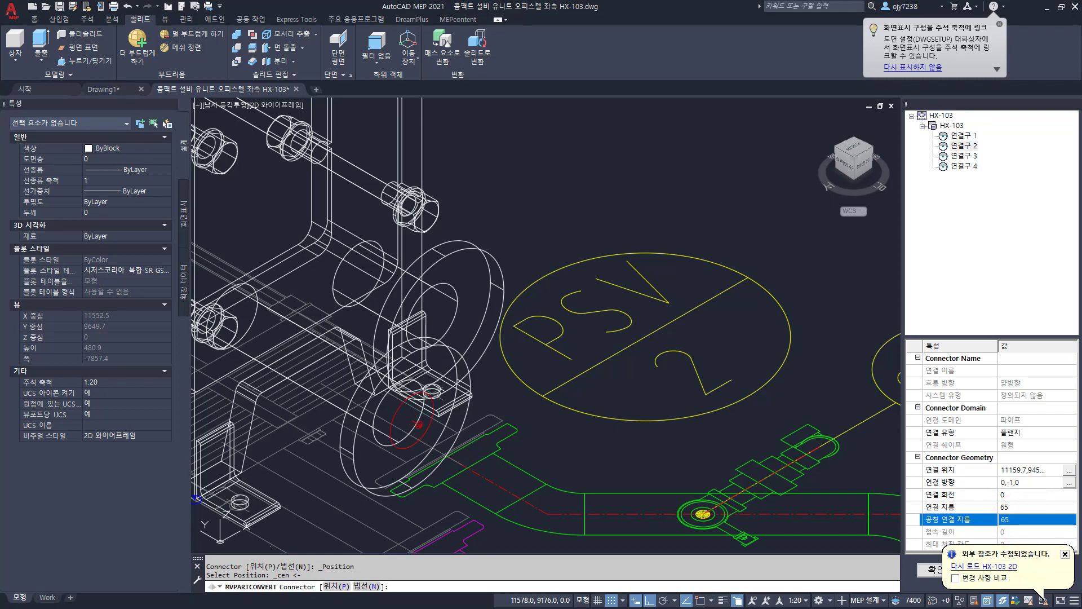
Step: Set the connection type of 연결구 3 to 플랜지
scroll(472, 371, down, 4)
middle_drag(483, 266, 461, 386)
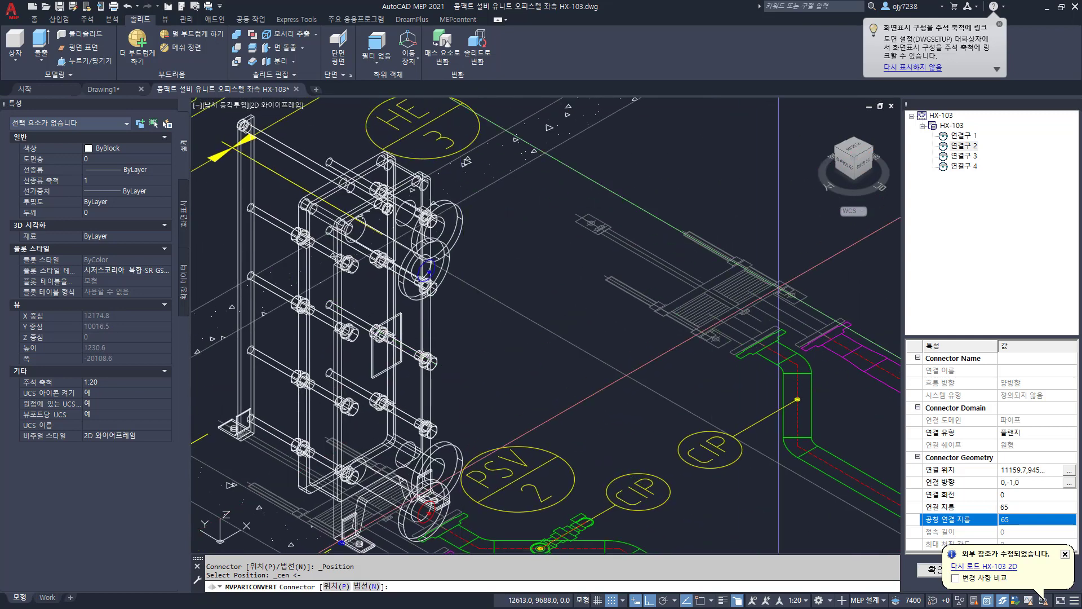
click(959, 156)
click(1041, 432)
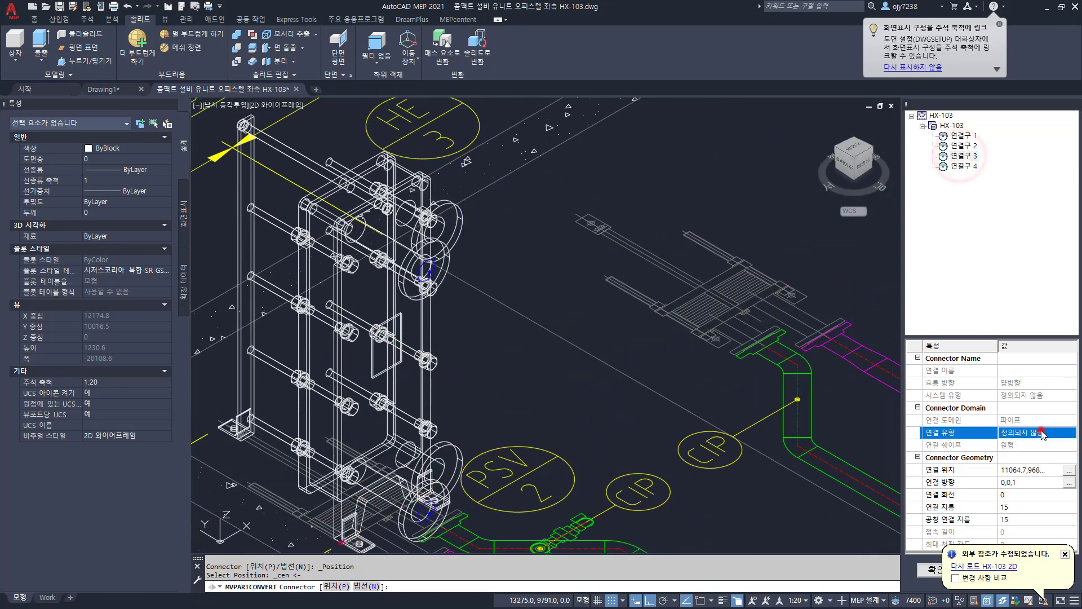
click(1013, 386)
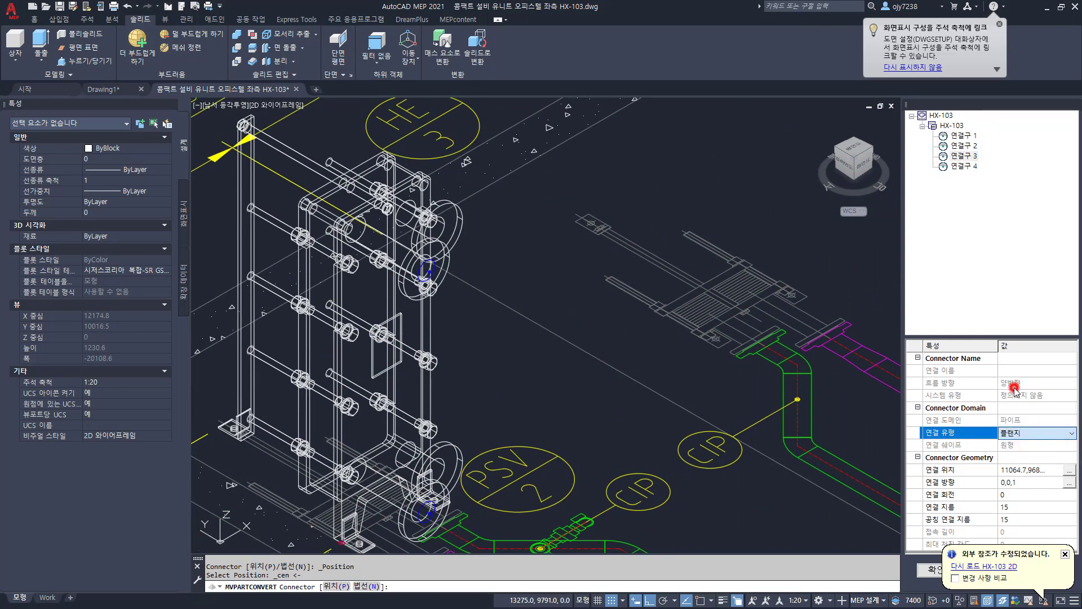
Step: Position 연결구 3 at the centre of the upper east flange beside 연결구 1 and set its direction to 0,-1,0
click(1069, 470)
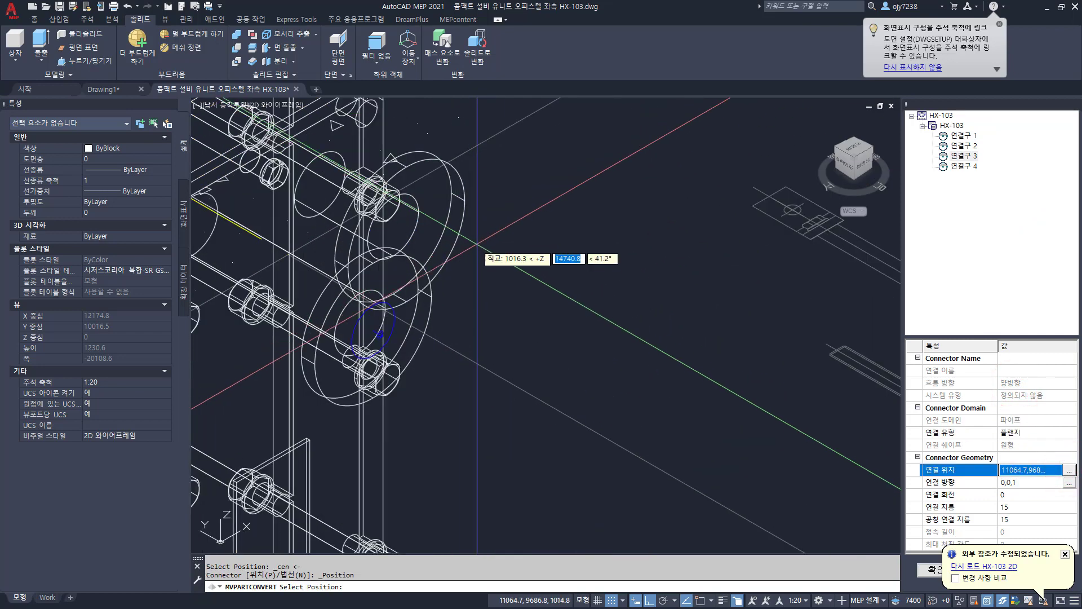
click(459, 236)
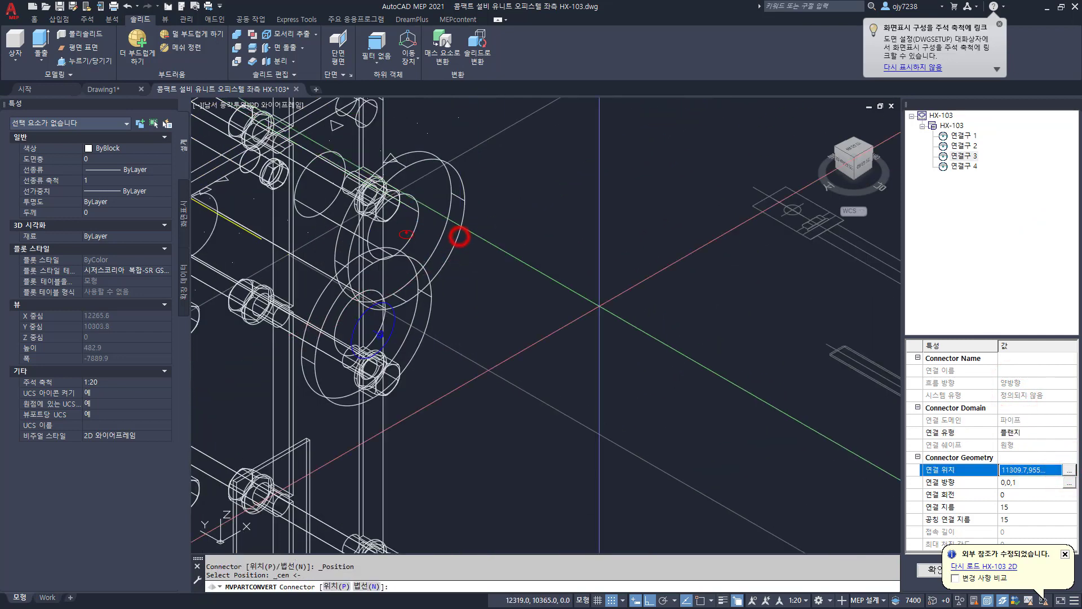
double_click(1021, 483)
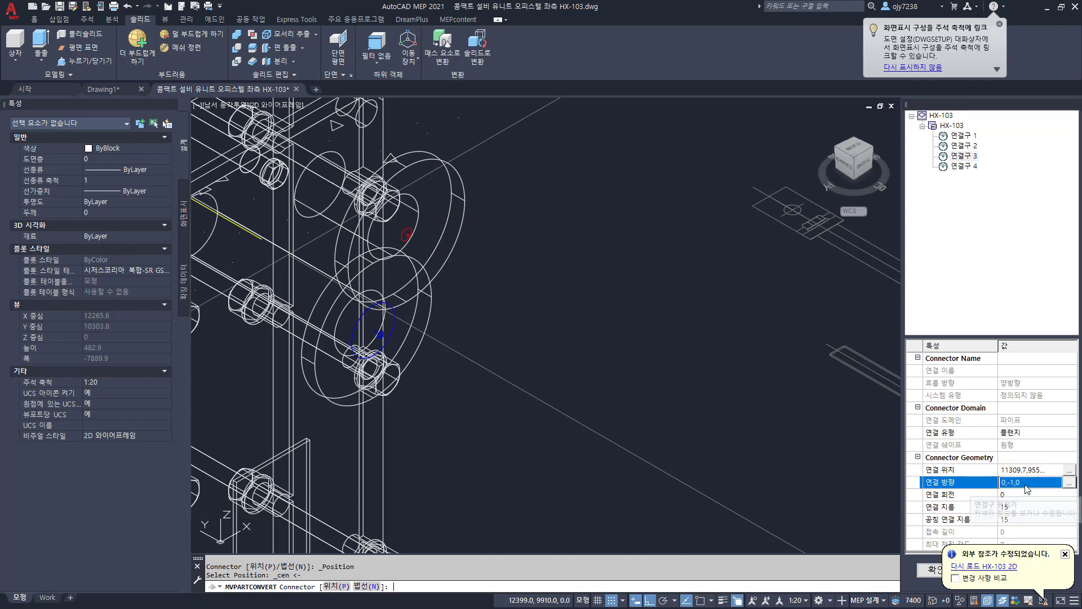
Step: Set both the connection diameter and the nominal connection diameter of 연결구 3 to 65
double_click(1021, 507)
text(65)
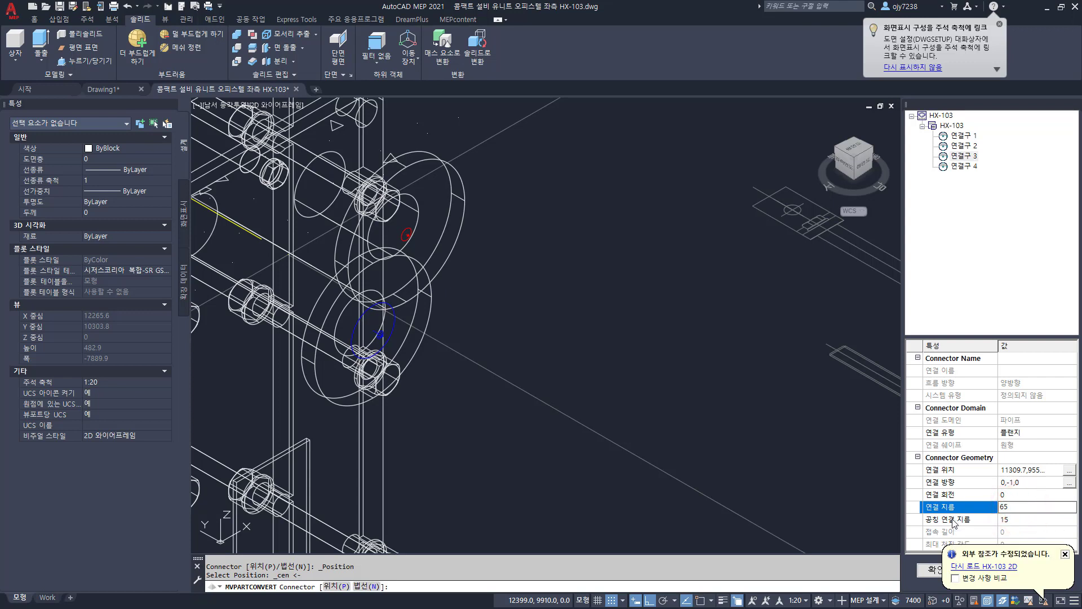
click(952, 522)
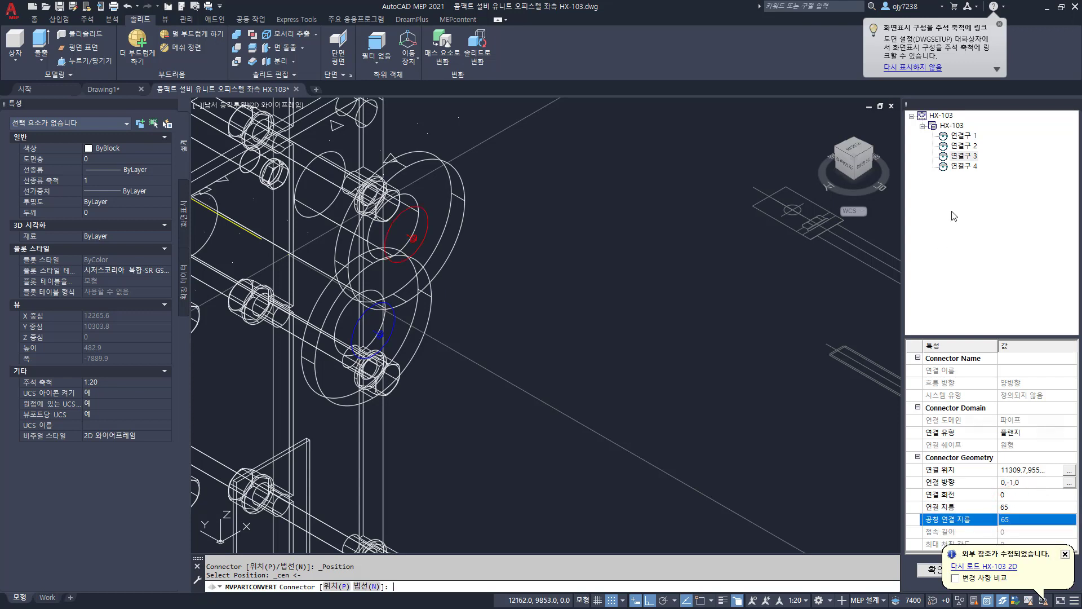
Step: Set the connection type of 연결구 4 to 플랜지
click(960, 166)
click(1035, 432)
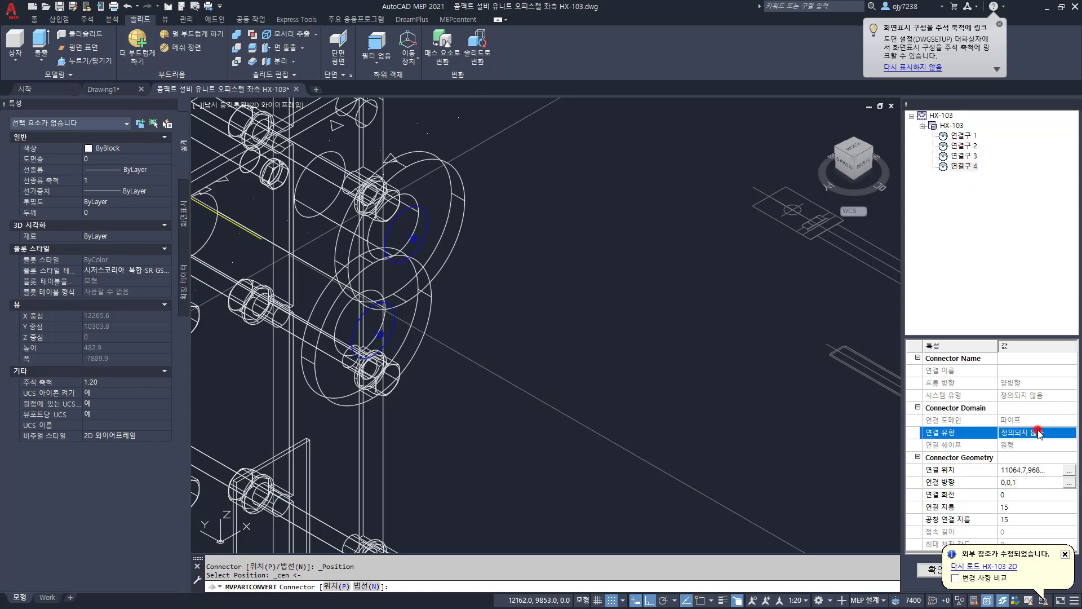
click(1037, 433)
click(1011, 388)
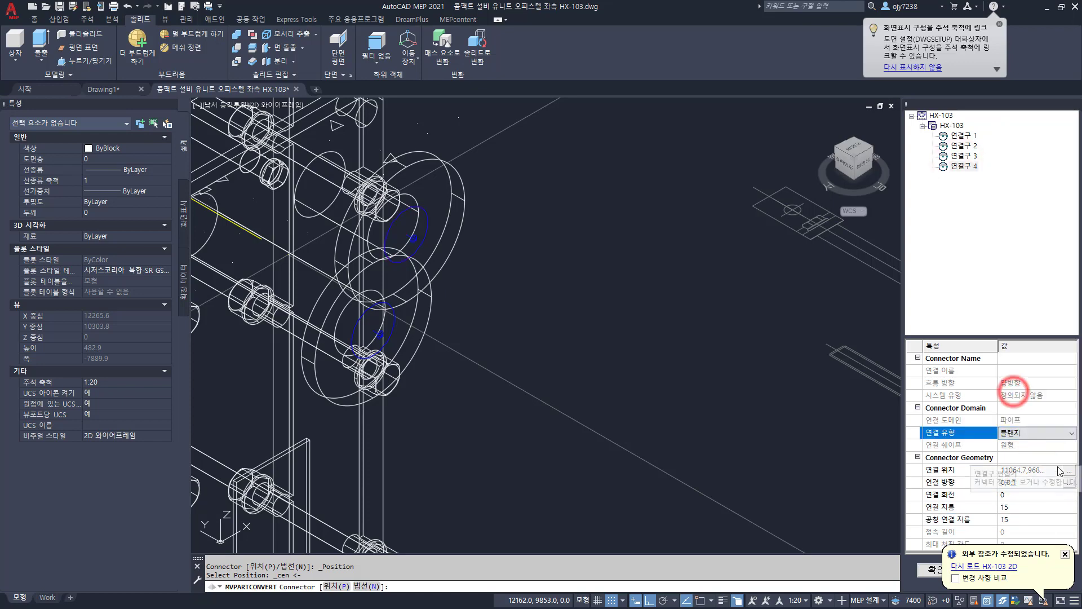
Step: Position 연결구 4 at the centre of the lower east flange beside 연결구 2 and set its direction to 0,-1,0
click(1069, 471)
scroll(558, 418, down, 3)
middle_drag(524, 415, 487, 319)
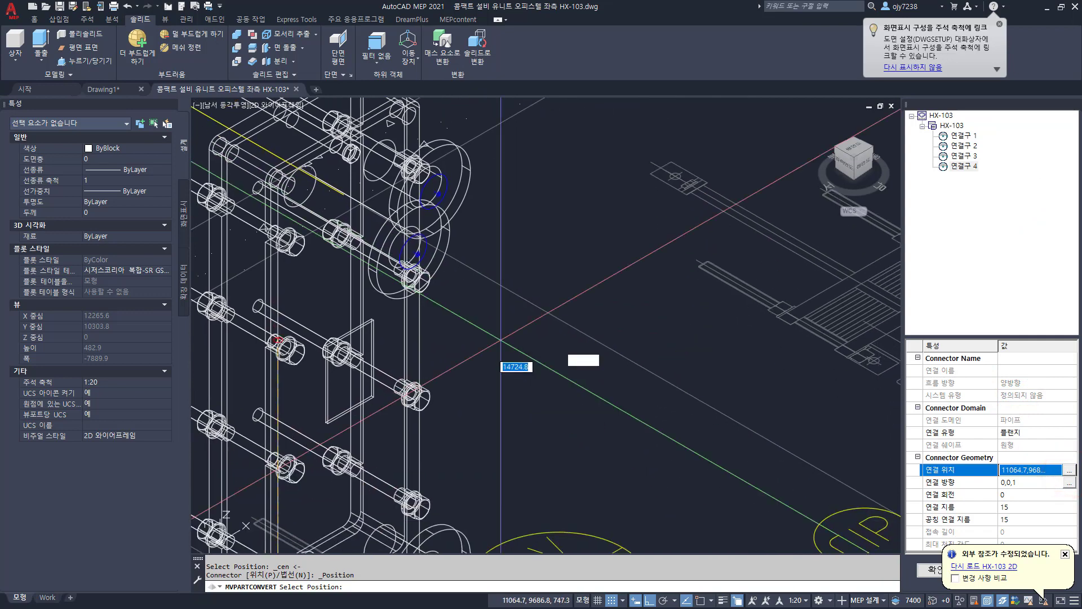
middle_drag(466, 398, 482, 234)
shift+right_click(514, 354)
key(c)
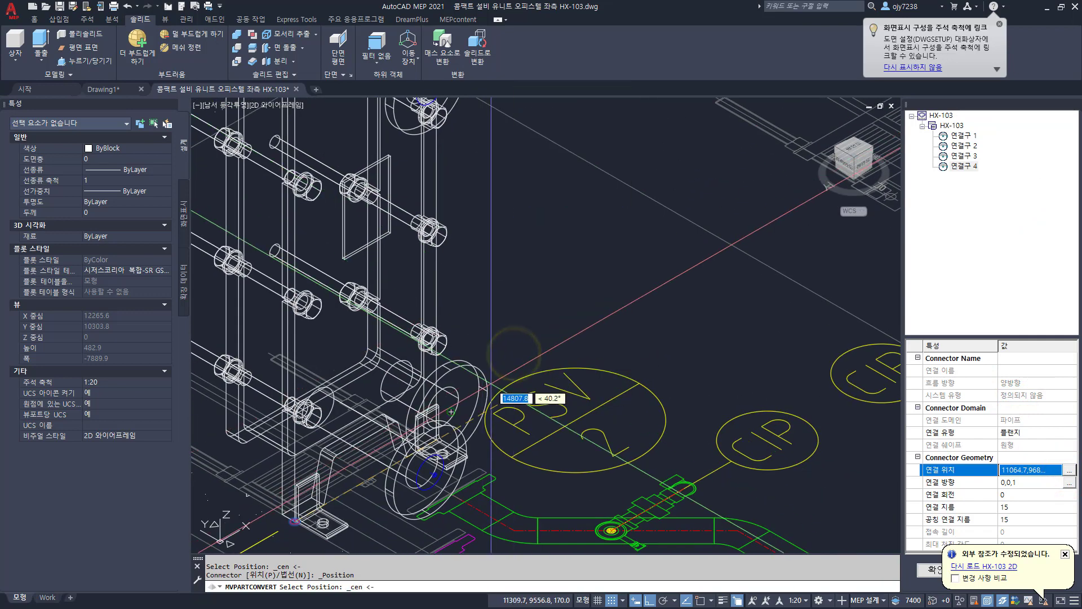
click(490, 384)
click(1026, 486)
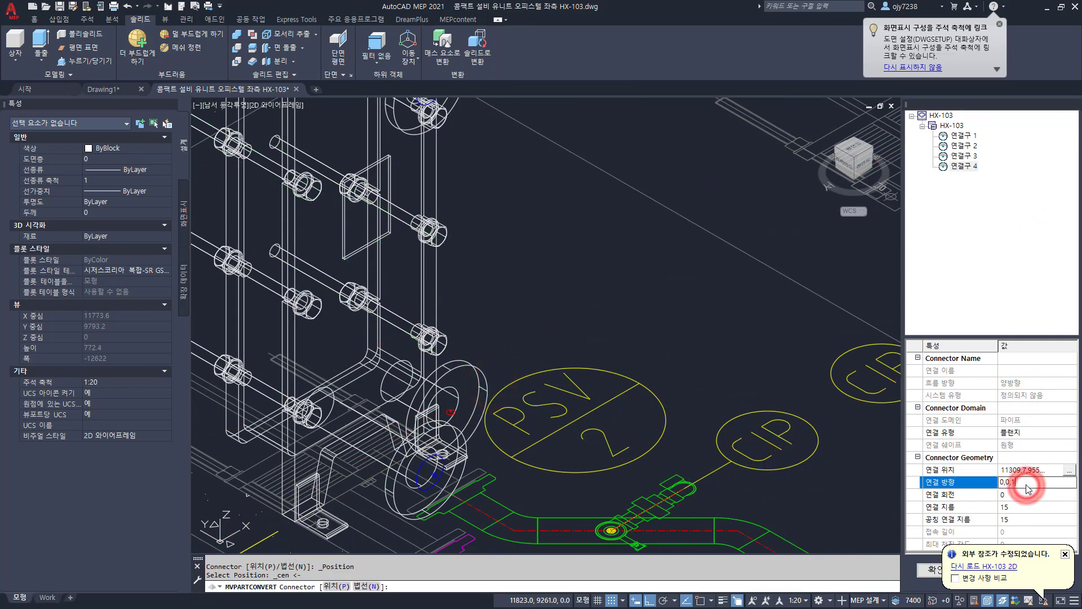
double_click(1025, 486)
key(Return)
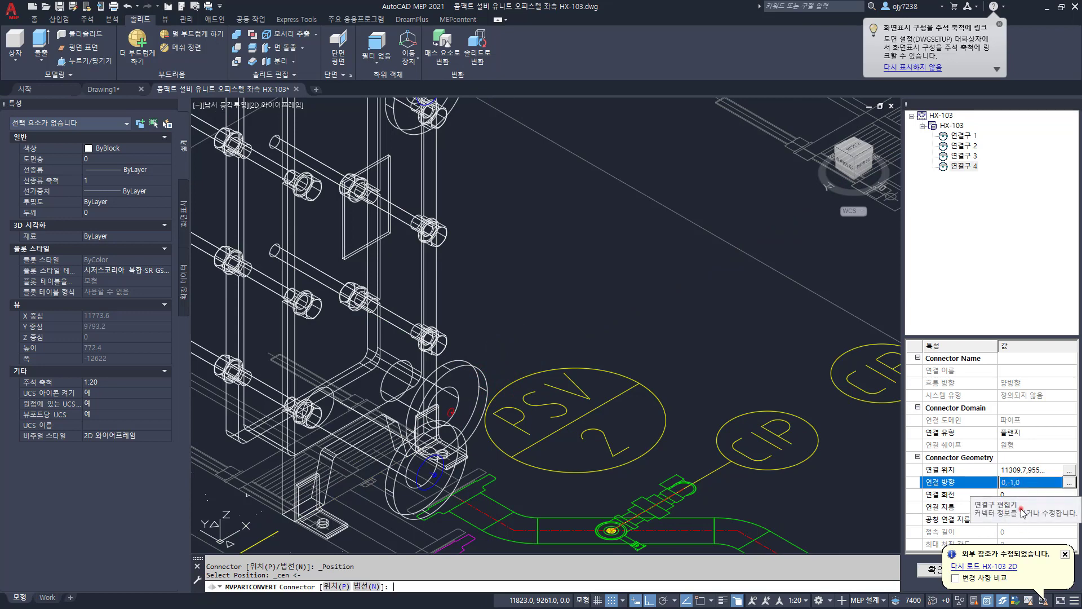
Step: Set both the connection diameter and the nominal connection diameter of 연결구 4 to 65
click(1023, 511)
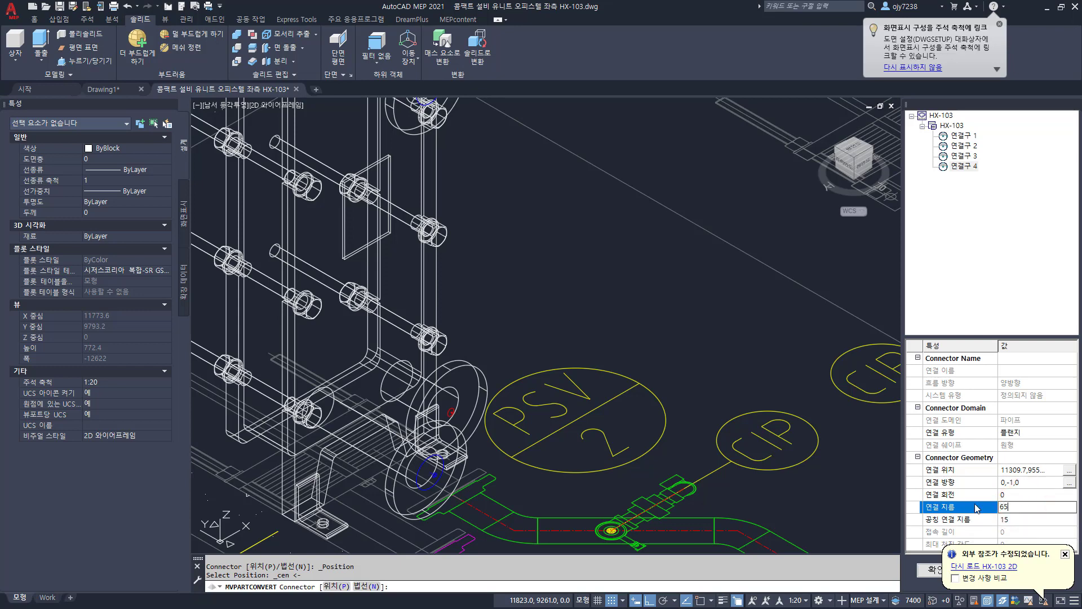
click(1018, 519)
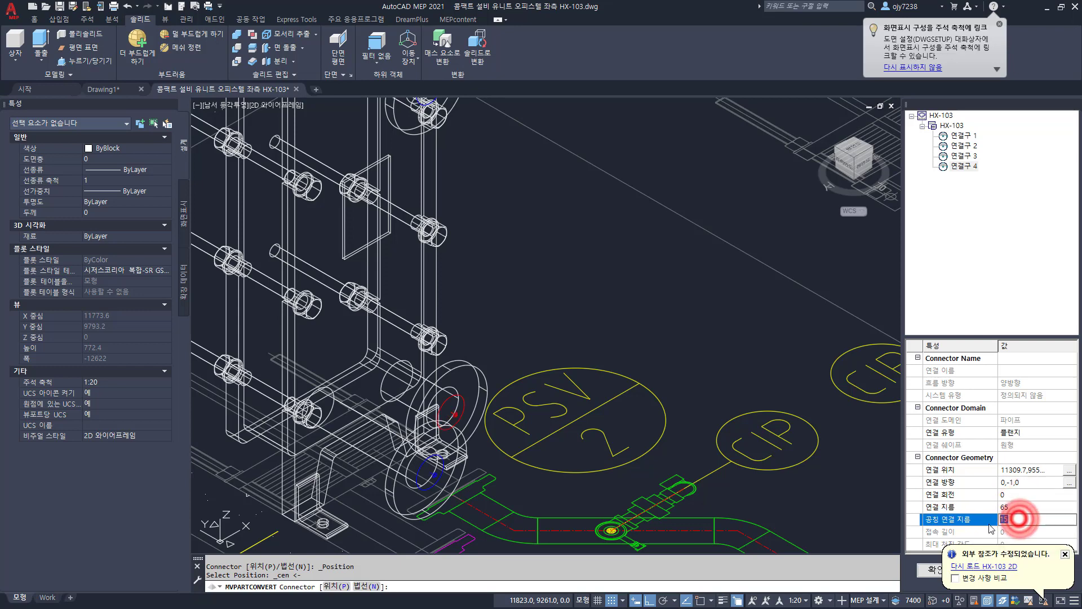
text(65)
key(Return)
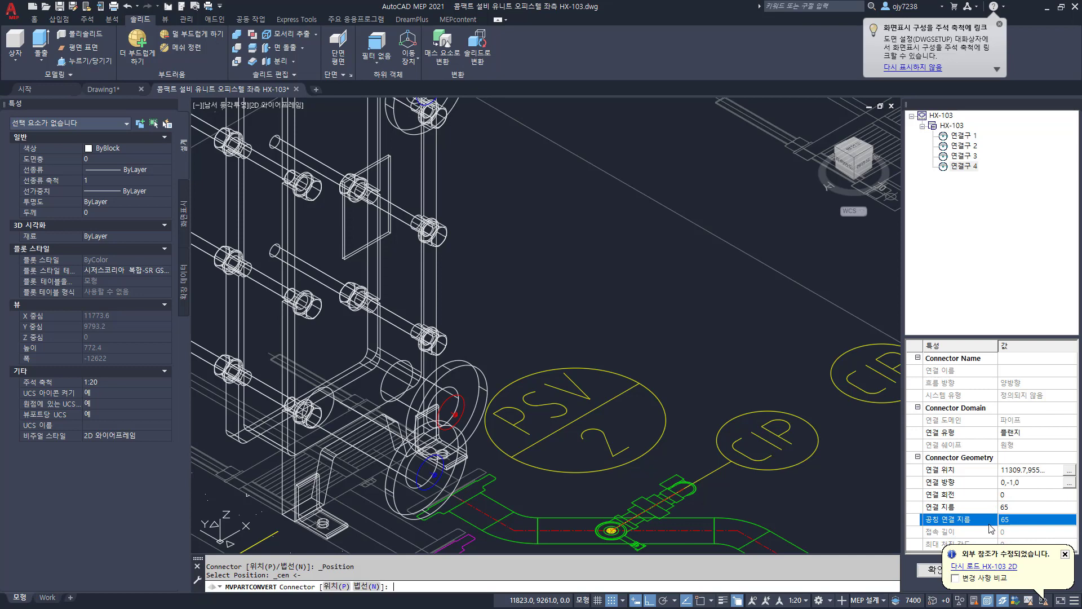
Step: Accept the connector settings, finish the multi-view part conversion of HX-103, and check the converted part's properties
click(934, 573)
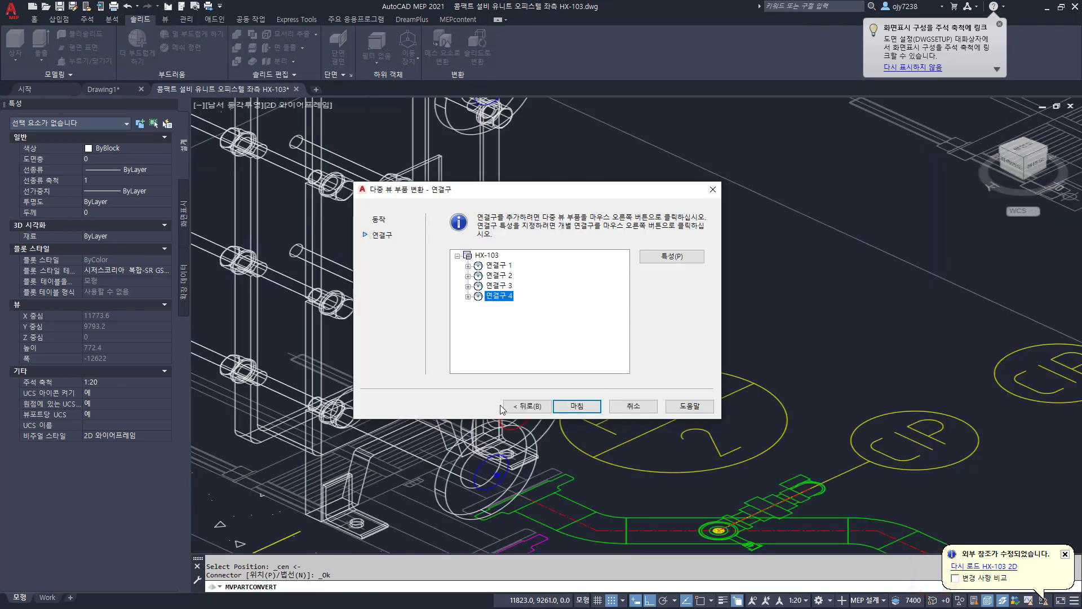
click(576, 406)
scroll(571, 371, up, 2)
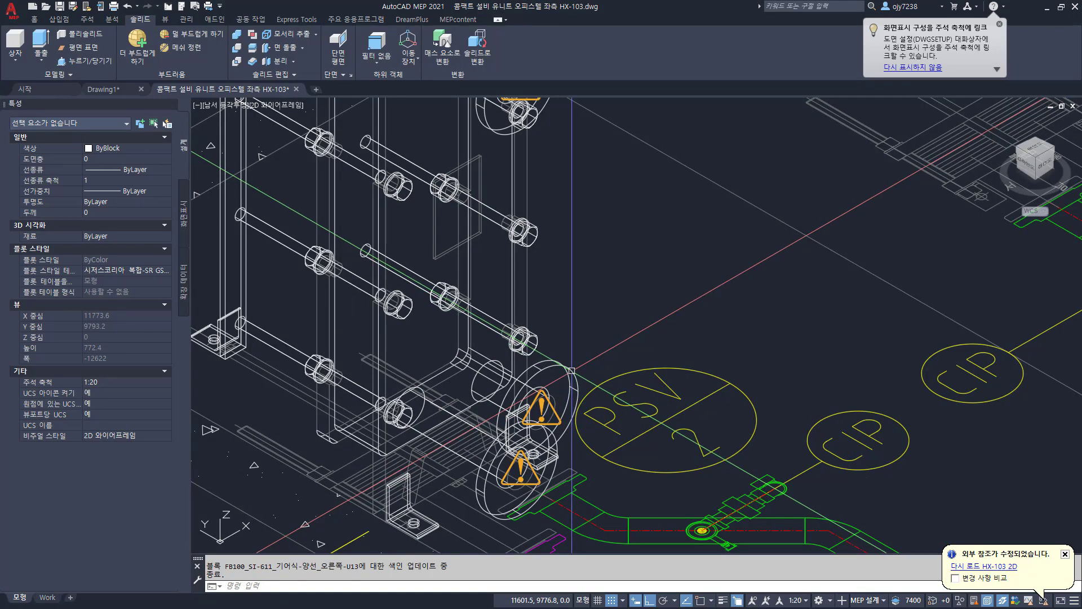
click(571, 371)
scroll(563, 338, down, 5)
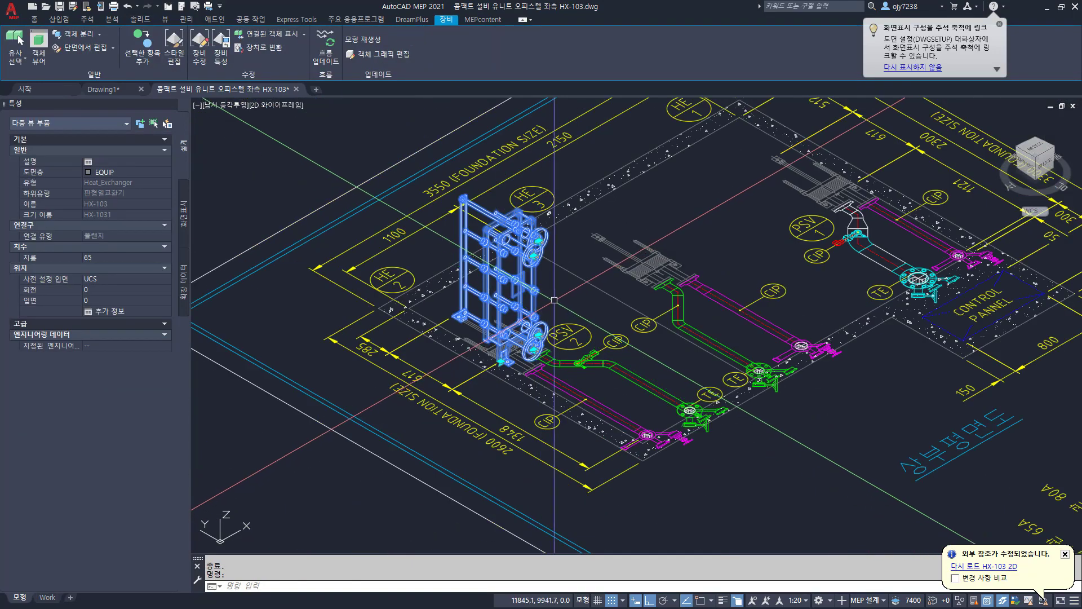
middle_drag(555, 300, 516, 303)
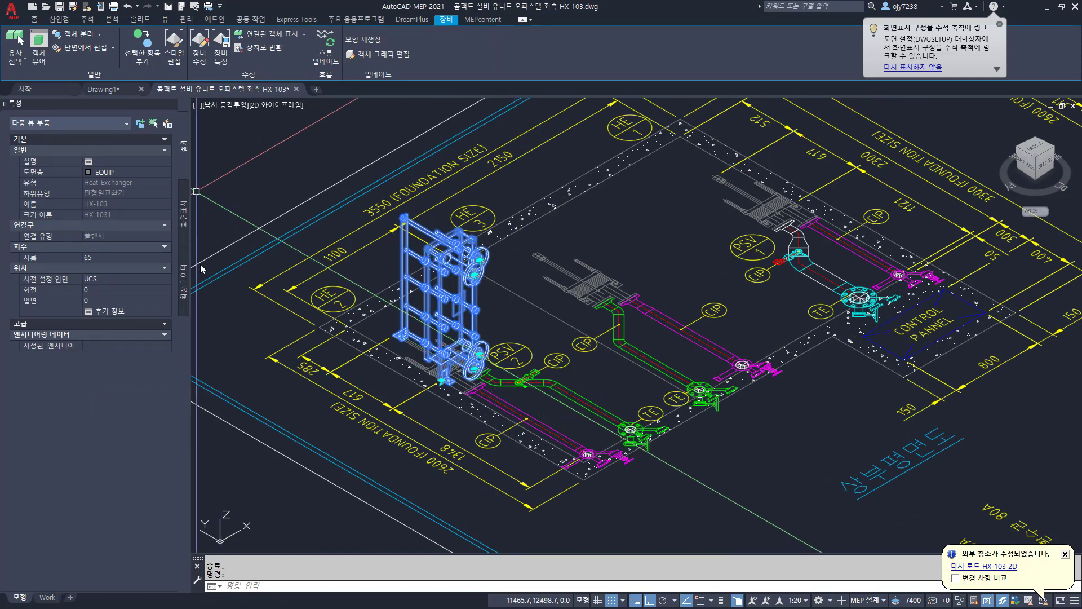
key(Escape)
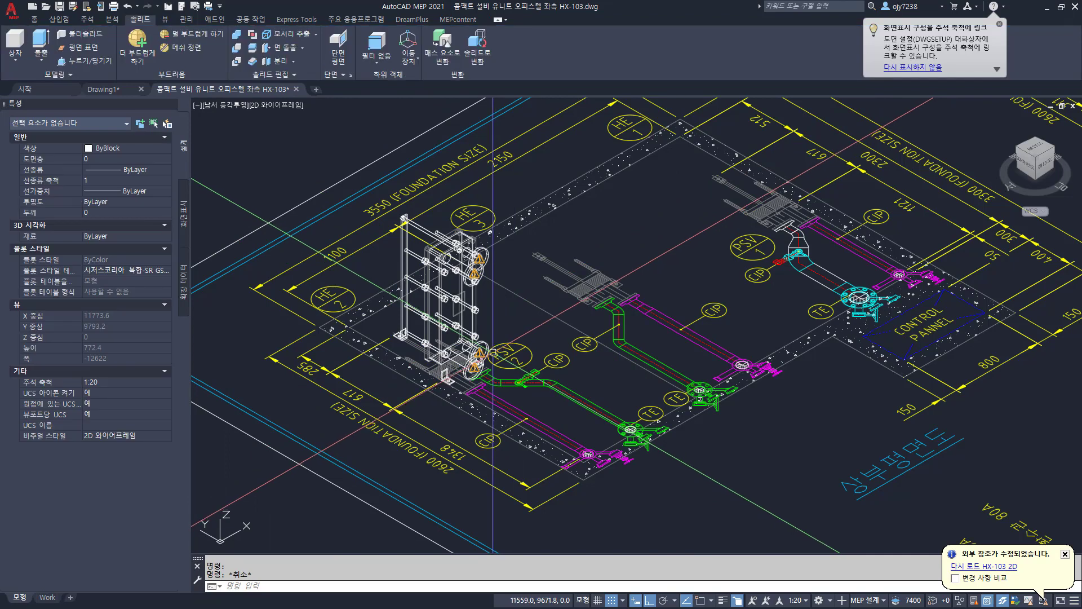
middle_drag(528, 447, 449, 369)
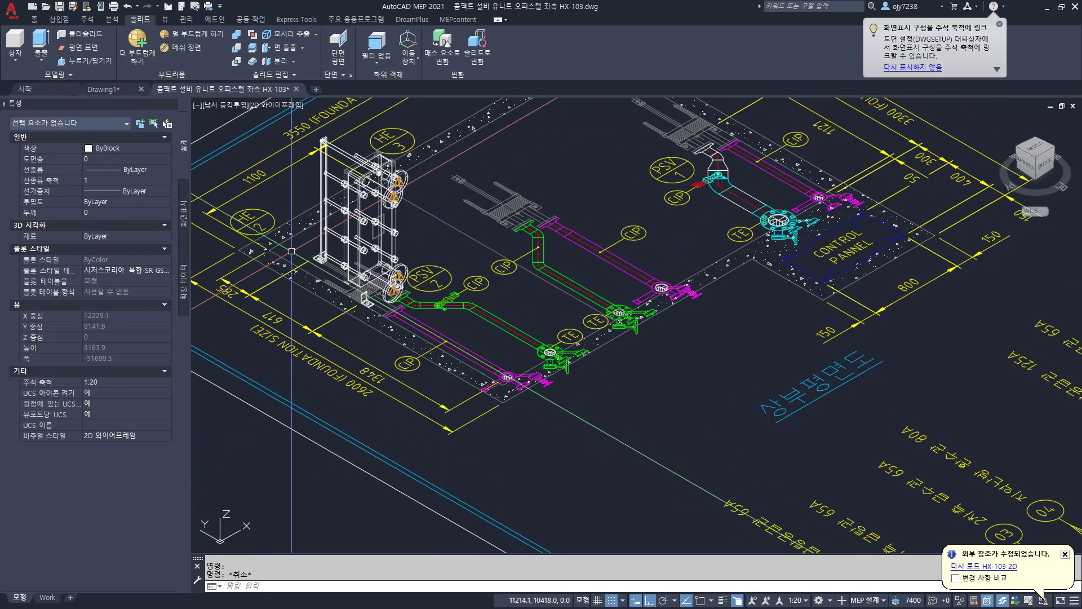
Step: Examine the elbow, pipe, takeoff, tee and transition parts assigned in the 백강관(KSD3507) pipe routing preference
click(186, 19)
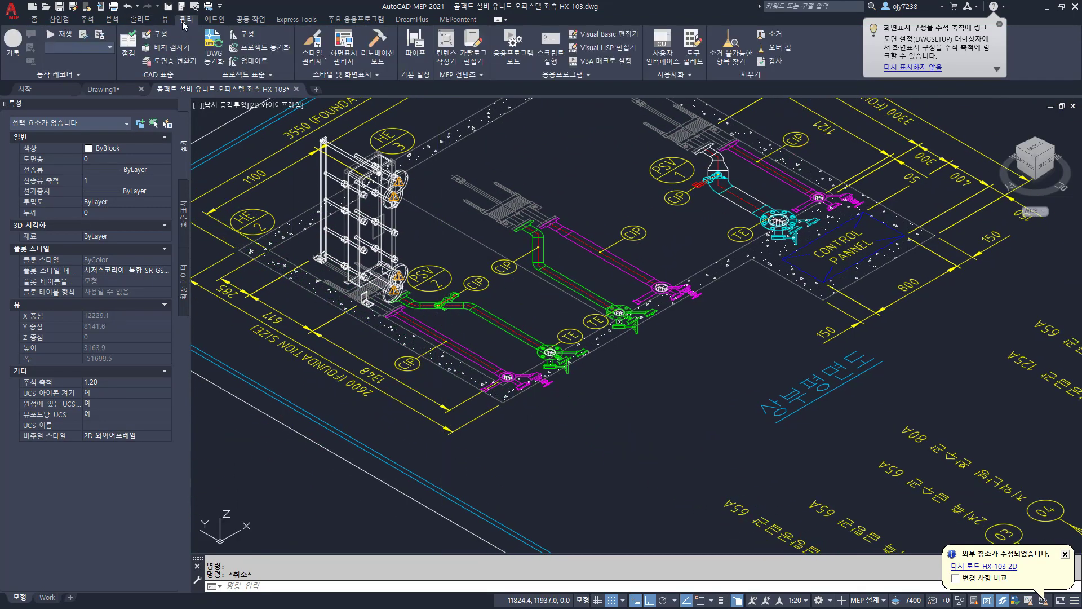
click(325, 61)
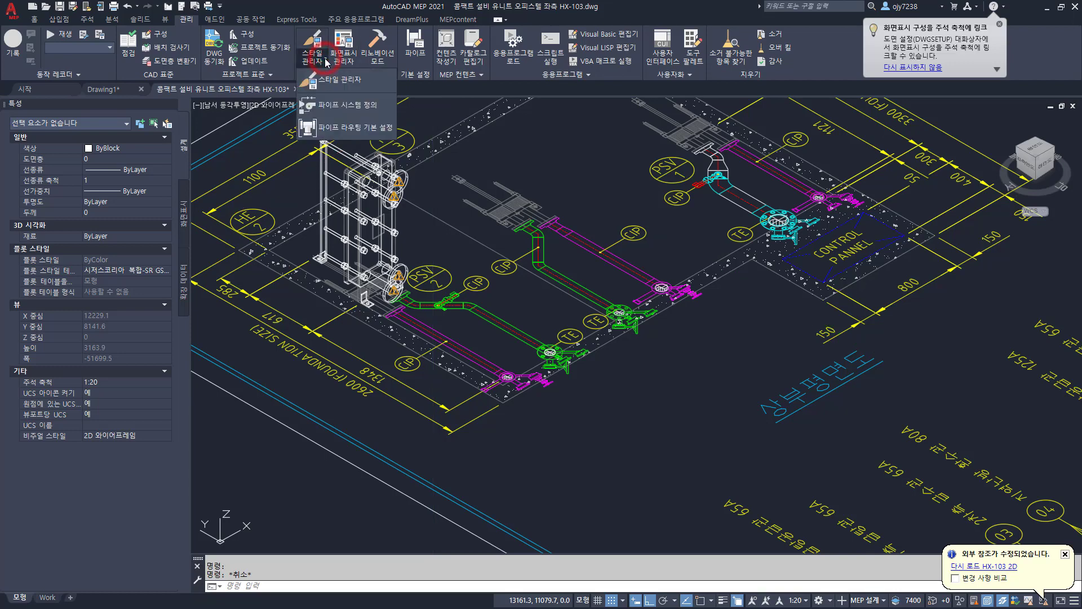
click(350, 127)
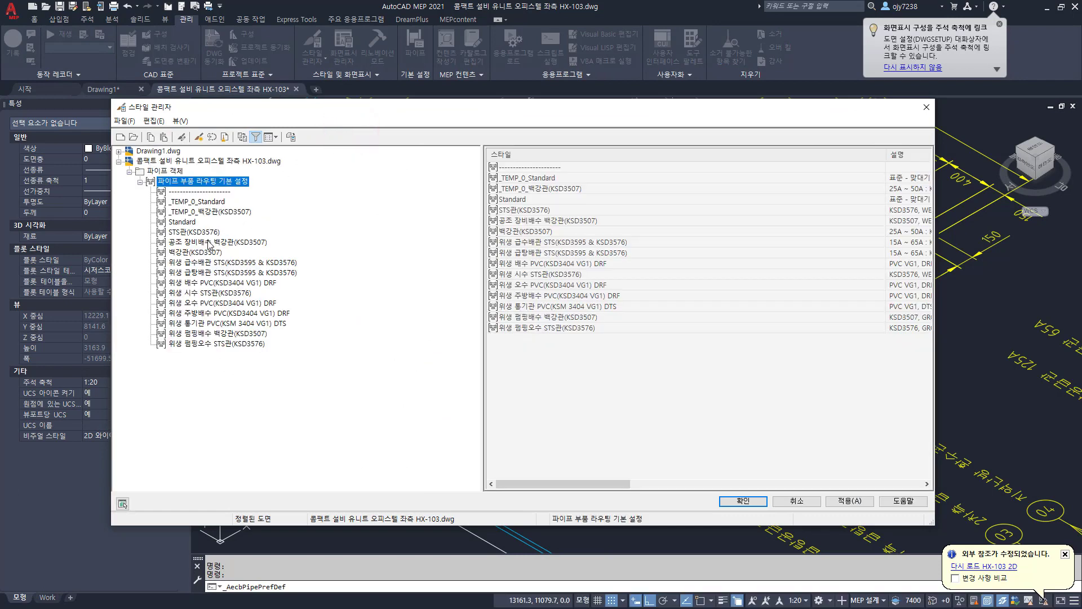
click(199, 250)
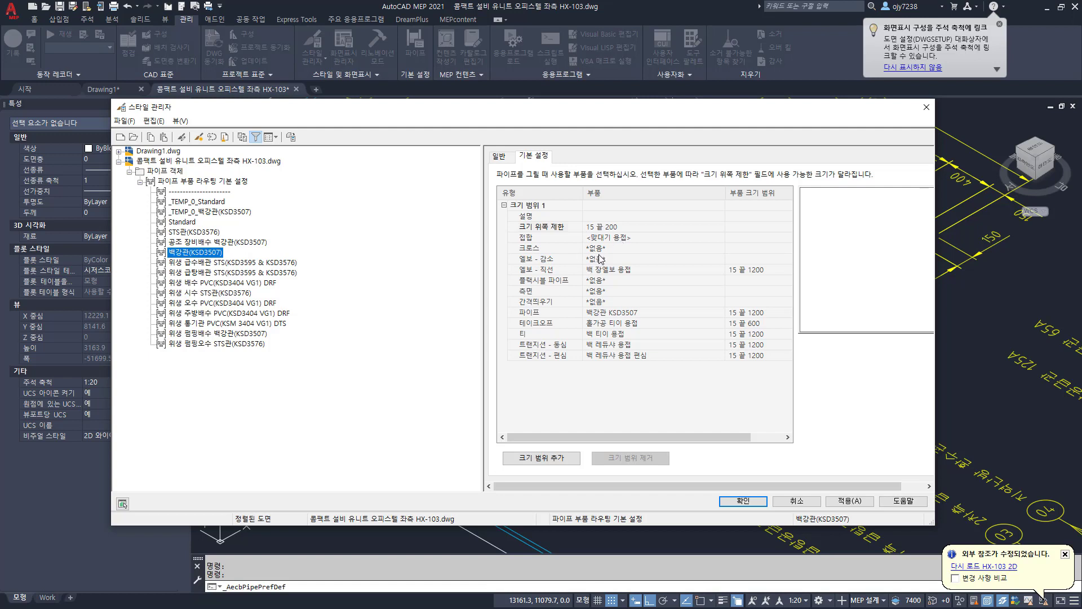
click(617, 271)
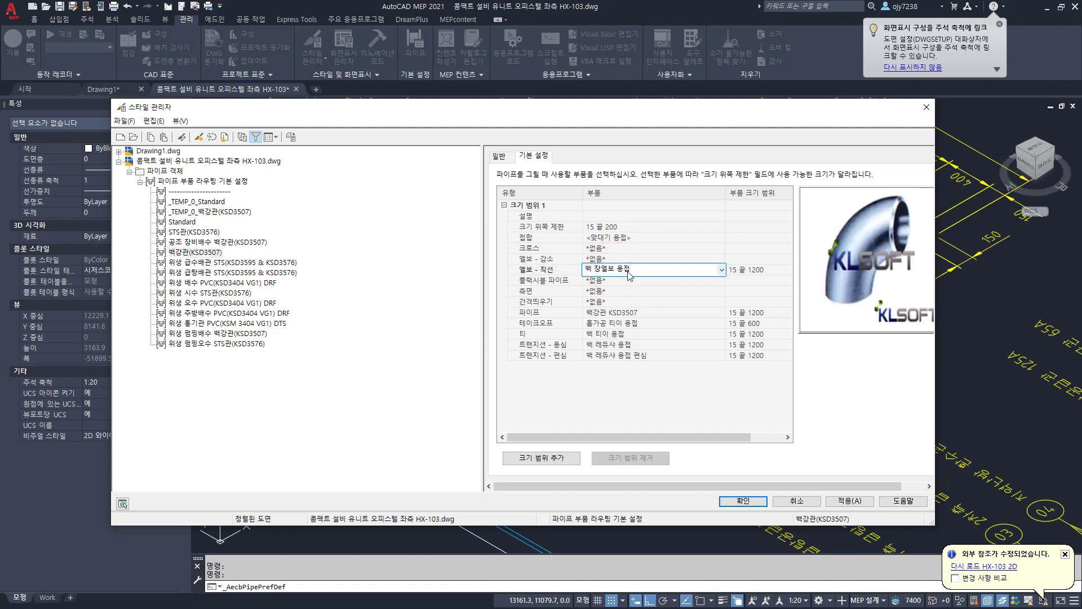
click(607, 314)
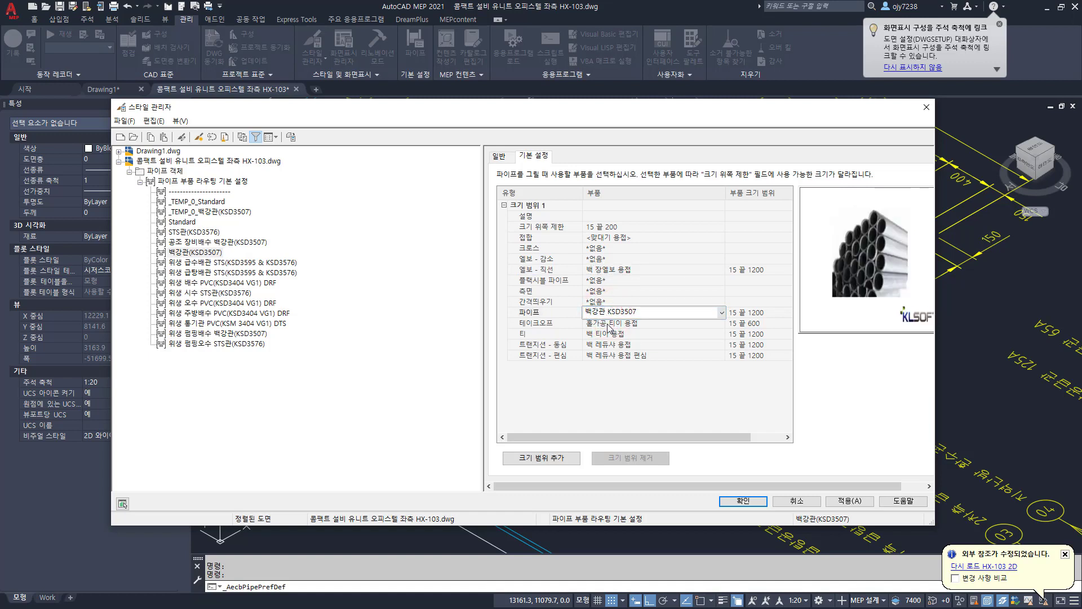
click(610, 324)
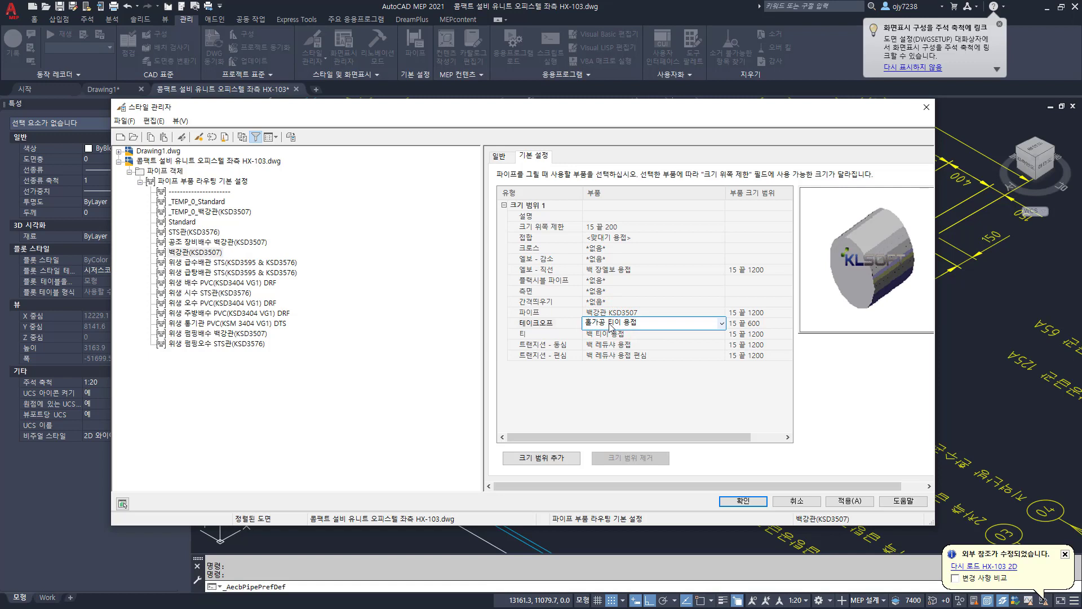
click(612, 335)
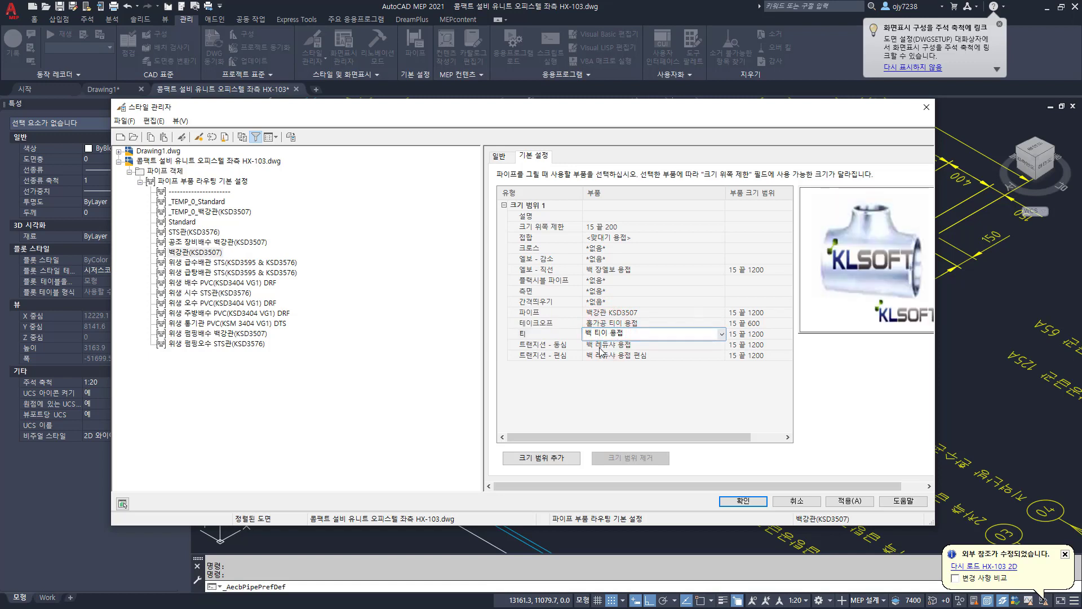
click(603, 345)
click(616, 356)
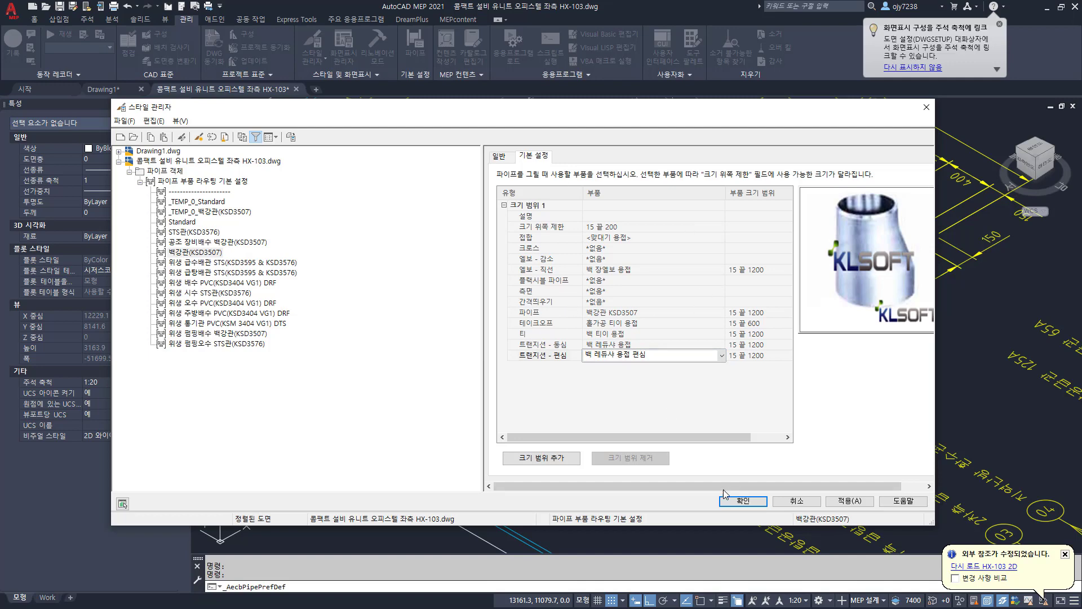
click(843, 503)
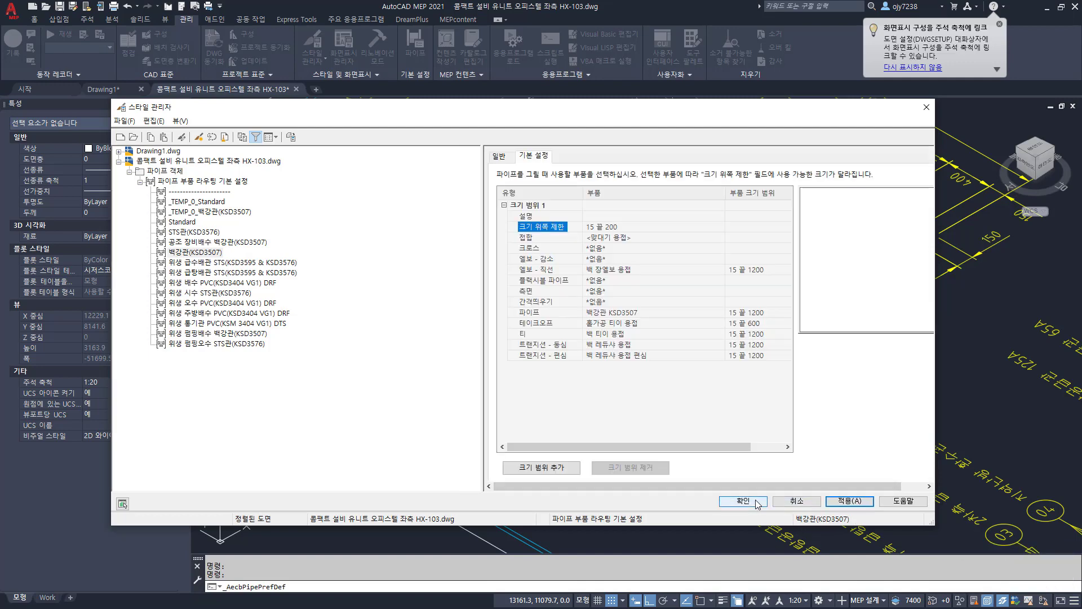
click(755, 501)
click(755, 498)
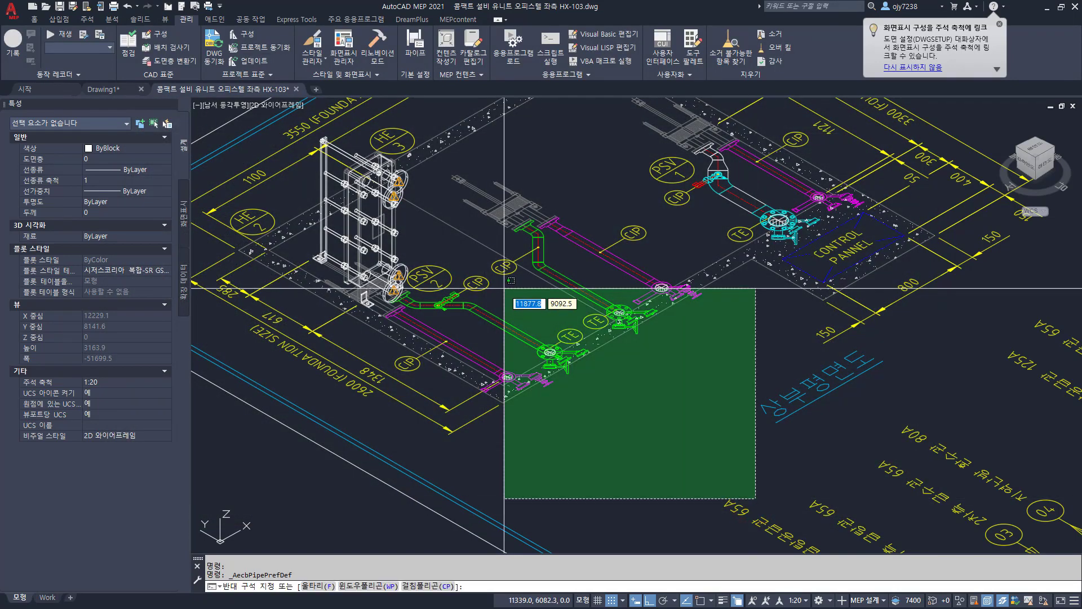
click(686, 399)
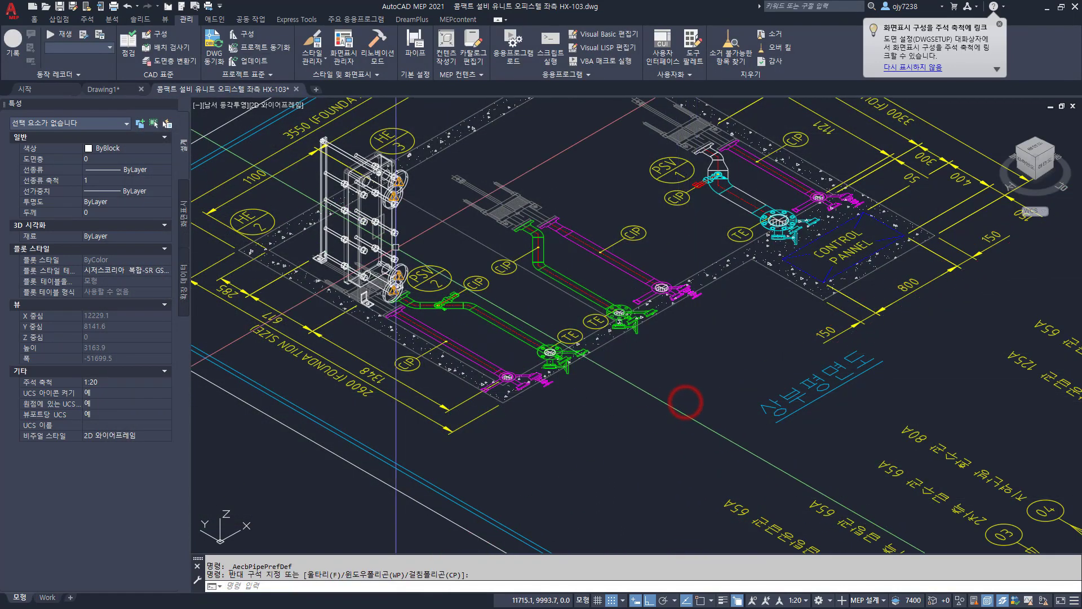
Step: Examine the design rules of the 콤팩트유닛 pipe system definition
click(317, 57)
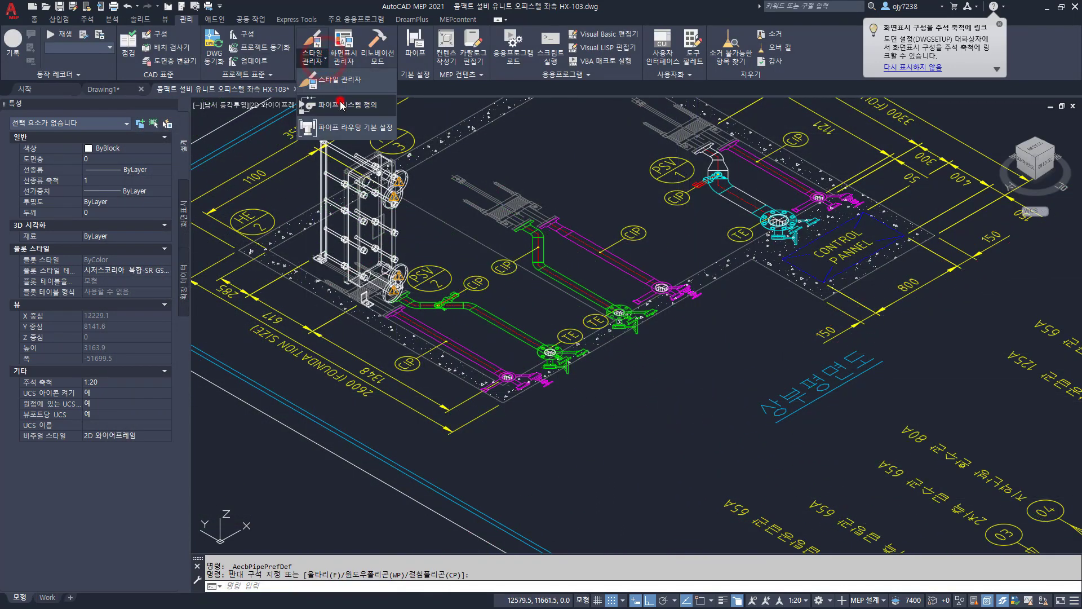
click(340, 101)
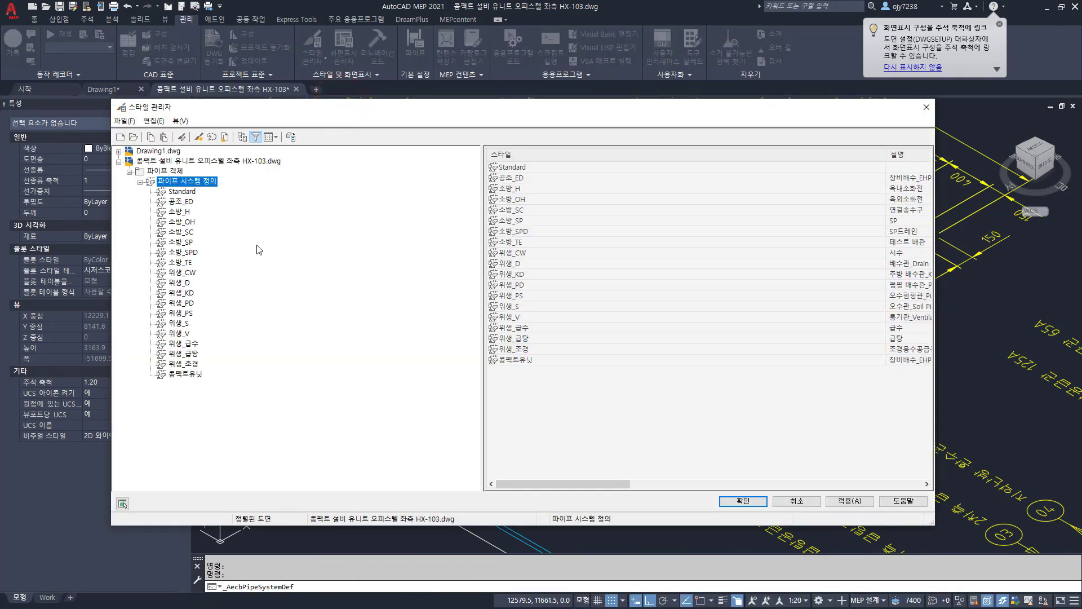
click(189, 375)
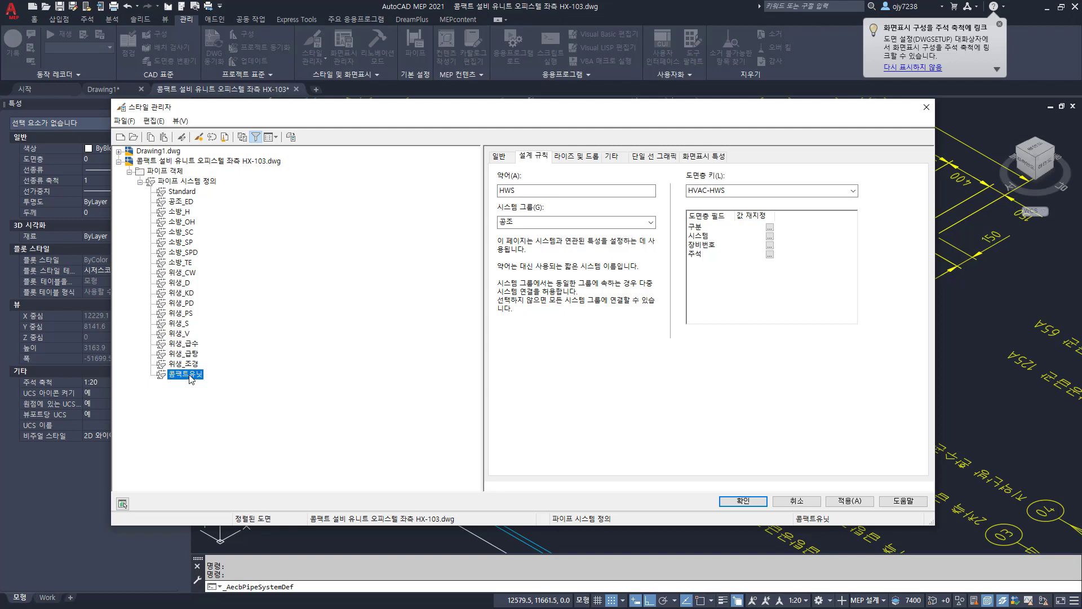
click(846, 500)
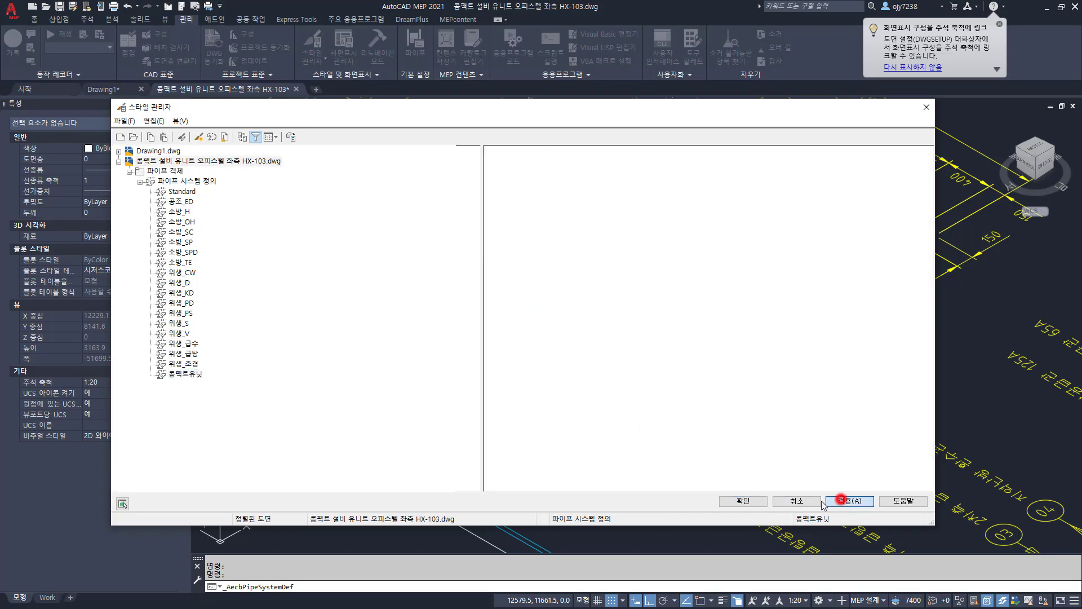
click(743, 501)
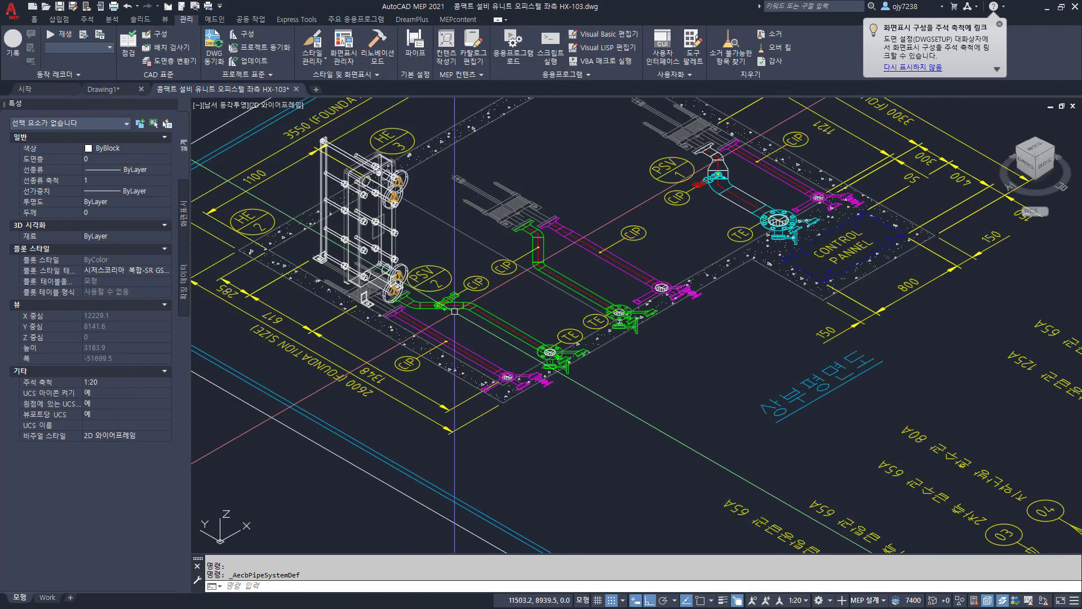
scroll(497, 320, down, 4)
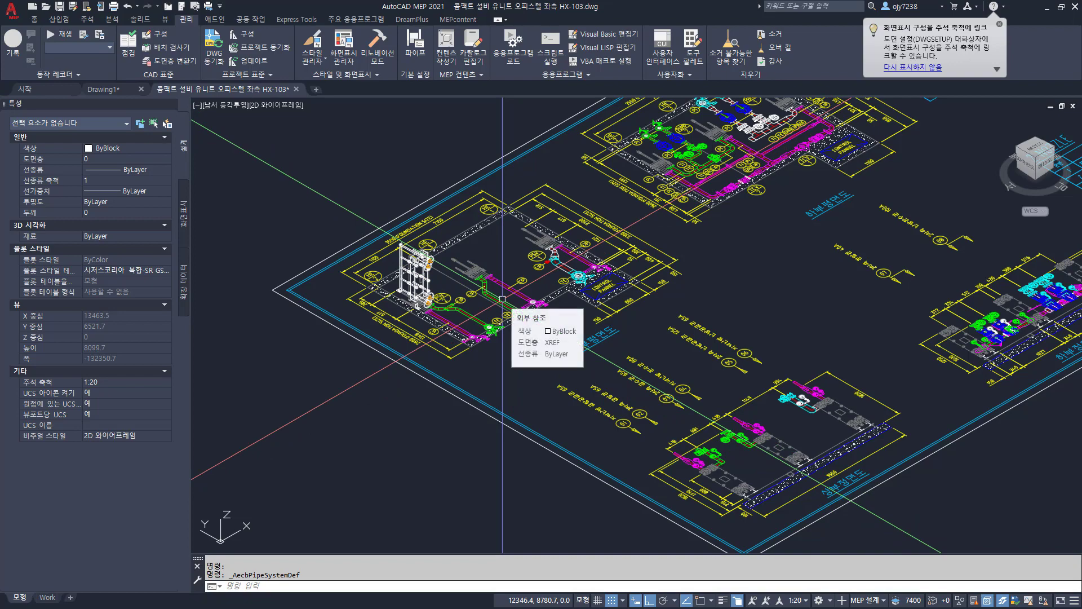
scroll(503, 299, up, 2)
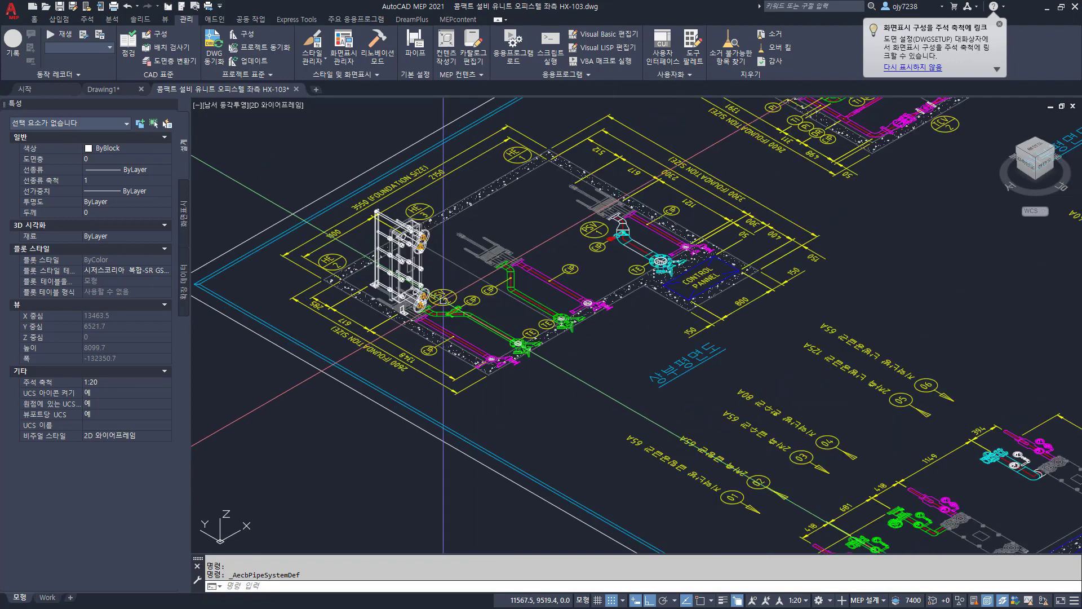
scroll(507, 166, up, 1)
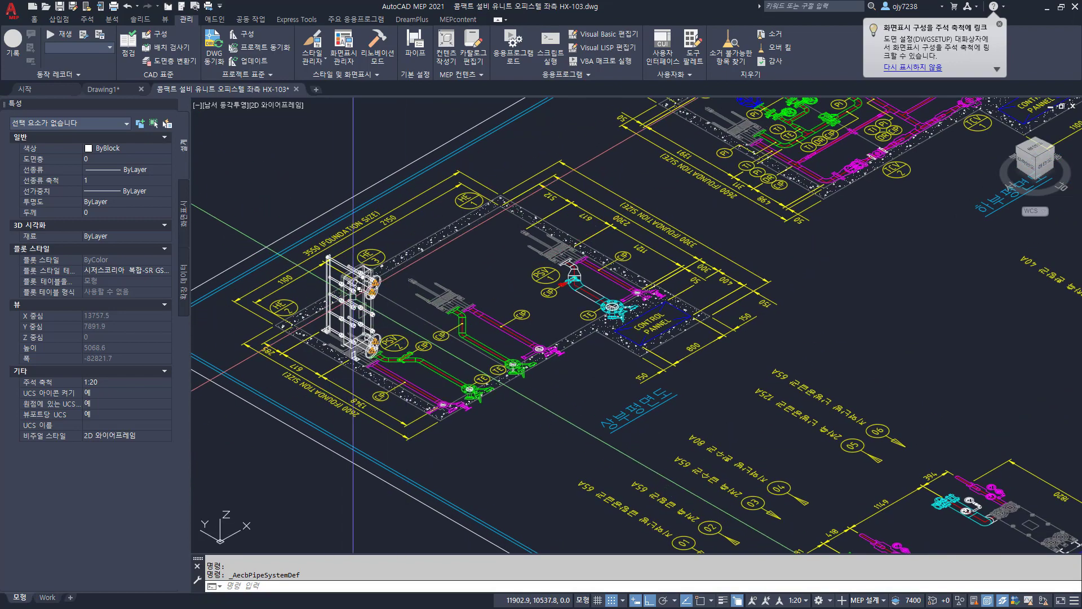
Step: Route a 65 mm pipe about 572 mm straight out from the rear upper connector of HX-103, using the 철 플랜지 20KG flange
scroll(510, 163, up, 1)
scroll(377, 276, up, 1)
scroll(379, 275, up, 1)
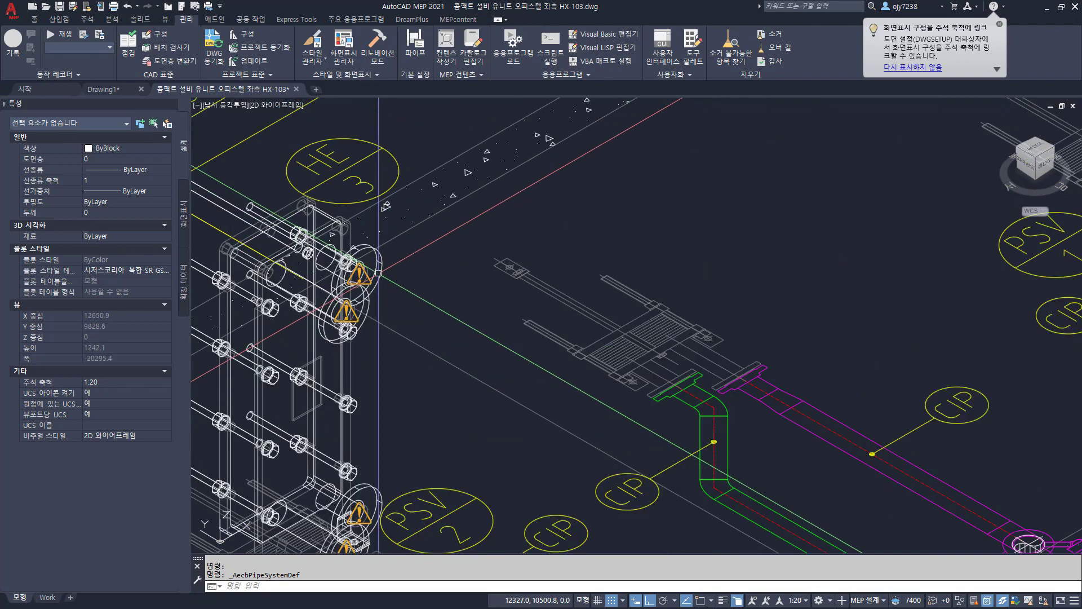
click(379, 273)
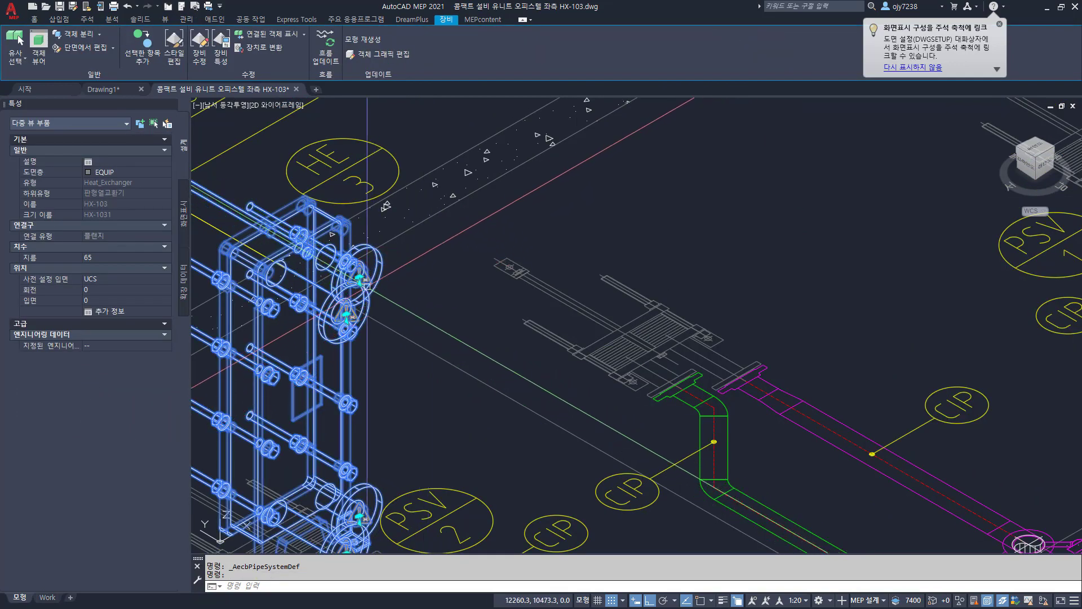
scroll(360, 276, up, 3)
scroll(360, 276, down, 5)
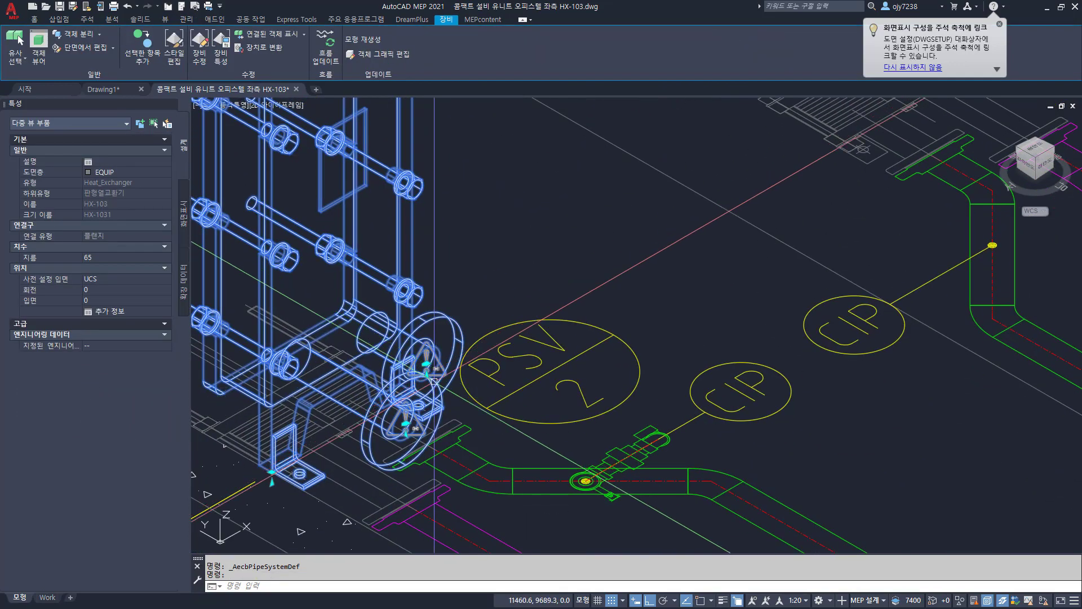
scroll(415, 273, up, 4)
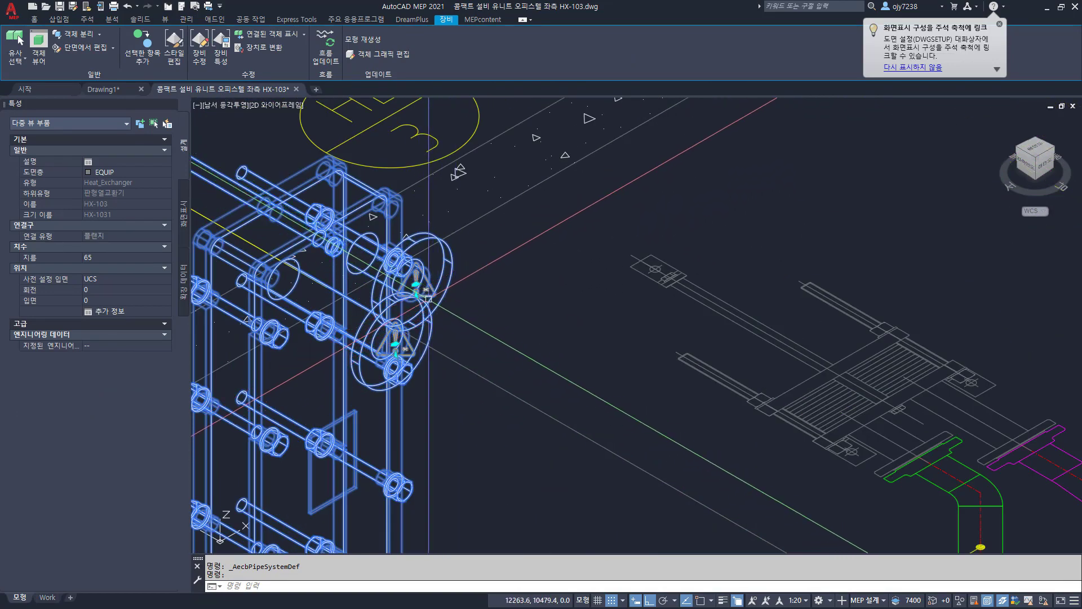
click(426, 289)
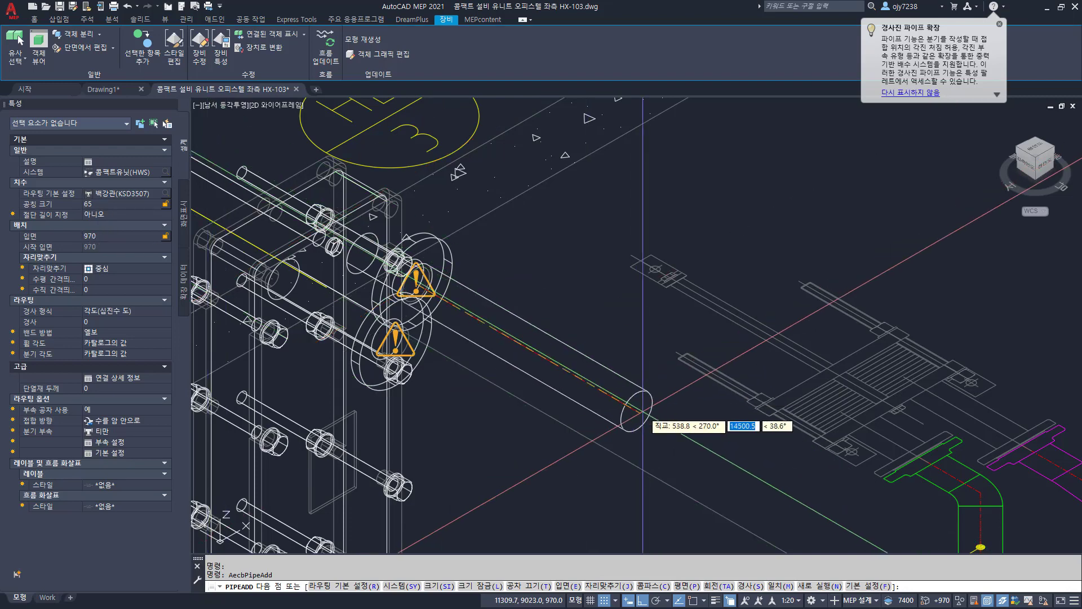
click(658, 420)
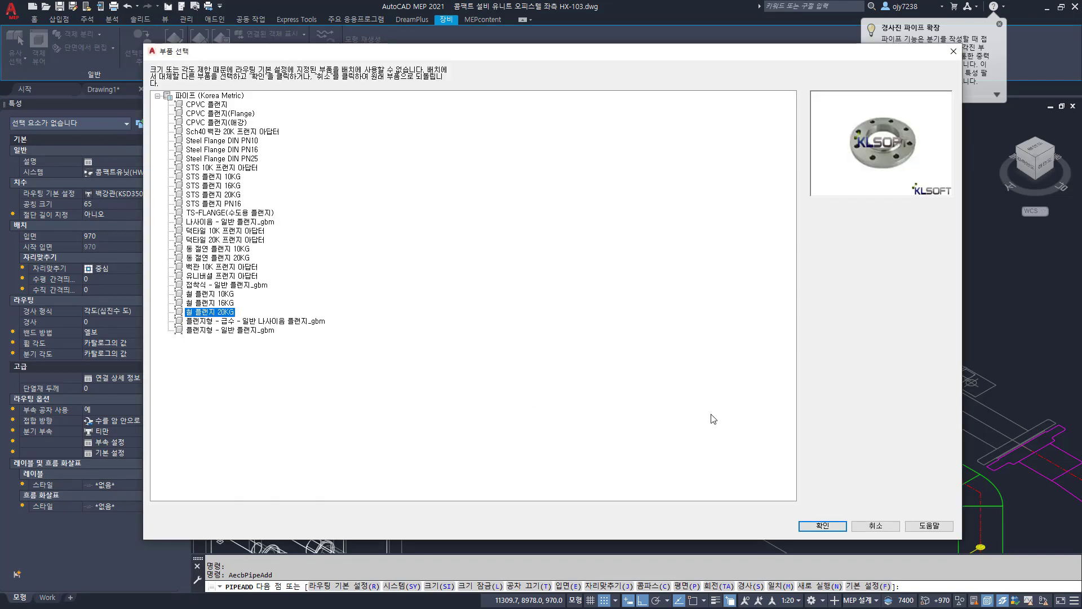
click(822, 525)
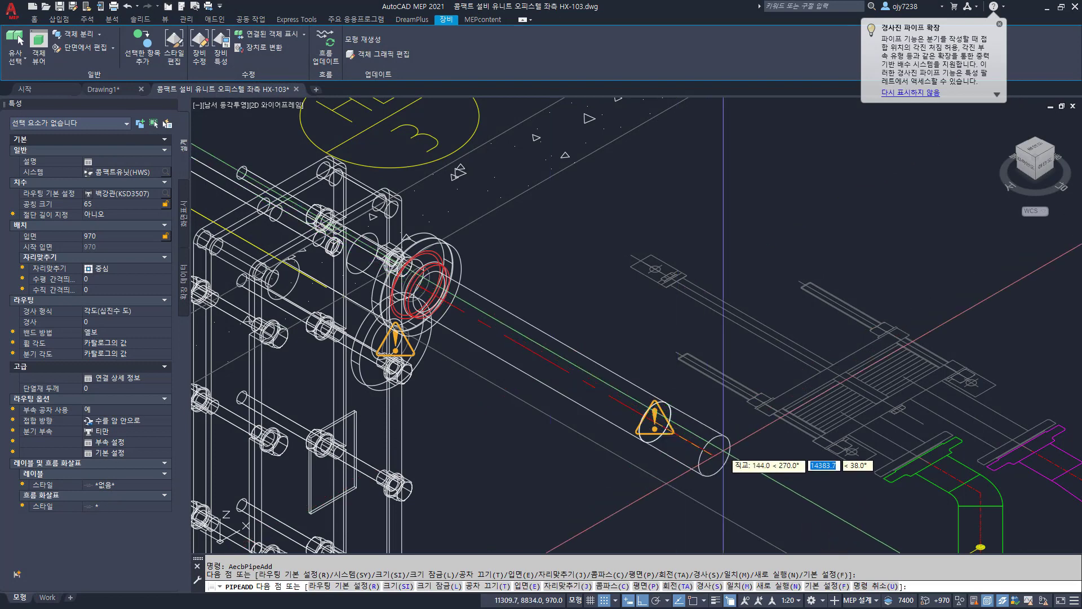
key(Return)
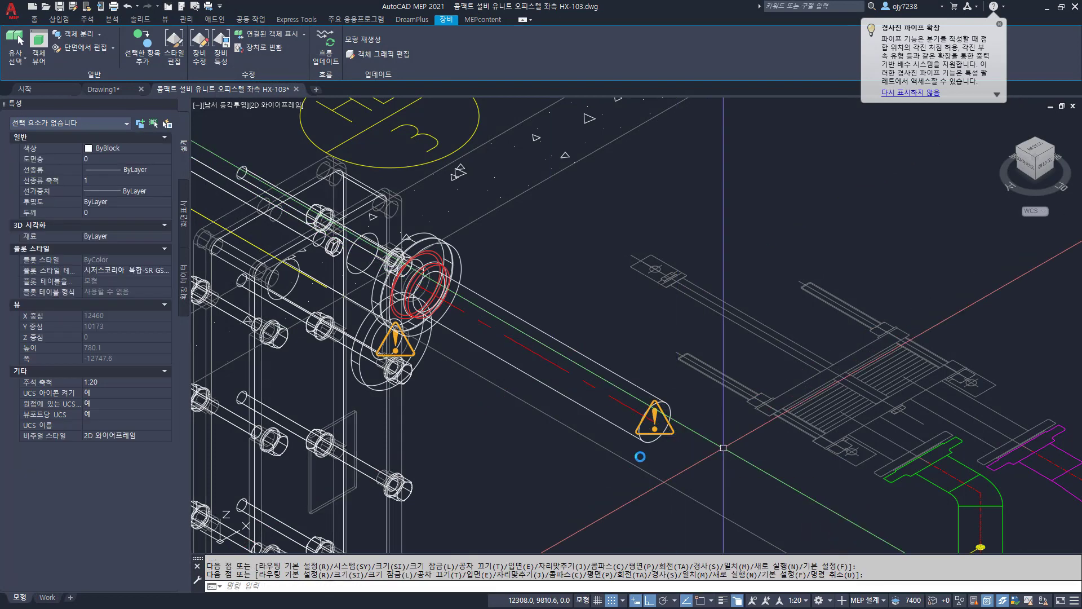
key(Return)
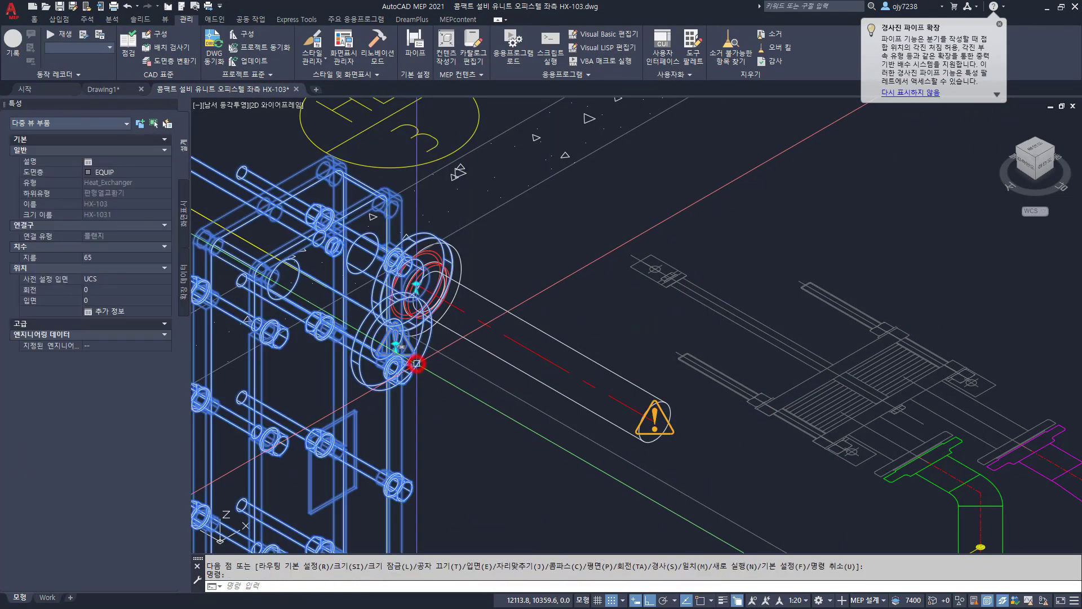
Step: Route a 65 mm pipe about 400 mm straight out from the front upper connector of HX-103, using the 철 플랜지 20KG flange
click(398, 345)
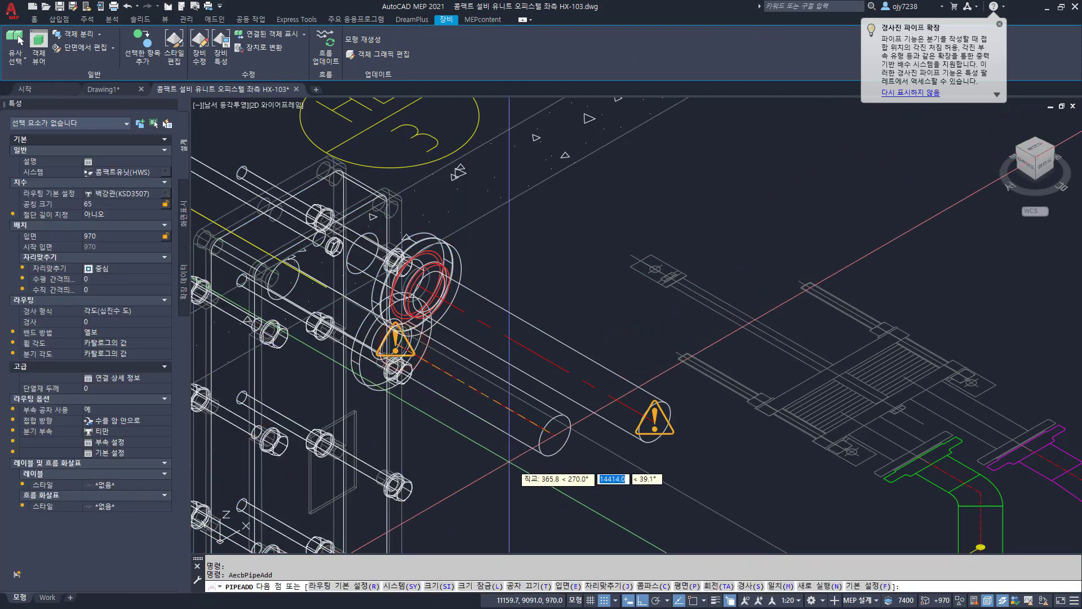
click(514, 469)
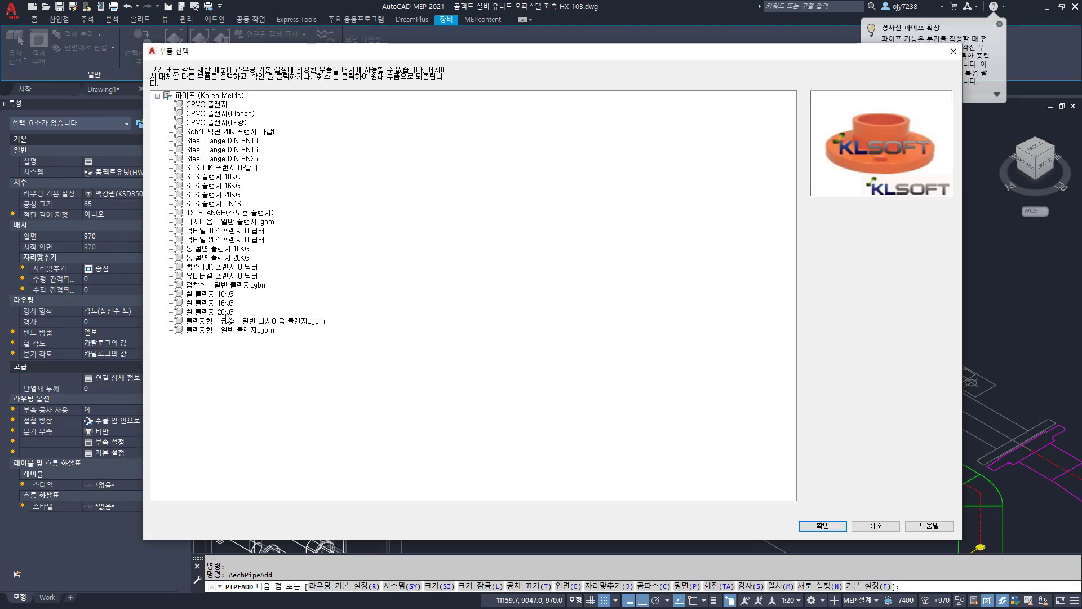
double_click(225, 322)
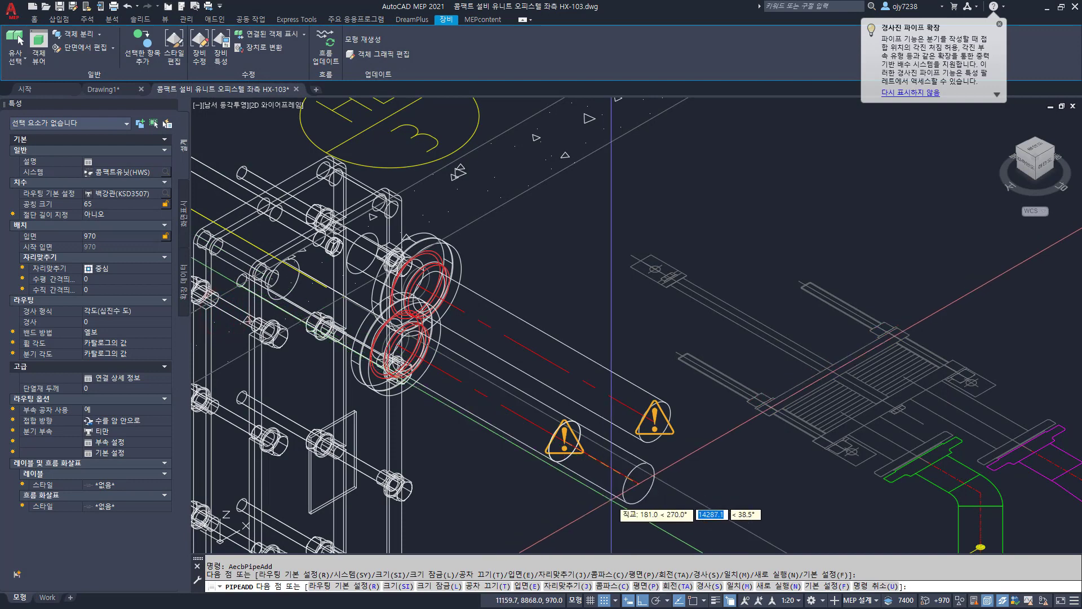
key(Return)
Step: Route a 65 mm pipe about 309 mm straight out from the rear lower connector of HX-103, using the 철 플랜지 20KG flange
middle_drag(533, 489, 505, 346)
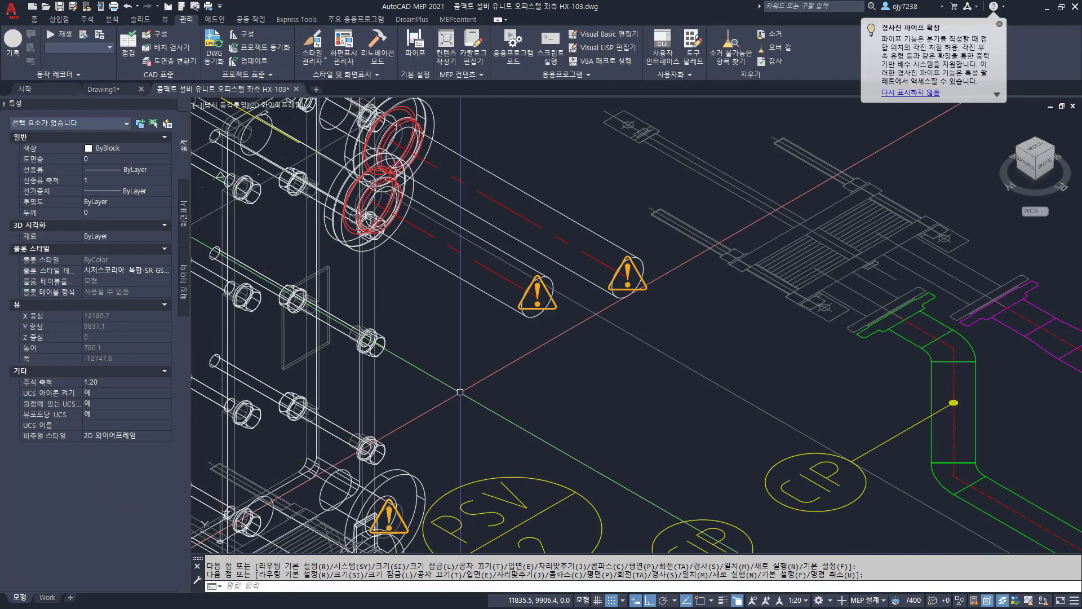
middle_drag(469, 422, 469, 258)
click(419, 316)
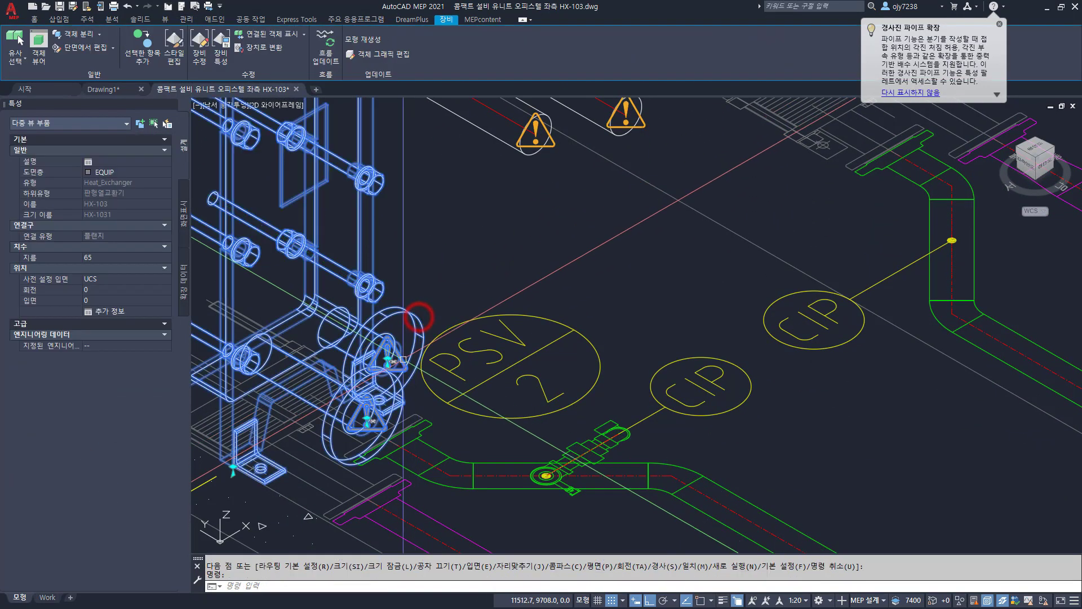
click(394, 362)
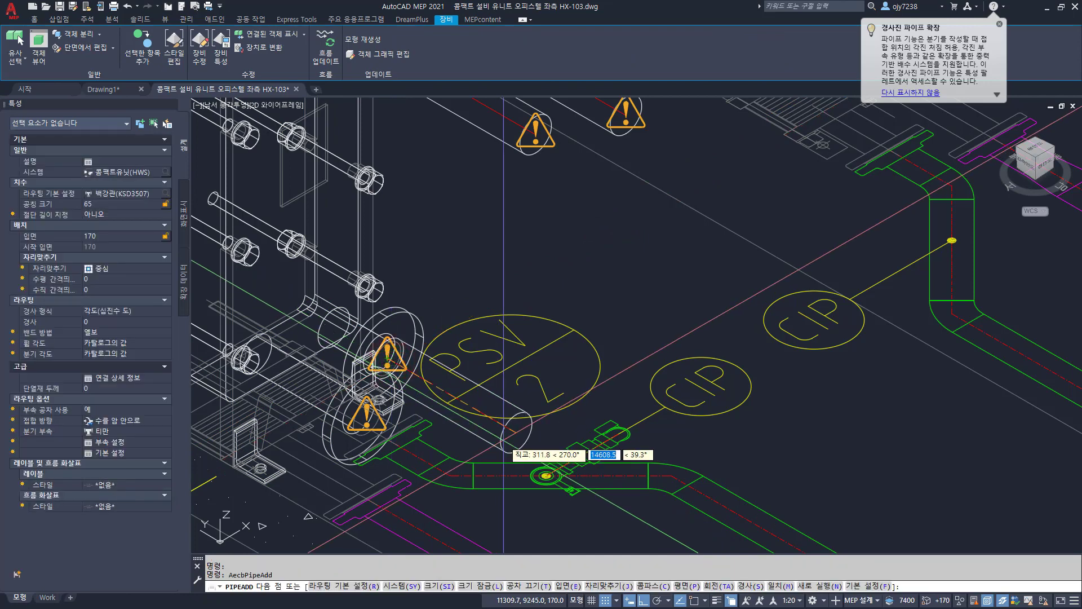
click(501, 439)
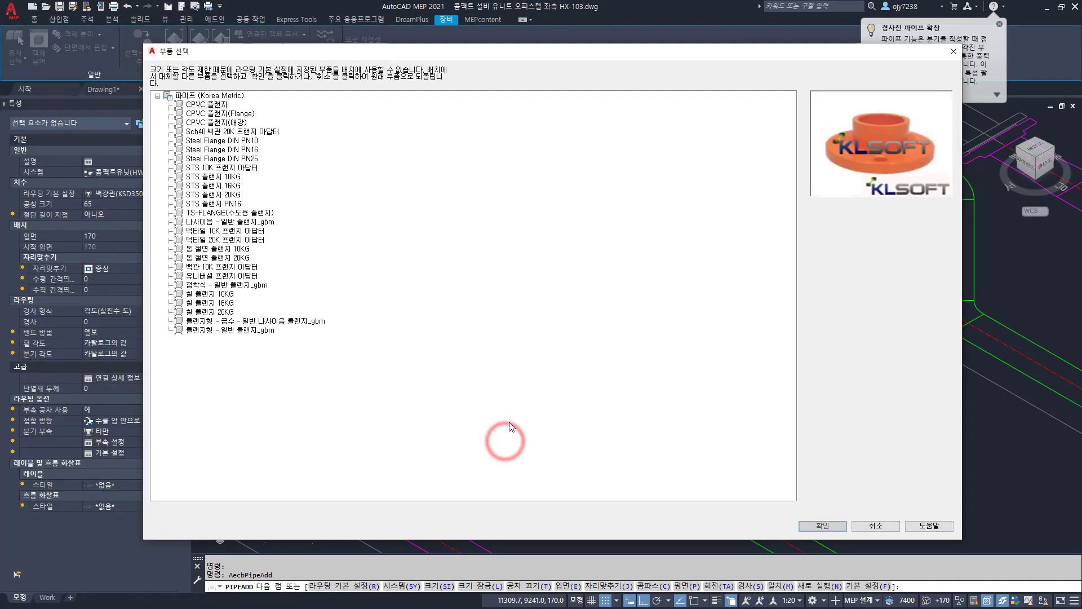
click(217, 294)
click(217, 311)
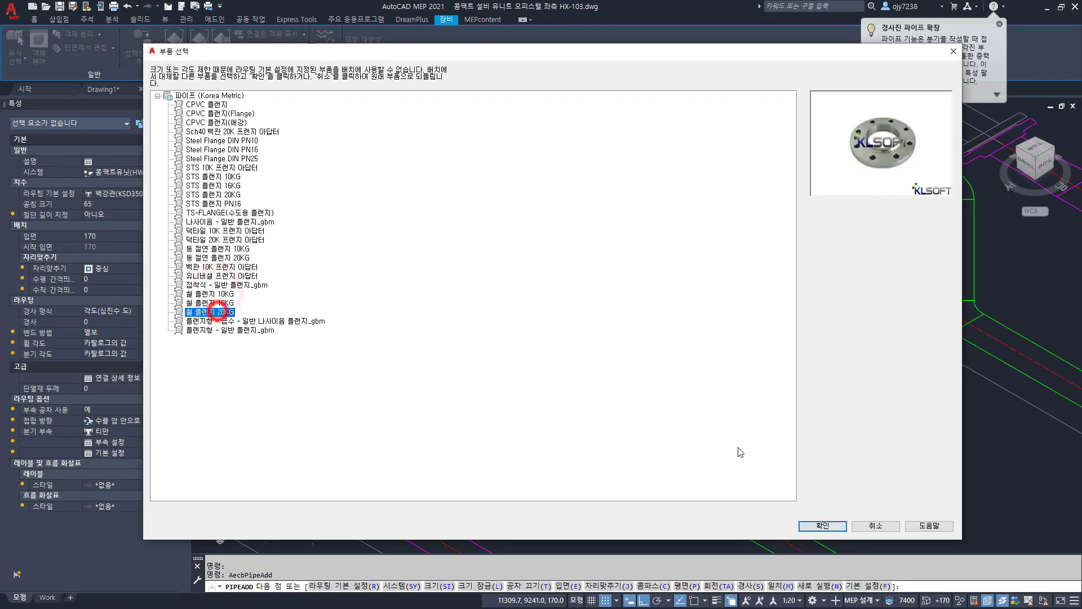
click(823, 525)
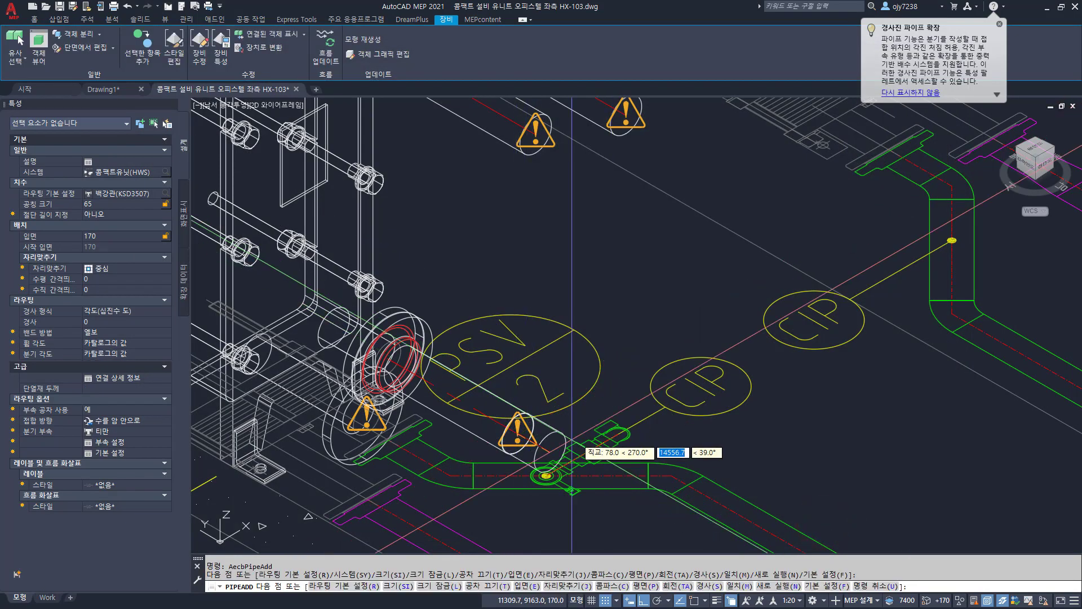
key(Return)
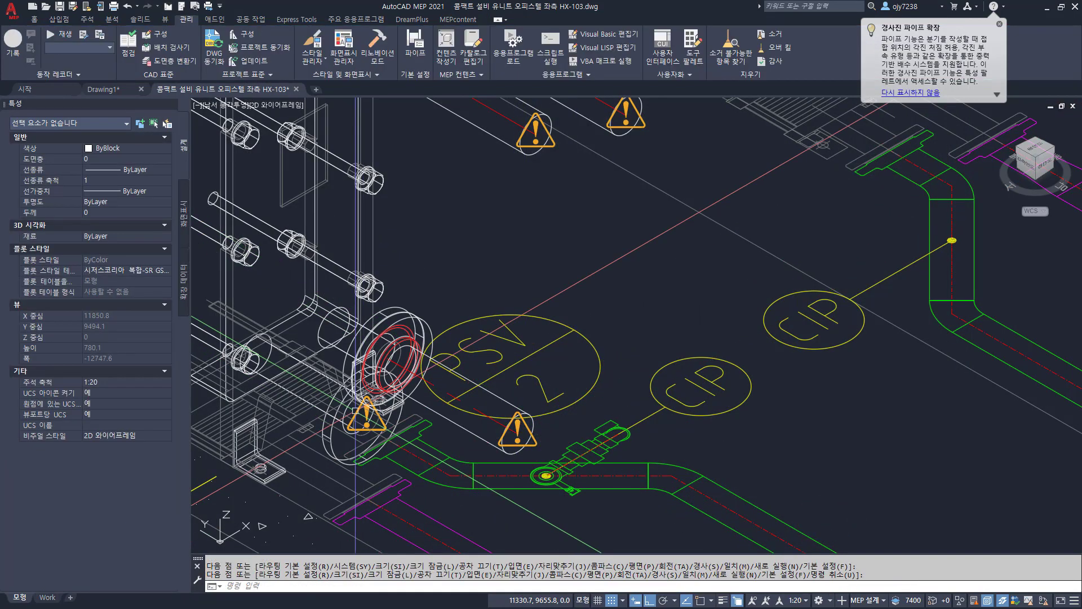
Step: Route a straight 65 mm pipe out from the front lower connector of HX-103, using the 철 플랜지 20KG flange
click(371, 421)
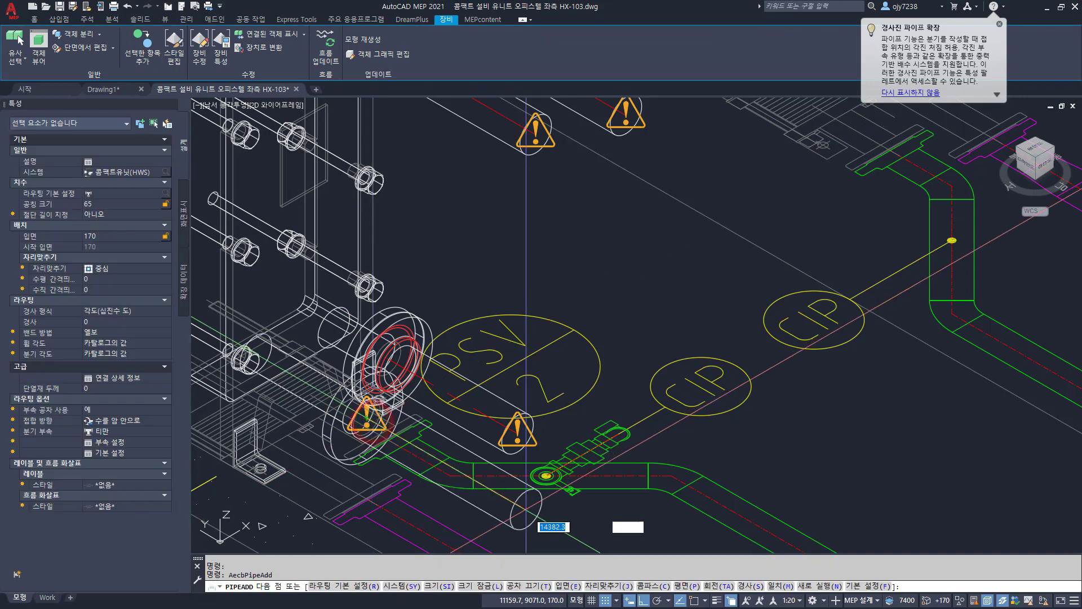
click(529, 511)
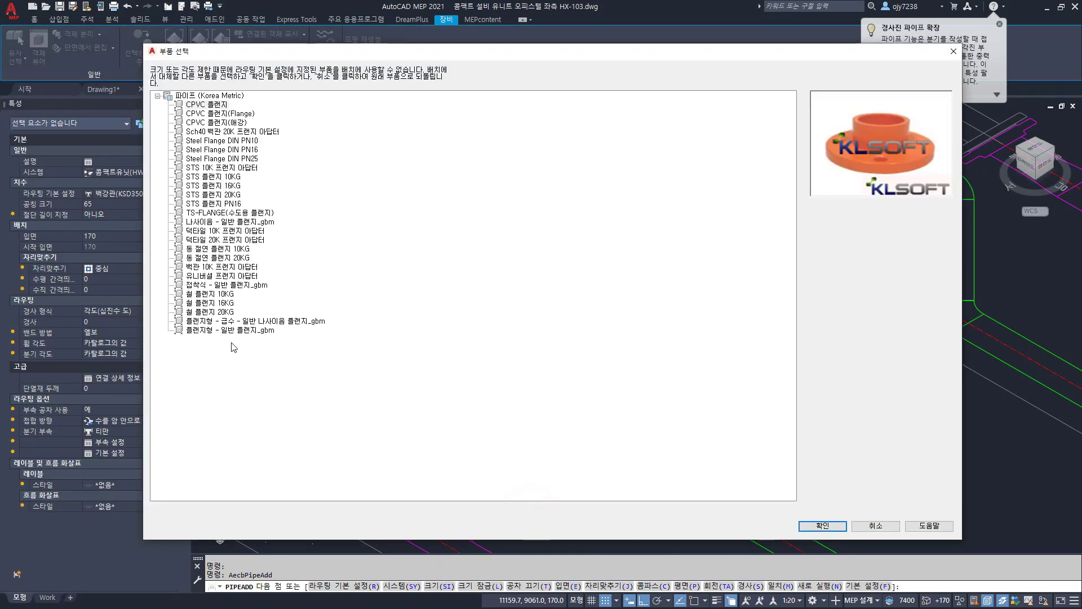
click(225, 312)
click(826, 526)
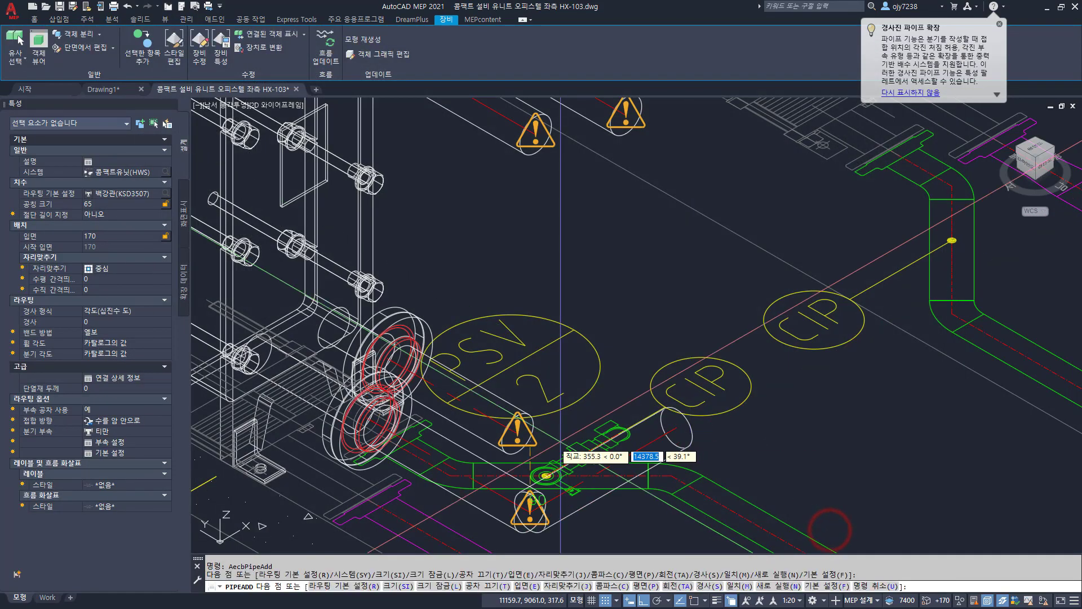
key(Return)
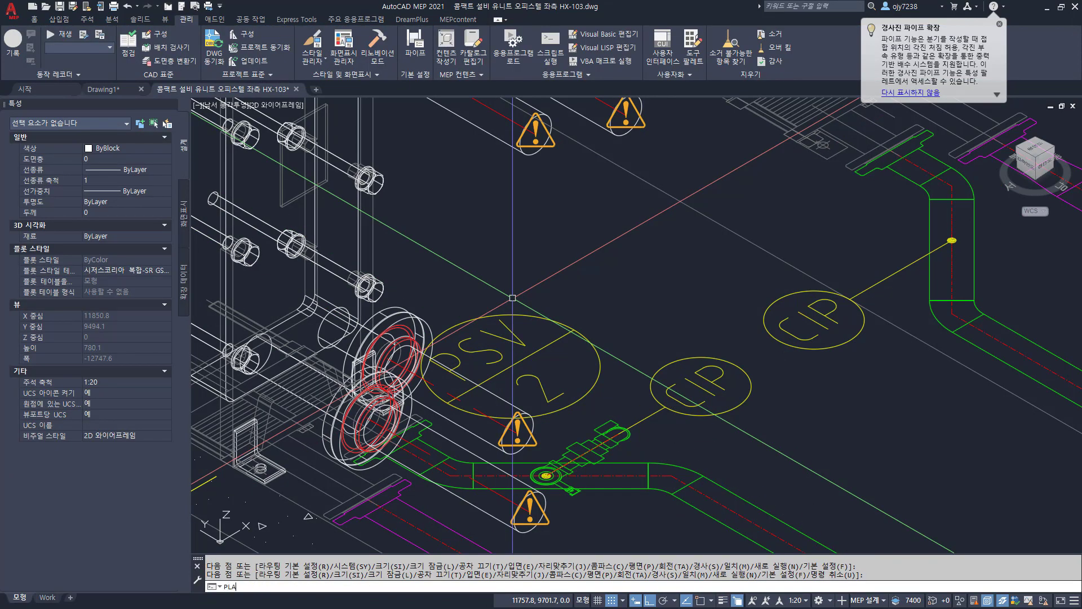
Step: Switch the model to the plan view of the current UCS with PLAN, focusing on the new pipes below HE-2
key(Return)
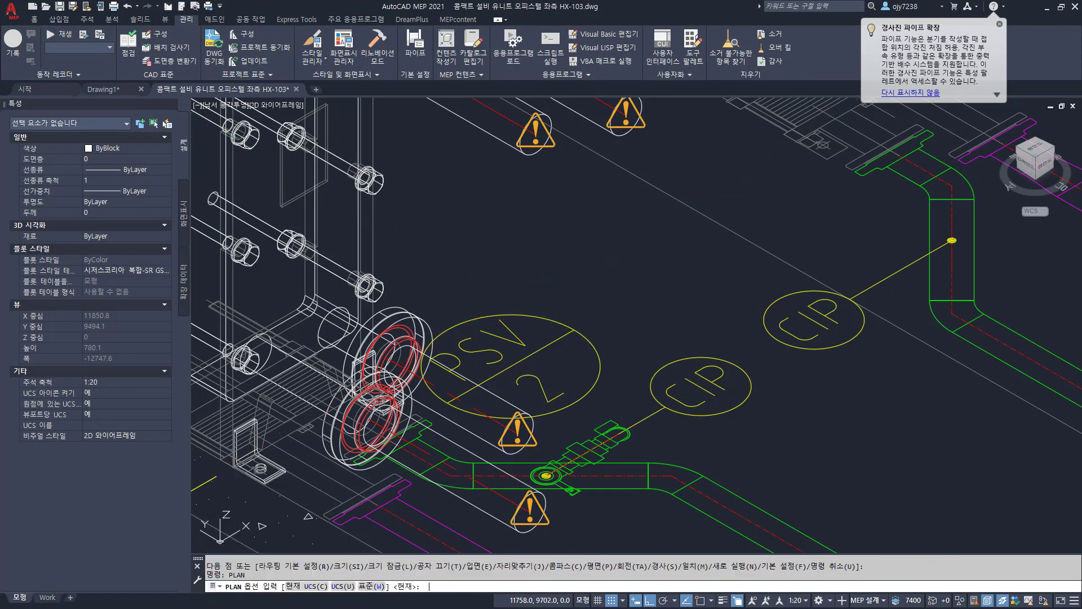
key(Return)
scroll(396, 175, up, 6)
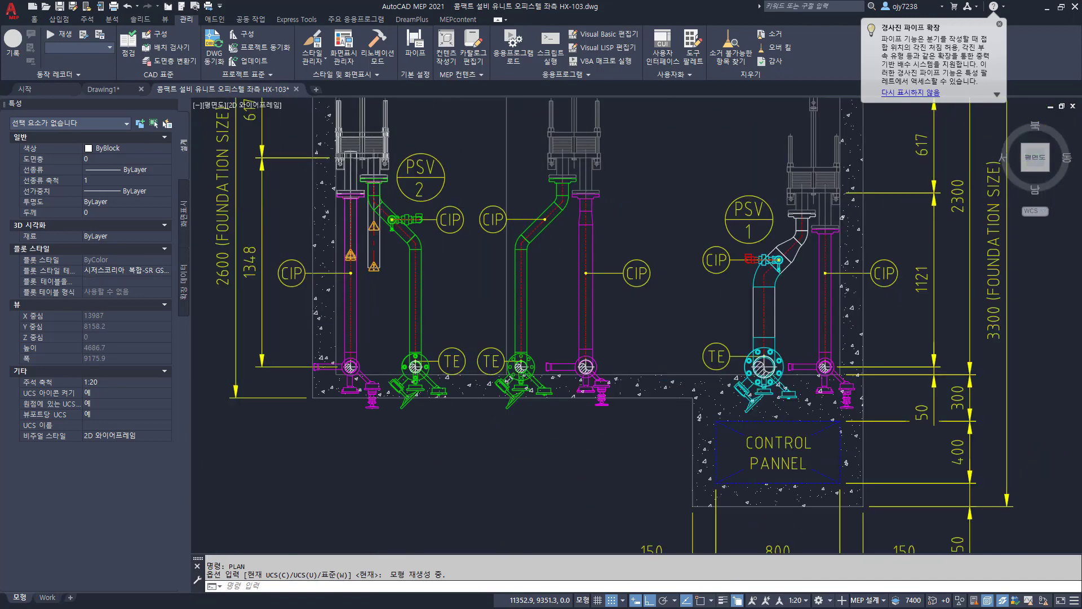
scroll(381, 213, up, 2)
click(377, 307)
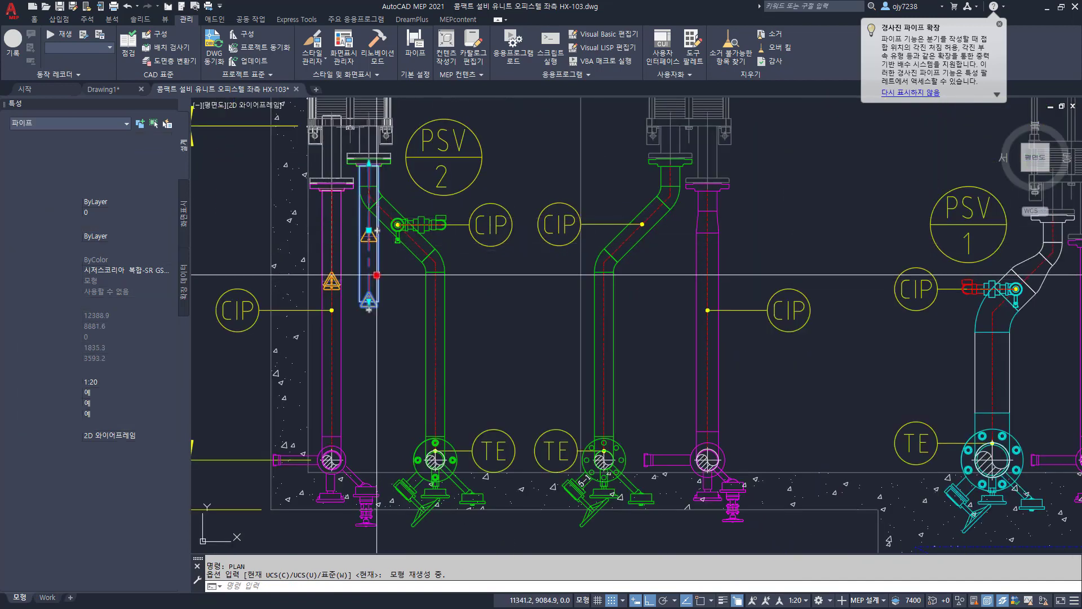
click(368, 302)
scroll(373, 192, up, 5)
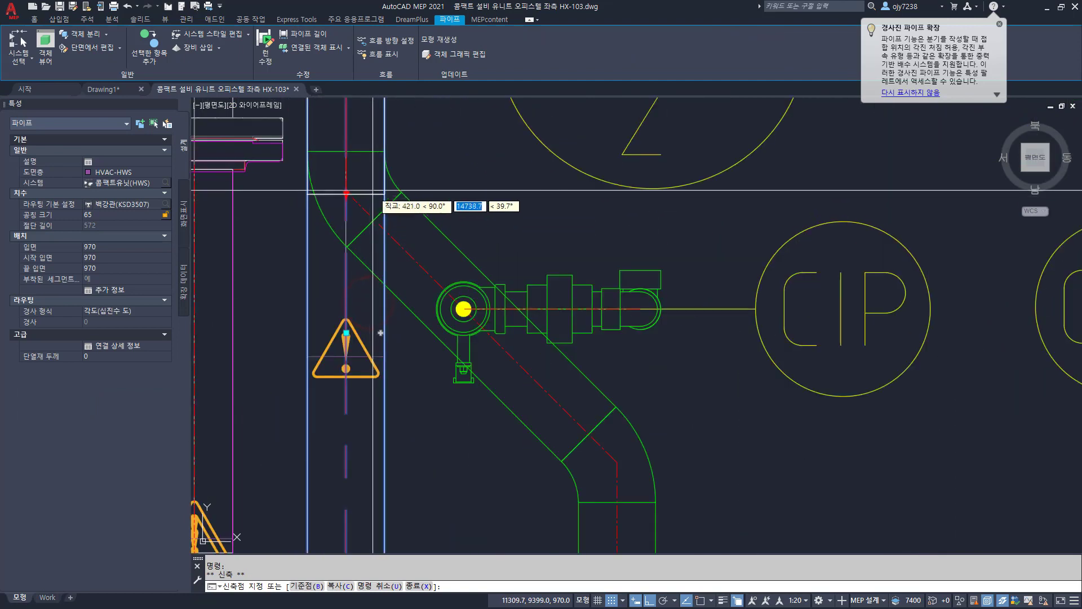
scroll(373, 190, down, 4)
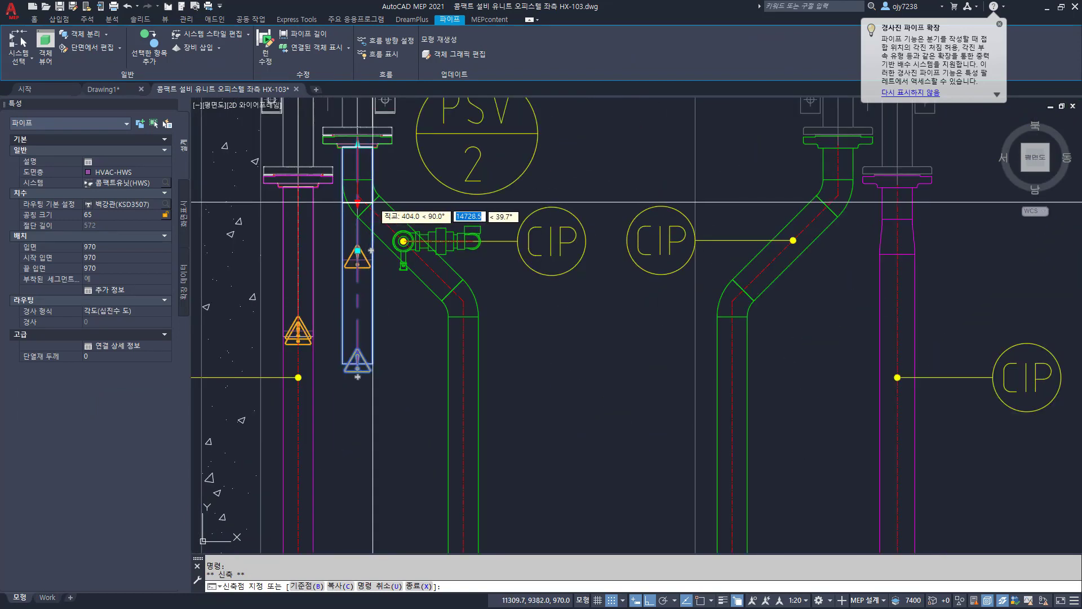
shift+right_click(364, 181)
key(r)
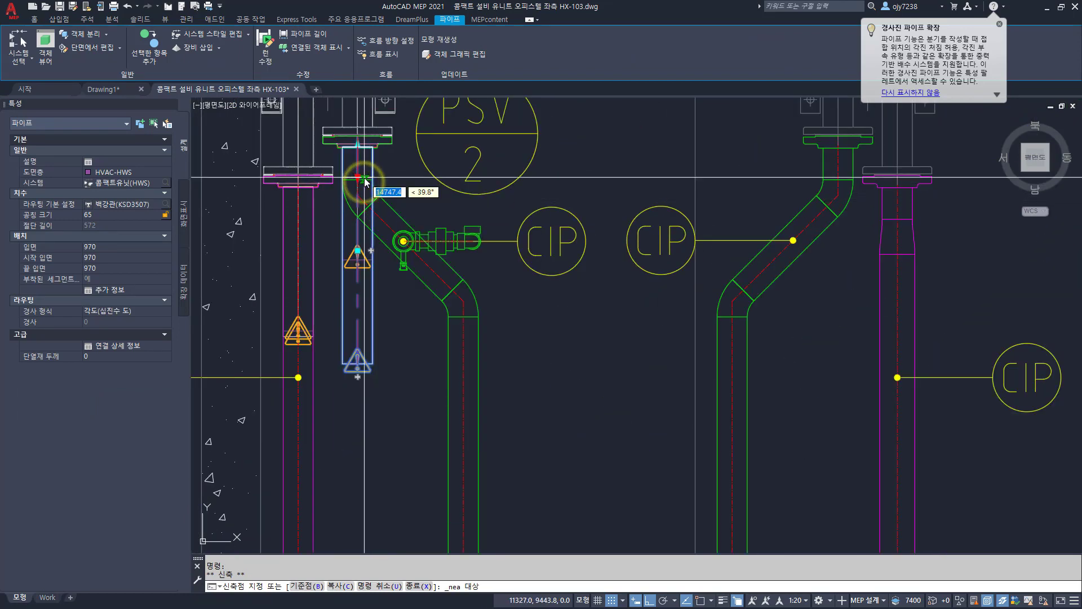
key(Escape)
key(Escape)
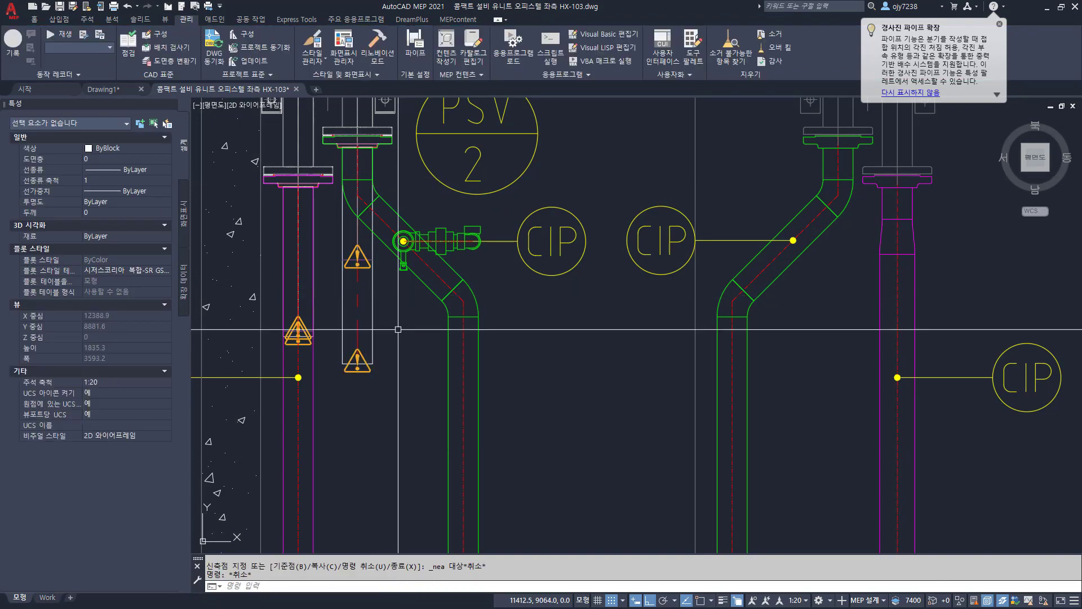
Step: Compare the elevations of the two overlapping pipes beside PSV-2 in plan view
scroll(370, 261, up, 2)
scroll(372, 260, up, 2)
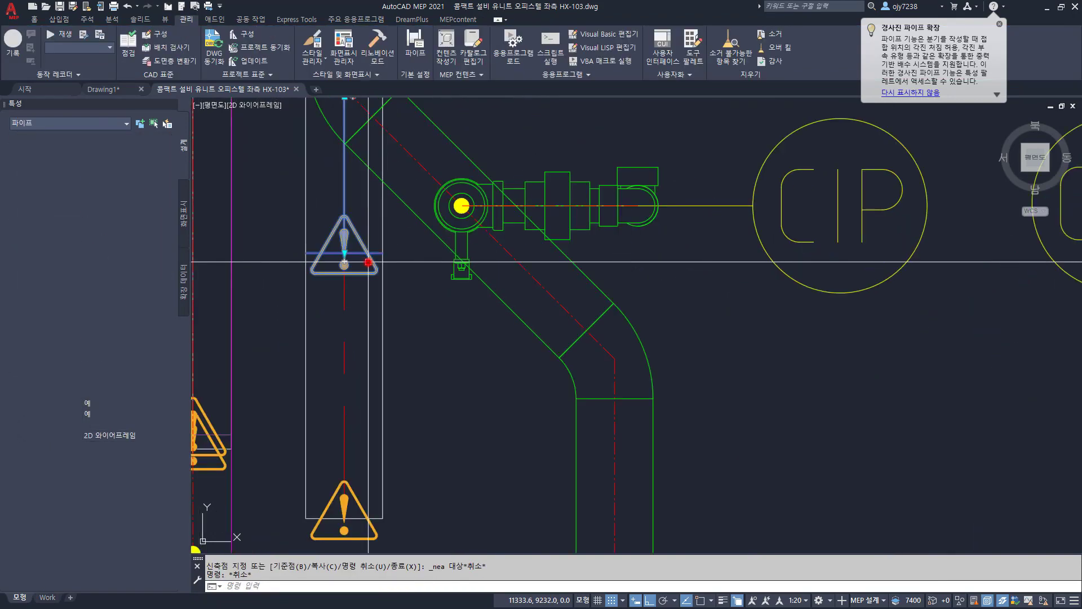
click(369, 261)
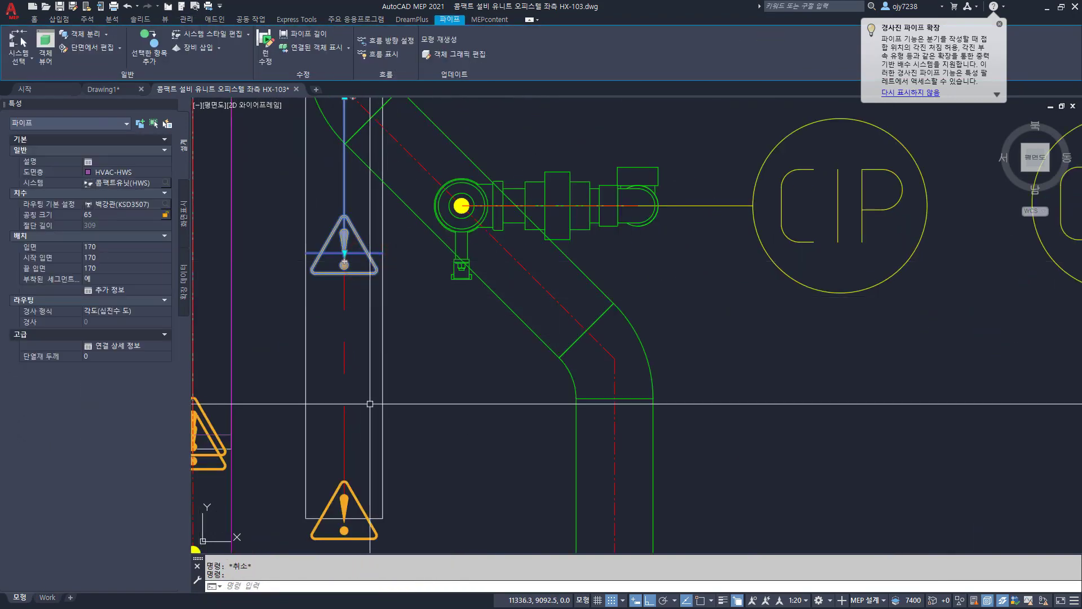
key(Escape)
click(357, 507)
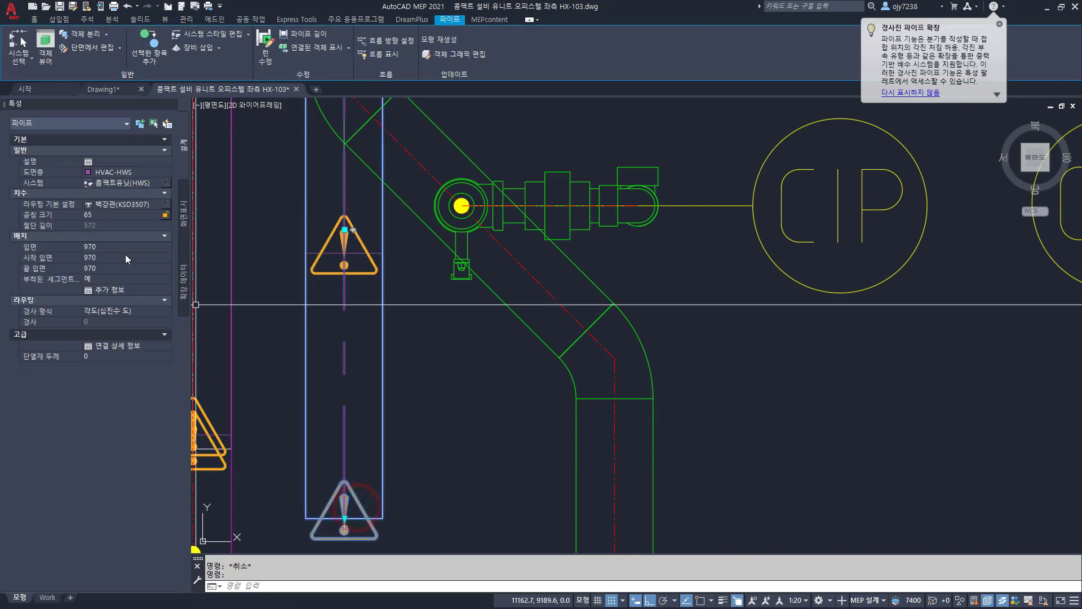
scroll(338, 303, down, 4)
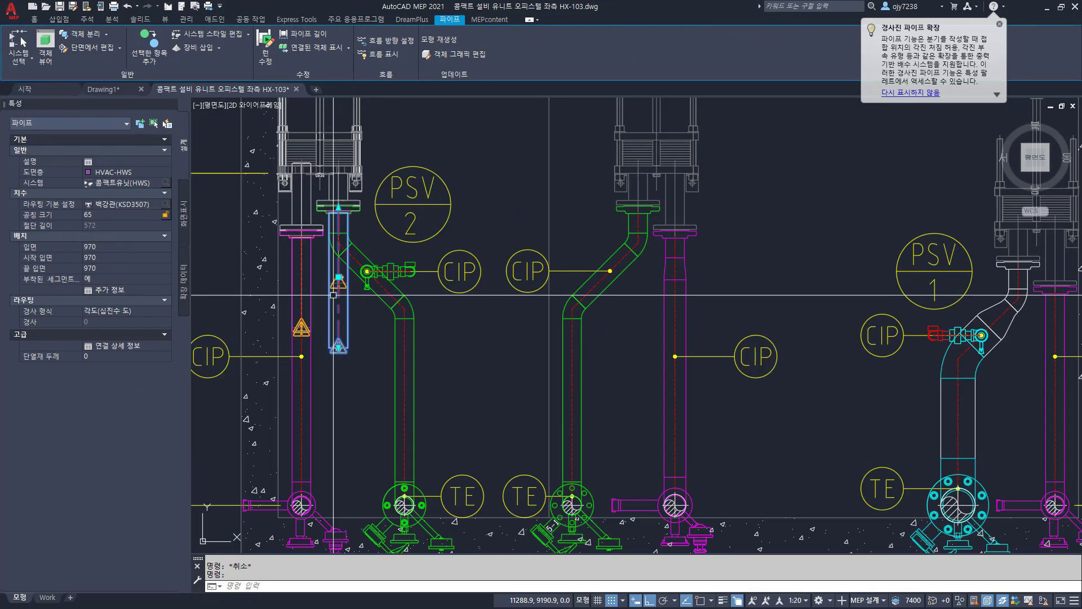
key(Escape)
scroll(387, 356, down, 3)
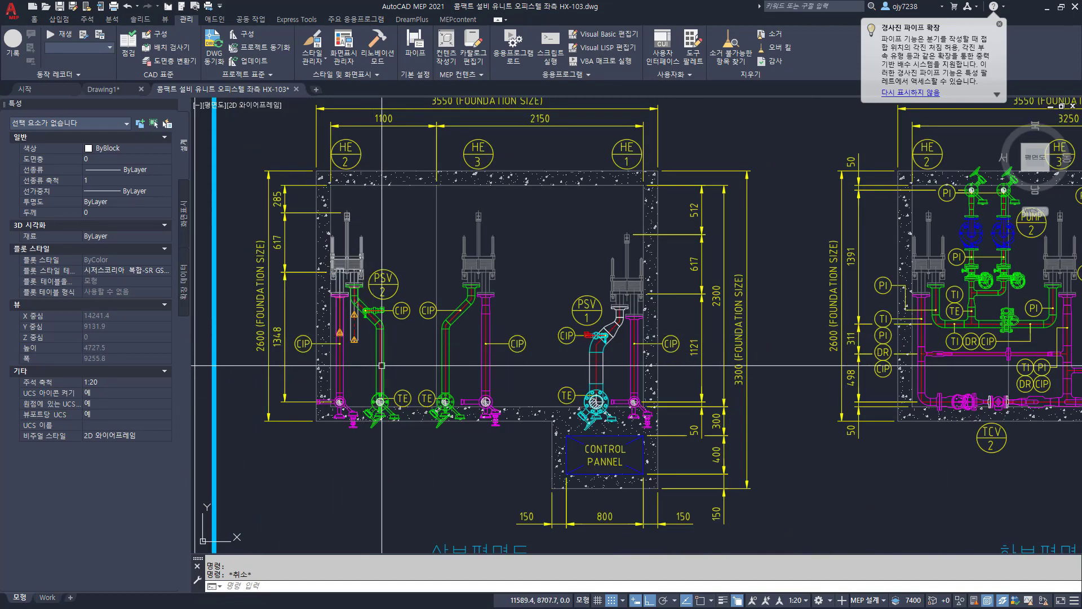
Step: Shorten the 65 mm pipe at elevation 970 beside PSV-2 to about 106 mm, ending it where the plan's offset bend starts
scroll(350, 311, down, 4)
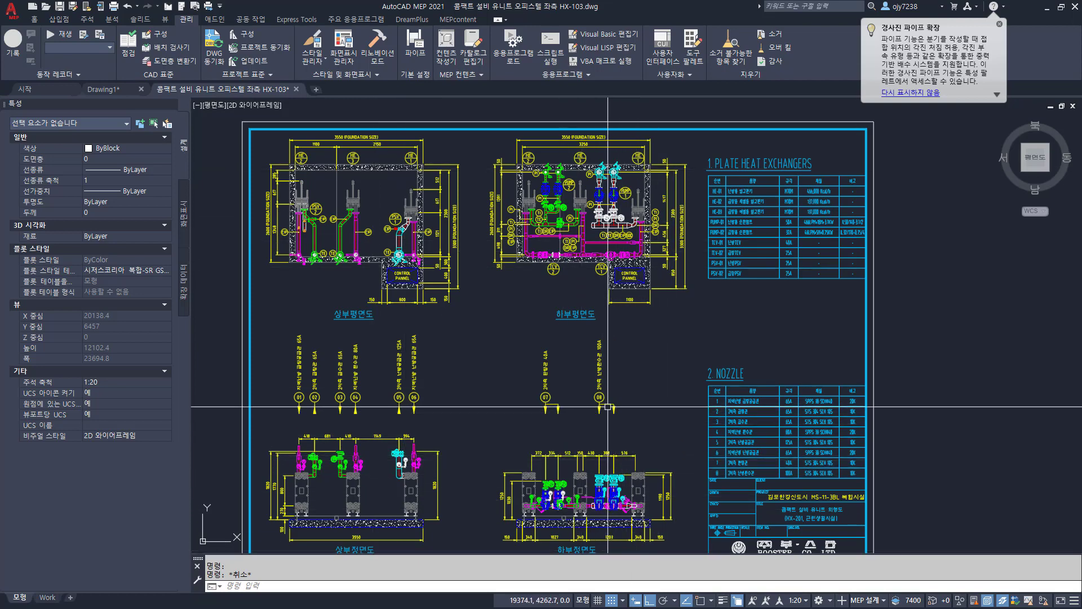
middle_drag(490, 340, 522, 345)
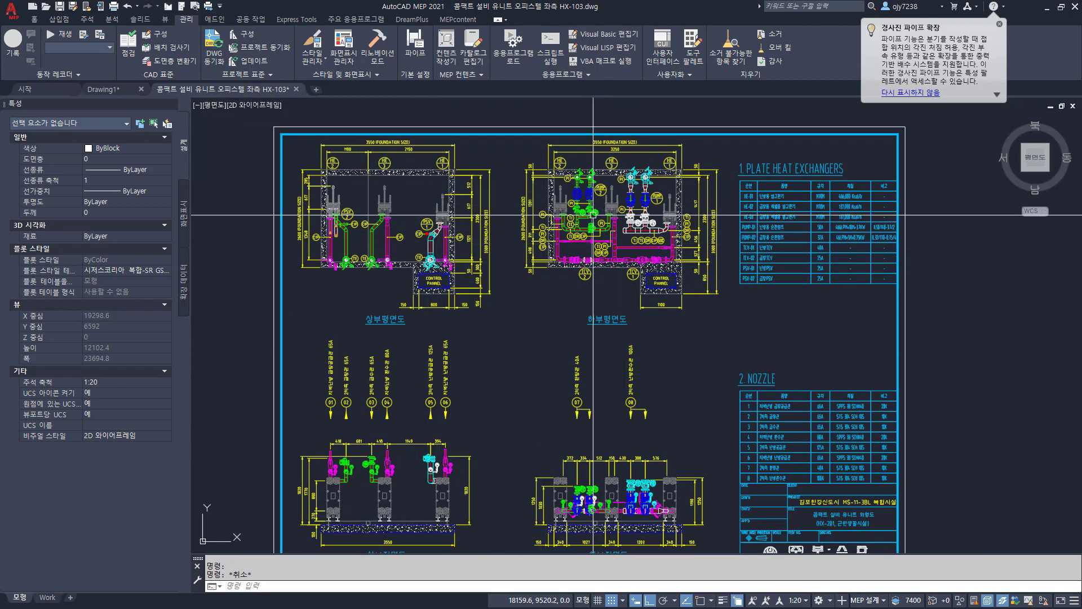
scroll(349, 229, up, 6)
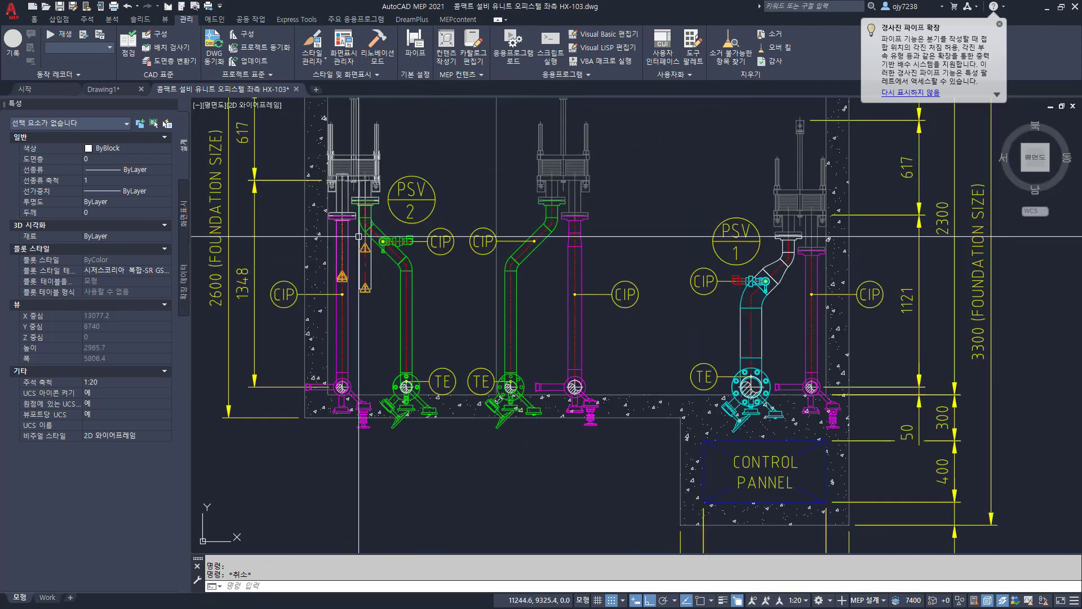
scroll(359, 236, up, 4)
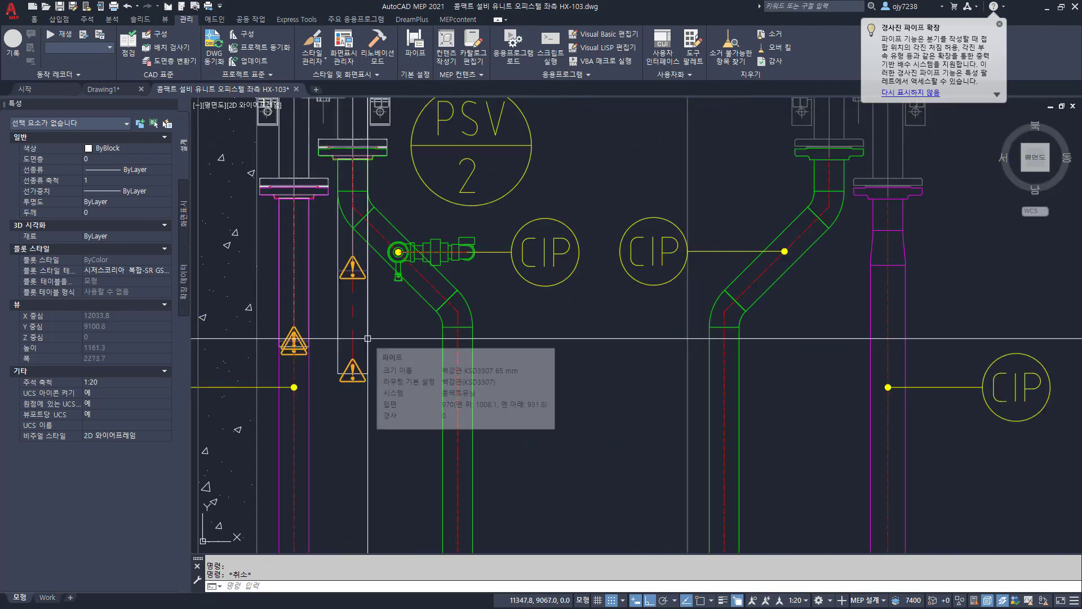
click(368, 338)
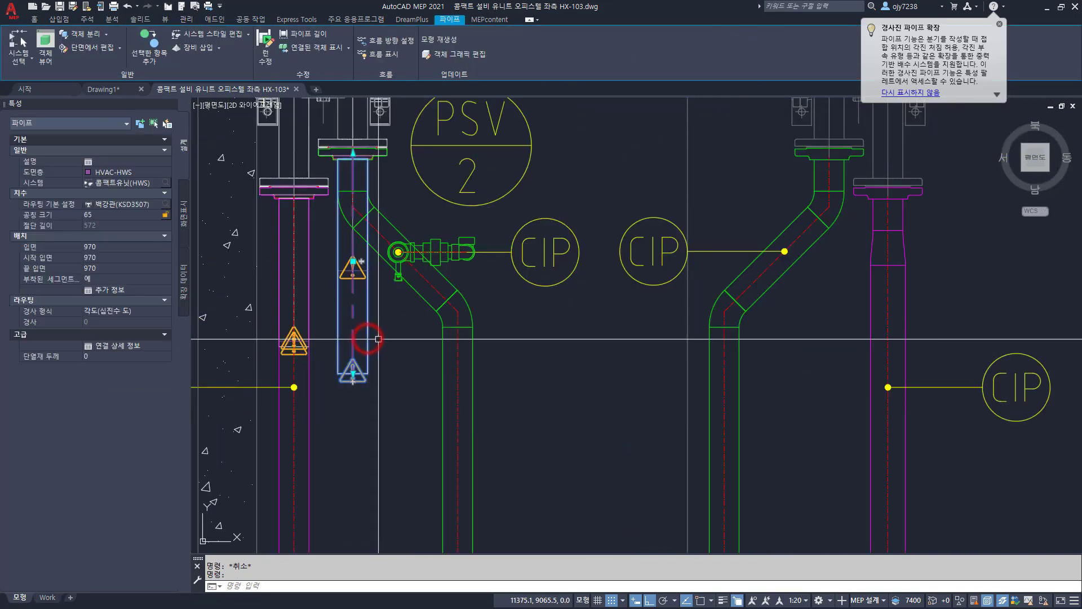
click(354, 372)
scroll(354, 195, up, 4)
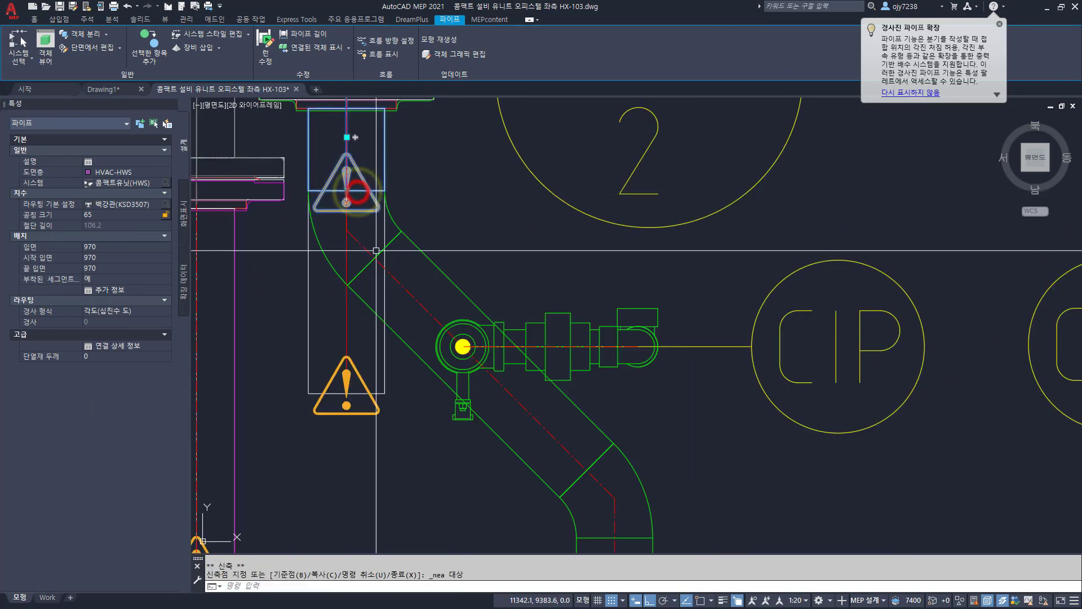
click(346, 203)
key(Escape)
Step: Shorten the overlapping 65 mm pipe at elevation 170 beside PSV-2 to about 81 mm
click(392, 361)
click(366, 361)
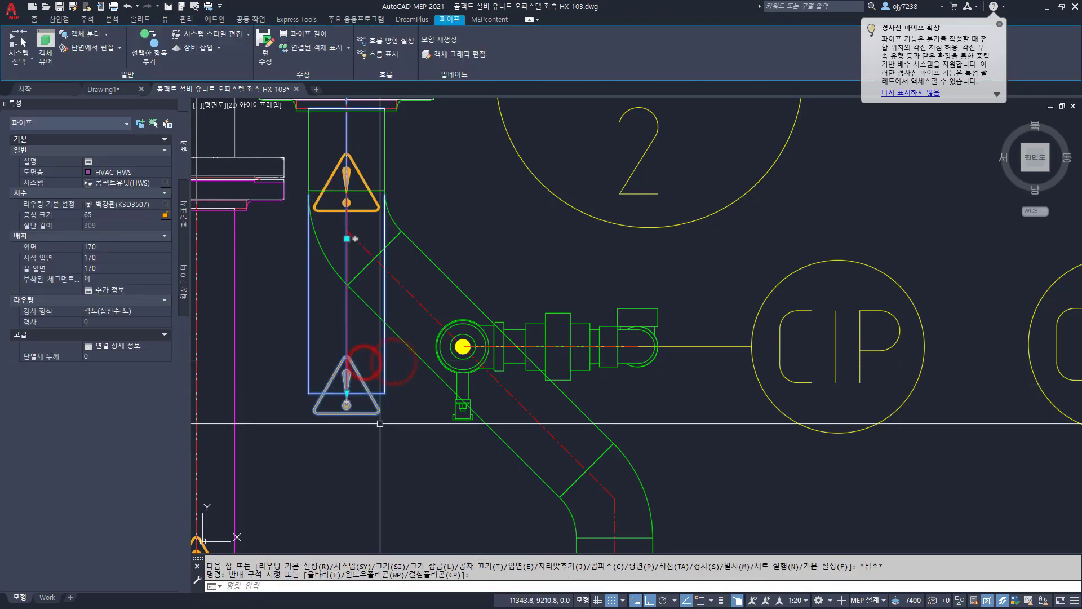
click(346, 398)
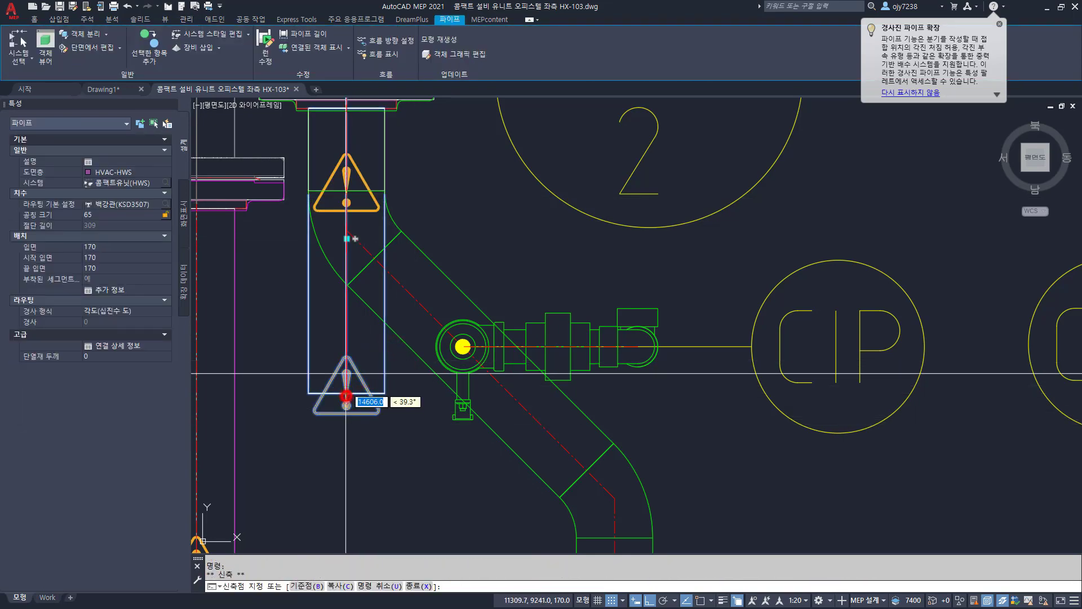
click(394, 165)
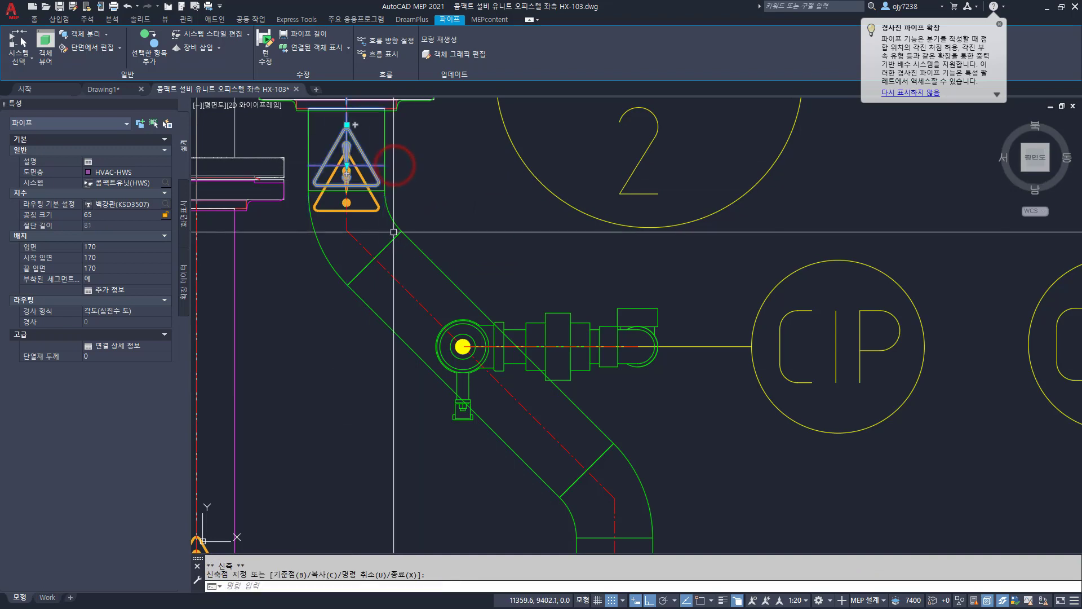
key(Escape)
Step: Continue the elevation 970 pipe beside PSV-2 through the plan's first bend and along the diagonal to the centreline's second bend point
click(371, 211)
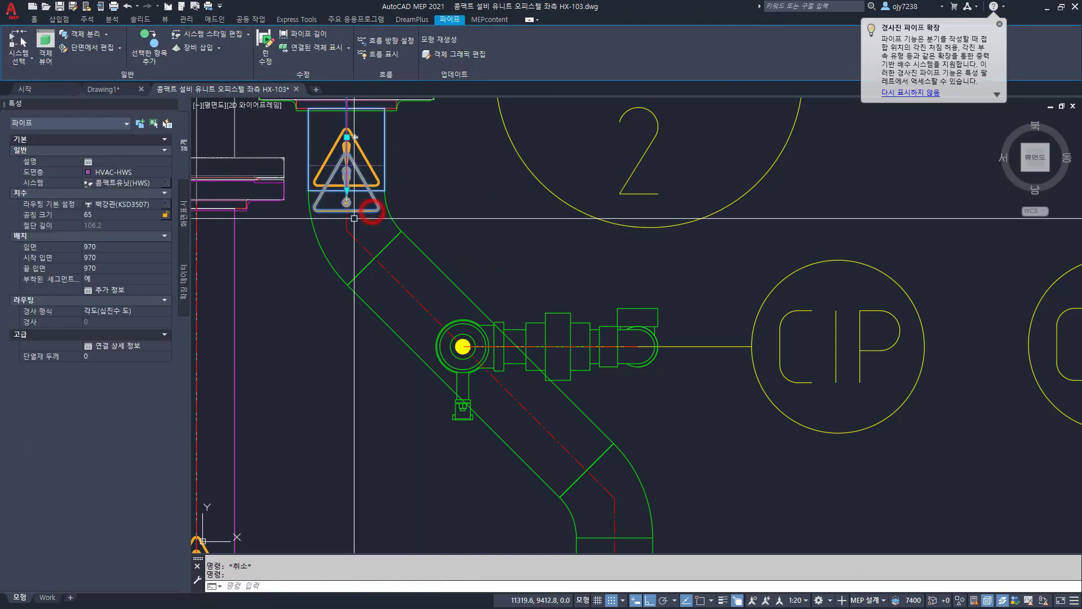
click(347, 198)
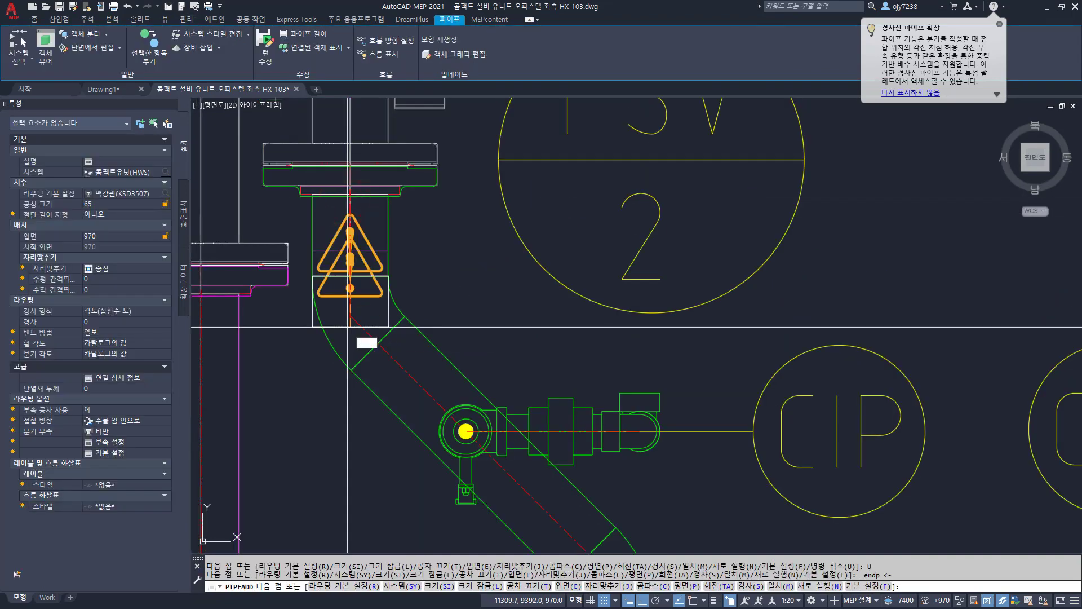
text(.y)
key(Return)
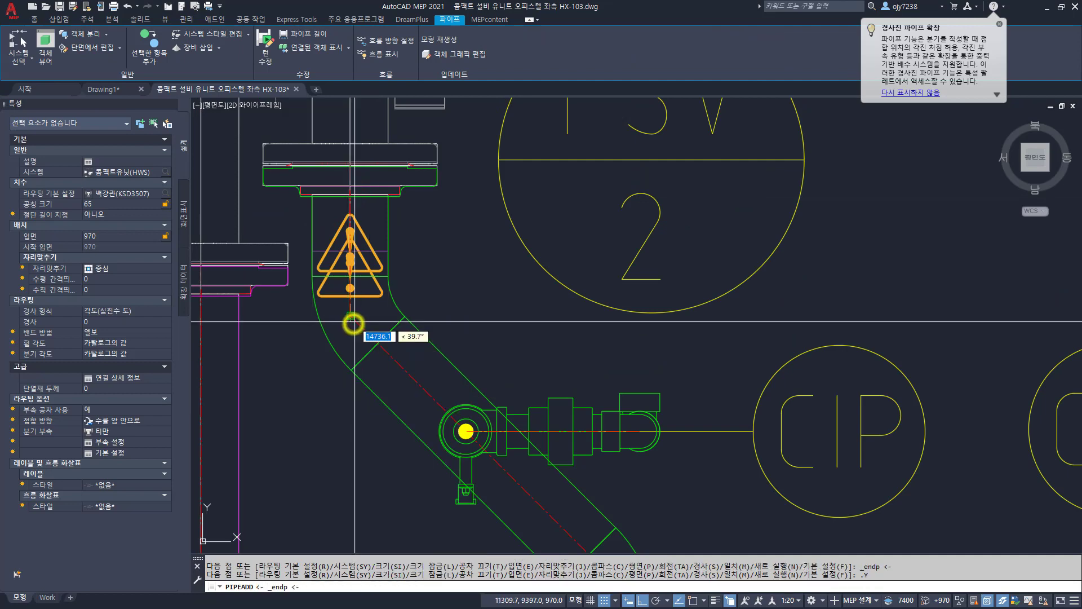
click(353, 323)
click(330, 419)
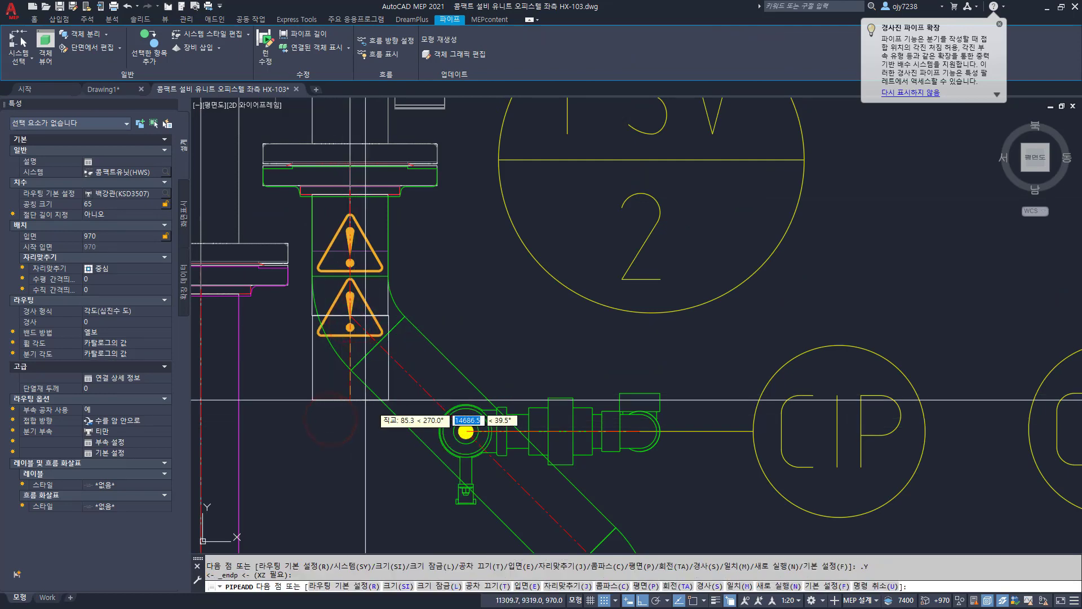
scroll(384, 403, down, 4)
middle_drag(463, 484, 452, 430)
shift+right_click(476, 437)
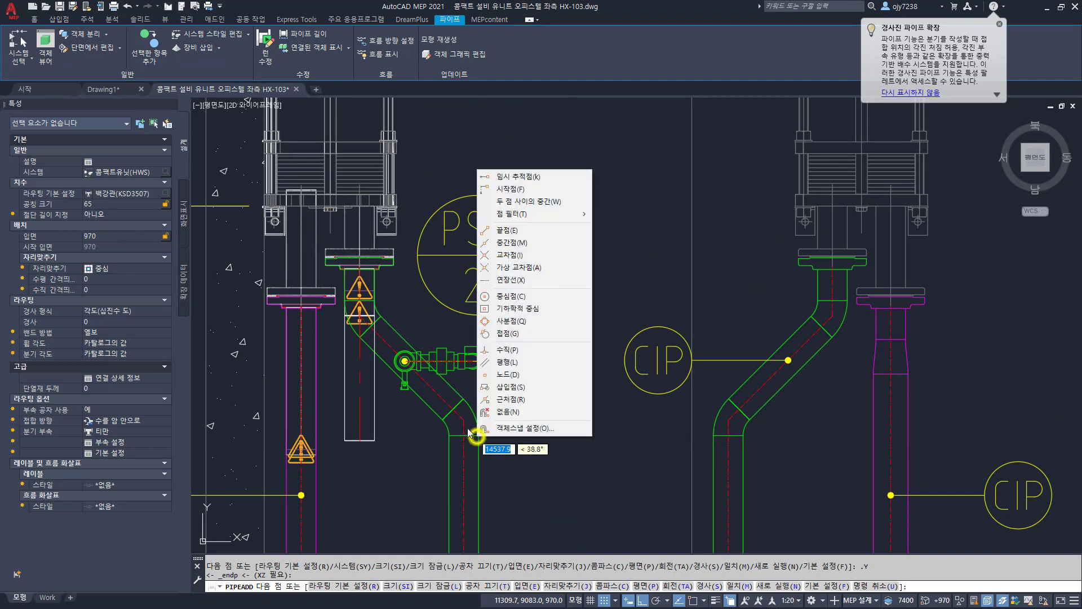
key(e)
click(463, 419)
Step: Extend the pipe straight down the plan to the centre of the green flange circle at the first TE tag
middle_drag(468, 497, 451, 280)
scroll(453, 295, down, 2)
scroll(455, 425, up, 4)
shift+right_click(463, 415)
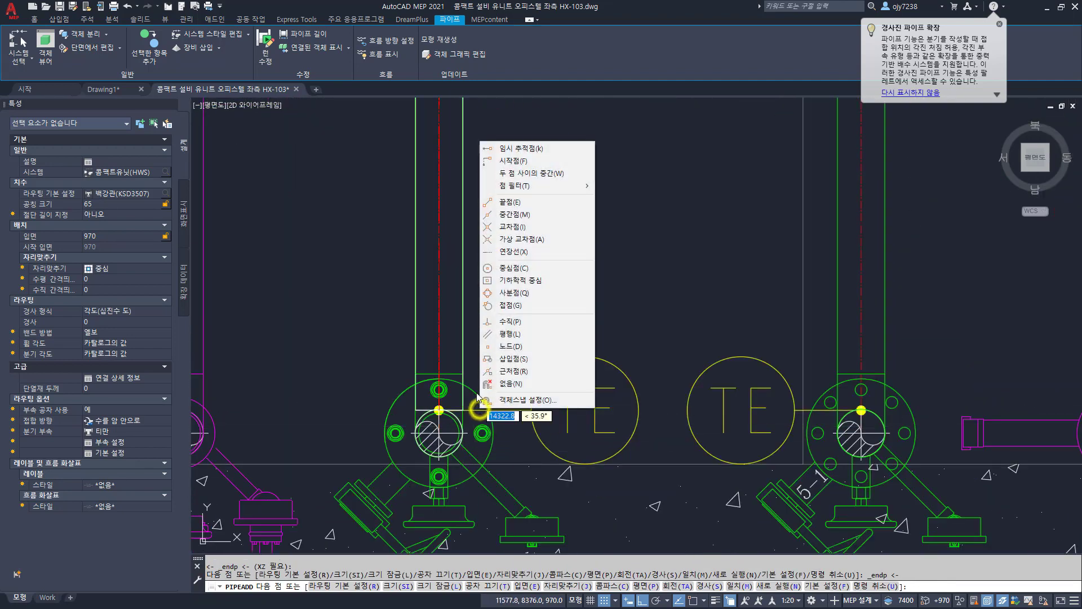
key(c)
click(477, 393)
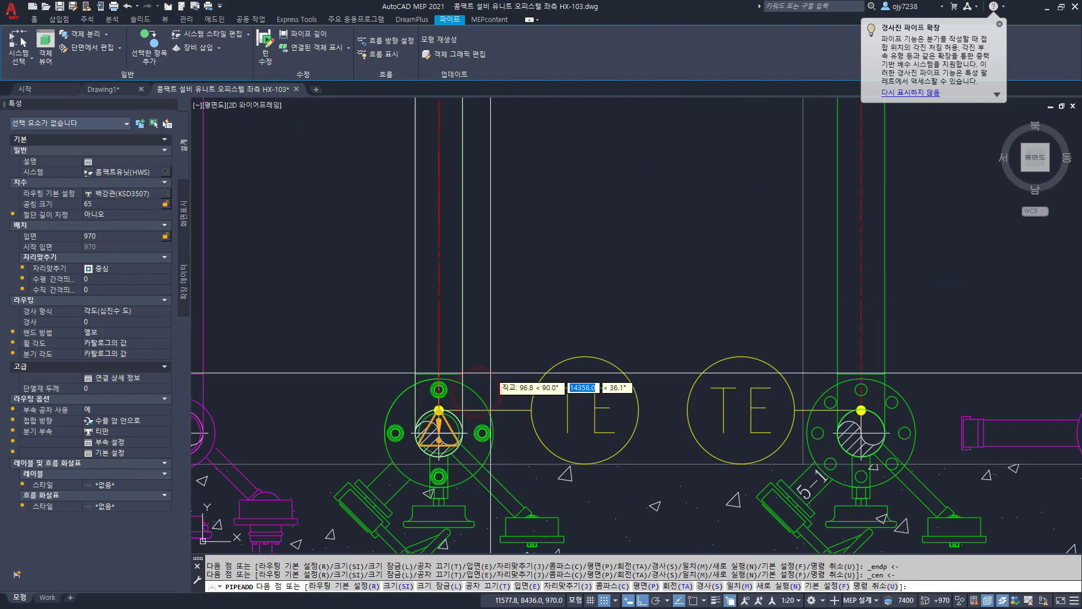
Step: Check the pipe height in the upper front elevation, raise the pipe vertically to elevation 1770, and finish the run
text(E)
key(Return)
scroll(488, 360, down, 10)
middle_drag(476, 507, 473, 214)
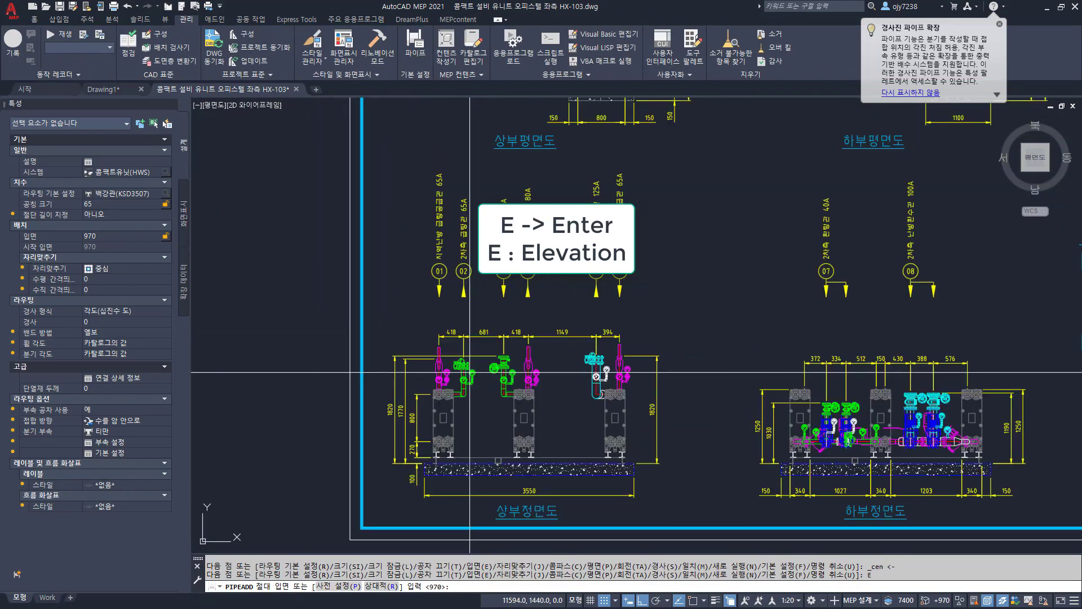
scroll(469, 387, up, 4)
middle_drag(456, 392, 475, 353)
middle_drag(417, 334, 449, 261)
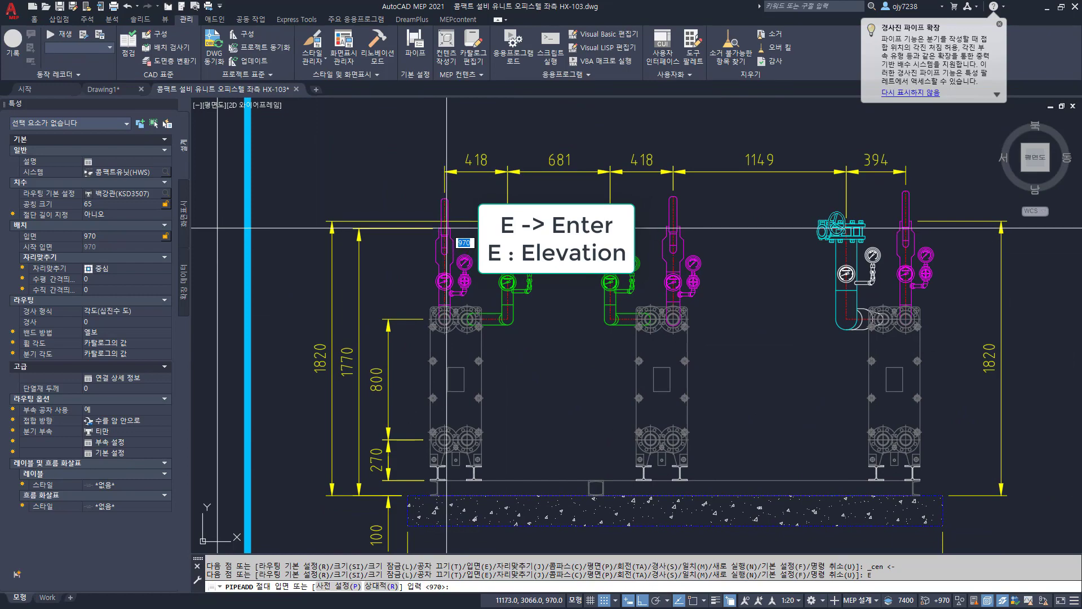
scroll(463, 259, down, 6)
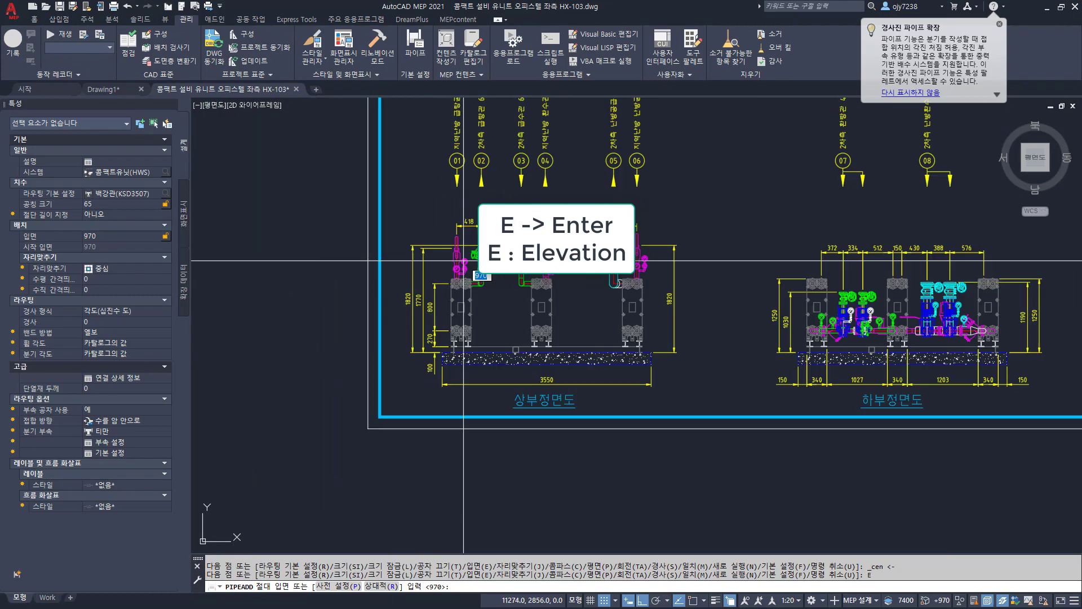
middle_drag(452, 217, 397, 546)
scroll(446, 382, up, 5)
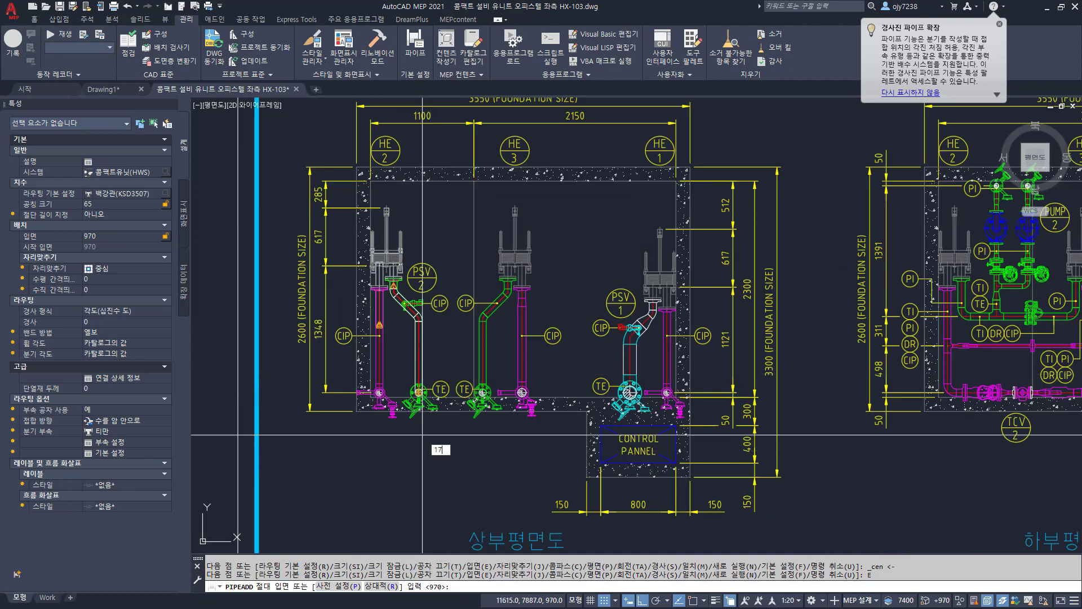
key(Return)
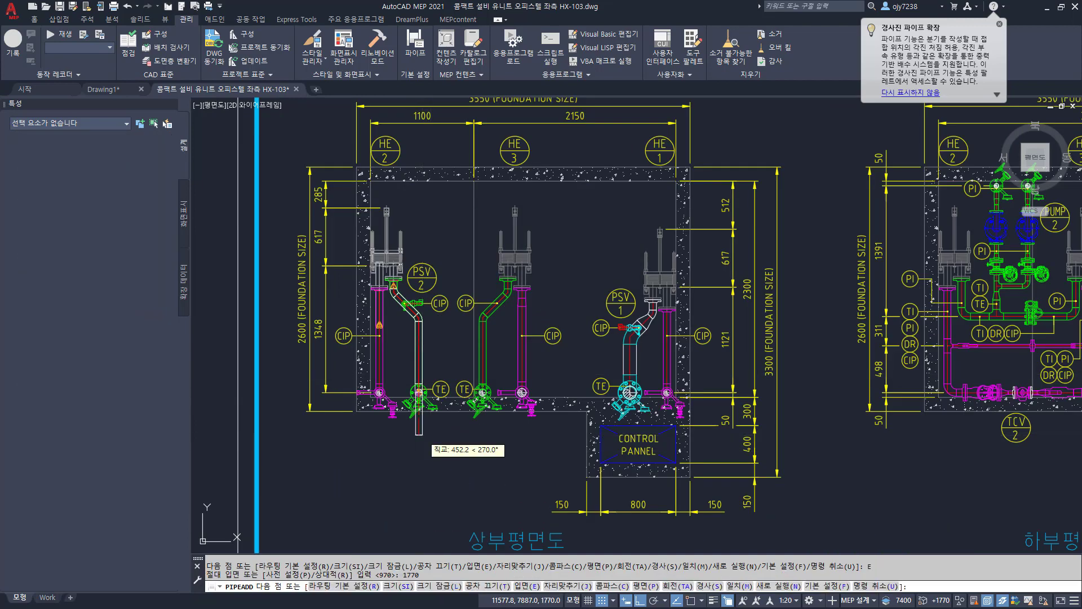
key(Escape)
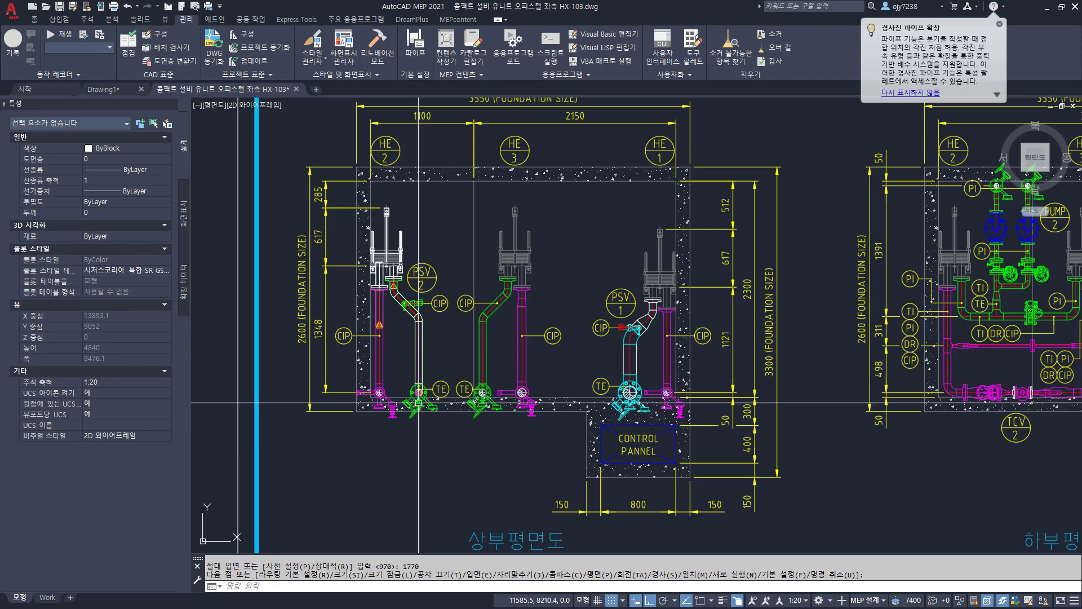
Step: Shorten the elevation 170 pipe on HE-2's left-hand magenta line to about 254 mm
scroll(435, 396, up, 6)
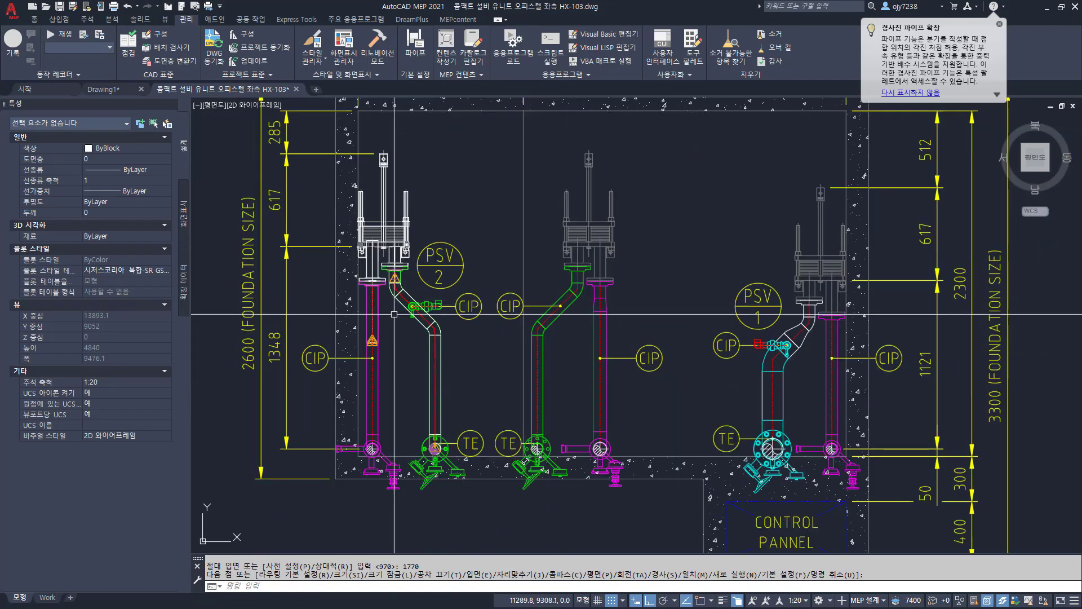
click(351, 201)
click(351, 200)
key(Escape)
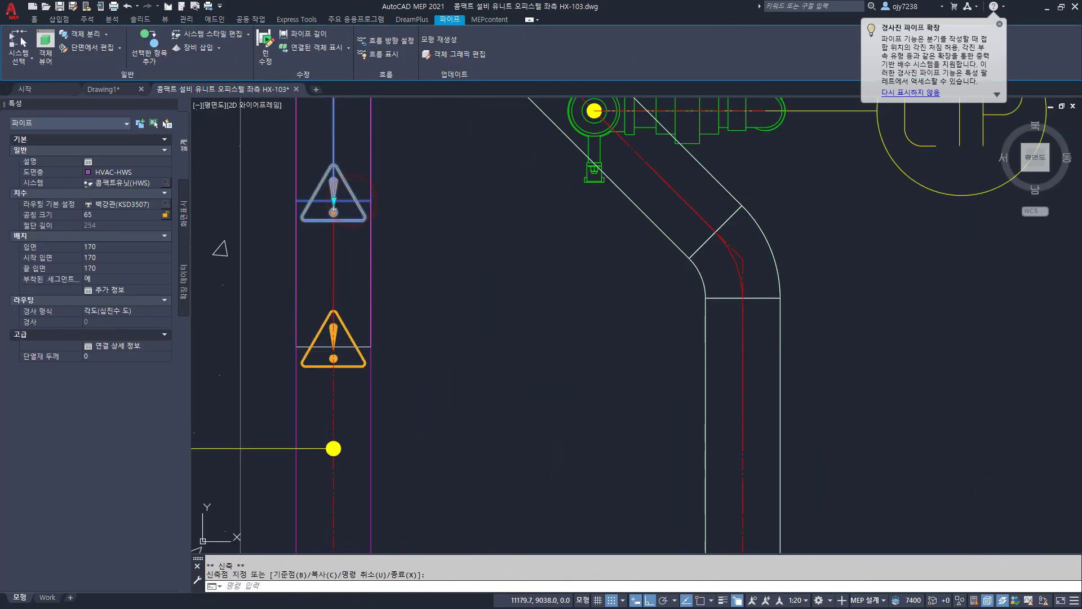
Step: Extend the elevation 970 pipe on HE-2's left-hand magenta line, aligning its end in Y with the centre of the magenta flange circle
click(361, 351)
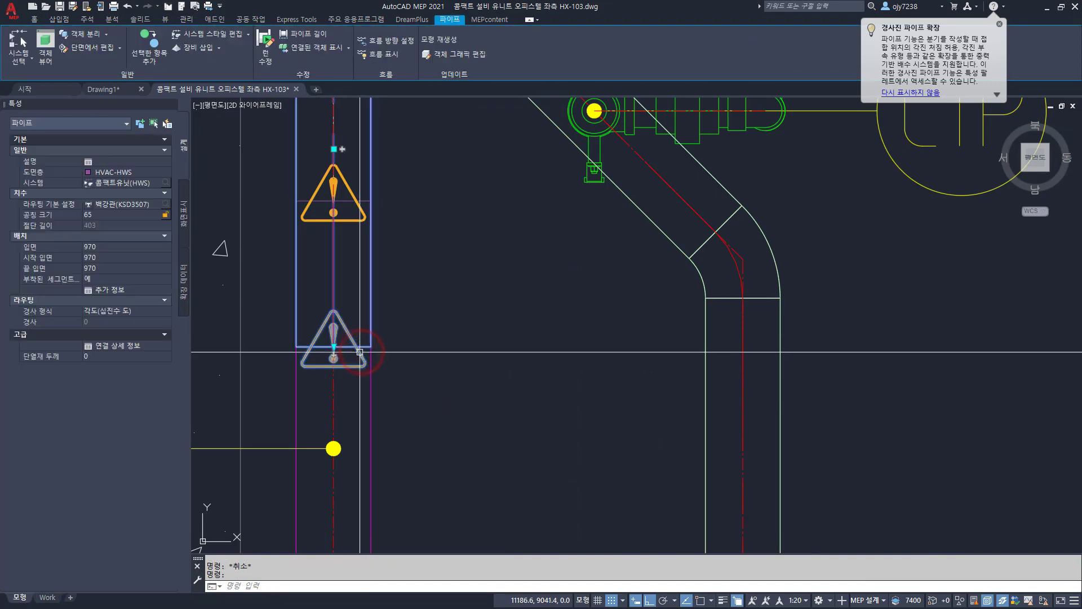
scroll(344, 336, down, 4)
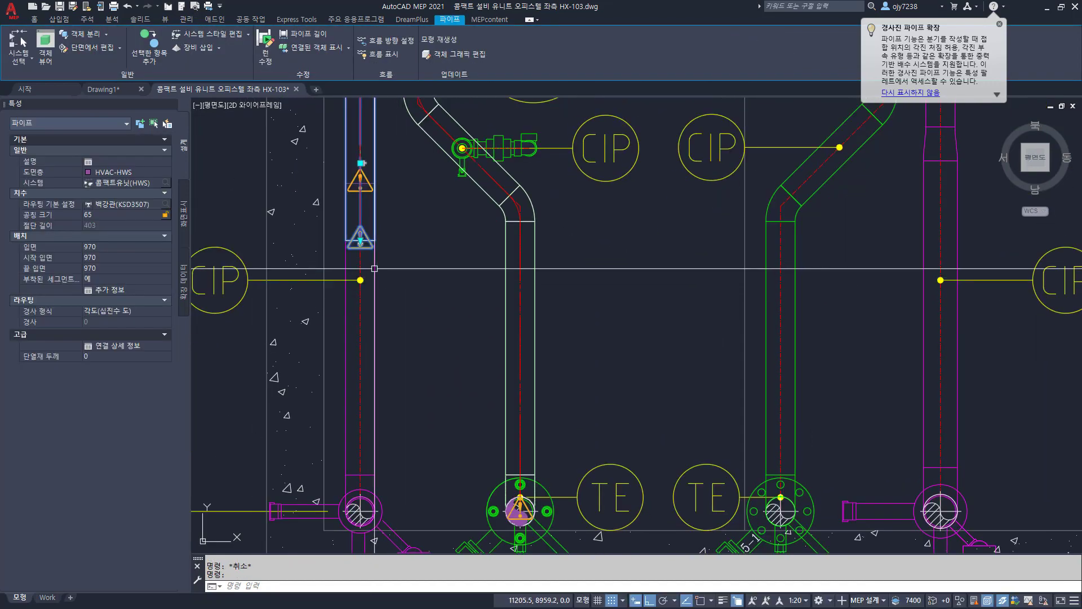
scroll(367, 265, up, 4)
scroll(361, 246, up, 4)
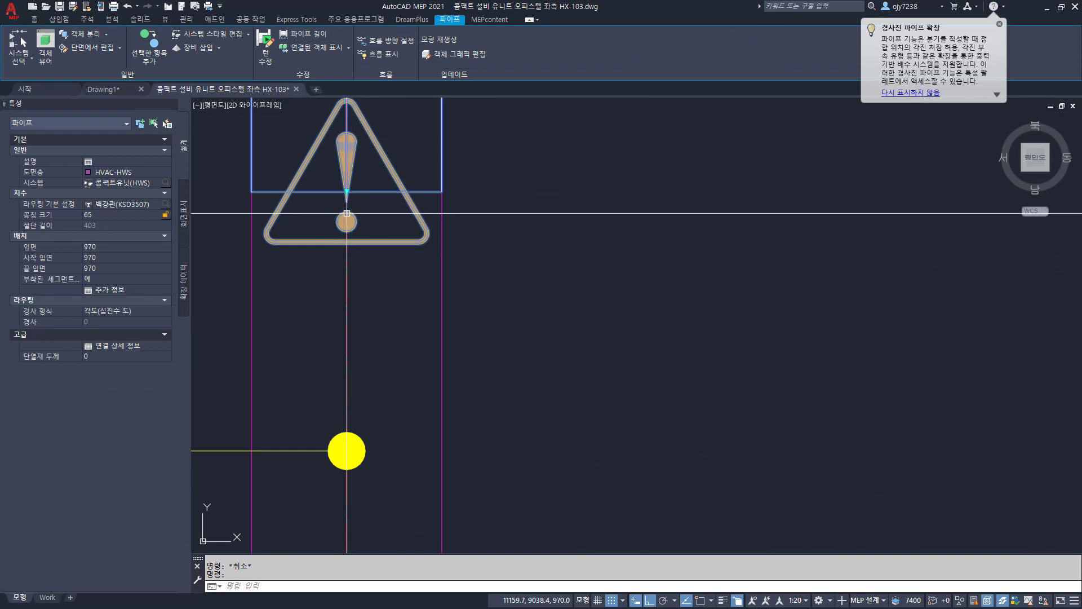
click(347, 214)
scroll(372, 341, down, 9)
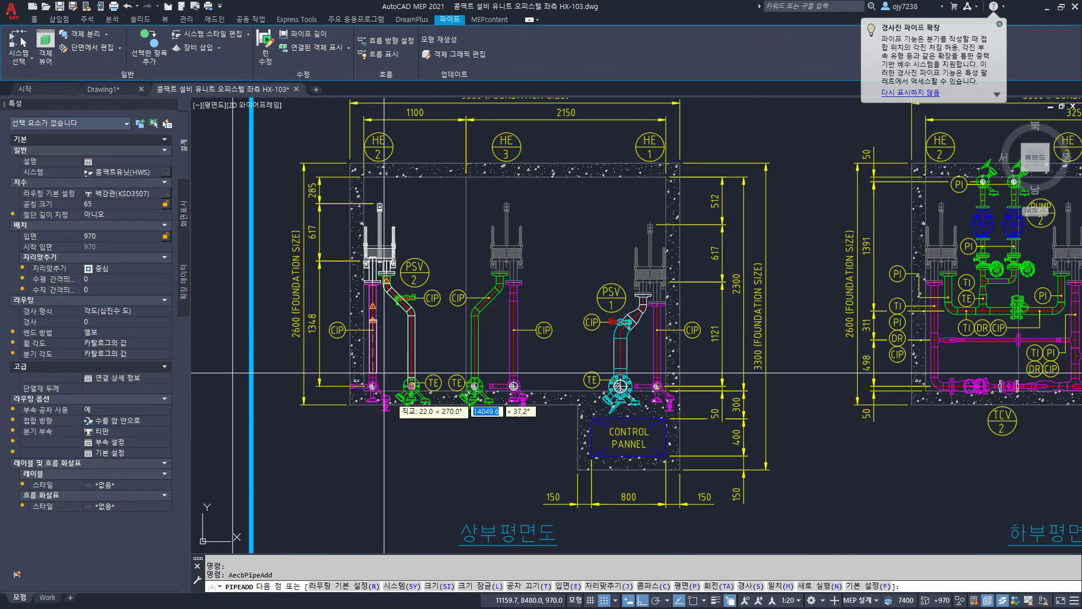
middle_drag(374, 378, 369, 324)
scroll(371, 333, up, 3)
scroll(372, 335, down, 6)
scroll(426, 357, up, 2)
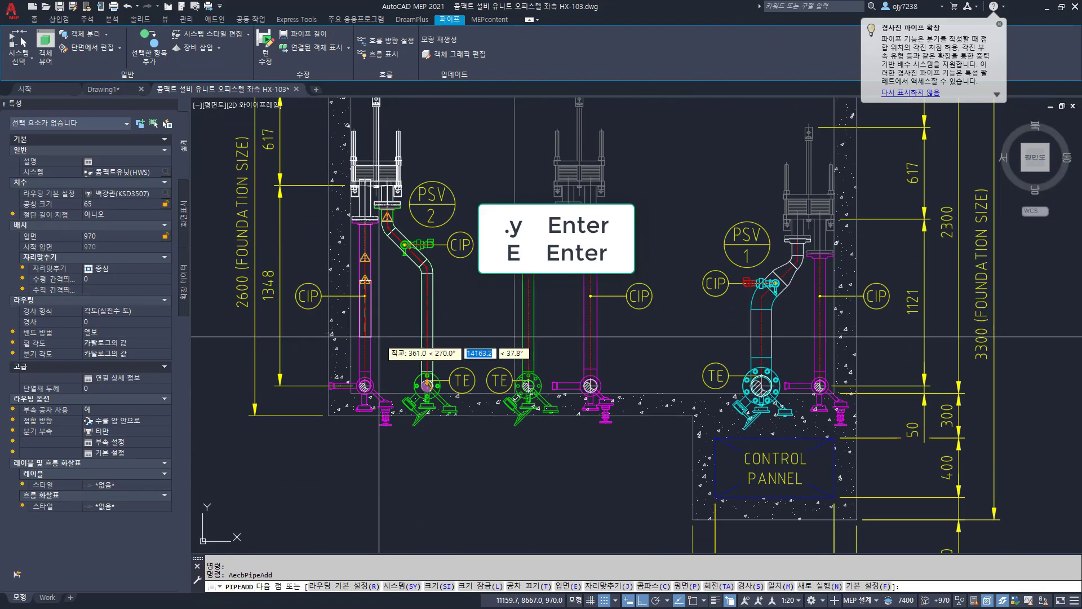
text(.y)
key(Return)
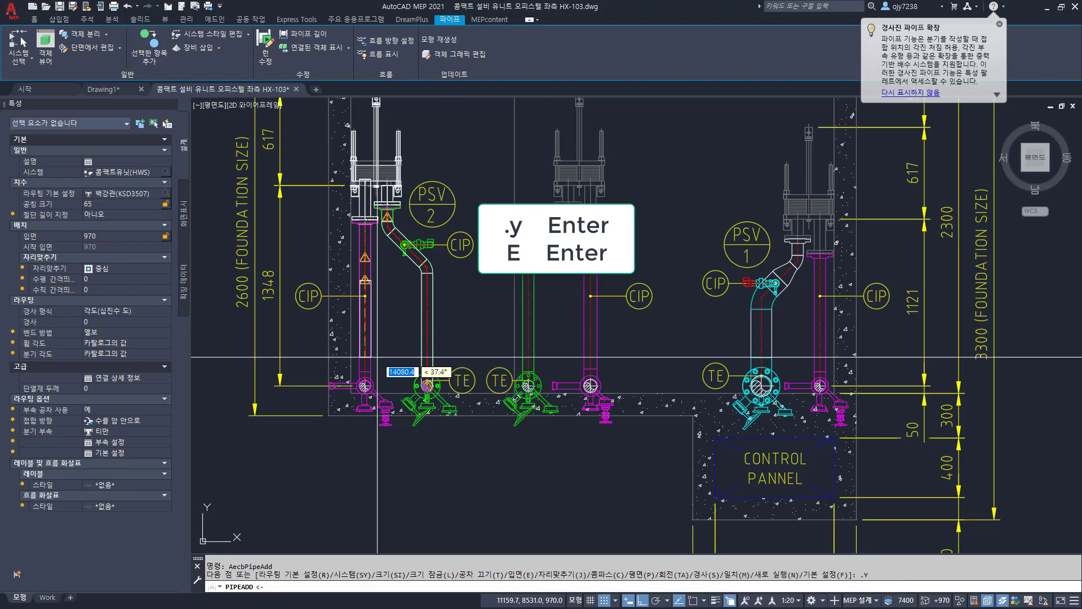
scroll(379, 363, up, 4)
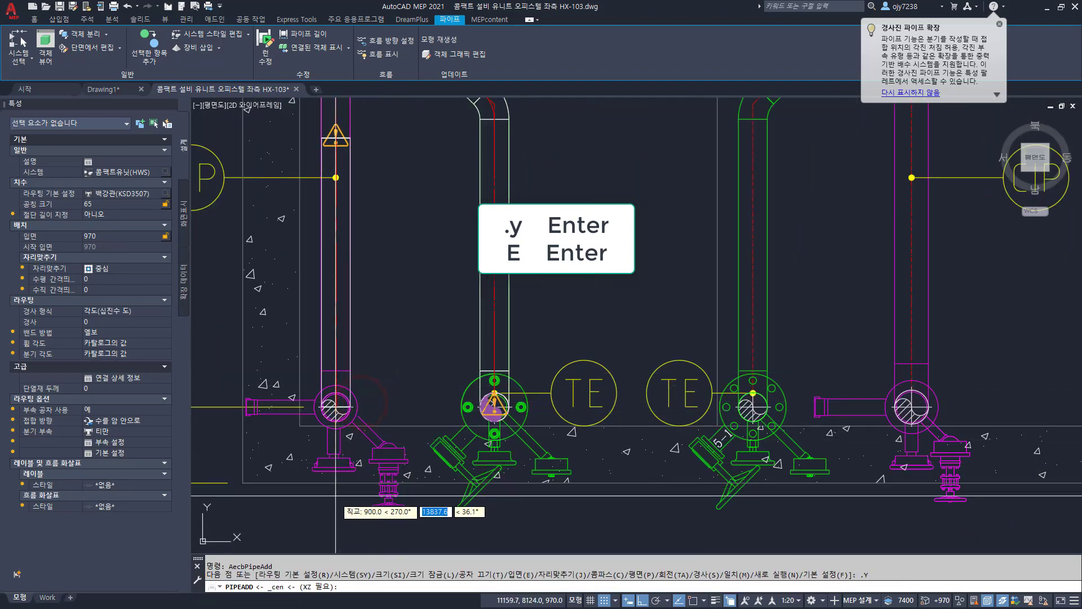
click(334, 499)
Step: Raise the left-hand HE-2 pipe vertically to elevation 1770 at the magenta flange centre
text(E)
key(Return)
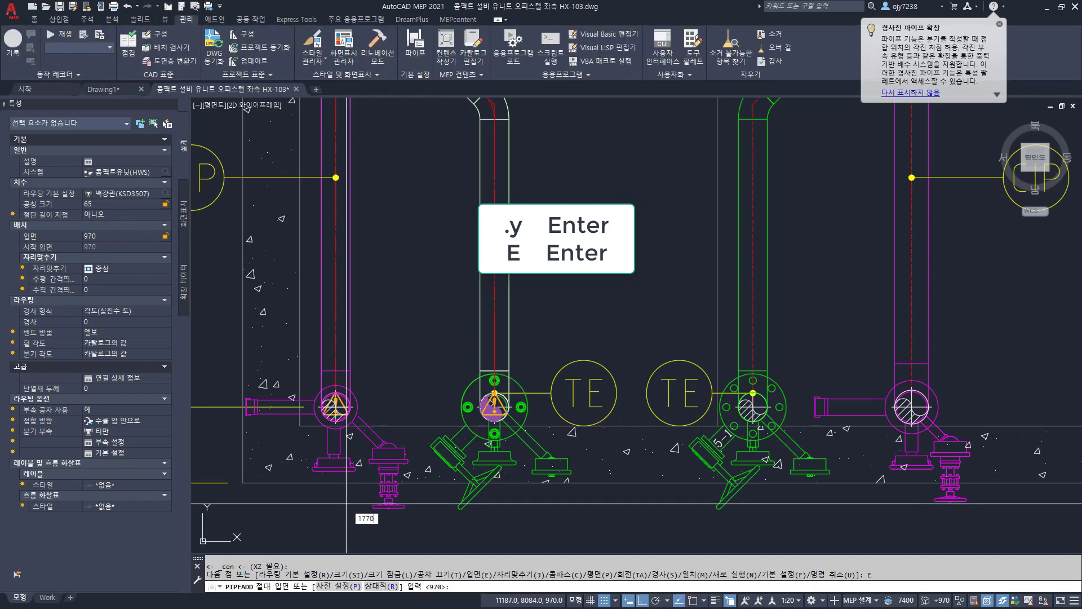
Step: Route the pipe at the leftmost magenta nozzle vertically to absolute elevation 1770 and finish the pipe run
text(1770)
key(Return)
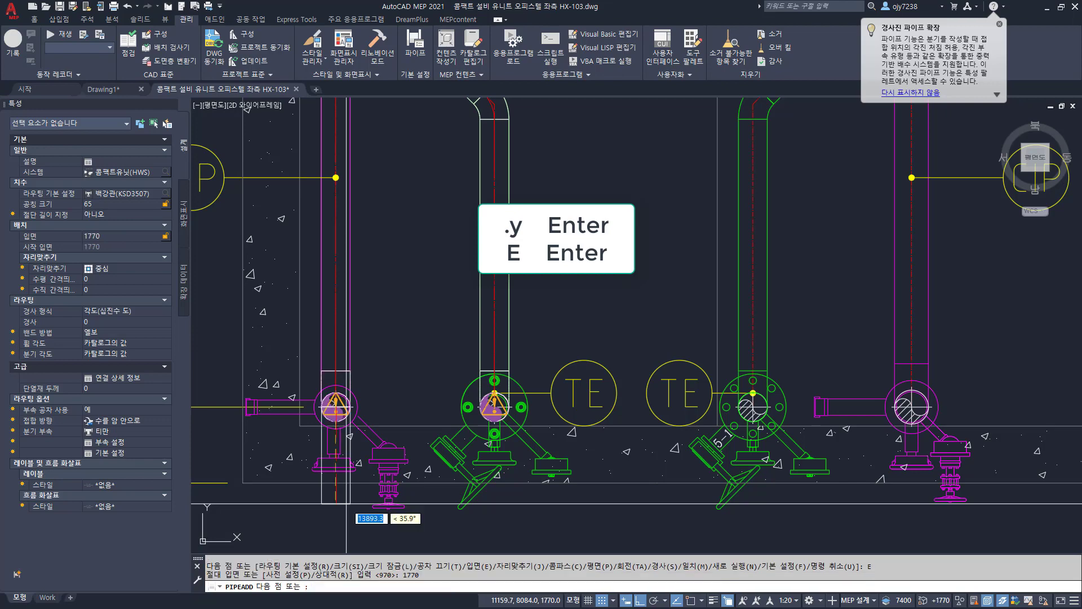
key(Return)
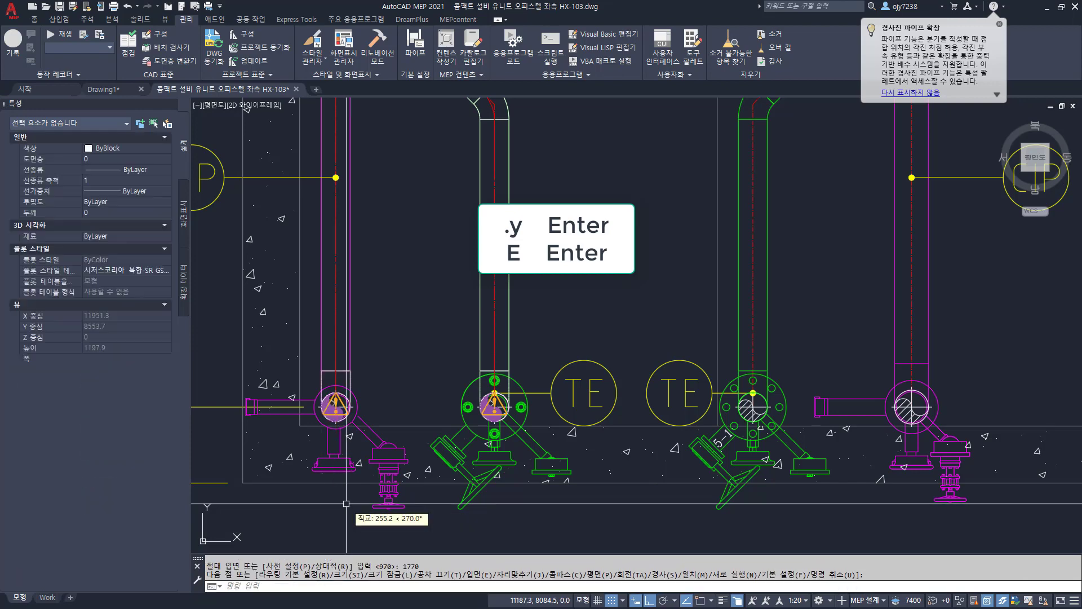
Step: Measure the horizontal distance between the matching inner foundation corners of the two plan views with a linear dimension, and leave without placing it
scroll(402, 278, down, 8)
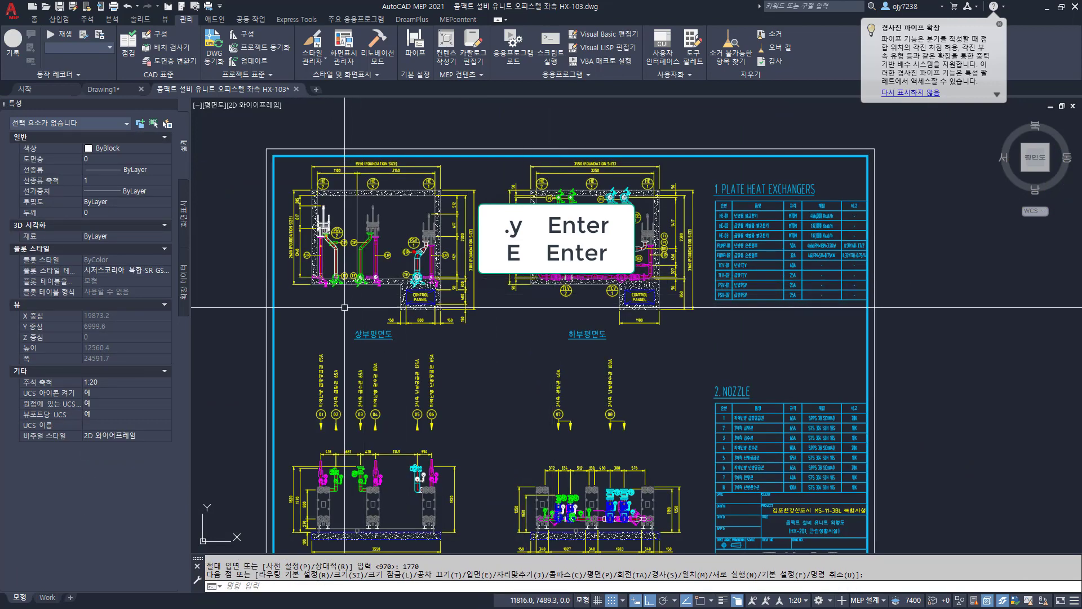
text(dd)
key(Return)
scroll(333, 188, up, 6)
shift+right_click(286, 238)
click(320, 297)
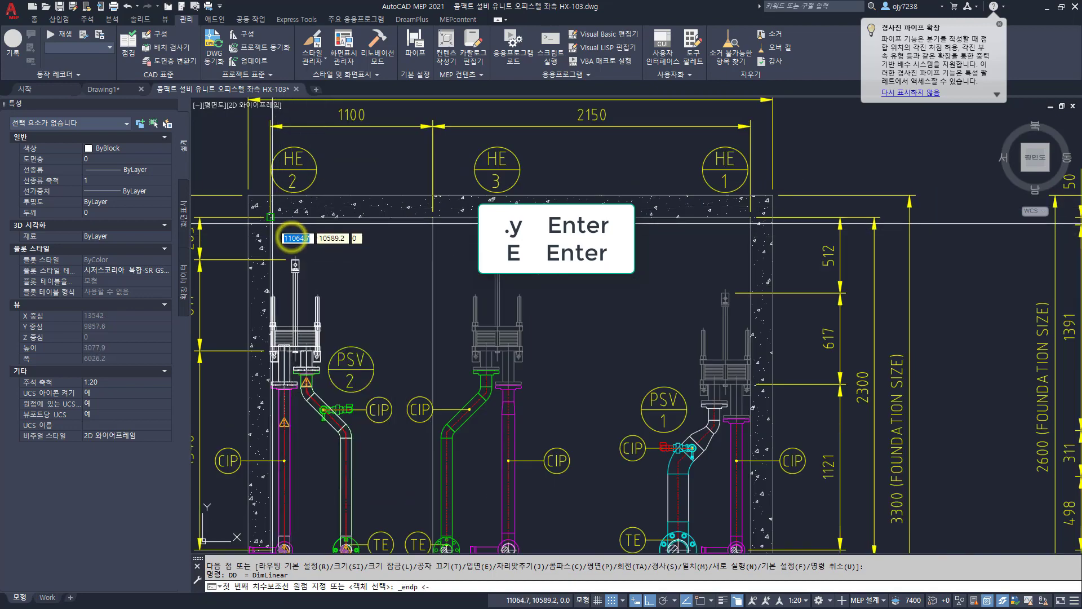
click(266, 225)
scroll(591, 270, down, 5)
shift+right_click(644, 243)
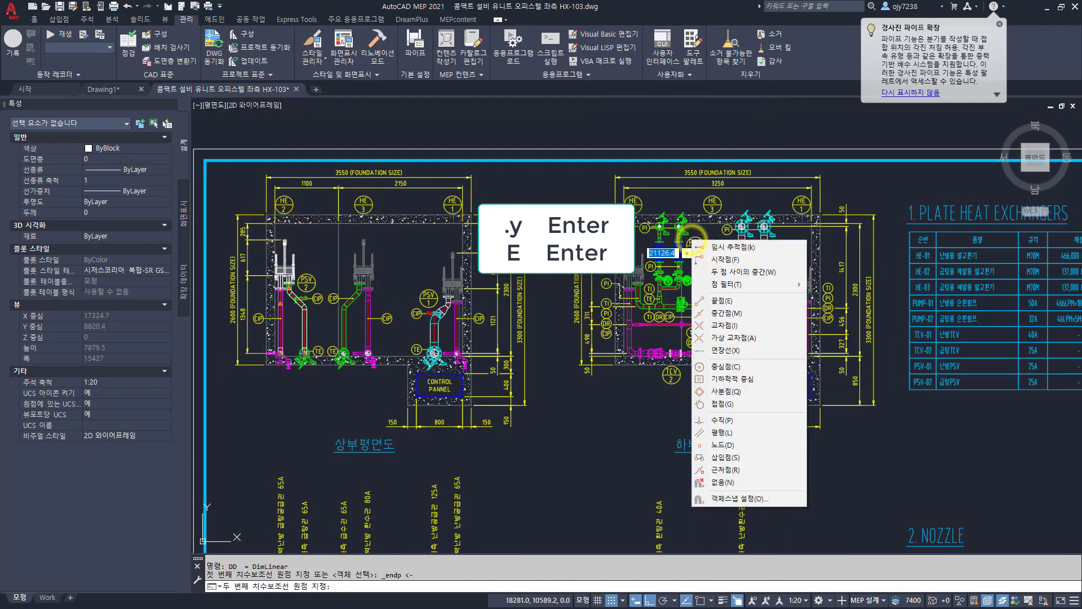
click(717, 300)
click(629, 230)
scroll(563, 214, up, 7)
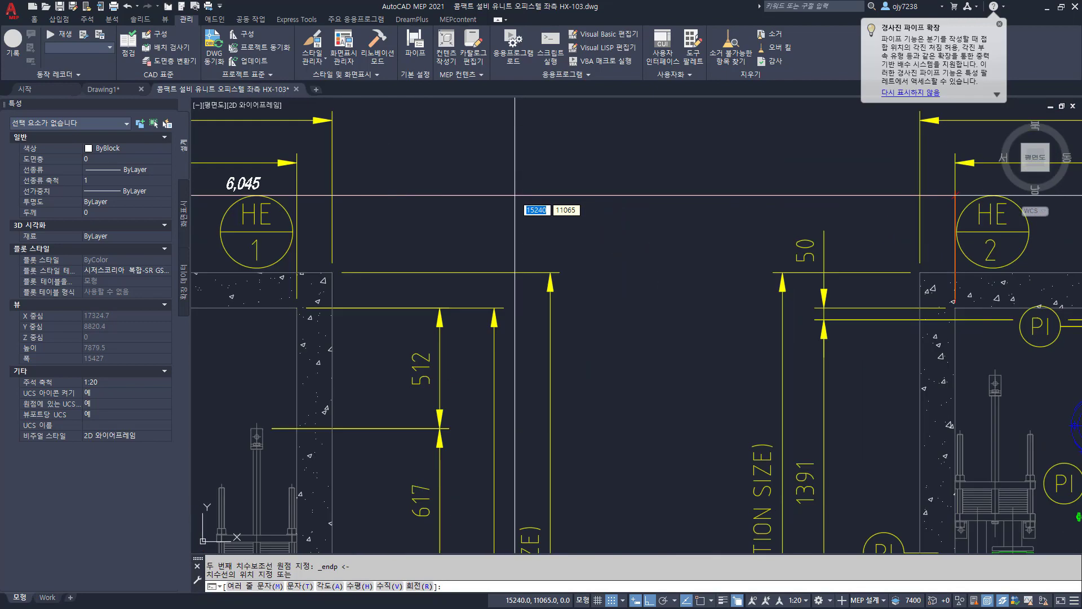
scroll(514, 195, down, 2)
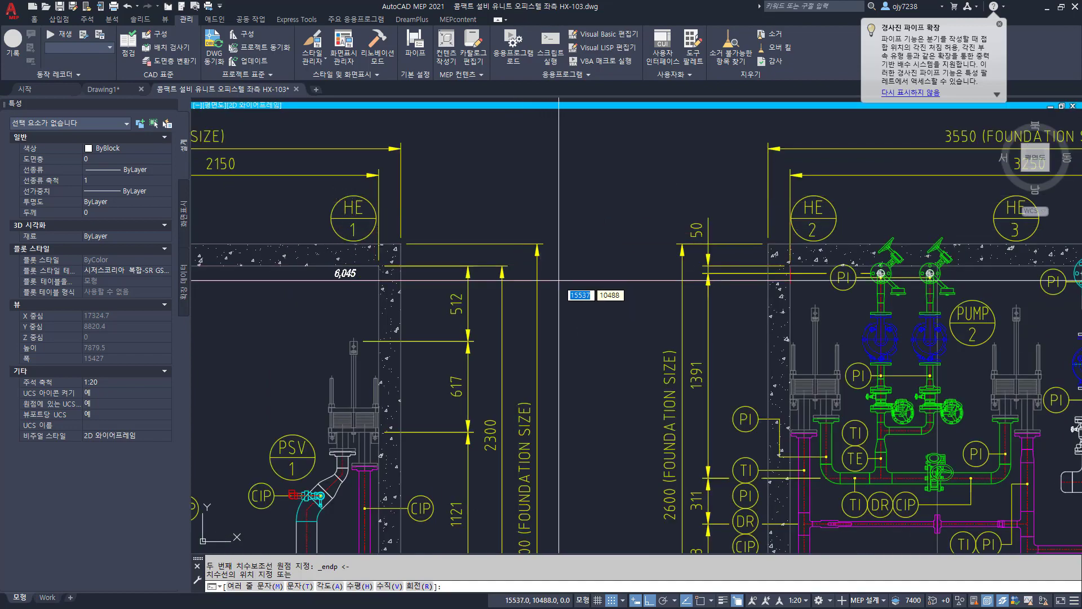
scroll(766, 276, up, 4)
scroll(774, 262, down, 6)
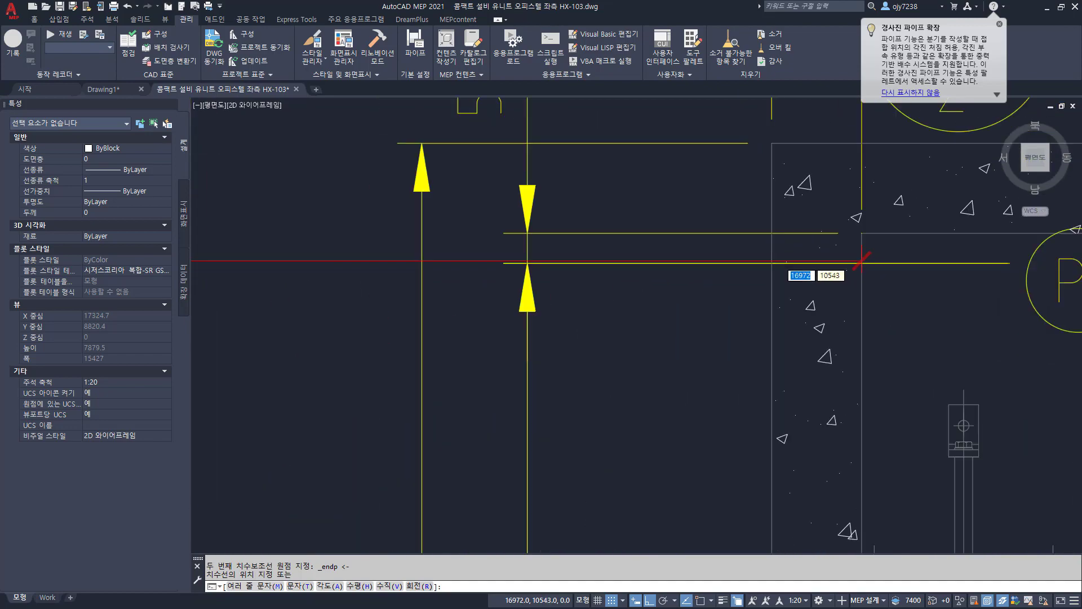
scroll(443, 269, up, 8)
key(Escape)
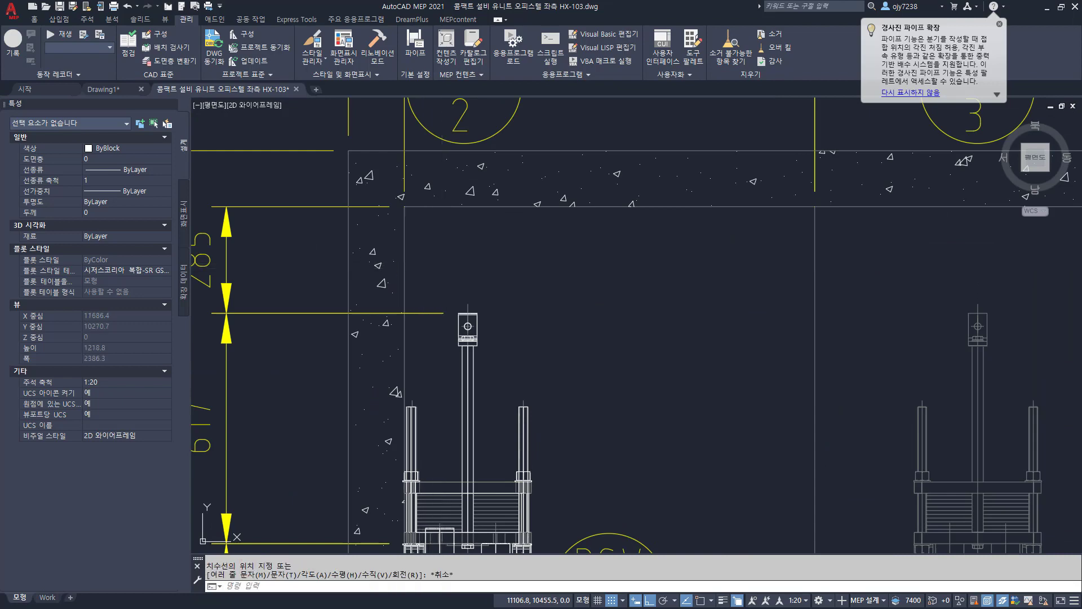
Step: Reload the HX-103 2D external reference
scroll(398, 239, down, 8)
scroll(399, 239, down, 4)
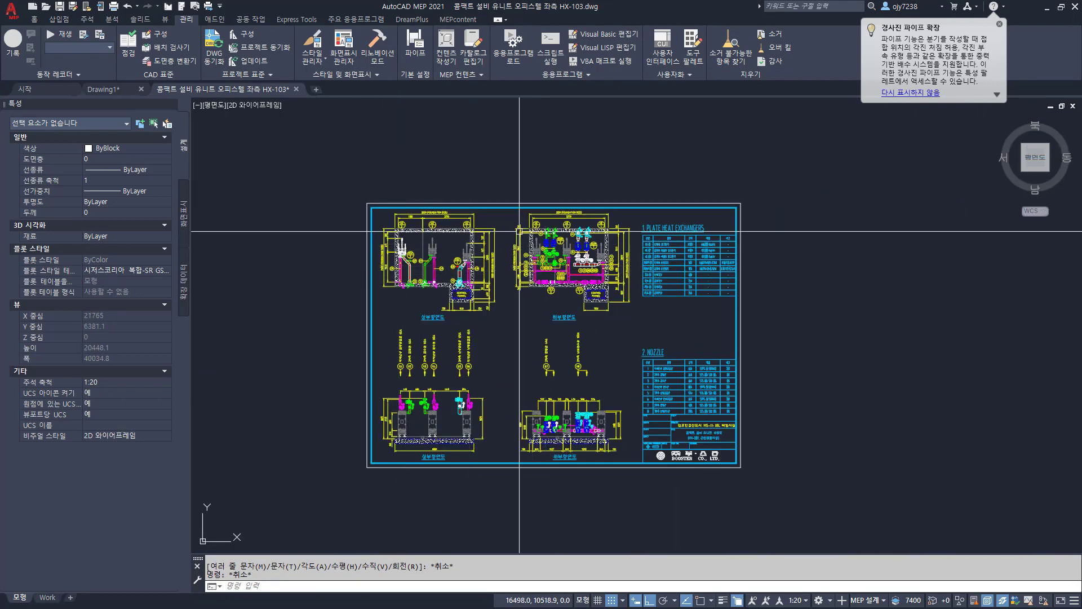
click(518, 232)
right_click(516, 231)
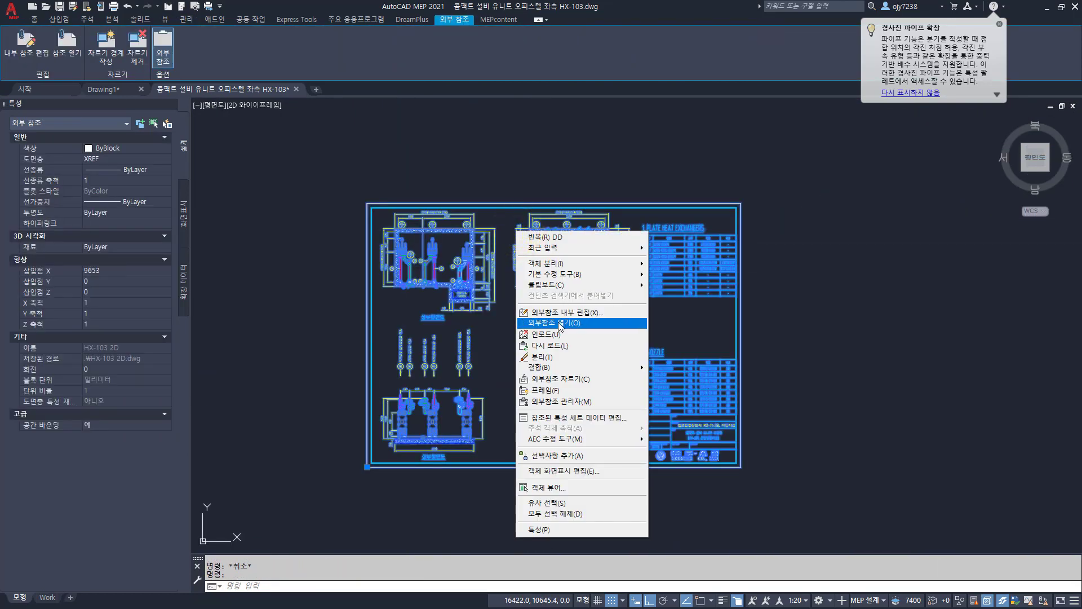
click(561, 346)
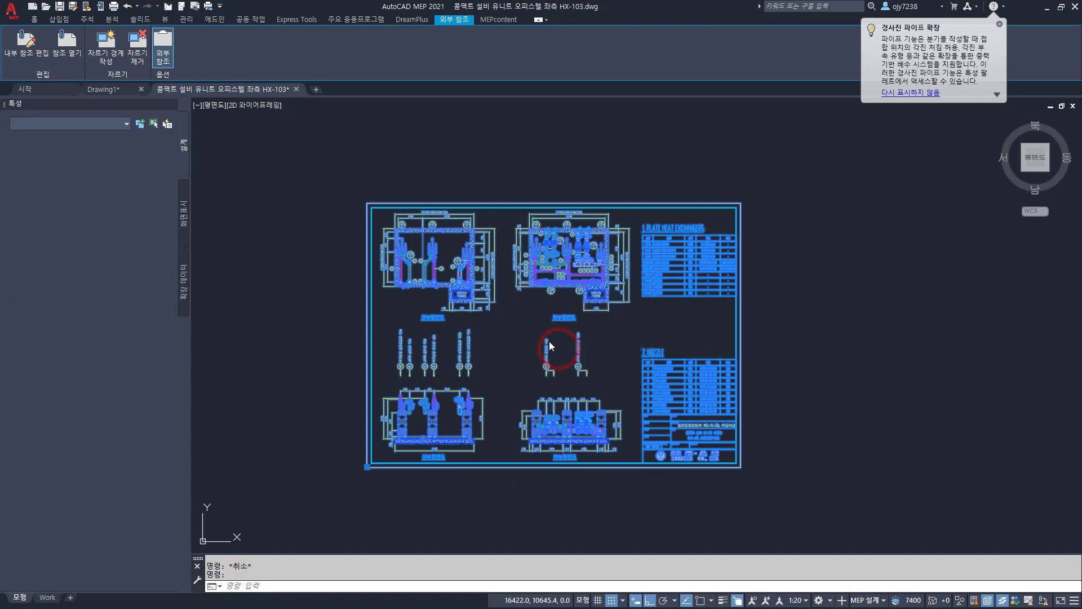
Step: Switch to the southwest isometric view and inspect the 3D risers and the front elevation's valve symbols
scroll(408, 284, up, 4)
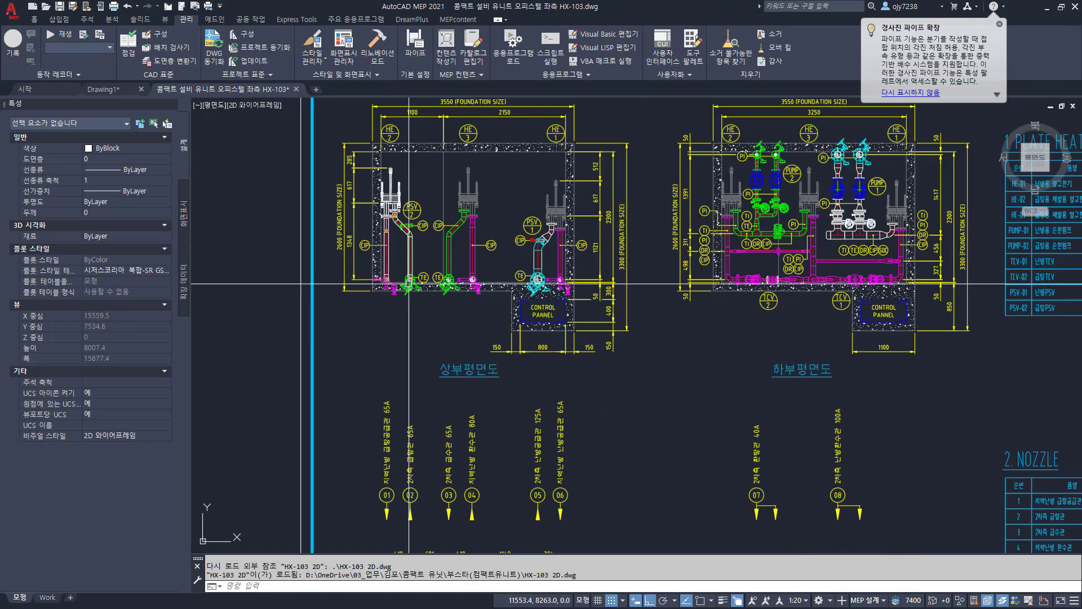
scroll(403, 293, up, 10)
scroll(385, 255, down, 14)
click(209, 106)
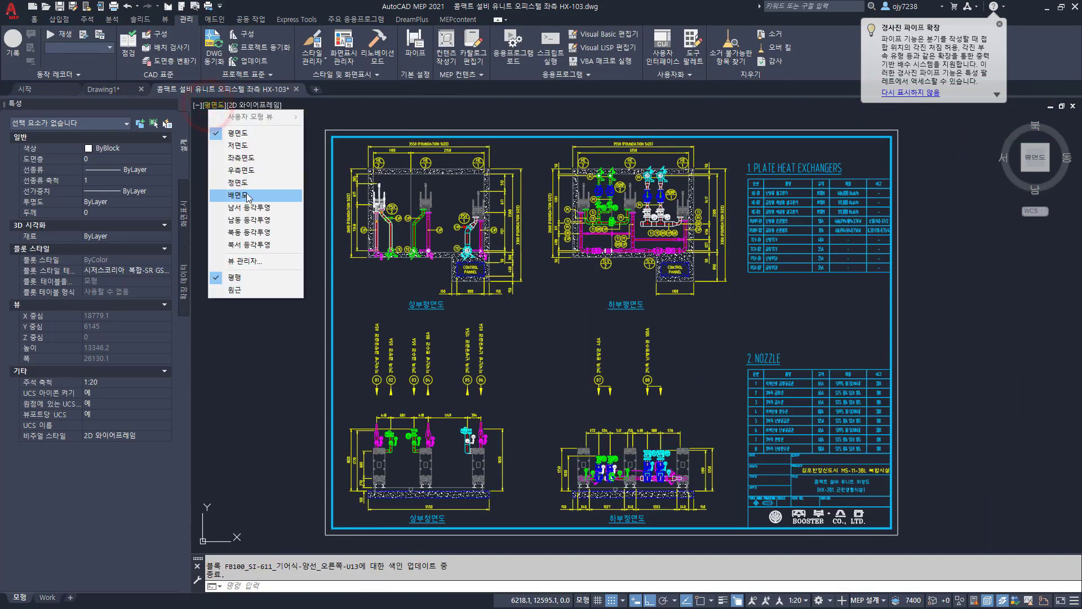
click(246, 212)
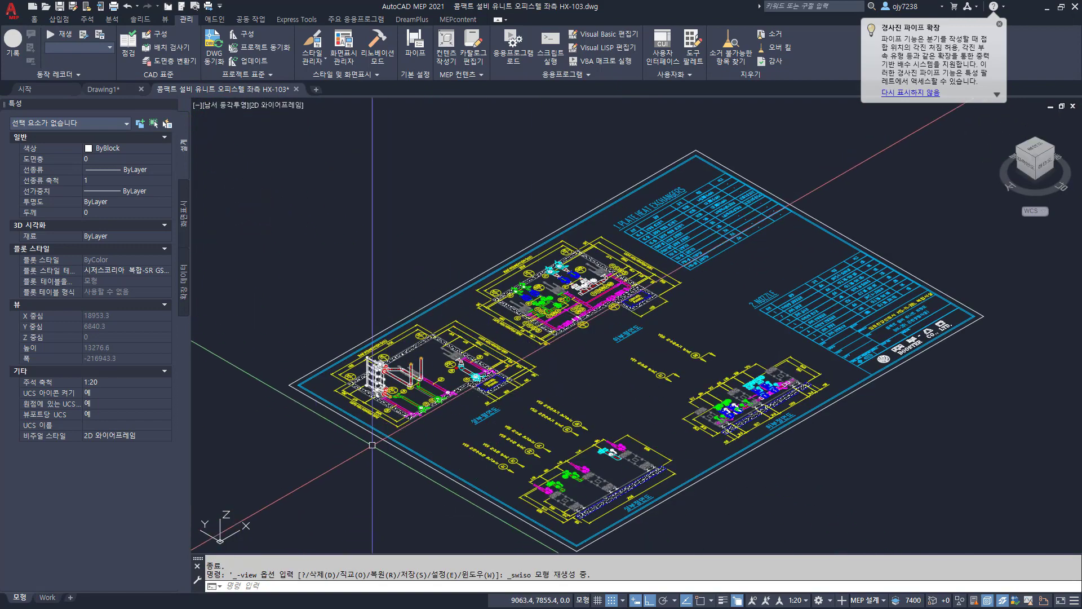
scroll(452, 383, up, 5)
middle_drag(509, 367, 507, 370)
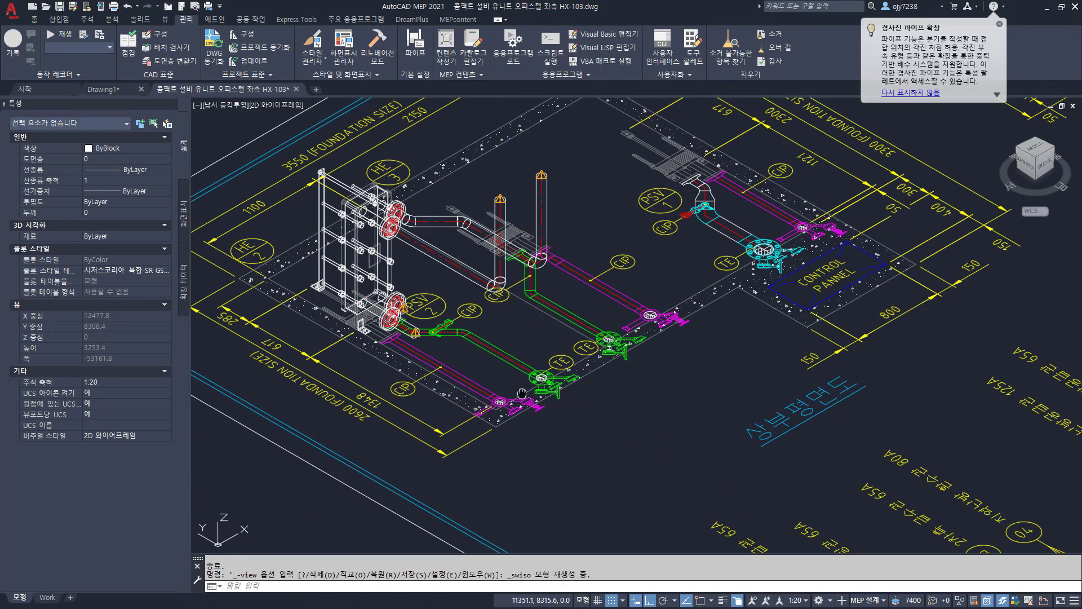
scroll(654, 361, up, 4)
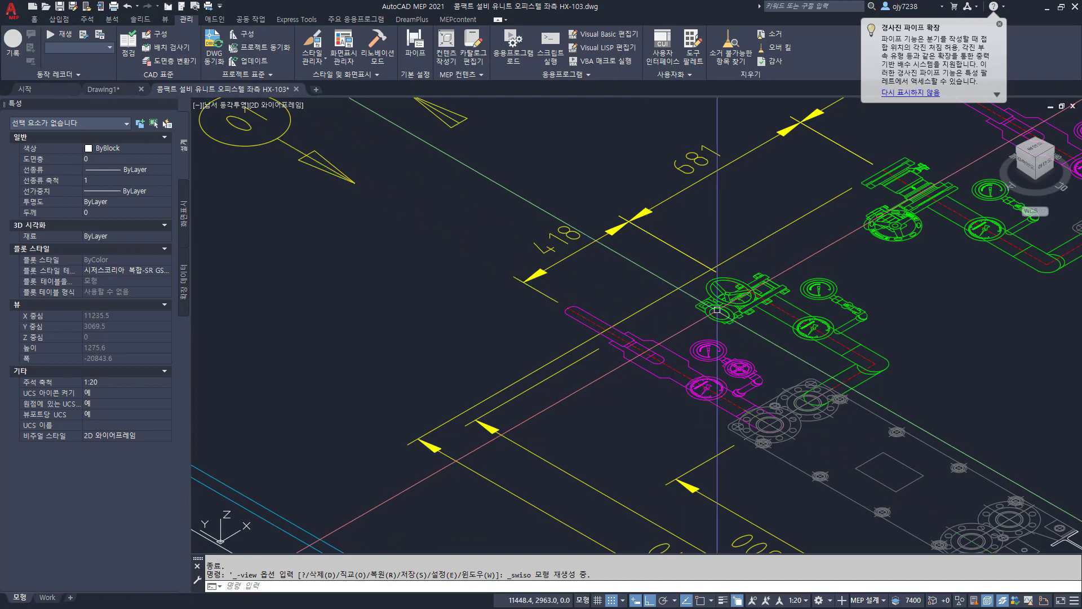
scroll(717, 309, down, 1)
mouse_move(717, 309)
middle_down()
mouse_move(734, 382)
mouse_move(812, 419)
middle_up()
scroll(724, 389, down, 4)
scroll(581, 295, up, 4)
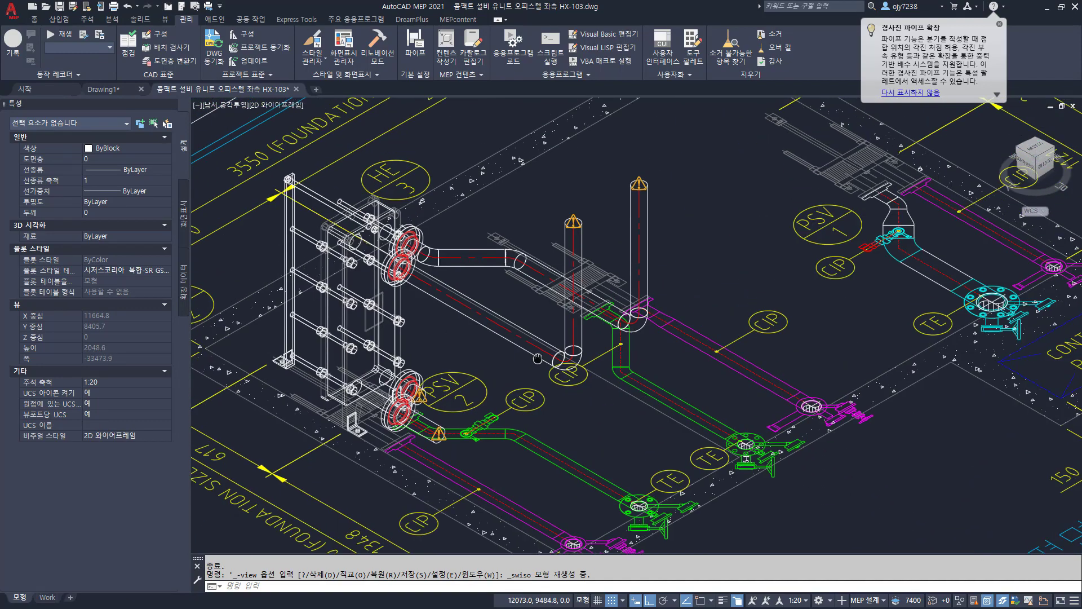
Step: Start adding a valve and choose the 10K ball valve C.S BALL VALVE WELD in size CS 볼밸브 용접용 65A
click(35, 20)
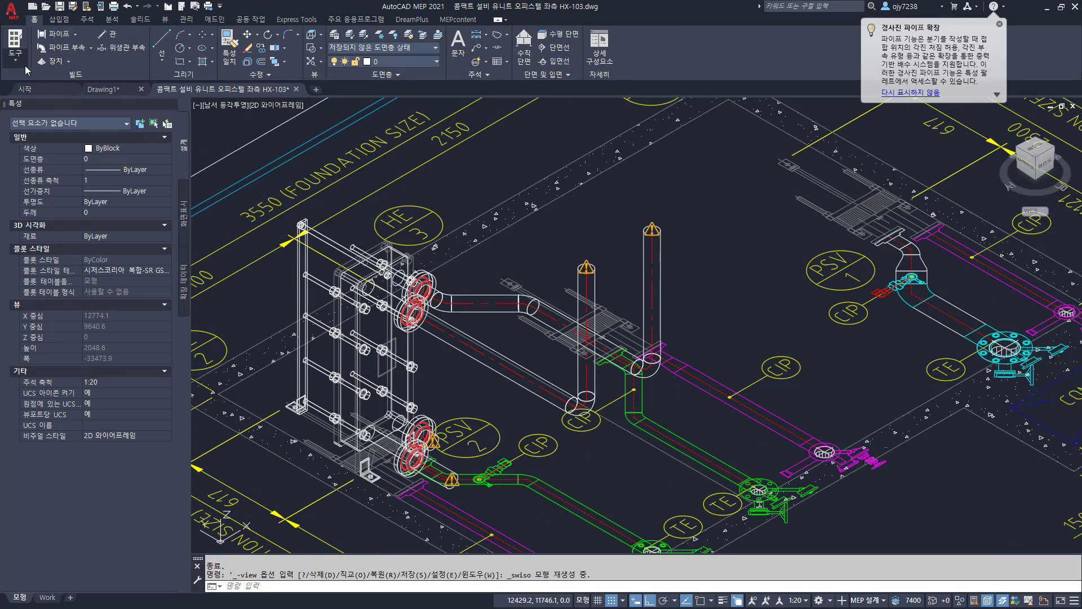
click(69, 62)
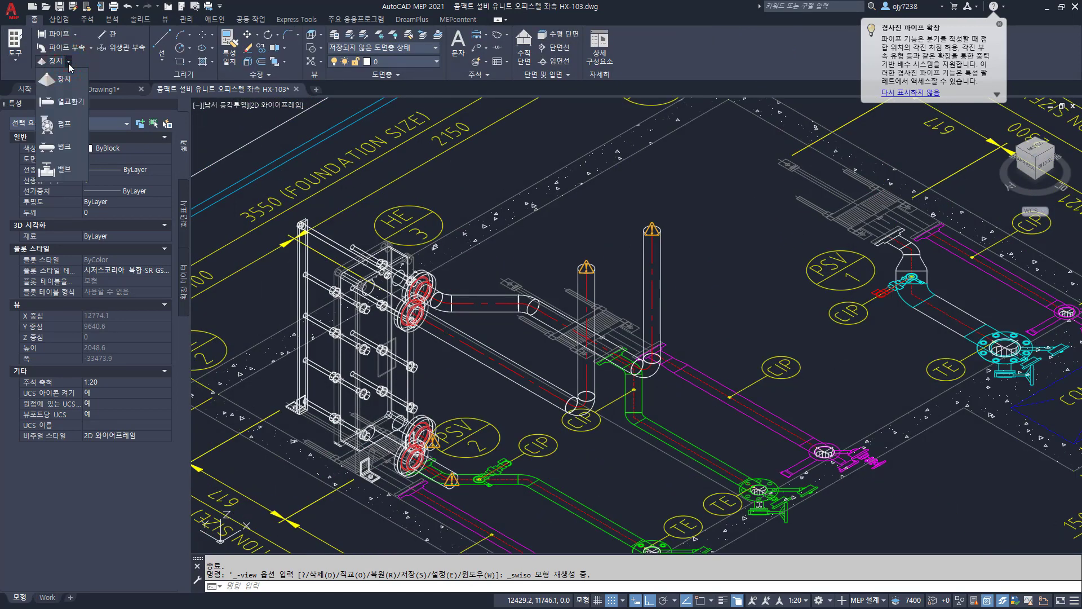
click(63, 172)
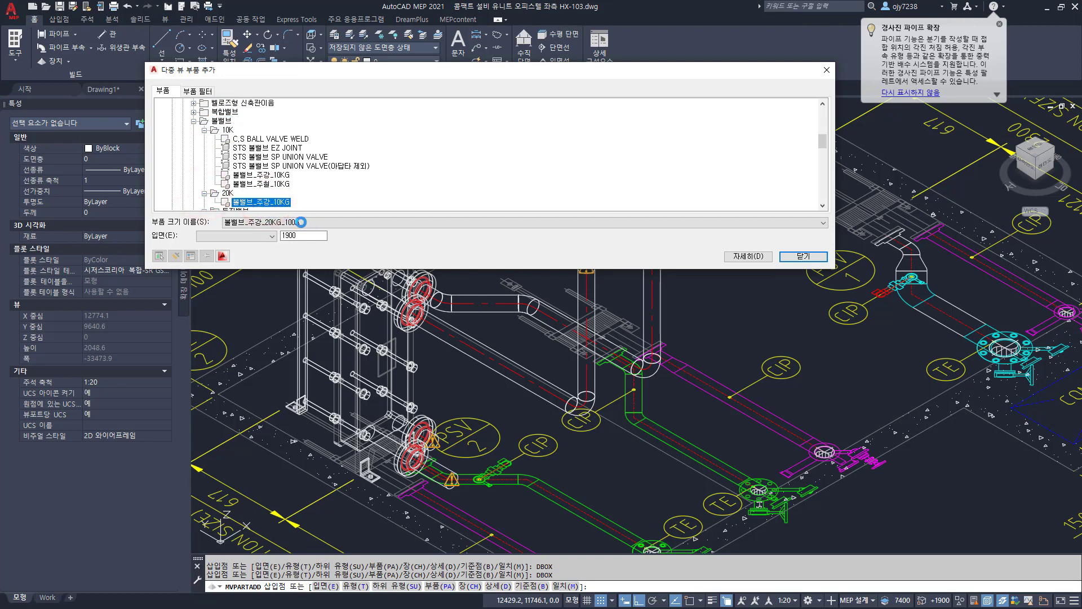
click(343, 224)
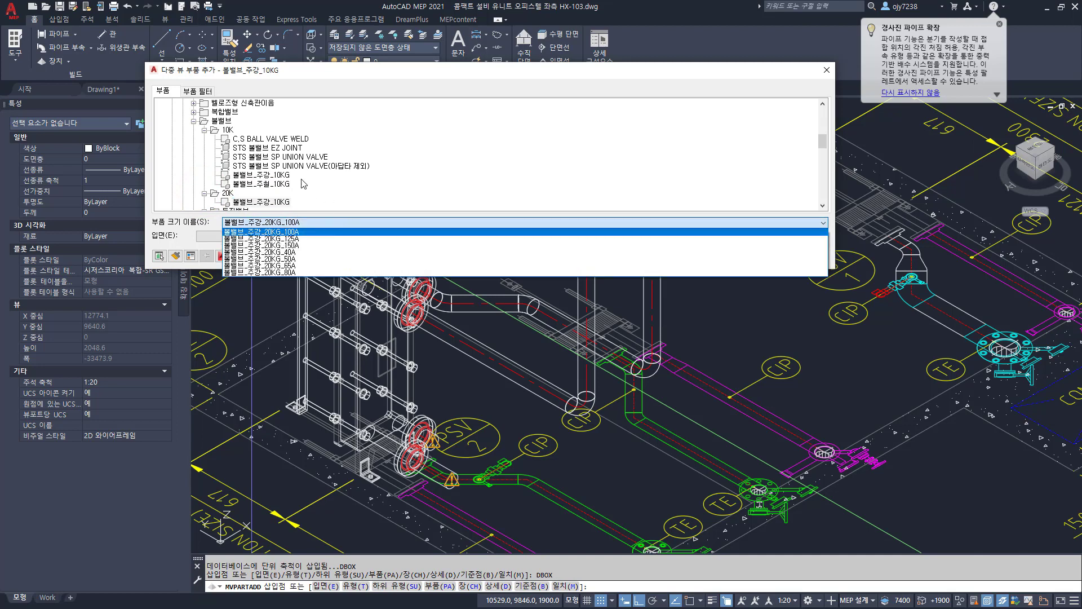
click(257, 140)
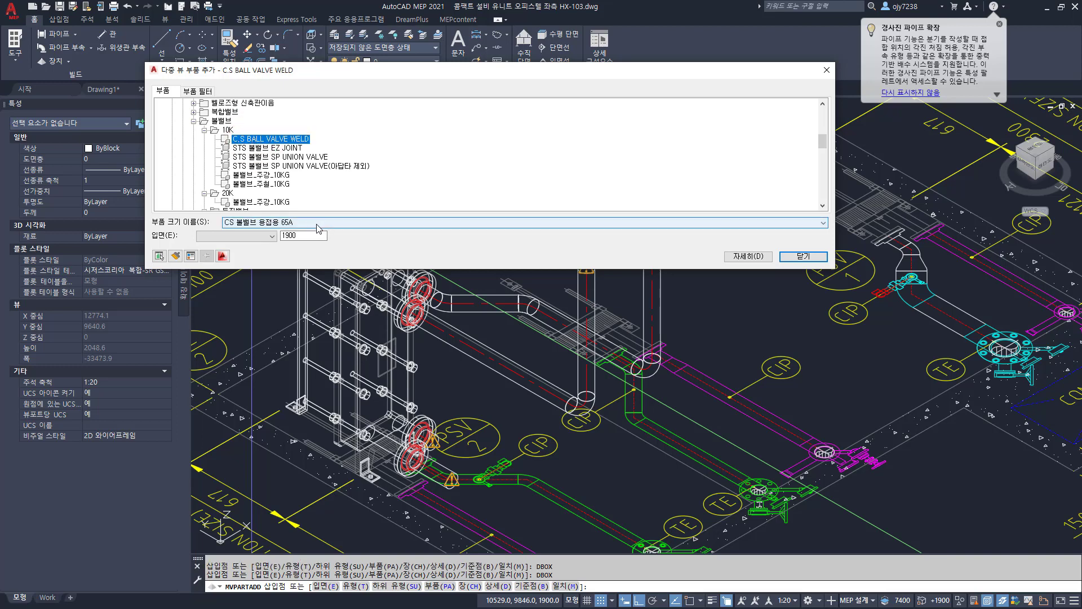
click(316, 224)
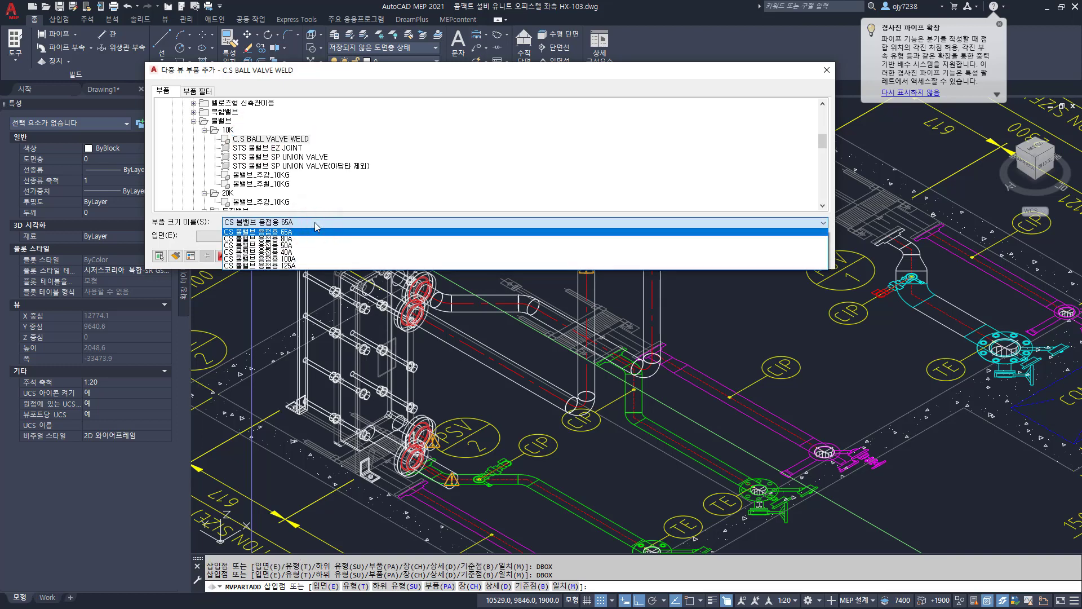
click(311, 222)
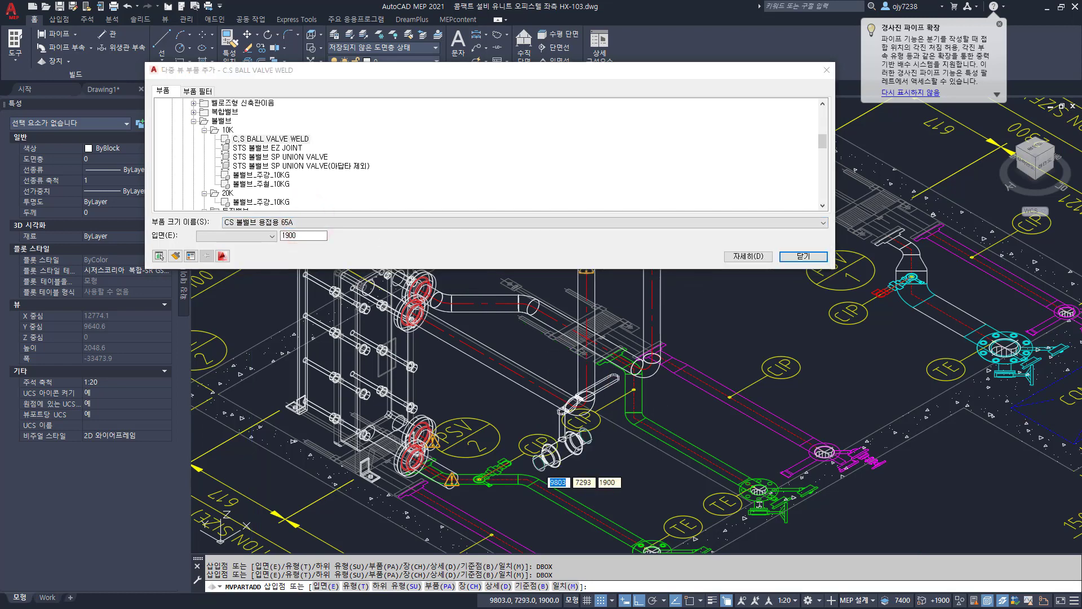
Step: Place the 65A ball valve on the top end of the riser nearer the 3D heat exchanger, at elevation 1770 with rotation 90
middle_drag(644, 380, 622, 496)
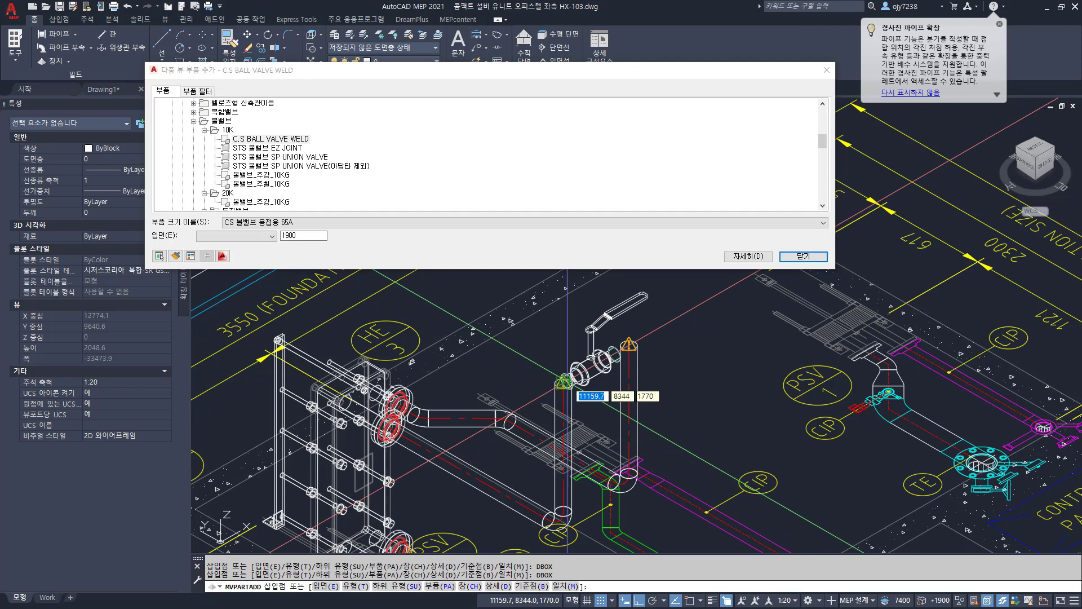
click(564, 382)
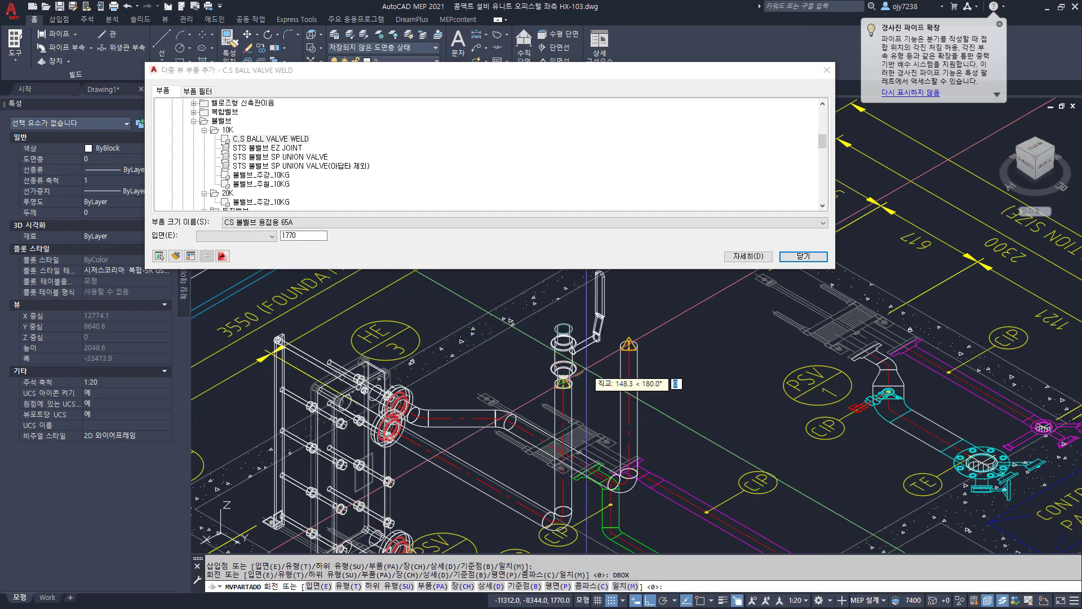
click(597, 401)
key(Return)
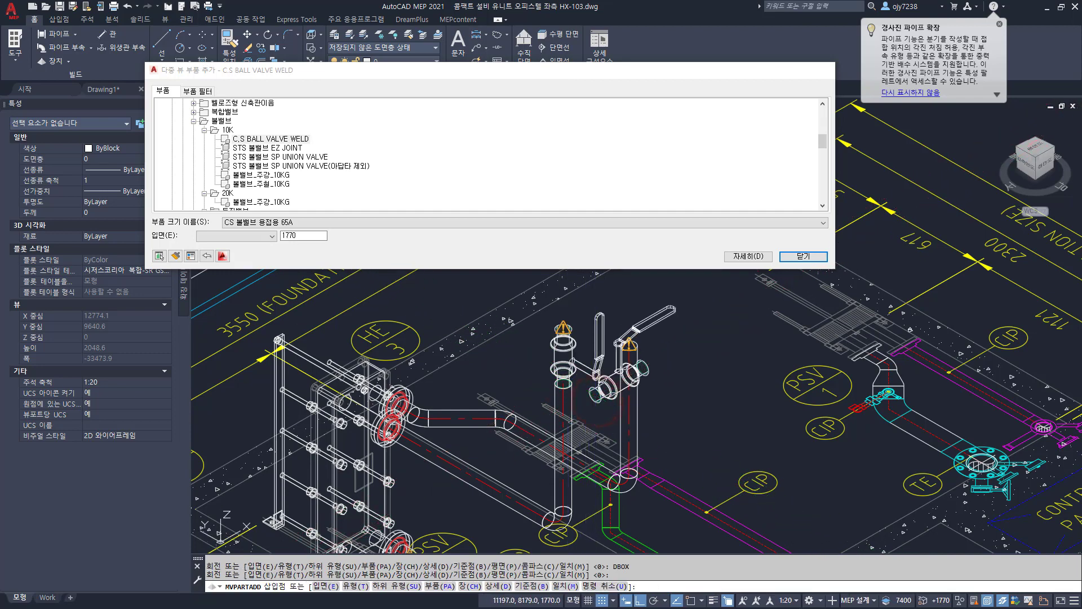
Step: Examine the front elevation's height dimensions and valve symbols and compare them with the 3D risers
scroll(526, 346, down, 6)
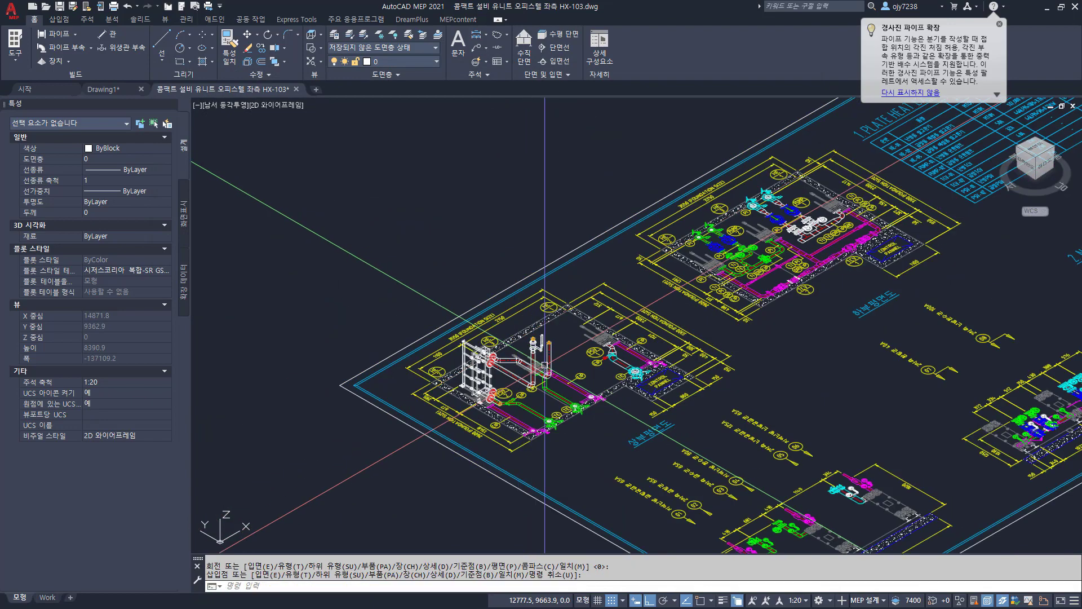
middle_drag(589, 519, 524, 381)
scroll(685, 409, up, 2)
scroll(657, 433, up, 3)
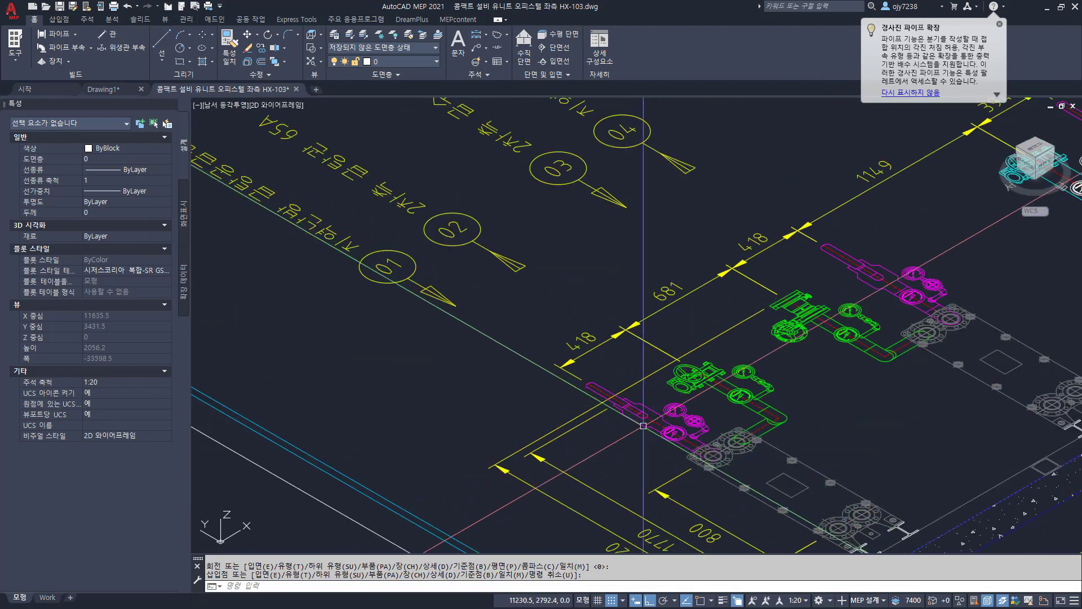
mouse_move(657, 442)
middle_down()
mouse_move(653, 341)
mouse_move(643, 336)
middle_up()
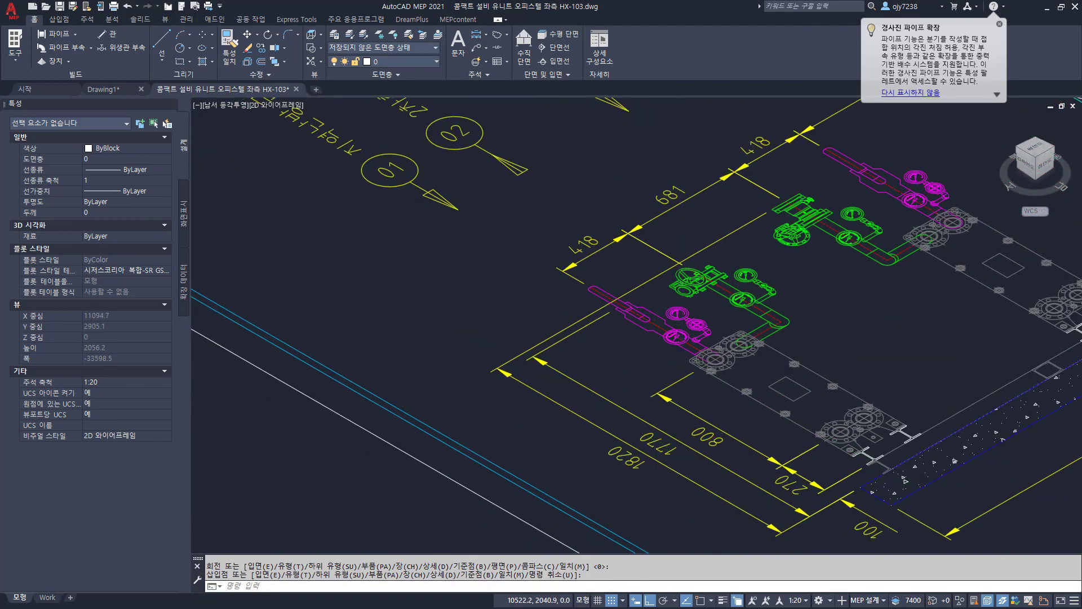
scroll(496, 270, down, 2)
mouse_move(496, 271)
middle_down()
mouse_move(681, 505)
mouse_move(796, 569)
middle_up()
middle_drag(516, 338, 642, 406)
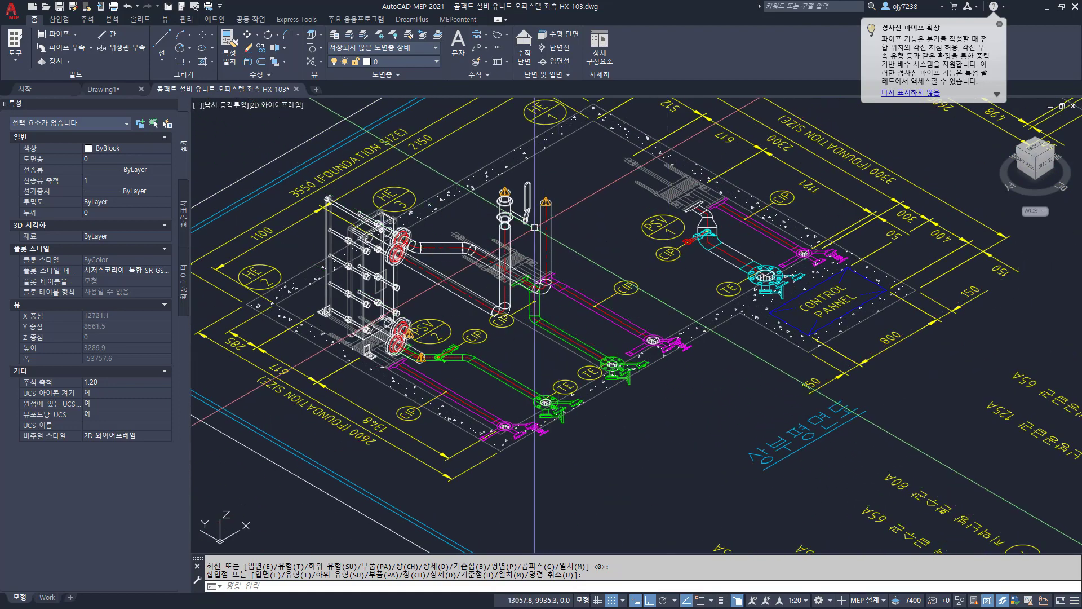
Step: Query the coordinates of the top end point of the riser without a valve using ID
scroll(543, 213, up, 2)
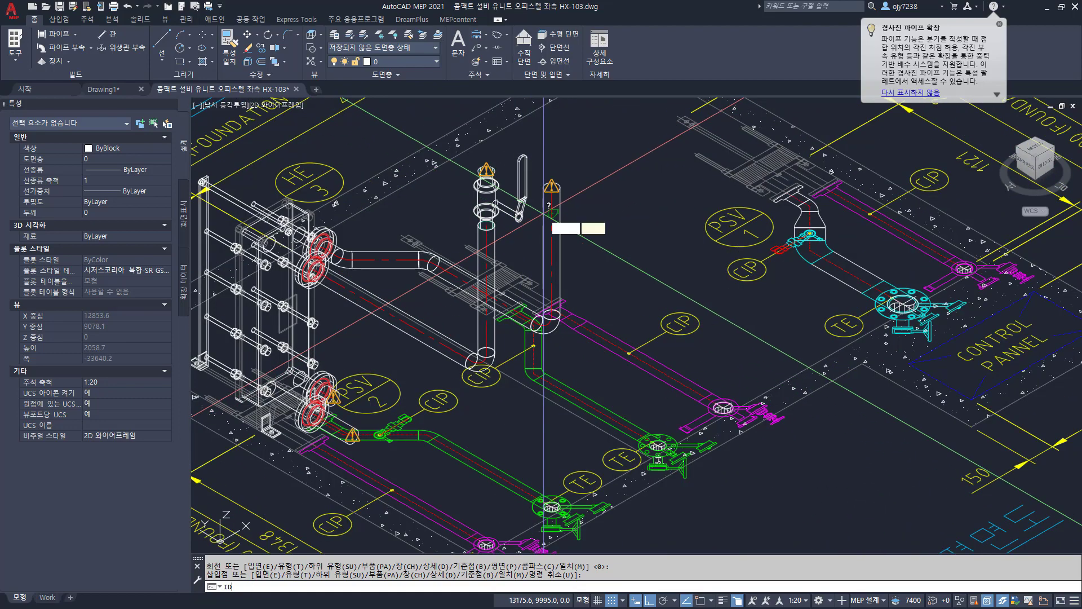
key(Return)
click(558, 186)
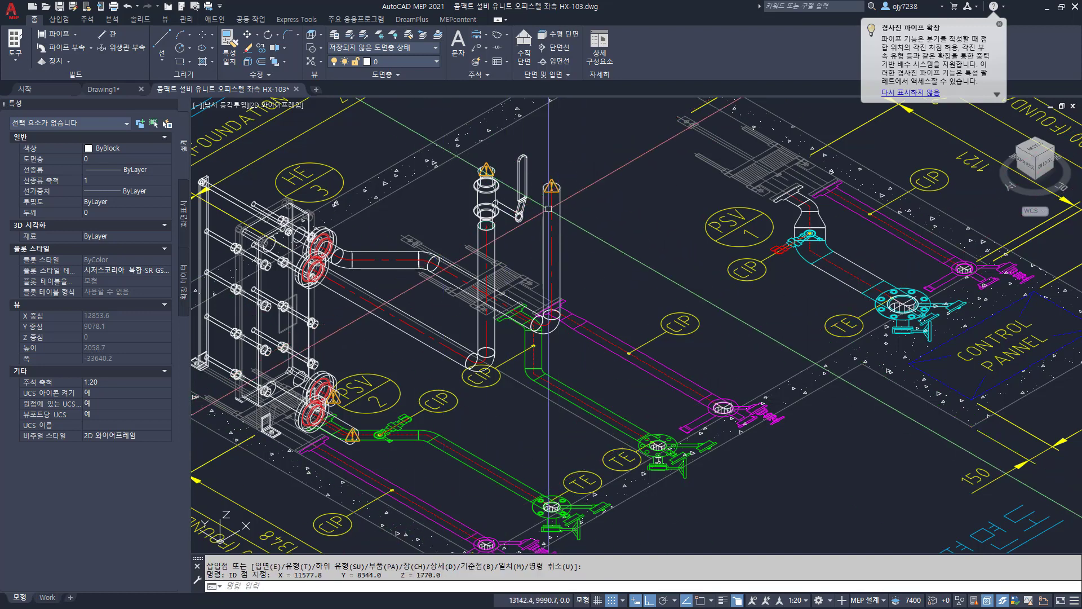
Step: Move the 65A ball valve down along its riser to elevation 1470, using a .Z point filter
click(496, 185)
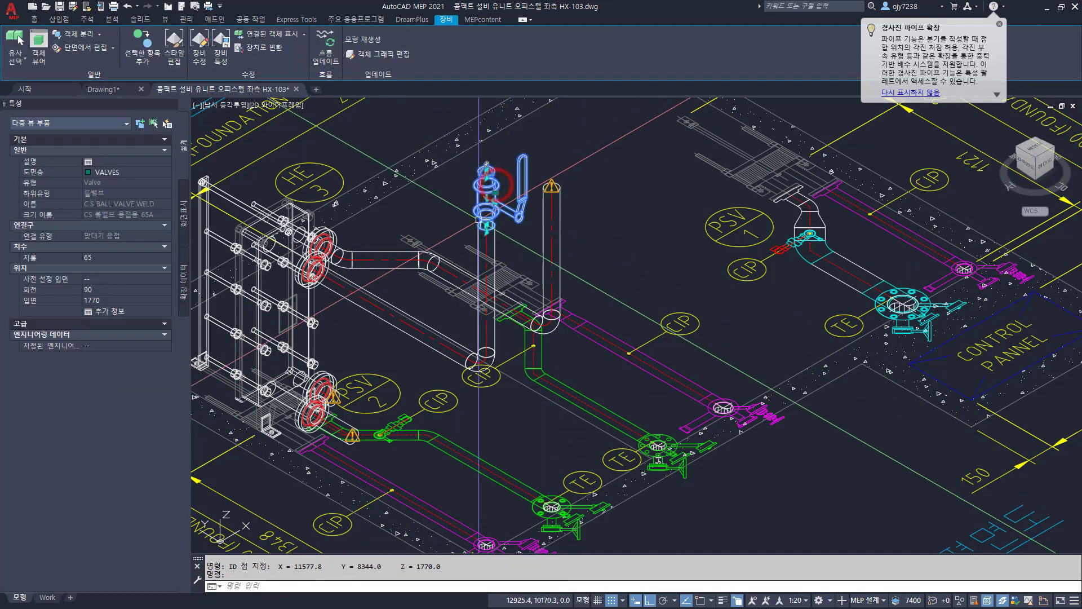
click(496, 185)
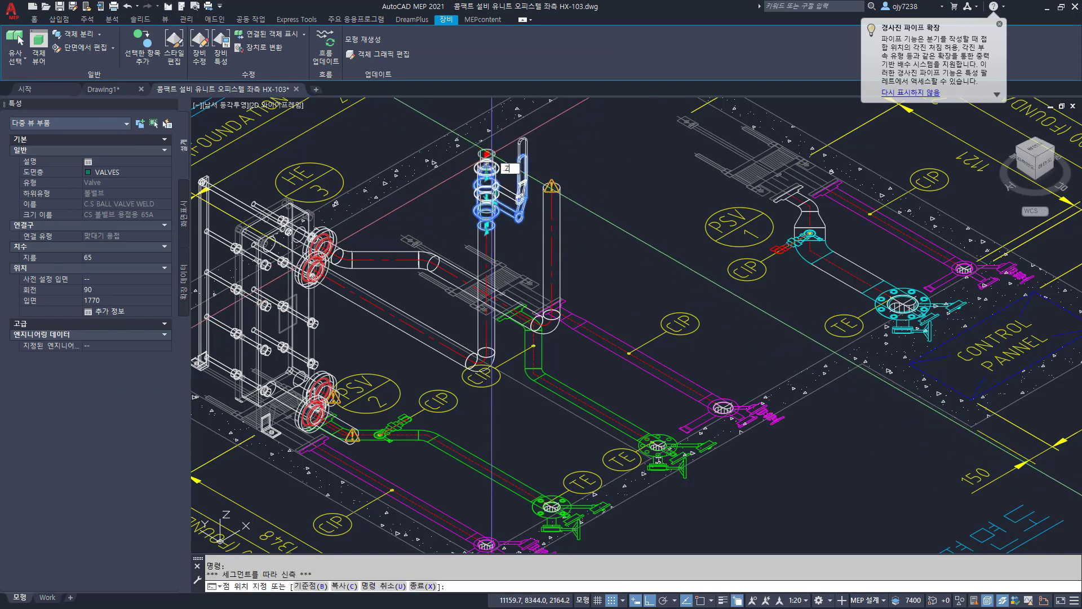
text(.Z)
key(Return)
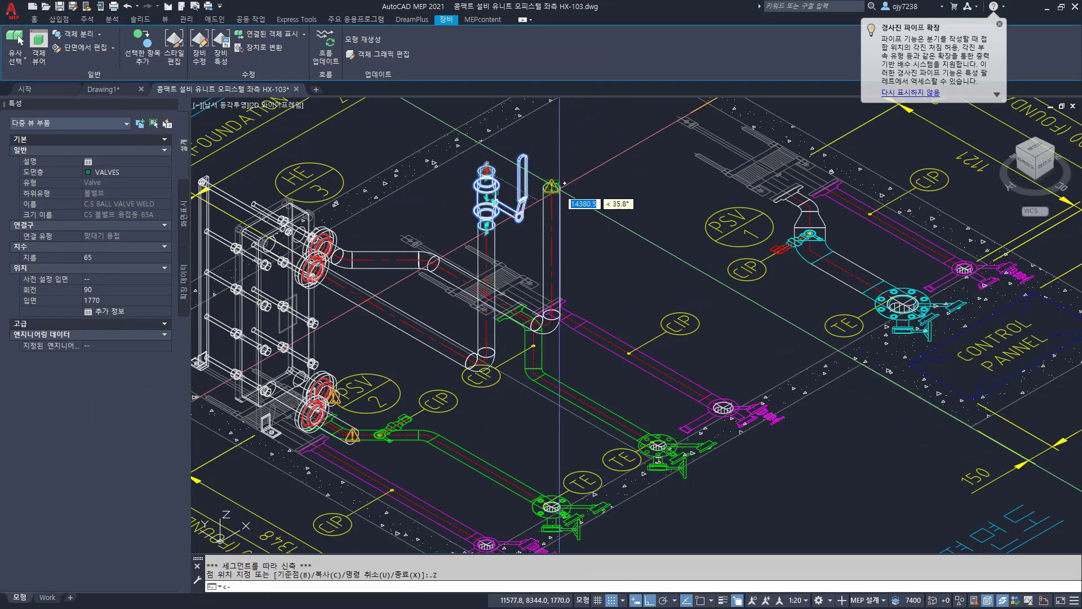
click(497, 418)
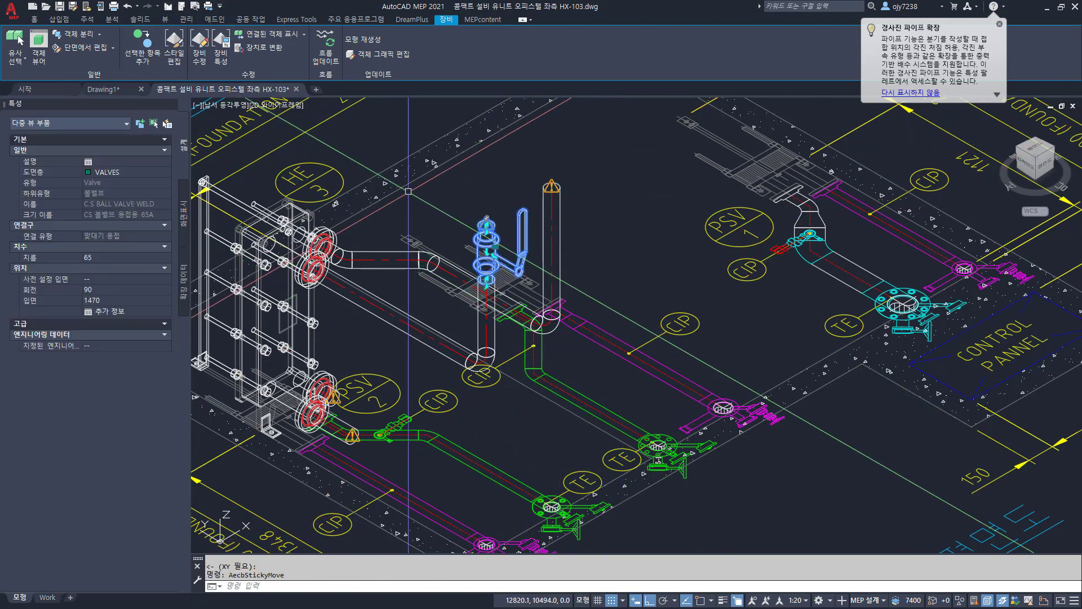
key(Escape)
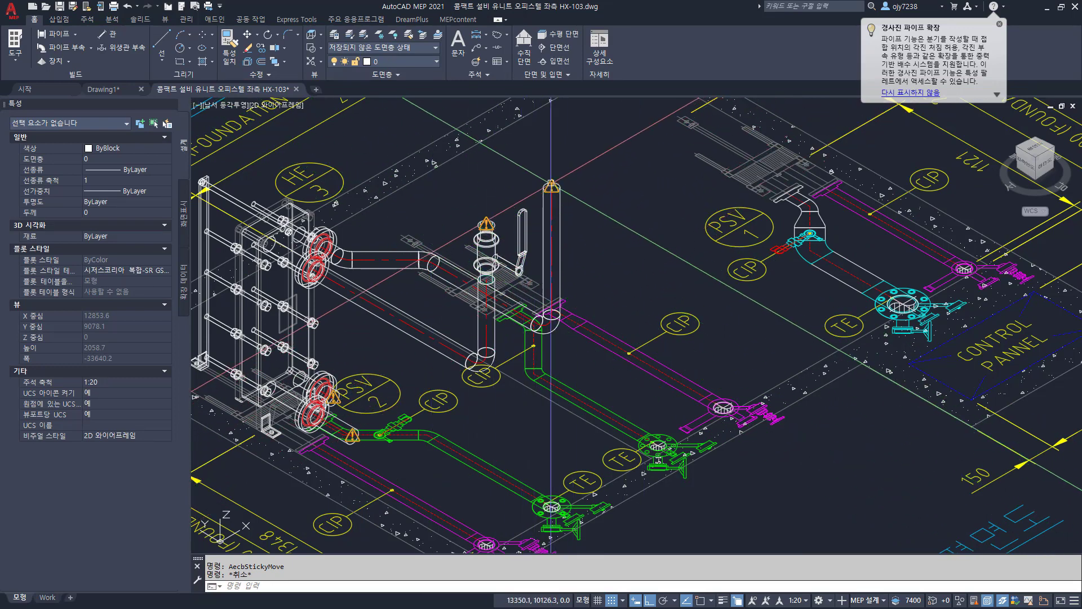
Step: Start adding a valve and choose the gear-type butterfly valve 버터플라이밸브_기어식_물용 10KG in size 65A
click(68, 61)
click(62, 169)
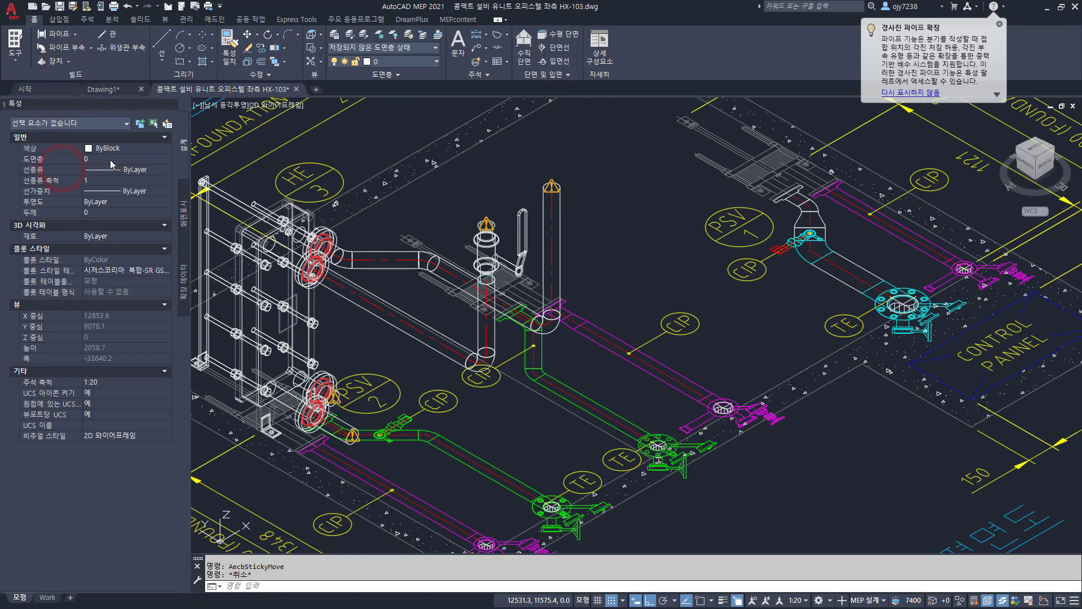
key(space)
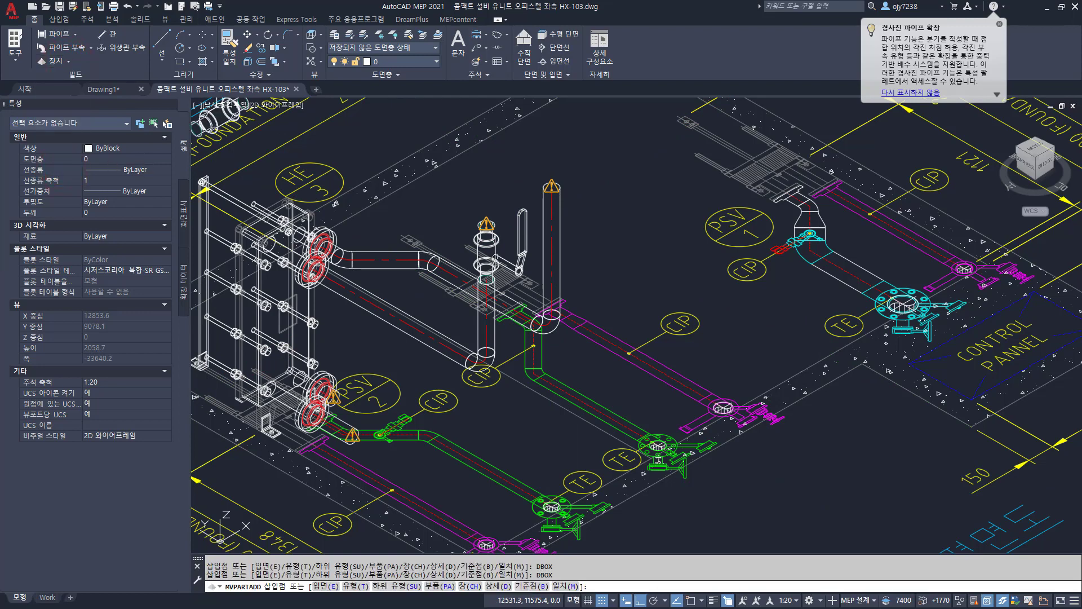
double_click(226, 155)
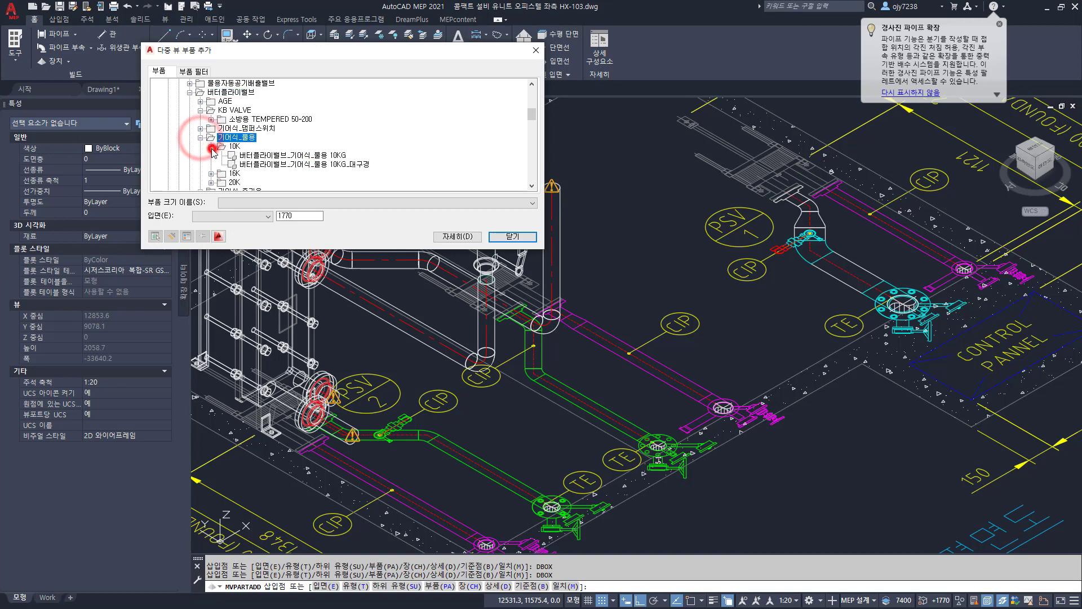
click(211, 183)
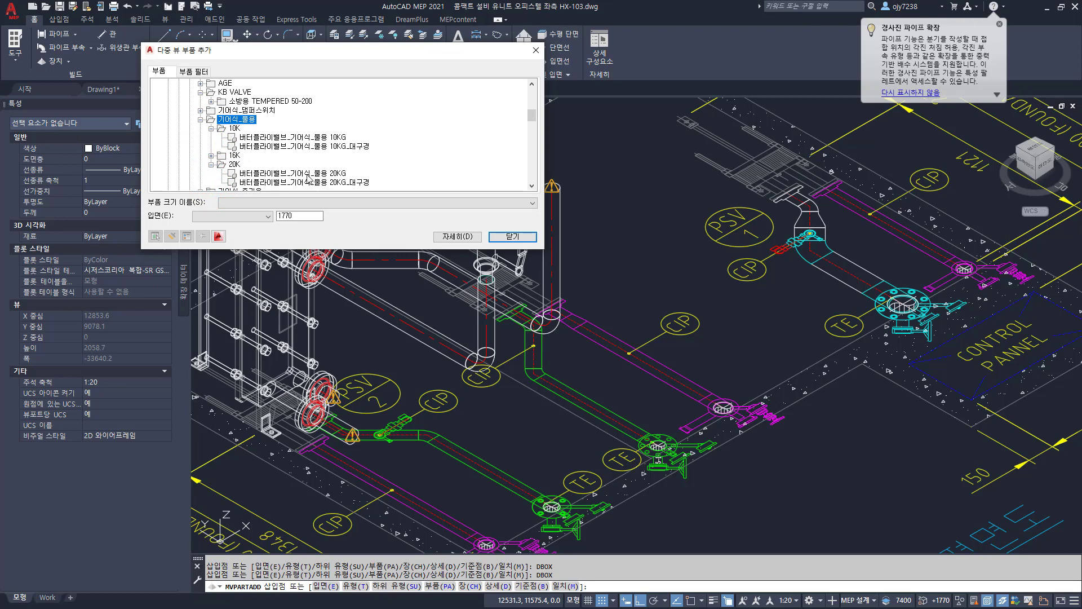
click(355, 203)
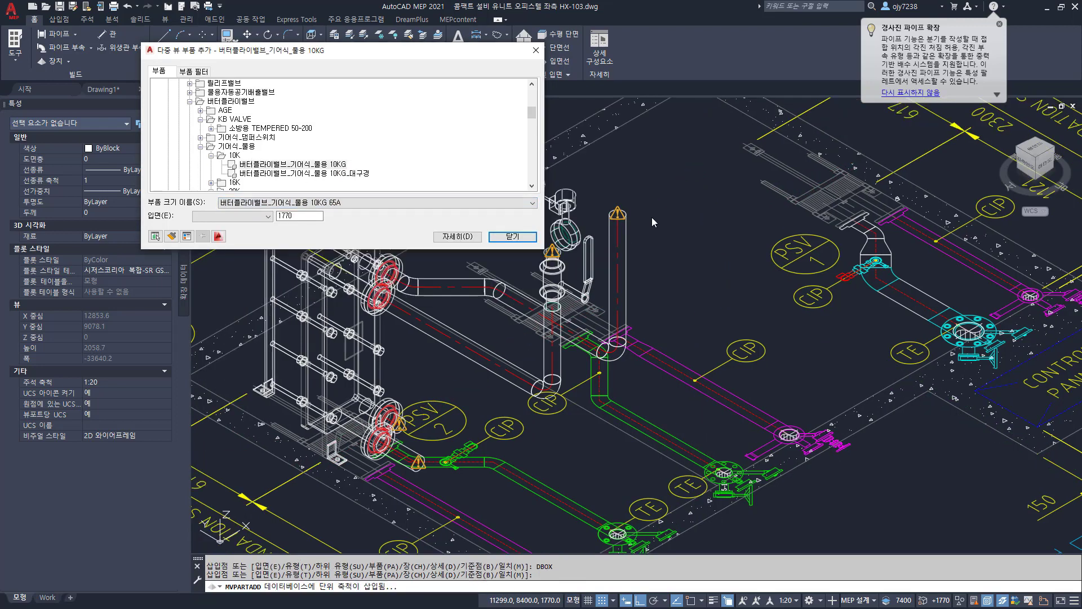
Step: Place the 65A butterfly valve near the top of the riser without a valve, at elevation 1649.6 with rotation 0 and 20KG steel flanges
middle_drag(651, 217, 767, 216)
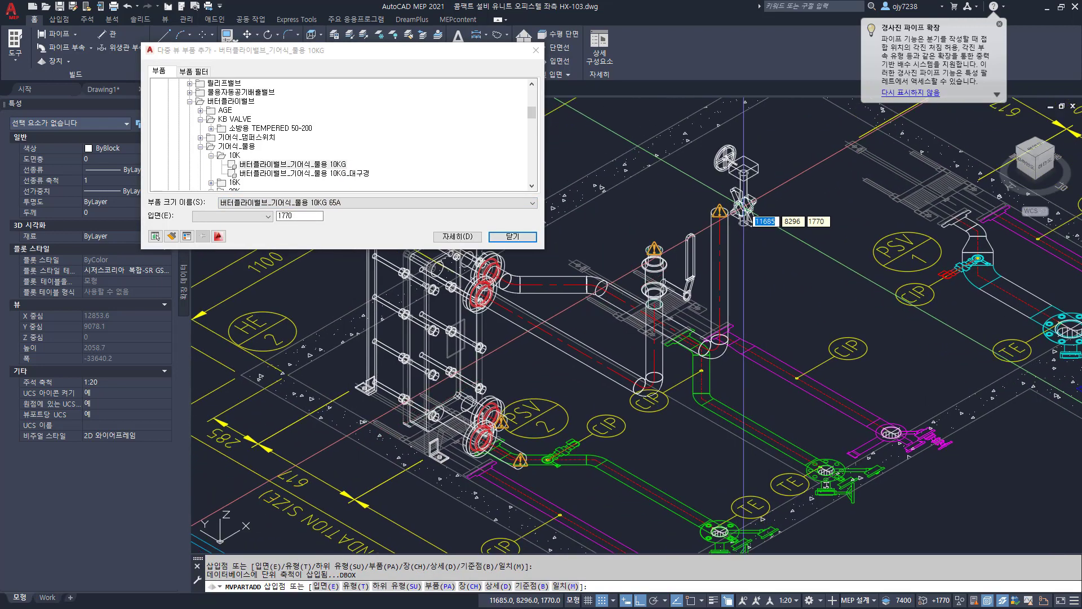
click(719, 232)
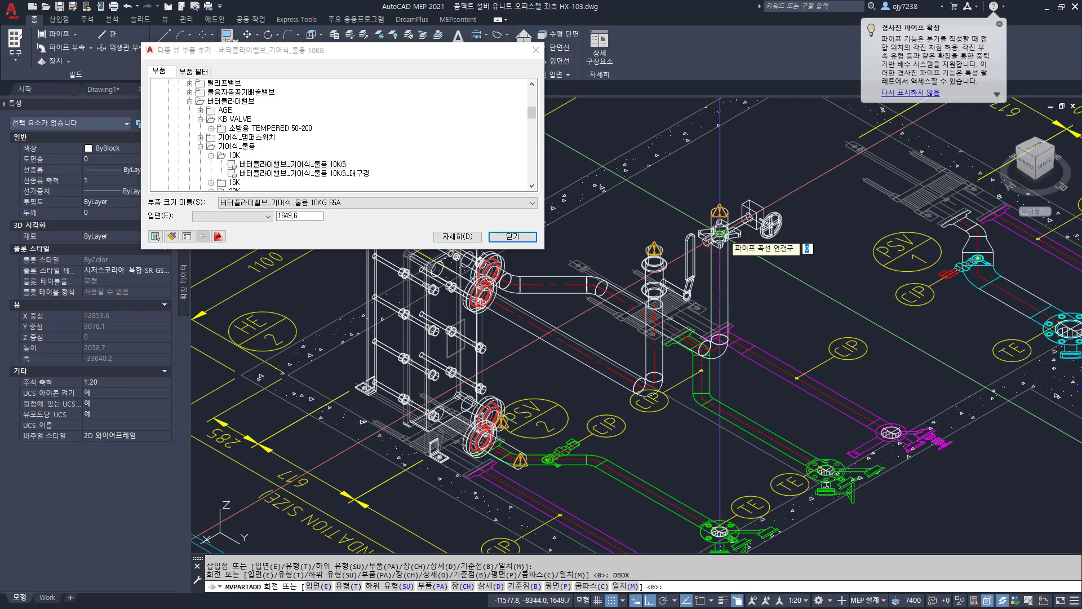
key(Return)
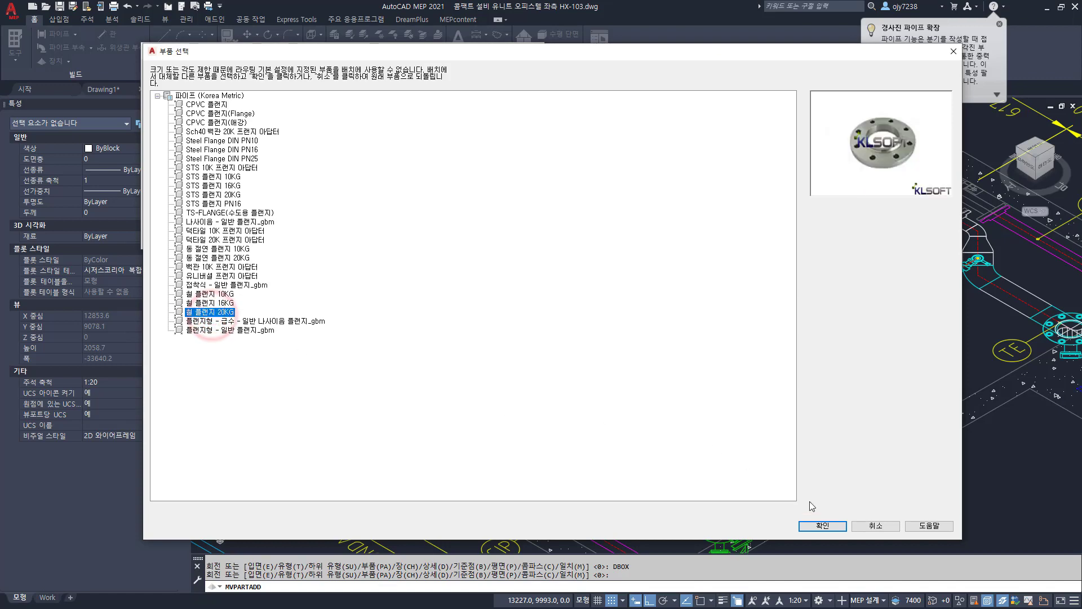
click(821, 527)
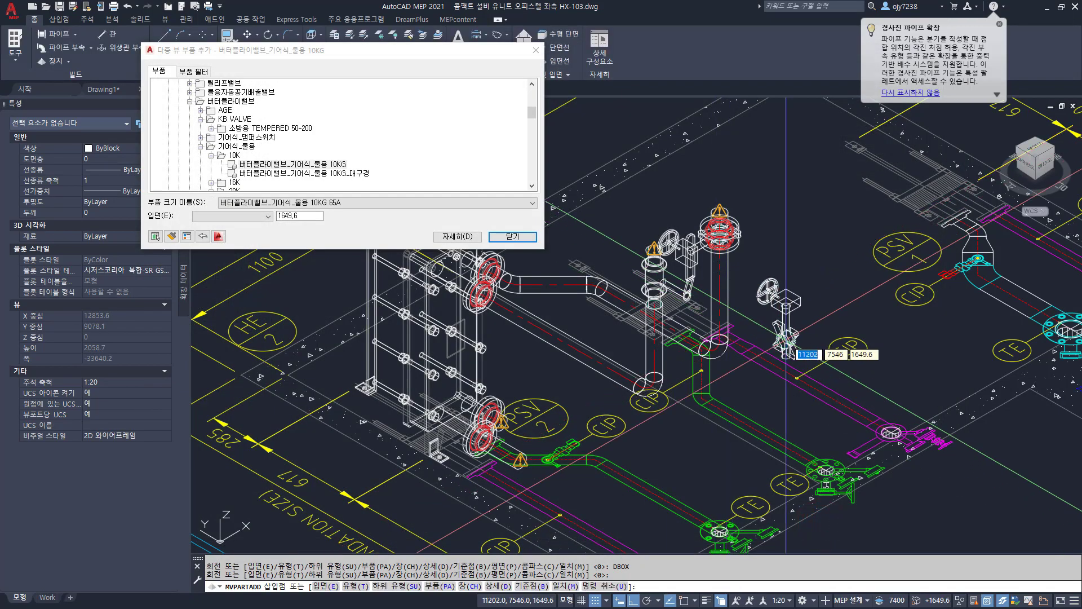
key(Return)
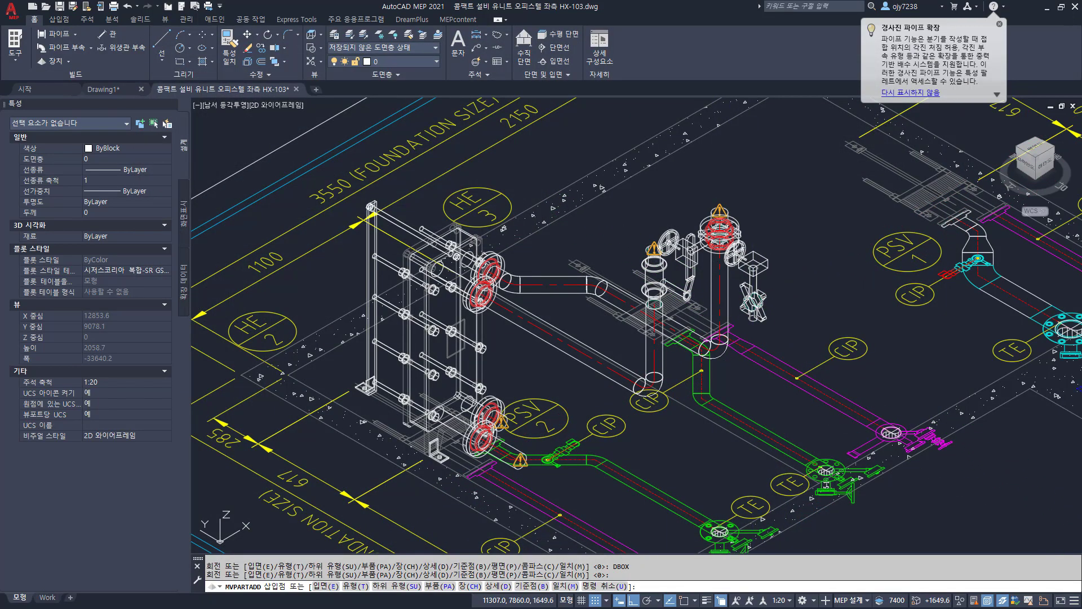
Step: Examine the valve symbols in the front elevation and compare them with the valves placed on the 3D risers
mouse_move(716, 352)
middle_down()
mouse_move(536, 237)
mouse_move(614, 222)
middle_up()
scroll(682, 362, down, 4)
middle_drag(710, 377, 431, 217)
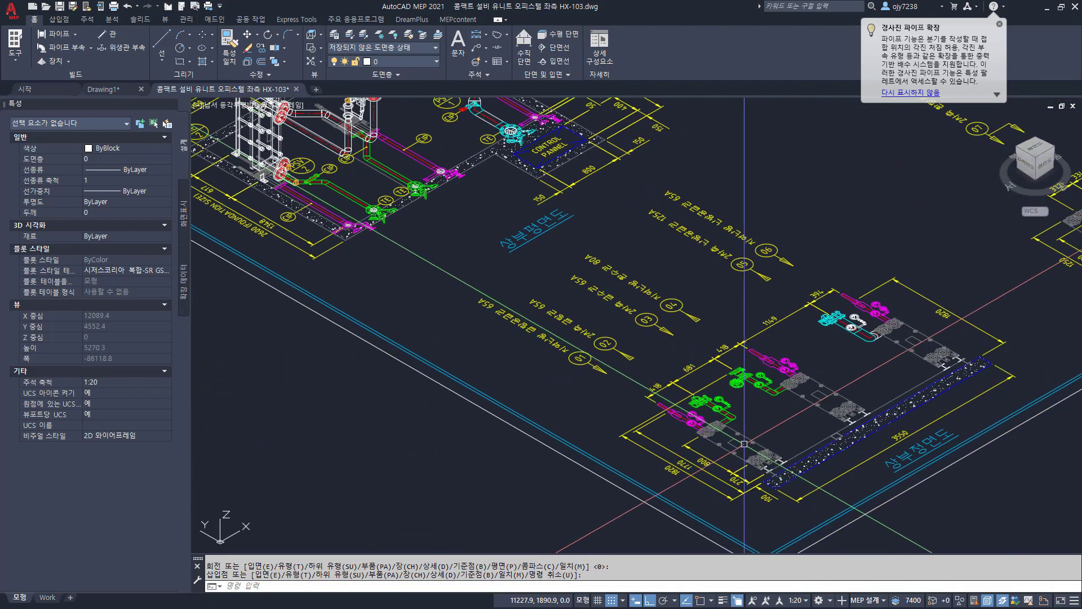
scroll(746, 377, up, 8)
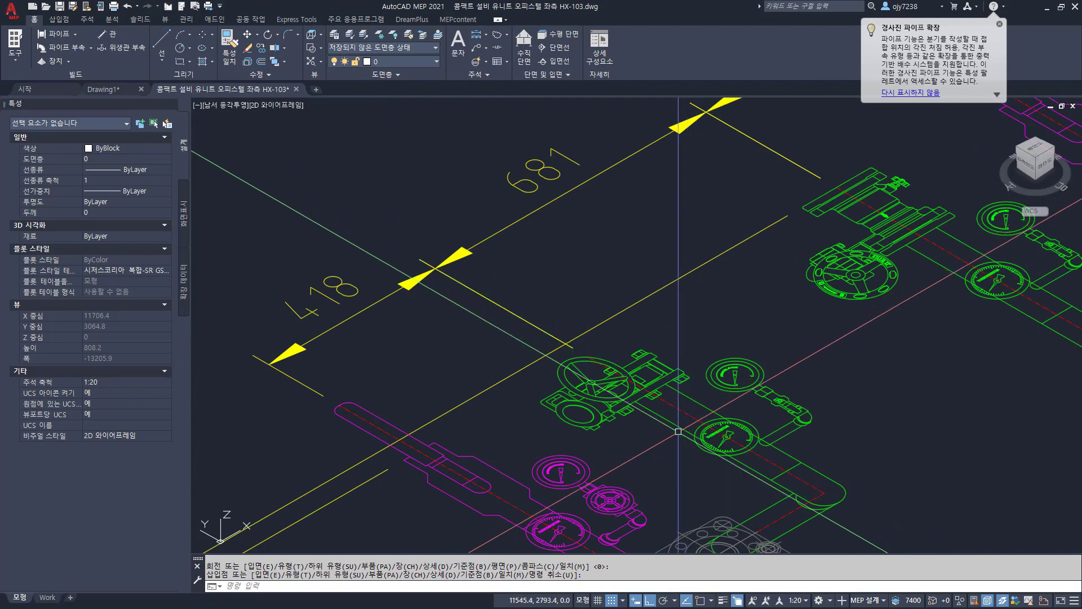
scroll(613, 389, down, 6)
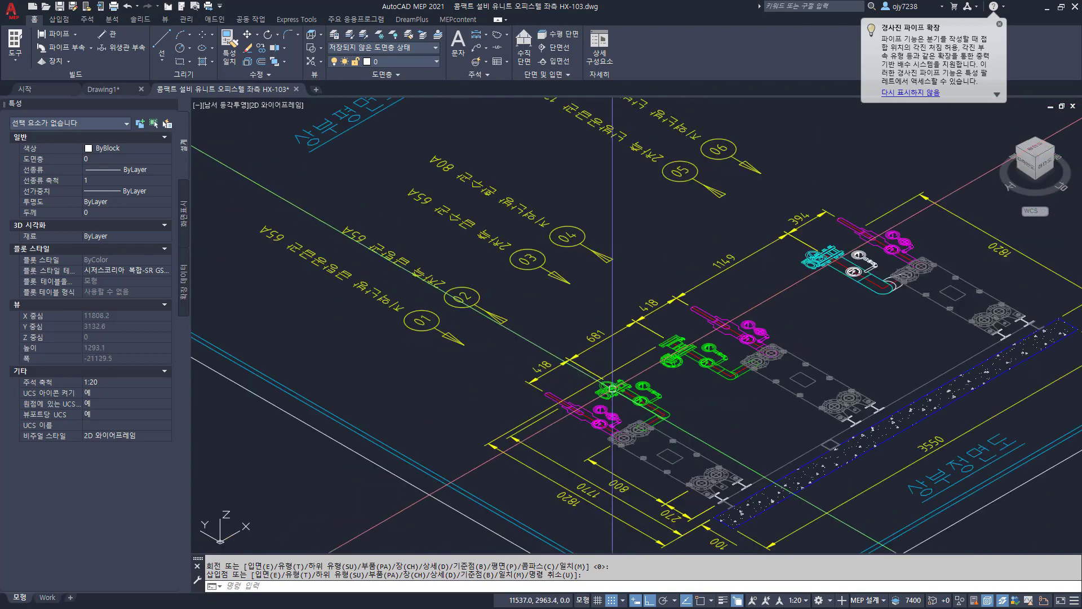
mouse_move(546, 273)
middle_down()
mouse_move(728, 537)
mouse_move(767, 550)
middle_up()
scroll(627, 247, up, 3)
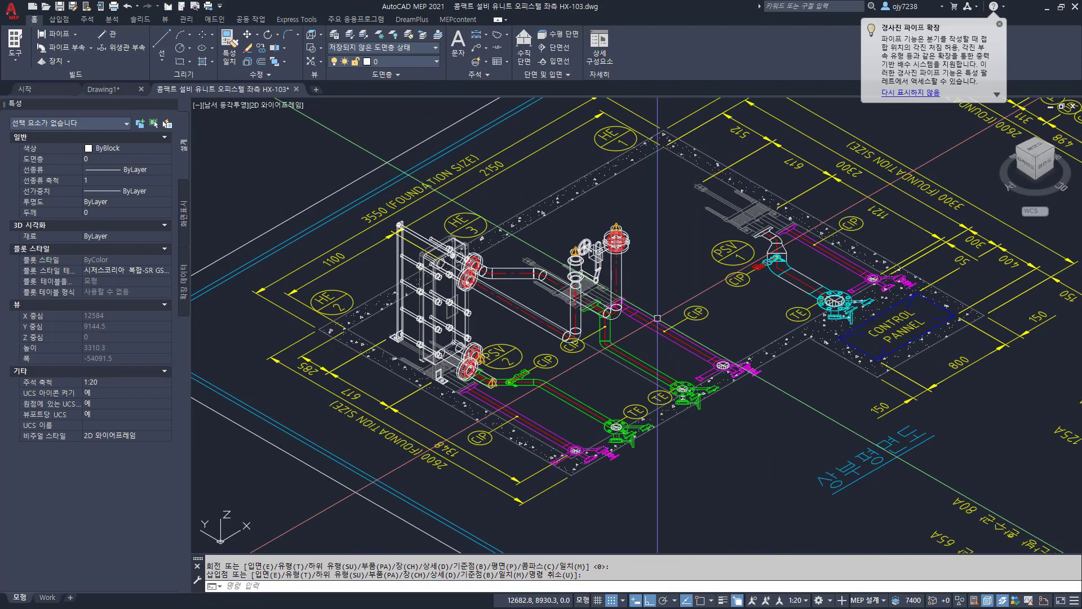
scroll(627, 247, up, 1)
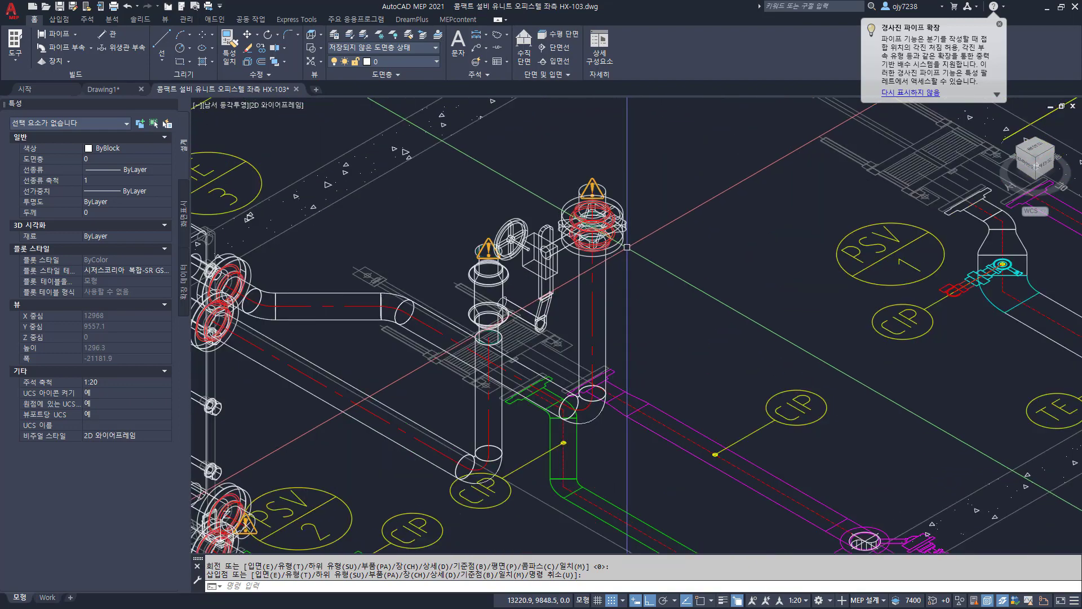
Step: Switch the viewport's visual style to Conceptual (개념) and view the risers and valves from another angle
click(276, 108)
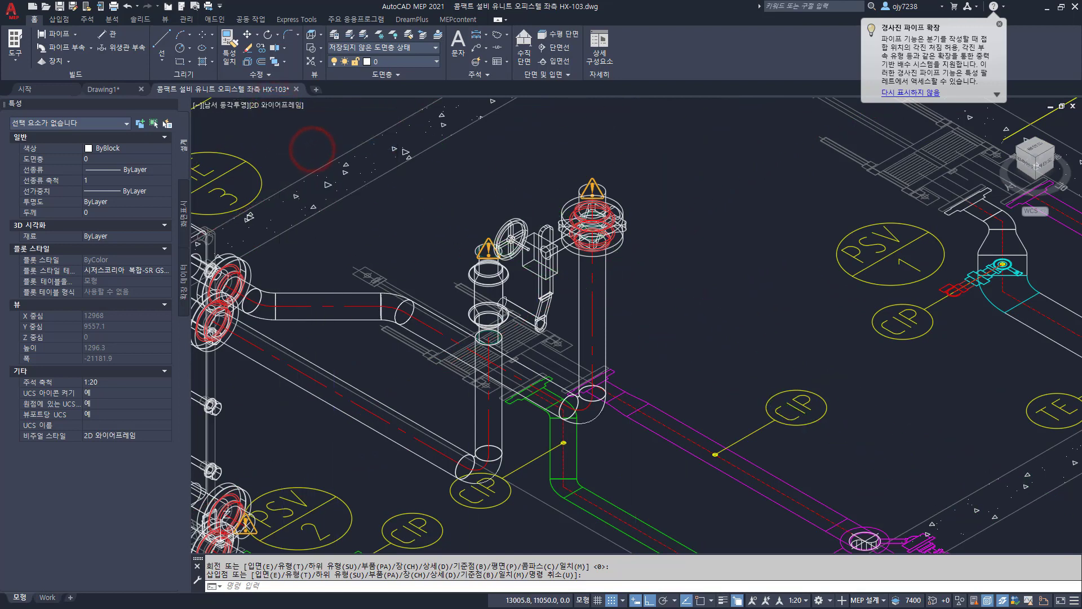
middle_drag(649, 323, 618, 271)
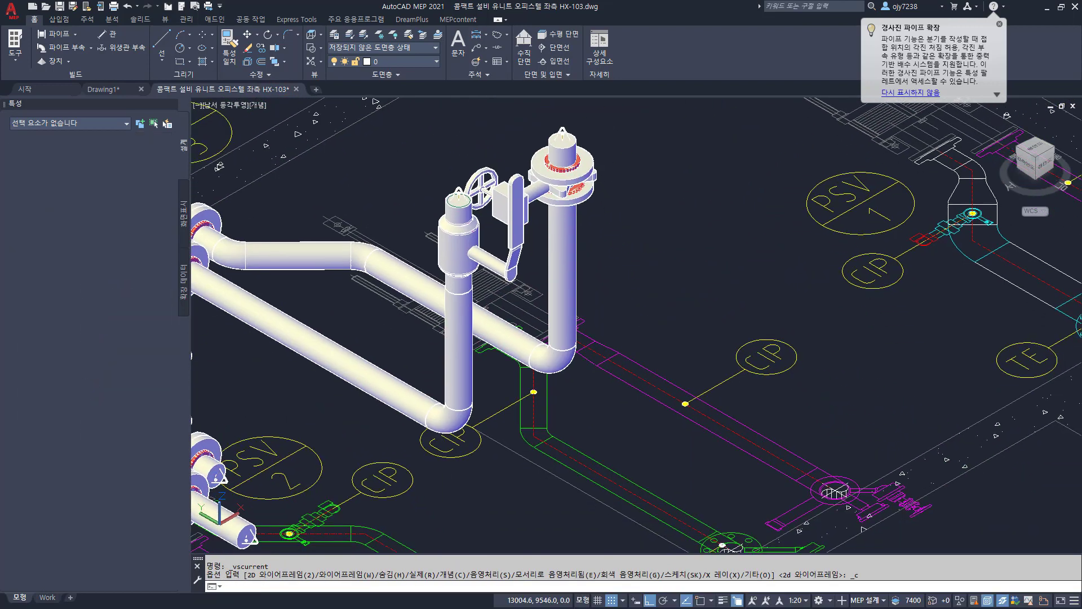
shift+middle_drag(529, 306, 477, 319)
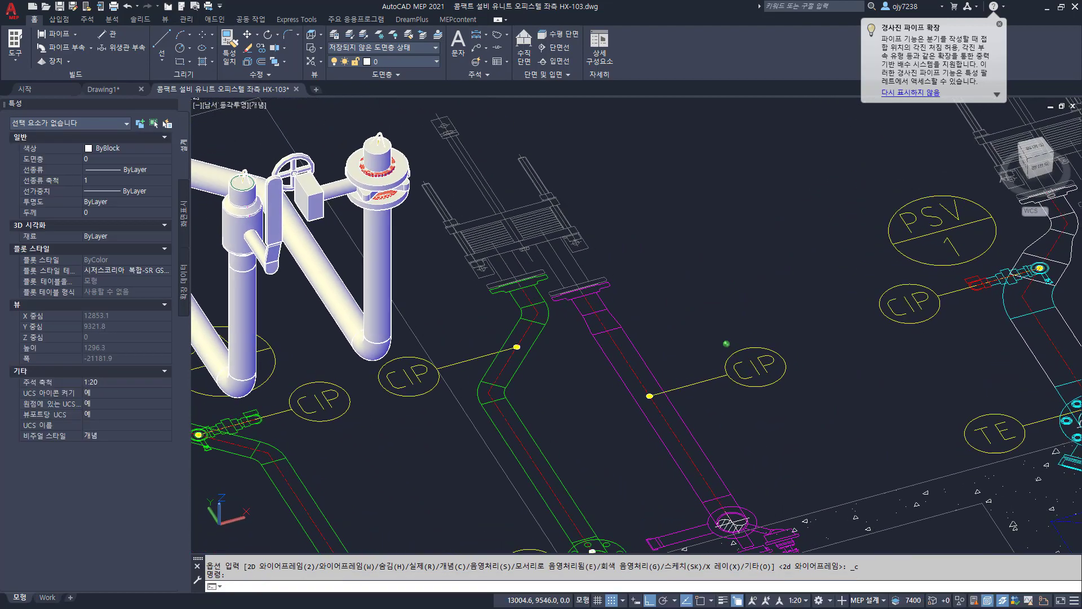
Step: Flip the butterfly valve on its riser so that the handwheel faces the opposite side
click(365, 186)
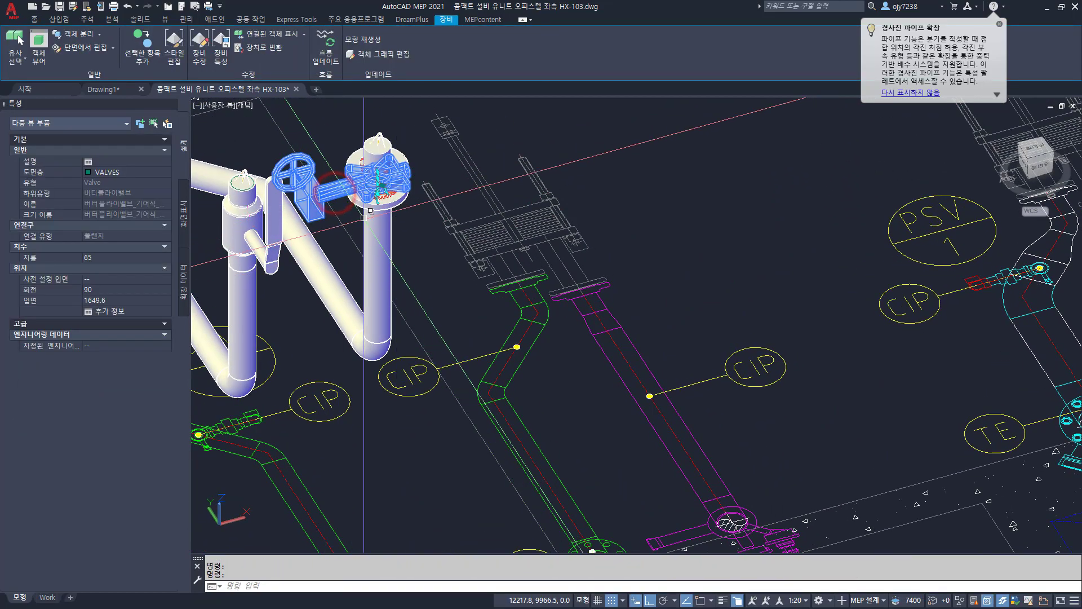
scroll(365, 185, up, 5)
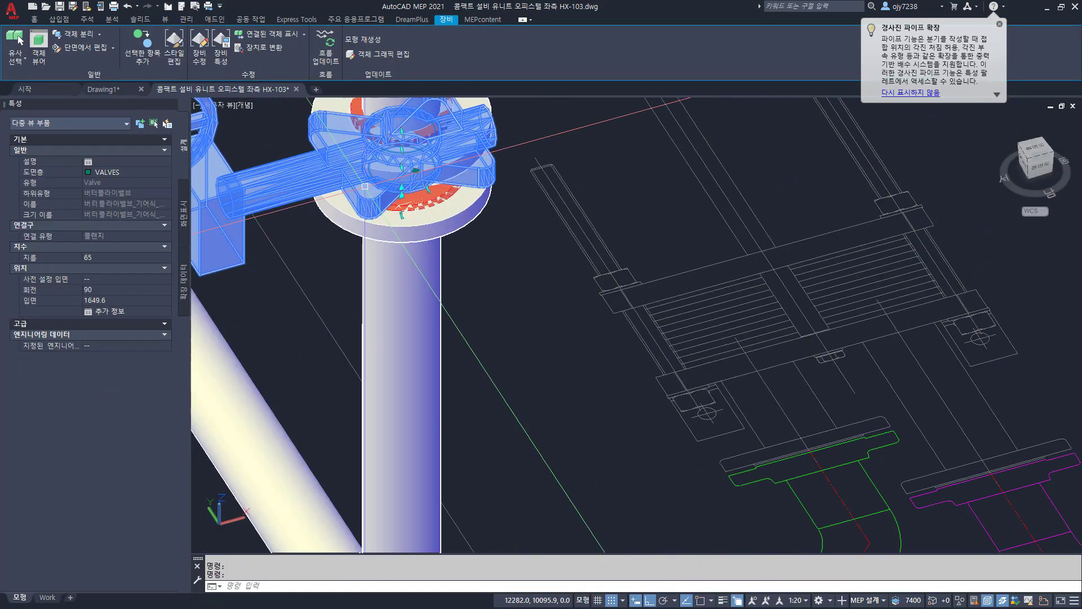
click(428, 190)
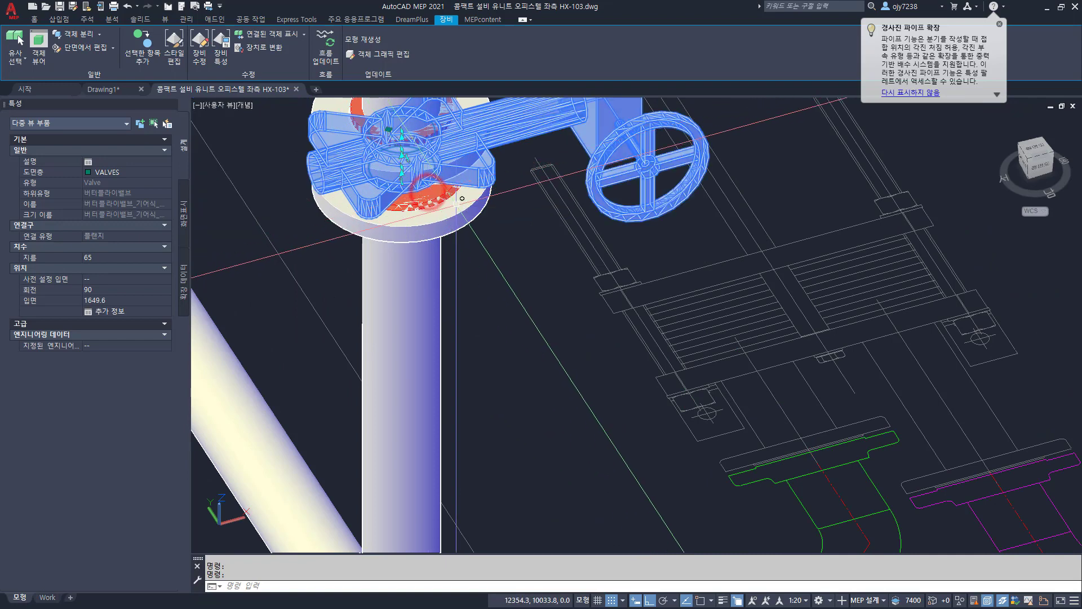
click(407, 160)
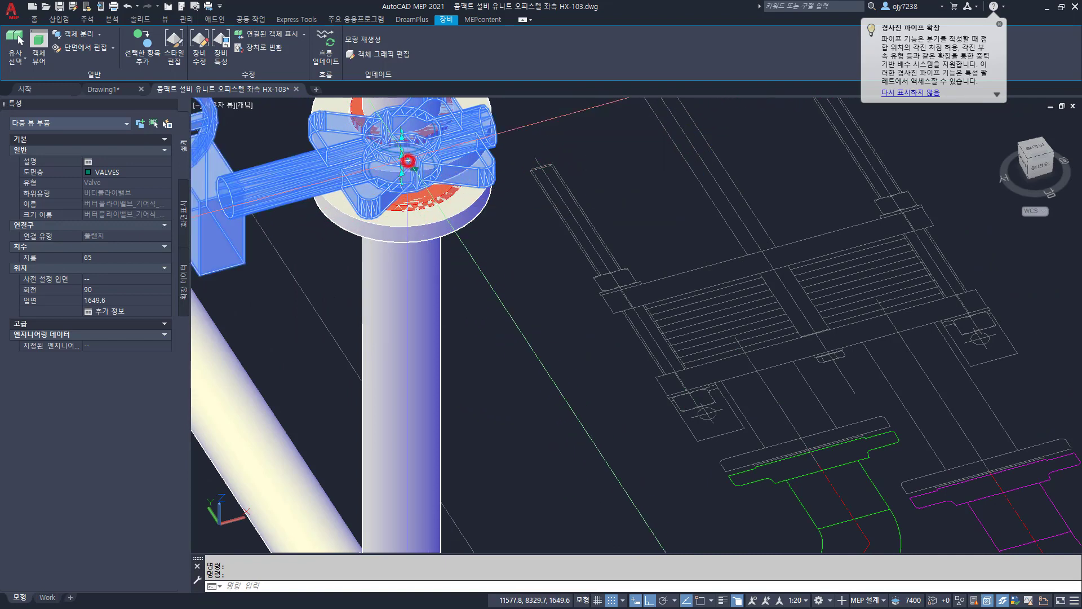
scroll(474, 274, down, 3)
key(Escape)
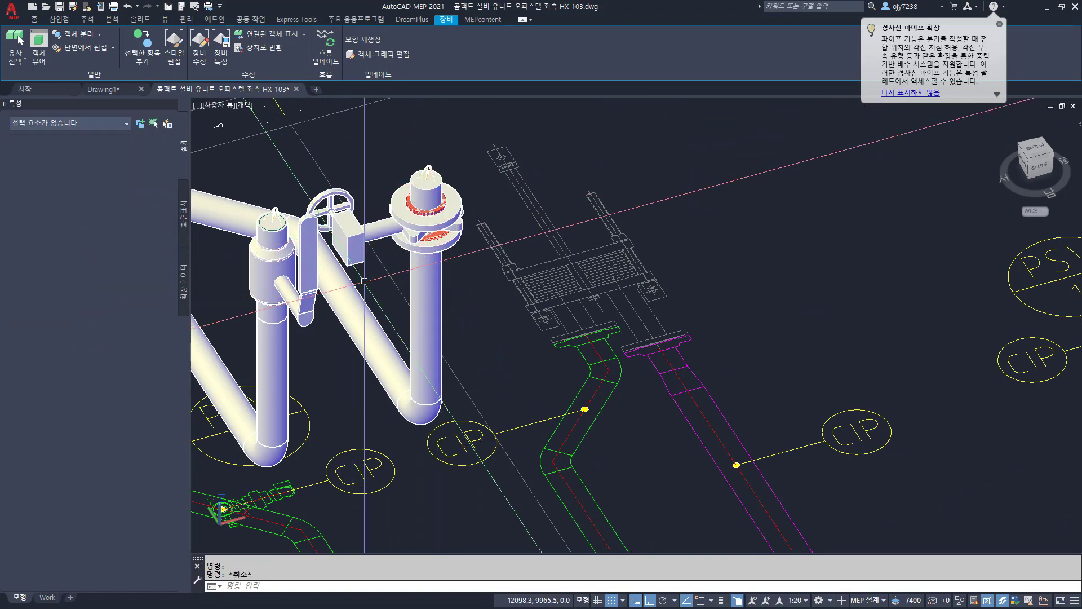
shift+middle_drag(307, 307, 280, 317)
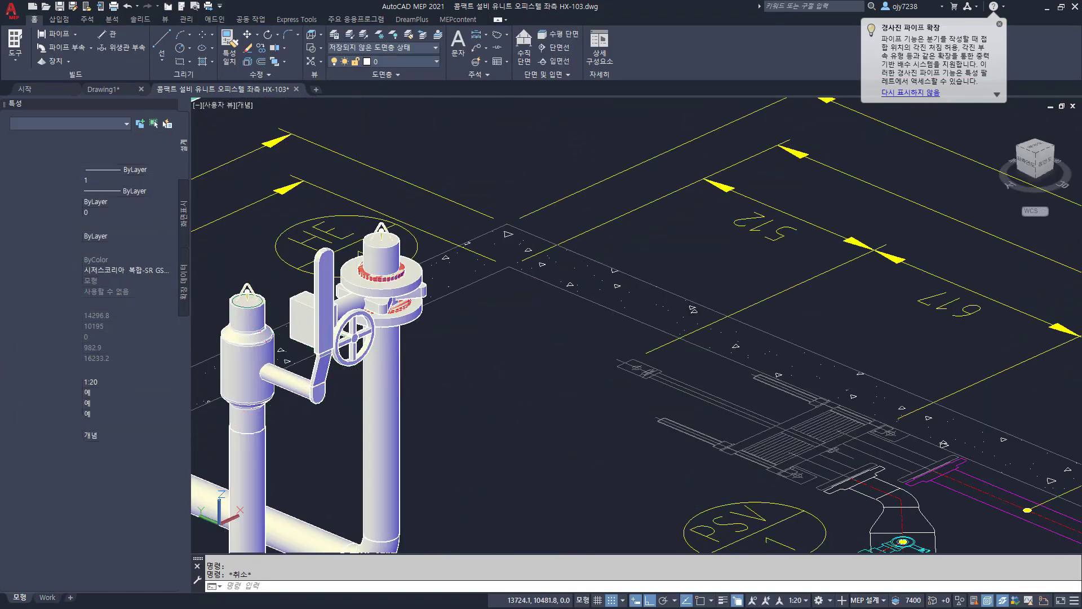
shift+middle_drag(330, 355, 453, 317)
Step: Delete the short pipe stub above the butterfly valve together with its upper flange
scroll(454, 317, up, 3)
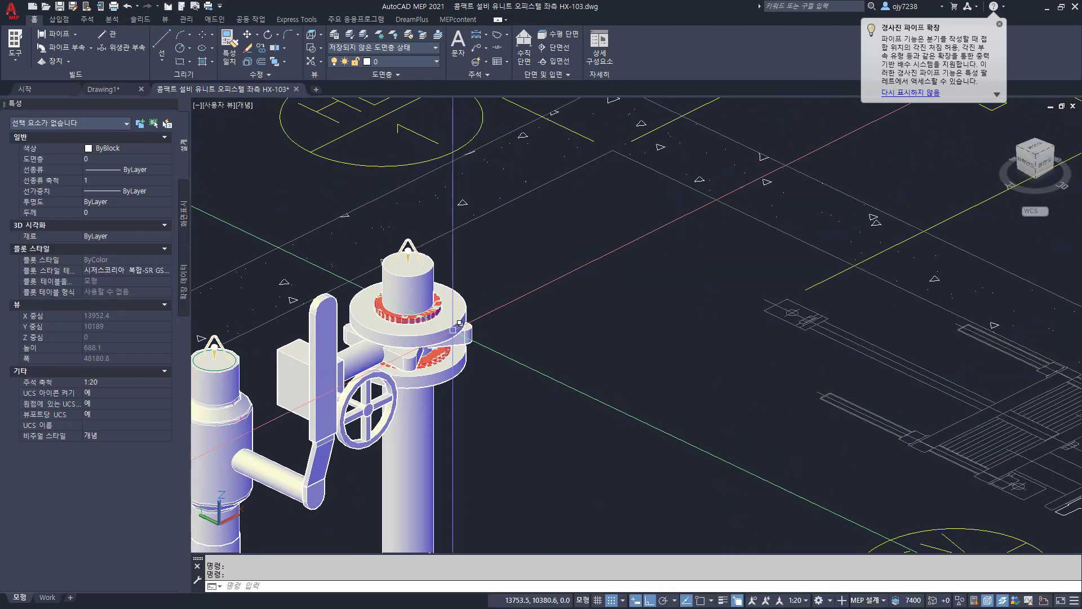
click(500, 231)
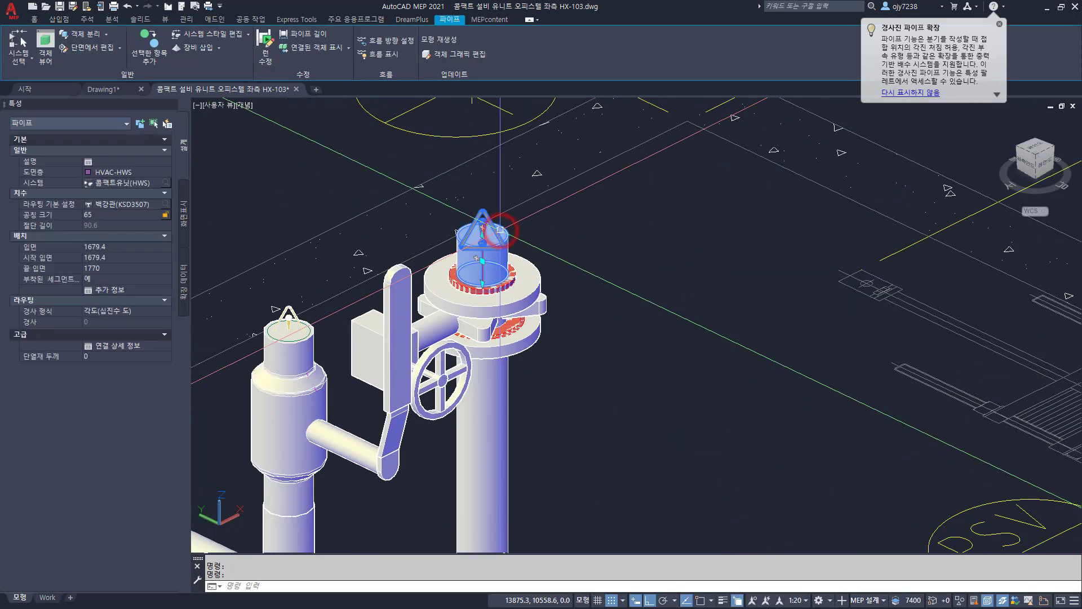
key(Delete)
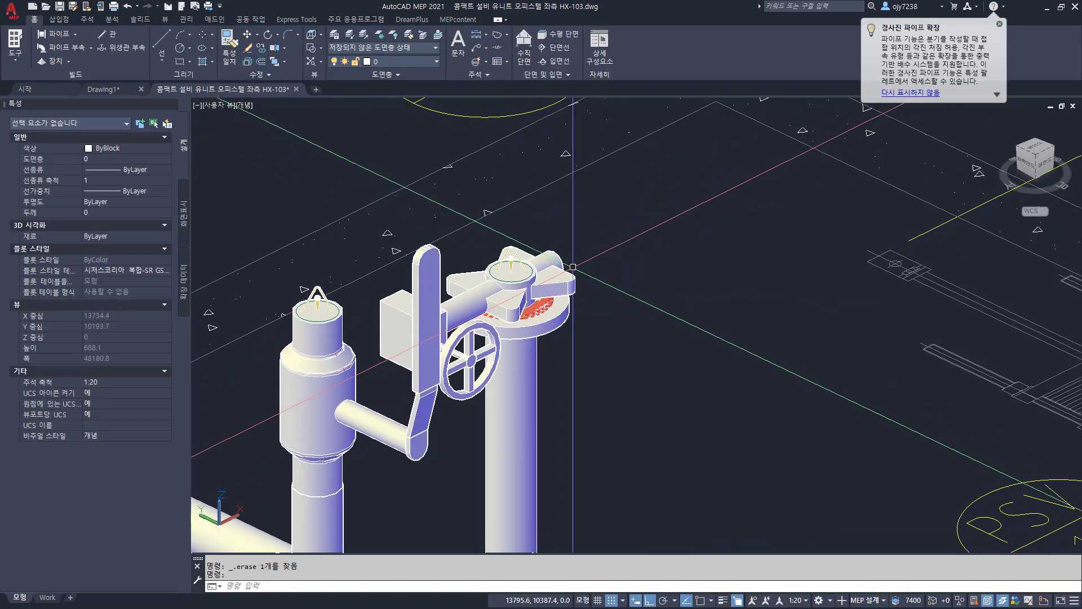
Step: Move the butterfly valve up along its riser, taking its Z height from the open pipe end above the ball valve
click(562, 255)
click(560, 257)
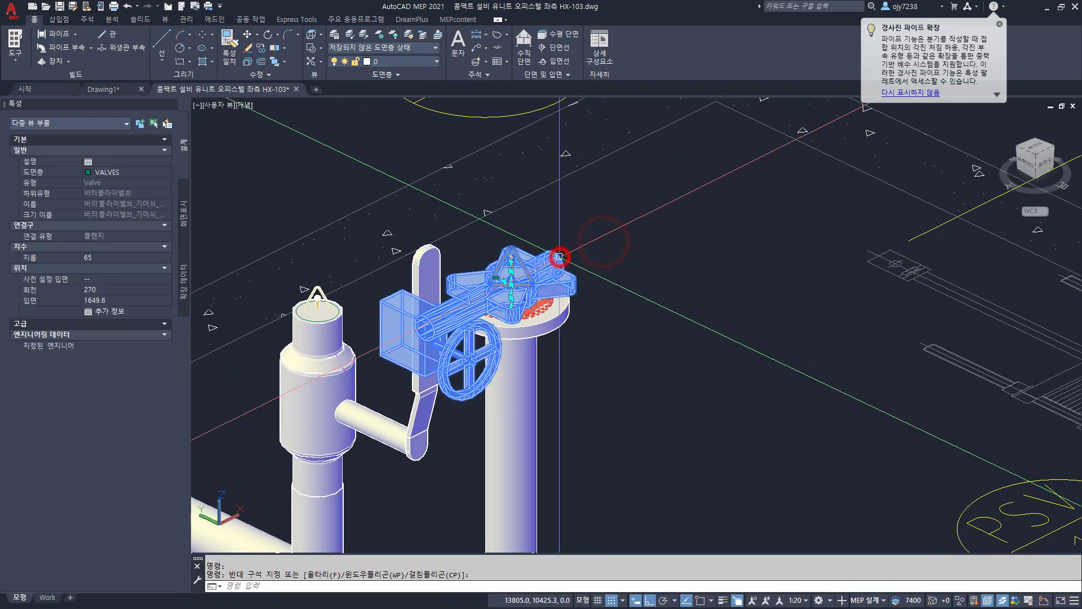
scroll(515, 285, up, 4)
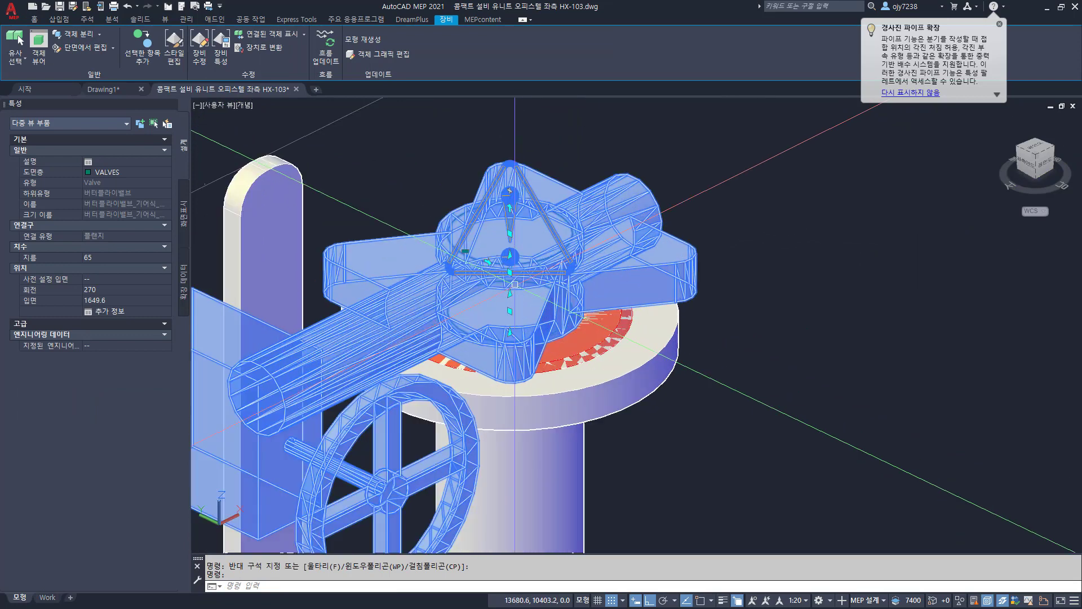
click(511, 235)
scroll(509, 234, down, 5)
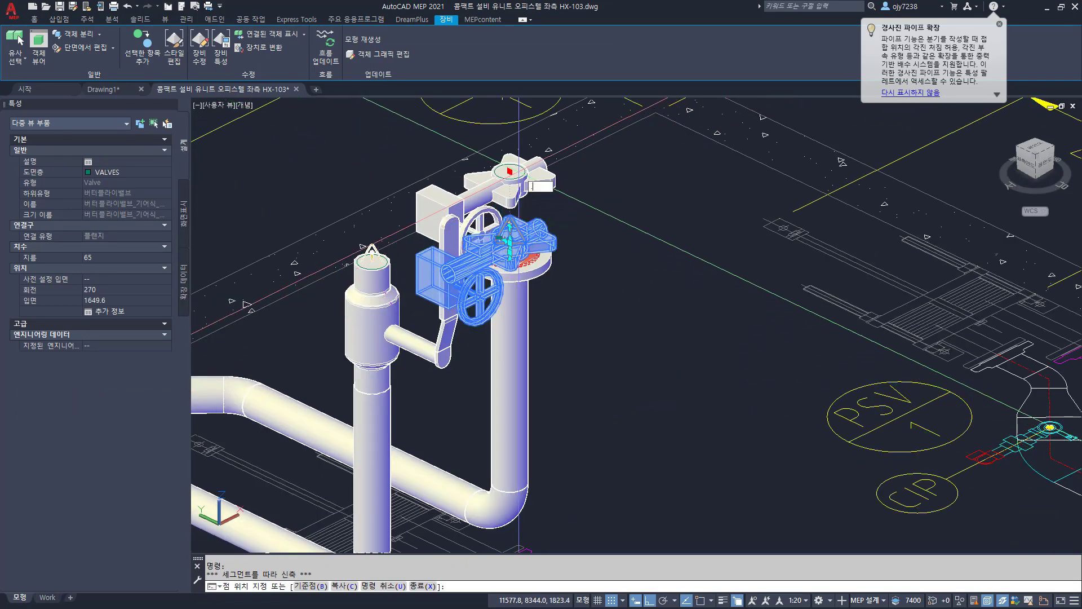
text(.z)
key(Return)
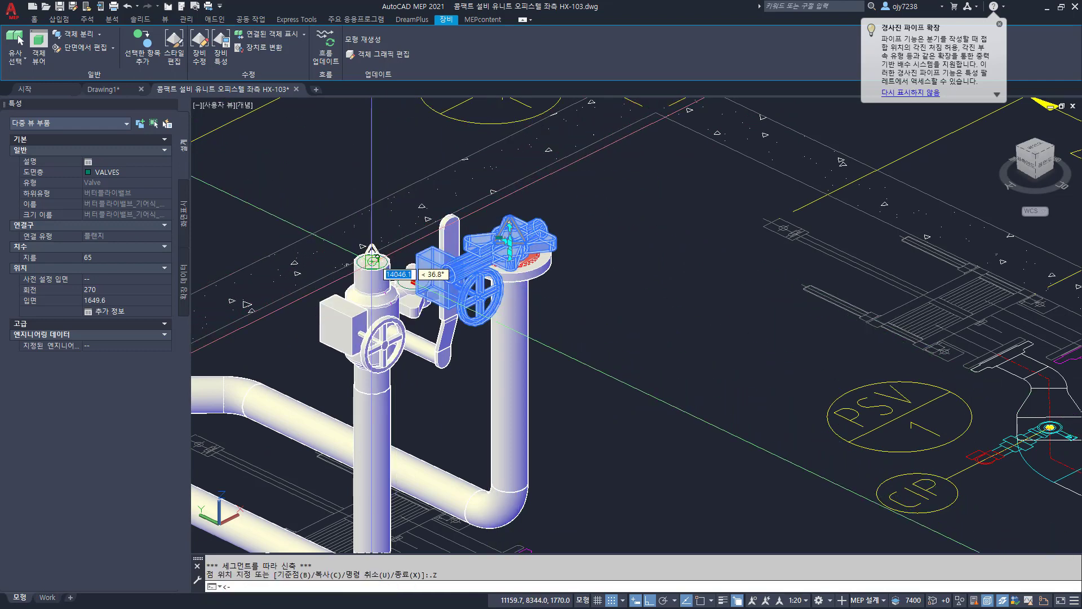
click(372, 261)
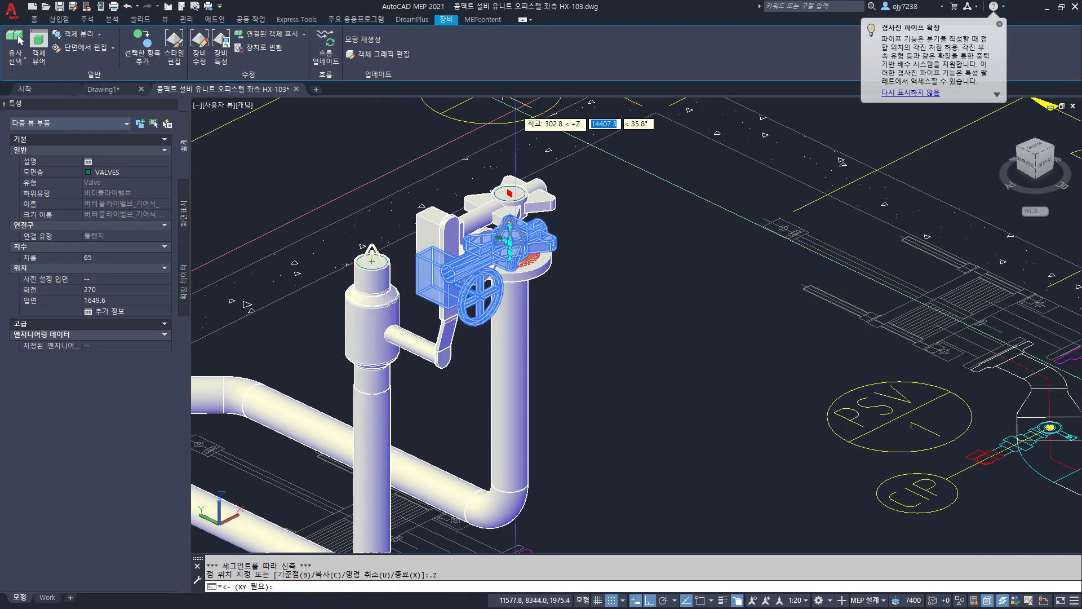
key(Escape)
key(Escape)
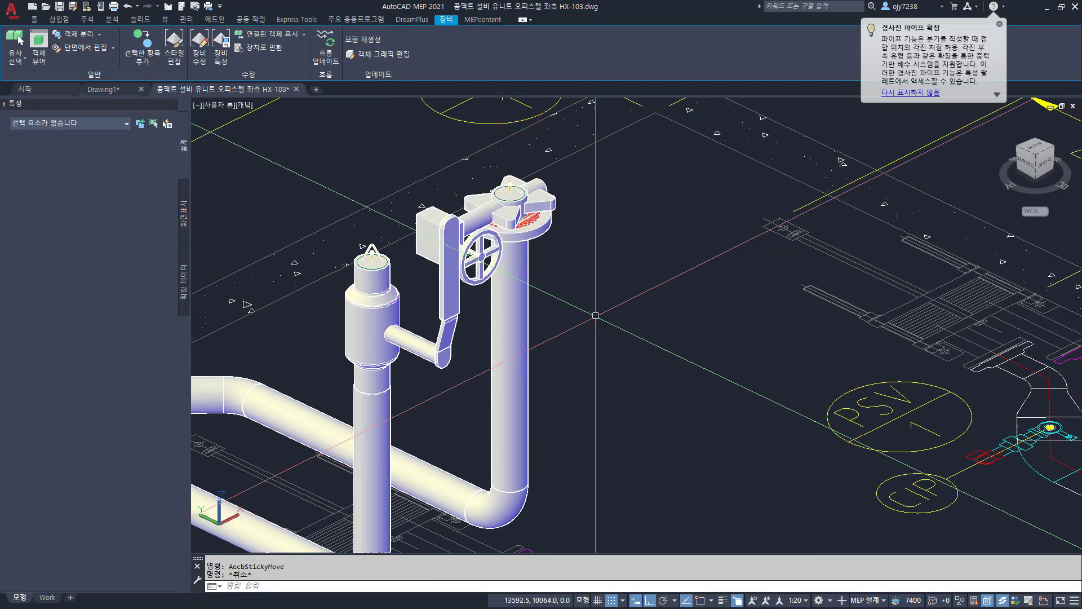
Step: Move the heat exchanger's lower flanges and pipe stubs 6000 along X onto the lower plan drawing (하부평면도)
scroll(586, 293, down, 4)
scroll(550, 237, up, 2)
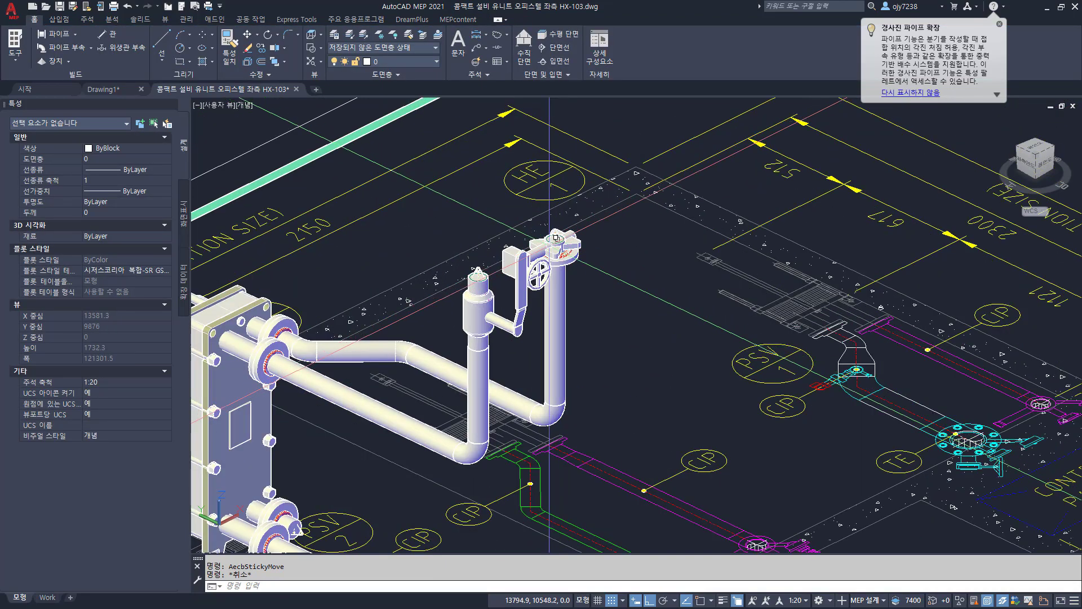
scroll(547, 237, down, 2)
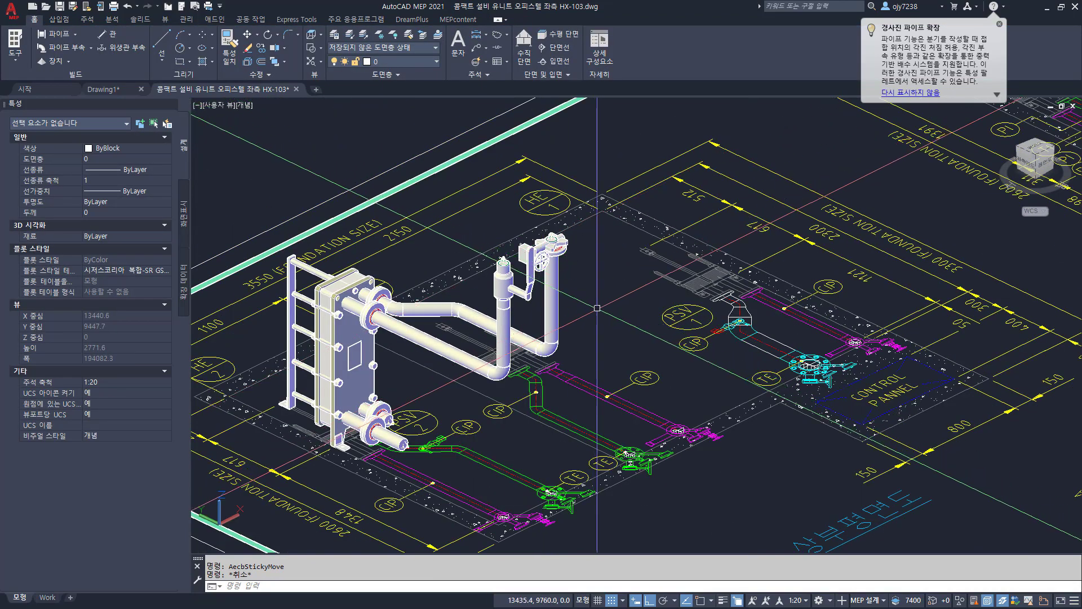
shift+middle_drag(555, 339, 489, 334)
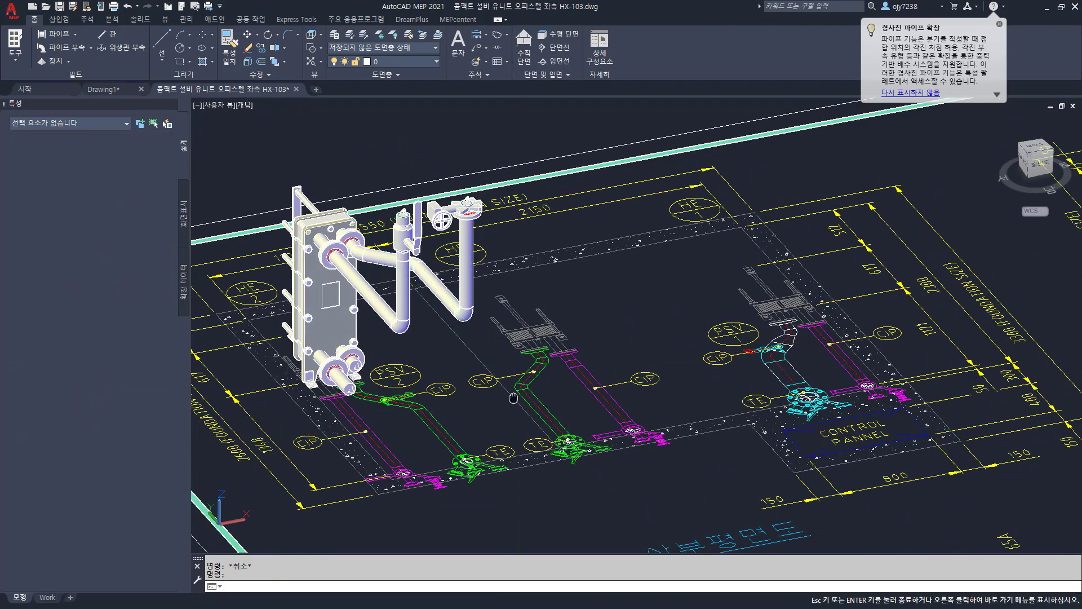
middle_drag(491, 392, 471, 333)
scroll(317, 299, up, 2)
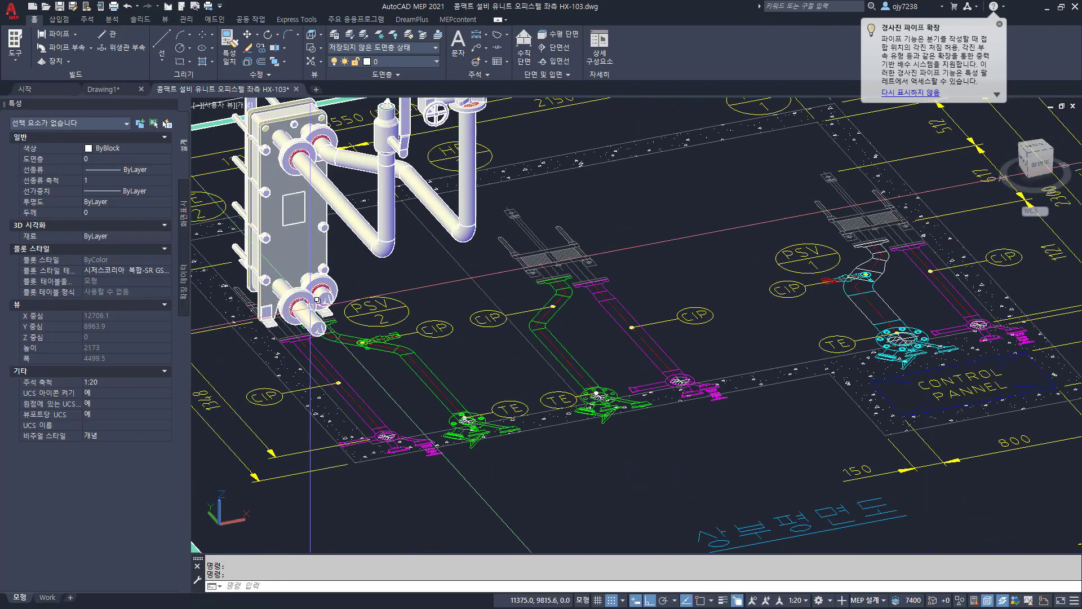
click(265, 257)
click(359, 373)
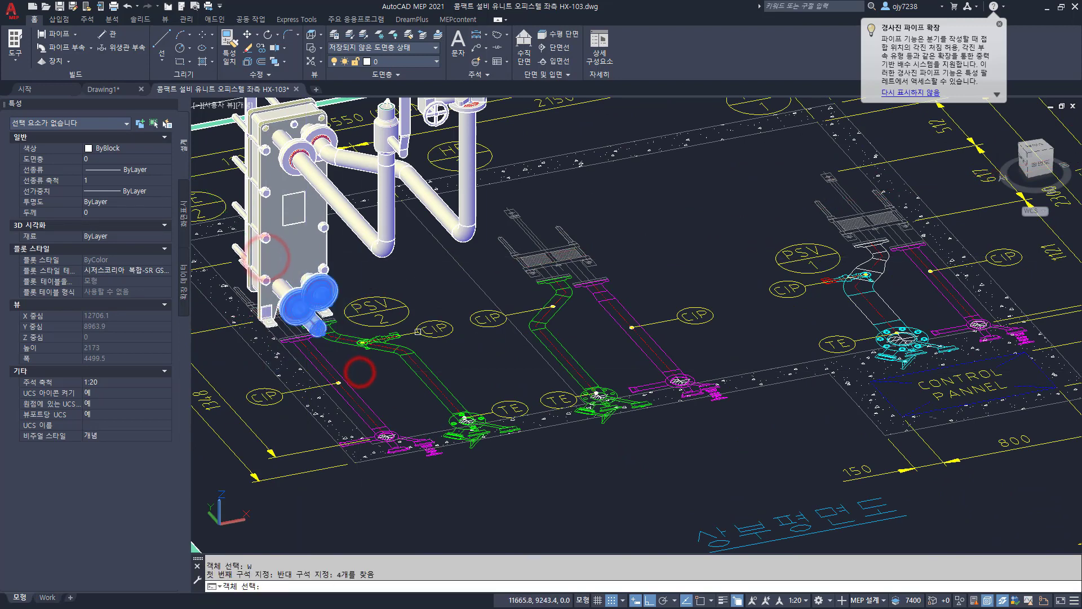
key(Return)
click(420, 301)
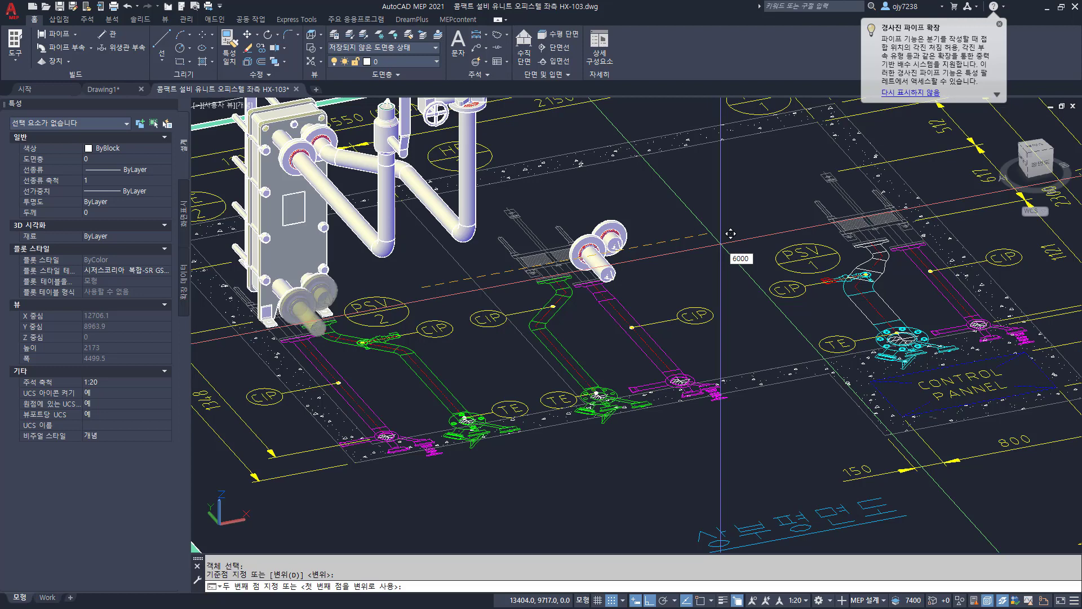
key(Return)
Step: Switch the visual style to 2D Wireframe and show the current UCS plan view at the lower plan drawing
scroll(667, 298, down, 4)
middle_drag(673, 295, 380, 310)
scroll(363, 315, up, 3)
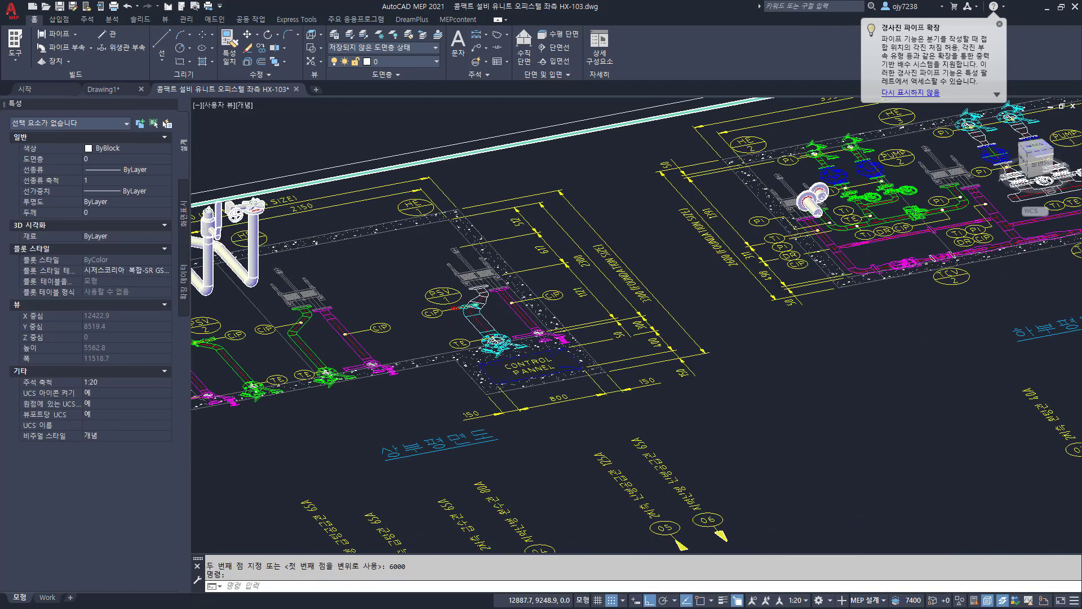
click(248, 108)
click(290, 129)
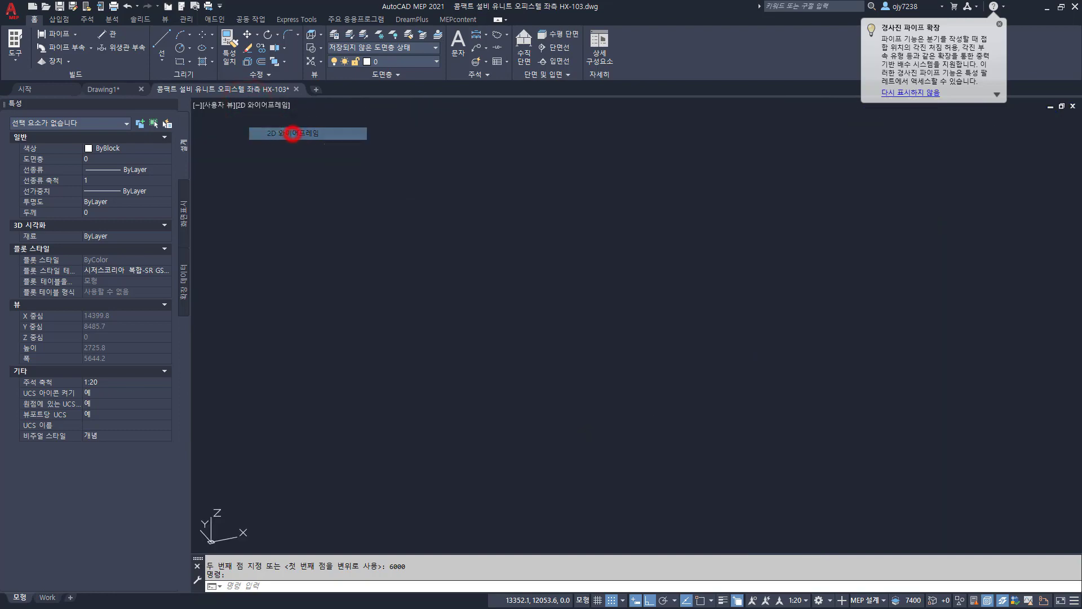
text(PLAN)
key(Return)
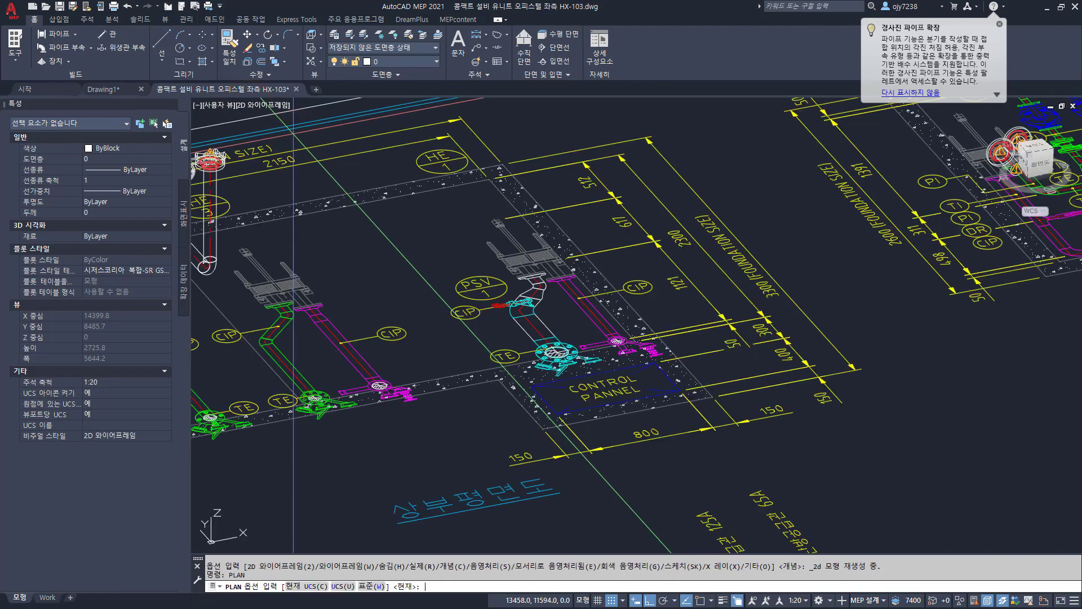
key(Return)
scroll(618, 179, up, 10)
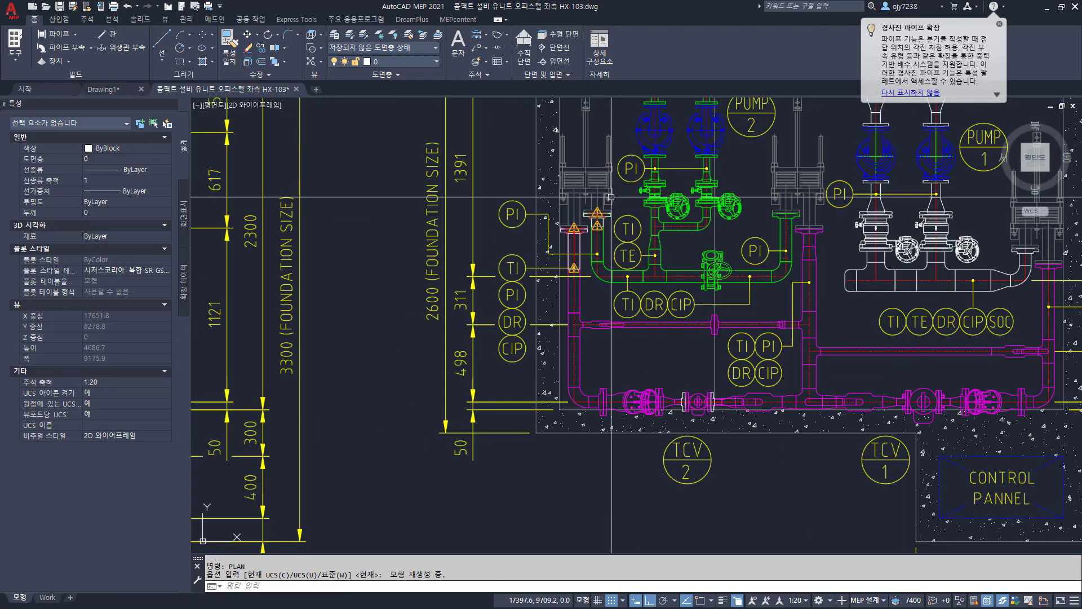
Step: Extend the 65A pipe stub from the inner flange to the centerline of the green horizontal header, using a Y point filter
scroll(660, 172, up, 4)
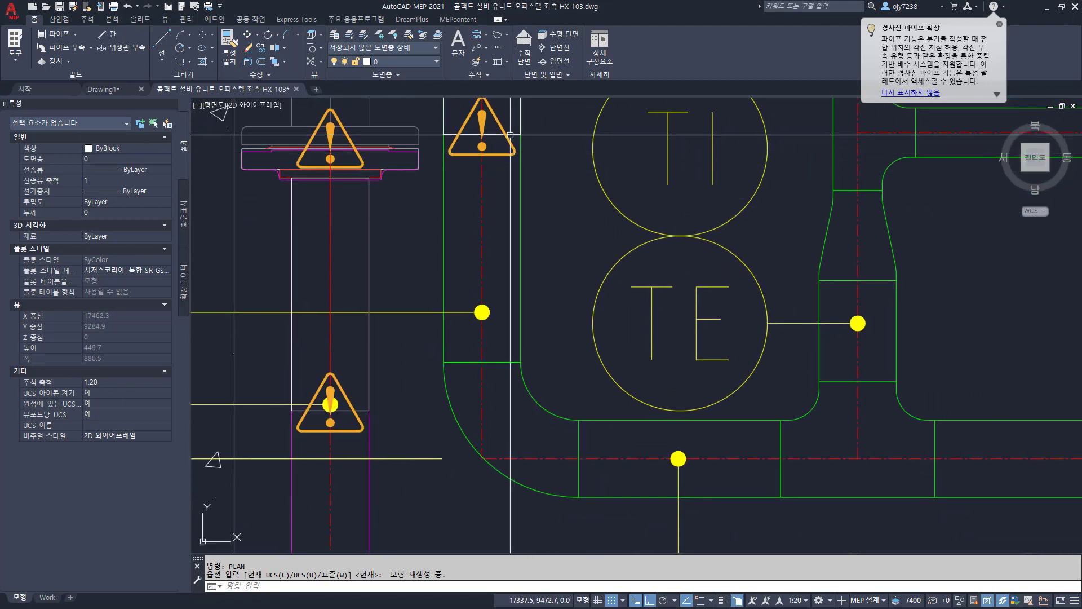
click(490, 292)
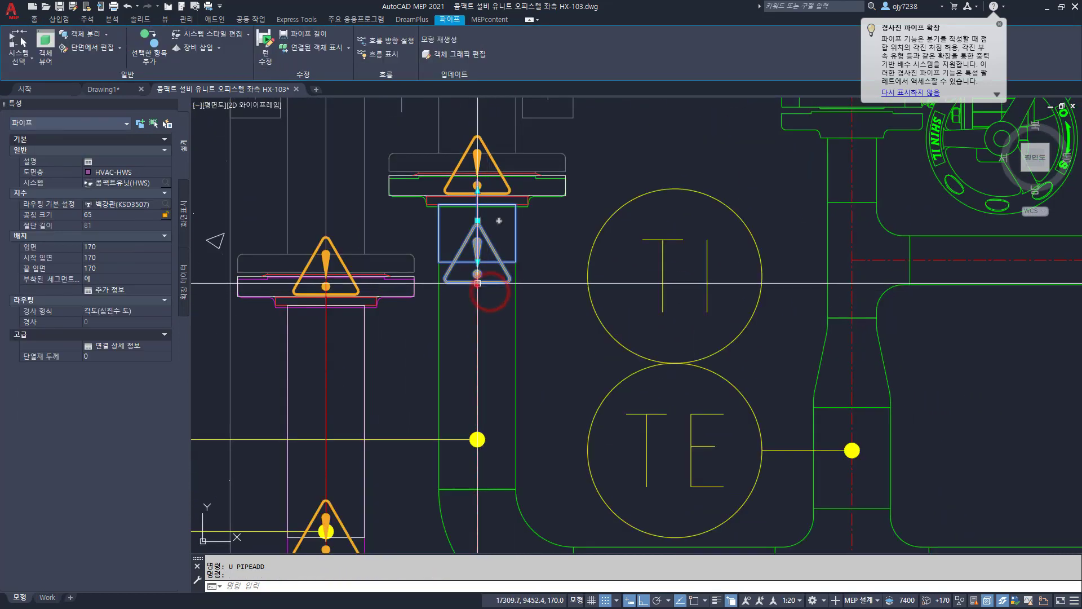
click(477, 285)
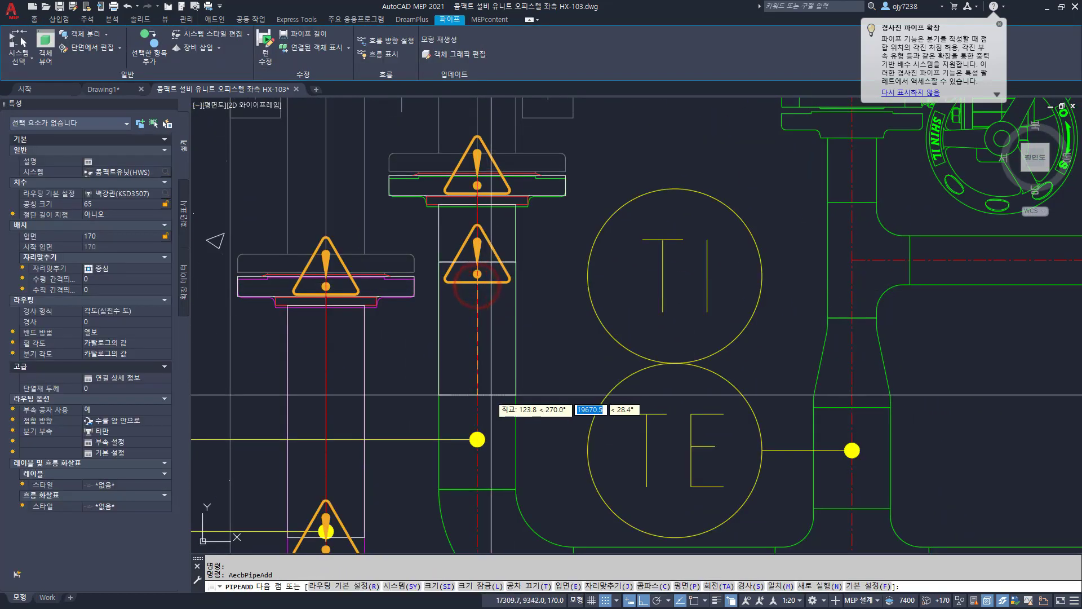
scroll(491, 395, down, 2)
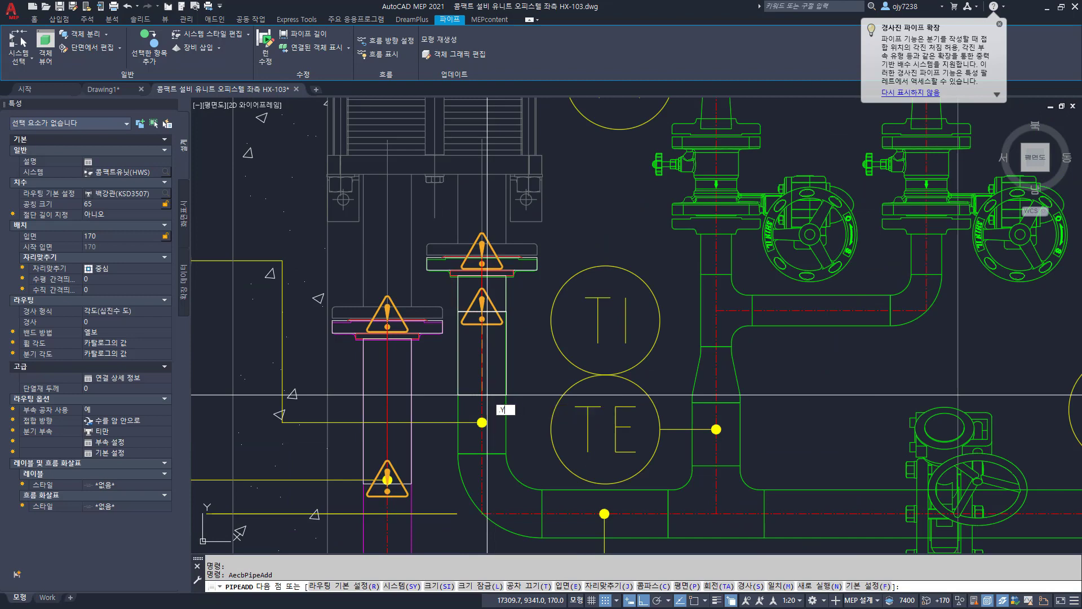
key(Return)
shift+right_click(512, 519)
key(e)
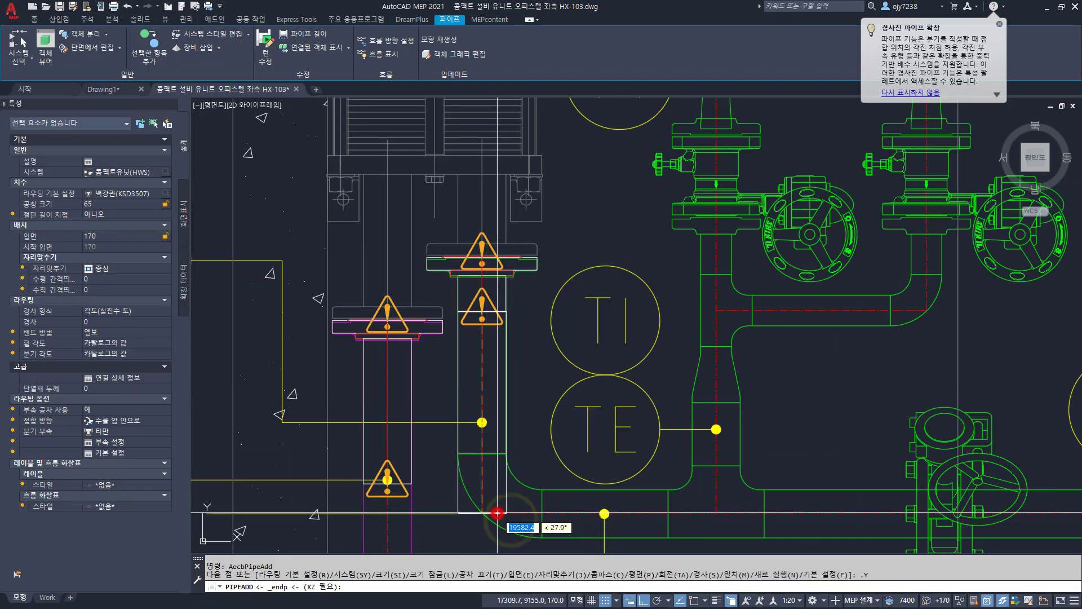
click(494, 524)
Step: Continue the 65A pipe along the green header centerline to the far vertical branch, using an X point filter
text(.x)
key(Return)
scroll(490, 514, down, 2)
shift+right_click(745, 479)
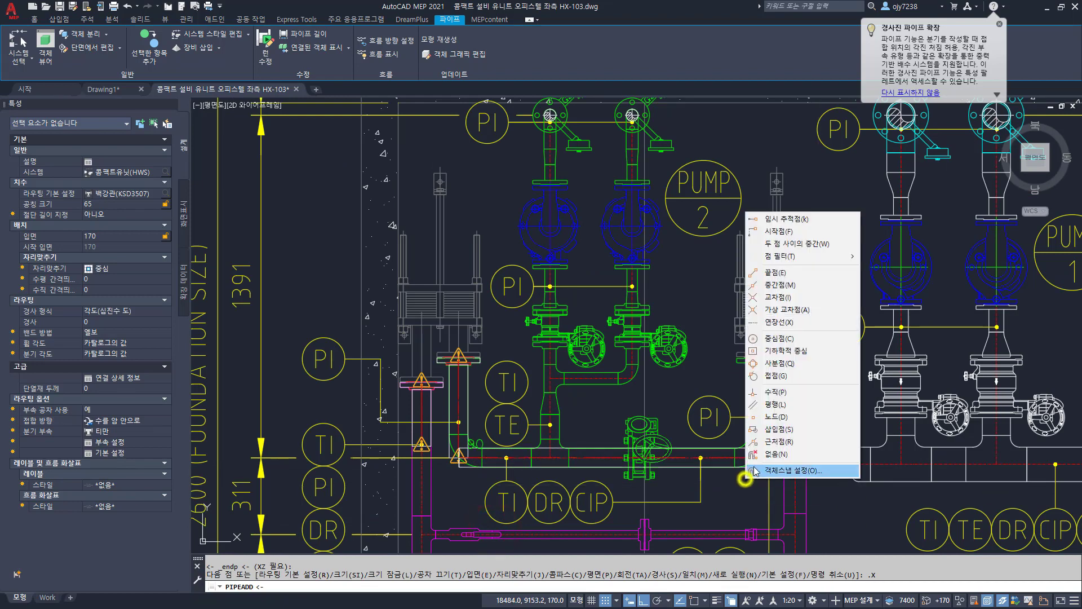
key(e)
click(769, 456)
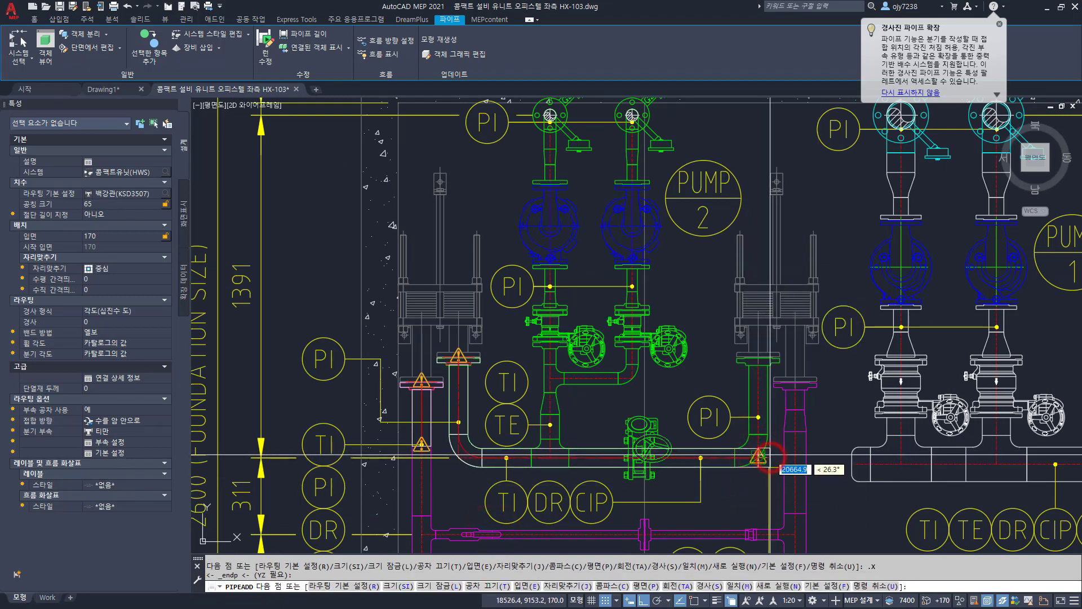
Step: Run the 65A pipe up the far vertical branch to just below its flange and finish the pipe run
text(.y)
key(Return)
scroll(765, 390, up, 5)
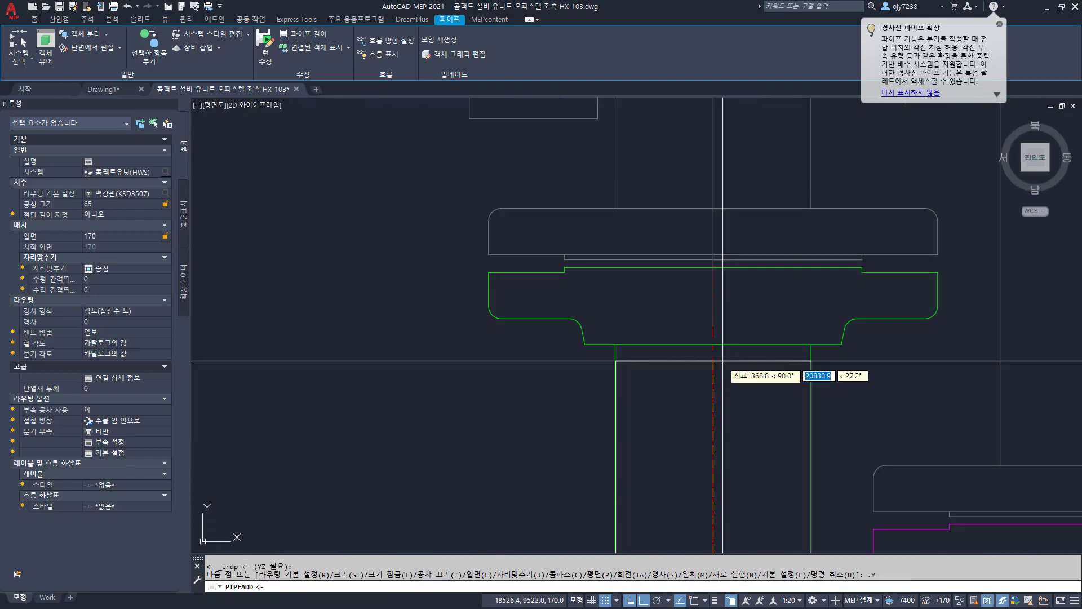
scroll(721, 362, down, 1)
click(744, 369)
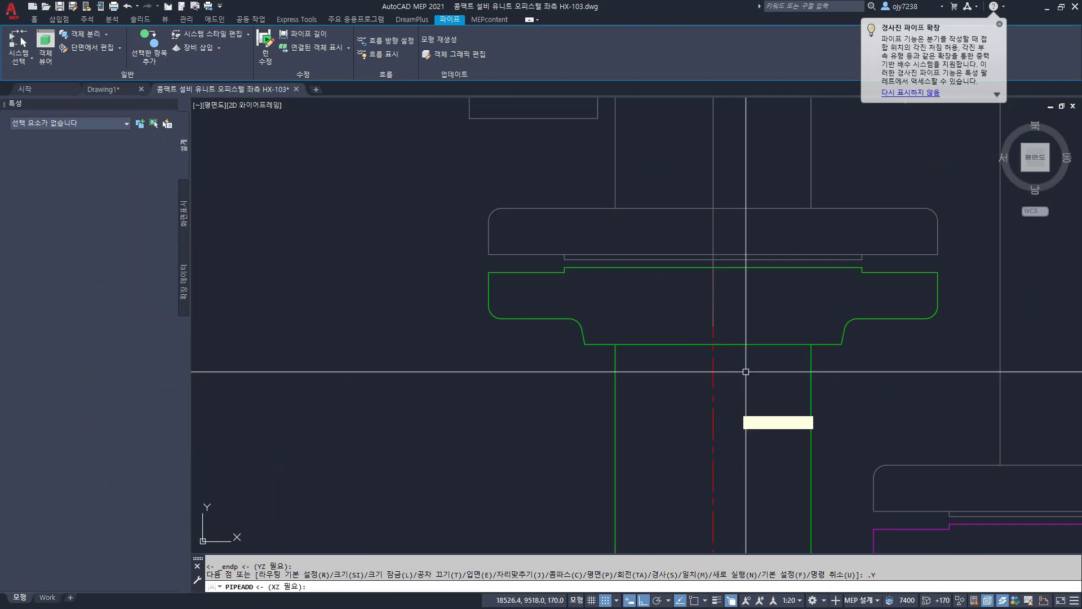
scroll(557, 188, down, 5)
key(Return)
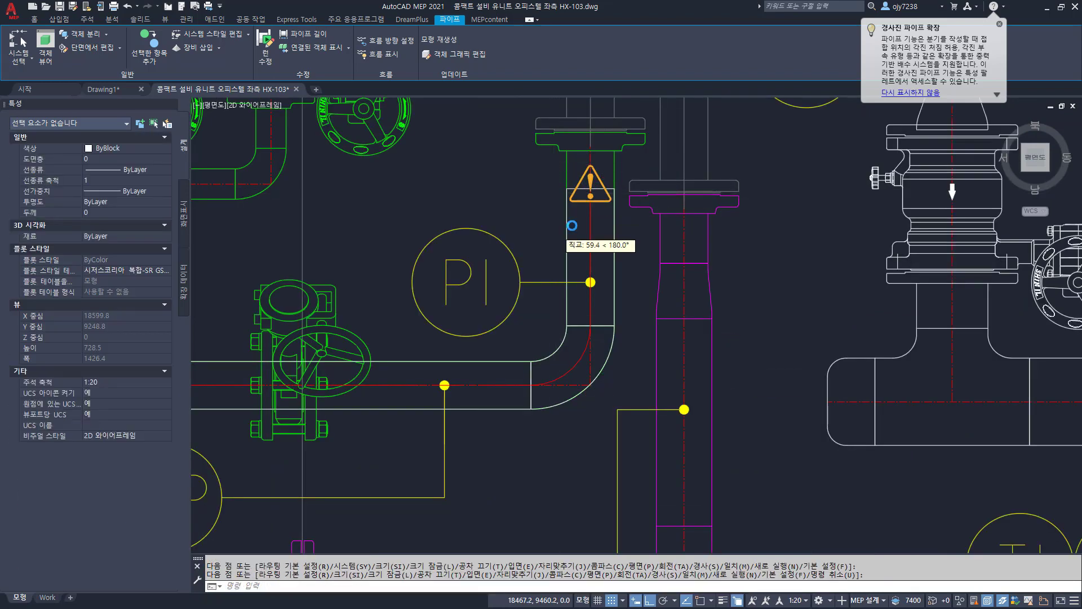
Step: Measure the width of the green branch pipe beside the TE tag with a linear dimension
scroll(588, 273, down, 4)
scroll(563, 282, down, 3)
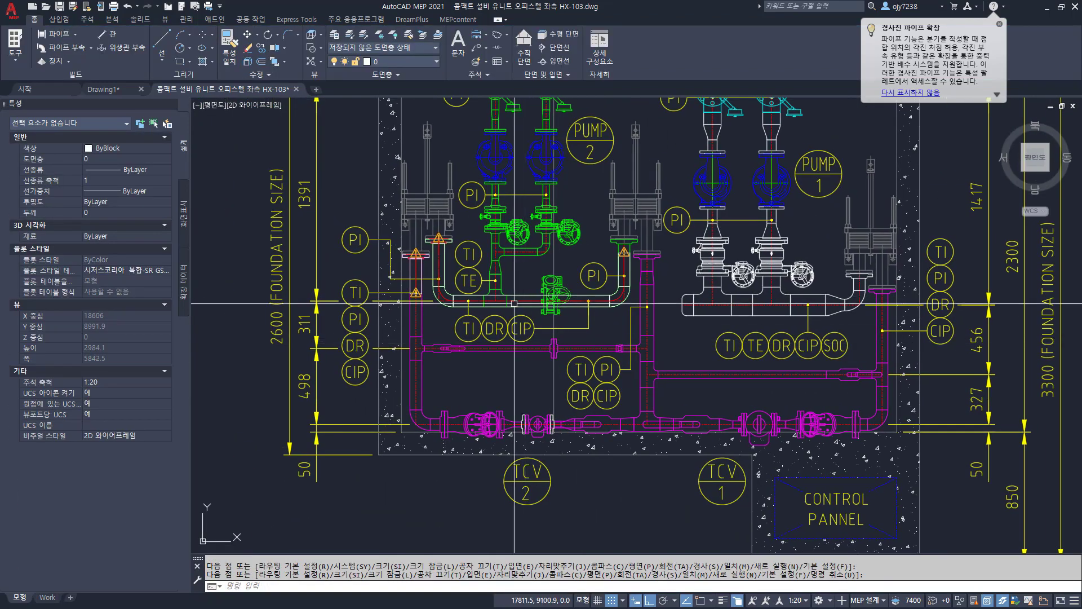
scroll(497, 307, up, 5)
text(dli)
key(Return)
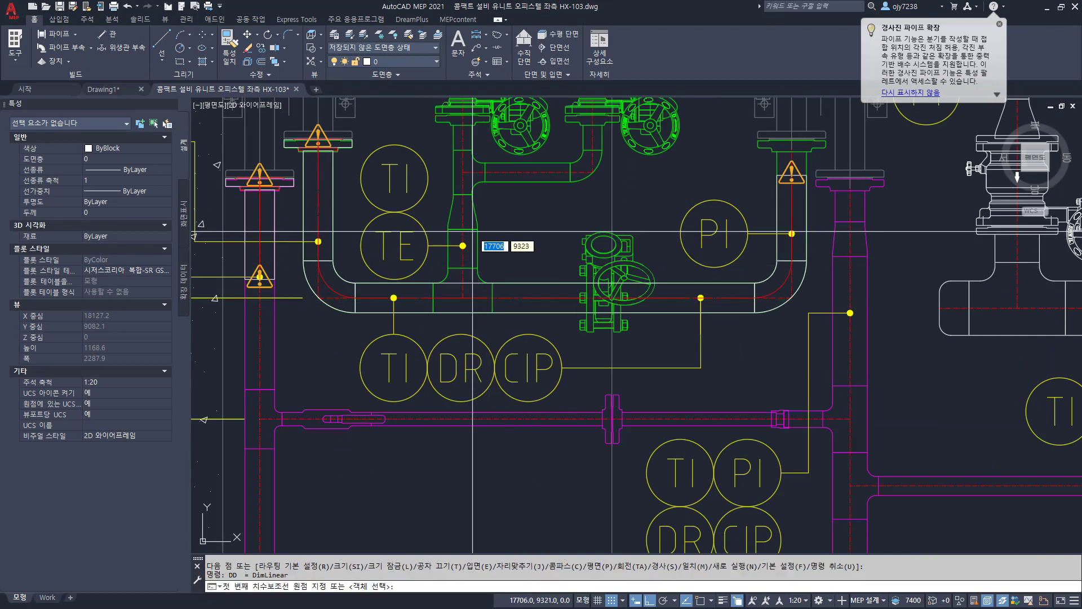
key(Return)
click(471, 229)
scroll(471, 227, up, 2)
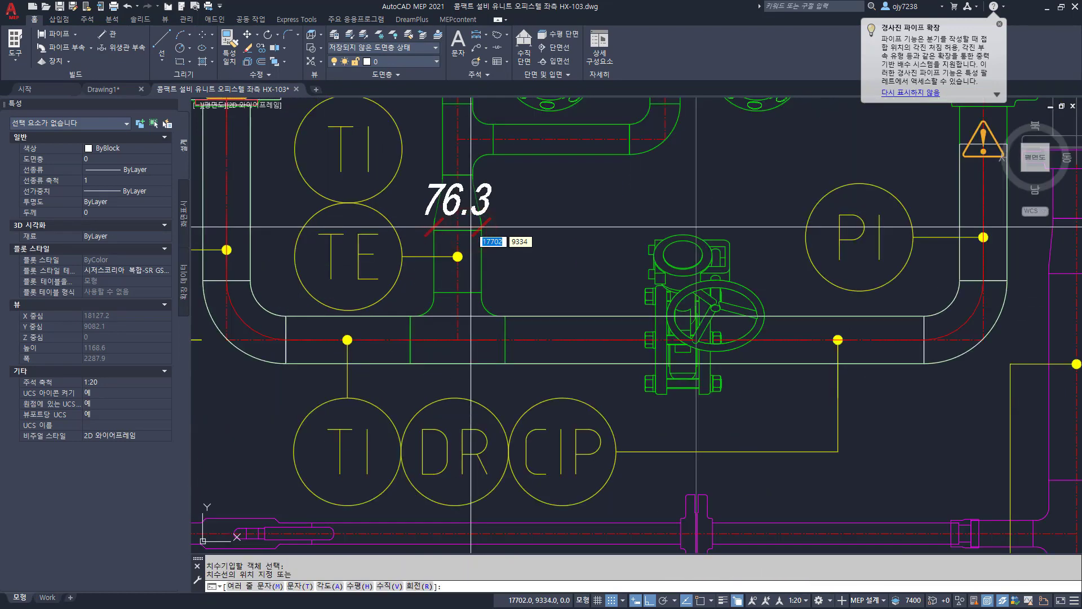
key(Escape)
scroll(471, 227, down, 2)
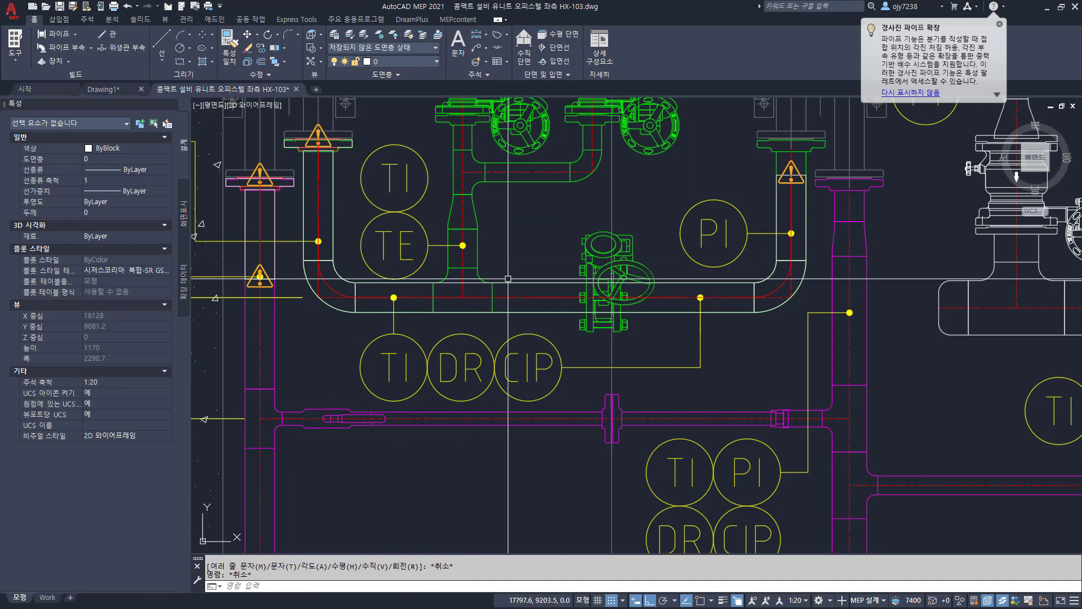
Step: Add a 65A branch pipe about 150 mm long, perpendicular upward from the midpoint of the horizontal header pipe
click(497, 283)
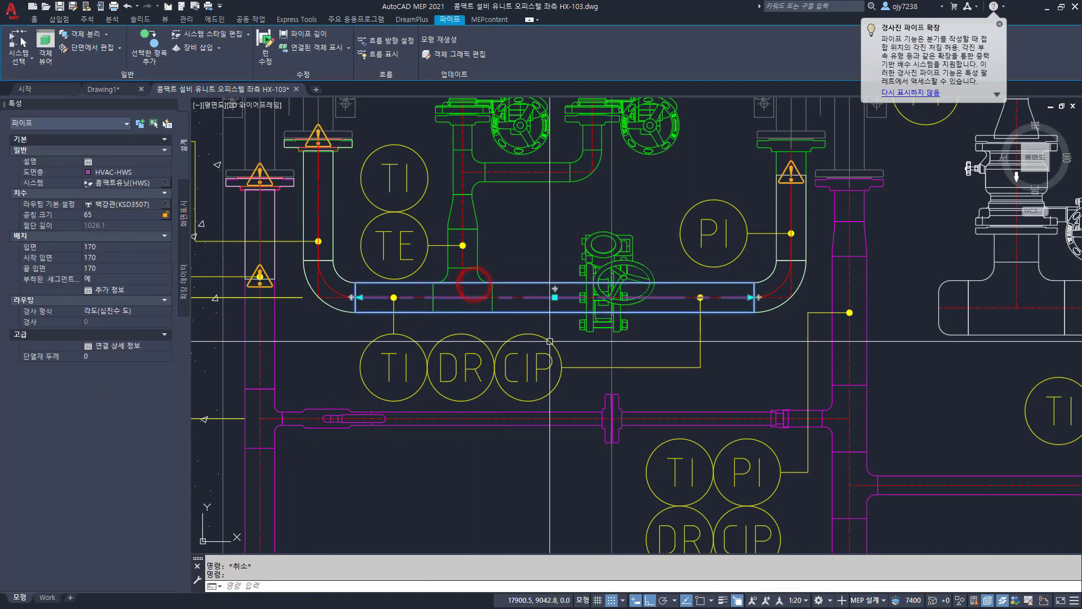
click(555, 288)
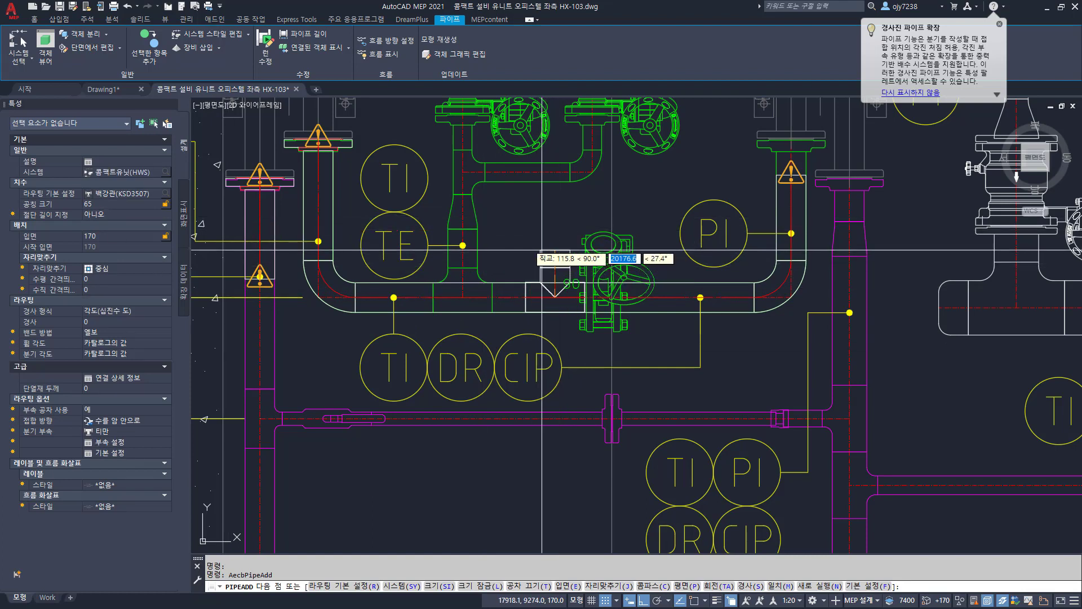
right_click(523, 241)
key(Escape)
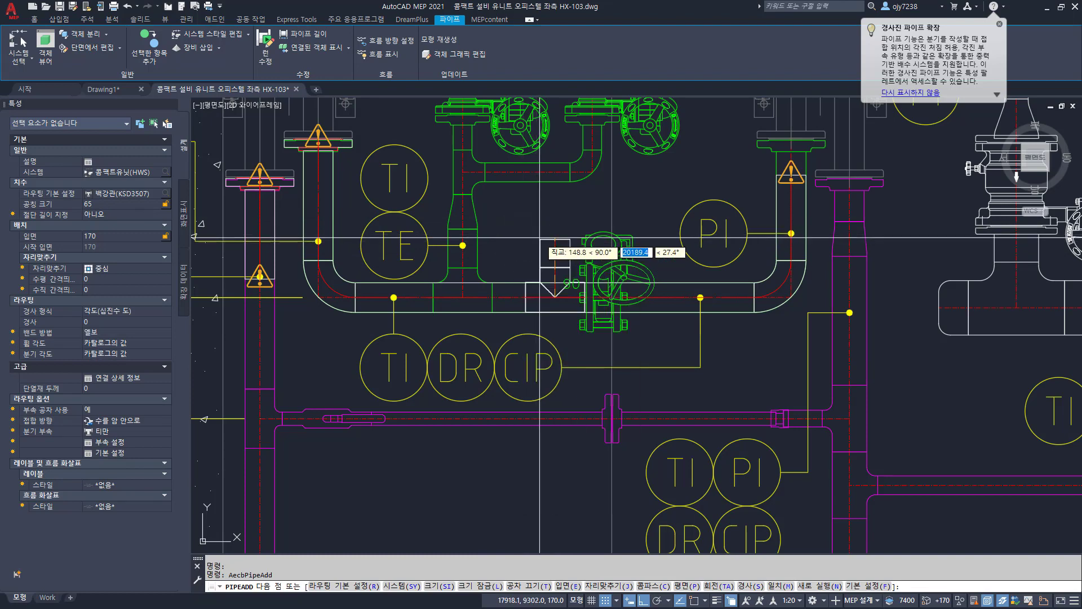
click(539, 234)
key(Escape)
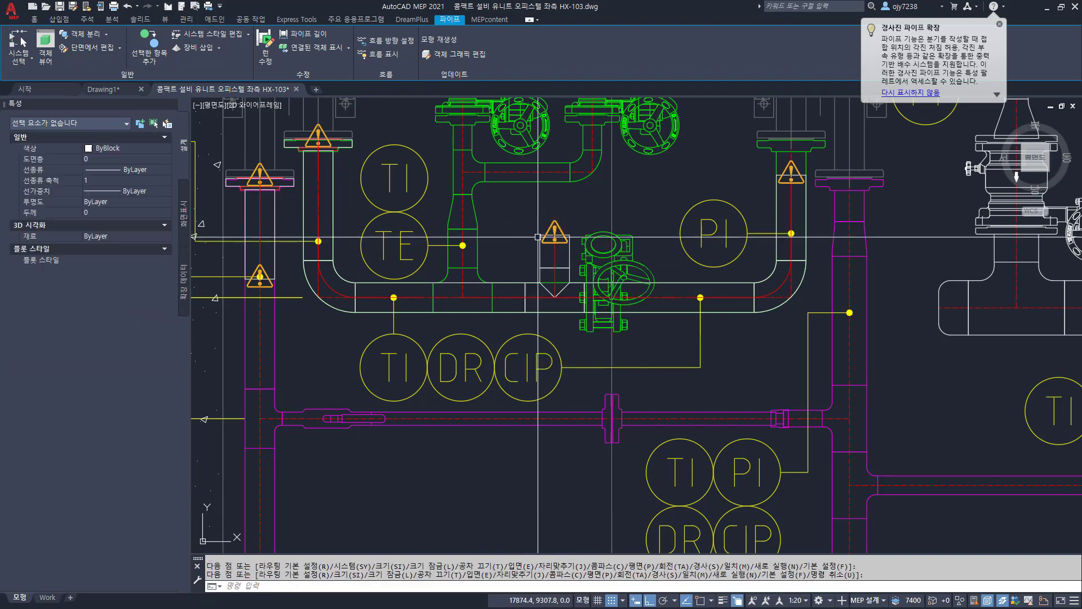
Step: Move the short 65A branch pipe sideways onto the green TE branch centerline, using an X point filter and a Nearest snap
click(554, 254)
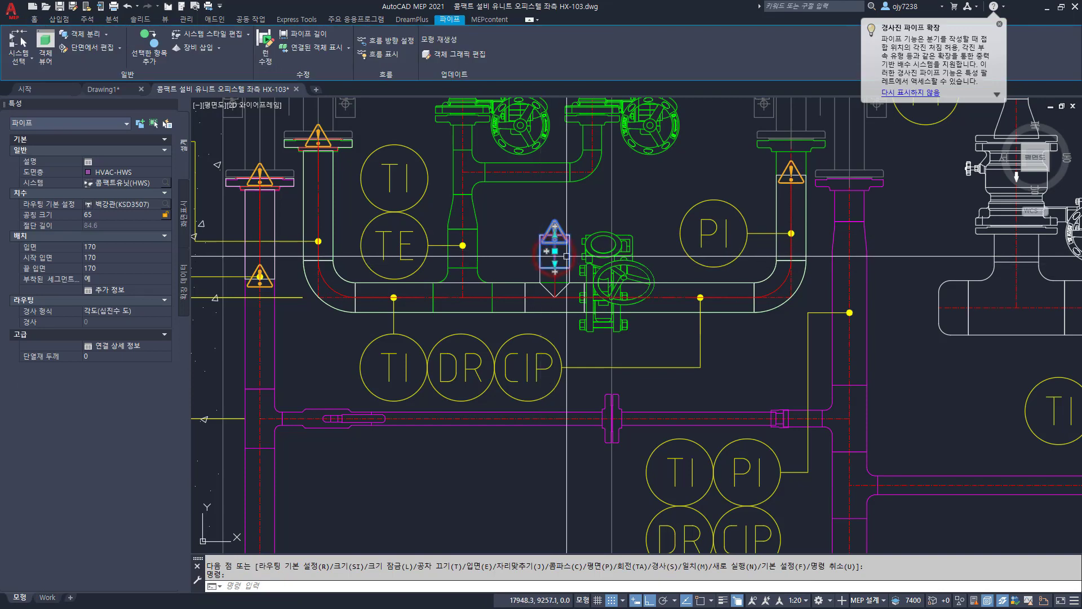
click(555, 252)
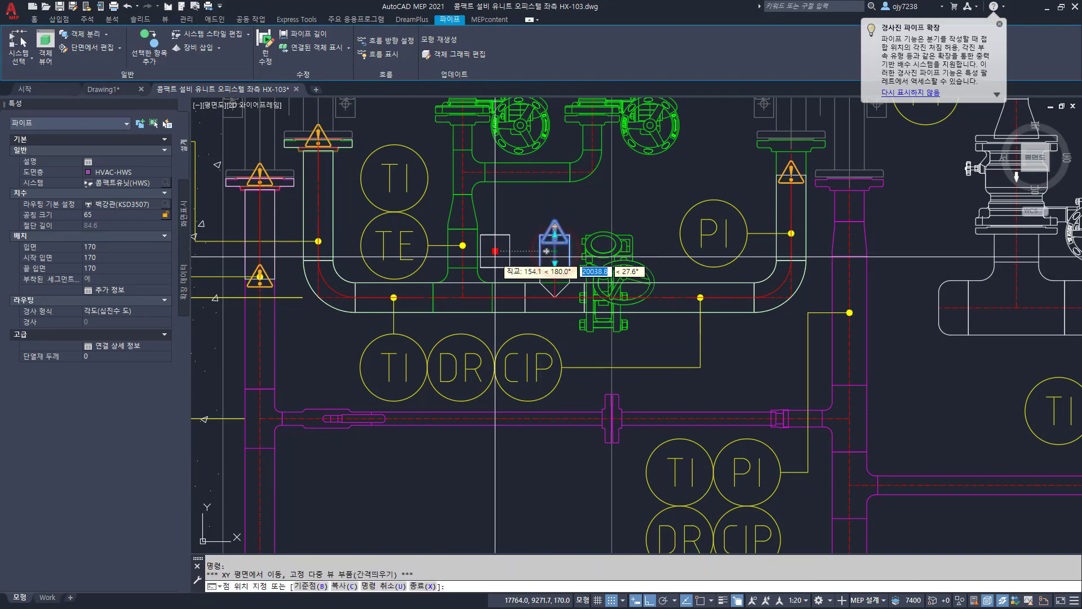
text(.x)
key(space)
shift+right_click(468, 250)
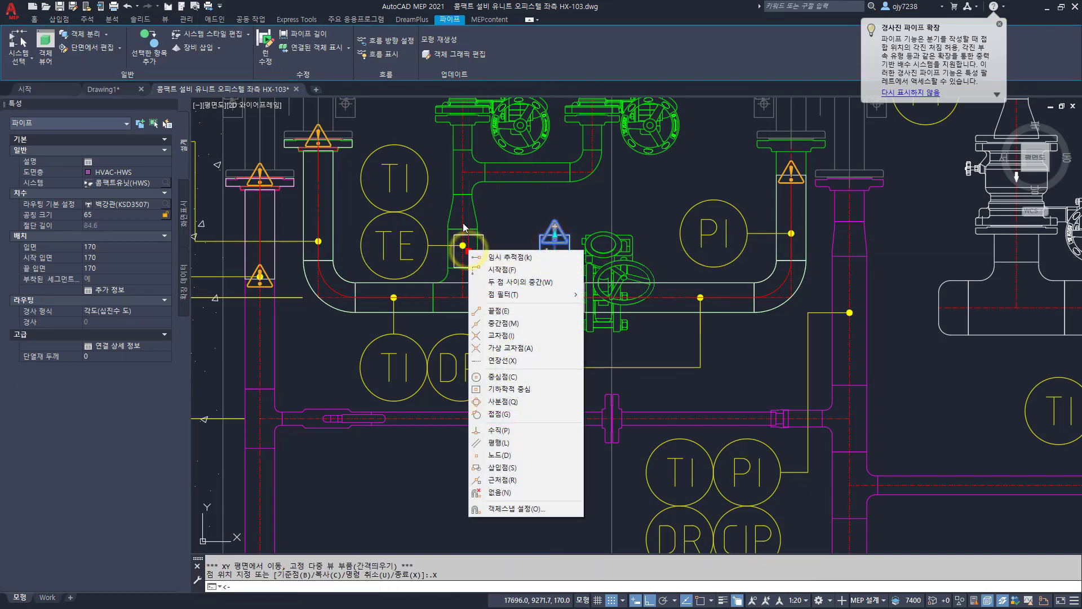
key(r)
click(463, 224)
click(423, 237)
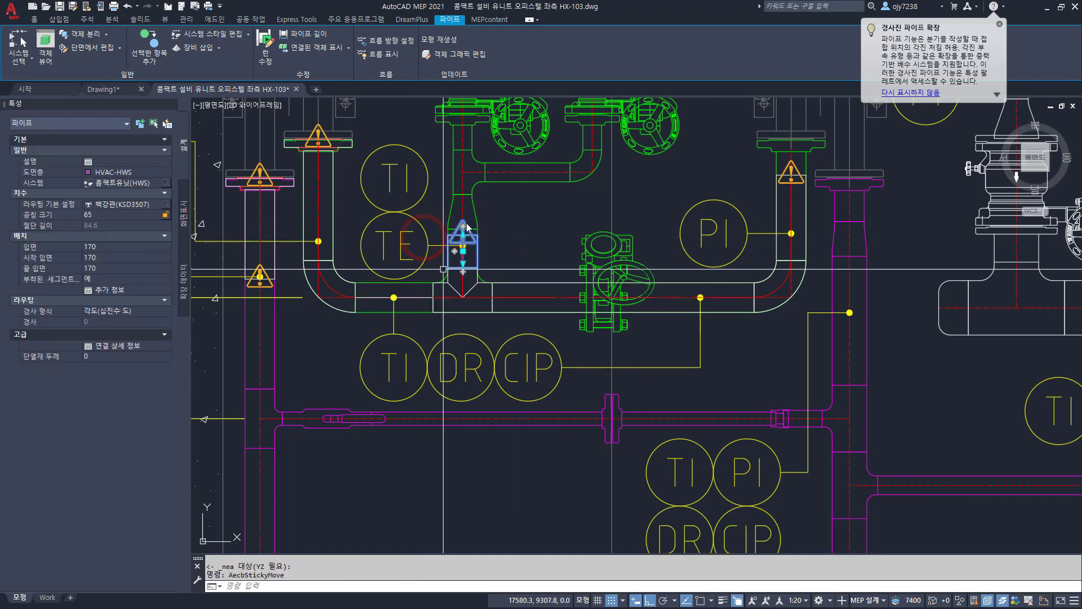
Step: Stretch the 65A branch pipe's upper end to the base line of the green reducer with a Nearest snap
scroll(466, 227, up, 4)
click(461, 237)
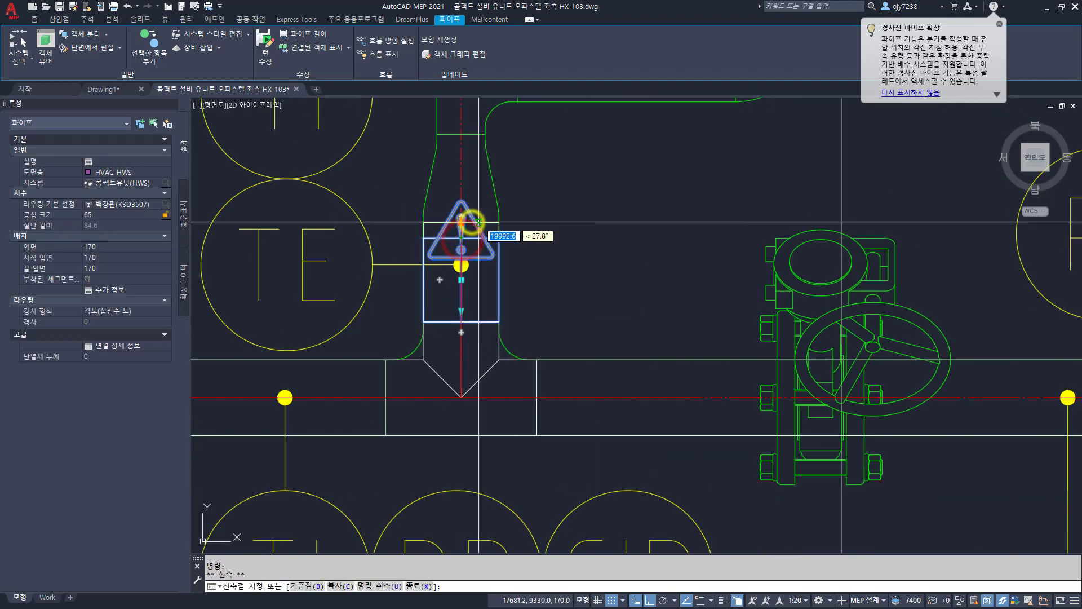
click(481, 221)
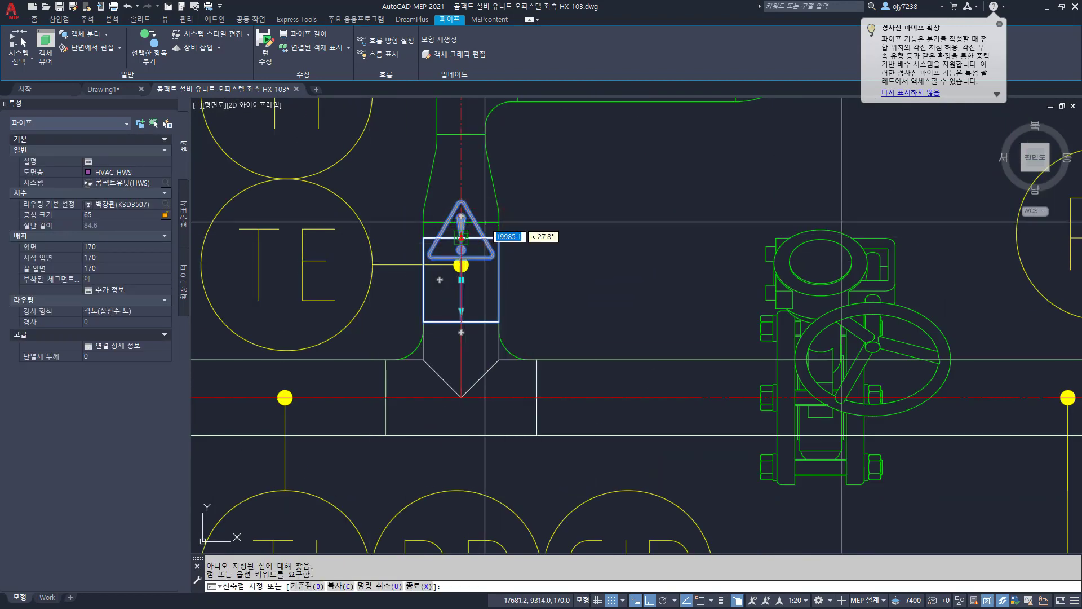
shift+right_click(480, 209)
click(508, 442)
click(482, 222)
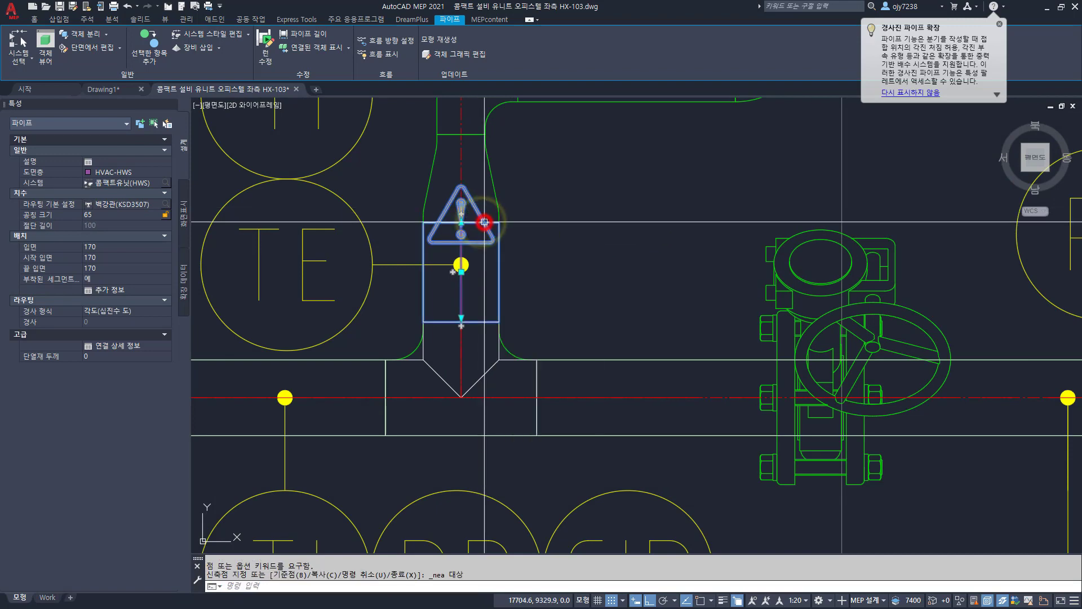
Step: Continue the pipe run upward from the 65A branch's upper end and reduce its nominal size to 40
middle_drag(479, 226, 421, 331)
click(404, 318)
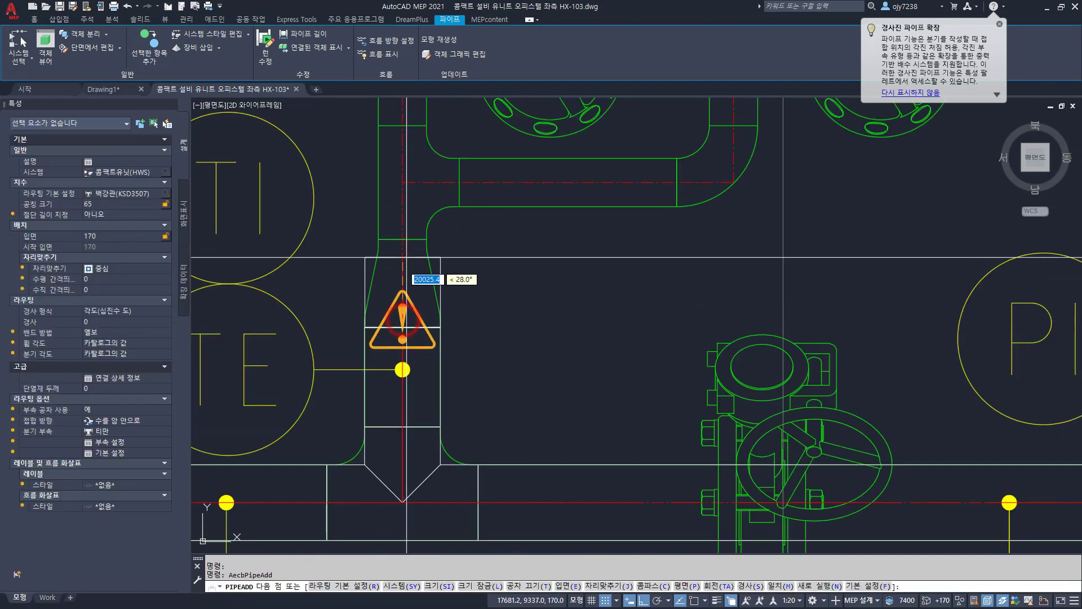
scroll(400, 264, down, 2)
middle_drag(400, 266, 386, 350)
scroll(399, 284, down, 4)
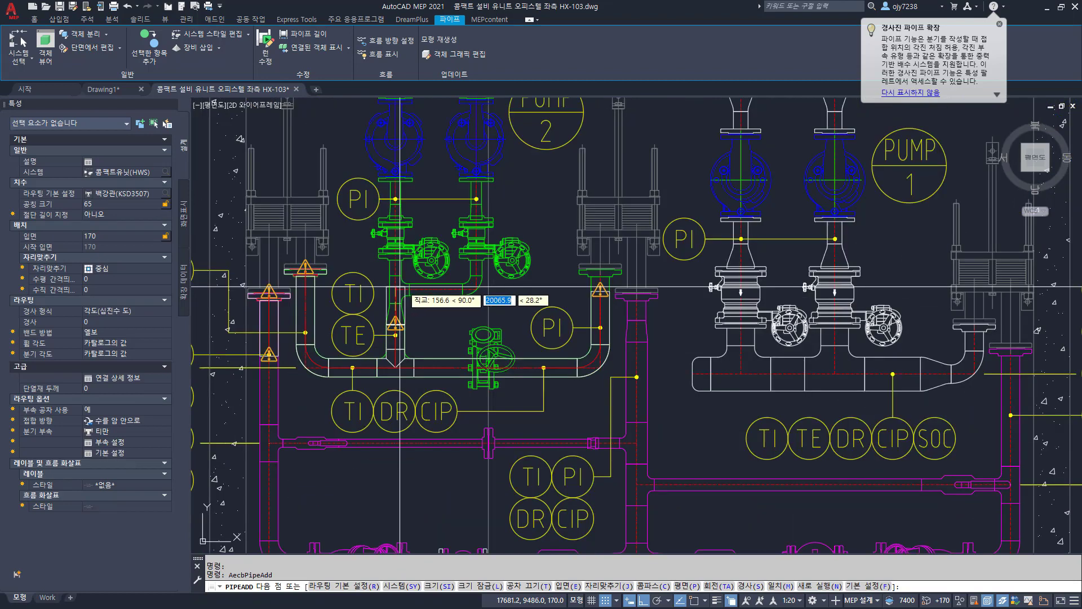
scroll(412, 306, up, 5)
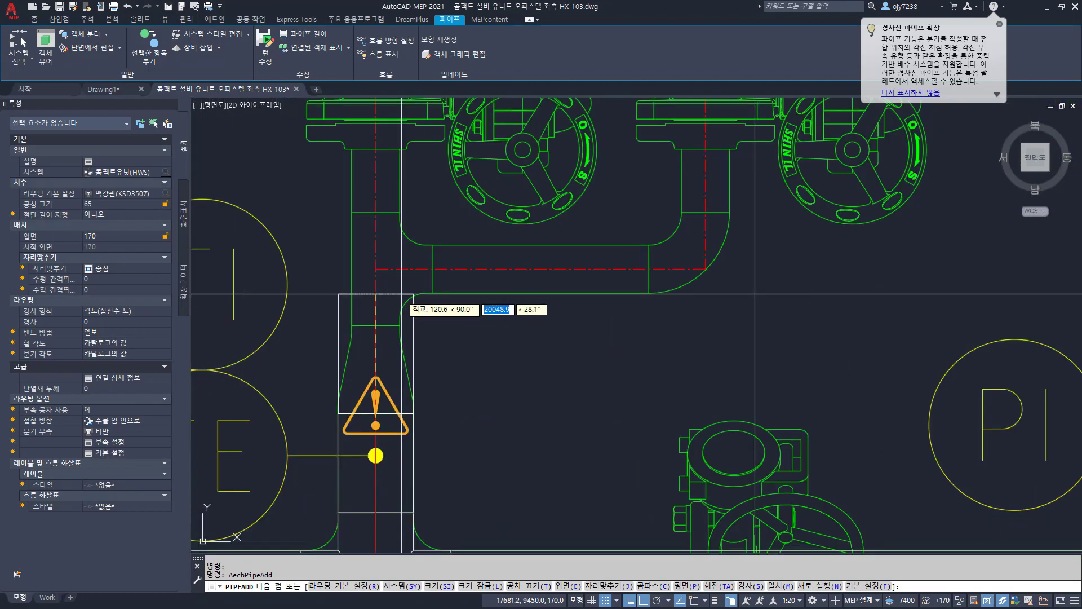
key(Return)
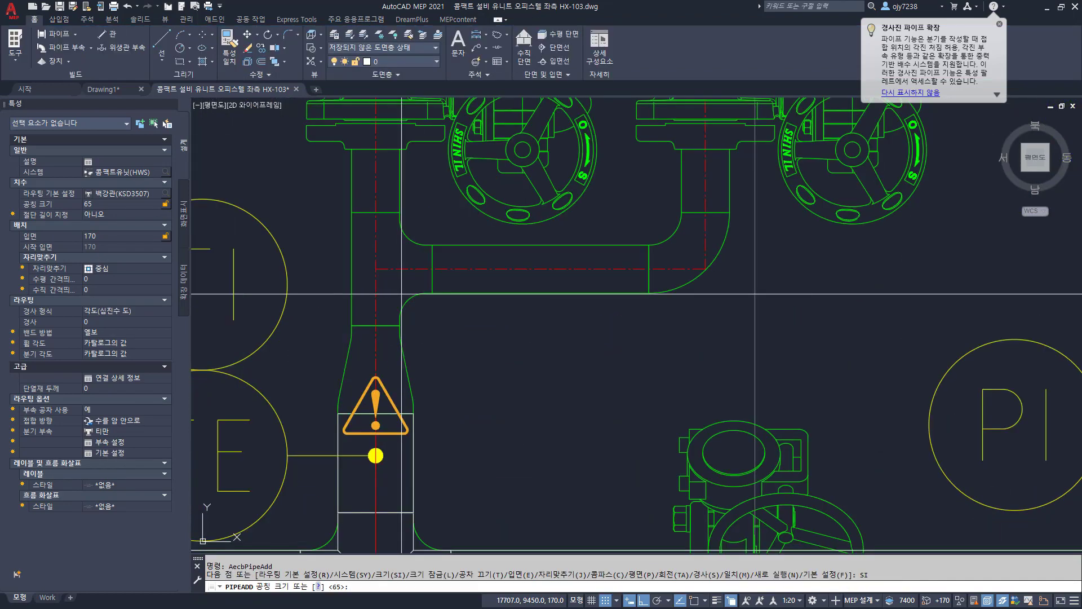
key(Return)
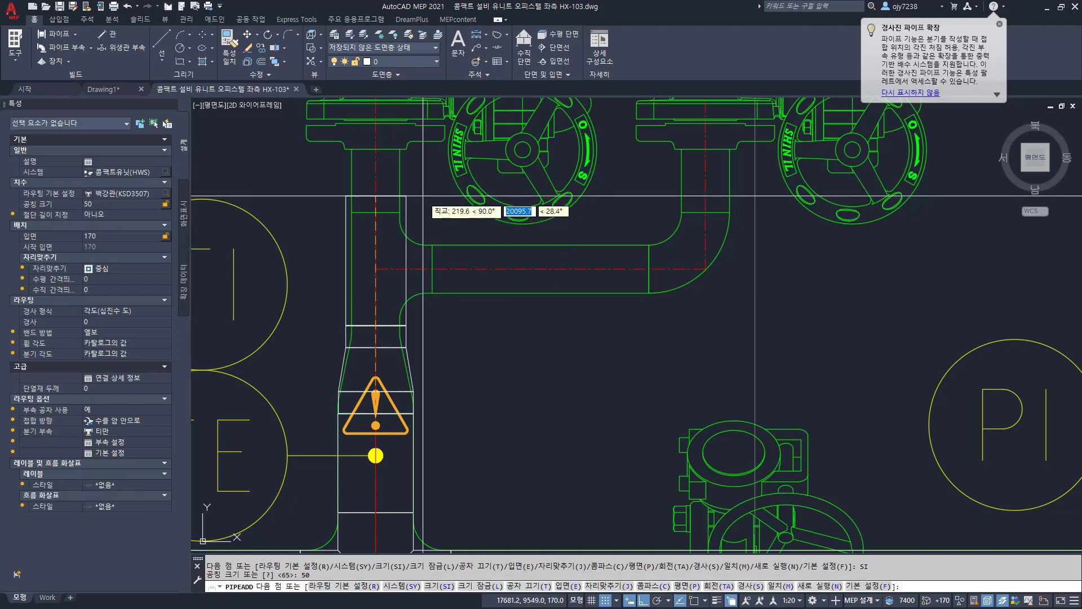
text(SI)
key(Return)
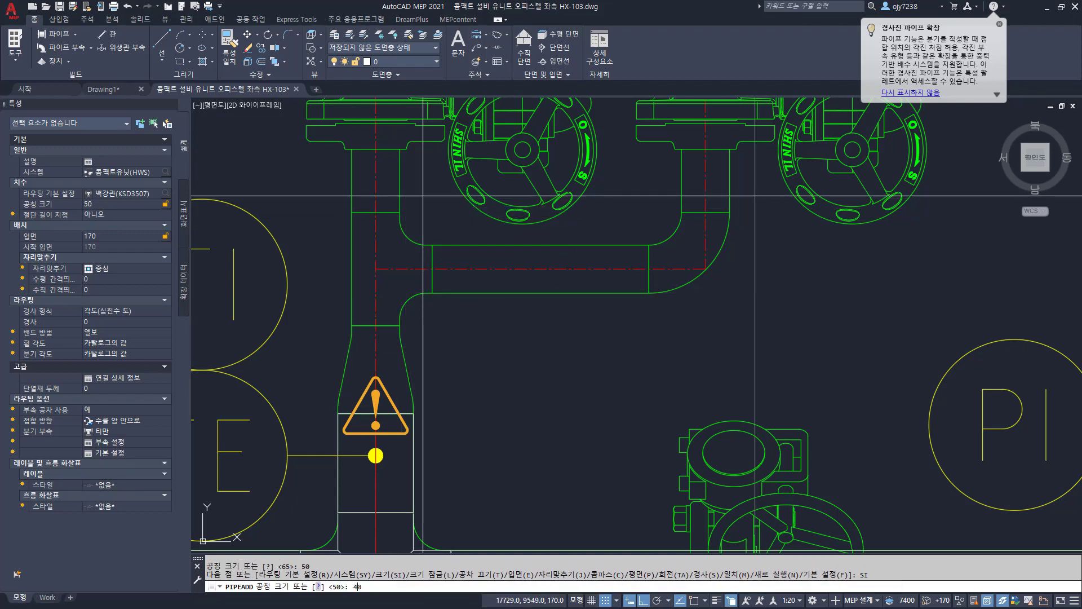
key(Return)
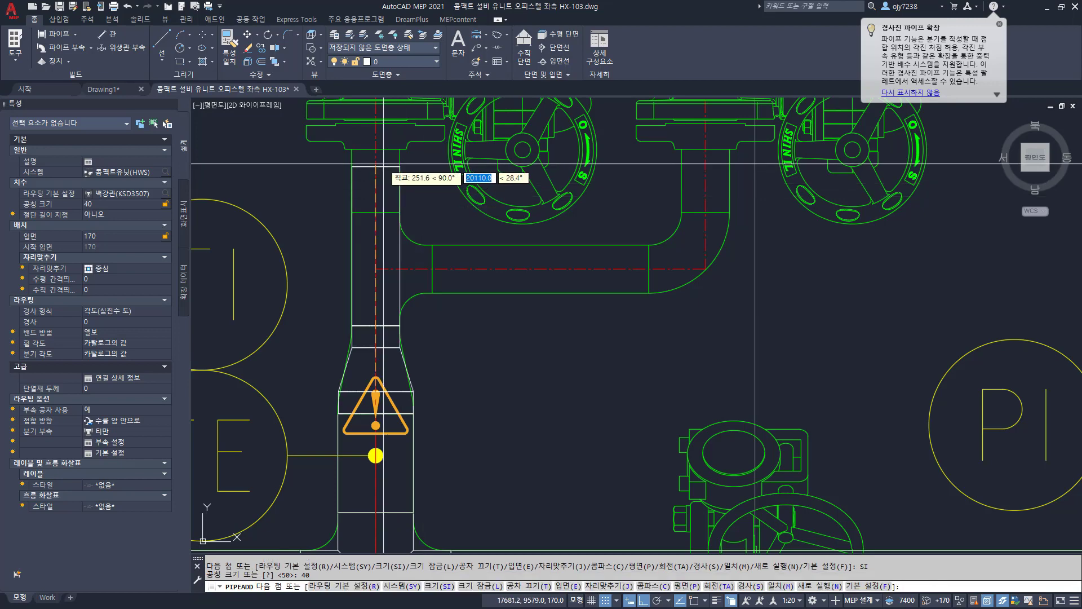
Step: Run the 40A pipe straight up through the pump line to the center of the round valve flange above it
scroll(601, 274, down, 2)
scroll(601, 274, down, 3)
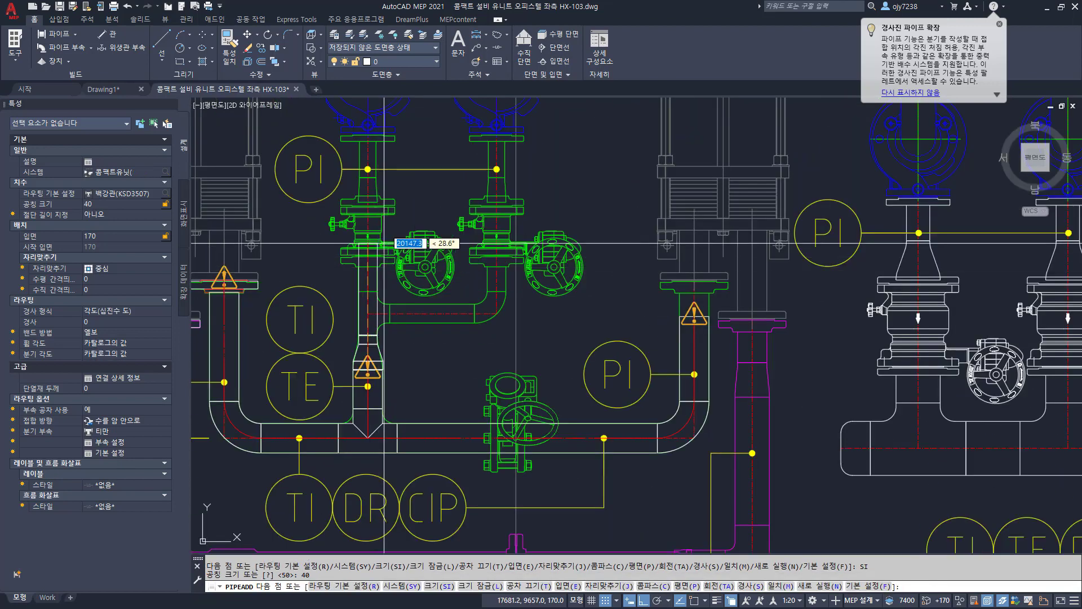
scroll(535, 231, up, 2)
scroll(360, 359, down, 3)
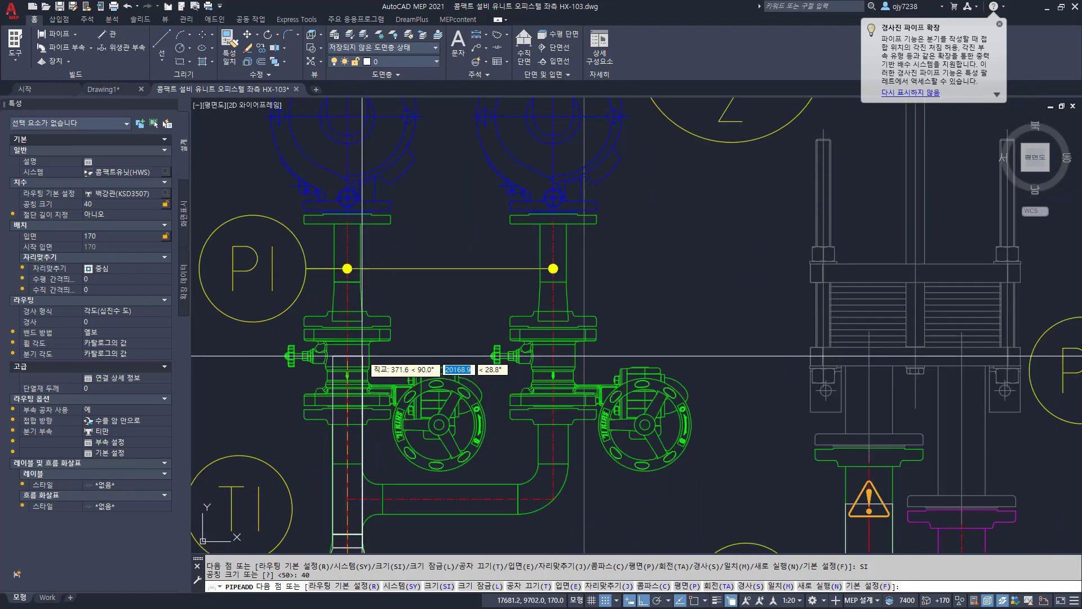
scroll(371, 262, up, 5)
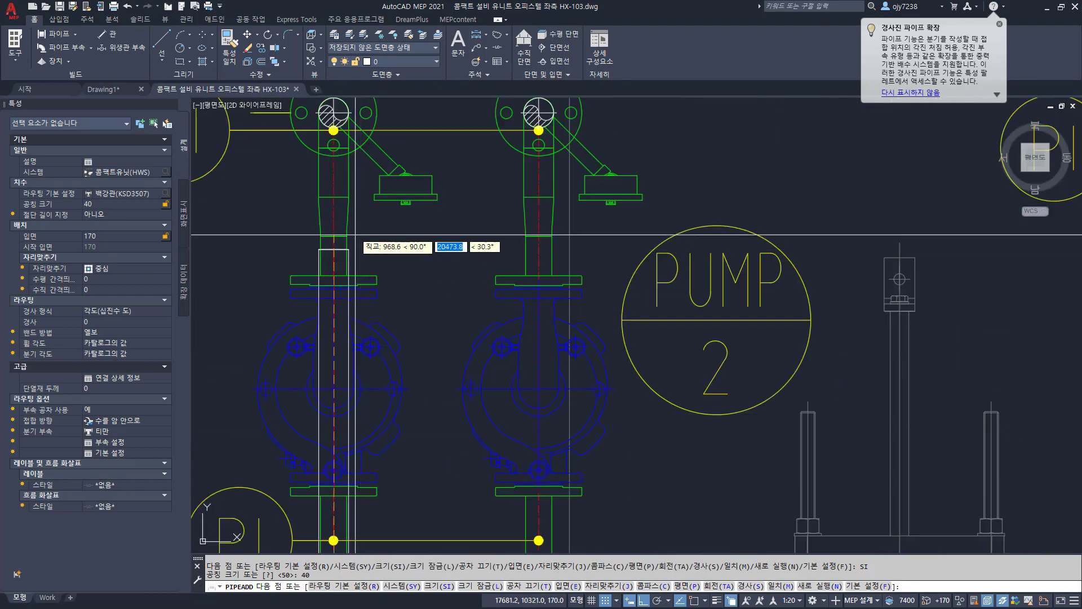
shift+right_click(434, 240)
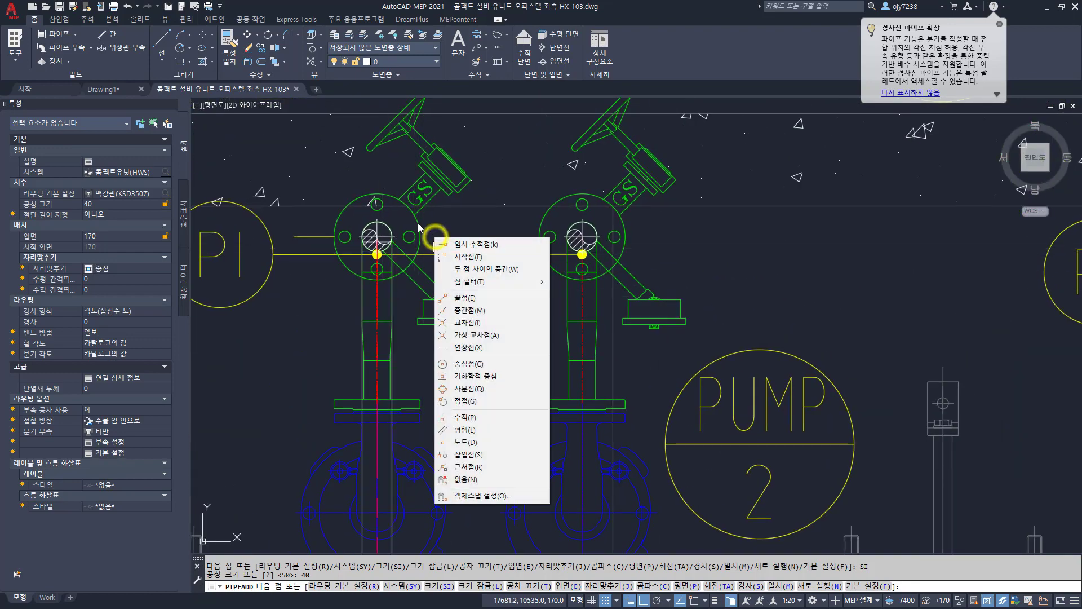
click(467, 384)
click(418, 222)
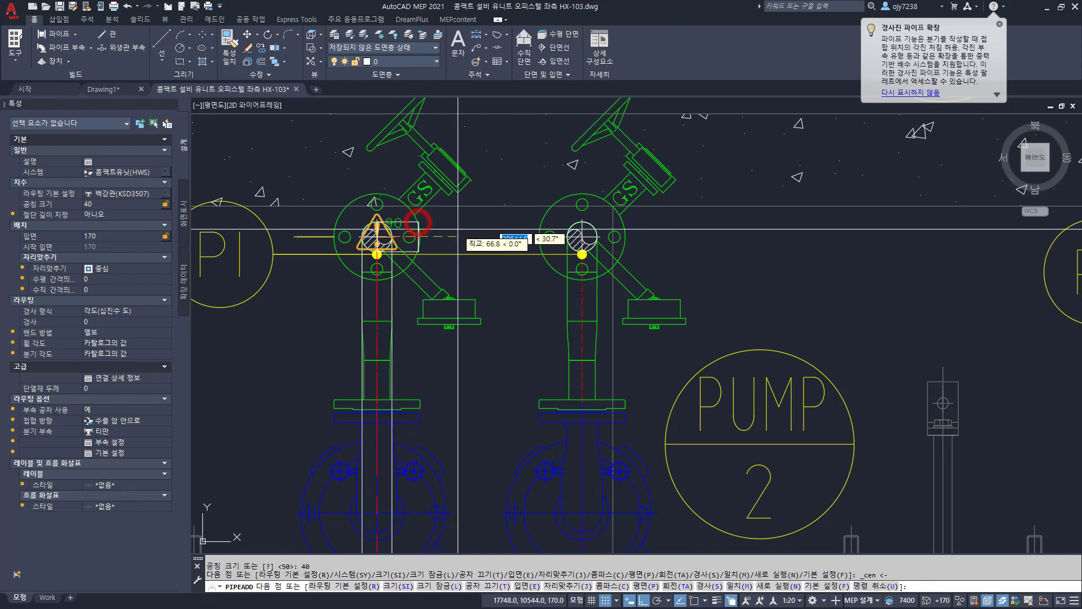
Step: Raise the 40A pipe to an absolute elevation of 1030, taken from the lower front view, and finish the run
text(E)
key(Return)
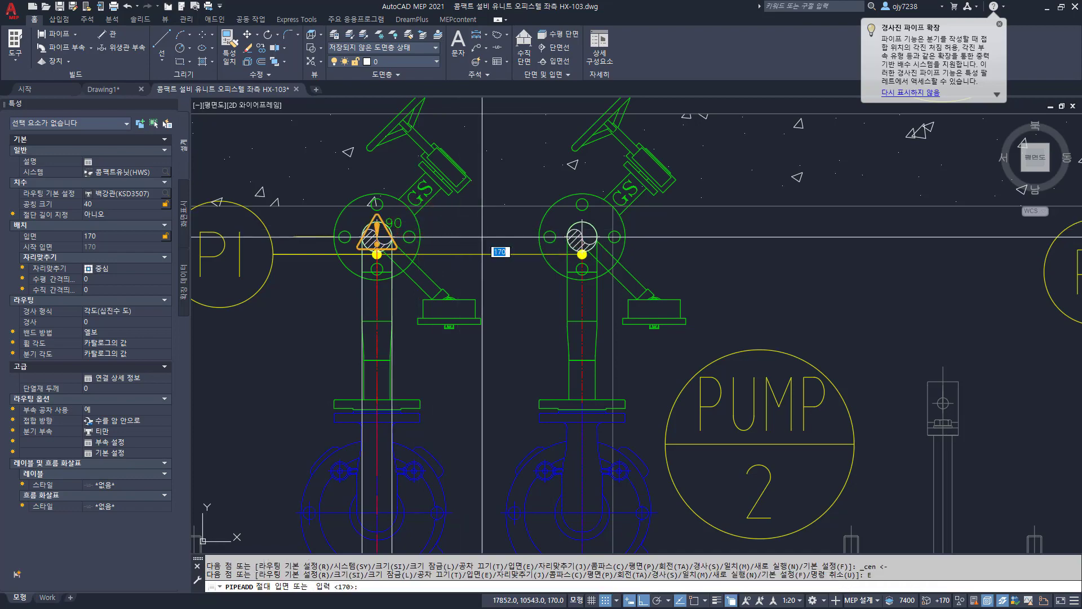
scroll(462, 251, down, 10)
middle_drag(479, 466, 485, 382)
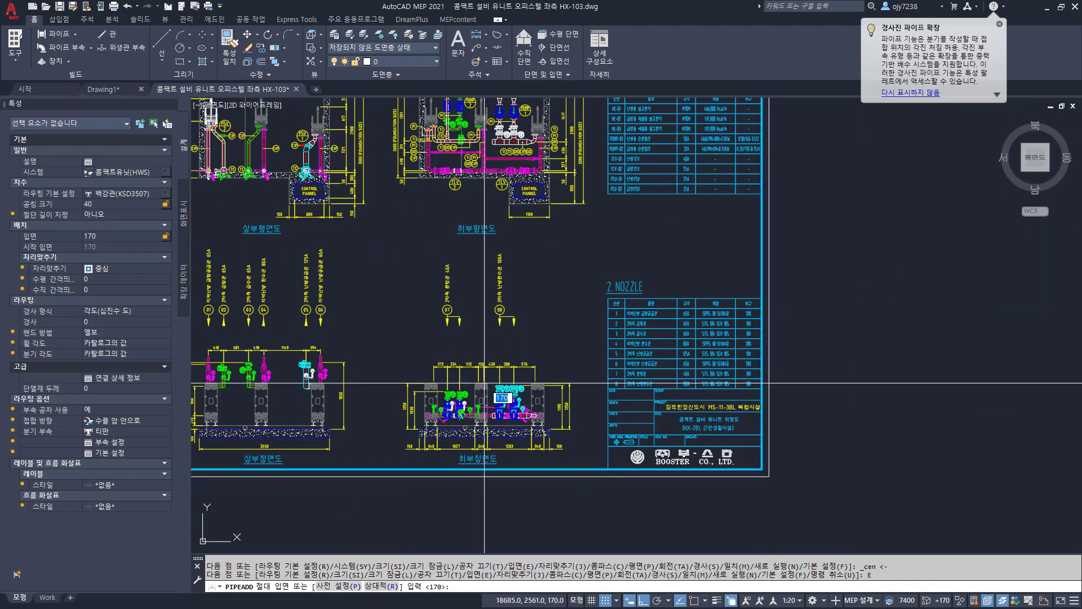
scroll(485, 383, up, 5)
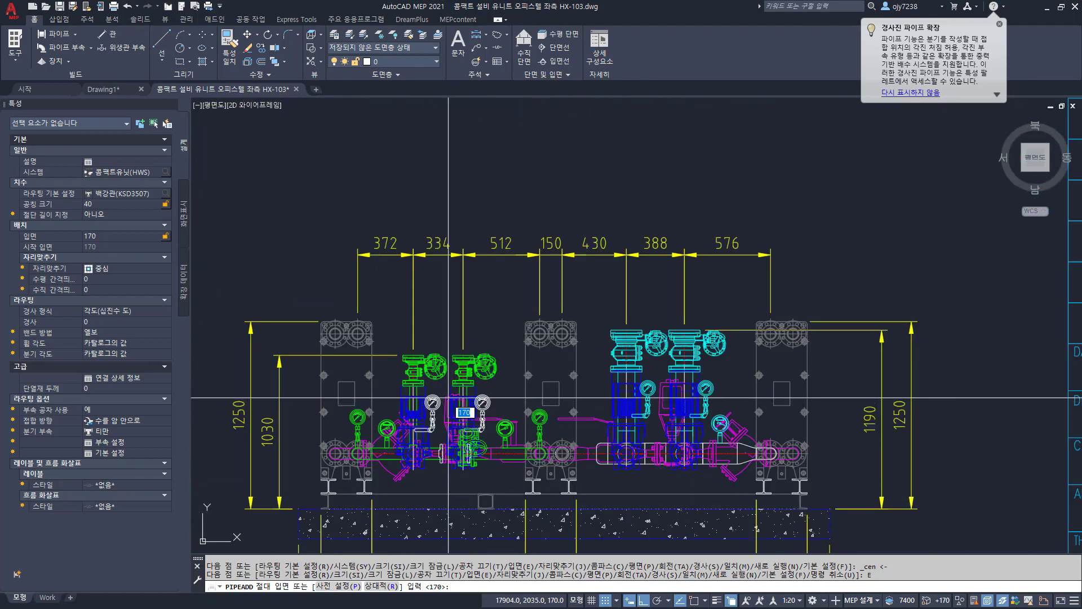
scroll(463, 357, down, 6)
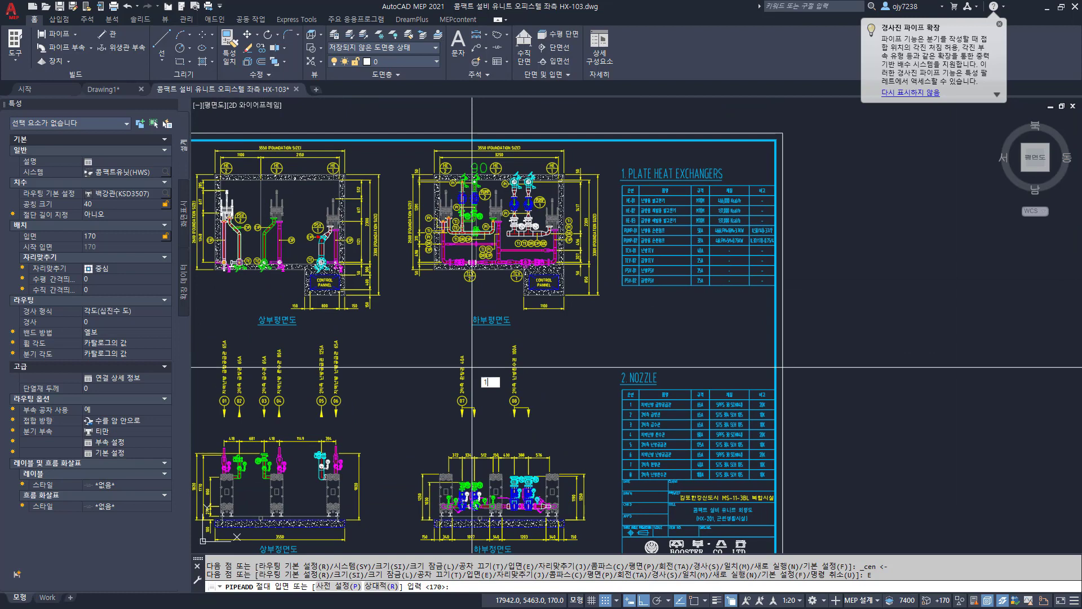
key(Return)
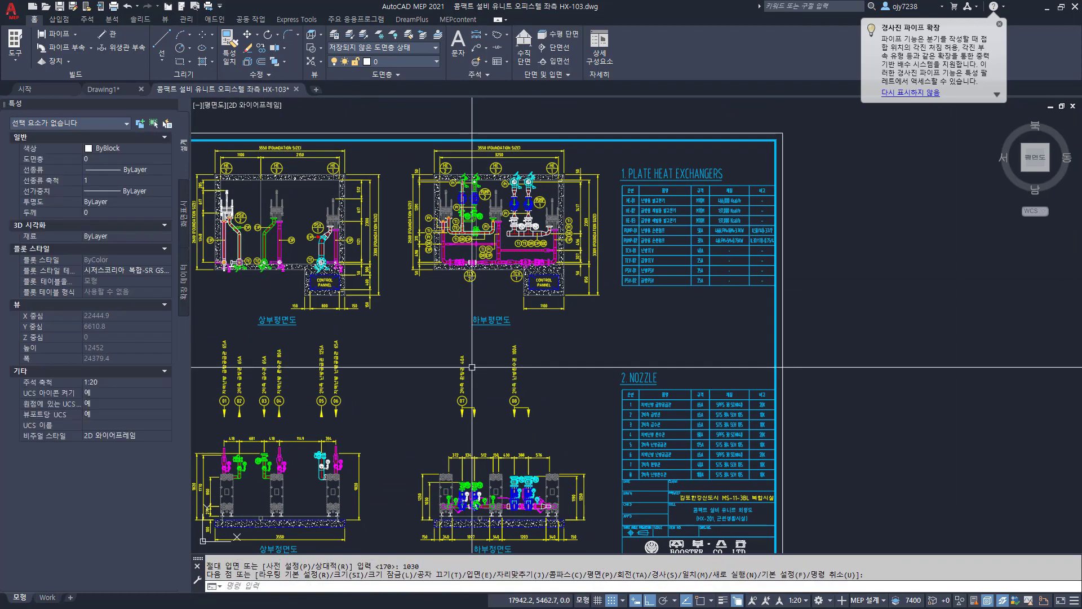
Step: Add a horizontal 40A branch about 195 mm long from the vertical 40A pipe's midpoint toward the second pump line
scroll(465, 175, up, 5)
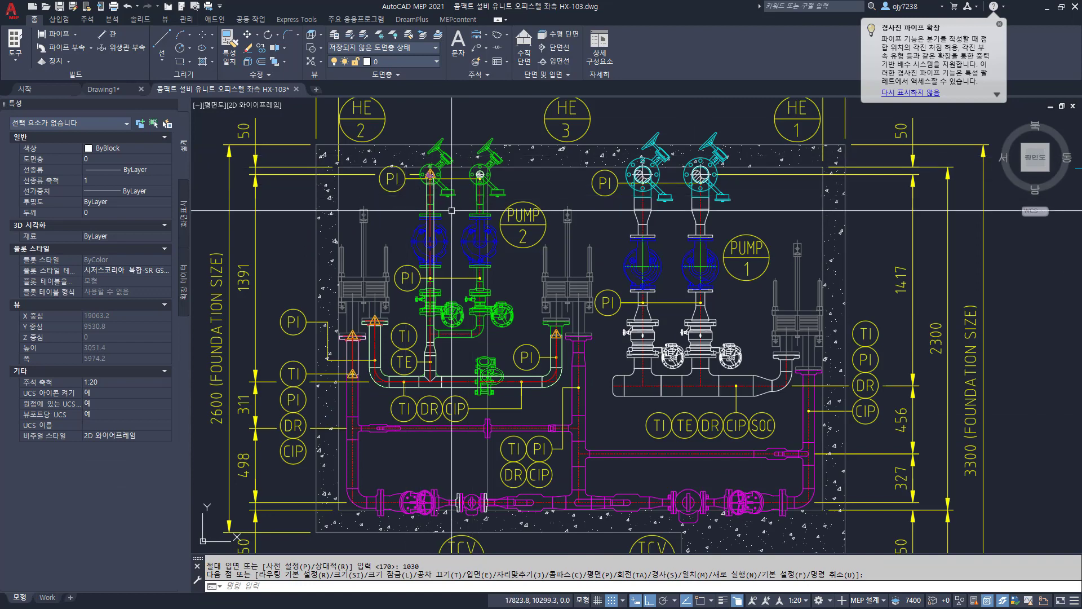
middle_drag(531, 281, 496, 308)
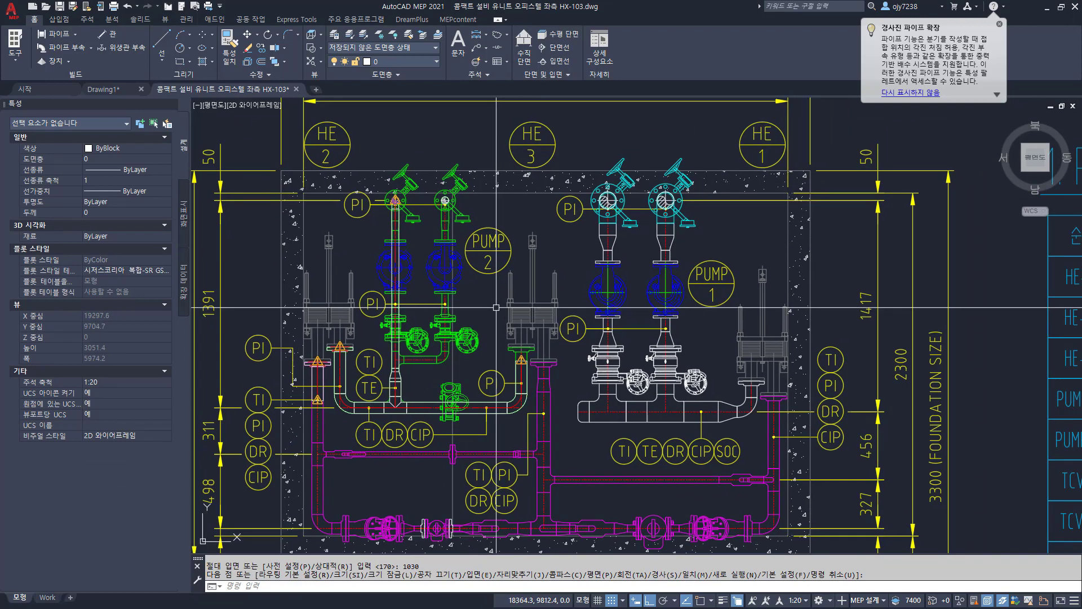
scroll(401, 356, up, 8)
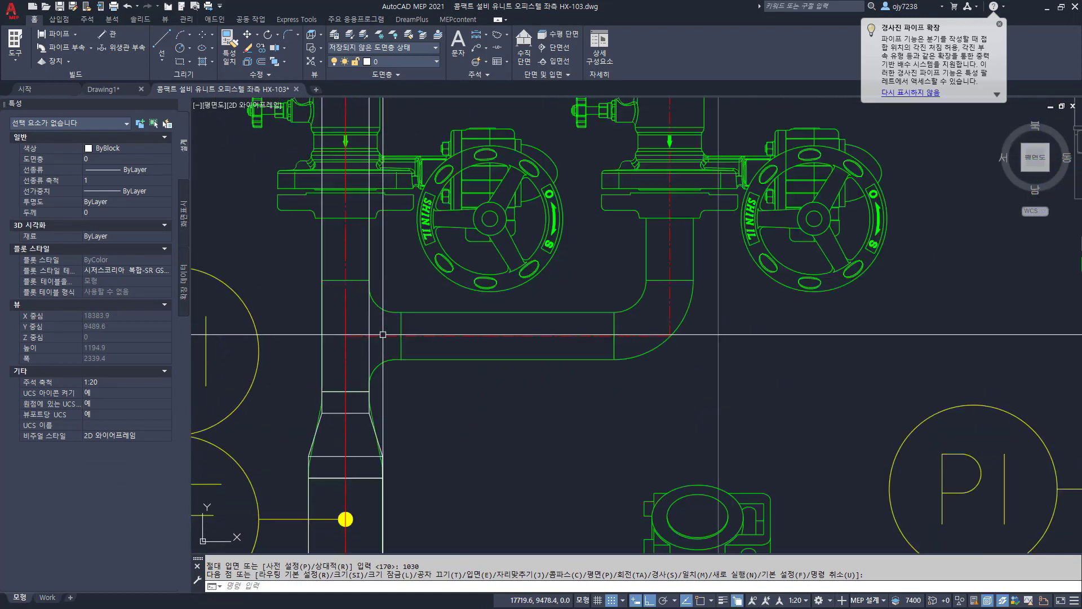
key(Return)
click(367, 316)
scroll(383, 293, down, 5)
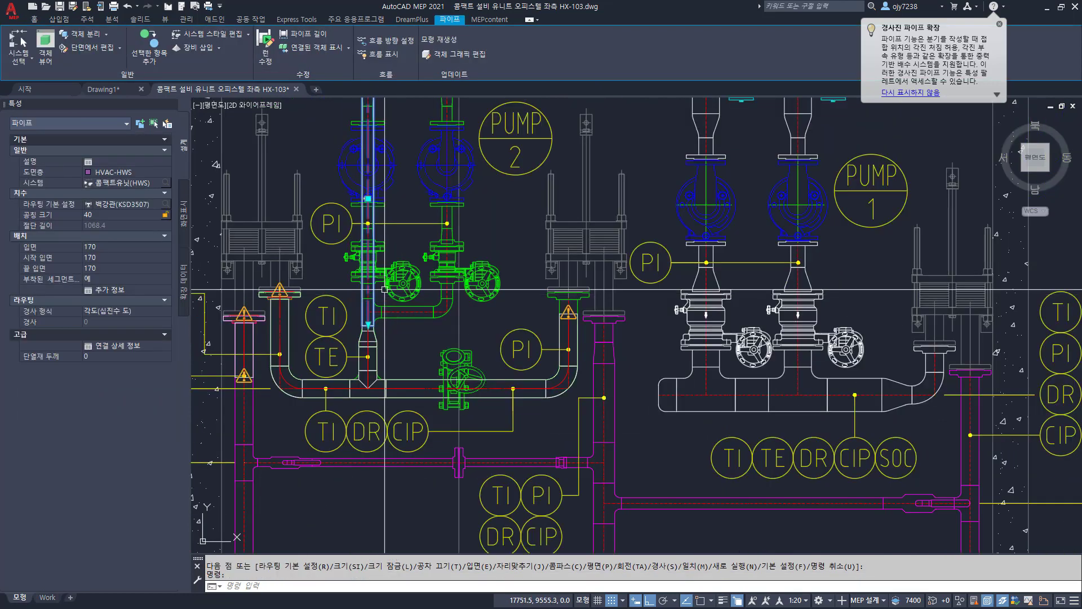
scroll(363, 200, up, 8)
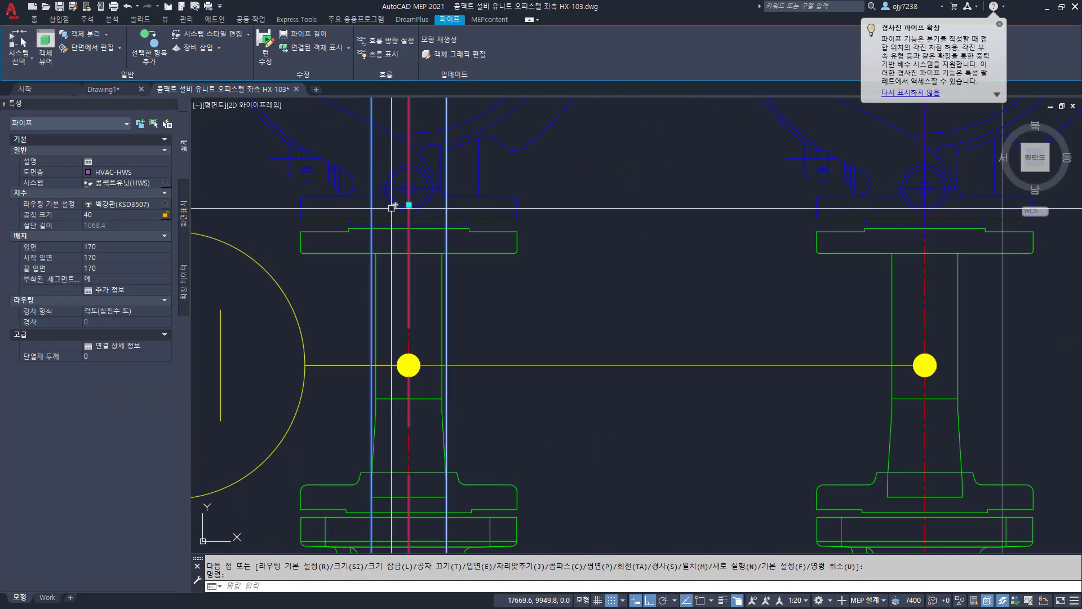
click(395, 206)
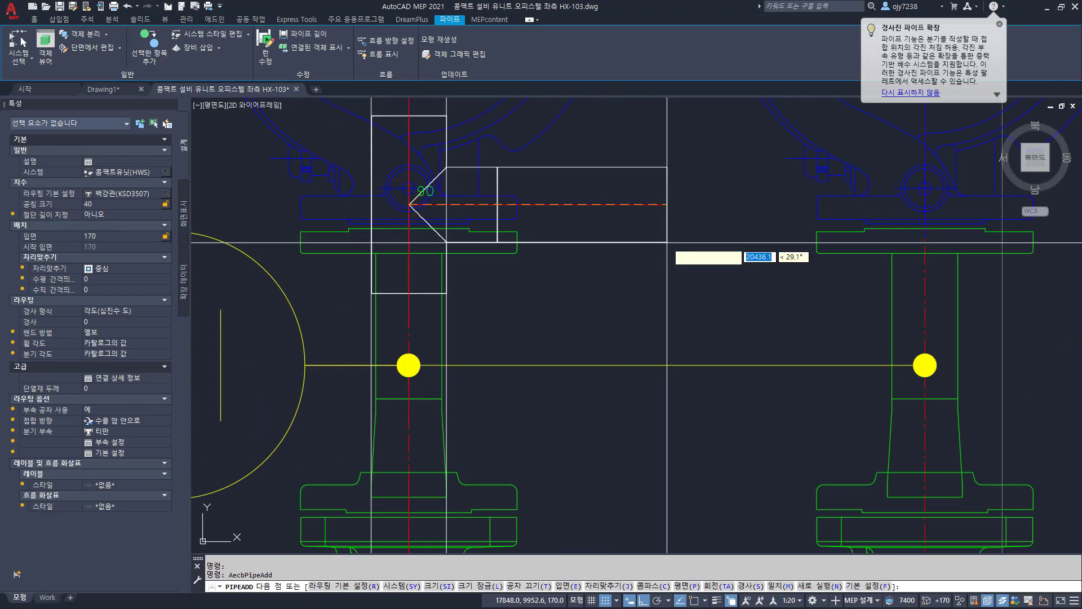
scroll(666, 241, down, 5)
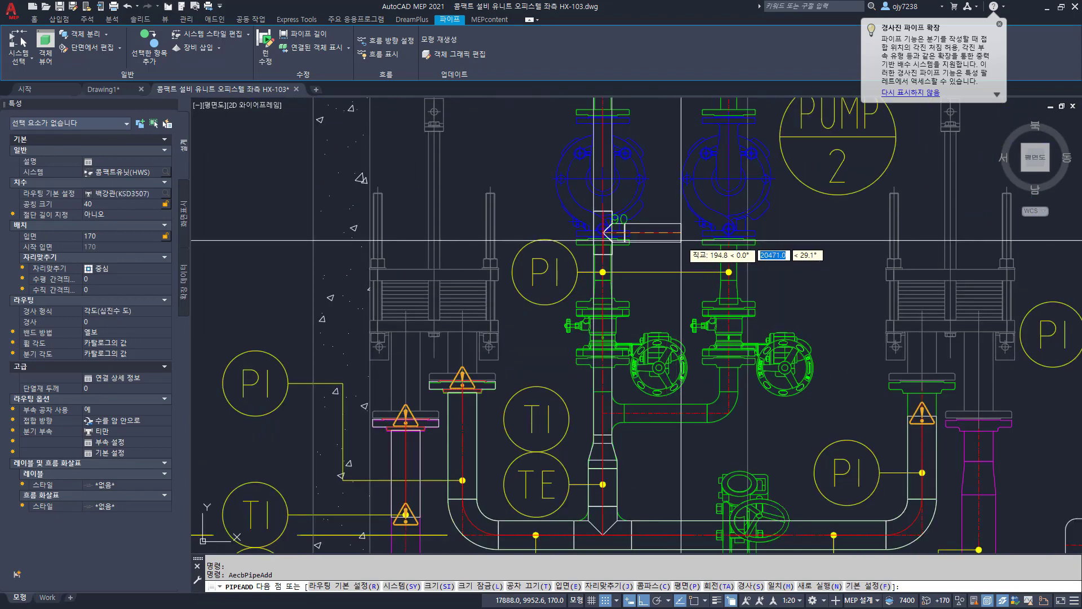
click(679, 240)
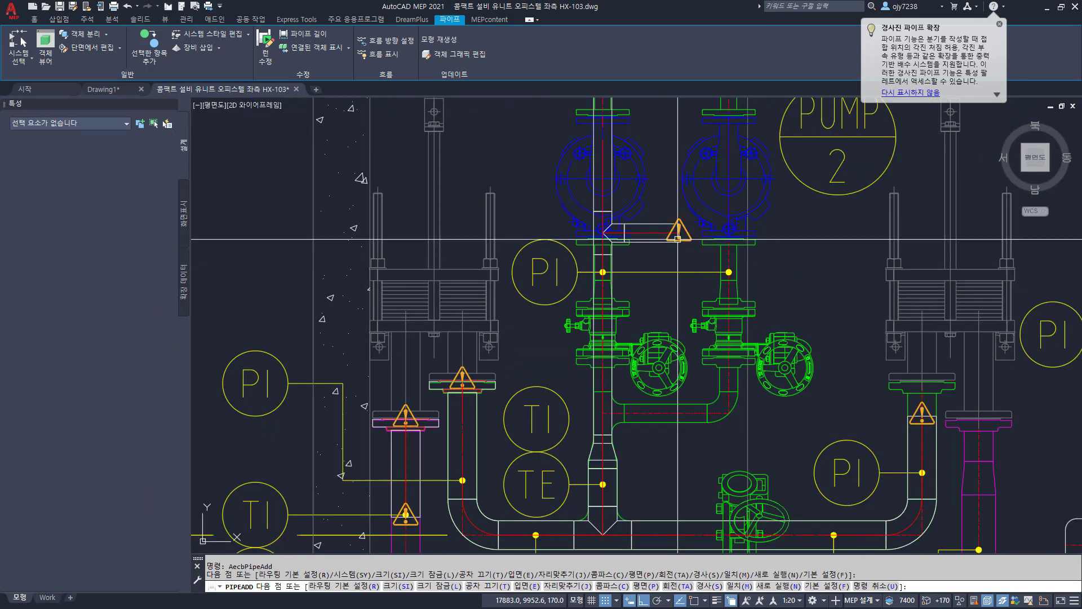
key(Return)
Step: Move the horizontal 40A branch down onto the green crossover pipe's centerline, using a Y point filter and a Nearest snap
click(652, 236)
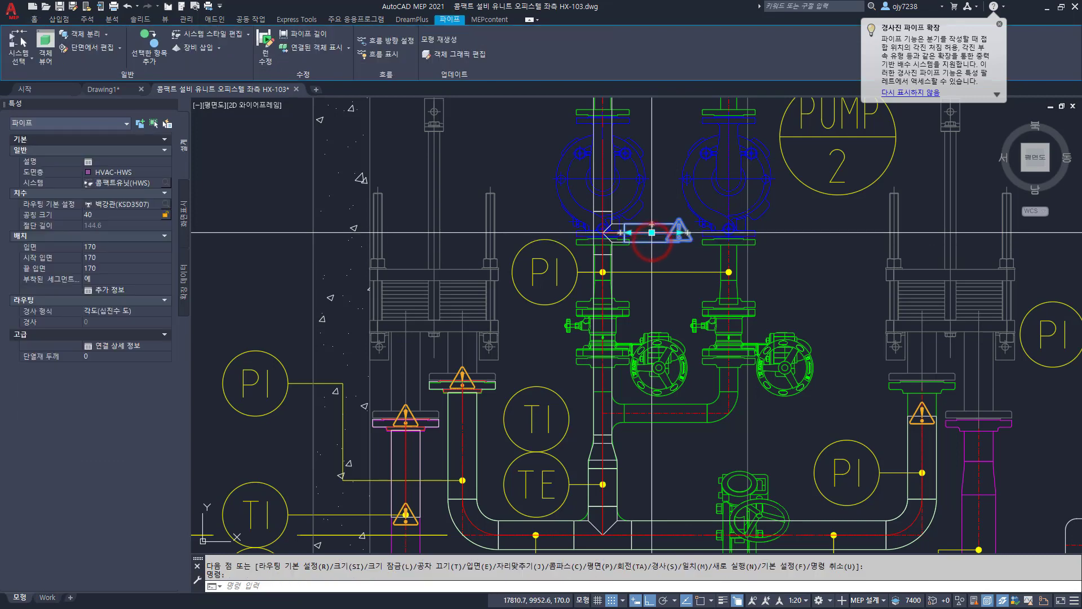
click(652, 233)
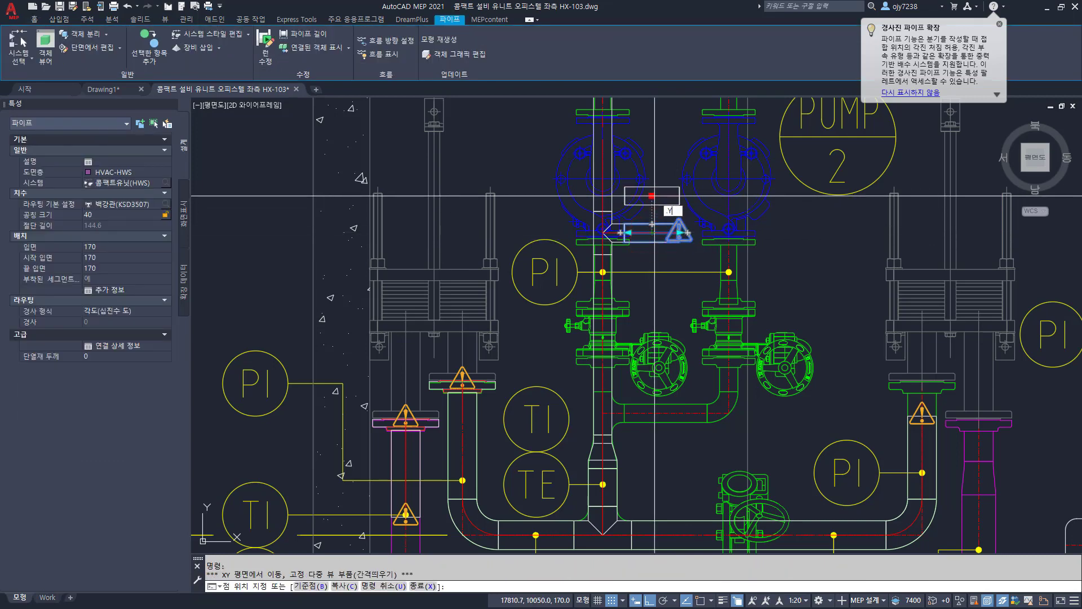
key(Return)
shift+right_click(693, 410)
key(r)
click(683, 412)
click(683, 453)
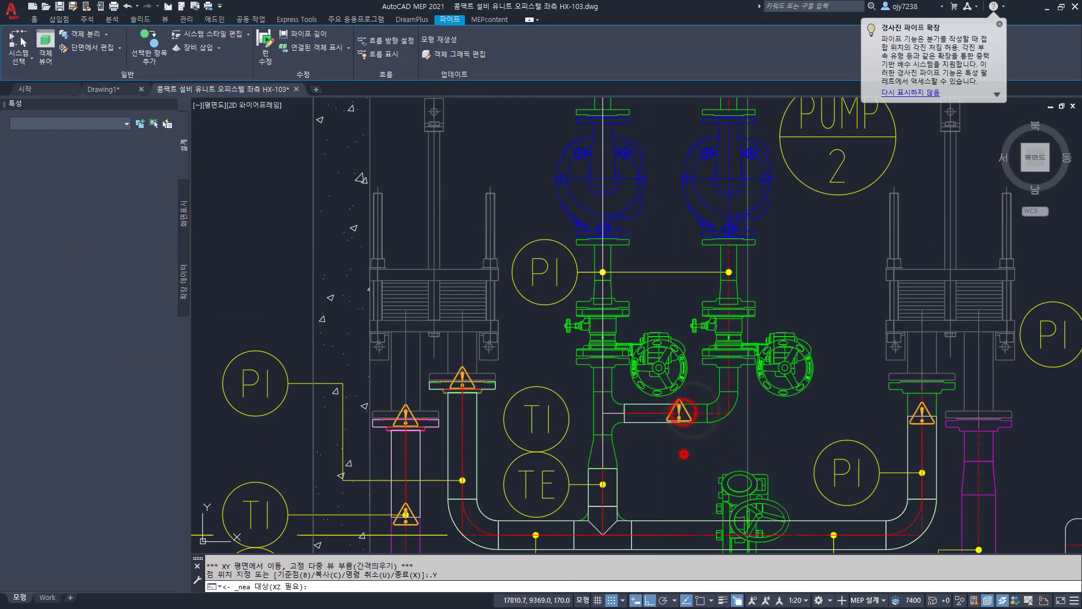
Step: Extend the horizontal 40A branch to the second pump line's centerline, using an X point filter and an Endpoint snap
scroll(683, 415, up, 4)
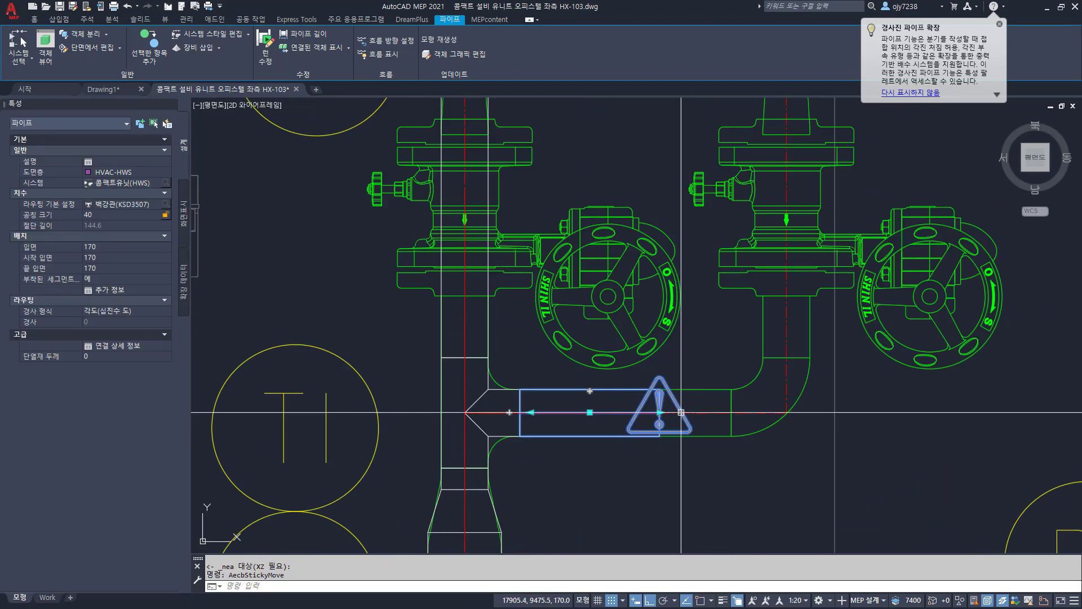
click(681, 412)
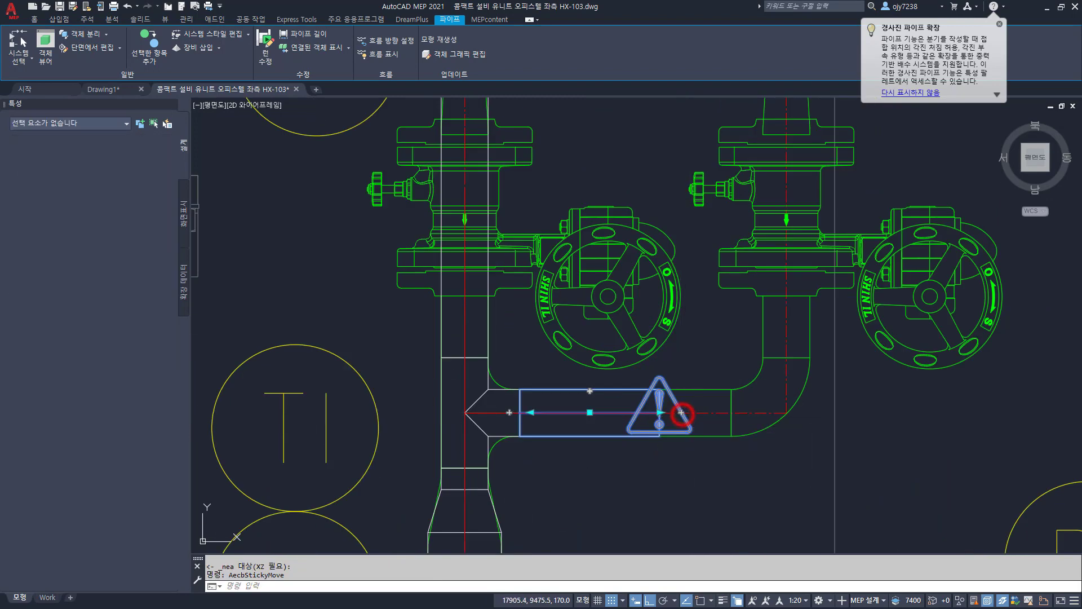
key(Return)
shift+right_click(784, 434)
key(e)
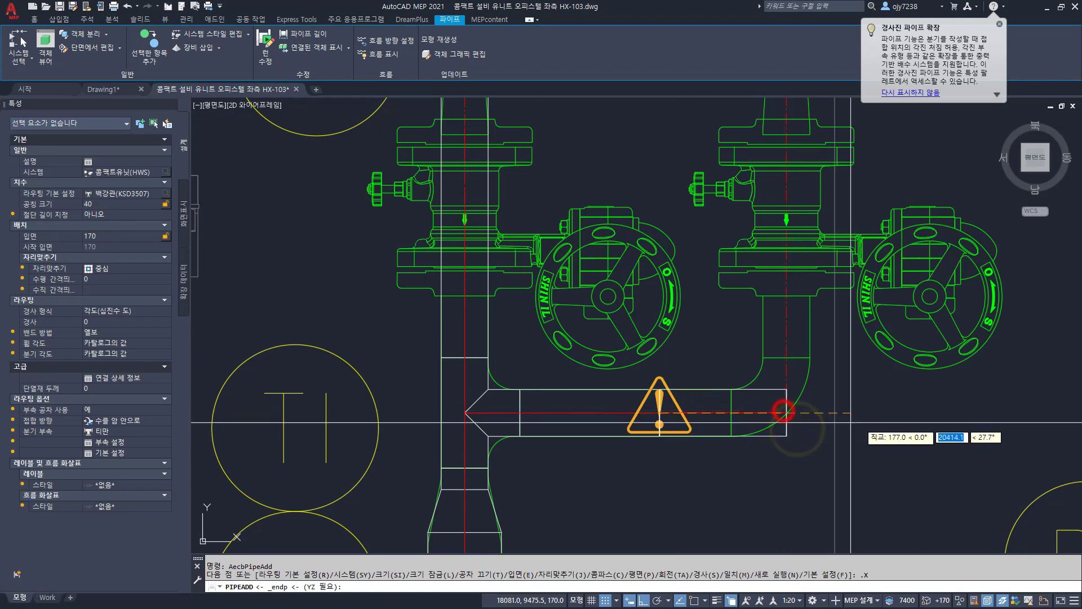
click(783, 411)
Step: Run the 40A pipe up the second pump line to the round valve flange's center, using a Y point filter and a Center snap
scroll(783, 411, down, 5)
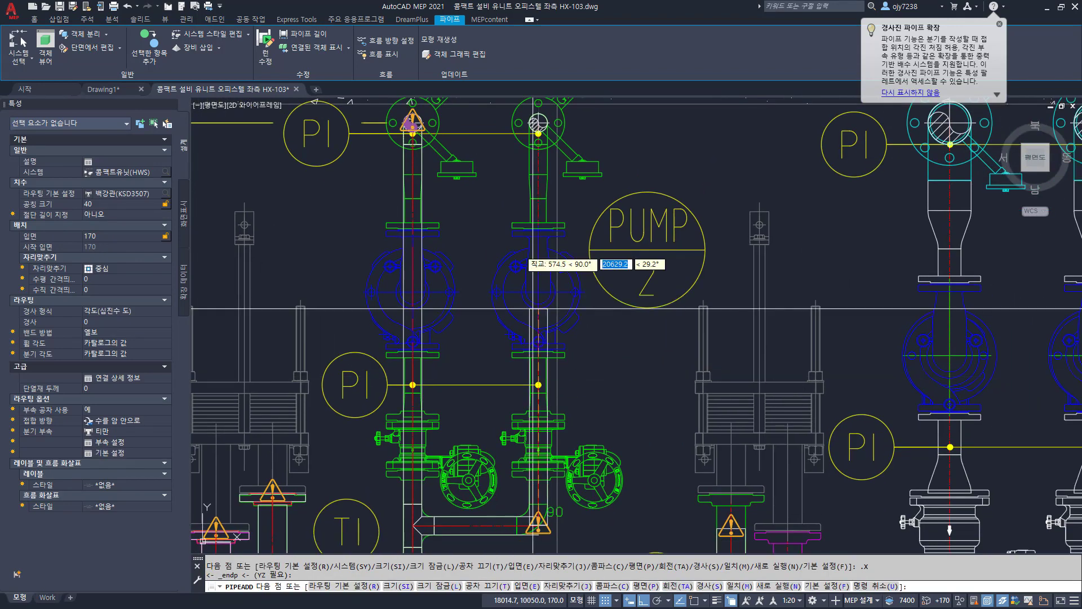
text(.y)
key(Return)
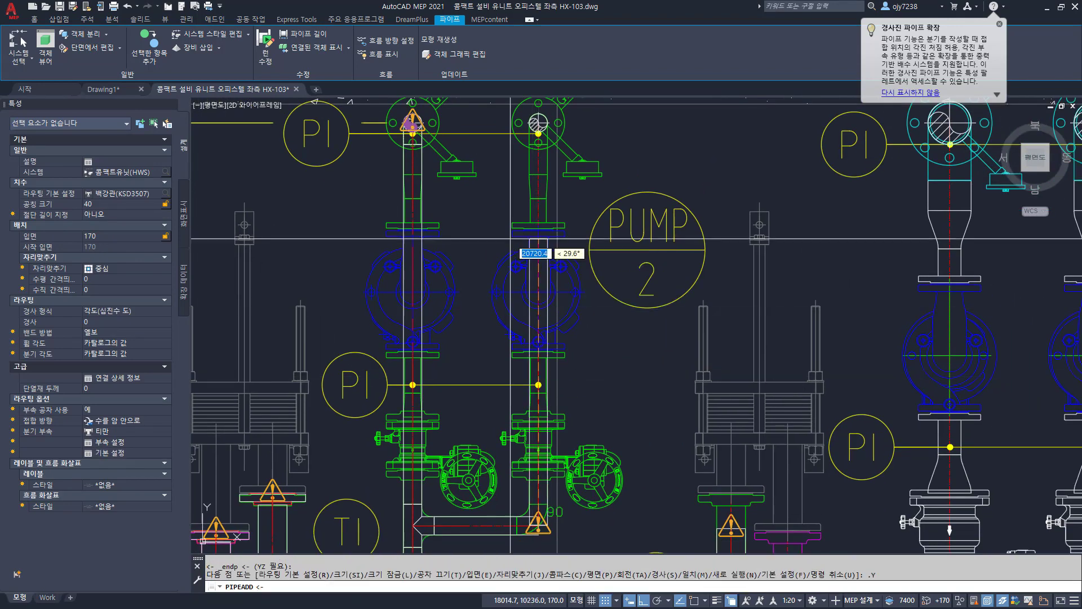
shift+right_click(562, 135)
key(c)
click(561, 123)
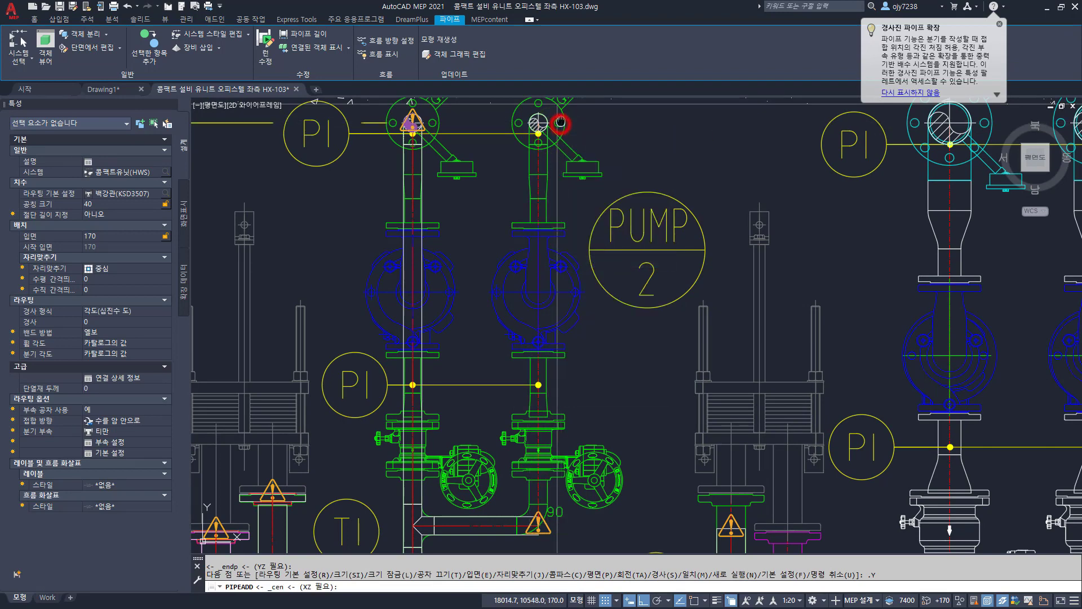
middle_drag(561, 122, 536, 215)
click(500, 118)
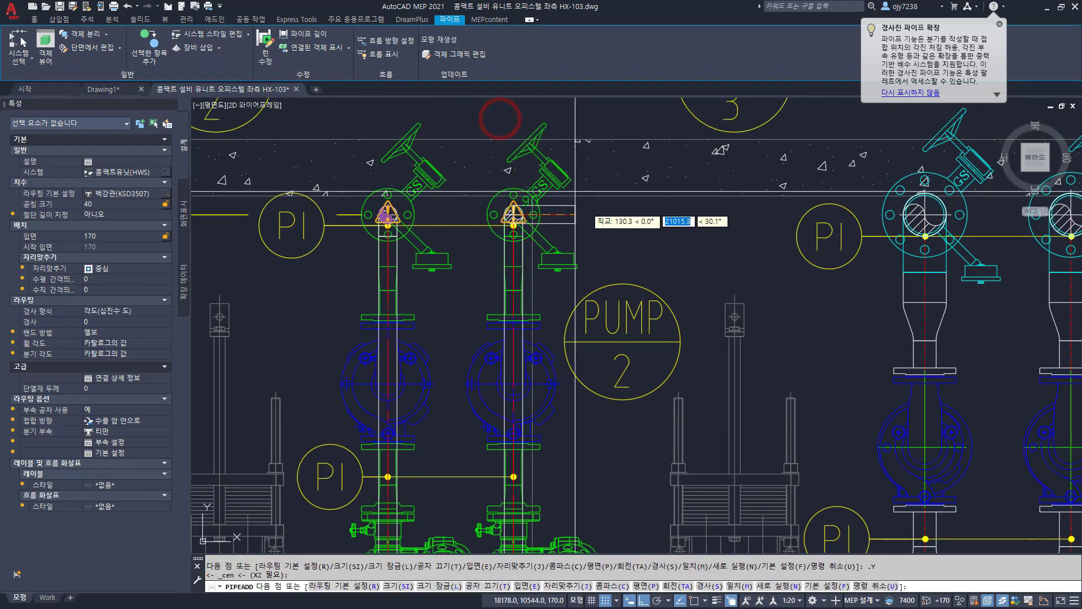
Step: Raise the second pump line's 40A pipe to an absolute elevation of 1330 and finish the run
text(e)
key(Return)
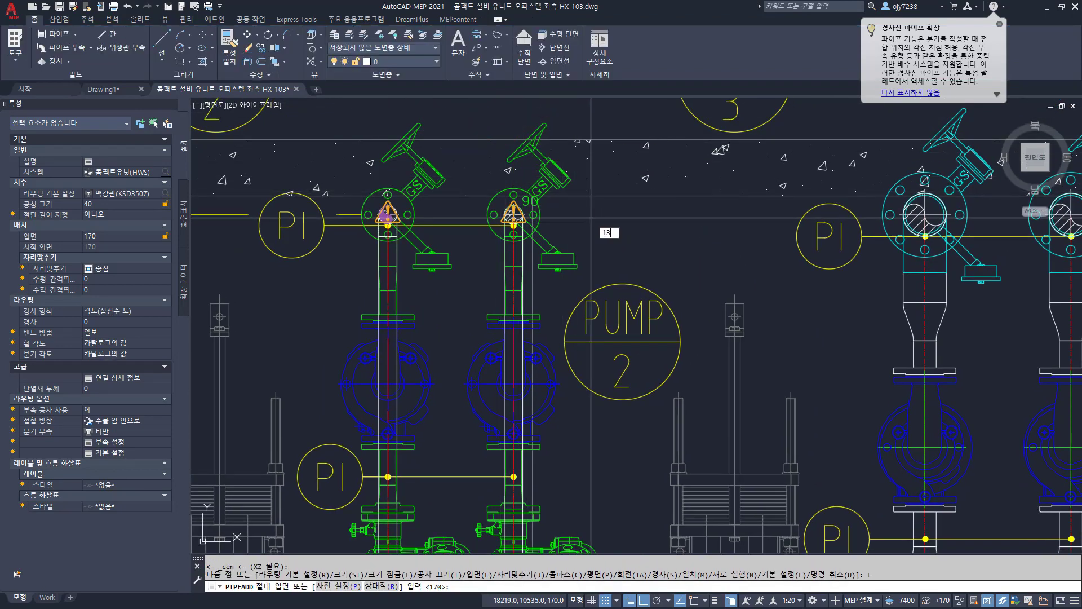
key(Return)
key(Return)
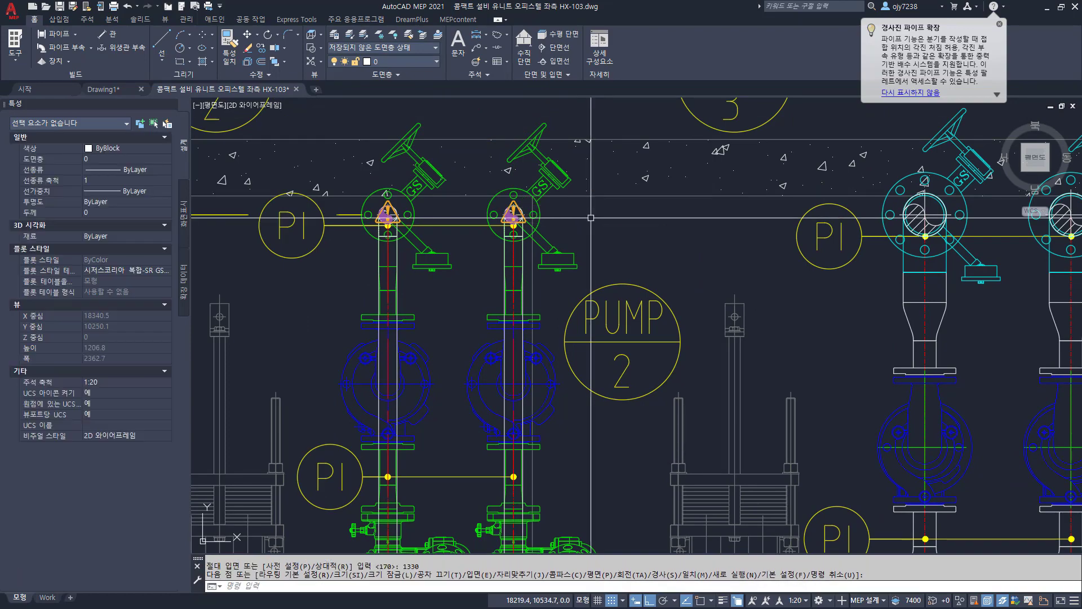
Step: Examine the two PUMP 2 lines in the lower plan view and the surrounding sheet with its equipment tables
scroll(656, 275, down, 6)
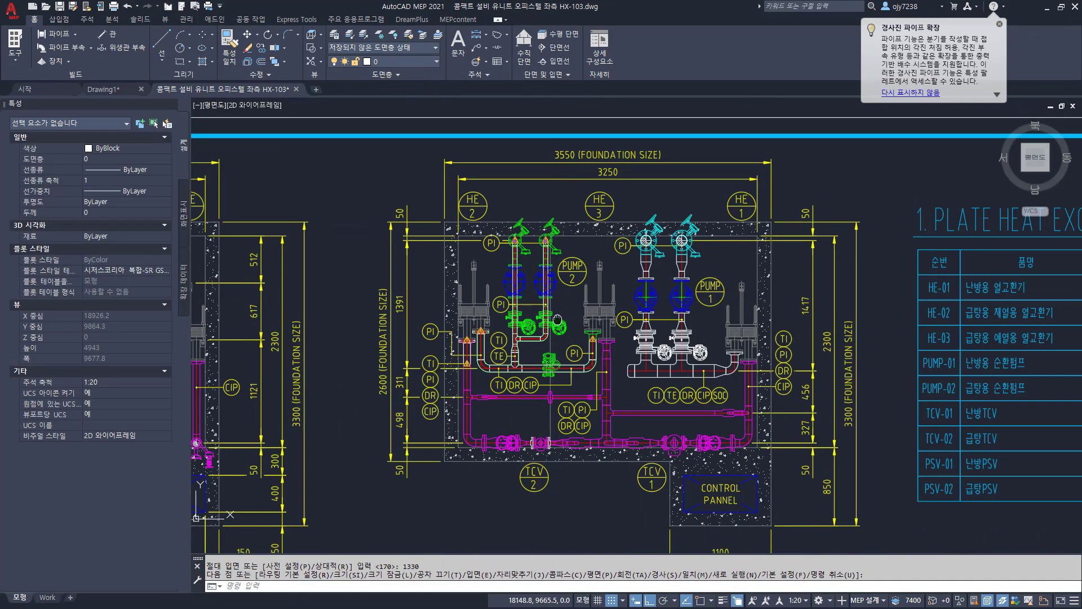
scroll(494, 283, up, 4)
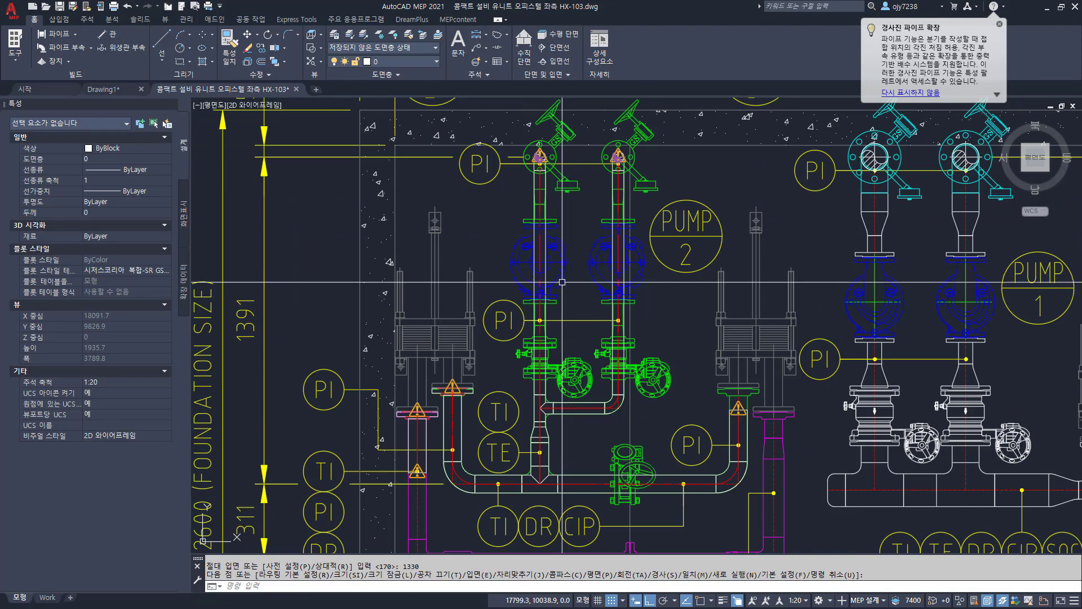
scroll(574, 281, up, 4)
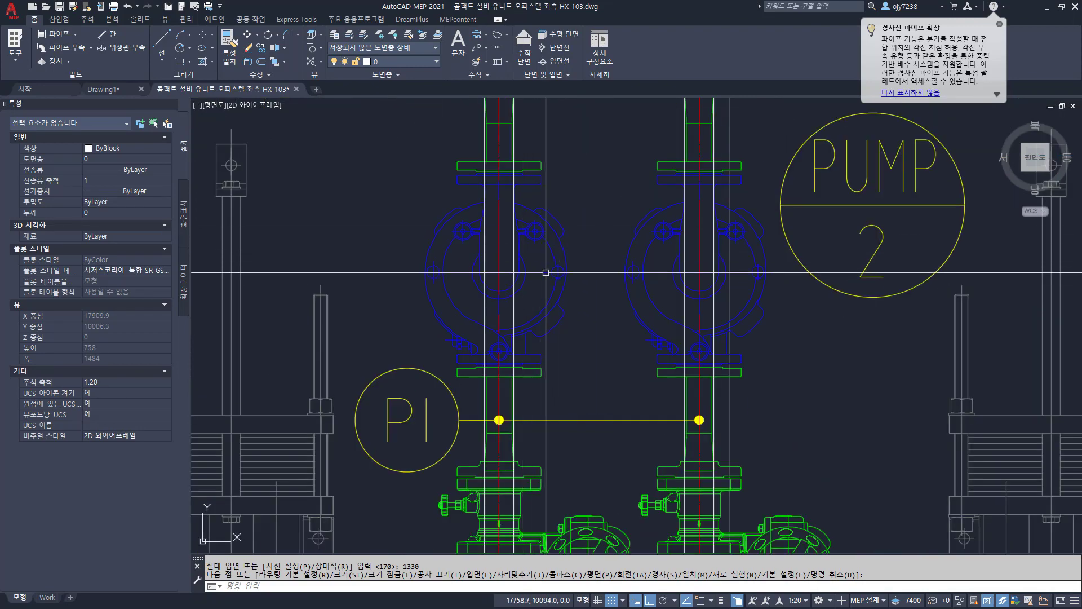
scroll(574, 281, down, 6)
scroll(574, 281, down, 8)
scroll(477, 245, up, 4)
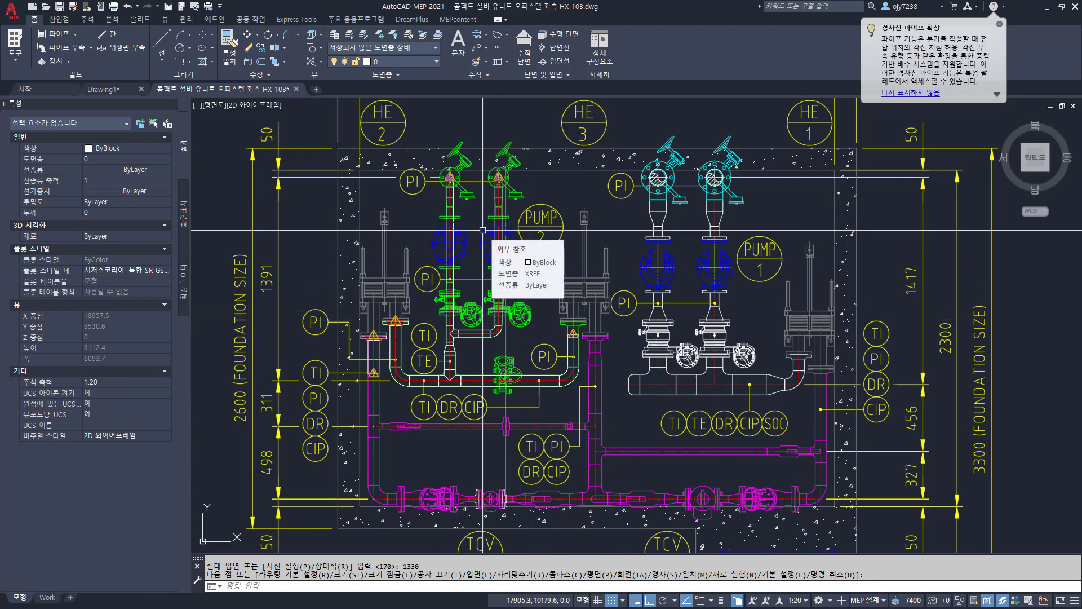
scroll(483, 230, up, 6)
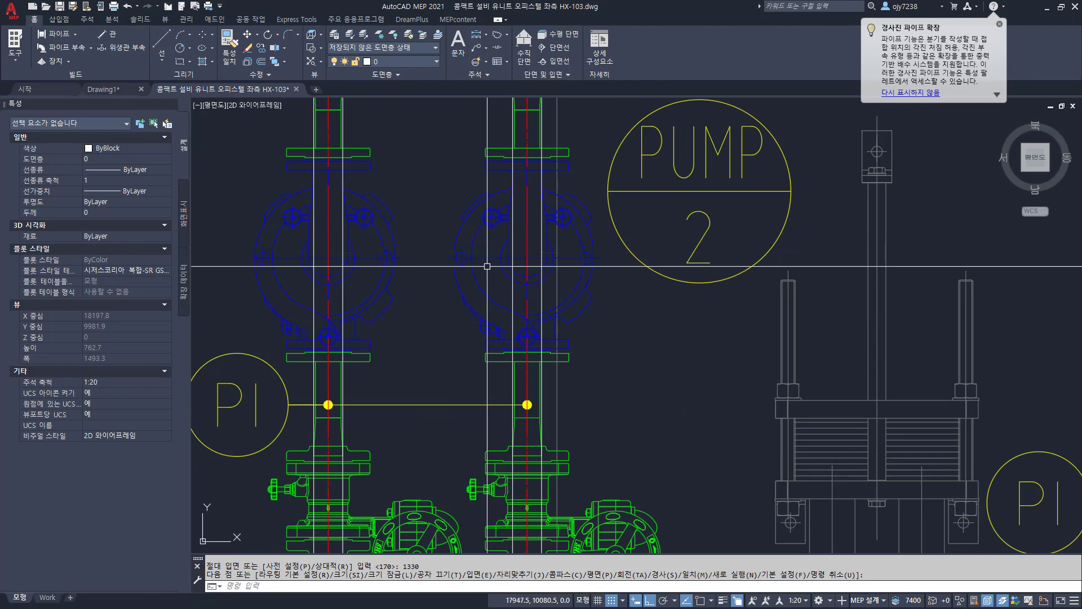
scroll(487, 266, down, 6)
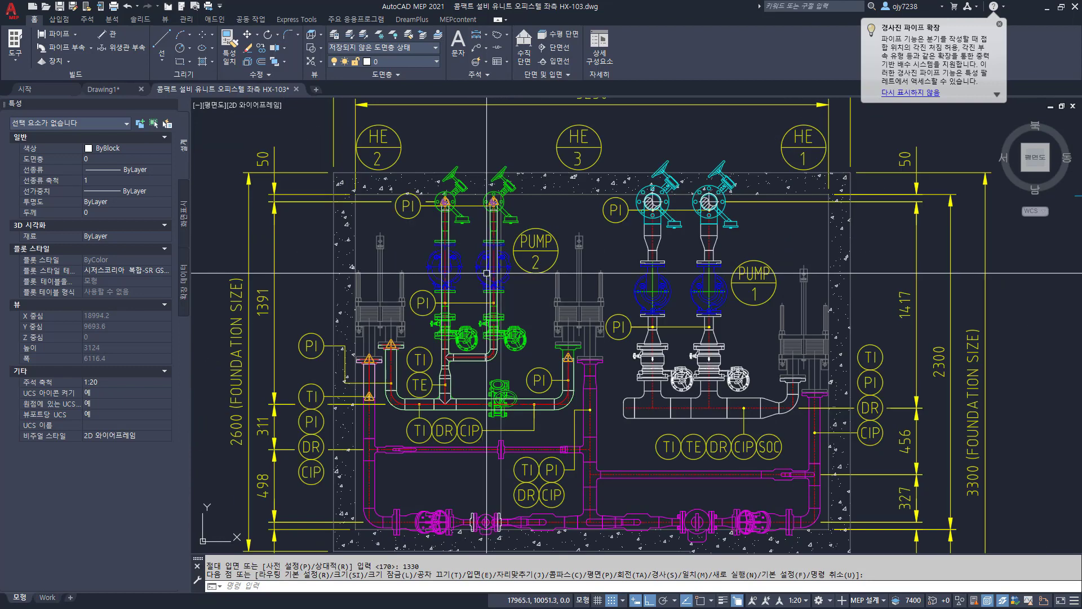
scroll(484, 264, down, 4)
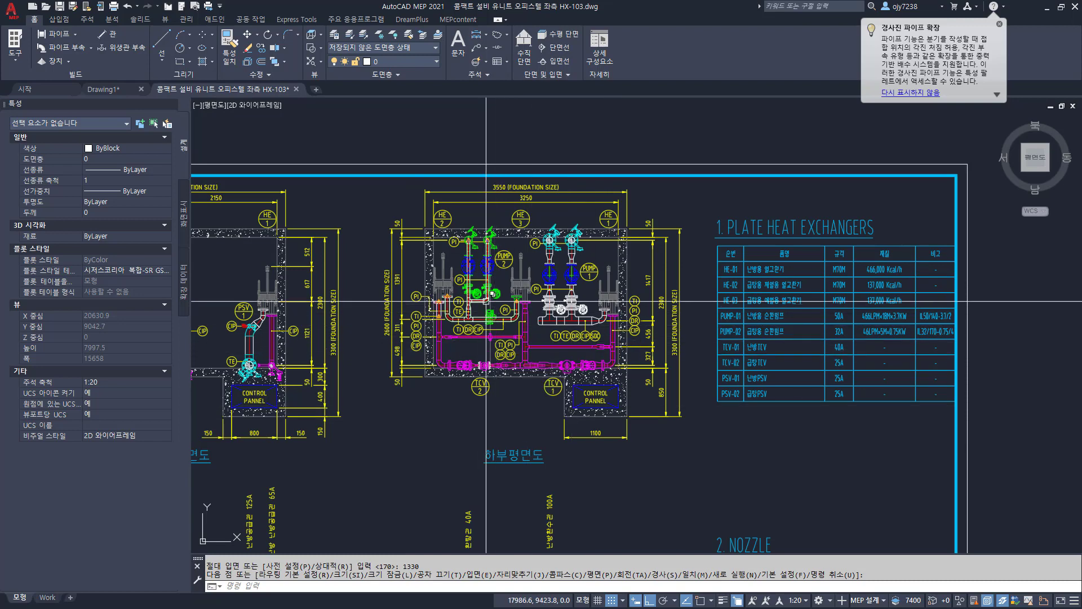
scroll(490, 266, up, 4)
scroll(491, 265, up, 2)
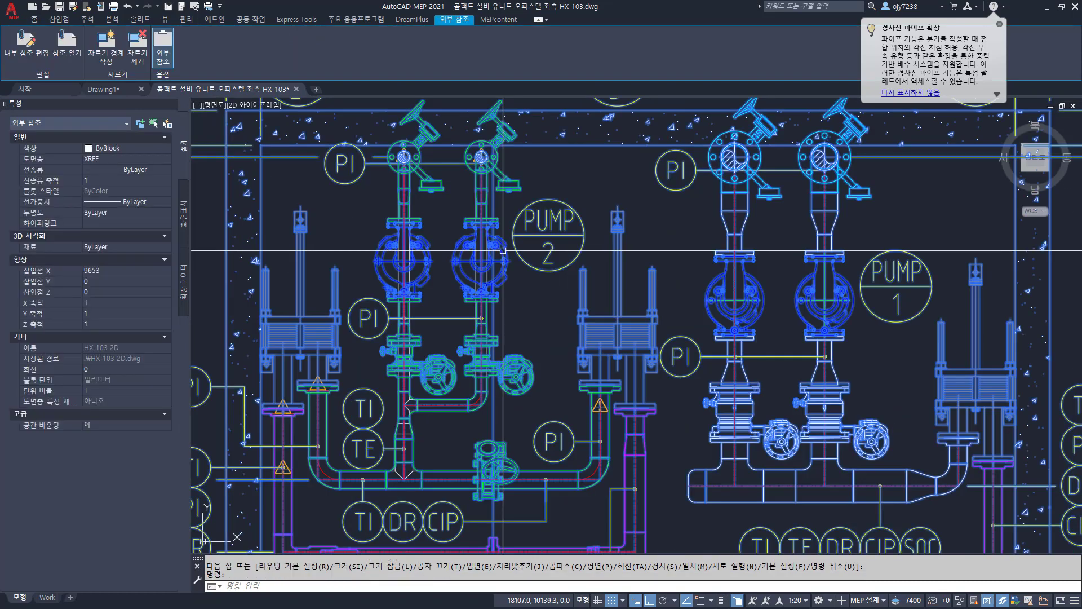
key(Escape)
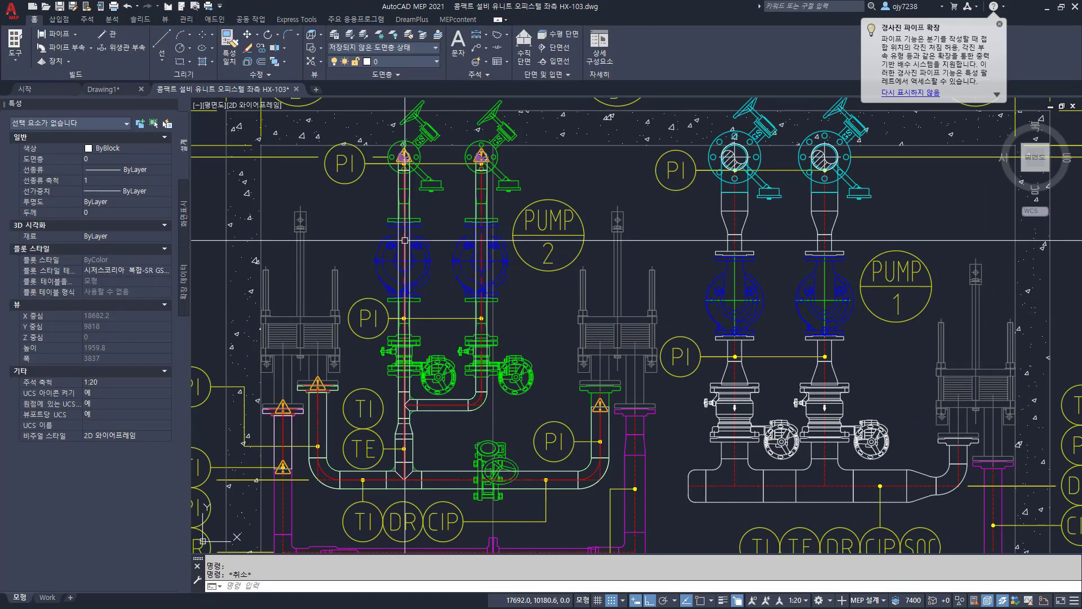
scroll(404, 242, up, 2)
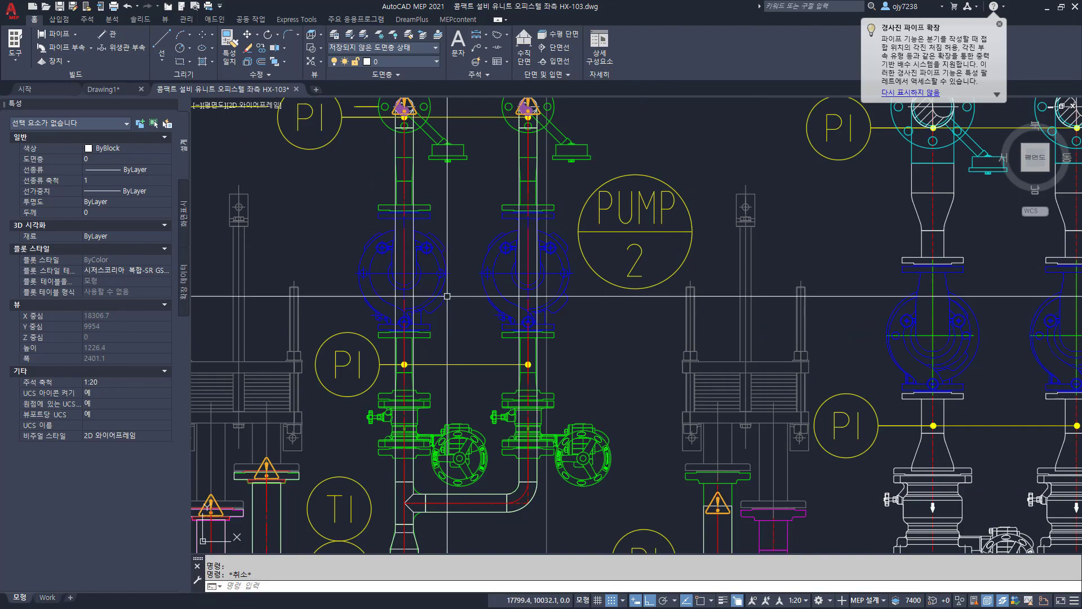
scroll(442, 317, down, 10)
middle_drag(570, 296, 476, 340)
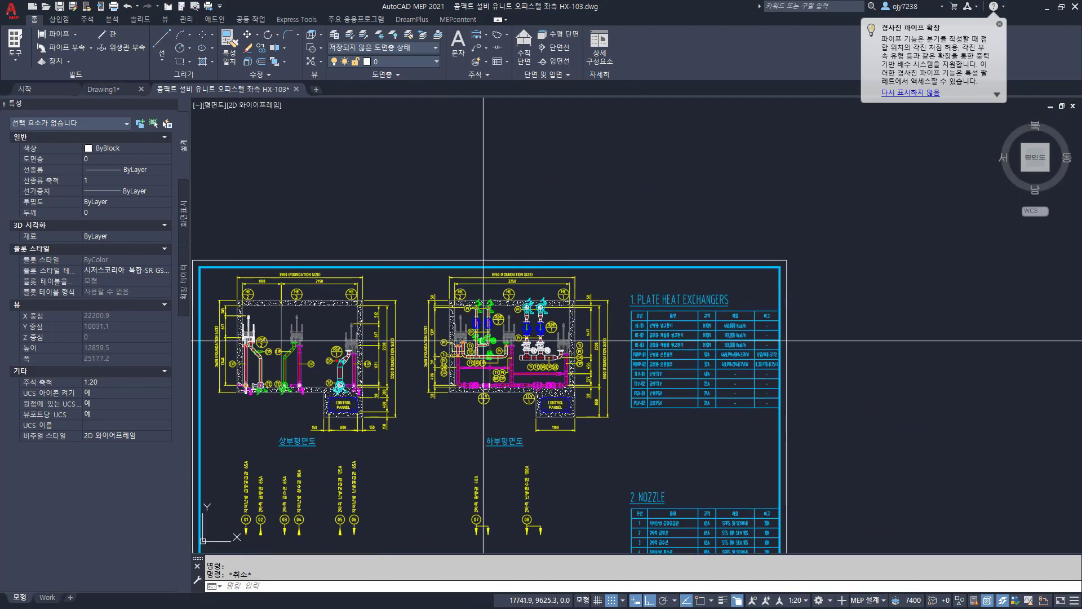
Step: Insert one TP040_150_4P inline pump, size TP 40-150_4P_60Hz_GRUNDFOS_3ph_1.1kW, beside the PUMP 1 lines with the default rotation
click(68, 62)
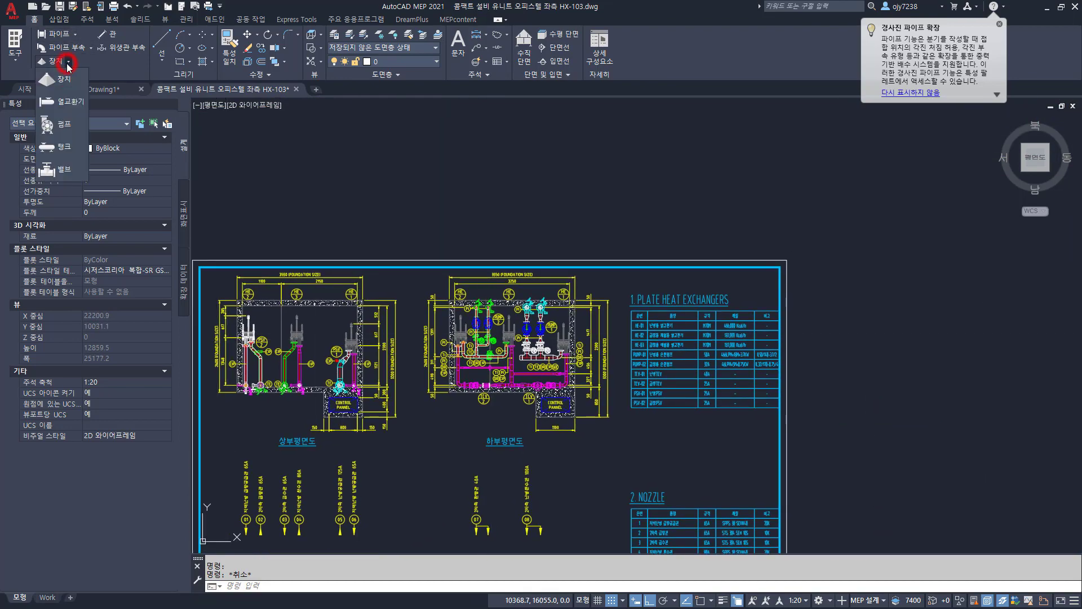
click(58, 129)
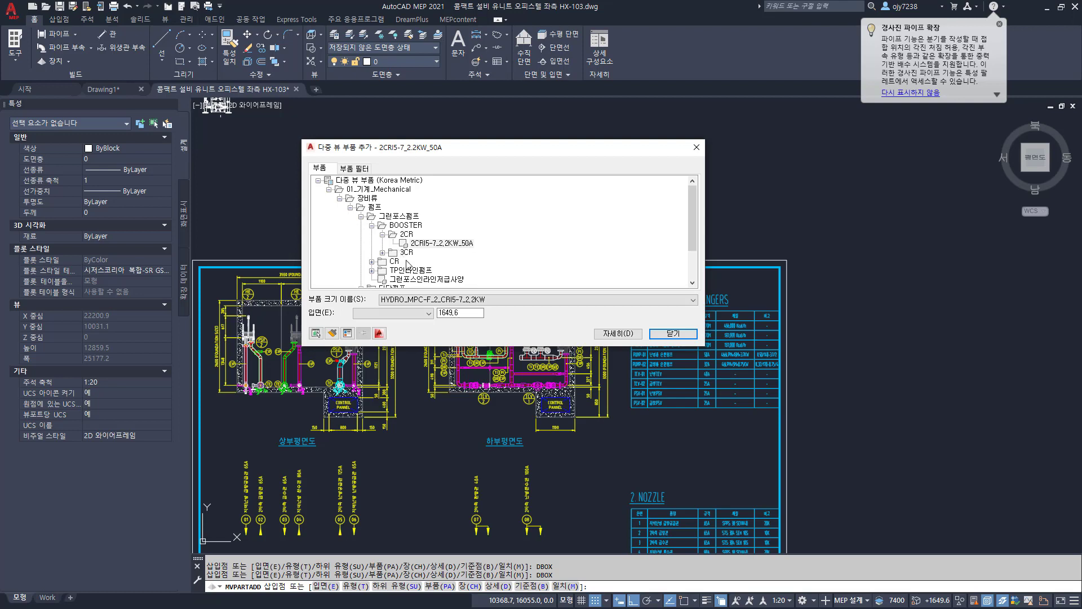
scroll(414, 264, down, 1)
scroll(424, 267, down, 1)
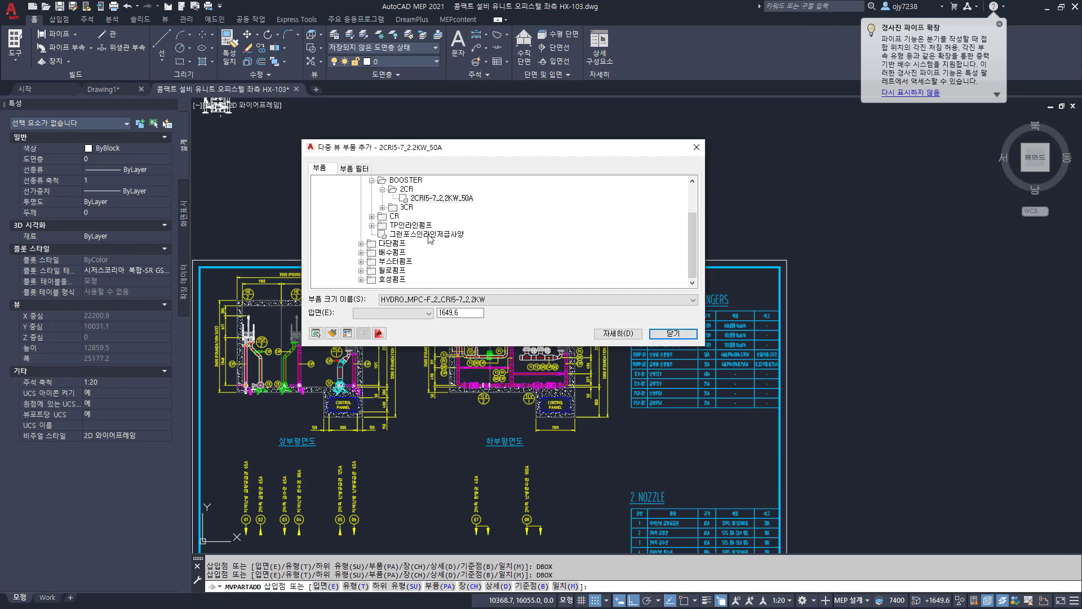
scroll(431, 241, up, 1)
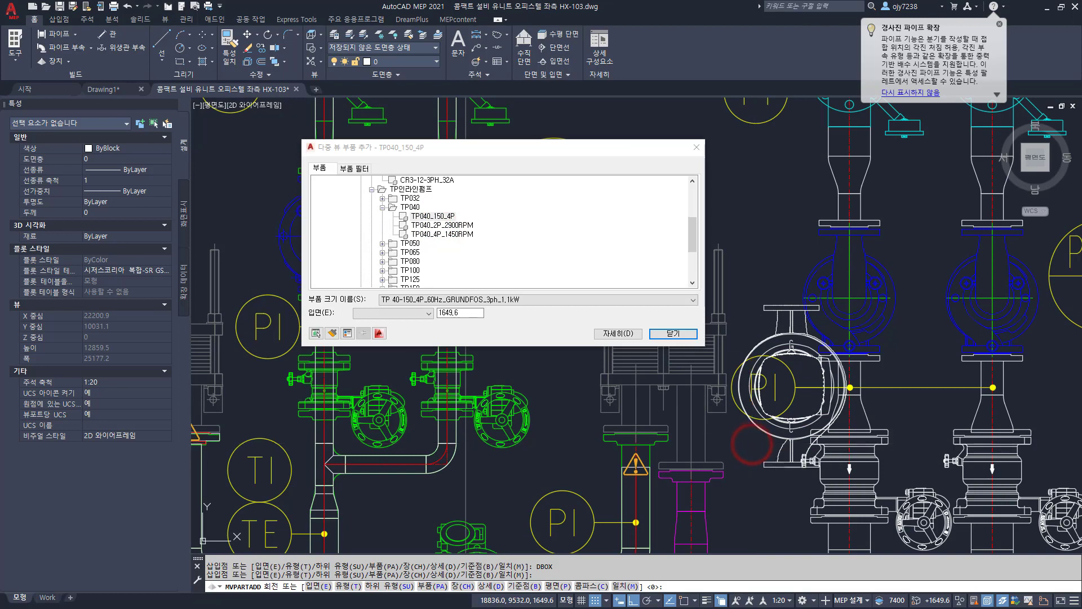
key(Return)
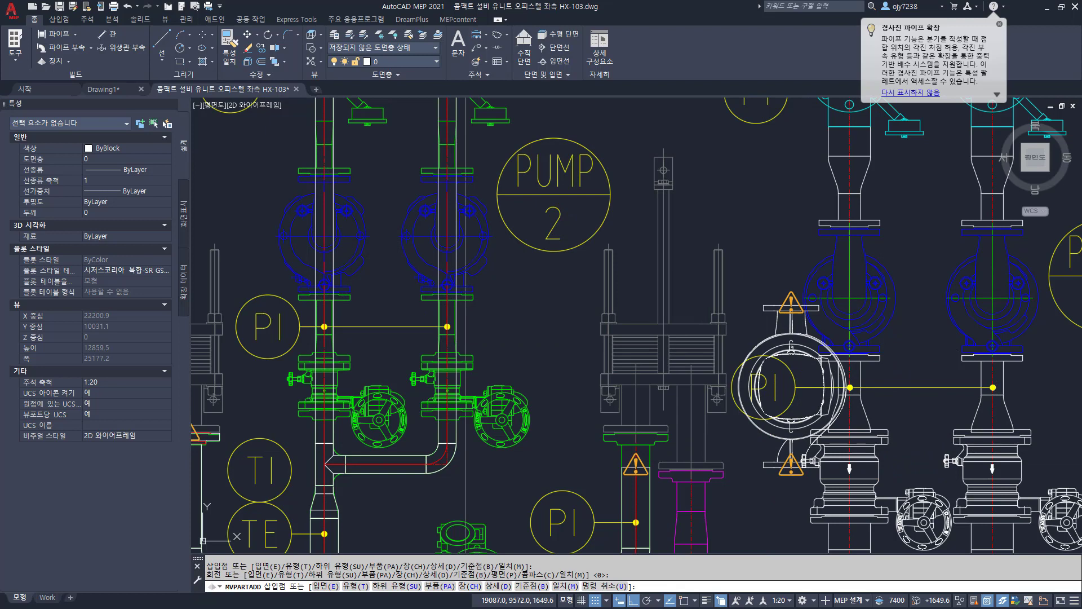
key(Return)
Step: Inspect the inserted inline pump from several angles in the Object Viewer, then close the viewer
click(791, 386)
right_click(755, 252)
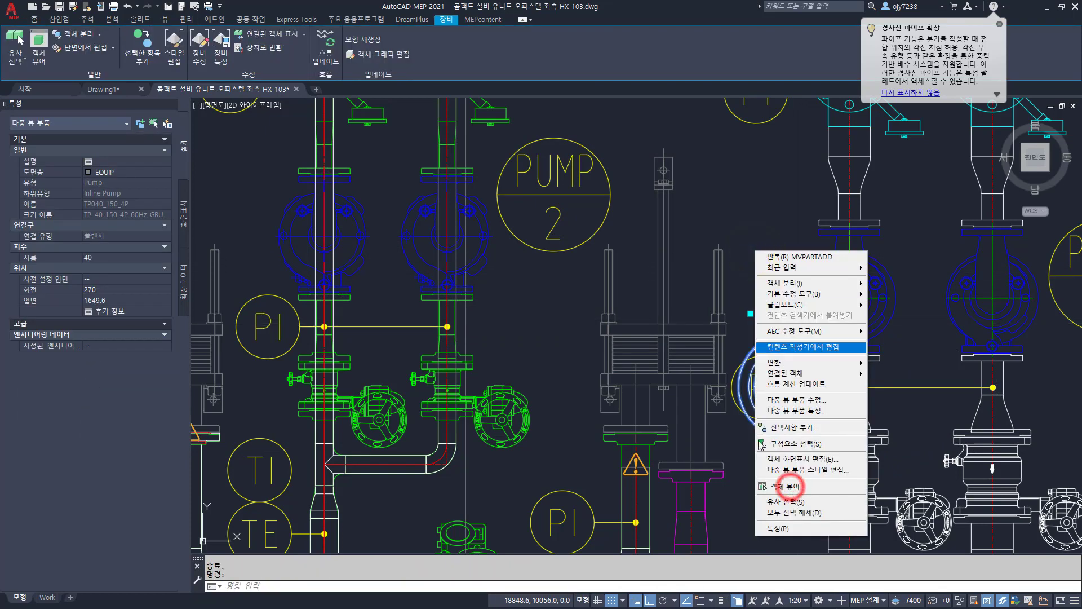
click(787, 487)
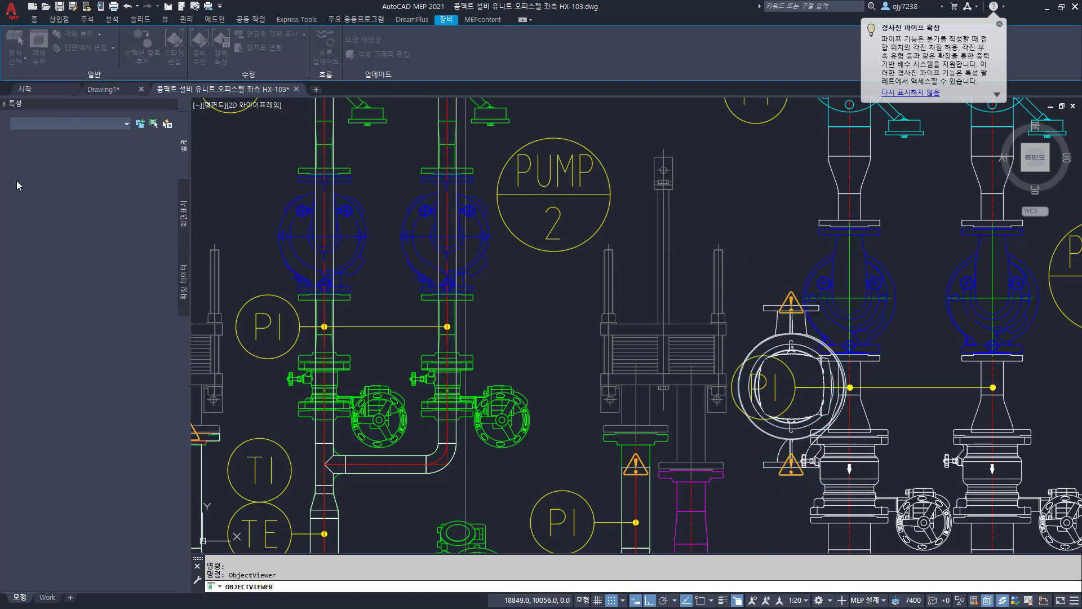
mouse_move(457, 253)
mouse_down()
mouse_move(513, 303)
mouse_move(501, 319)
mouse_move(523, 281)
mouse_move(499, 296)
mouse_move(484, 350)
mouse_up()
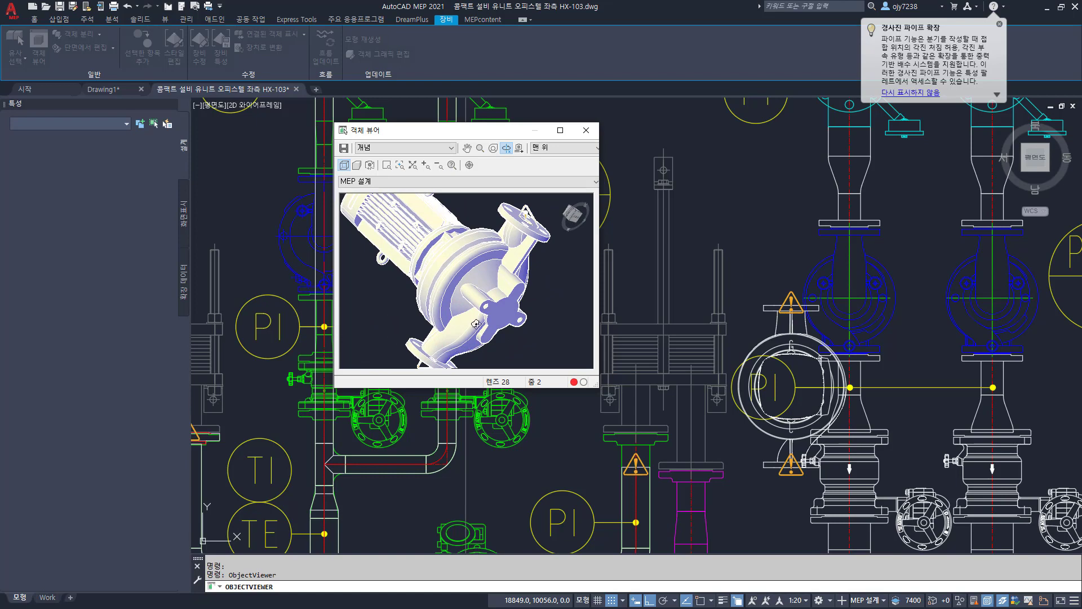
mouse_move(447, 350)
mouse_down()
mouse_move(458, 327)
mouse_move(459, 361)
mouse_up()
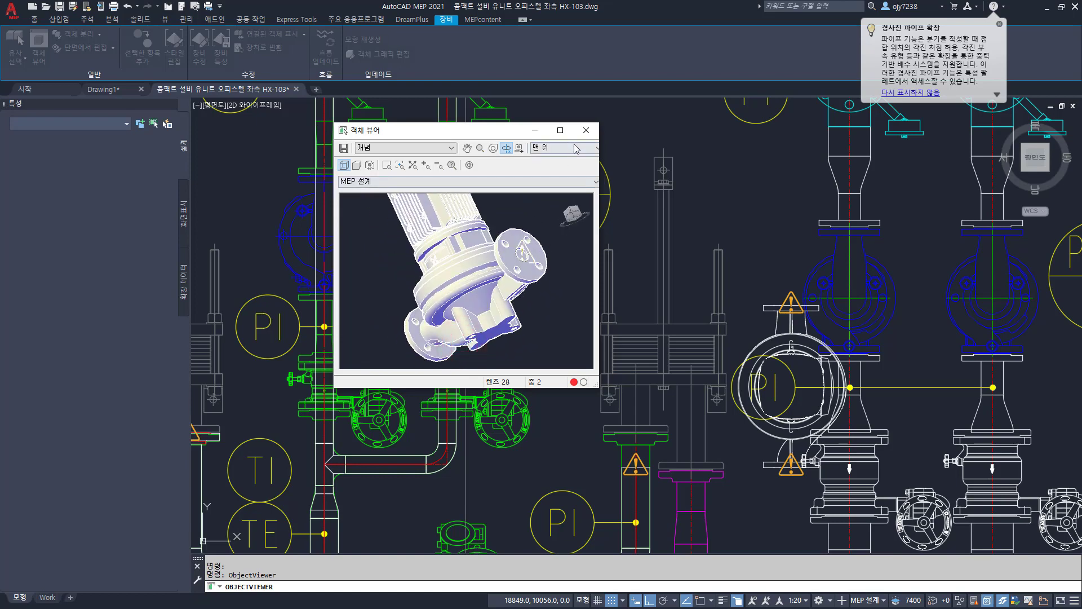
click(586, 130)
click(587, 126)
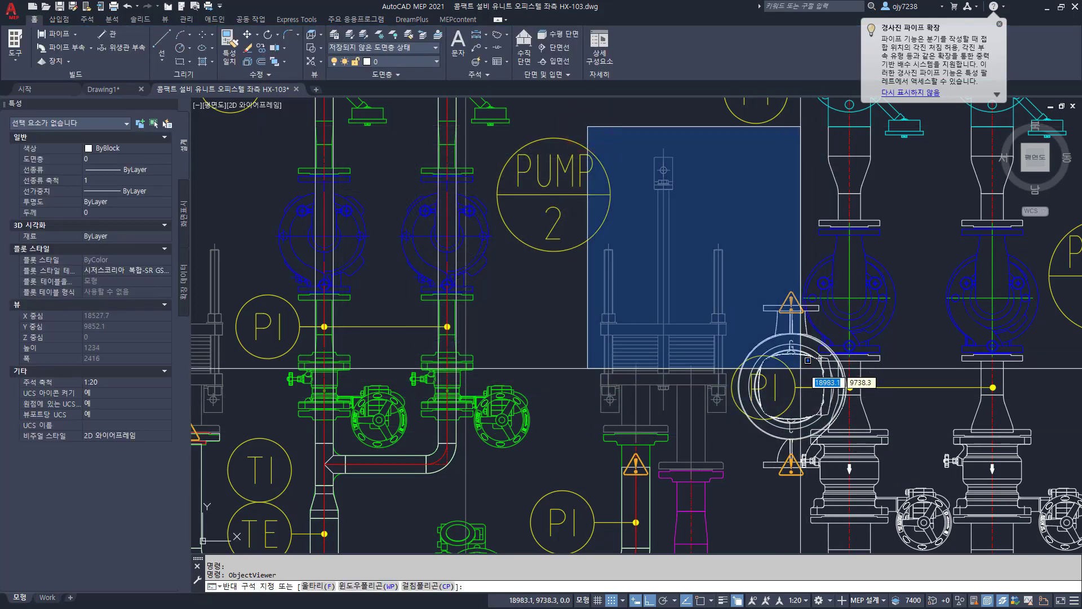
key(Escape)
key(Escape)
Step: Move the inline pump from the midpoint between its two pipe connectors to the centre of the first PUMP 2 line's pump symbol
middle_drag(717, 344, 533, 362)
scroll(532, 361, down, 1)
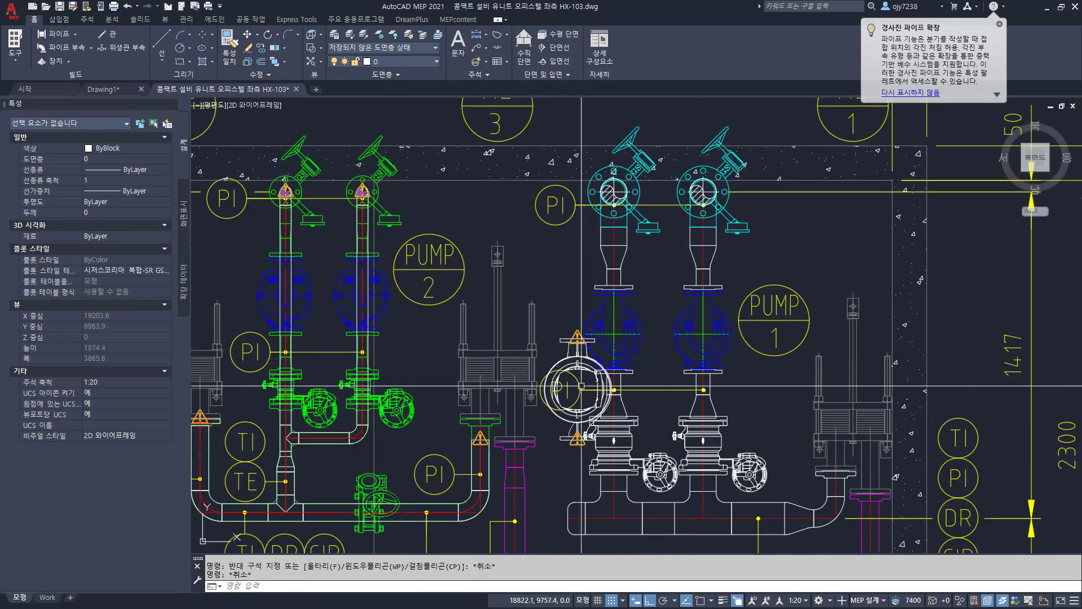
mouse_move(617, 394)
middle_down()
mouse_move(540, 393)
mouse_move(685, 374)
middle_up()
click(637, 331)
text(m)
key(space)
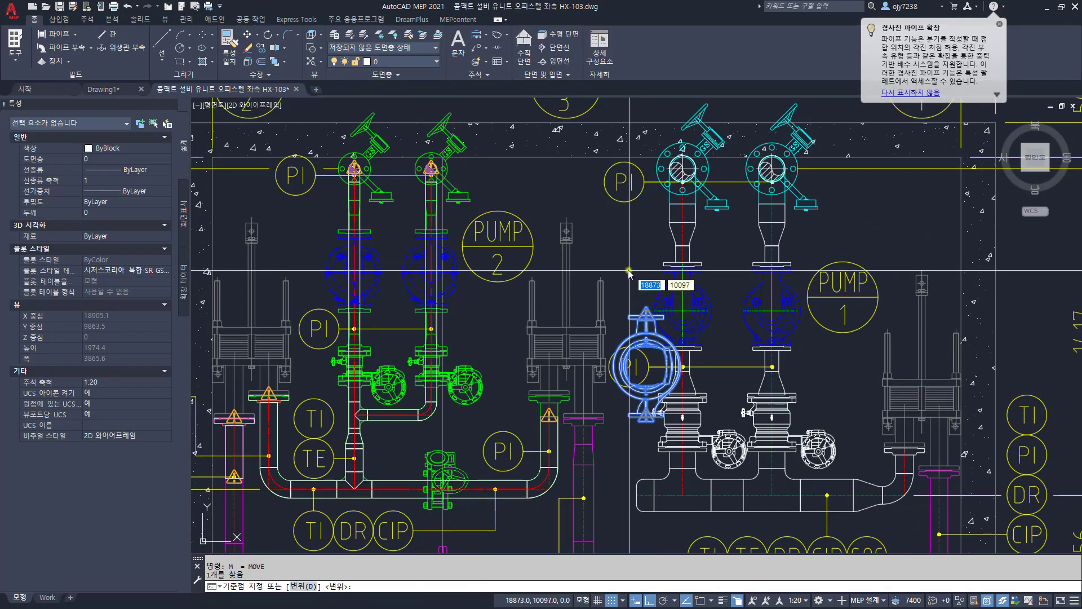
shift+right_click(628, 270)
click(676, 303)
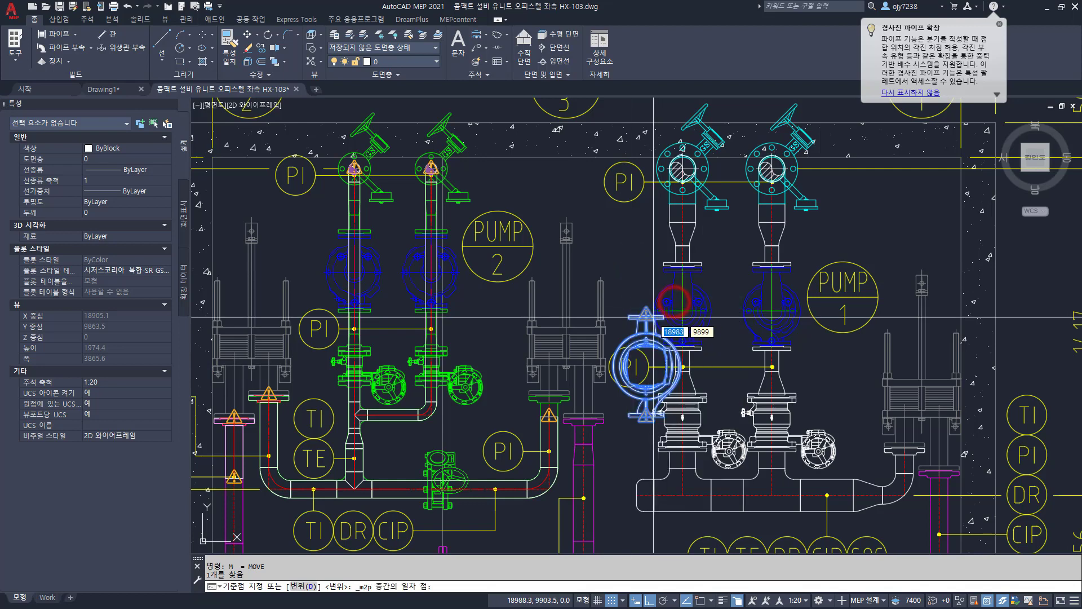
click(647, 317)
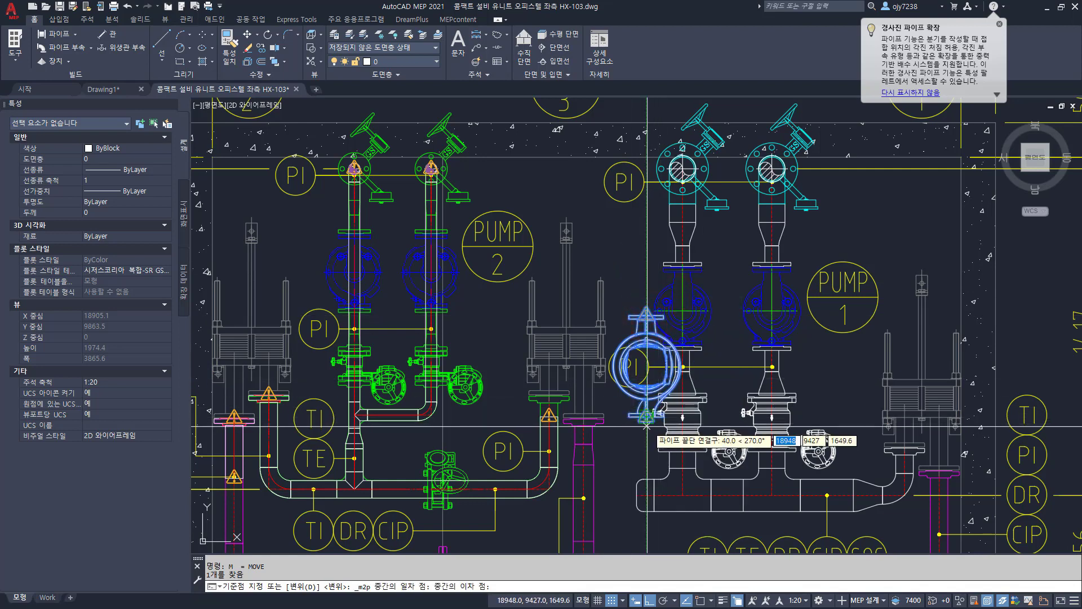
click(646, 416)
scroll(377, 271, up, 4)
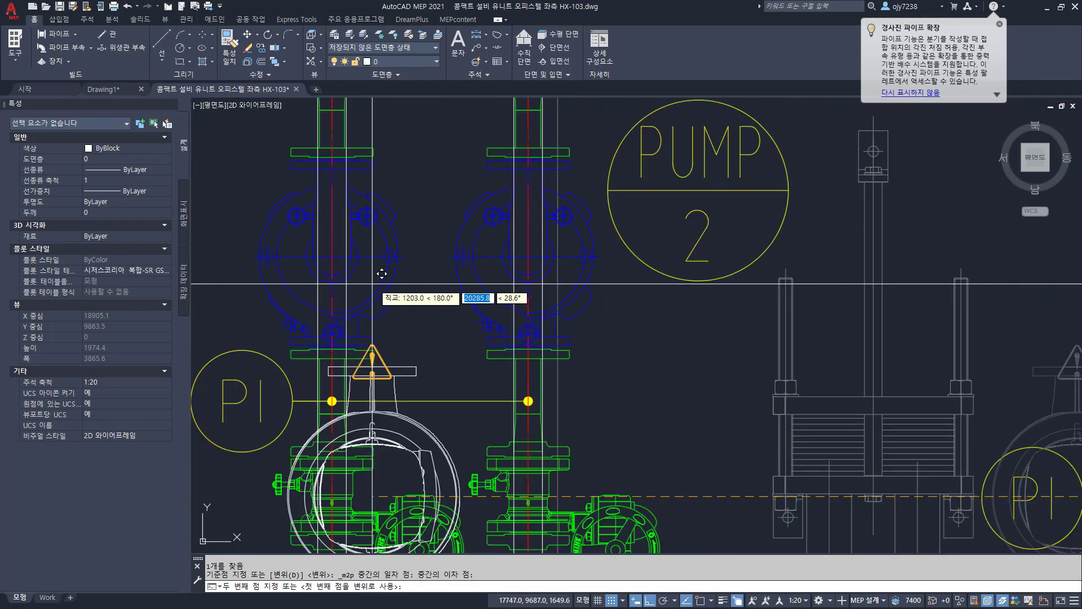
click(337, 245)
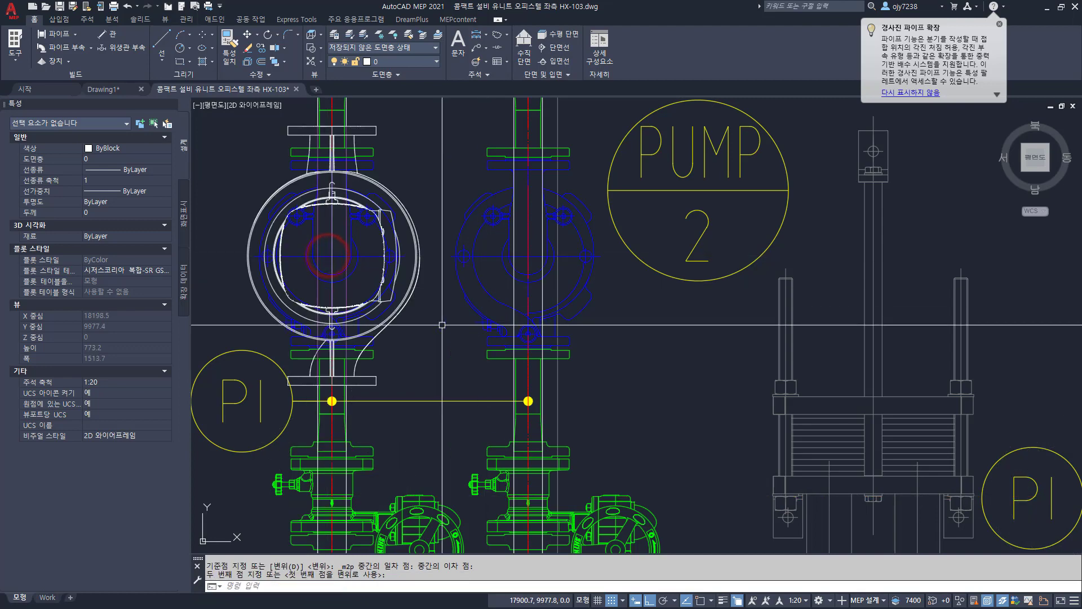
Step: Show the model in the southwest isometric view with the Conceptual visual style, focused on the placed pump
middle_drag(294, 339, 387, 335)
scroll(394, 341, down, 4)
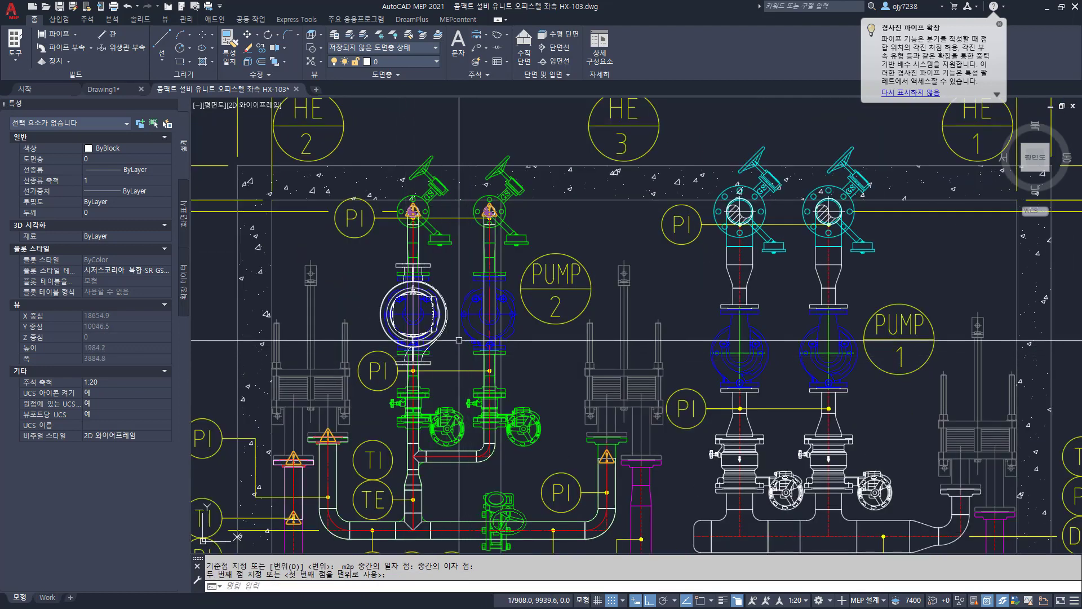
key(Escape)
scroll(442, 309, up, 3)
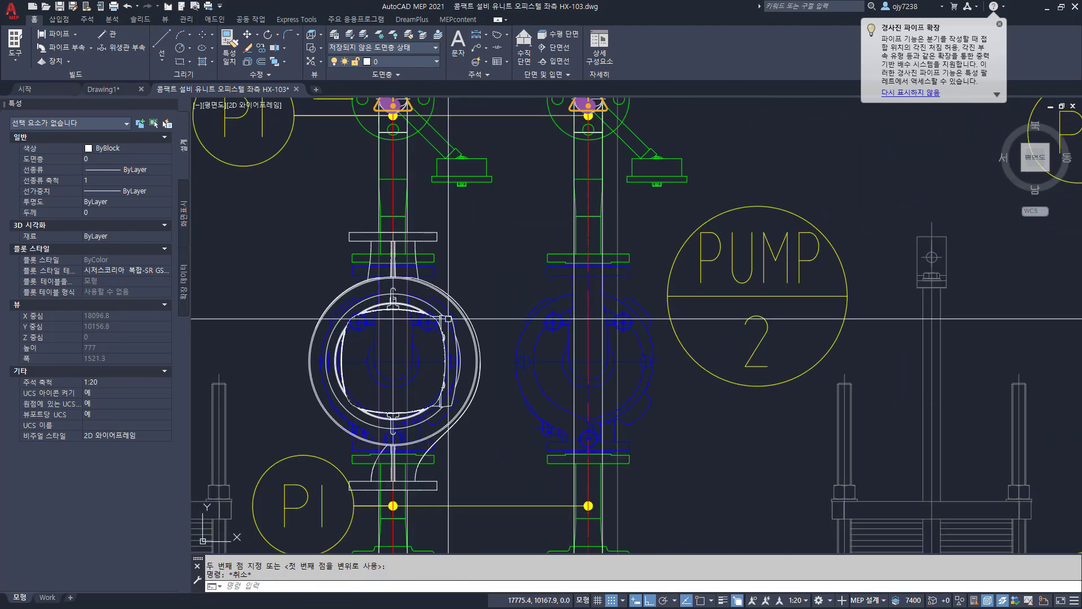
scroll(442, 310, down, 4)
scroll(443, 310, up, 1)
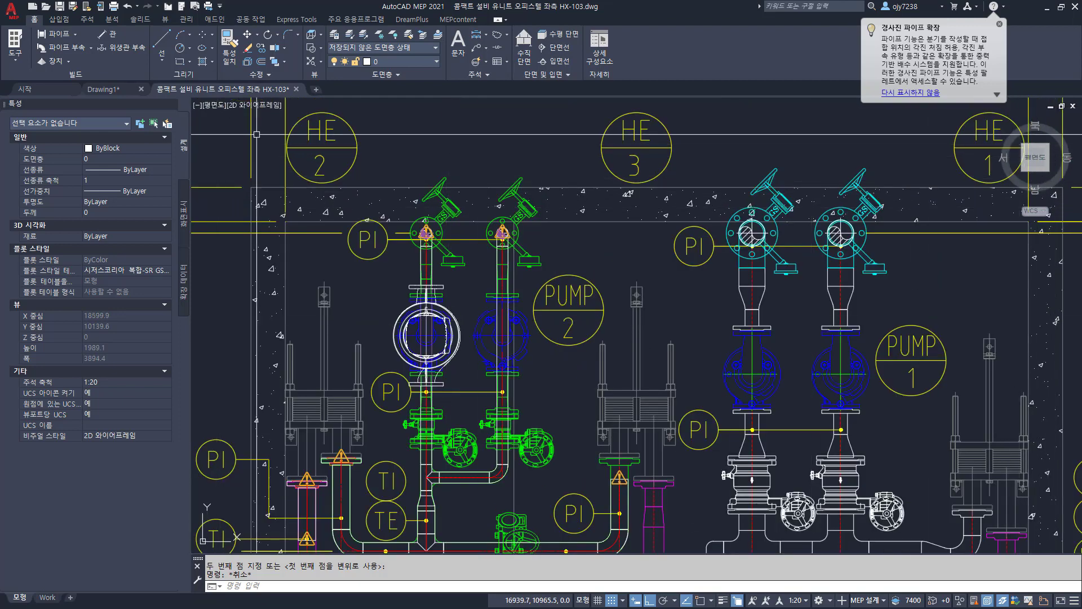
click(214, 105)
click(251, 207)
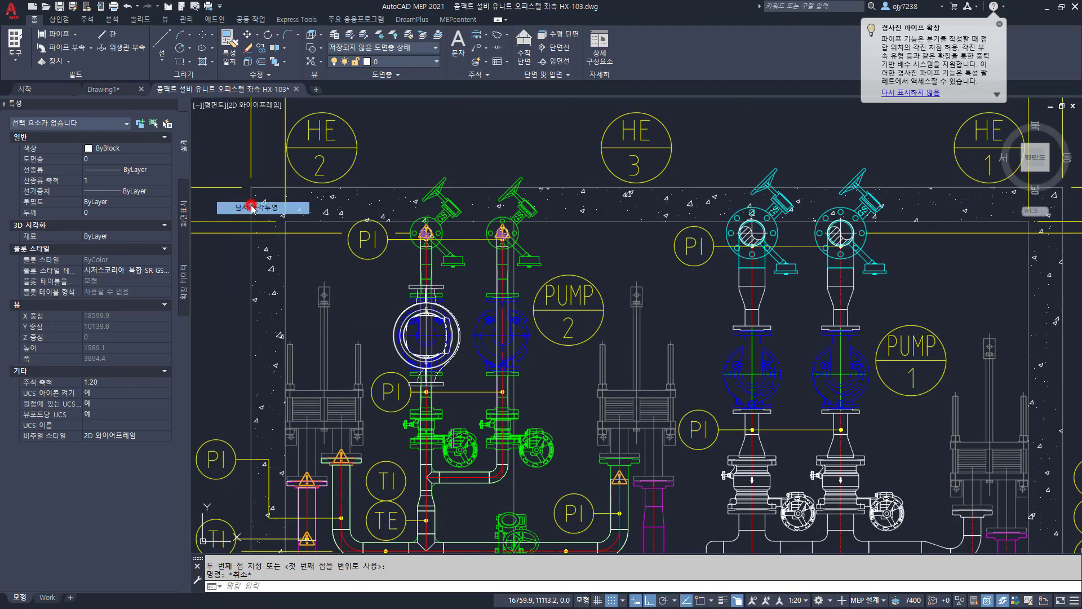
click(278, 105)
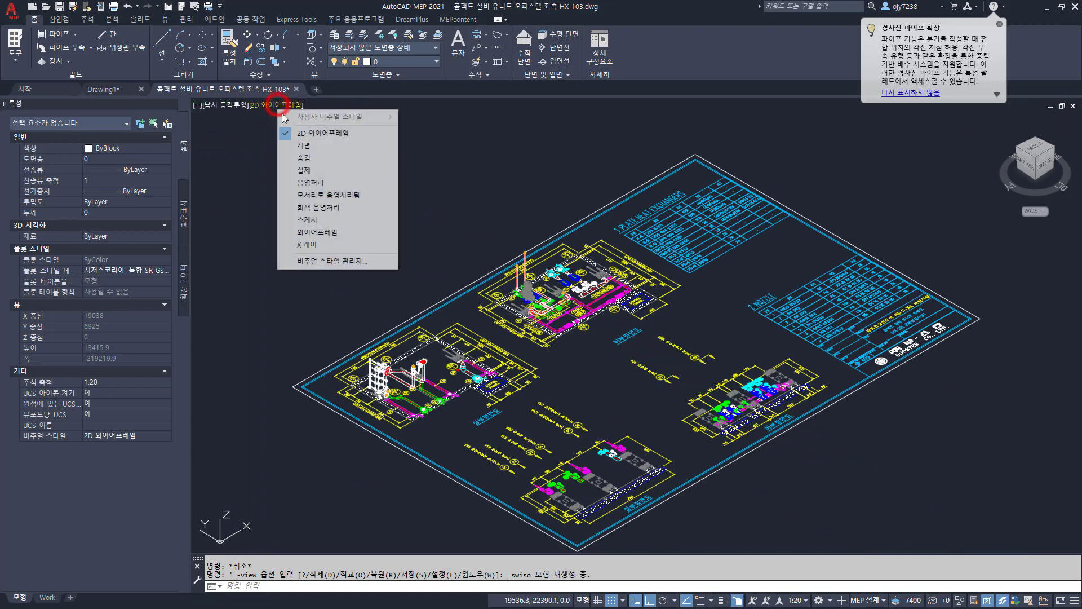
click(305, 148)
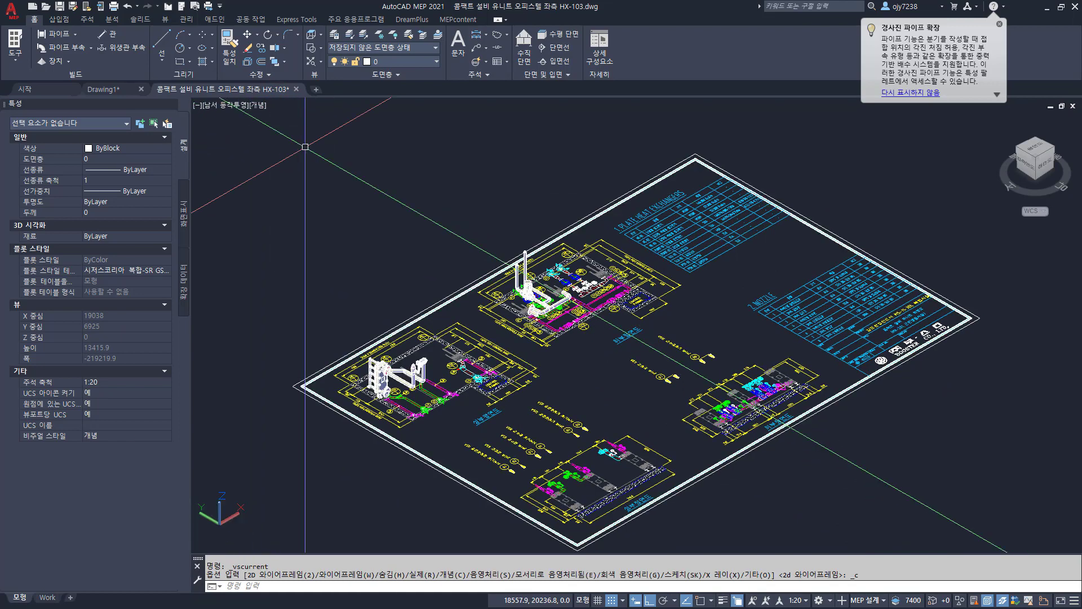
scroll(531, 295, up, 8)
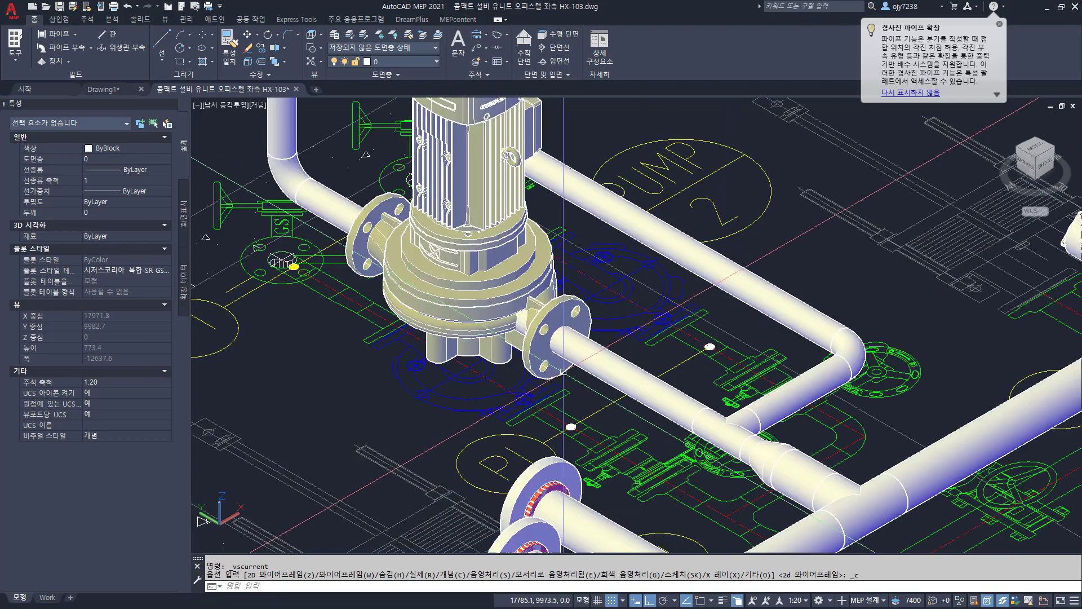
Step: Break the 40A pipe running through the pump at two points, one just beyond each pump flange
text(B)
key(Return)
click(599, 376)
click(591, 373)
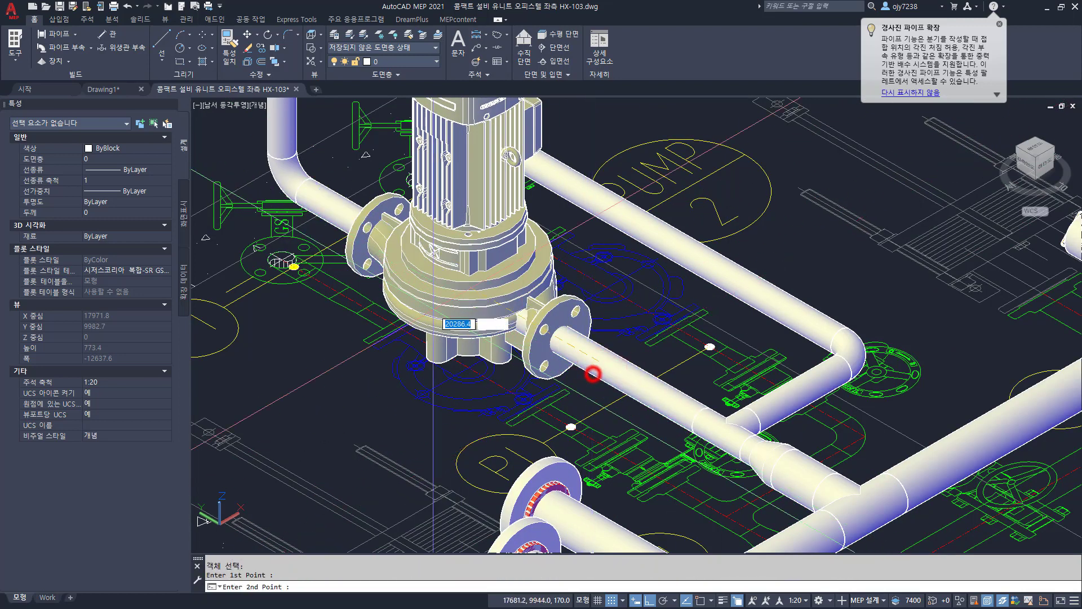
click(336, 219)
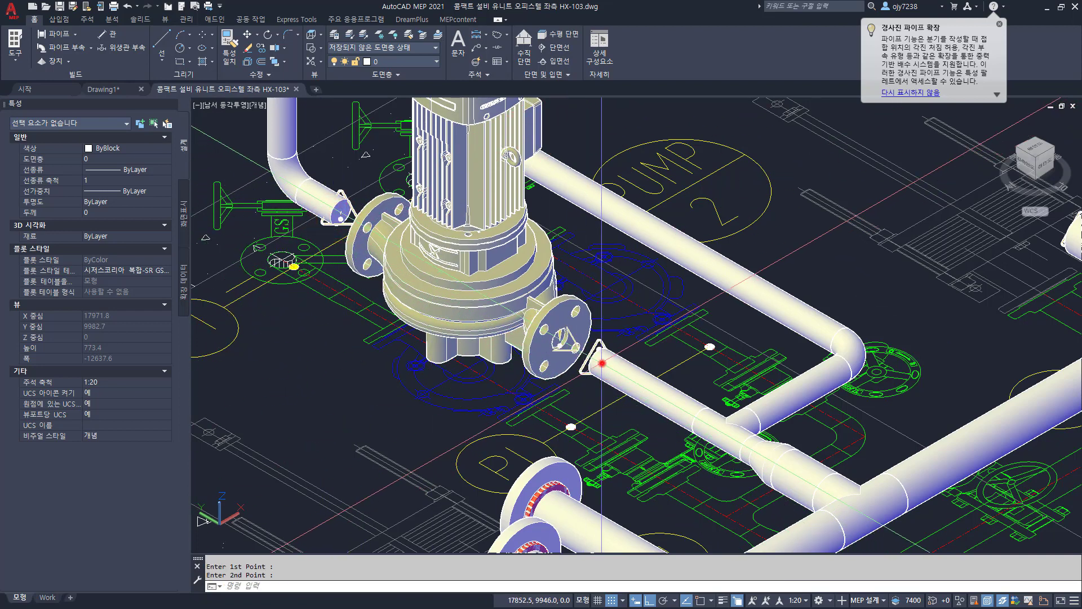
Step: Try to connect the branch-side 40A pipe end to the facing pump connector using the 철 플랜지 10KG flange
click(594, 359)
click(594, 360)
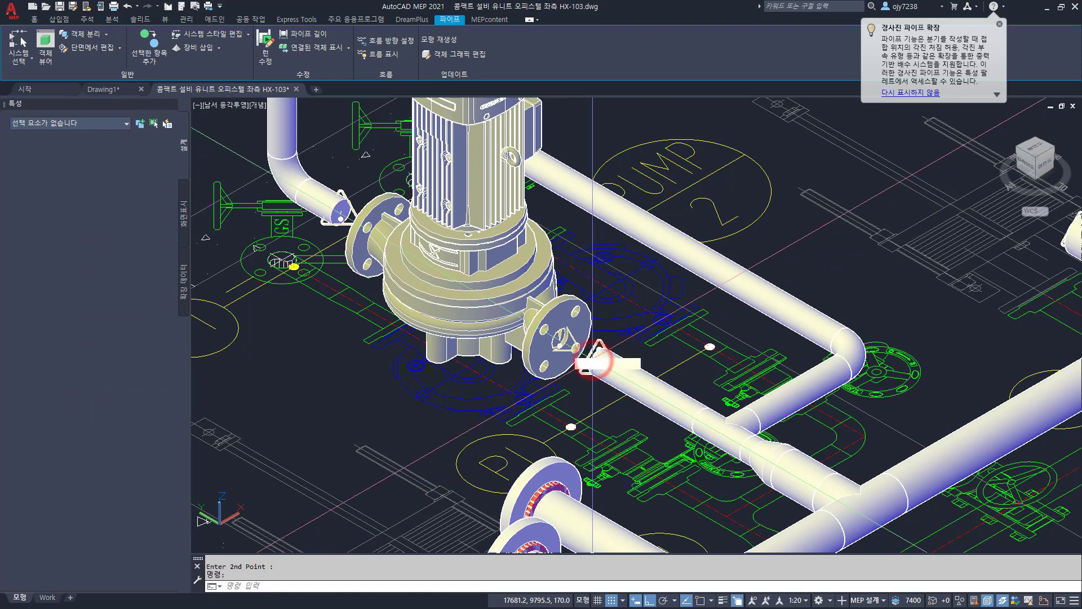
click(557, 344)
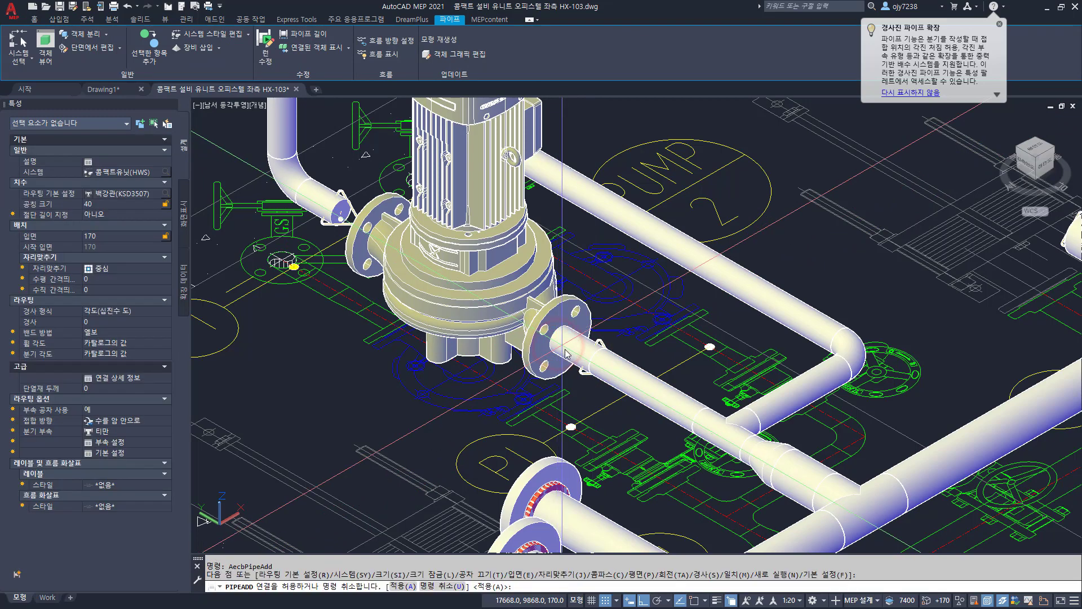
key(Return)
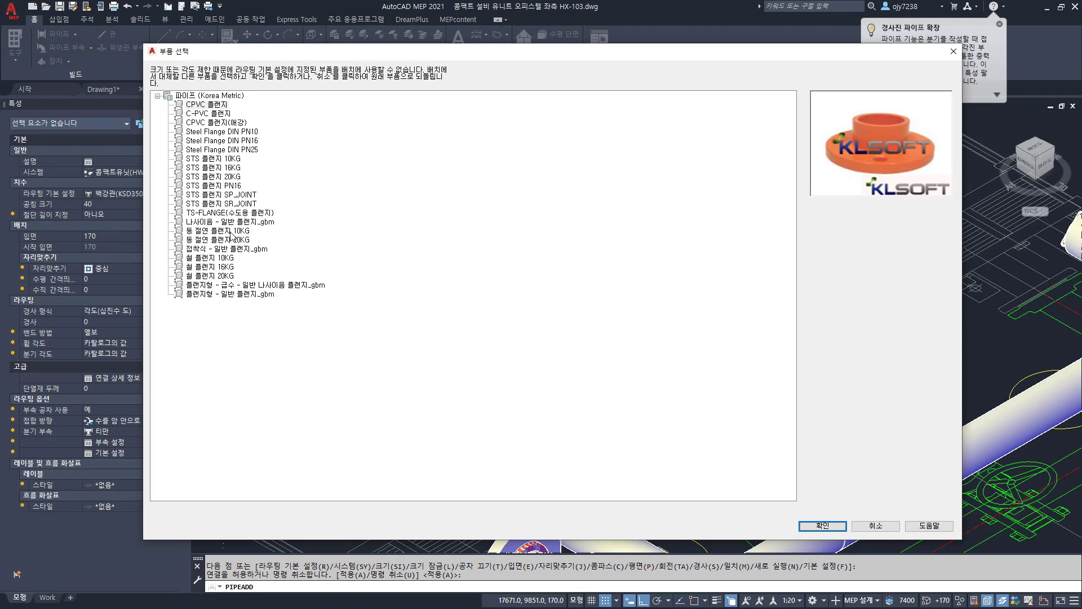
click(217, 258)
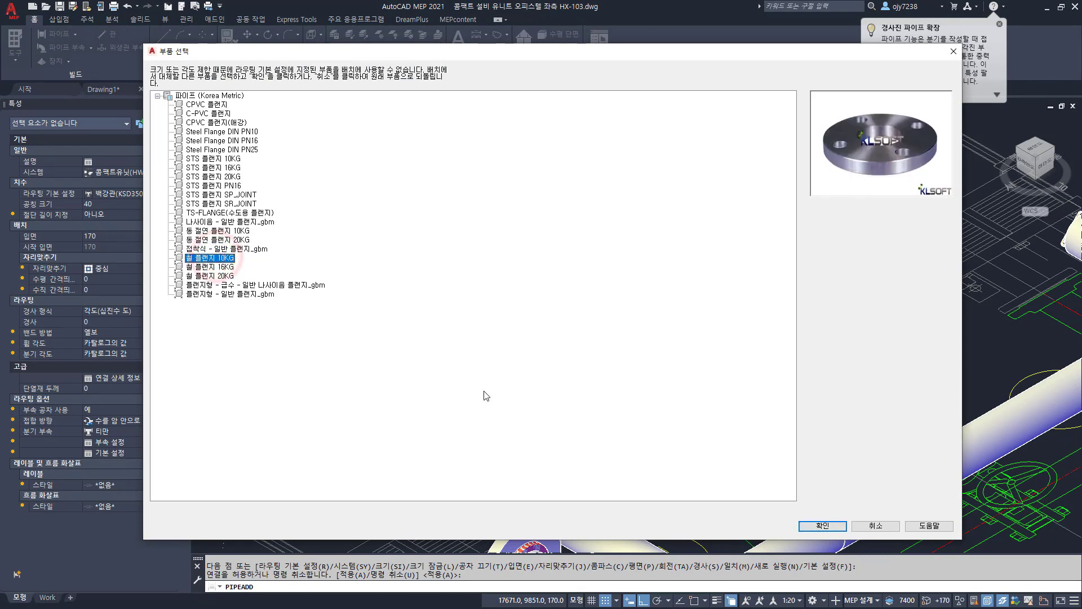
click(821, 526)
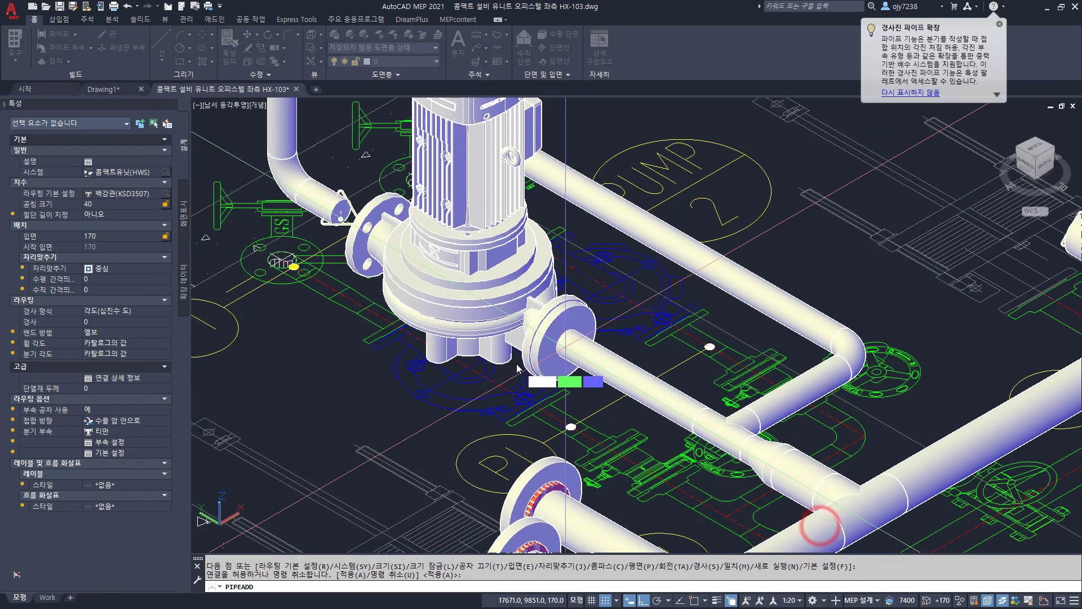
scroll(541, 349, up, 5)
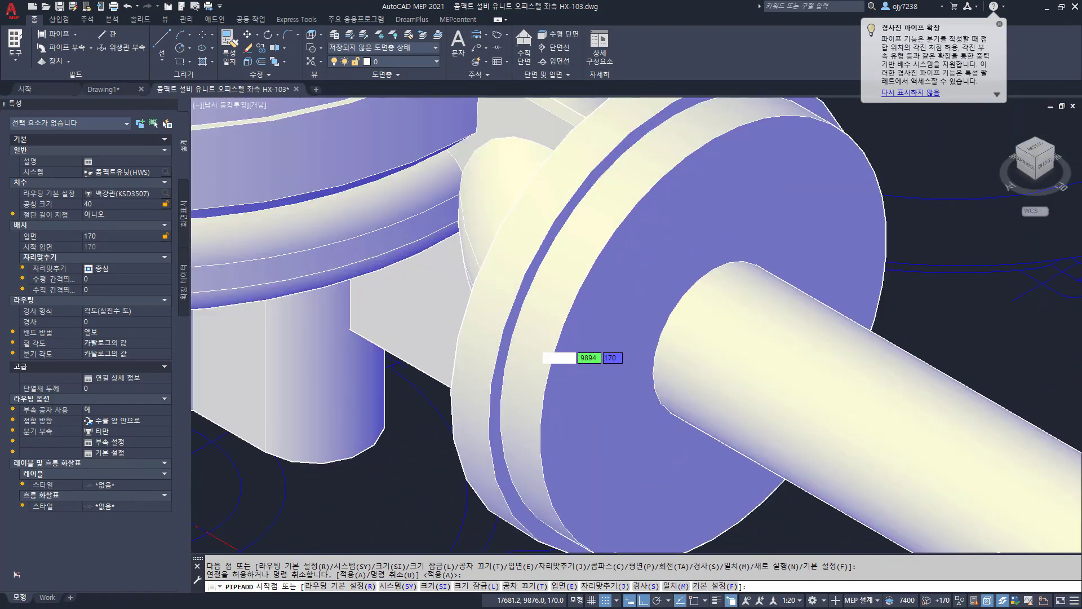
scroll(588, 332, down, 2)
key(Escape)
key(Escape)
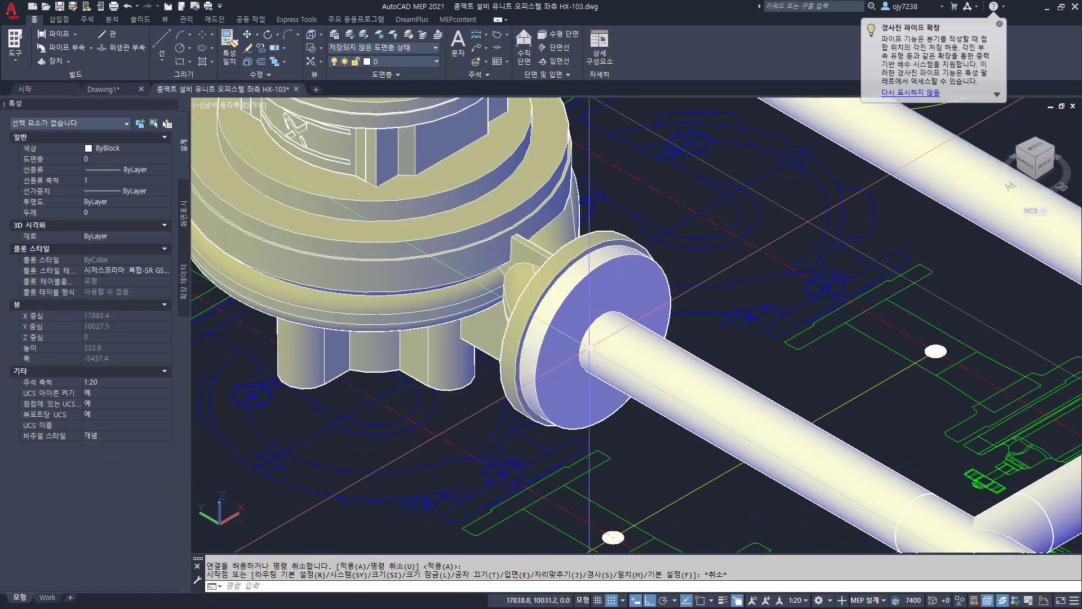
Step: Check the placed flange's properties and undo the pipe connection to the pump
click(544, 372)
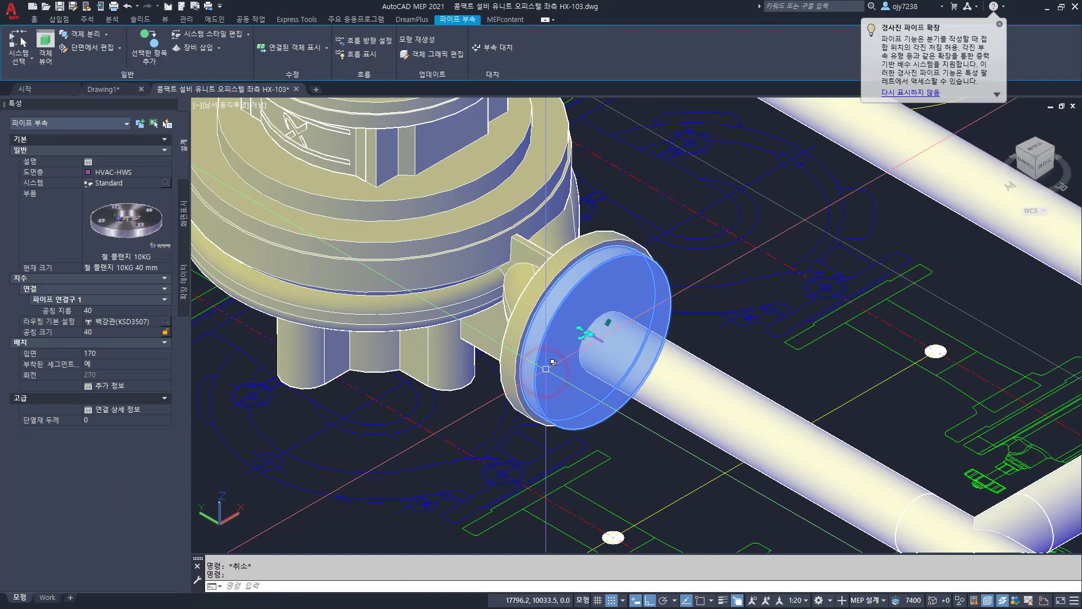
key(Escape)
key(ctrl+z)
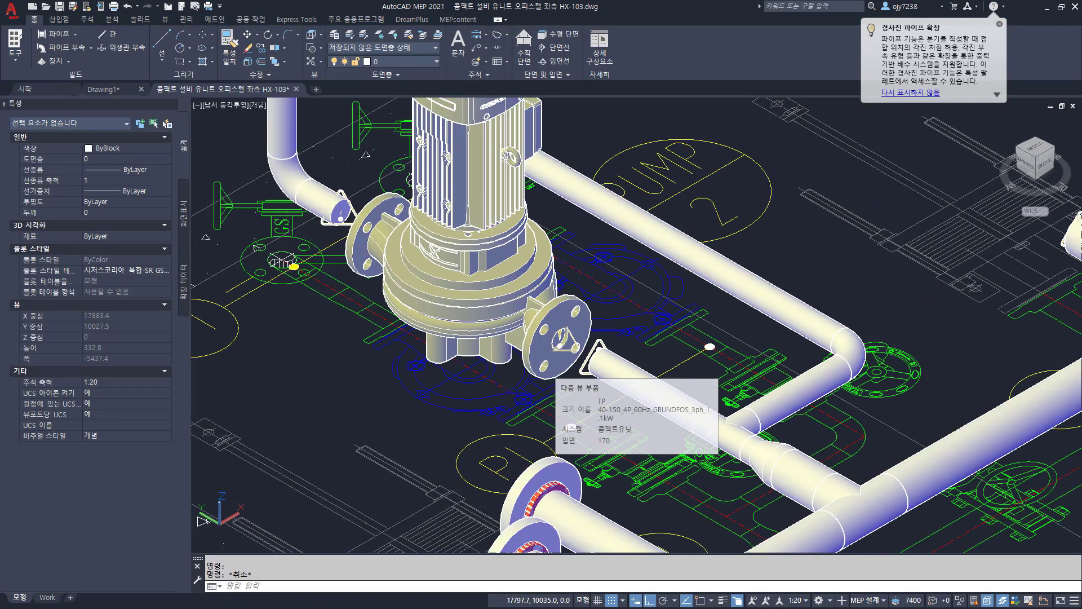
Step: Extend the branch-side 40A pipe end to the facing pump connector, choosing Steel Flange DIN PN10 as the flange part
click(603, 367)
click(603, 367)
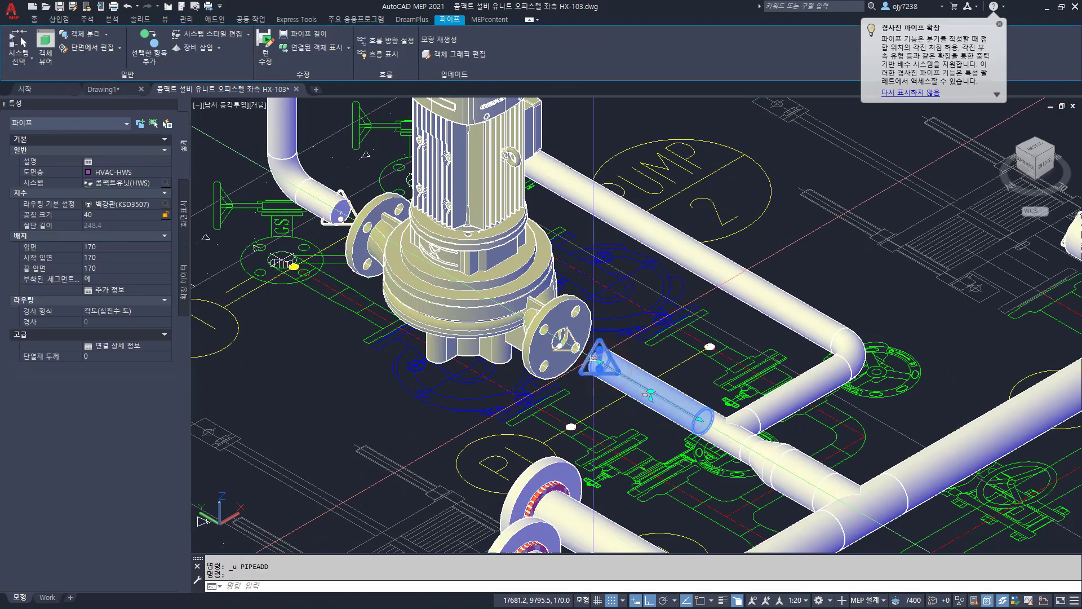
click(556, 345)
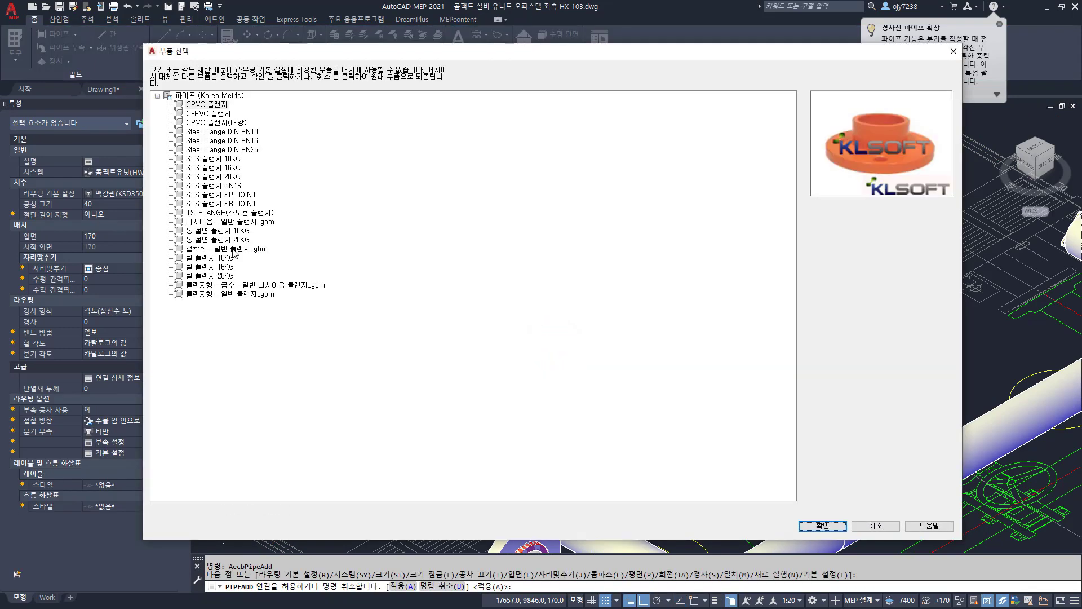
click(237, 131)
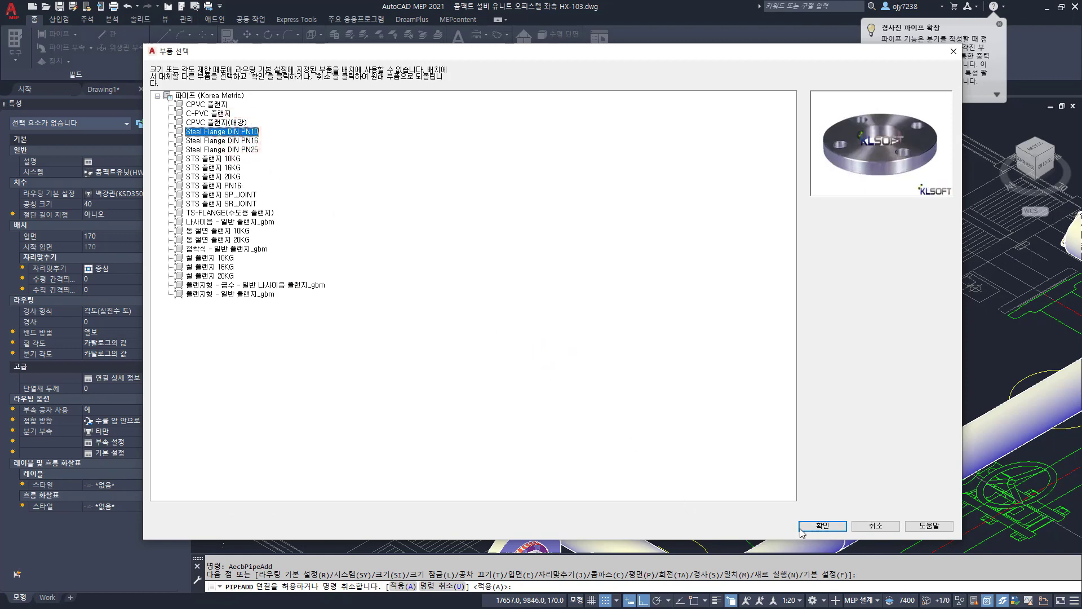
click(823, 525)
scroll(569, 352, up, 5)
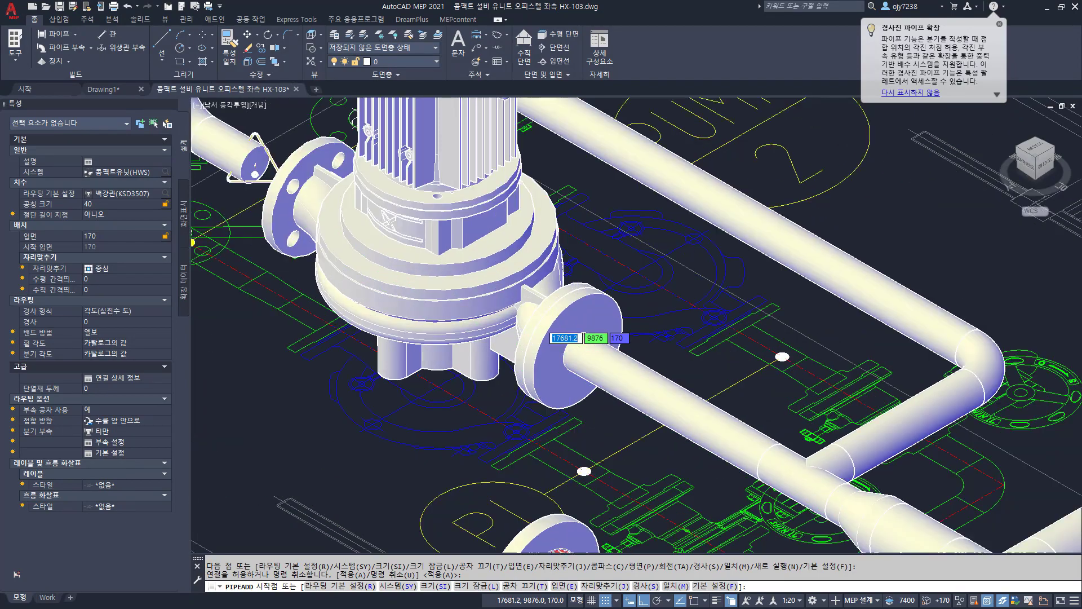
scroll(571, 336, up, 2)
shift+middle_drag(593, 365, 619, 375)
scroll(620, 375, down, 5)
scroll(544, 283, up, 2)
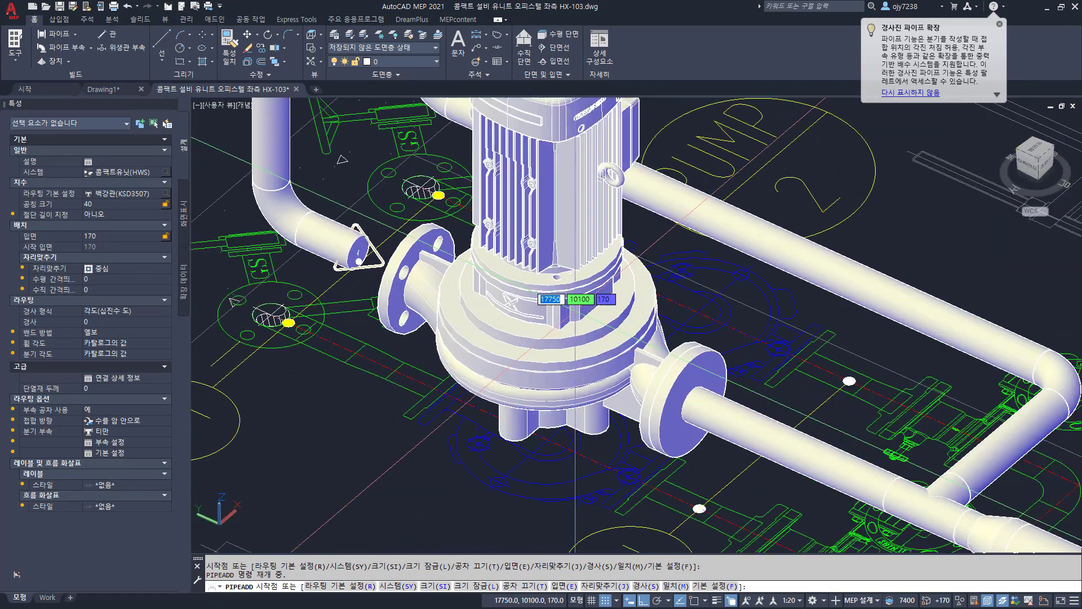
scroll(544, 301, up, 1)
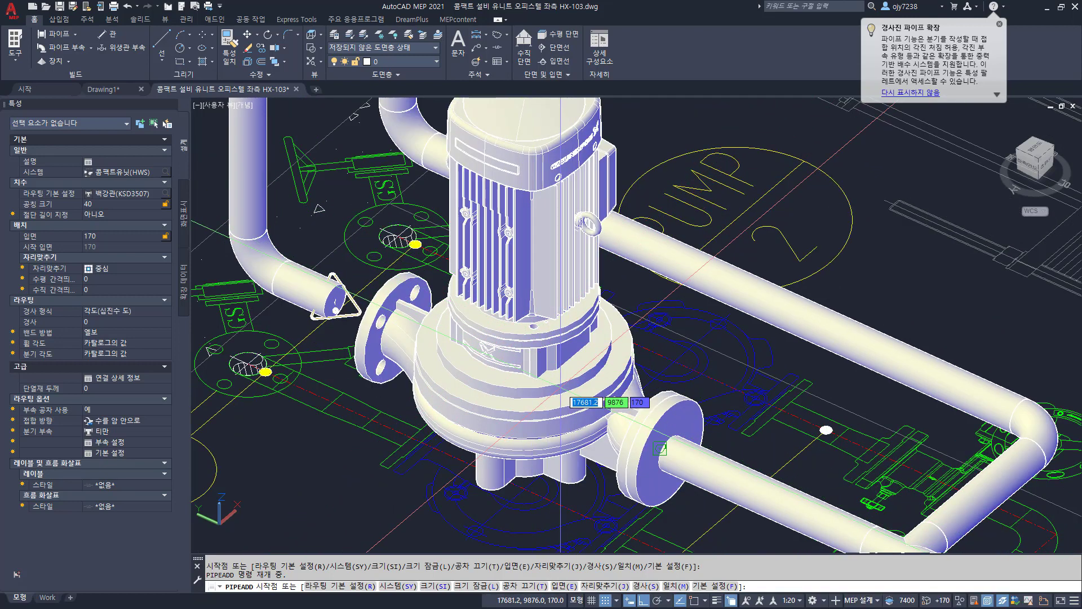
key(Escape)
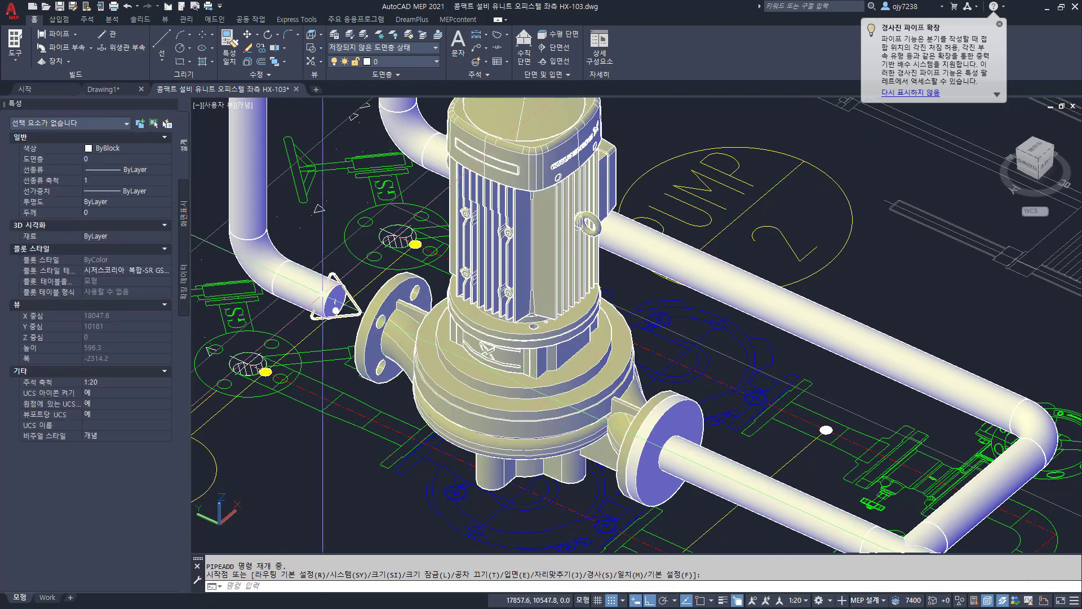
Step: Connect the riser-side 40A pipe end to the pump's other connector with a Steel Flange DIN PN10 flange
click(320, 293)
click(341, 305)
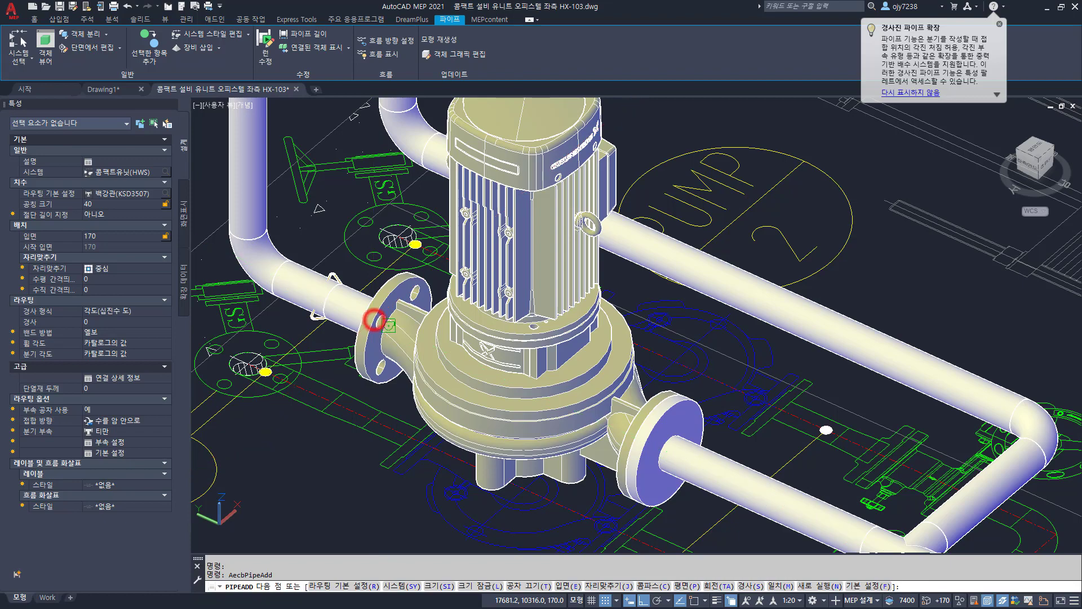
click(374, 320)
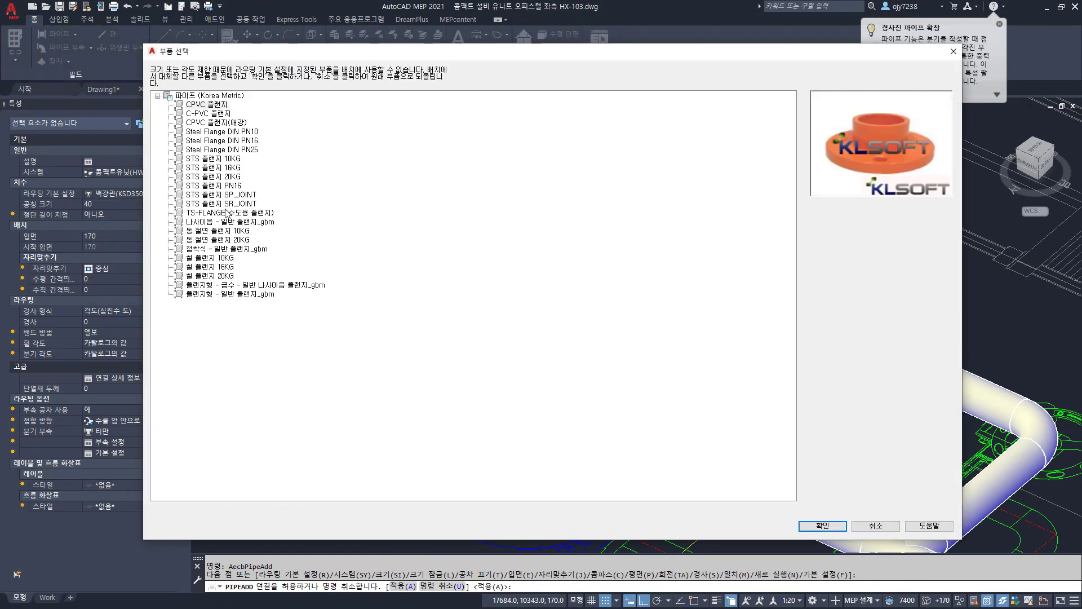
double_click(236, 133)
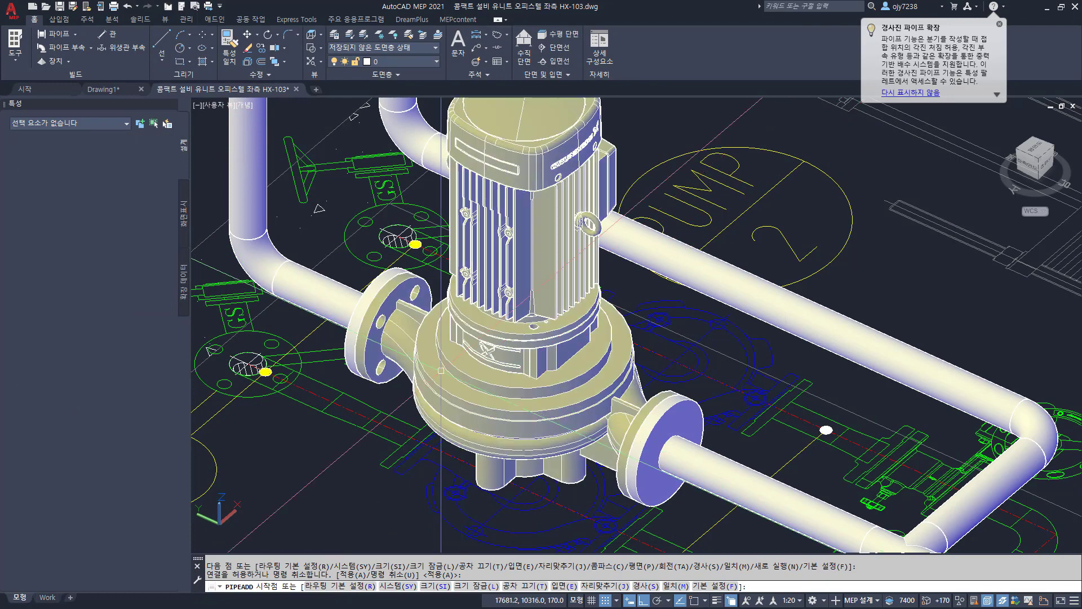
key(Escape)
scroll(479, 412, down, 3)
scroll(479, 406, down, 2)
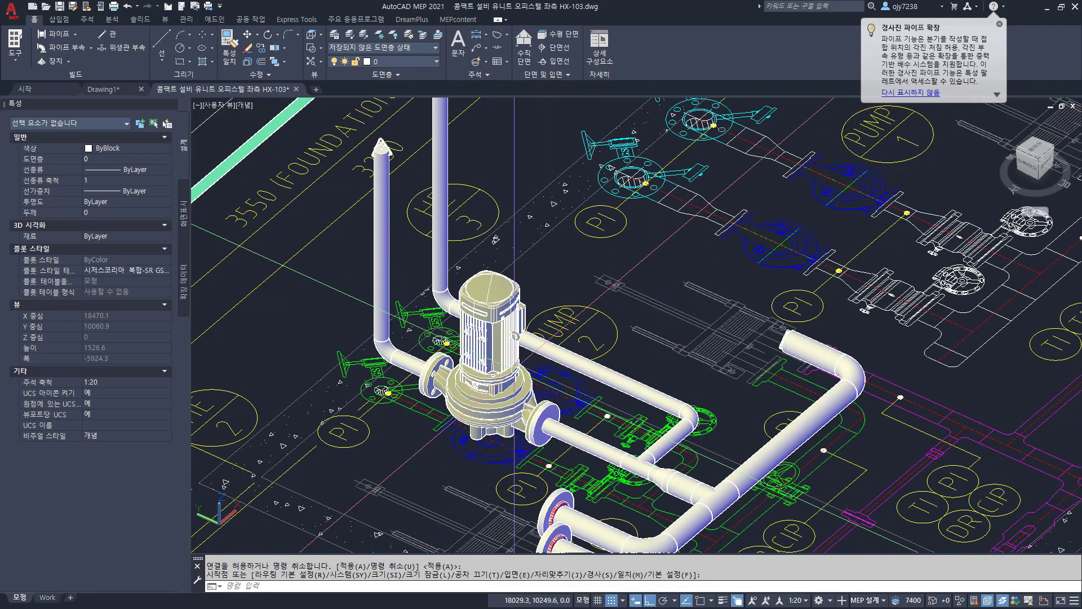
Step: Copy the 40A inline pump onto the parallel branch pipe beside it, level with the original pump along the pipe direction
click(500, 341)
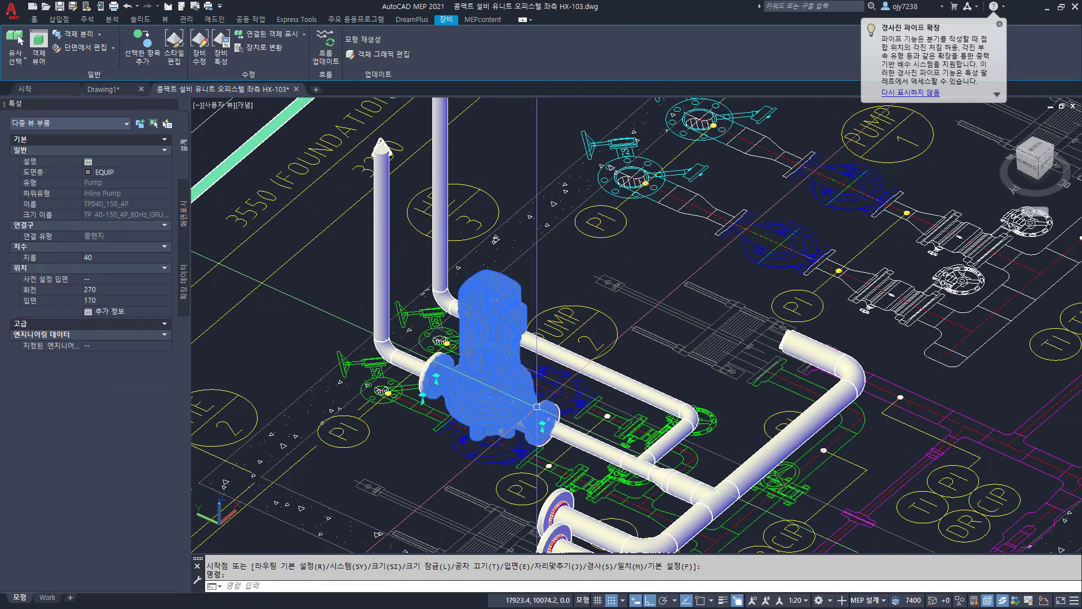
text(c)
key(Return)
click(541, 429)
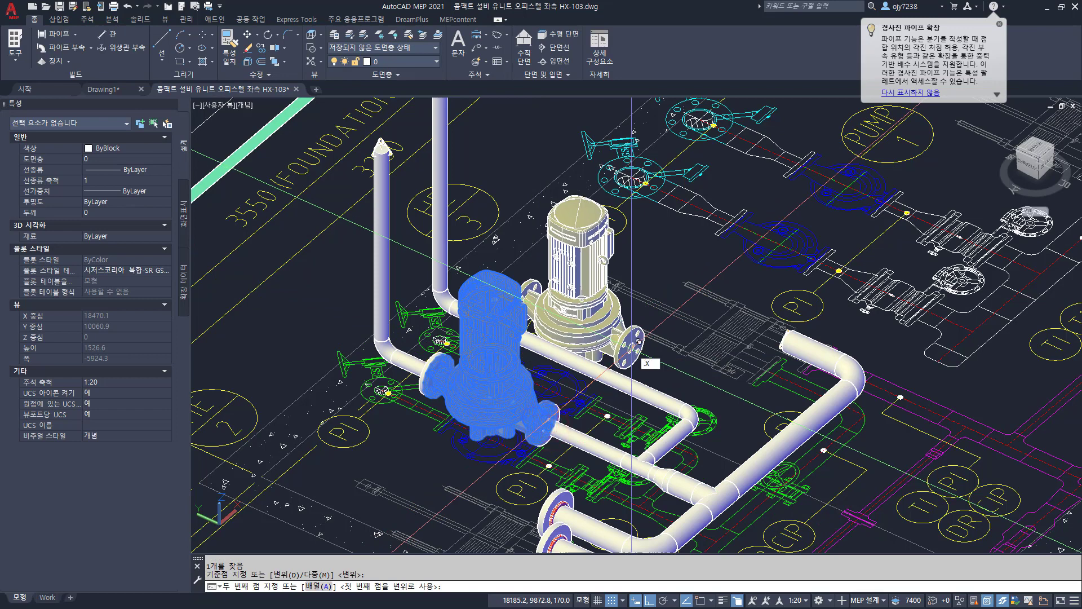
text(.x)
key(Return)
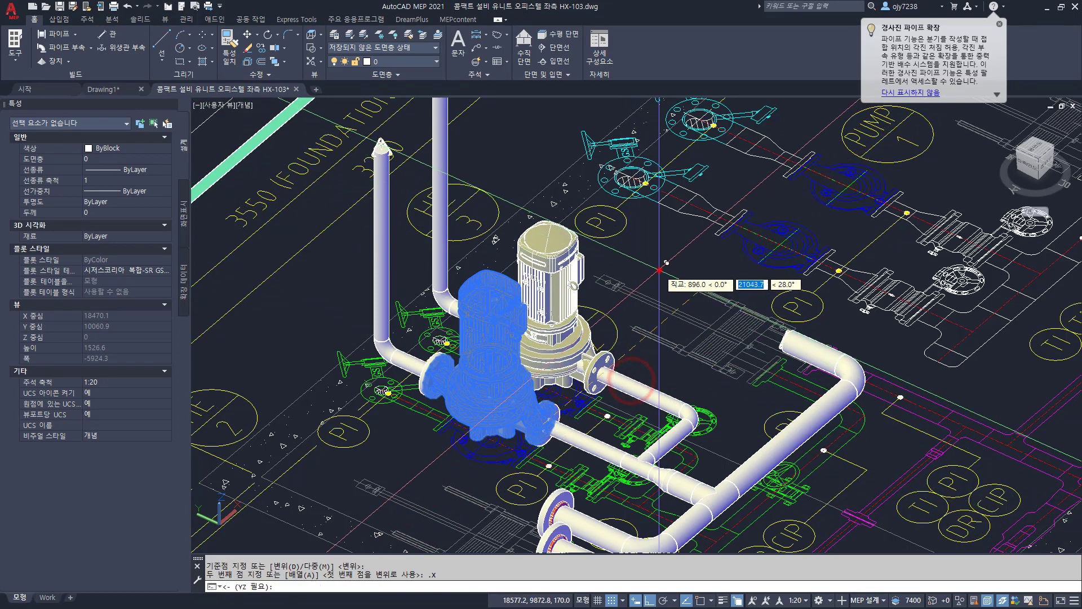
click(658, 269)
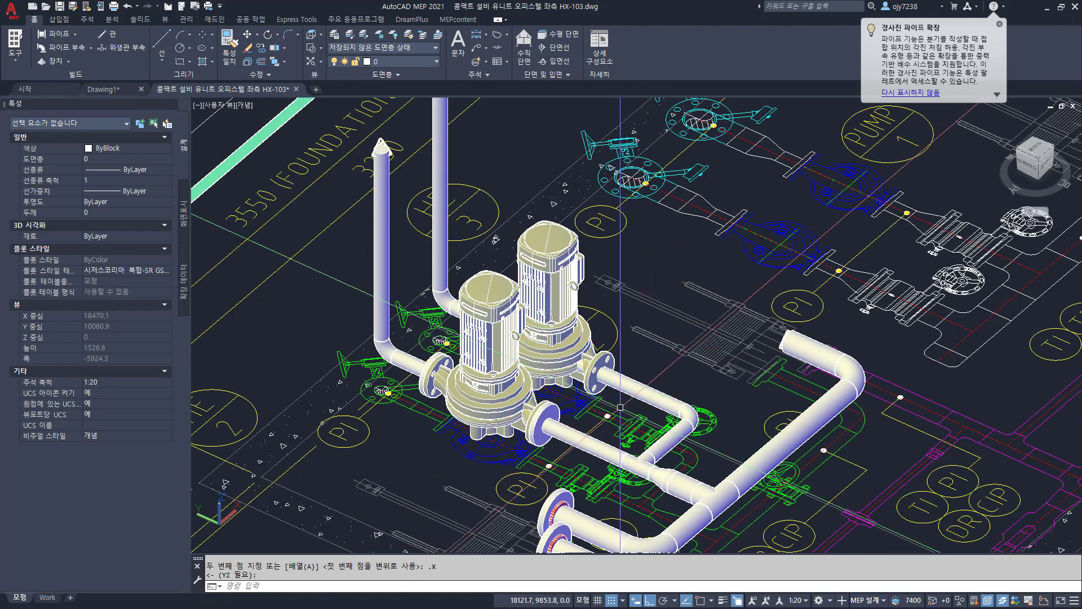
Step: Break the second 40A pipe between two points in front of and behind the copied pump, removing the section running through it
shift+middle_drag(620, 406, 558, 431)
text(b)
key(space)
click(582, 368)
key(space)
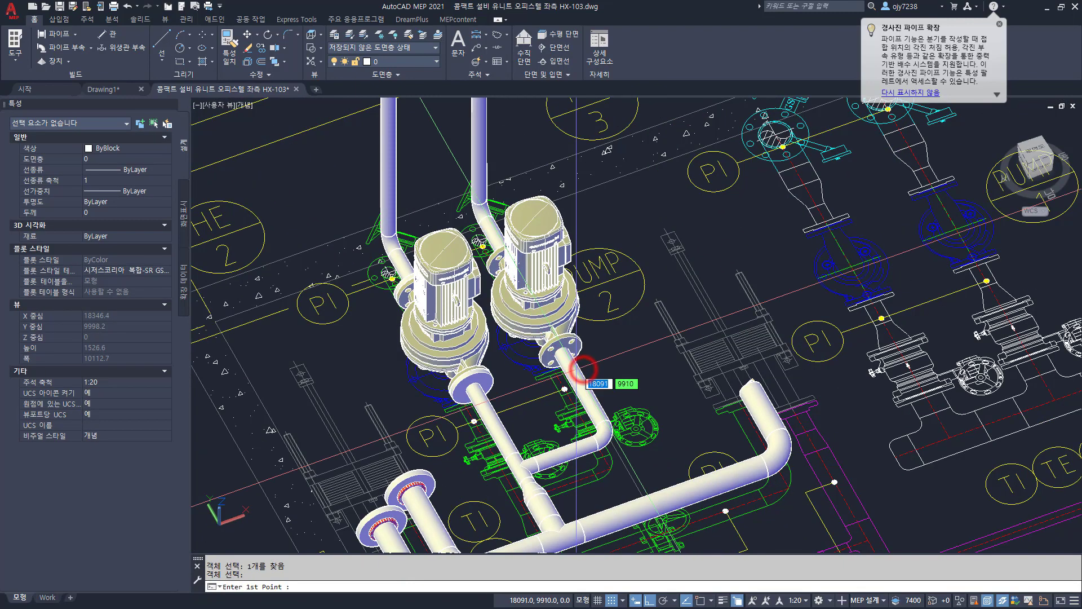
click(574, 368)
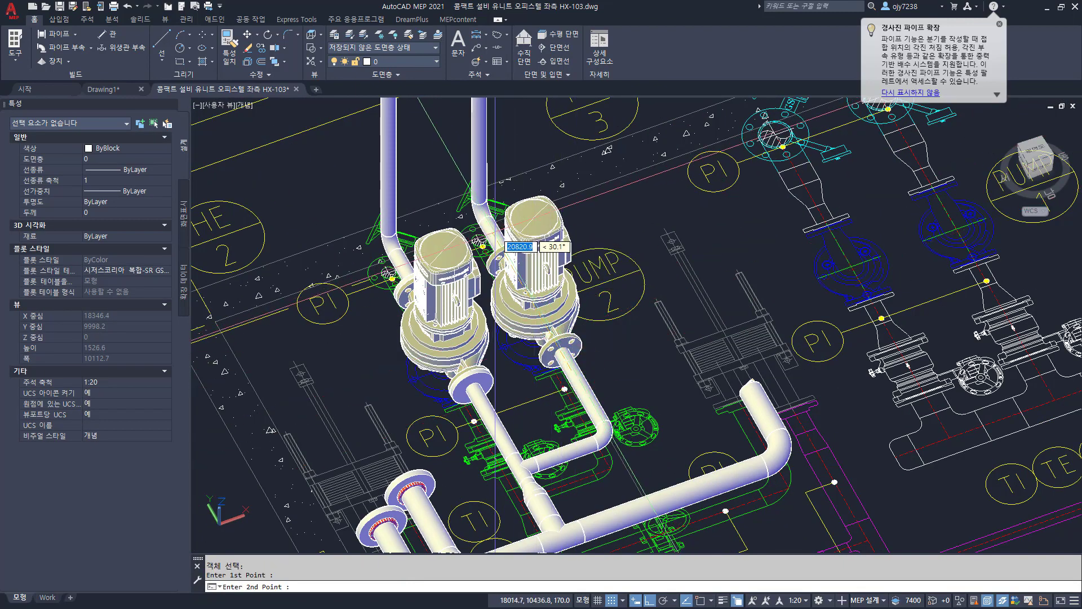
click(494, 232)
Step: Extend the branch-side 40A pipe end to the copied pump's facing connector, using Steel Flange DIN PN10
scroll(570, 346, up, 3)
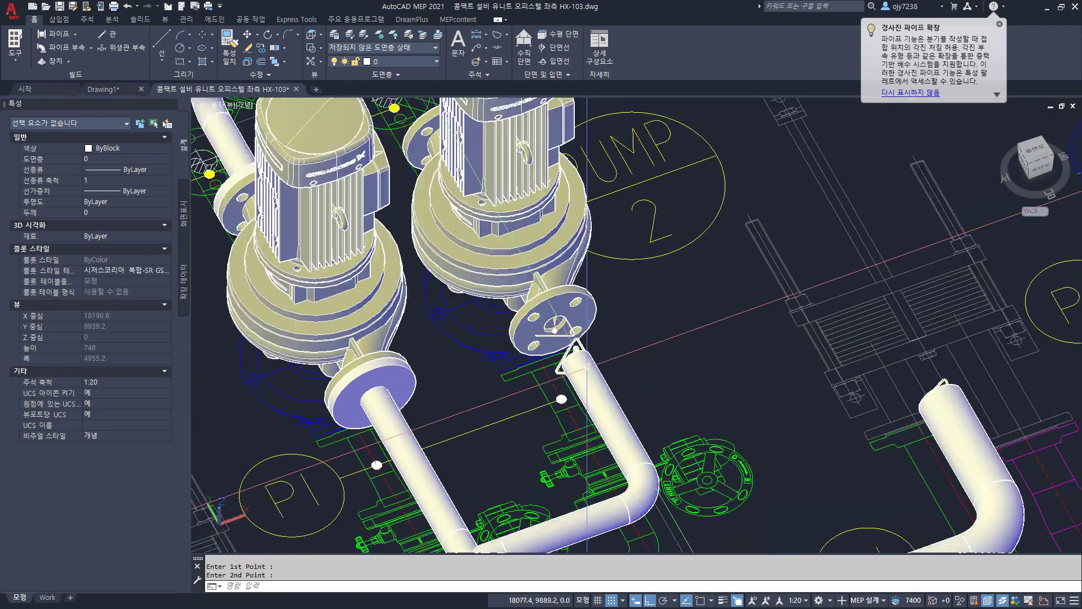
click(589, 365)
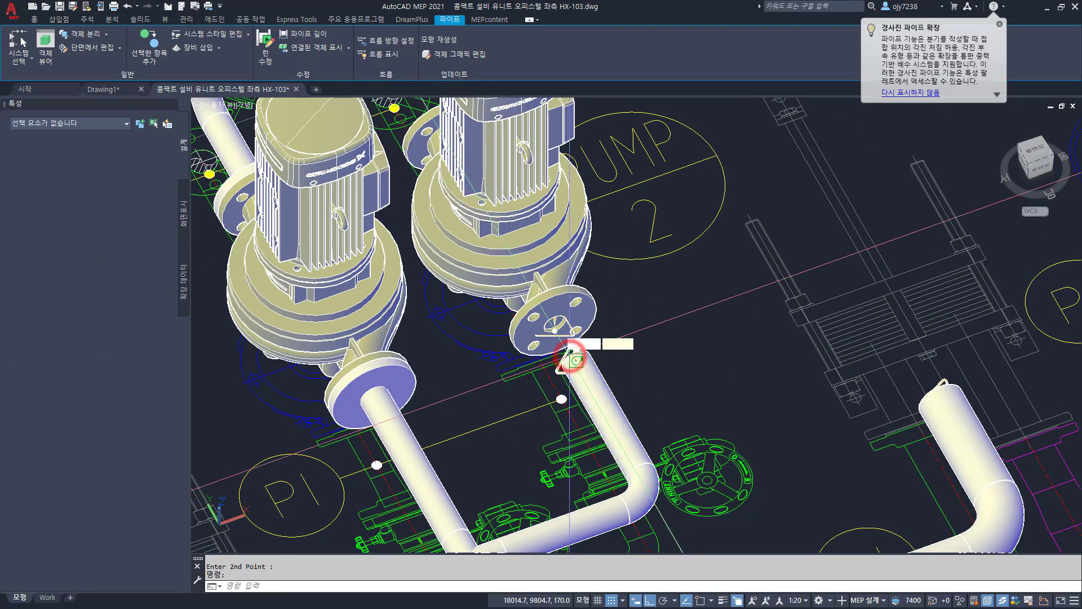
click(553, 319)
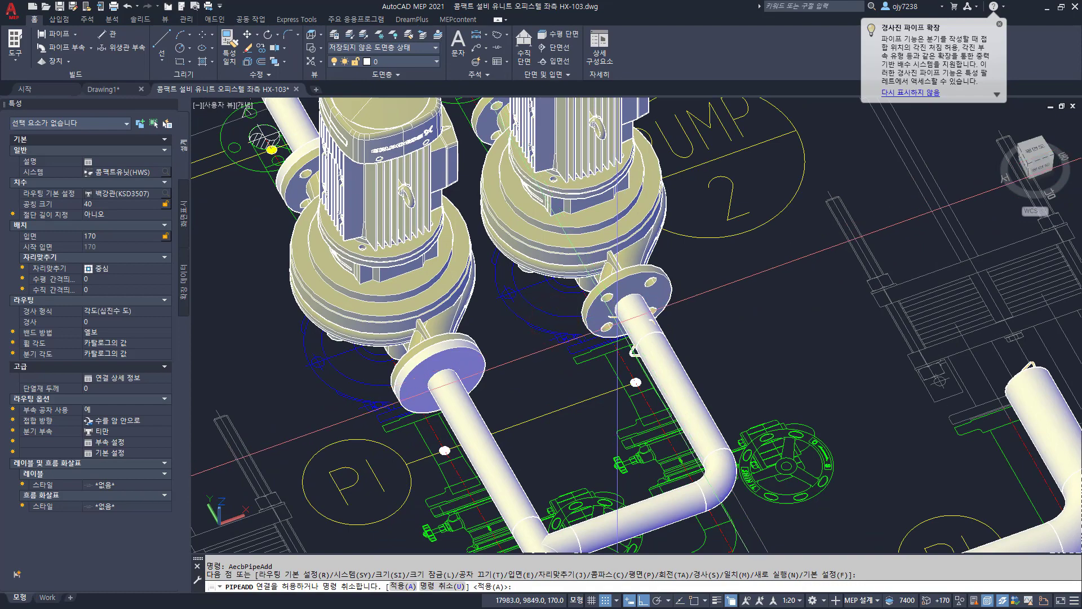
key(Return)
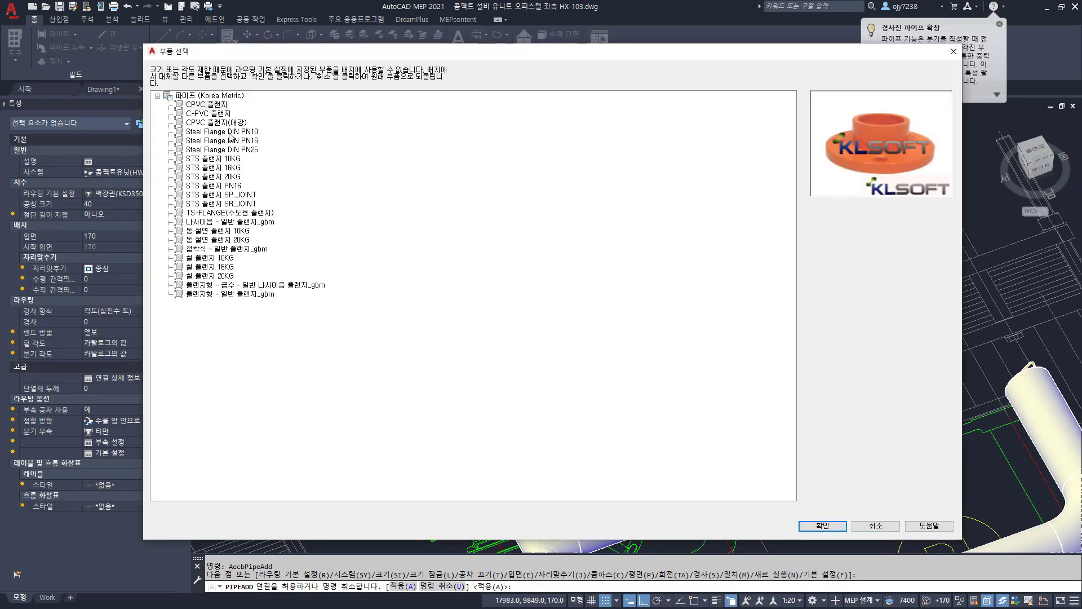
click(230, 140)
key(Return)
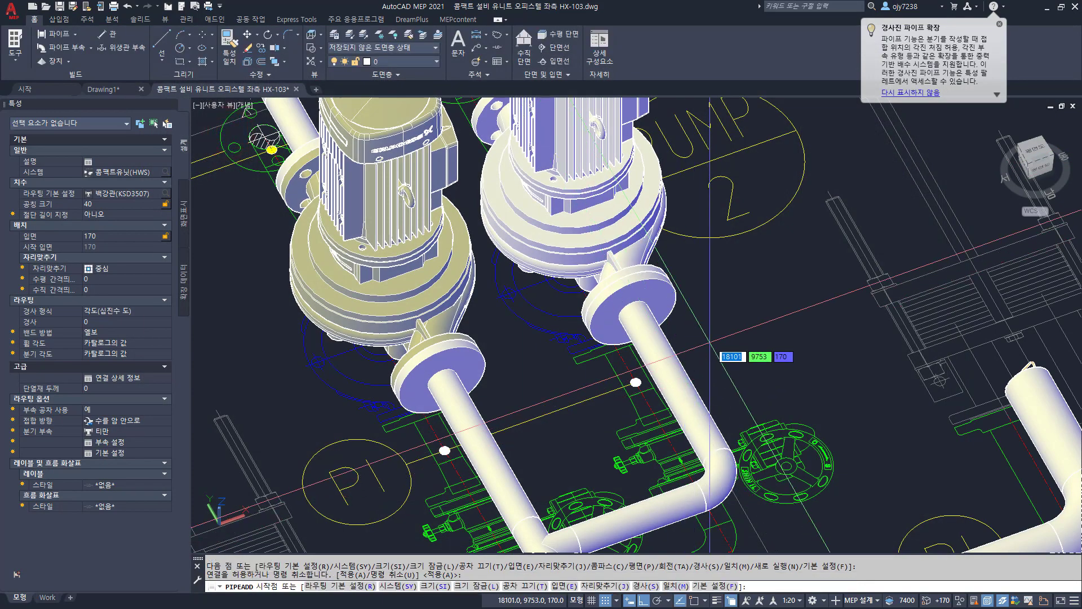
key(Return)
Step: Connect the riser-side 40A pipe end to the copied pump's other connector with a Steel Flange DIN PN10 flange
scroll(635, 311, down, 5)
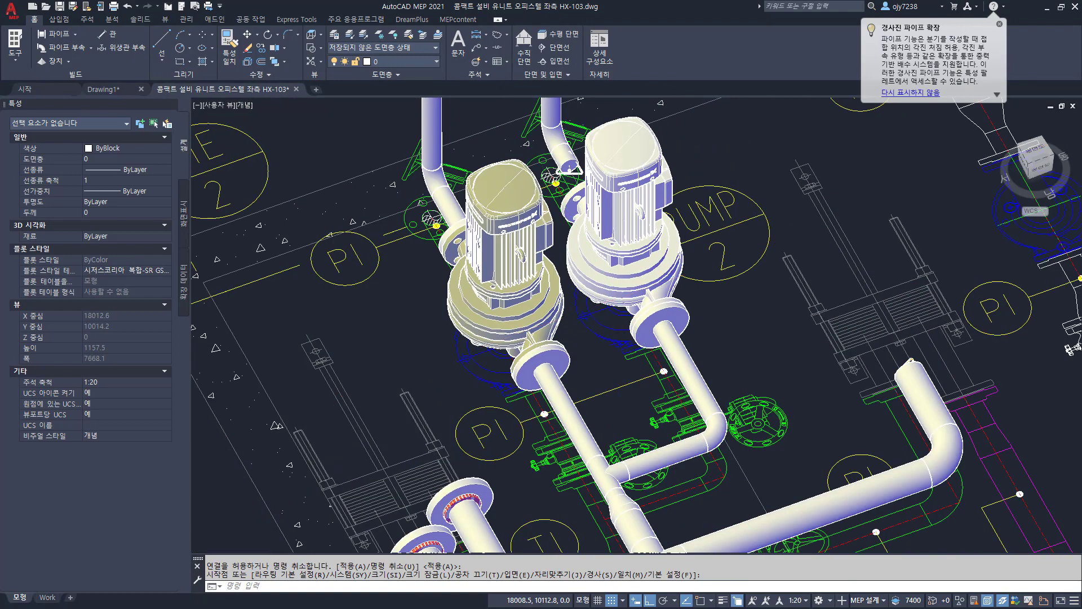
scroll(612, 285, up, 5)
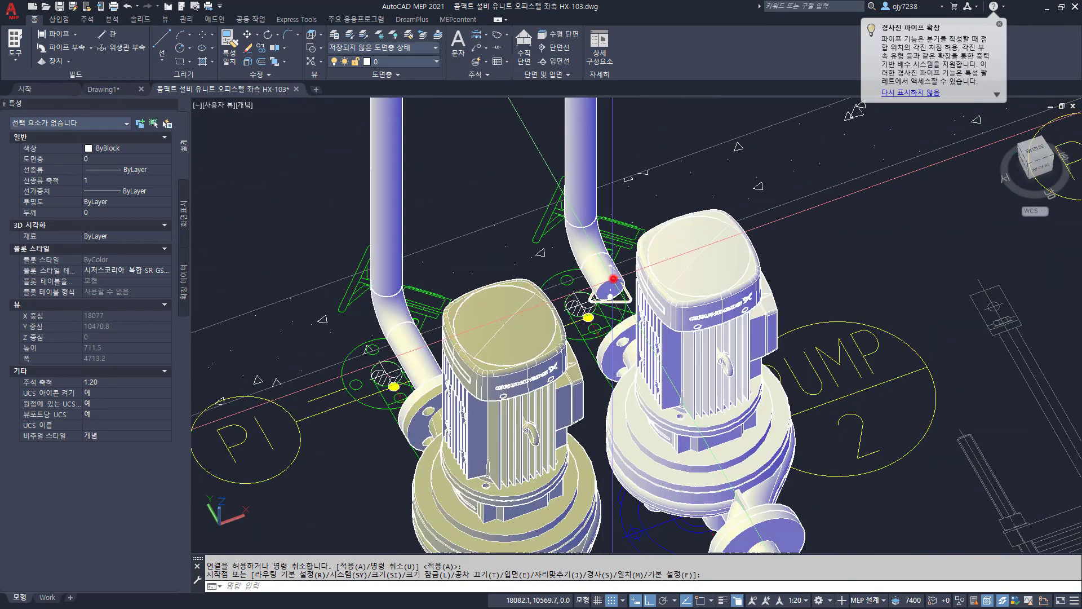
click(611, 285)
click(614, 293)
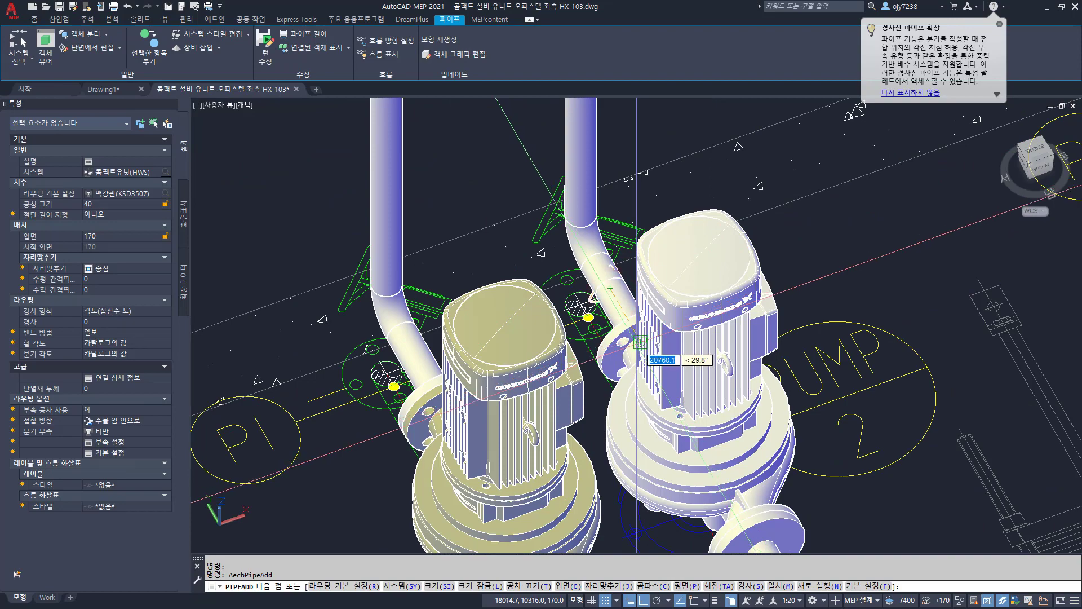
click(638, 345)
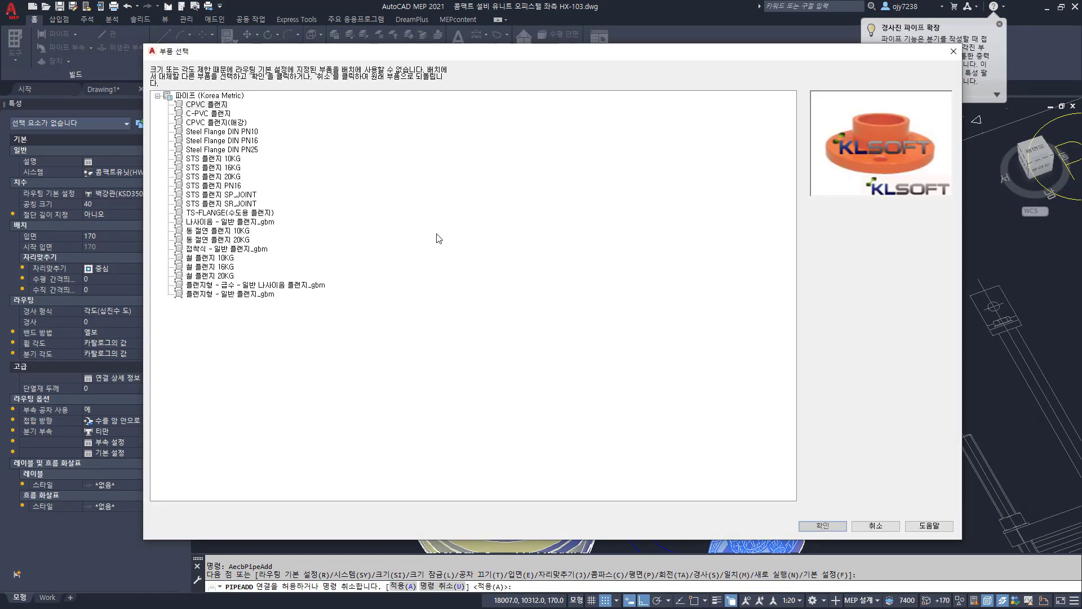
double_click(229, 131)
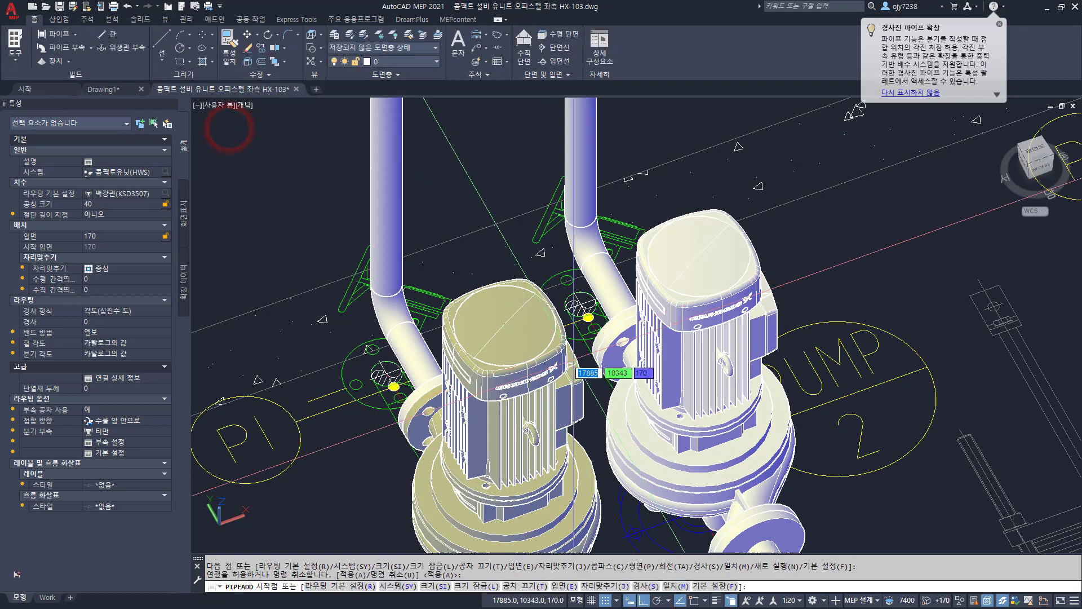
key(Return)
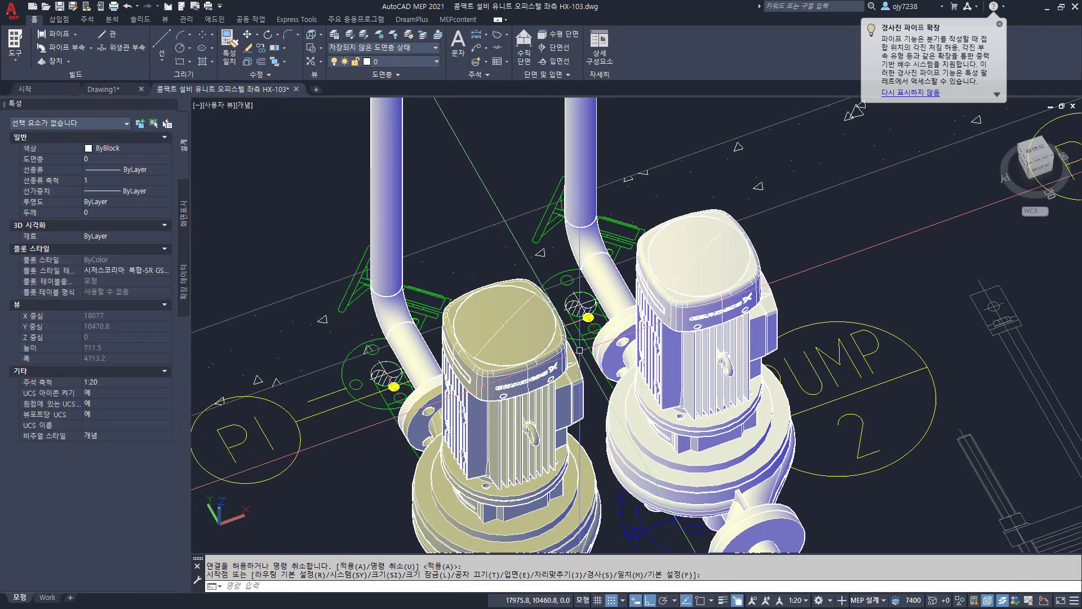
Step: Examine the green valves above the pumps and their dimensions in the 하부정면도 elevation of the 2D drawing
middle_click(332, 466)
middle_click(333, 466)
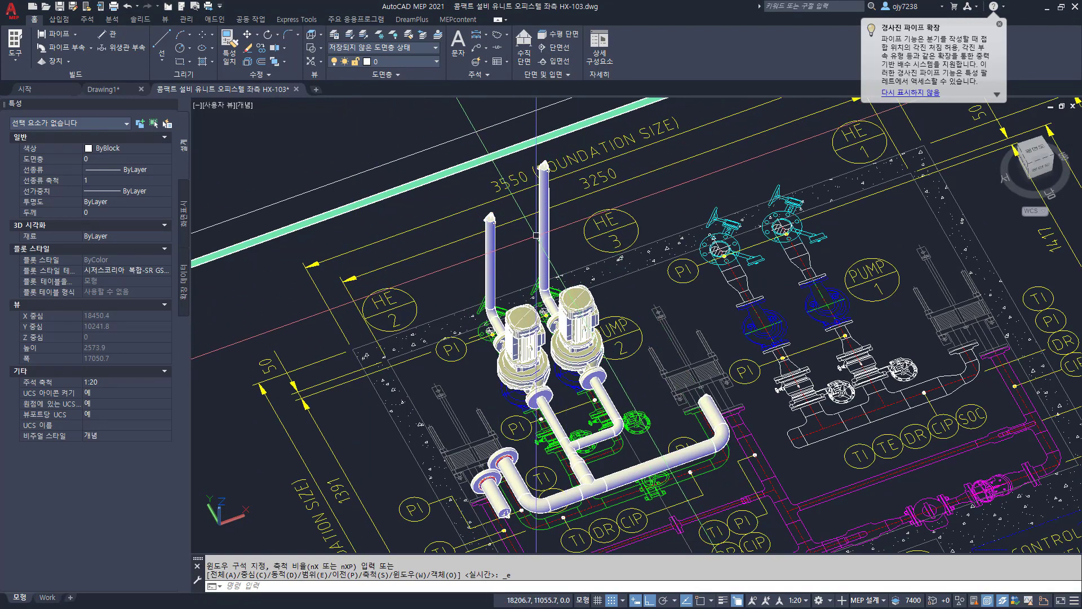
scroll(534, 233, down, 2)
scroll(538, 242, down, 2)
middle_drag(586, 422, 465, 184)
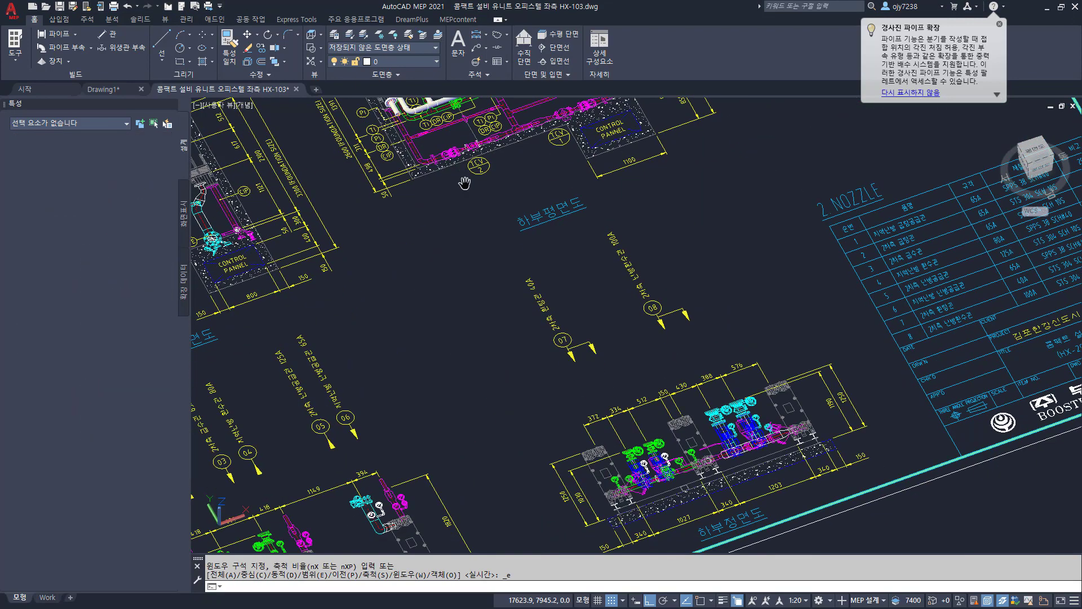
scroll(628, 445, up, 6)
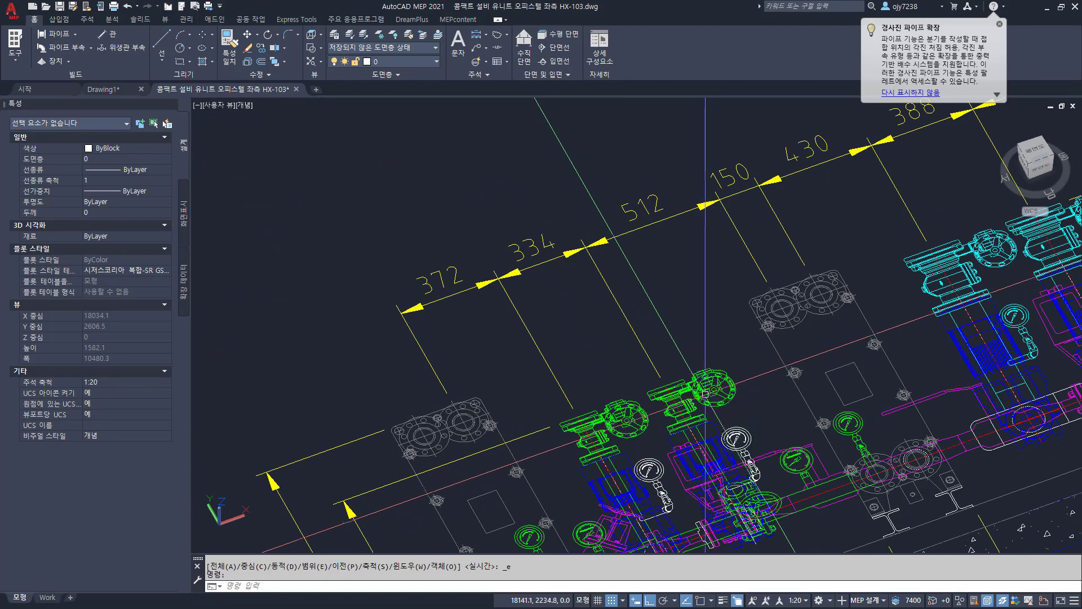
scroll(708, 389, down, 4)
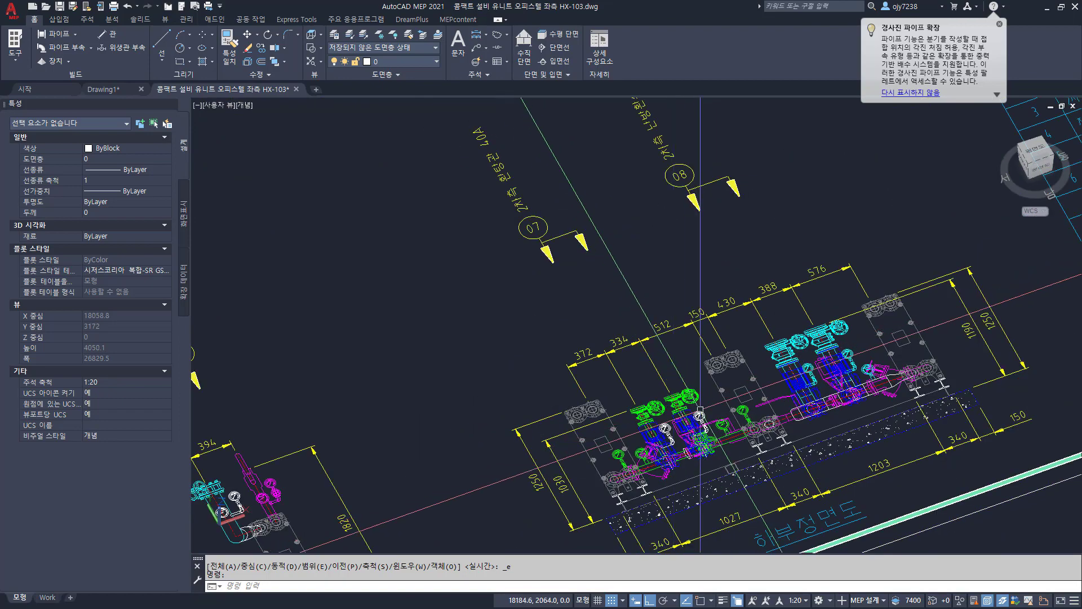
scroll(674, 399, up, 3)
scroll(680, 397, up, 4)
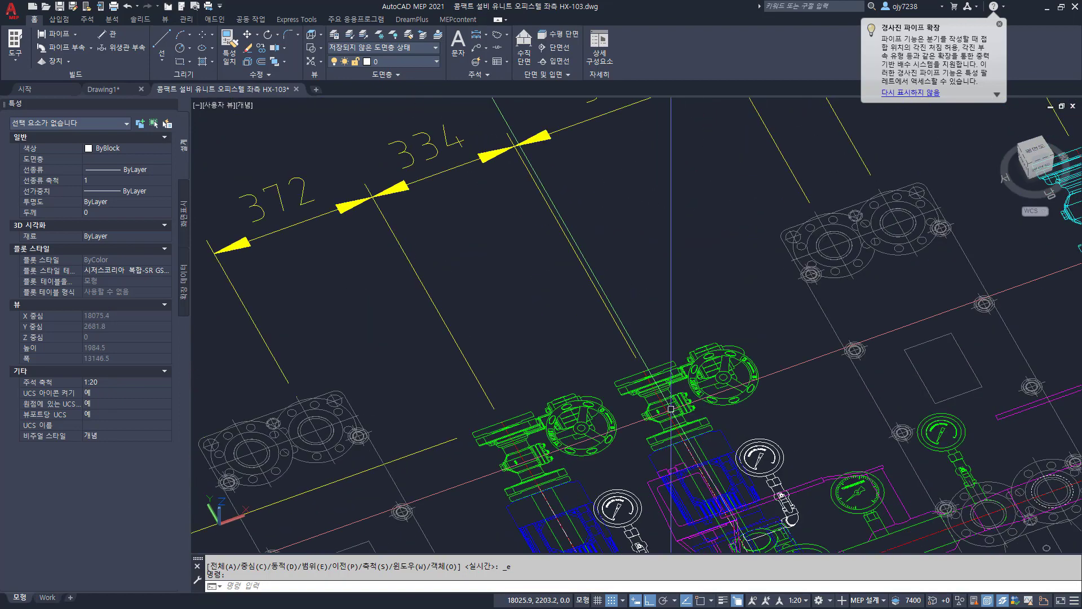
scroll(656, 385, down, 3)
scroll(679, 382, down, 2)
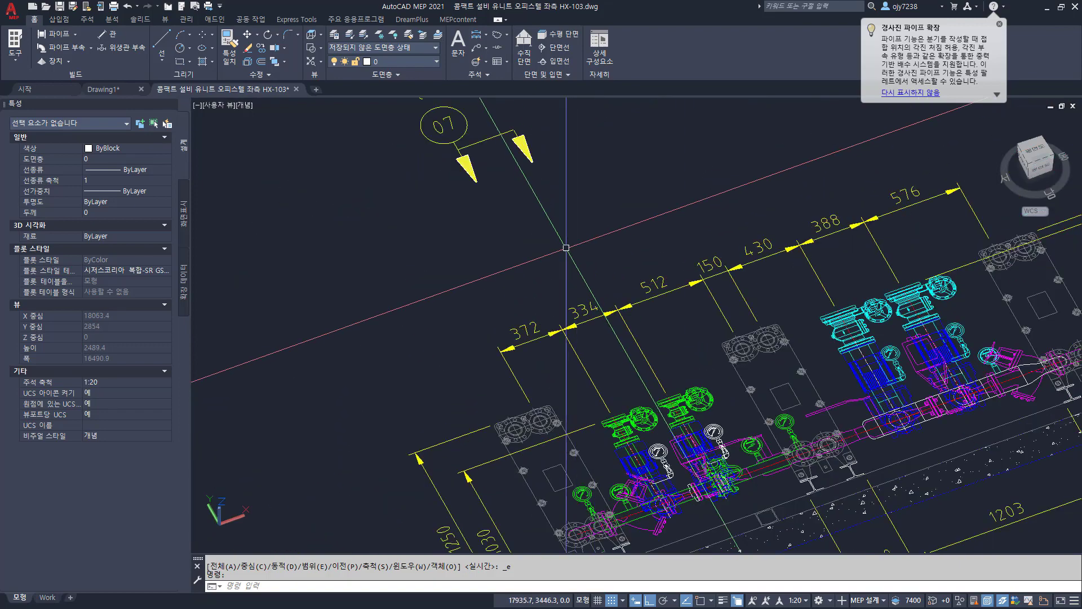
middle_drag(524, 200, 560, 387)
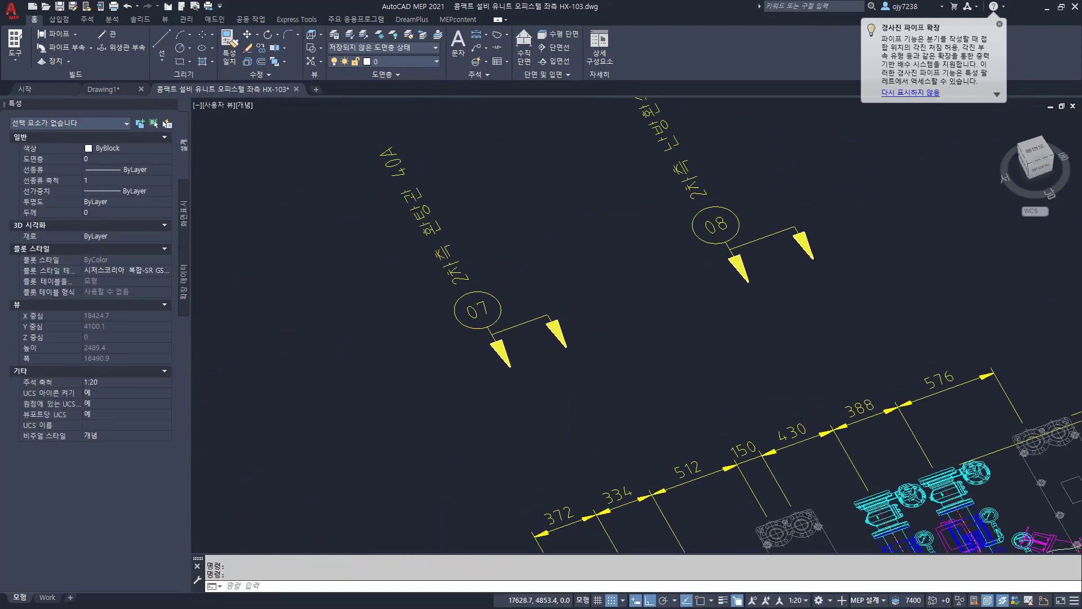
scroll(443, 267, down, 2)
middle_drag(442, 234, 565, 546)
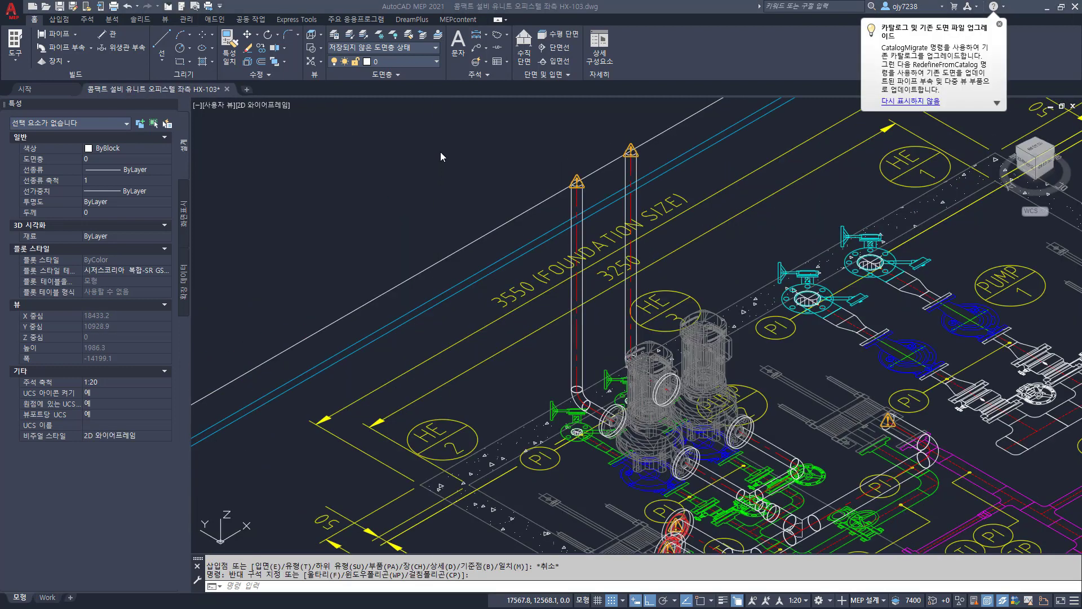
Step: Insert a GS_밸브_B_TYPE_기어식_플랜지 valve, size GB40_SI-511_기어식, on the first pump's riser end with a 철 플랜지 10KG flange
click(441, 149)
click(414, 189)
click(446, 153)
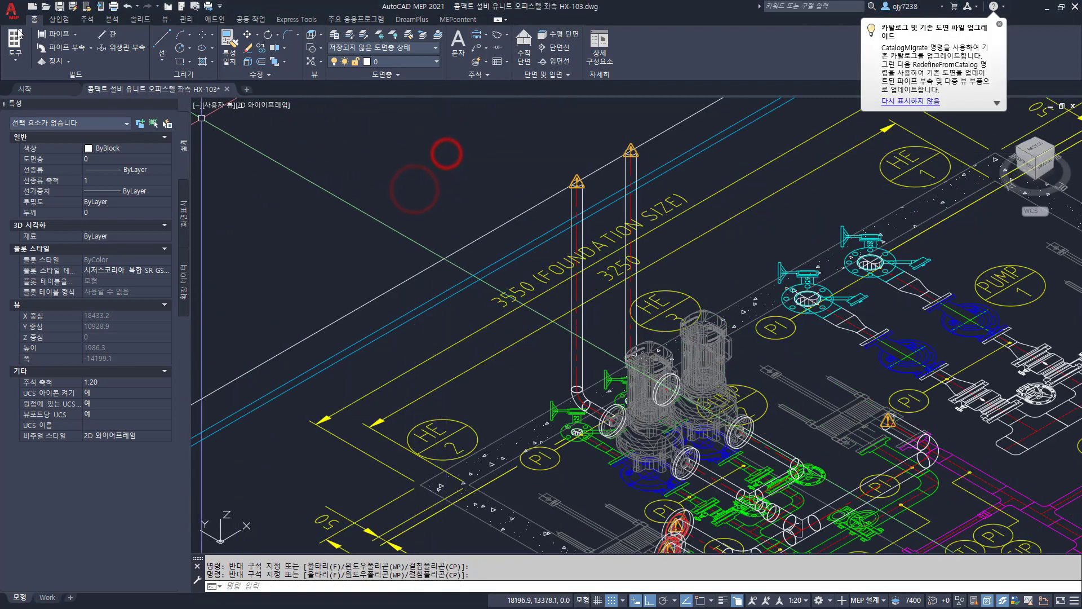
click(69, 62)
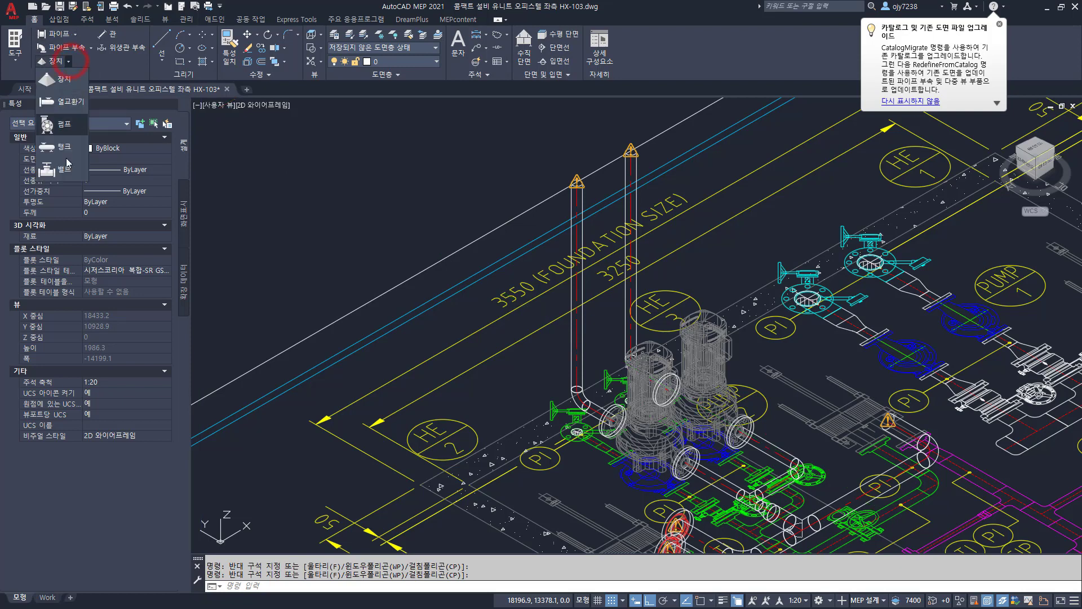
click(60, 175)
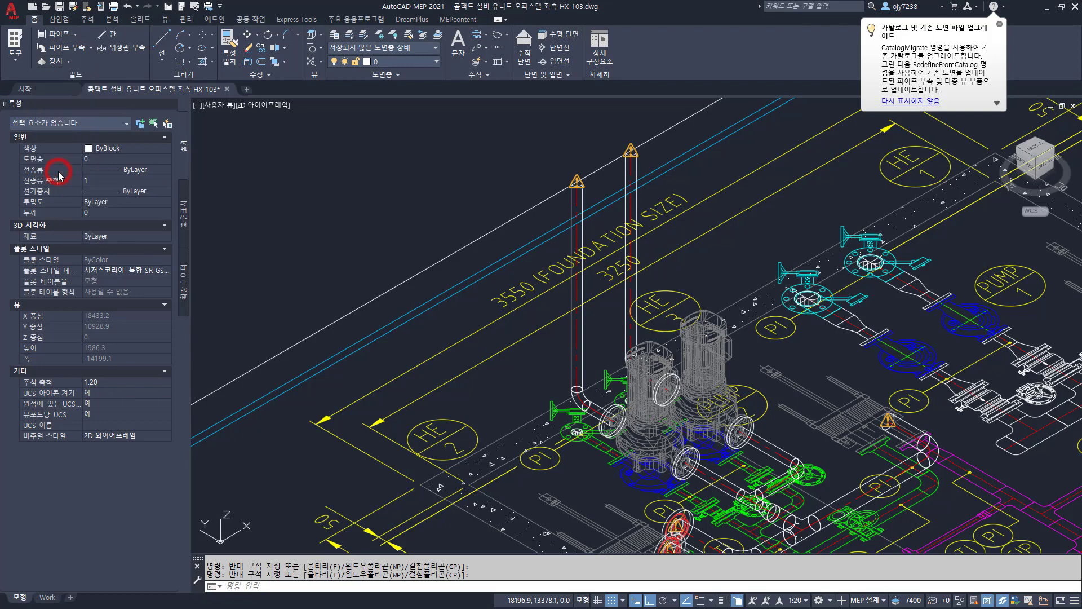
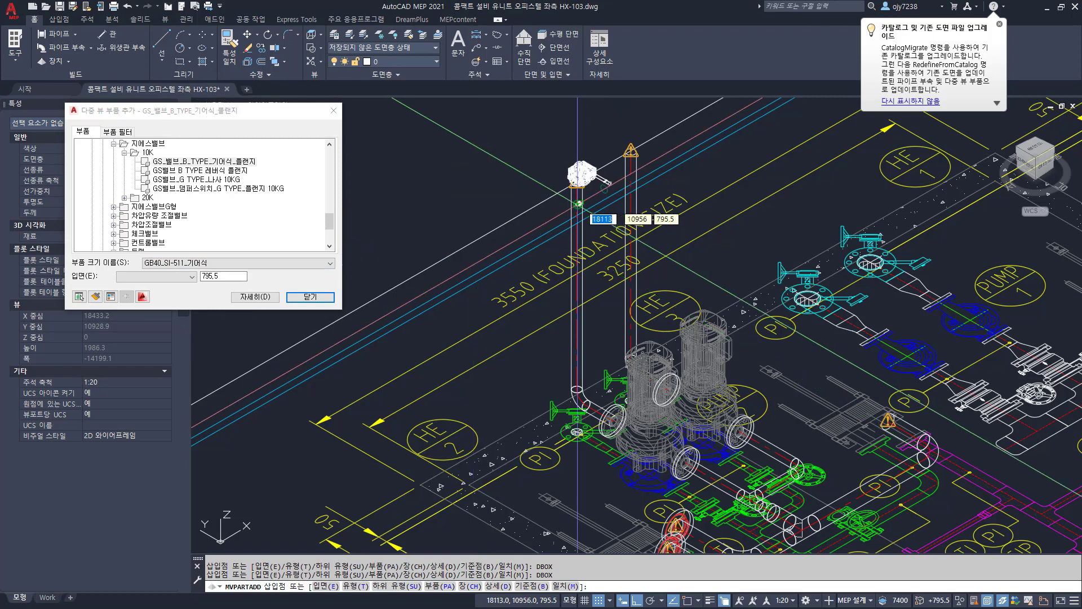
click(577, 202)
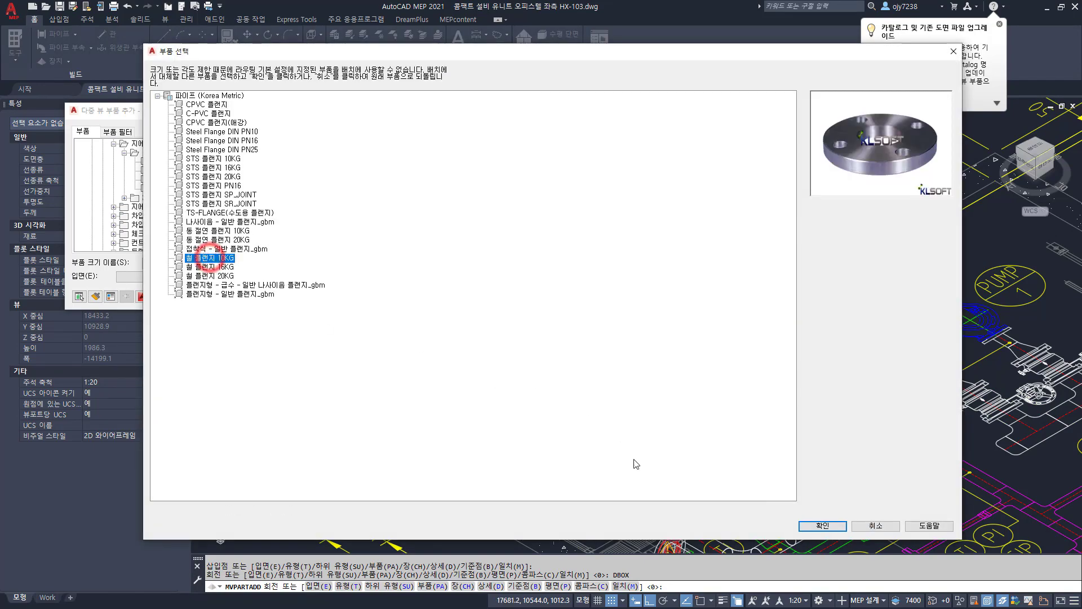
click(815, 521)
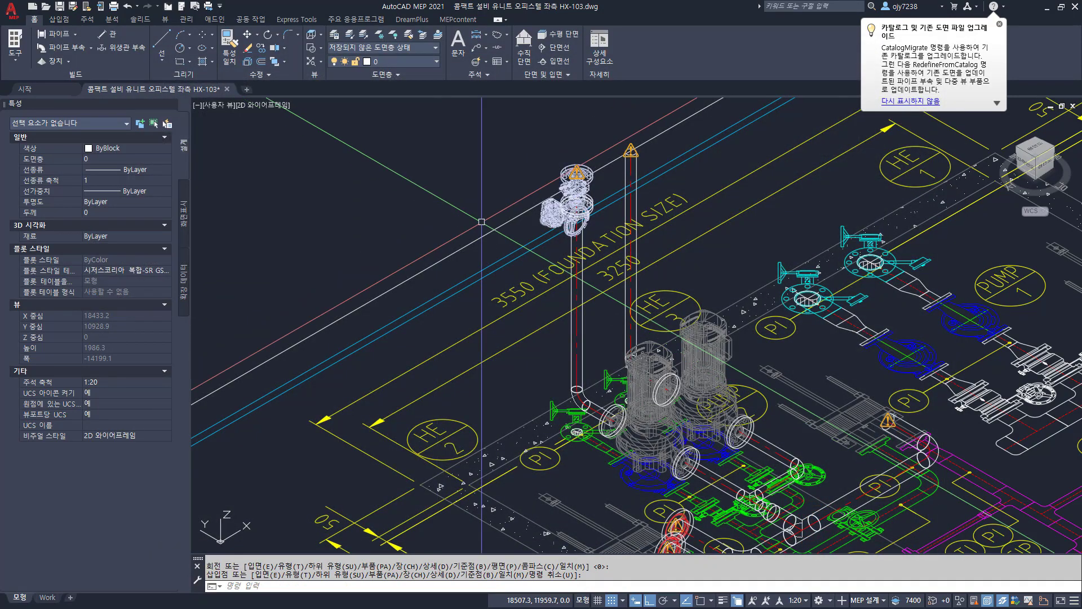
Step: Undo the last multi-view part addition, set the visual style to 개념 (Conceptual), and inspect the valve on the riser
scroll(615, 193, up, 4)
key(Escape)
text(U)
key(Return)
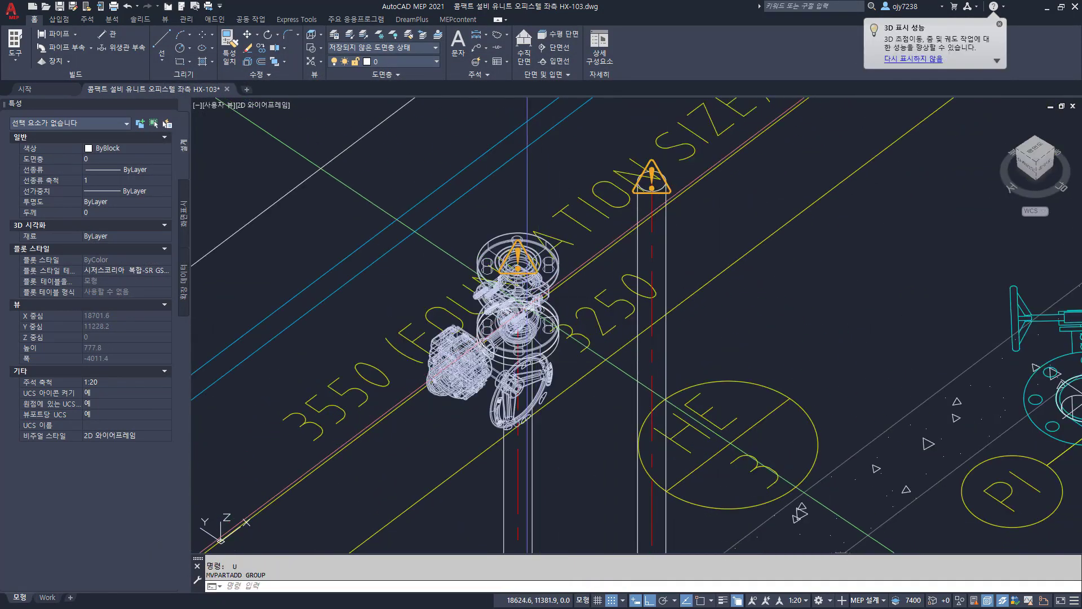
click(258, 106)
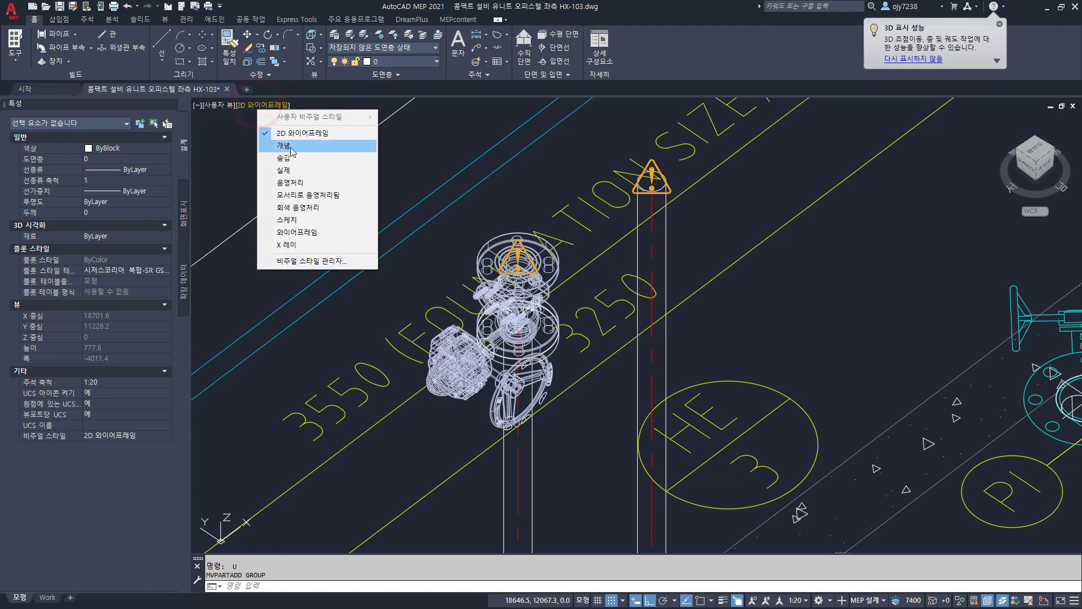
click(290, 148)
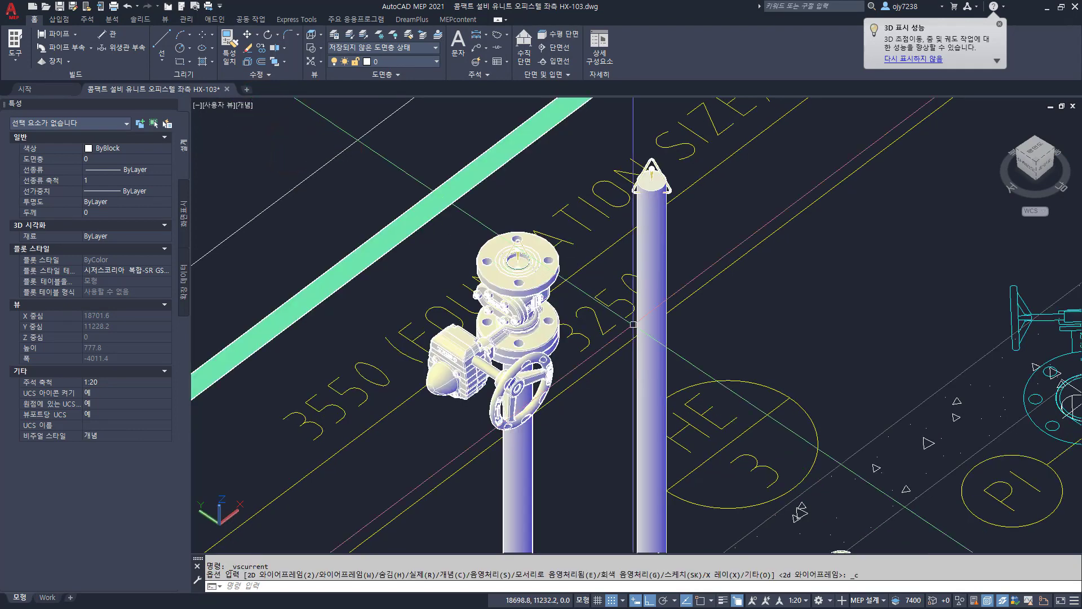
shift+middle_drag(503, 403, 501, 391)
middle_drag(478, 257, 489, 391)
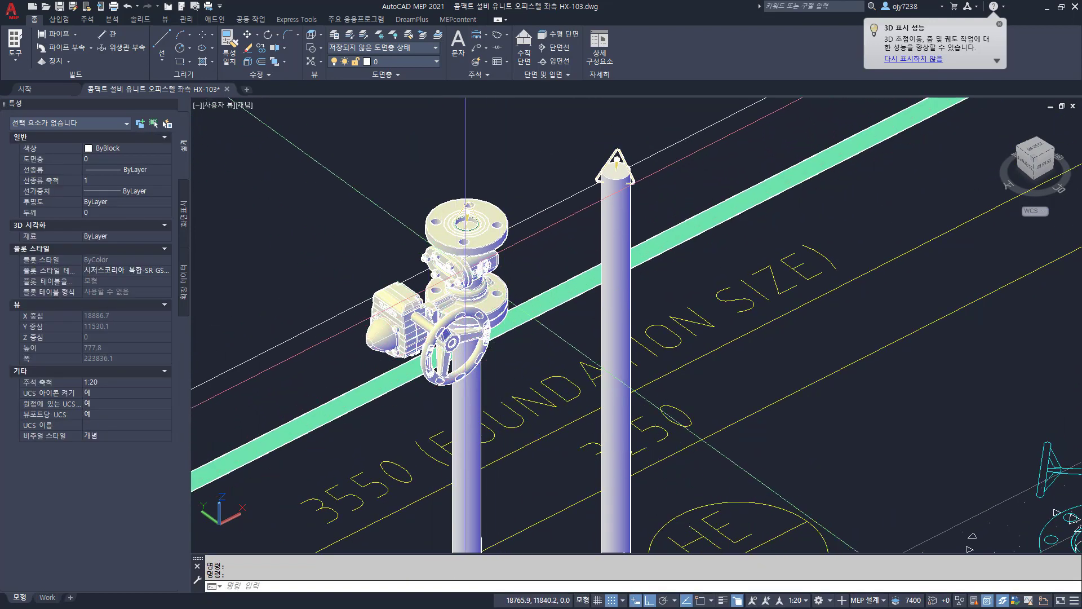
Step: Flip the first riser's gear-operated valve so its gearbox and handwheel face the second riser
click(488, 320)
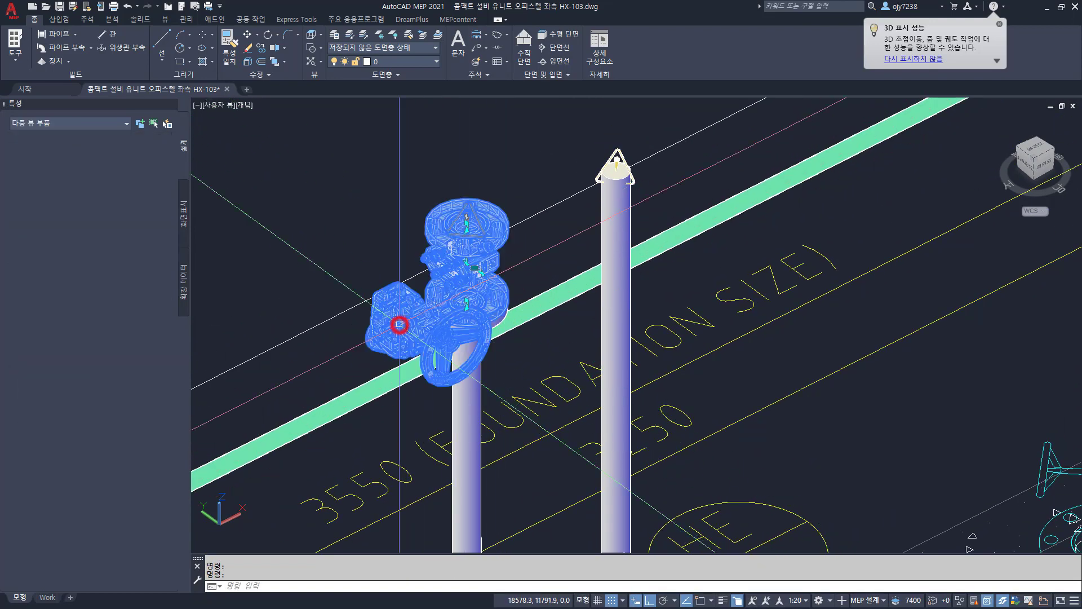
click(467, 262)
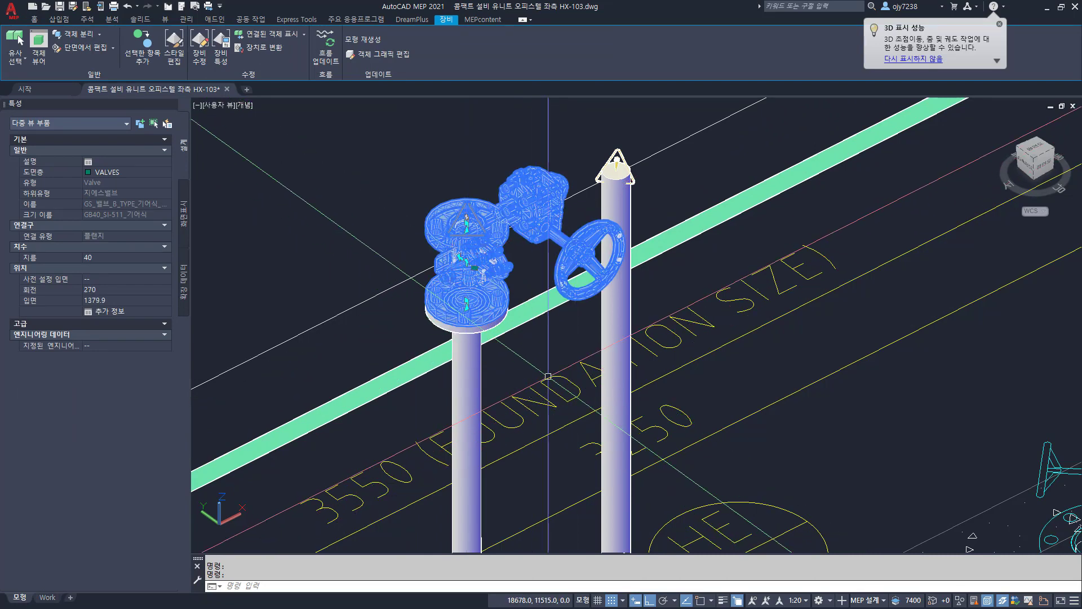
key(Escape)
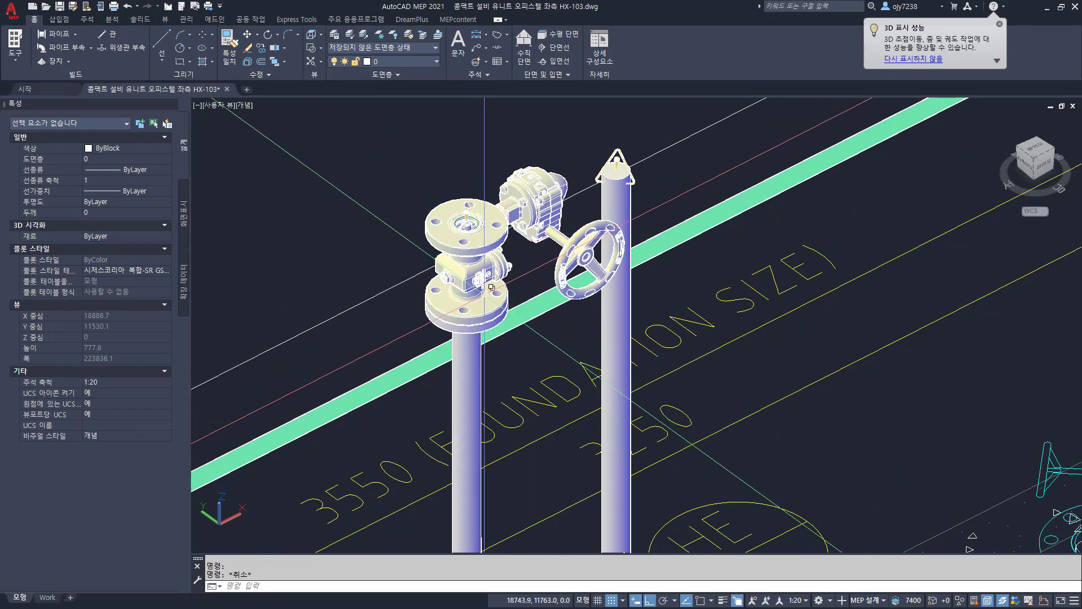
mouse_move(490, 286)
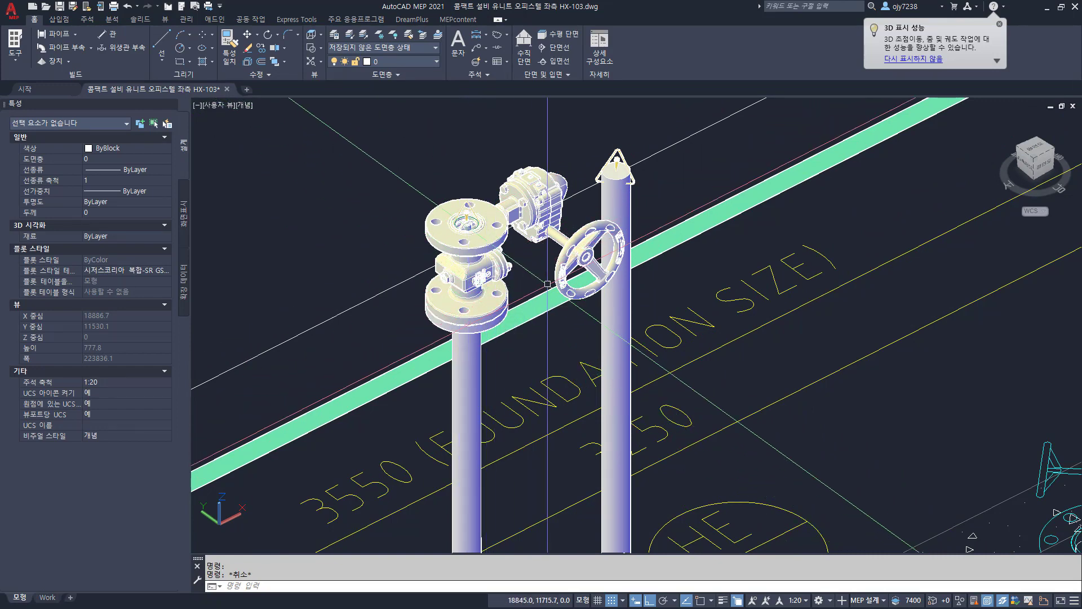
Step: Lower the first riser's valve vertically to elevation 1330, taking only the Z height from the second riser's pipe end
click(491, 286)
click(541, 273)
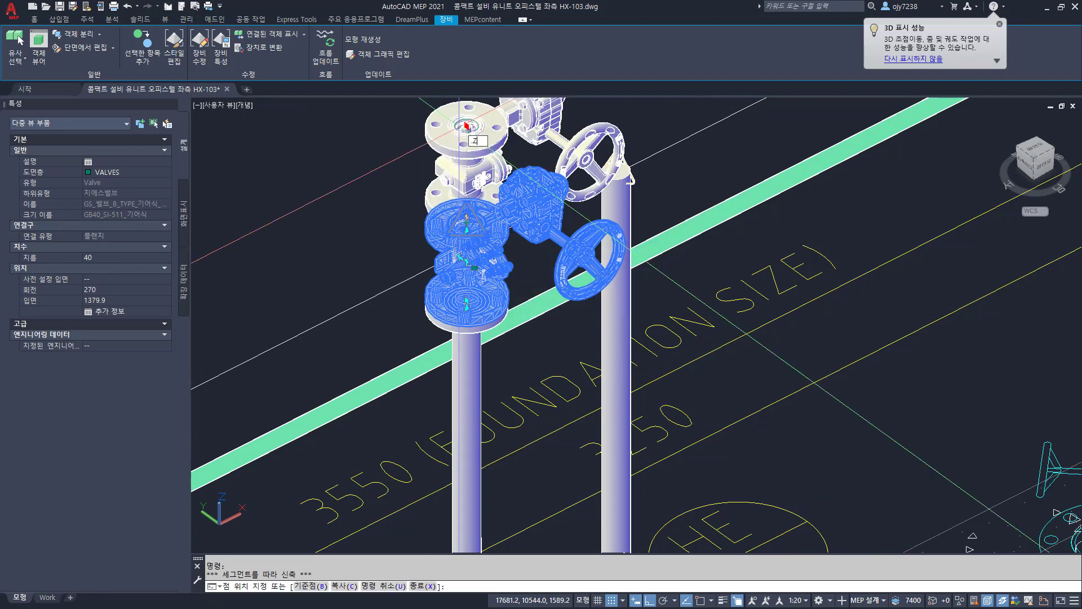
text(.Z)
key(Return)
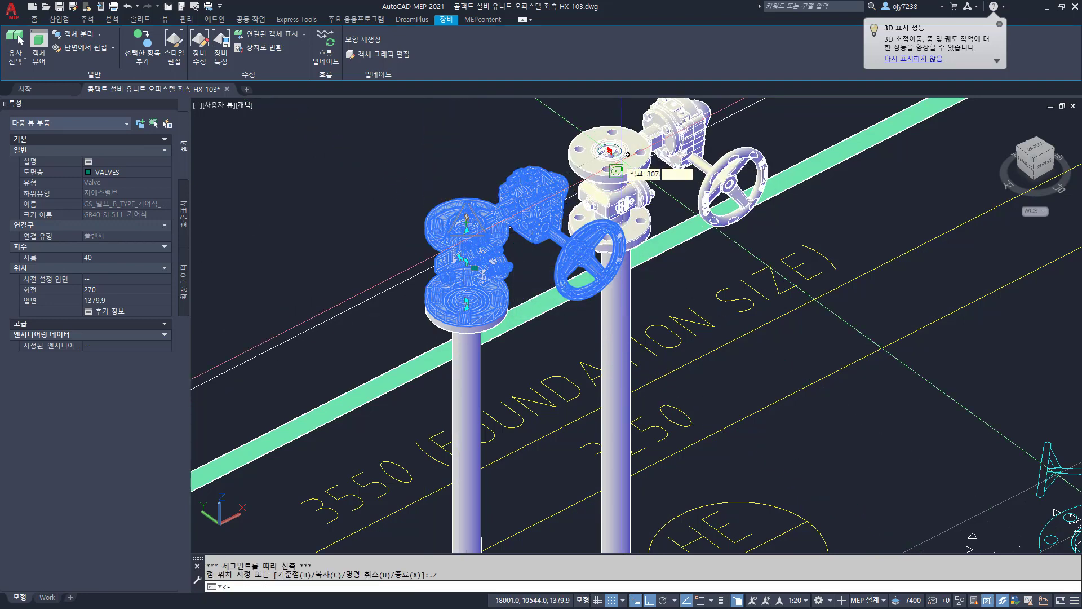
click(617, 169)
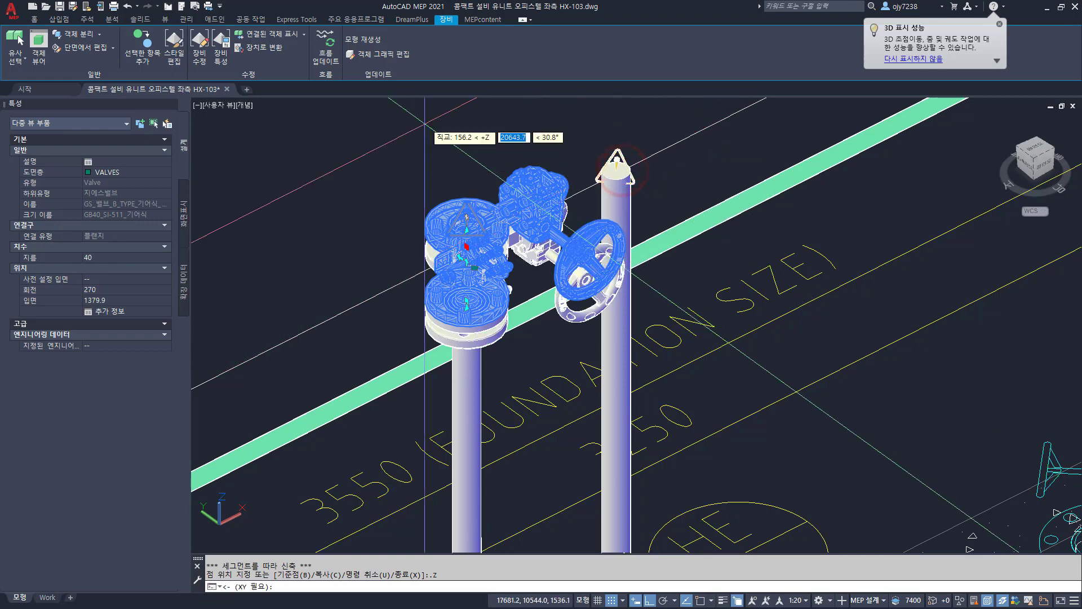
click(424, 119)
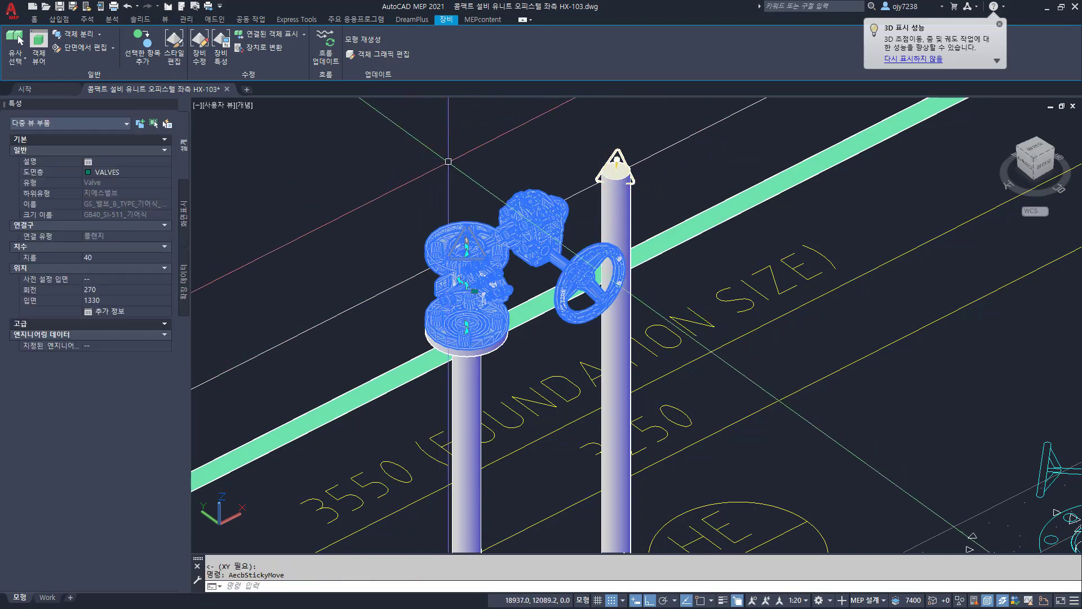
key(Escape)
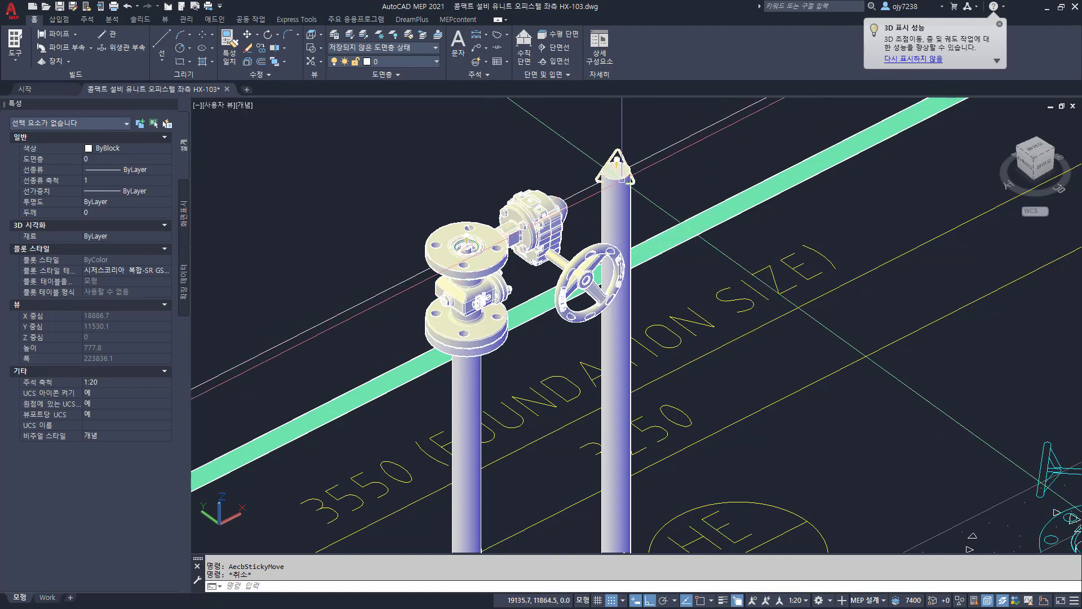
Step: Insert the same GS valve on the second riser's pipe end at elevation 1330, using a 철 플랜지 10KG flange
click(623, 213)
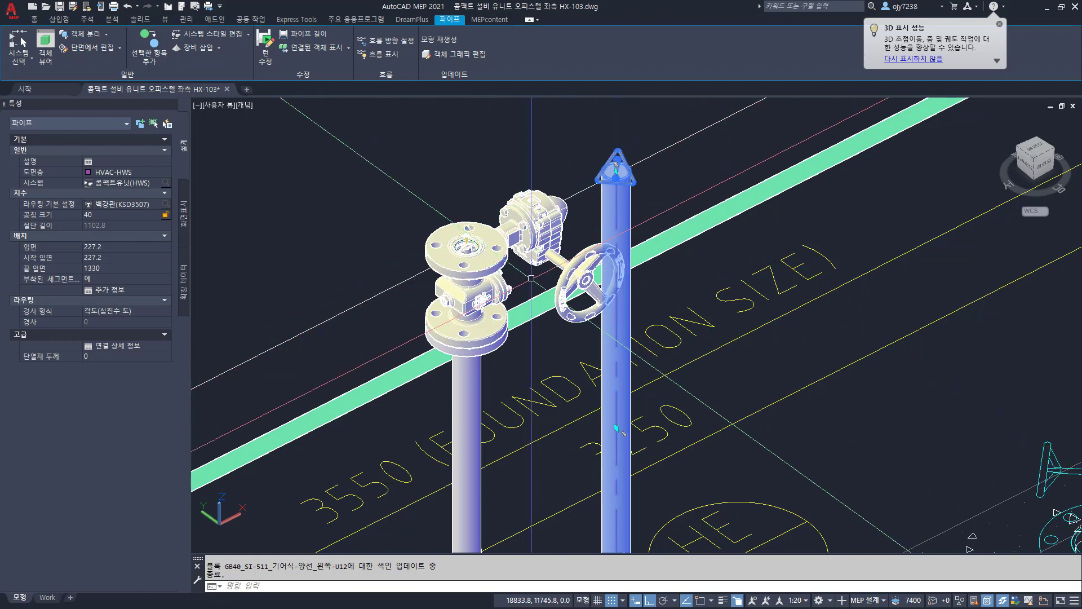
key(Escape)
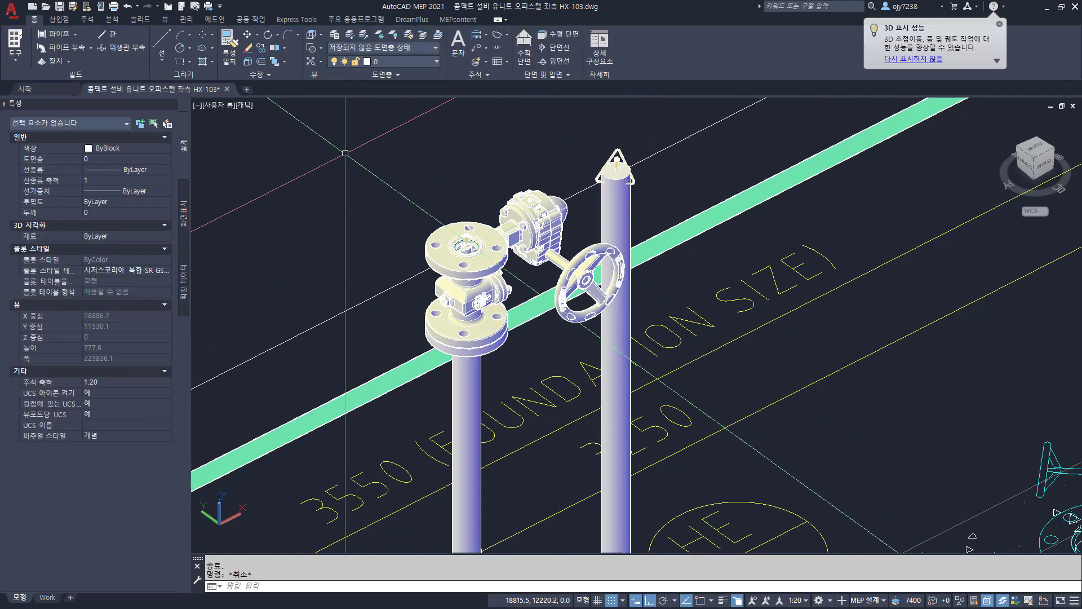
click(69, 63)
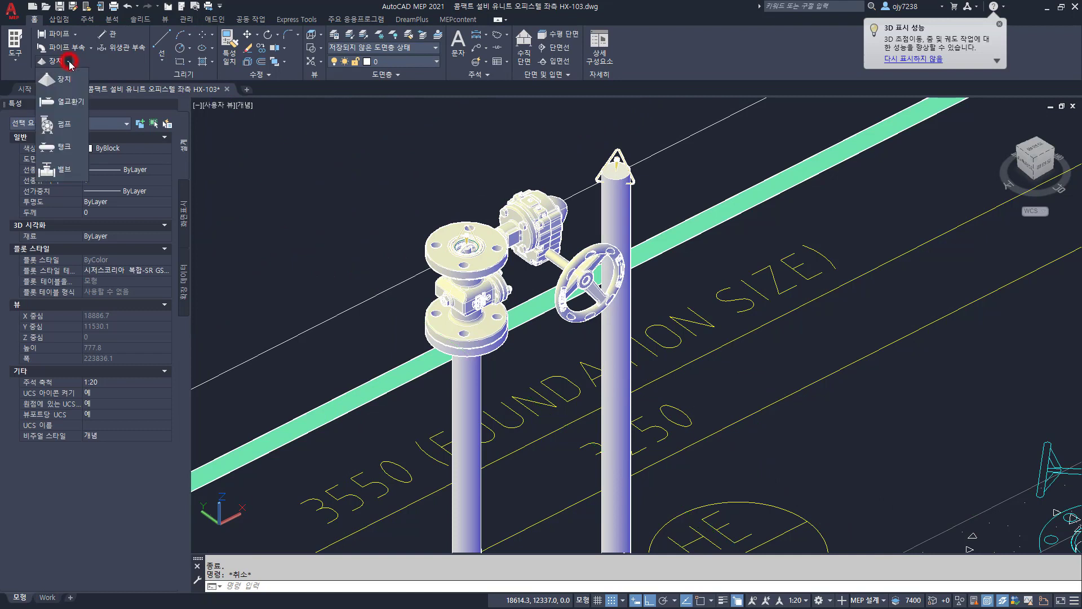
click(61, 178)
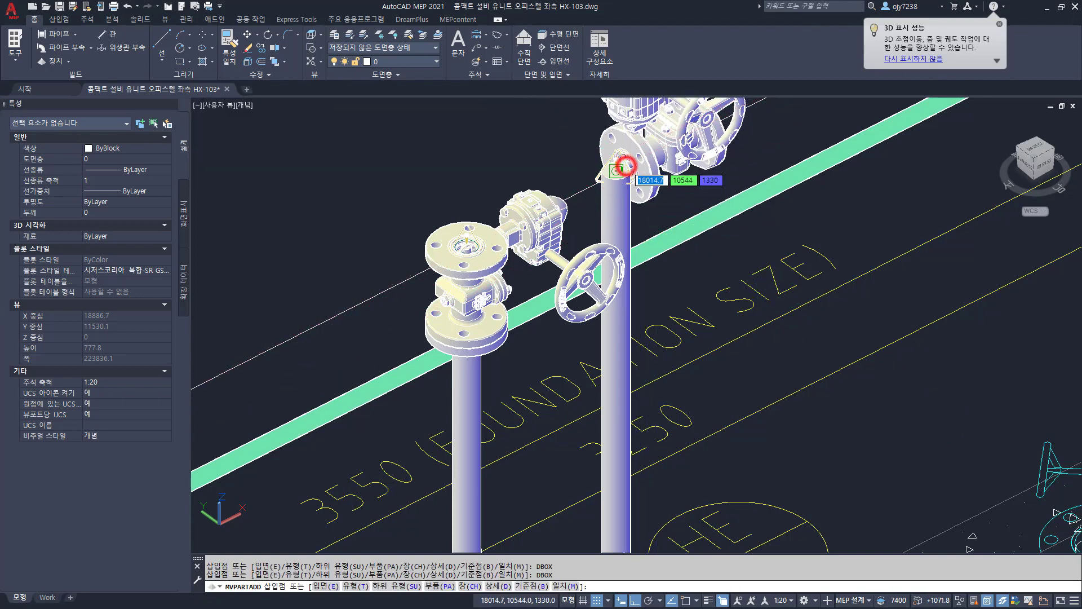
click(622, 166)
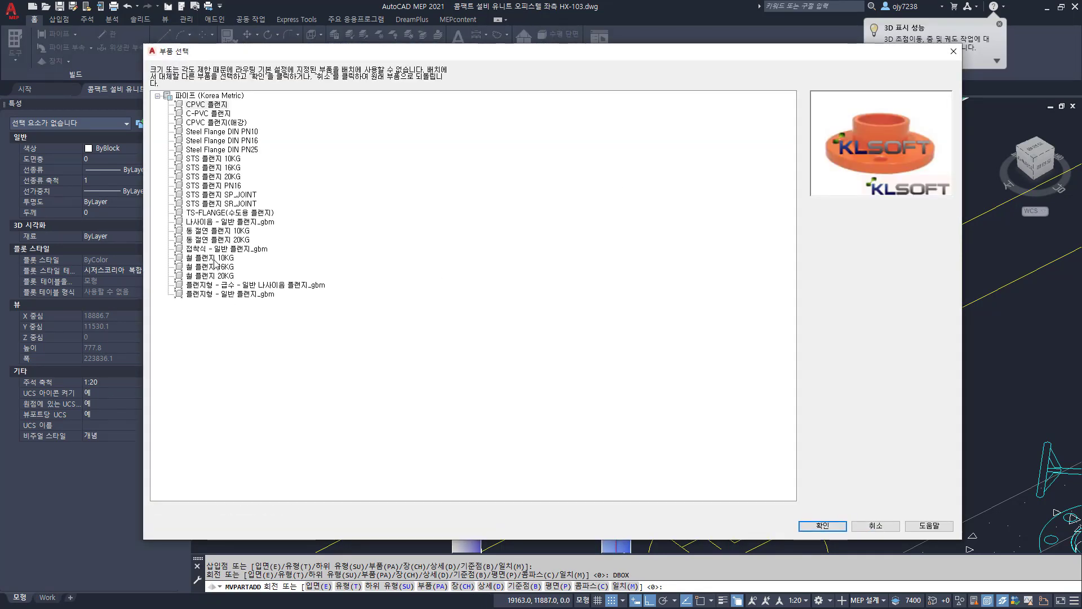
double_click(214, 259)
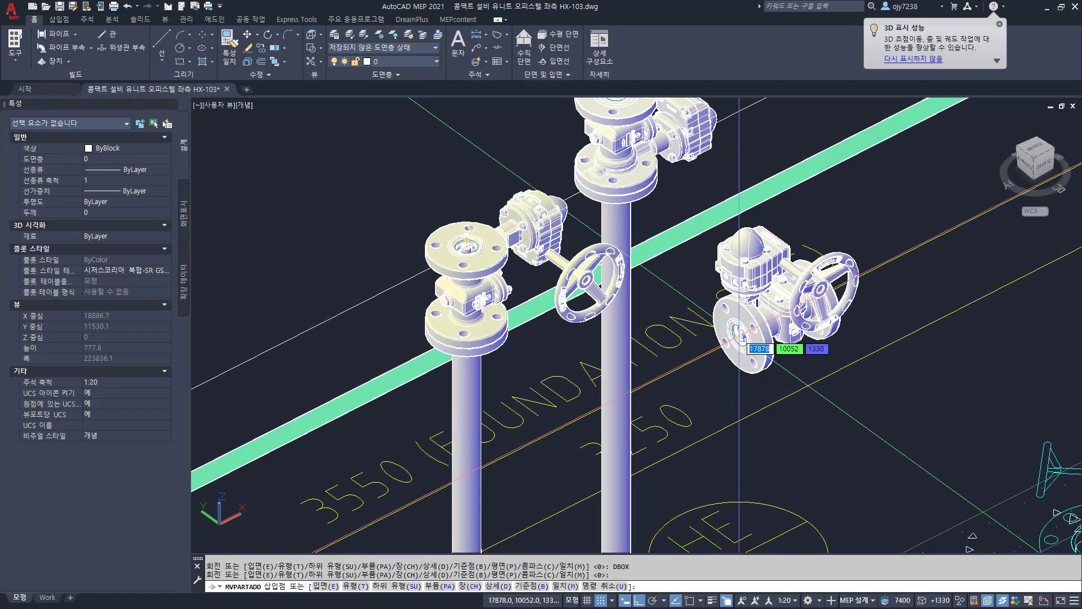
middle_drag(687, 327, 612, 436)
key(Escape)
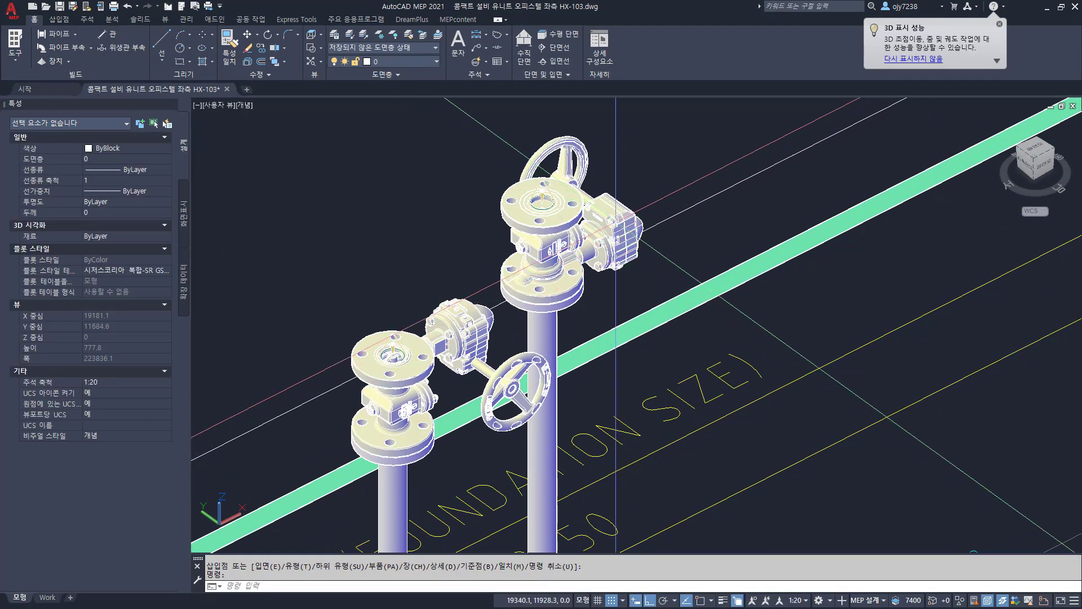
Step: Flip the second riser's valve until its gearbox and handwheel face the same way as the first riser's valve
click(616, 220)
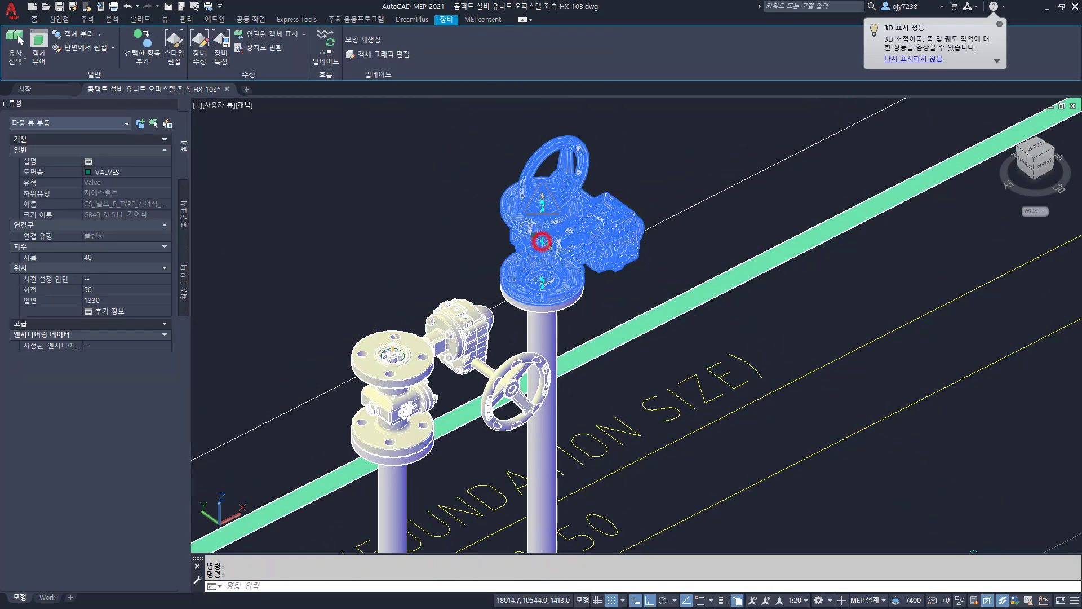
click(541, 241)
key(Escape)
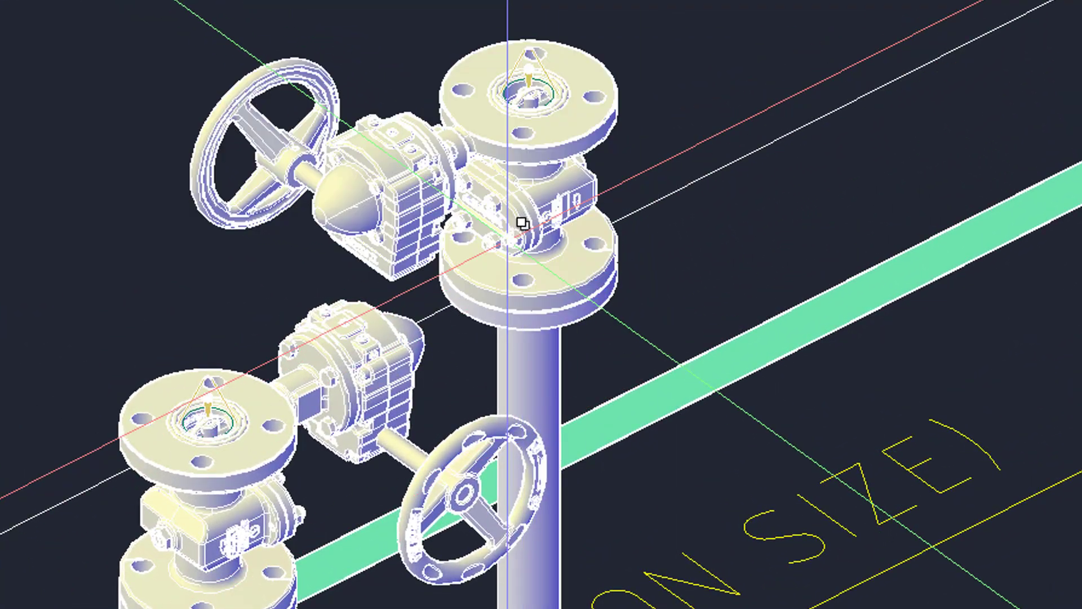
click(506, 179)
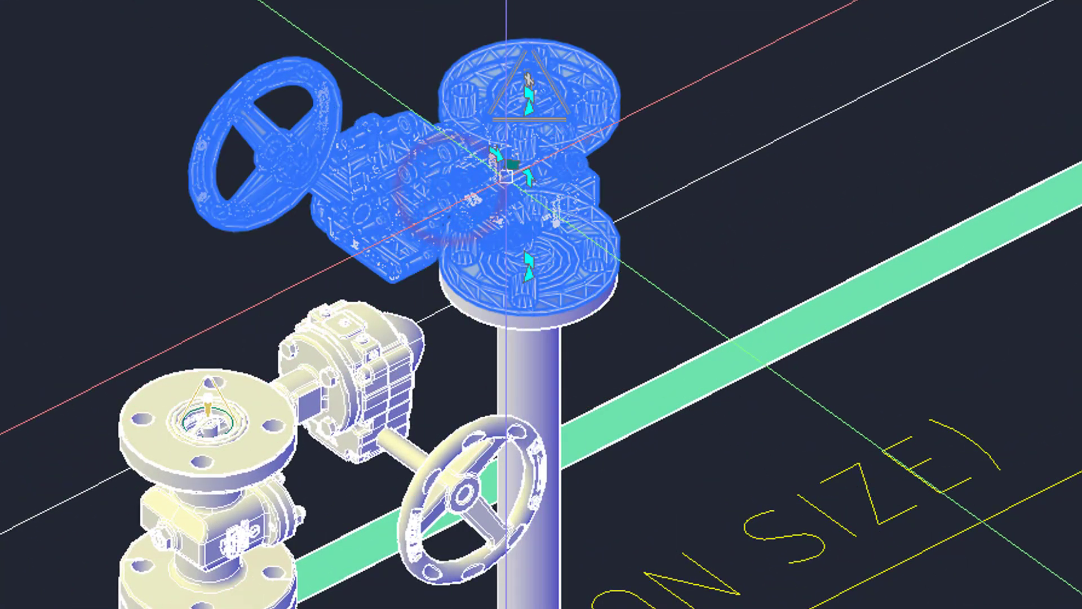
click(498, 158)
key(Escape)
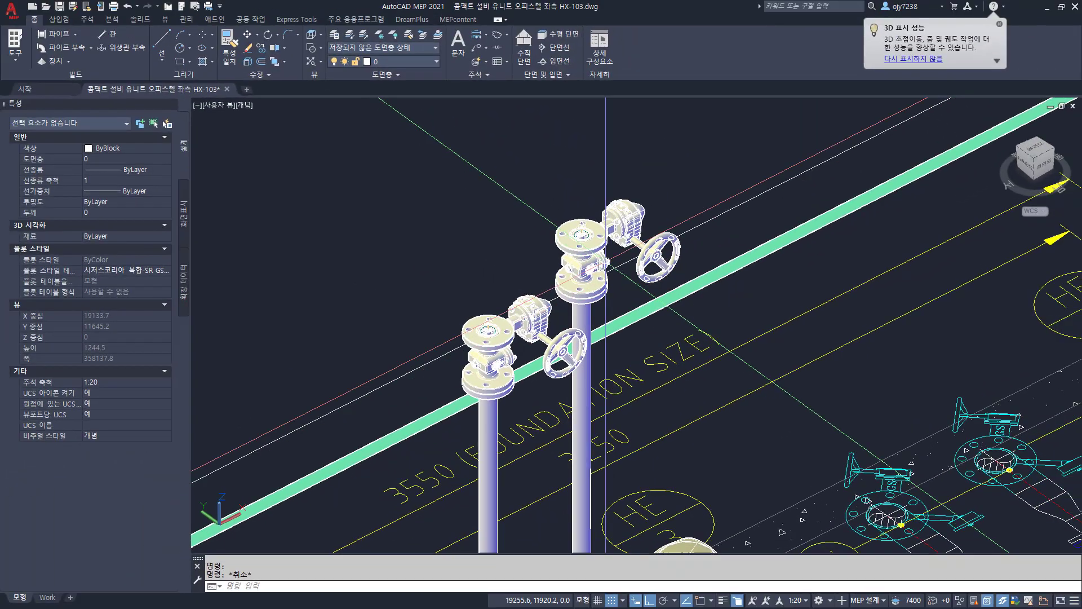
Step: Lower the second riser's valve vertically to the first valve's height, taking only the Z value from the first valve
click(600, 207)
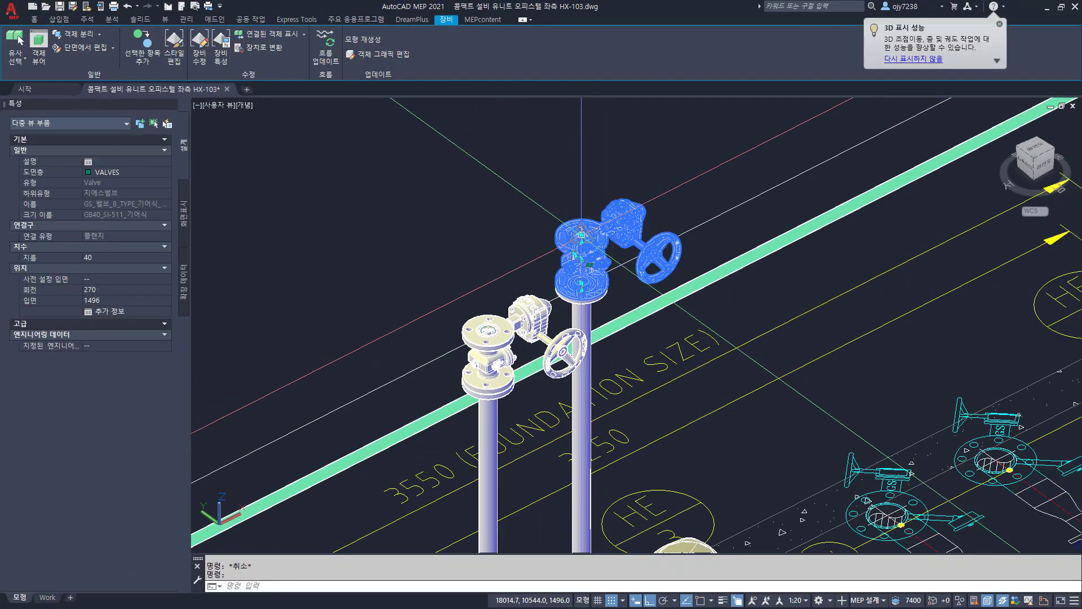
click(581, 234)
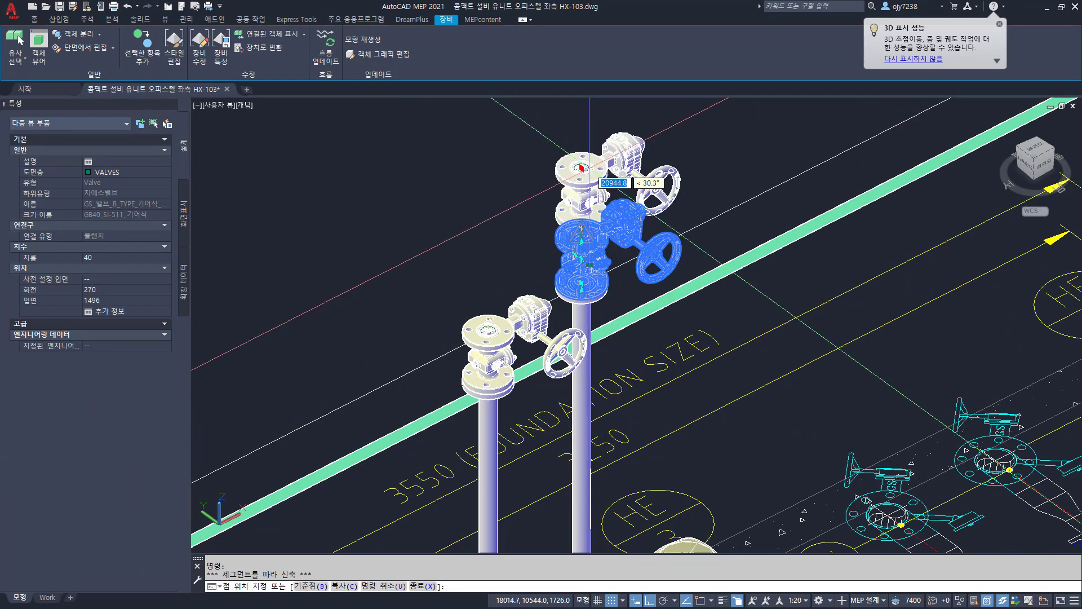
text(.z)
key(Return)
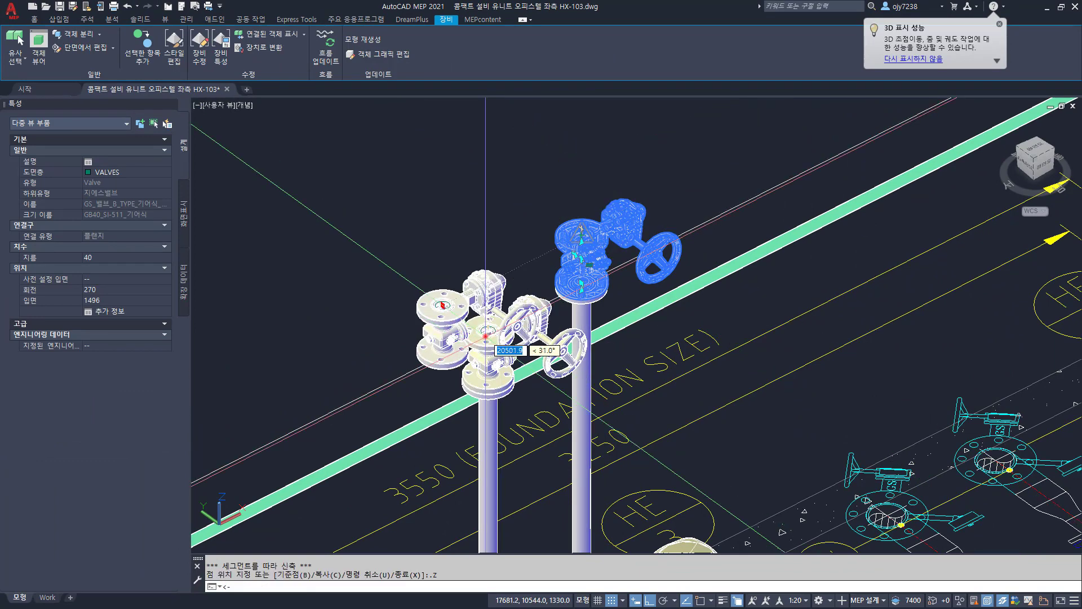
click(486, 336)
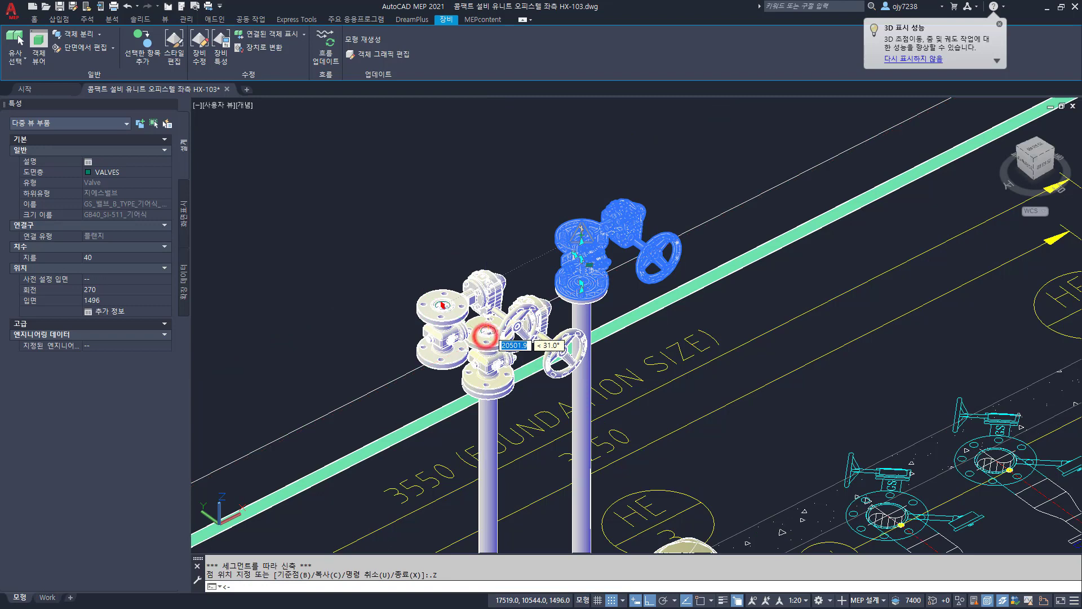
click(577, 164)
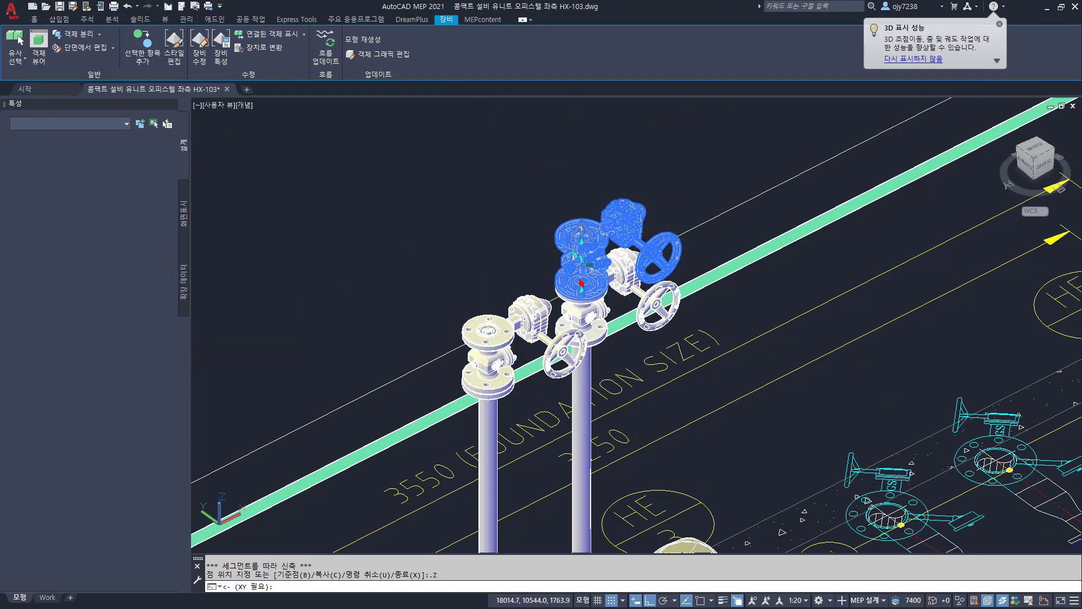
key(Escape)
Step: Set the visual style to 2D 와이어프레임 (2D Wireframe) and switch to the plan view of the current UCS
scroll(533, 191, down, 4)
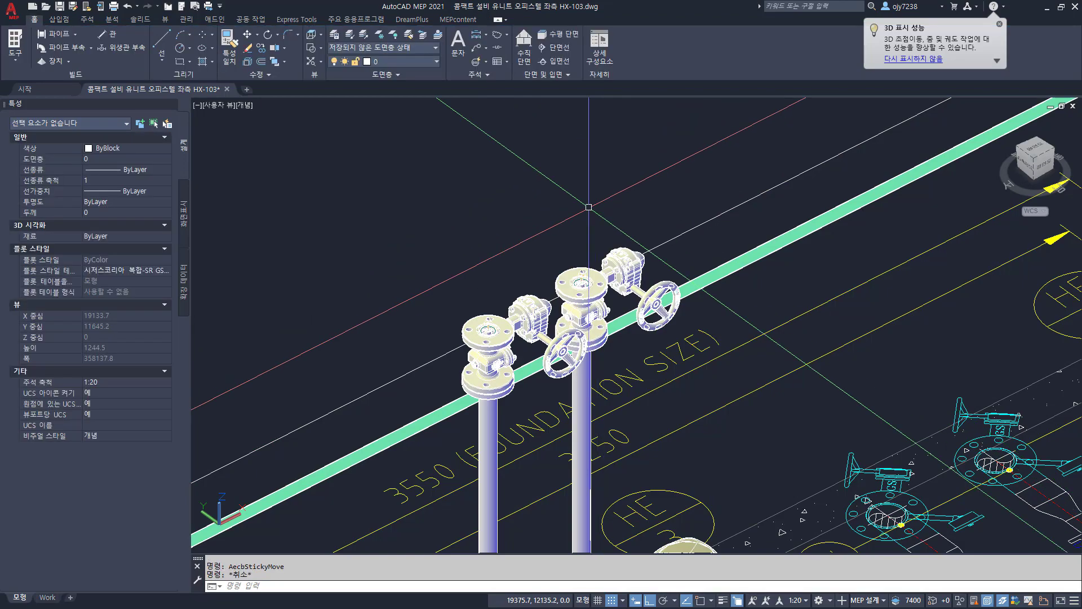
middle_drag(633, 455, 532, 409)
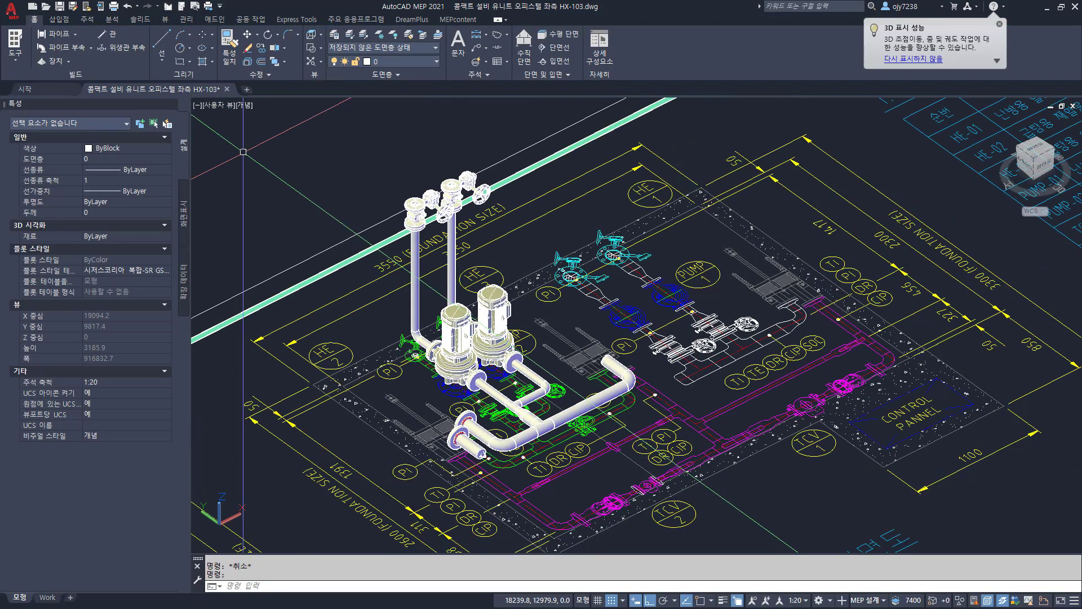
click(244, 107)
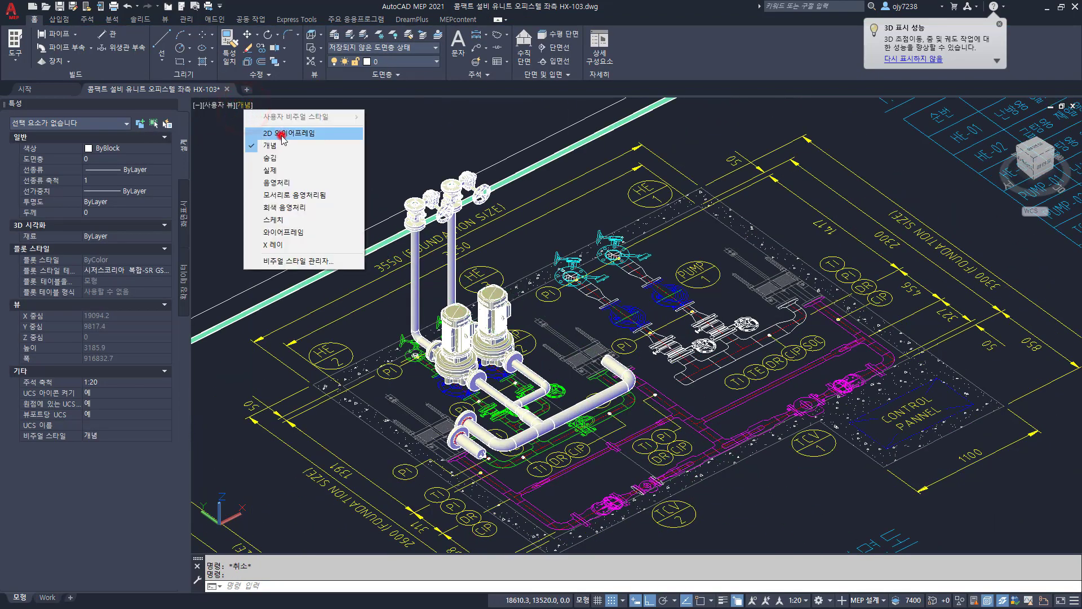
click(281, 136)
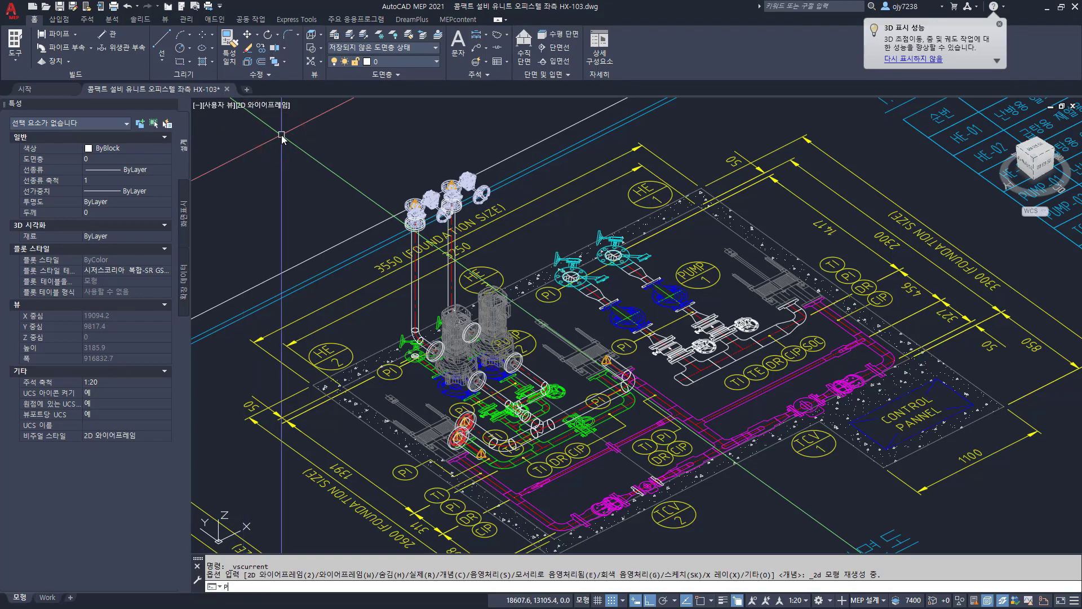
text(PLAN)
key(Return)
key(Return)
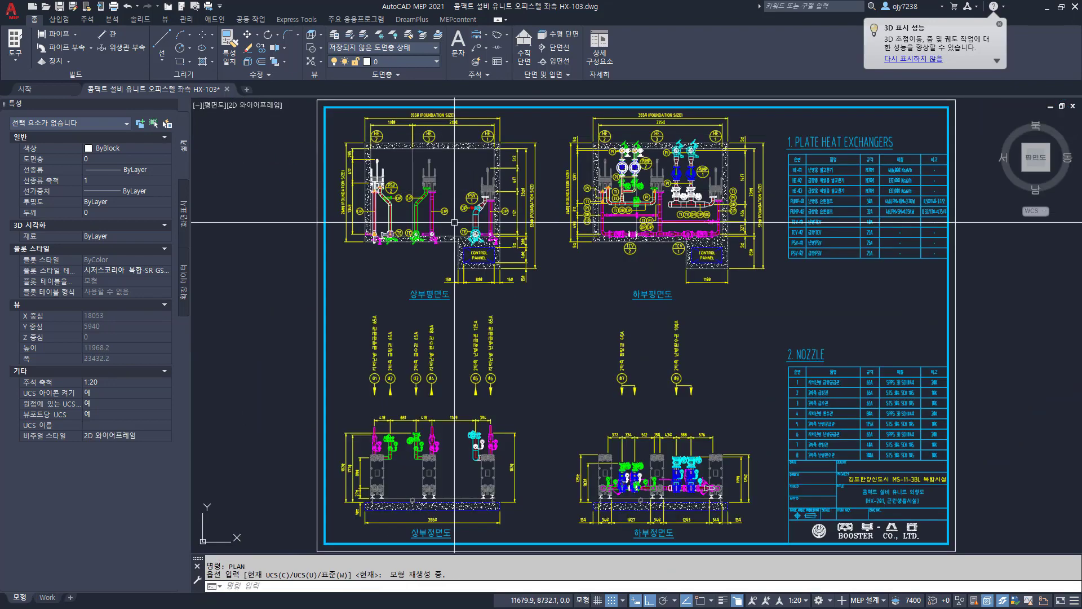
Step: Choose the multi-view part 신일 파이브원체크밸브 10K B형 기어식 in size FB40_SI-611_기어식 for PUMP 2's branches
scroll(649, 187, up, 10)
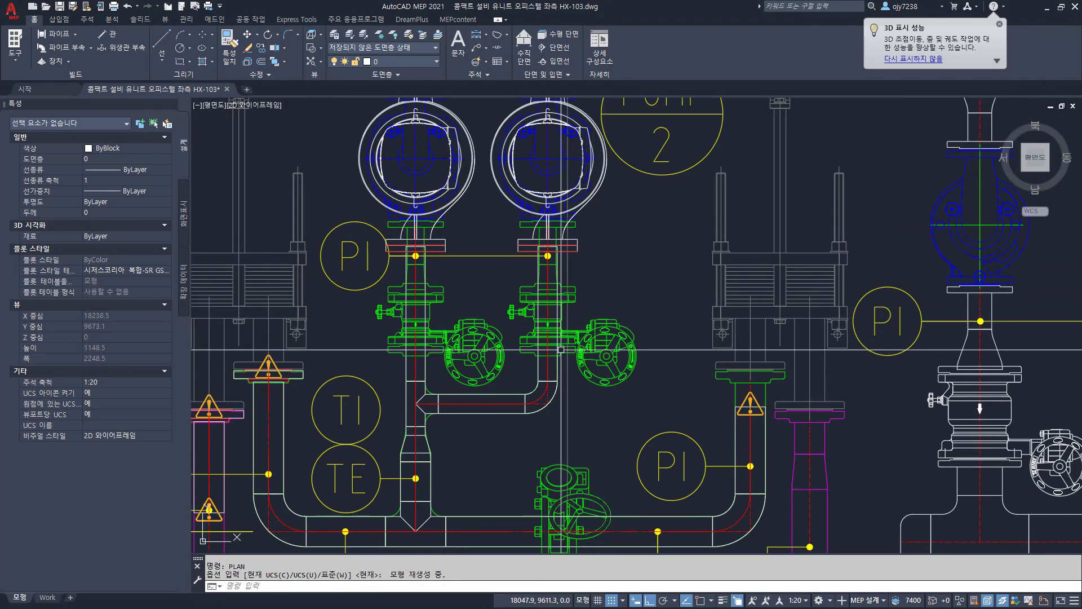
mouse_move(572, 350)
middle_down()
mouse_move(533, 384)
mouse_move(590, 373)
middle_up()
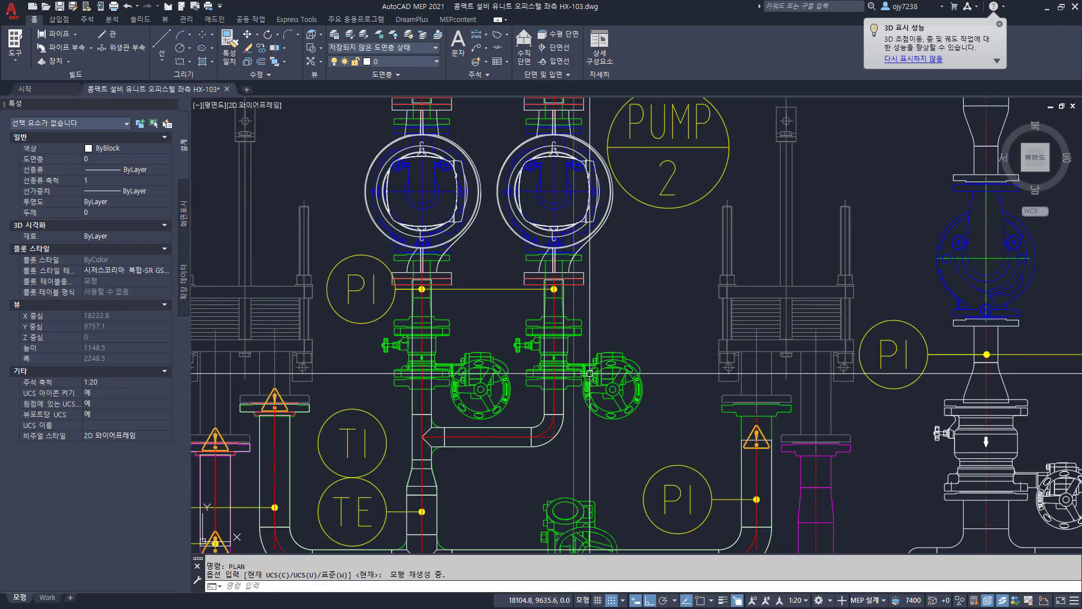
click(67, 62)
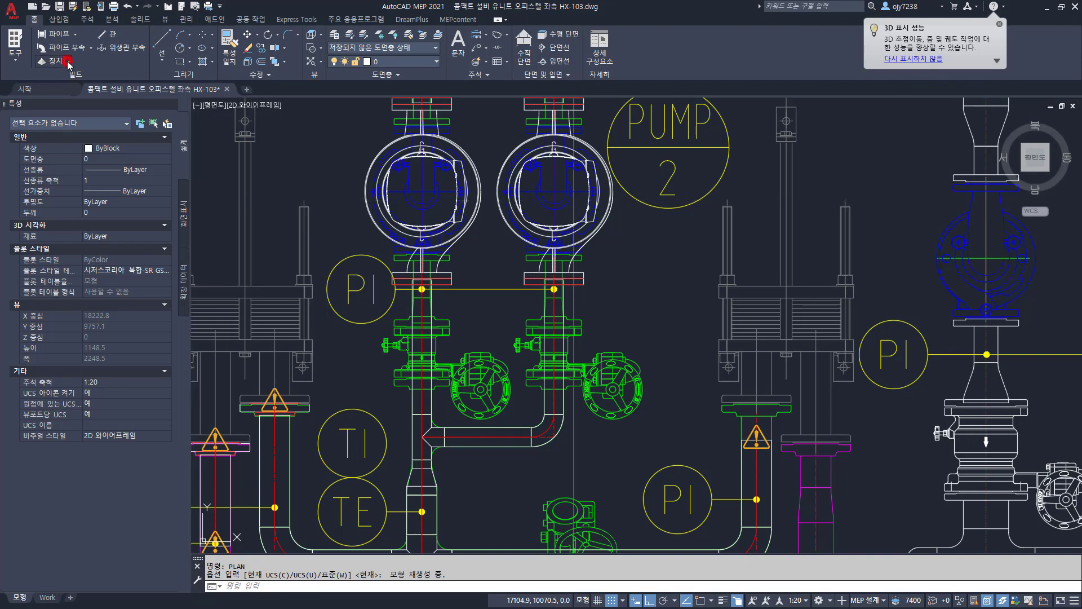
click(62, 170)
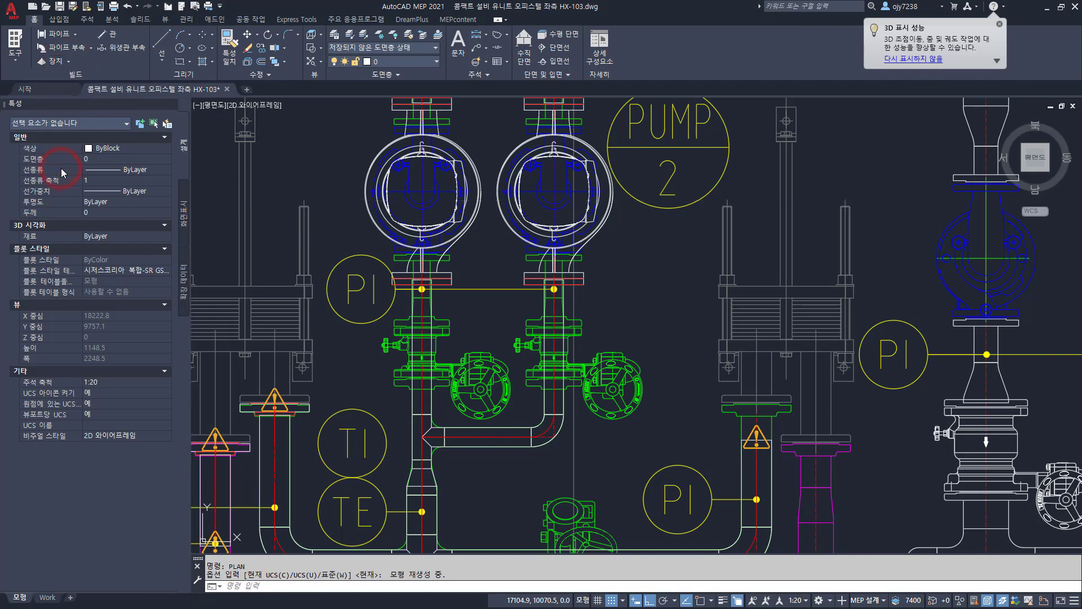
click(259, 268)
scroll(258, 268, down, 2)
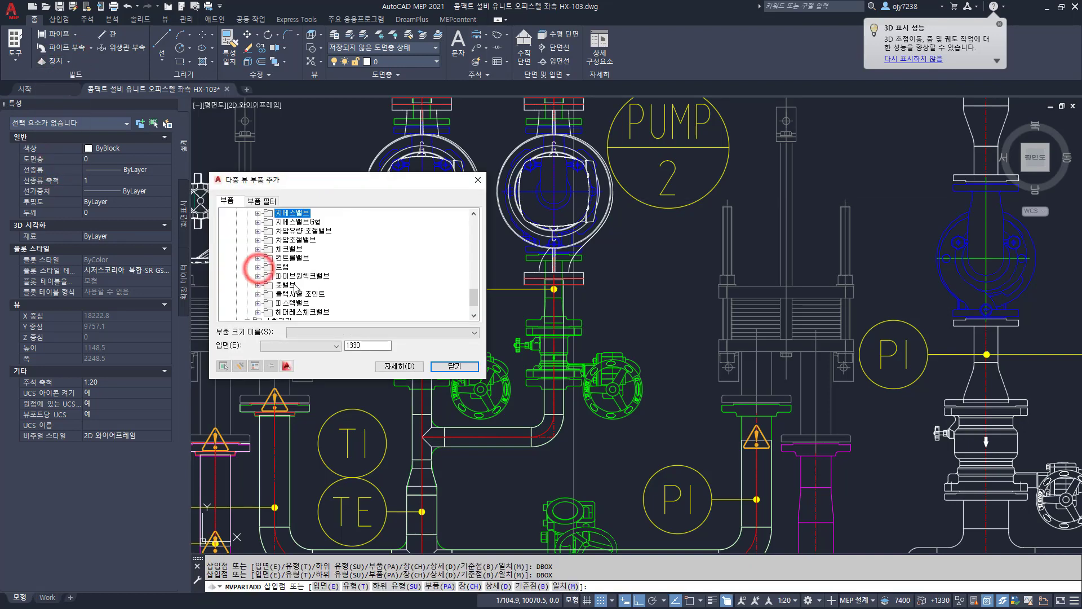
click(303, 276)
click(258, 276)
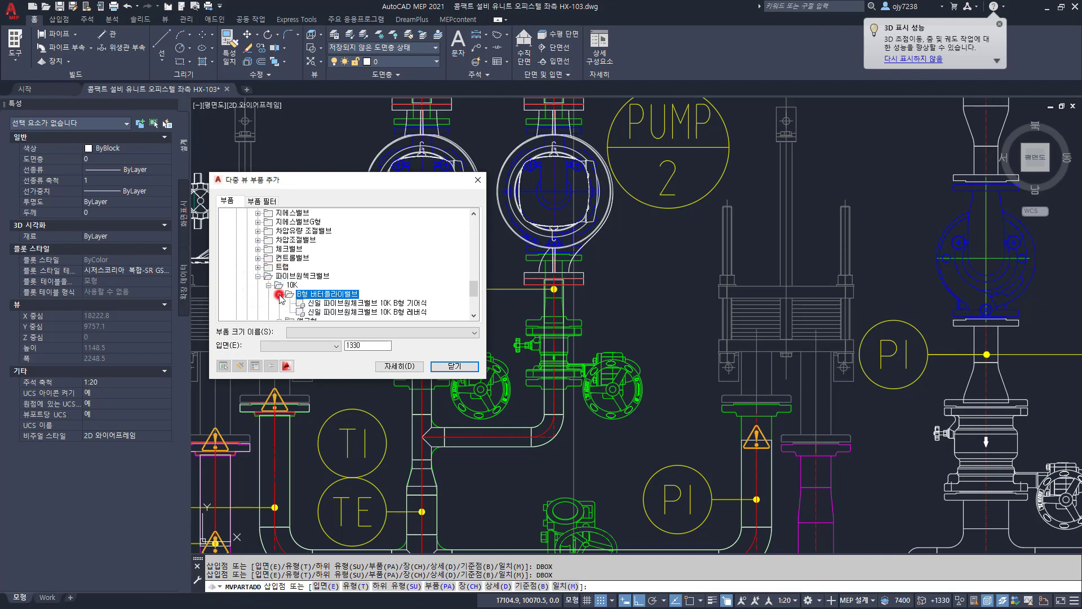
click(404, 303)
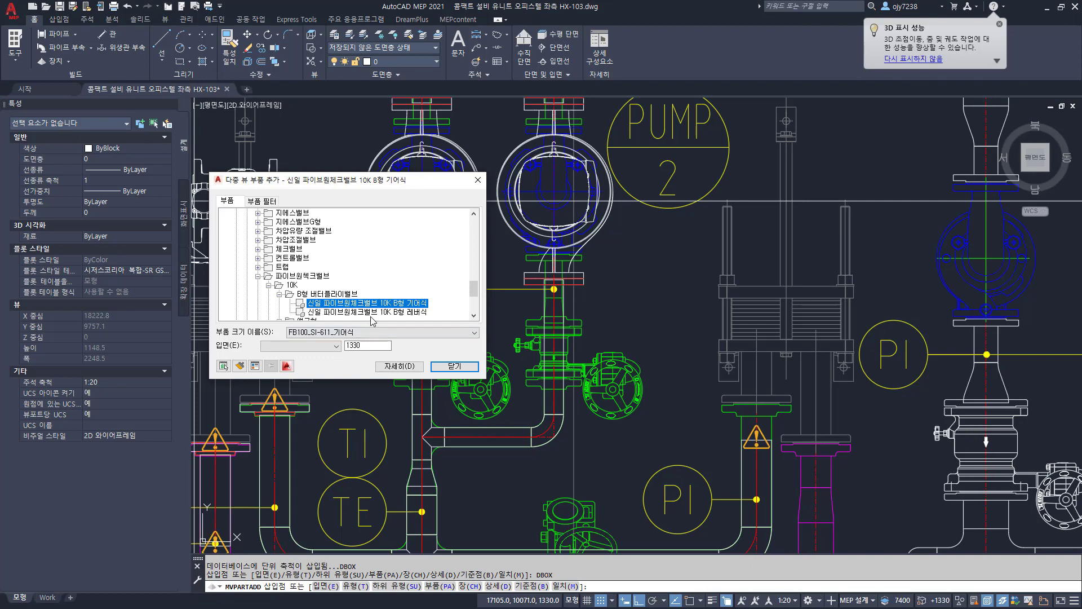
click(356, 332)
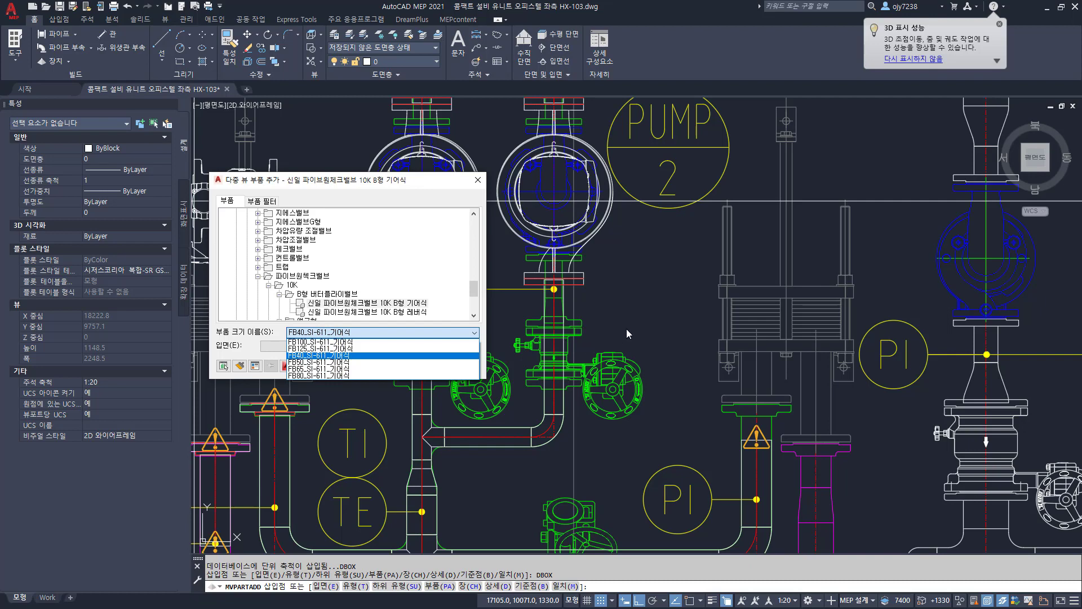
key(Return)
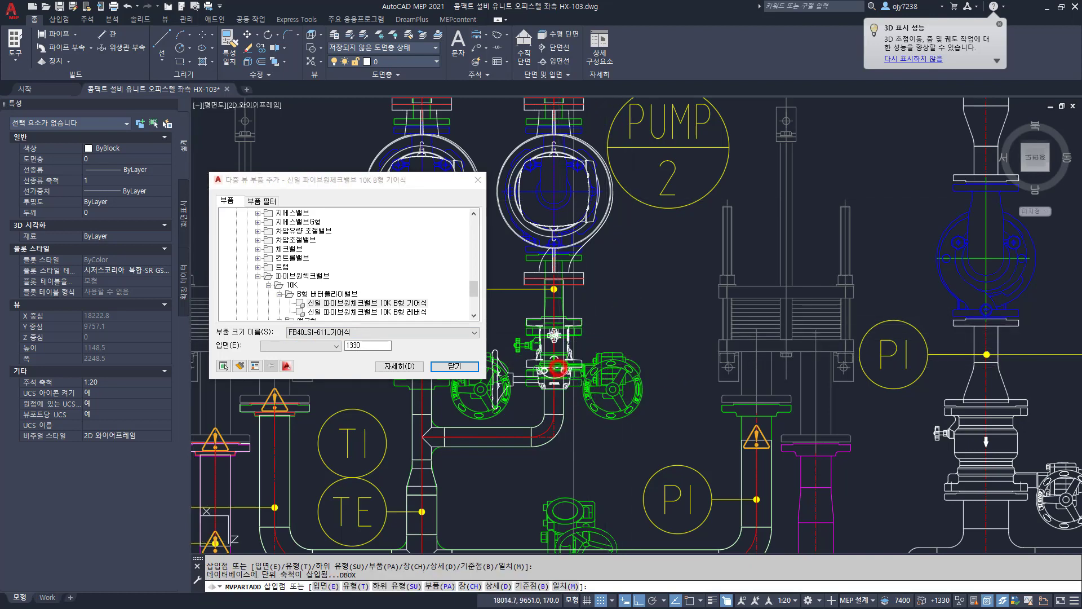
Step: Insert the check valve on the branch pipe of PUMP 2's right-hand pump, using a 철 플랜지 10KG flange
click(555, 366)
click(677, 367)
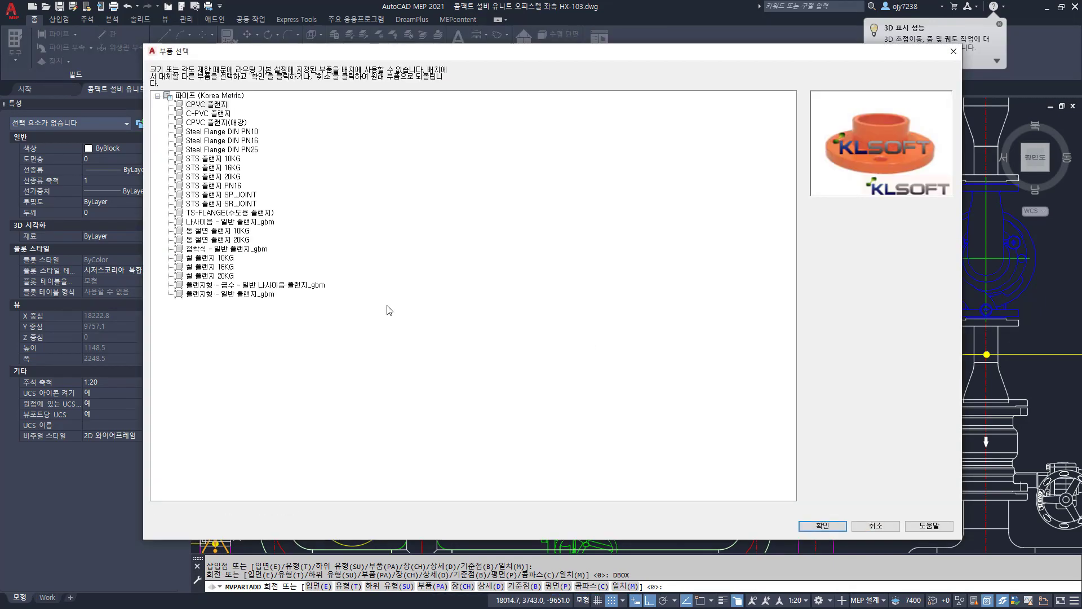
double_click(210, 259)
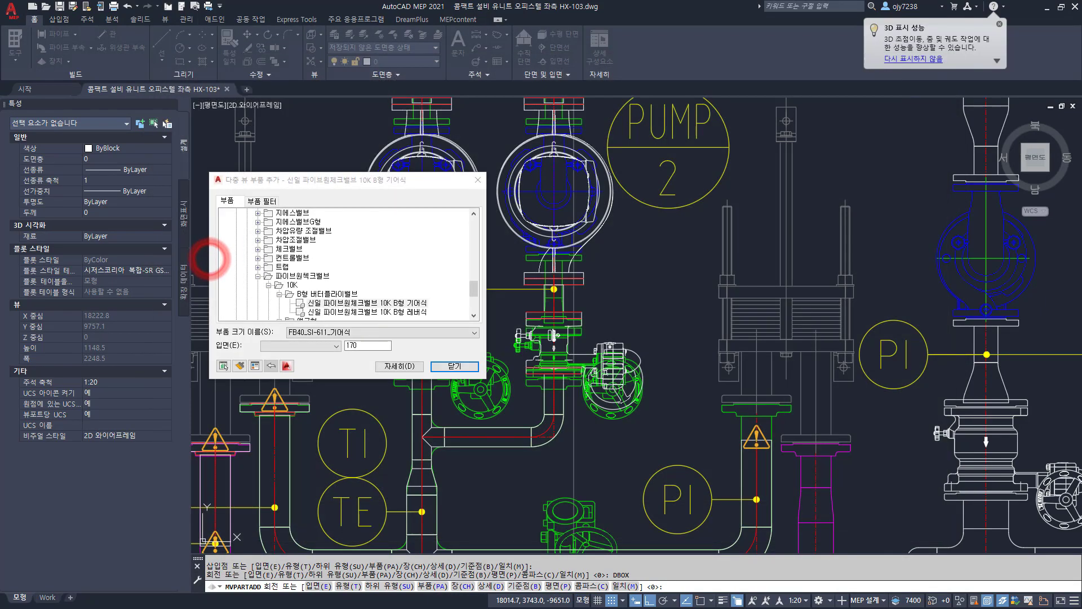
Step: Insert the same check valve at rotation 0 on the branch pipe of PUMP 2's left-hand pump and finish adding parts
middle_drag(563, 418, 727, 407)
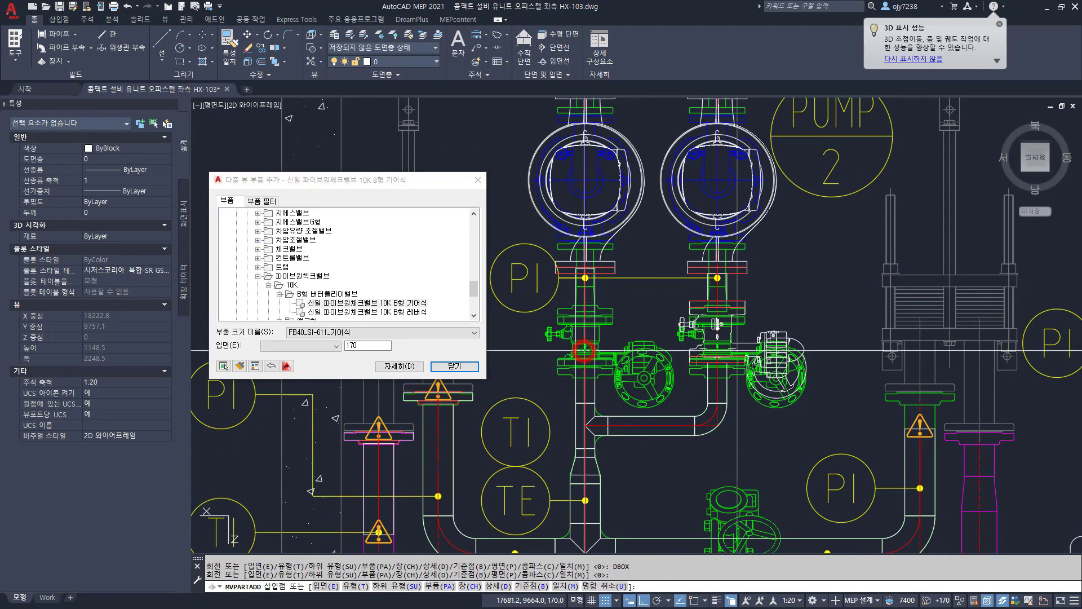
click(660, 311)
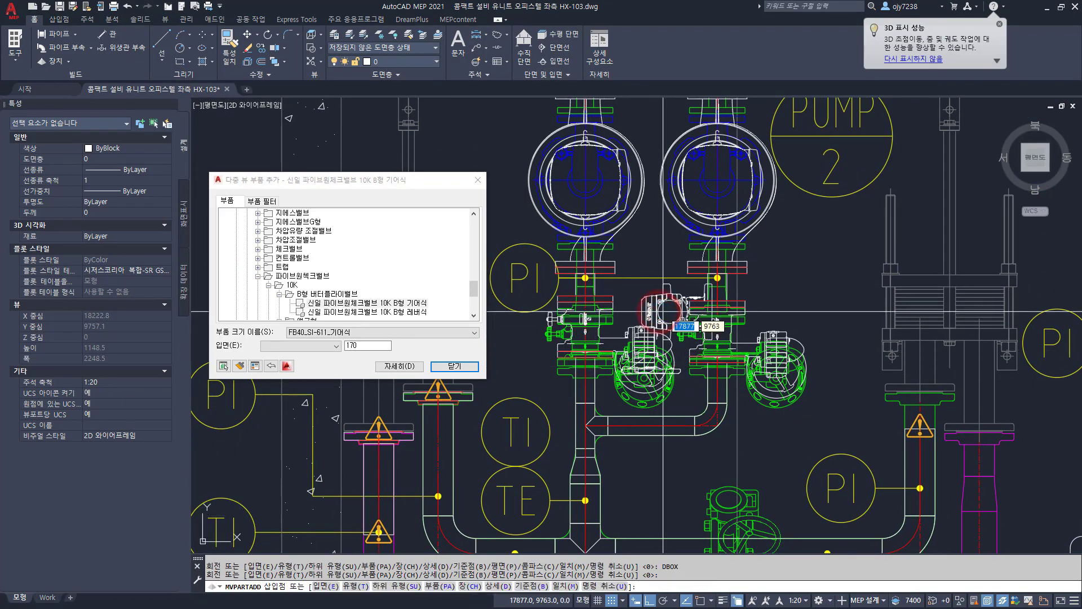
key(Return)
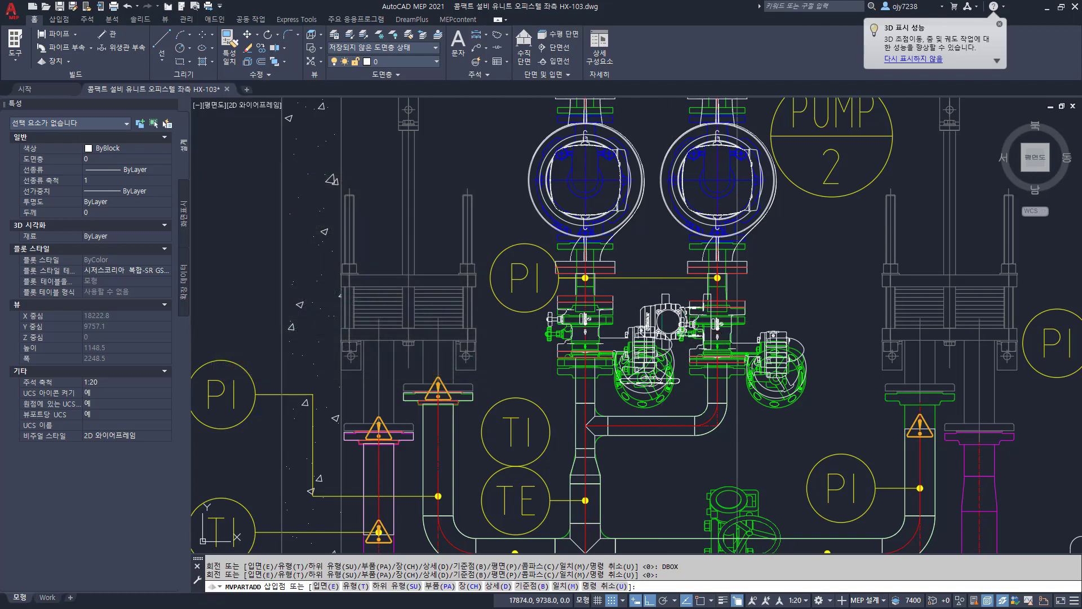
key(Escape)
Step: Slide the left branch's check valve along its pipe onto the 2D valve symbol, taking only the Y value from an apparent intersection
scroll(606, 394, up, 2)
scroll(606, 394, up, 4)
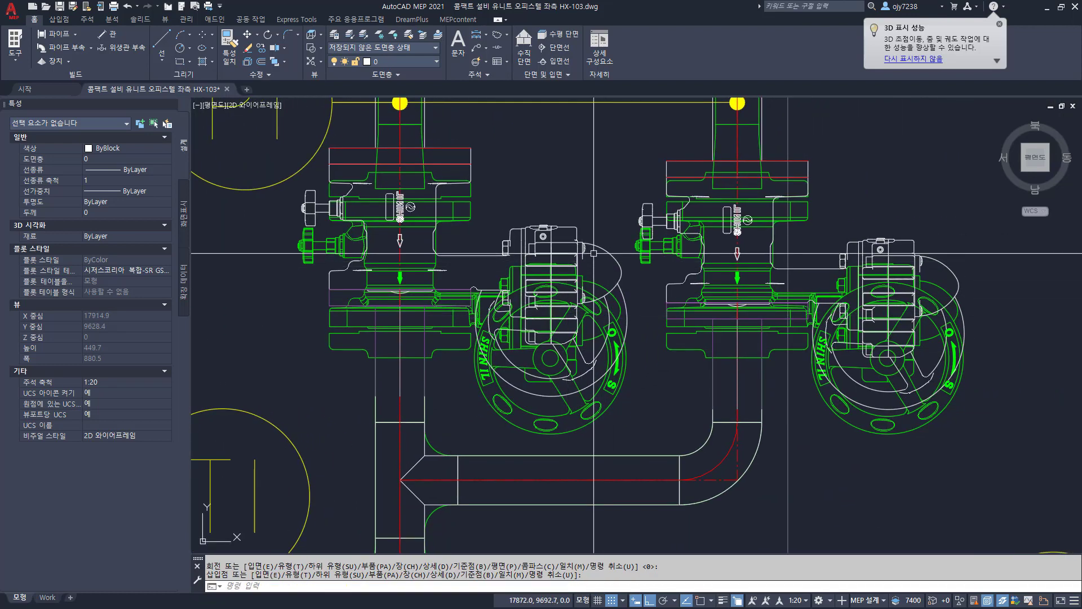
click(592, 248)
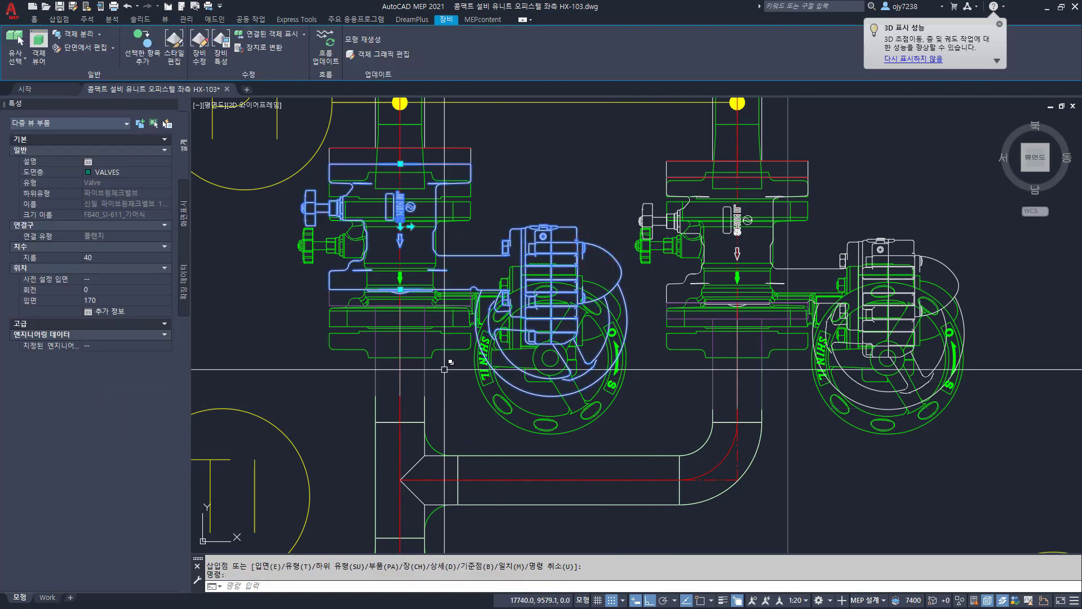
click(400, 289)
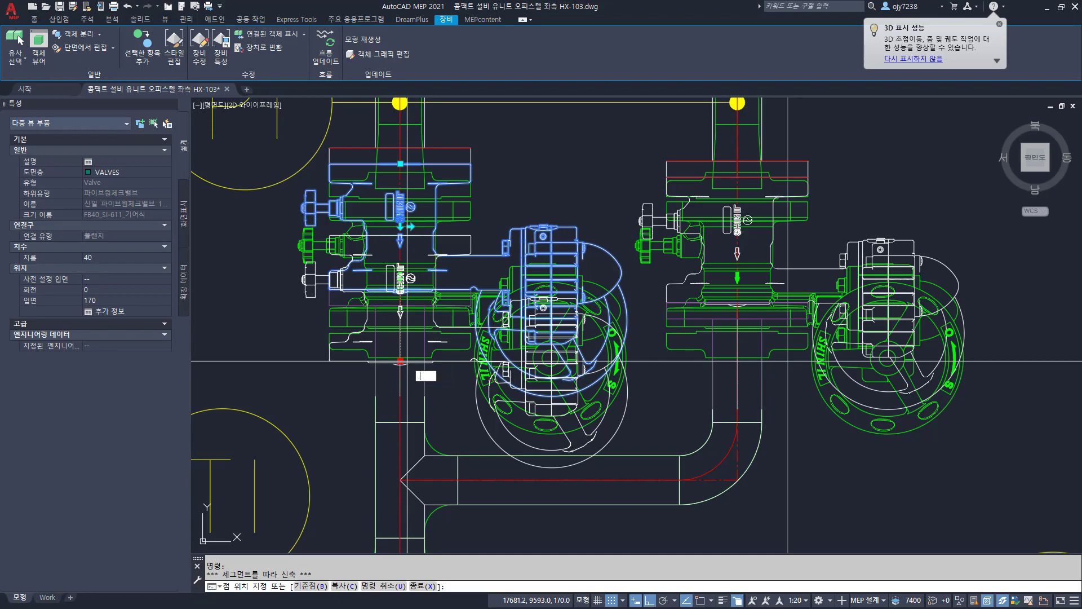
scroll(397, 352, up, 4)
shift+right_click(391, 328)
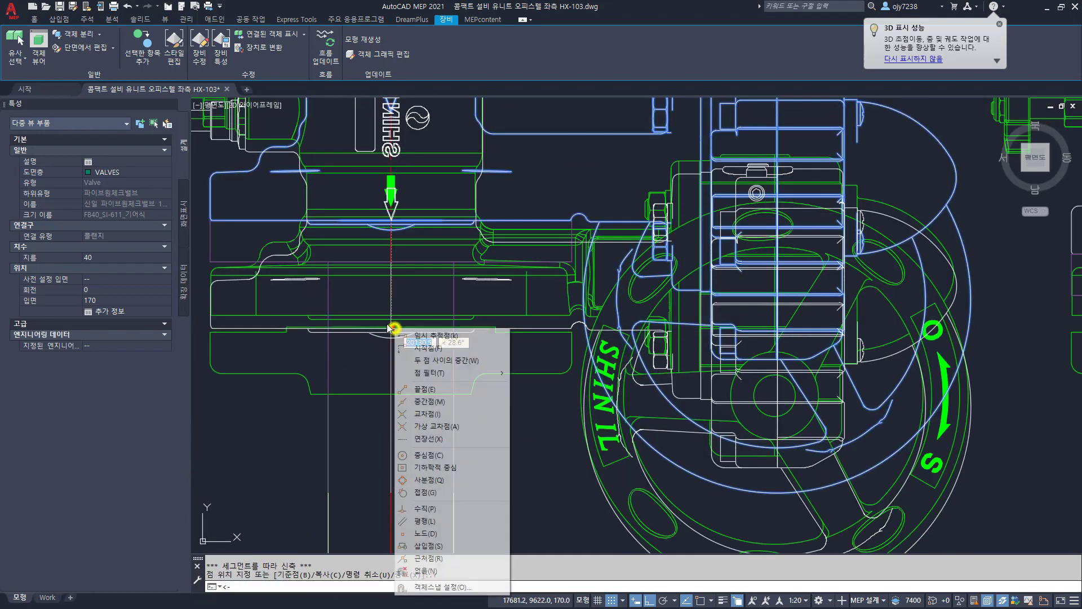
key(a)
click(389, 319)
click(409, 476)
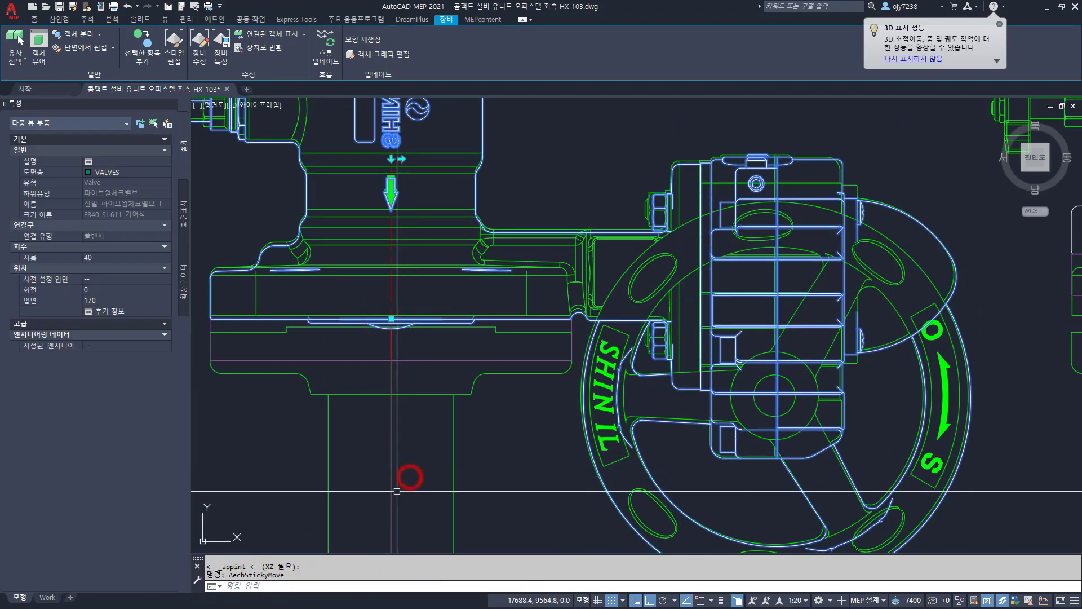
scroll(596, 402, down, 6)
key(Escape)
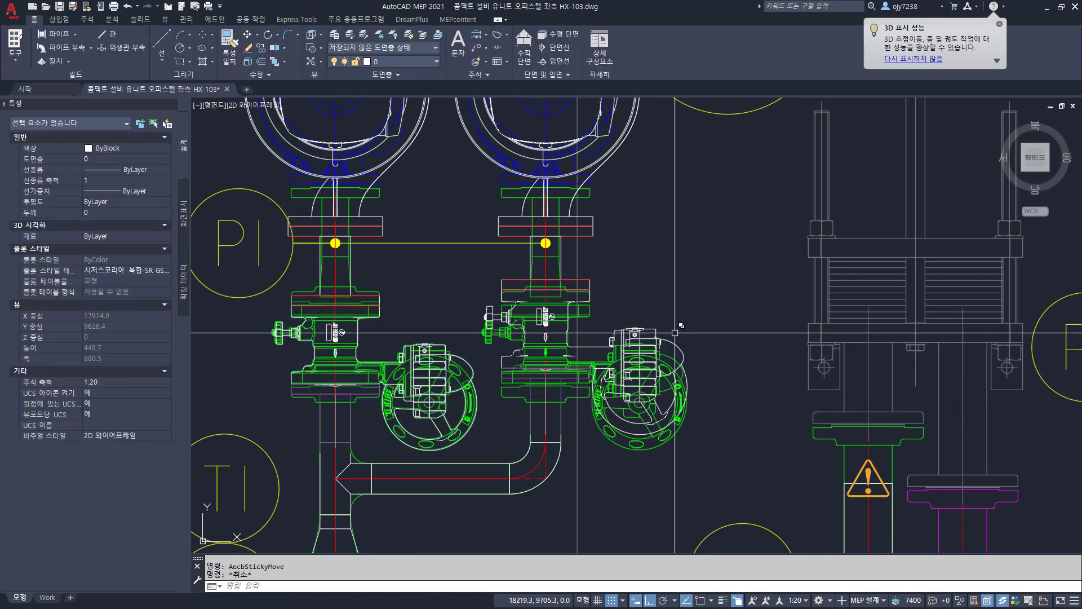
Step: Slide the right branch's check valve along its pipe onto its 2D symbol, taking only the Y value from an apparent intersection
click(647, 327)
scroll(547, 363, up, 4)
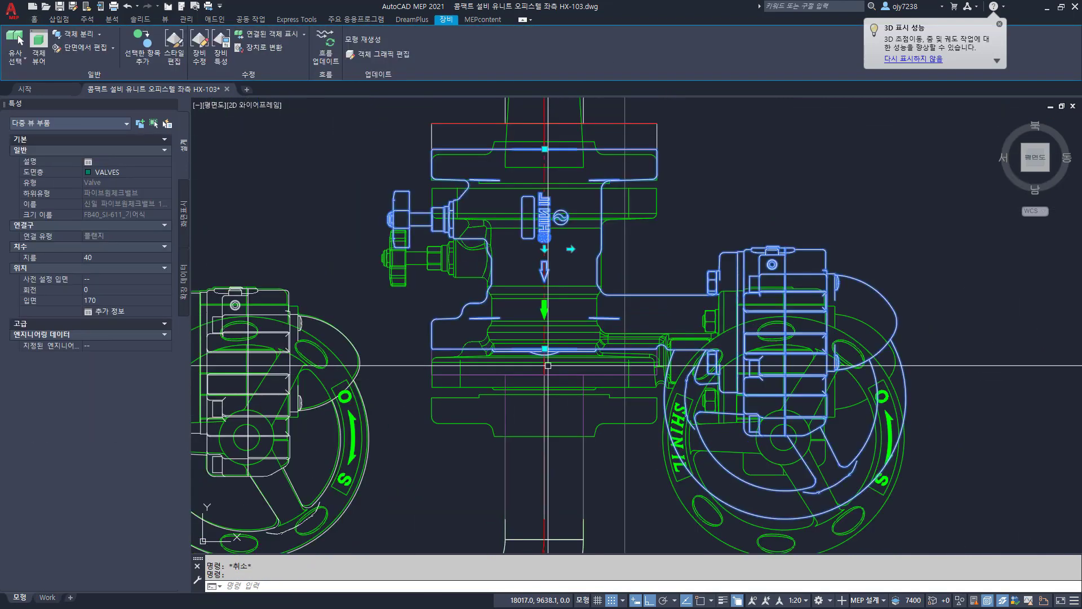
click(544, 349)
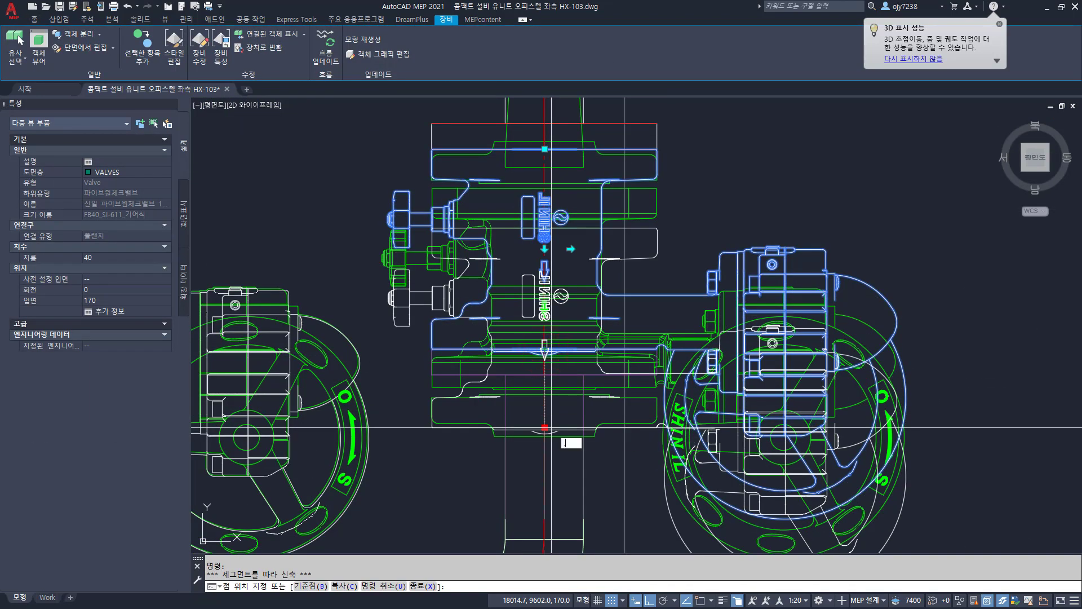
key(Return)
scroll(565, 398, up, 4)
shift+right_click(530, 388)
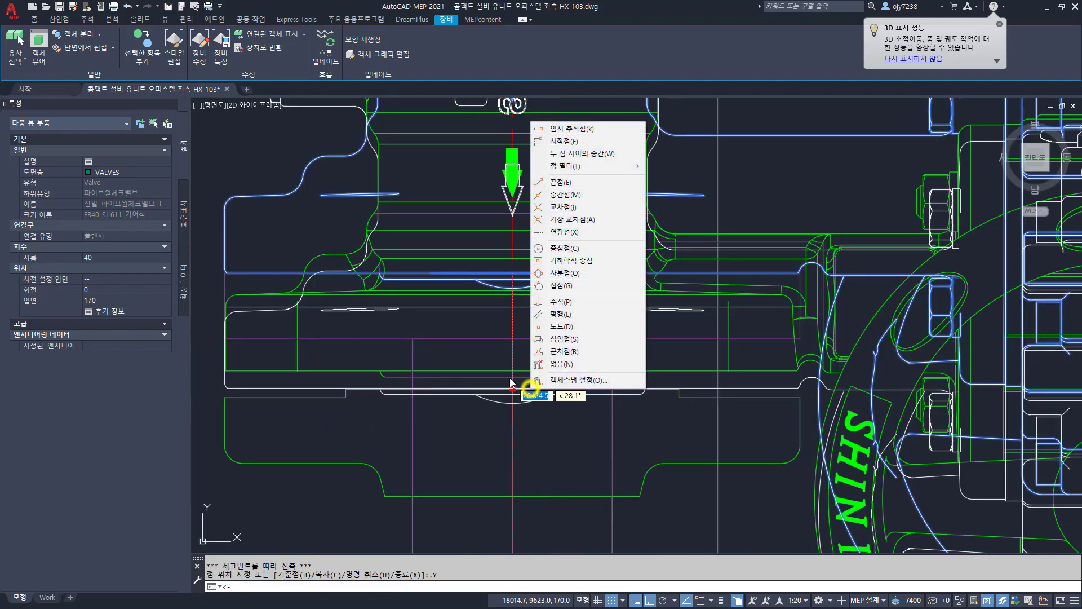
key(a)
click(524, 444)
scroll(402, 427, down, 6)
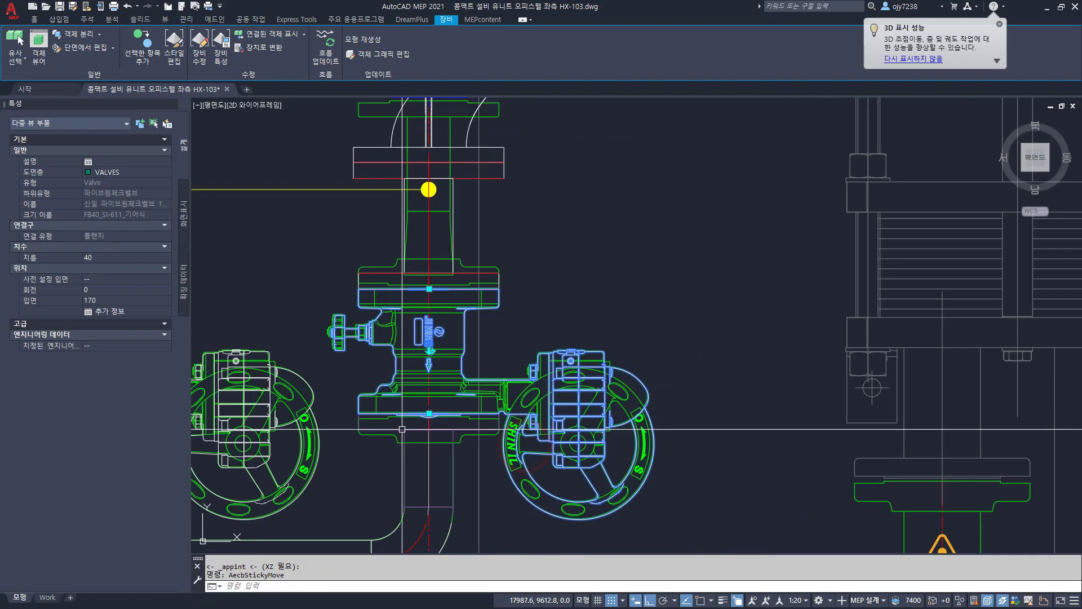
key(Escape)
Step: Switch to the southwest isometric view and set the visual style to 개념 (Conceptual), framing PUMP 2's pumps and check valves
scroll(491, 361, down, 6)
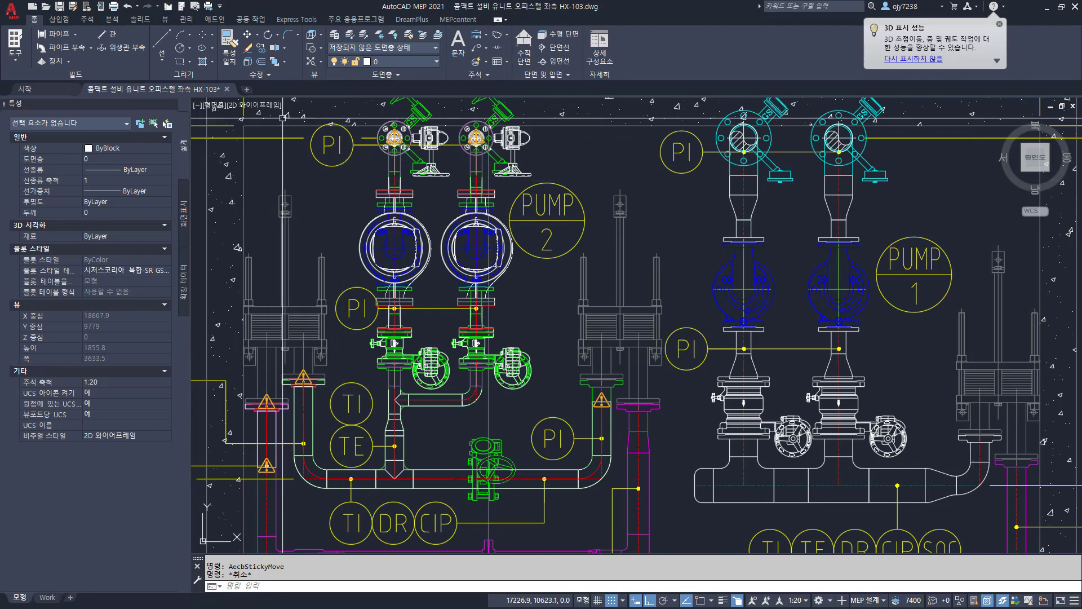
click(1025, 172)
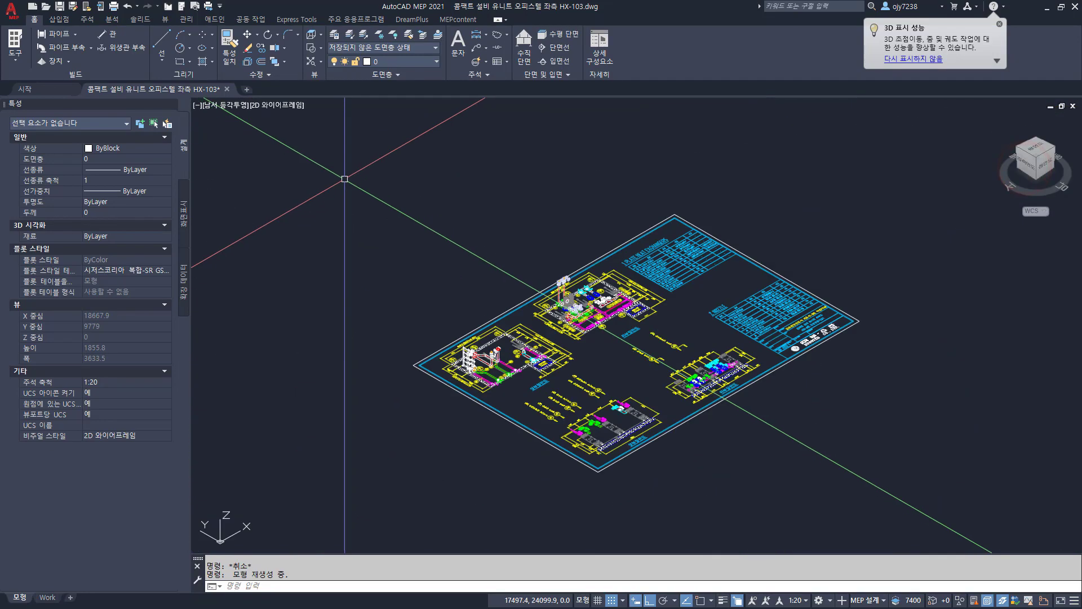
click(276, 106)
click(305, 146)
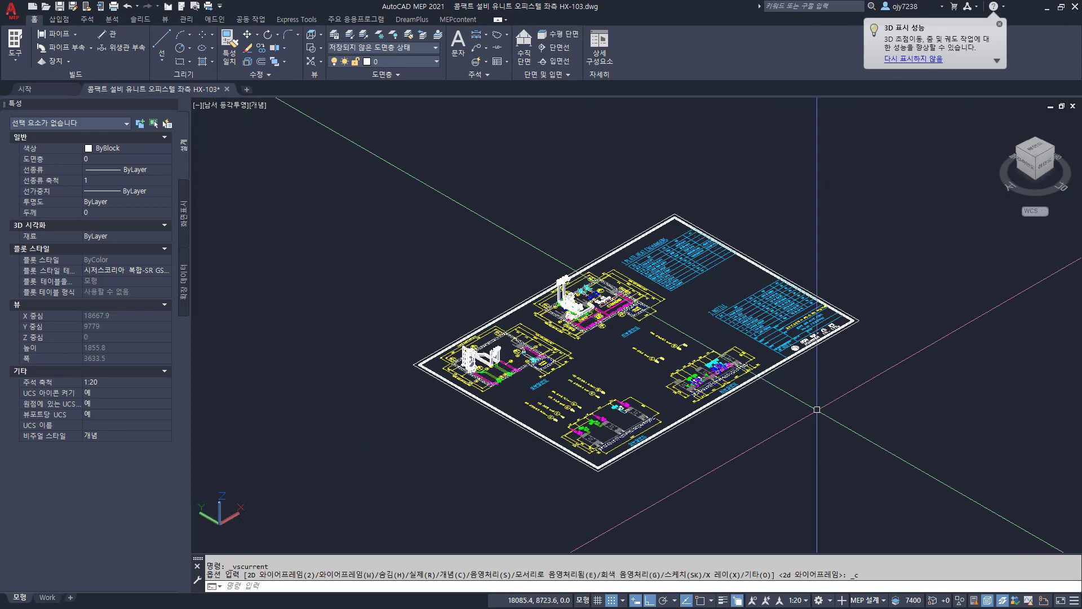
scroll(587, 322, up, 2)
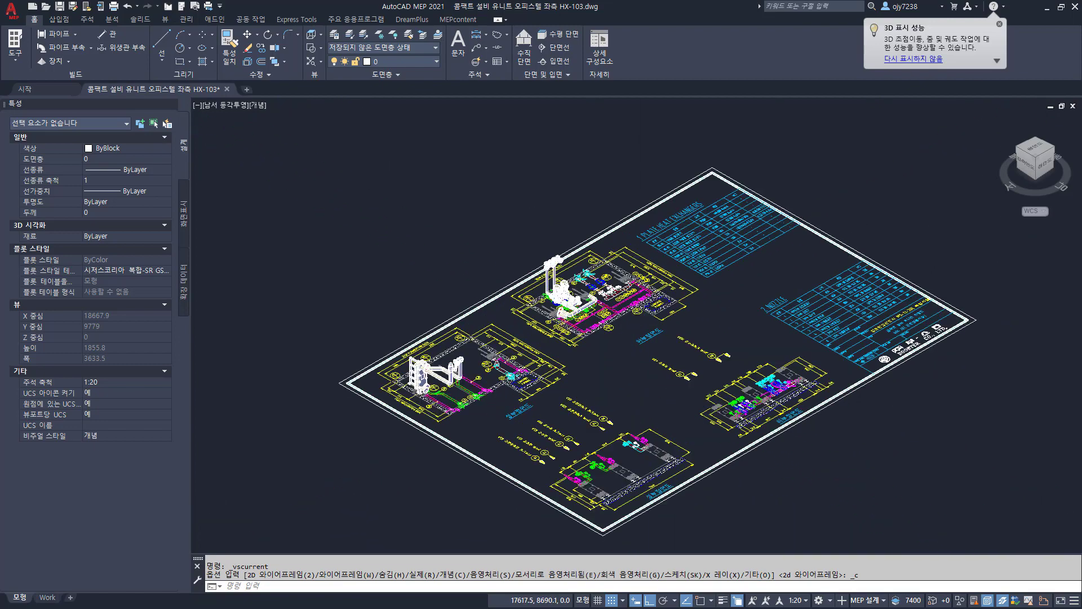
scroll(587, 322, up, 11)
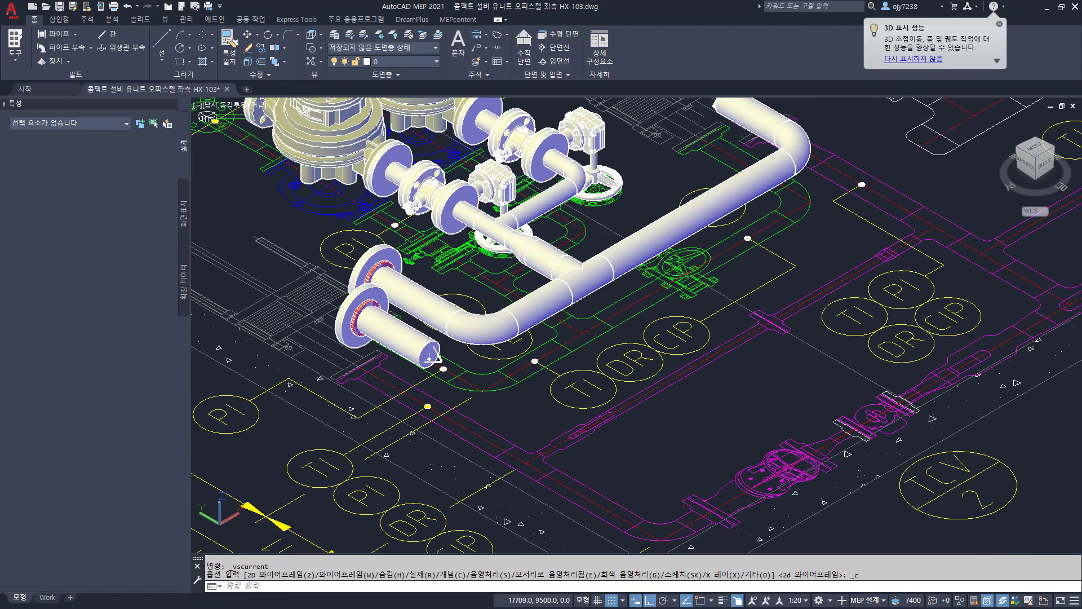
middle_drag(495, 280, 509, 417)
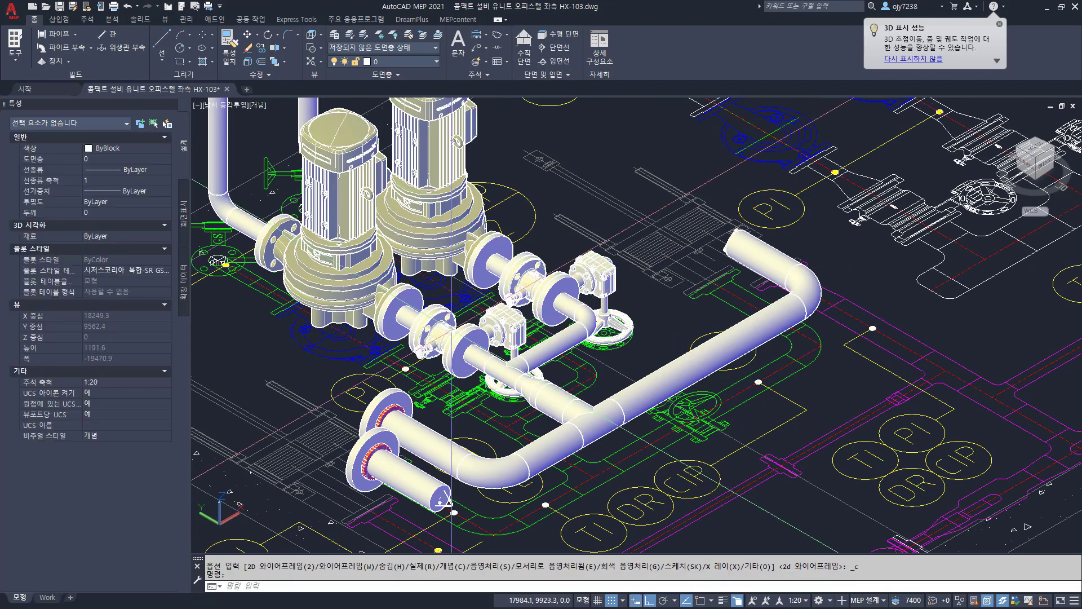
Step: Rotate both of PUMP 2's new check valves 180 degrees about their pipe axes with the rotation grips
click(513, 331)
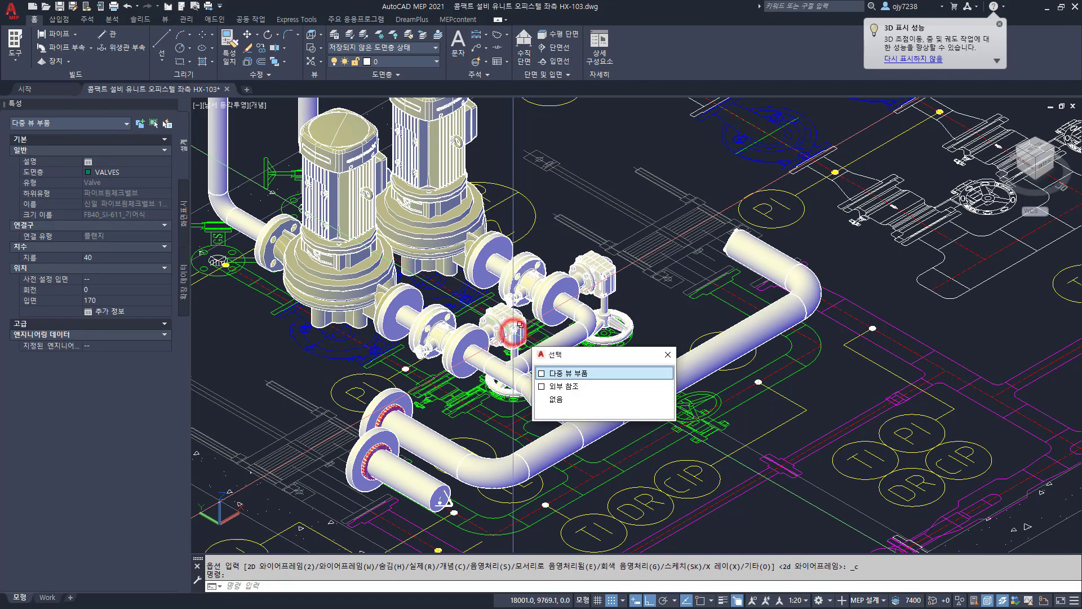
click(456, 337)
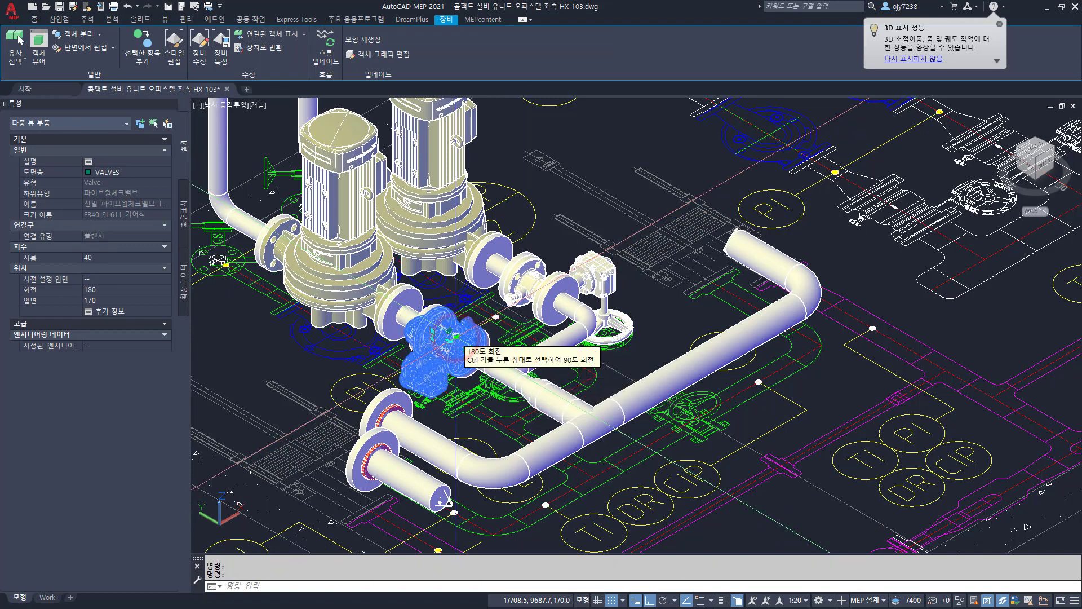
click(544, 288)
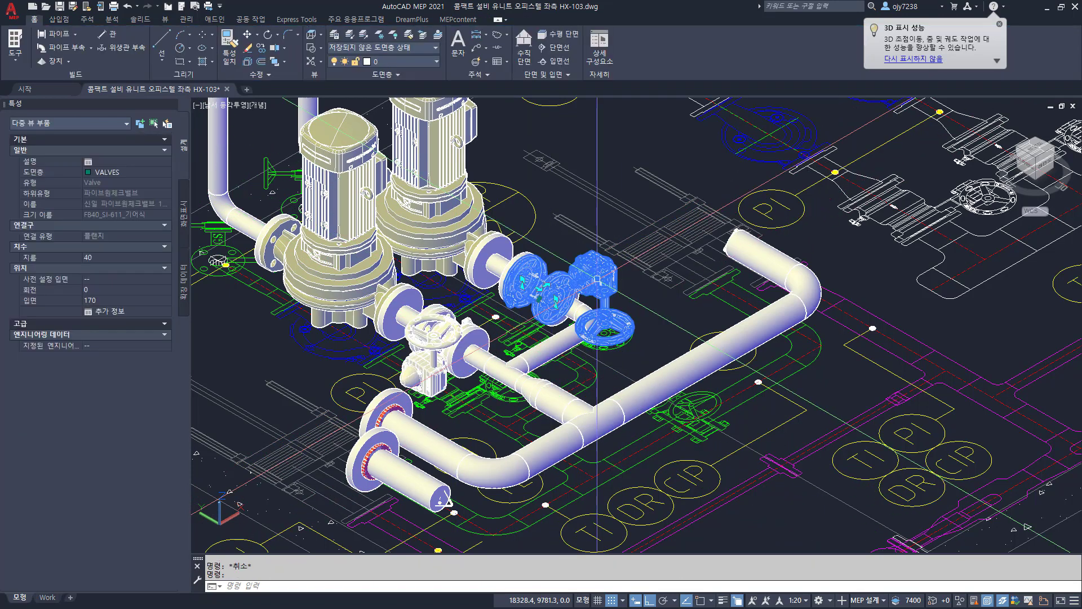
click(546, 283)
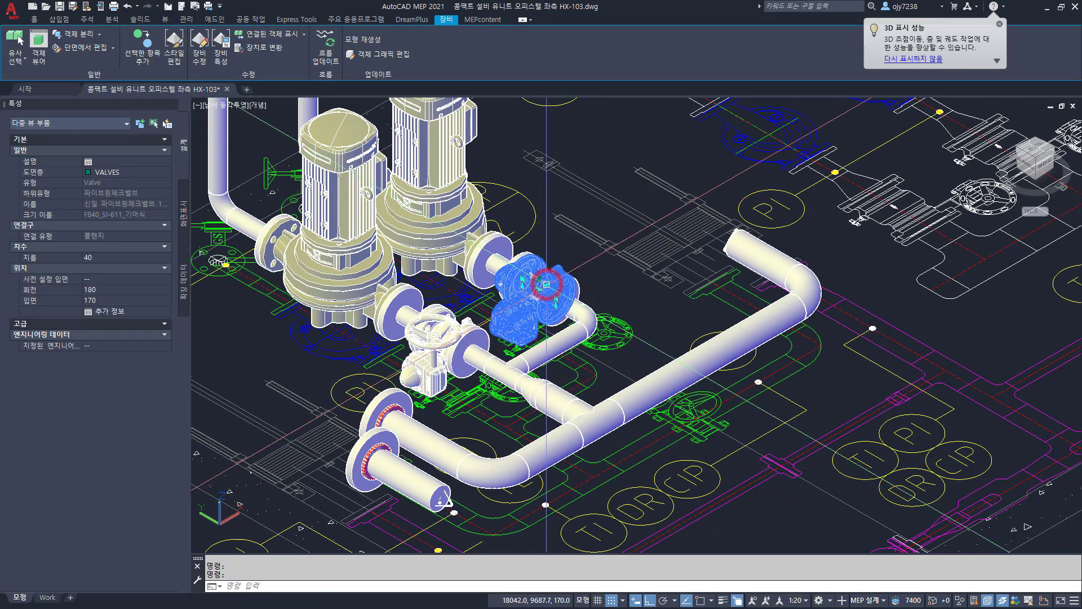
key(Escape)
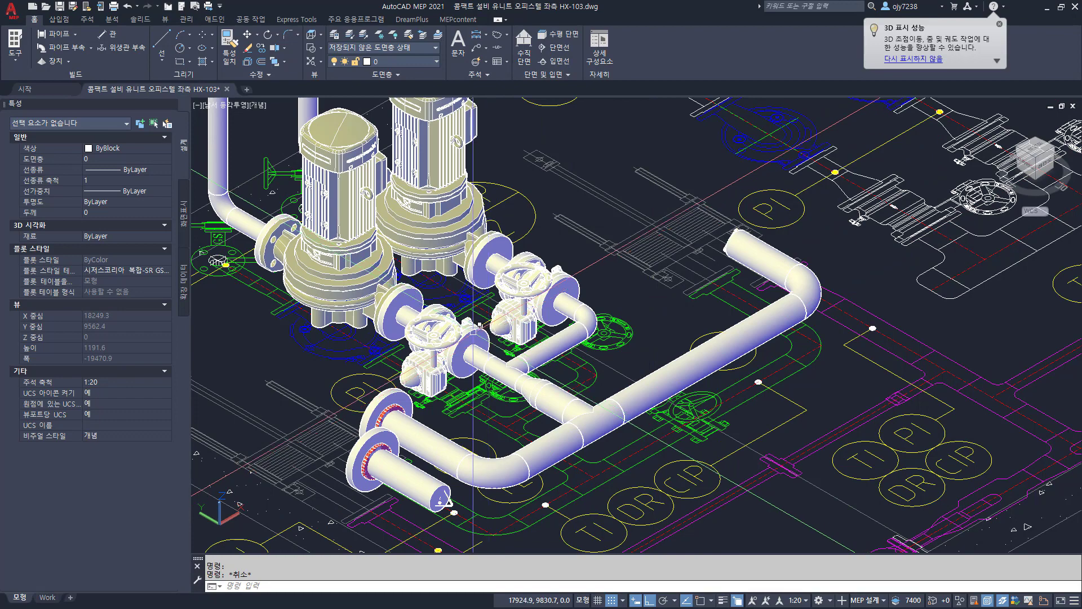
scroll(488, 333, down, 2)
scroll(517, 311, down, 2)
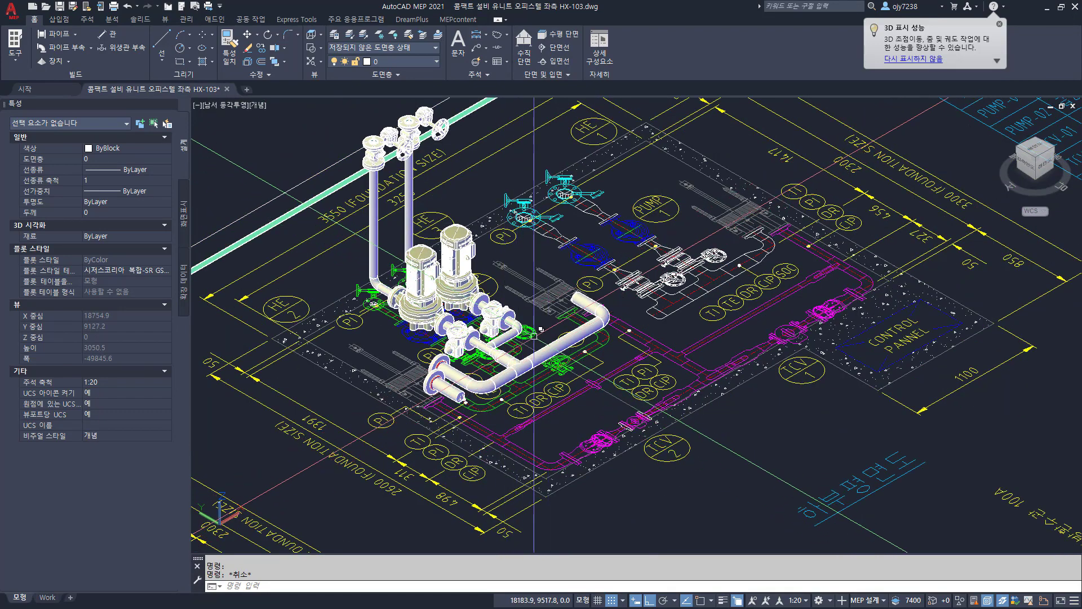
scroll(540, 298, up, 5)
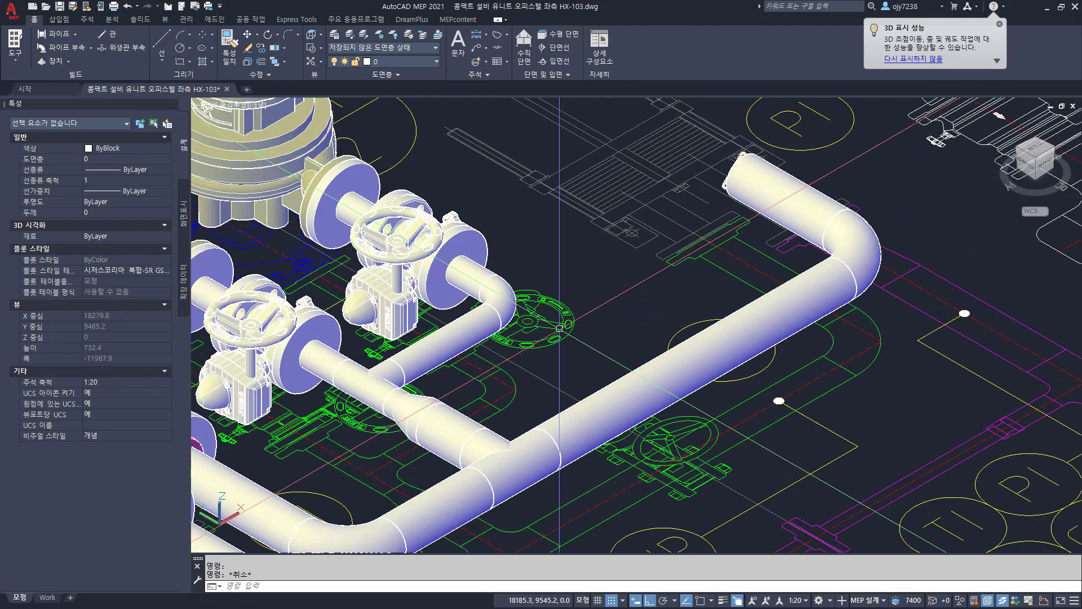
middle_drag(535, 337, 573, 338)
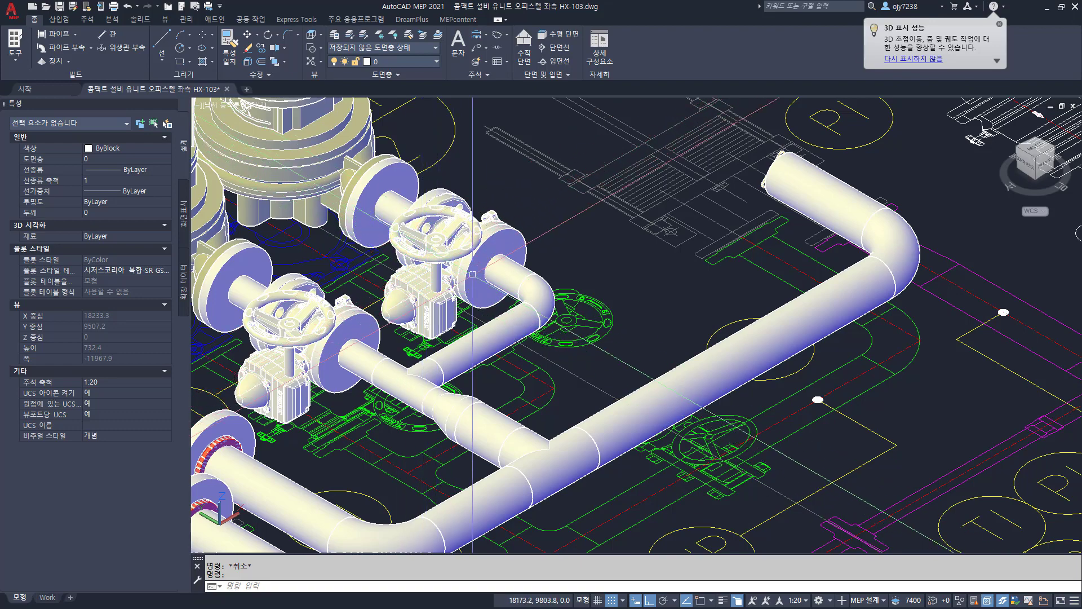
scroll(439, 290, down, 5)
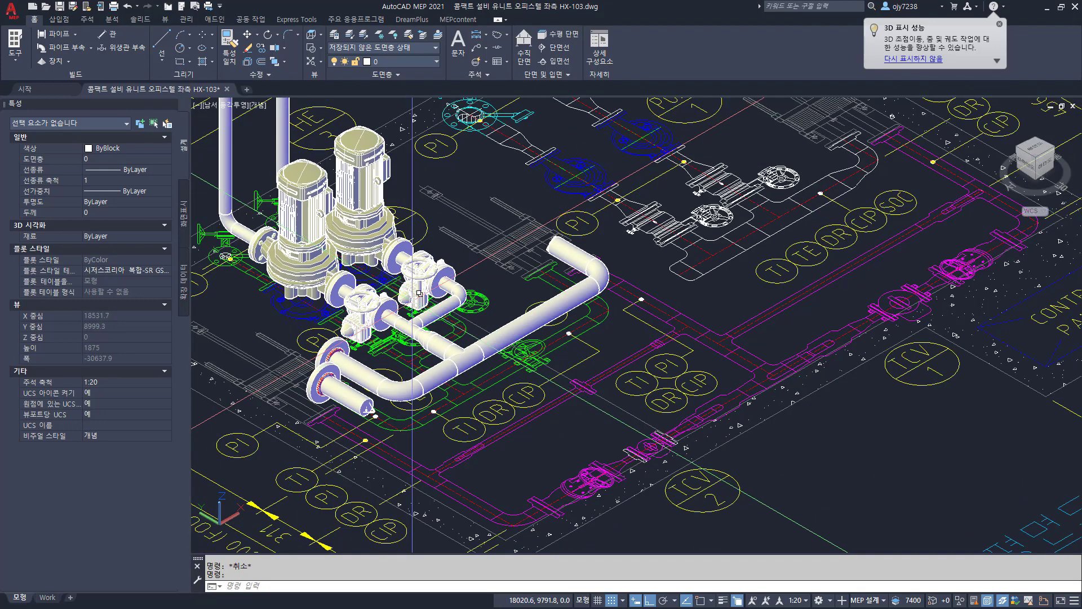
scroll(533, 368, up, 3)
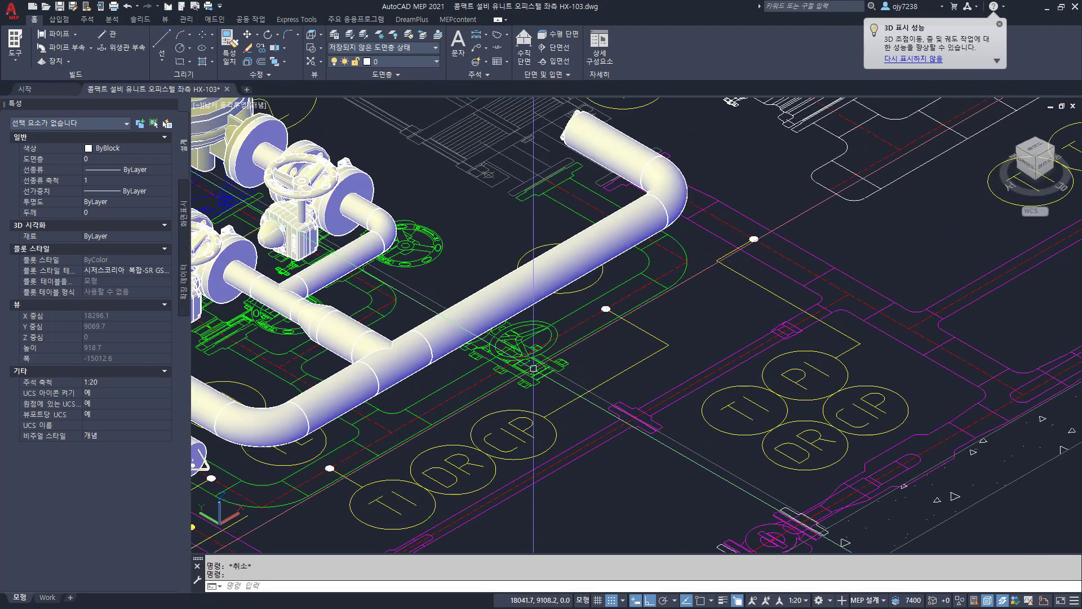
Step: Return to the plan view in the 2D 와이어프레임 (2D Wireframe) visual style, zoomed in on PUMP 2's lower piping
click(259, 105)
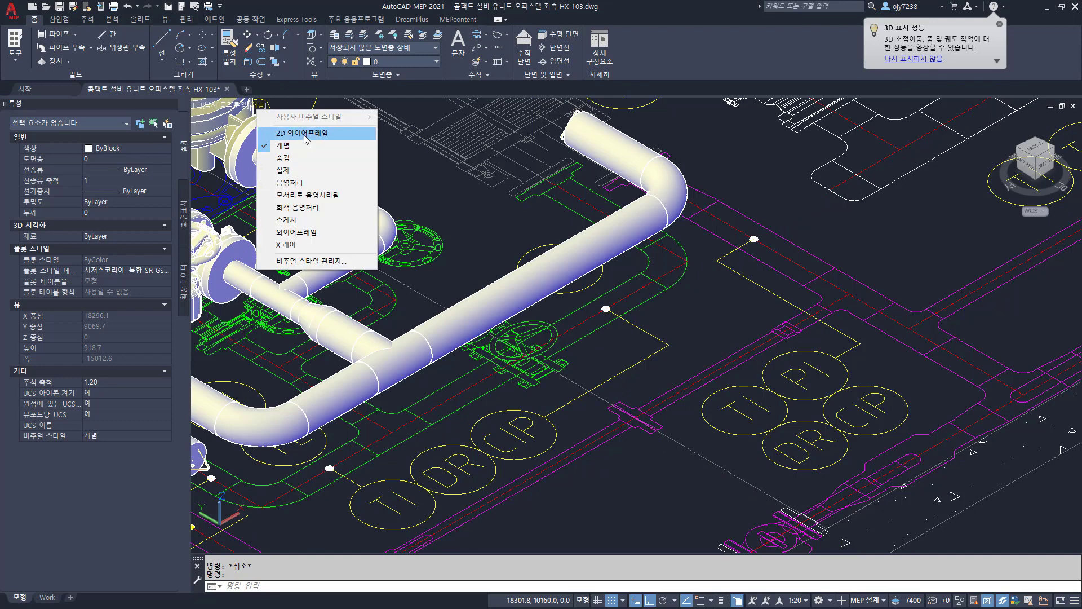
click(303, 133)
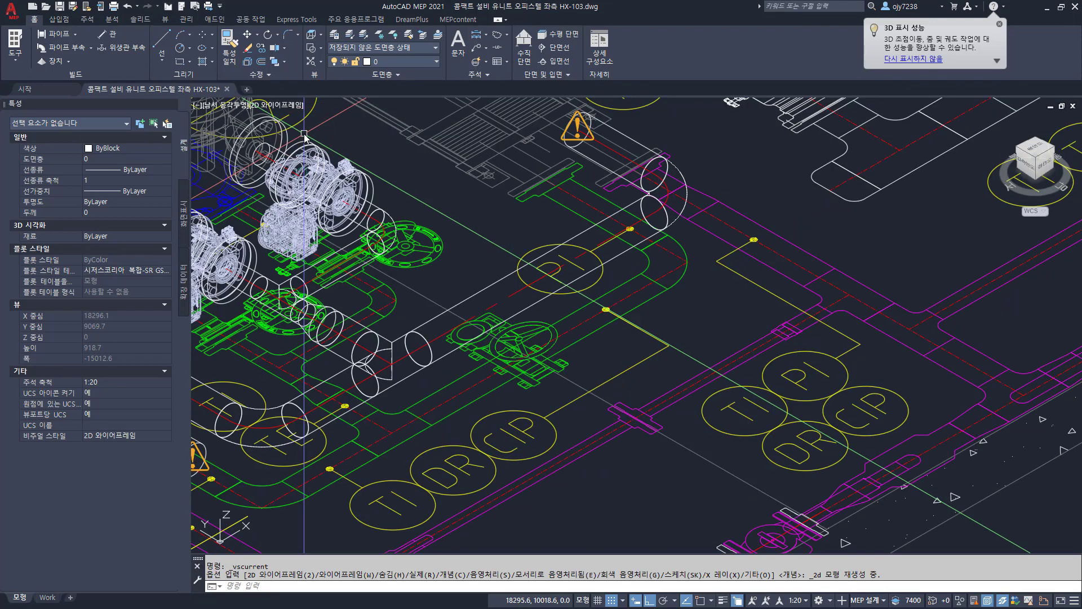
text(PLAN)
key(Return)
key(Return)
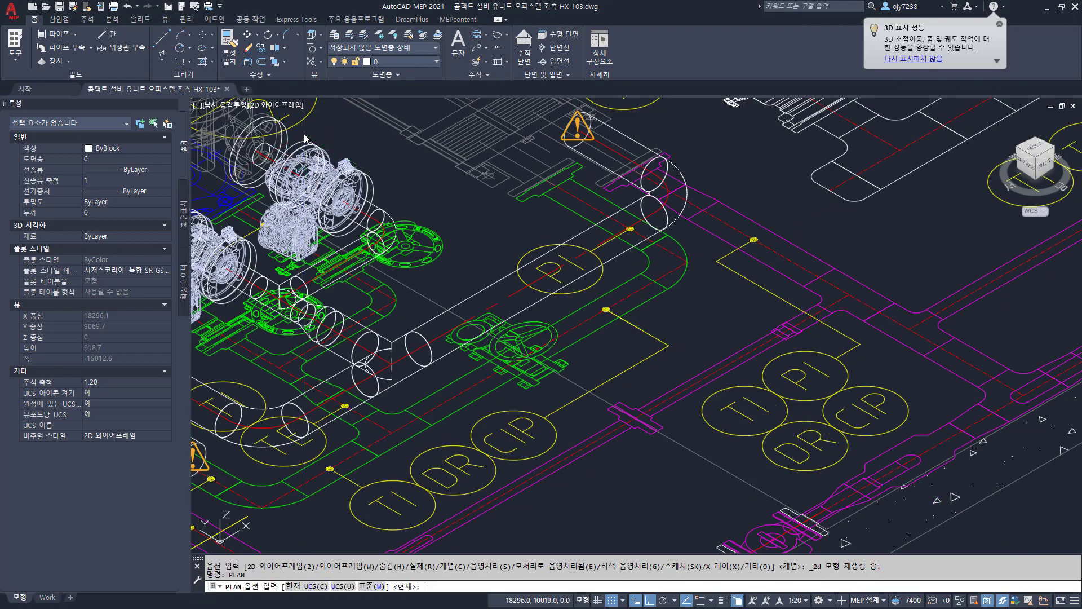
text(z)
key(Return)
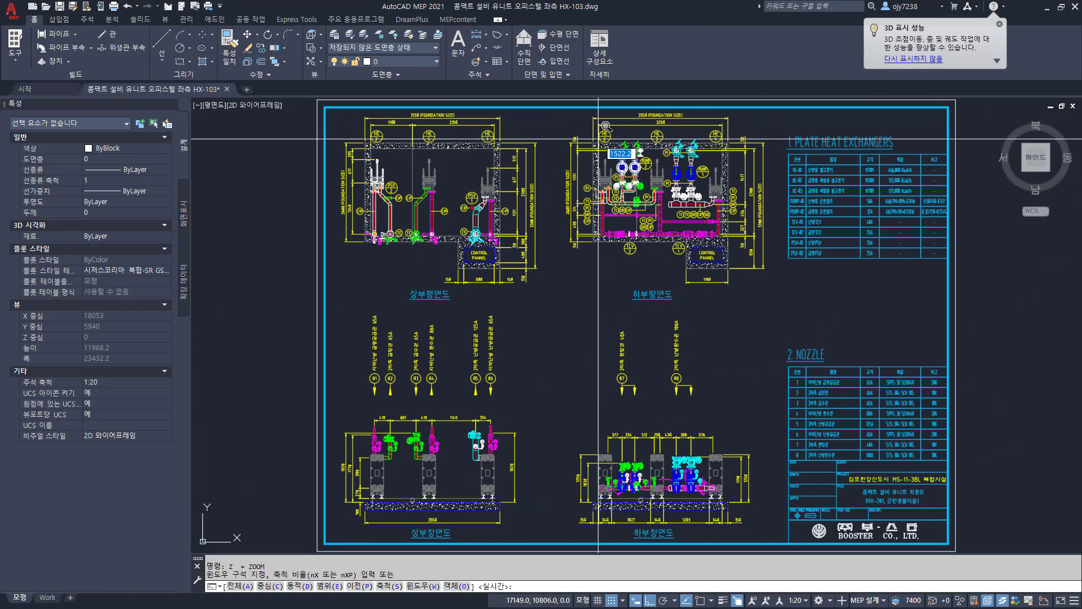
click(596, 137)
click(665, 211)
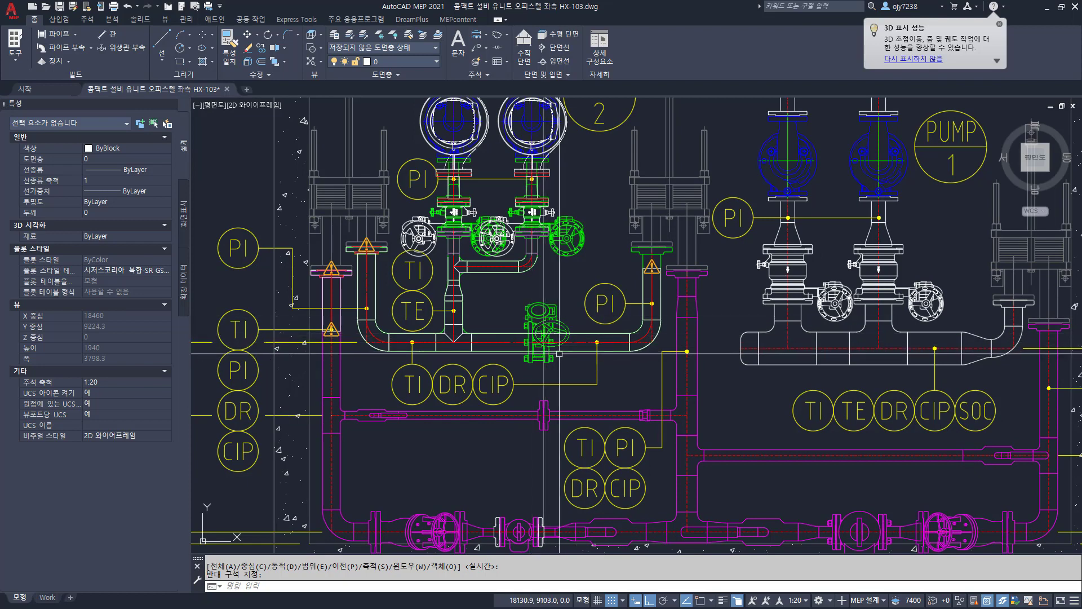
Step: Start adding a multi-view part and choose the geared water butterfly valve 버터플라이밸브_기어식_물용 10KG
mouse_move(549, 353)
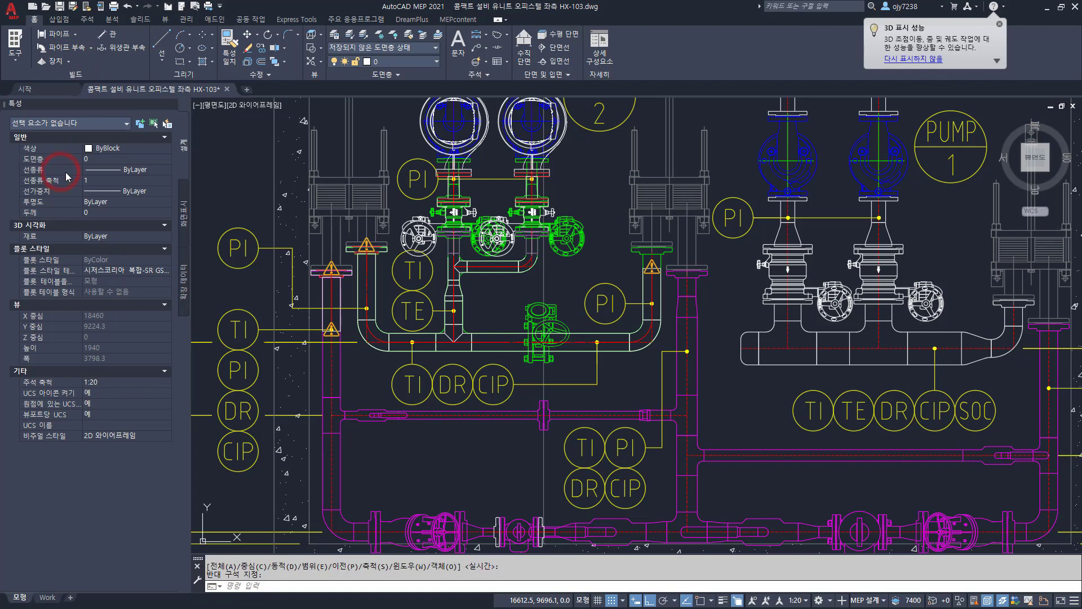
click(283, 254)
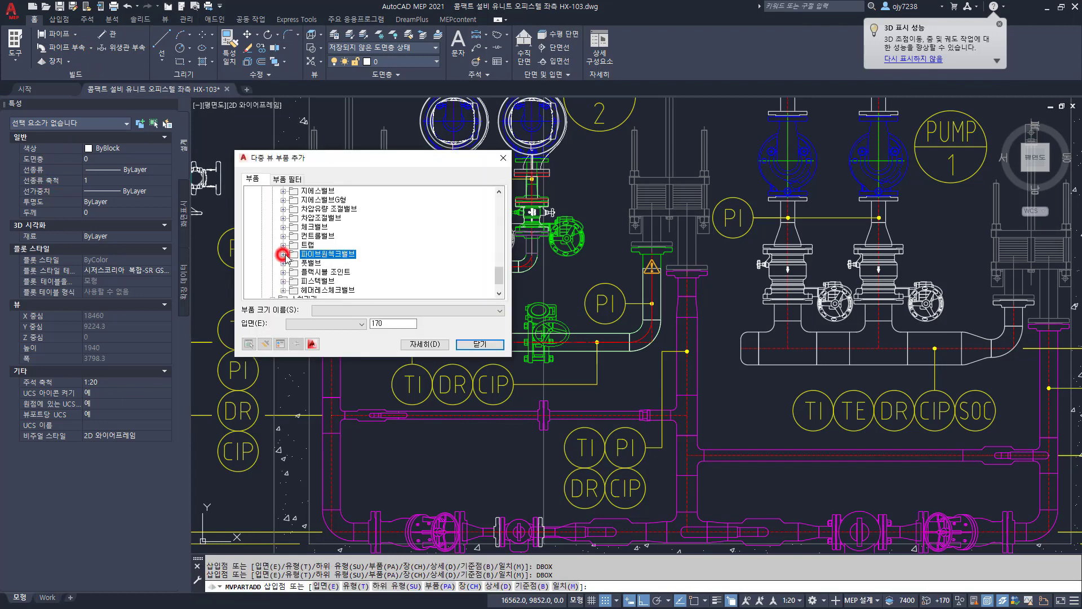
scroll(326, 245, up, 6)
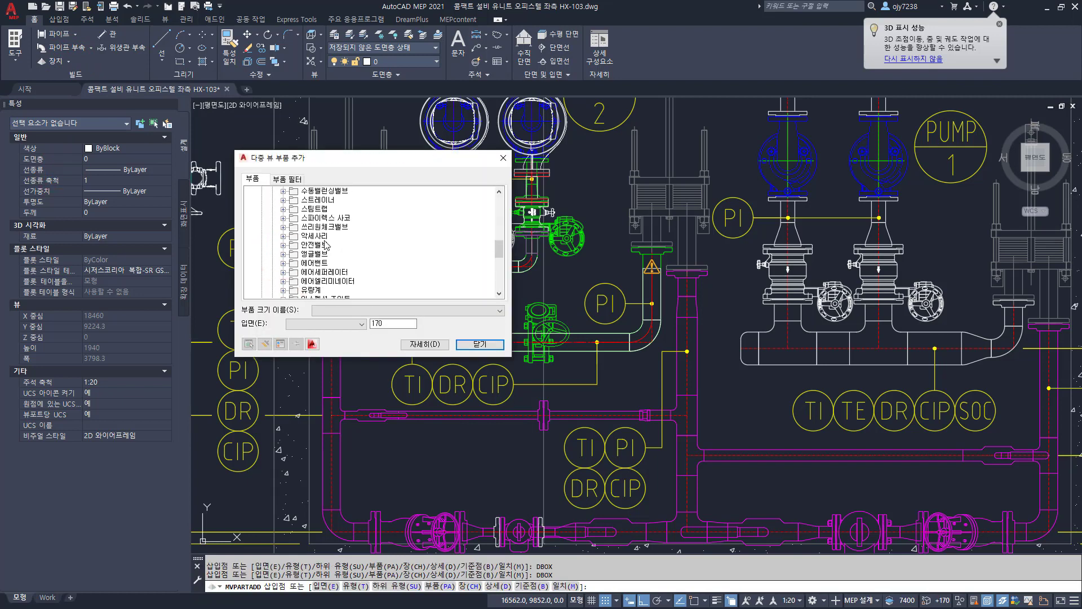
scroll(325, 245, up, 3)
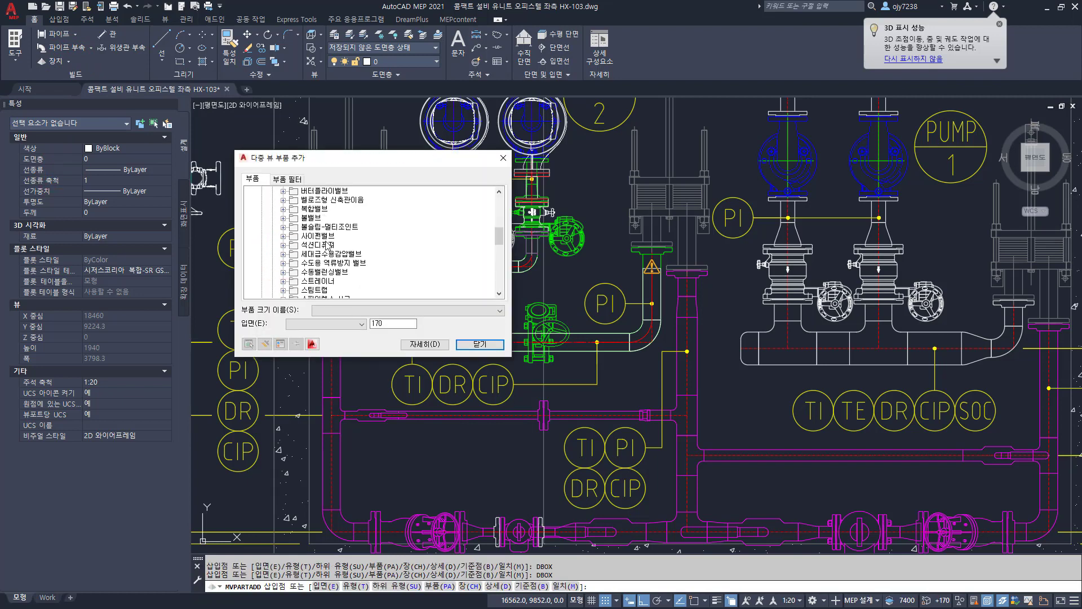
scroll(326, 244, up, 1)
click(326, 219)
click(283, 219)
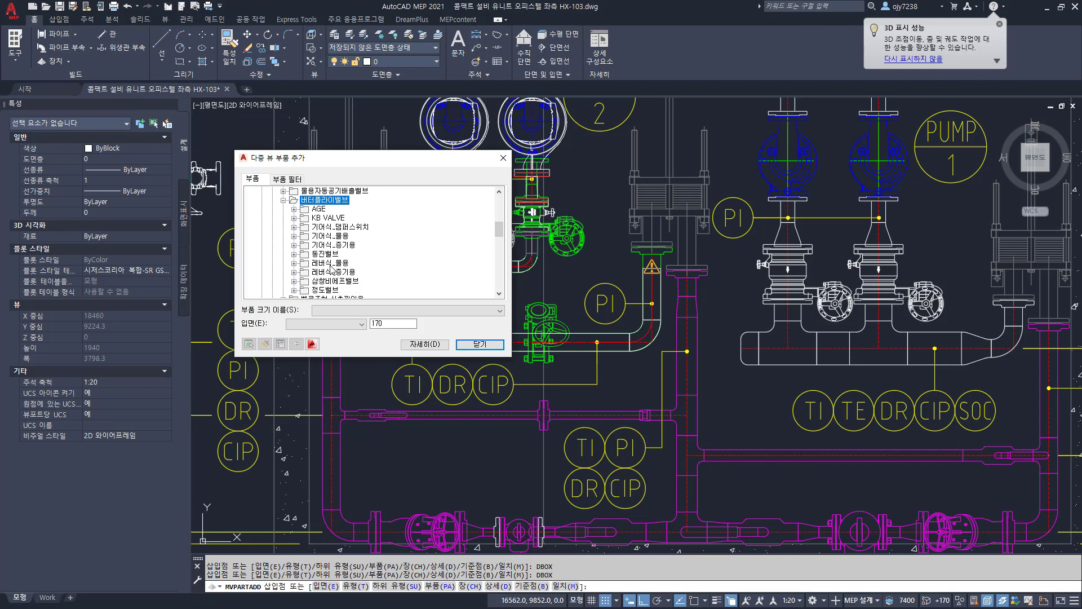
double_click(338, 236)
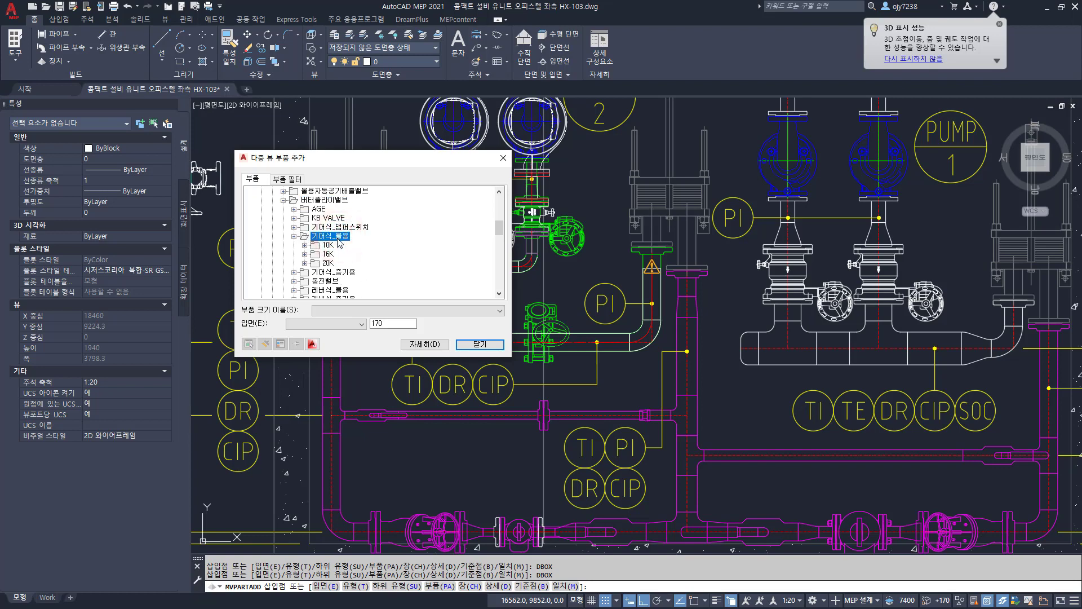
double_click(328, 245)
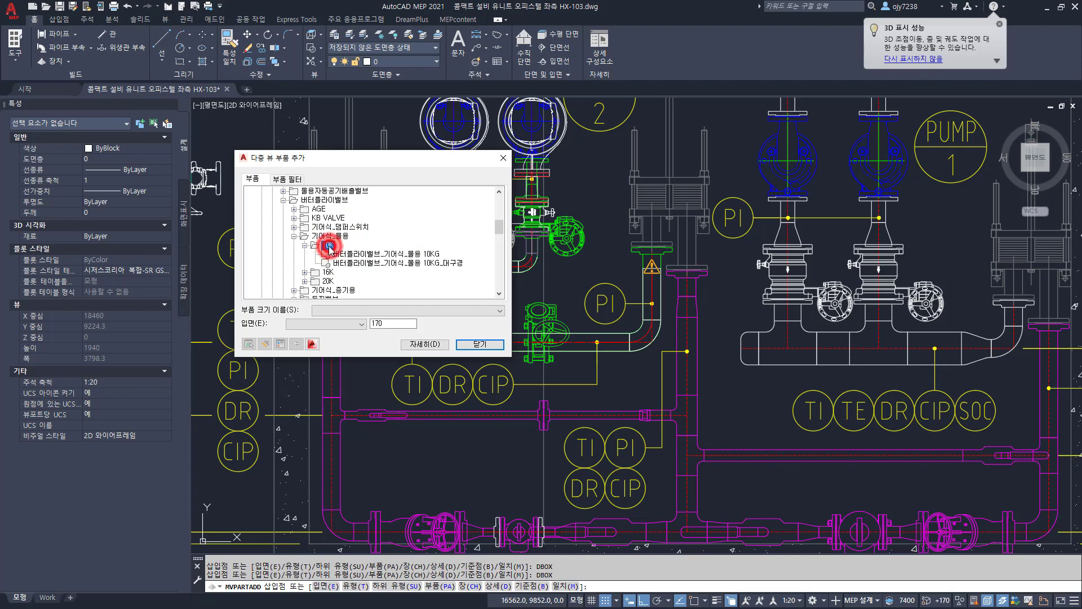
click(406, 254)
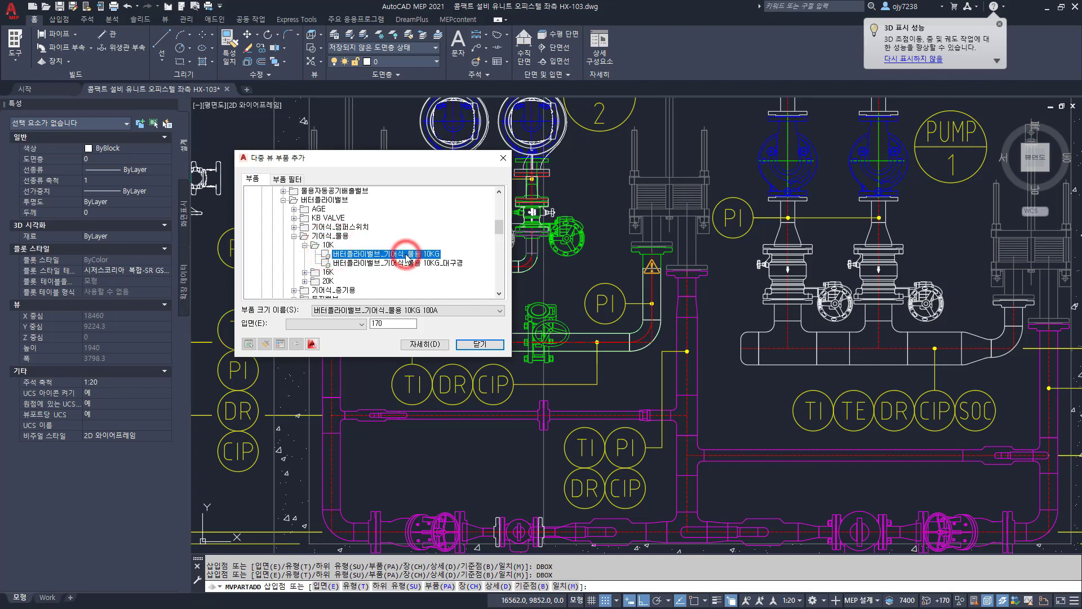
Step: Insert the butterfly valve in size 65A on the horizontal header at the green 2D valve symbol, using 철 플랜지 10KG flanges
mouse_move(526, 357)
middle_down()
mouse_move(770, 389)
mouse_move(715, 425)
mouse_move(617, 399)
middle_up()
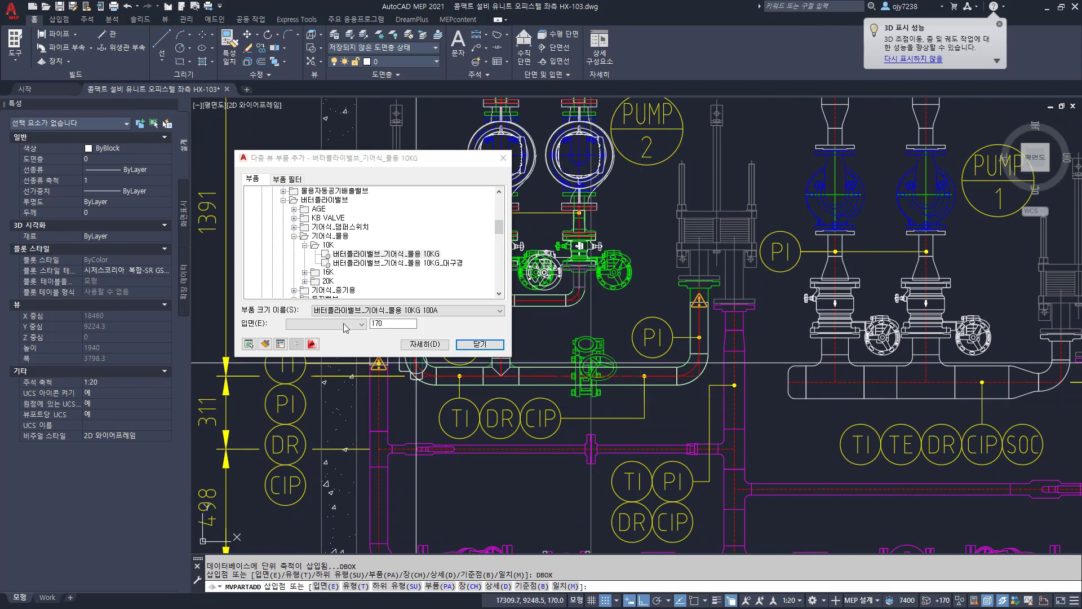
click(416, 310)
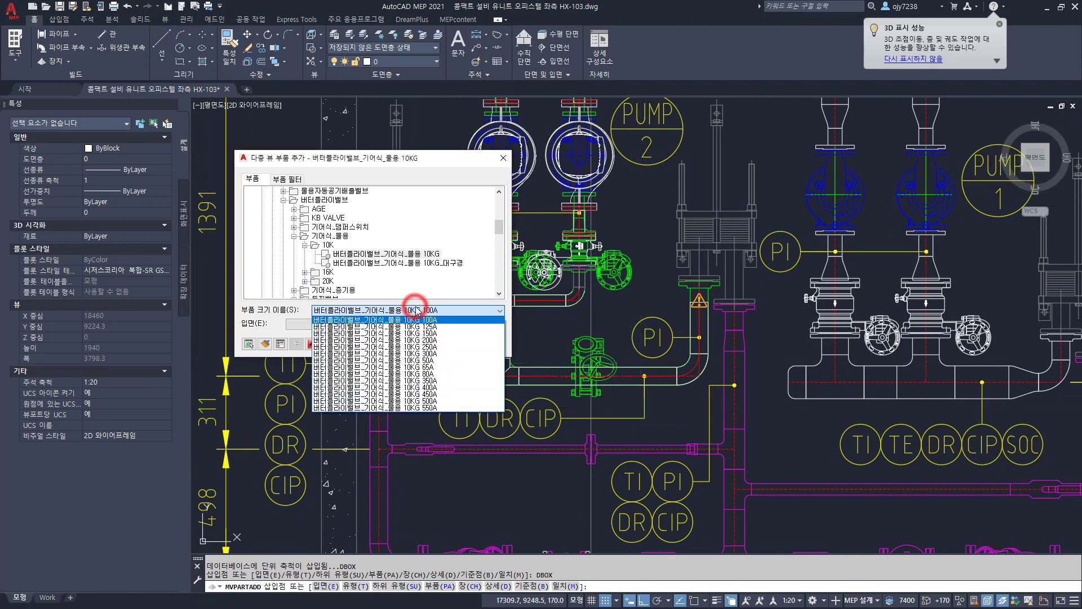
click(417, 366)
scroll(616, 376, up, 2)
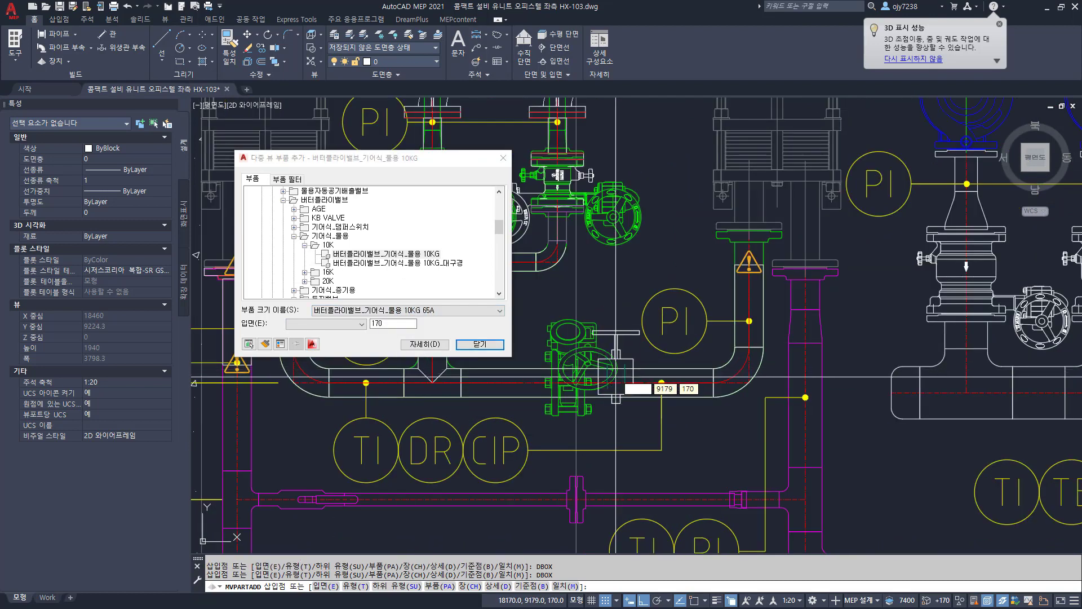
click(568, 383)
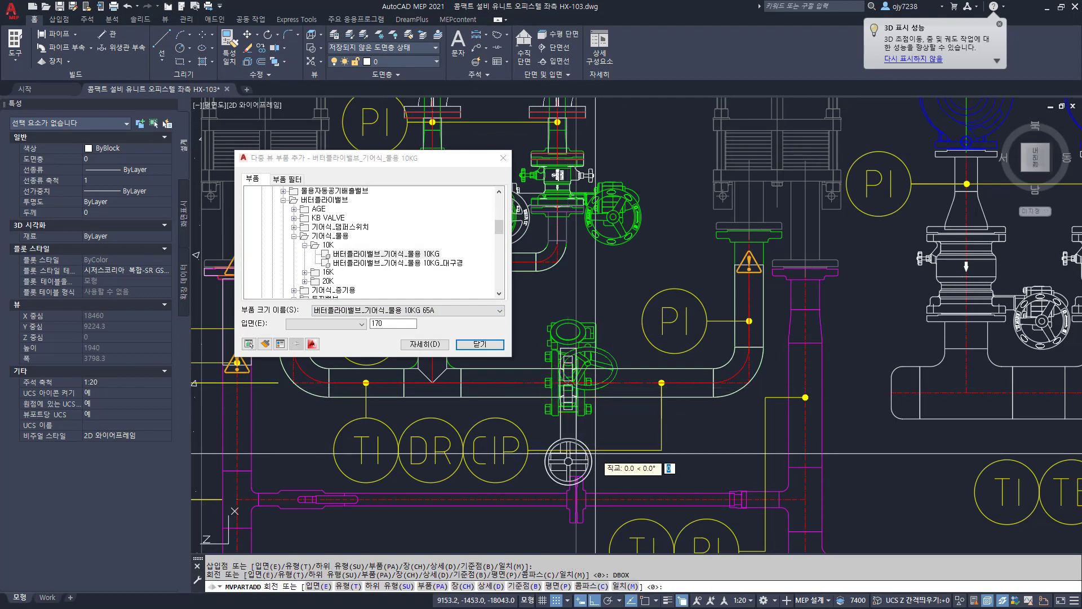
click(610, 307)
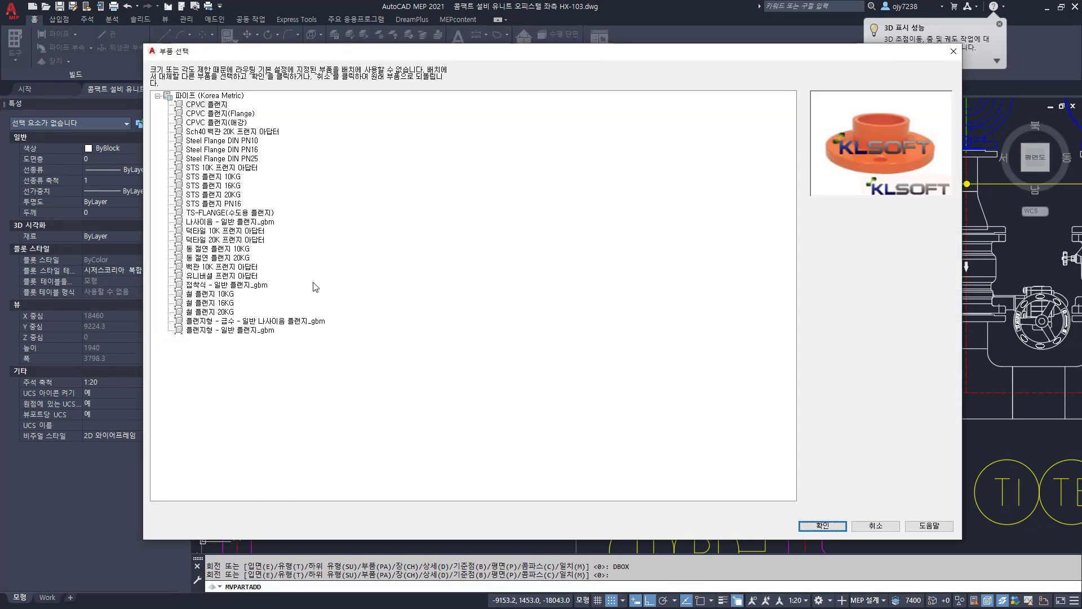
double_click(213, 293)
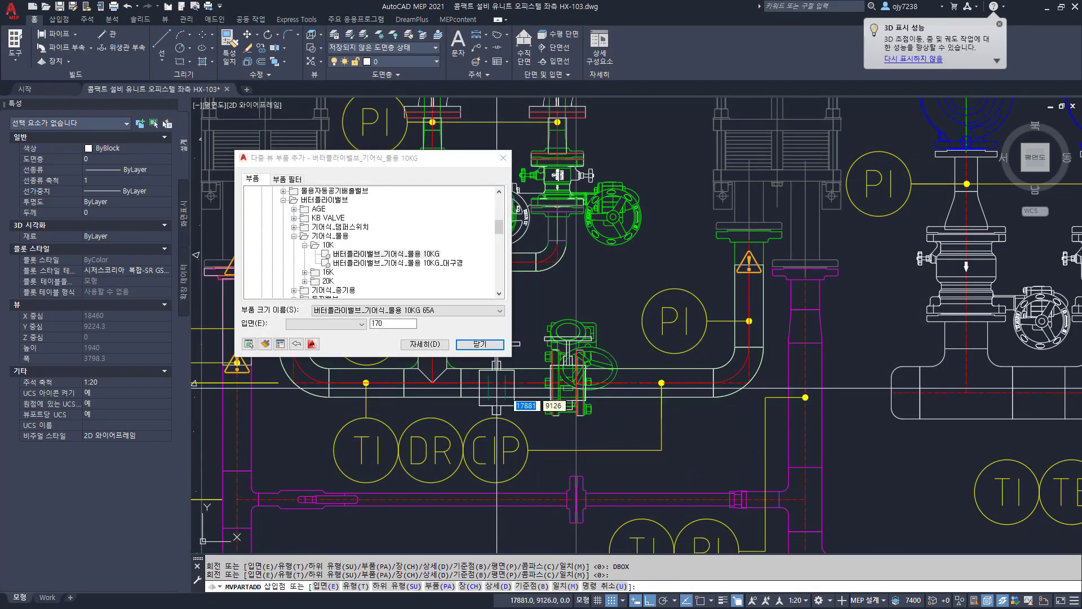
click(492, 346)
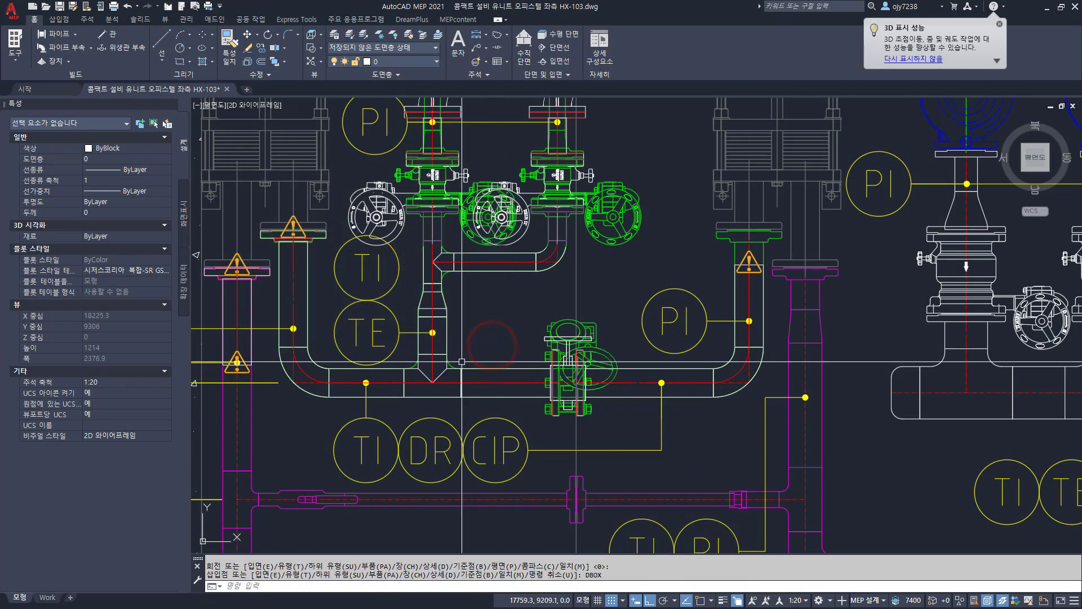
Step: Examine how the inserted butterfly valve and its handwheel line up with the green 2D valve symbol
scroll(620, 380, up, 6)
scroll(620, 379, down, 4)
scroll(547, 368, up, 5)
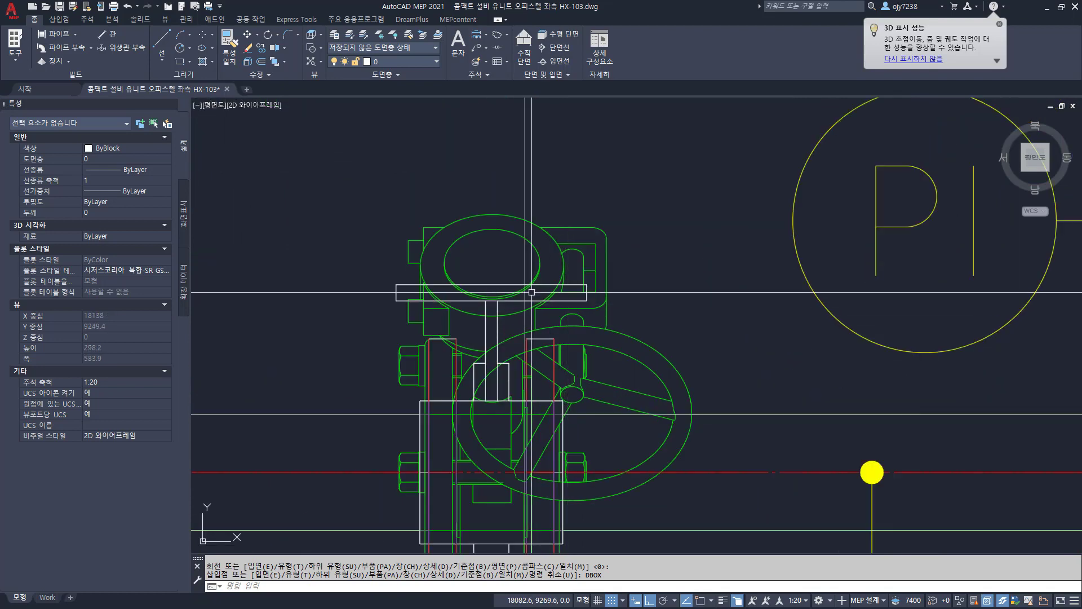
click(504, 292)
scroll(504, 292, down, 4)
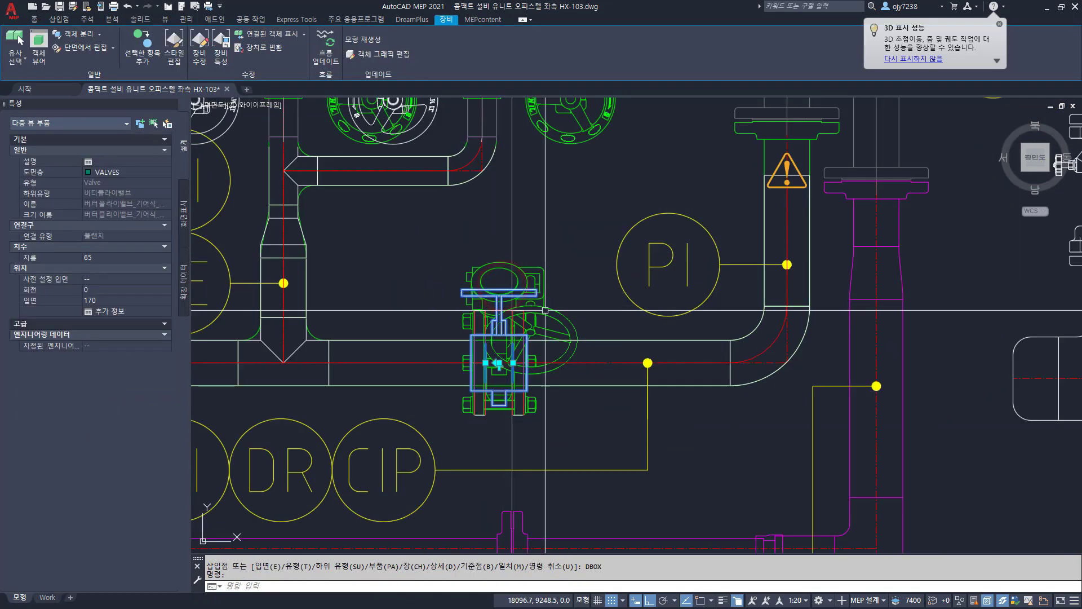
double_click(607, 434)
scroll(521, 382, up, 4)
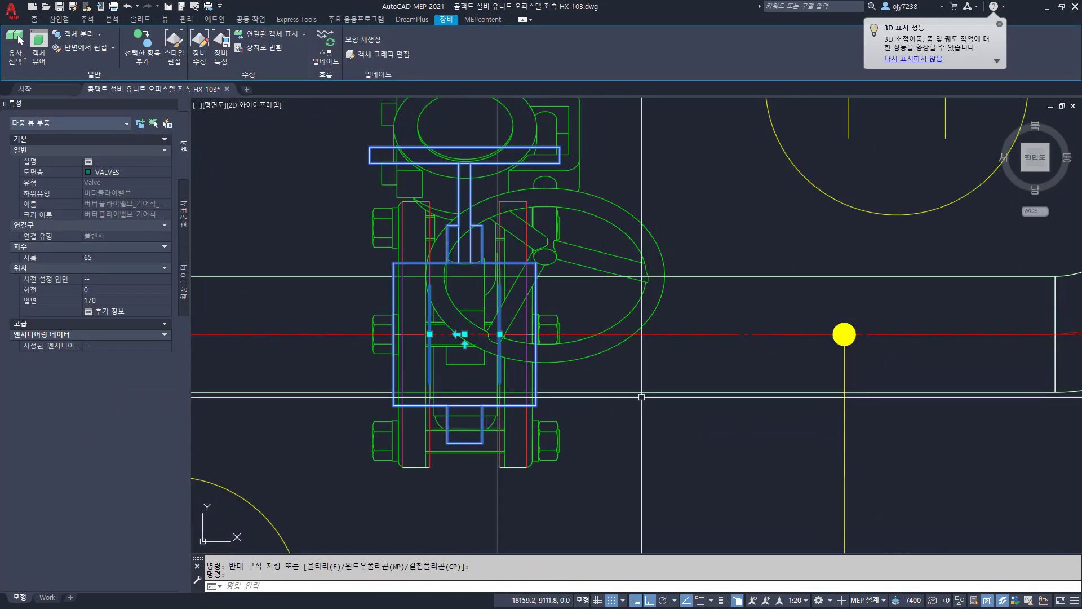
scroll(558, 396, down, 4)
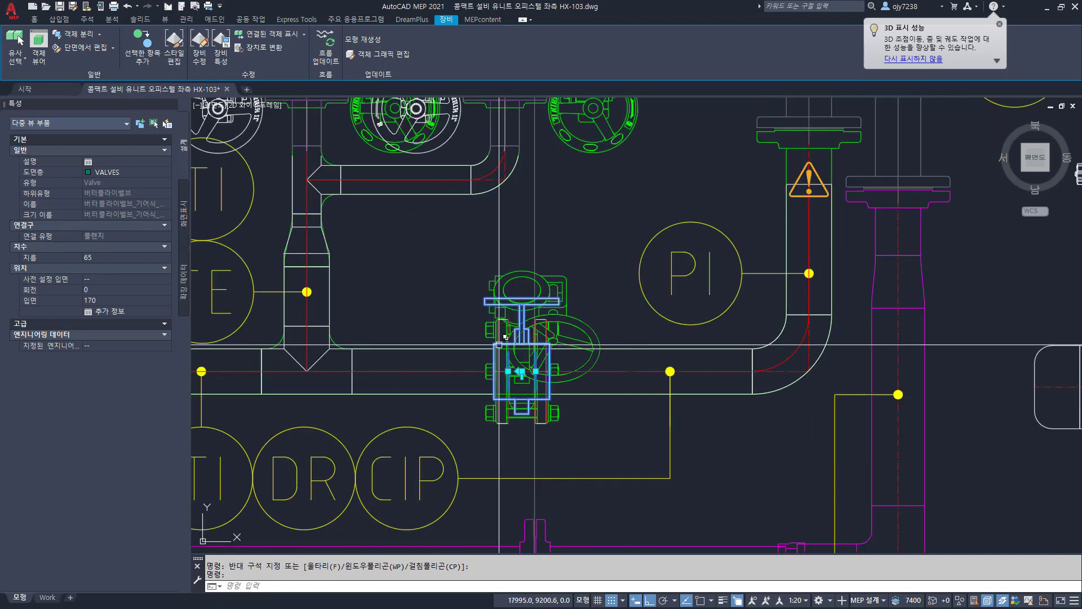
key(Escape)
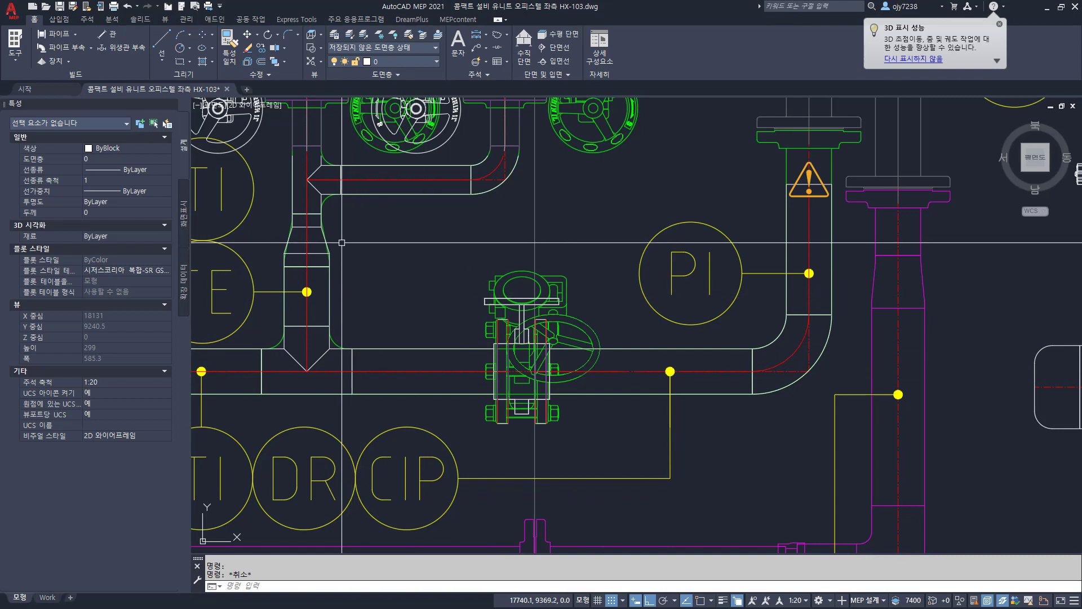
Step: Isolate the butterfly valve with its two flanges and the adjoining pipe segments
click(340, 225)
click(770, 446)
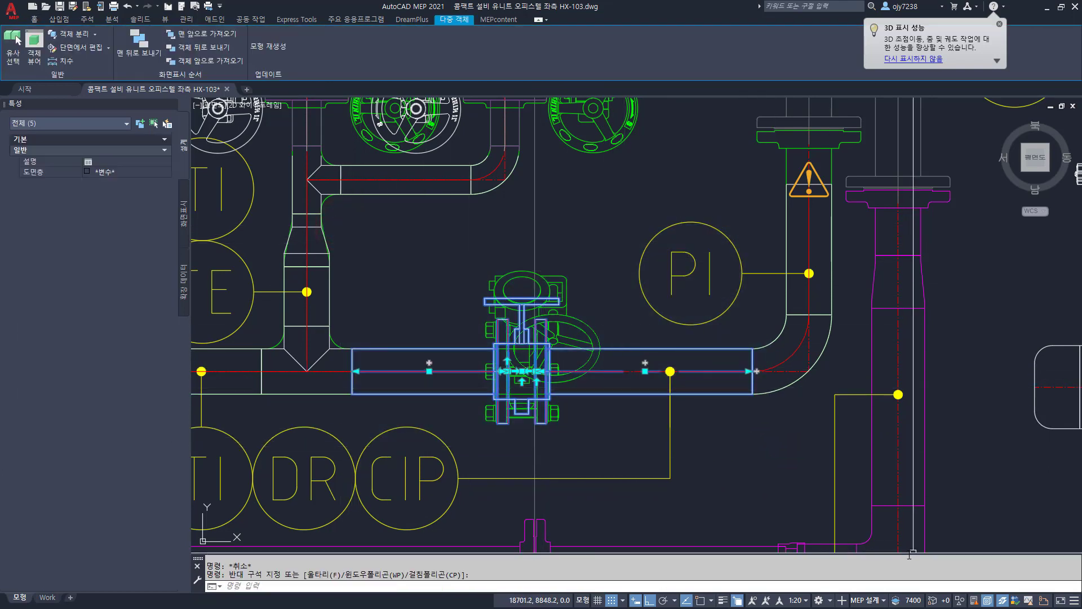
click(959, 603)
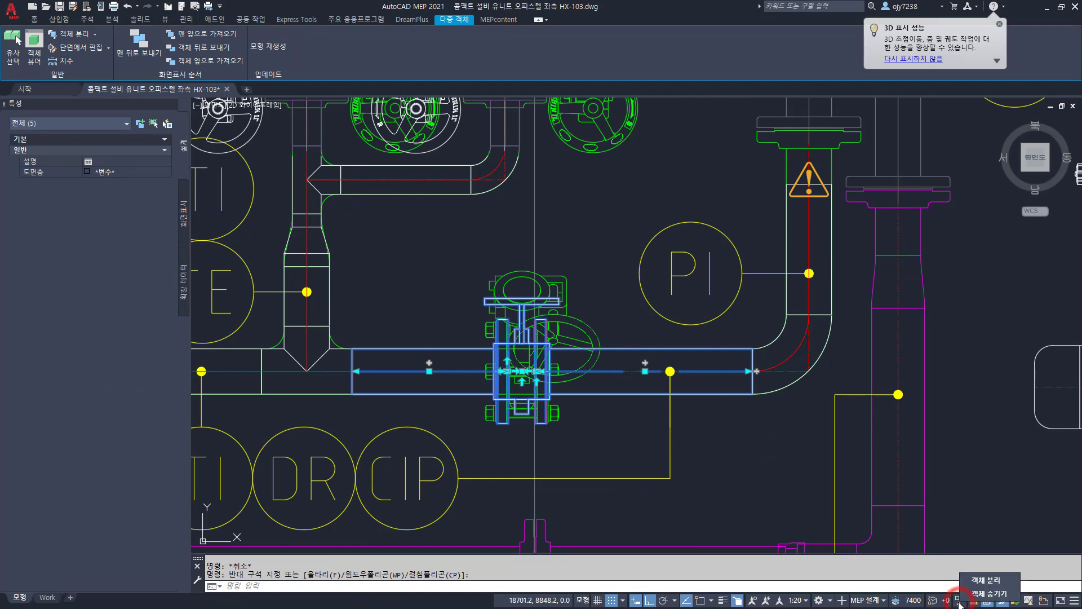
click(987, 580)
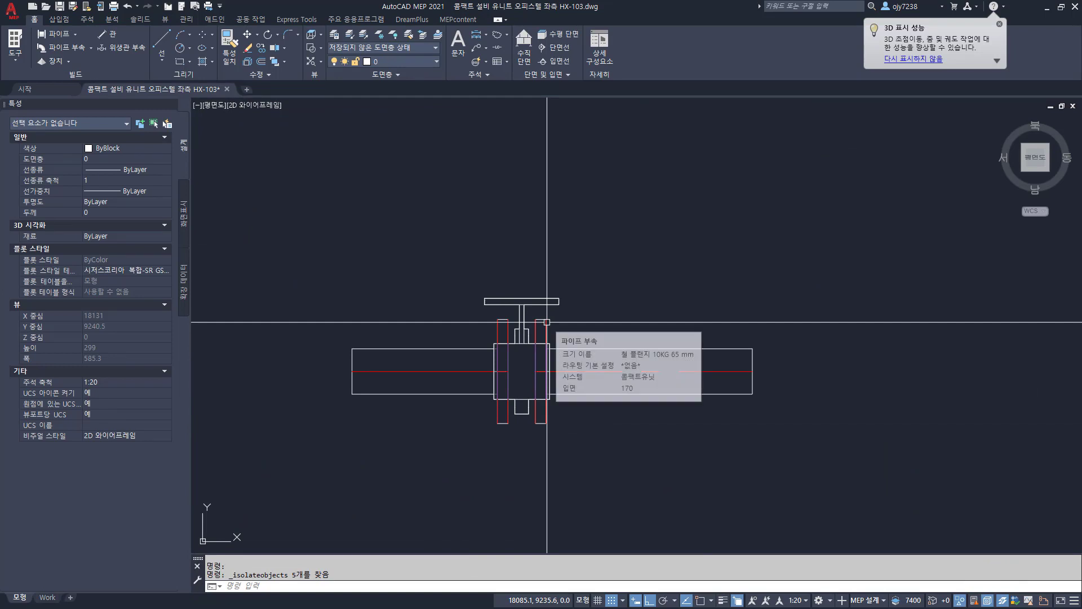
Step: View the isolated butterfly valve from the southwest isometric direction in the 개념 (Conceptual) visual style
click(1025, 169)
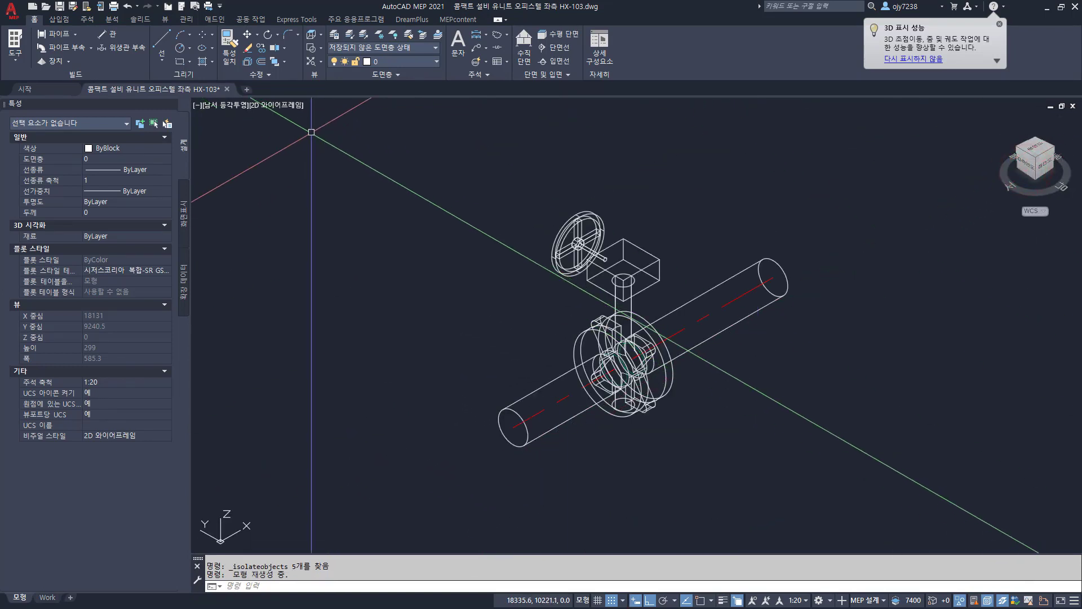
click(276, 104)
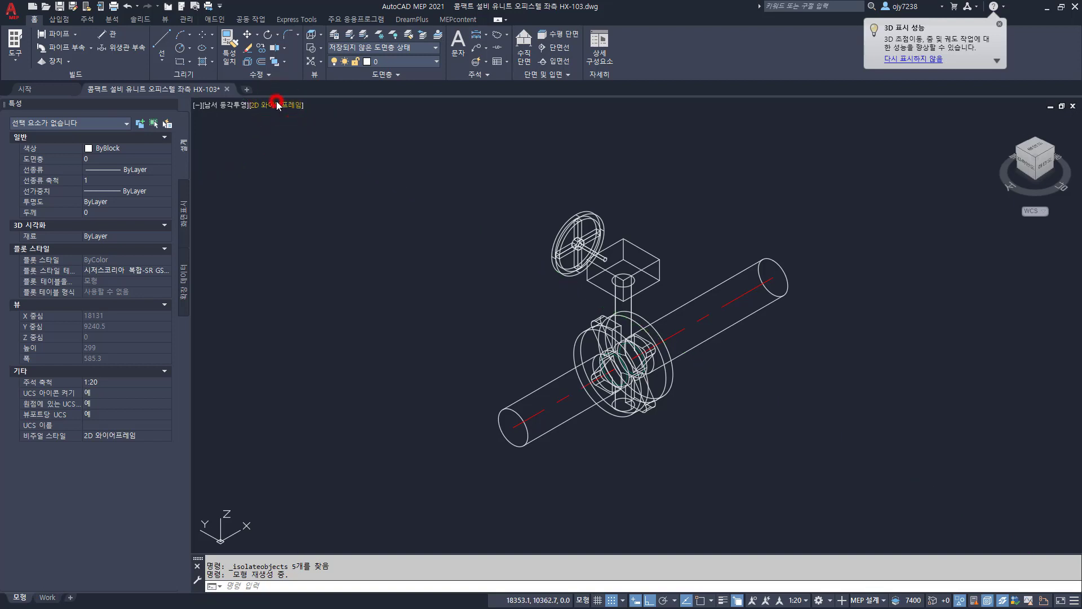
click(304, 146)
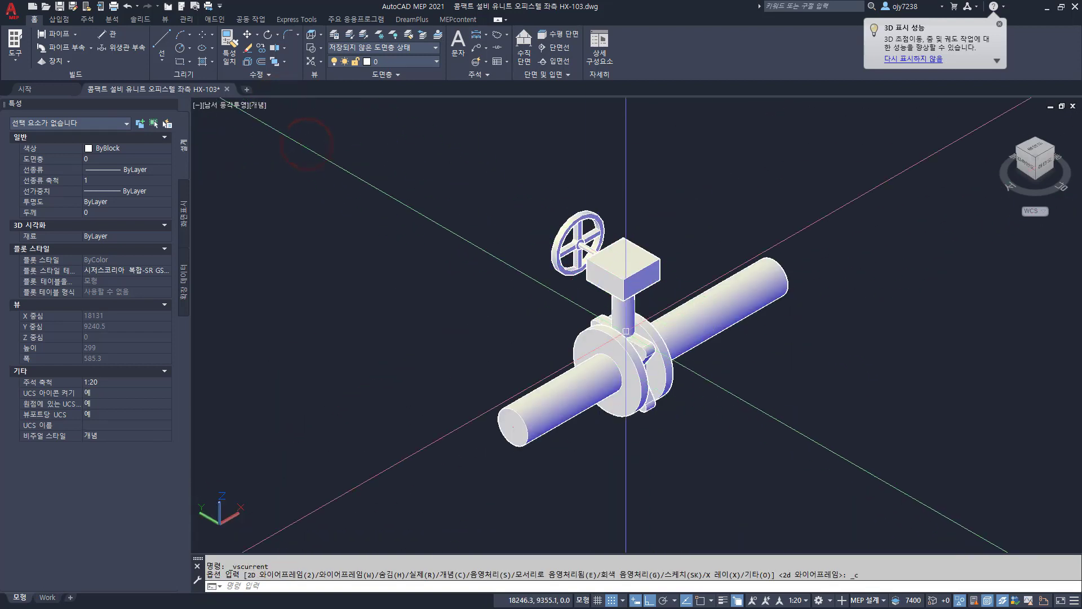
Step: Flip the butterfly valve so its handwheel faces the opposite side of the pipe with the stem upright
click(645, 275)
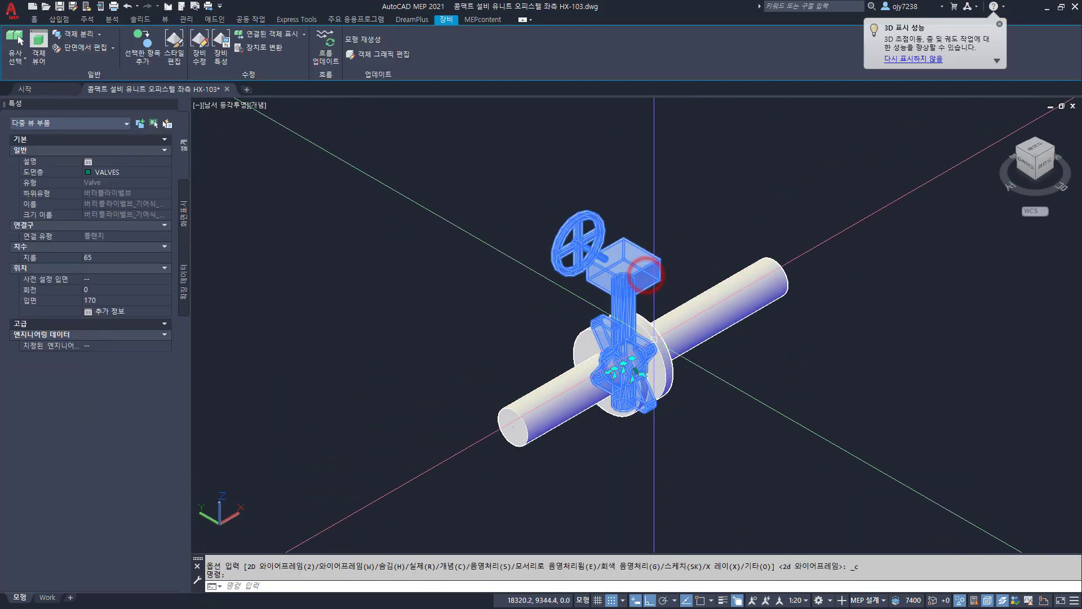
click(644, 376)
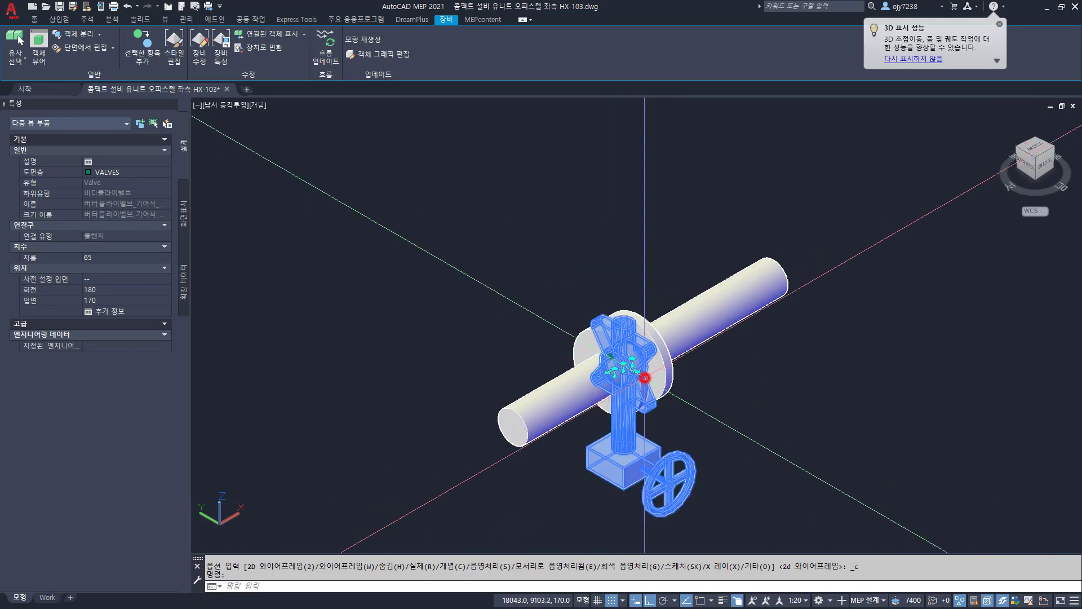
click(613, 369)
key(Escape)
key(Escape)
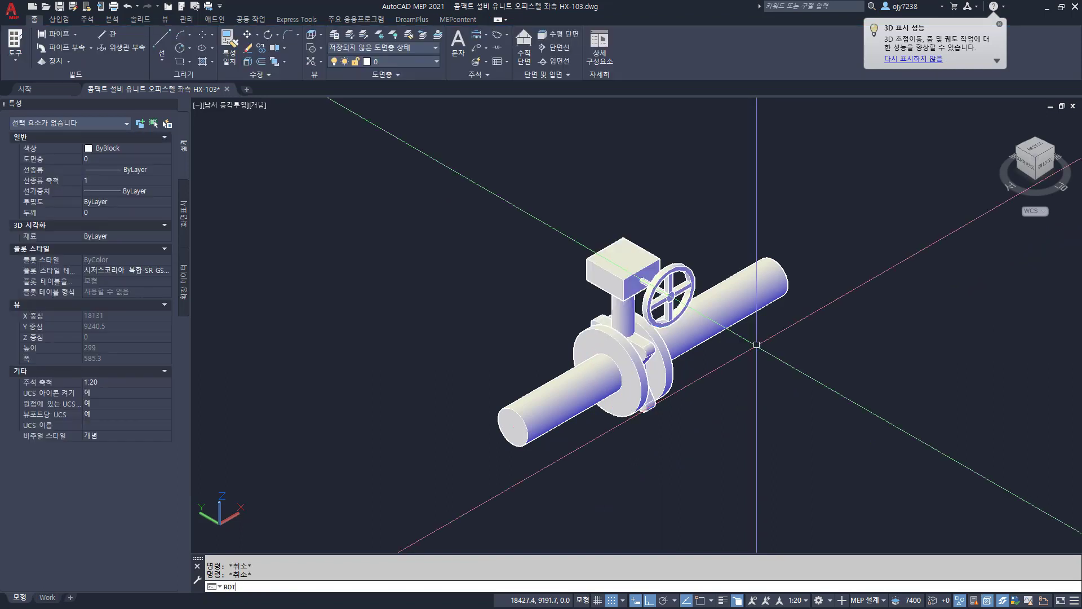
Step: Rotate the butterfly valve in 3D by -45 degrees about the pipe's centre axis
key(space)
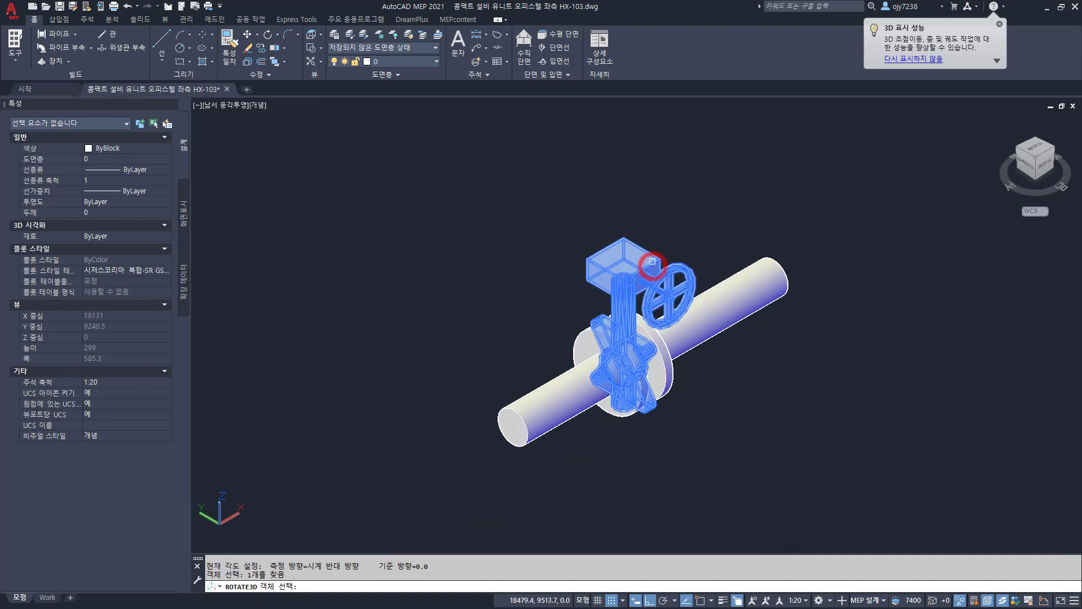
key(space)
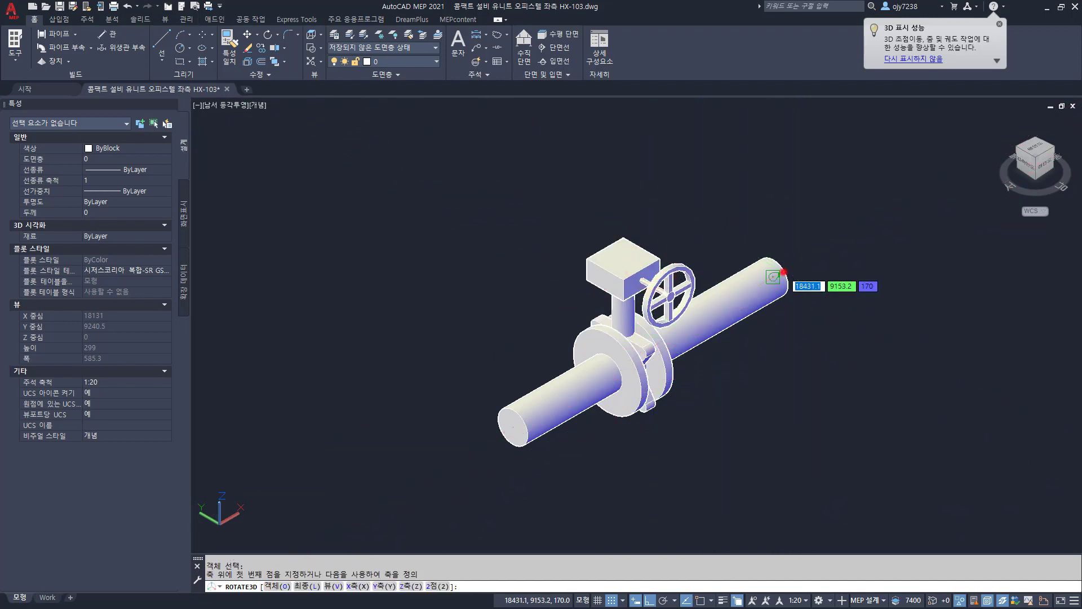
click(772, 277)
click(892, 223)
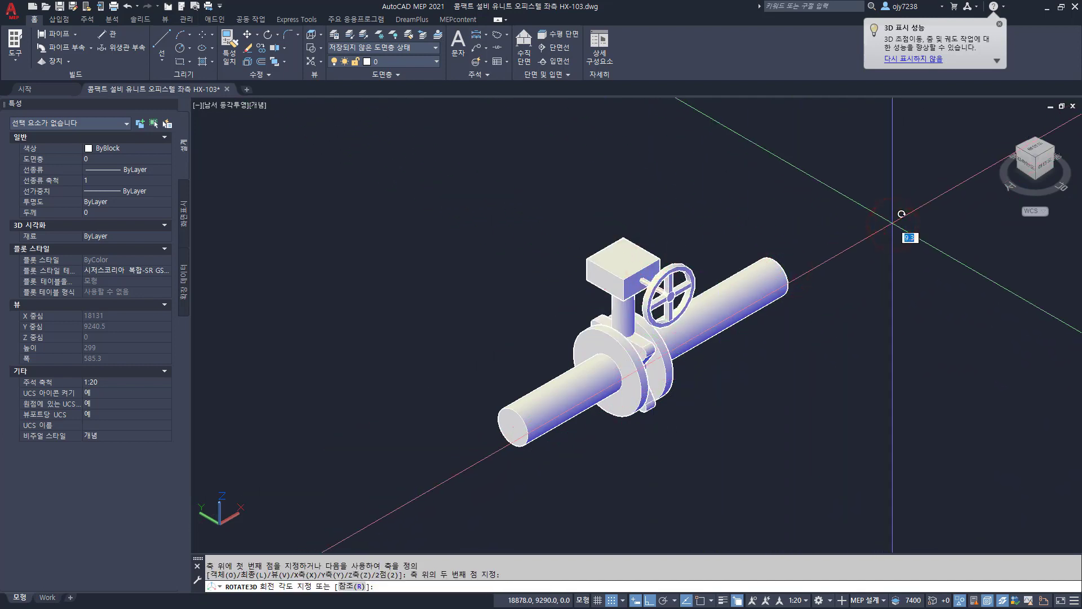
text(-45)
key(Return)
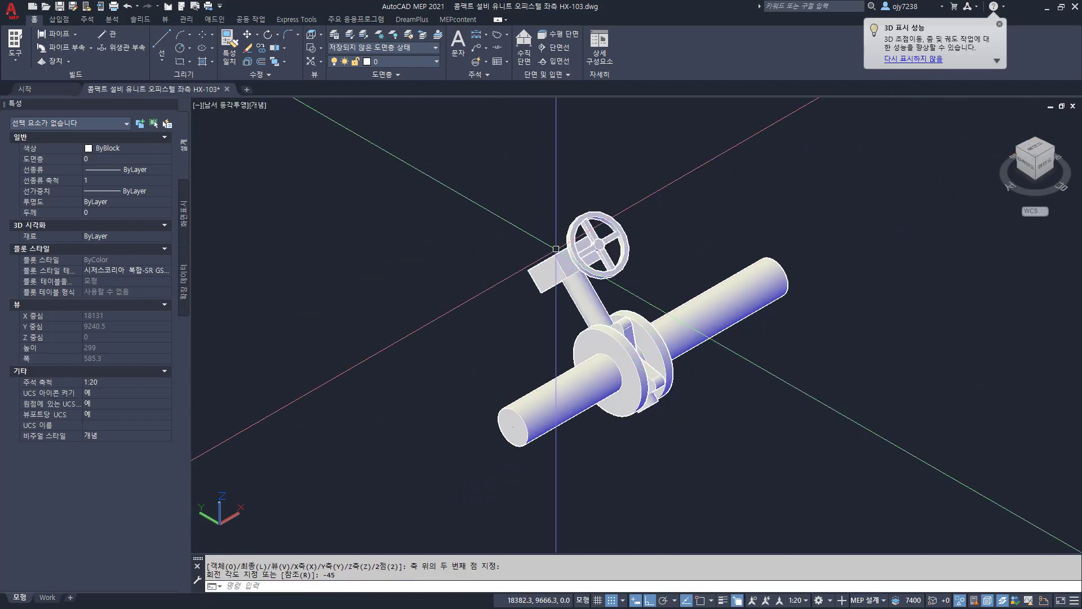
Step: End the object isolation and return the whole model to plan view in the 2D 와이어프레임 visual style
click(958, 600)
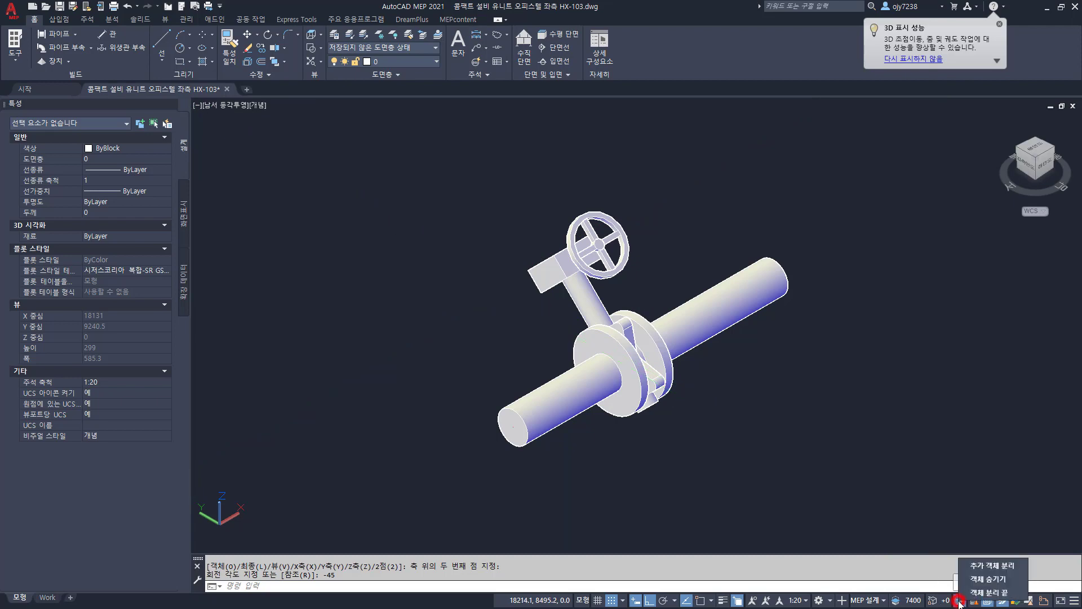
click(989, 593)
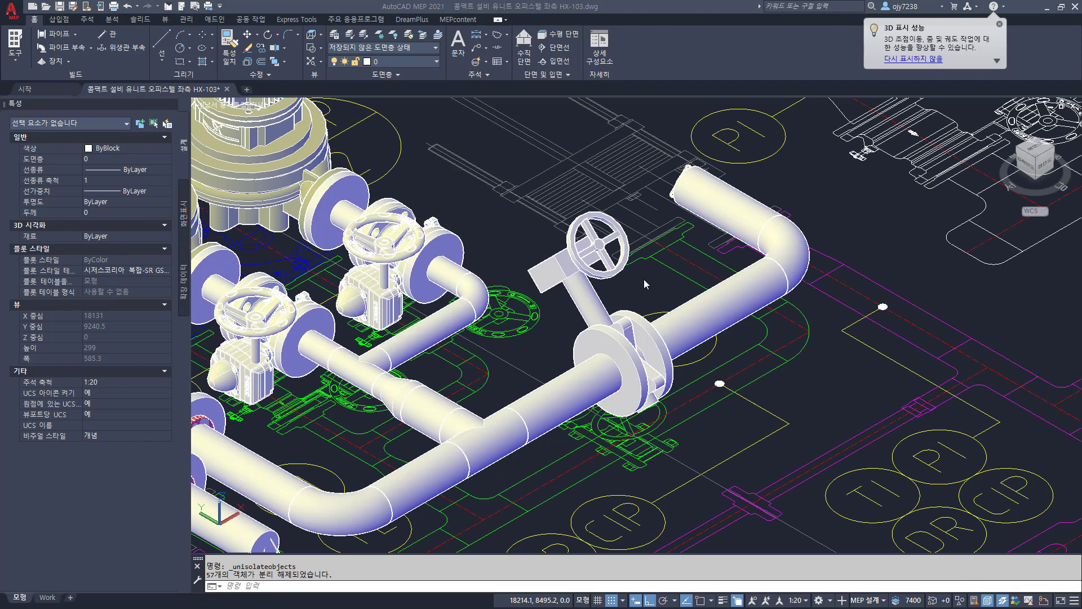
scroll(506, 193, down, 6)
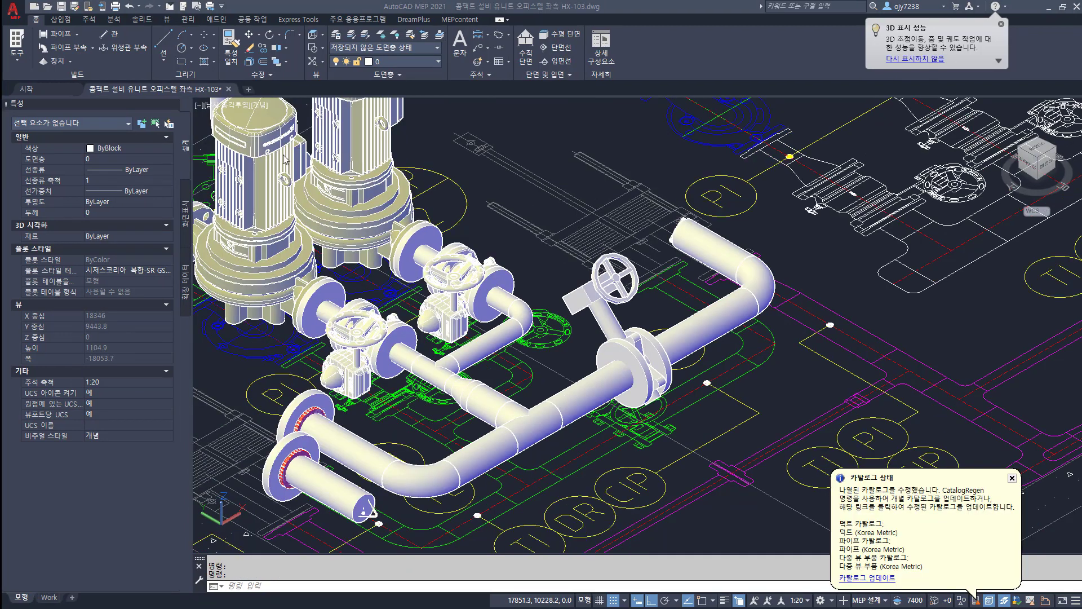
click(263, 105)
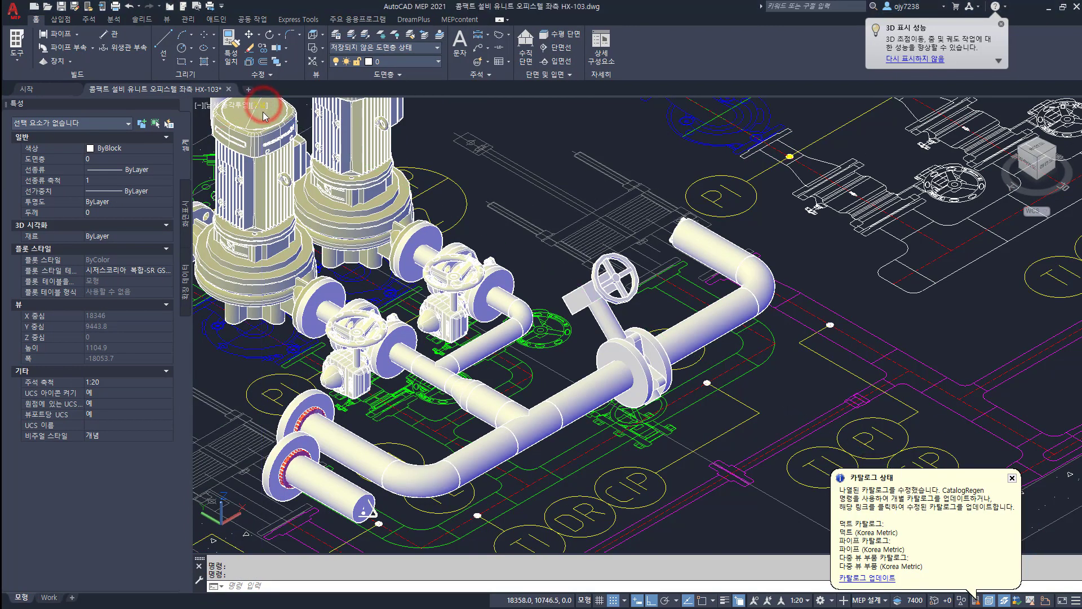
click(259, 106)
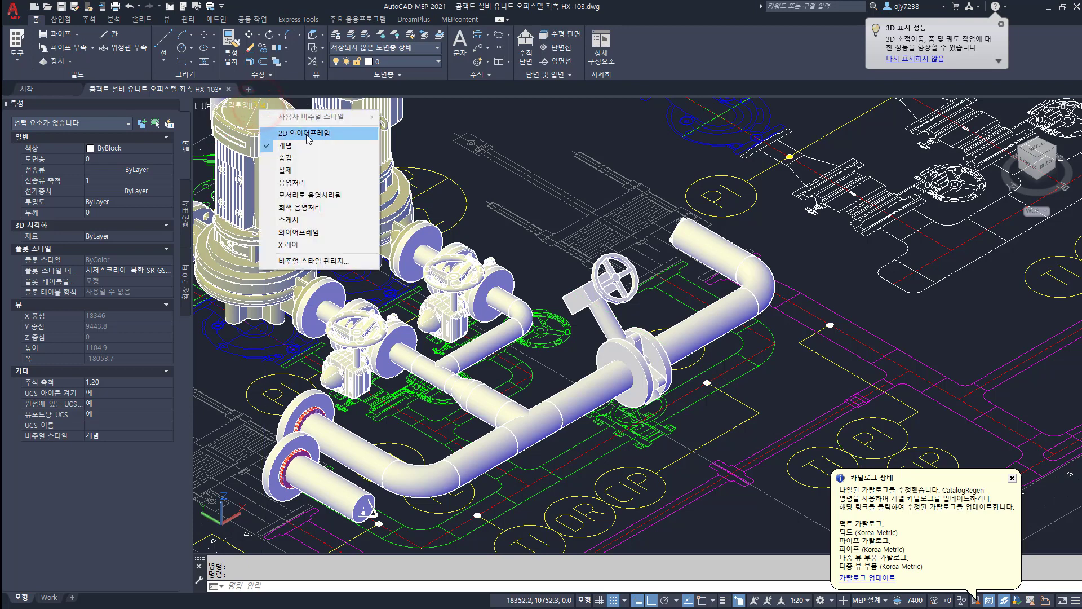
click(308, 135)
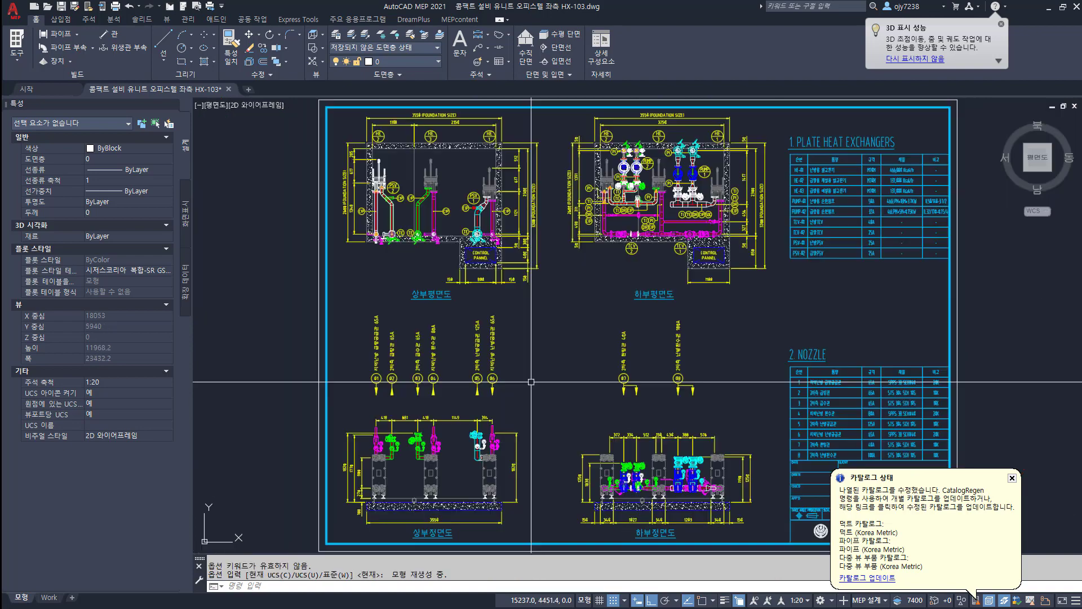
Step: Continue the 65A 백강관(KSD3507) pipe from its open end below HE-2 to the lower header's centreline, at elevation 170
scroll(679, 150, up, 4)
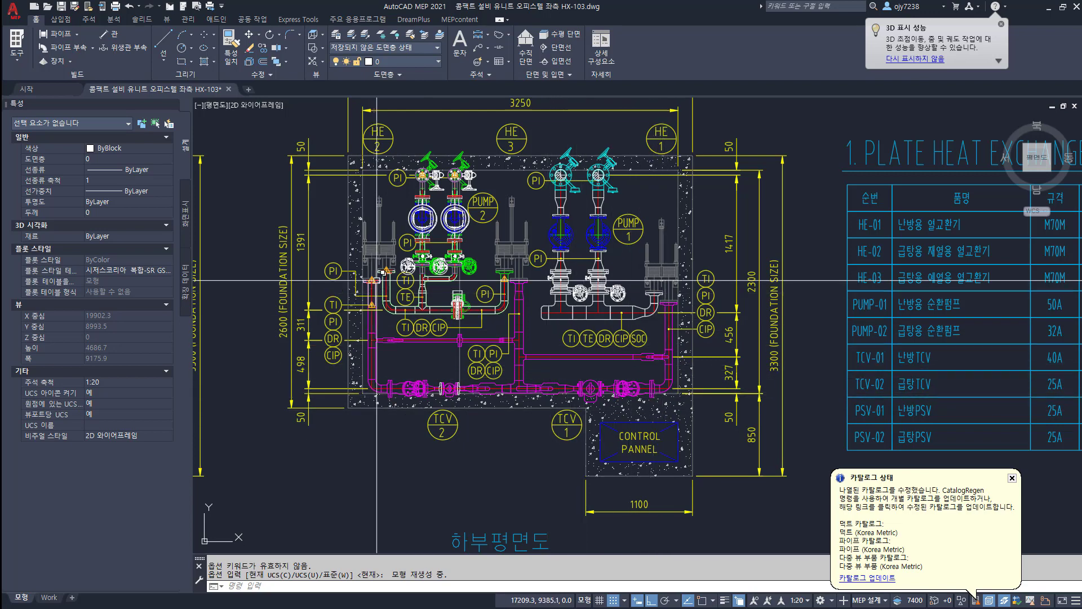
scroll(371, 288, up, 8)
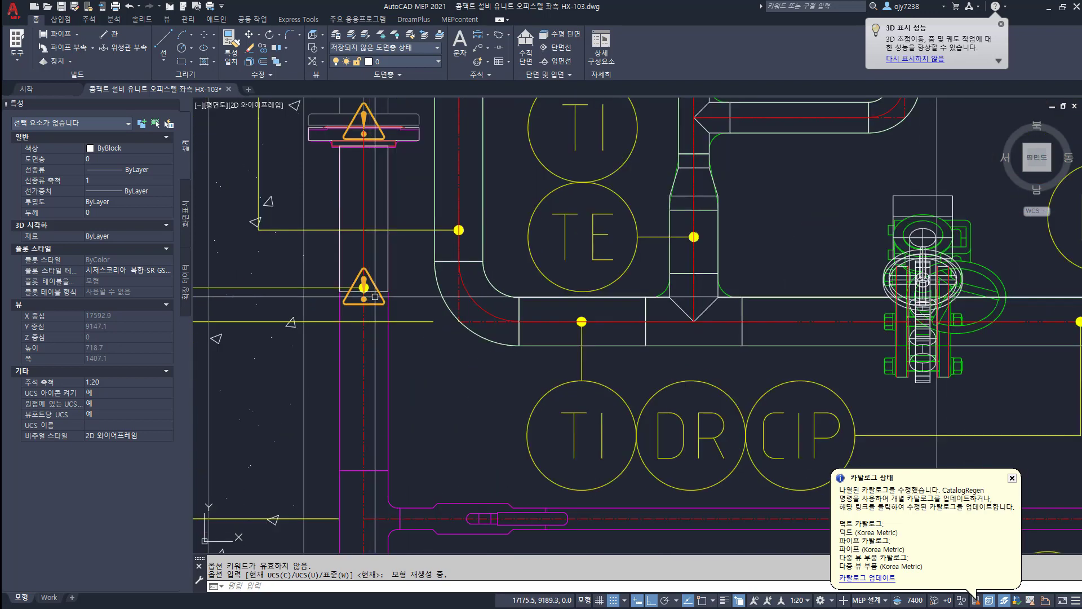
click(377, 287)
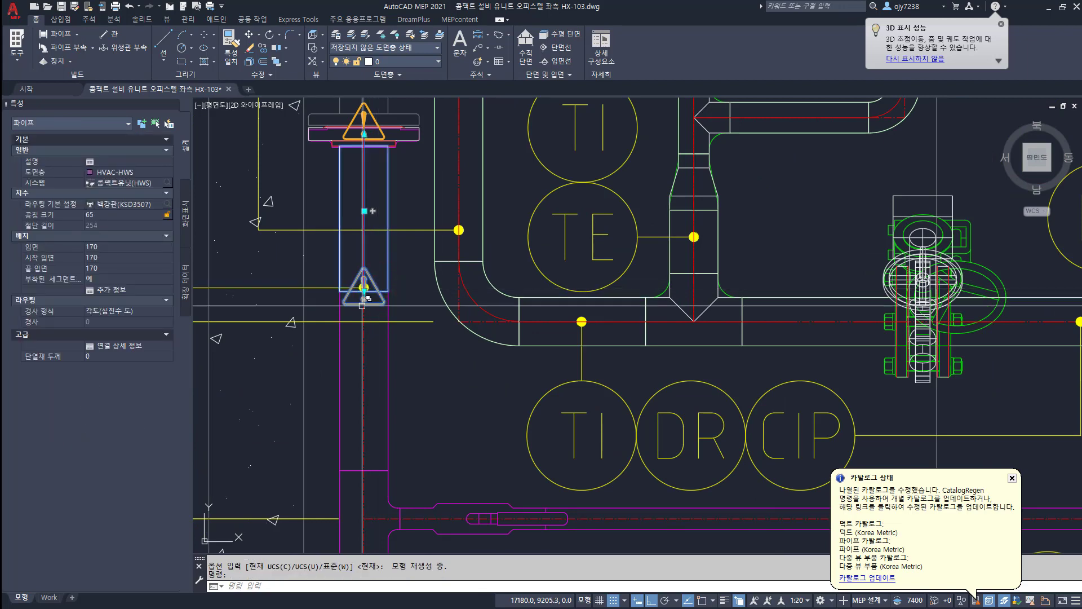
click(364, 300)
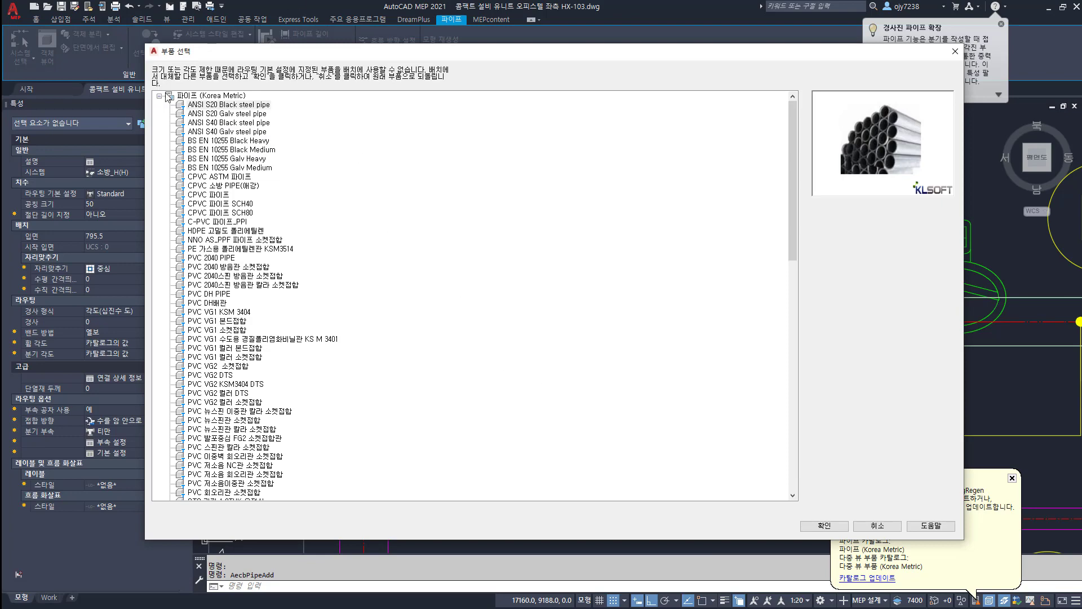
click(824, 525)
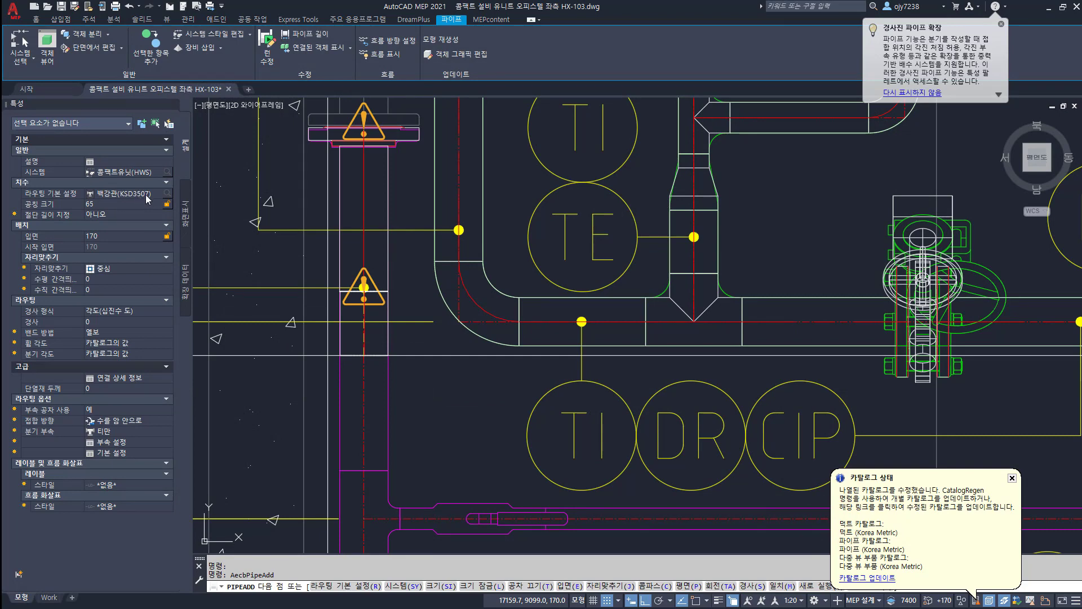
middle_drag(398, 475, 398, 314)
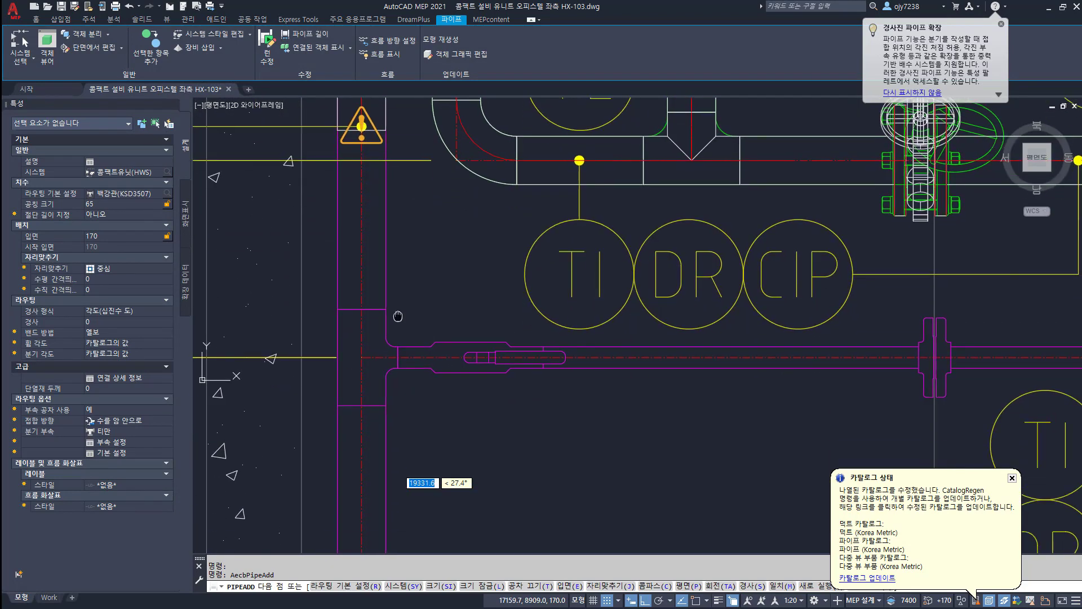
scroll(384, 334, down, 2)
scroll(387, 339, down, 2)
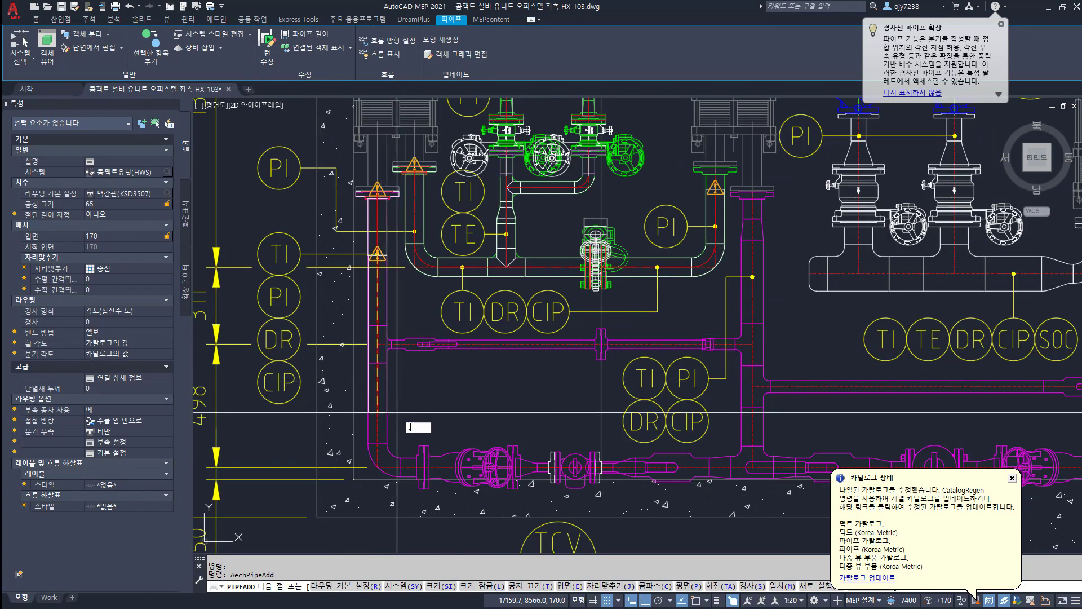
key(Return)
click(382, 471)
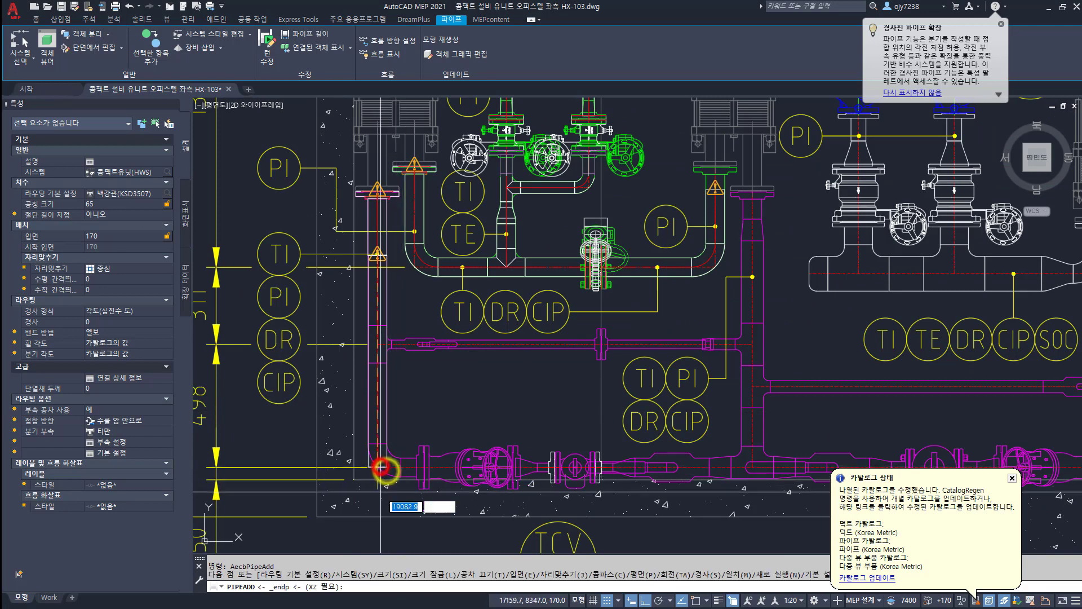
click(399, 526)
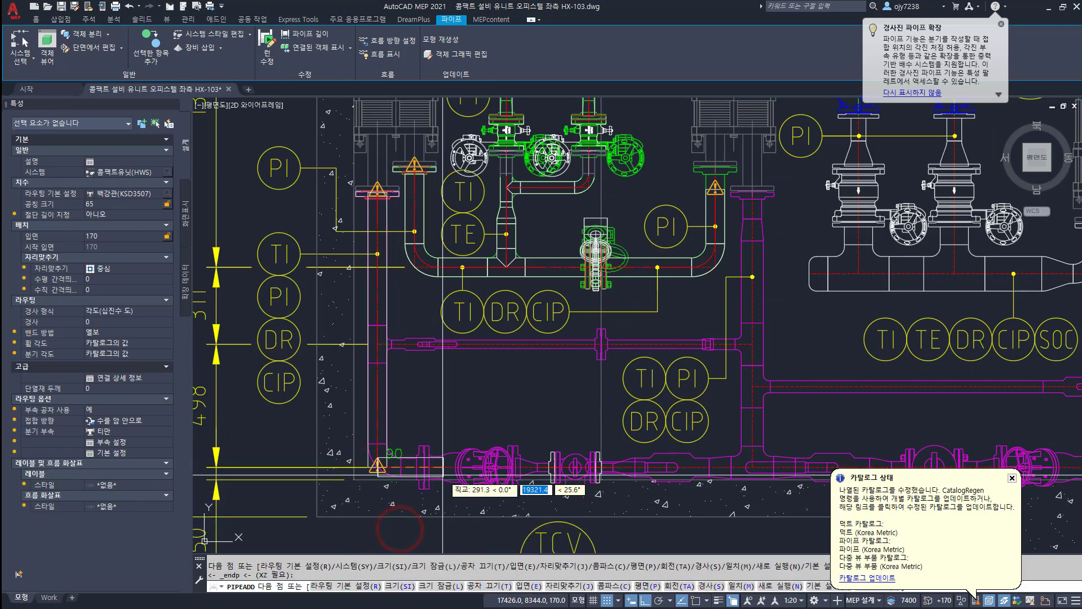
Step: Route the 65A pipe along the lower header to the corner below HE-1, then up the magenta riser to just short of its flange
scroll(448, 475, down, 2)
middle_drag(643, 498, 410, 459)
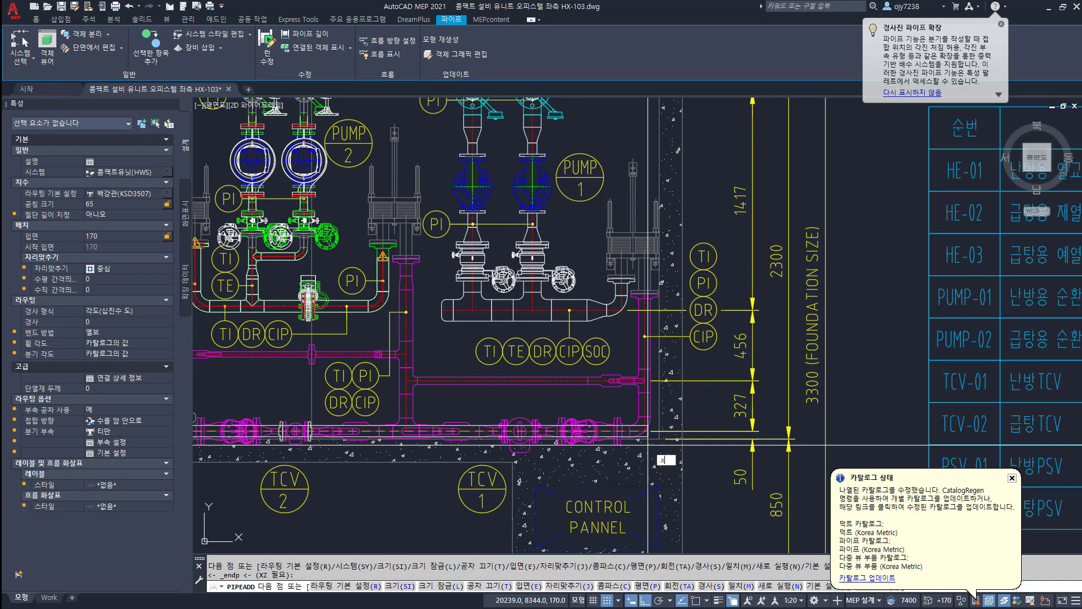
text(.x)
key(Return)
scroll(648, 439, up, 4)
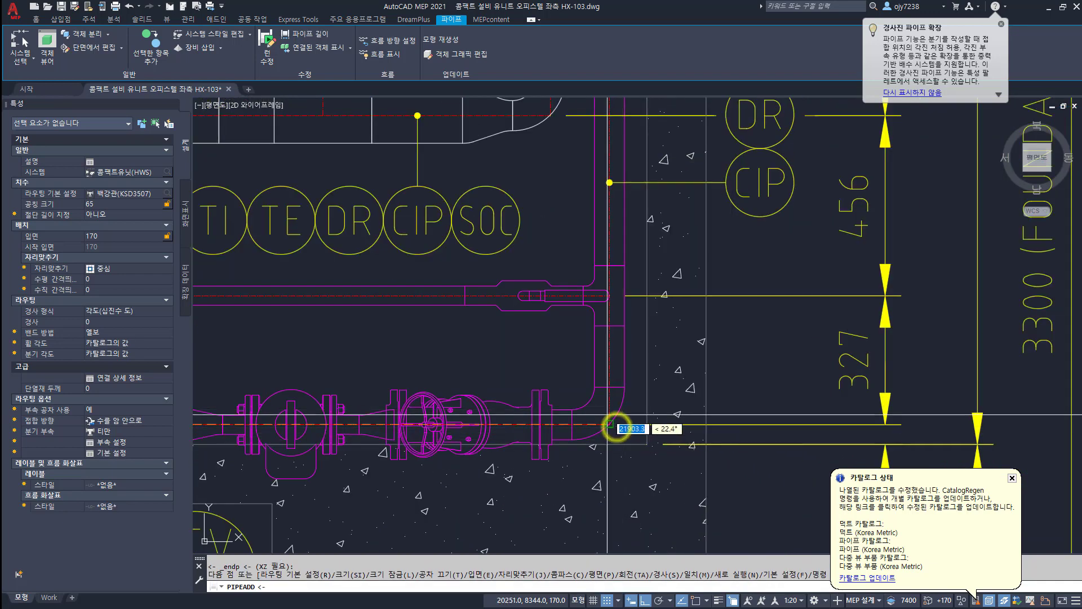
click(609, 424)
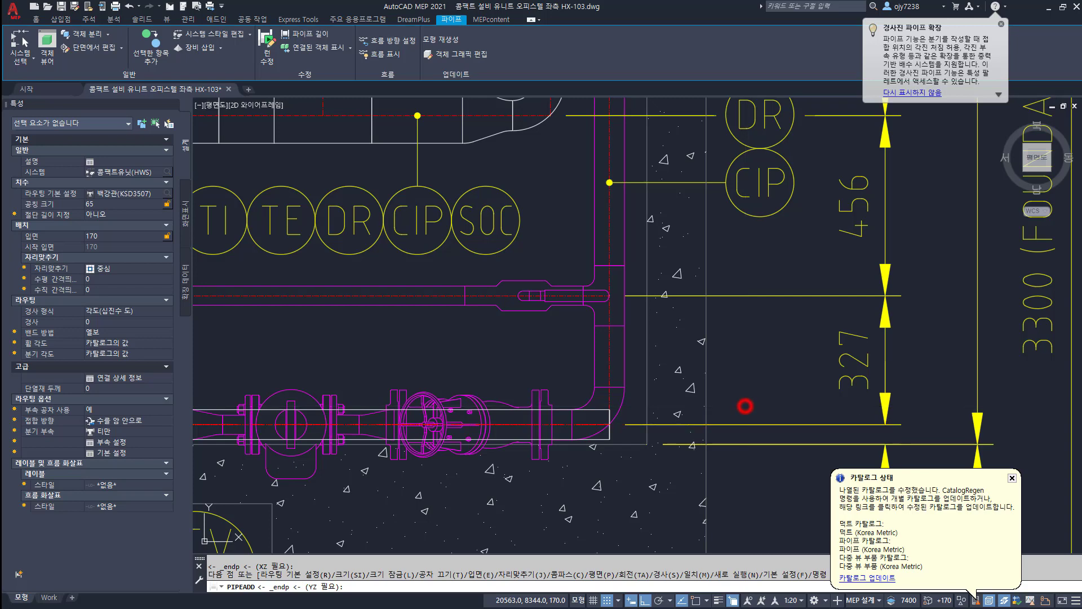
click(742, 406)
middle_drag(608, 186, 557, 338)
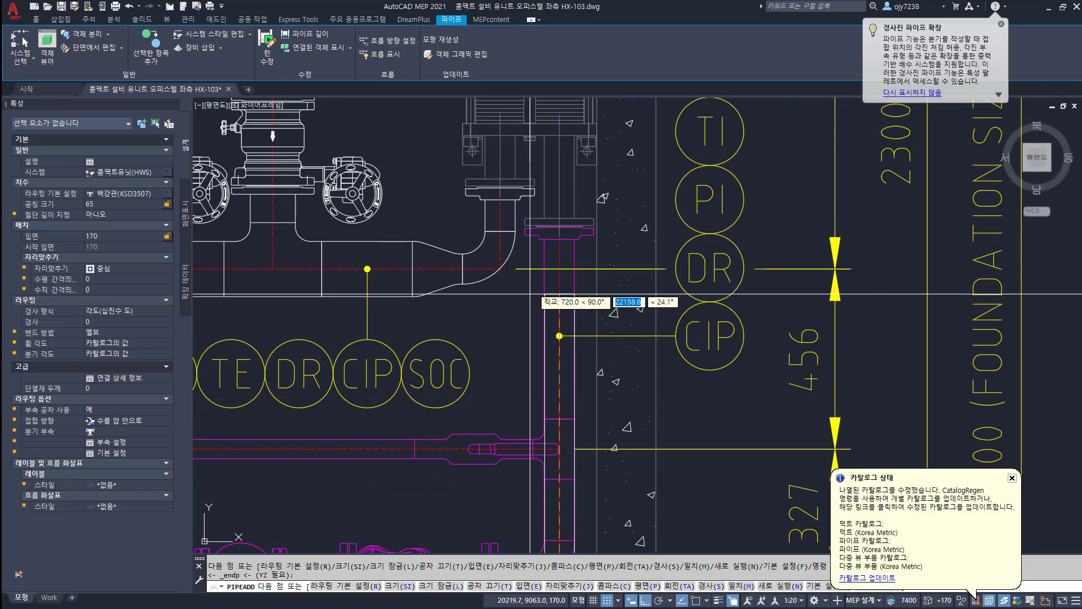
click(559, 283)
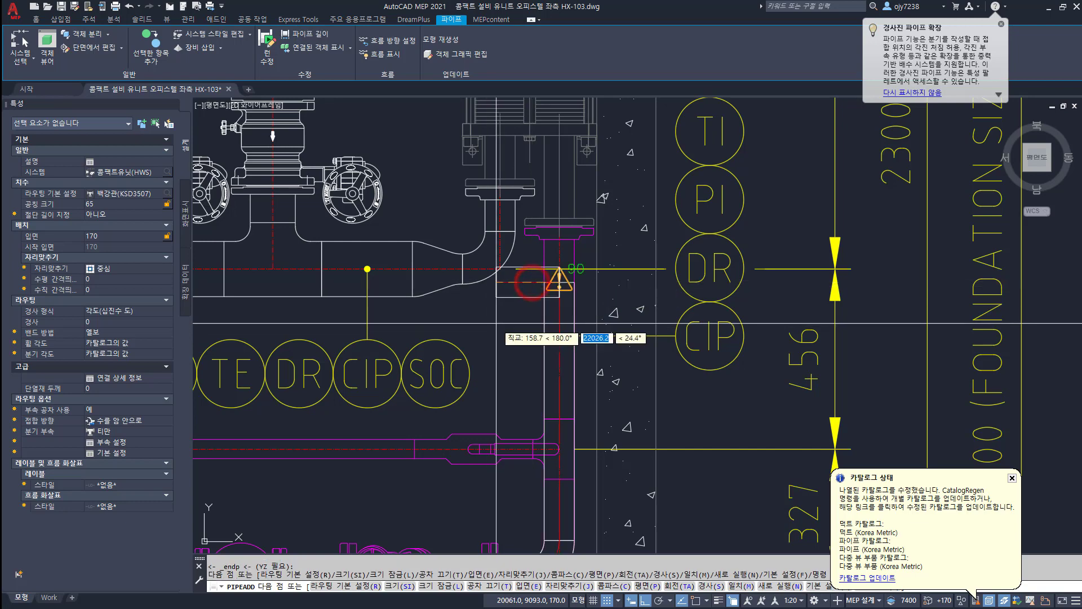
key(Return)
Step: Review the object snap and point filter options, and examine the 2D header's middle riser and its branch connections
scroll(498, 345, down, 2)
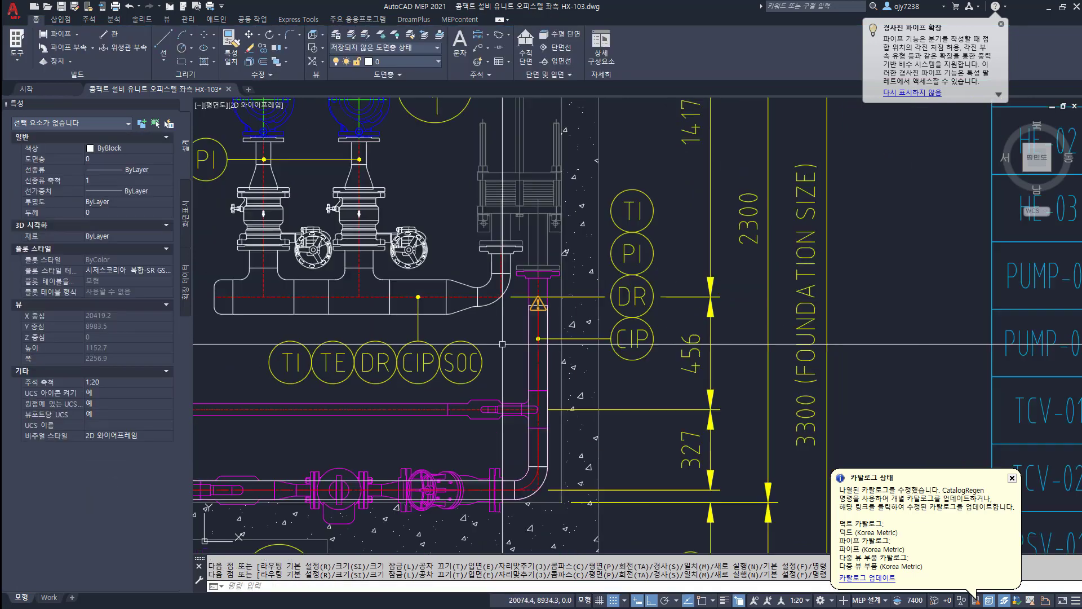
mouse_move(521, 361)
middle_down()
mouse_move(533, 340)
mouse_move(651, 281)
middle_up()
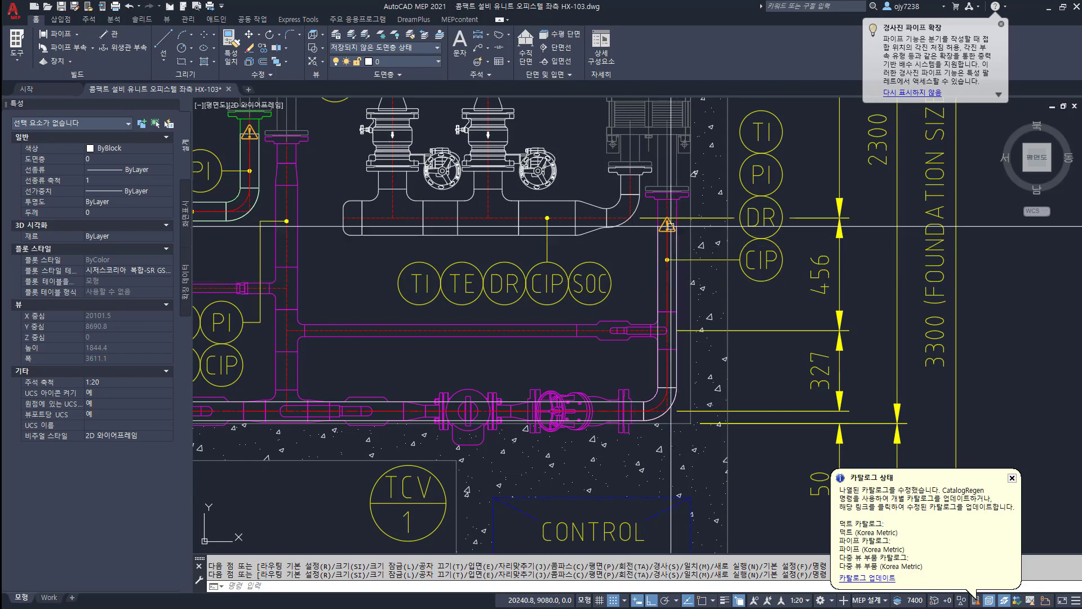
scroll(679, 221, up, 4)
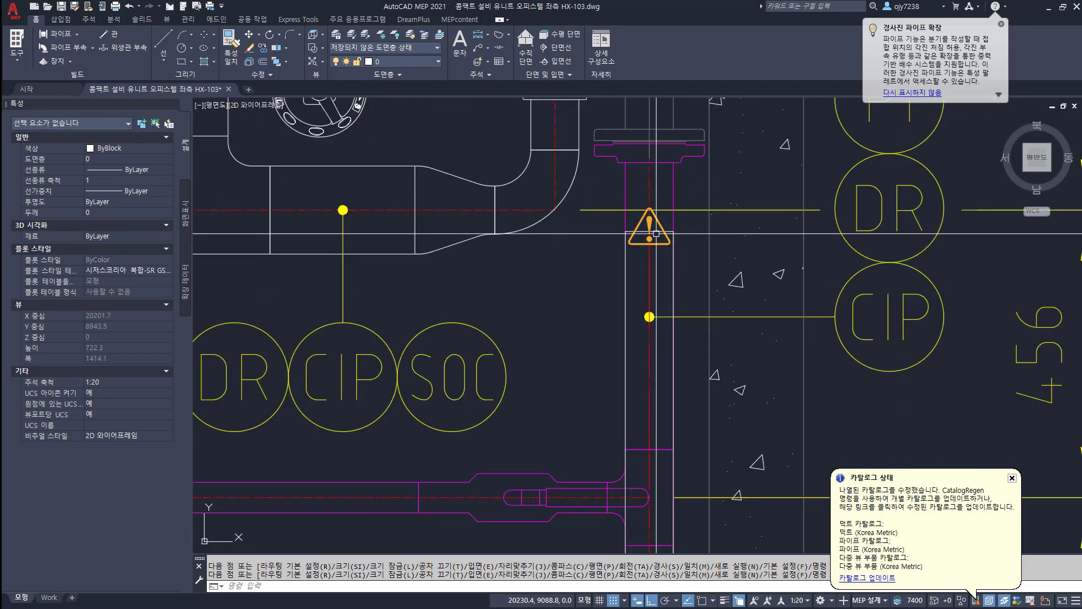
shift+right_click(603, 247)
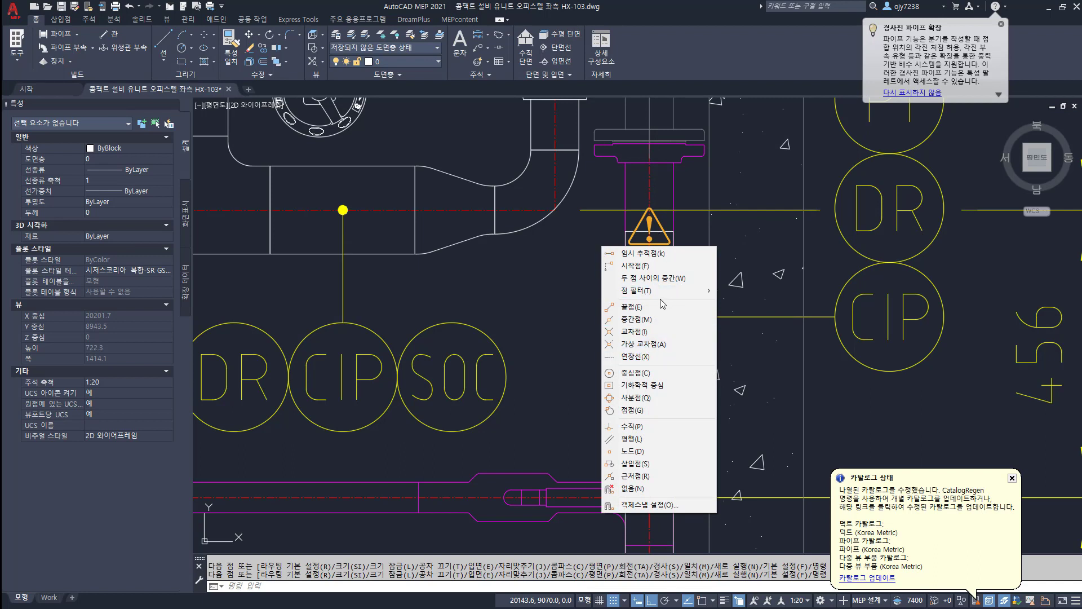
click(668, 349)
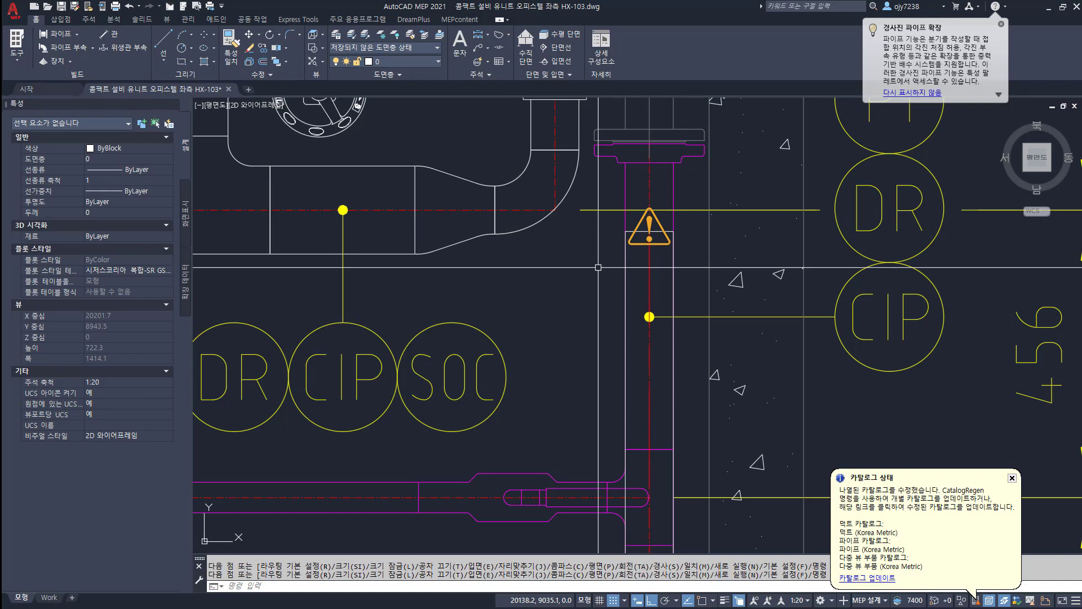
scroll(597, 268, down, 3)
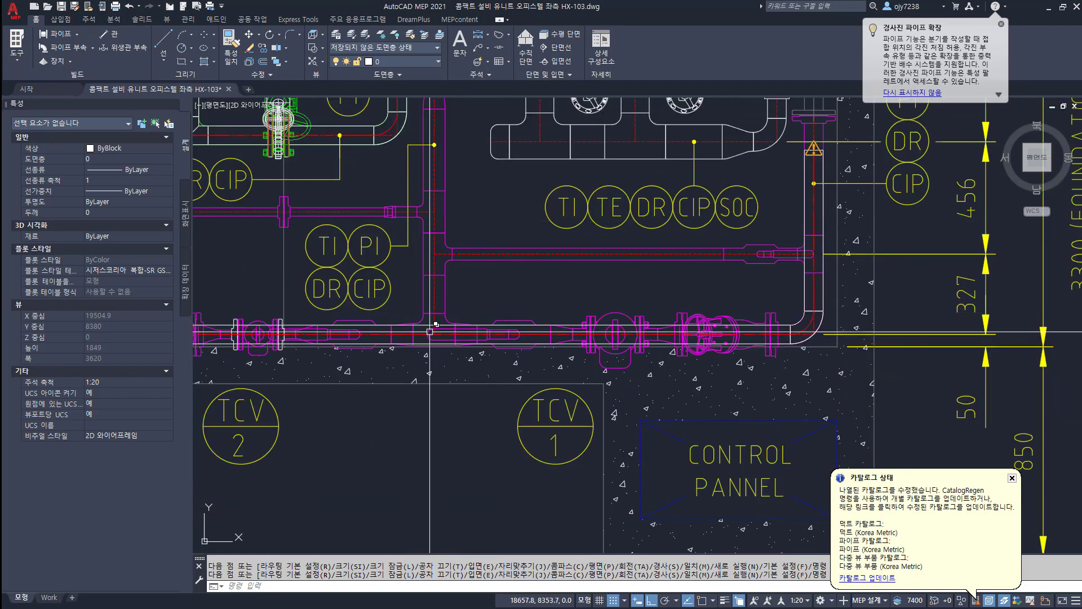
scroll(425, 316, up, 3)
middle_drag(459, 192, 512, 385)
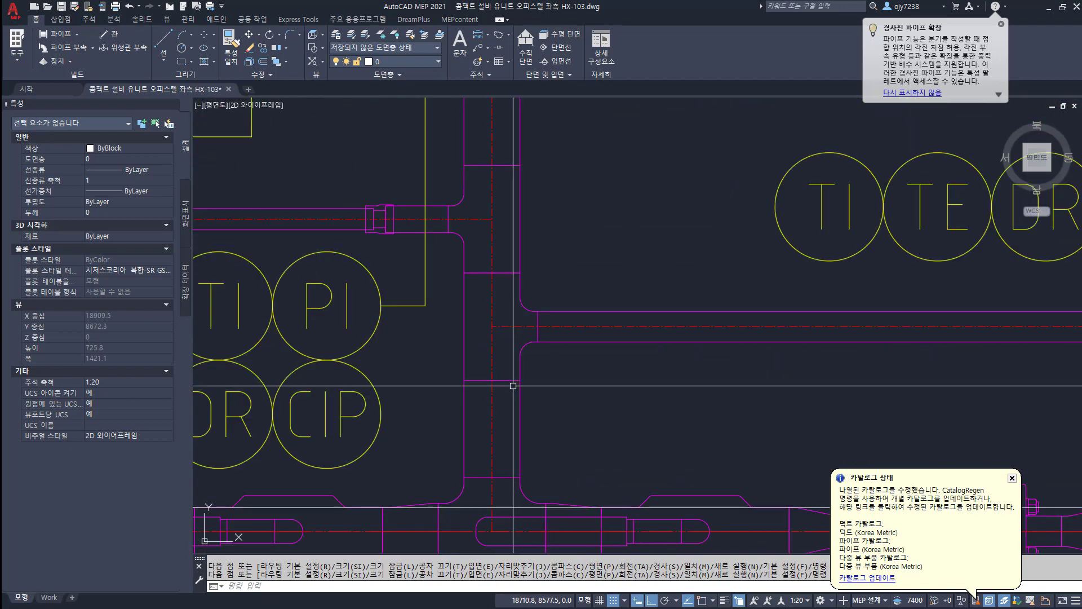
Step: Measure the vertical riser pipe's outline width with a linear dimension, without placing it
text(dli)
key(space)
key(space)
click(505, 381)
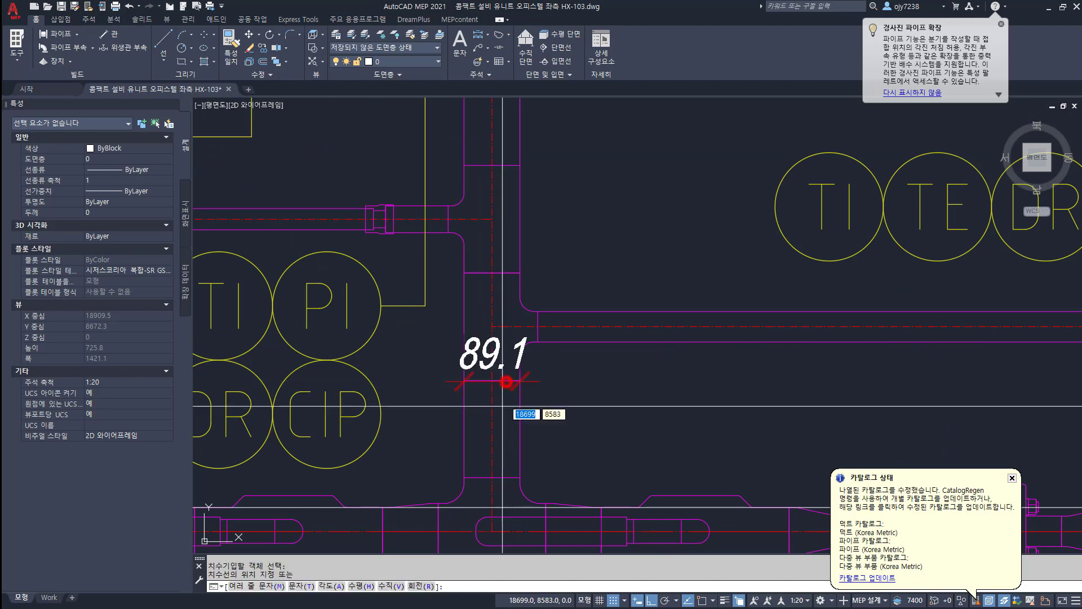
key(Escape)
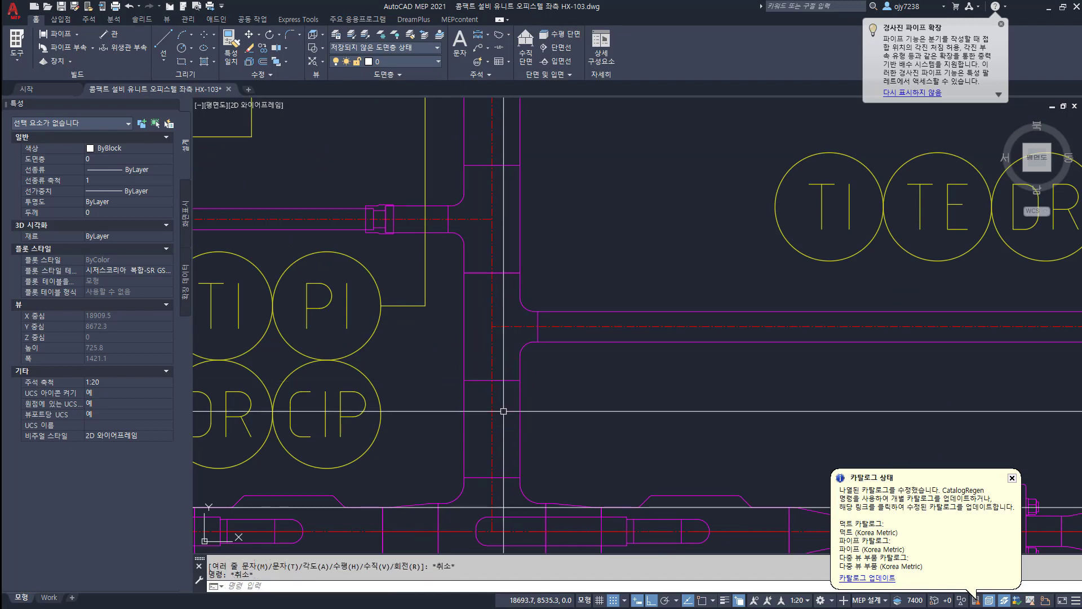
Step: Break the horizontal main pipe at two points either side of the riser tee outline, removing the section between them
scroll(555, 417, down, 1)
scroll(544, 416, down, 1)
scroll(575, 452, up, 2)
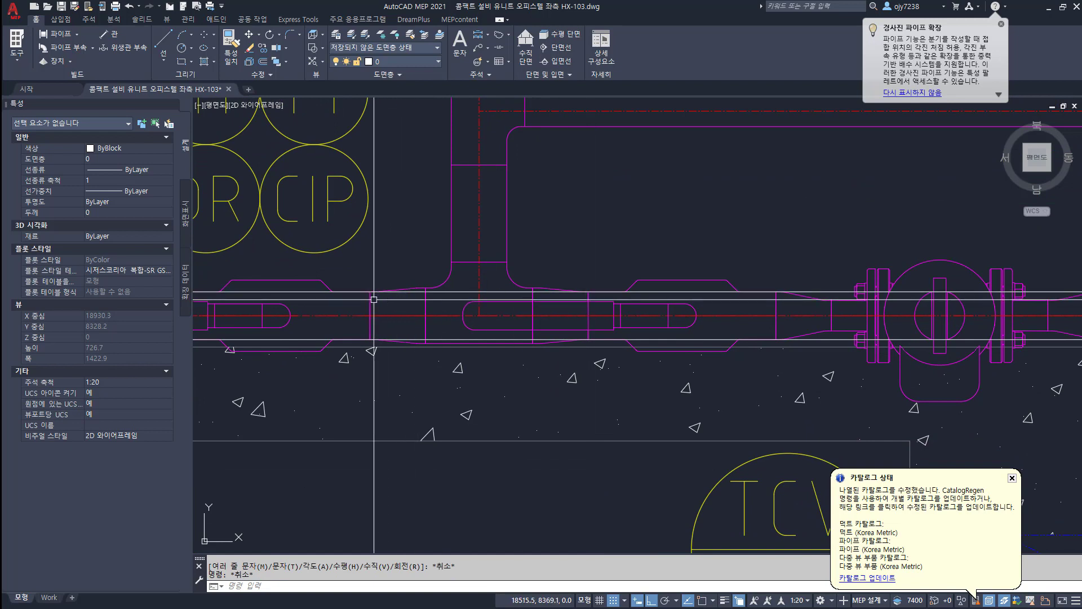
text(b)
key(Return)
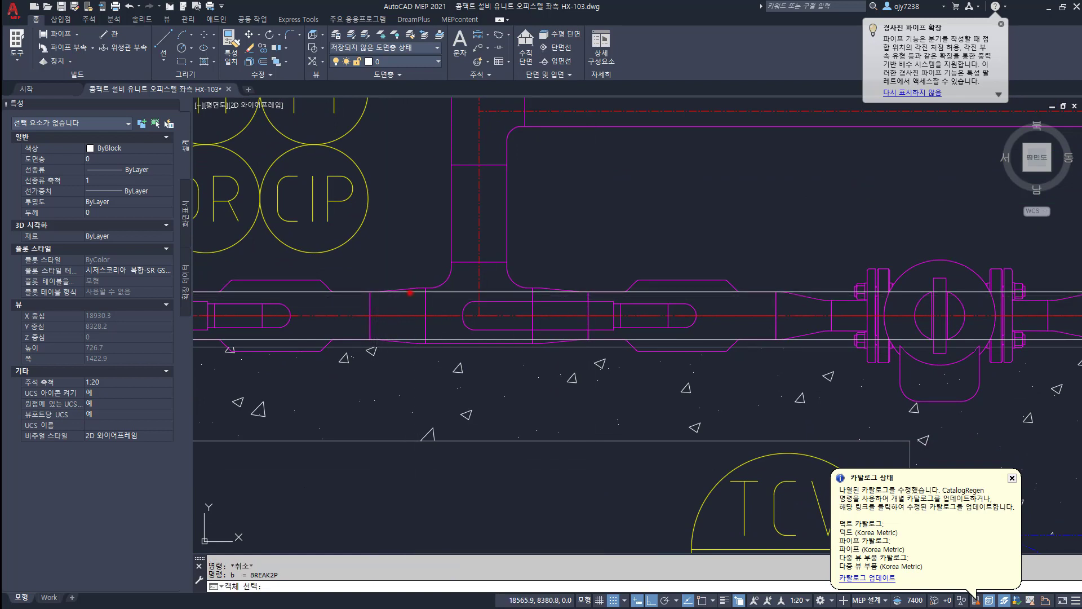
click(410, 292)
click(366, 279)
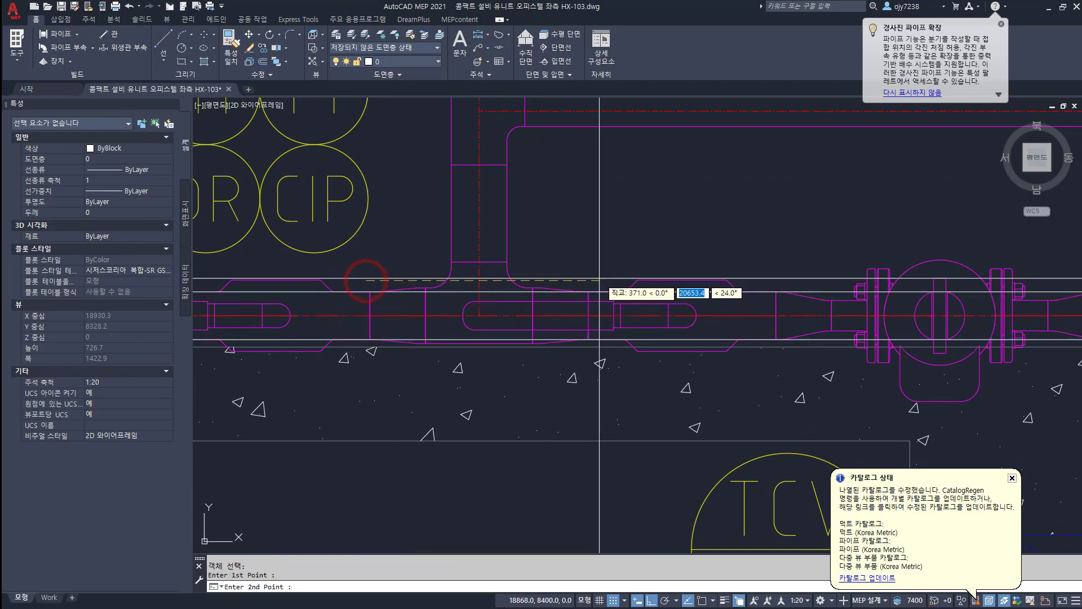
click(599, 293)
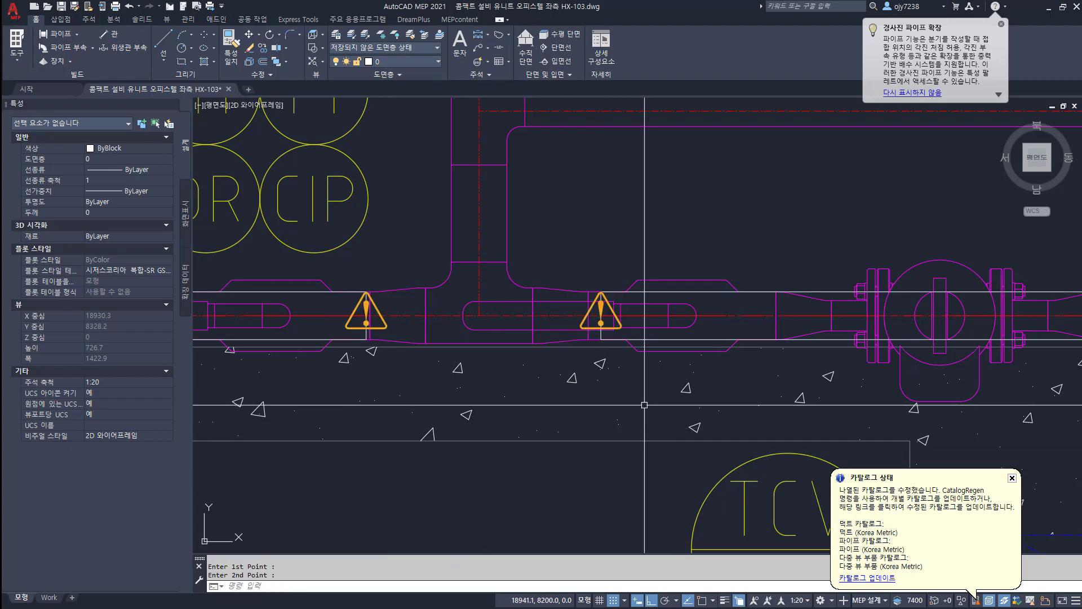
Step: Stretch the end of the pipe west of the gap to the nearest point on the reducer outline's starting edge
scroll(366, 313, up, 5)
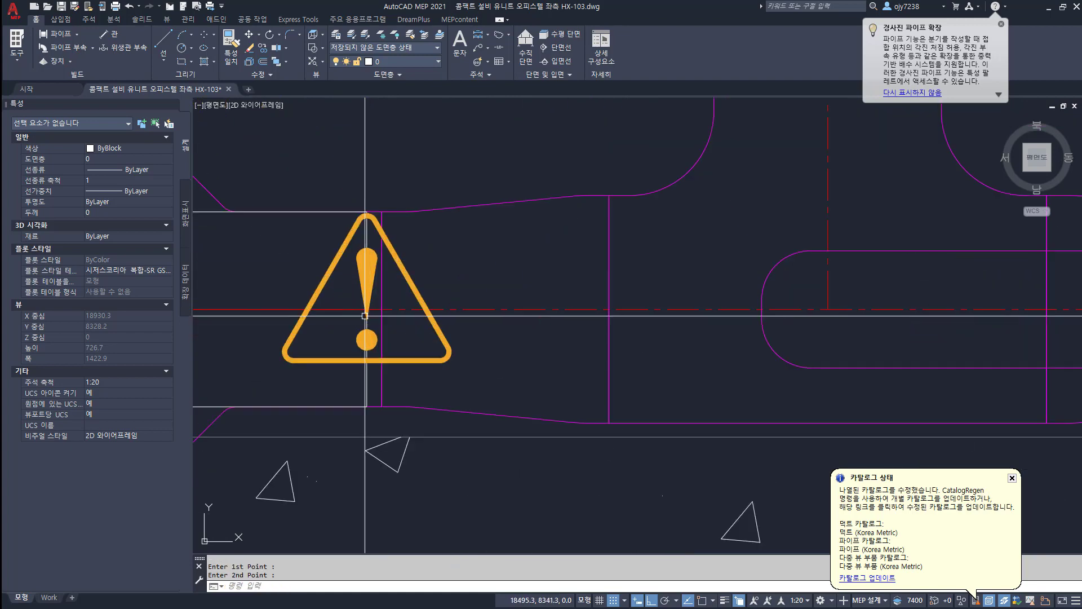
click(367, 248)
click(367, 309)
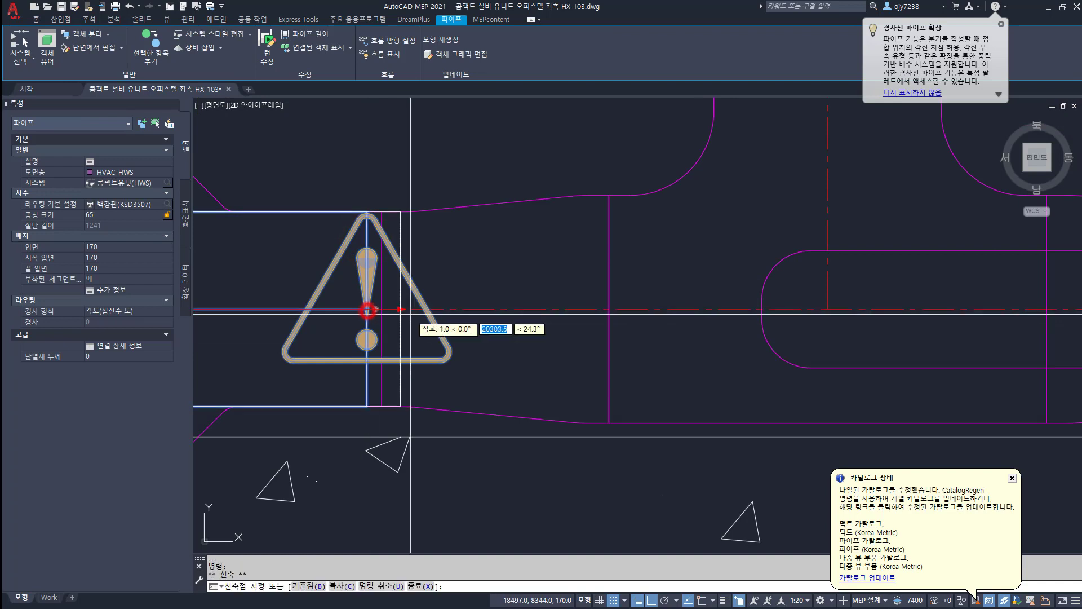
shift+right_click(410, 314)
key(r)
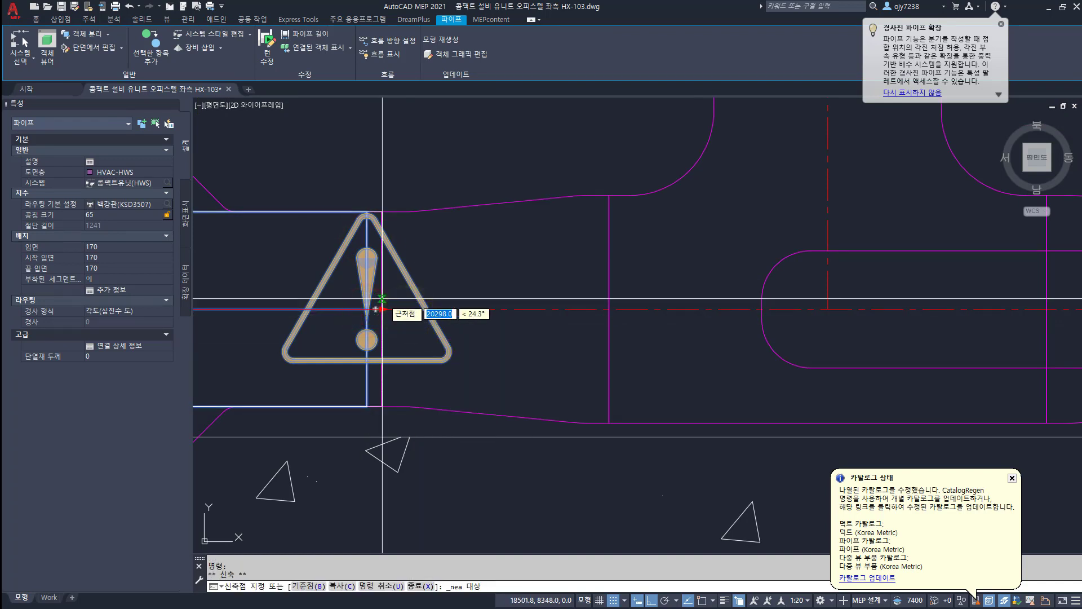
click(382, 299)
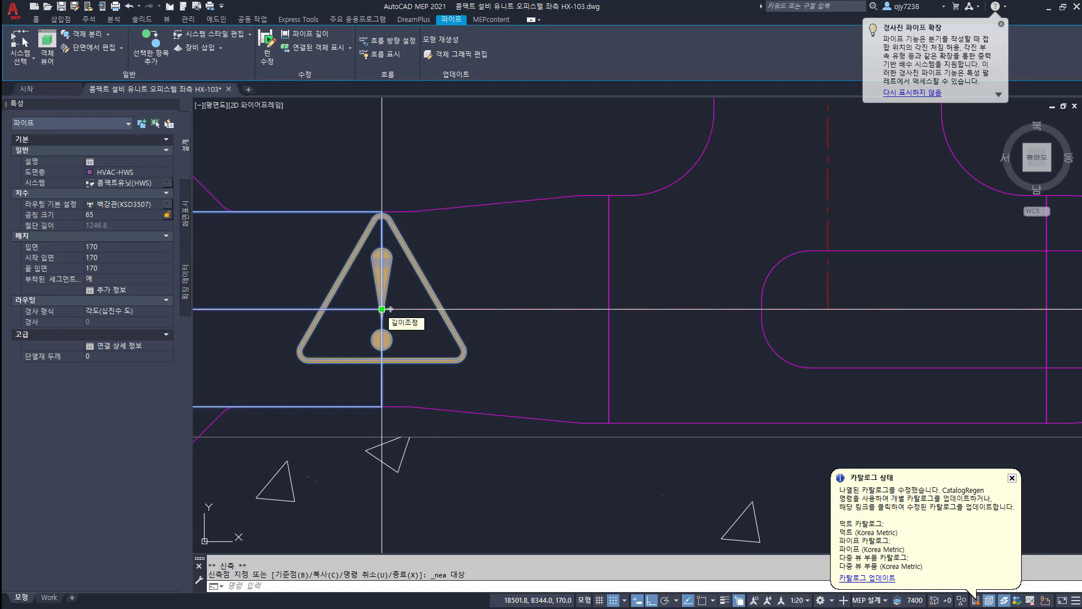
click(382, 308)
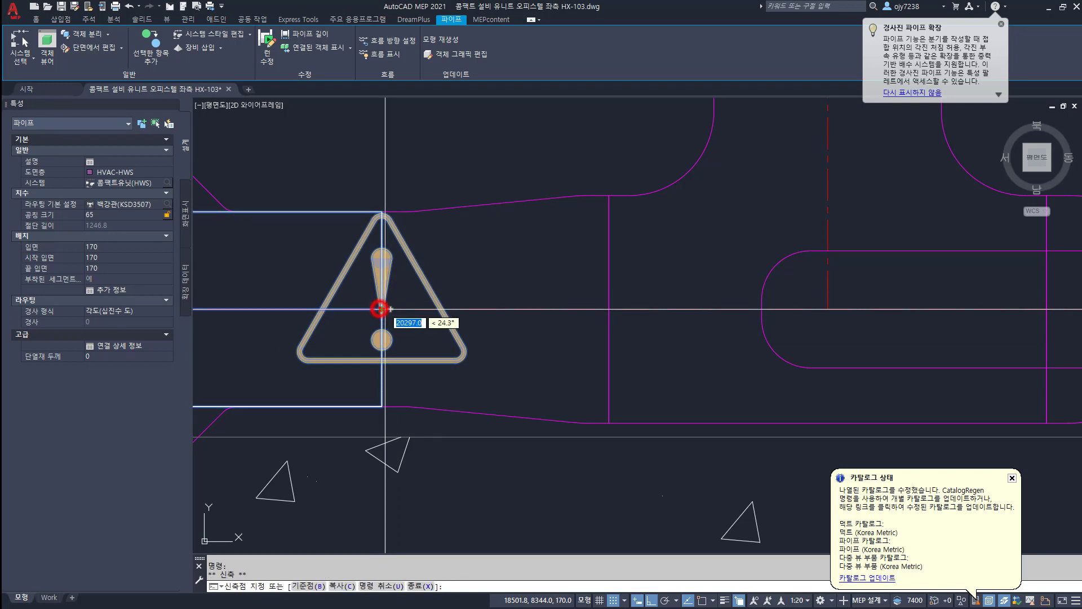
shift+right_click(561, 341)
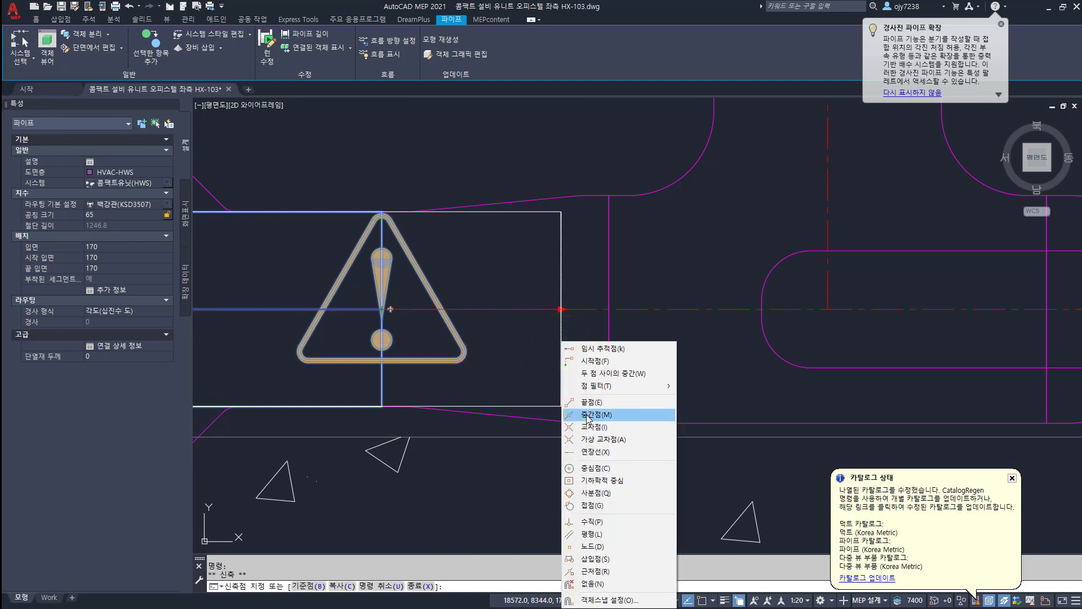
key(r)
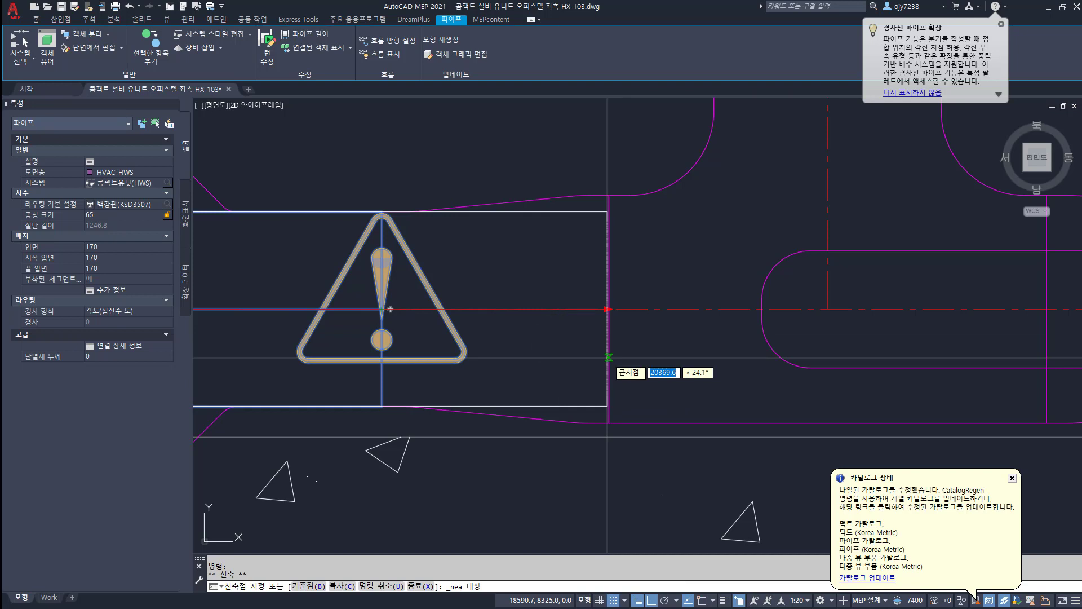
key(Escape)
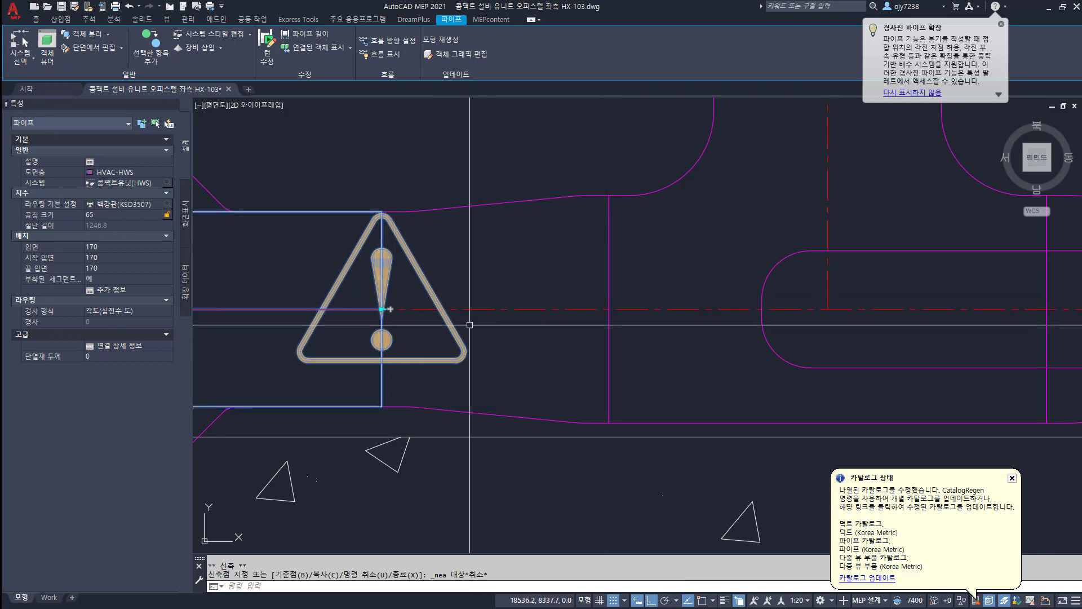
click(382, 308)
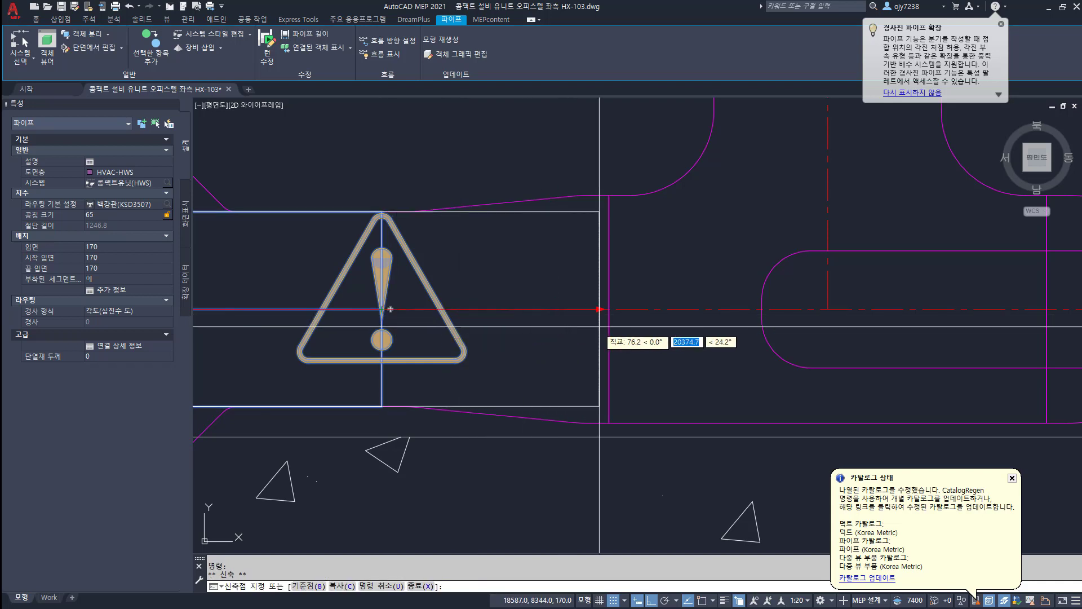
key(Escape)
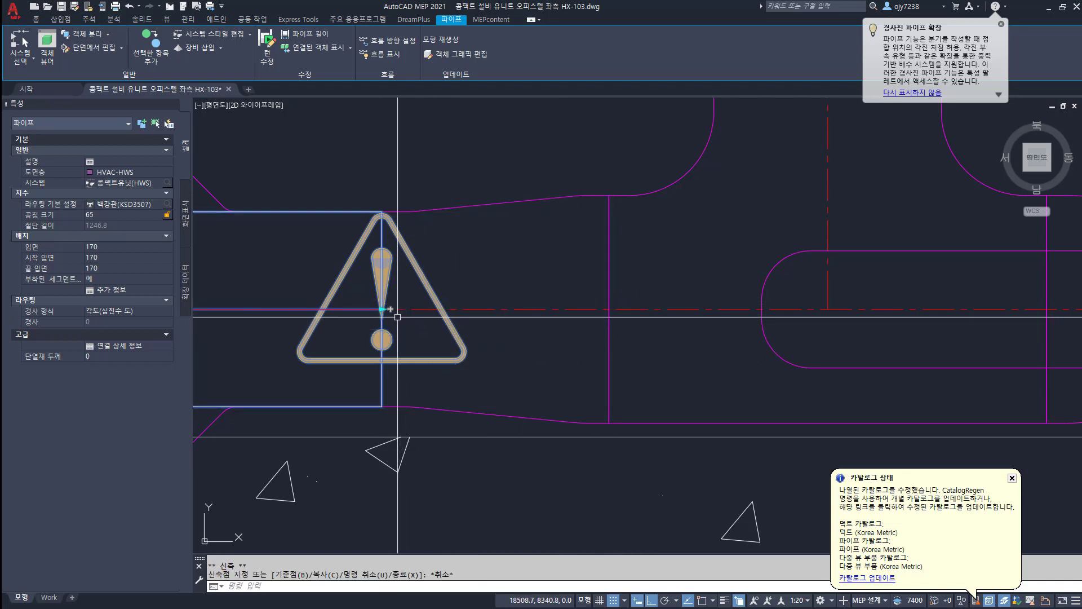
Step: Add a nominal size 80 pipe from the stretched pipe end to the far edge of the riser tee outline
click(388, 313)
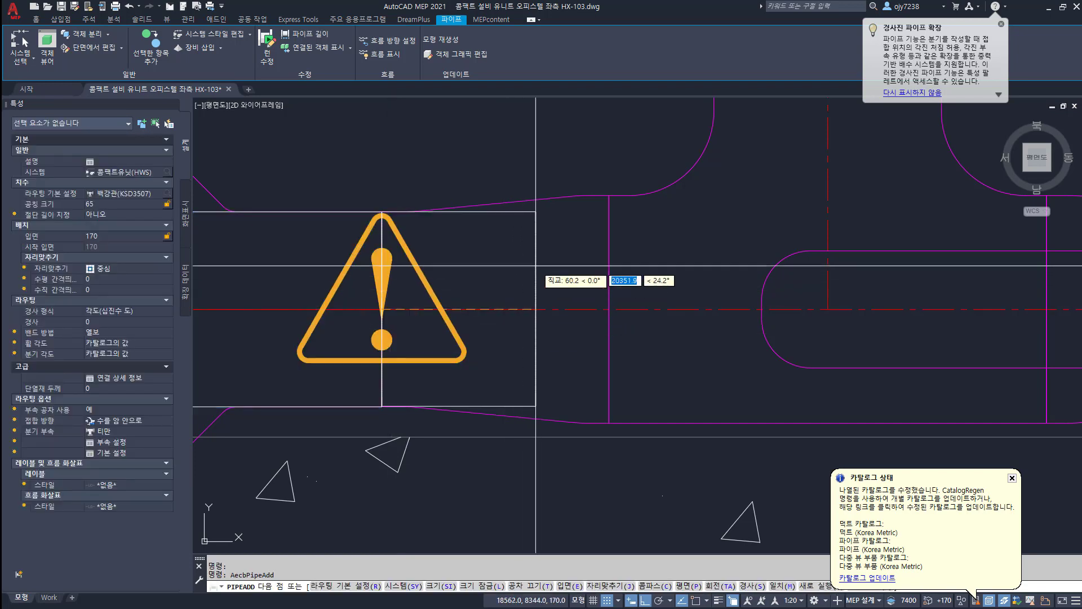
text(si)
key(Return)
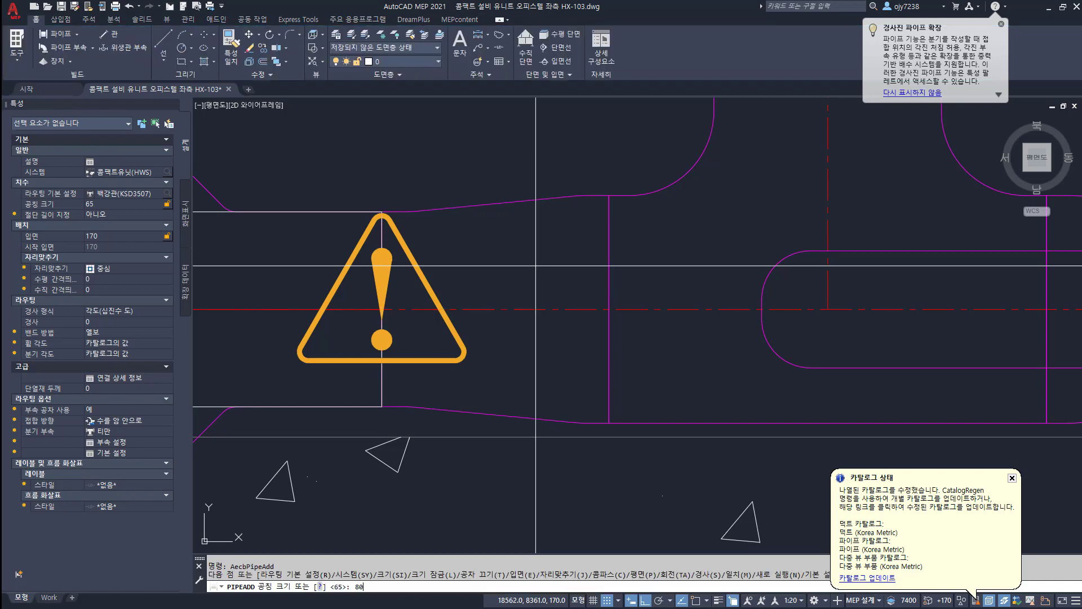
key(Return)
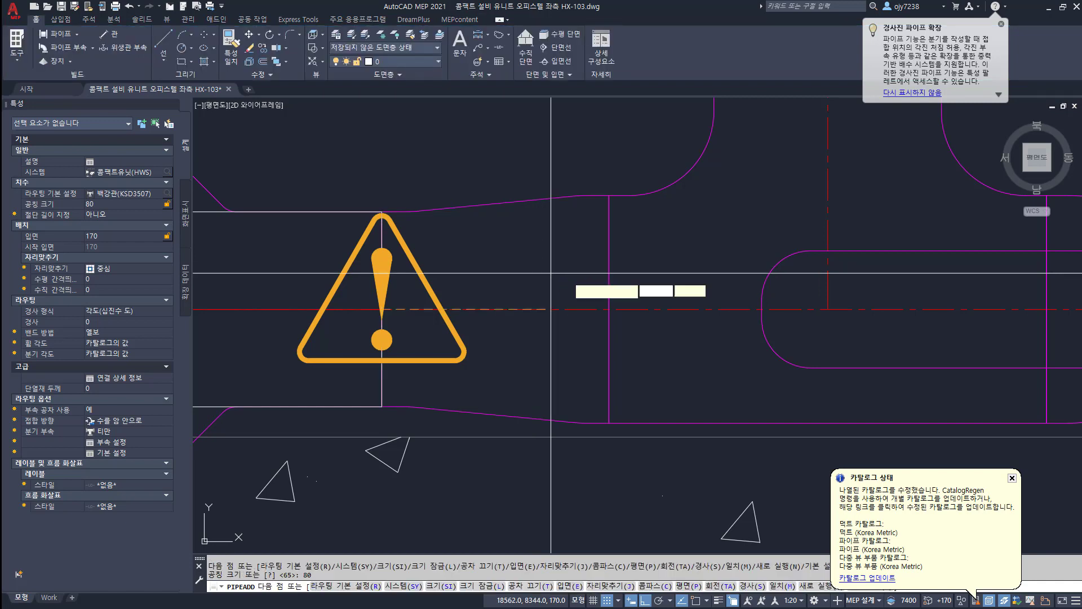
middle_drag(756, 291, 527, 285)
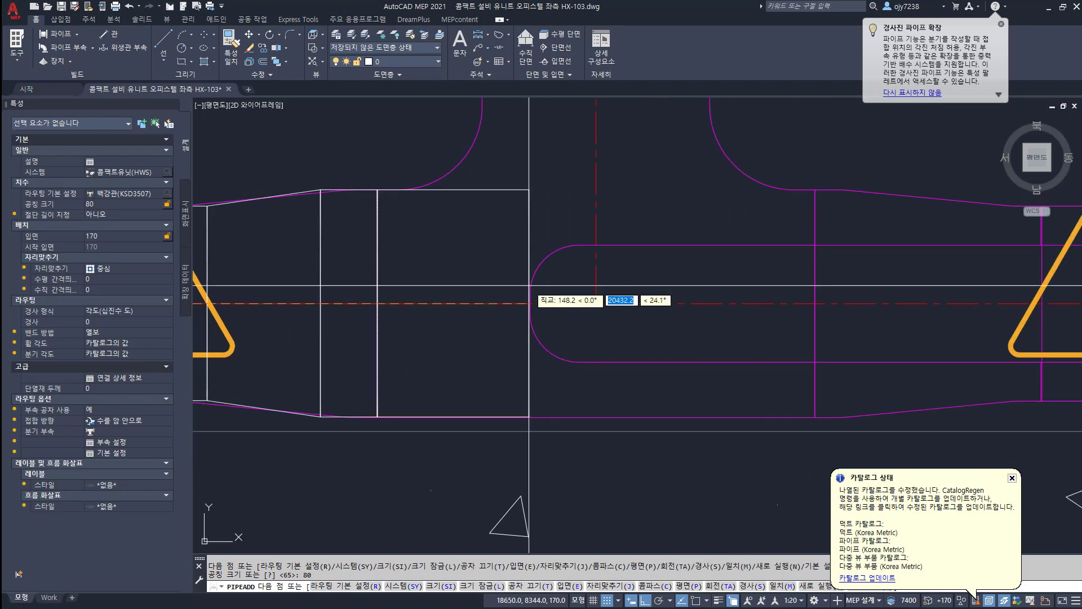
scroll(528, 286, down, 1)
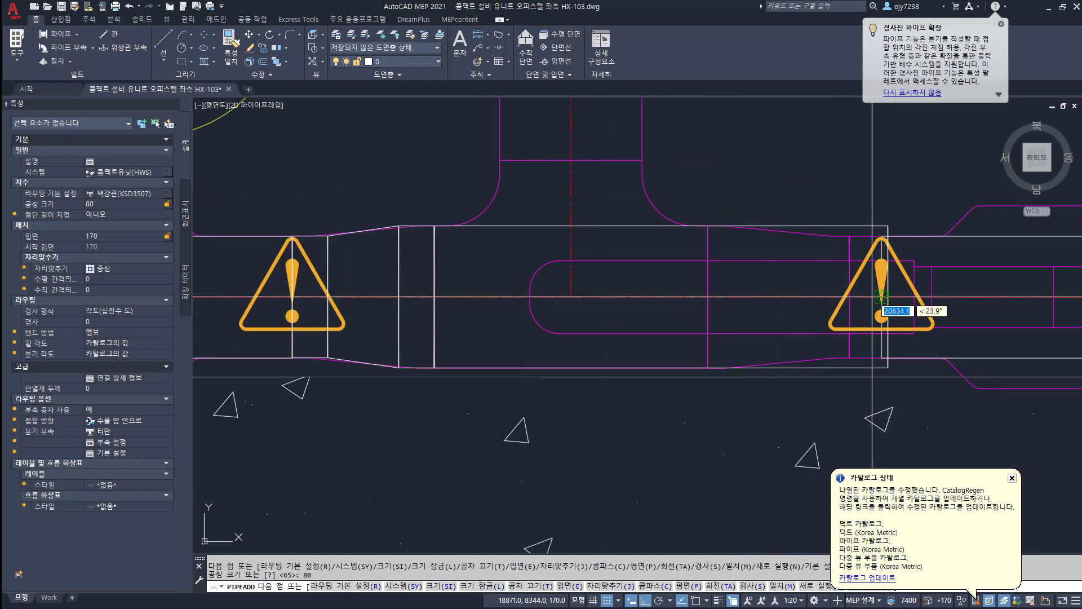
key(space)
shift+right_click(732, 273)
key(r)
click(707, 274)
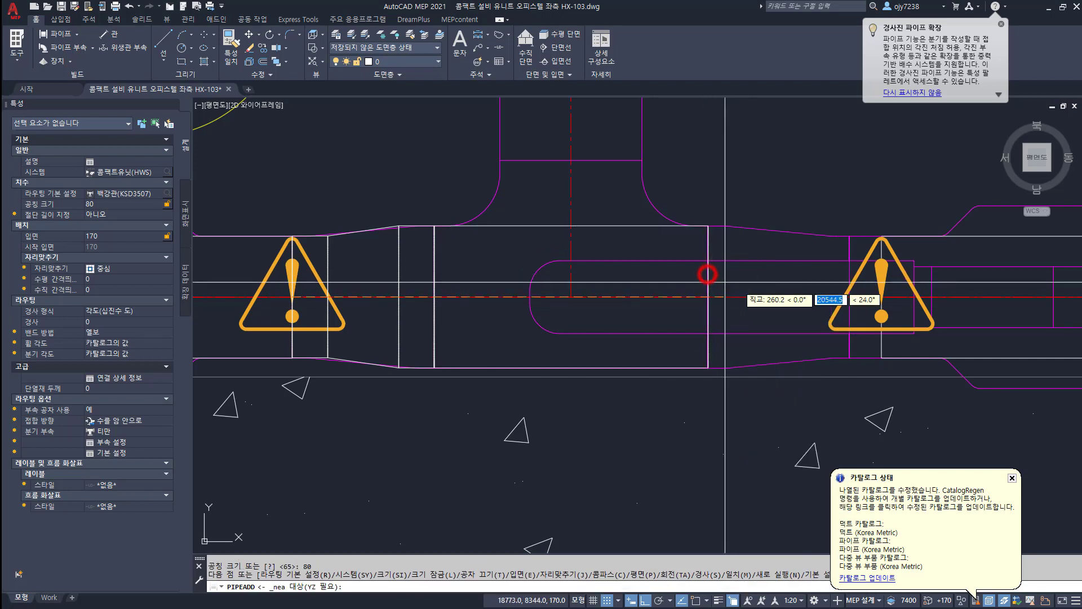
click(761, 282)
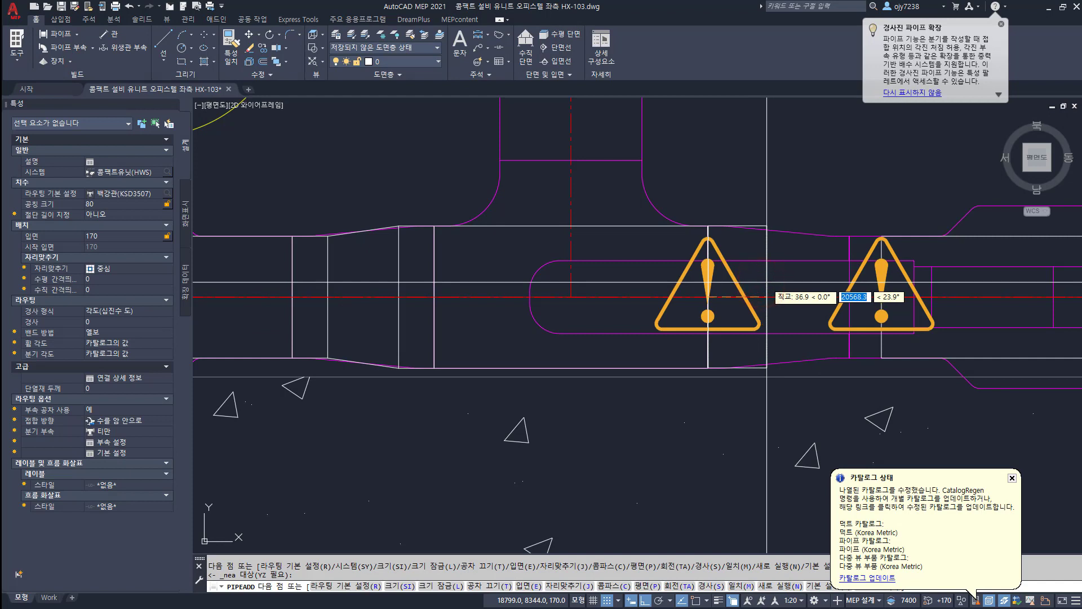
Step: Continue the run with nominal size 65 pipe, connect it to the open end of the eastern pipe and finish the run
text(si)
key(Return)
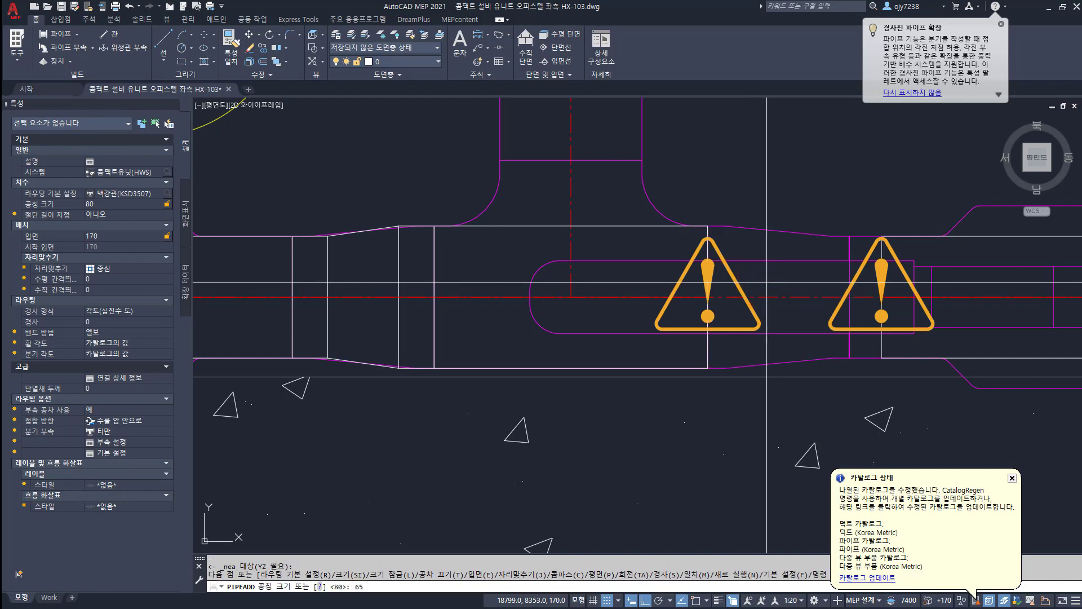
key(Return)
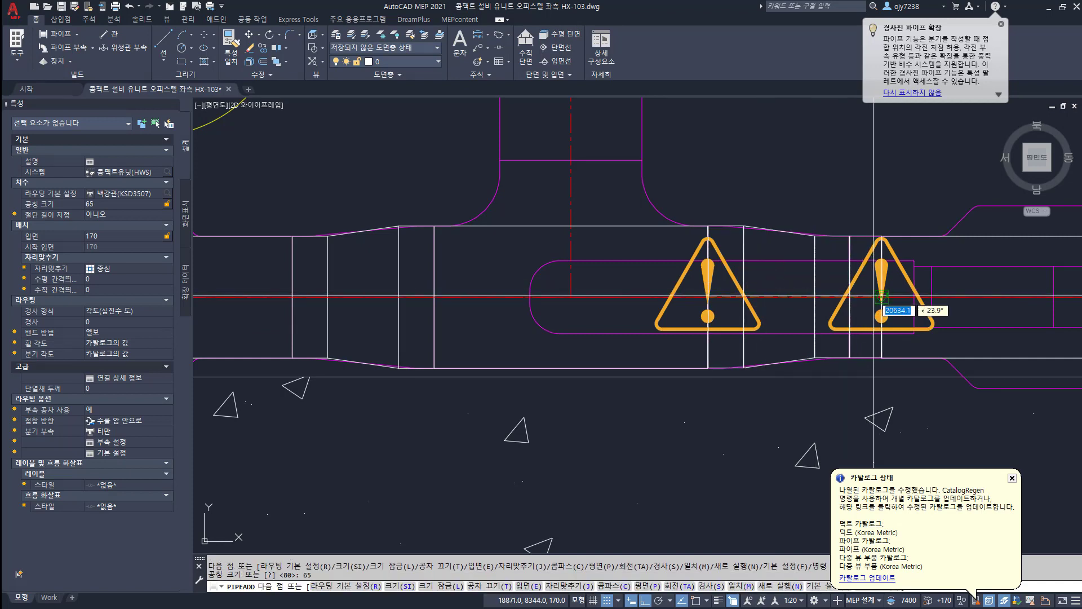
click(875, 295)
key(Return)
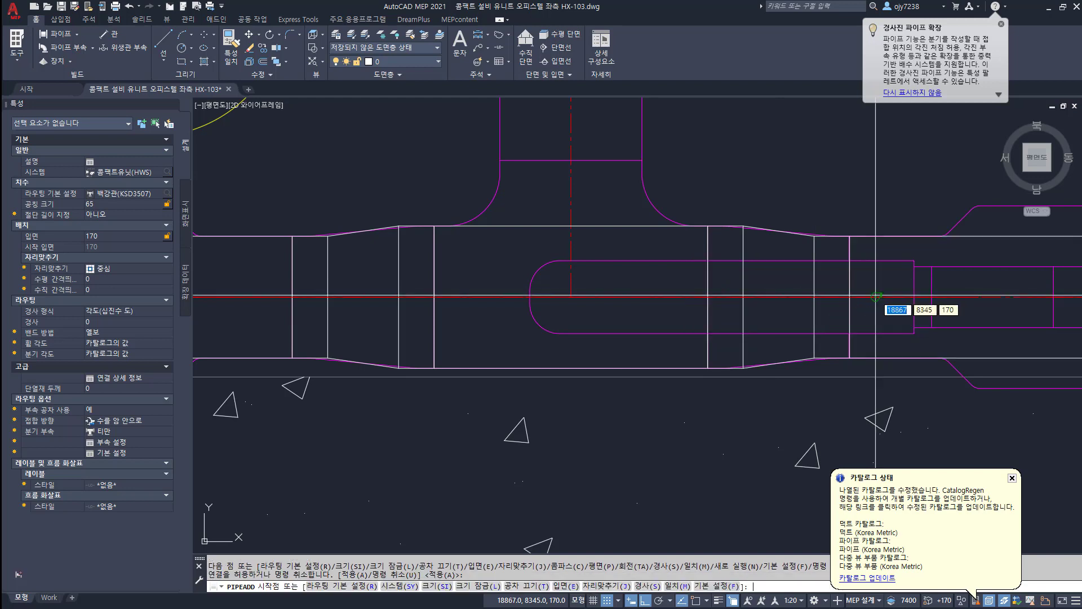
key(Return)
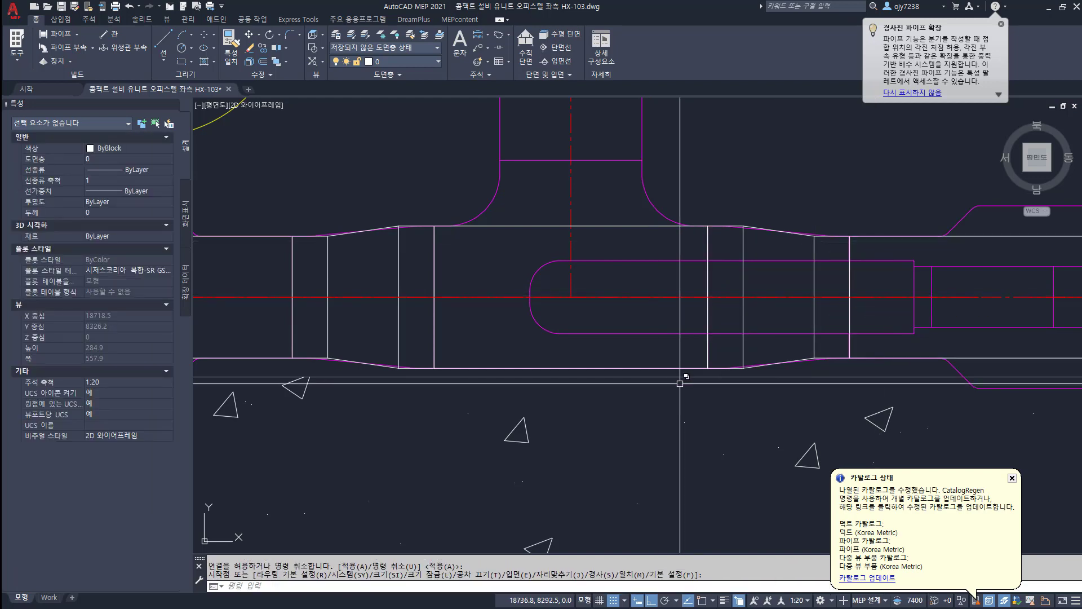
Step: Start a branch pipe from the midpoint of the size 80 pipe, in line with the riser
middle_drag(688, 226, 675, 299)
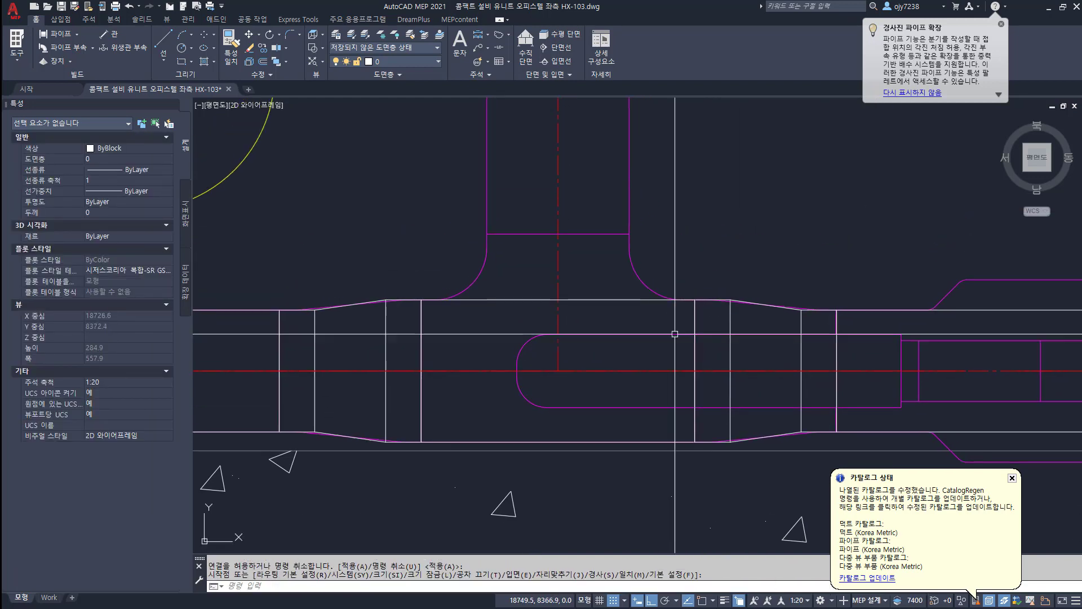
click(591, 301)
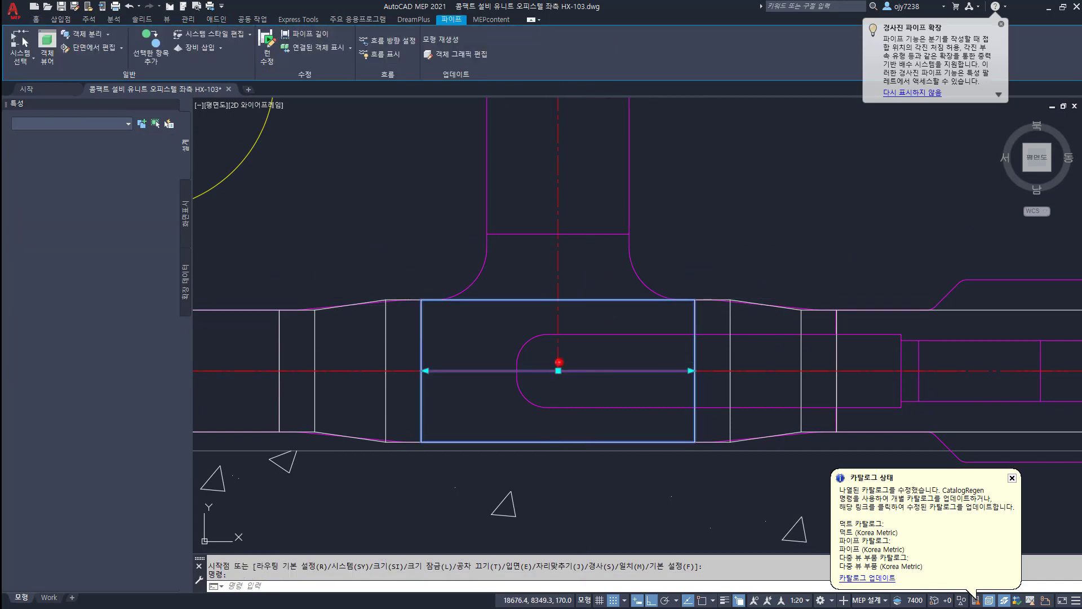
click(558, 364)
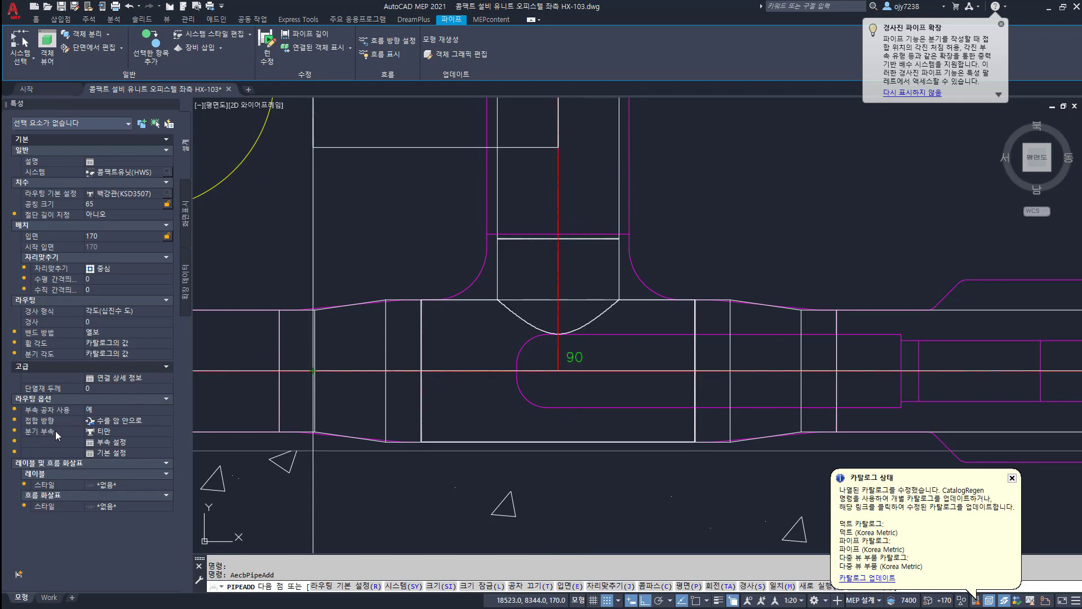
Step: Try the takeoff-only (테이크오프만) branch fitting and restore the tee-only (티만) option
click(116, 433)
click(170, 431)
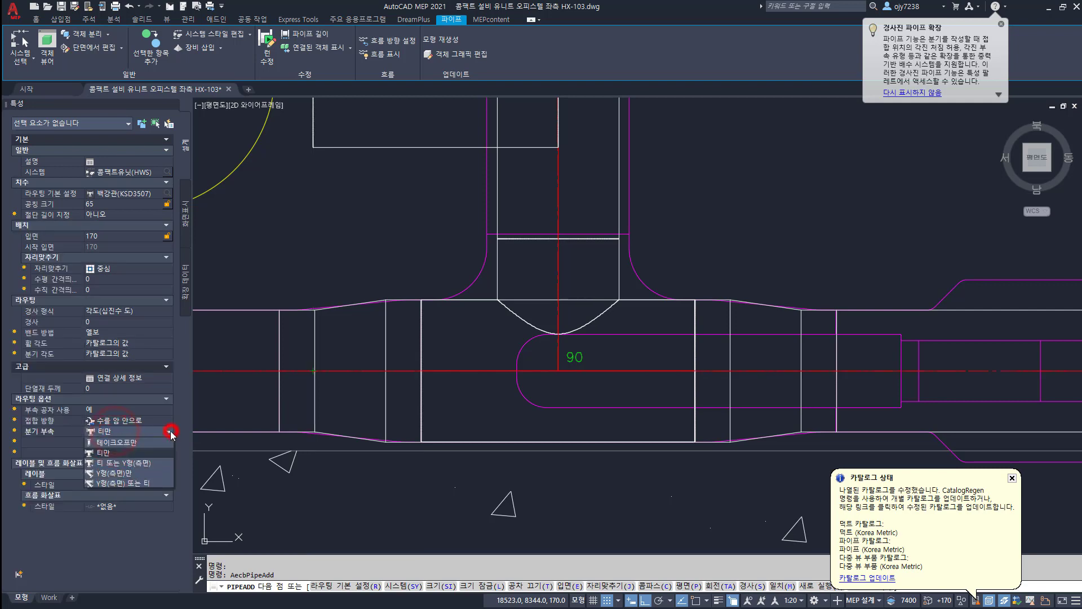
click(139, 441)
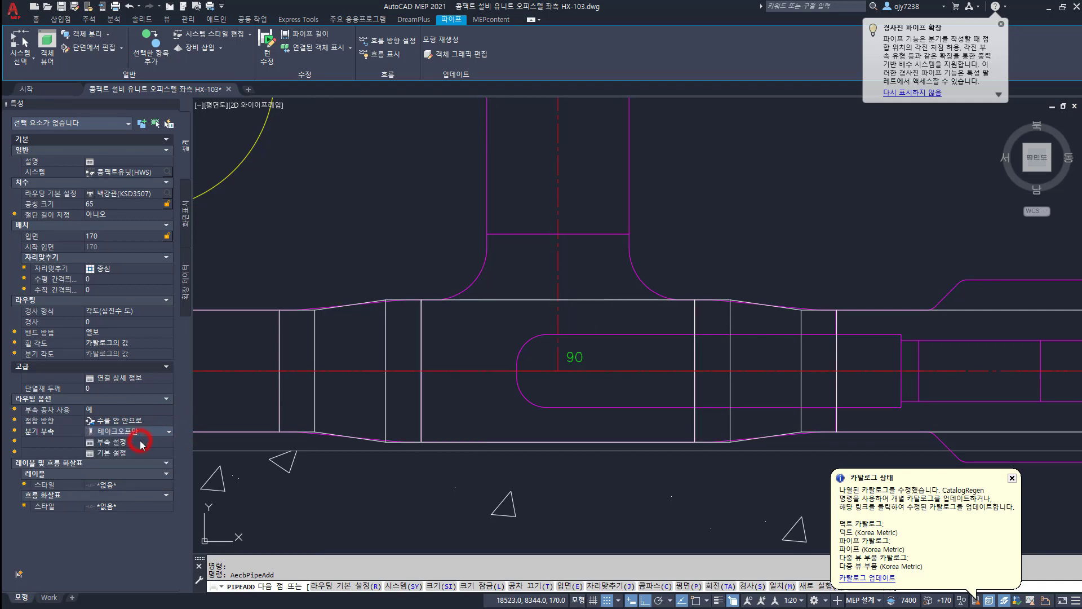
click(169, 431)
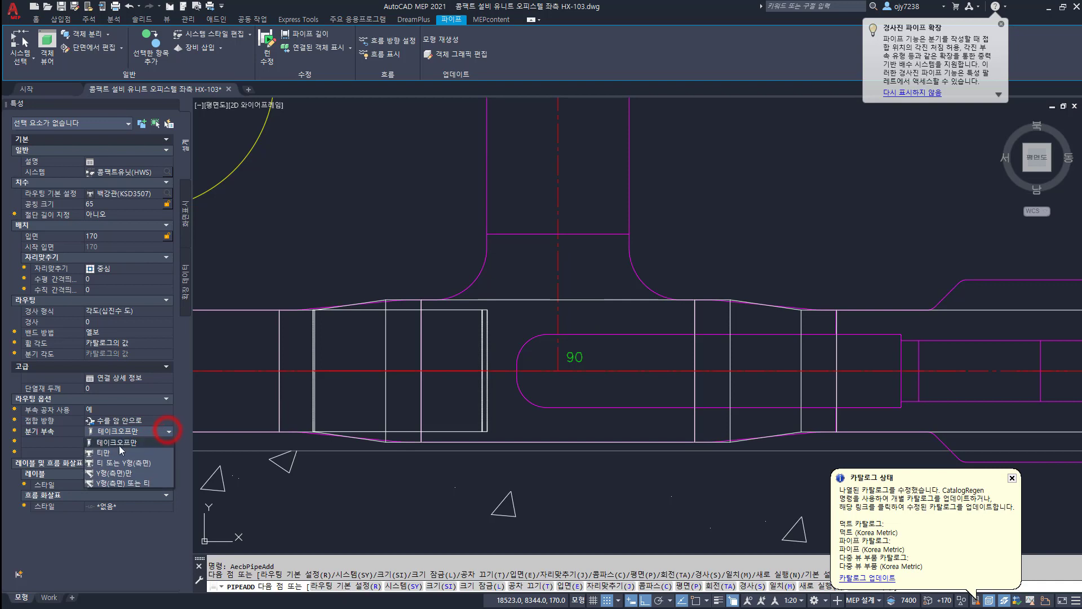
click(117, 457)
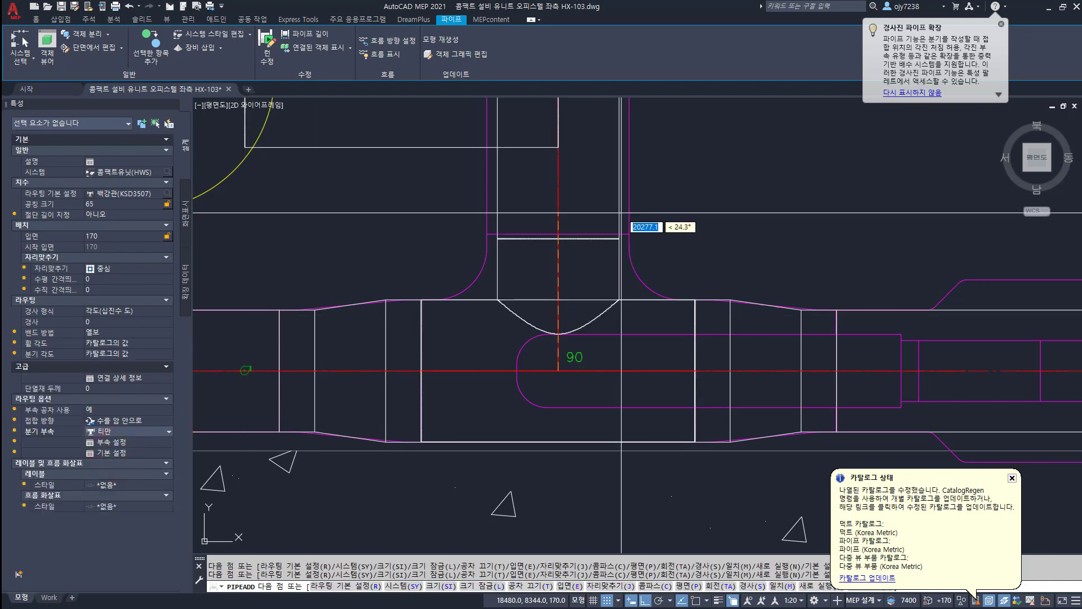
Step: Set the tee branch to nominal size 80 and run it north along the riser to the near edge of the reducer outline
click(98, 206)
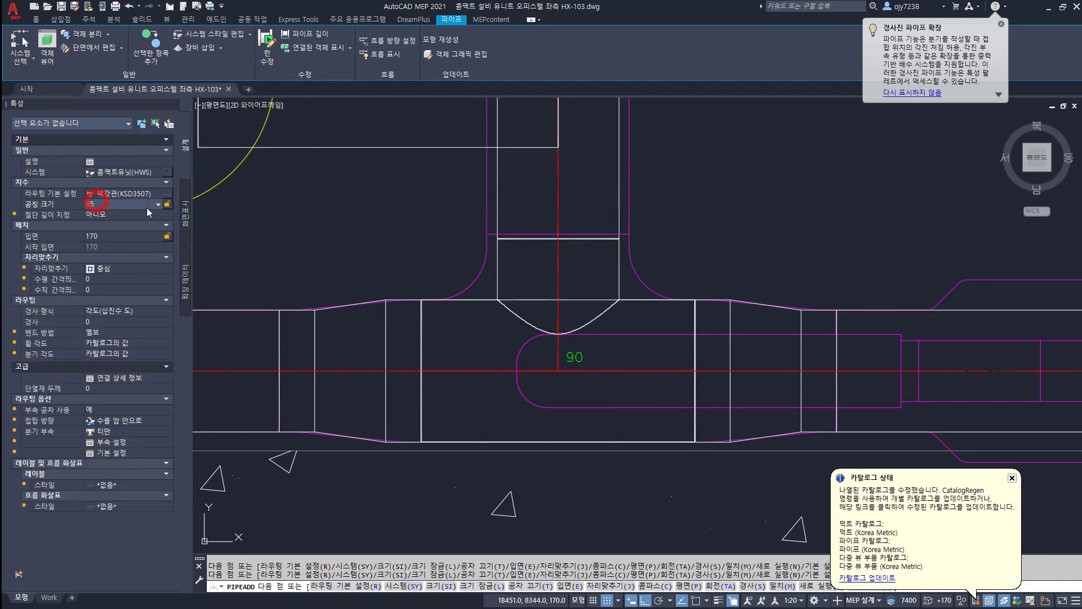
click(157, 206)
click(93, 296)
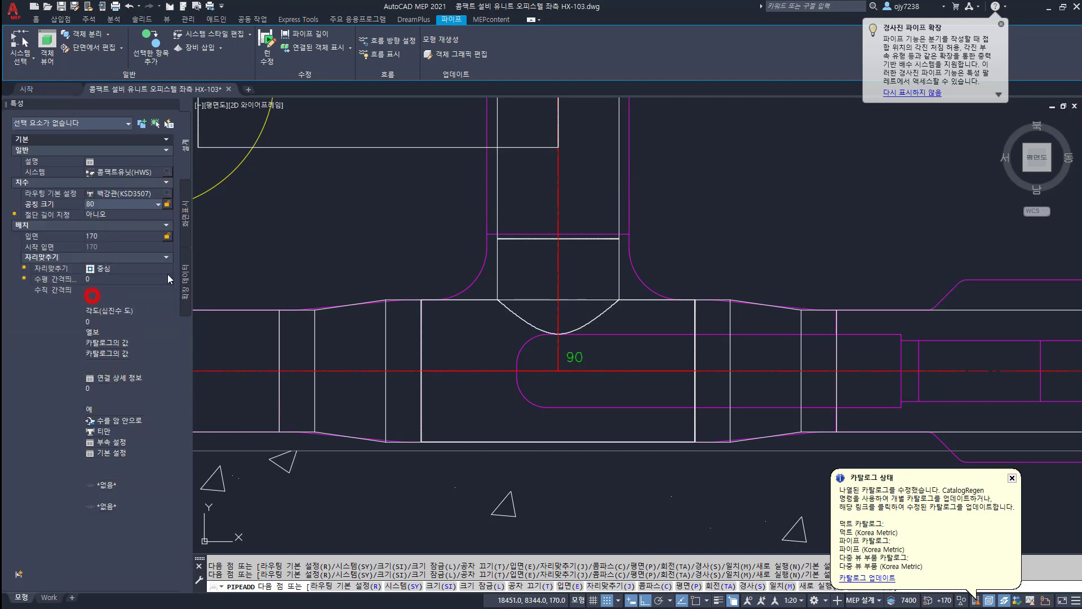
middle_drag(546, 165, 508, 326)
scroll(509, 325, down, 4)
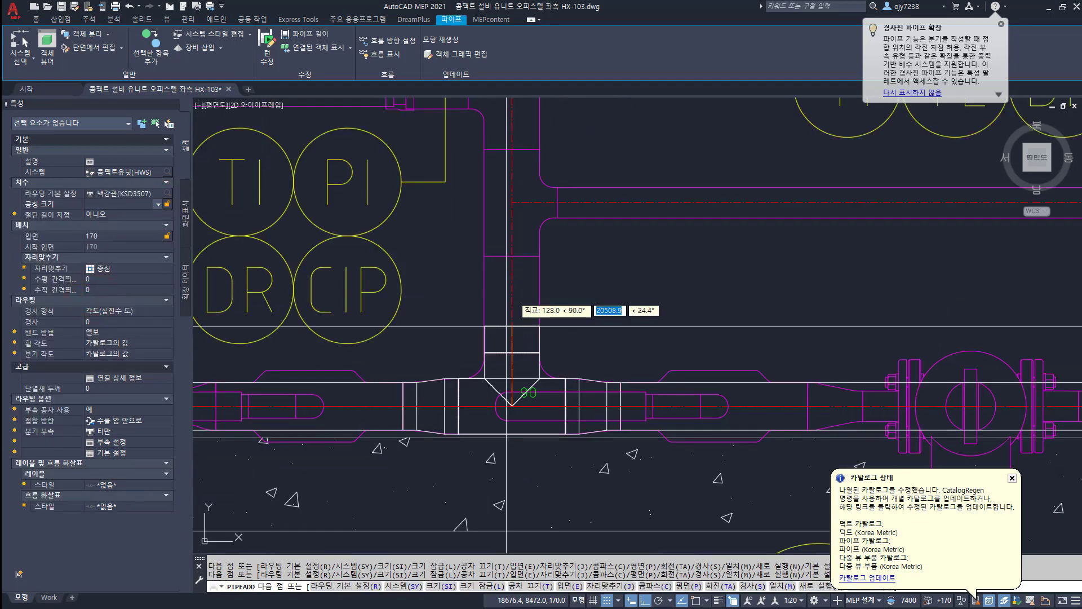
mouse_move(515, 237)
middle_down()
mouse_move(486, 397)
mouse_move(479, 266)
mouse_move(459, 389)
middle_up()
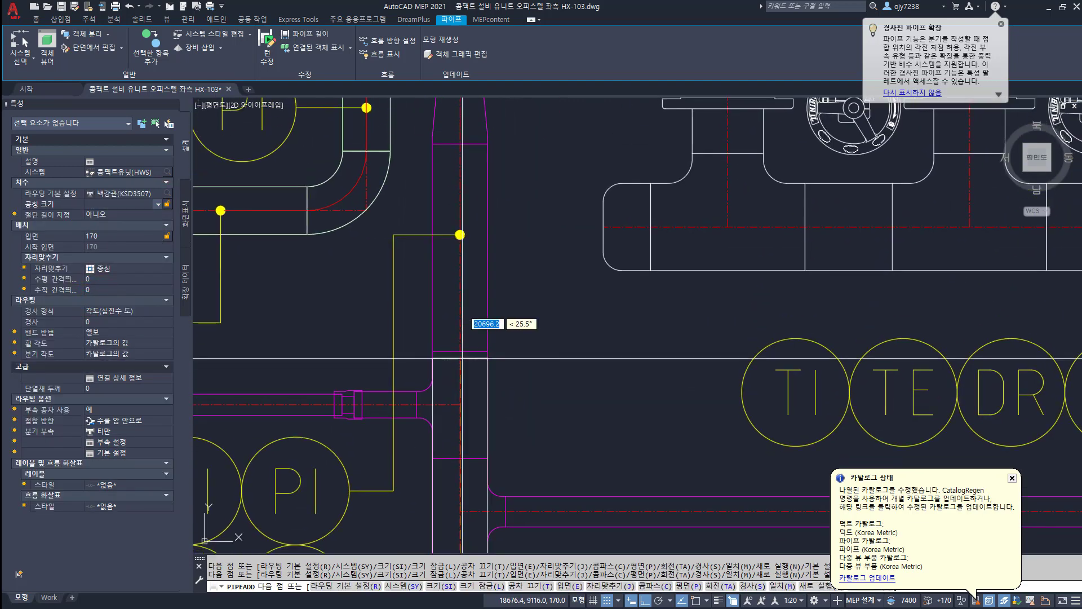
middle_drag(464, 180, 437, 308)
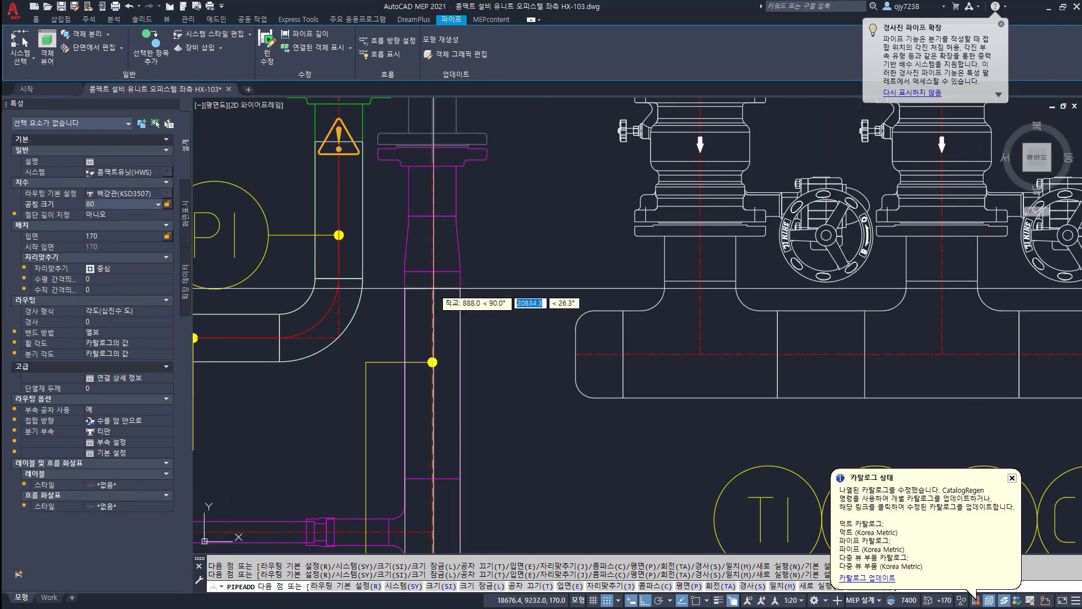
shift+right_click(422, 268)
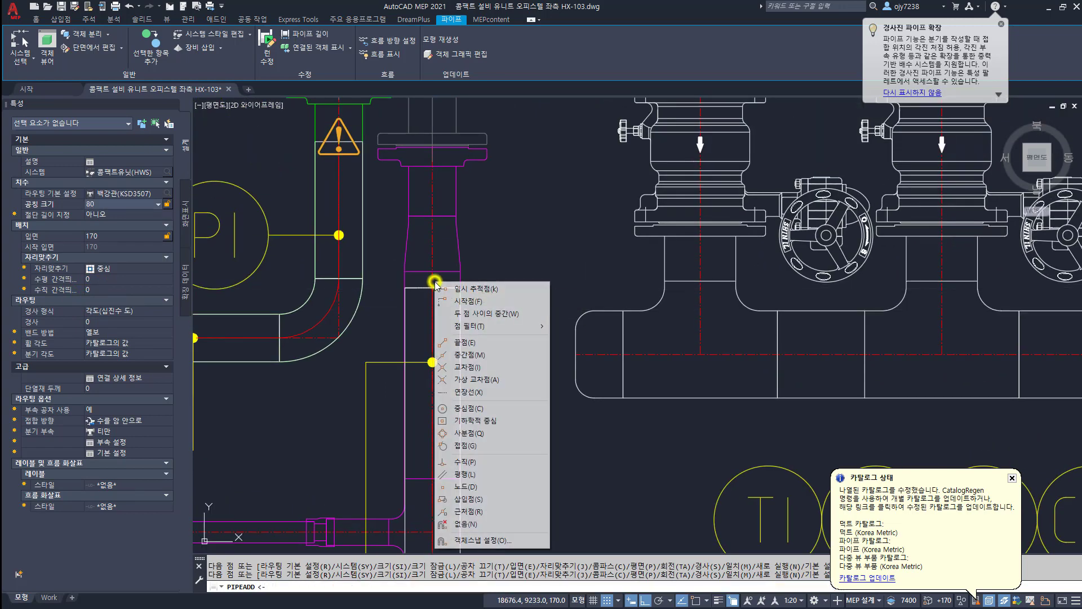
click(451, 499)
click(446, 270)
click(442, 235)
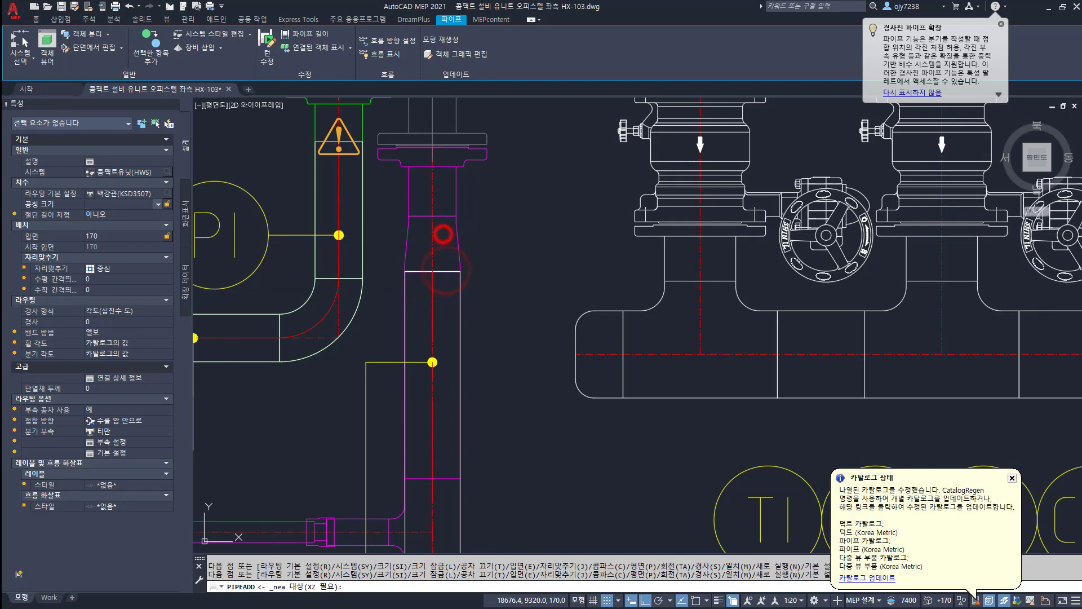
Step: Continue the riser with nominal size 65 pipe up to the flange outline and finish the run
text(si)
key(Return)
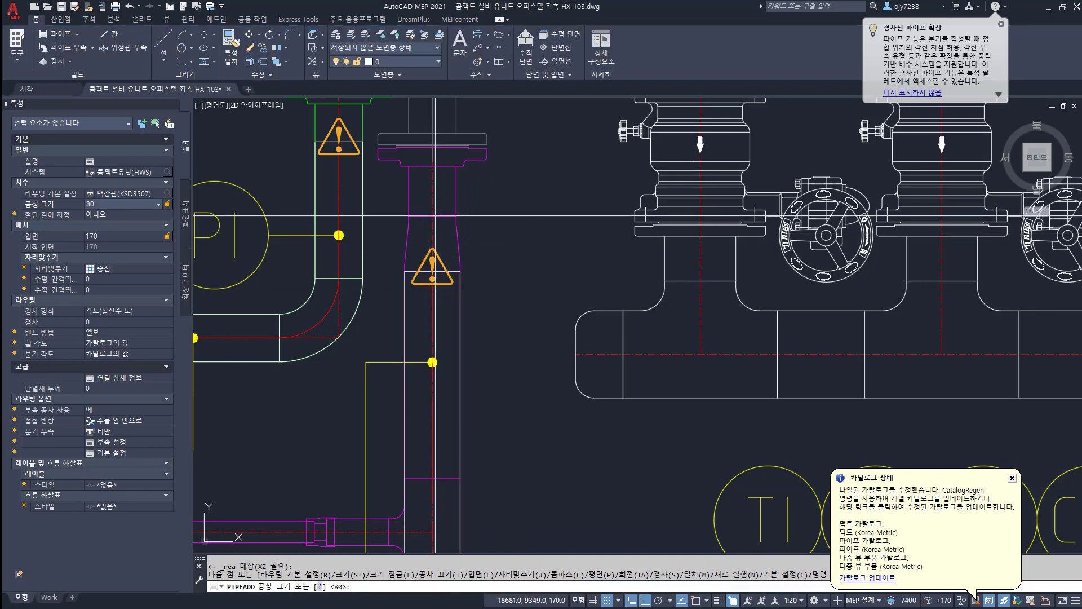
text(65)
key(Return)
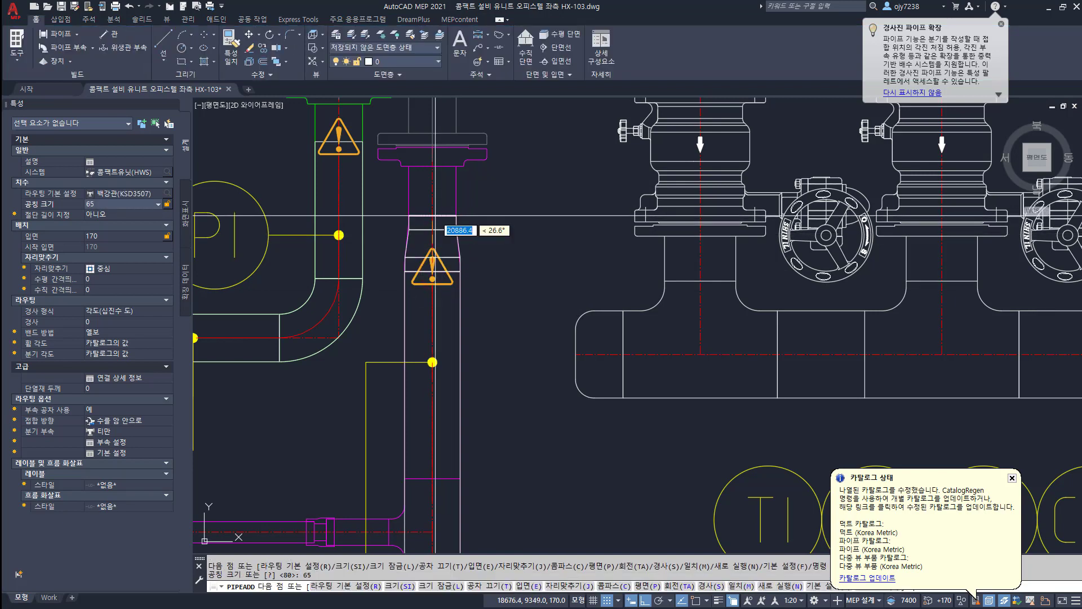
click(432, 175)
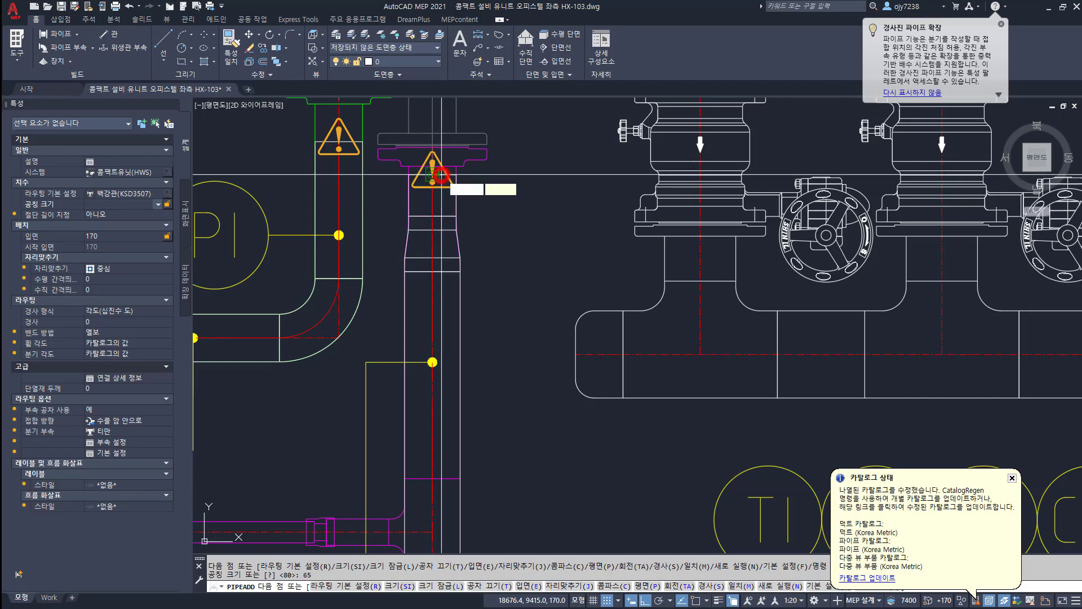
key(Return)
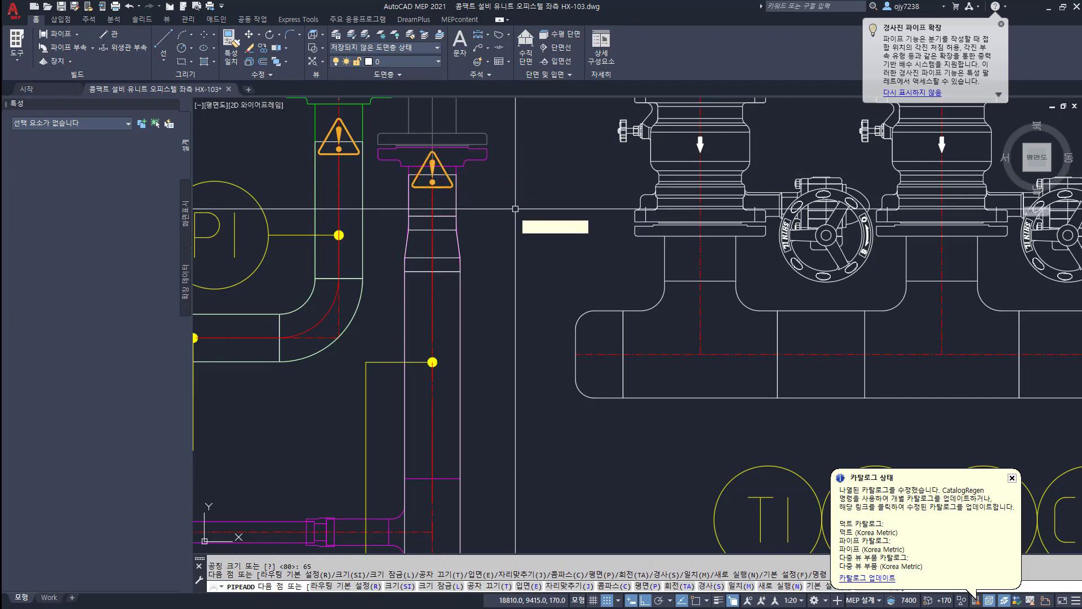
Step: Measure the width of the western horizontal connecting pipe's outline with a linear dimension and cancel the dimension
scroll(480, 252, down, 2)
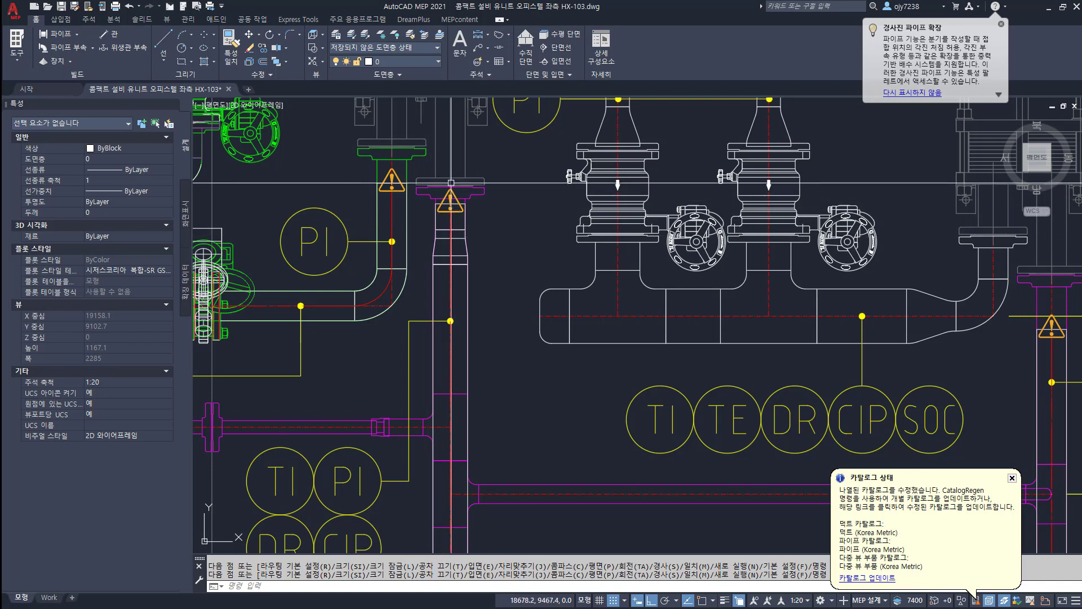
scroll(518, 499, down, 2)
mouse_move(518, 499)
middle_down()
mouse_move(685, 297)
mouse_move(710, 296)
middle_up()
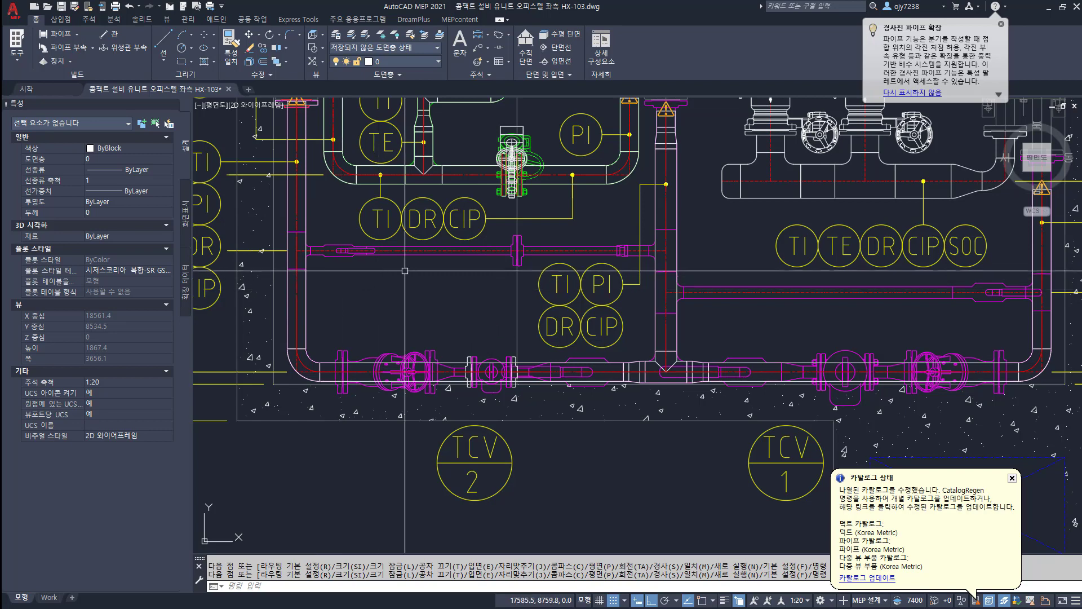
scroll(405, 255, up, 3)
text(dd)
key(space)
shift+right_click(429, 255)
key(r)
click(428, 253)
shift+right_click(426, 252)
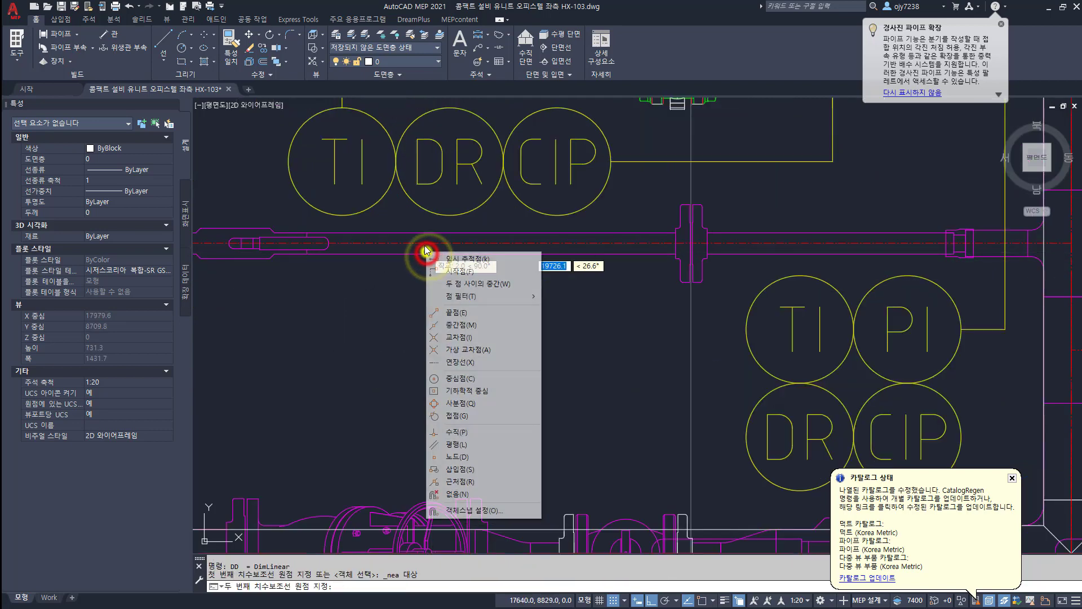
key(r)
click(430, 233)
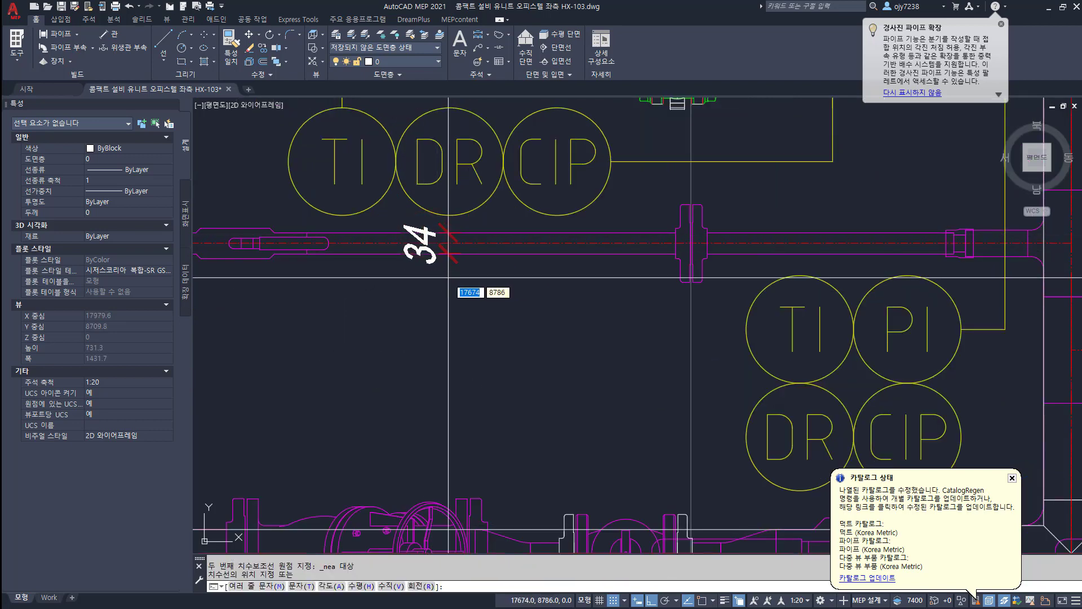
key(Escape)
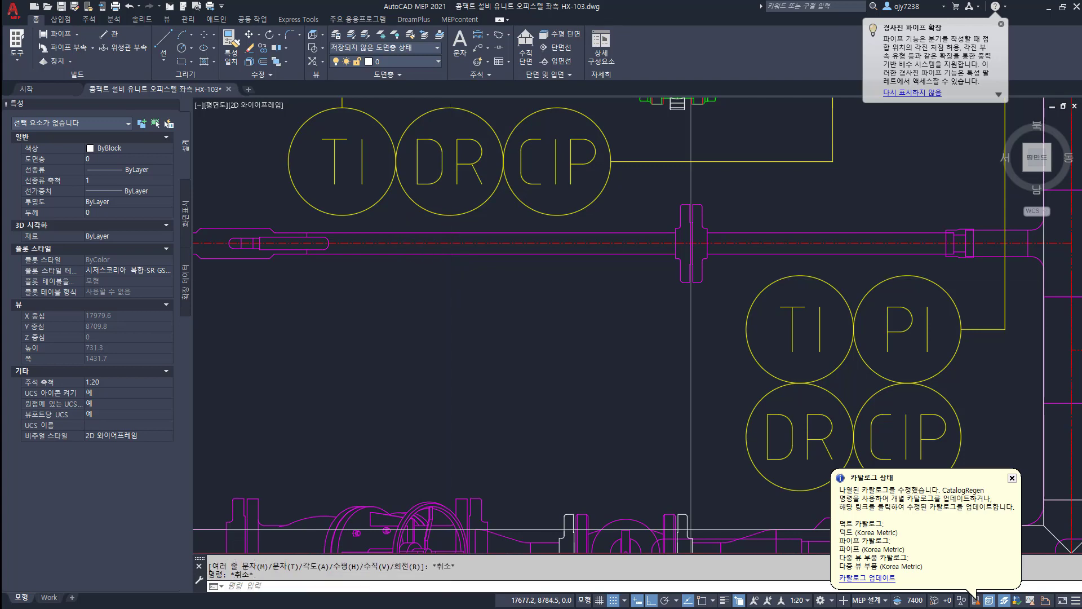
Step: Start a branch pipe from the midpoint of the western vertical size 65 pipe with nominal size 25
scroll(448, 277, down, 4)
scroll(323, 277, up, 4)
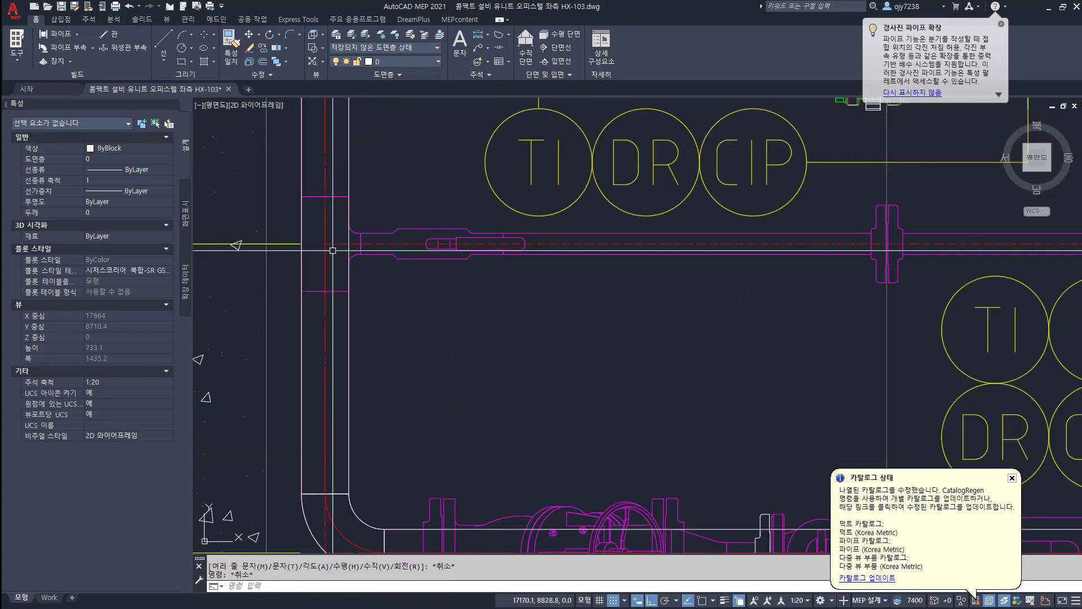
click(346, 216)
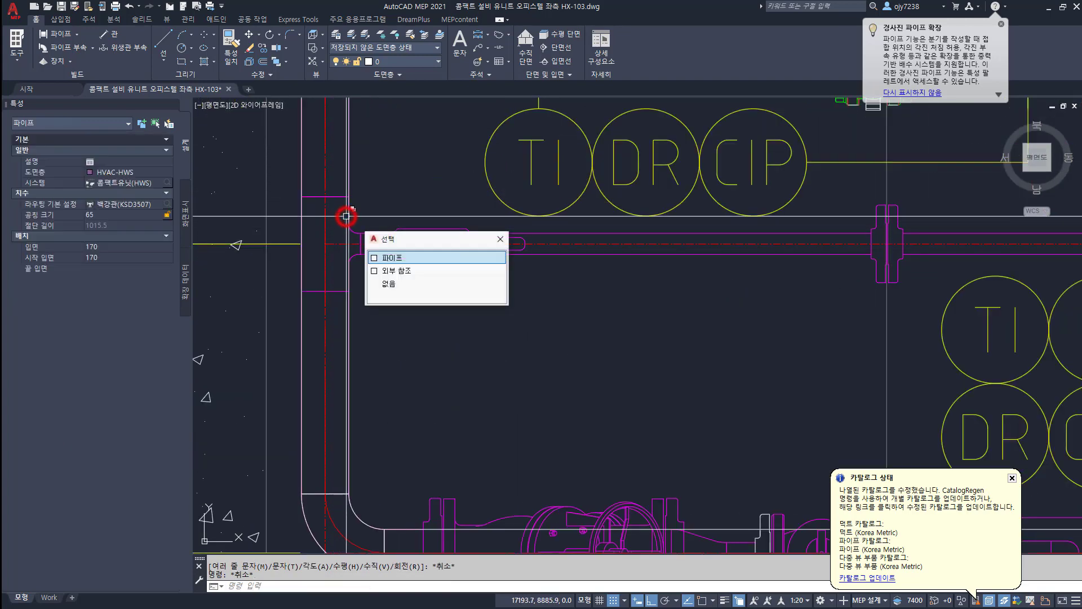
click(396, 257)
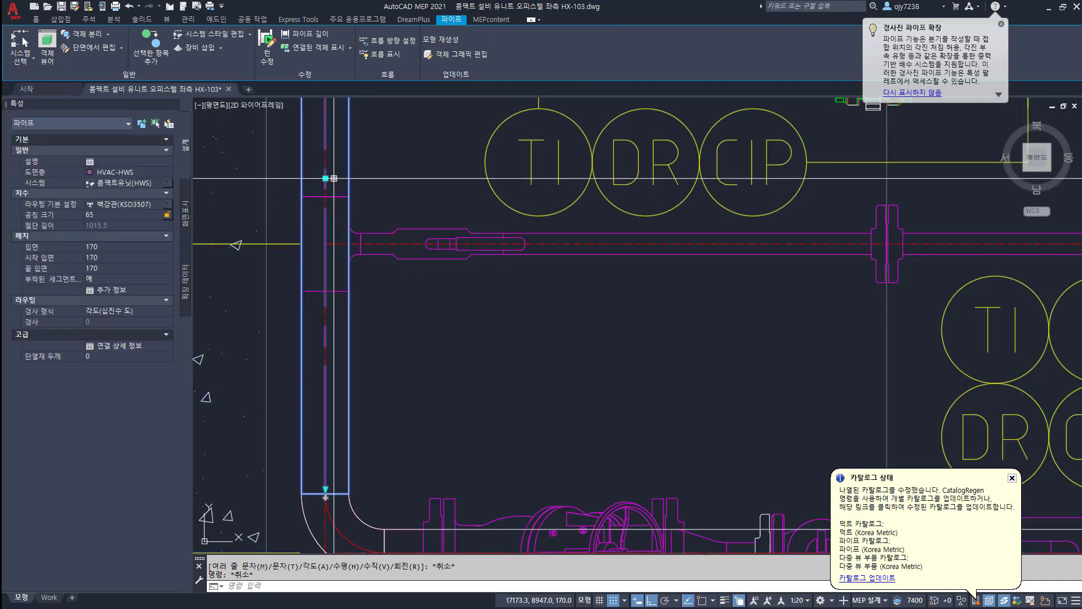
click(334, 179)
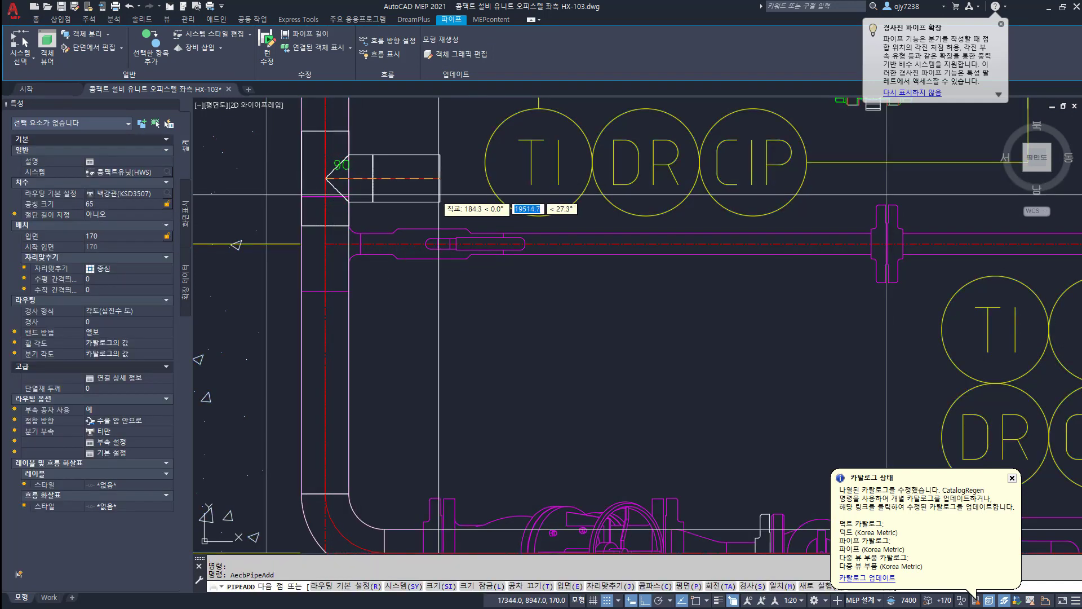
click(159, 204)
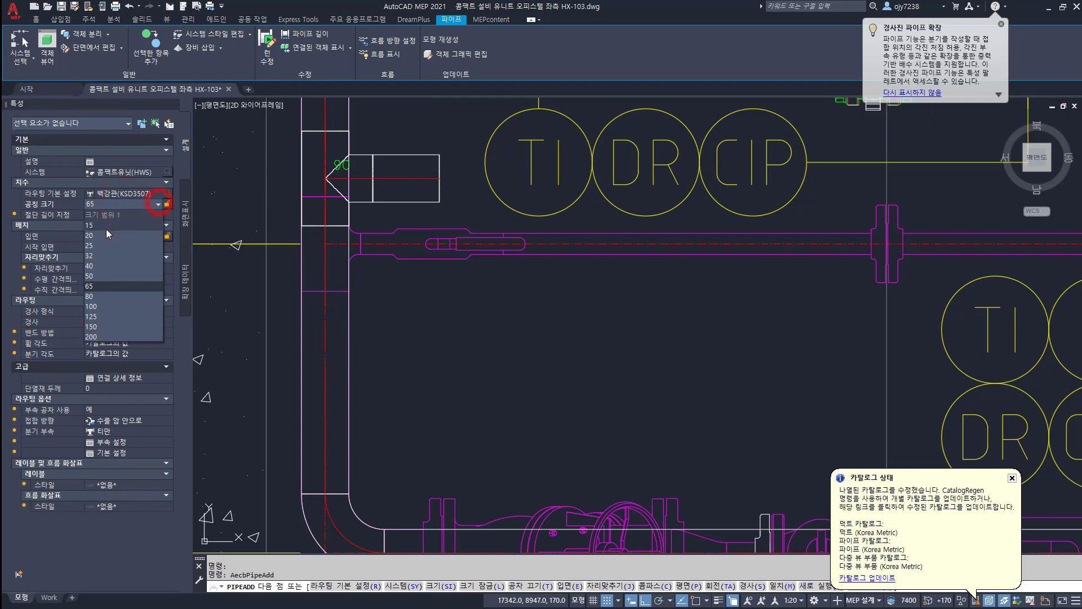
click(98, 246)
Step: Try to extend the size 25 branch to the central riser, then cancel the replacement part selection
scroll(508, 226, down, 4)
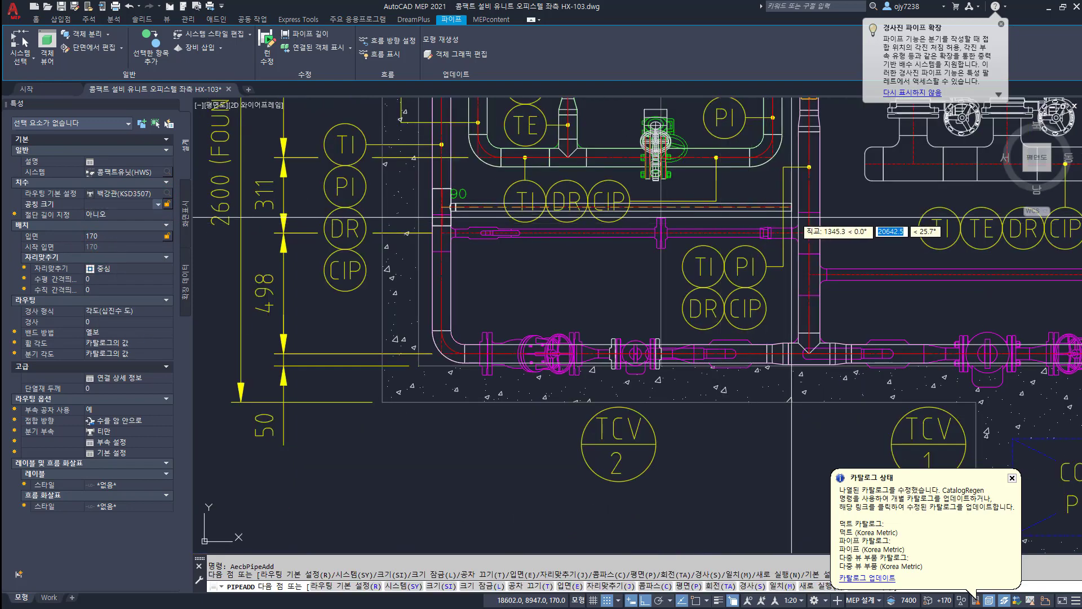
scroll(803, 215, up, 5)
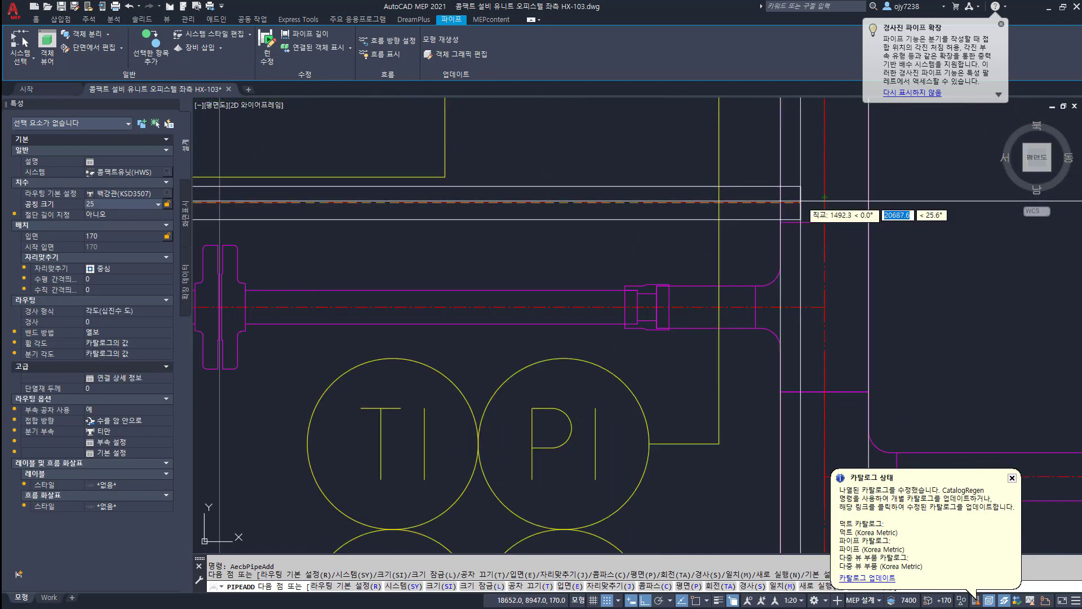
click(802, 201)
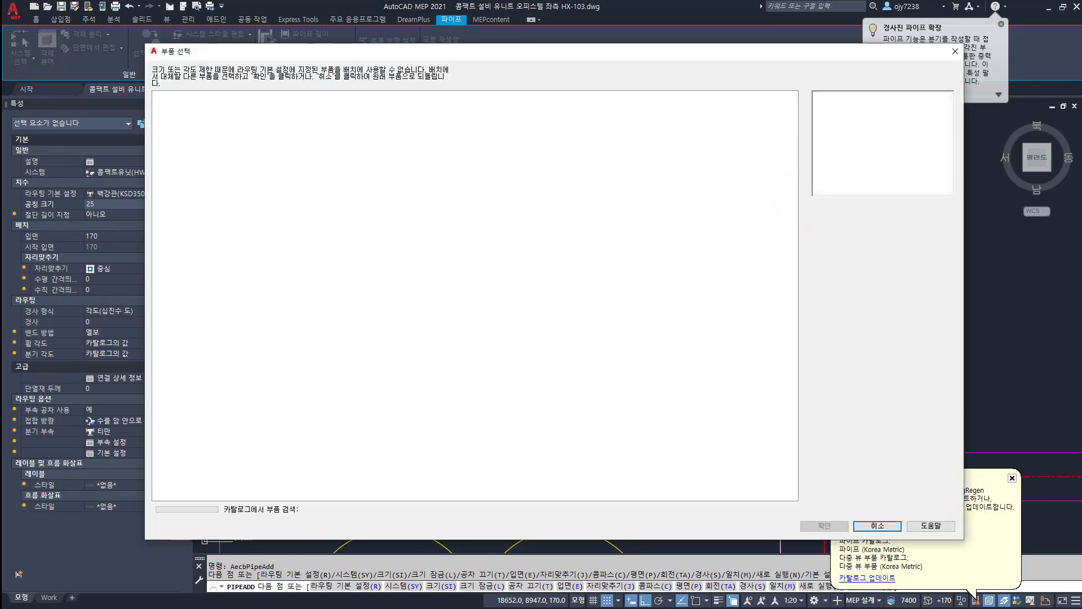
click(891, 527)
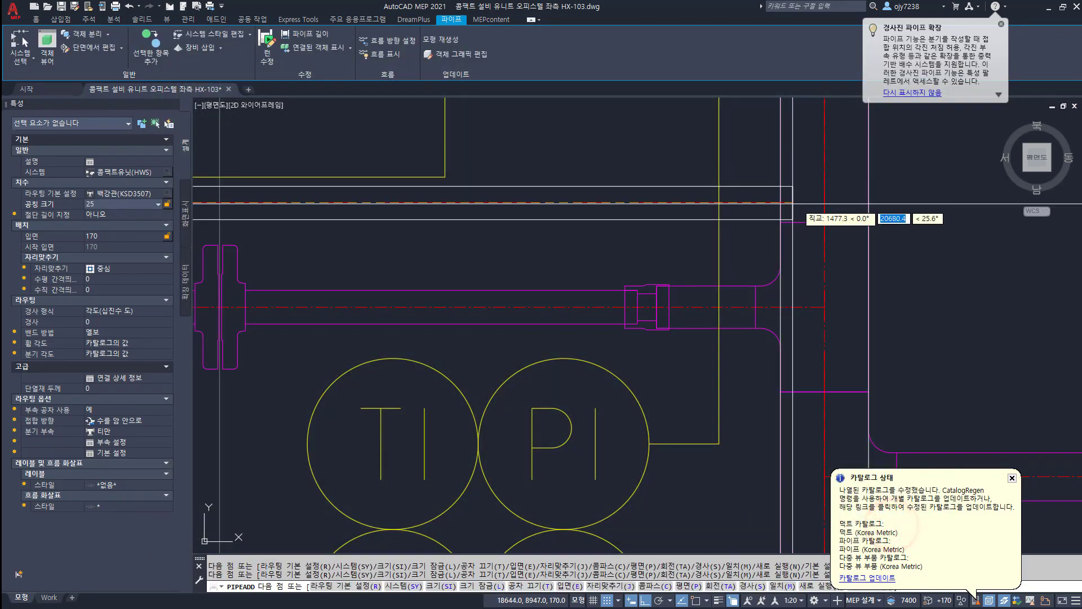
Step: End the size 25 branch short of the riser, in line with the coupling outline, and finish the run
click(638, 210)
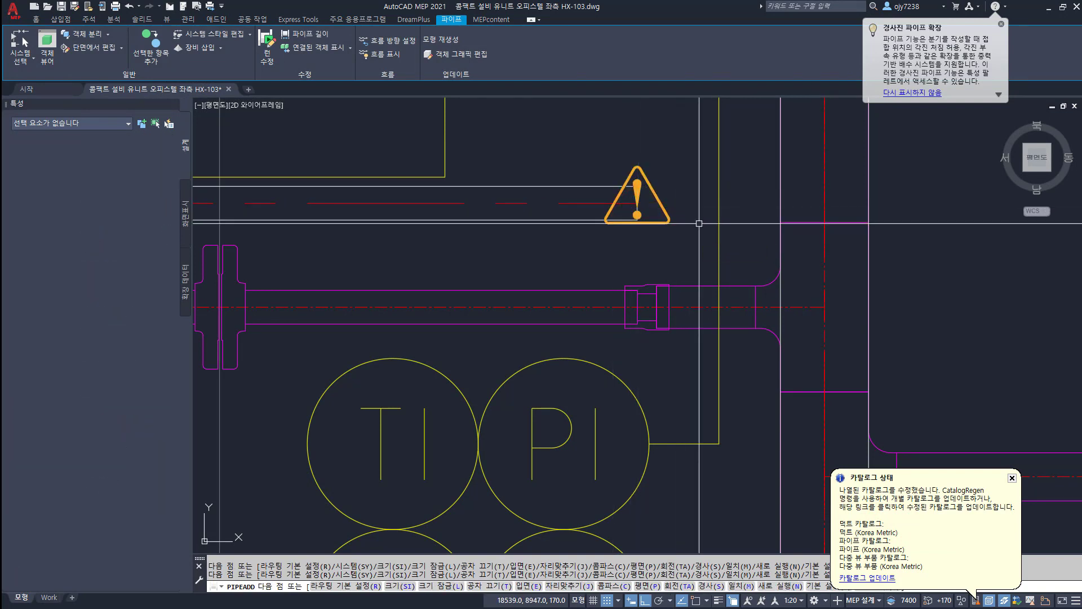
key(Return)
scroll(662, 253, down, 2)
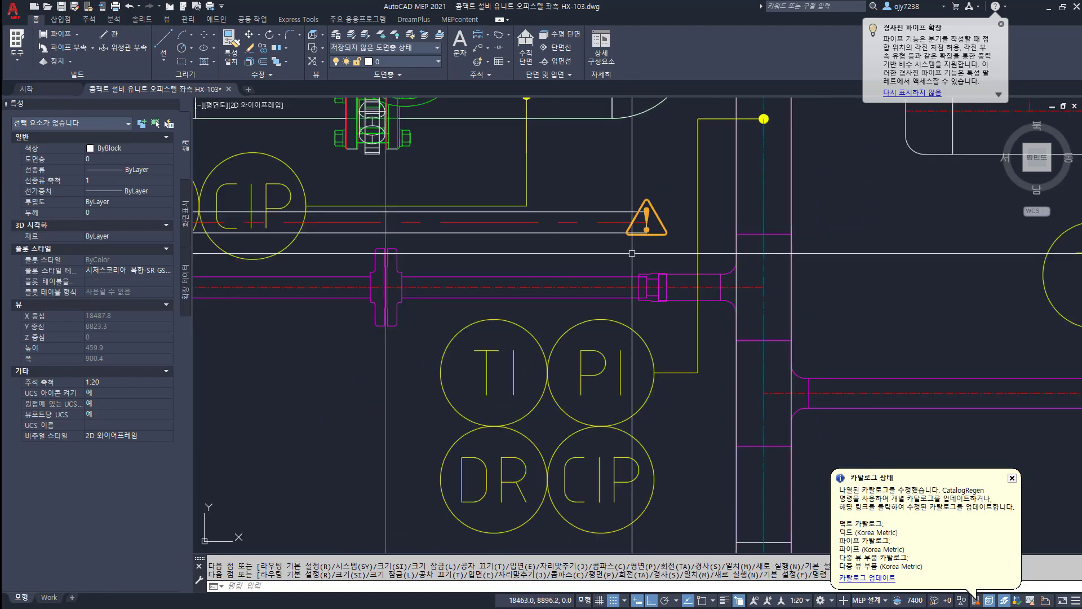
Step: Move the size 25 branch pipe in the Y direction onto the centreline of the connecting pipe outline
click(534, 226)
scroll(415, 257, down, 4)
middle_drag(329, 253, 415, 248)
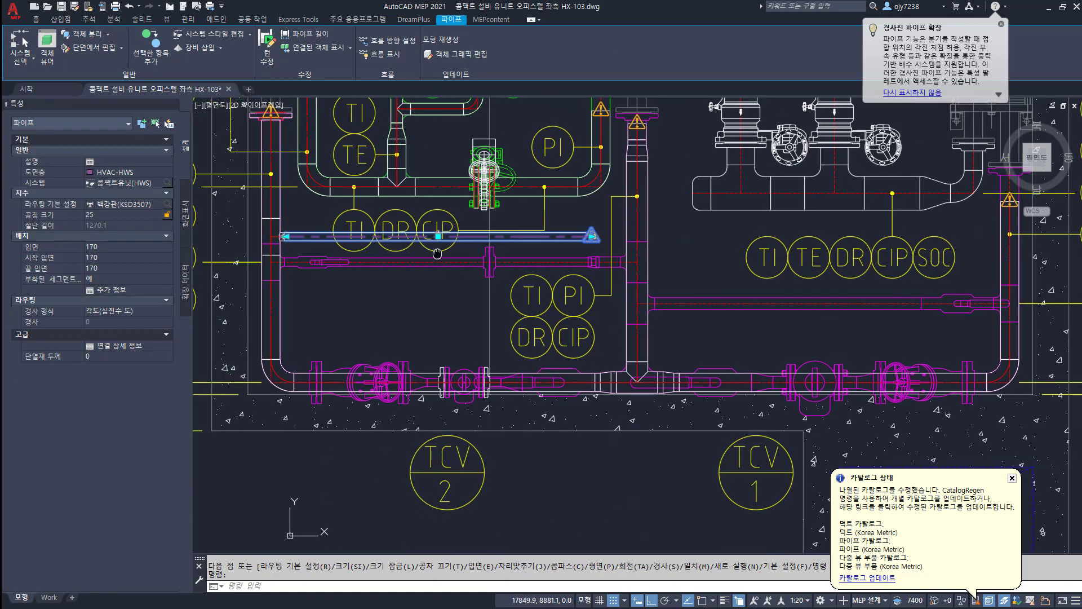
click(438, 235)
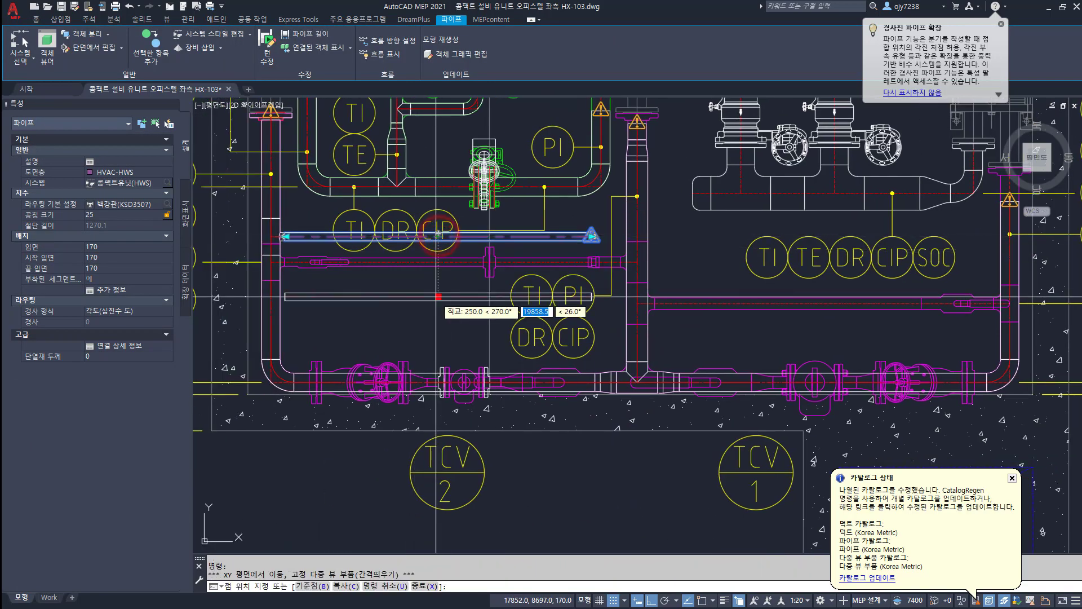
text(.y)
key(space)
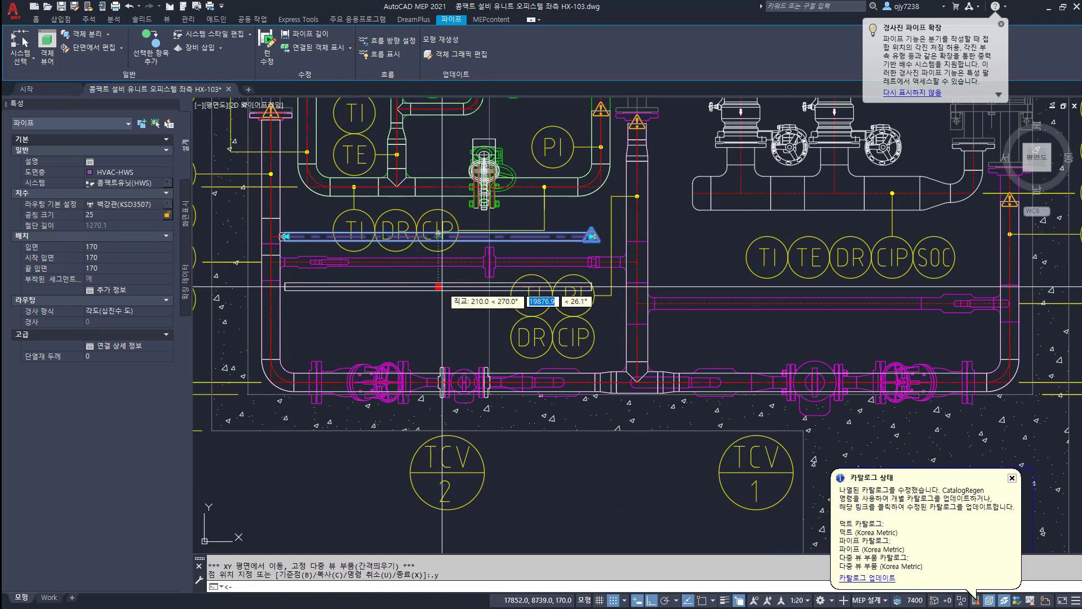
shift+right_click(442, 287)
key(r)
scroll(449, 264, up, 5)
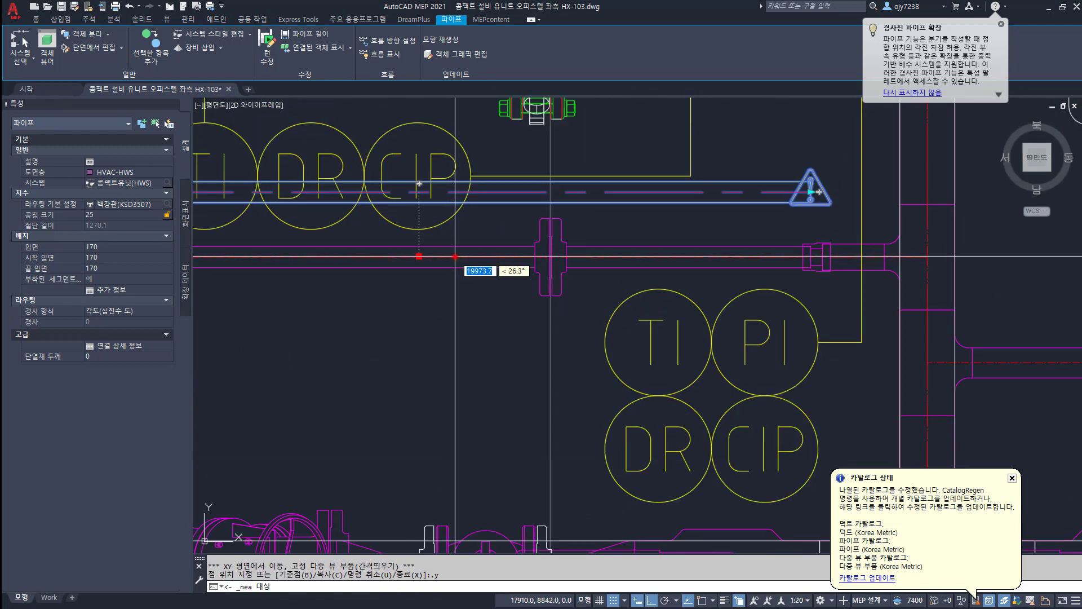
click(448, 257)
click(454, 341)
middle_drag(656, 331, 283, 369)
scroll(475, 304, up, 2)
scroll(473, 306, up, 2)
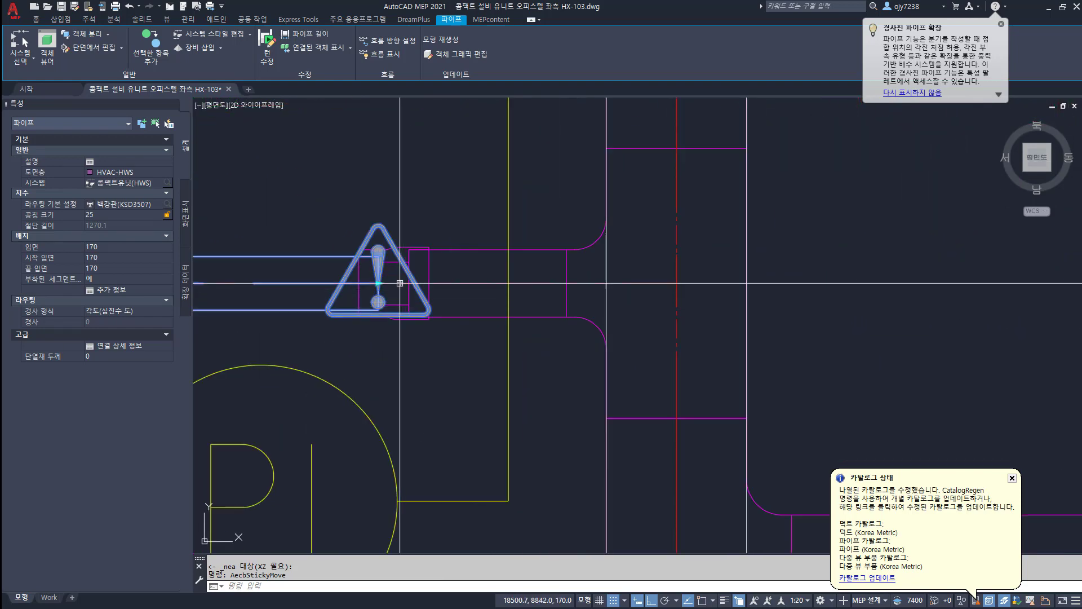
click(400, 283)
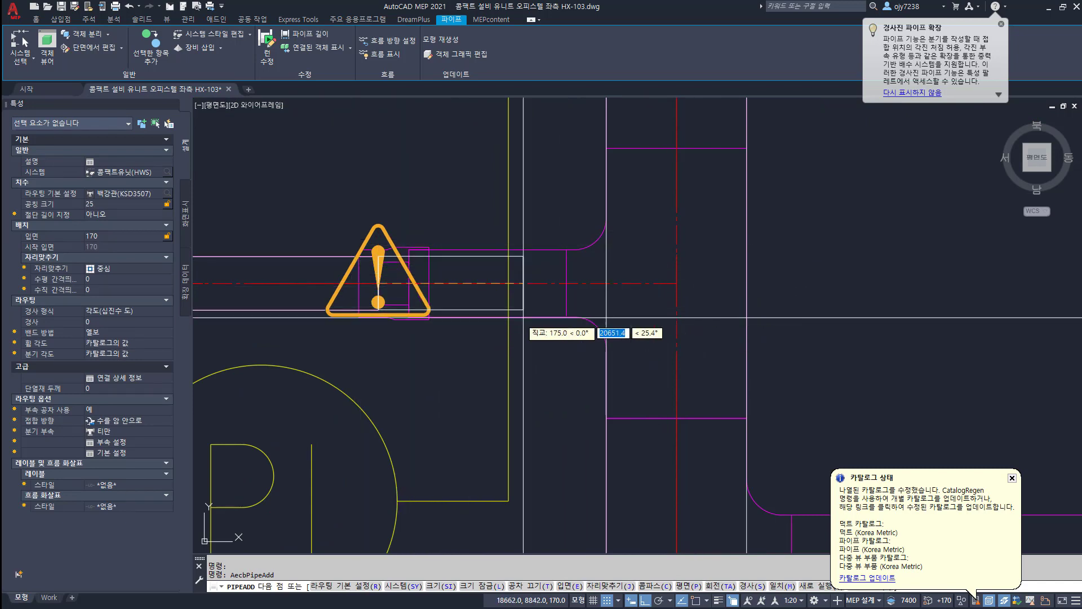
key(Escape)
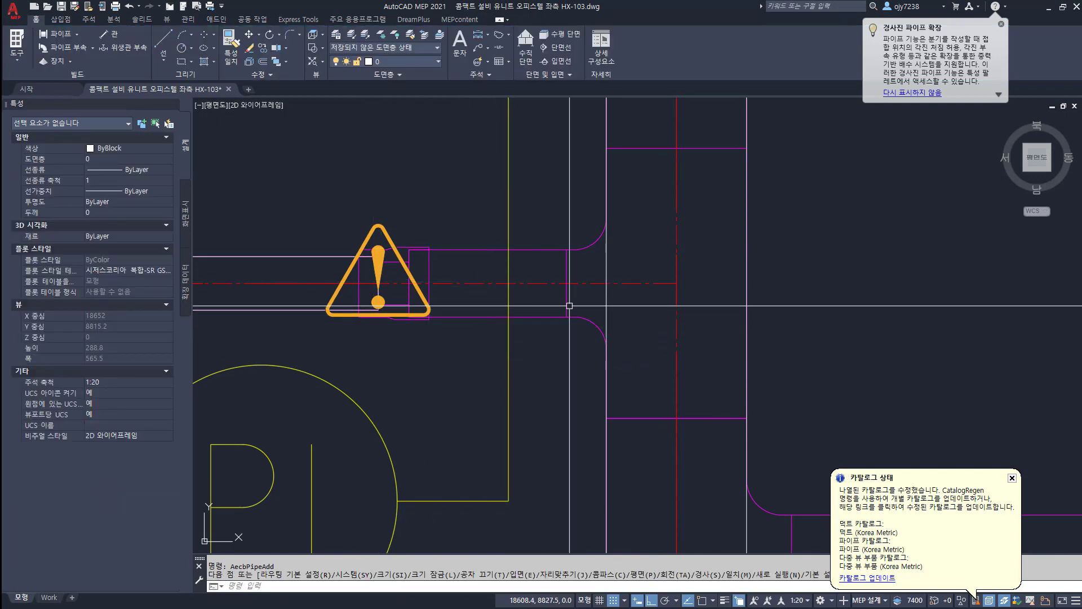
Step: Measure the width of the connecting pipe outline beside the central riser, then cancel the dimension
text(dd)
key(Return)
key(Return)
click(566, 273)
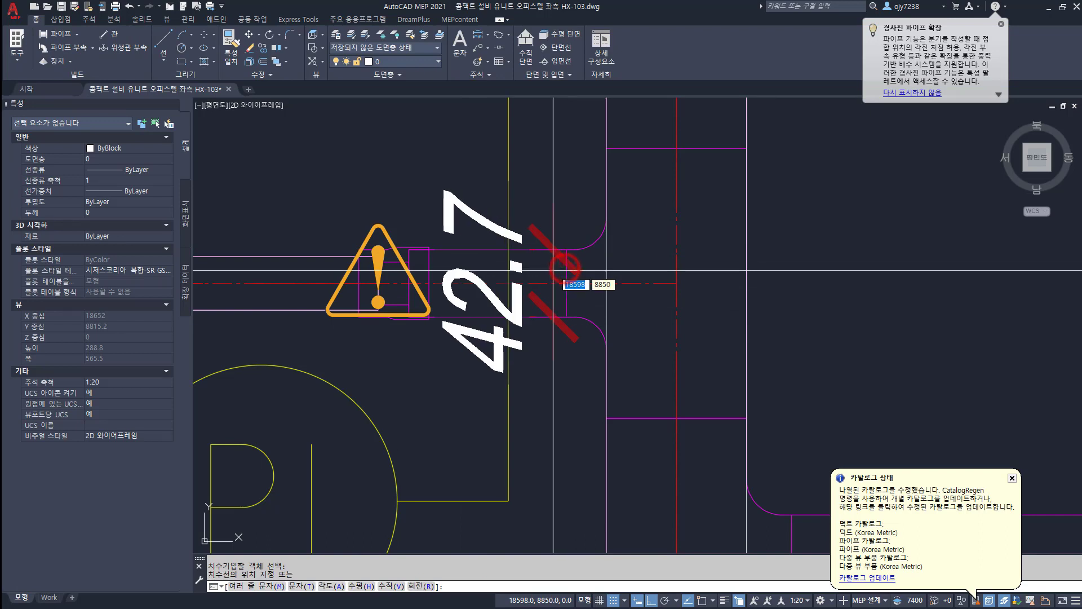
key(Escape)
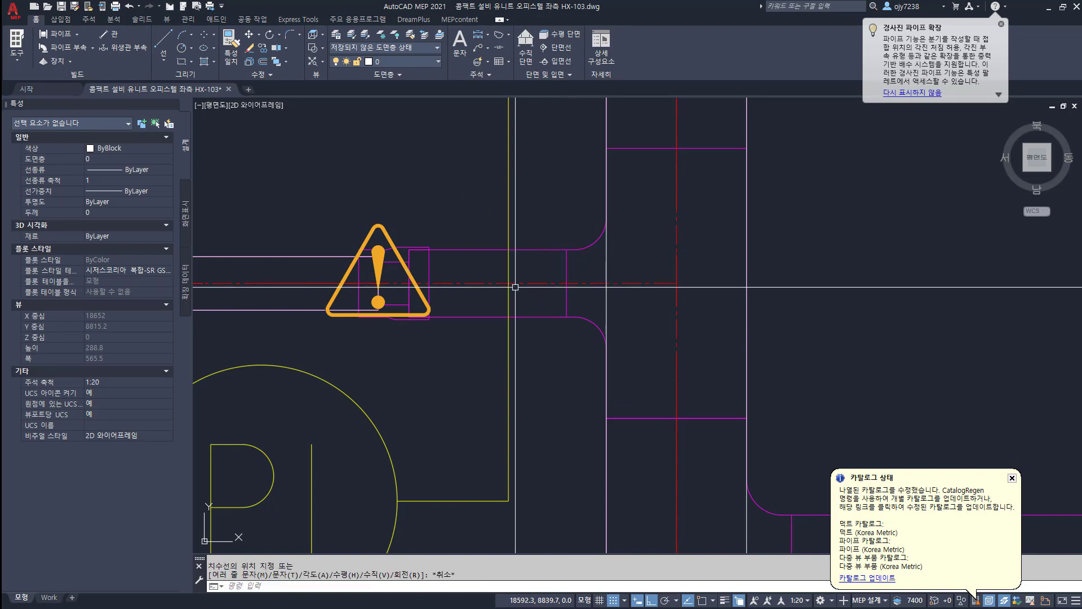
Step: Continue the branch pipe from its open end at nominal size 32 to the central riser, accept the connection and finish the run
click(366, 302)
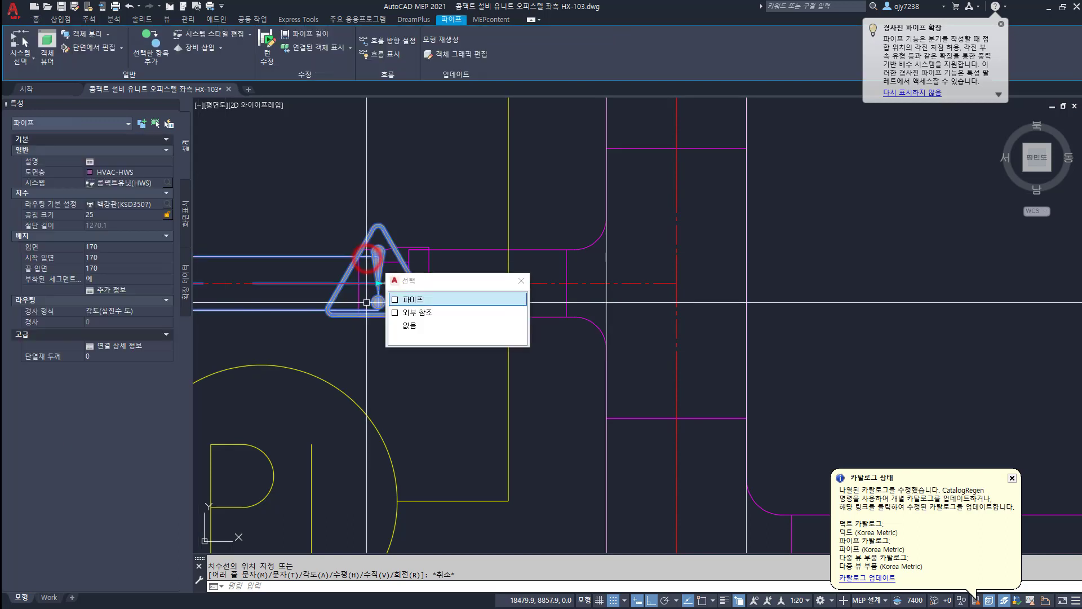
click(414, 300)
click(378, 284)
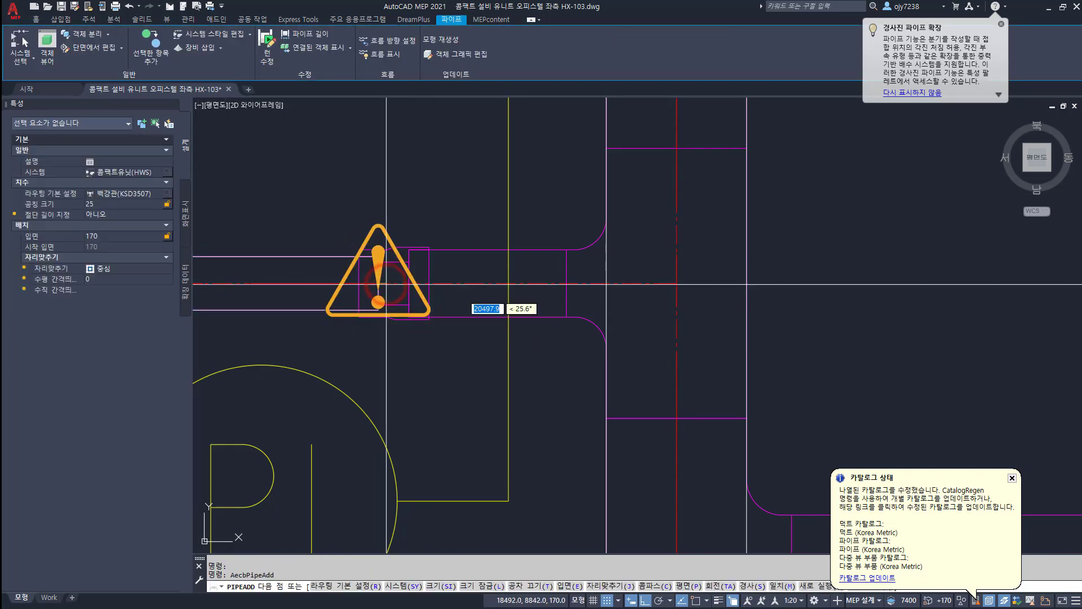
text(si)
key(Return)
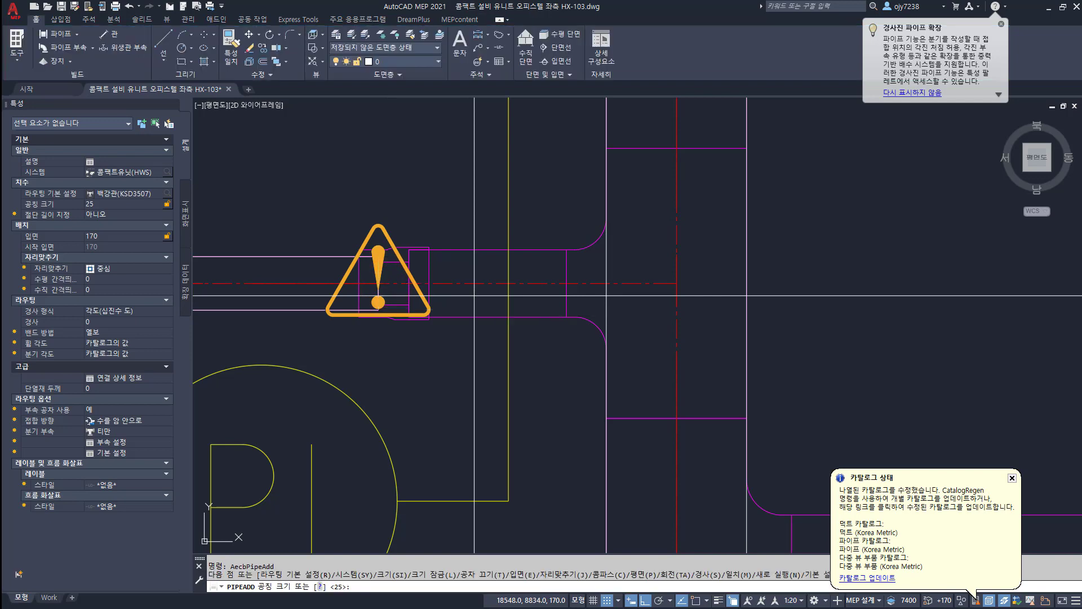
text(32)
key(Return)
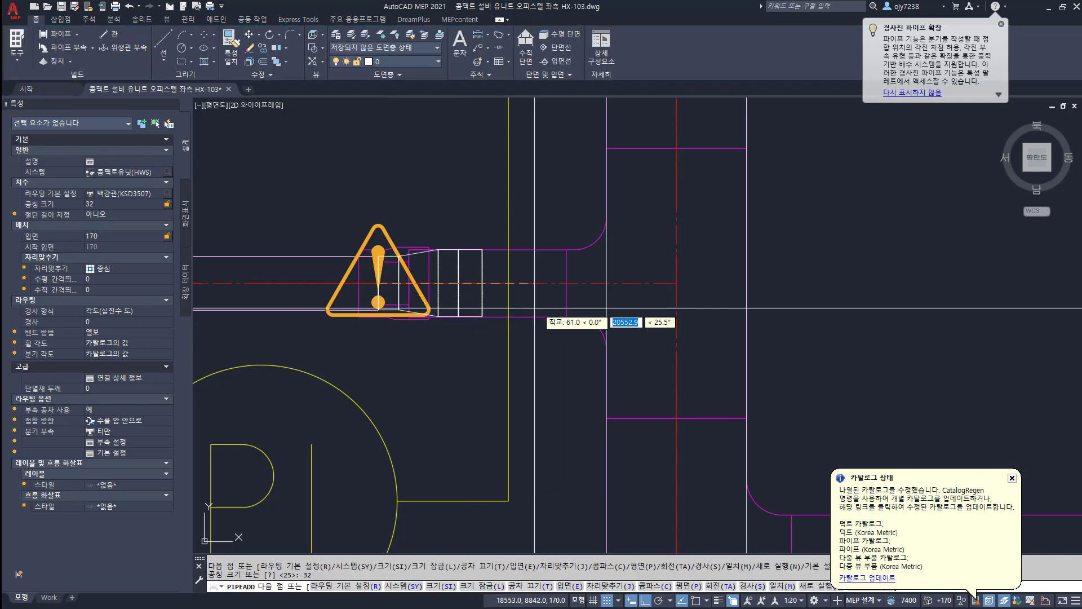
click(635, 290)
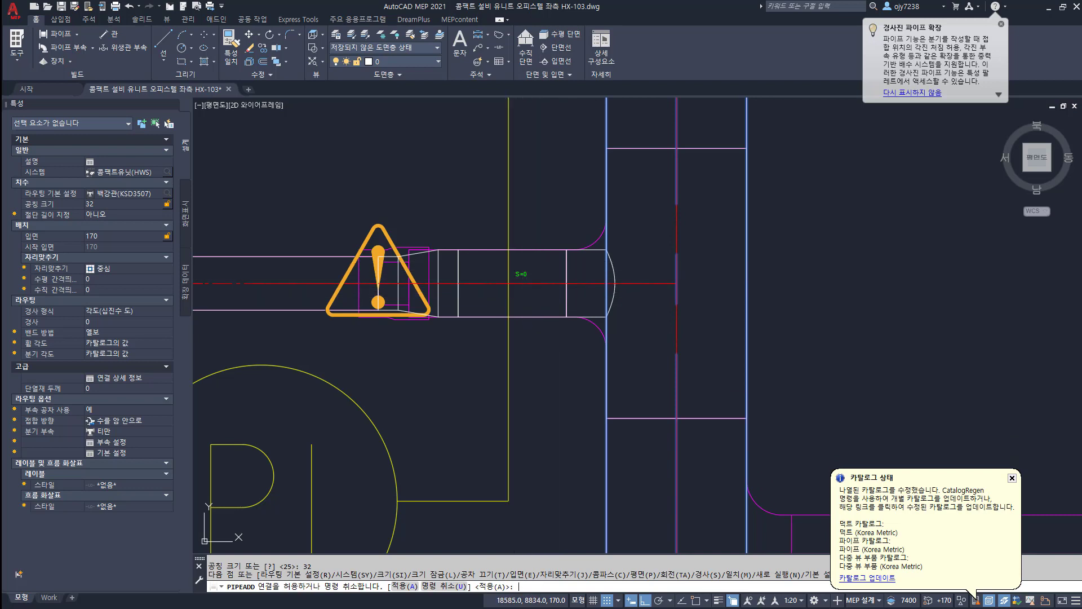
key(Return)
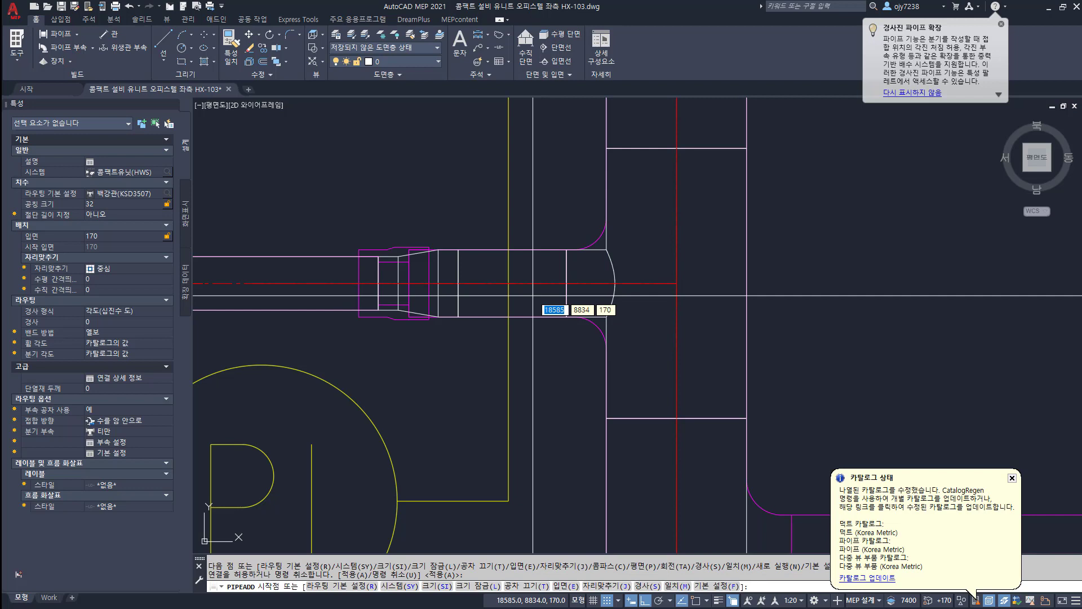
key(Escape)
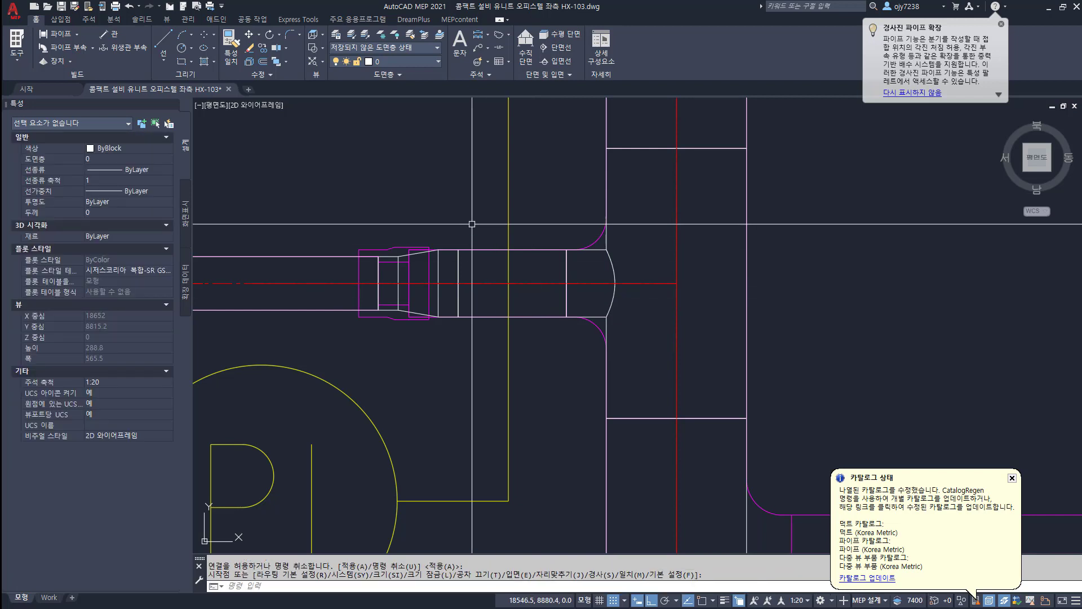
Step: Start adding a pipe fitting to the horizontal branch and set the part type to connector (연결구)
scroll(447, 337, down, 2)
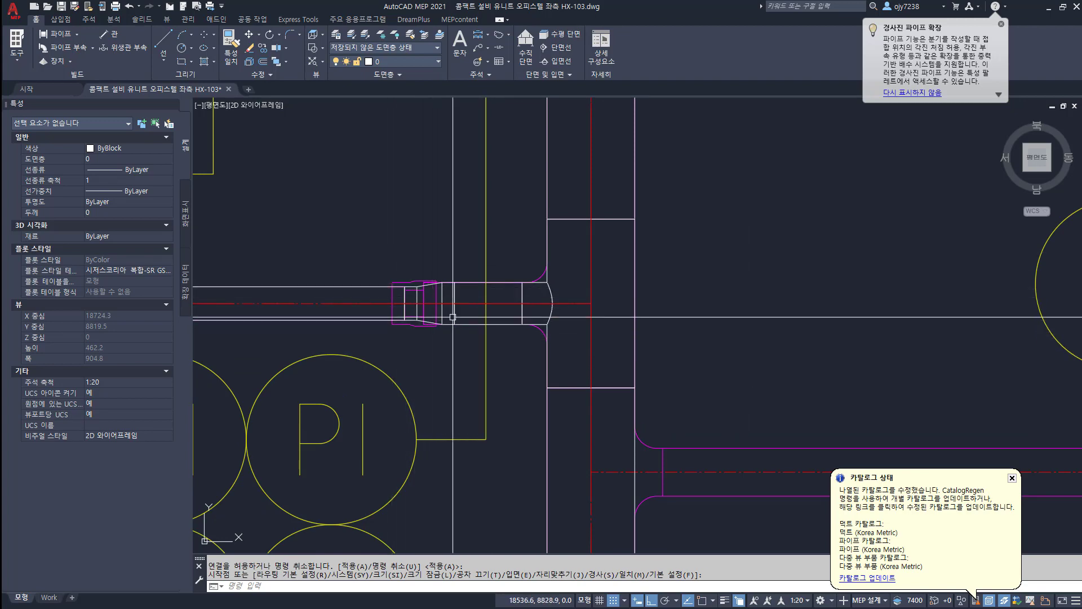
scroll(452, 317, down, 4)
middle_drag(454, 356, 579, 340)
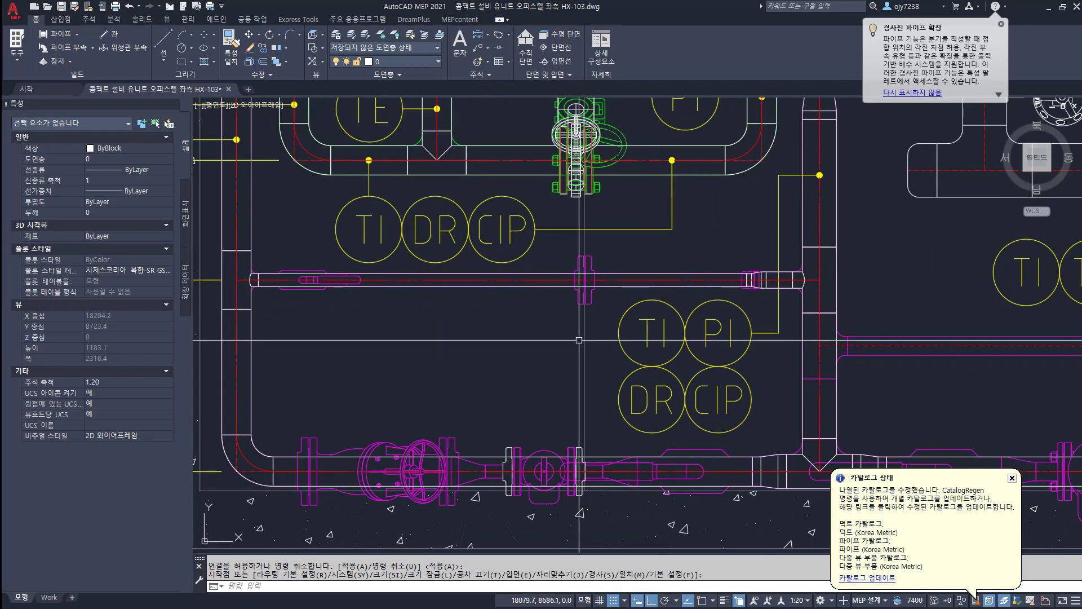
scroll(305, 292, up, 2)
middle_drag(308, 296, 371, 276)
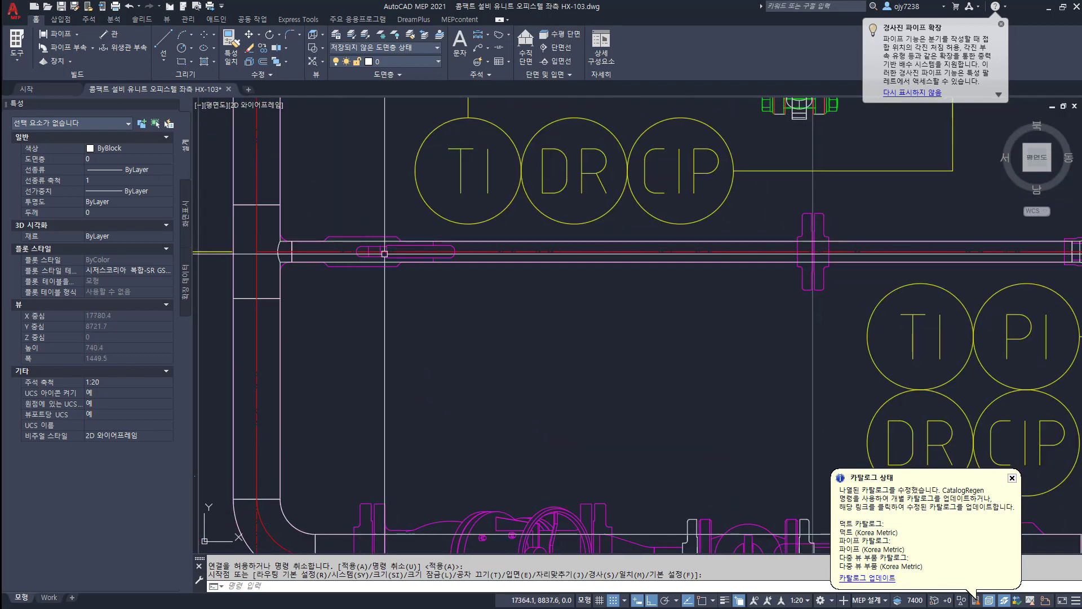
scroll(377, 255, down, 2)
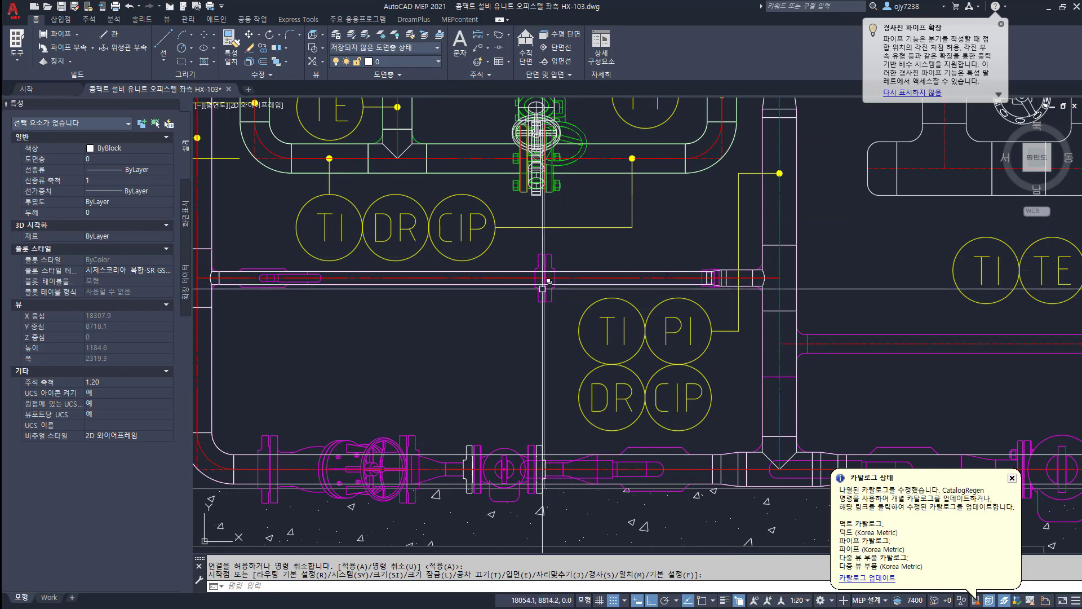
scroll(698, 237, up, 2)
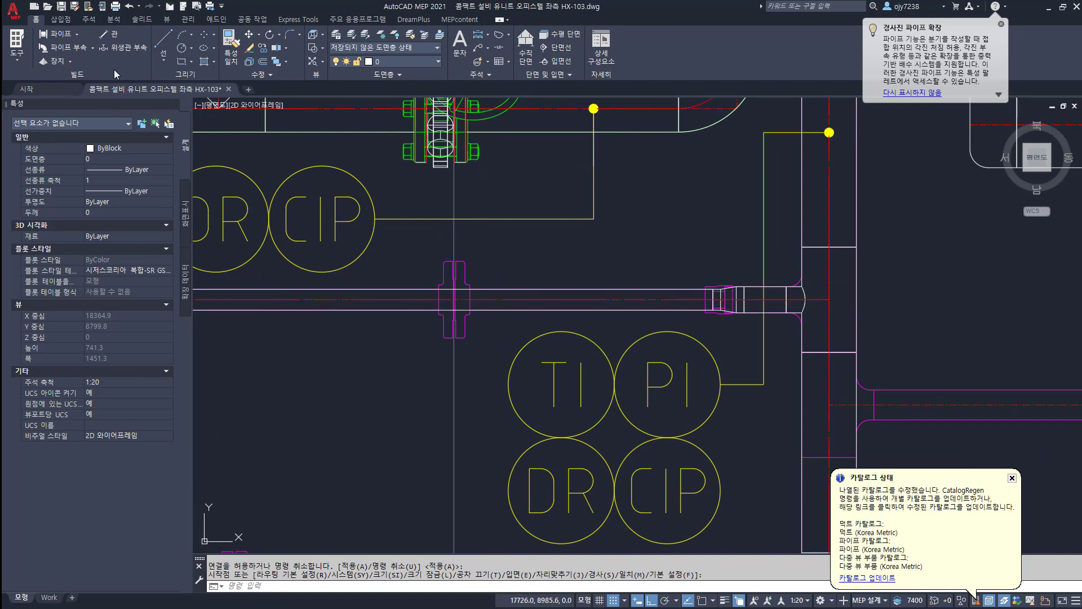
click(94, 49)
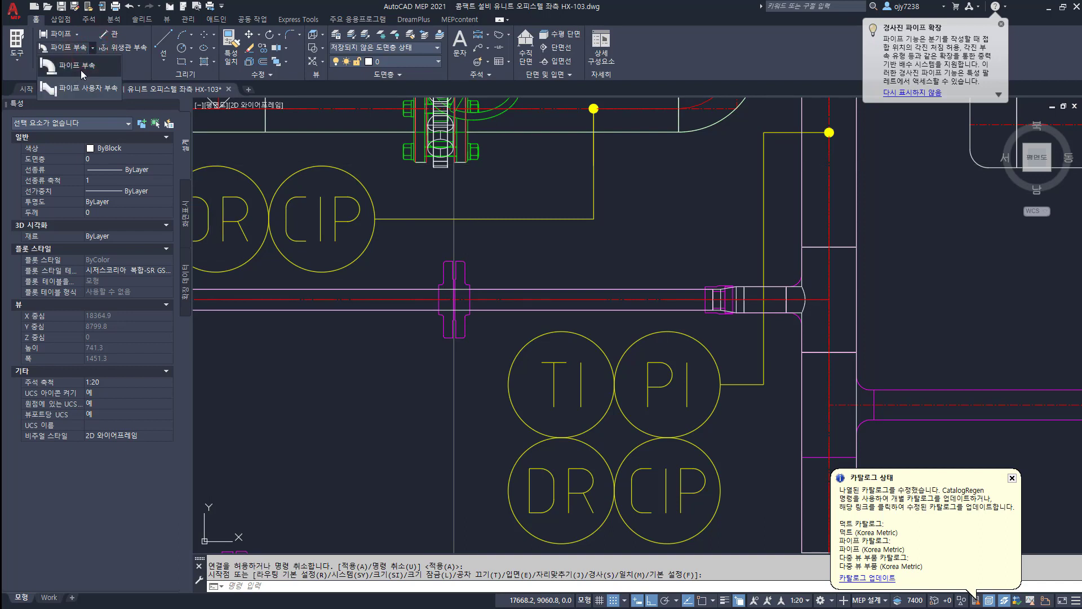
click(76, 68)
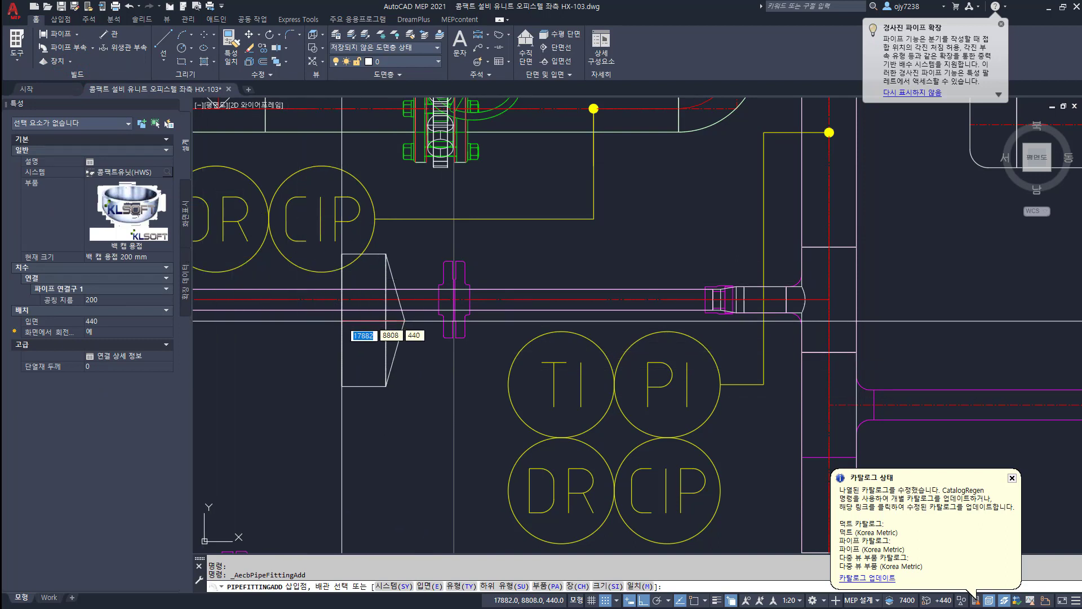
click(133, 206)
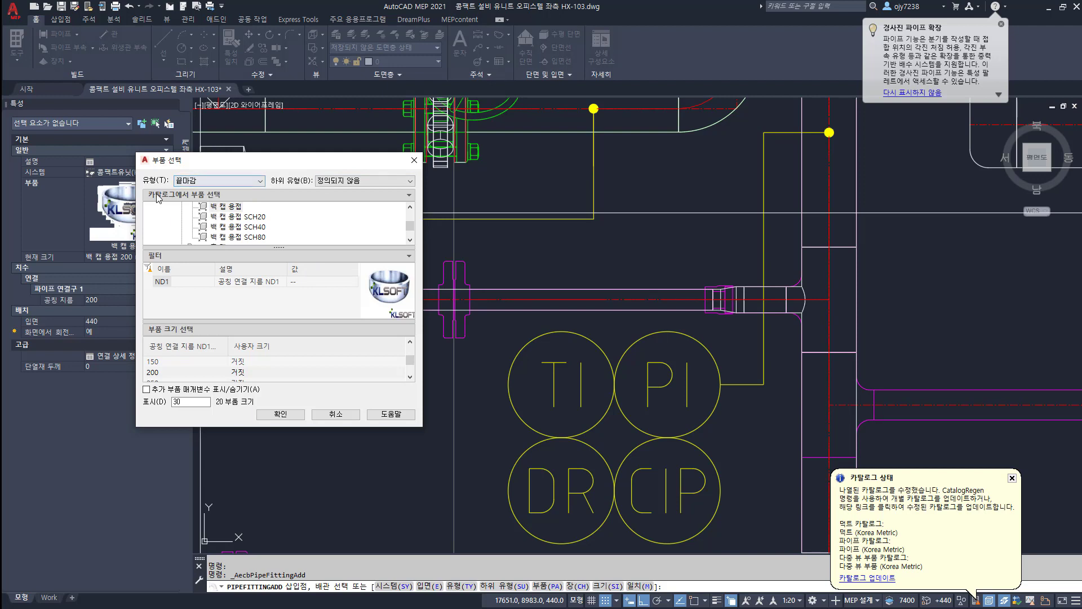
click(259, 181)
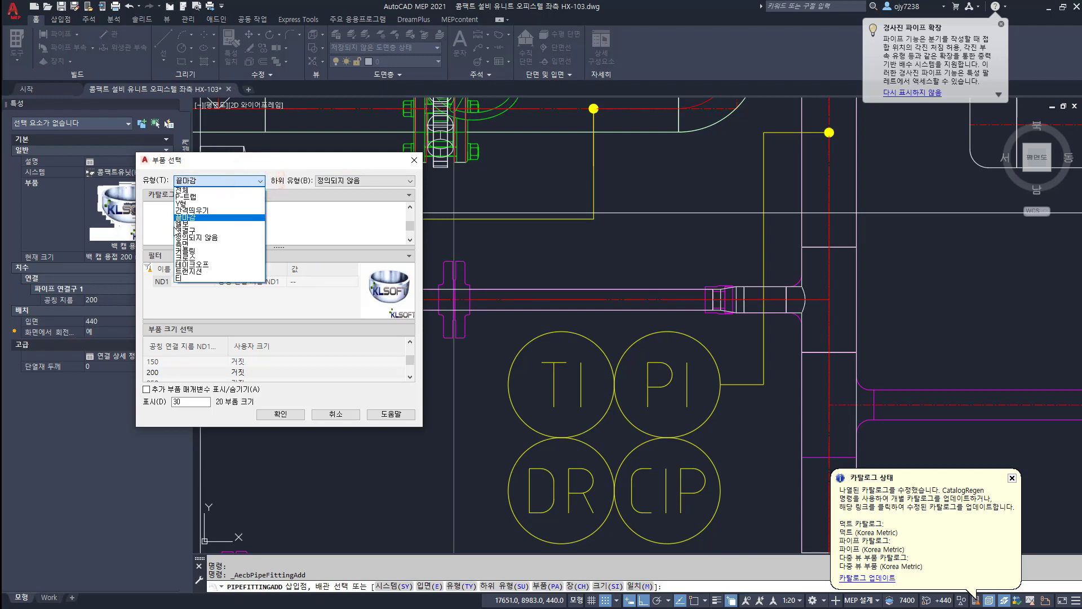
click(186, 231)
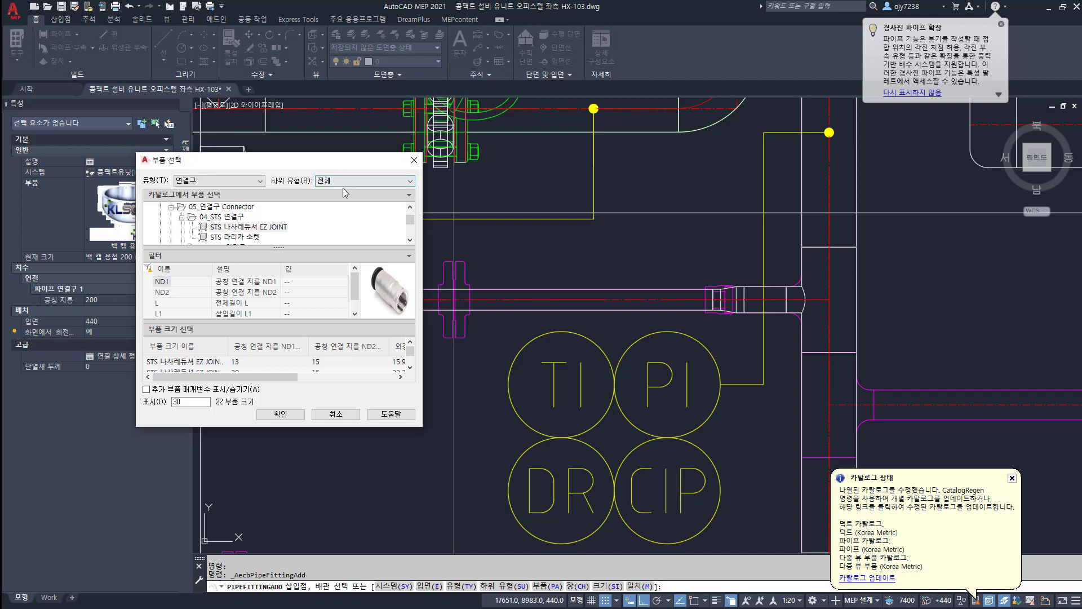
Step: Choose the 철 플랜지 20KG steel flange from the 01_철 플랜지 catalog folder as the fitting part
click(410, 241)
click(203, 227)
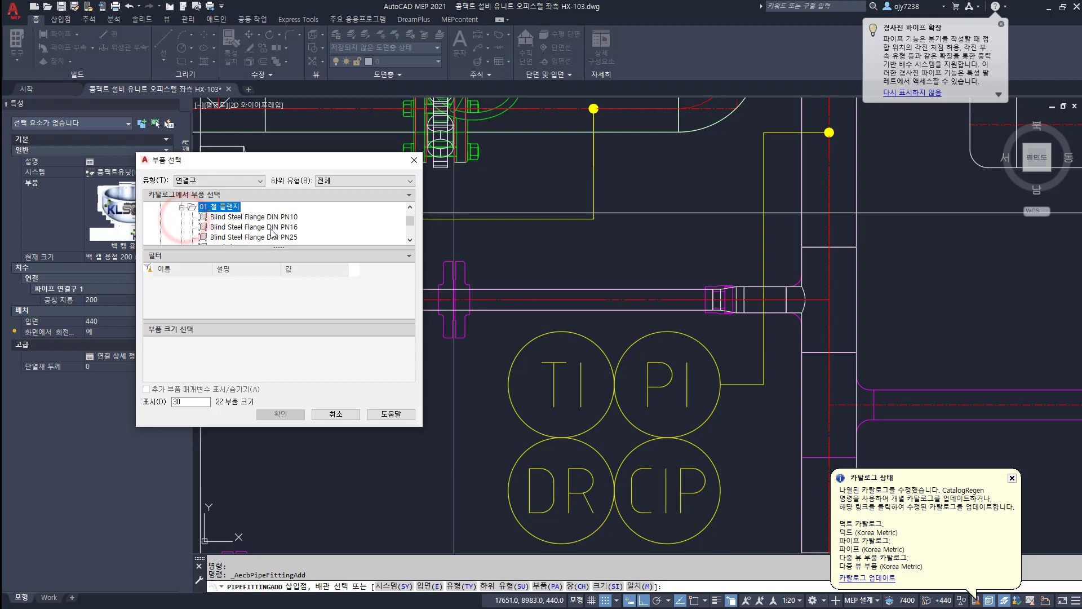
scroll(239, 228, down, 1)
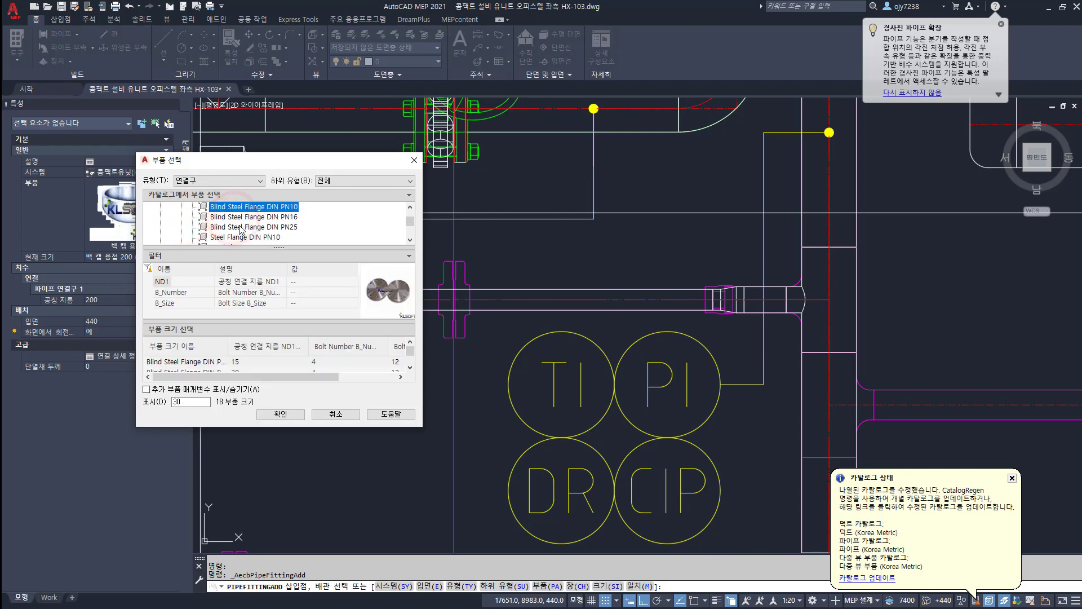
click(246, 237)
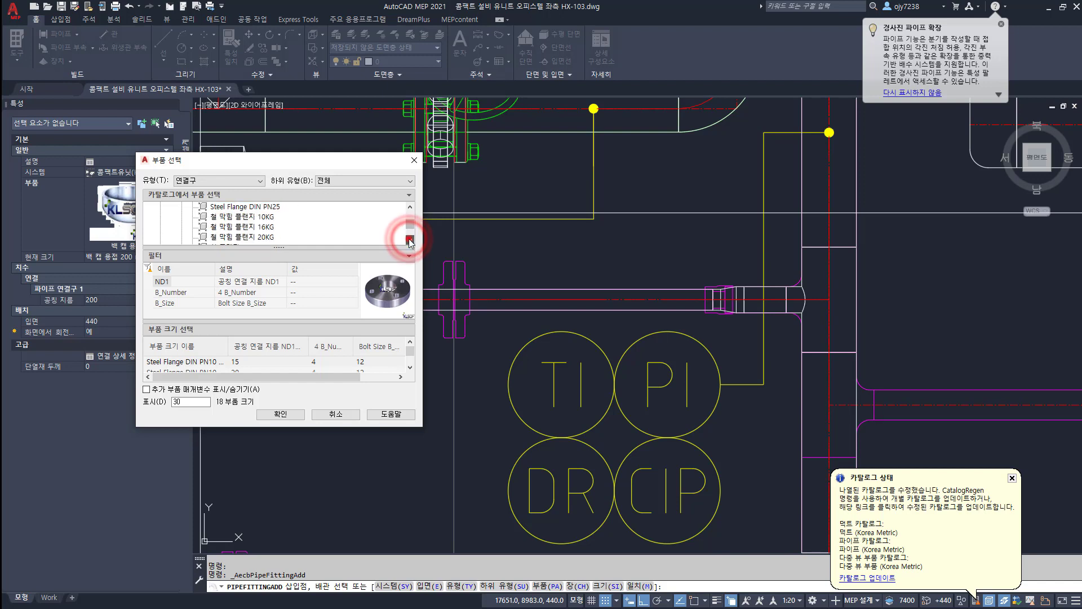
click(234, 227)
click(410, 239)
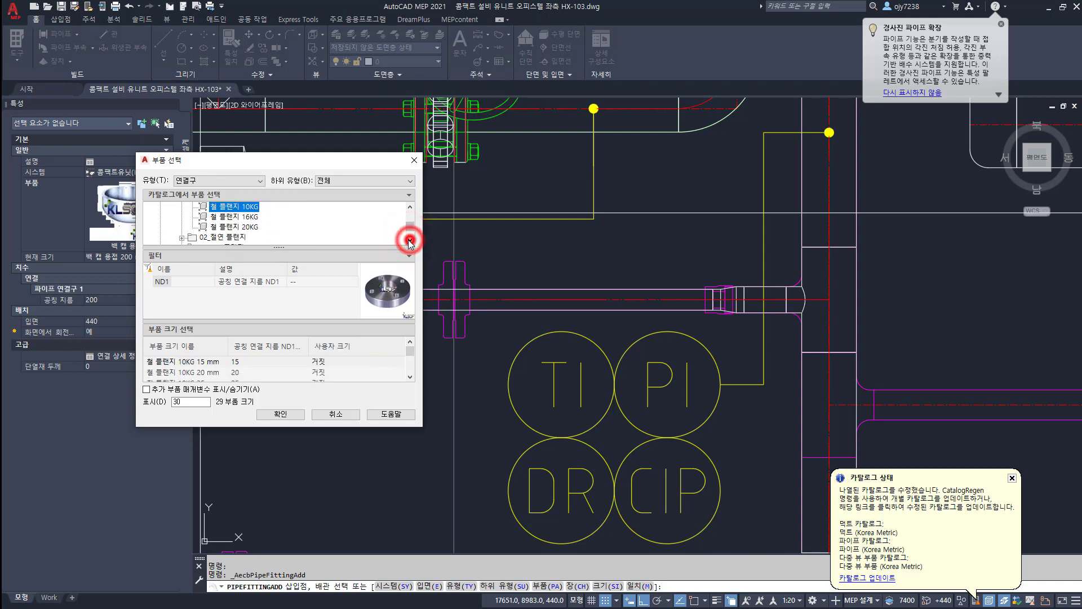
click(231, 227)
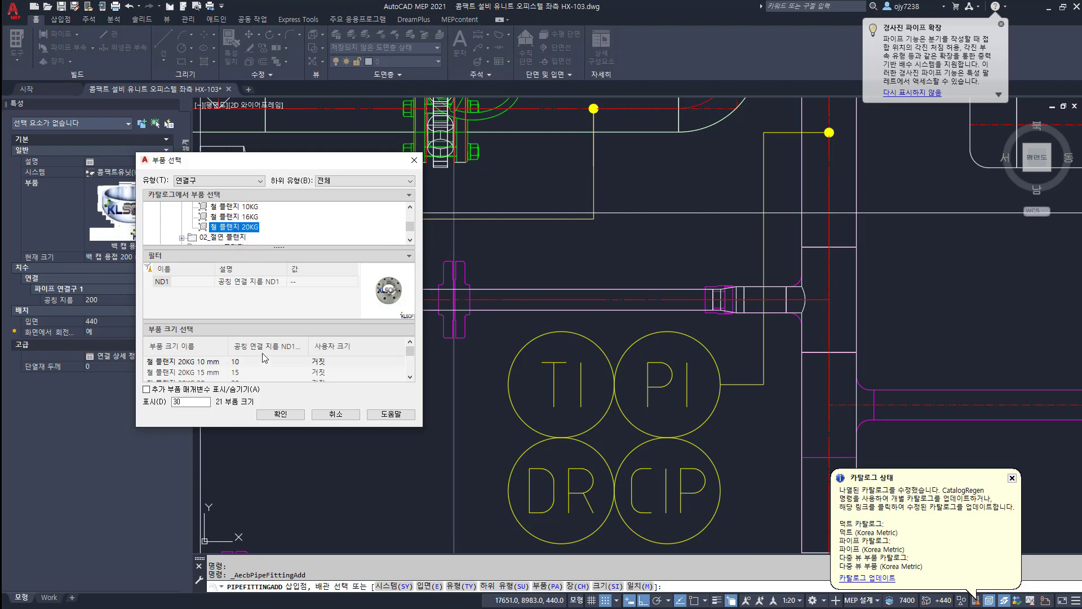
click(290, 415)
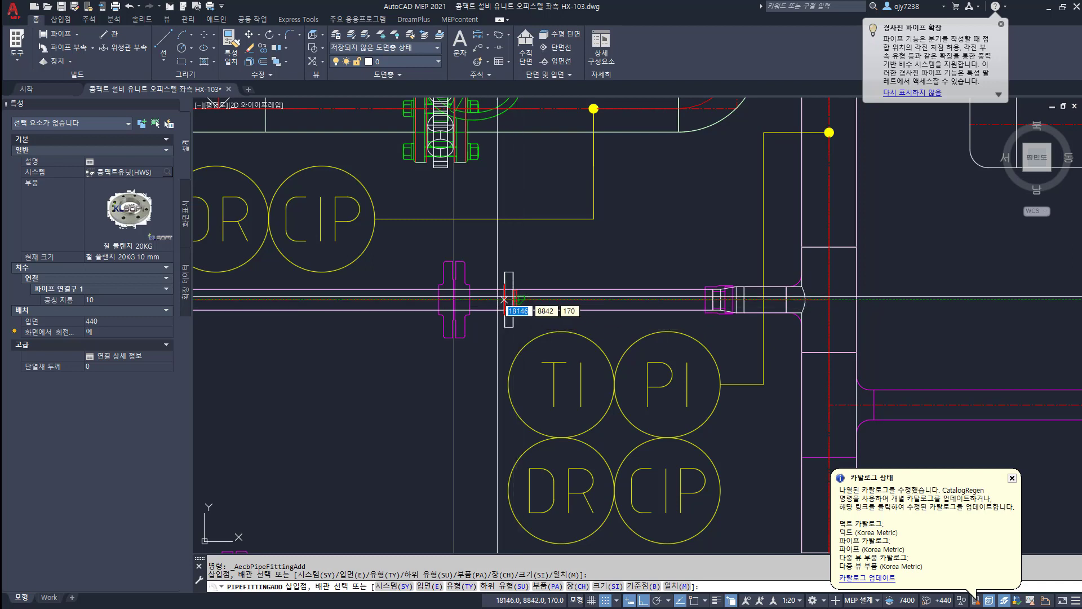
Step: Insert the 20KG steel flange into the size 25 branch at the flange pair outline, accept the mating part and end the command
scroll(489, 298, up, 6)
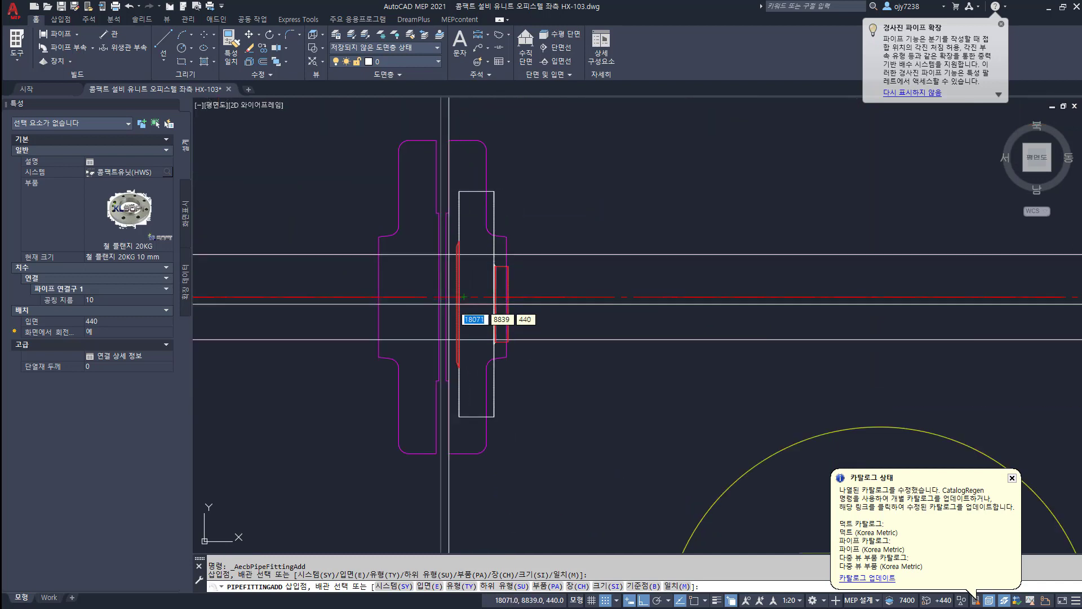
click(437, 297)
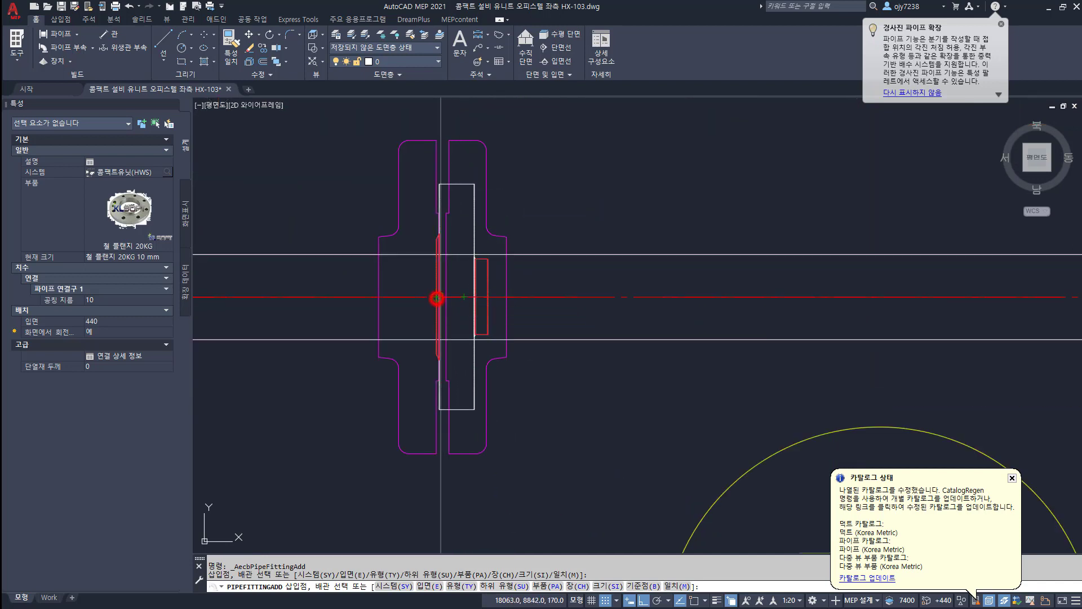
click(275, 374)
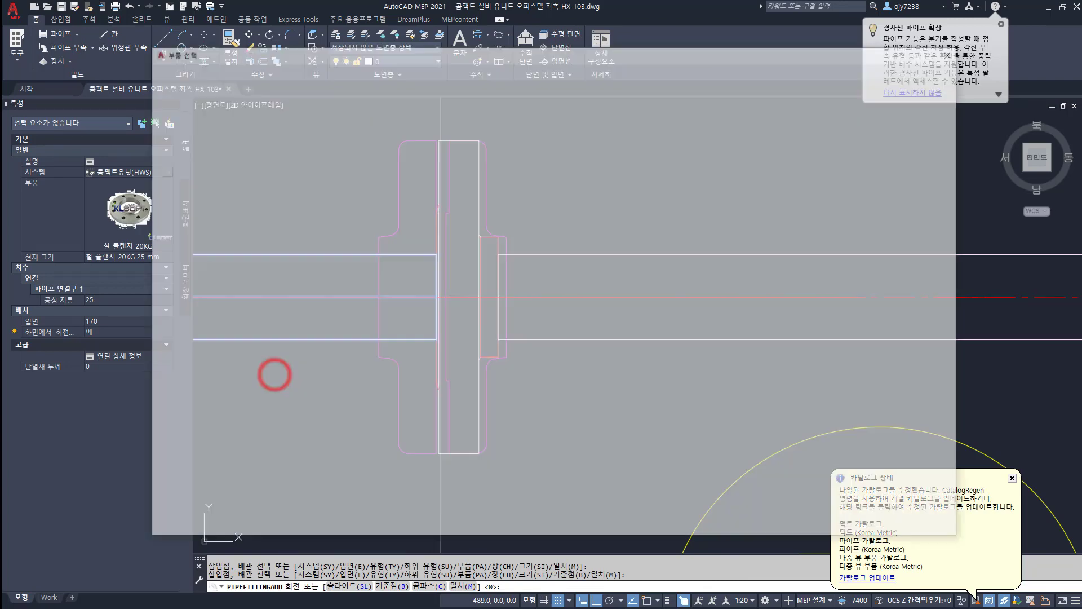
click(824, 526)
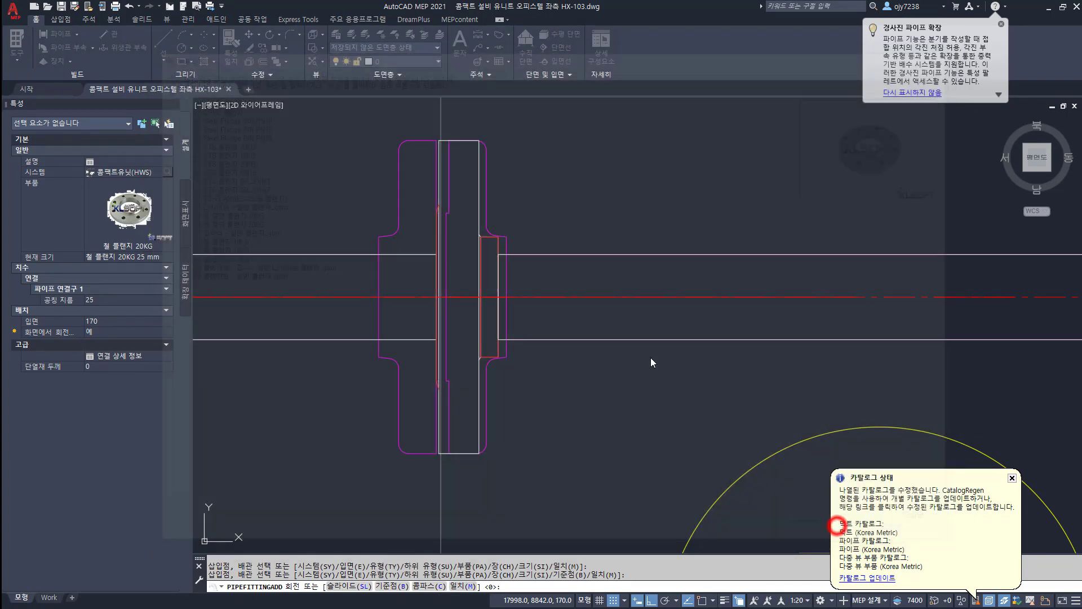
scroll(529, 424, down, 4)
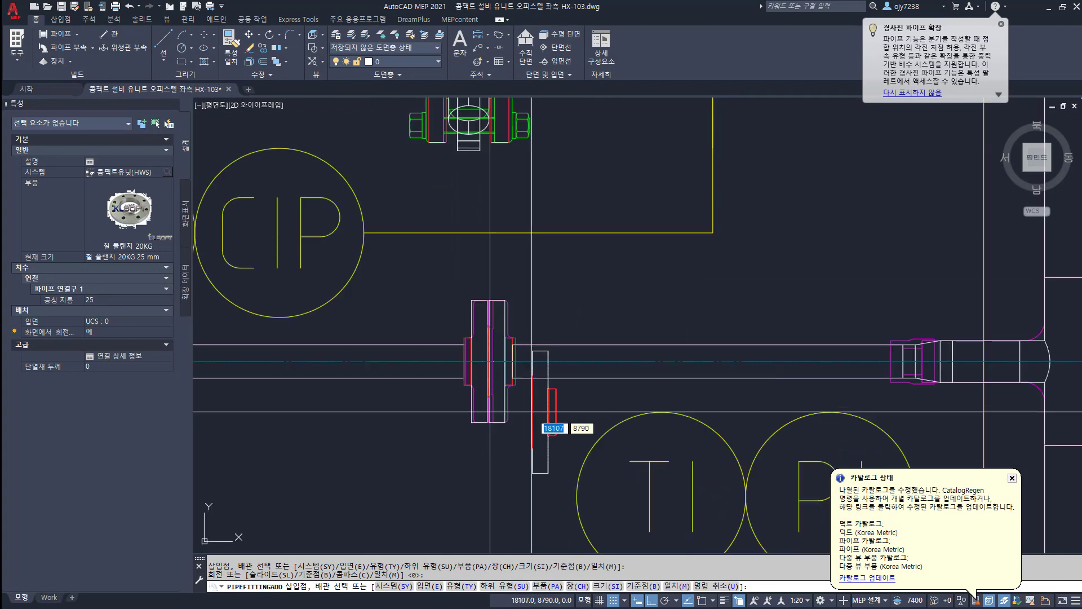
scroll(624, 257, down, 5)
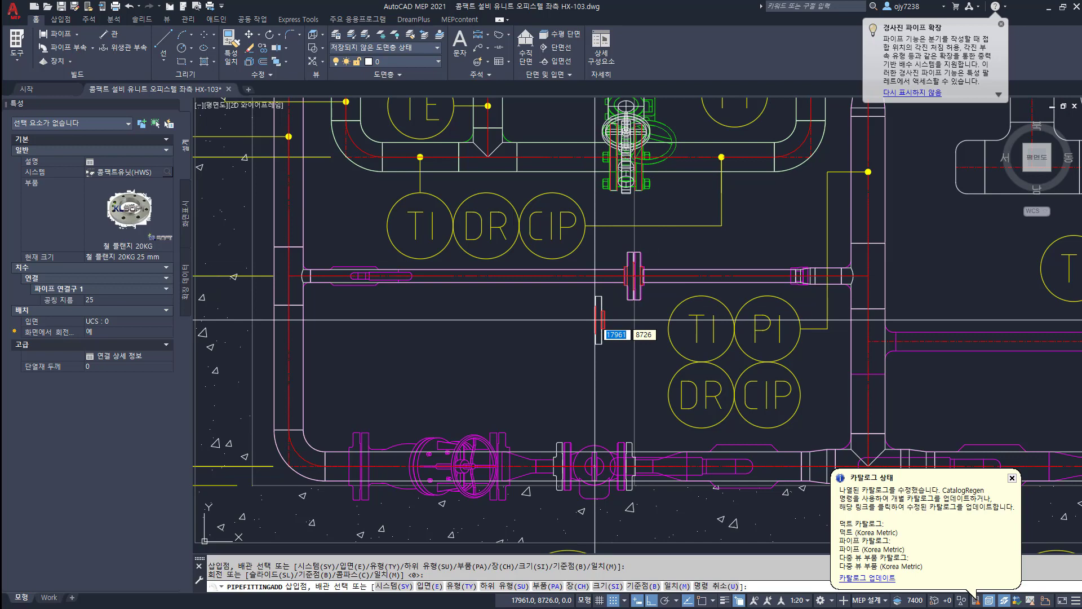
click(598, 320)
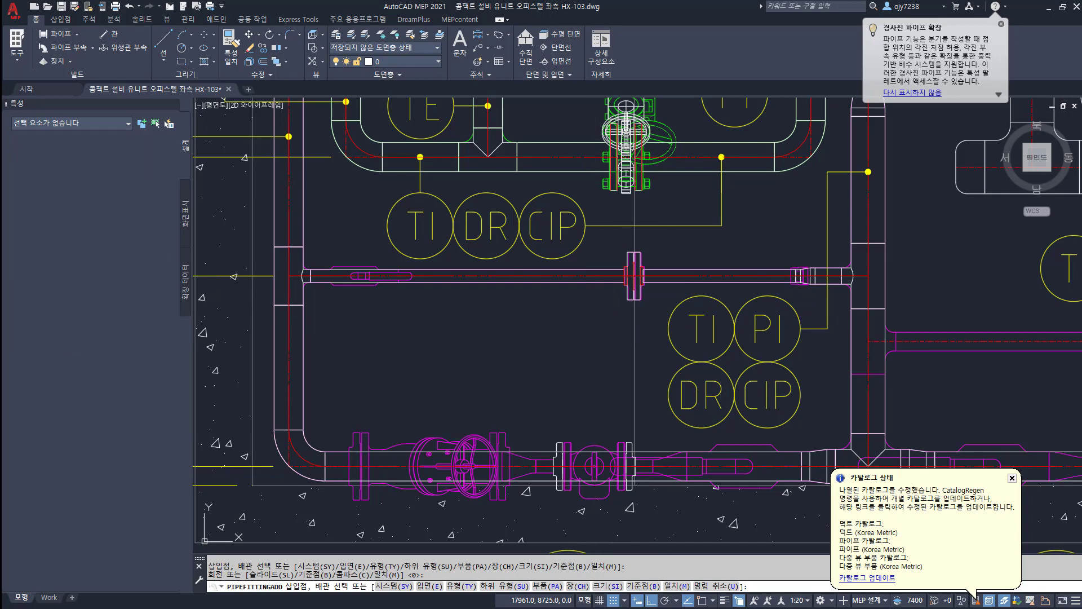
key(Escape)
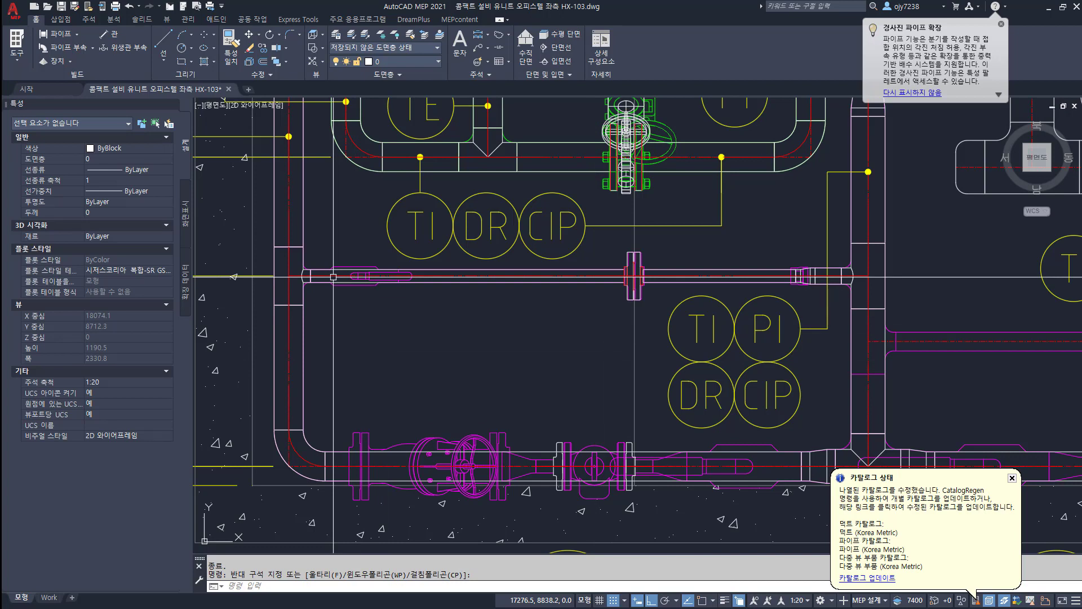
Step: Start adding a valve and choose the 25 mm 10K용접식 볼 밸브 from the 동진밸브 folder under 볼밸브
click(71, 62)
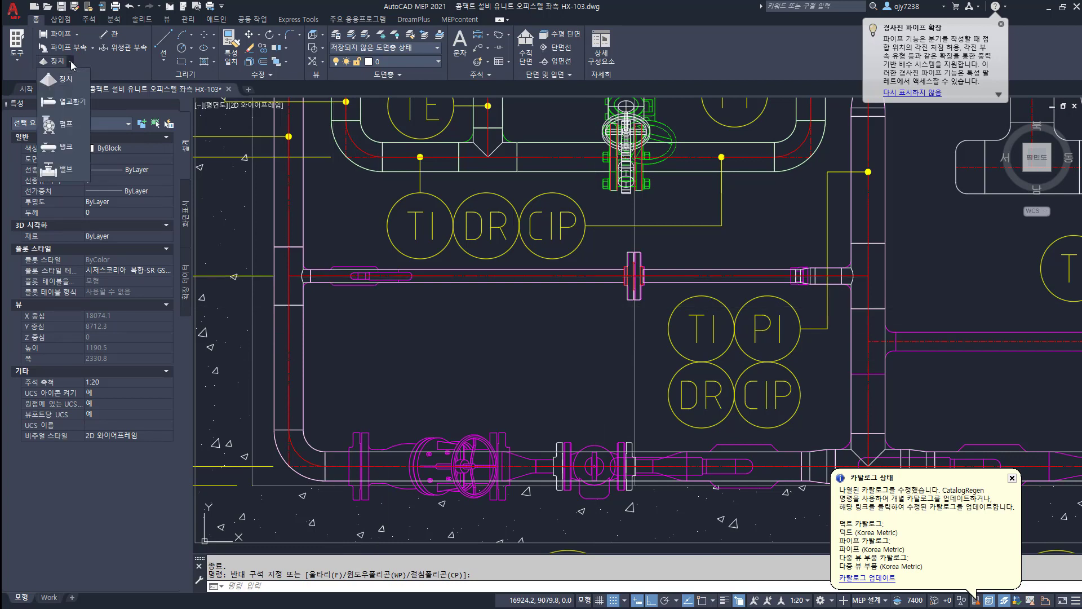
click(61, 171)
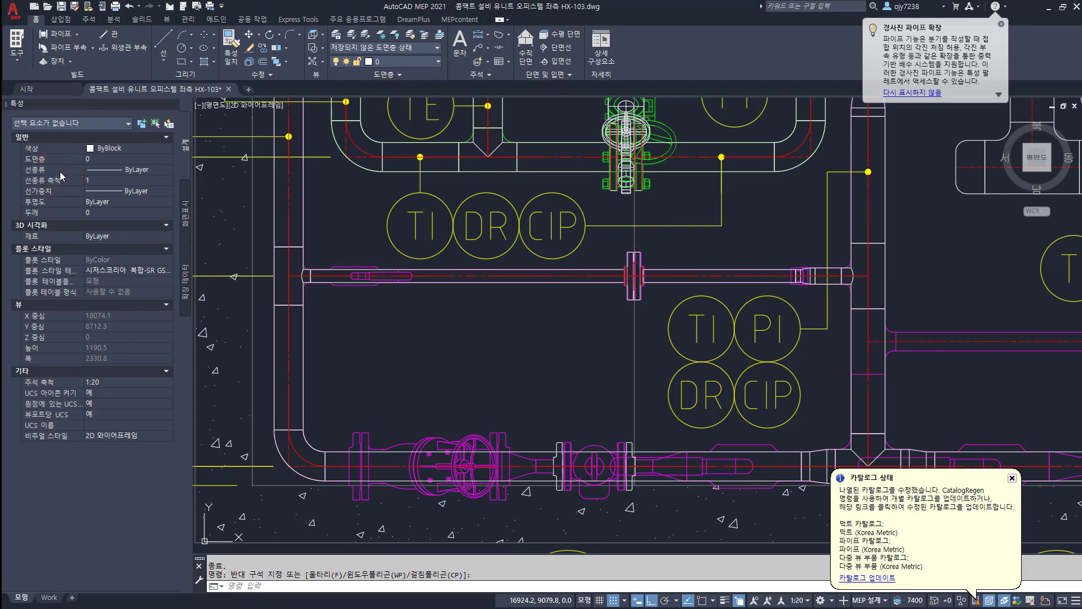
click(218, 215)
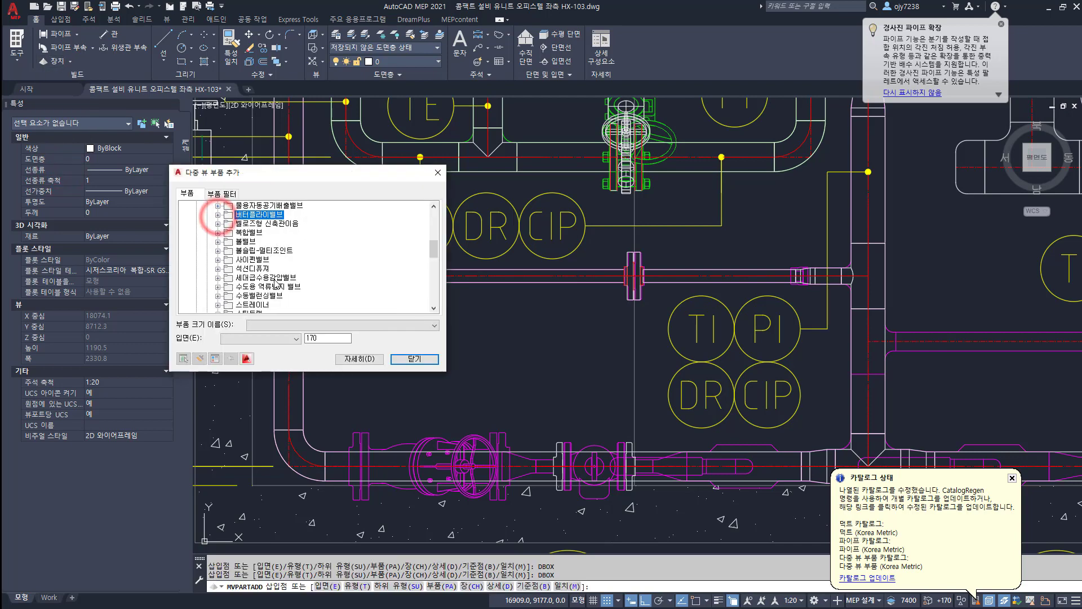
click(218, 242)
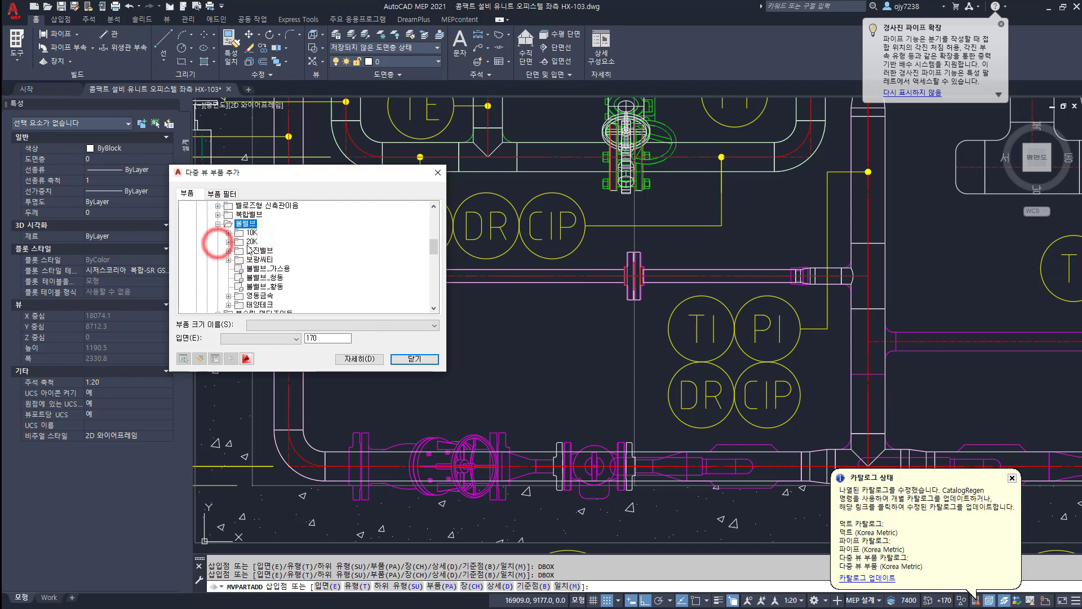
click(229, 232)
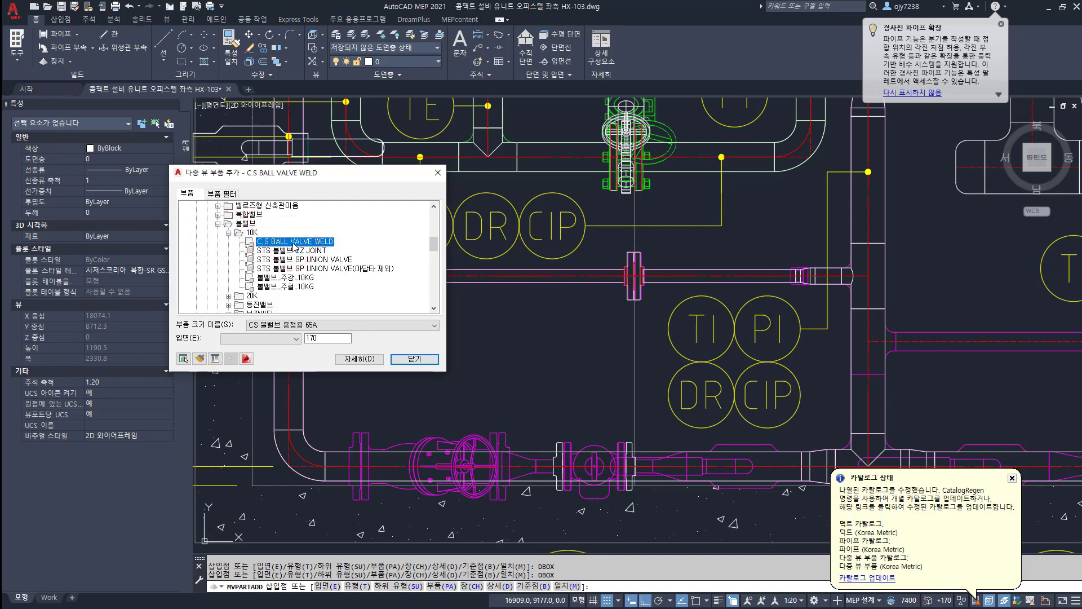
click(313, 326)
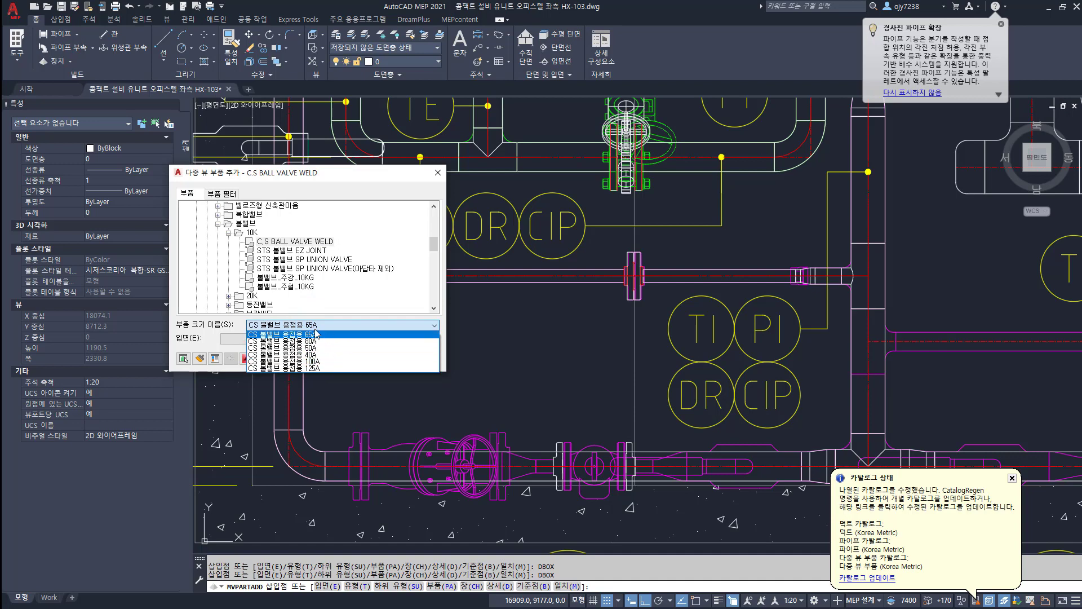
click(354, 316)
scroll(259, 278, down, 1)
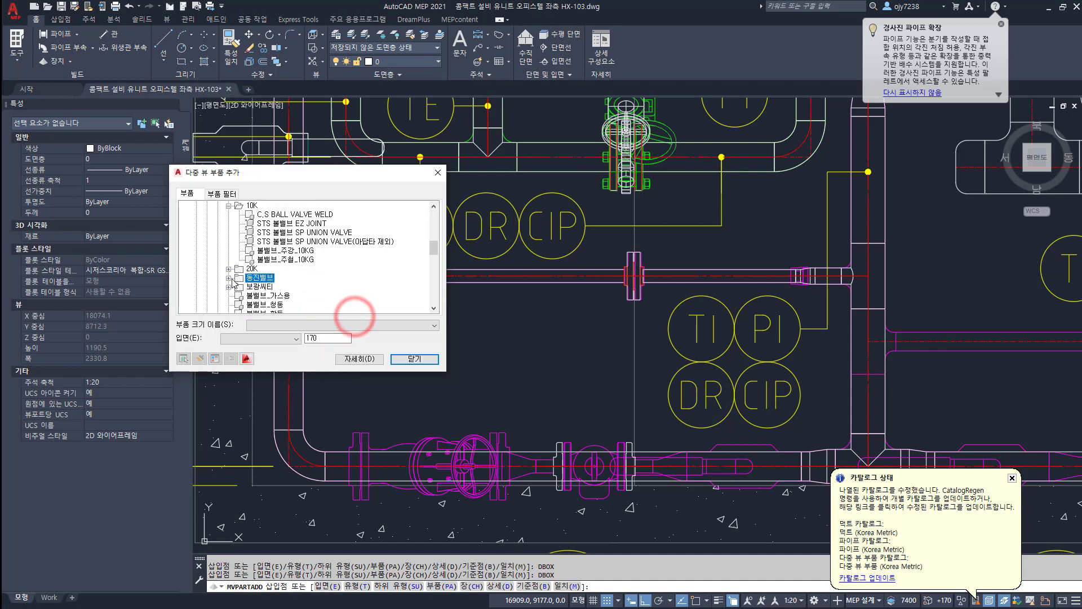
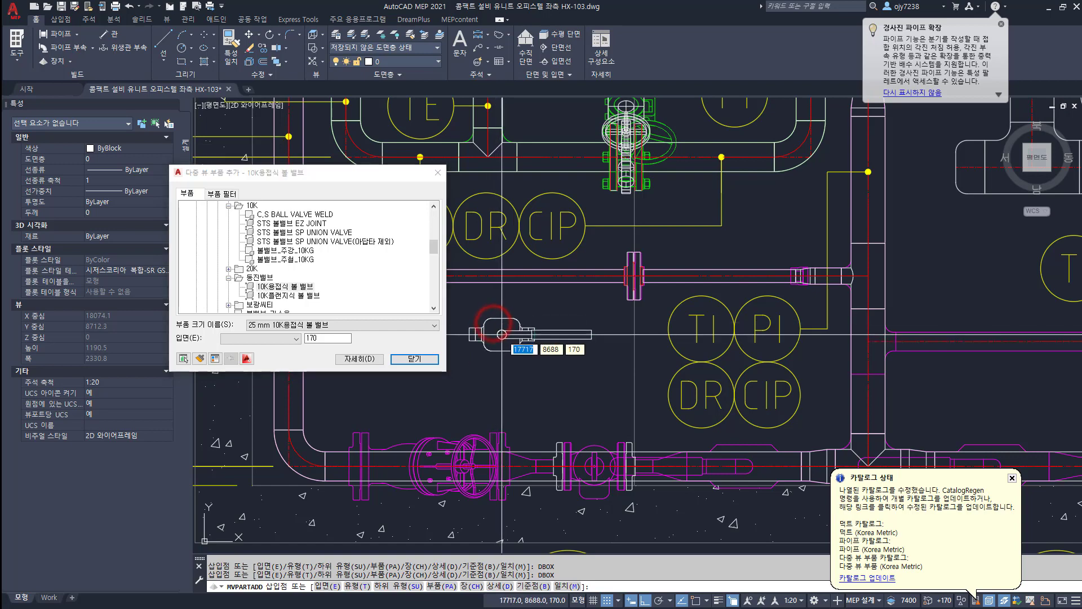
Step: Insert the 25 mm welded ball valve into the size 25 branch near the left riser at 0 rotation and end the command
middle_drag(503, 336, 703, 353)
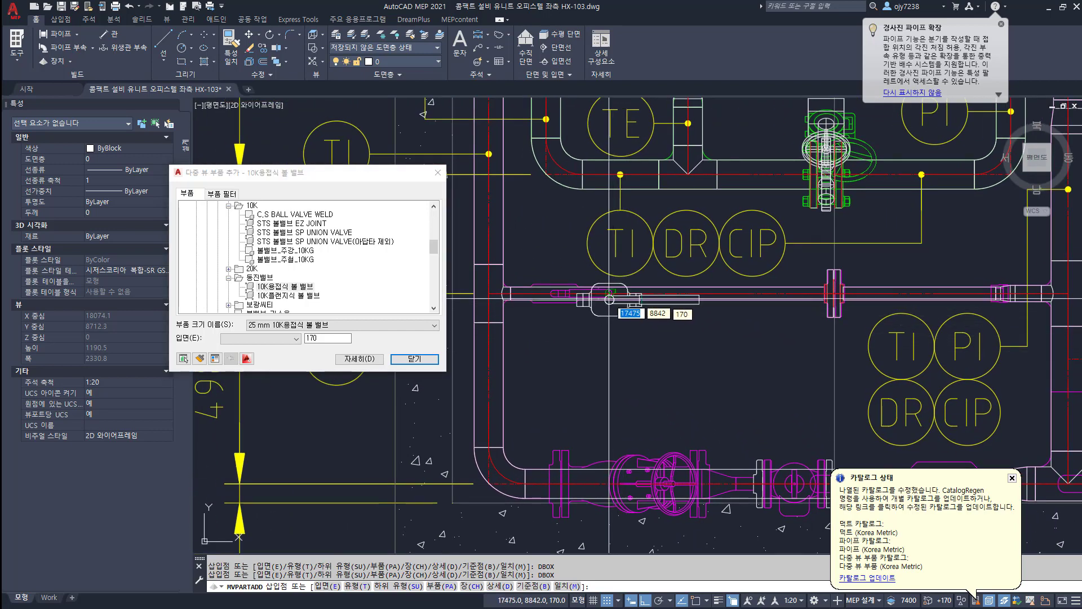
click(609, 297)
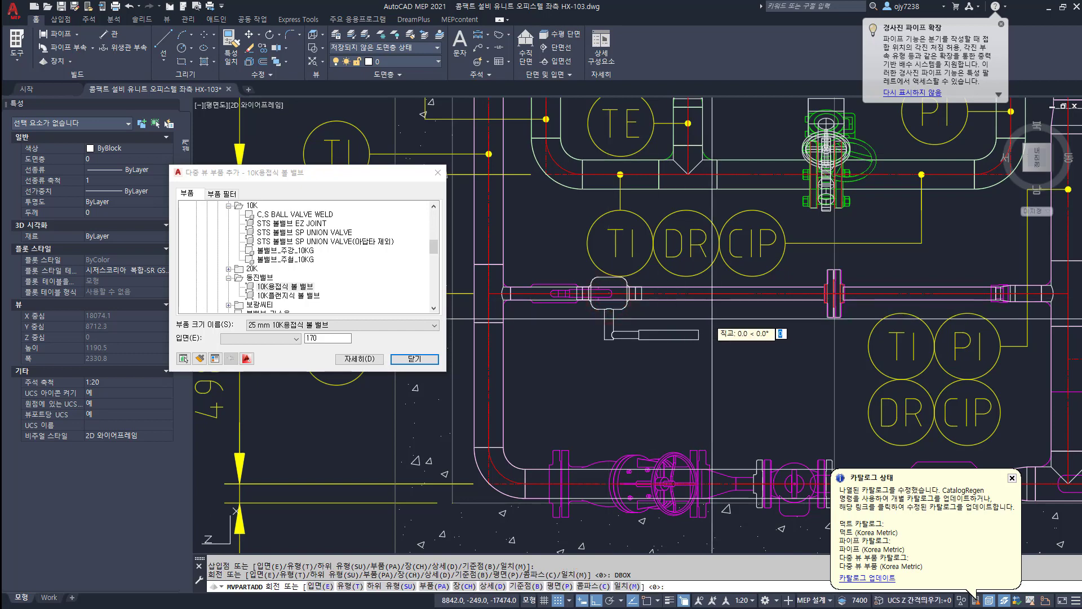
key(Return)
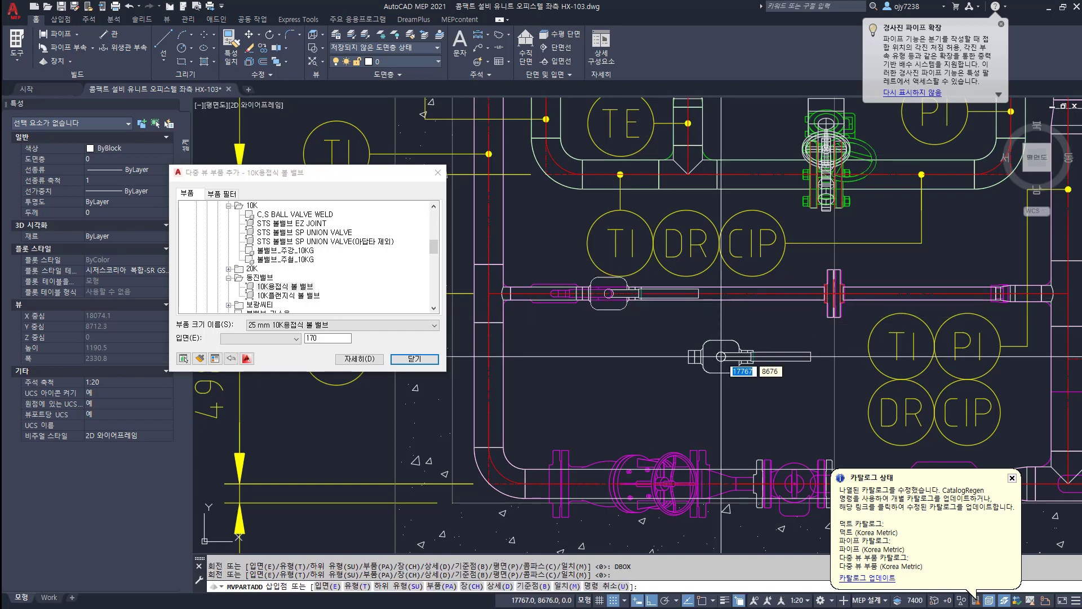
key(Return)
Step: Try to slide the ball valve along the branch against the left riser's branch fitting, and undo the move
scroll(593, 305, up, 4)
click(602, 315)
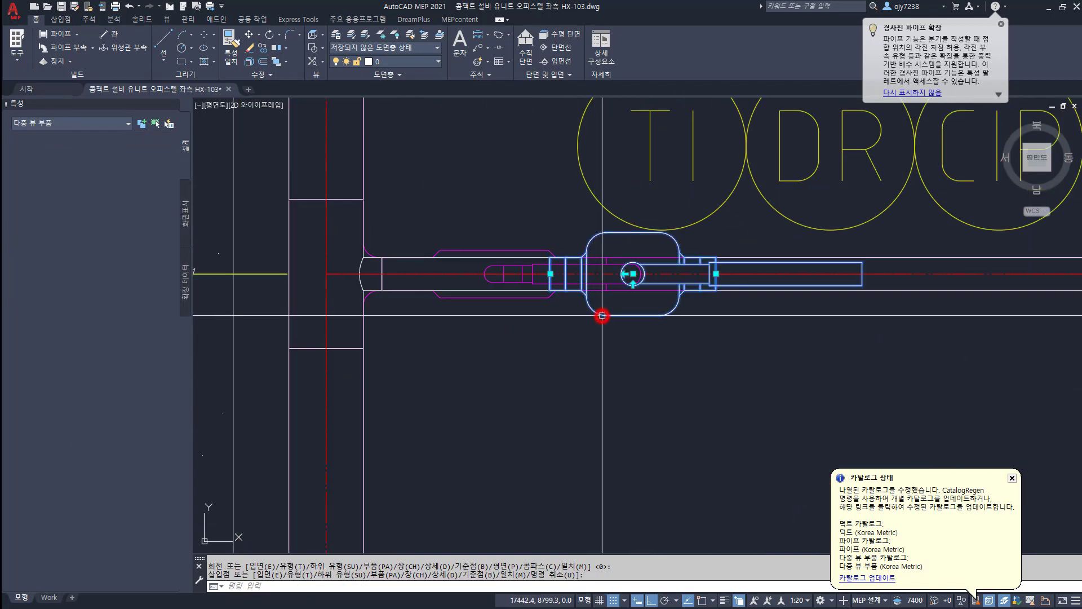
click(550, 274)
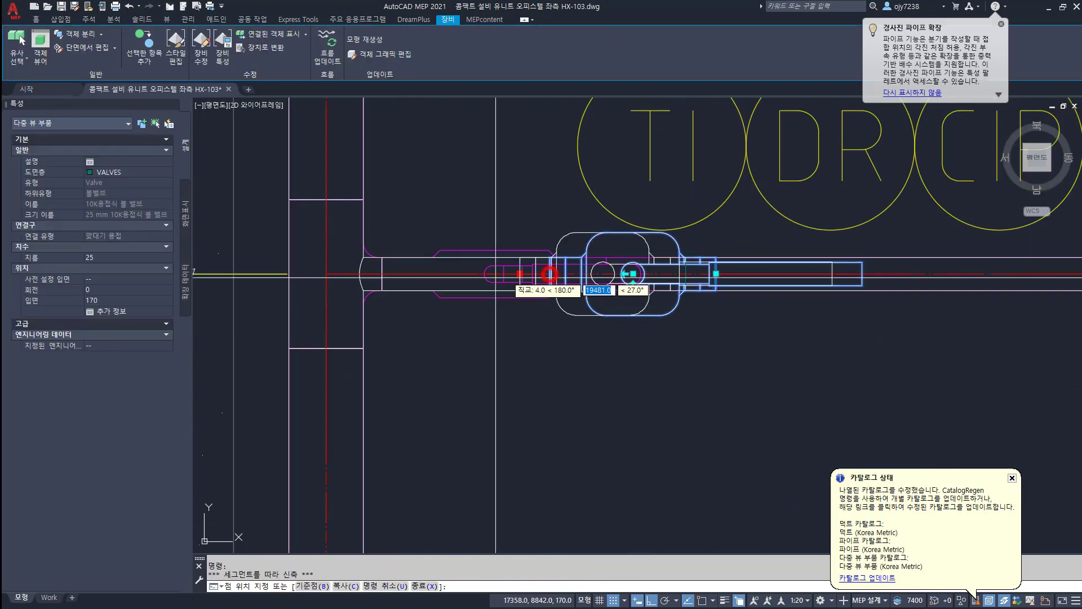
click(383, 274)
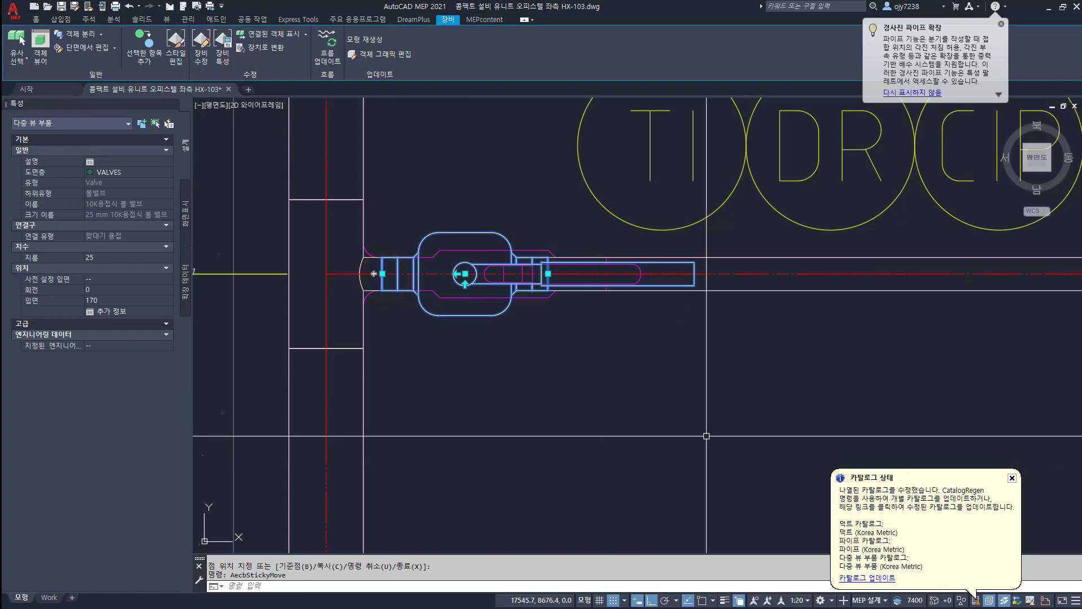
scroll(361, 246, up, 2)
key(Escape)
key(Escape)
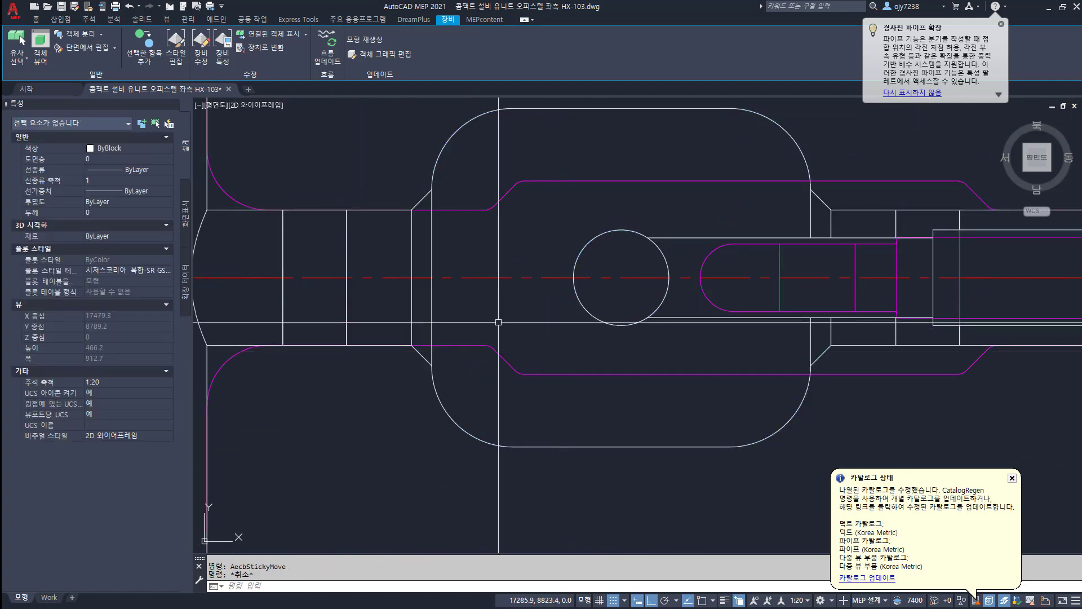
key(ctrl+z)
key(ctrl+z)
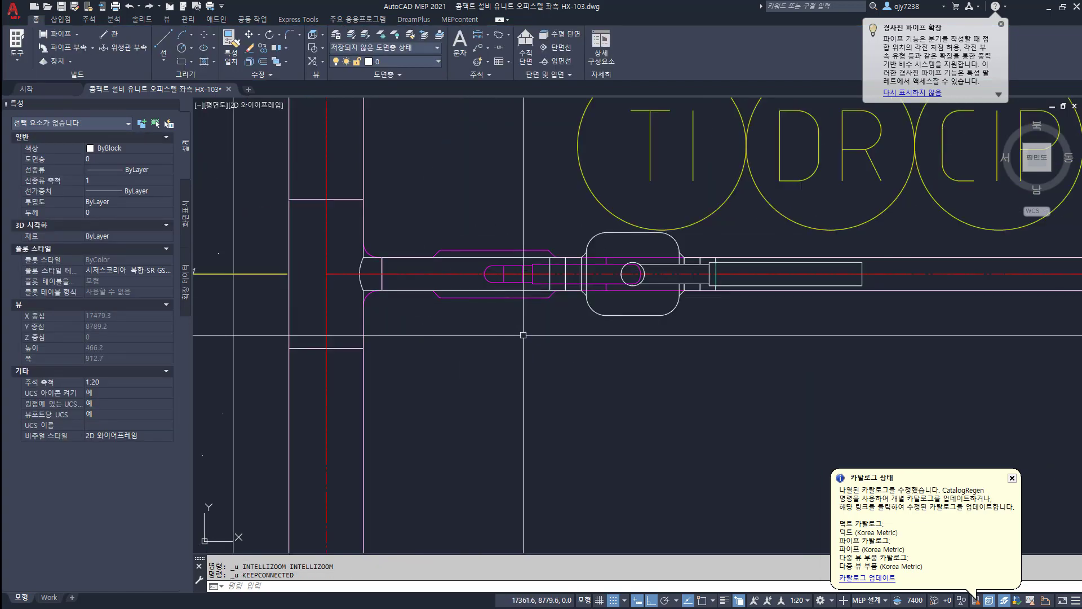
Step: Slide the ball valve along the branch onto the drawn valve outline, using an X point filter with the nearest object snap
click(669, 308)
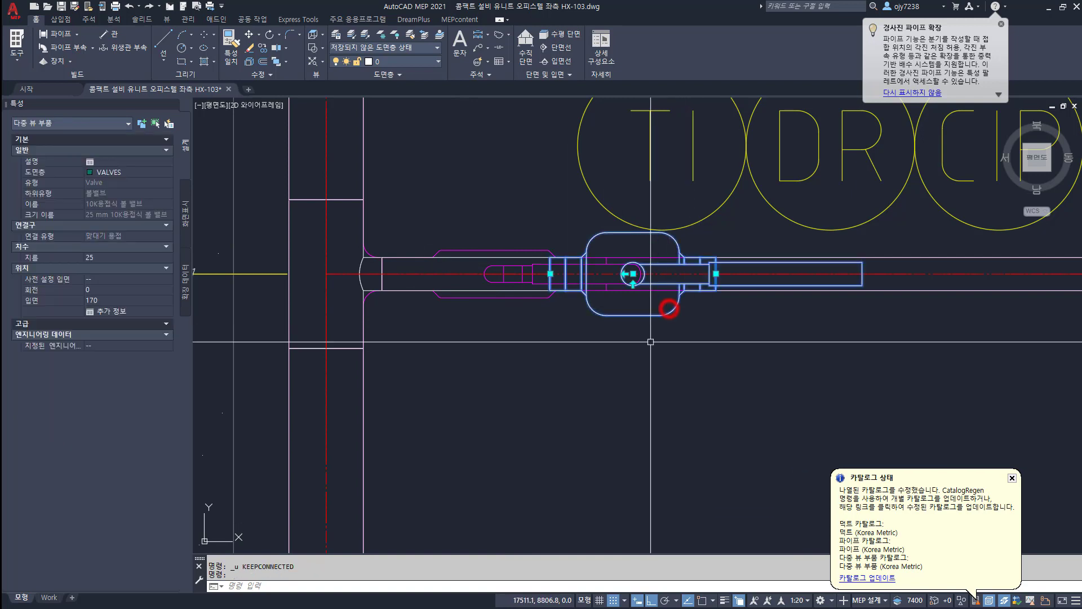
click(714, 276)
scroll(567, 271, up, 4)
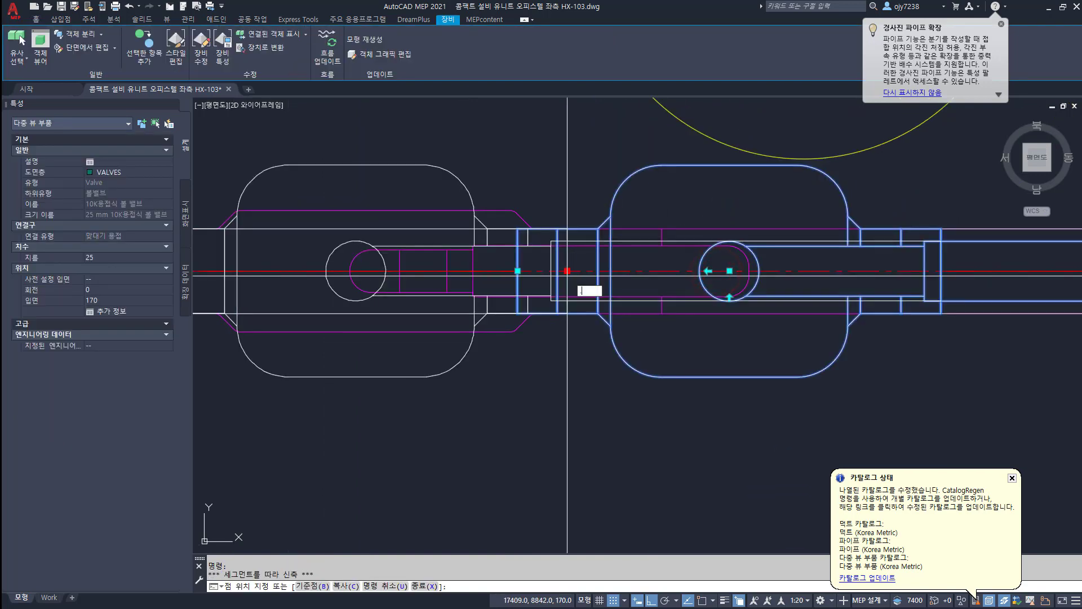
key(Return)
shift+right_click(565, 281)
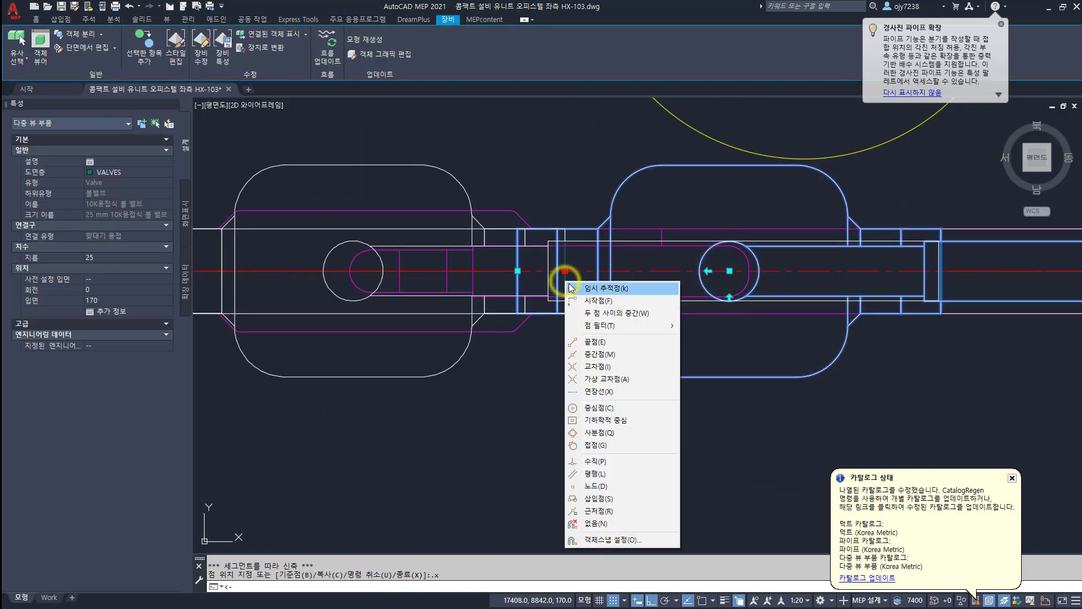
key(r)
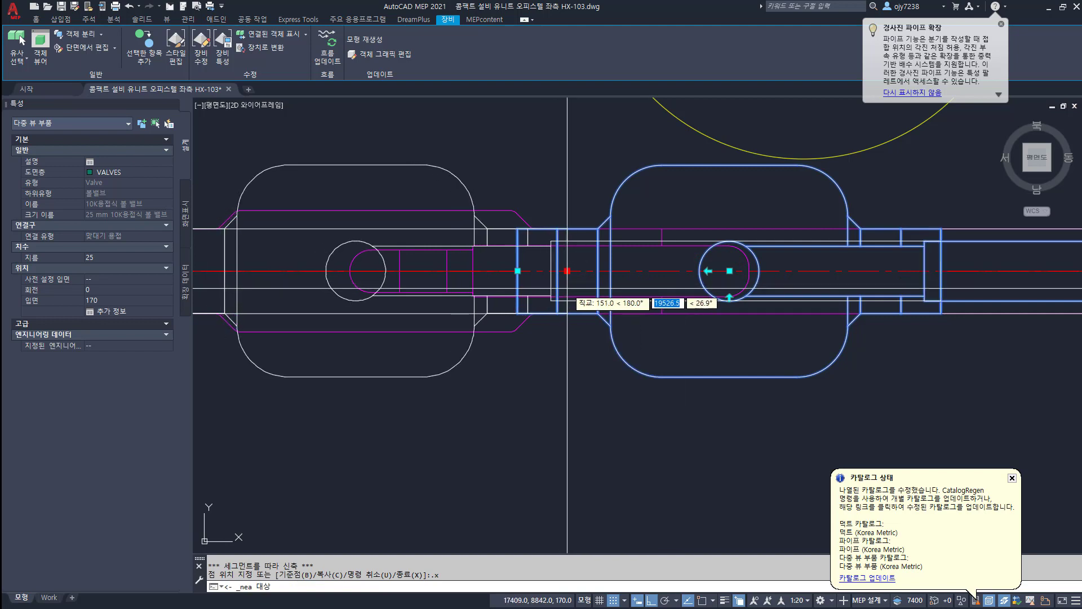
click(661, 308)
click(472, 402)
scroll(412, 381, down, 4)
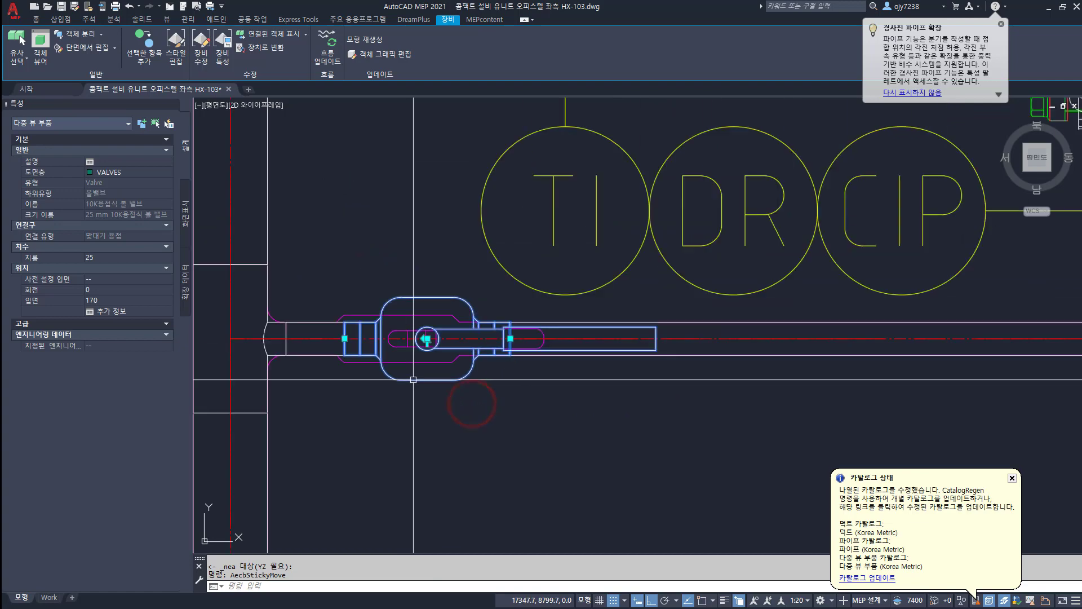
key(Escape)
click(580, 354)
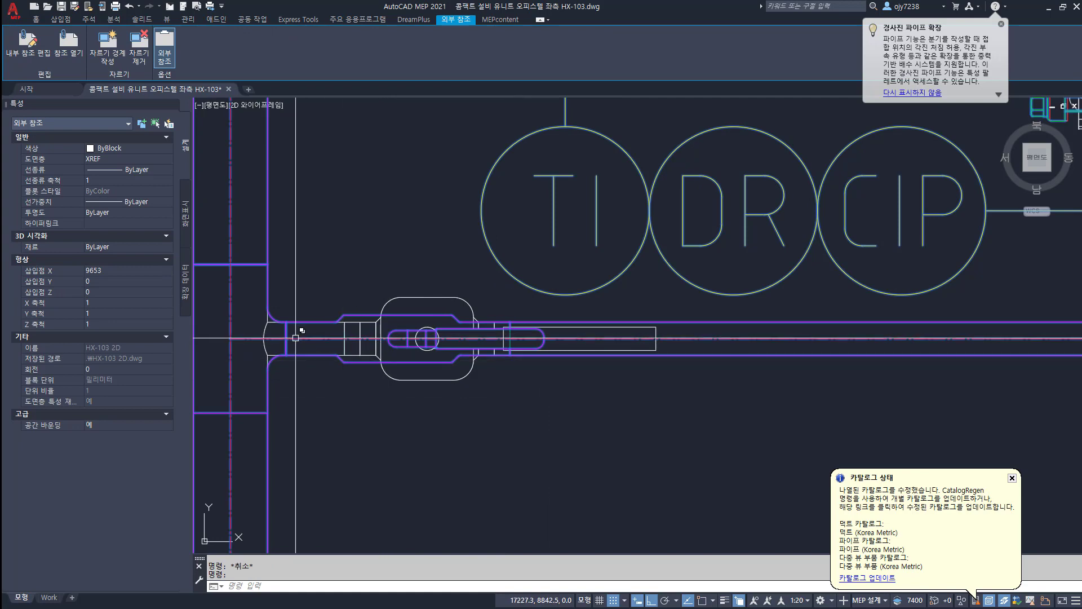
key(Escape)
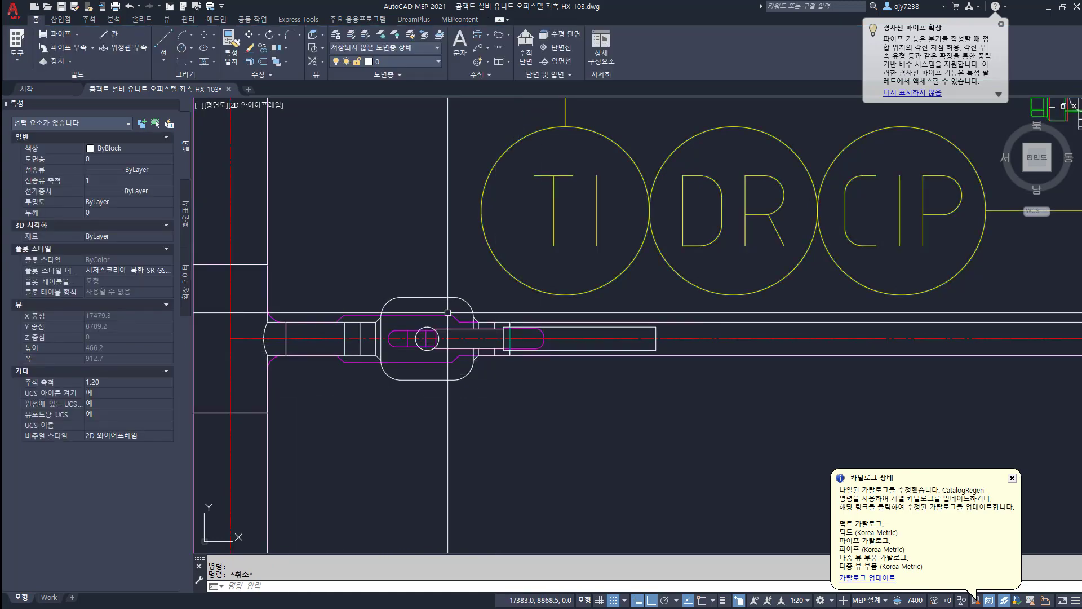
Step: Measure the outline width of the horizontal branch between the central and right risers with a temporary linear dimension
scroll(397, 344, down, 6)
mouse_move(442, 379)
middle_down()
mouse_move(431, 306)
mouse_move(436, 317)
mouse_move(329, 346)
middle_up()
scroll(437, 314, down, 2)
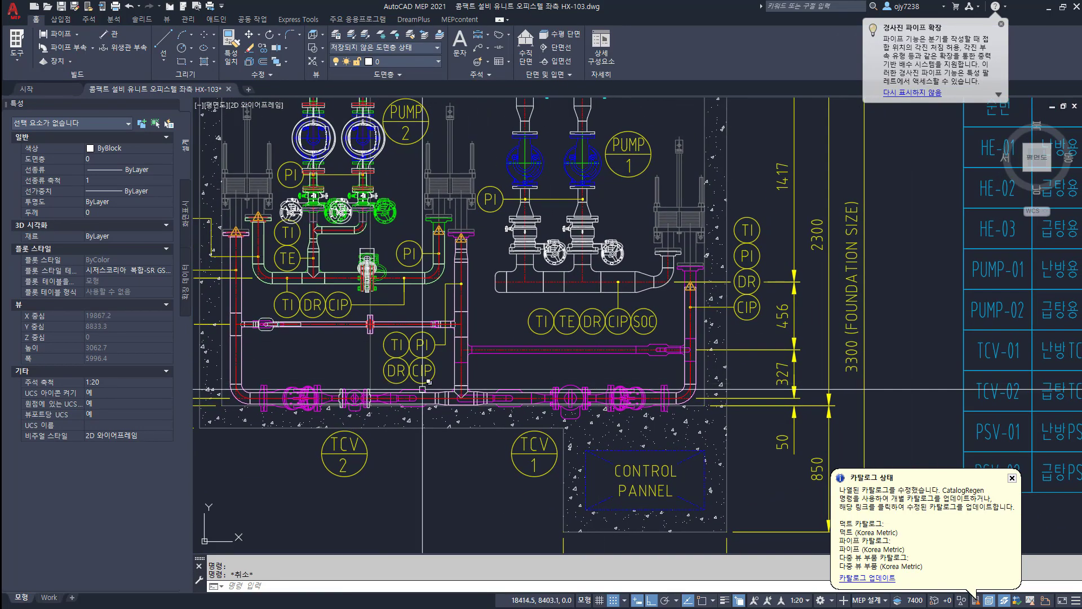
scroll(508, 355, up, 4)
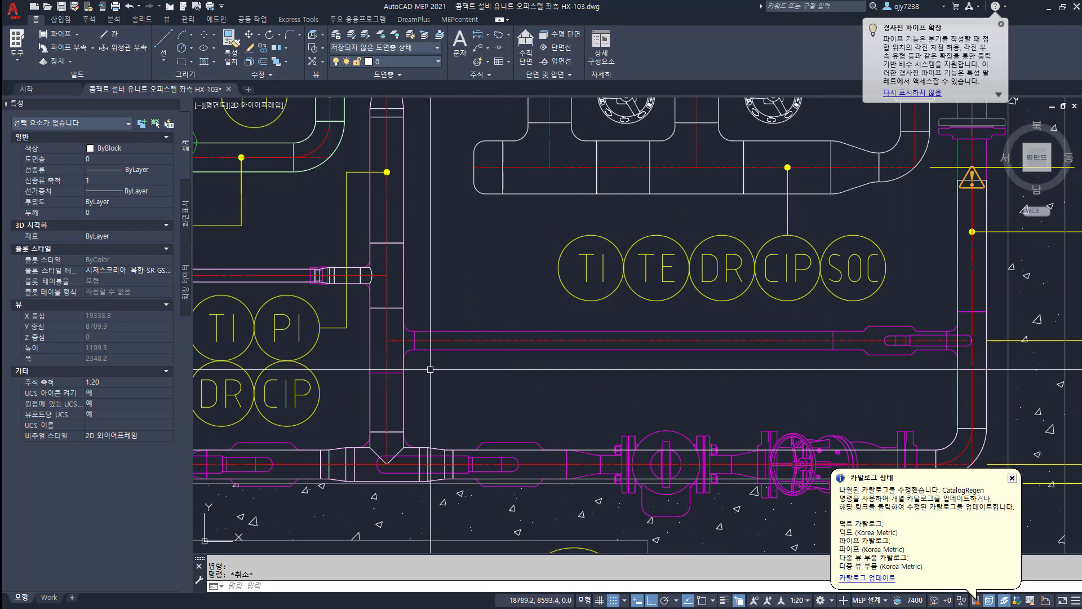
text(dli)
key(space)
scroll(418, 344, up, 4)
key(space)
click(409, 348)
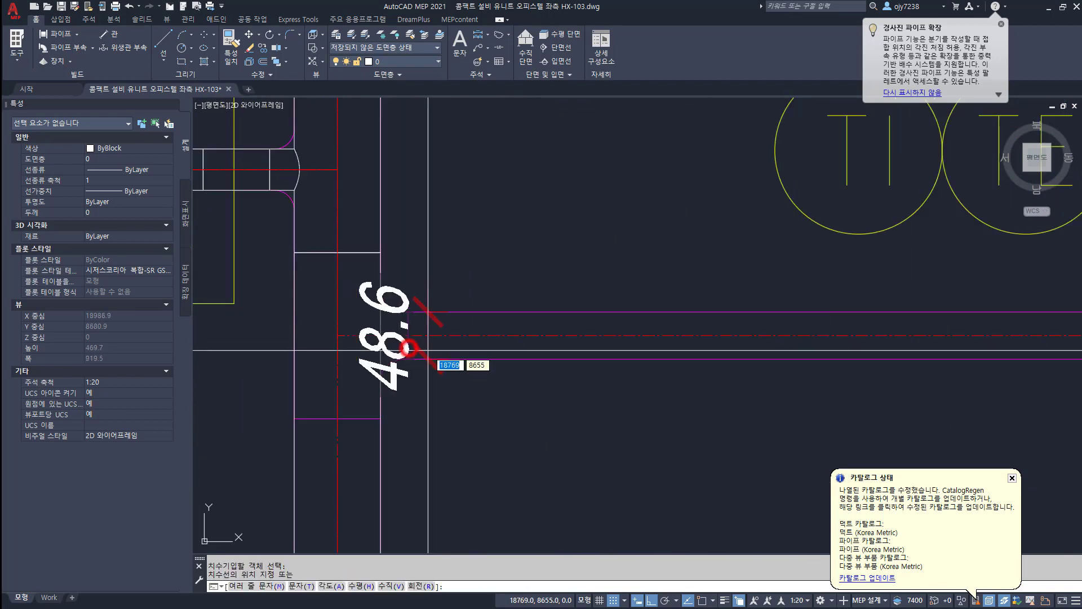
key(Escape)
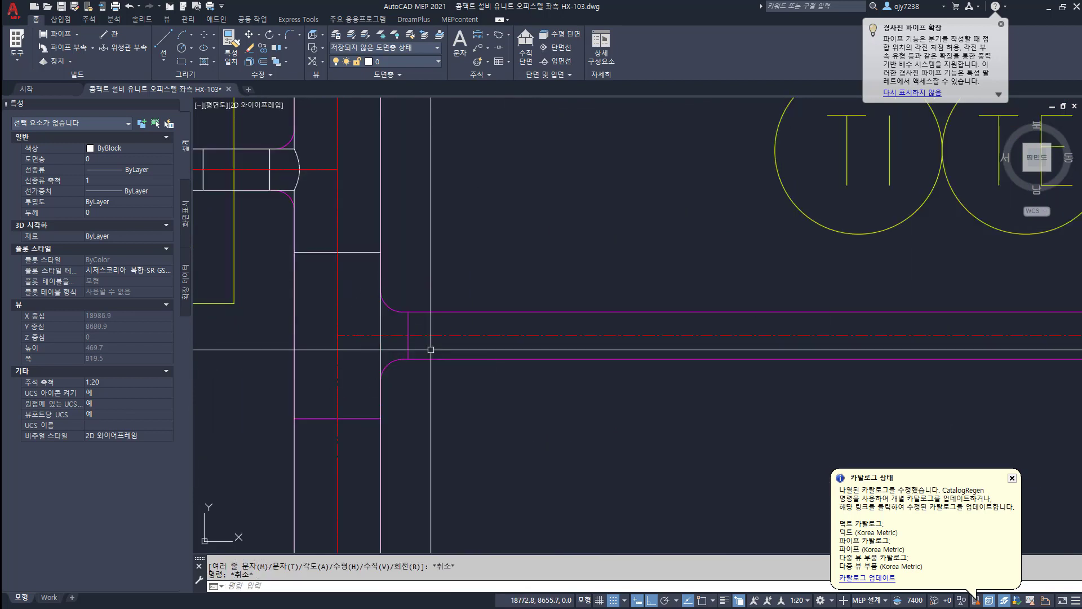
Step: Start a branch pipe from the lower part of the central riser and set its nominal size to 40
click(380, 325)
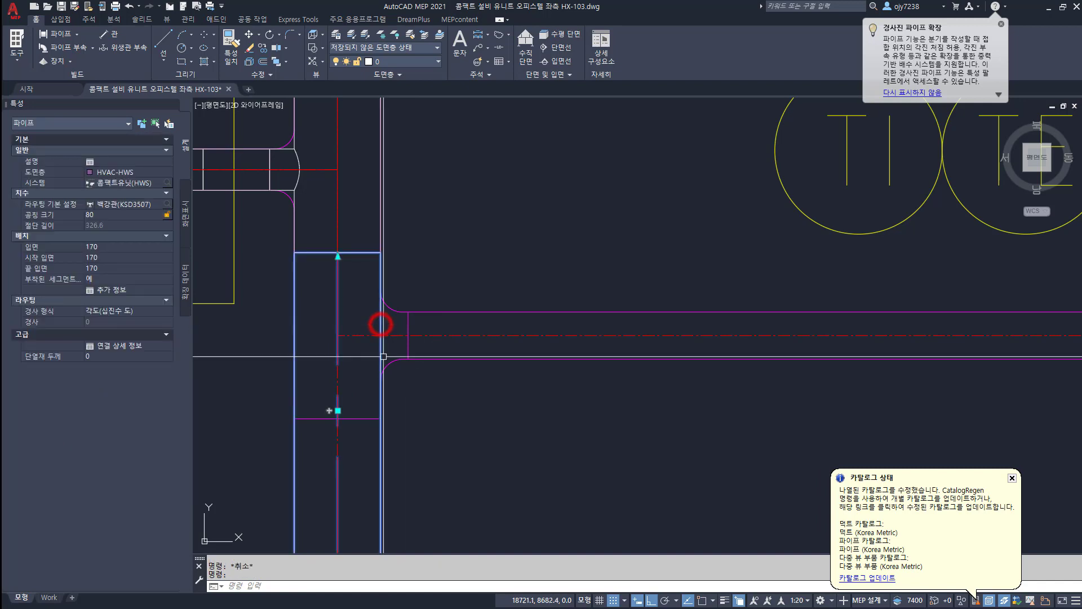
click(338, 410)
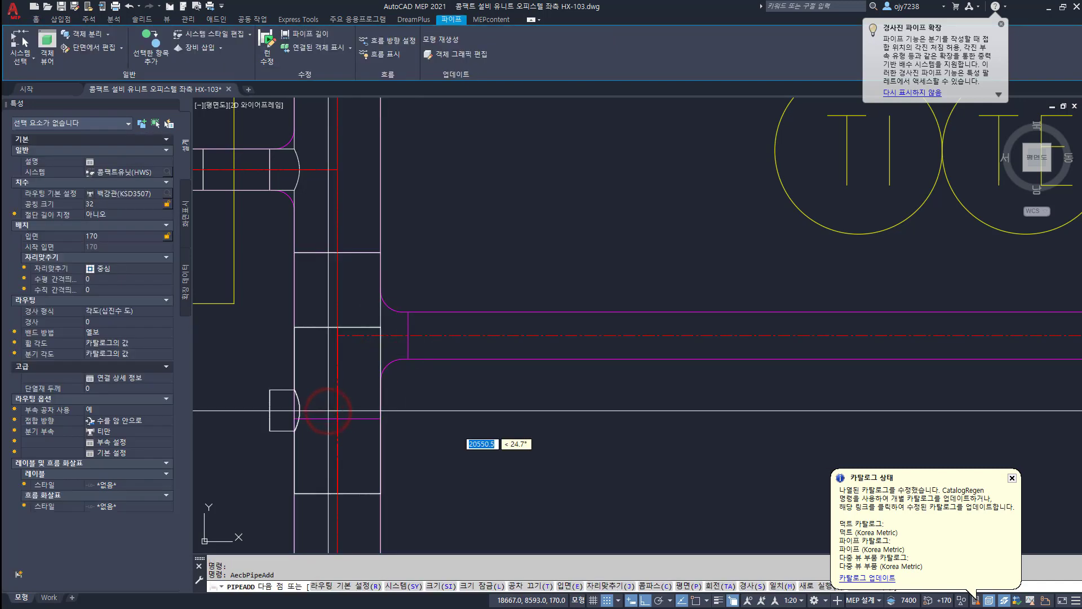
click(112, 206)
click(156, 204)
click(98, 270)
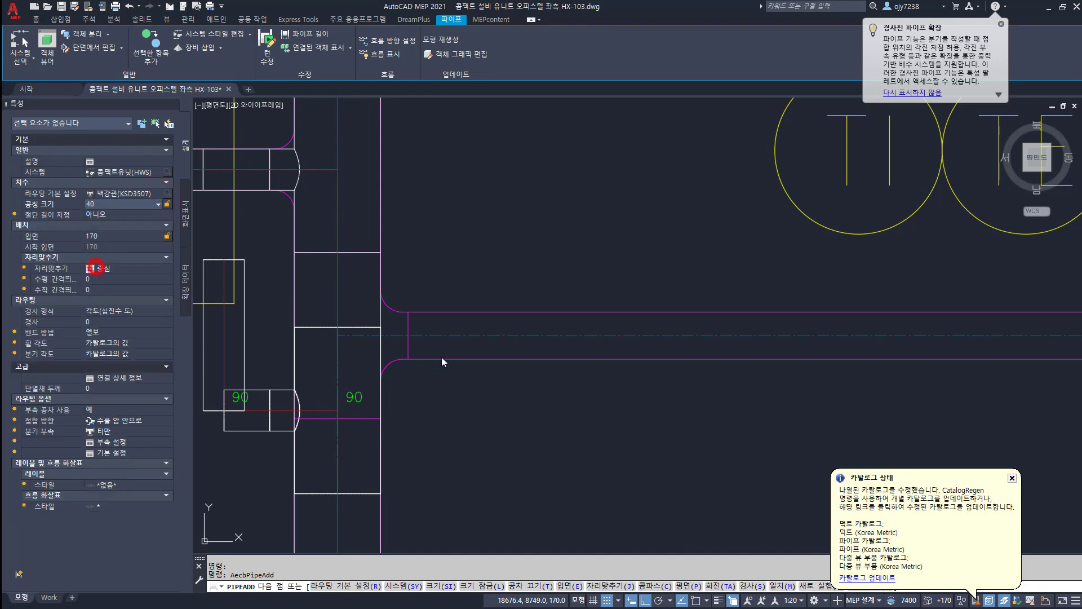
Step: Run the size 40 branch horizontally to the right riser, accept the connection and end the command
scroll(519, 383, down, 4)
middle_drag(658, 413, 493, 379)
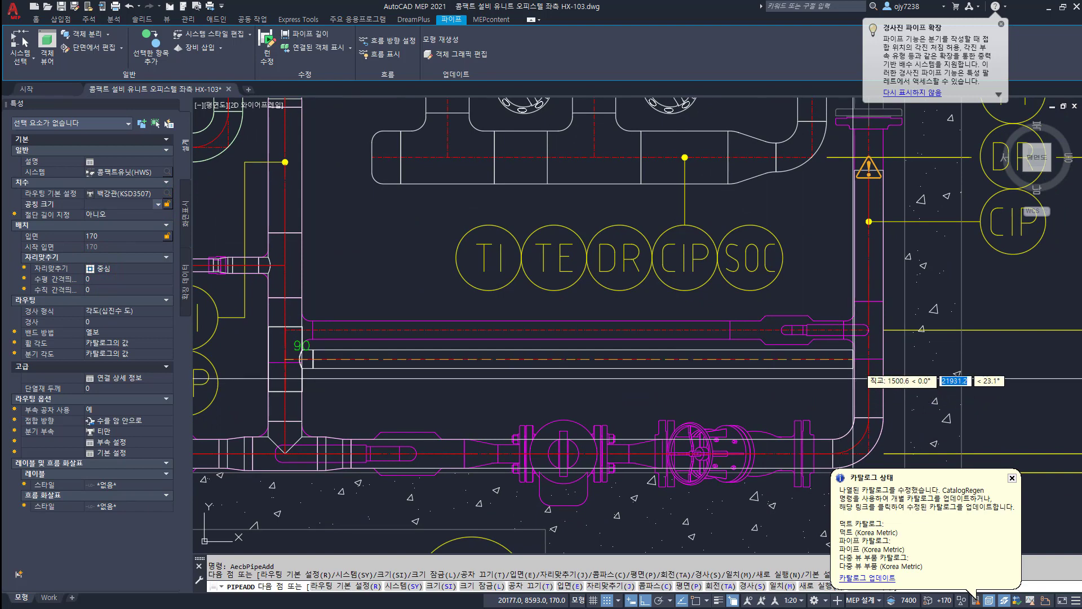
scroll(860, 360, up, 6)
click(861, 347)
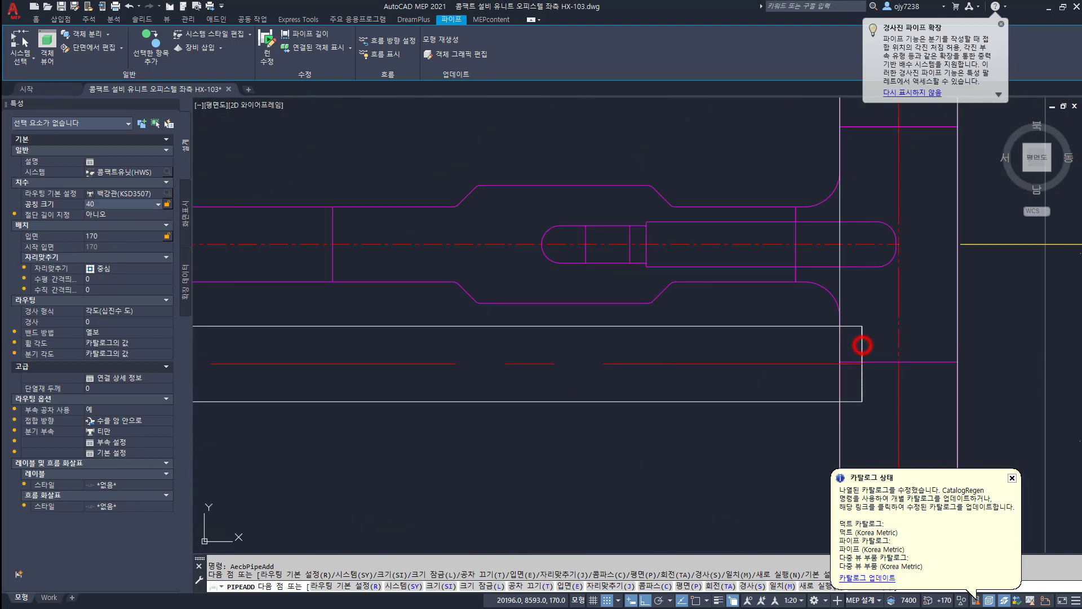
key(Return)
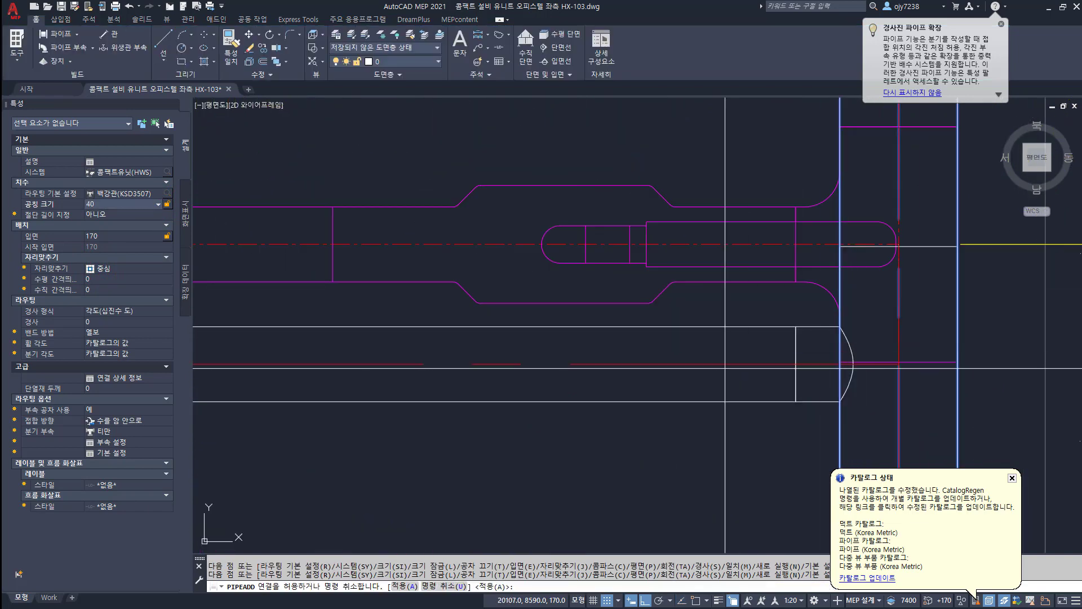
key(Return)
Step: Move the size 40 branch onto the drawn pipe centerline between the central and right risers, using a Y point filter with the nearest object snap
scroll(534, 351, down, 4)
click(442, 340)
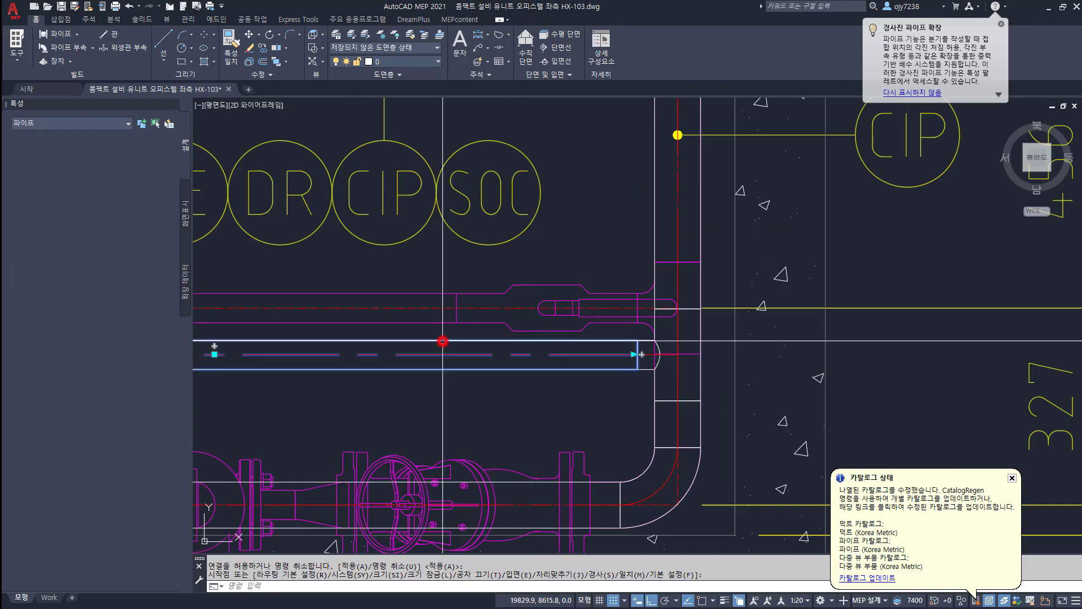
middle_drag(353, 404, 579, 372)
click(440, 323)
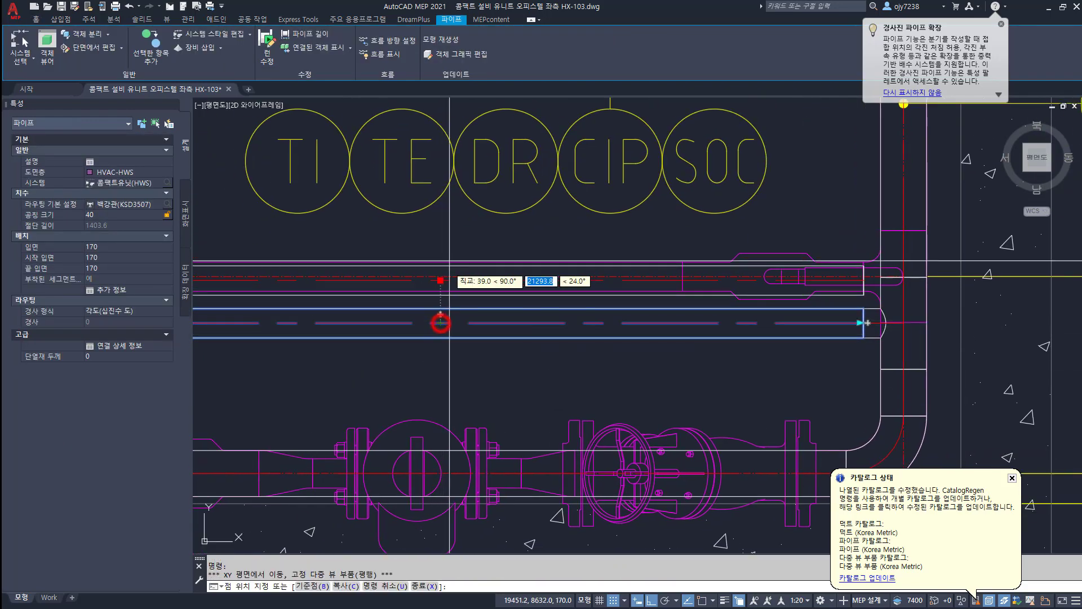
text(.y)
key(Return)
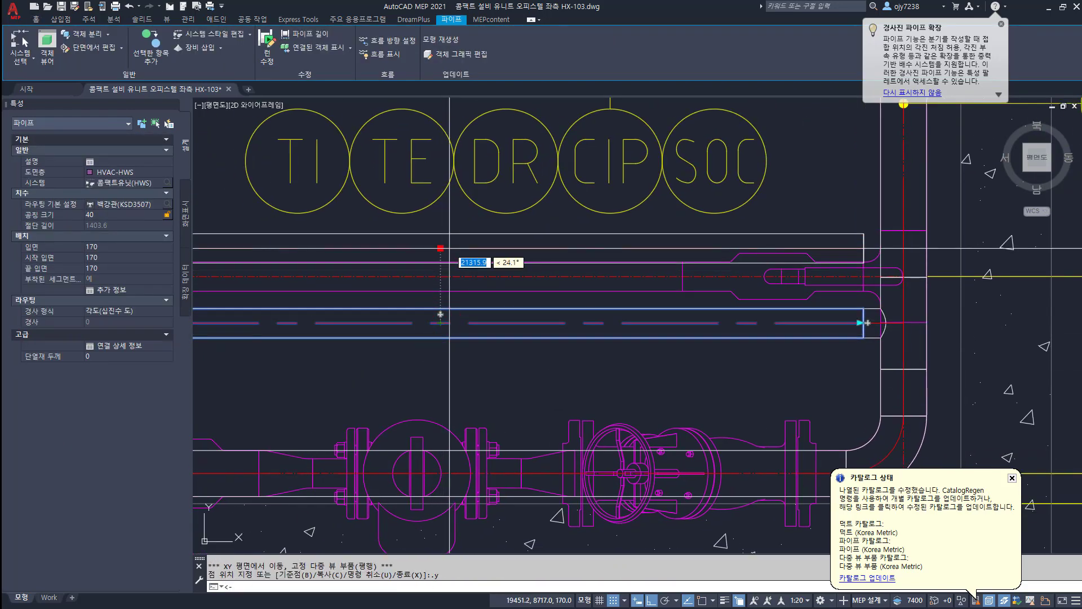
shift+right_click(453, 286)
key(r)
click(449, 276)
click(456, 228)
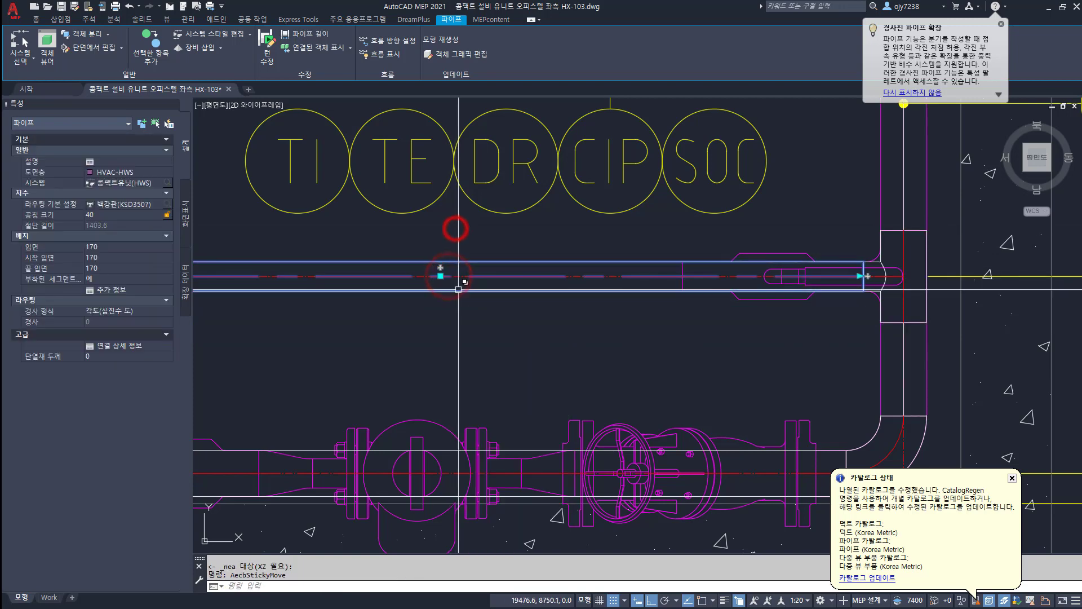
scroll(566, 301, down, 6)
scroll(566, 301, up, 6)
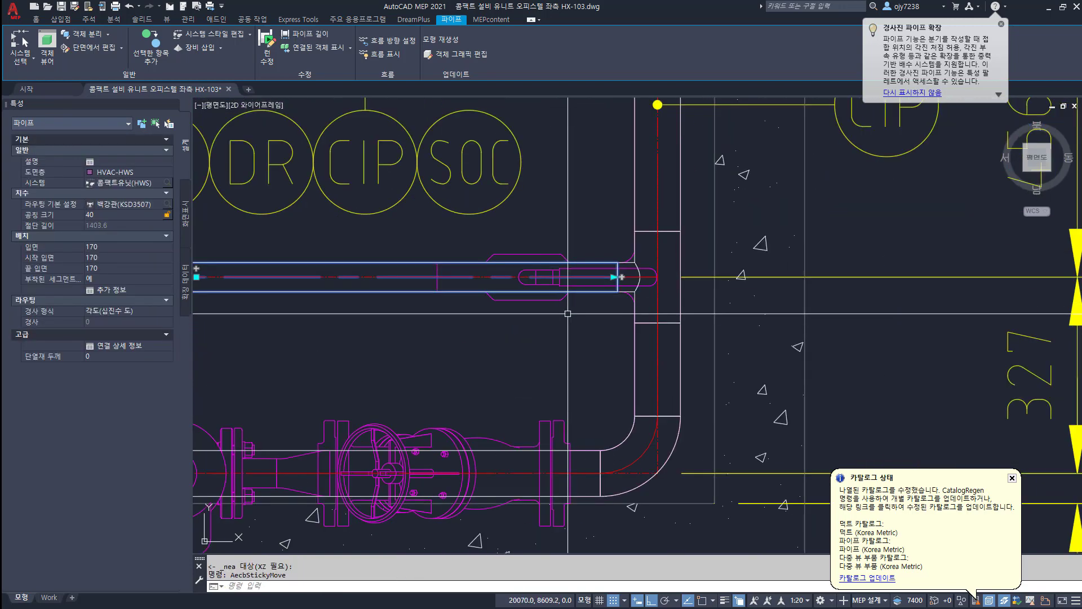
key(Escape)
Step: Insert a 40 mm 10K용접식 볼 밸브 into the size 40 branch near the right riser and end the command
middle_drag(560, 335, 476, 355)
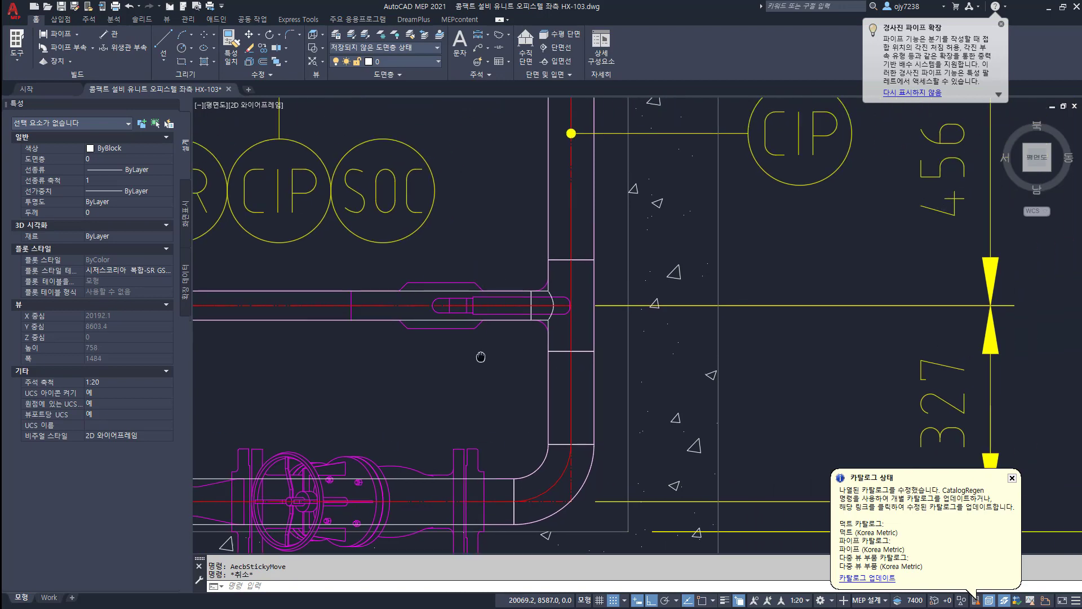
click(70, 62)
click(63, 169)
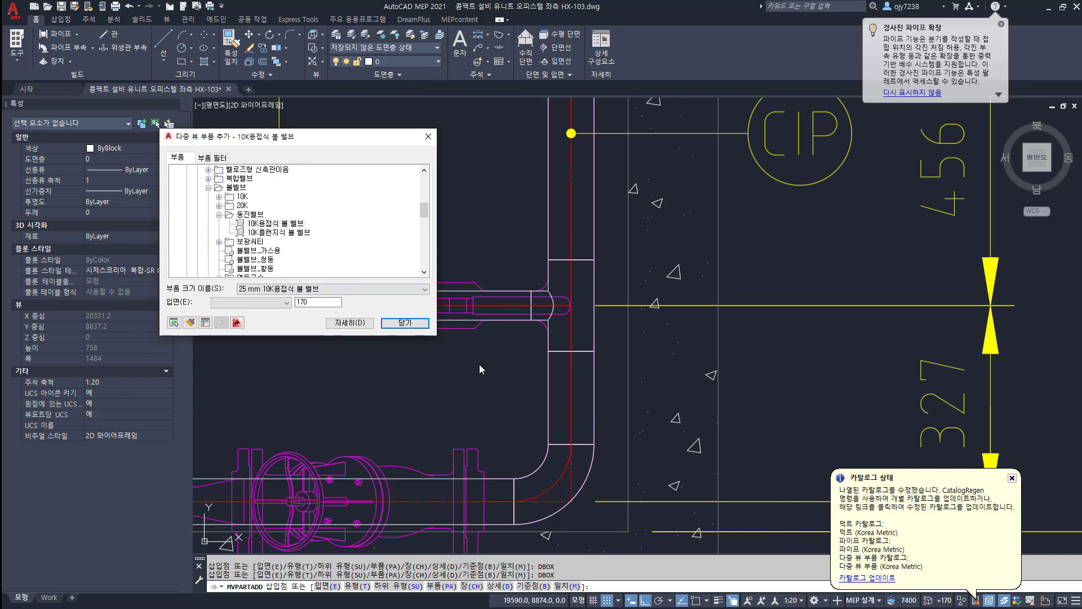
middle_drag(507, 374, 743, 374)
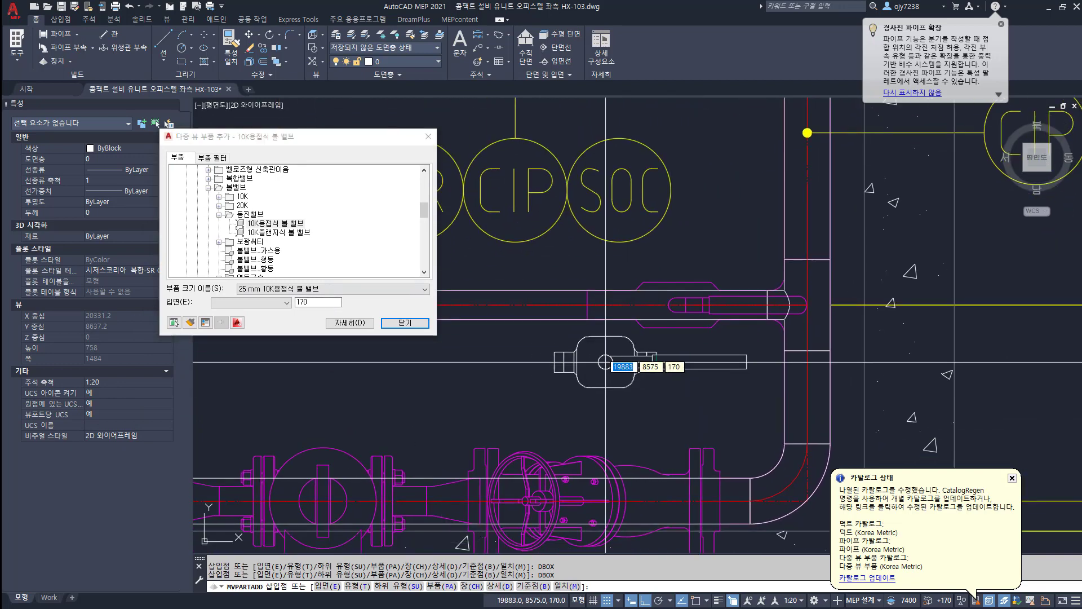
click(627, 316)
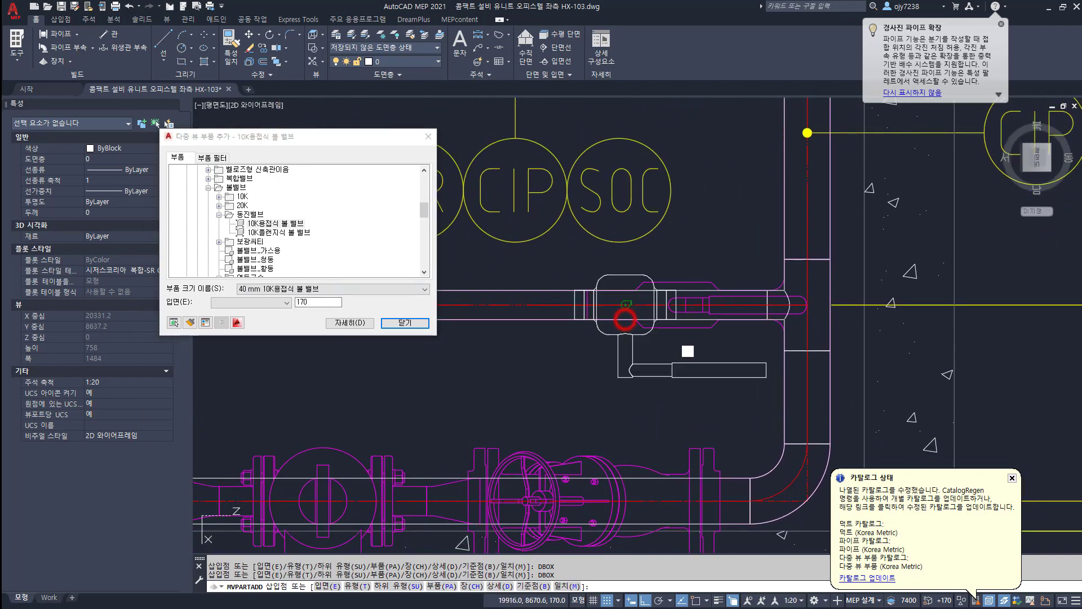
click(732, 347)
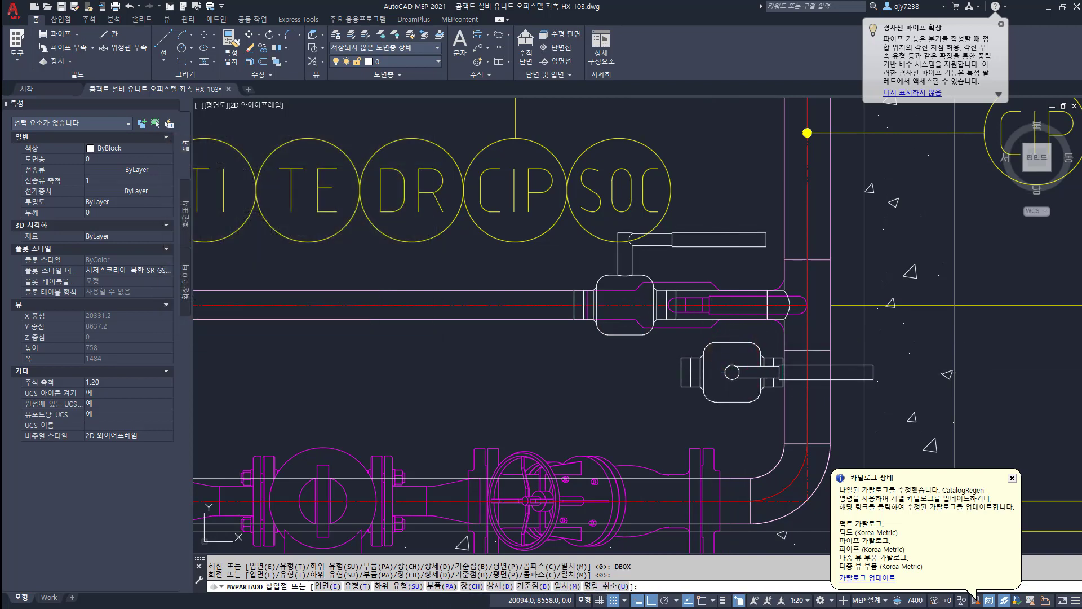
key(Return)
Step: Rotate the new ball valve about the pipe axis to 0 so its handle lies over the branch toward the right riser
click(665, 242)
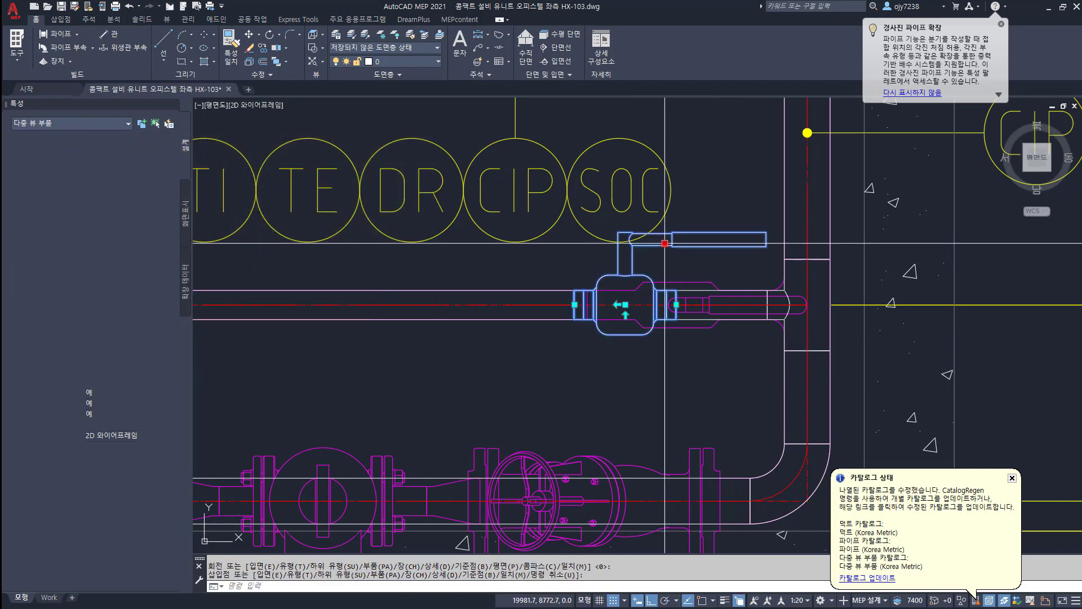
click(625, 315)
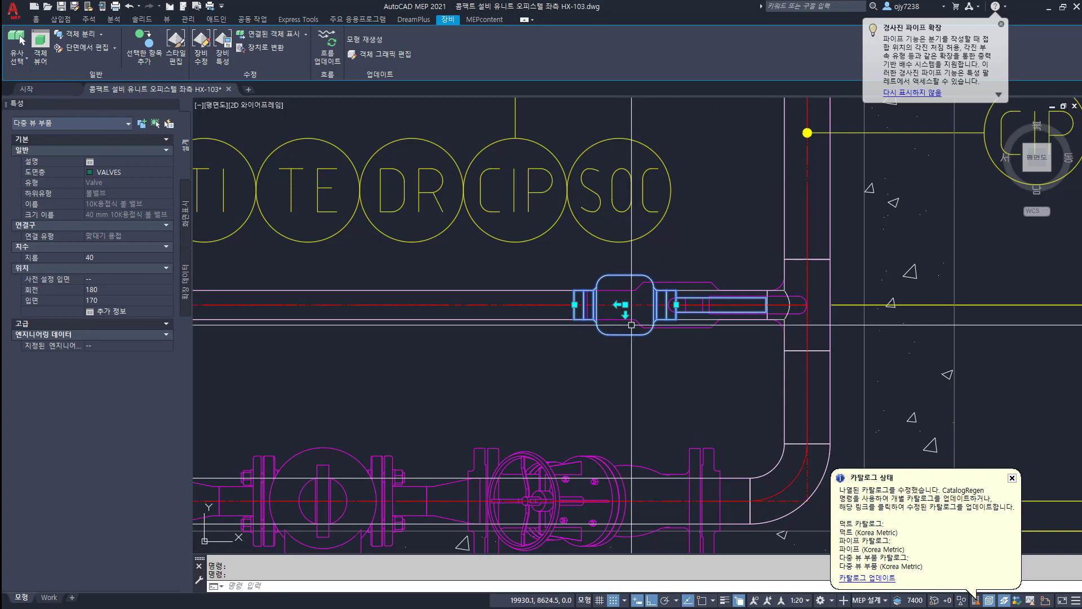
click(619, 304)
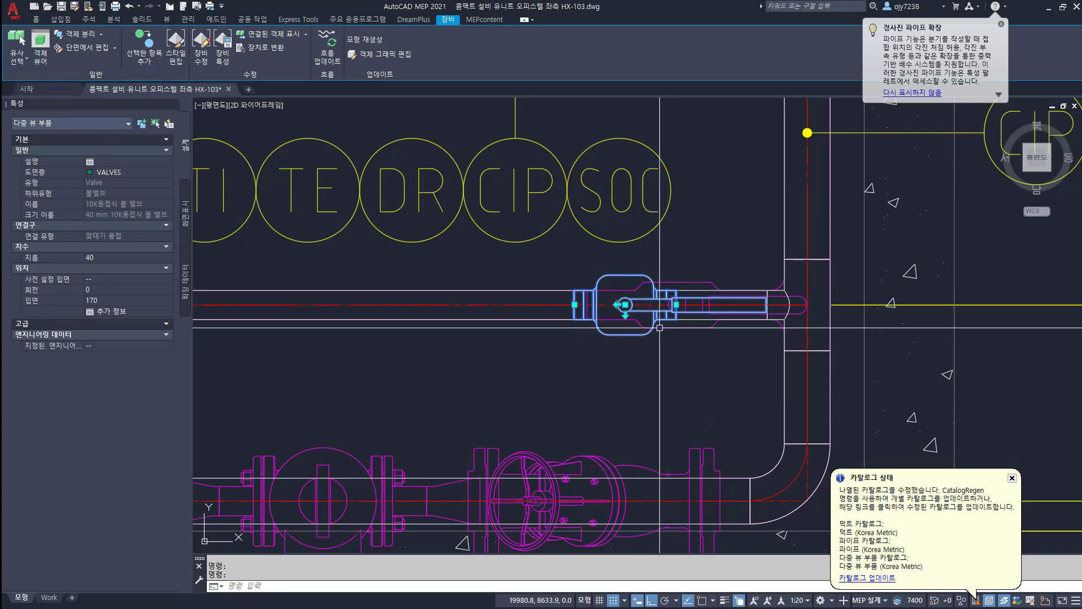
key(Escape)
Step: Slide the 40 mm ball valve along the branch to the drawn valve's end line, using an X point filter with the nearest object snap
scroll(648, 315, up, 4)
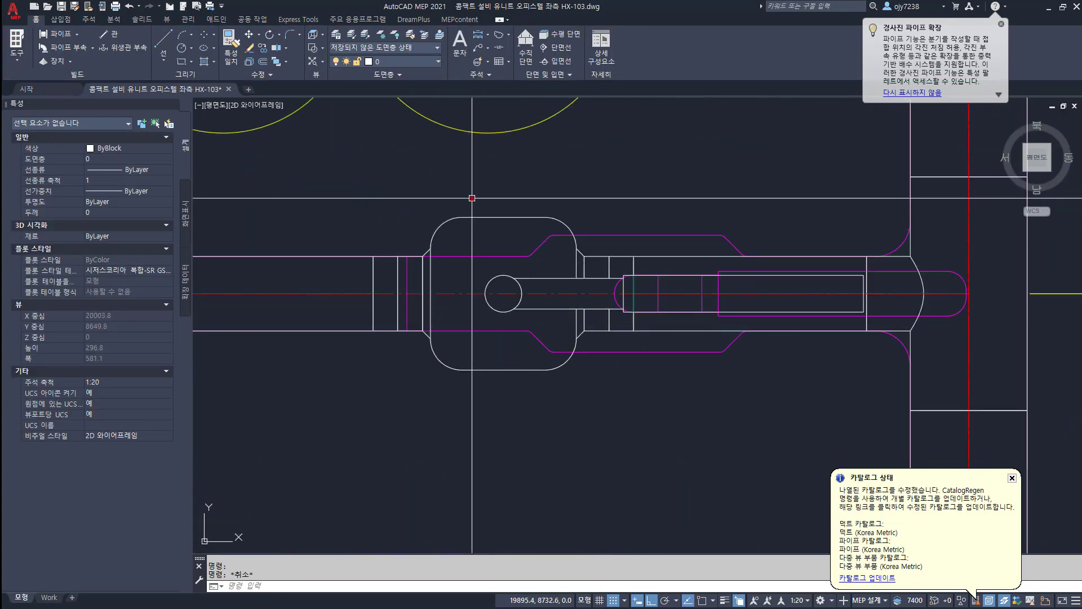
click(471, 198)
click(373, 293)
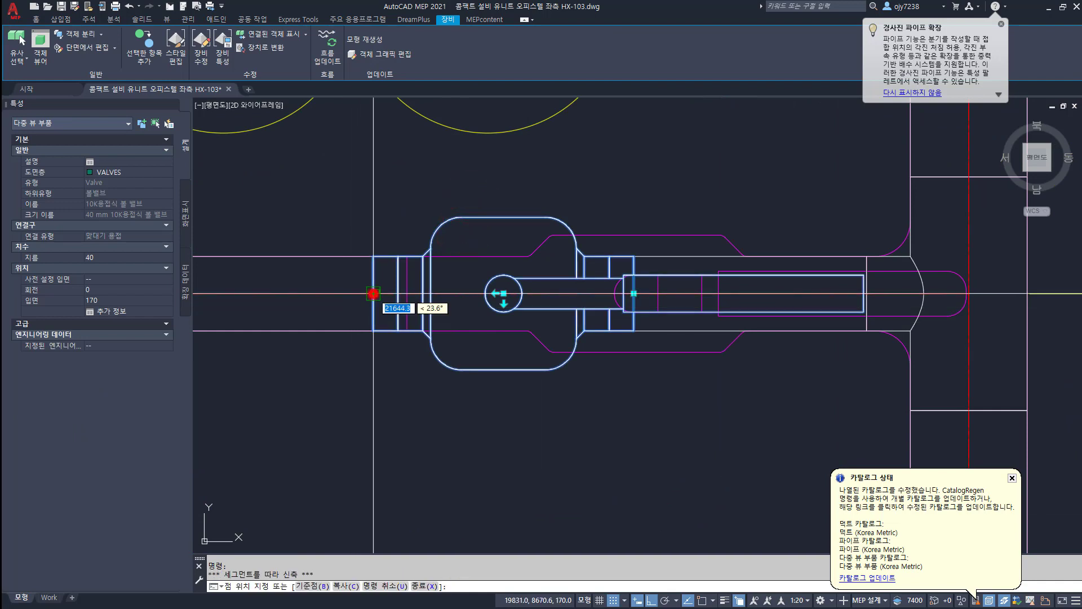
key(Return)
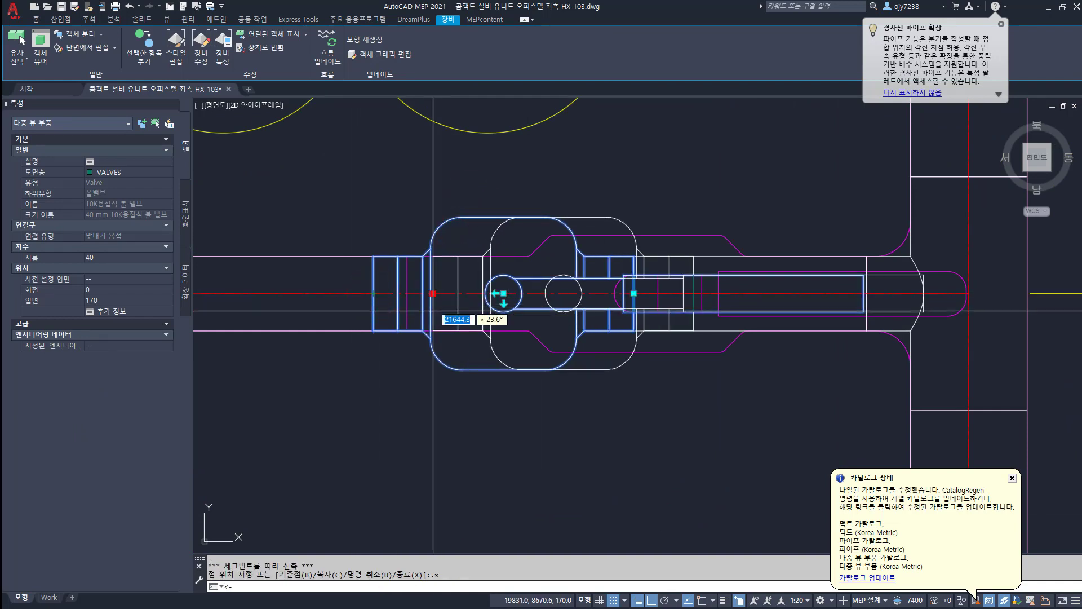
shift+right_click(464, 331)
key(r)
click(406, 309)
click(579, 381)
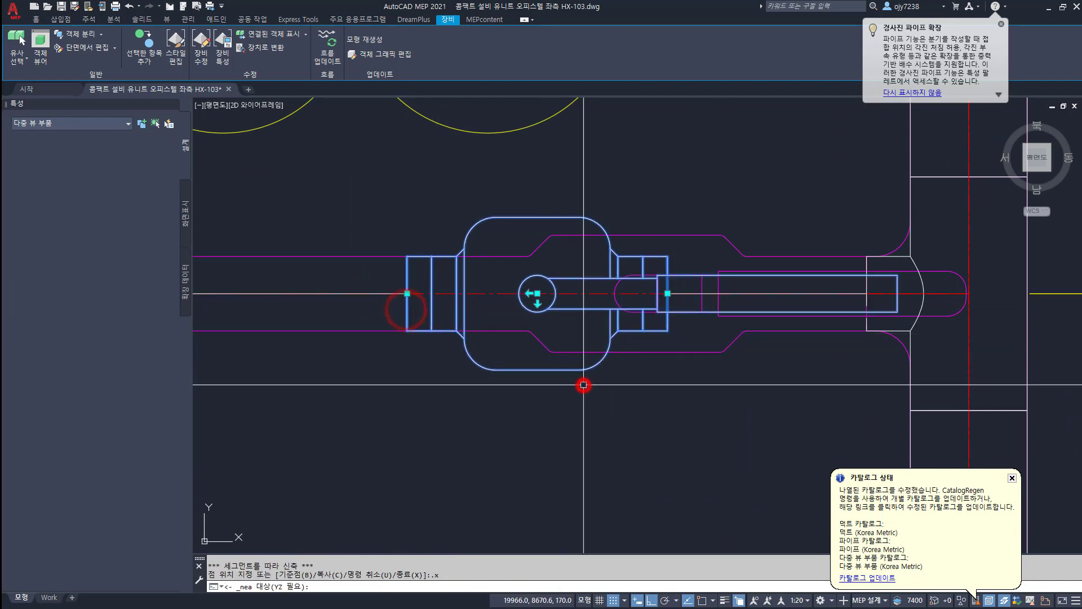
scroll(580, 381, down, 5)
key(Escape)
key(Escape)
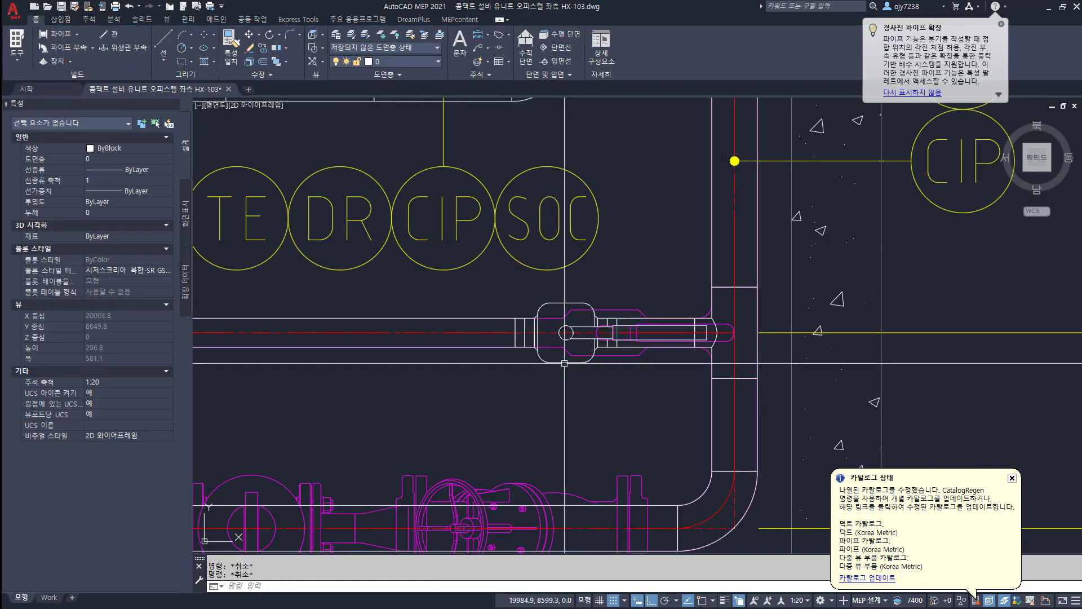
Step: Examine the drawn valves and flanges along the bottom horizontal main above the TCV 1 and TCV 2 tags
scroll(565, 332, down, 5)
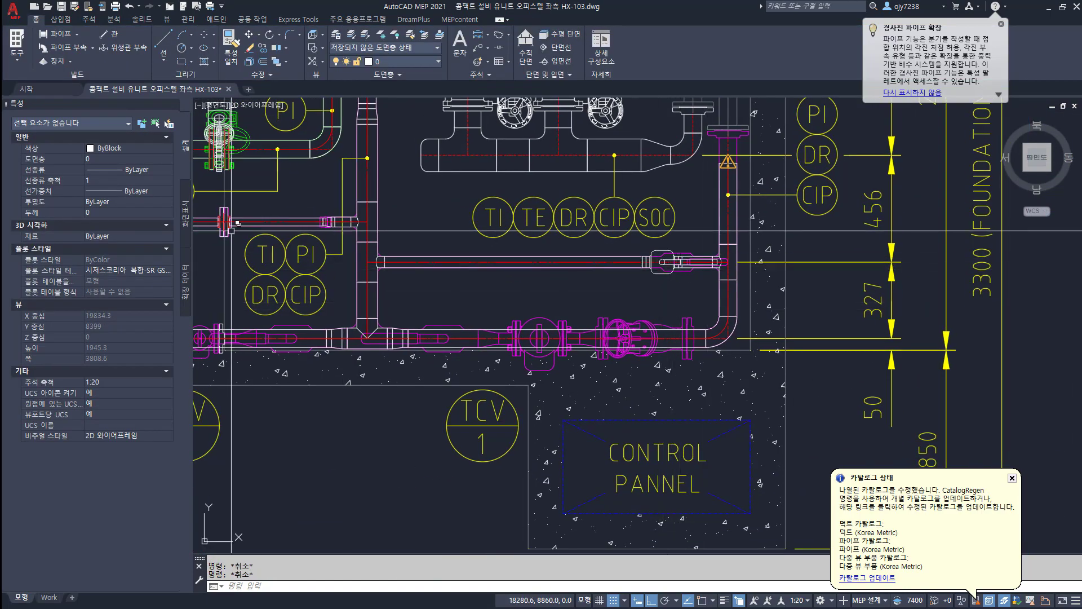
middle_drag(294, 325, 654, 381)
middle_drag(603, 426, 541, 321)
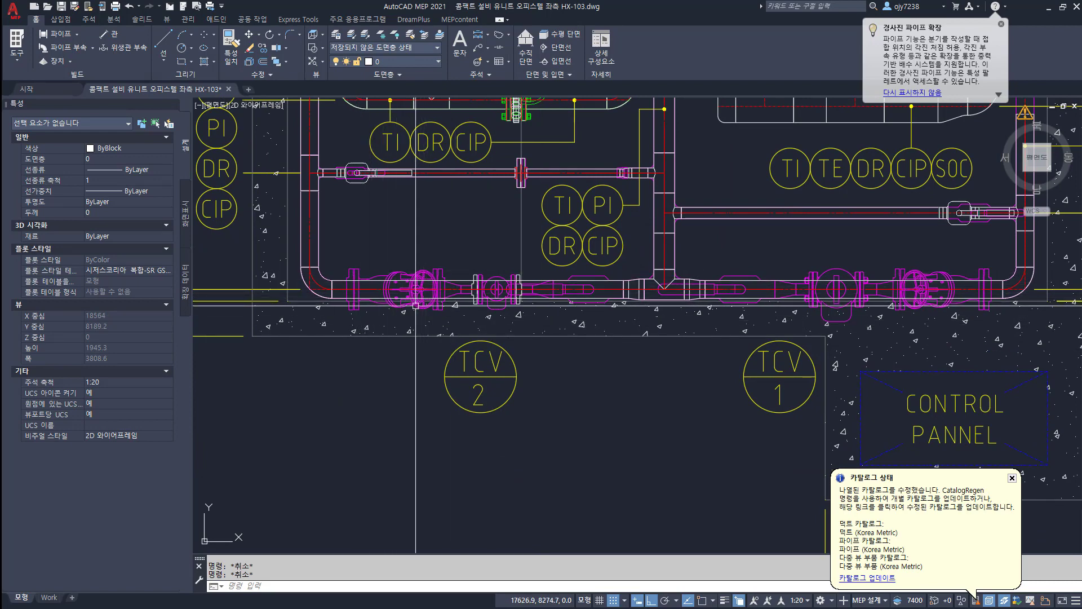
scroll(447, 303, up, 3)
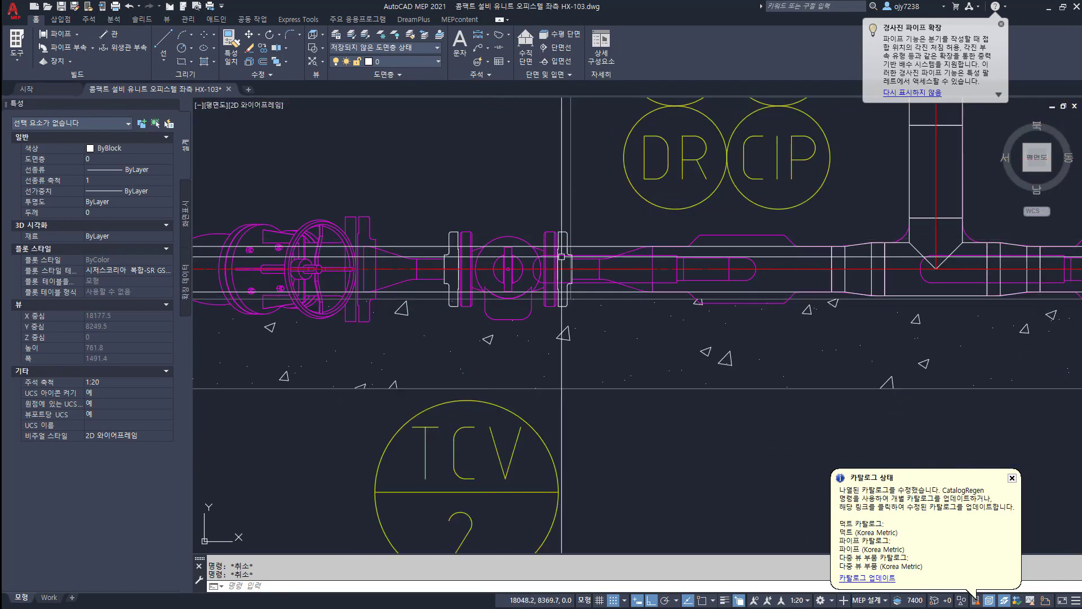
scroll(544, 292, down, 1)
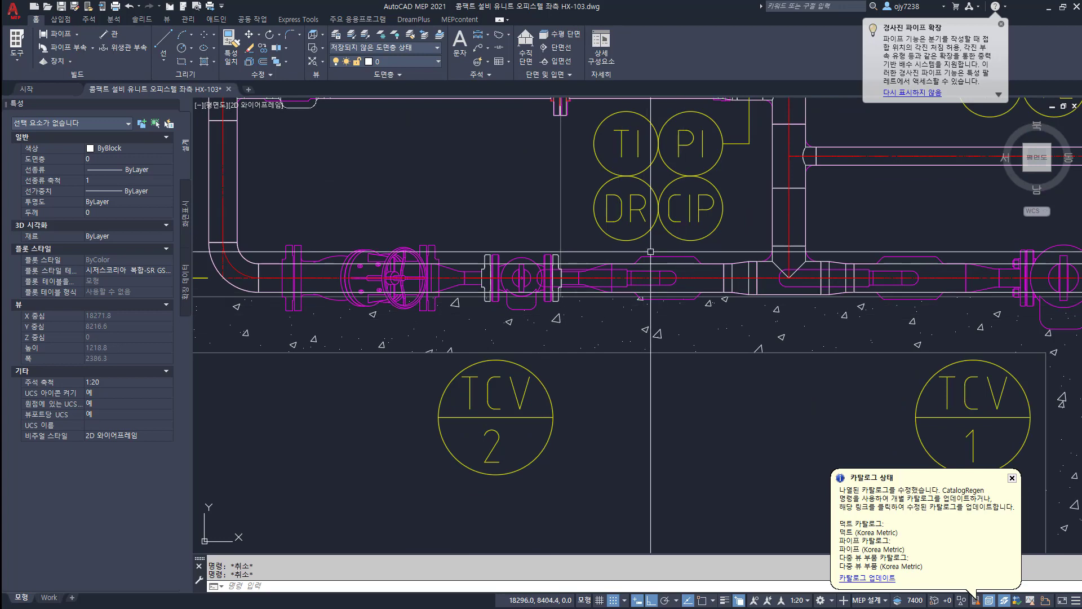
scroll(690, 306, down, 2)
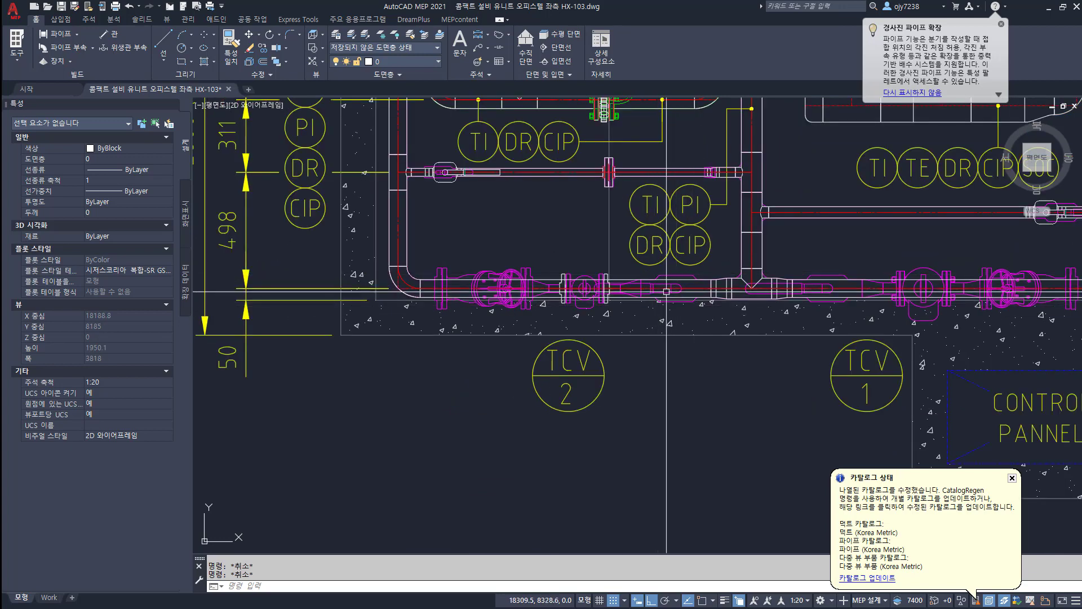
mouse_move(666, 293)
middle_down()
mouse_move(593, 292)
mouse_move(583, 282)
middle_up()
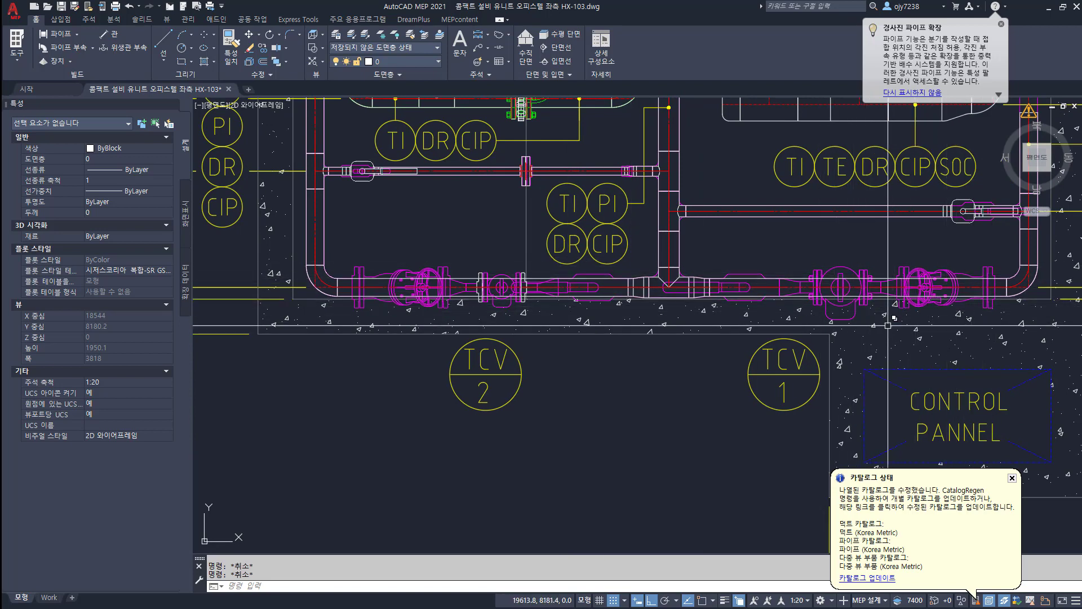
Step: Delete the size 65 pipe between the reducer beside the central tee and the lower elbow of the right riser
middle_drag(915, 277, 783, 266)
scroll(678, 263, up, 2)
scroll(678, 264, up, 3)
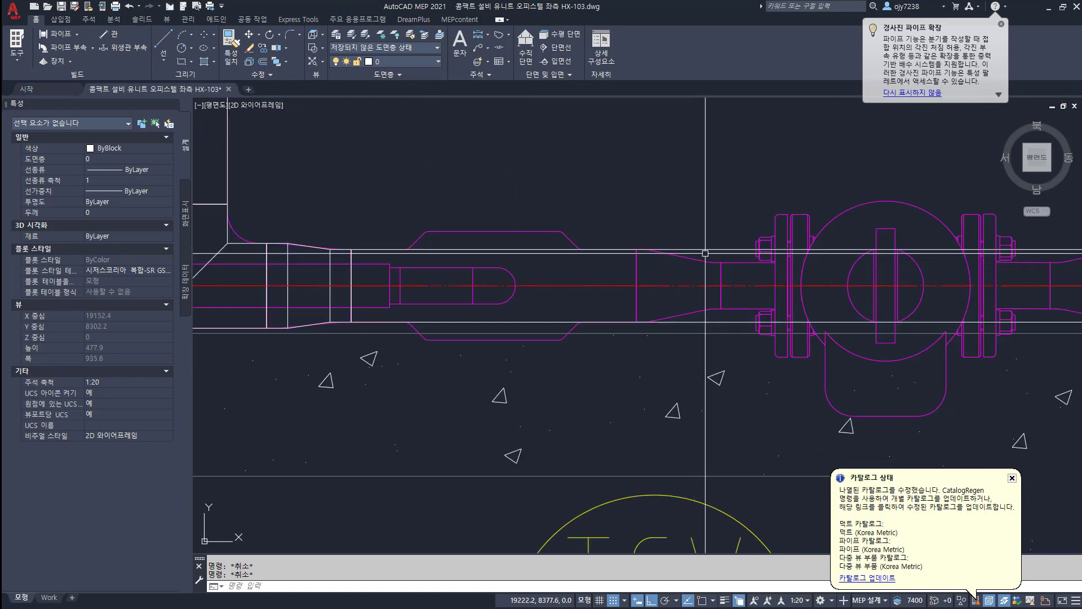
click(708, 248)
scroll(554, 353, down, 3)
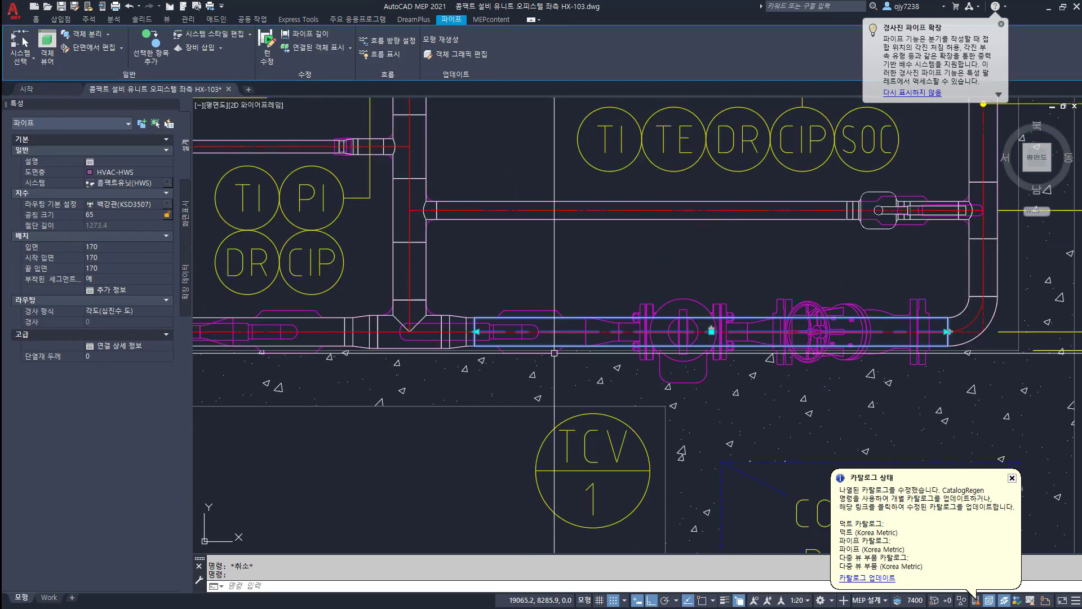
key(Delete)
scroll(552, 270, down, 1)
scroll(736, 390, up, 1)
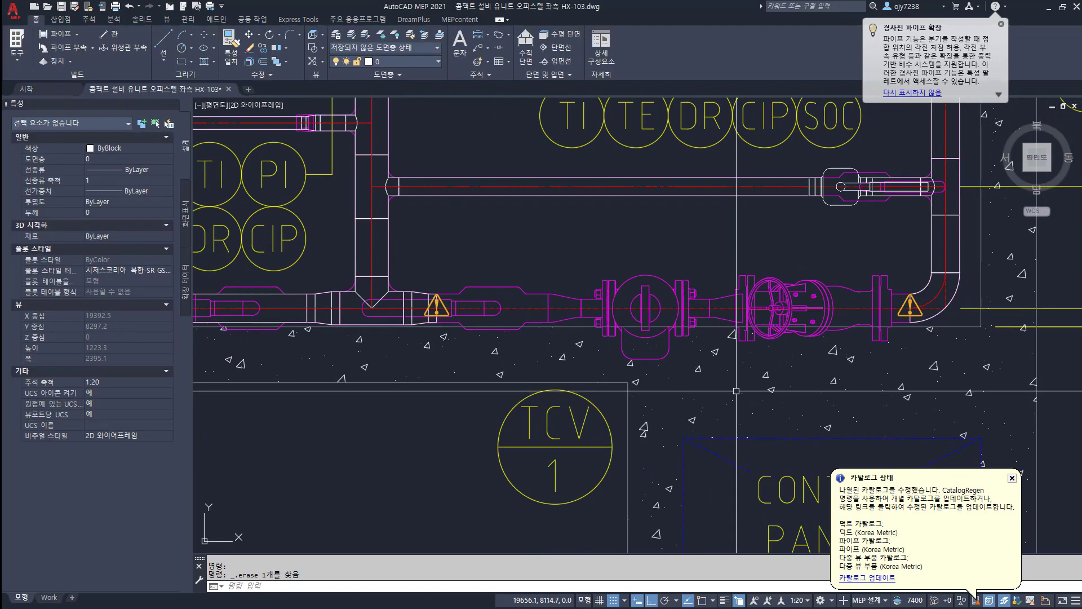
scroll(736, 391, down, 2)
middle_drag(789, 364, 724, 369)
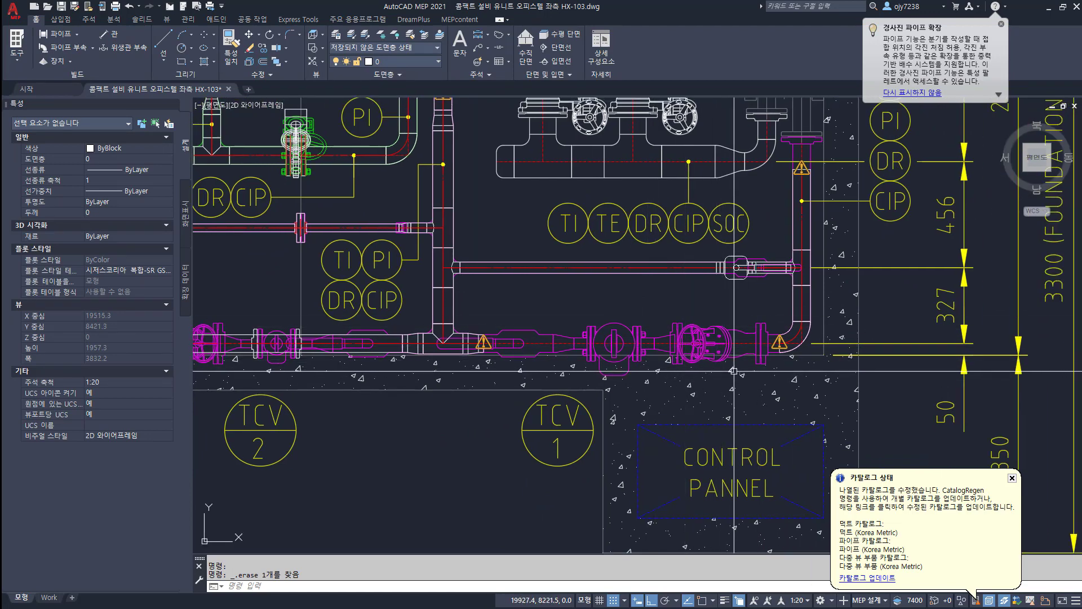
Step: Add a short horizontal size 65 pipe from the right riser's lower elbow past the drawn valve flange, and end the command
scroll(772, 355, up, 7)
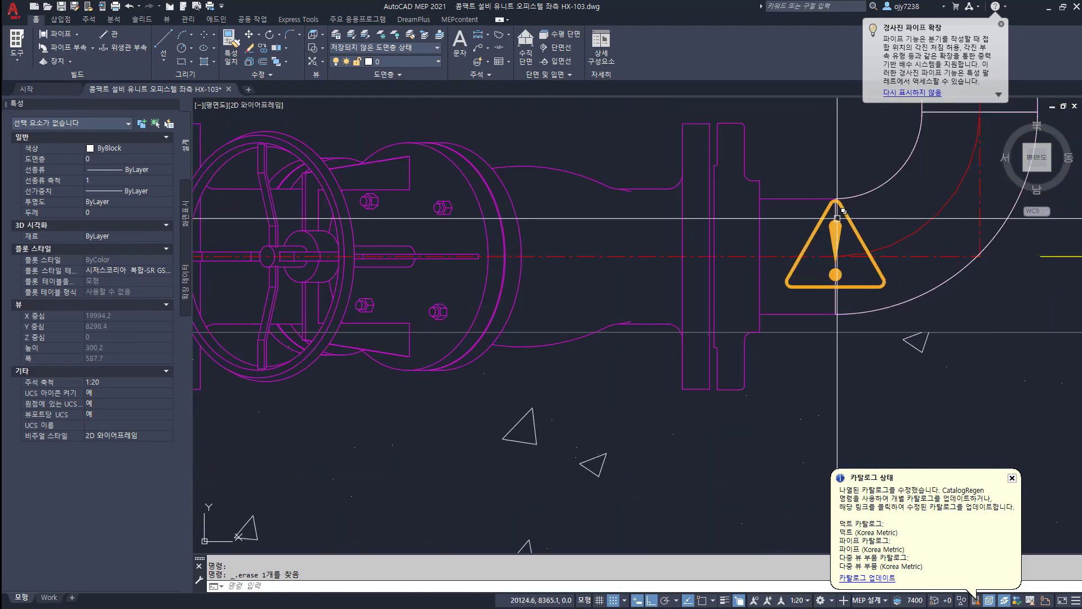
click(845, 213)
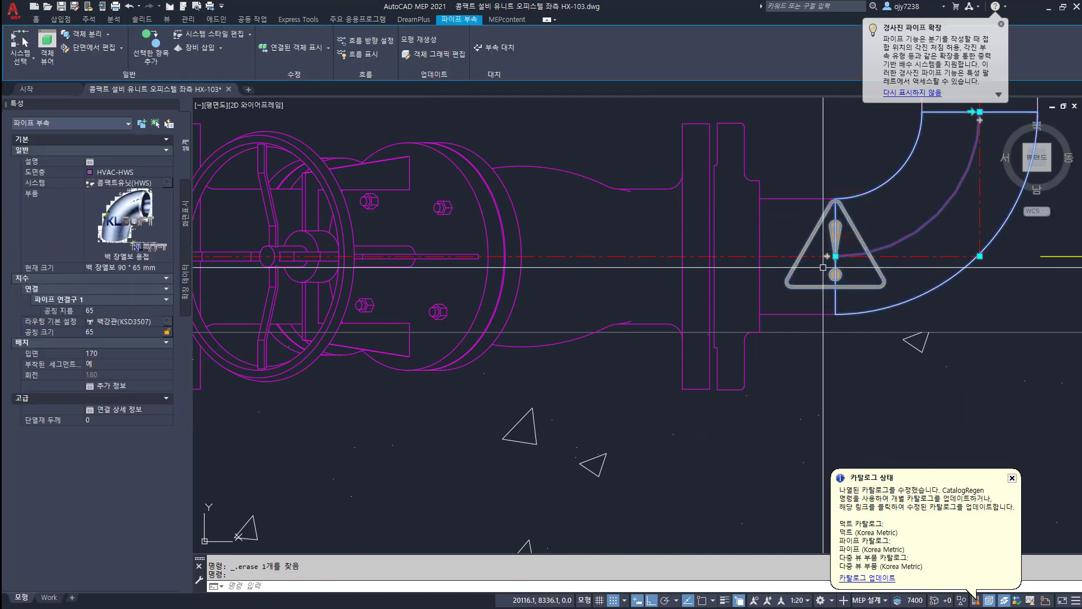
click(826, 257)
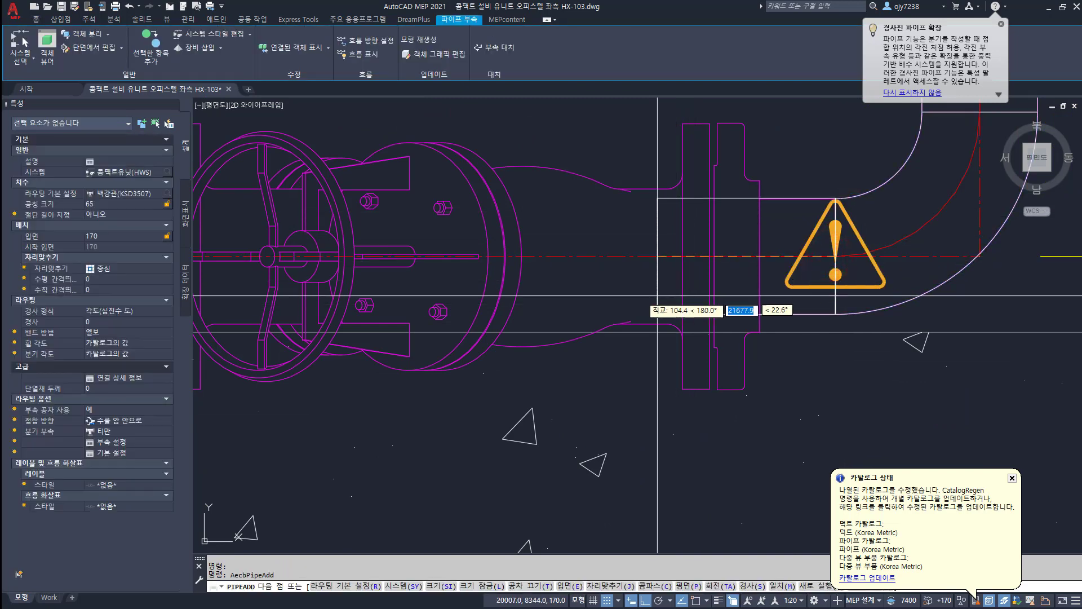
click(637, 298)
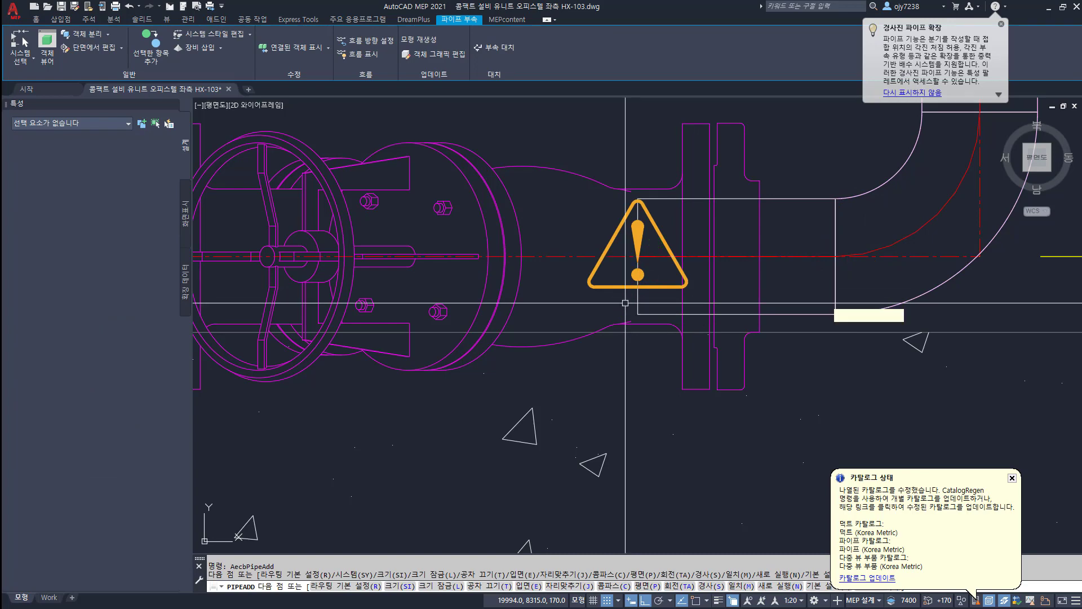
key(Escape)
scroll(549, 315, down, 4)
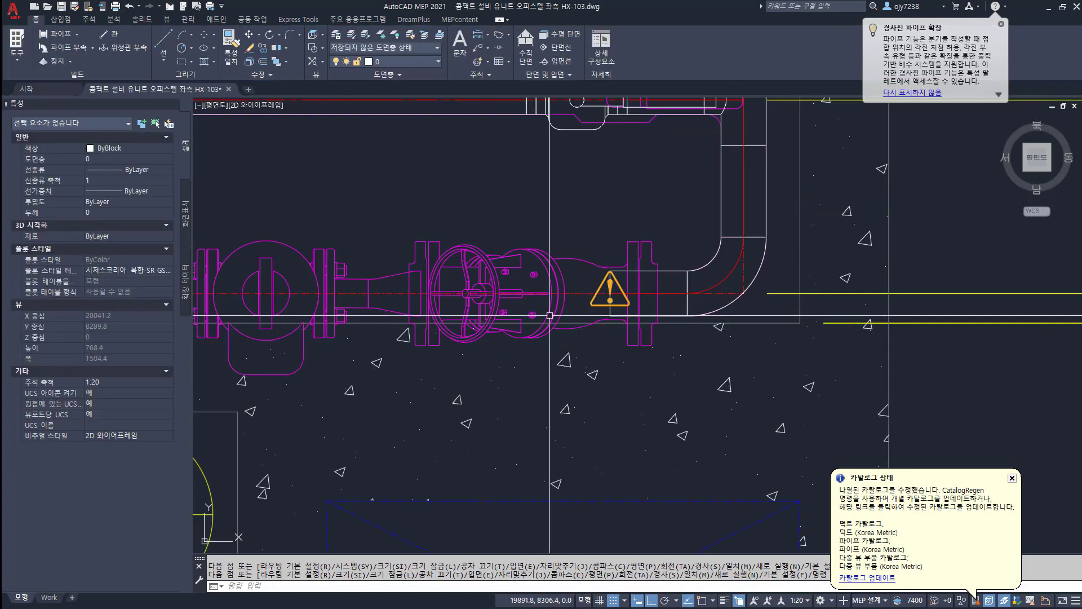
Step: Start adding a valve and choose the part GS밸브_댐퍼스위치_G TYPE_플랜지 20KG in size 65A
click(71, 61)
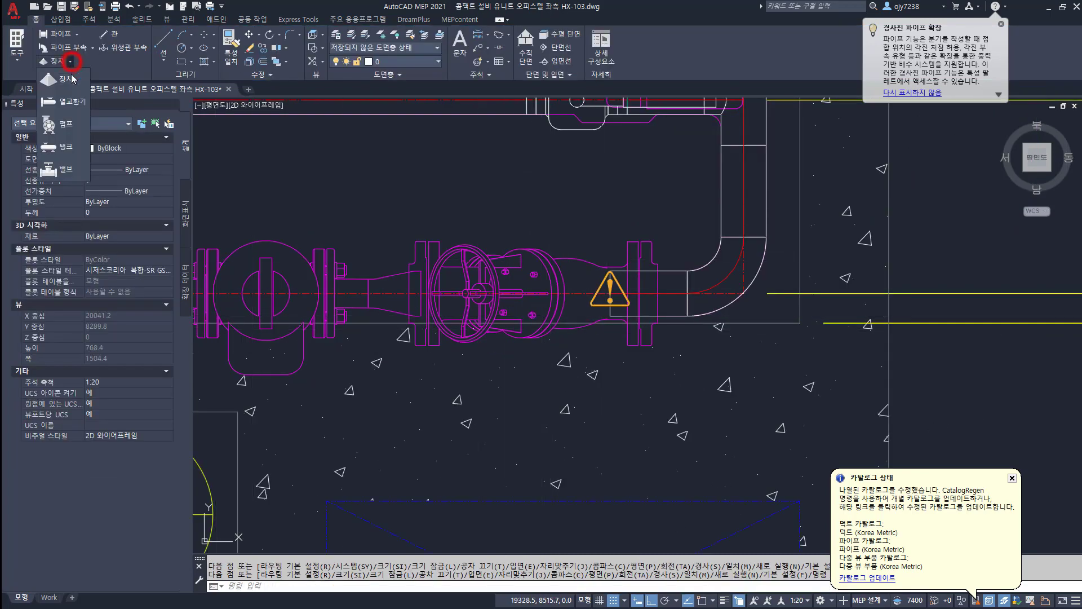
click(59, 169)
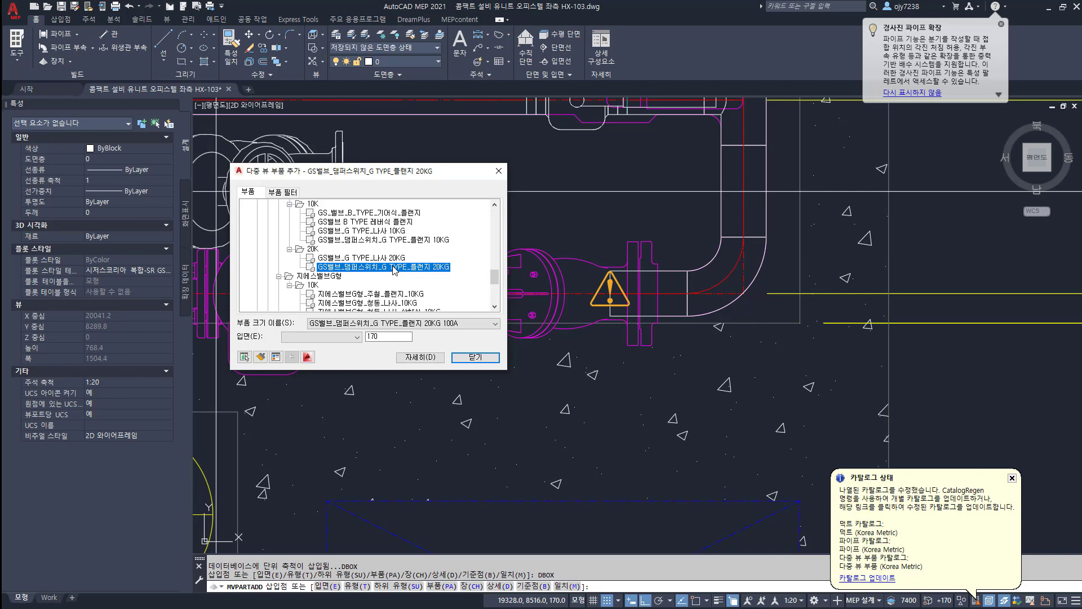
click(406, 325)
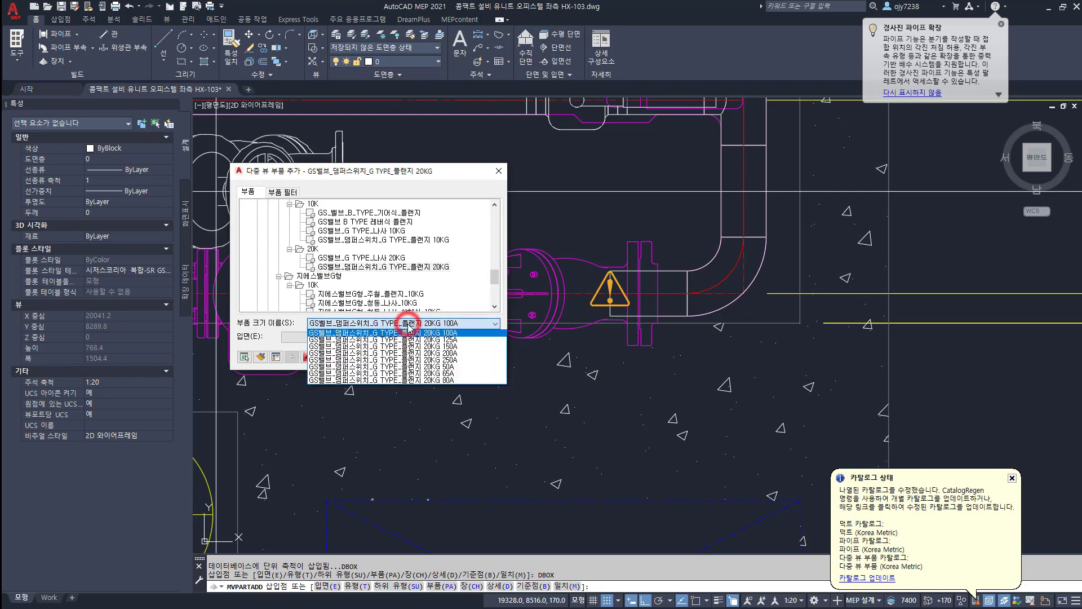
click(449, 373)
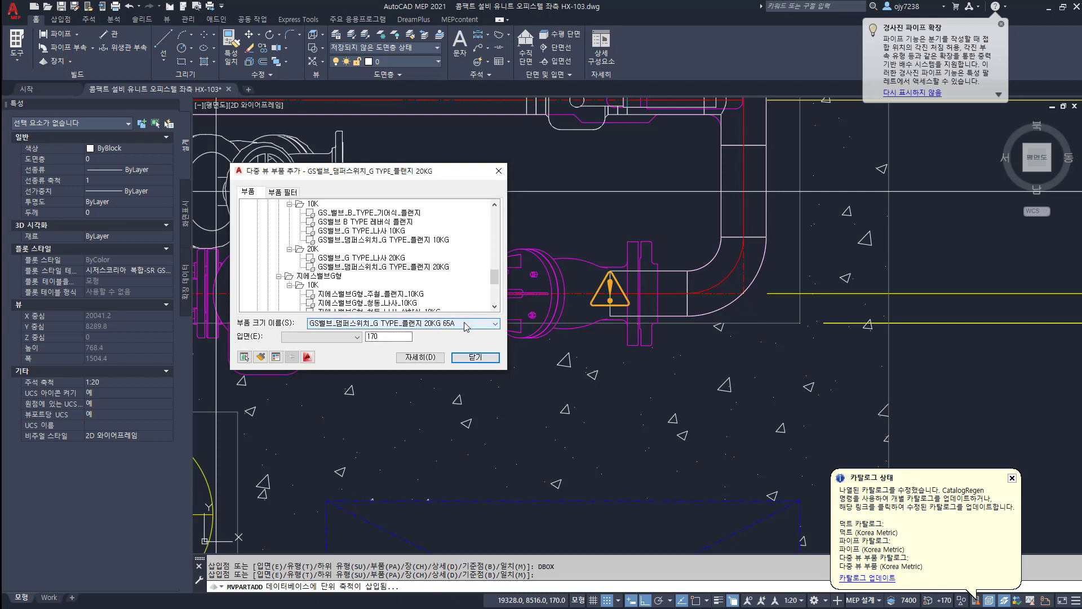
scroll(361, 248, up, 2)
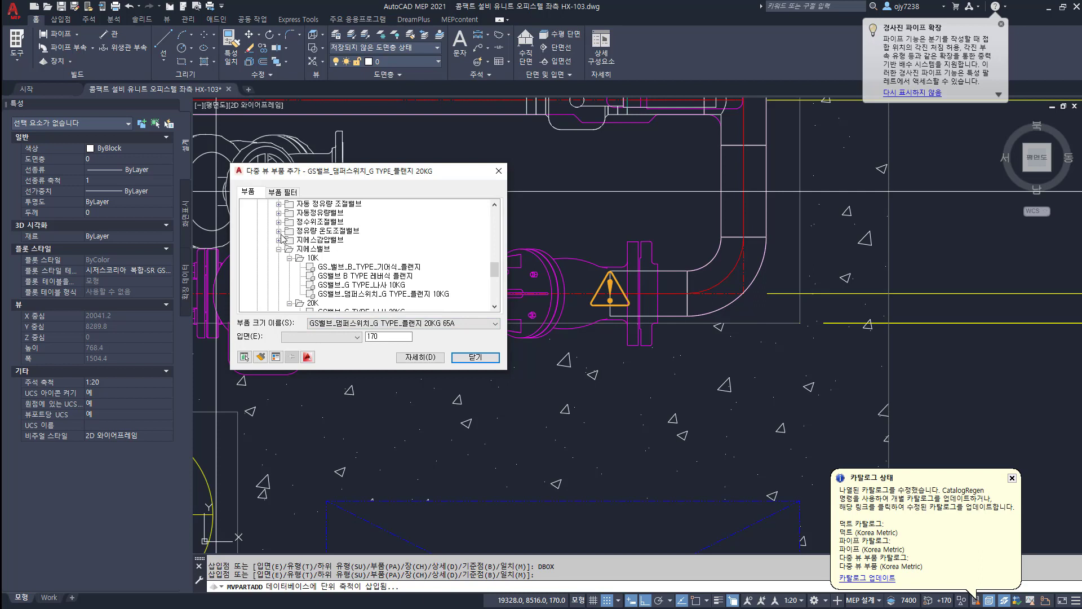
scroll(281, 234, up, 3)
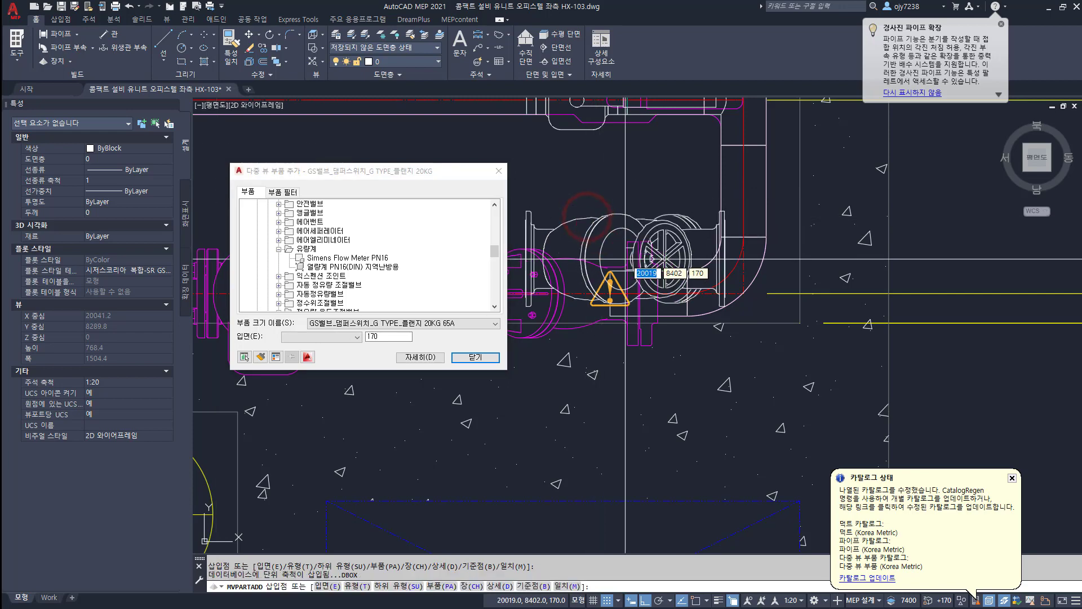
Step: Try to place the 65A valve at the open end of the short size 65 pipe, and undo the placement
middle_drag(624, 259, 730, 261)
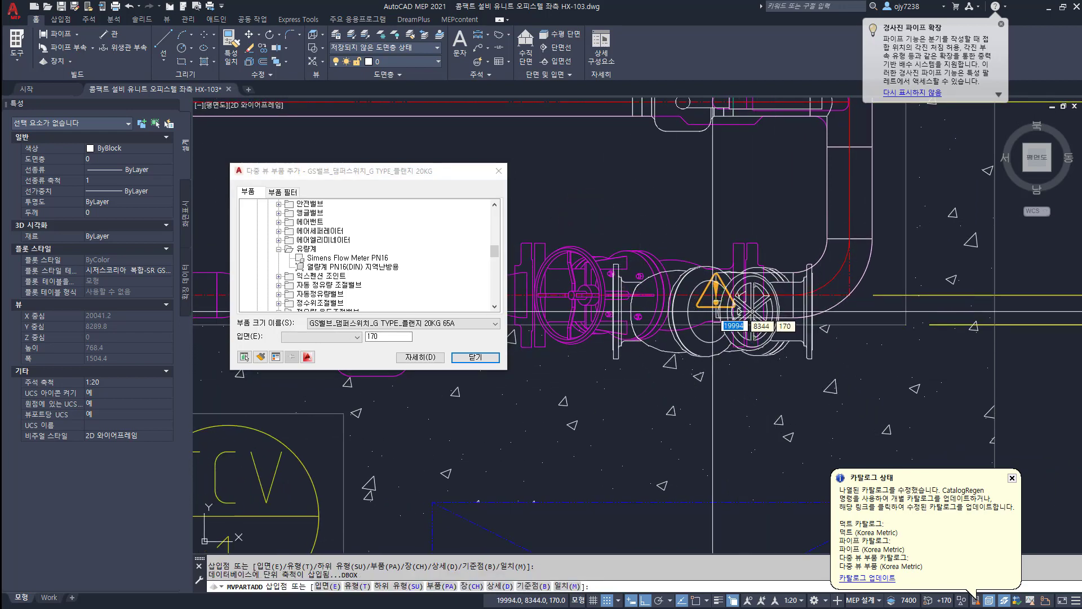
click(711, 310)
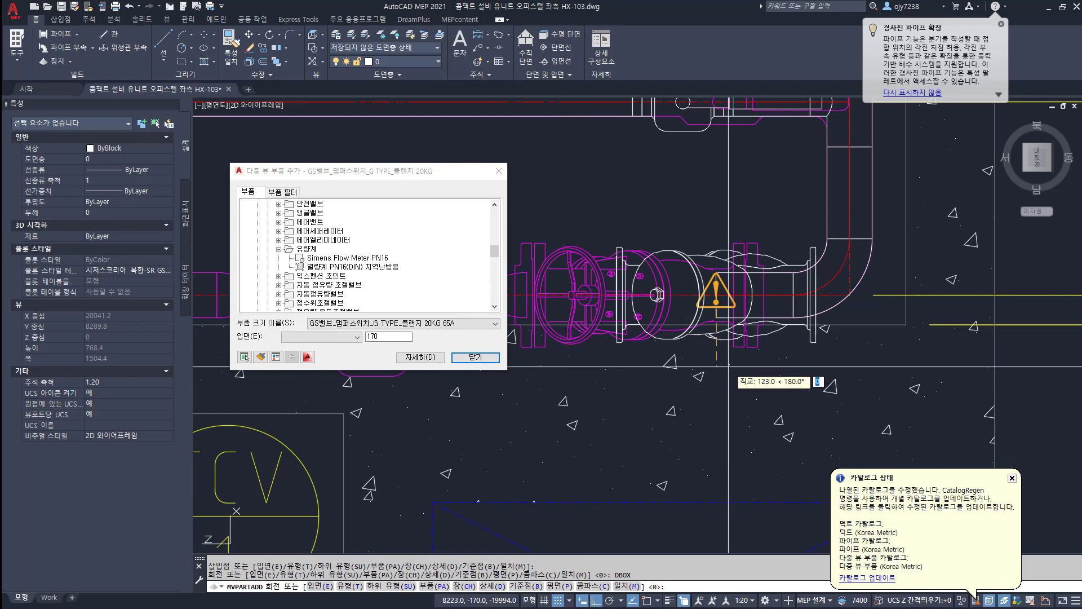
click(718, 352)
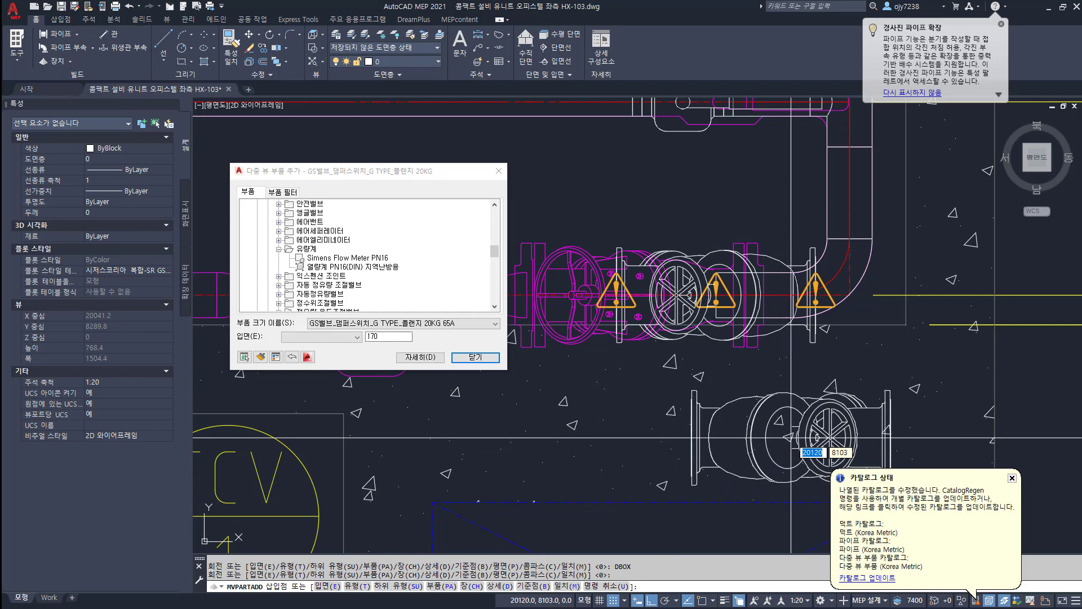
key(Return)
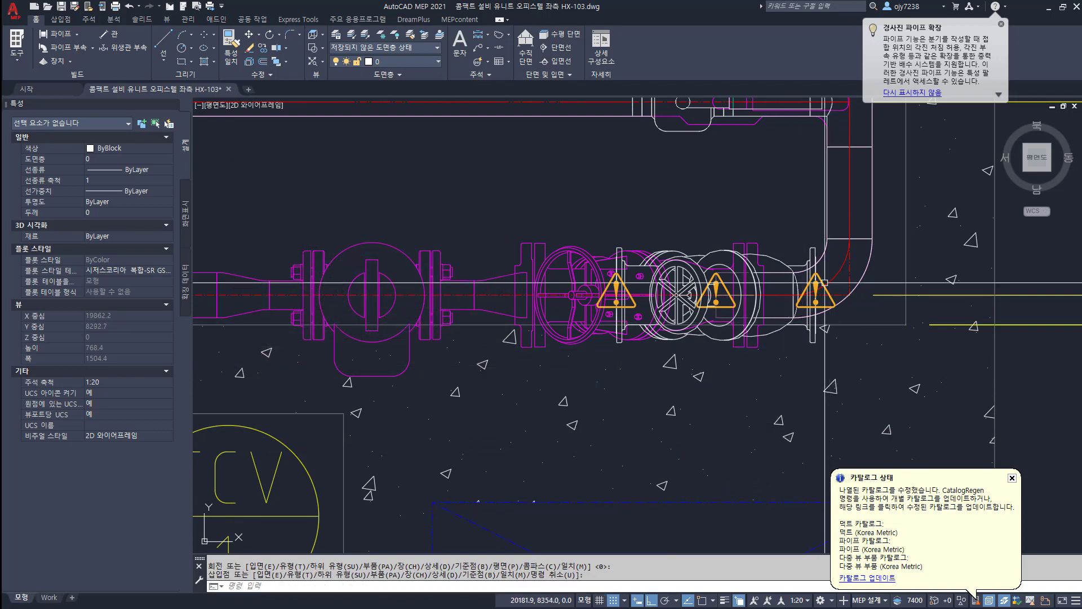
scroll(820, 274, up, 3)
click(813, 250)
click(794, 245)
scroll(716, 196, down, 4)
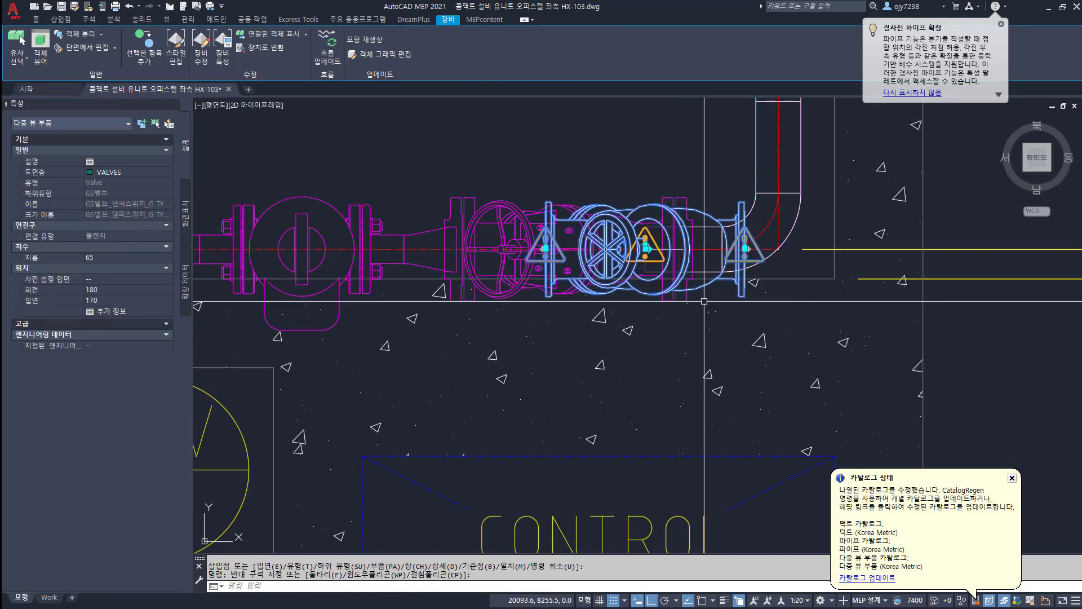
key(ctrl+z)
key(ctrl+z)
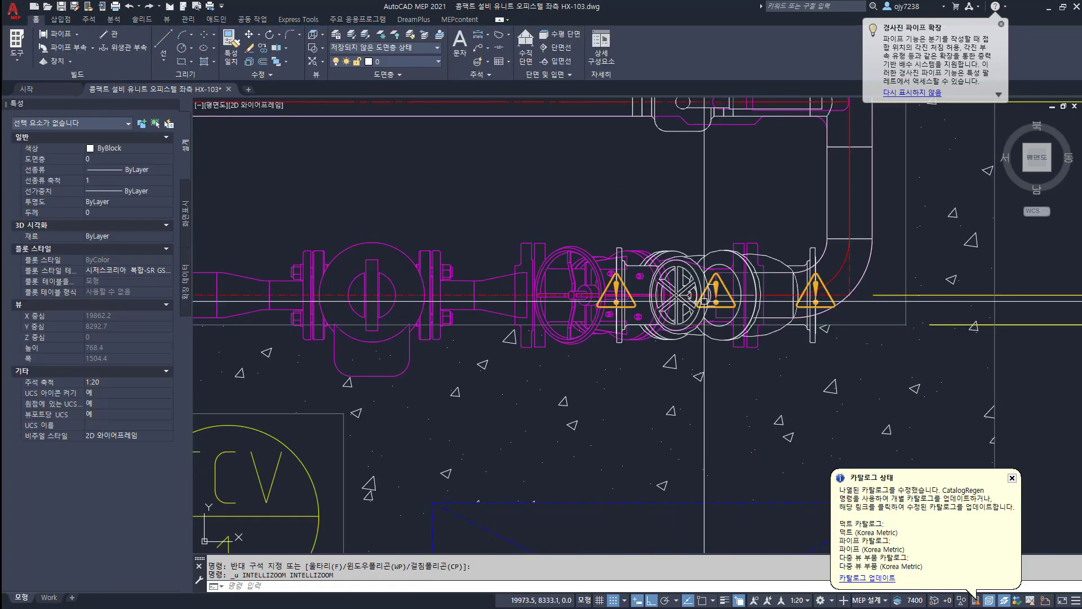
Step: Stretch the short size 65 pipe past the drawn valve's far flange, and place the 65A 20KG flanged valve on it along the pipe axis
click(610, 293)
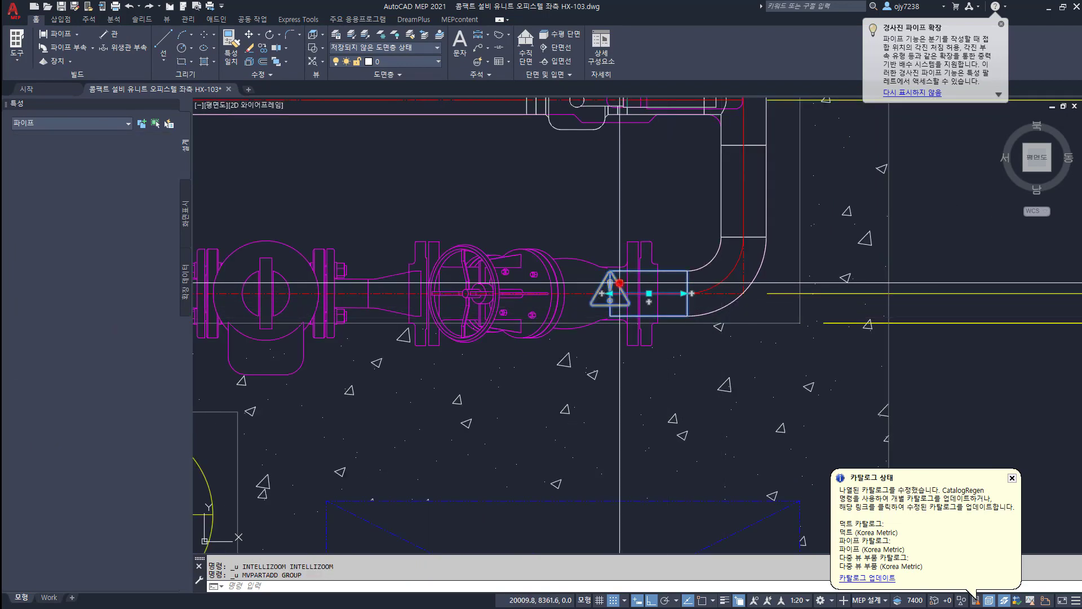
click(610, 293)
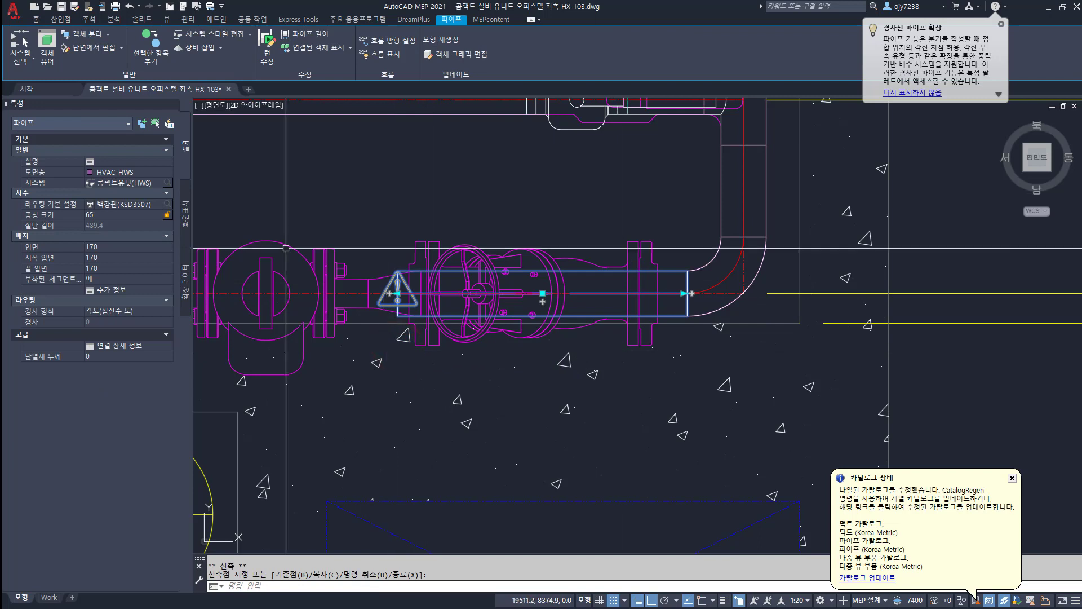
click(39, 19)
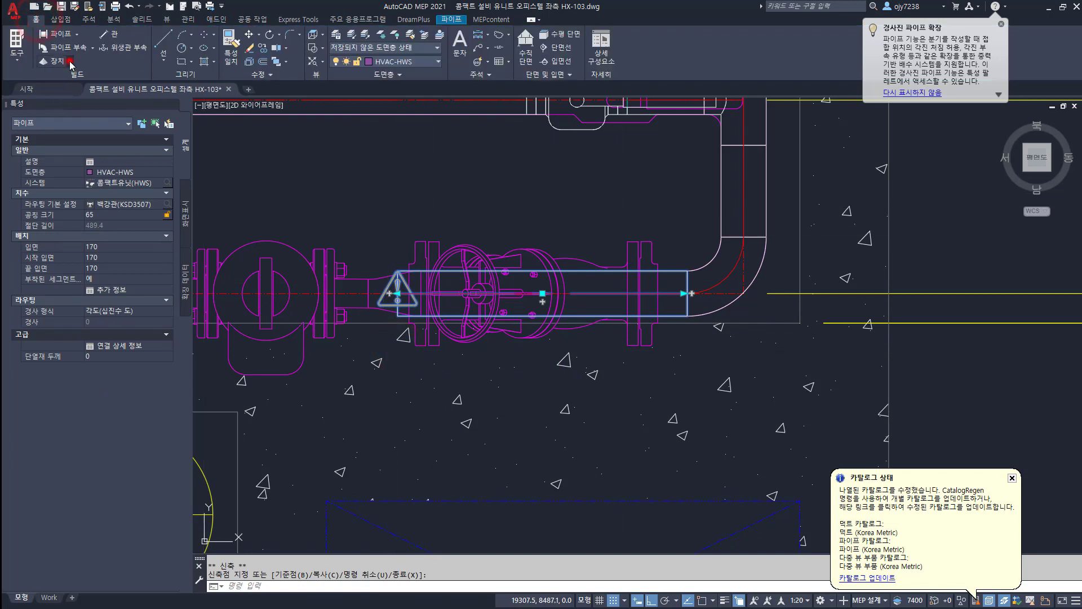
click(69, 61)
click(58, 170)
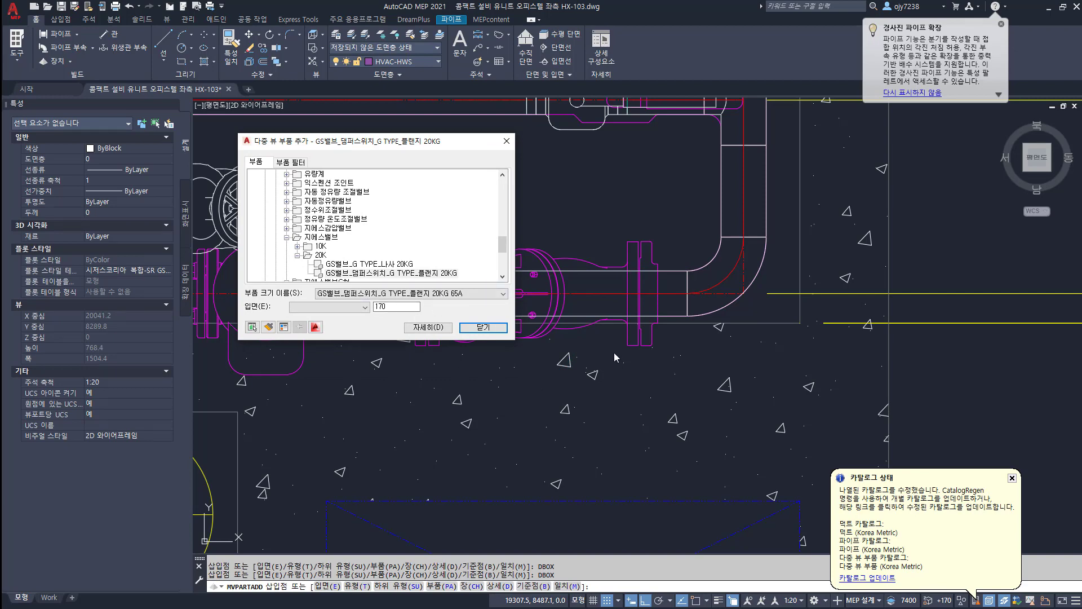
scroll(604, 231, up, 2)
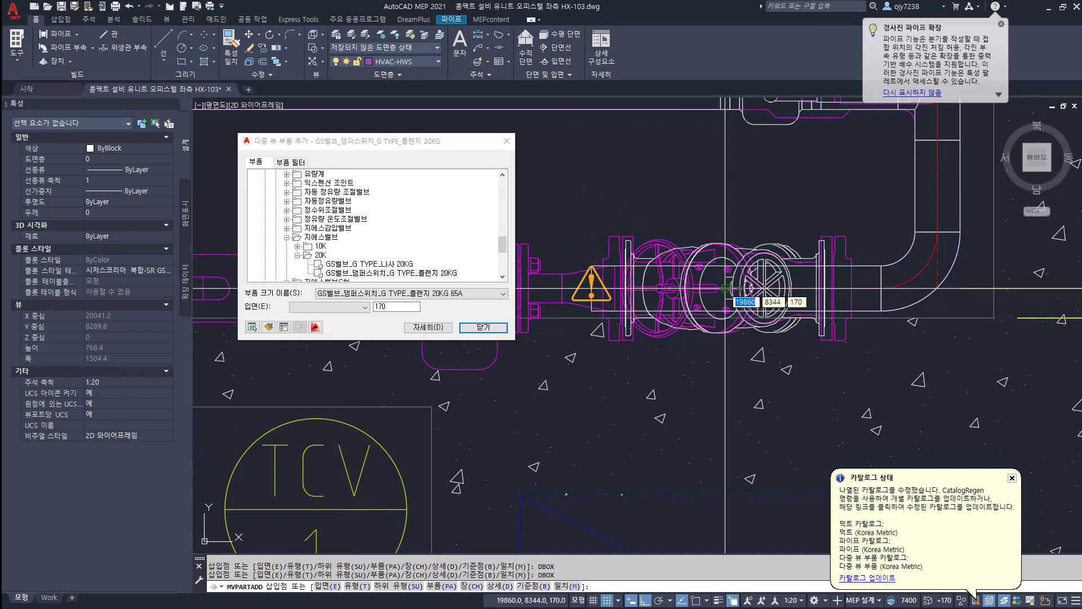
click(731, 288)
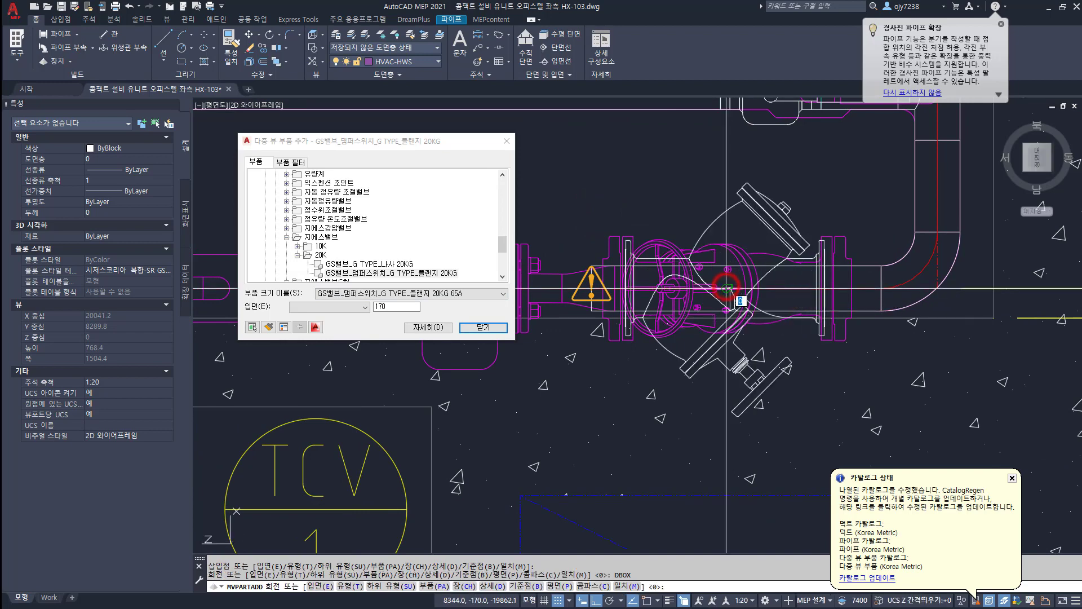
click(625, 326)
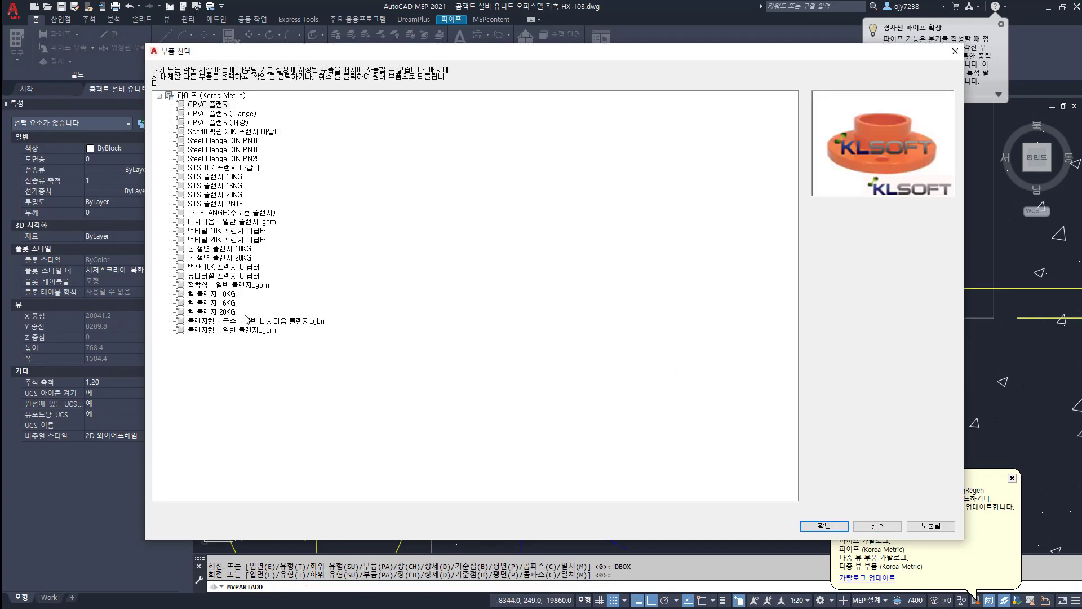
Step: Select 철 플랜지 20KG as the flange joining the valve to the pipe, and end the valve placement
click(213, 312)
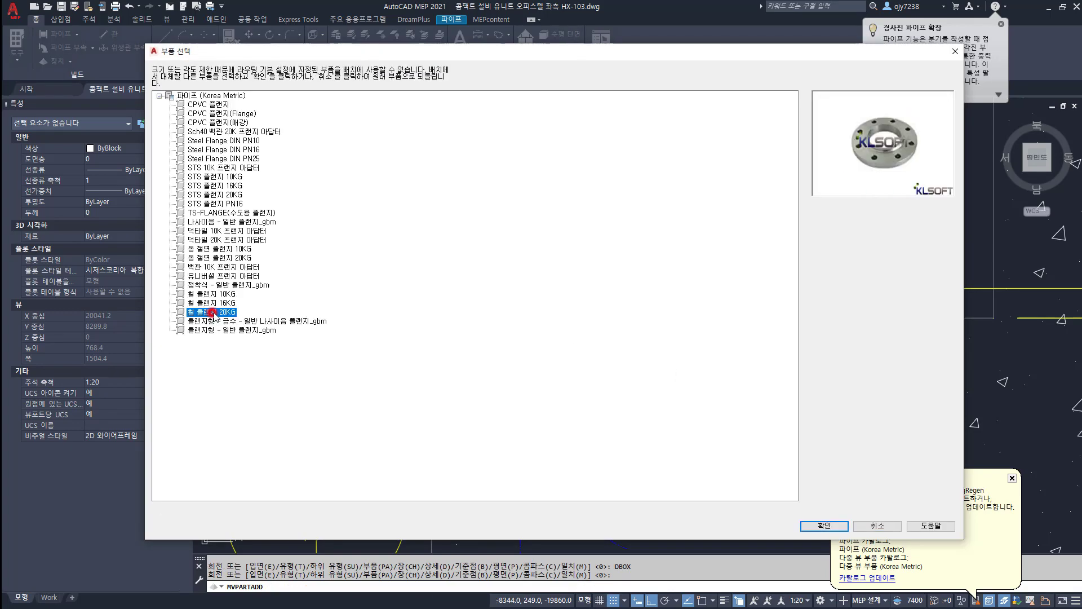
click(841, 526)
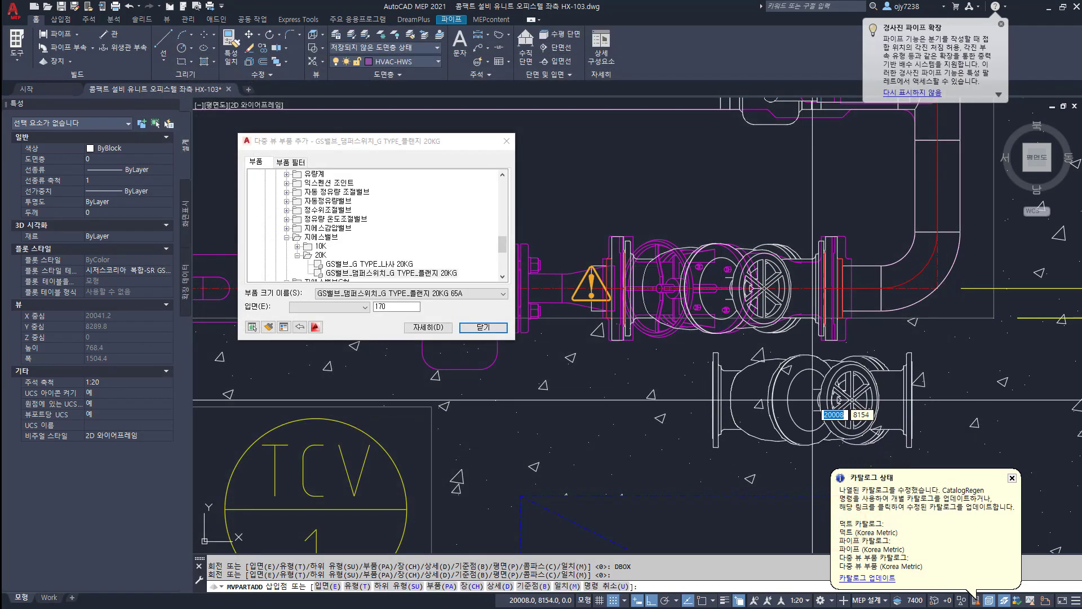
key(Escape)
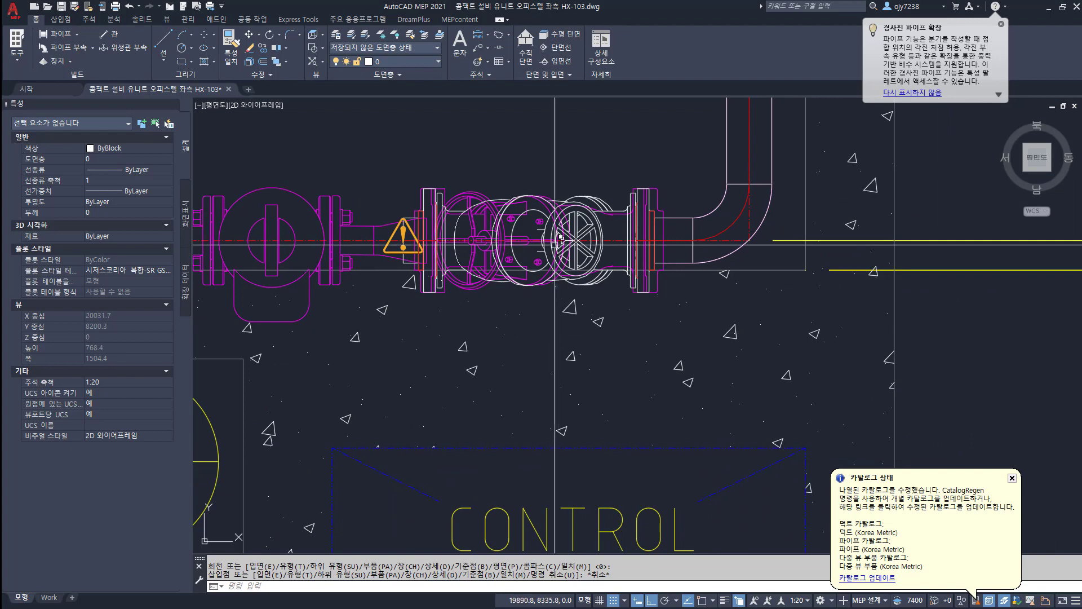
Step: Flip the placed 65A valve end for end and turn it over so its handwheel faces up over the drawn handwheel
scroll(558, 244, up, 2)
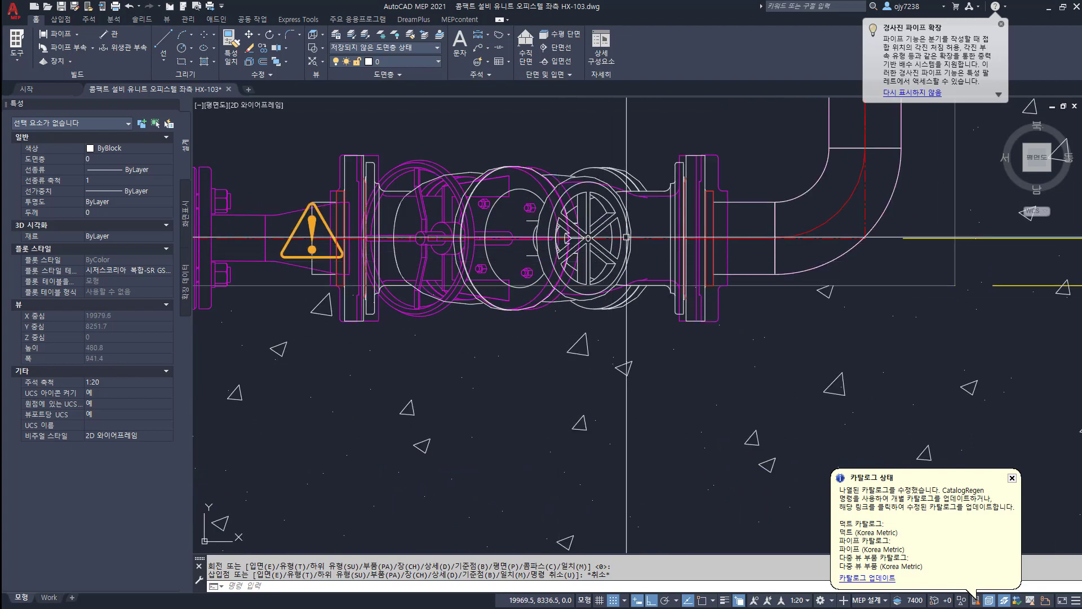
click(620, 218)
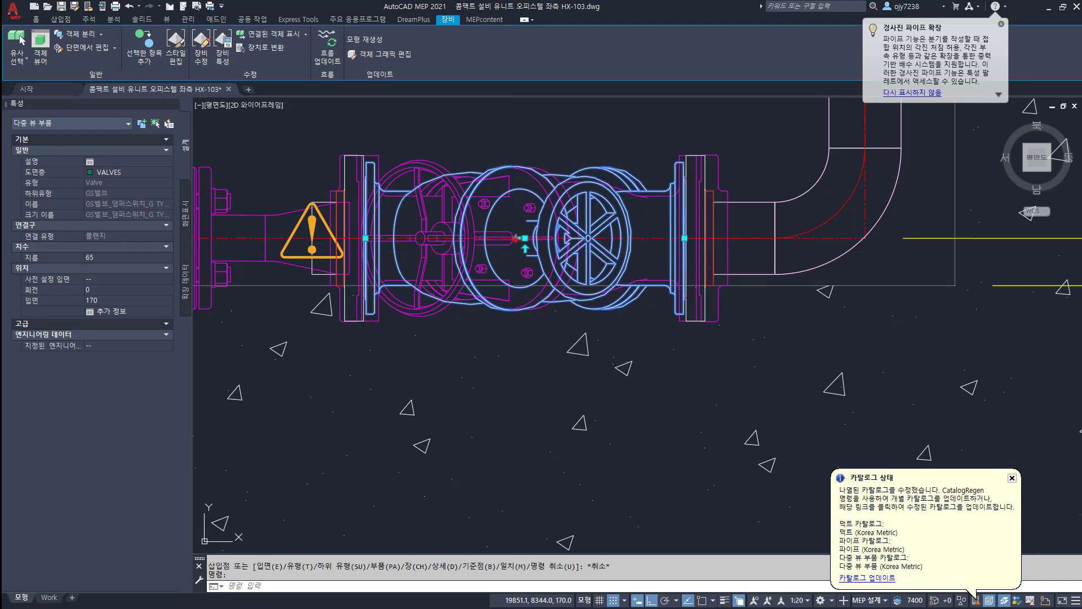
click(515, 238)
key(Escape)
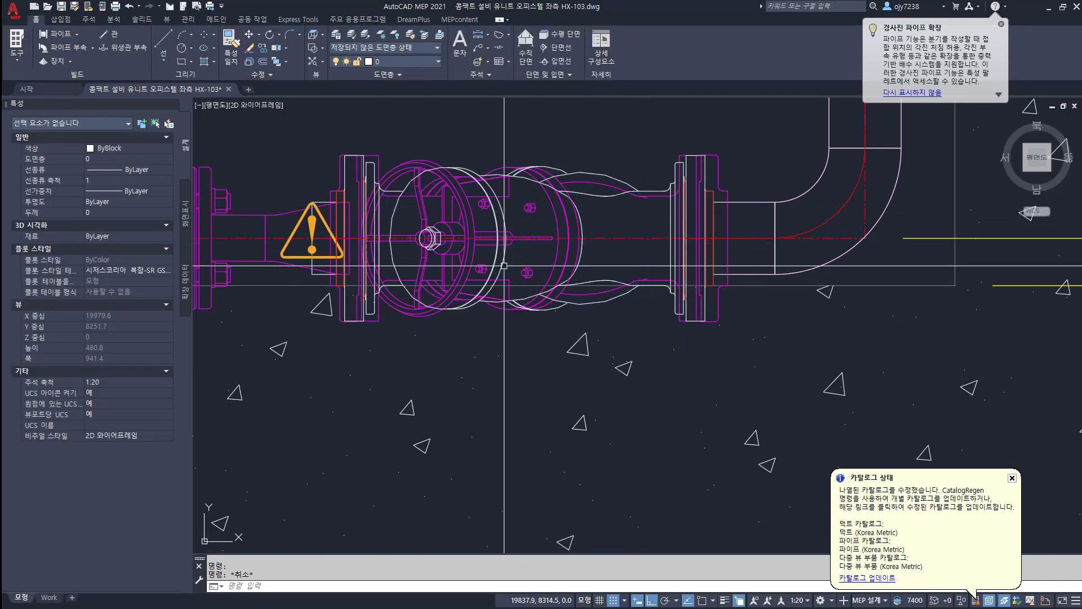
click(495, 218)
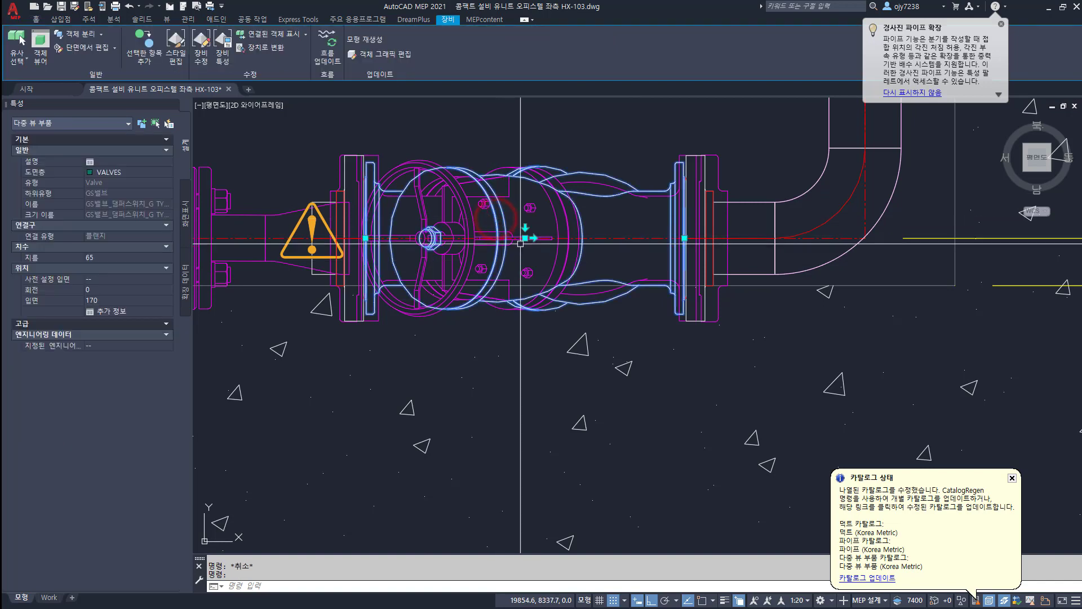
click(525, 227)
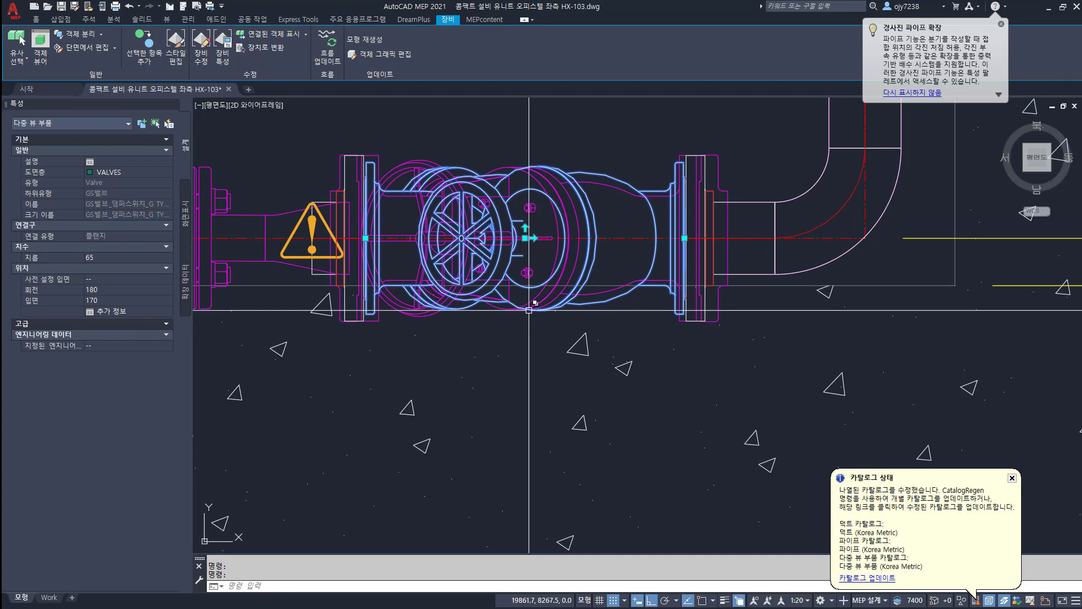
key(Escape)
middle_drag(571, 341, 665, 341)
scroll(466, 238, up, 4)
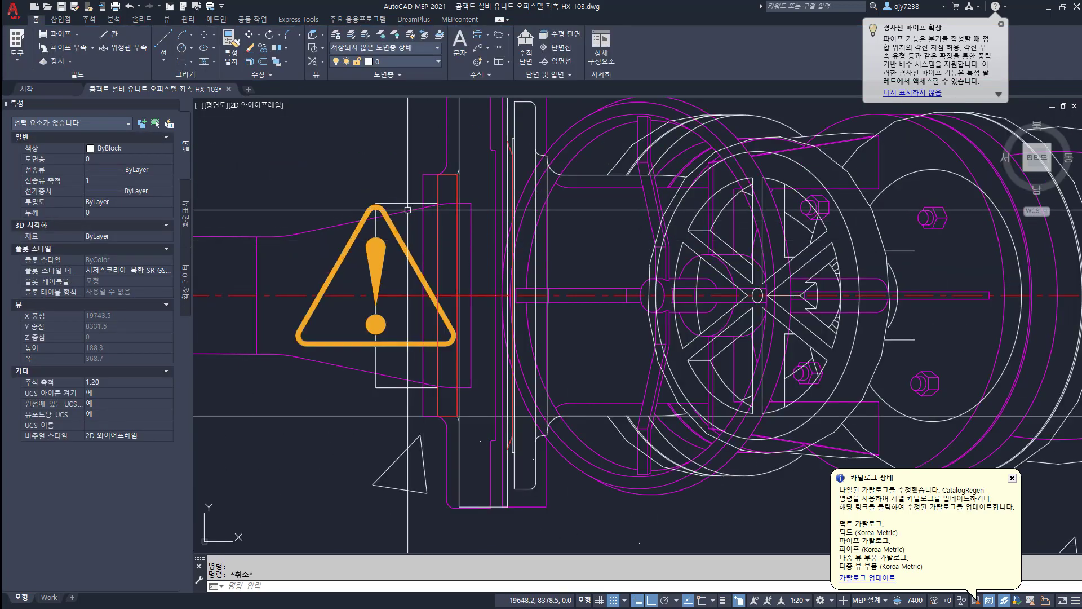
click(424, 233)
scroll(425, 233, down, 2)
middle_drag(493, 331, 532, 316)
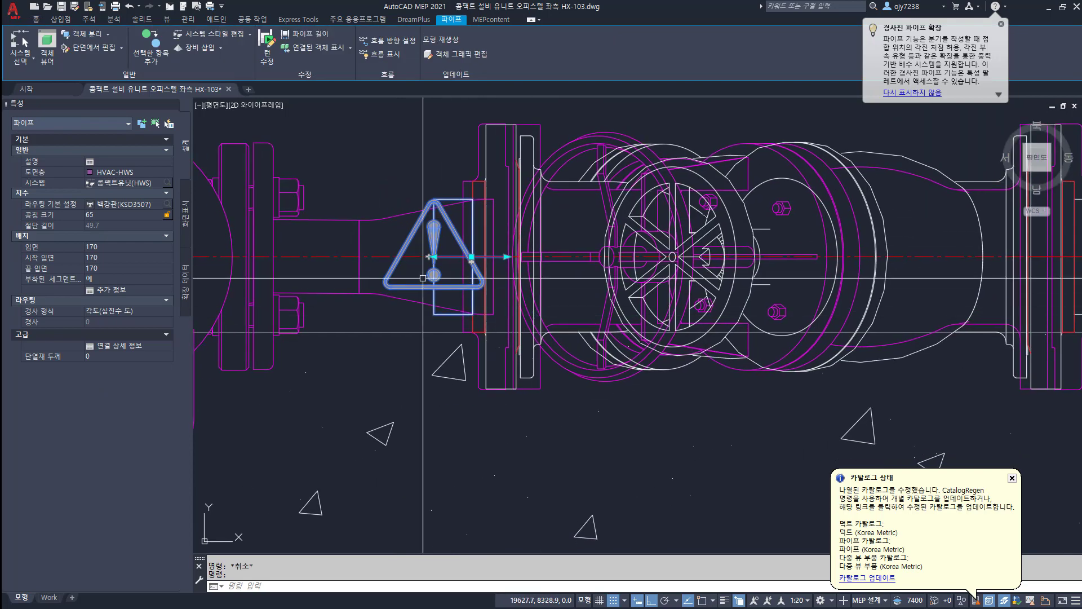
click(427, 258)
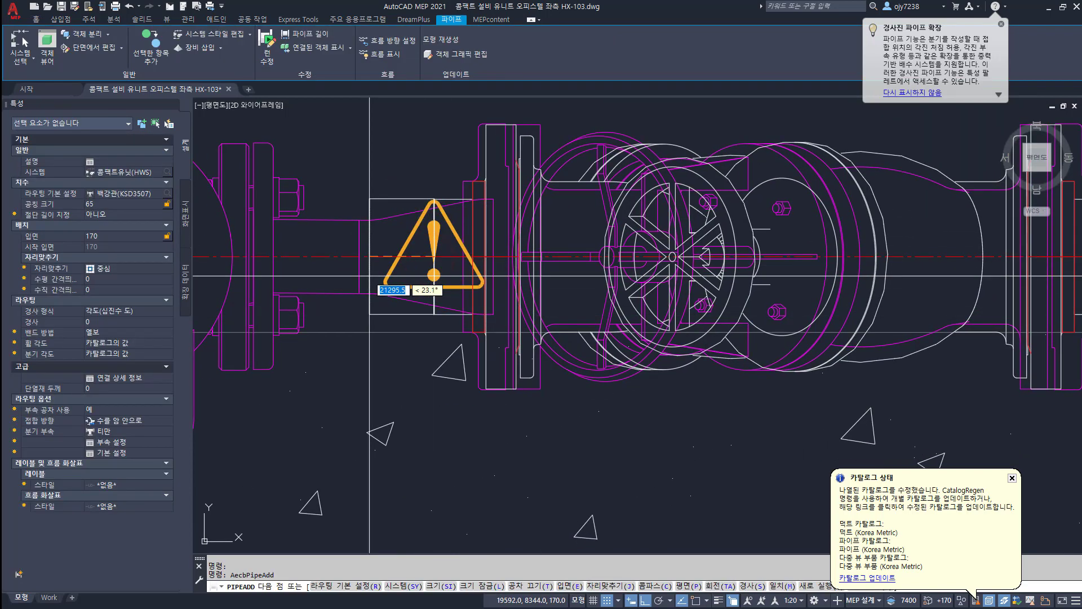
key(Return)
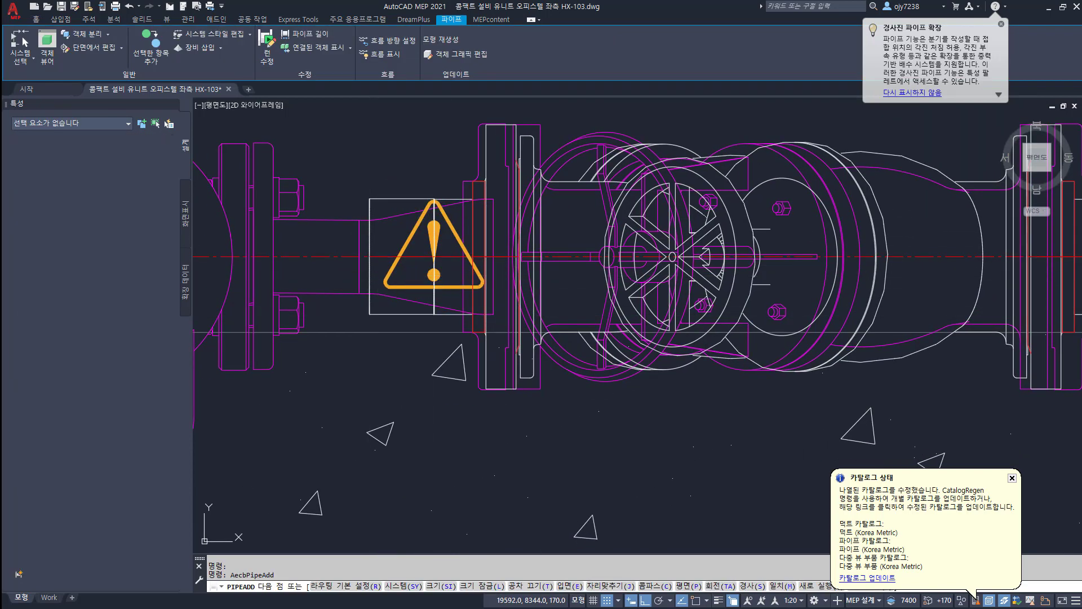
key(Escape)
Step: Measure the small-end diameter of the drawn reducer between the strainer and the valve using a dimension, and cancel the dimension
scroll(345, 269, down, 3)
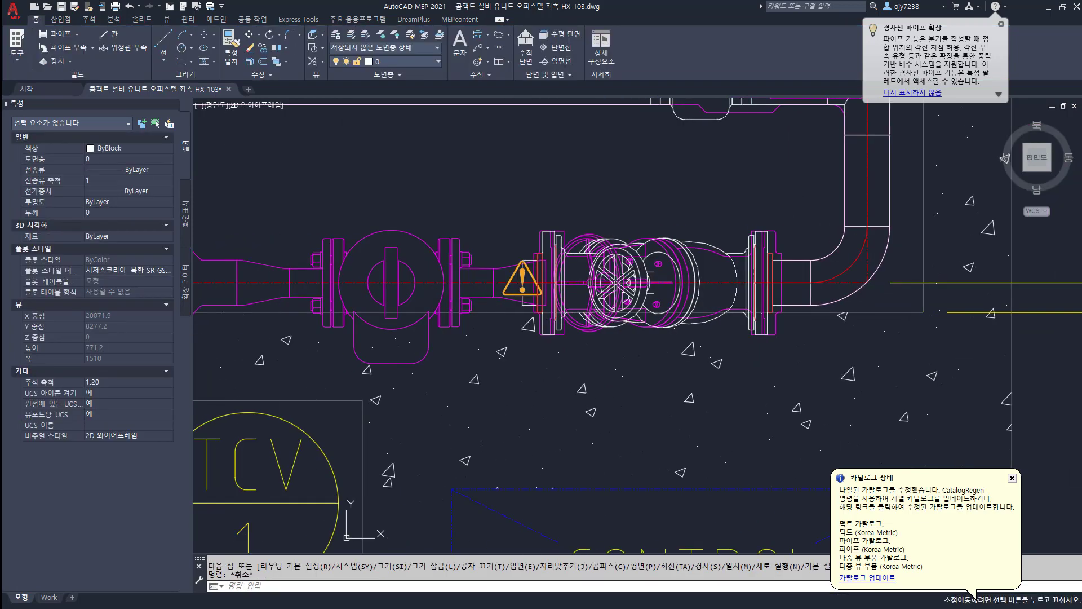
scroll(346, 270, down, 3)
scroll(470, 294, up, 8)
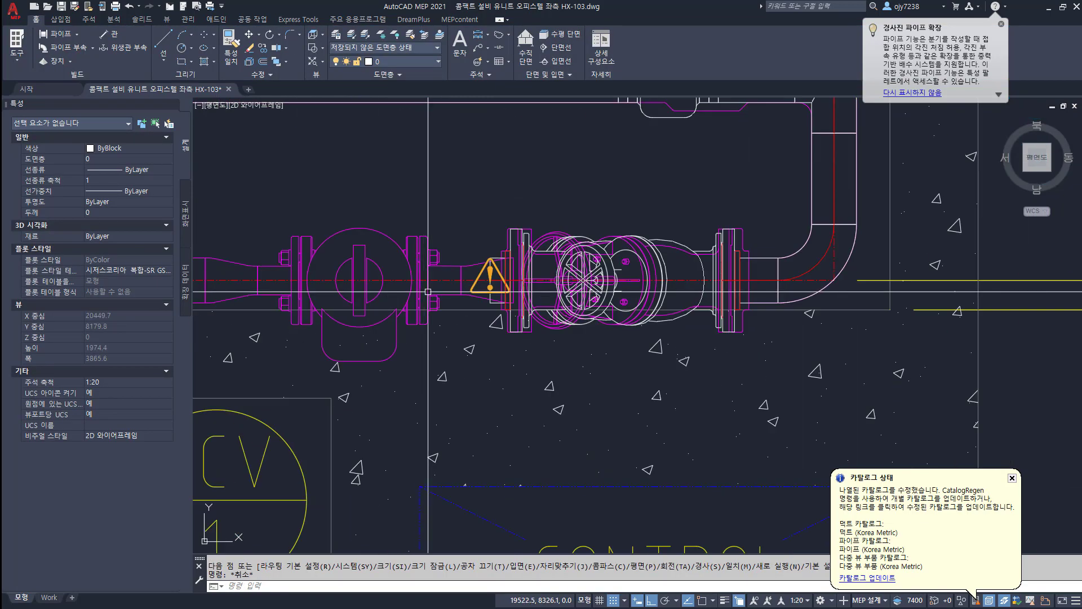
text(dd)
key(Return)
key(Return)
click(444, 277)
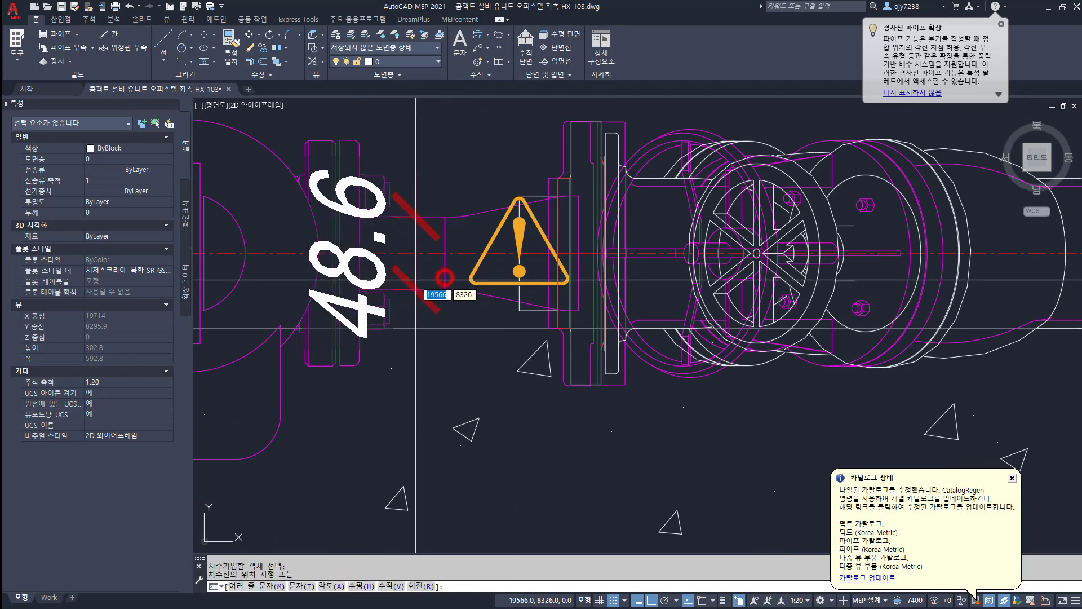
scroll(415, 279, down, 3)
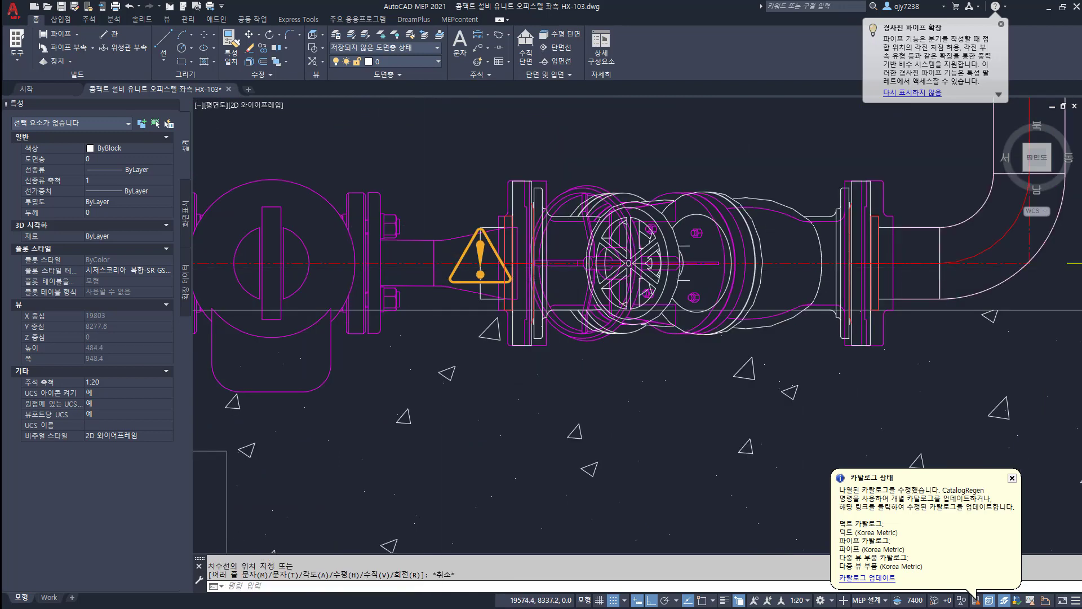
Step: Look up the nominal size of the heating control valve TCV-01 in the equipment schedule
scroll(420, 270, down, 5)
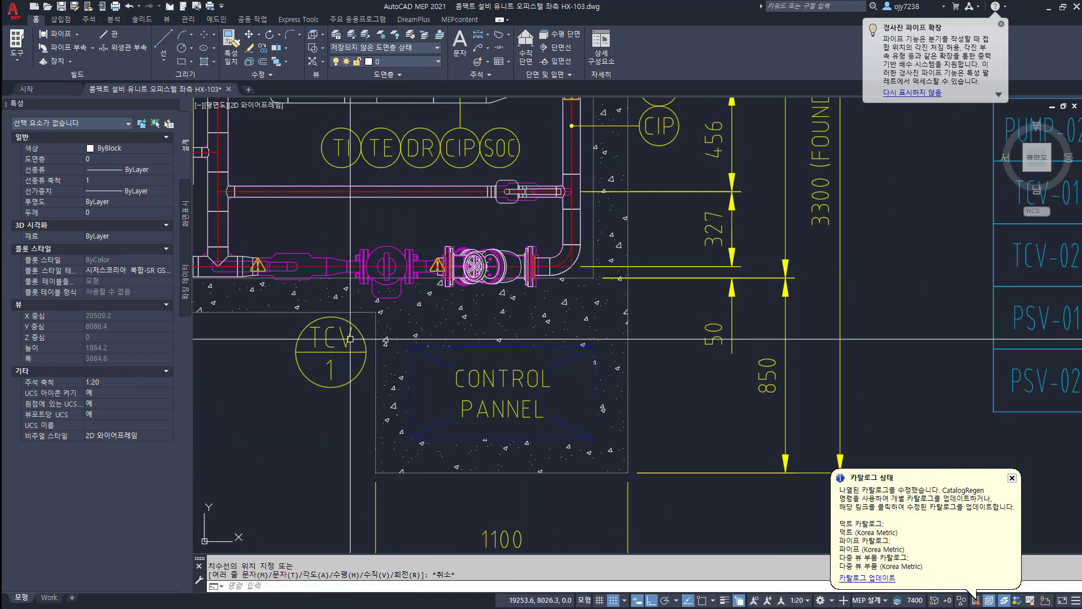
scroll(670, 342, down, 2)
mouse_move(936, 370)
middle_down()
mouse_move(850, 367)
mouse_move(684, 255)
mouse_move(640, 253)
mouse_move(579, 290)
middle_up()
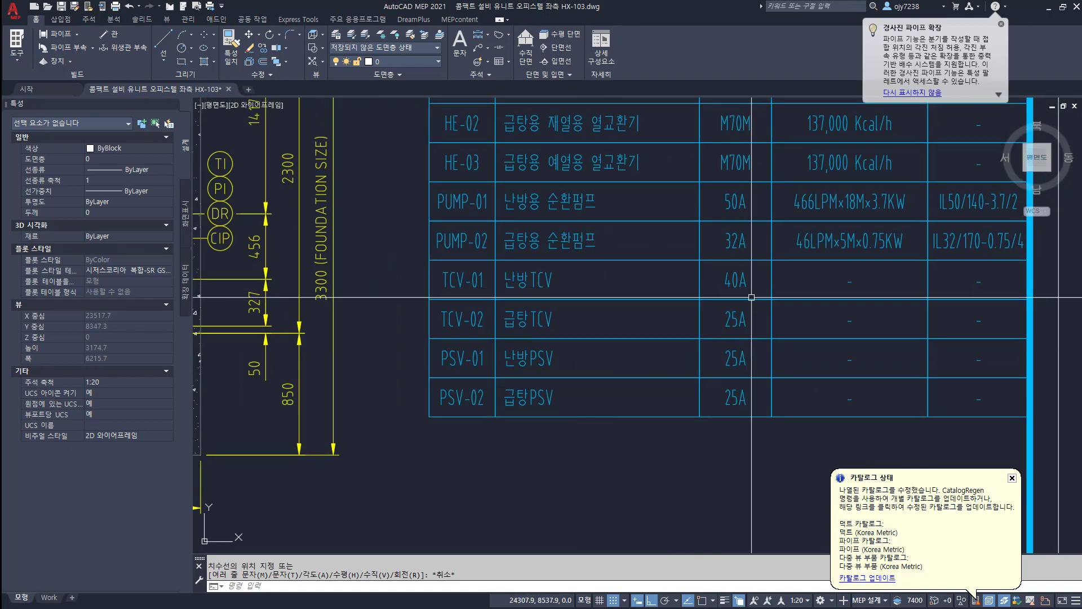
scroll(734, 281, down, 2)
scroll(596, 298, up, 8)
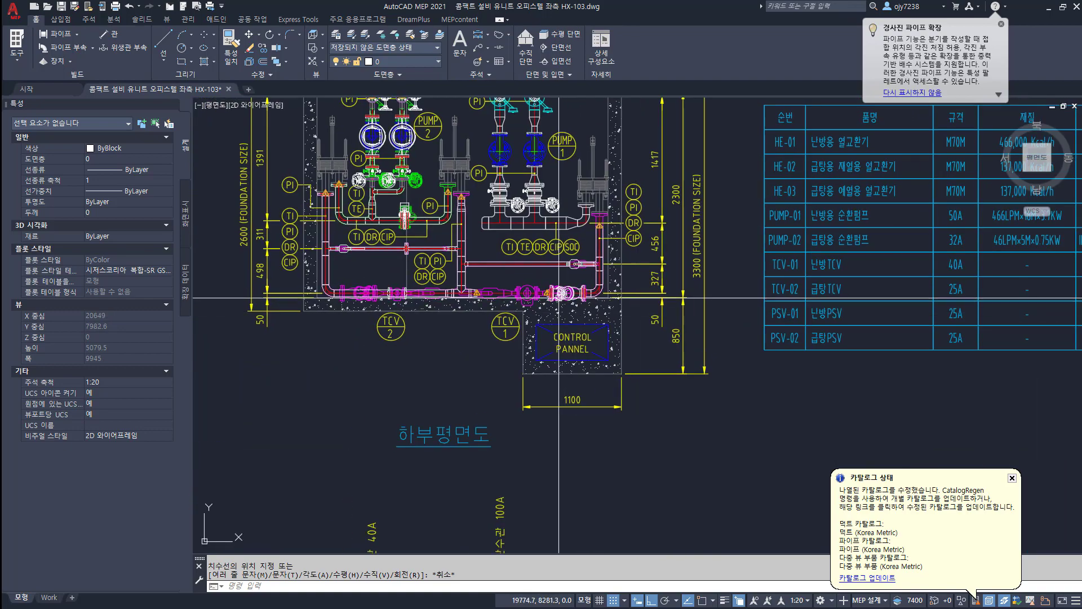
scroll(614, 276, up, 5)
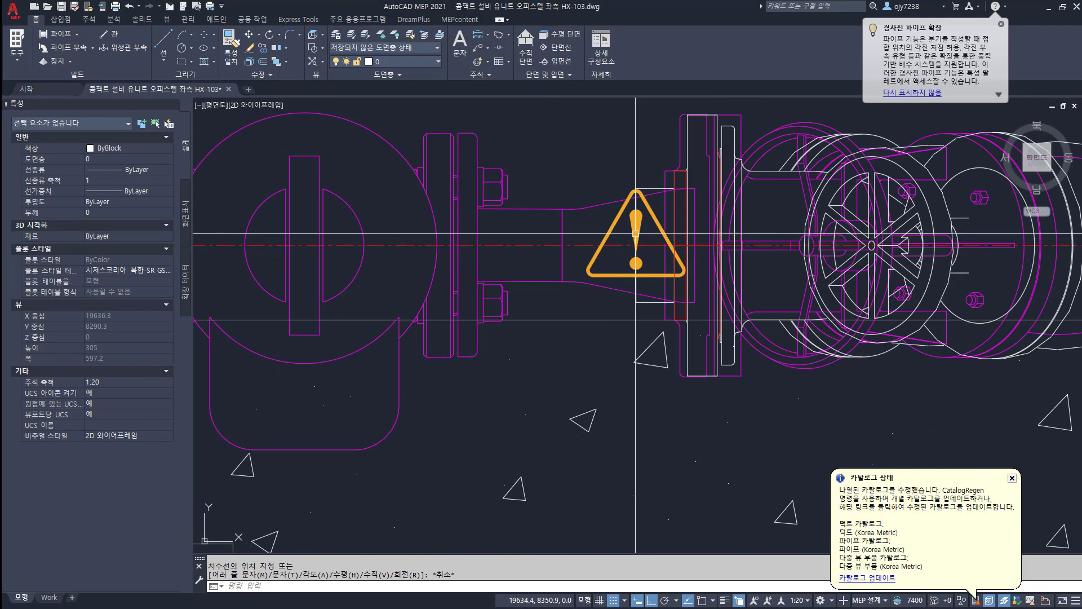
Step: Continue the HWS main from the valve's open size 65 pipe end at size 40, through drawn TCV-1 to the next drawn reducer
click(624, 246)
click(634, 246)
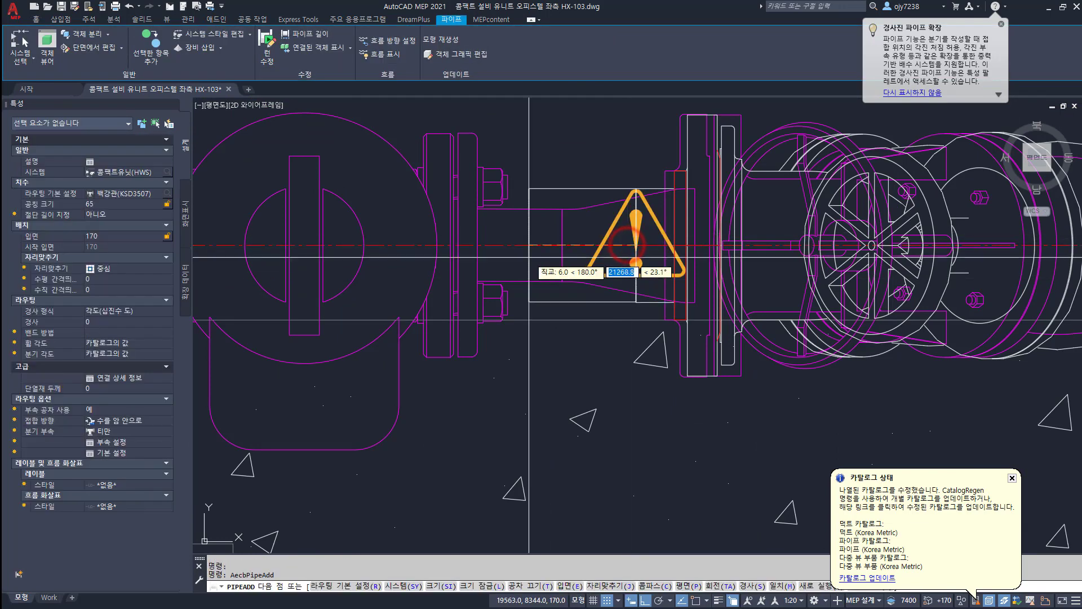
text(si)
key(Return)
text(4)
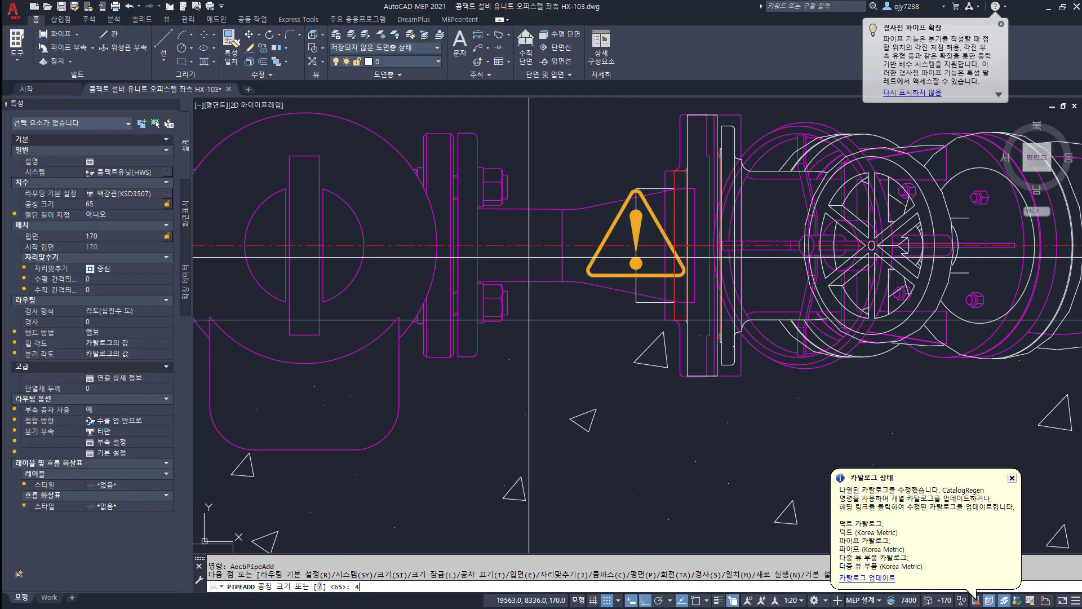
text(0)
key(Return)
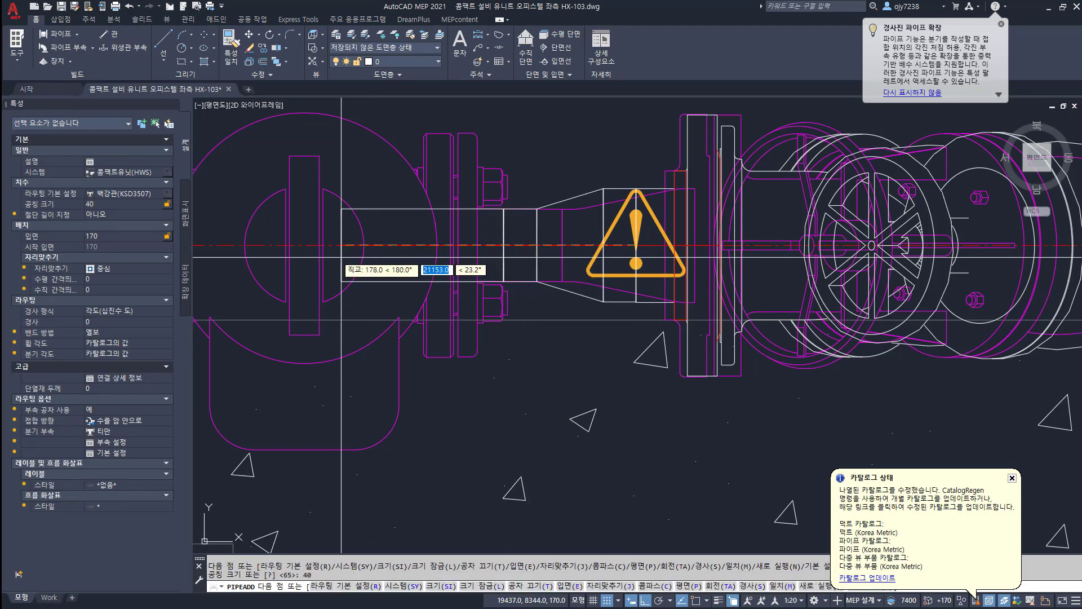
scroll(313, 257, down, 3)
middle_drag(308, 257, 459, 257)
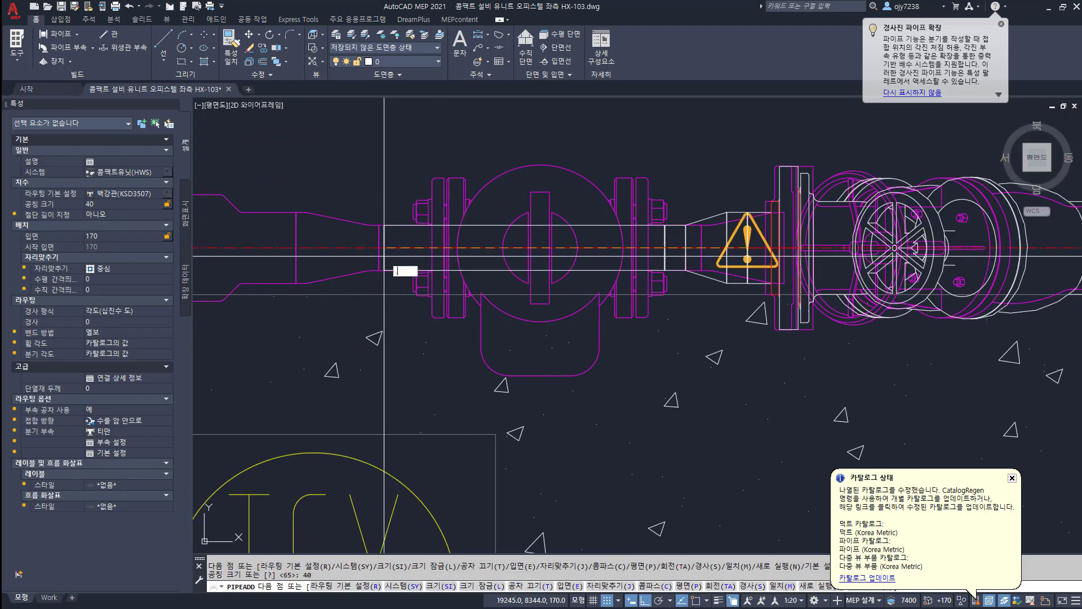
key(Return)
click(379, 260)
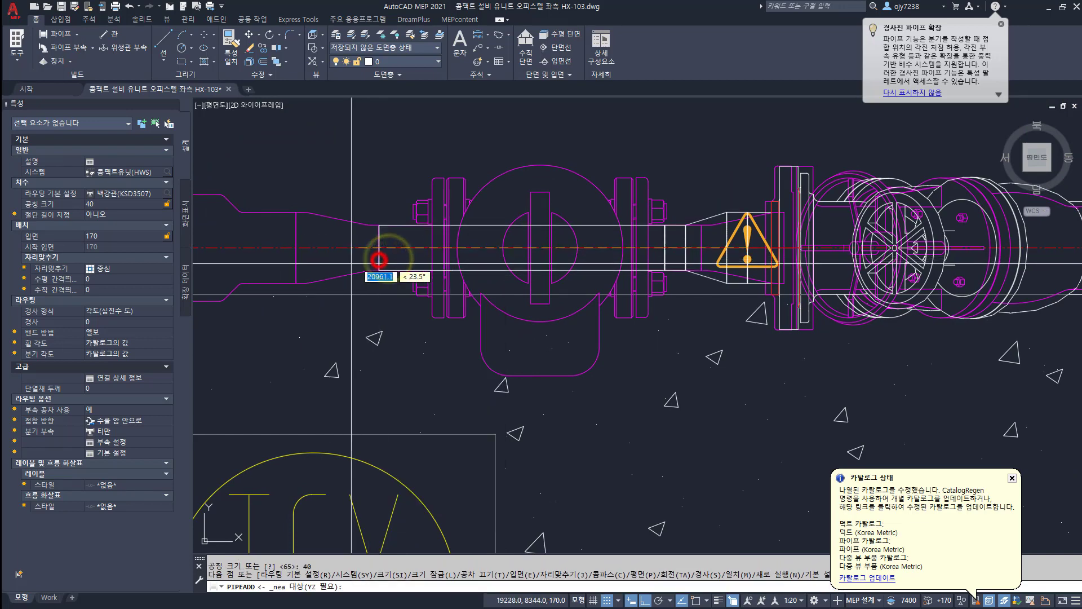
click(319, 262)
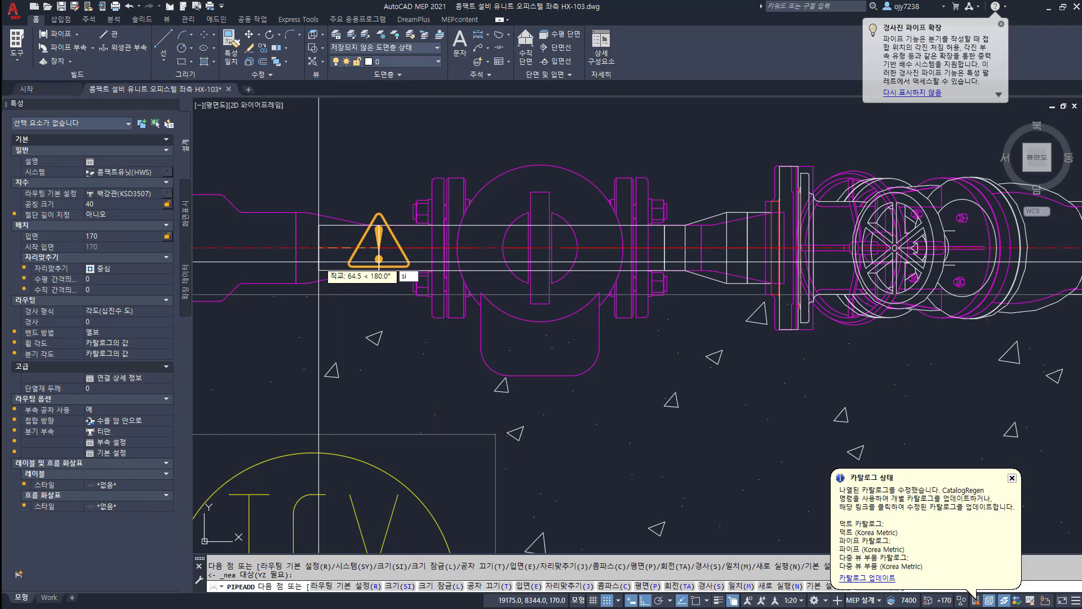
Step: Continue the pipe at size 65 to the existing pipe end beside the tee, accept the connection, and end the pipe run
text(si)
key(Return)
scroll(319, 261, down, 5)
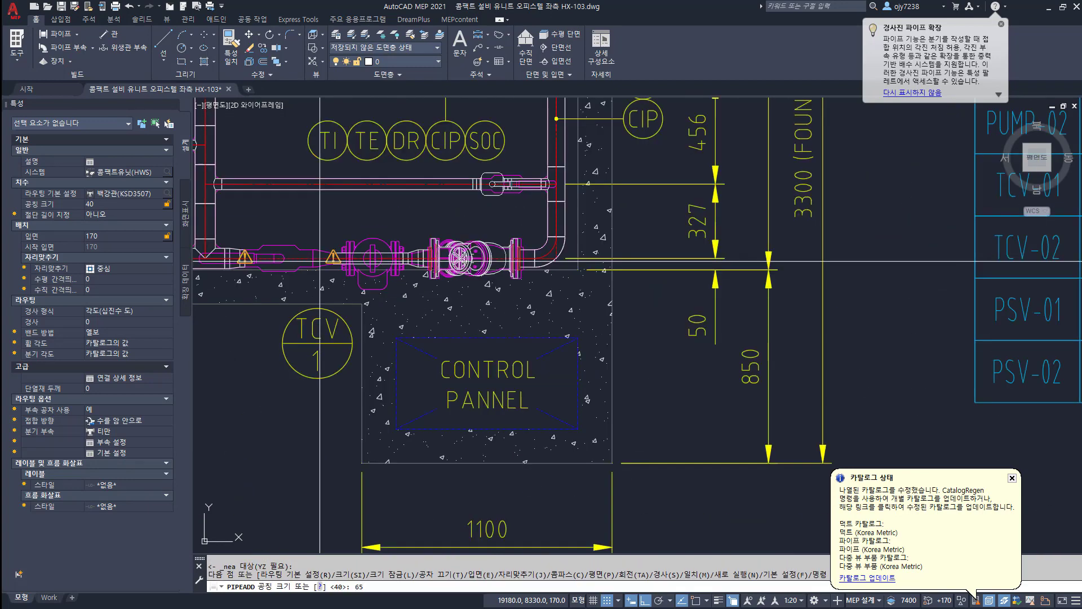
text(65)
key(Return)
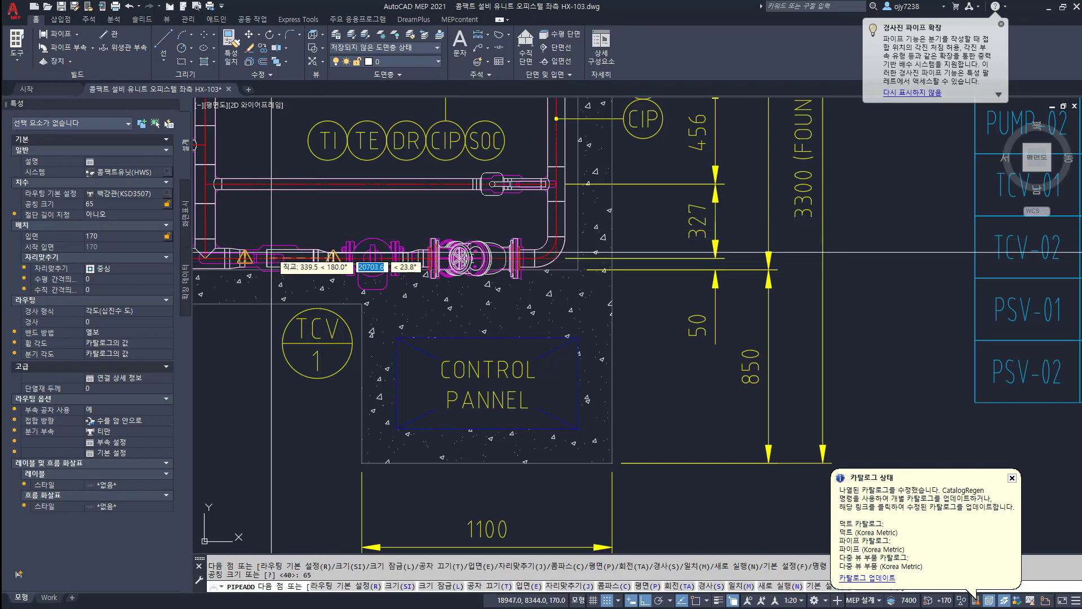
scroll(264, 257, up, 4)
click(214, 264)
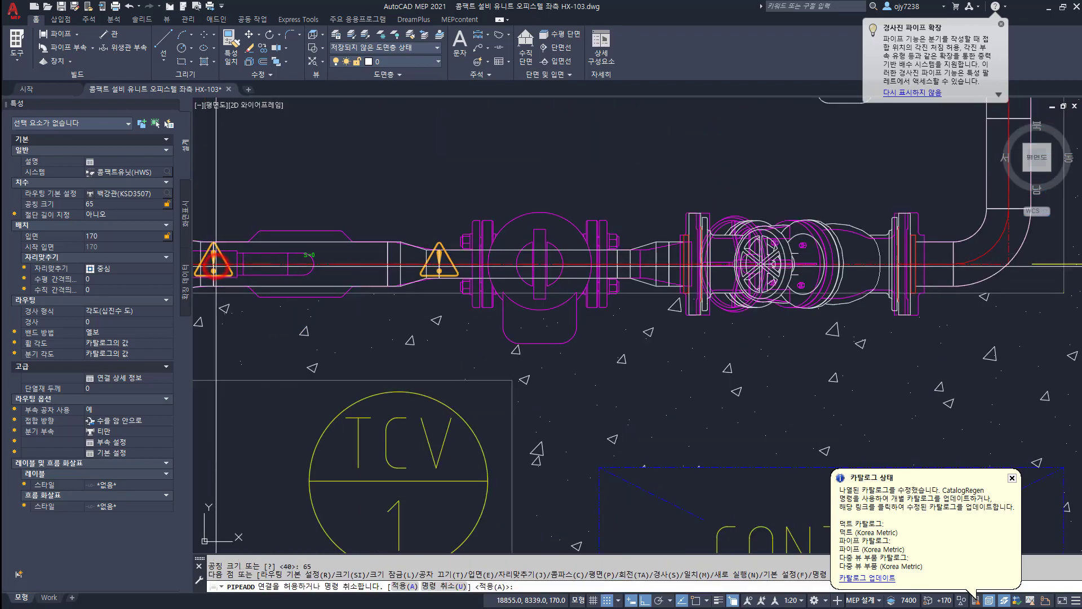
key(Return)
key(Escape)
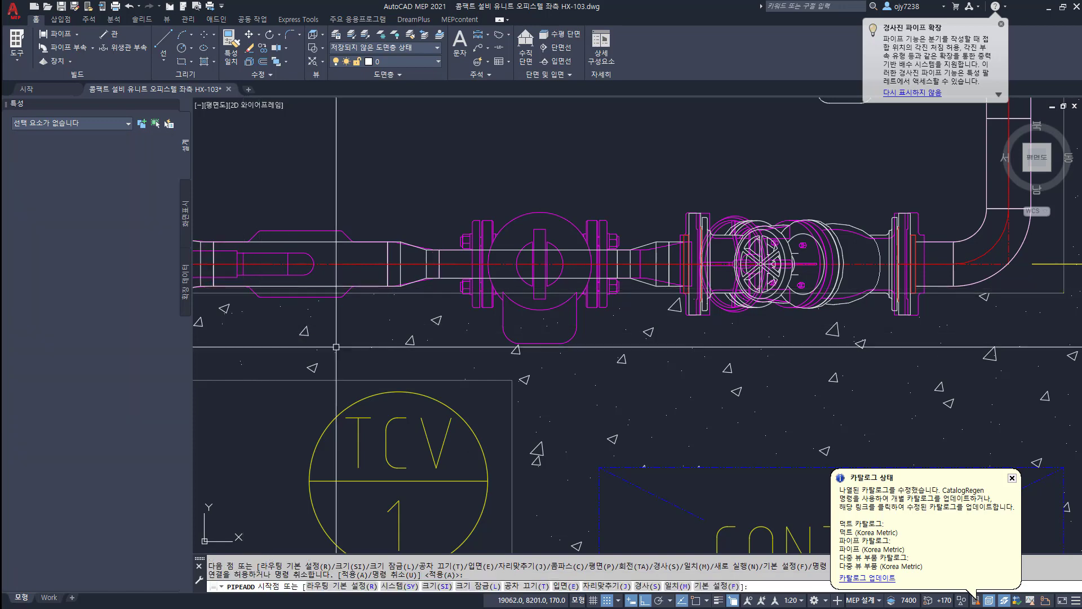
Step: Add a valve matching the bypass line's 10K용접식 볼 밸브, placing it at 65 mm on the main over the ball valve drawn beside the tee
scroll(368, 330, down, 2)
middle_drag(726, 358, 621, 345)
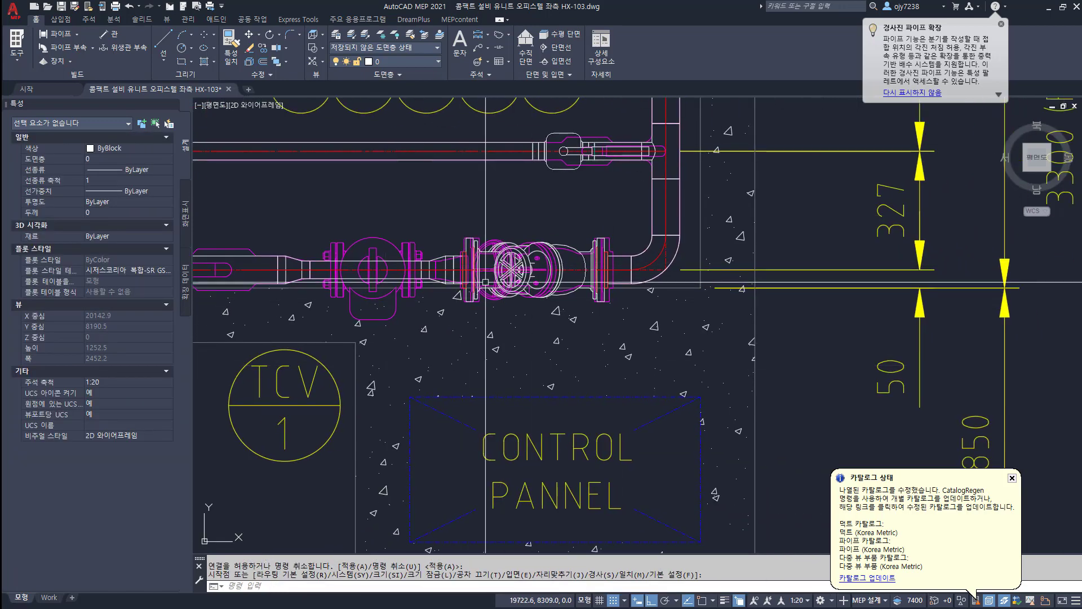
middle_drag(506, 331, 569, 322)
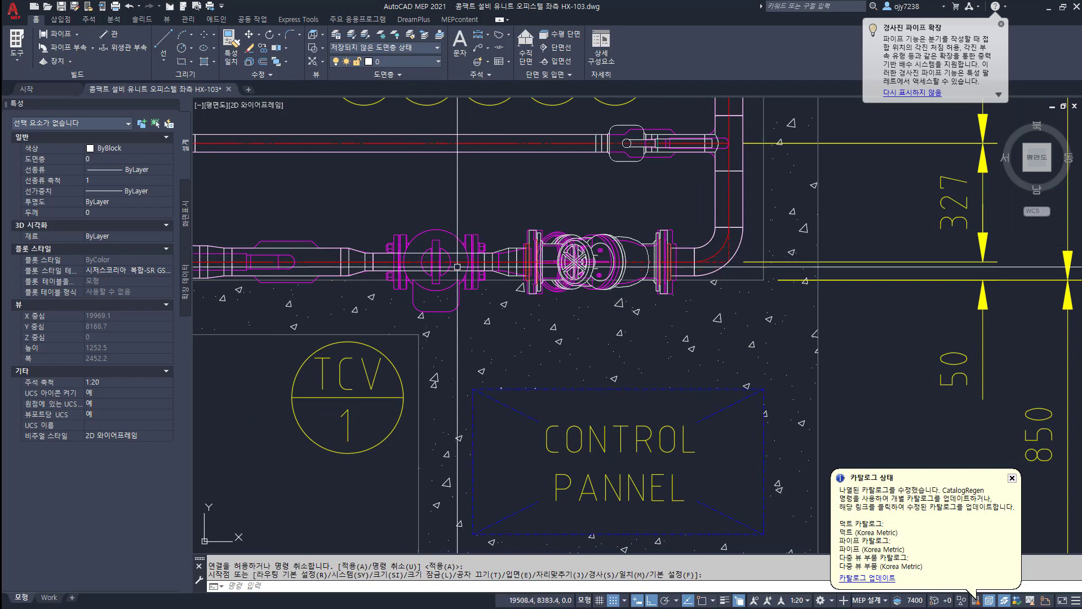
scroll(457, 267, down, 1)
scroll(479, 290, down, 1)
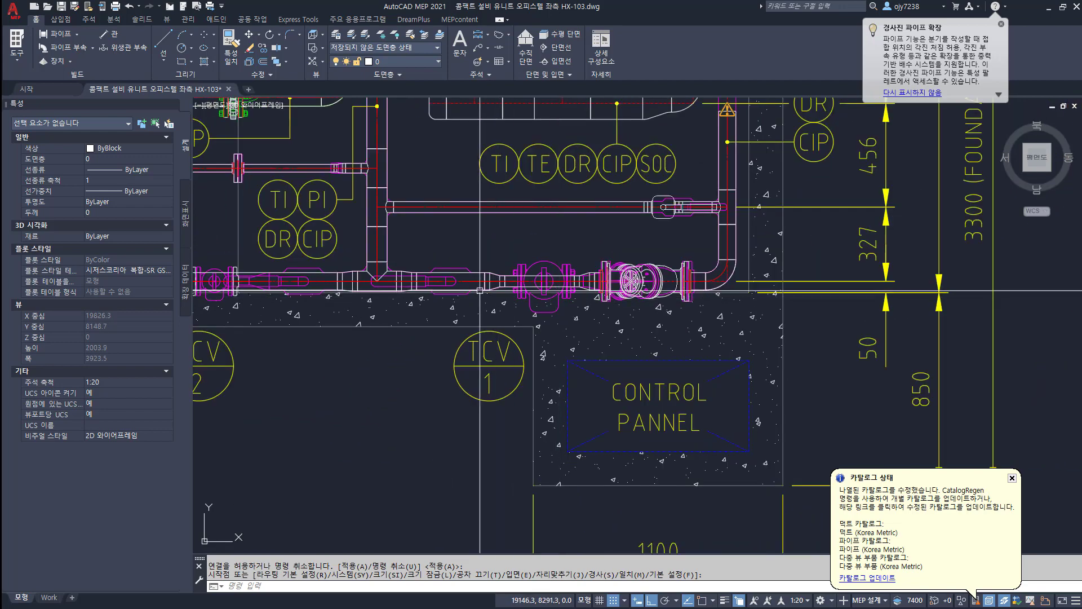
middle_drag(479, 290, 544, 287)
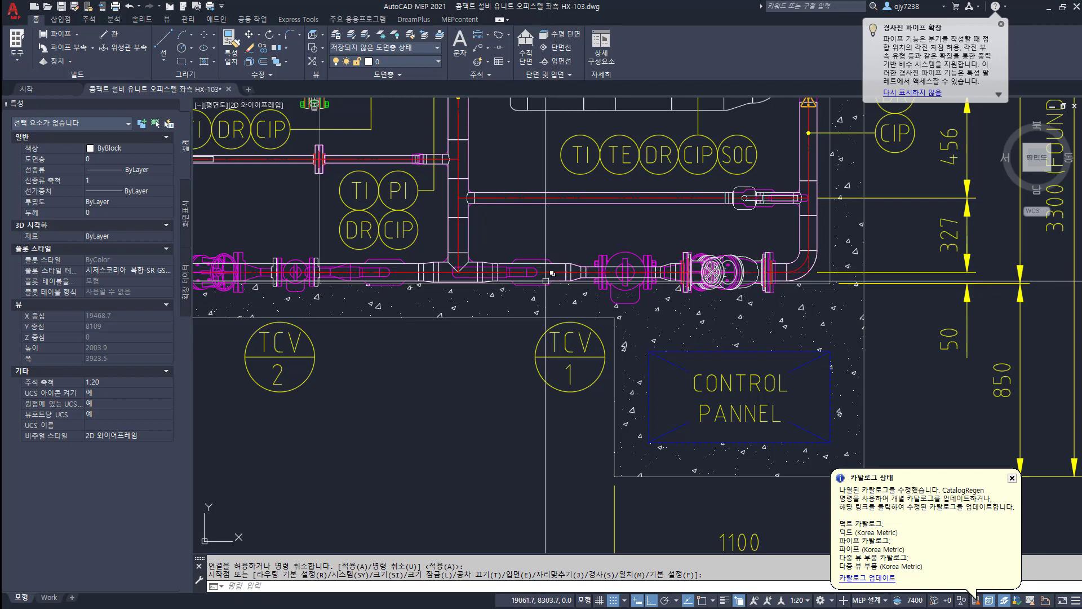
scroll(743, 198, up, 1)
scroll(741, 203, up, 1)
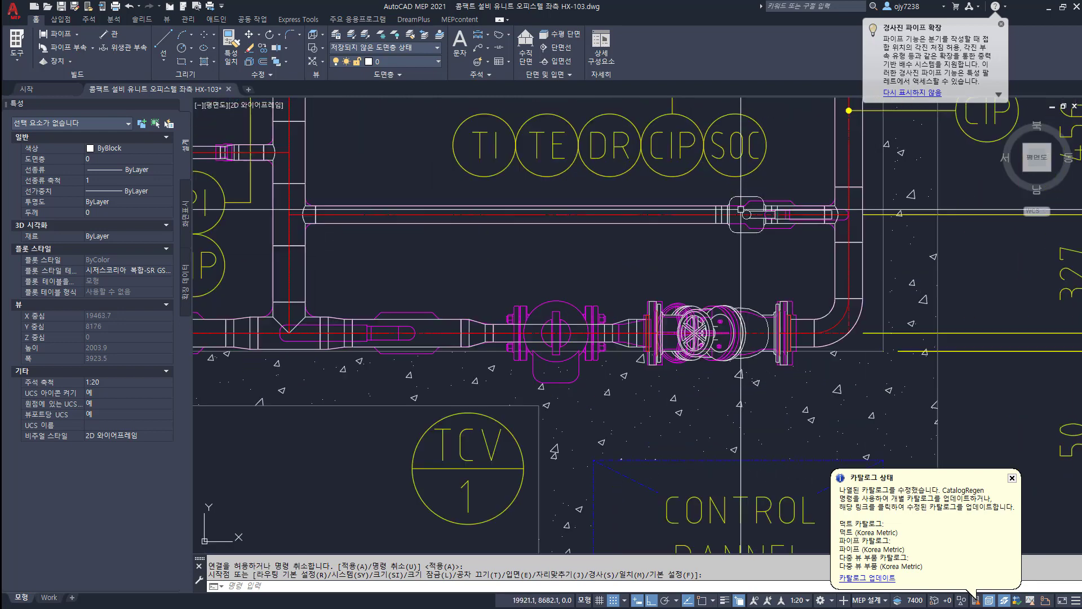
click(741, 198)
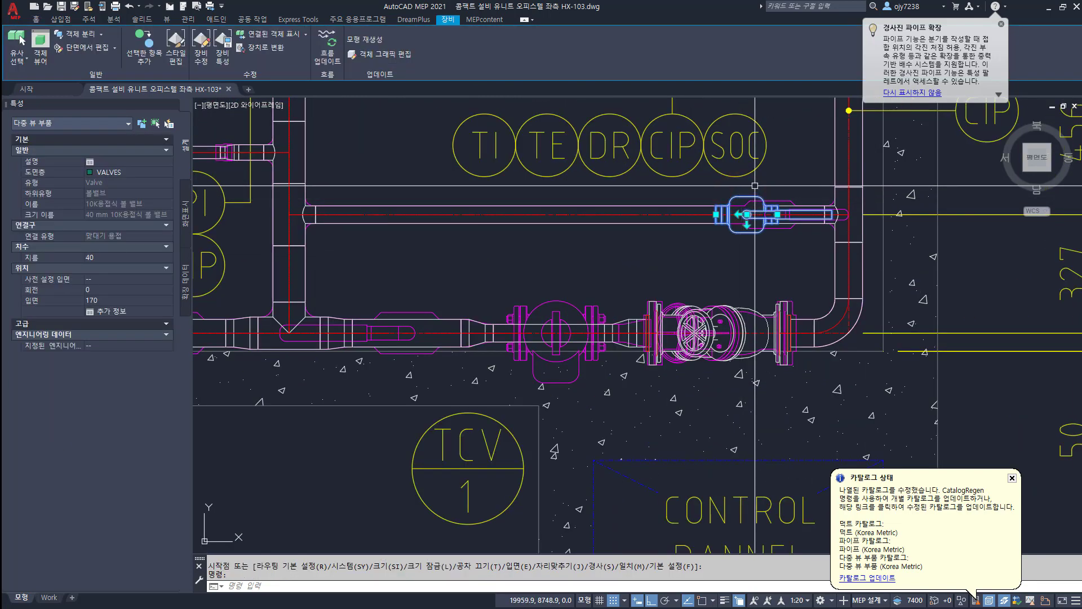
right_click(754, 185)
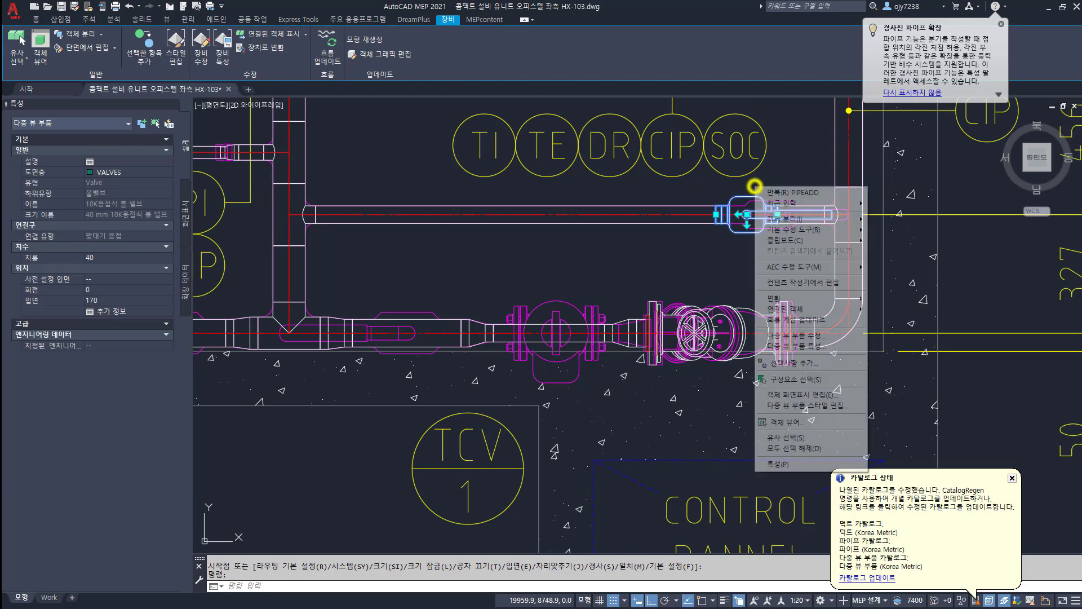
click(801, 364)
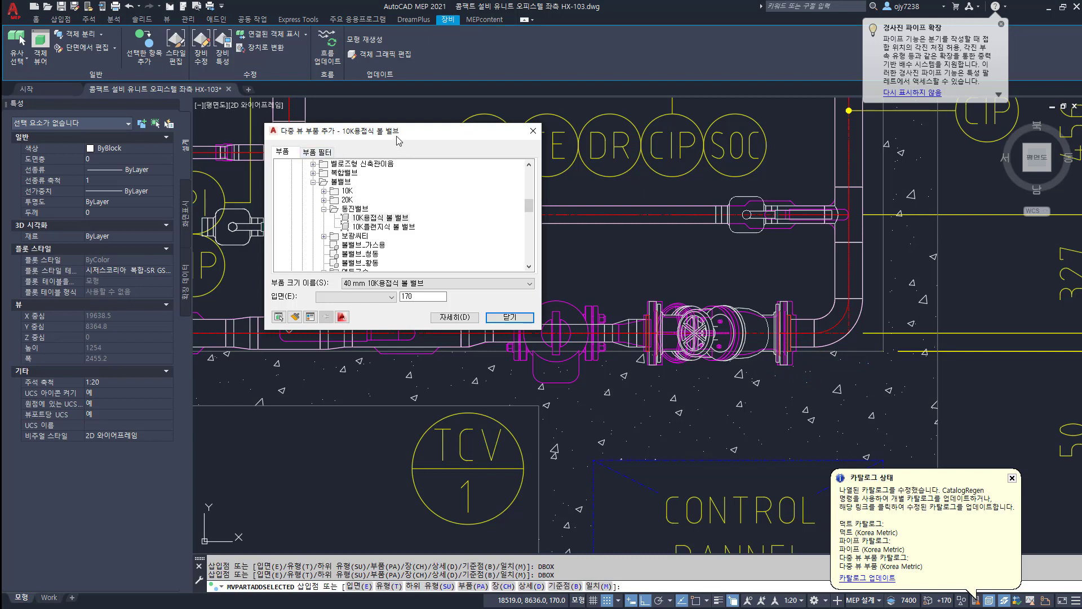
drag(397, 140, 287, 60)
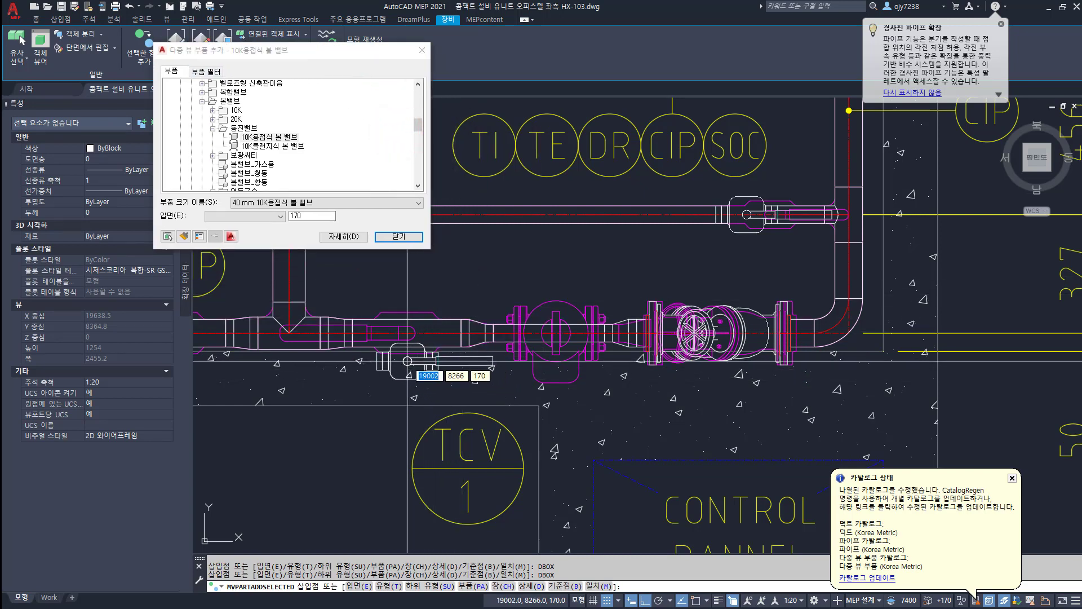
middle_drag(394, 335, 389, 403)
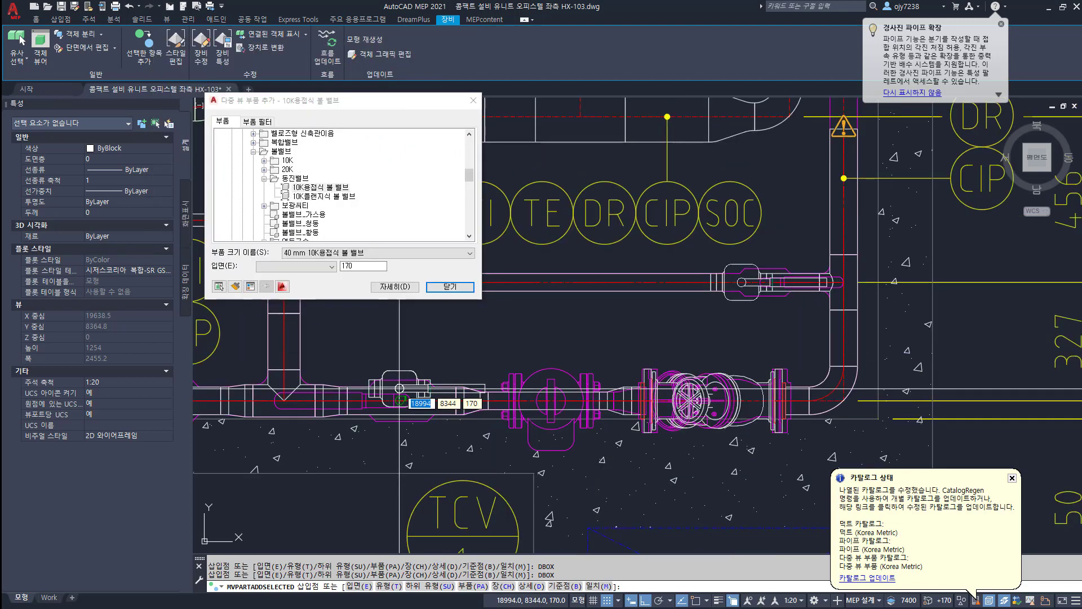
click(399, 400)
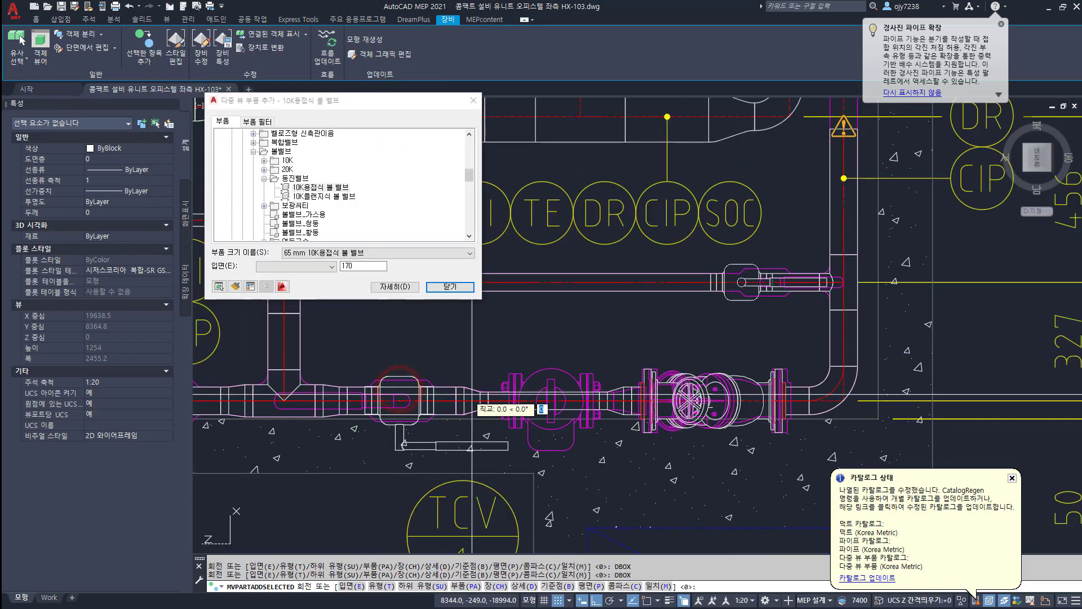
click(478, 358)
key(Escape)
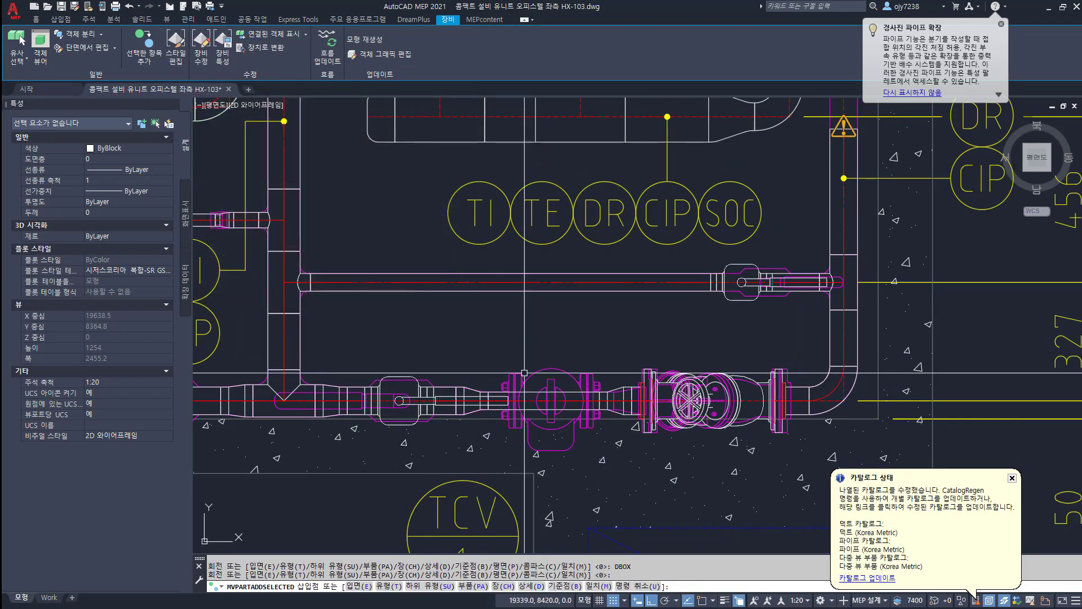
Step: Flip the placed 65 mm ball valve end for end so its lever points toward the tee
scroll(432, 426, up, 4)
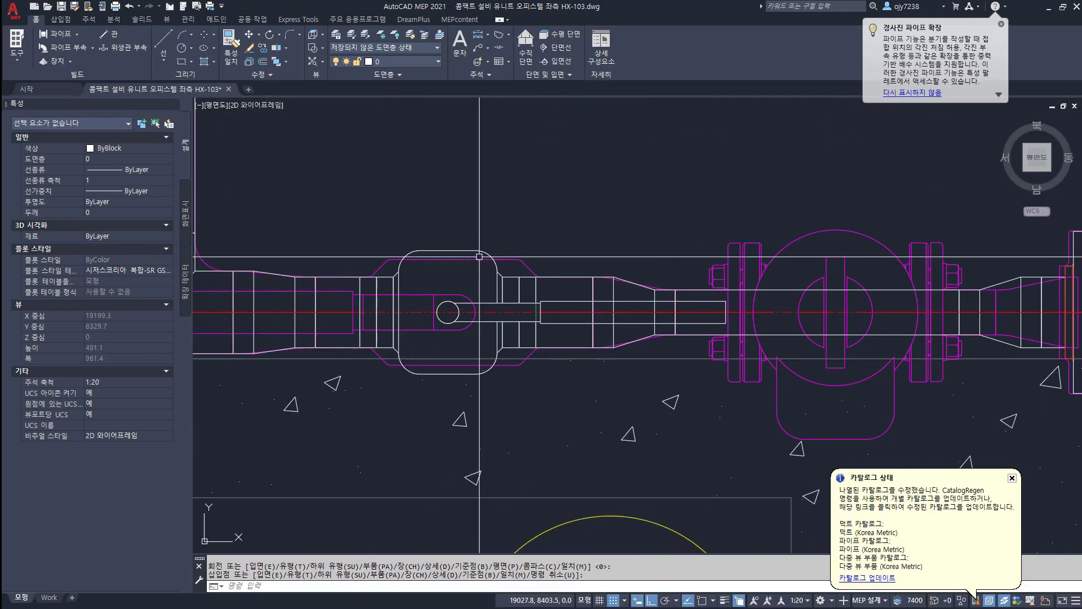
click(477, 250)
scroll(477, 249, down, 2)
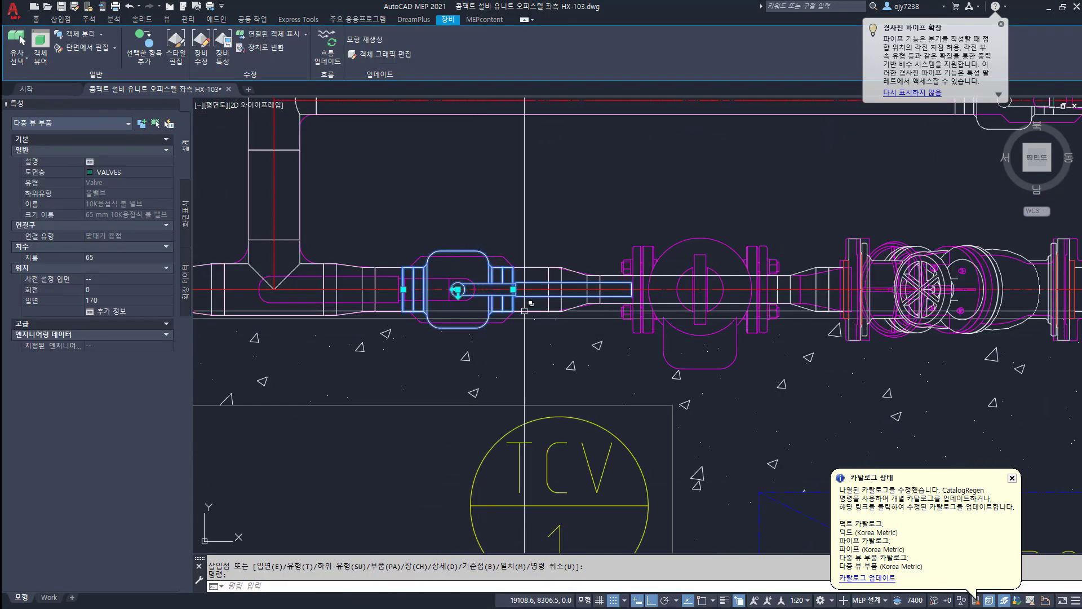
scroll(513, 276, up, 3)
scroll(568, 338, down, 3)
key(Escape)
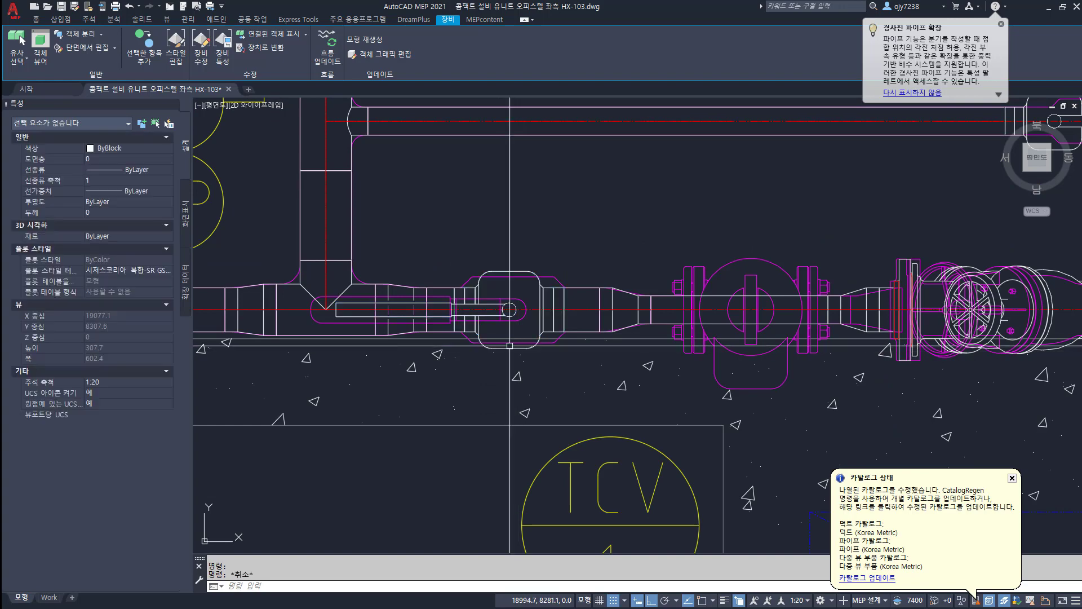
scroll(569, 370, up, 3)
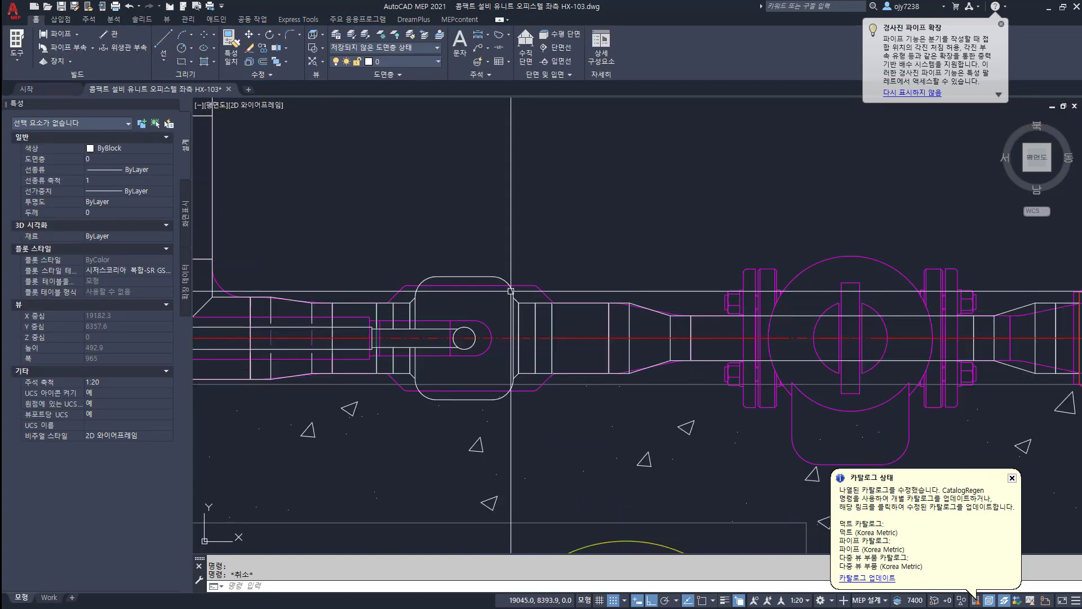
click(511, 289)
scroll(575, 435, down, 2)
middle_drag(576, 434, 521, 339)
key(Escape)
scroll(502, 321, down, 4)
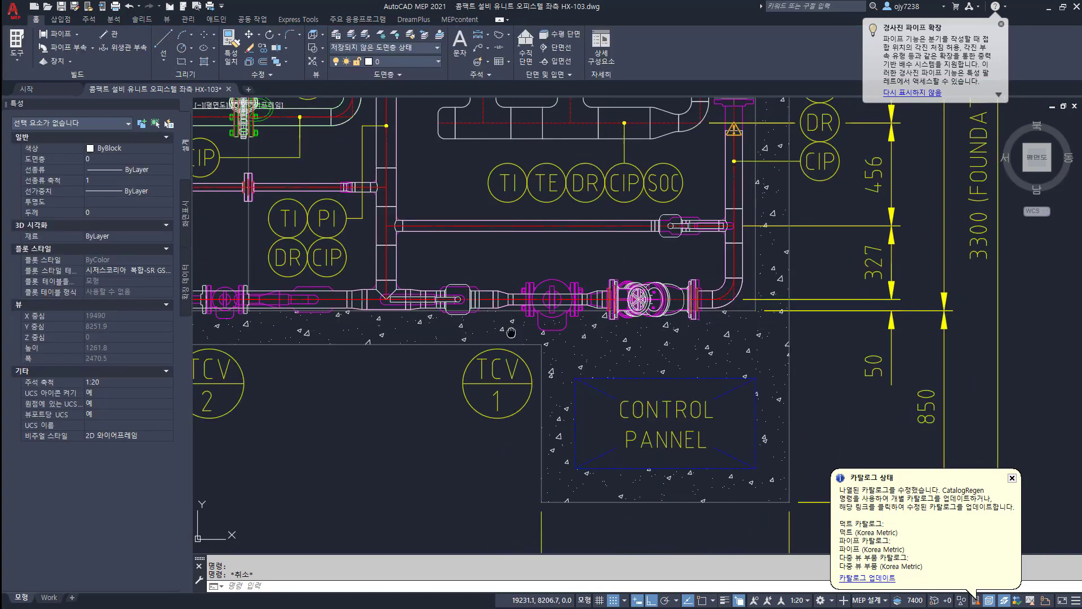
Step: Place the AZBIL 2-way valve 10K_VY51X3J0XXX, size VY51X3J040, on the size 40 main over drawn TCV-1, accepting the default rotation
scroll(481, 302, up, 2)
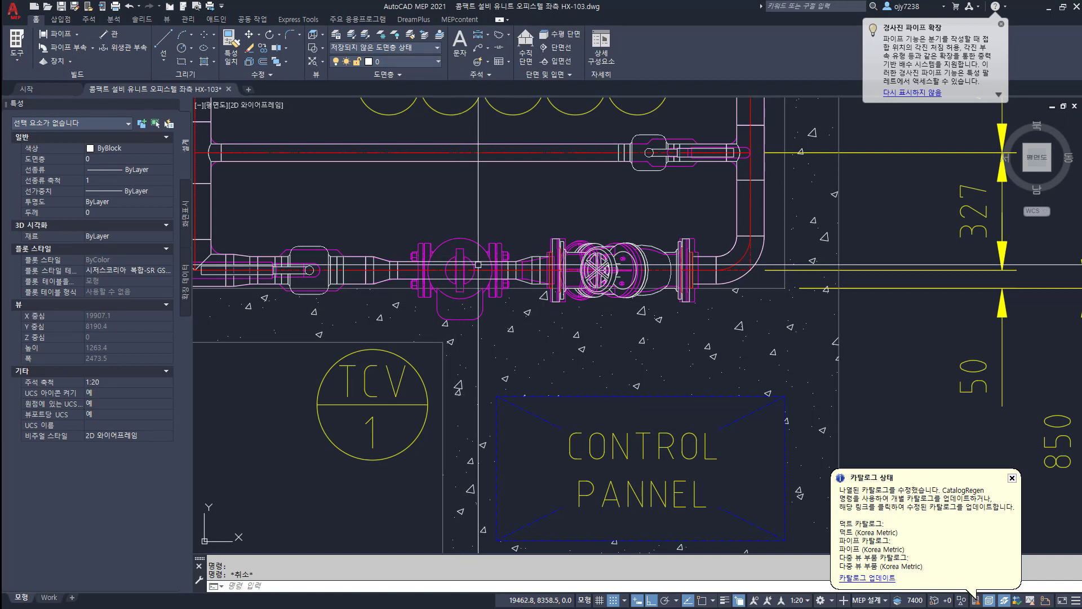
click(70, 61)
click(65, 169)
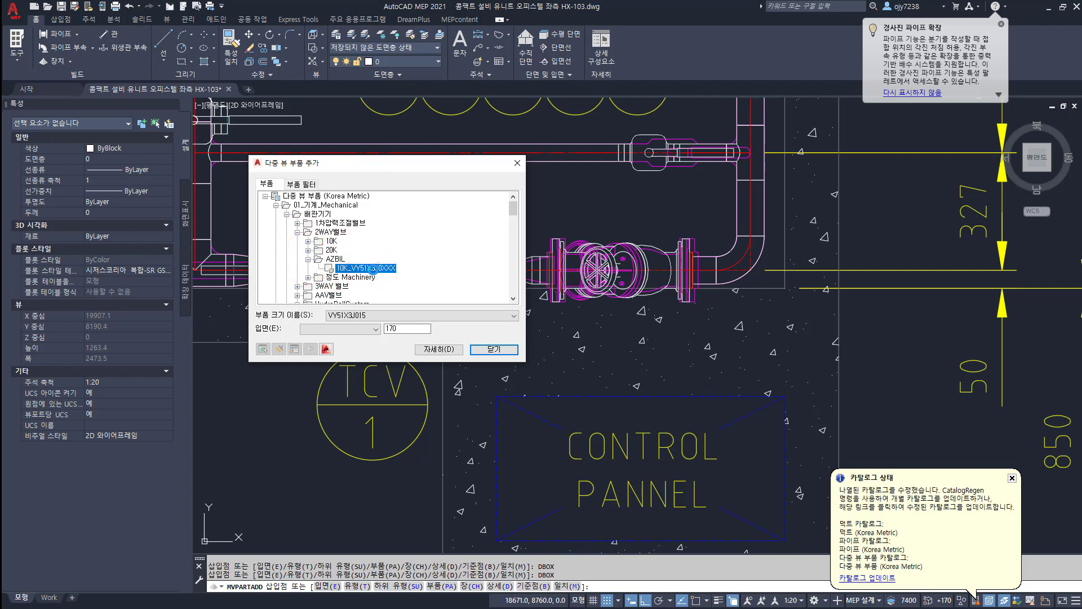
click(374, 316)
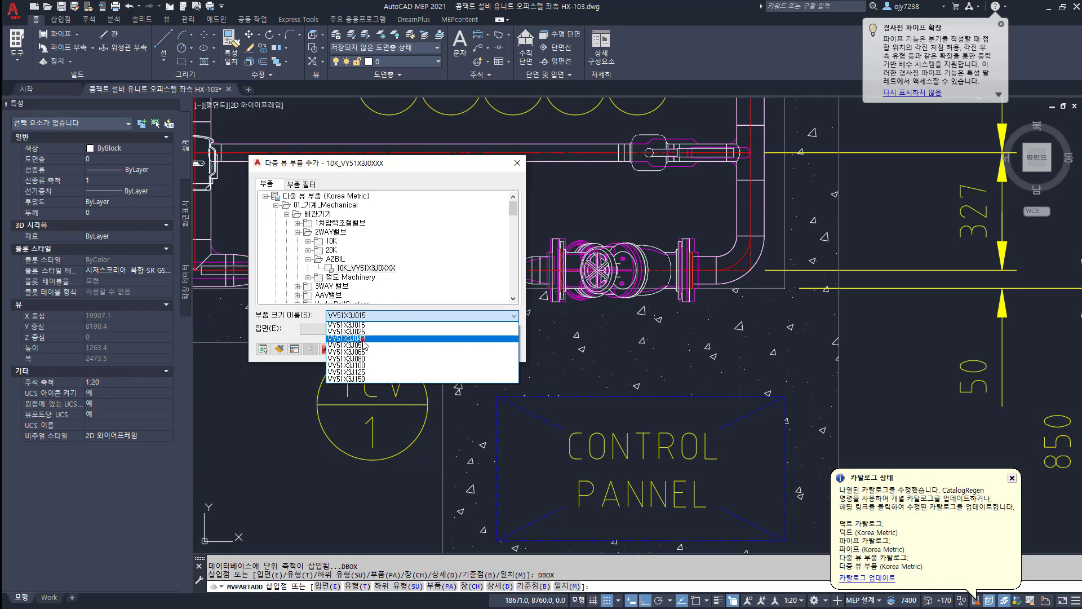
click(363, 338)
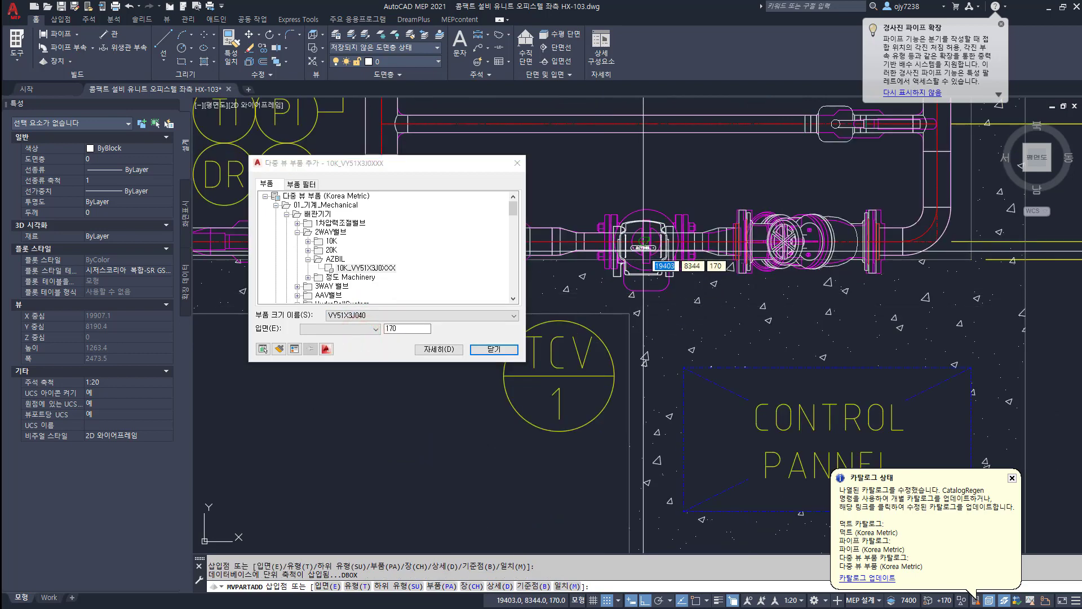
click(641, 248)
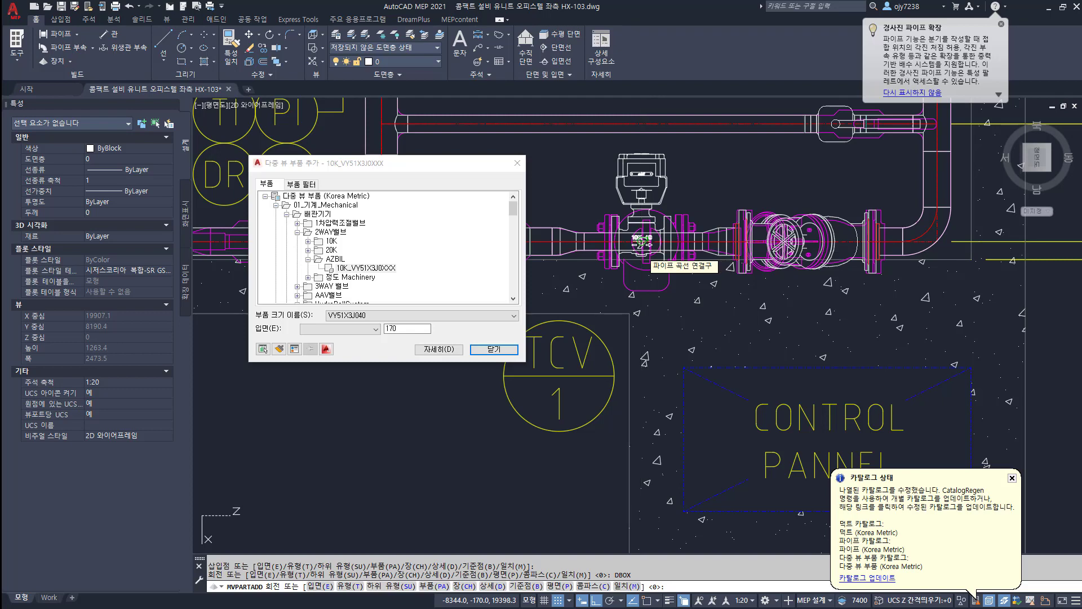
click(642, 243)
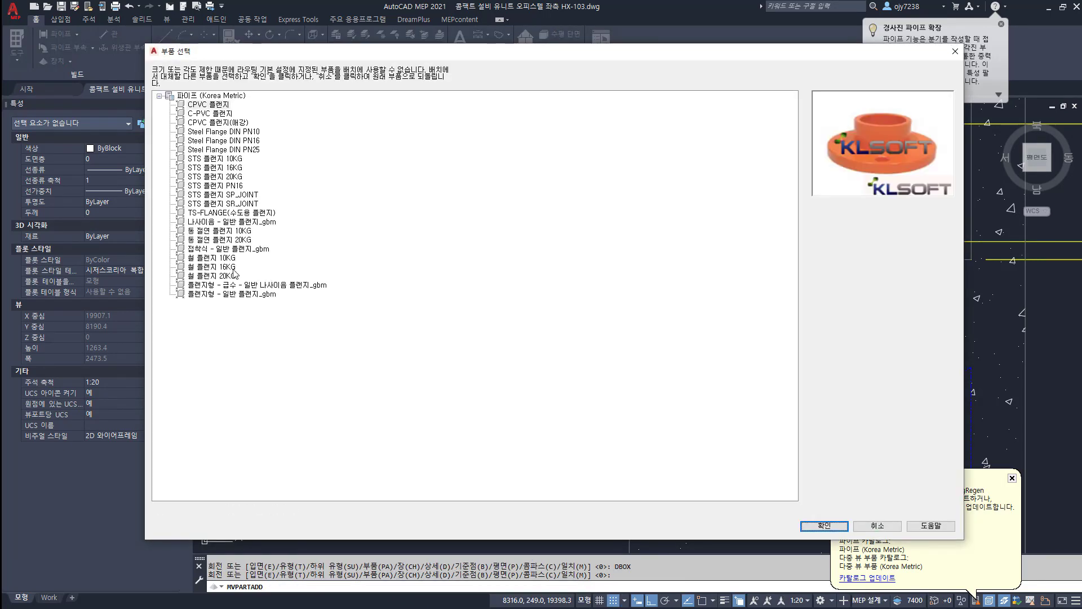
Step: Choose 철 플랜지 20KG as the flange type for the TCV-1 valve and finish placing valves
click(224, 275)
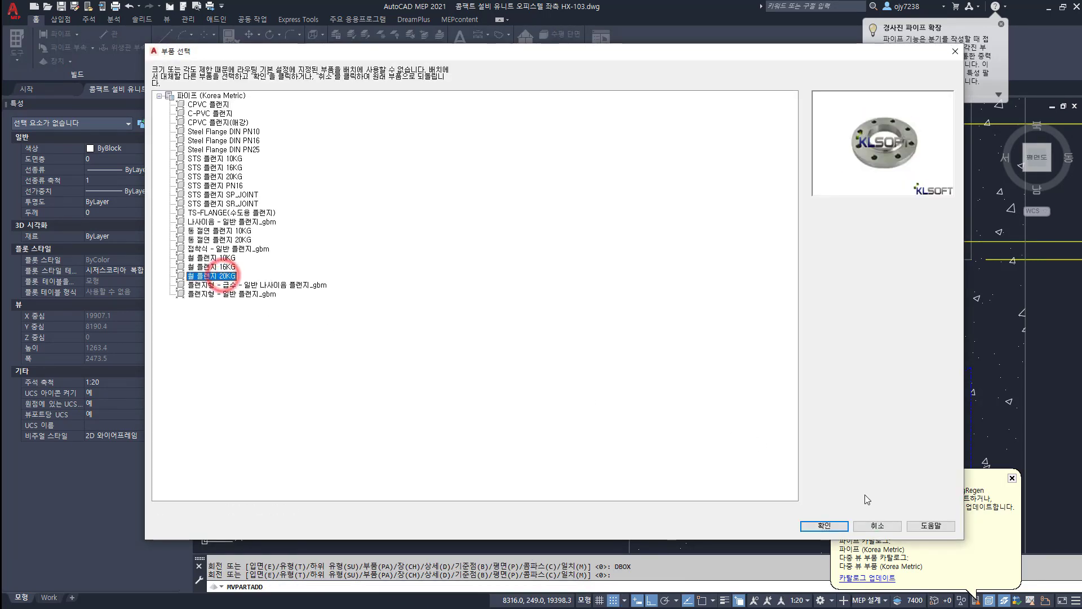
click(831, 526)
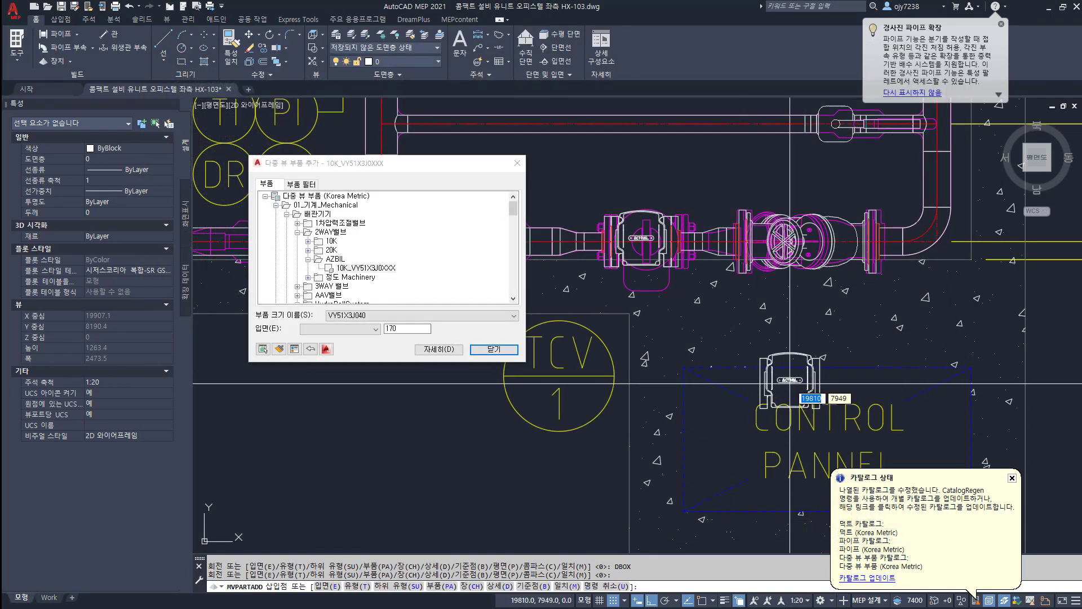
click(494, 349)
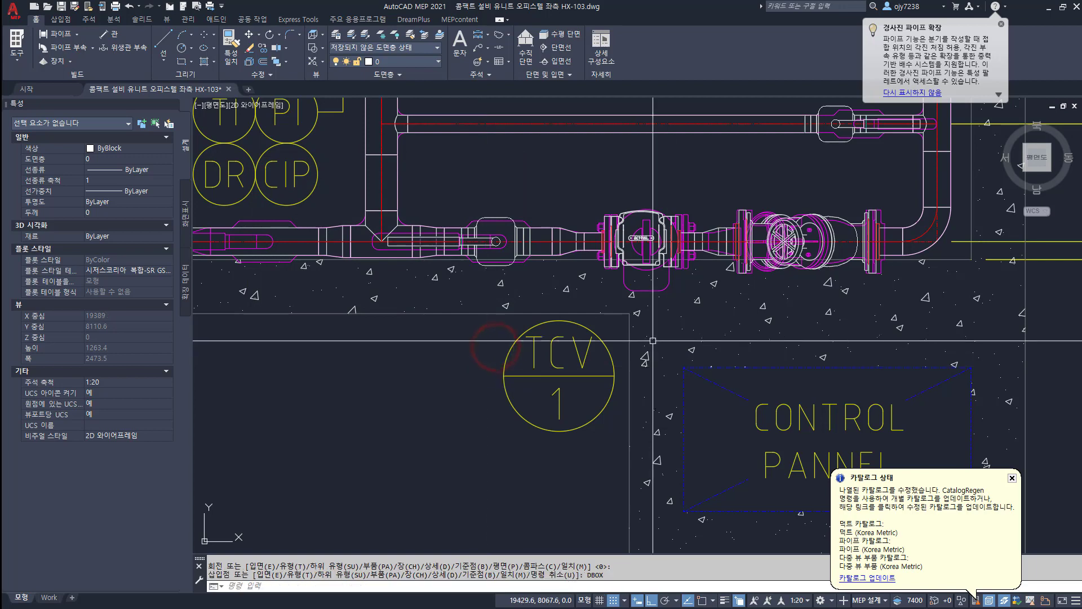
Step: Delete the existing pipe on the main between the far elbow and the tee, along drawn TCV-2
scroll(652, 340, down, 4)
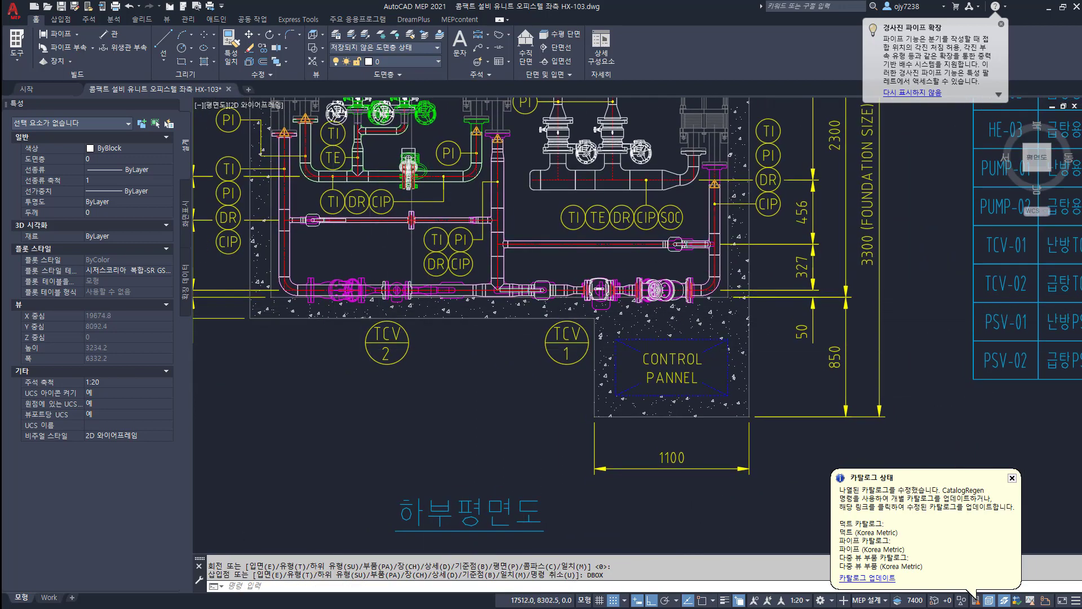
scroll(338, 304, up, 4)
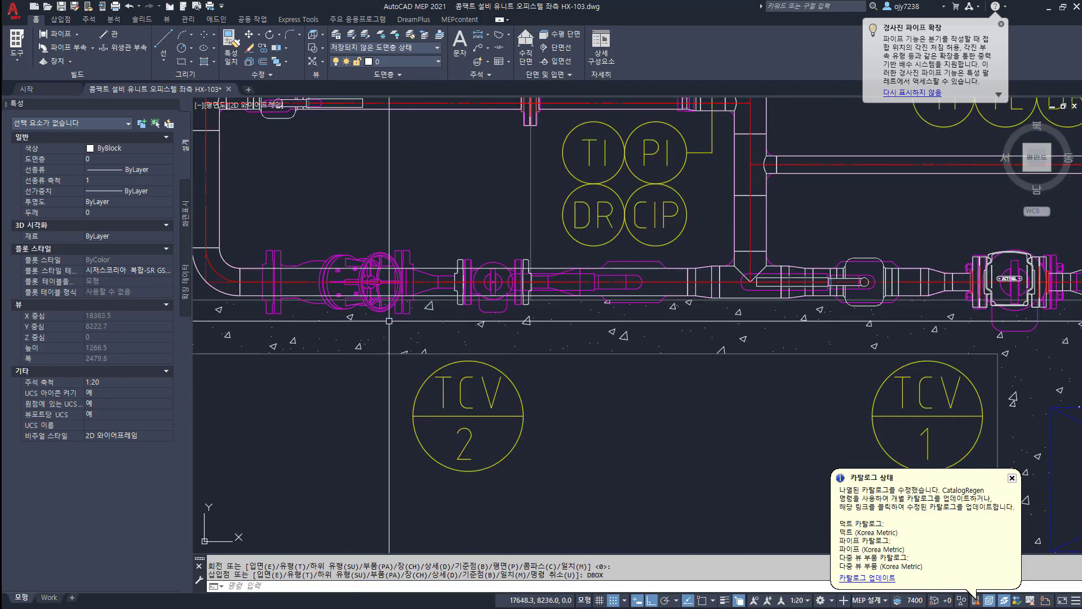
click(447, 269)
key(Delete)
Step: Mirror the reducers, TCV-1 valve, flanged valve and their piping about the tee riser's vertical centreline, keeping the originals
scroll(318, 315, down, 4)
text(m)
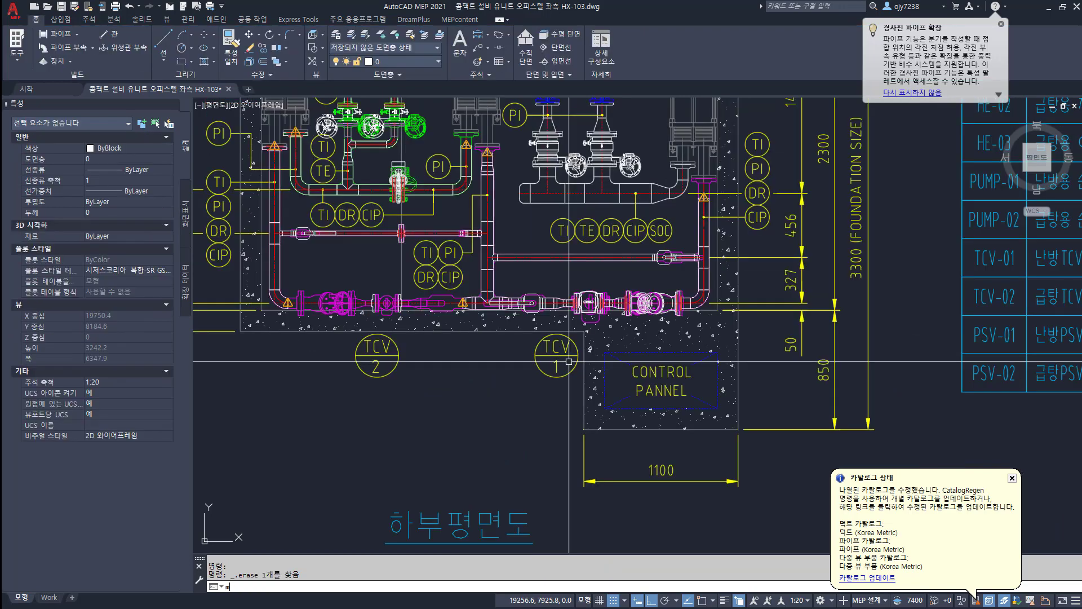
text(i)
scroll(525, 318, up, 4)
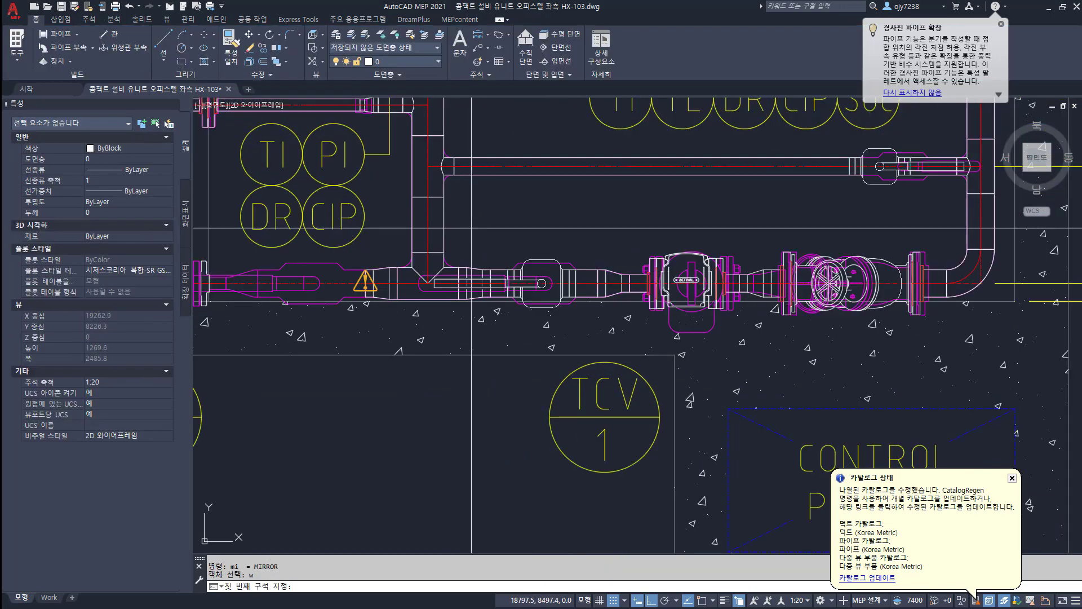
click(474, 210)
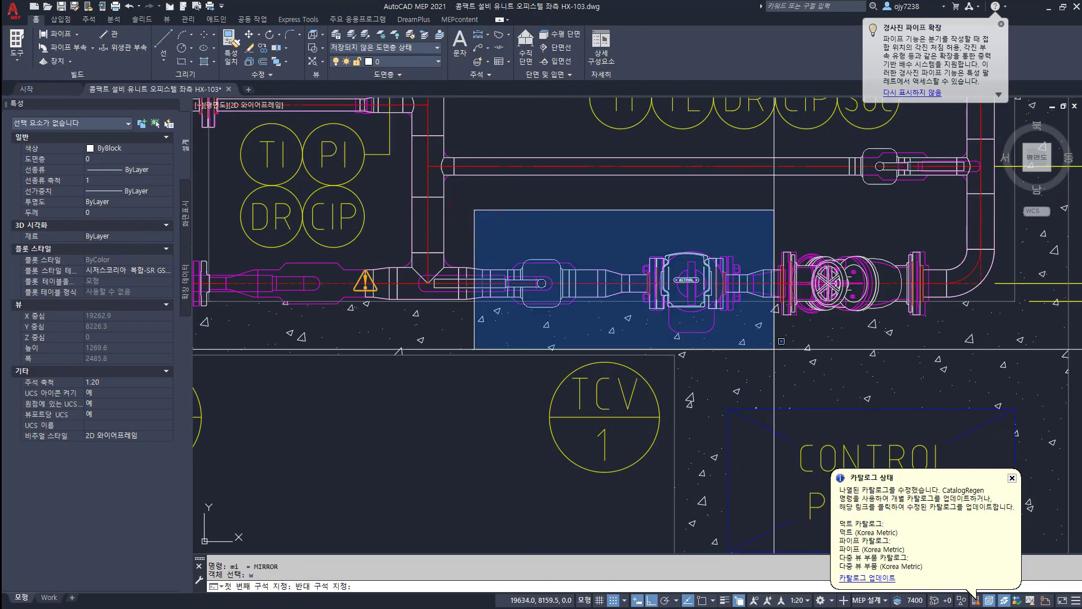
click(936, 355)
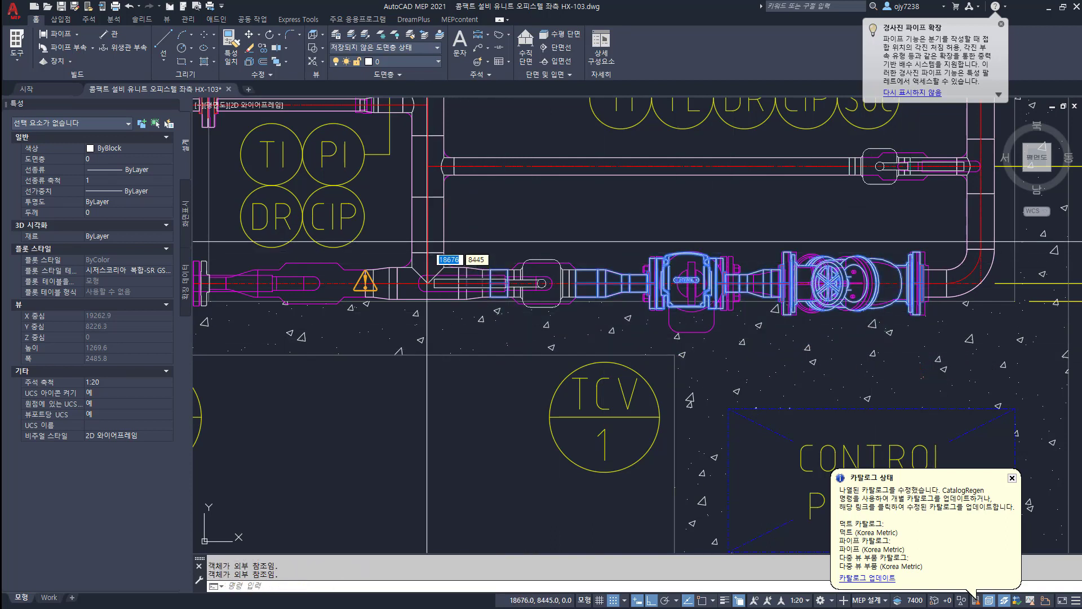
click(427, 238)
click(457, 441)
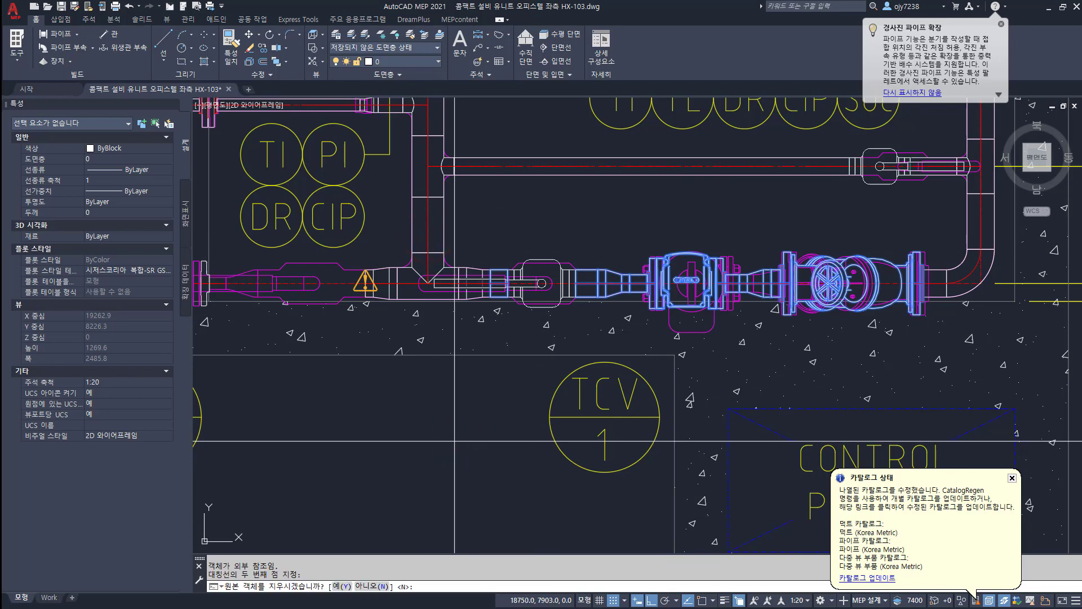
key(Return)
scroll(630, 380, down, 3)
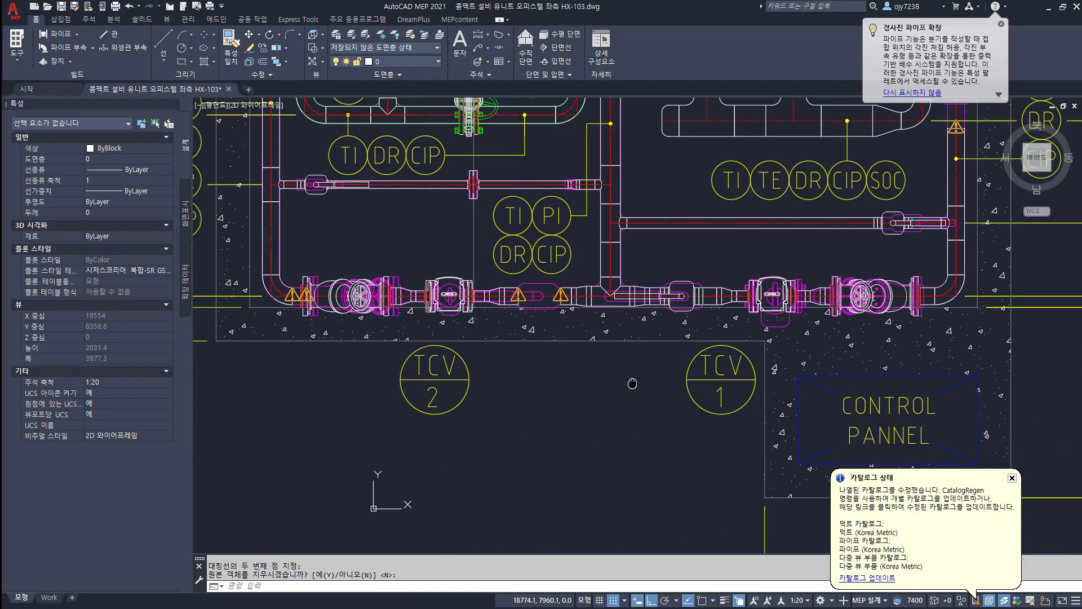
middle_drag(630, 380, 619, 387)
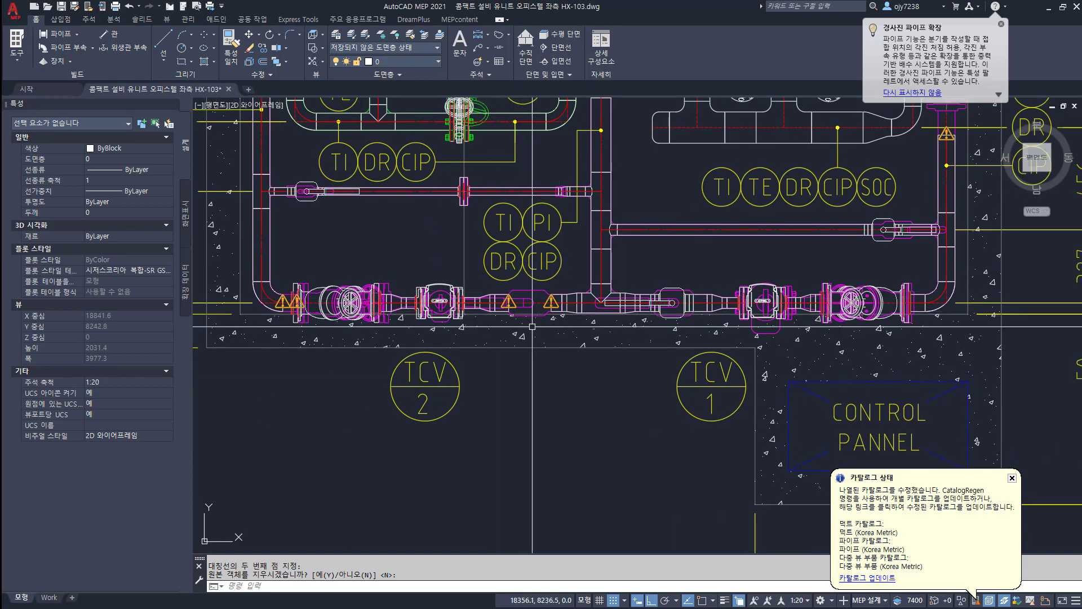
Step: Mirror the 65 mm ball valve about the tee riser's vertical centreline into the TCV-2 branch, keeping the original
scroll(568, 319, up, 4)
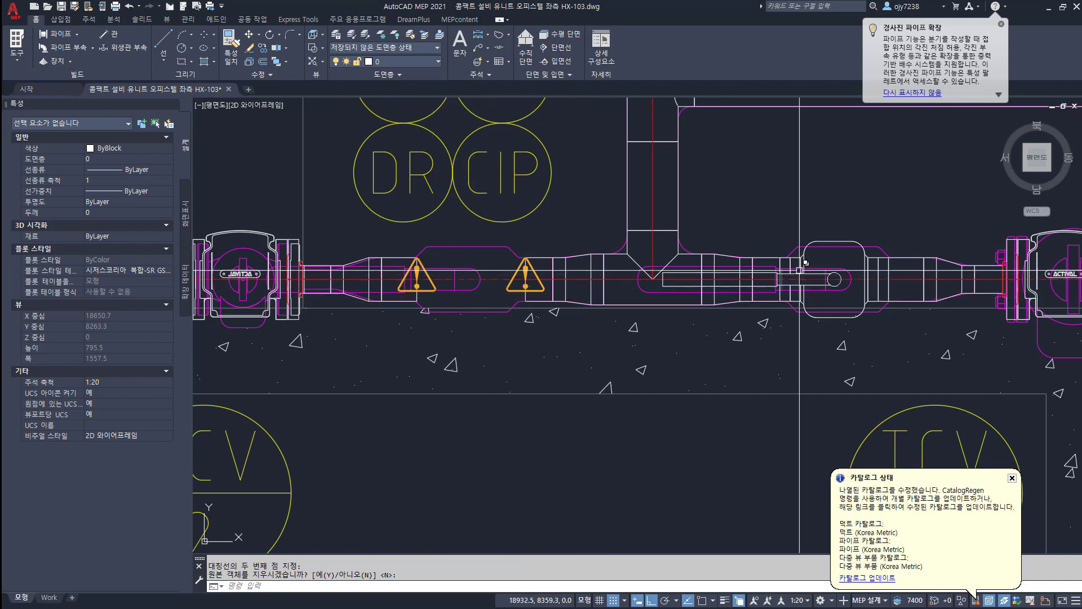
text(i)
key(Return)
click(838, 243)
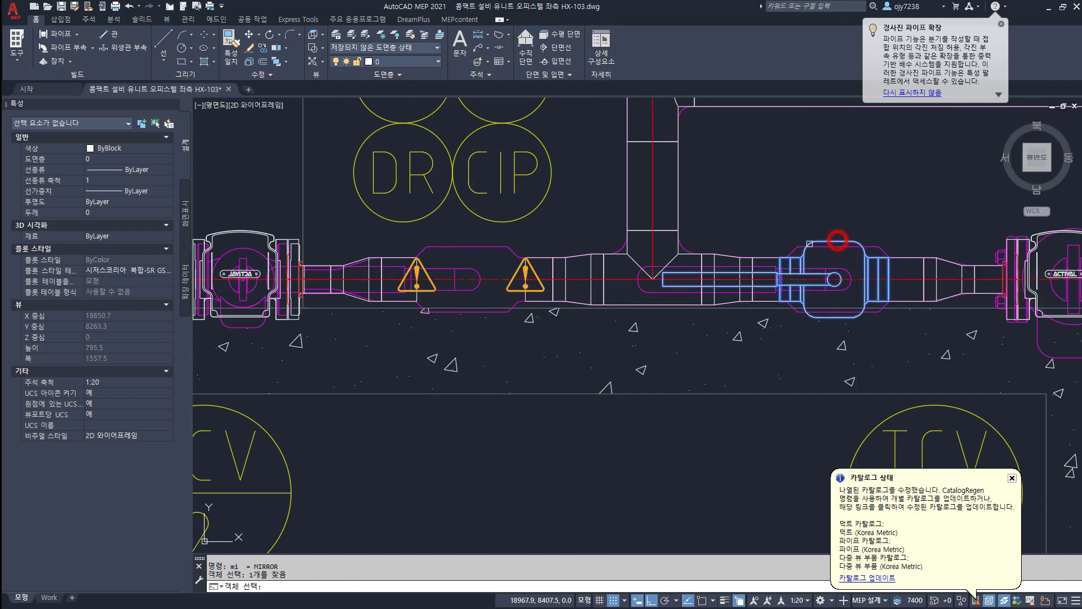
key(Return)
click(653, 210)
click(690, 461)
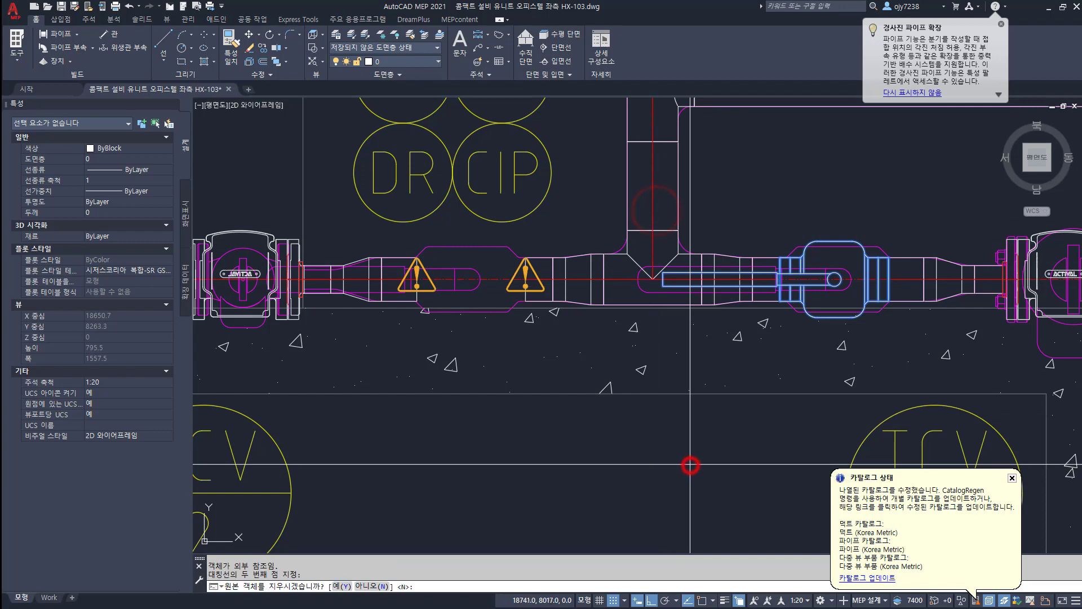
key(Return)
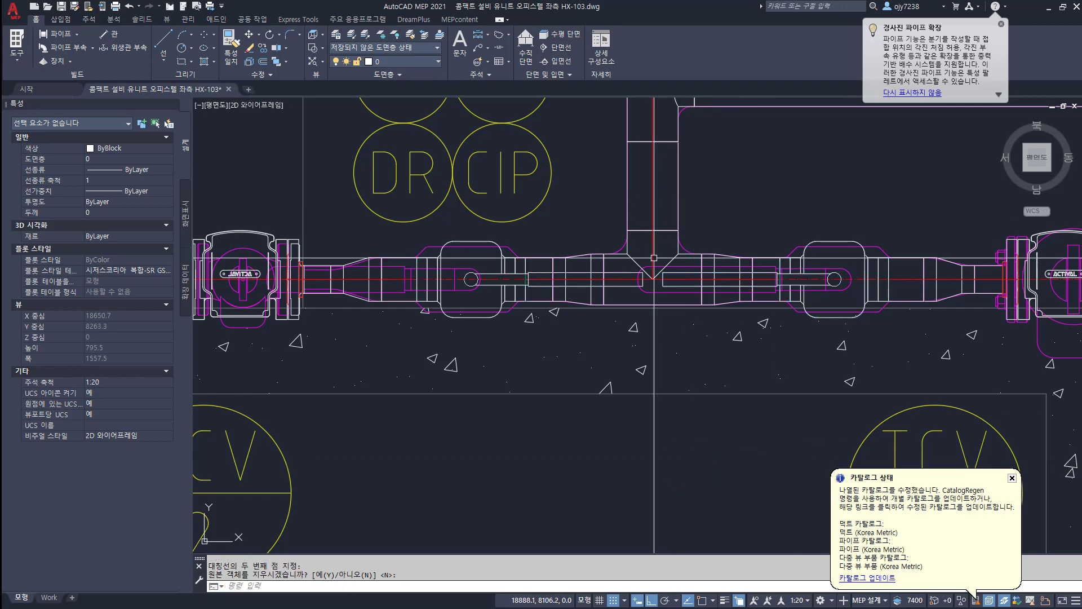
scroll(521, 306, down, 2)
scroll(599, 394, down, 2)
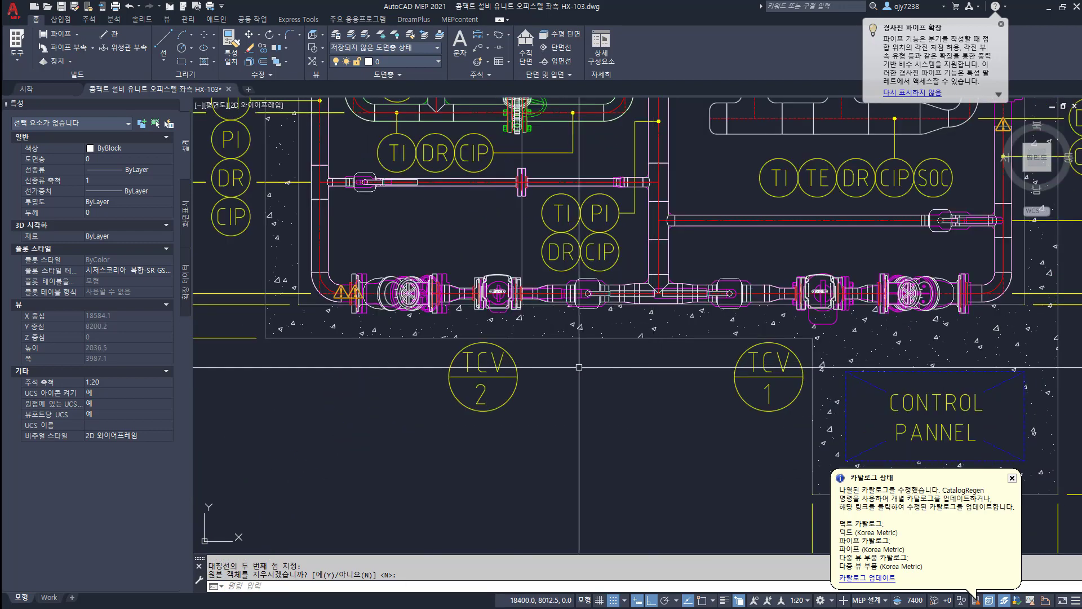
Step: Connect the mirrored flanged valve's outer flange to the elbow with size 65 pipe, accept the connection, and end the pipe run
scroll(391, 317, up, 4)
scroll(409, 288, up, 6)
click(429, 282)
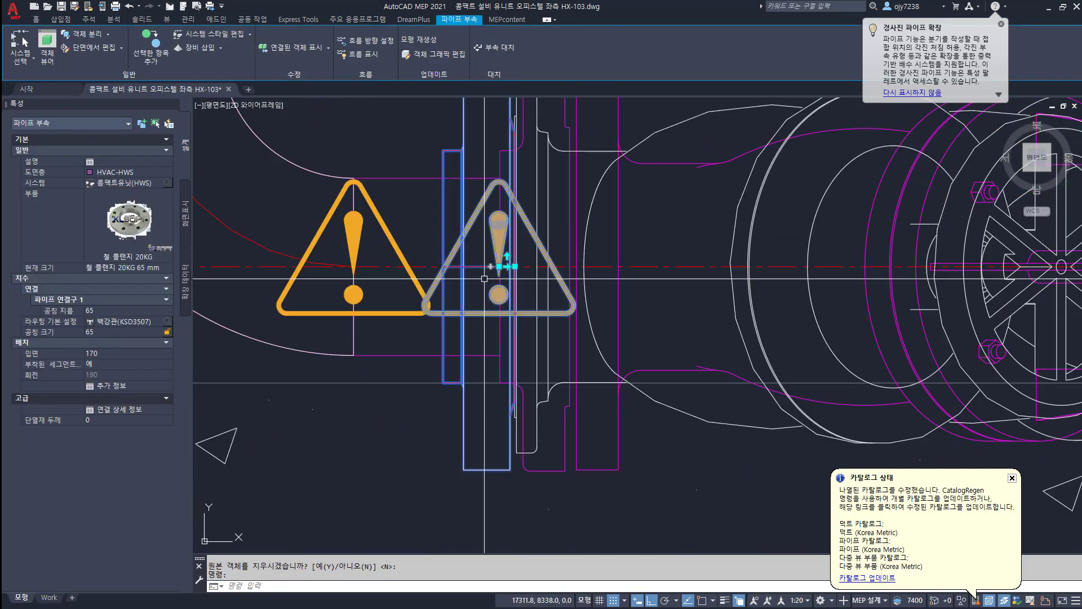
click(351, 285)
key(Return)
key(Escape)
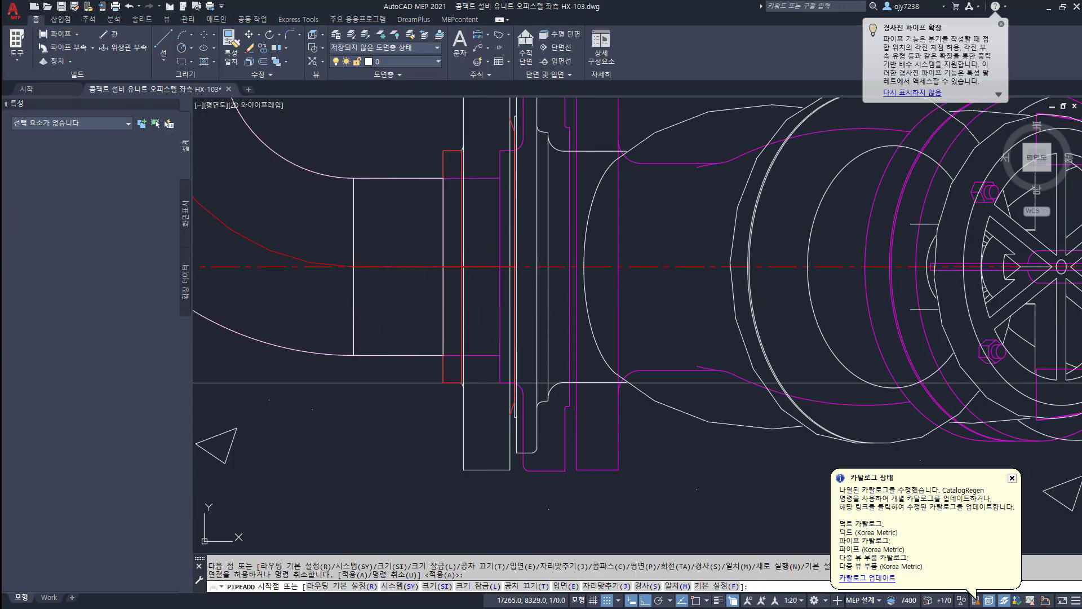
scroll(376, 300, down, 8)
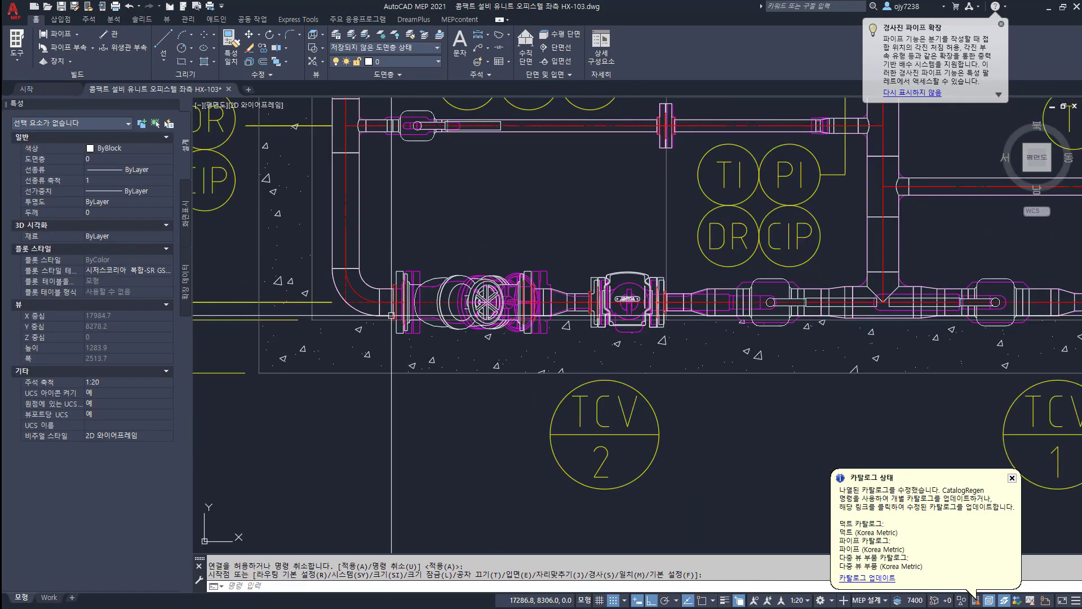
middle_drag(494, 349, 407, 402)
Step: Add a vertical linear dimension in the 하부정면도 view from the foundation's top edge to the large header pipe's centreline
scroll(407, 402, down, 2)
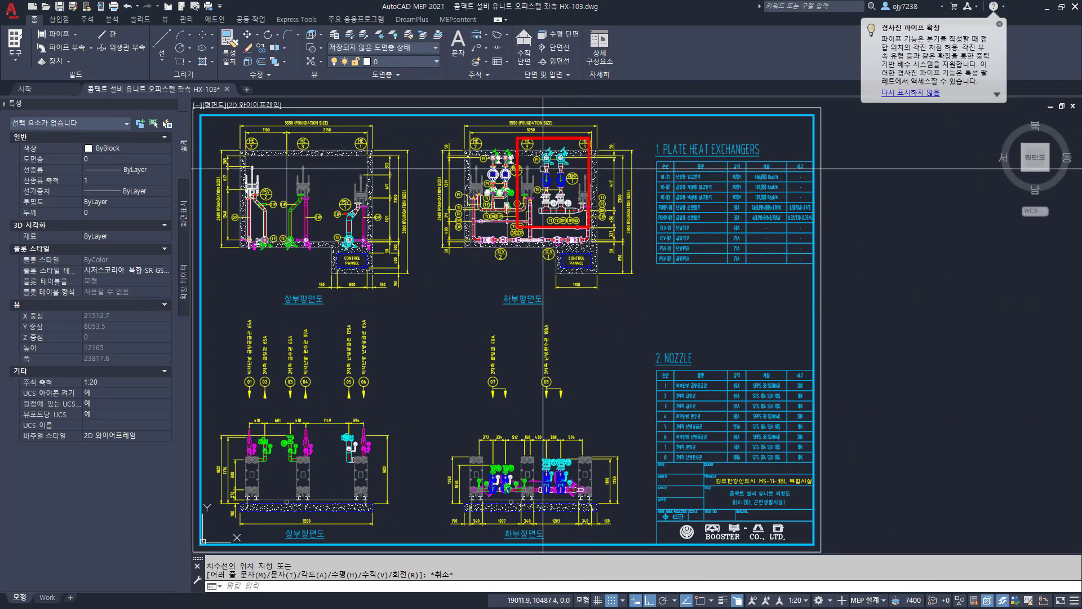
scroll(564, 211, up, 2)
middle_drag(563, 211, 494, 264)
scroll(494, 257, down, 2)
middle_drag(489, 452, 488, 214)
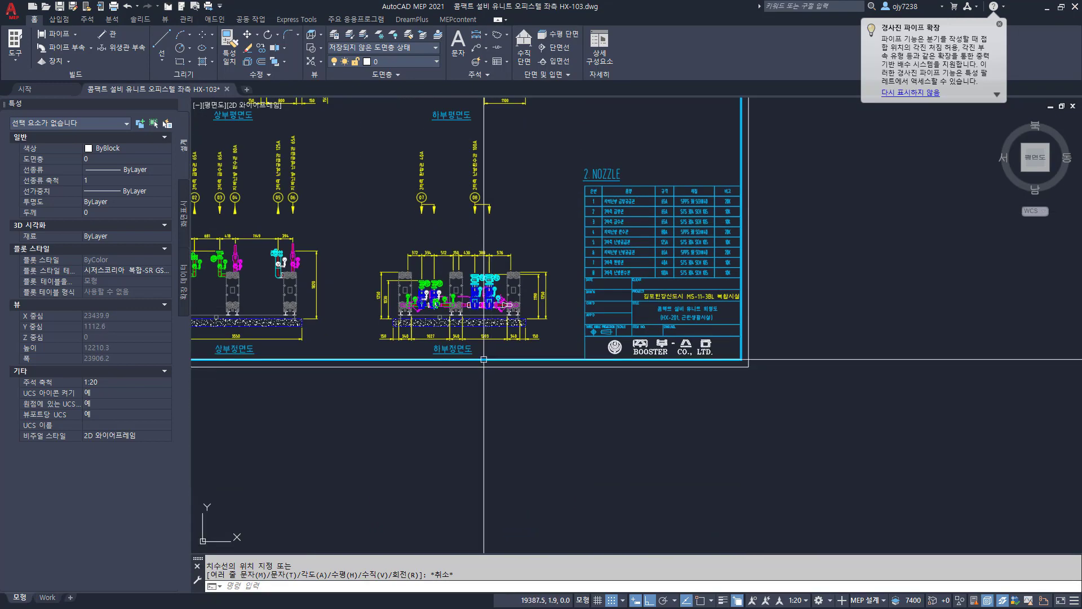
scroll(507, 332, up, 8)
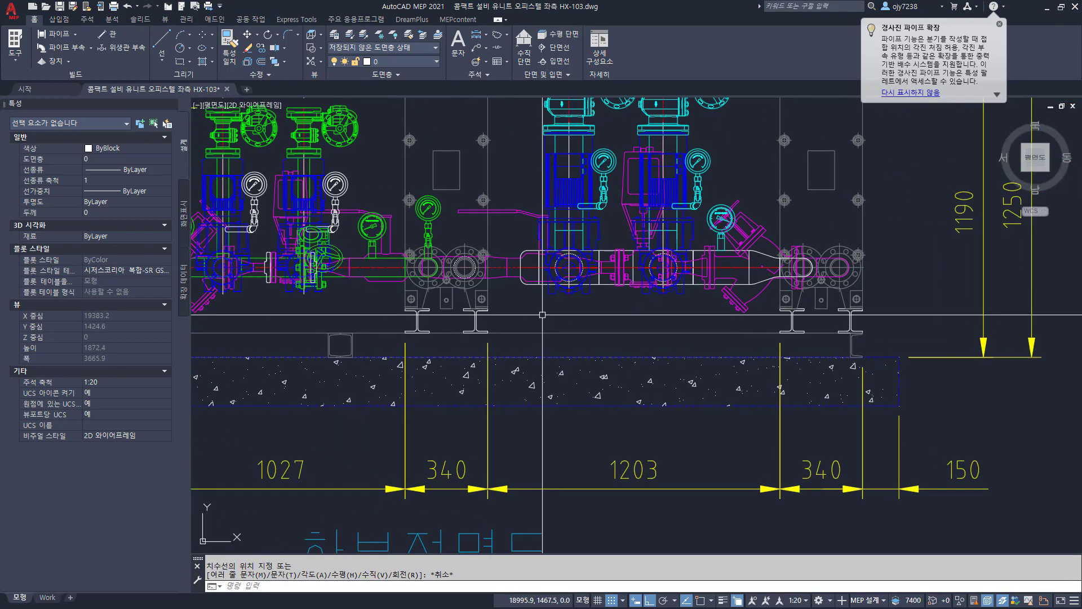
text(dd)
key(space)
shift+right_click(550, 353)
key(r)
click(544, 357)
shift+right_click(551, 288)
key(r)
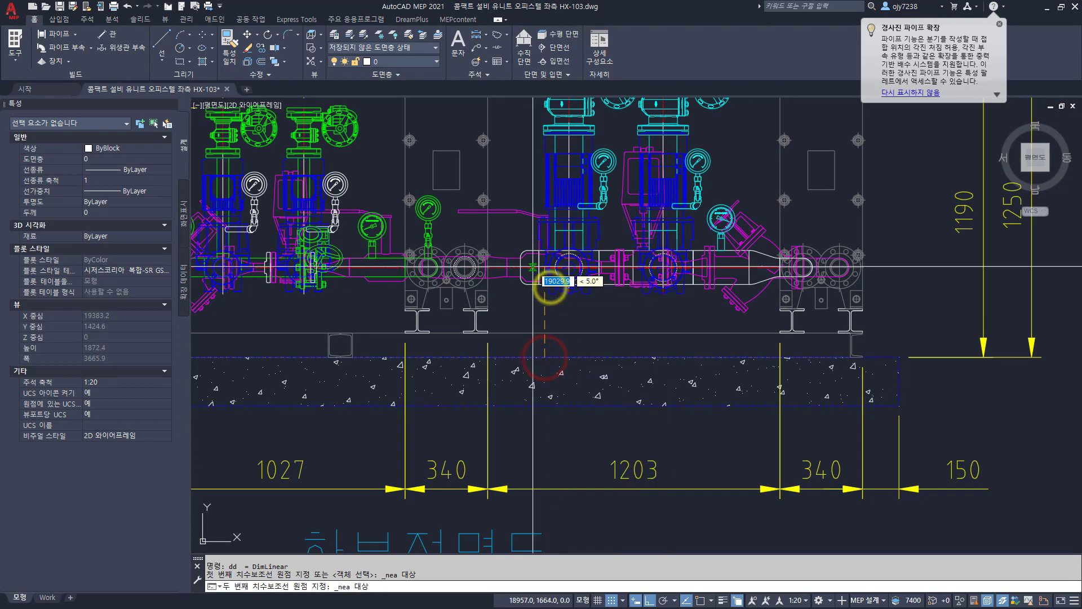
click(532, 266)
click(551, 309)
Step: Start a pipe run for the header by PUMP-1 in the plan view with nominal size 125 and elevation 370
scroll(580, 395, down, 4)
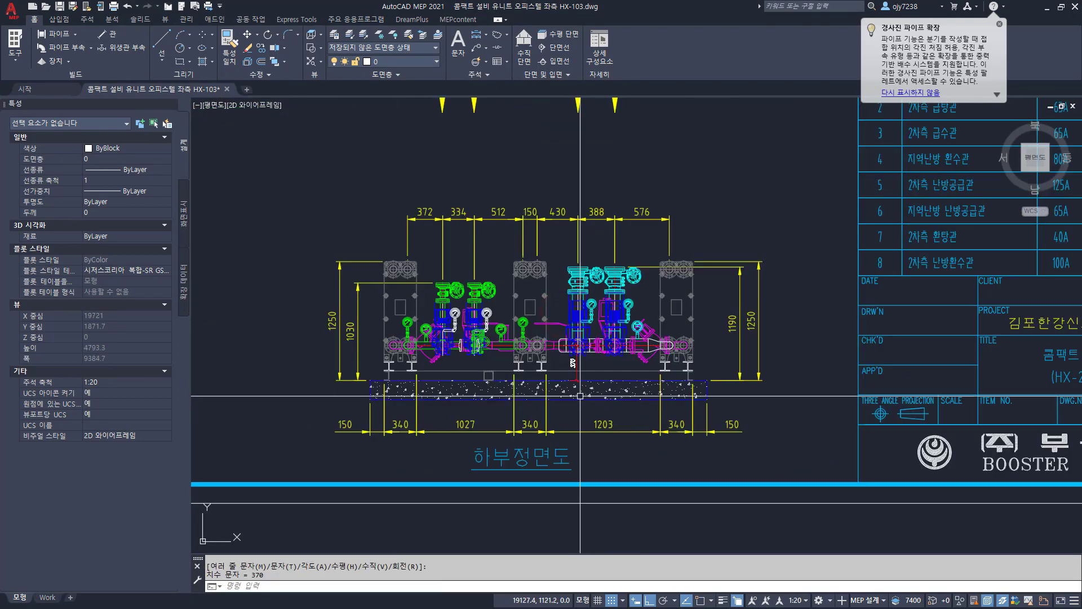
scroll(580, 396, down, 3)
scroll(565, 345, up, 6)
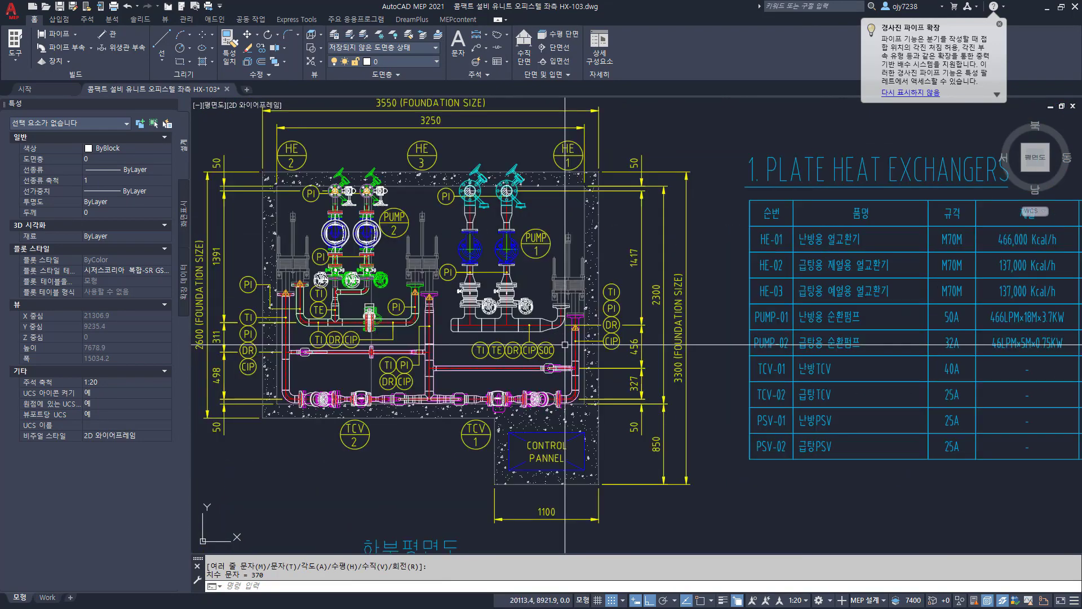
scroll(473, 369, up, 3)
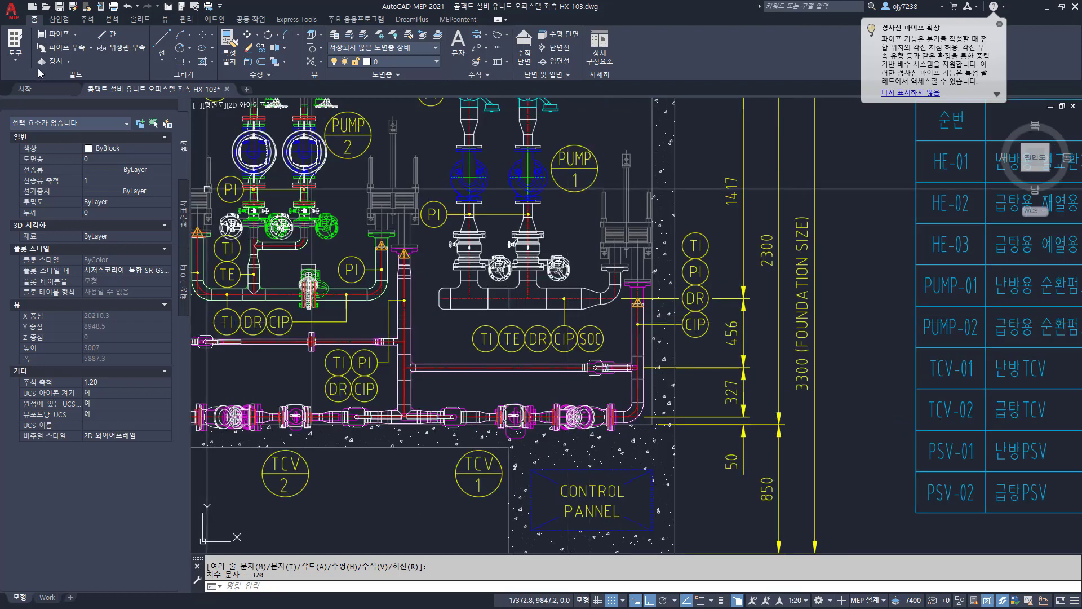
click(56, 37)
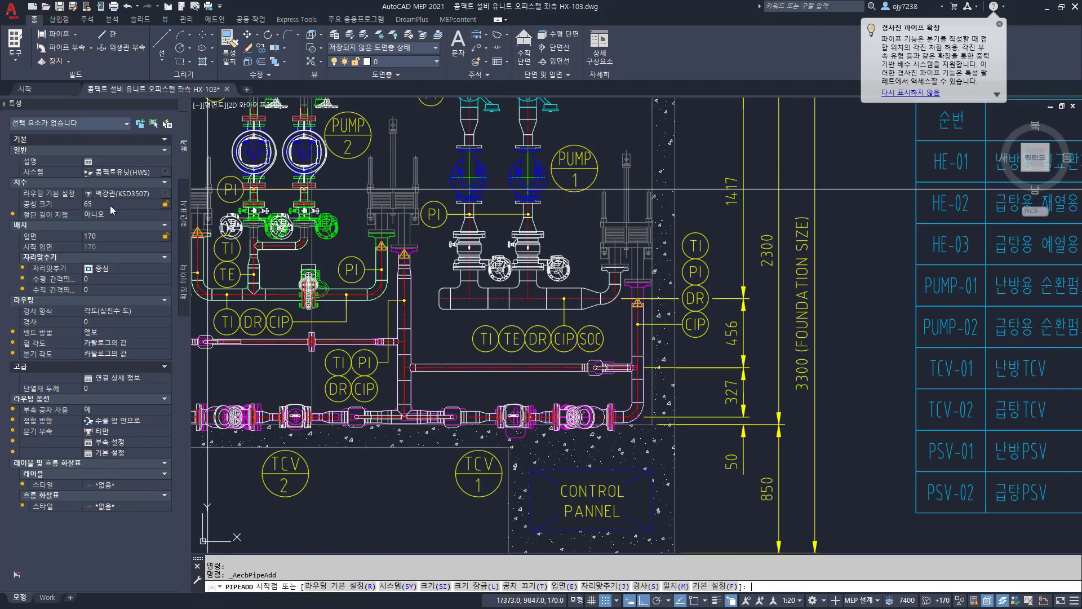
click(113, 205)
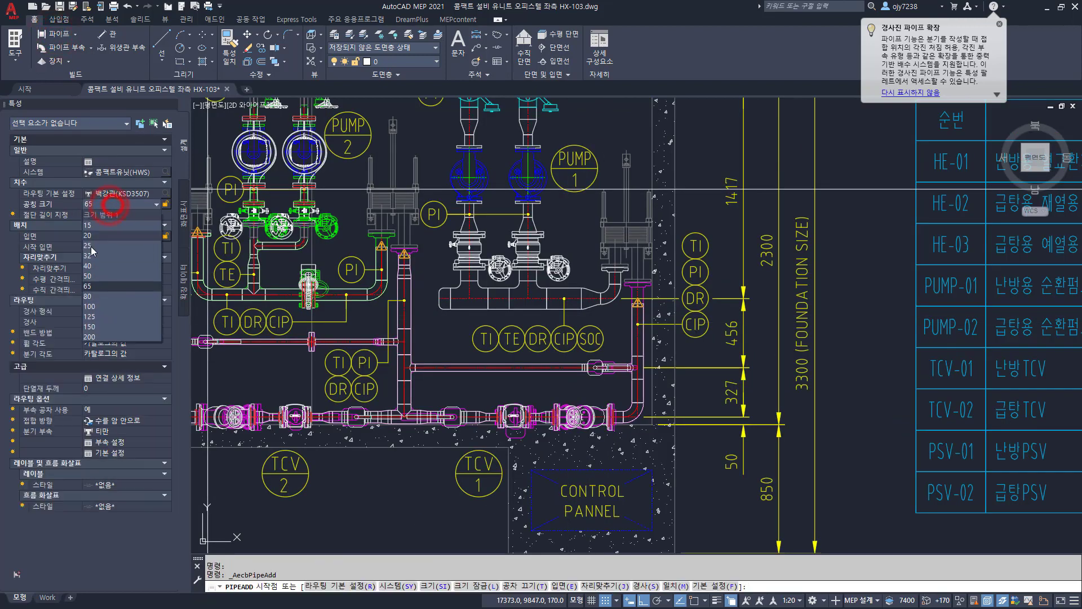
click(95, 317)
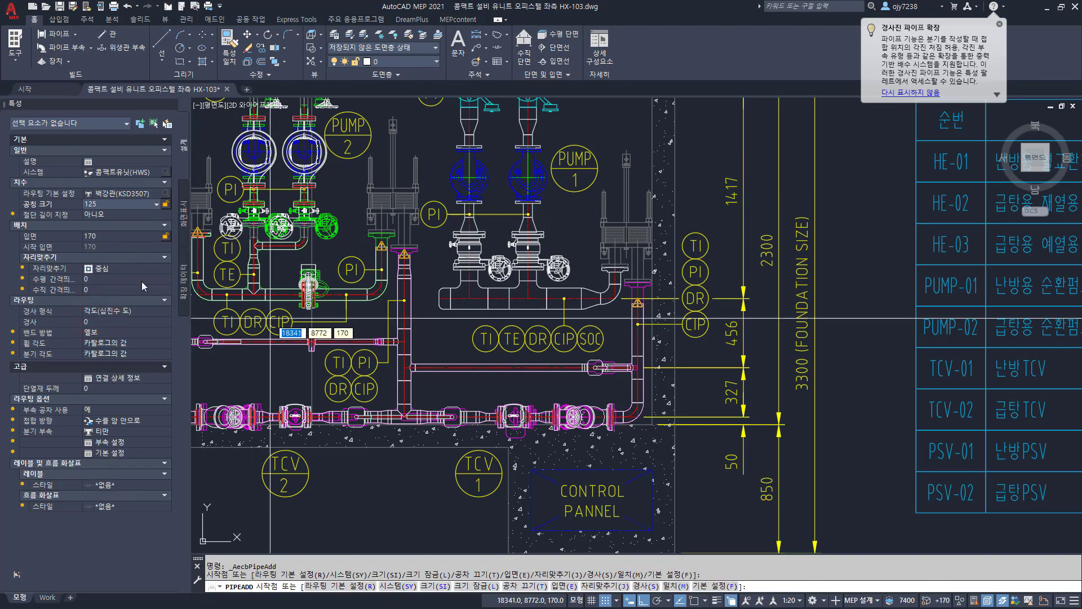
scroll(502, 291, down, 5)
scroll(555, 396, up, 6)
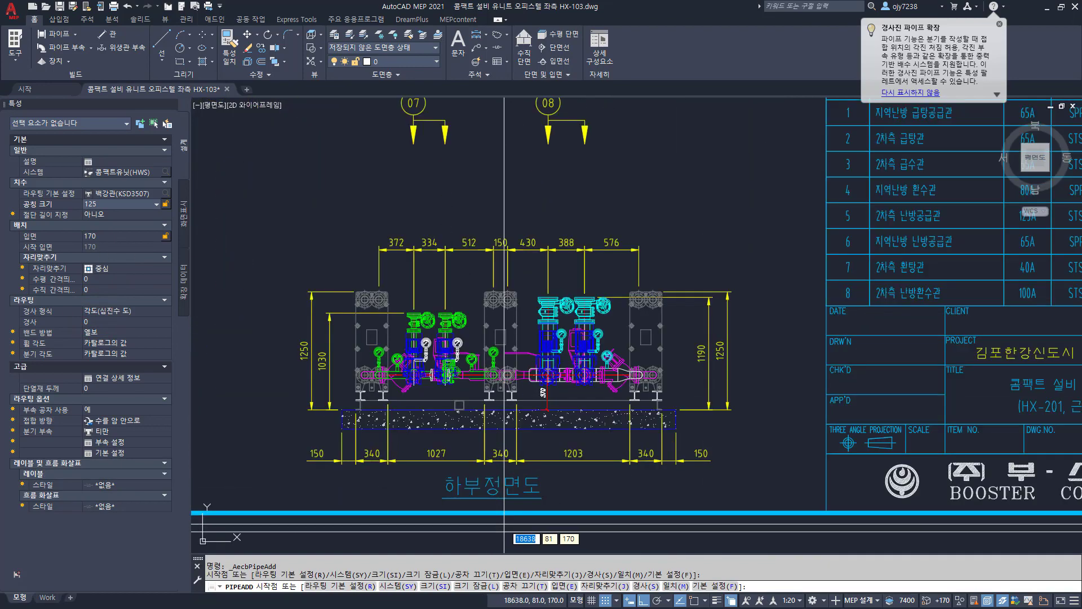
scroll(555, 396, up, 4)
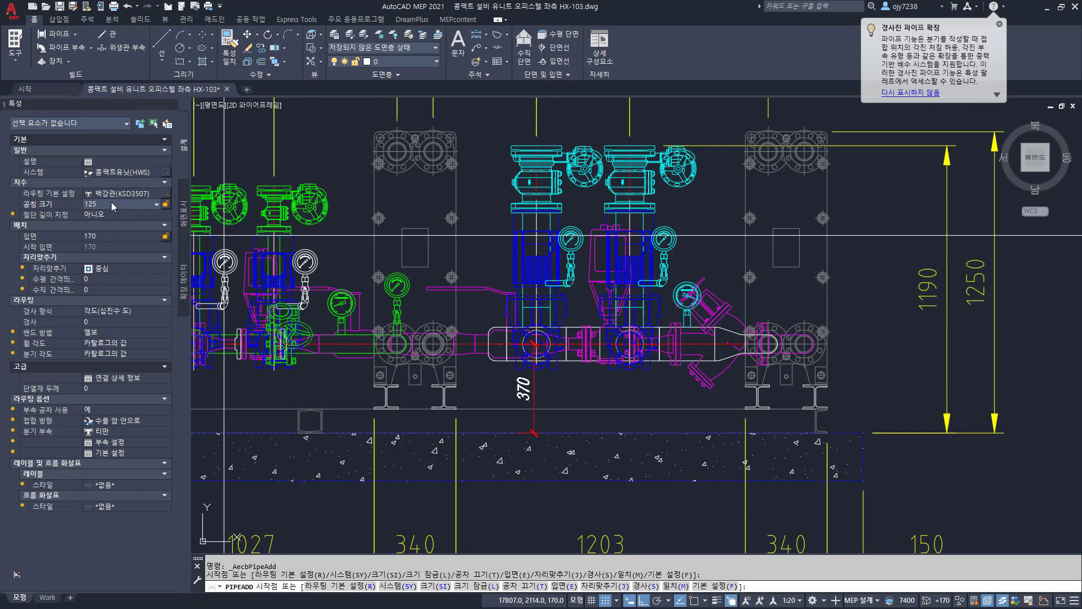
click(112, 237)
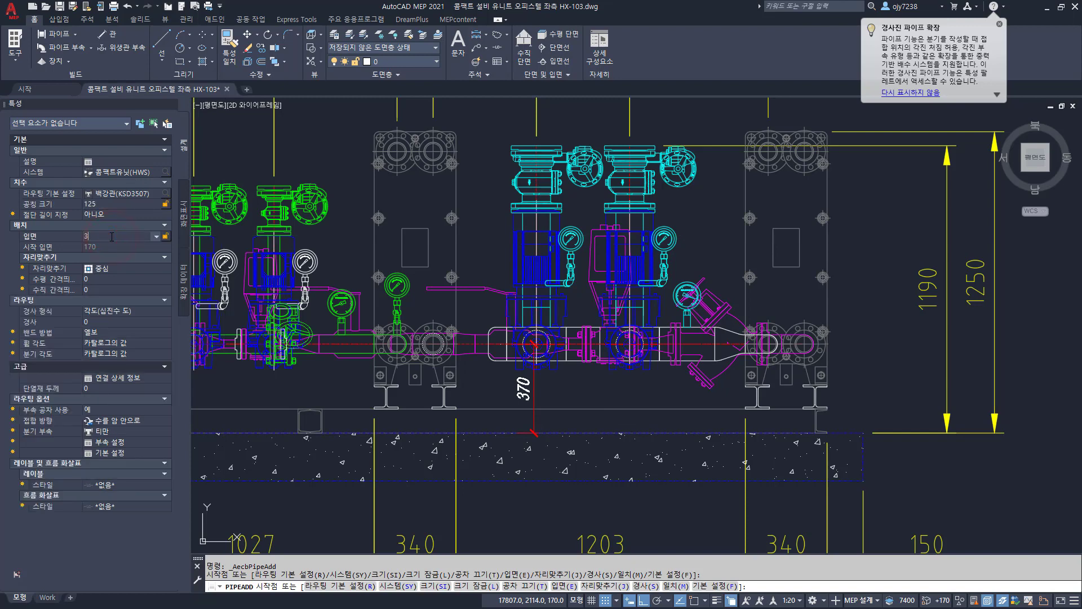
key(Return)
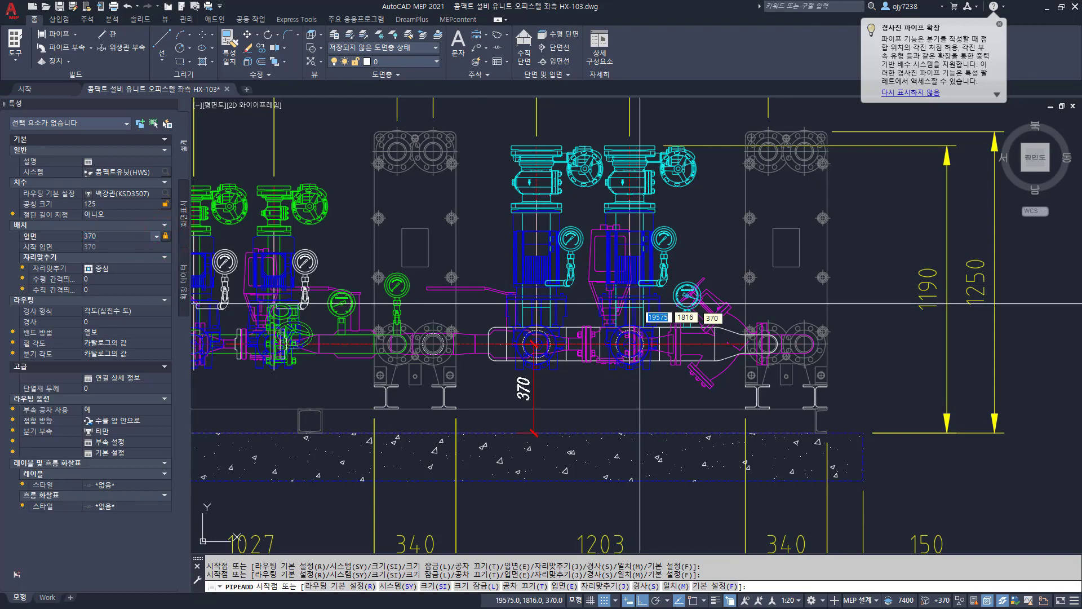
Step: Draw the size 125 header pipe along the header's centreline from the end cap joint to the large end of the reducer
scroll(497, 252, down, 6)
scroll(525, 215, up, 10)
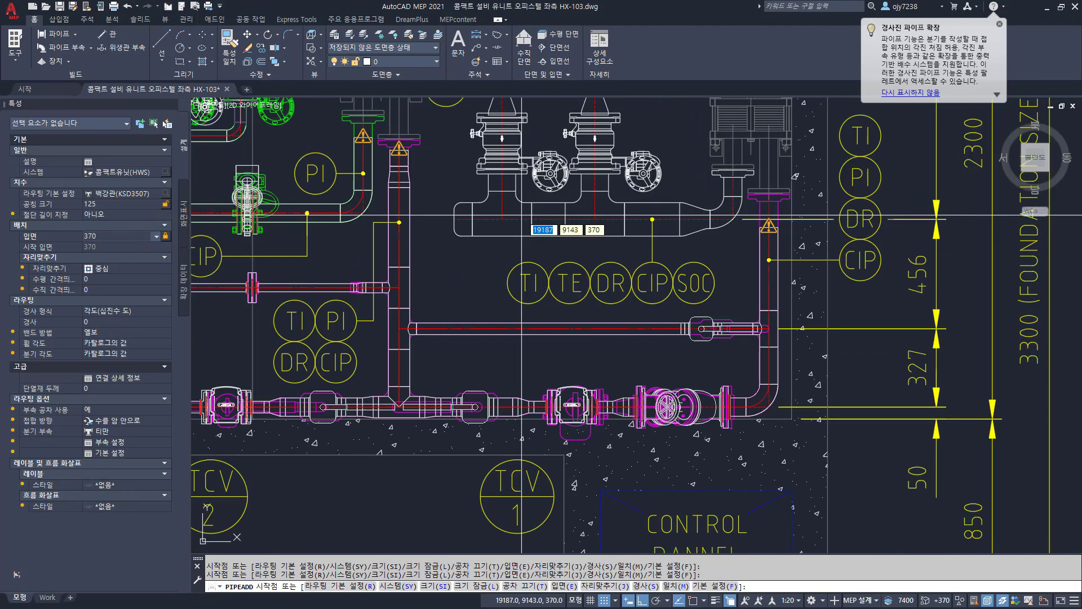
shift+right_click(448, 226)
key(a)
click(432, 221)
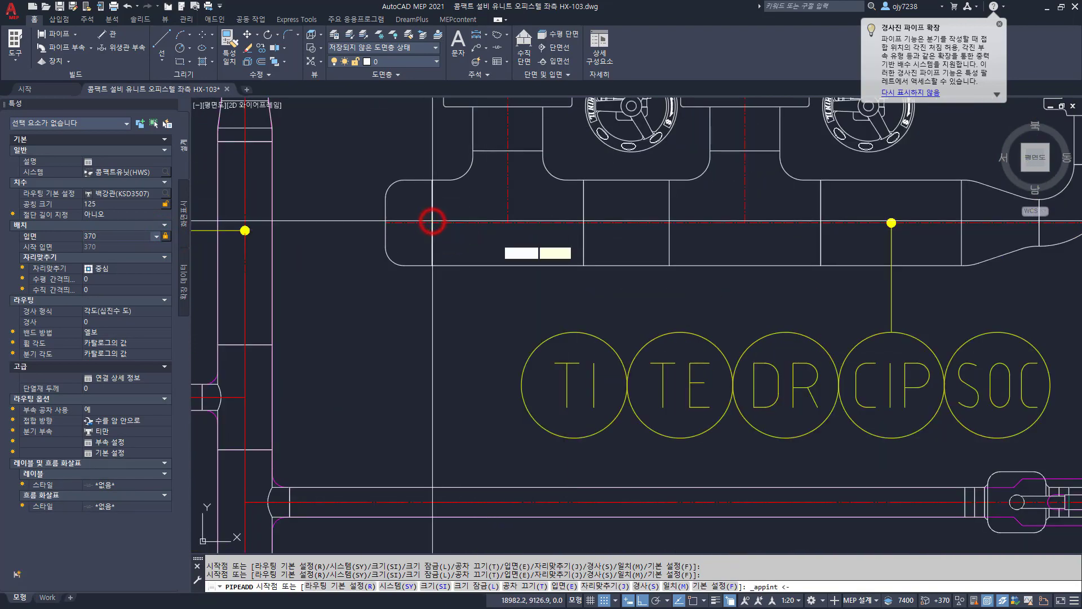
scroll(479, 242, down, 2)
middle_drag(672, 305, 478, 325)
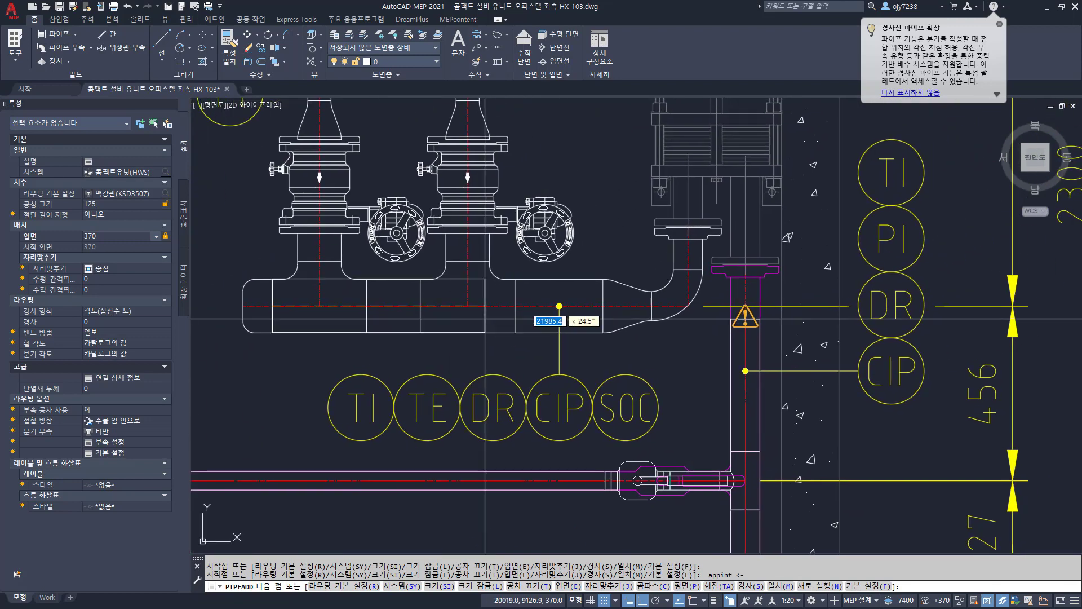
shift+right_click(606, 309)
key(a)
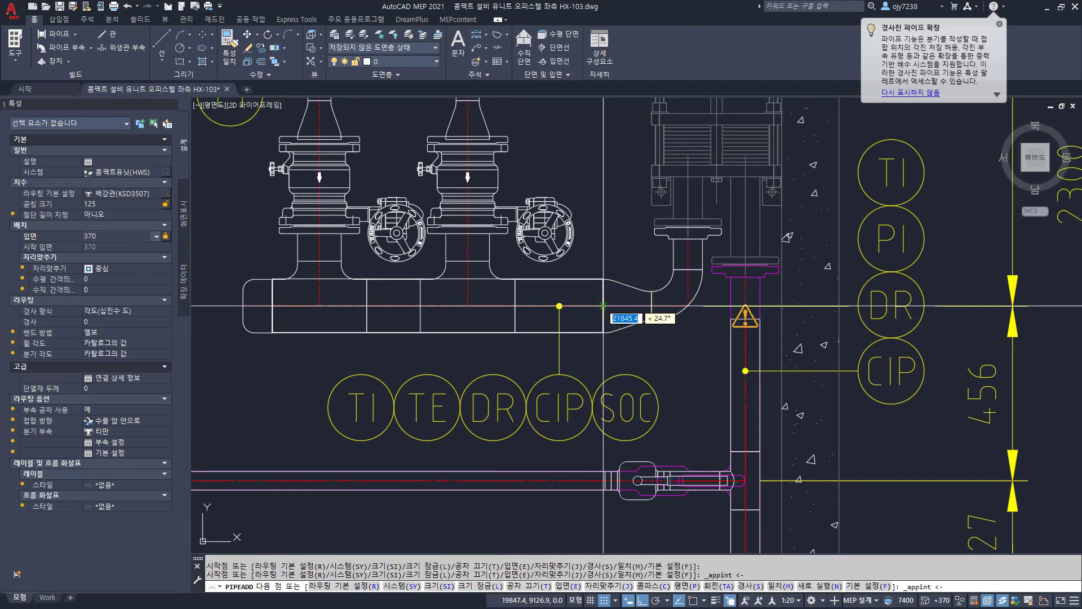
click(603, 305)
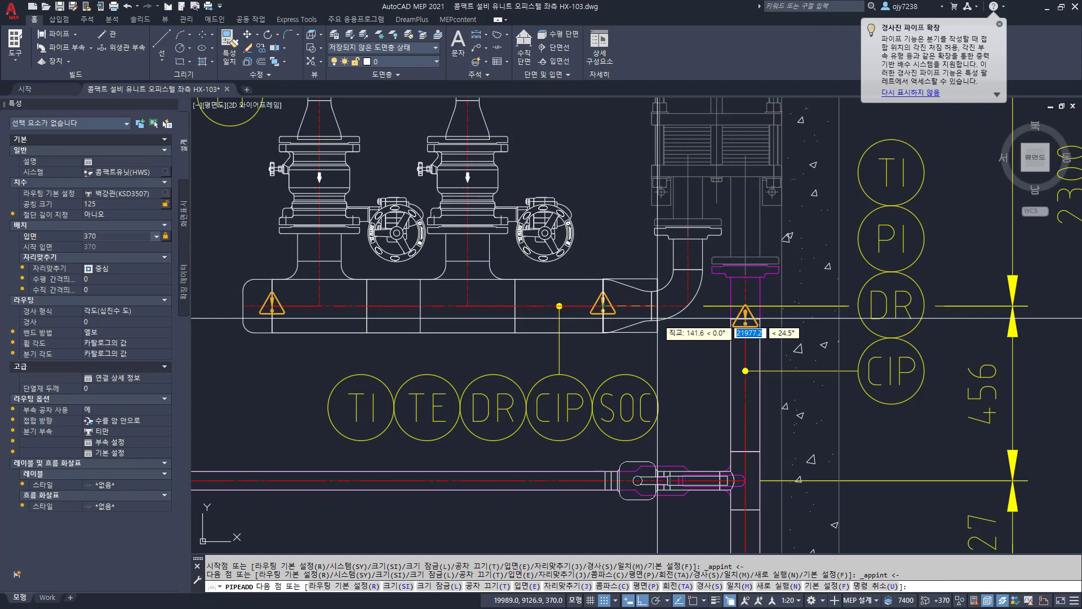
Step: Continue the run at size 65 to the elbow corner aligned with the HE-1 nozzle, turn it towards the nozzle flange, and end the run
key(Return)
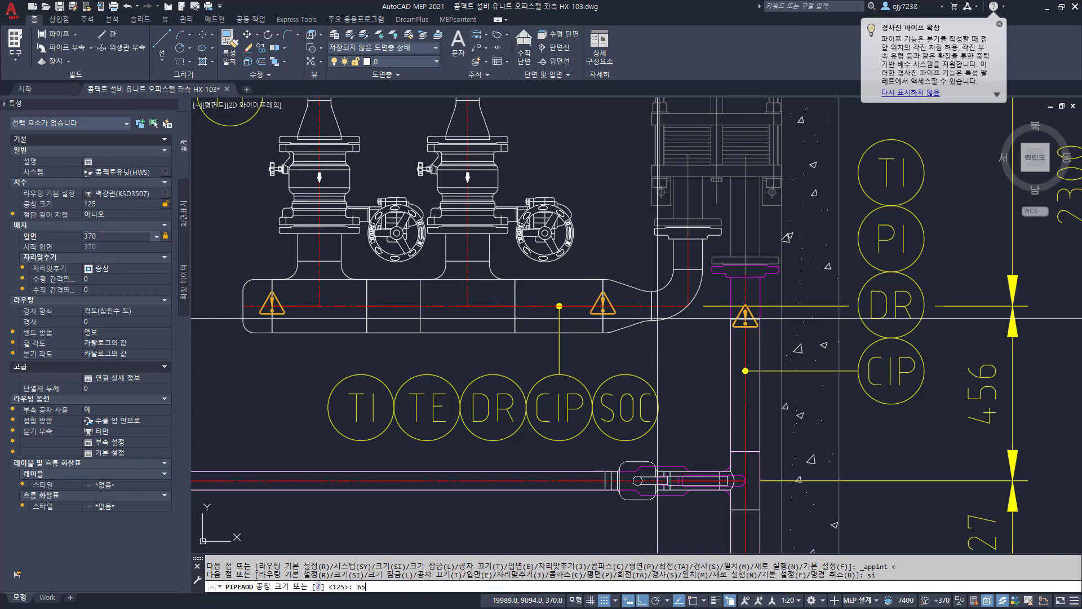
key(Return)
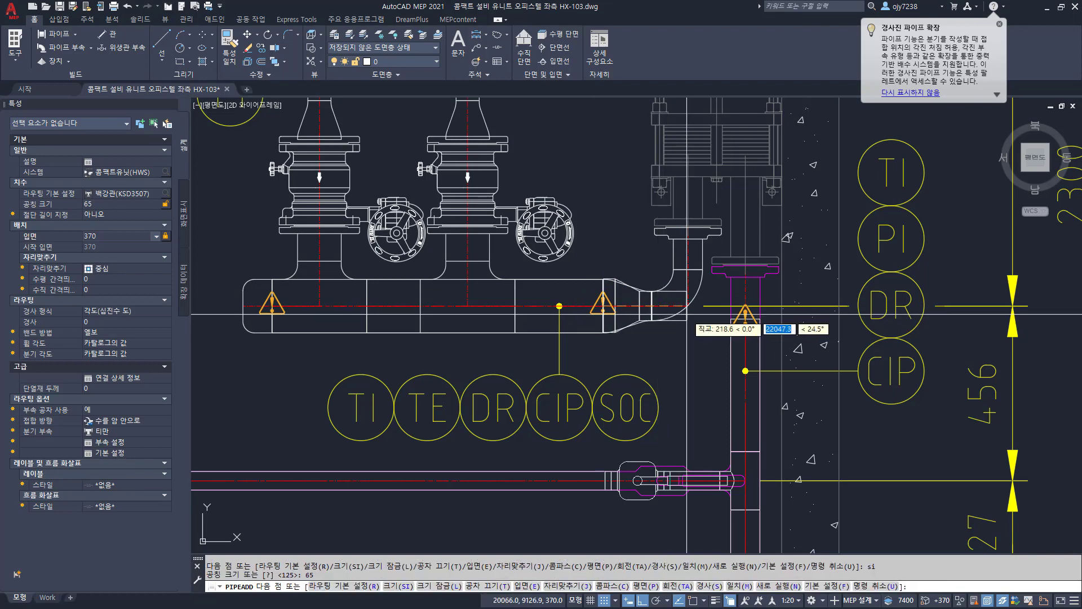
text(.x)
key(Return)
shift+right_click(725, 313)
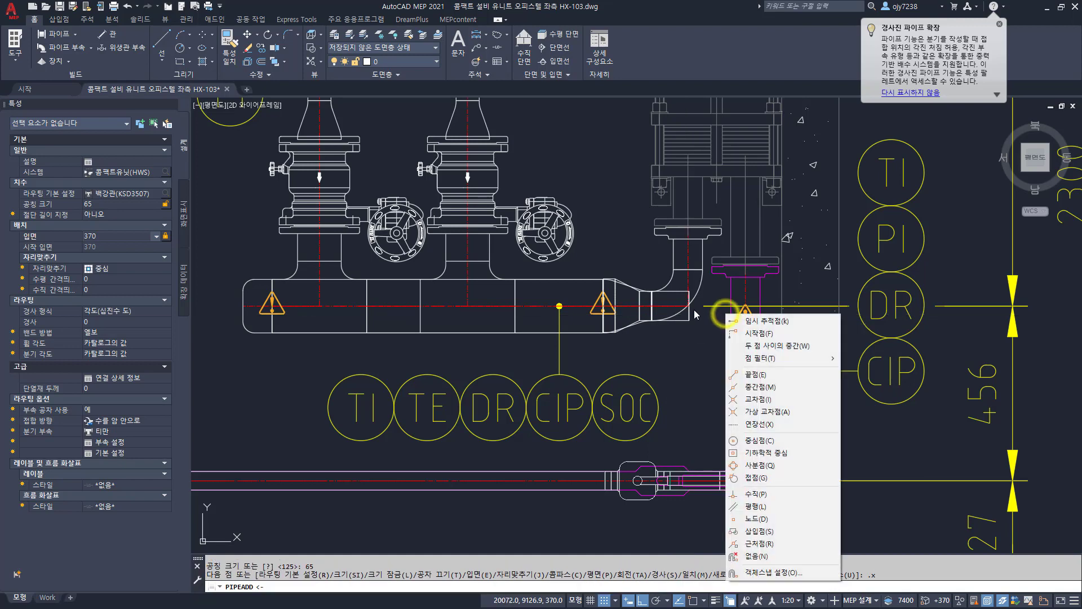
key(e)
click(689, 305)
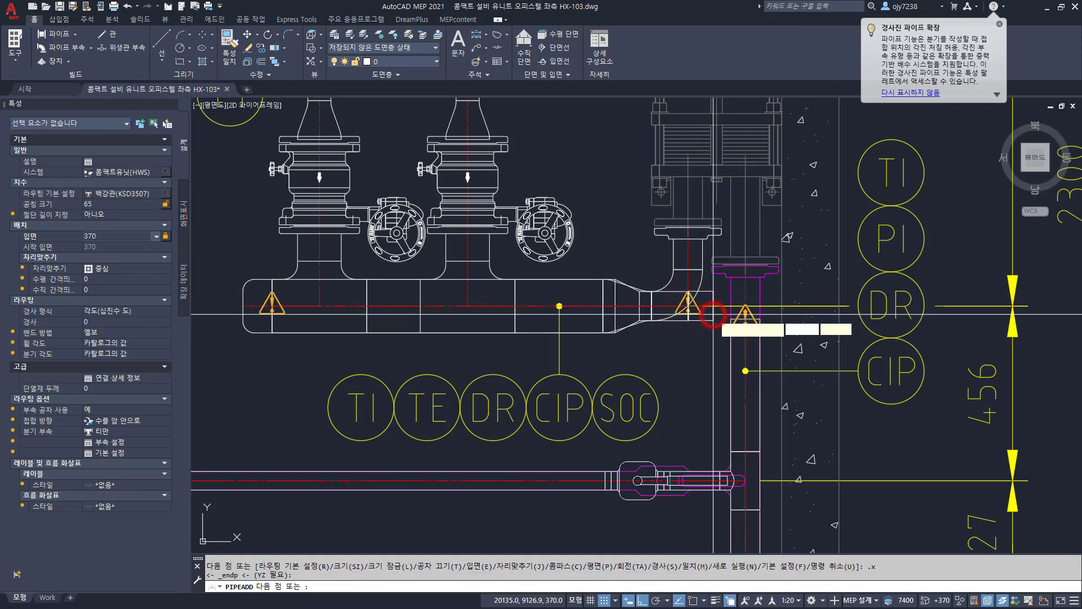
scroll(688, 257, up, 4)
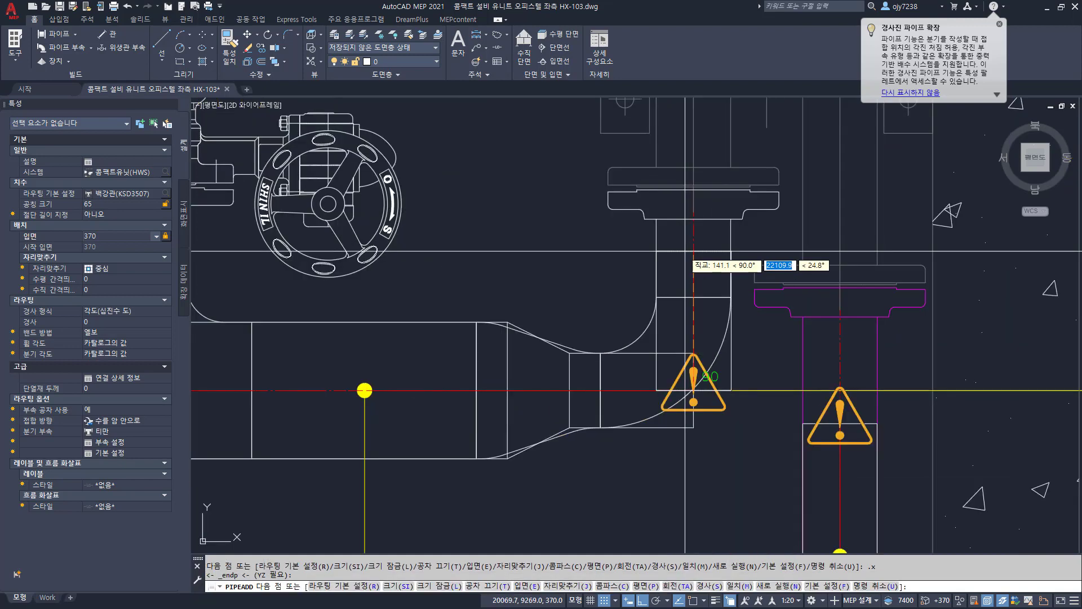
click(693, 243)
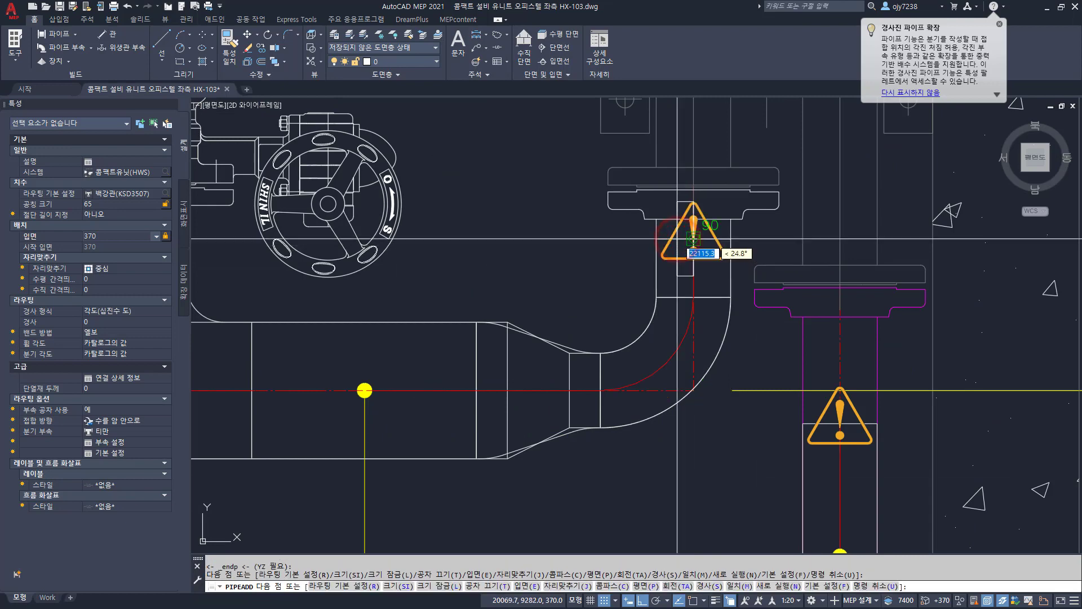
key(Escape)
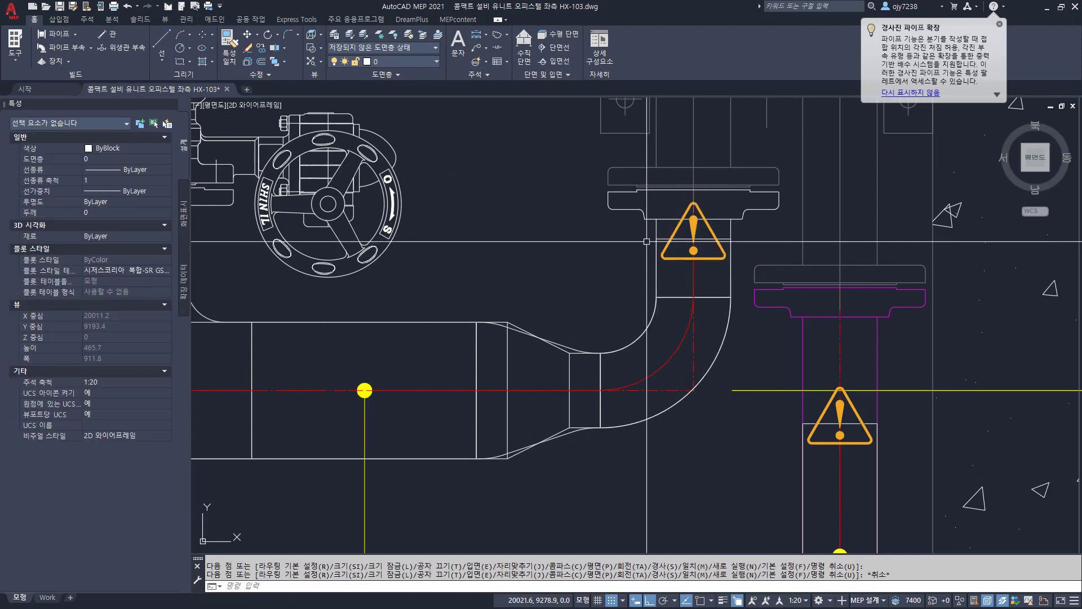
Step: Place a 백 캡 용접 weld cap on the open end of the size 125 header pipe at the default rotation
scroll(637, 245, down, 5)
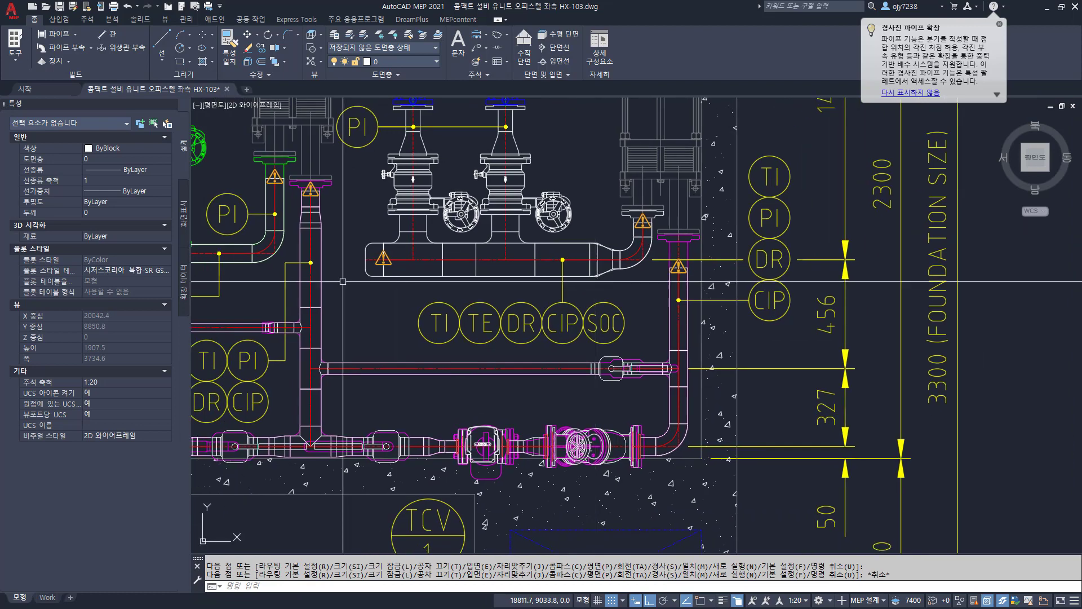
scroll(555, 250, down, 3)
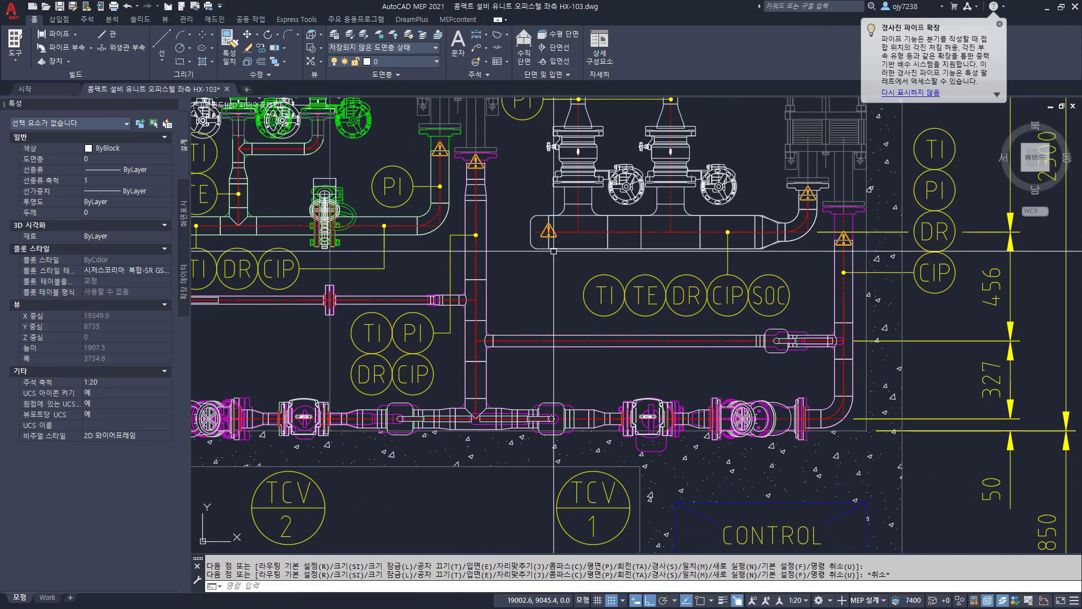
scroll(544, 407, down, 3)
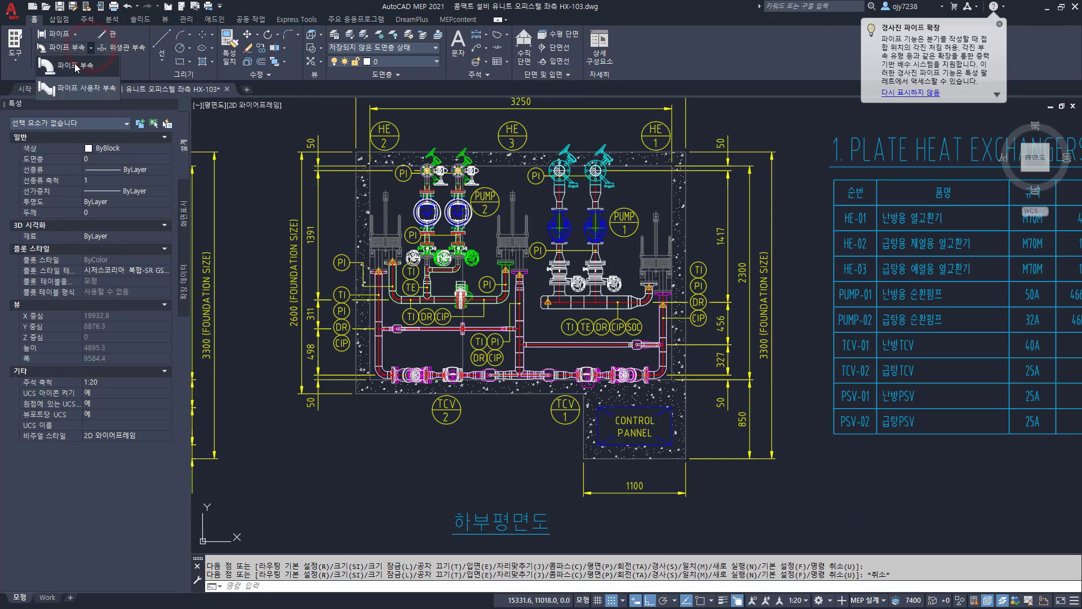
click(76, 67)
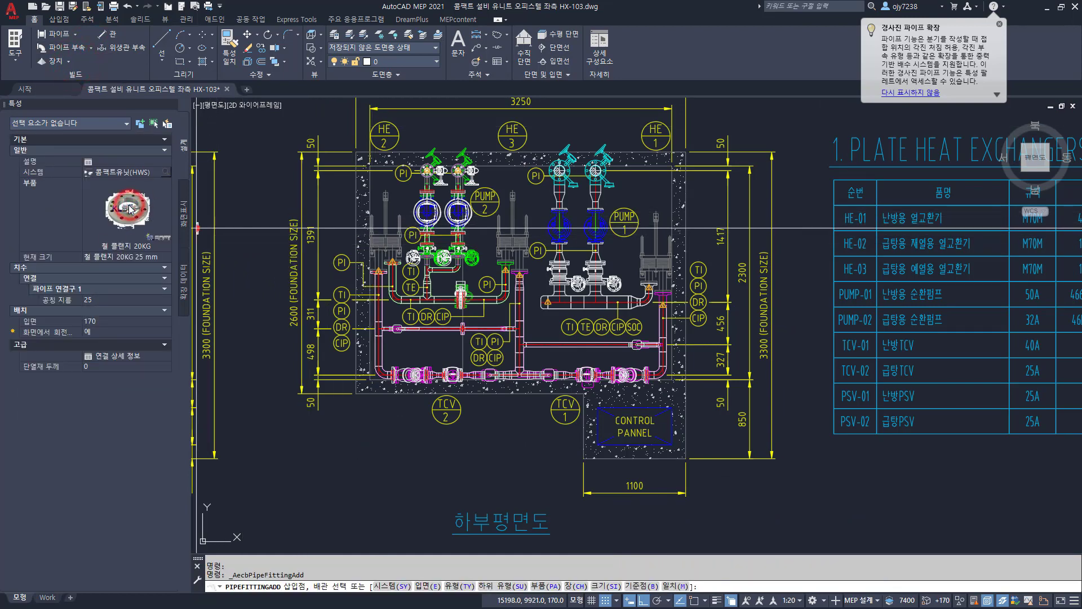
click(475, 194)
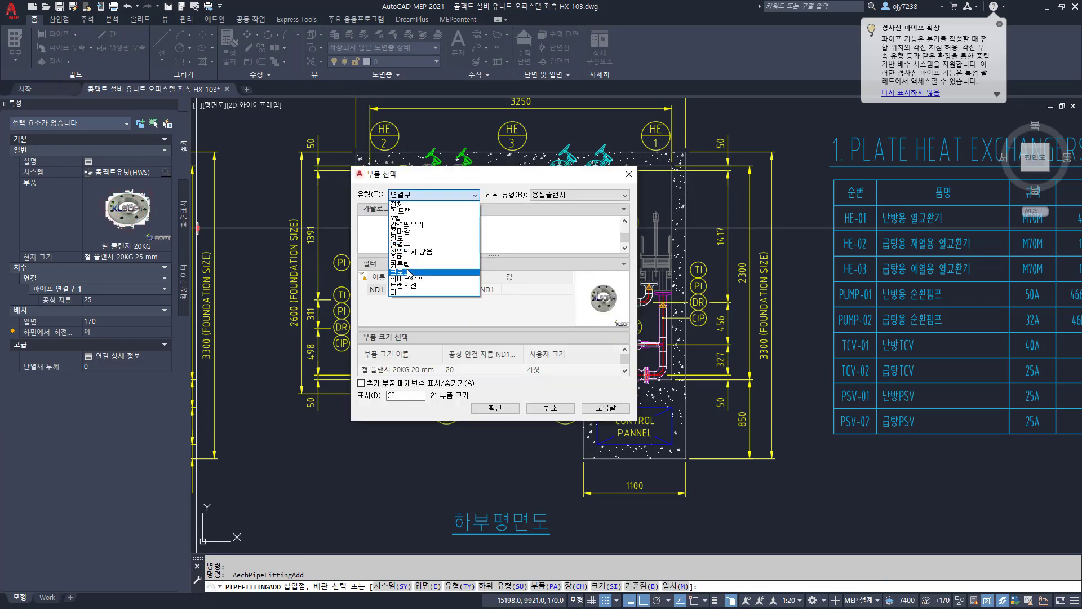
click(401, 231)
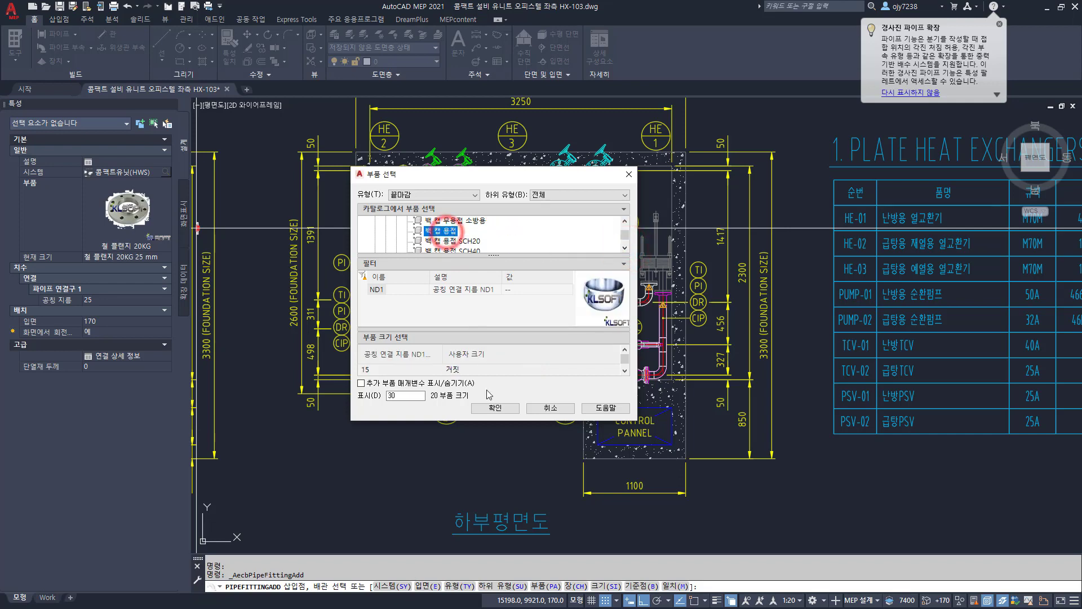
click(496, 408)
scroll(562, 276, up, 5)
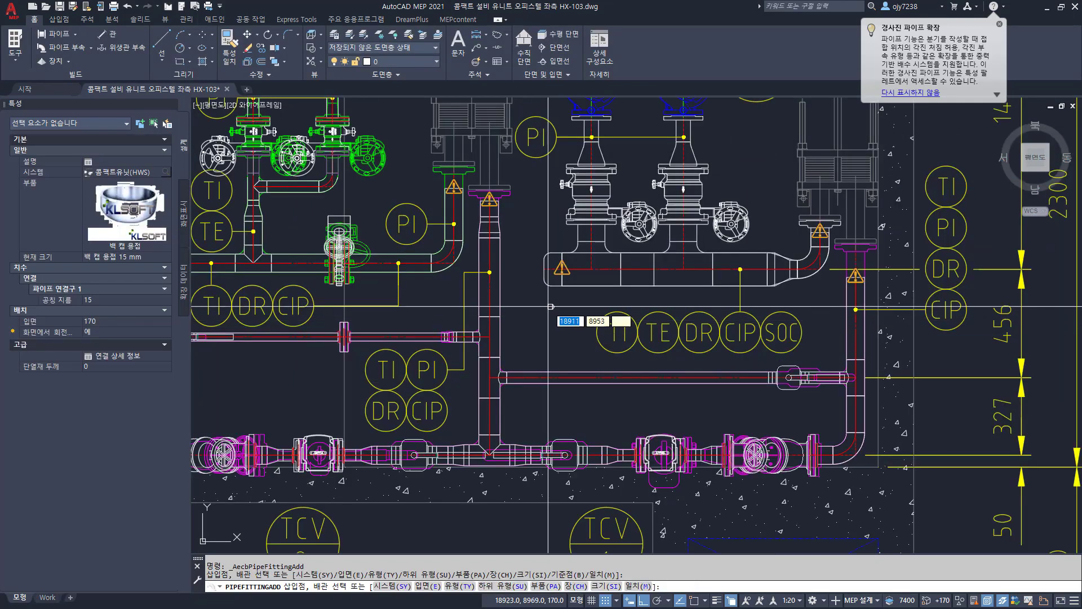
click(563, 276)
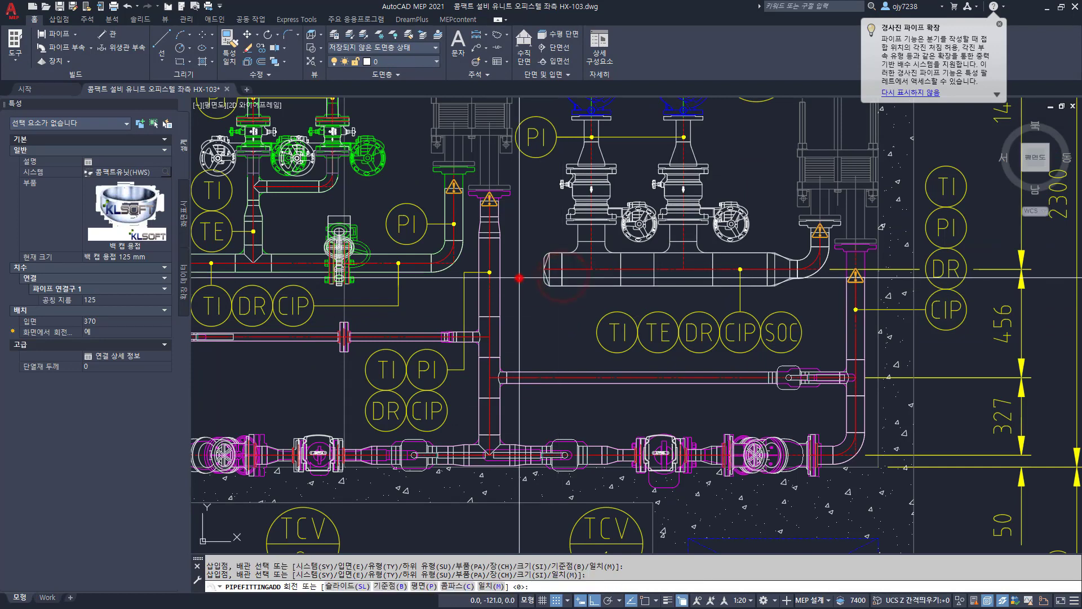
key(Return)
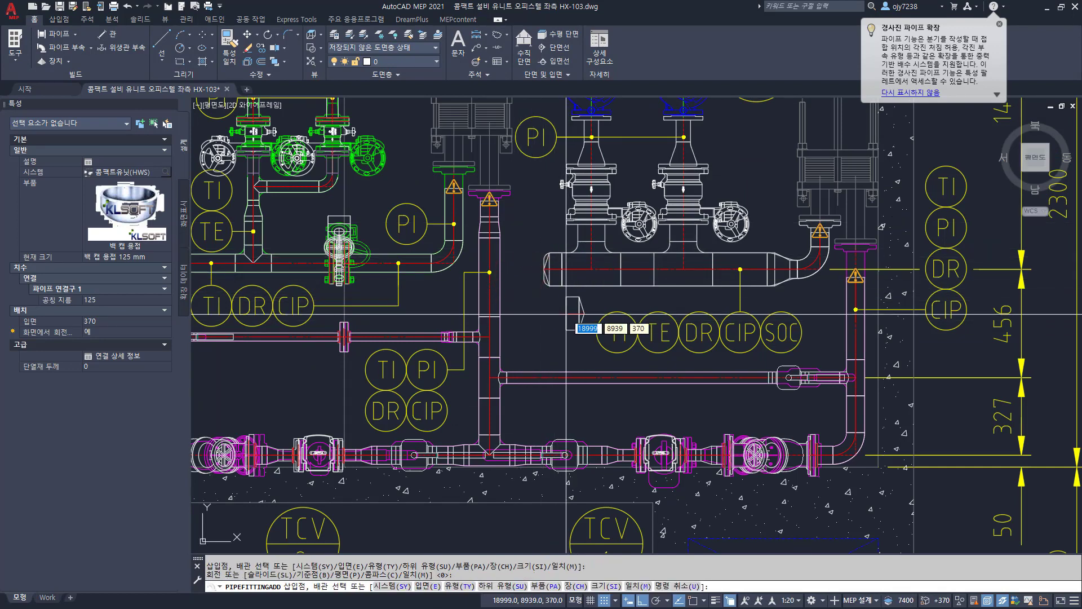
key(Escape)
Step: Check the outside diameter of the header's first pump branch with a temporary linear dimension
scroll(561, 245, up, 6)
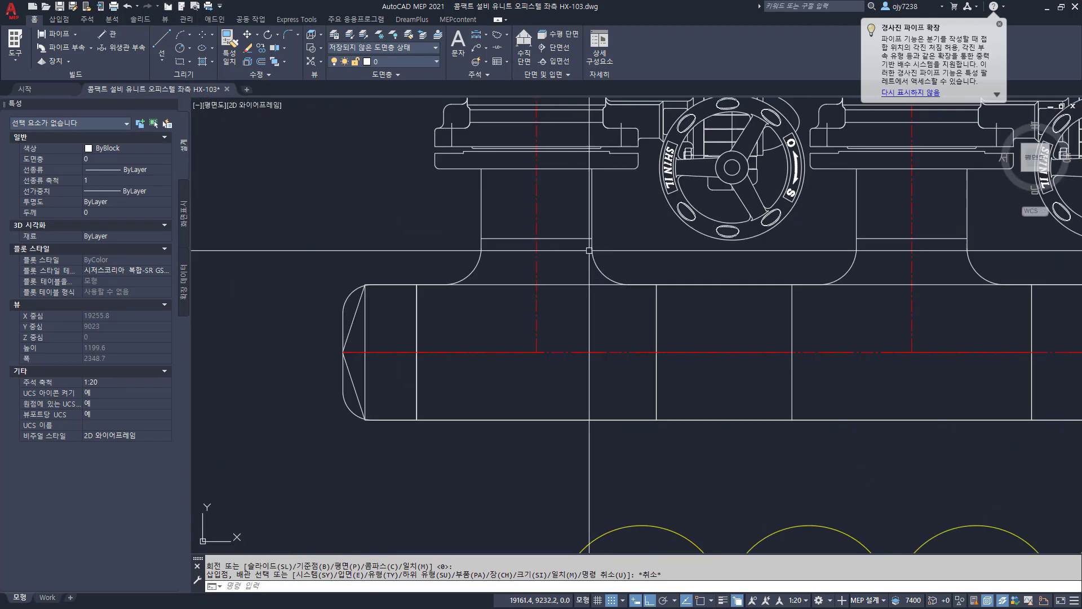
text(dd)
key(Return)
click(561, 238)
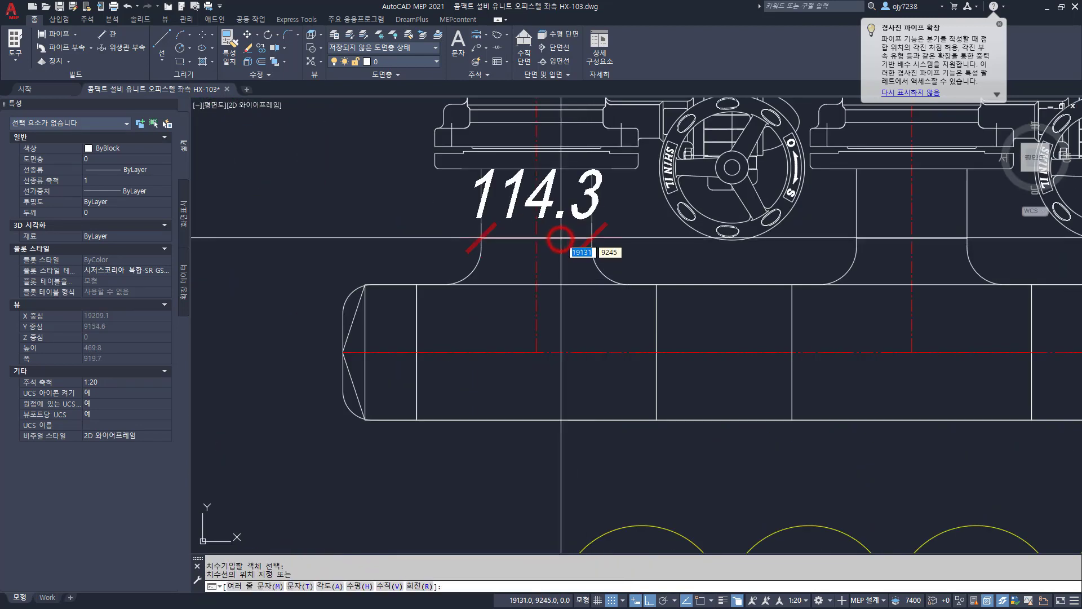
key(Escape)
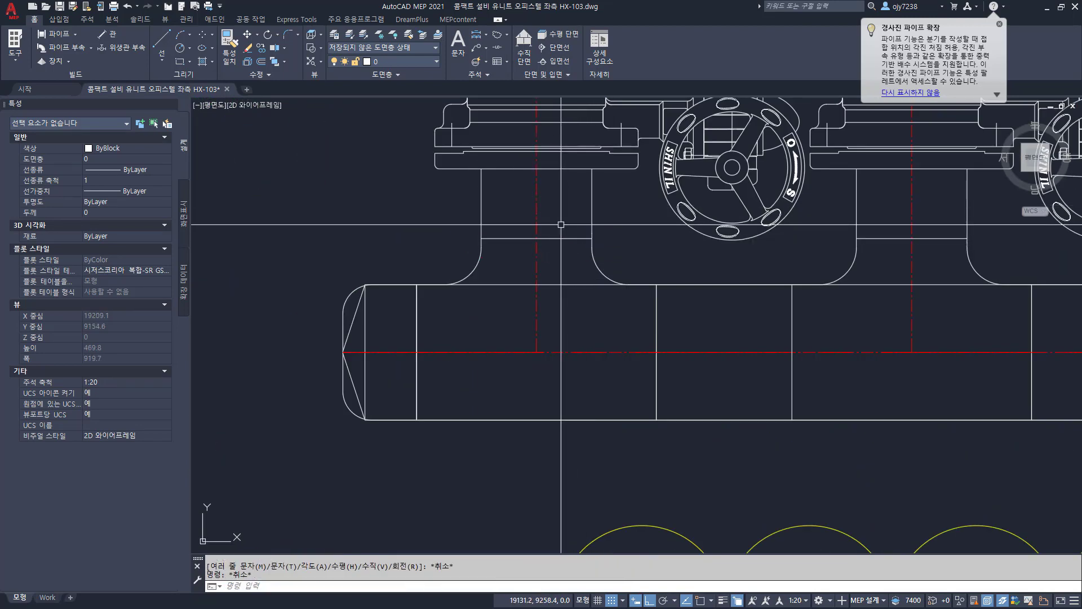
Step: Branch a size 100 pipe off the size 125 header at elevation 370, ending level with the lower reducer's large end
click(579, 284)
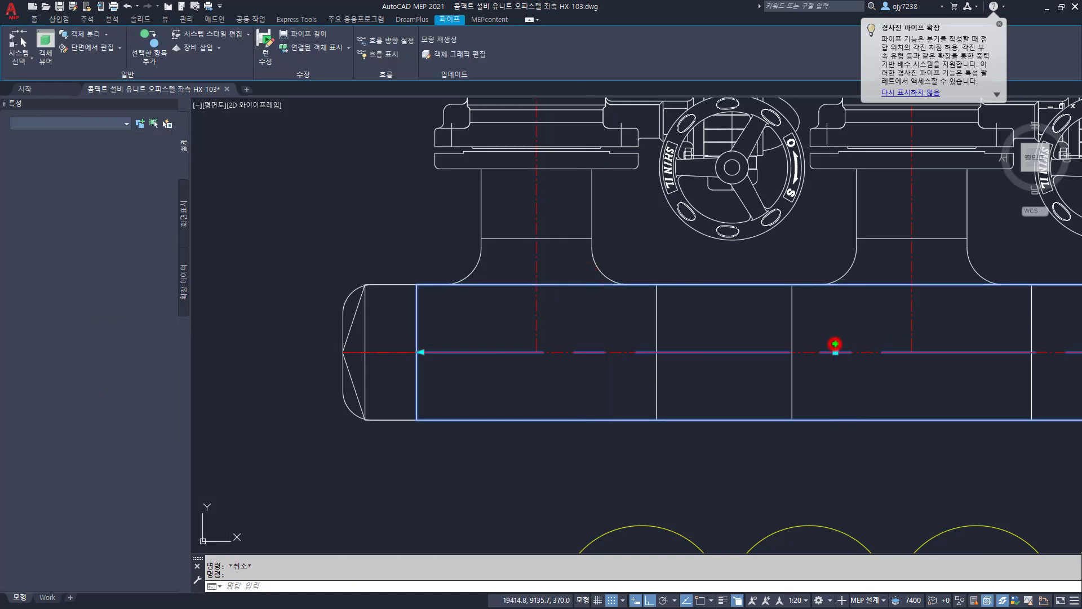
click(835, 351)
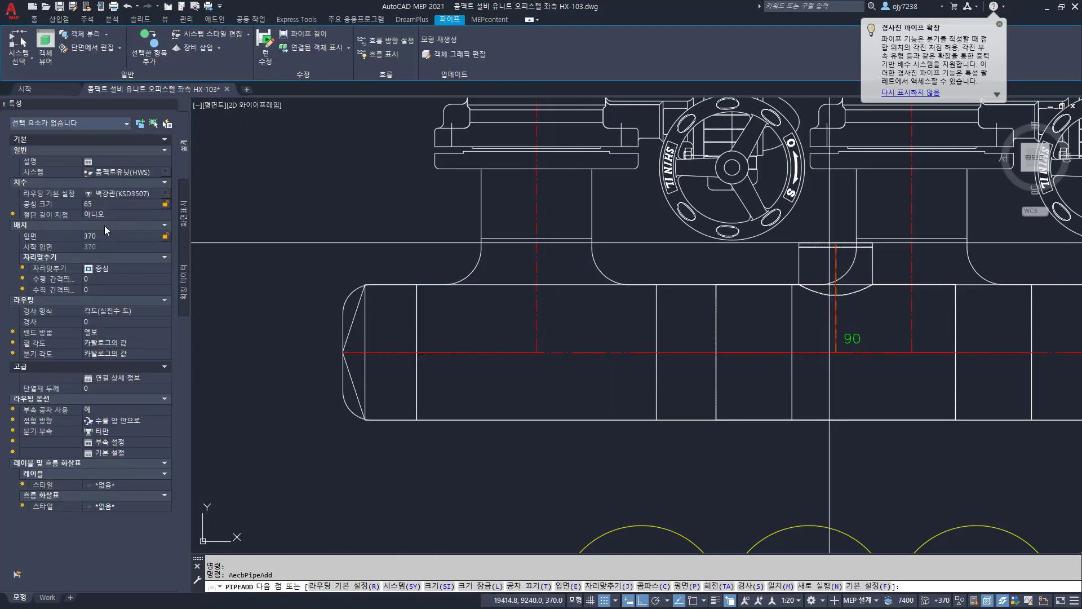
click(110, 206)
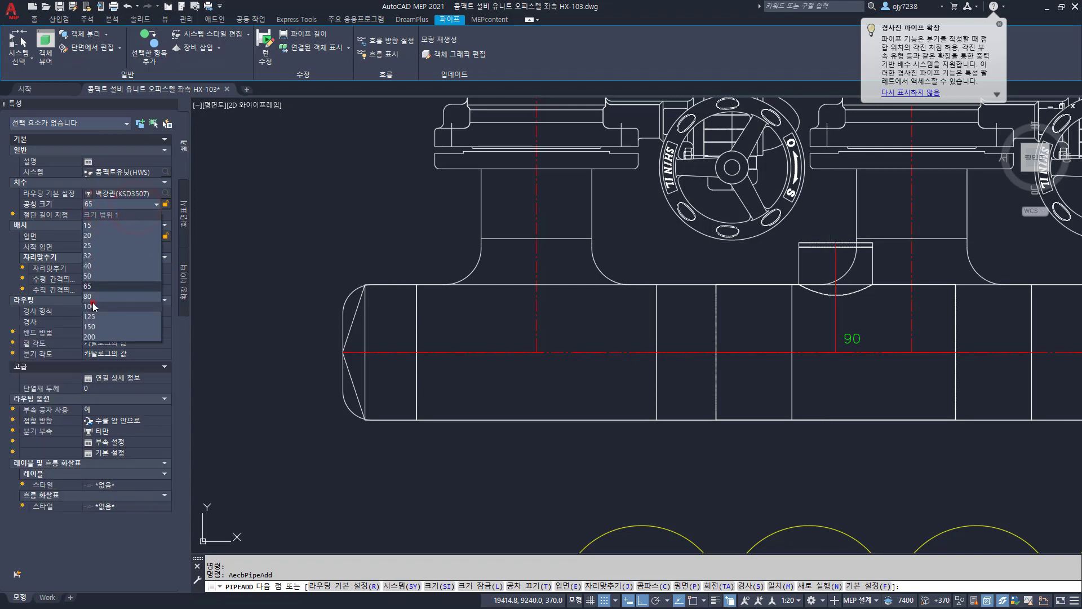
click(91, 306)
scroll(789, 235, up, 3)
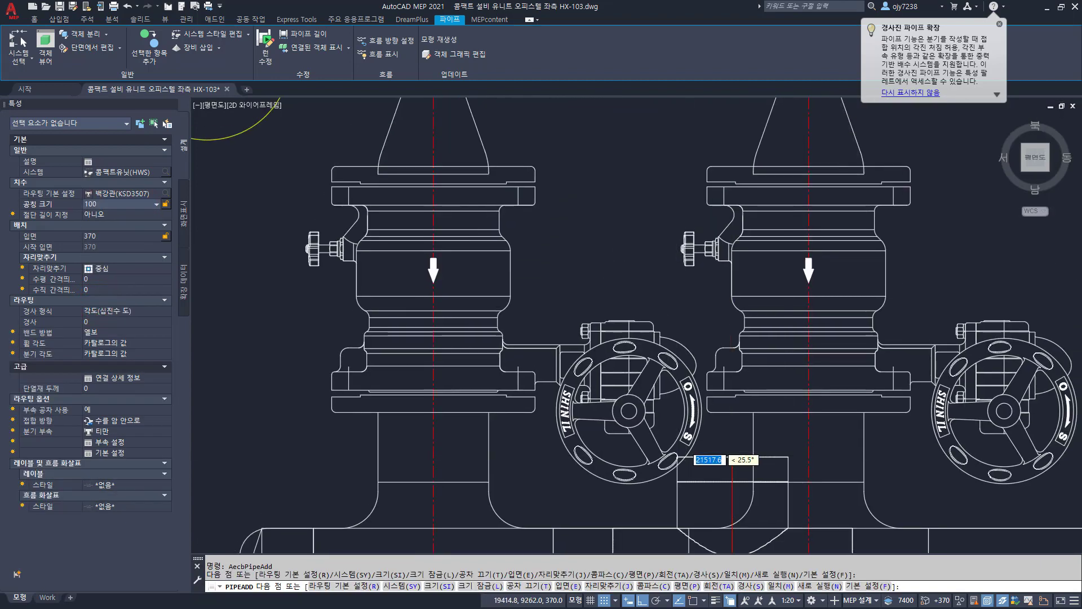
scroll(684, 445, down, 4)
middle_drag(669, 336, 492, 328)
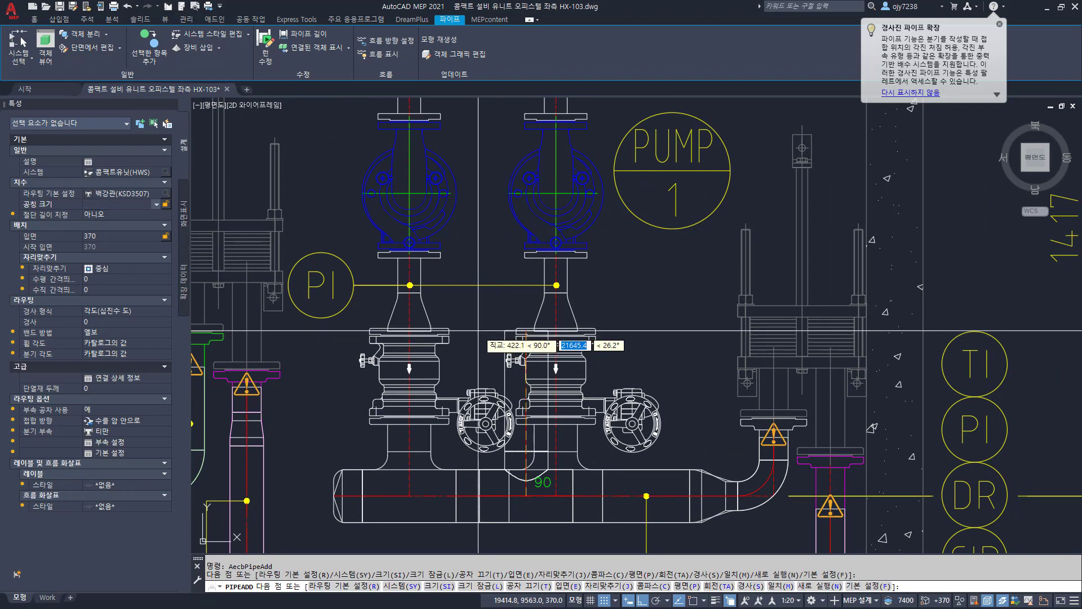
scroll(478, 330, up, 2)
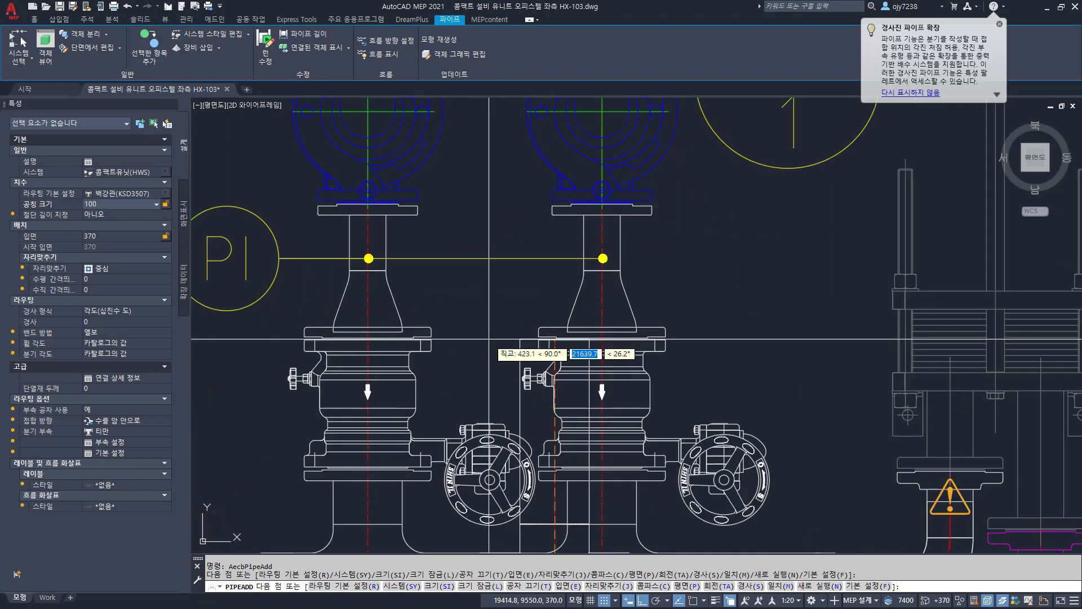
shift+right_click(420, 320)
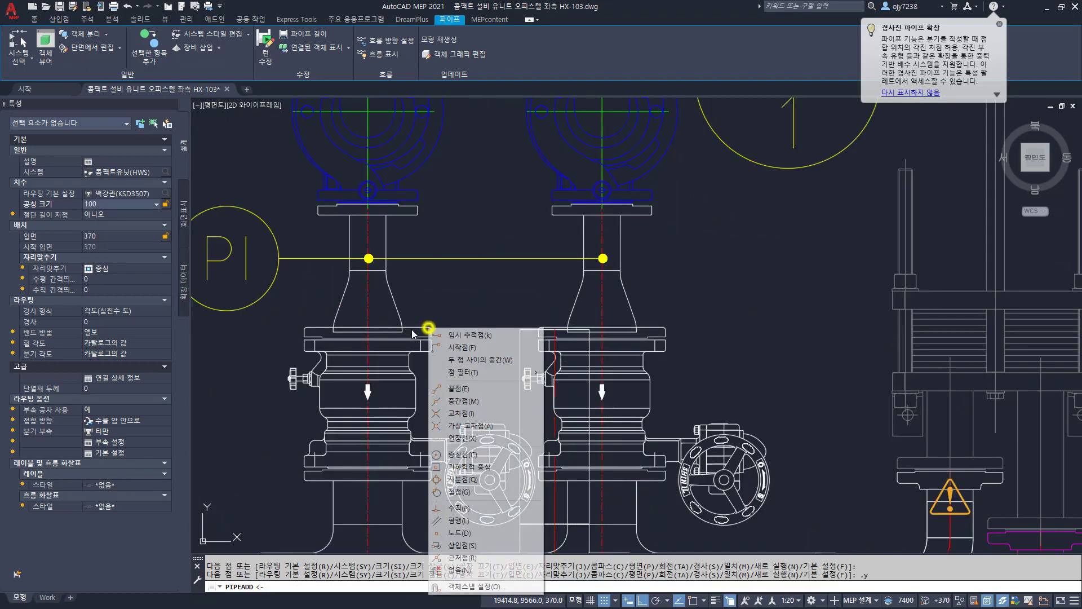
click(450, 544)
click(396, 334)
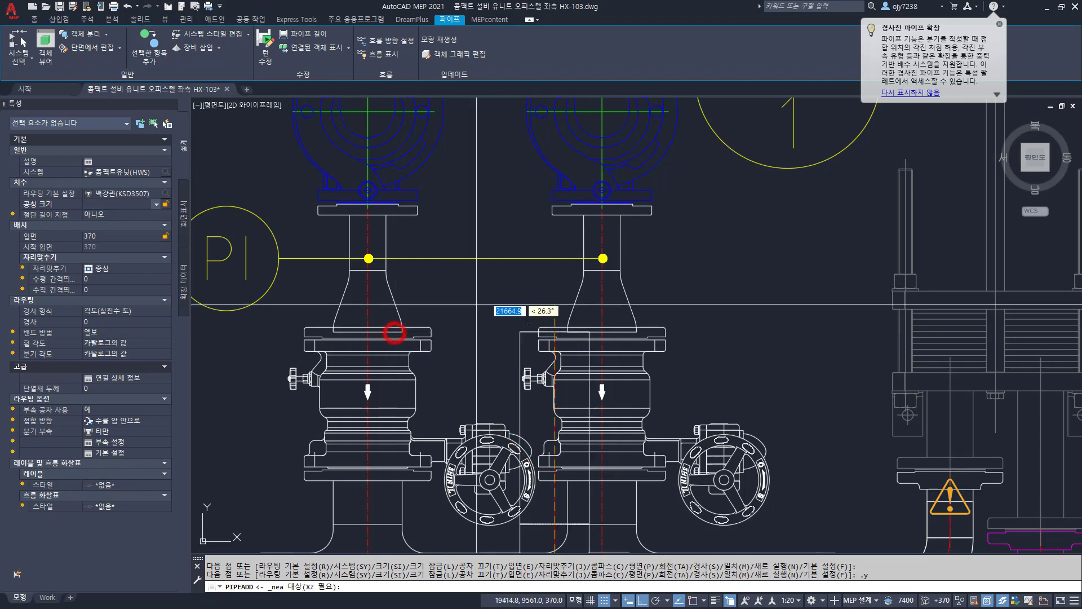
click(507, 285)
scroll(509, 283, down, 3)
scroll(520, 260, up, 1)
middle_drag(520, 260, 488, 386)
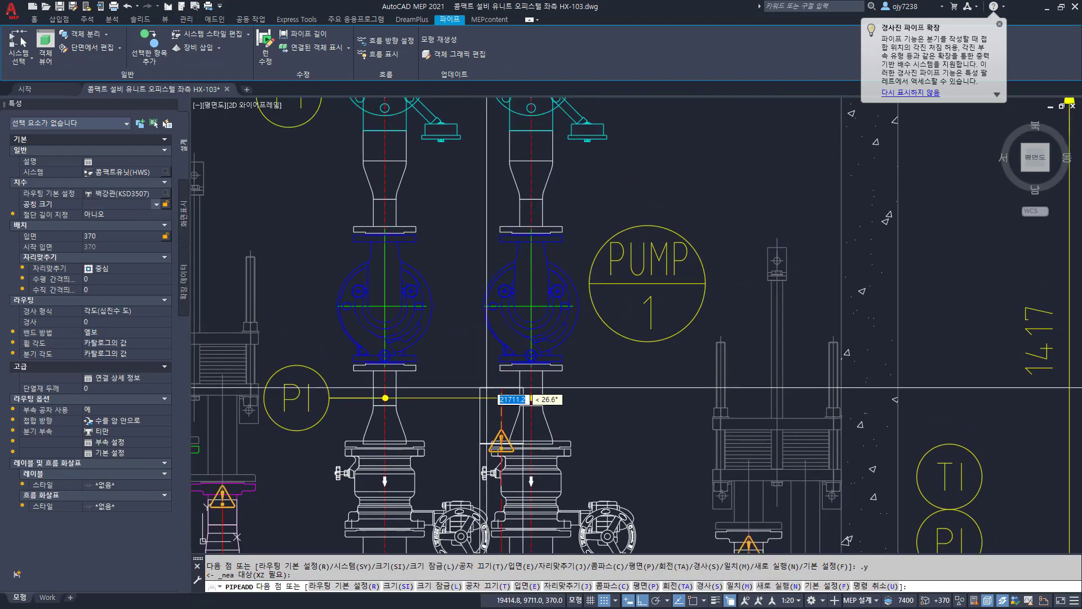
scroll(537, 326, down, 2)
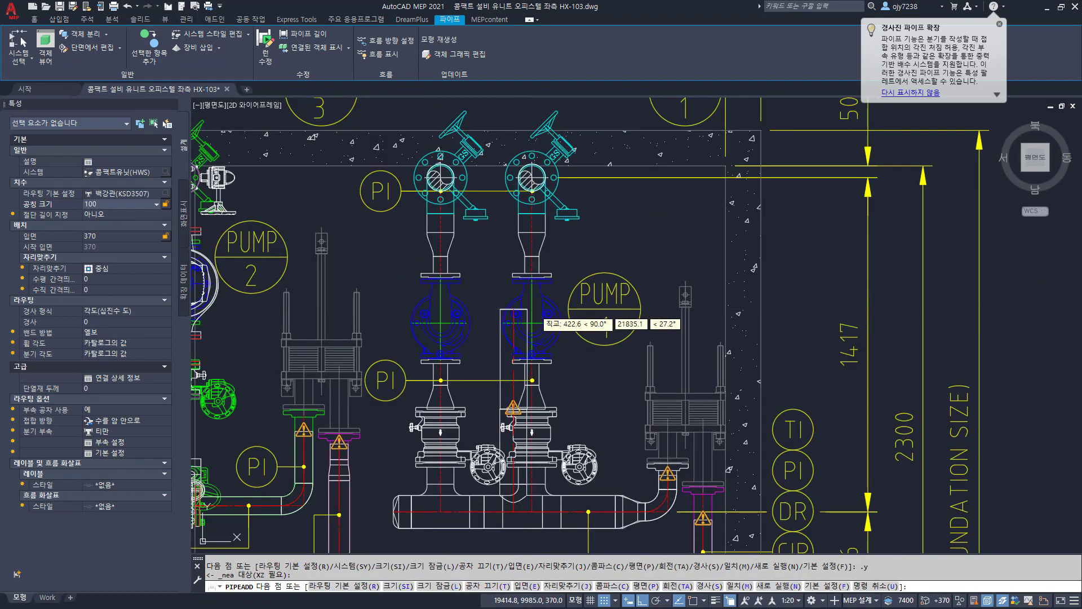
key(Escape)
Step: Check the pipe's outside diameter at the small end of the reducer above the pump with a temporary linear dimension
scroll(549, 259, up, 6)
text(dd)
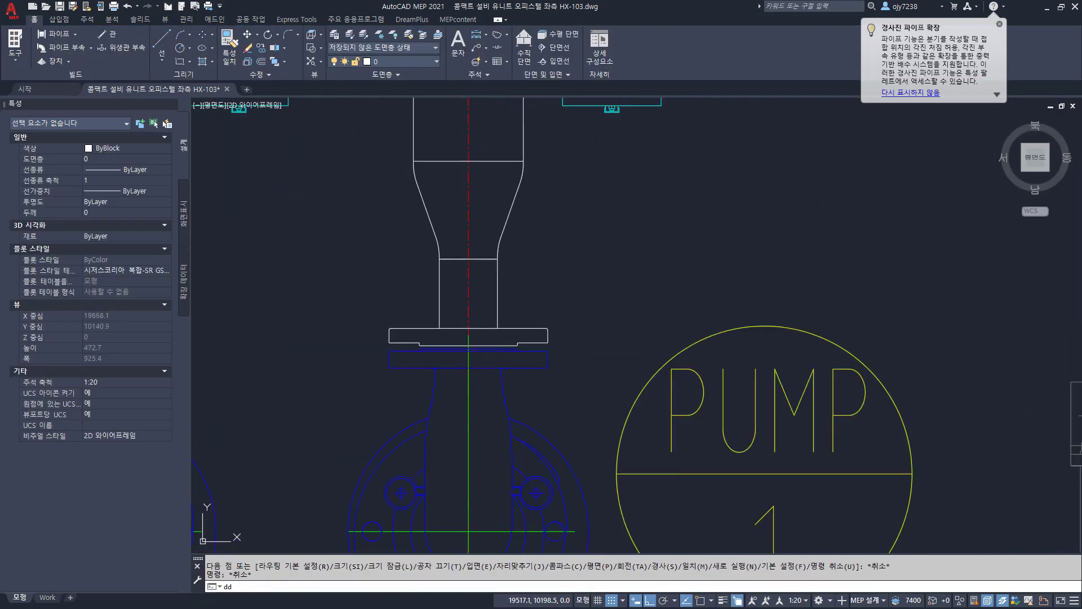
key(space)
key(space)
click(485, 260)
scroll(485, 268, down, 2)
key(Escape)
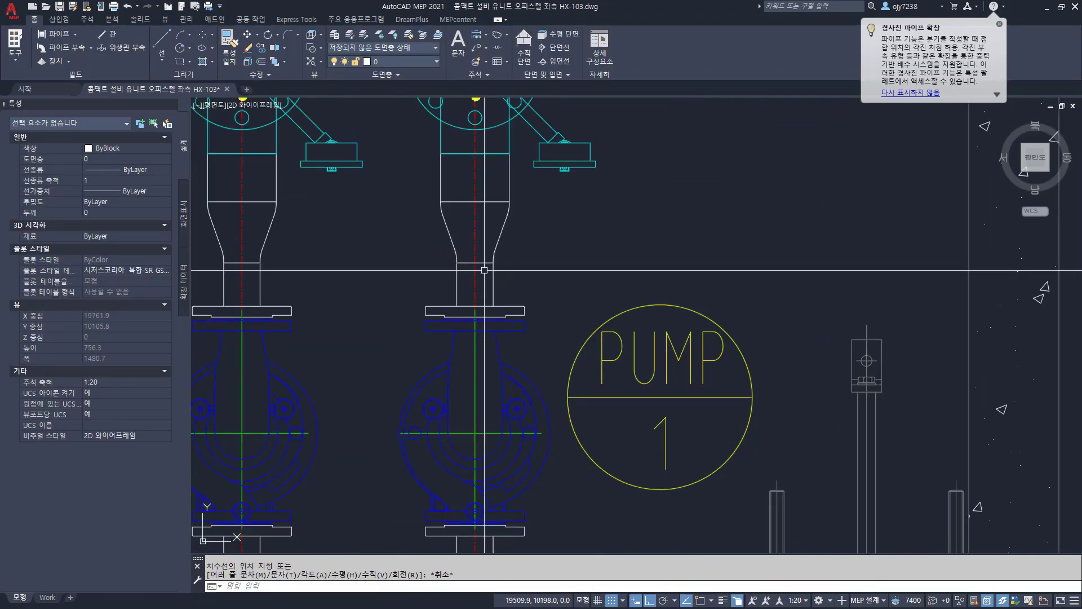
key(Escape)
Step: Continue the branch from its open end at size 50 up to the level of the upper reducer's small end
scroll(484, 270, down, 5)
scroll(478, 378, up, 5)
click(413, 409)
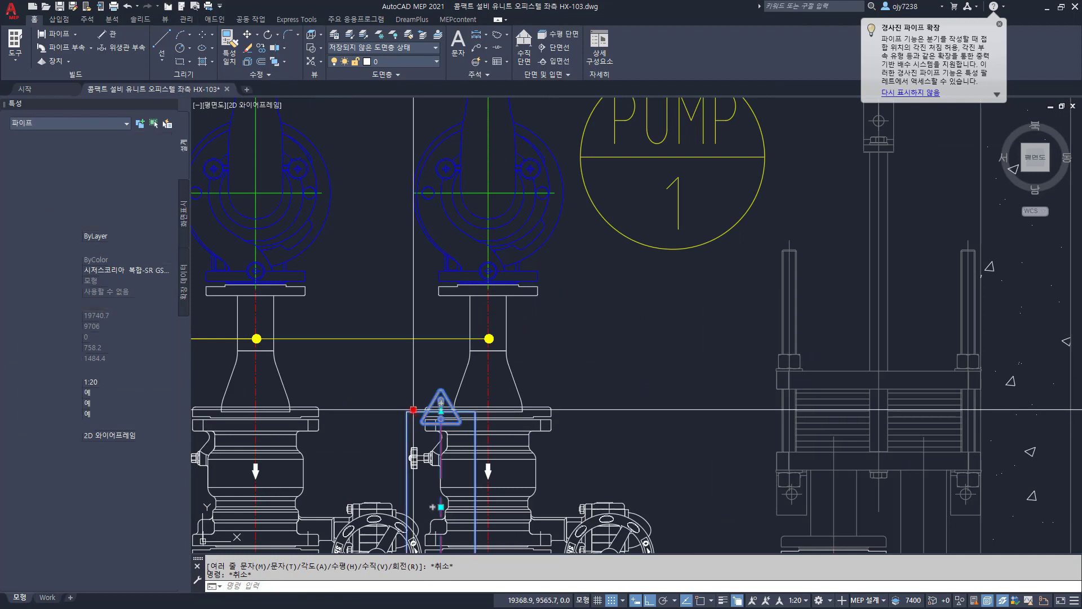
click(440, 402)
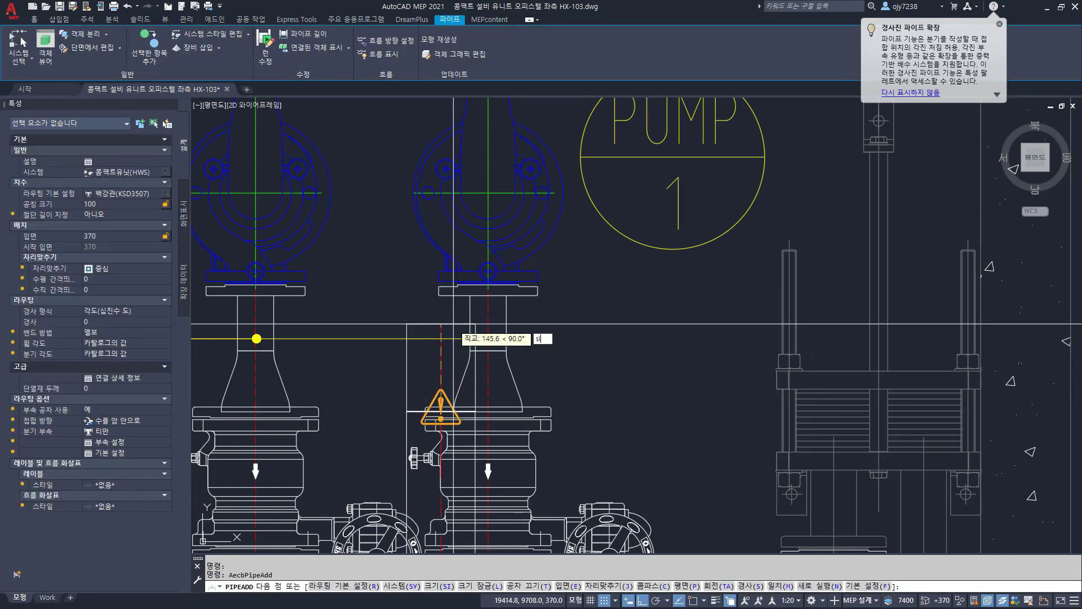
text(si)
key(Return)
text(50)
key(Return)
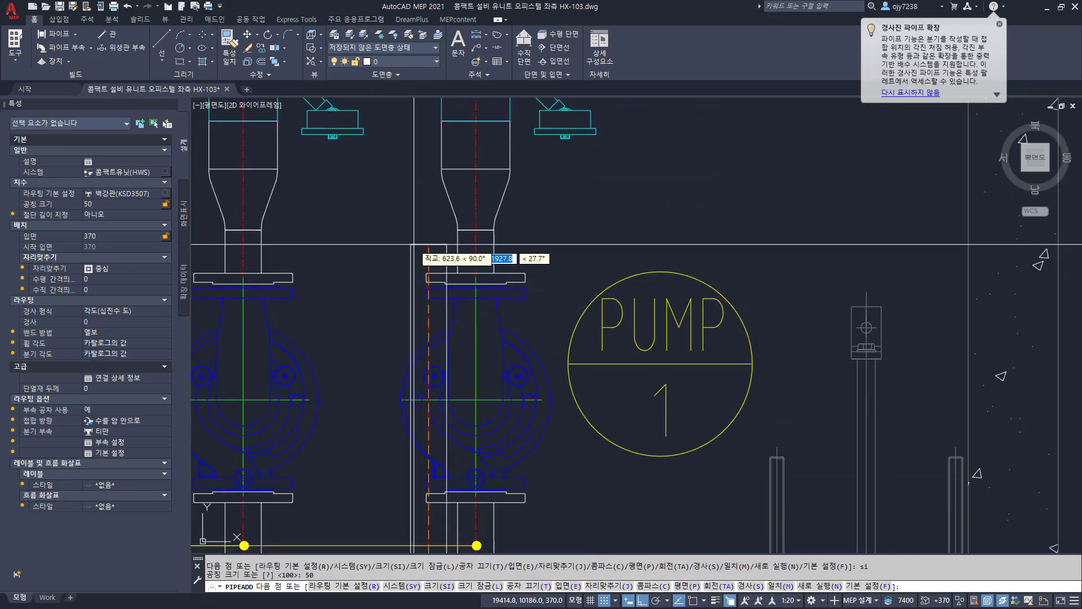
text(.y)
key(Return)
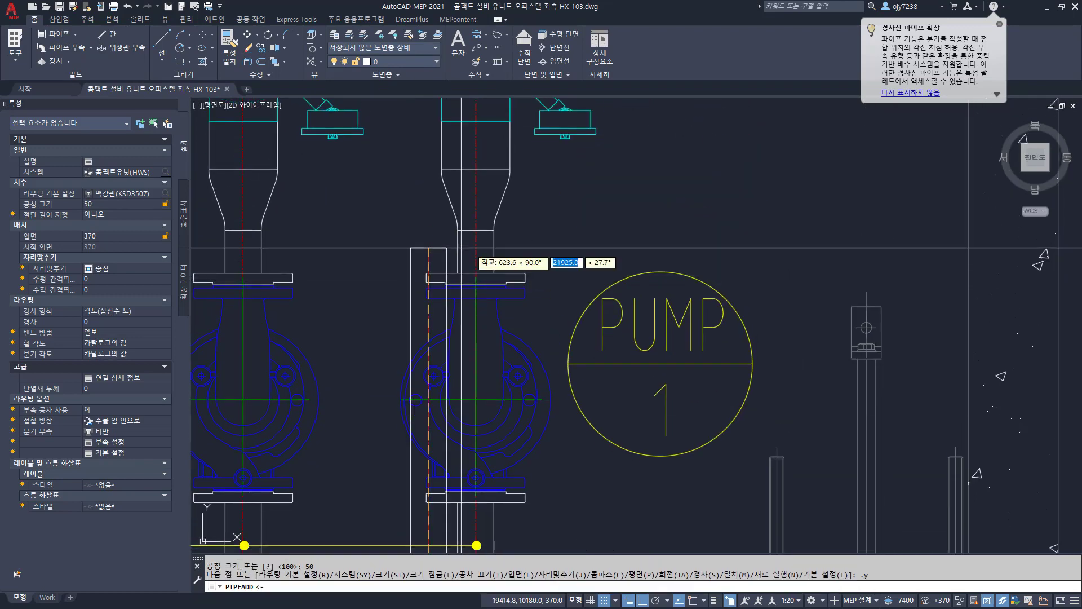
shift+right_click(471, 233)
key(e)
click(462, 230)
click(428, 225)
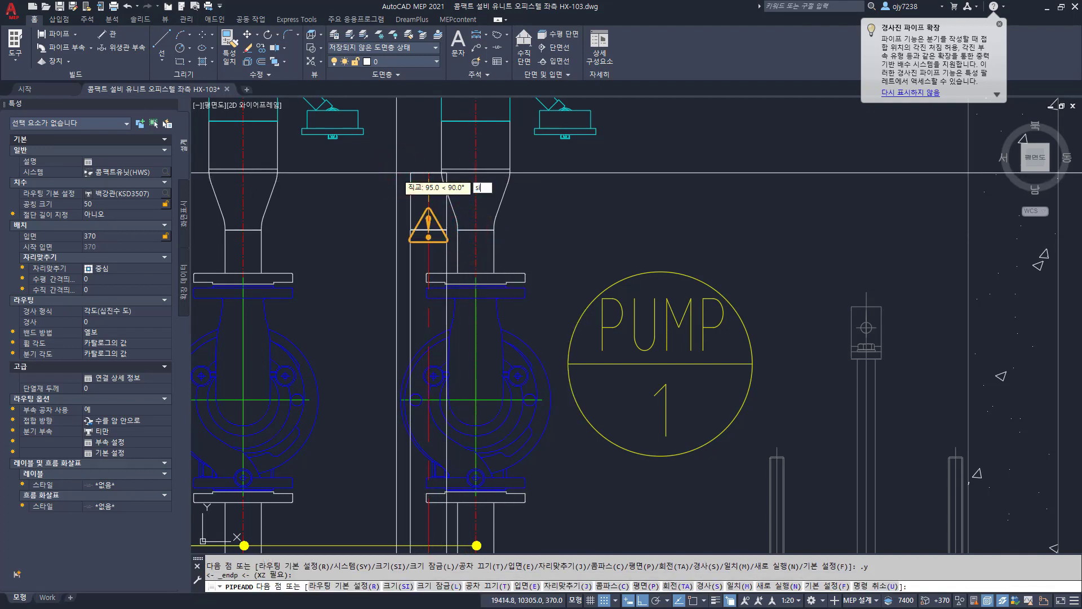
Step: Continue the branch run at size 100 up to the level of the flanged valve's centre
key(Return)
key(Return)
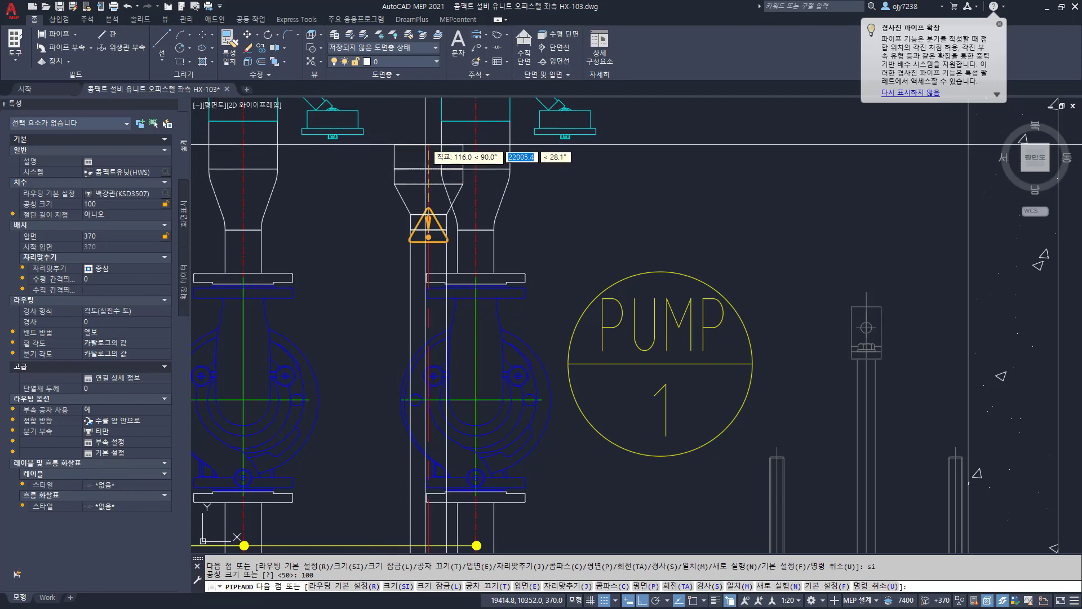
middle_drag(407, 131, 366, 309)
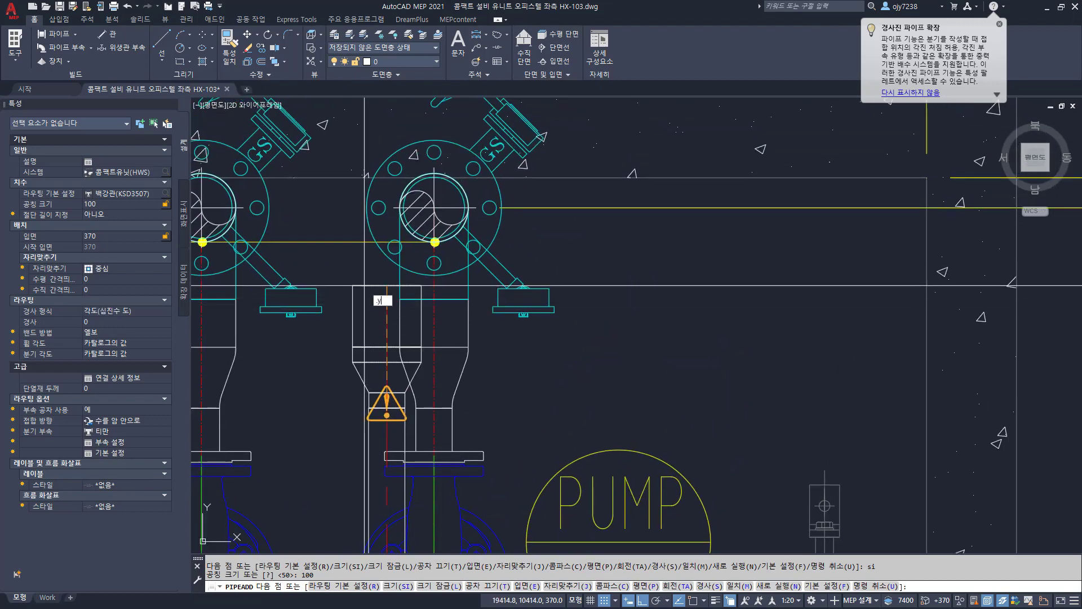
key(Return)
shift+right_click(483, 232)
key(c)
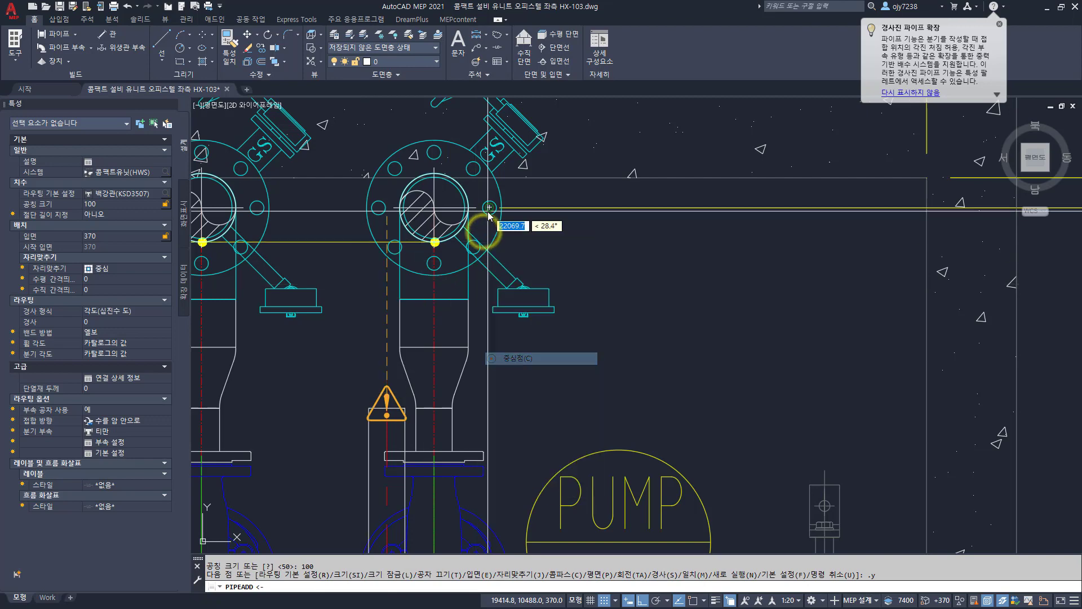
click(488, 211)
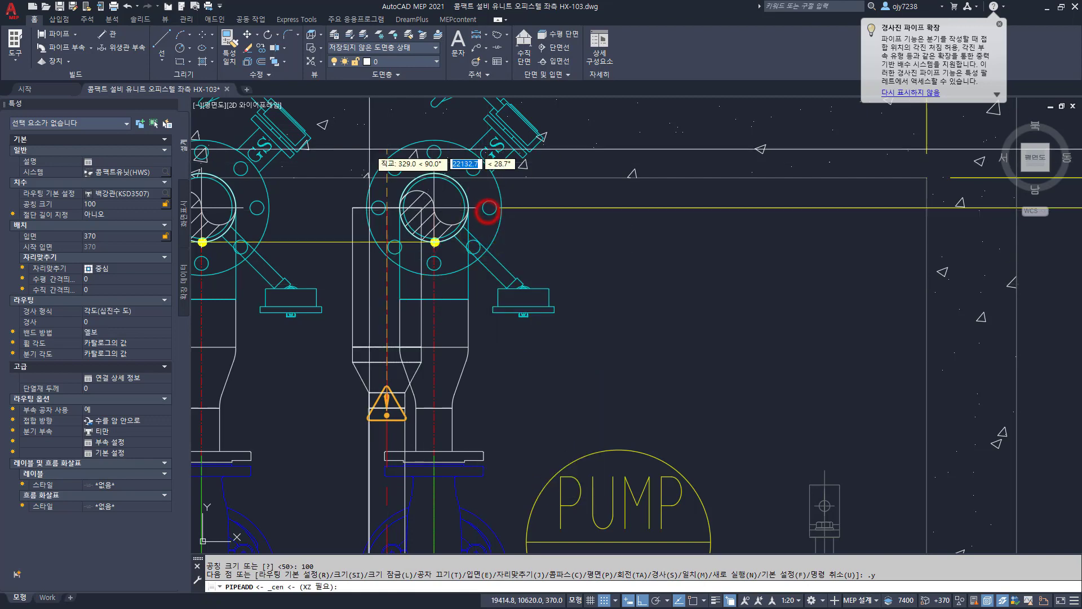
click(387, 126)
Step: Look up the branch top height in the lower front view, raise the run vertically to elevation 1190, and end it
scroll(389, 163, down, 5)
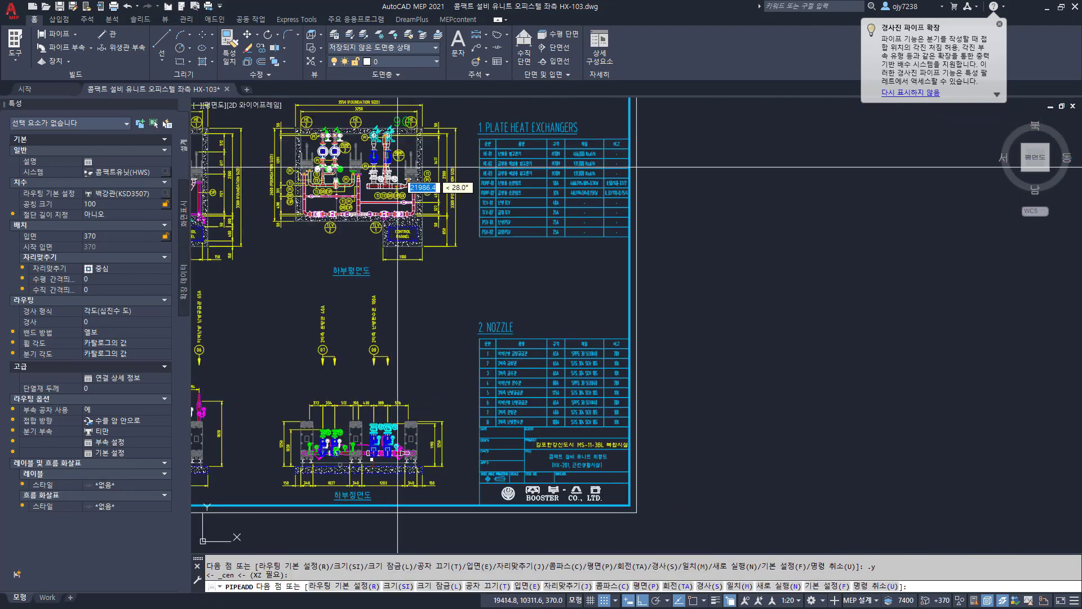
scroll(386, 454, up, 8)
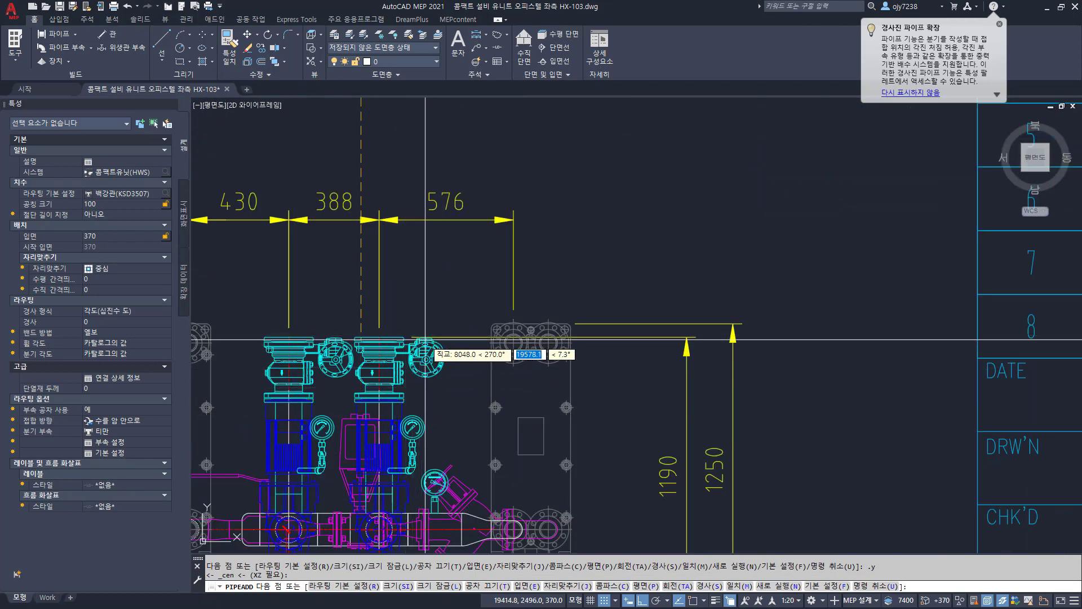
scroll(425, 340, down, 2)
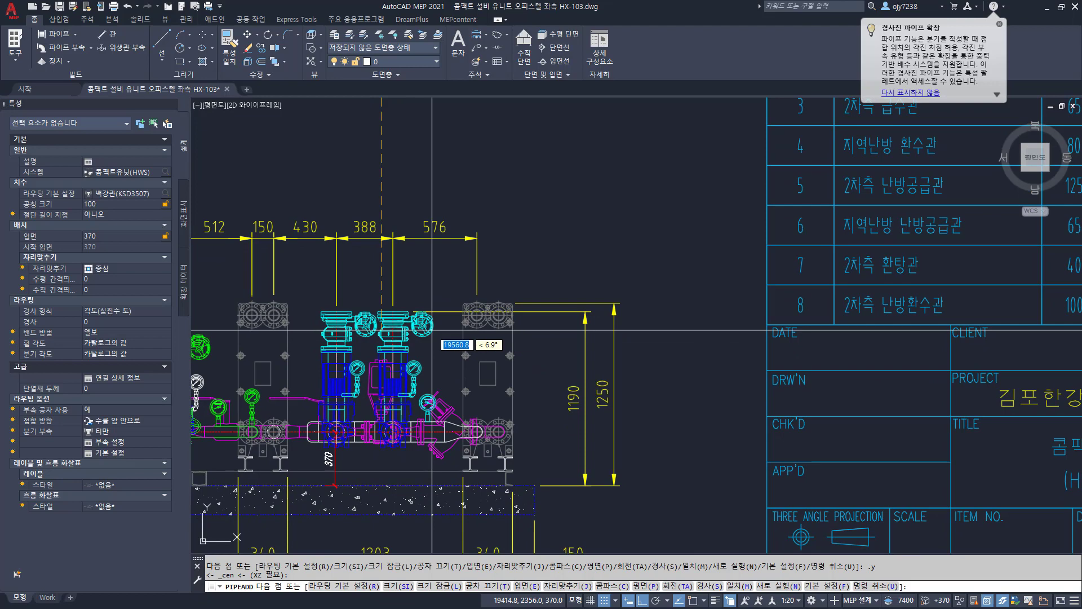
scroll(432, 330, down, 3)
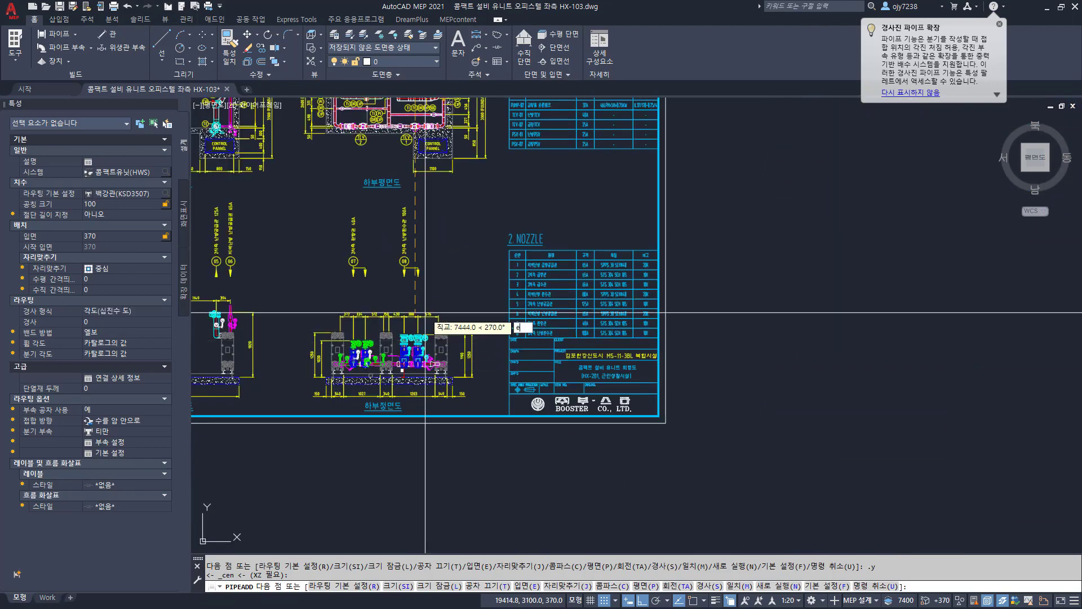
key(Return)
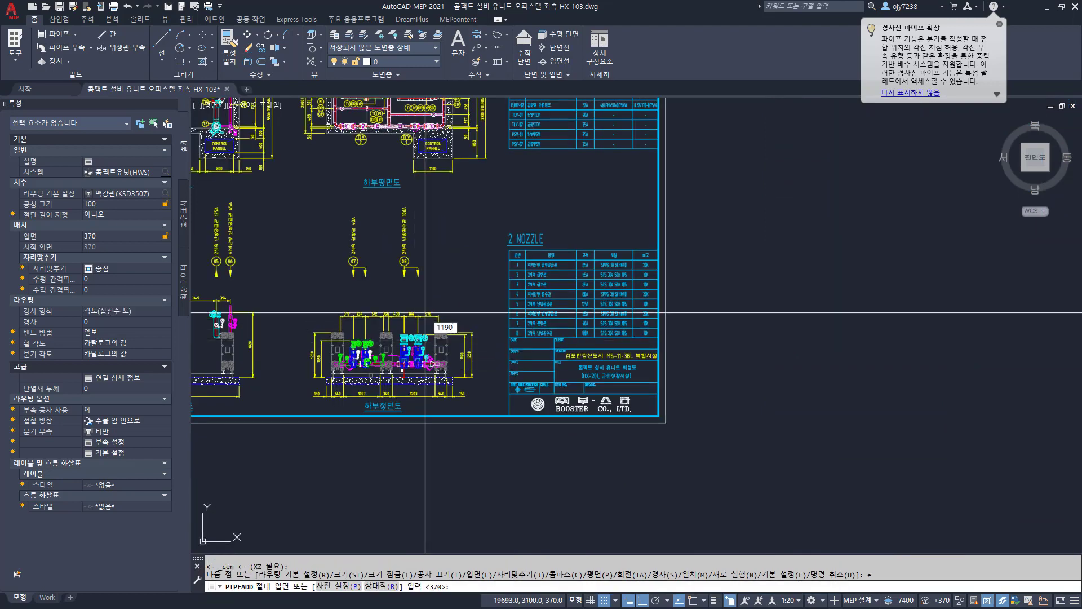
text(1190)
key(Return)
key(Return)
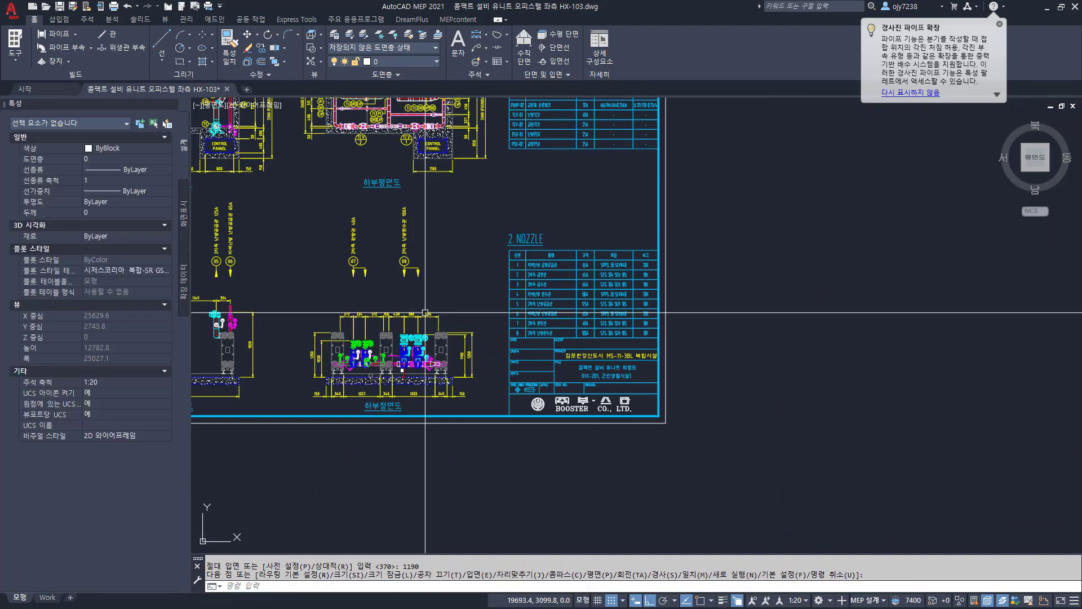
Step: Move the size 50 branch pipe with its connected run horizontally onto the first pump's centreline
middle_drag(440, 267, 428, 429)
scroll(392, 334, up, 3)
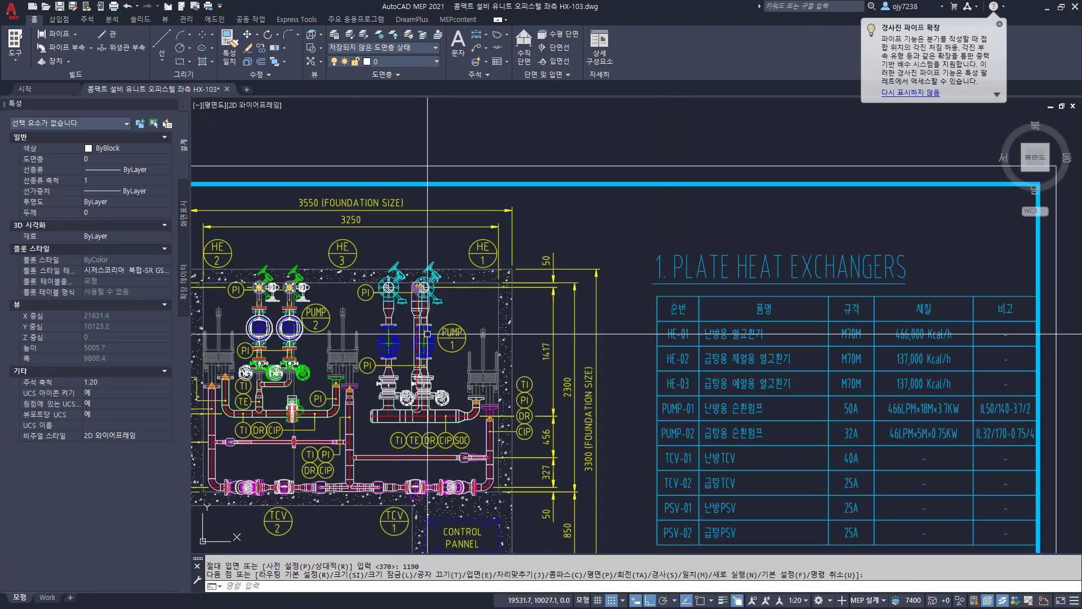
scroll(427, 334, up, 4)
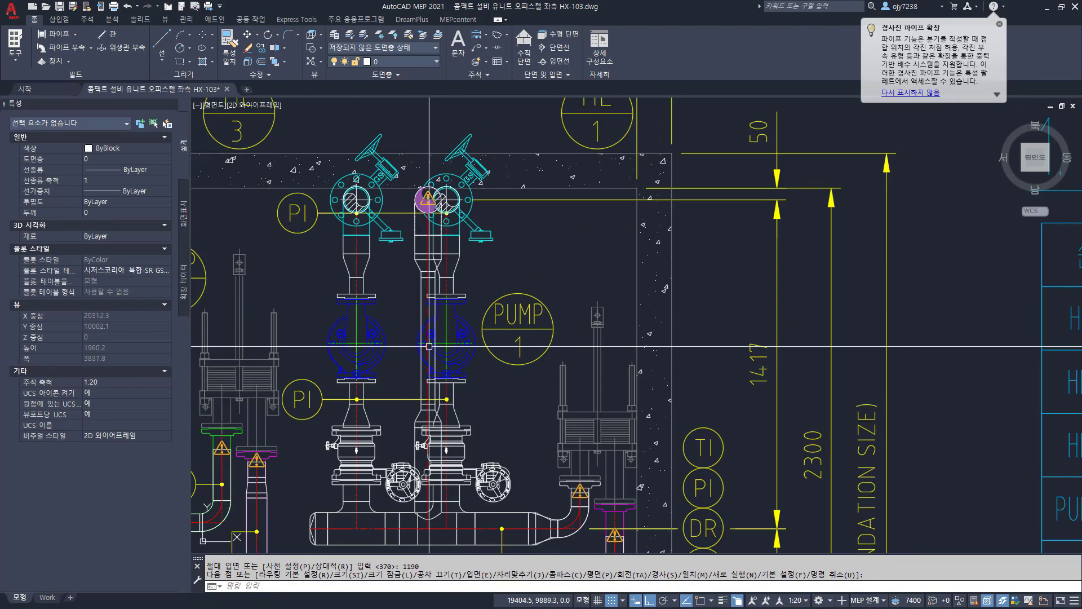
key(Escape)
click(423, 291)
click(428, 339)
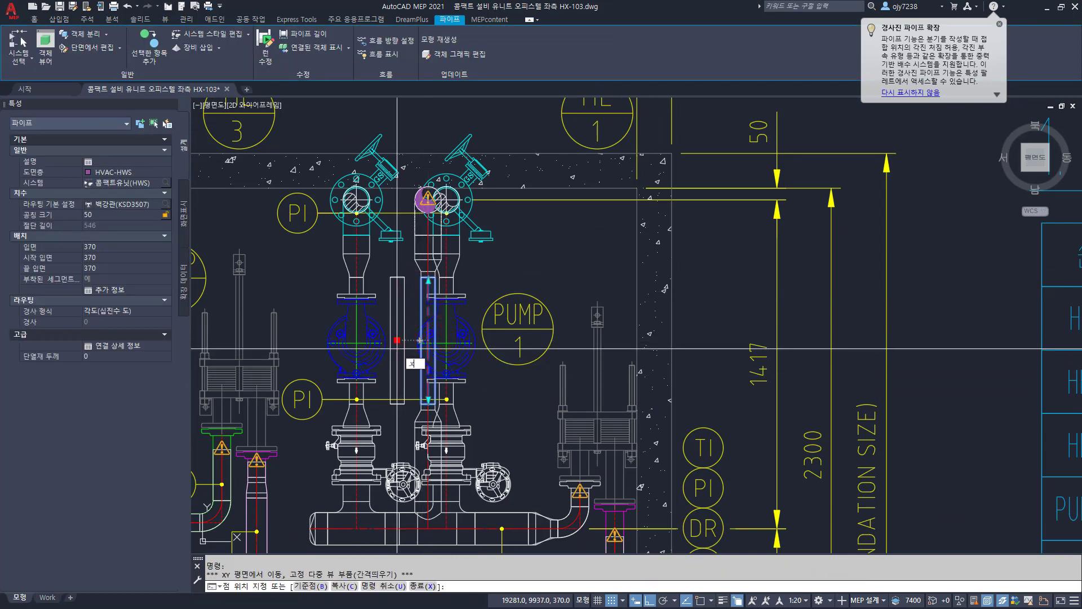
key(Return)
shift+right_click(389, 350)
key(r)
click(357, 333)
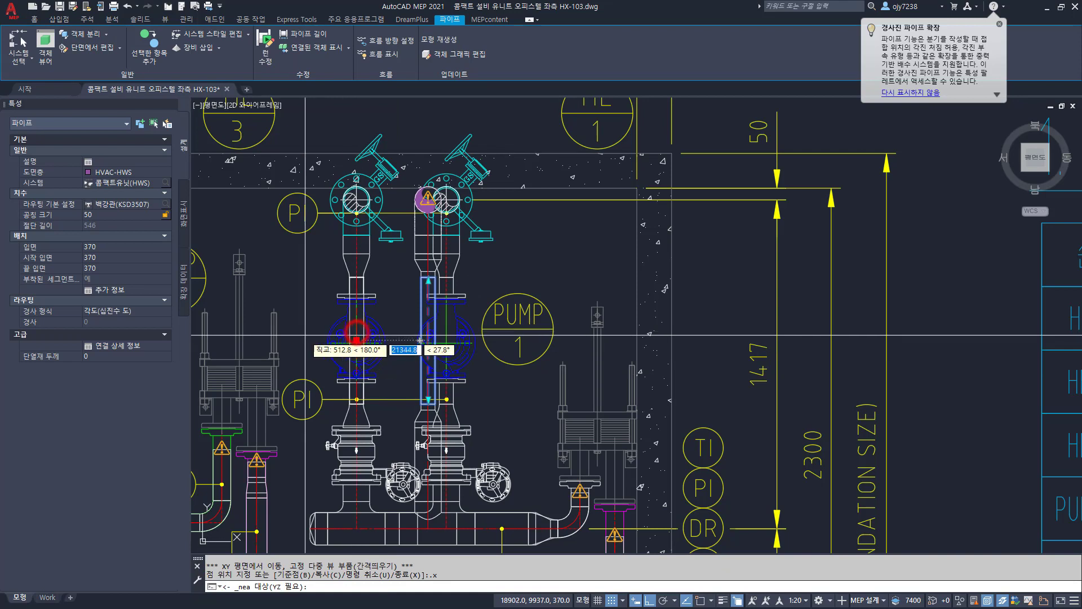
click(420, 339)
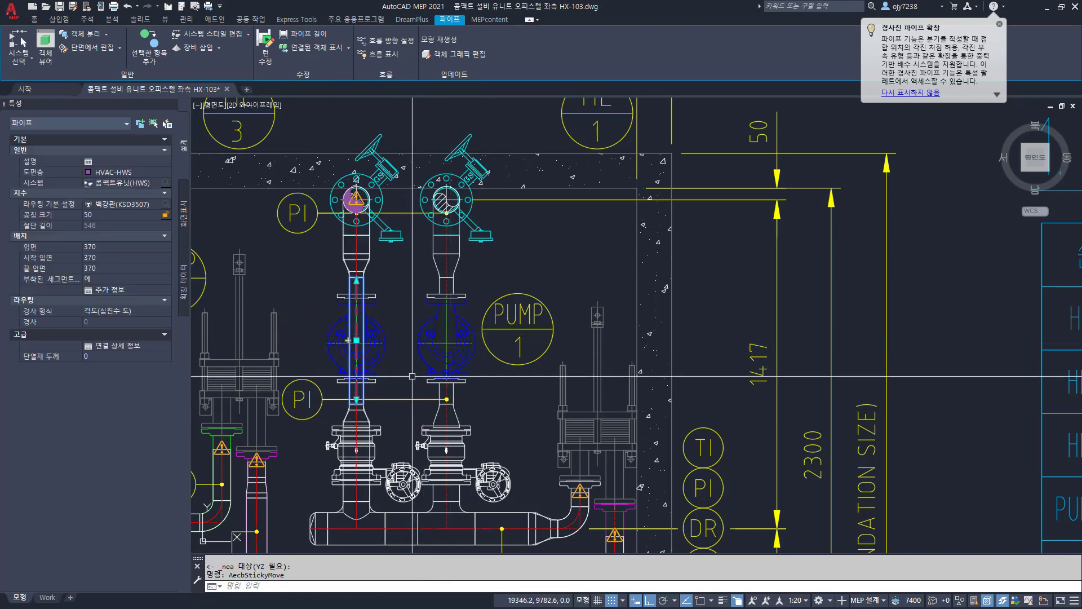
key(Escape)
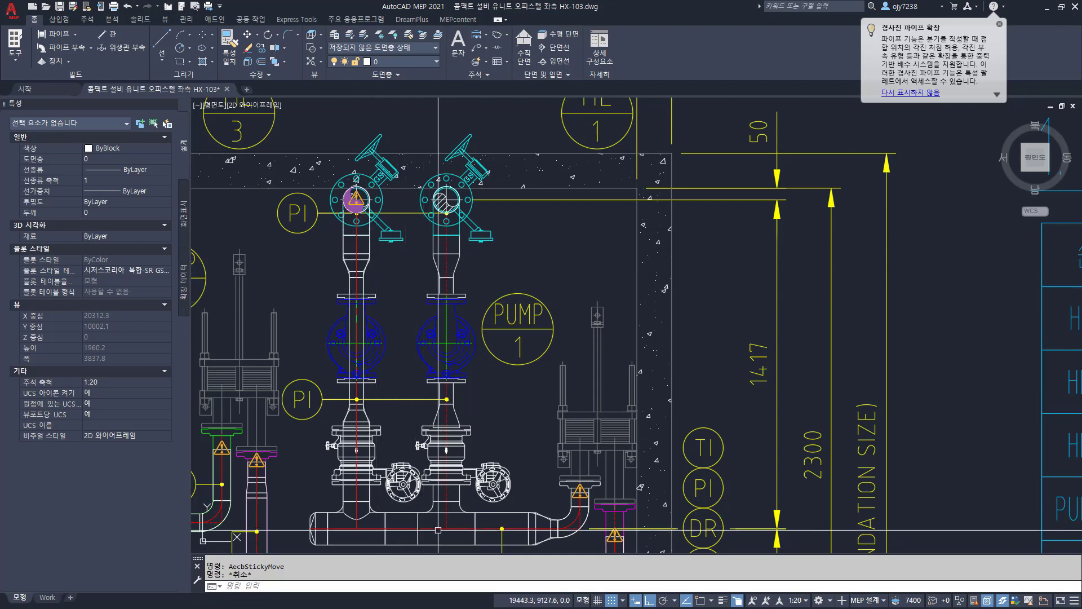
Step: Start a size 100 branch from the PUMP-1 header near the second pump and run it to the level of the lower reducer's large end
click(439, 519)
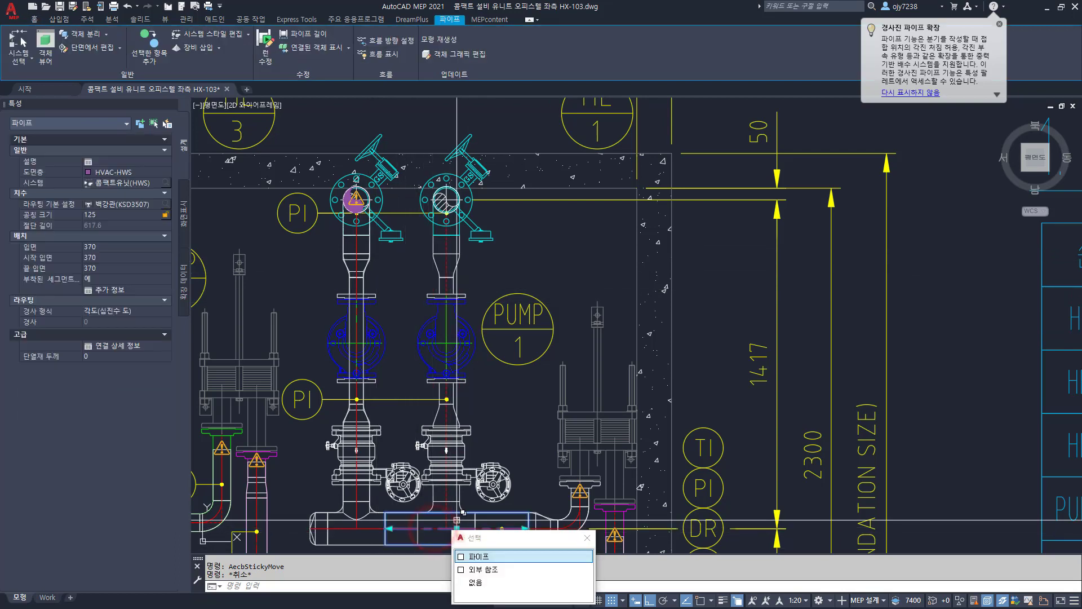
click(457, 520)
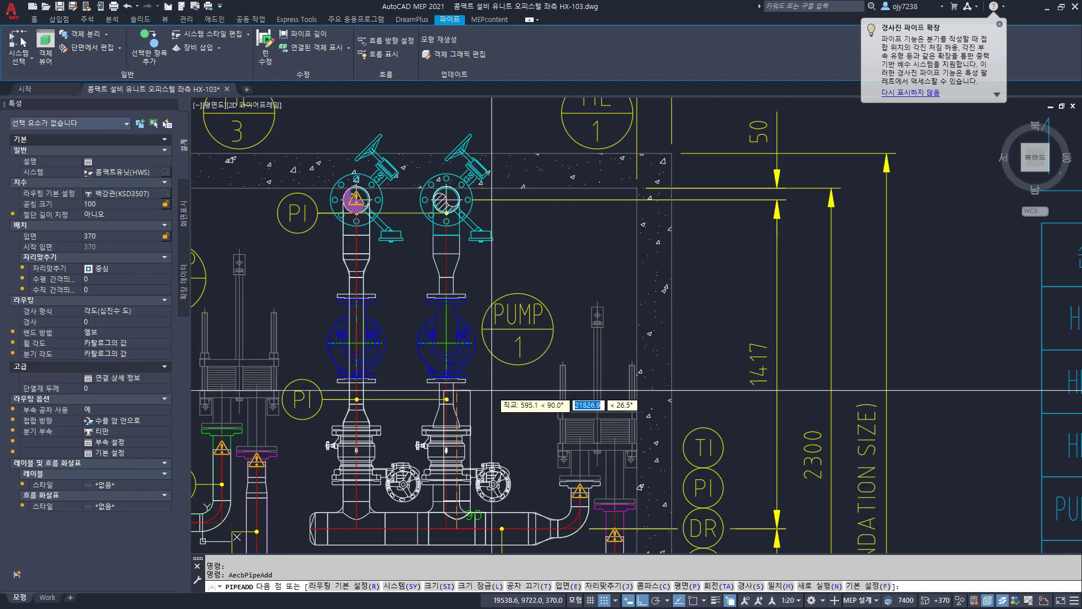
text(.y)
key(Return)
scroll(451, 430, up, 8)
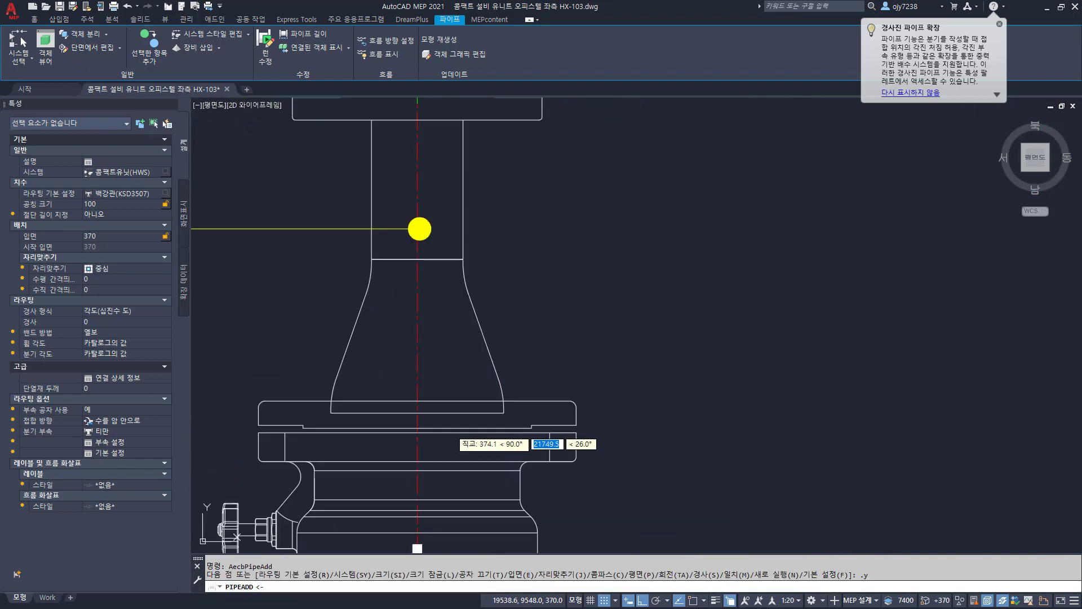
shift+right_click(483, 420)
click(480, 414)
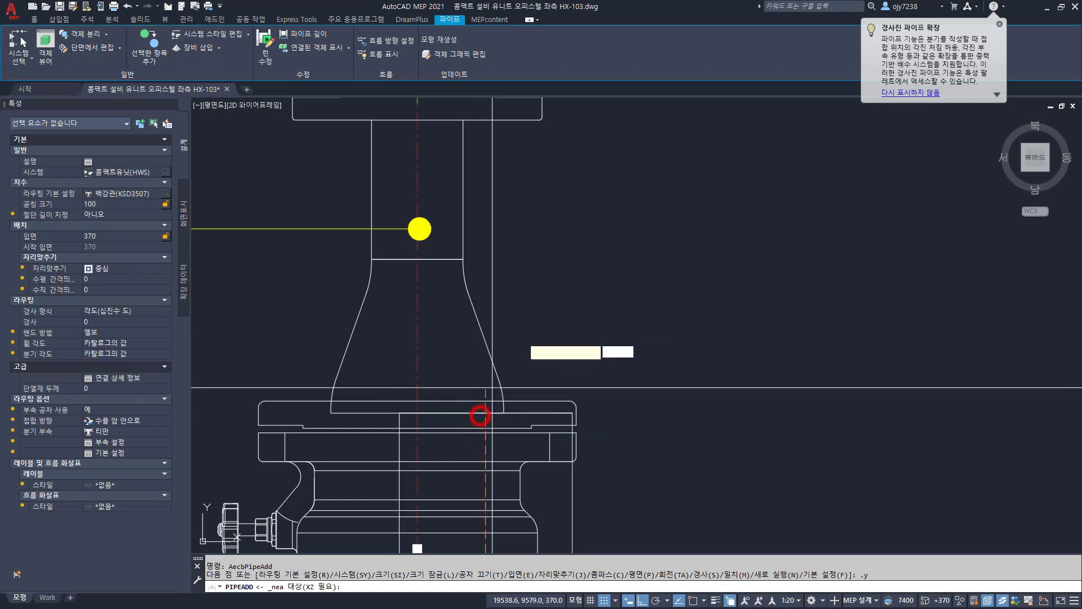
click(519, 331)
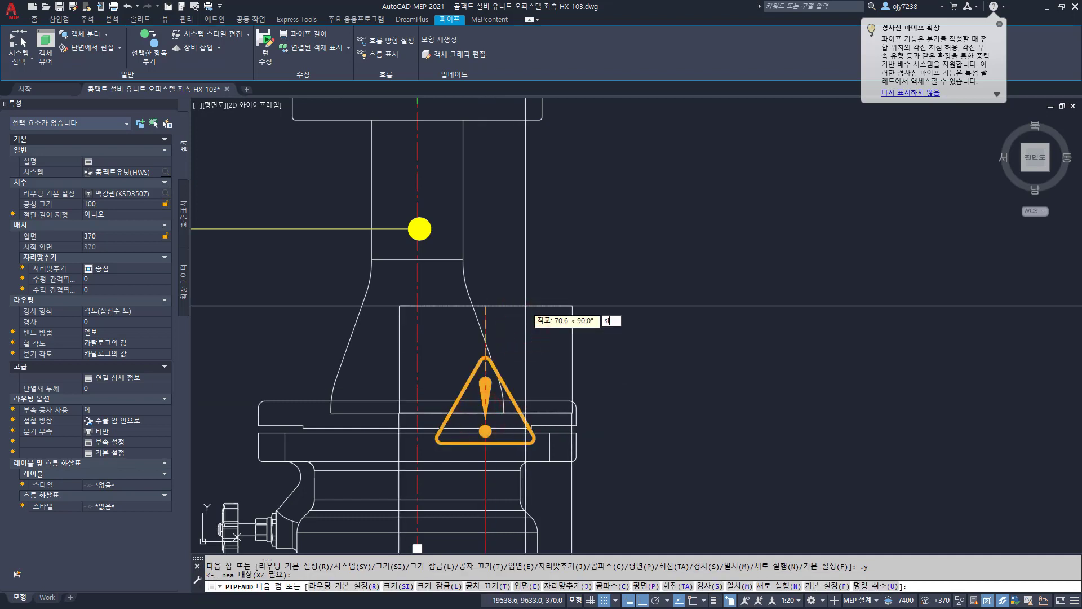
Step: Continue the second branch at size 50 up to the level of the upper reducer's small end
key(Return)
key(Return)
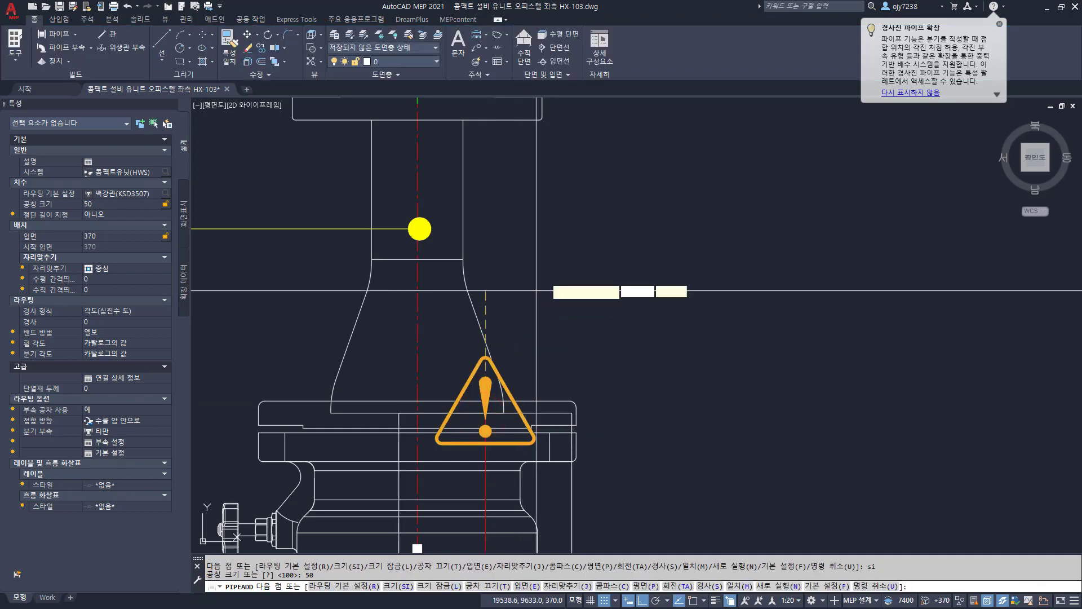
middle_drag(536, 172, 531, 292)
scroll(531, 276, down, 2)
scroll(531, 274, down, 2)
middle_drag(541, 241, 531, 315)
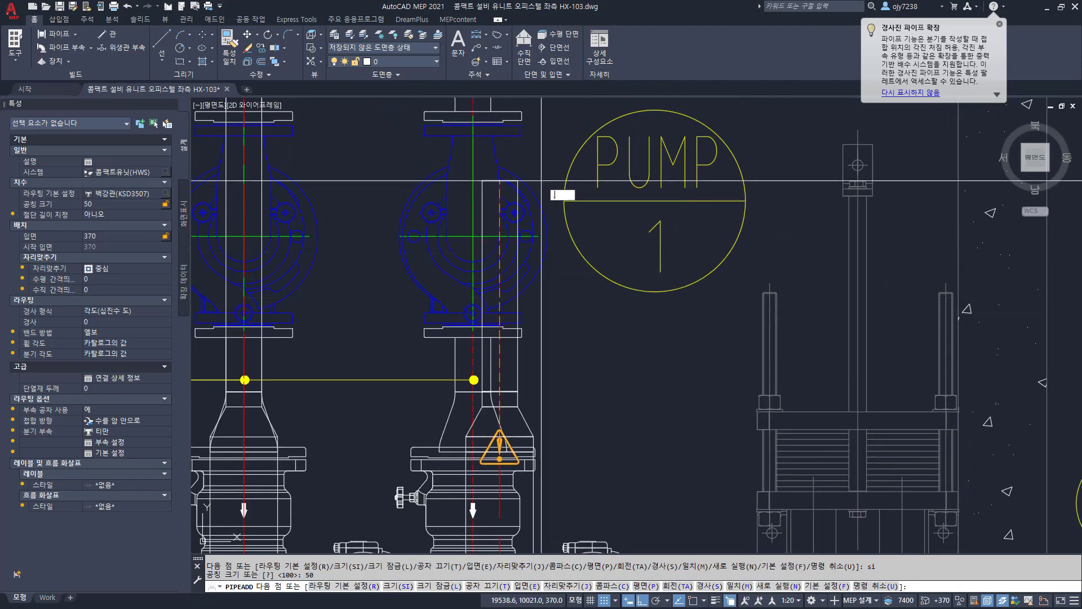
text(.y)
key(Return)
middle_drag(541, 181, 525, 342)
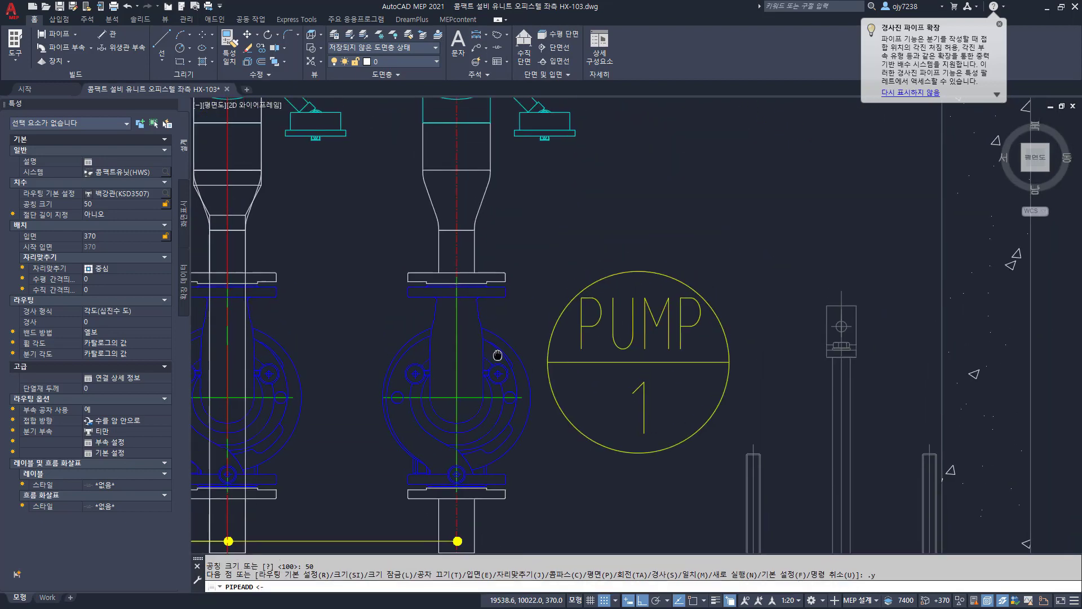
click(457, 236)
click(524, 199)
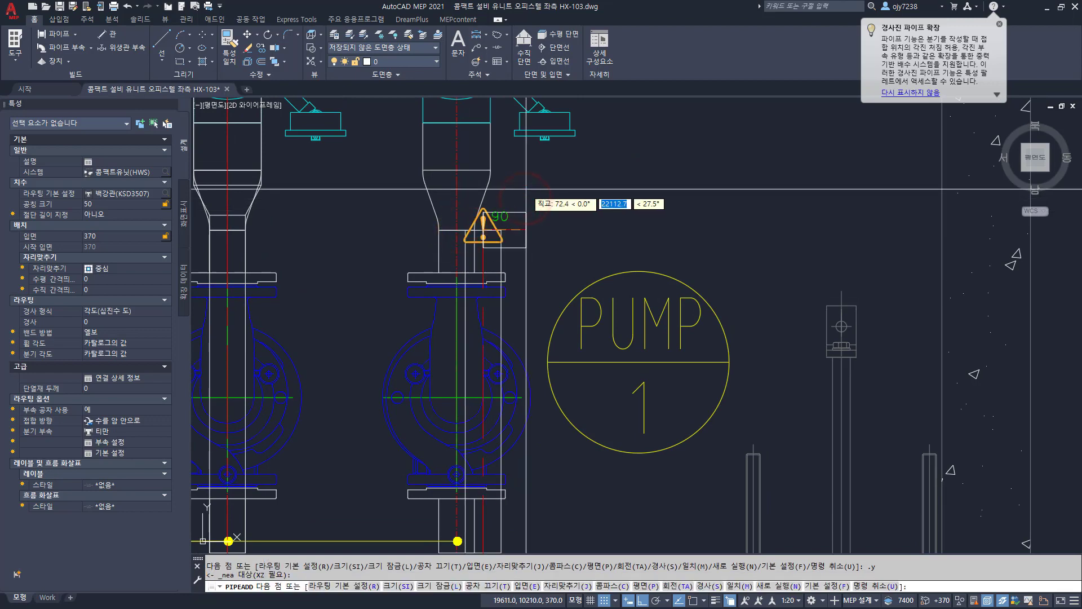
Step: Continue the second branch at size 100 up to the level of the upper flanged valve's centre
key(Return)
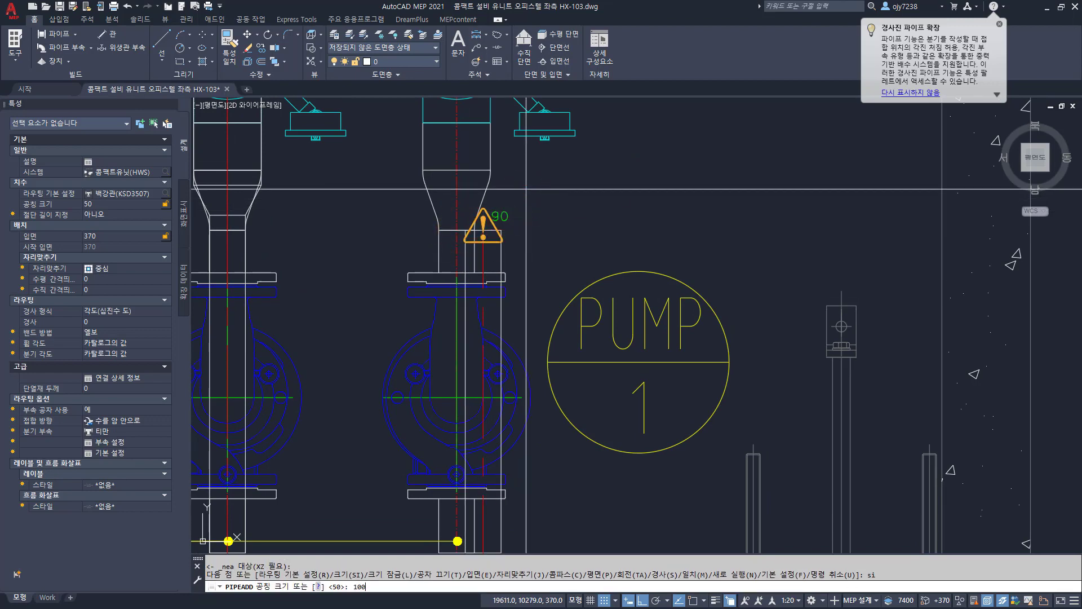
key(Return)
middle_drag(525, 189, 481, 416)
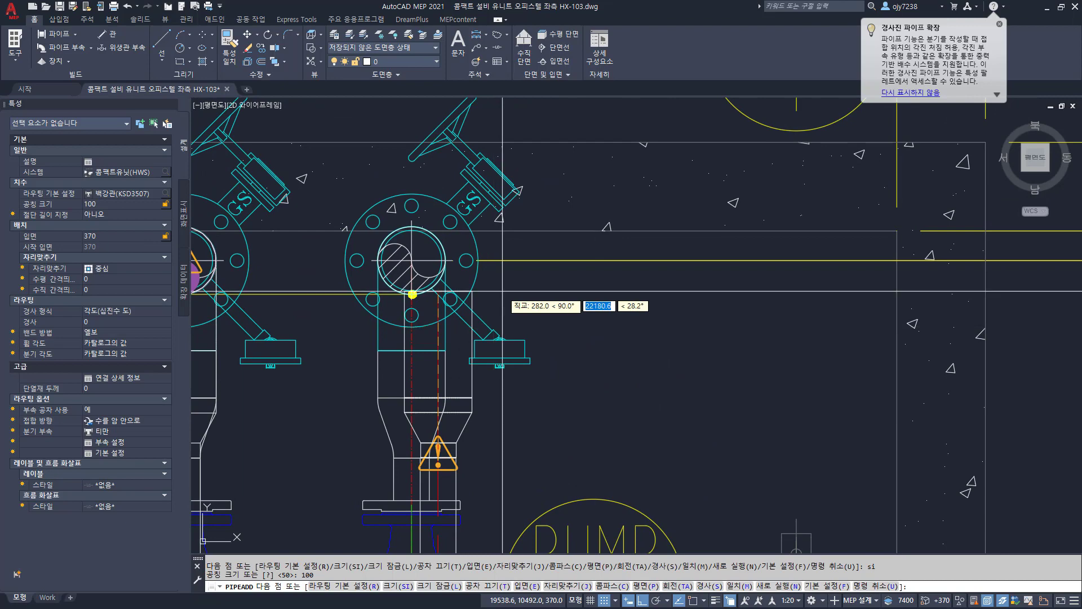
key(Return)
shift+right_click(478, 278)
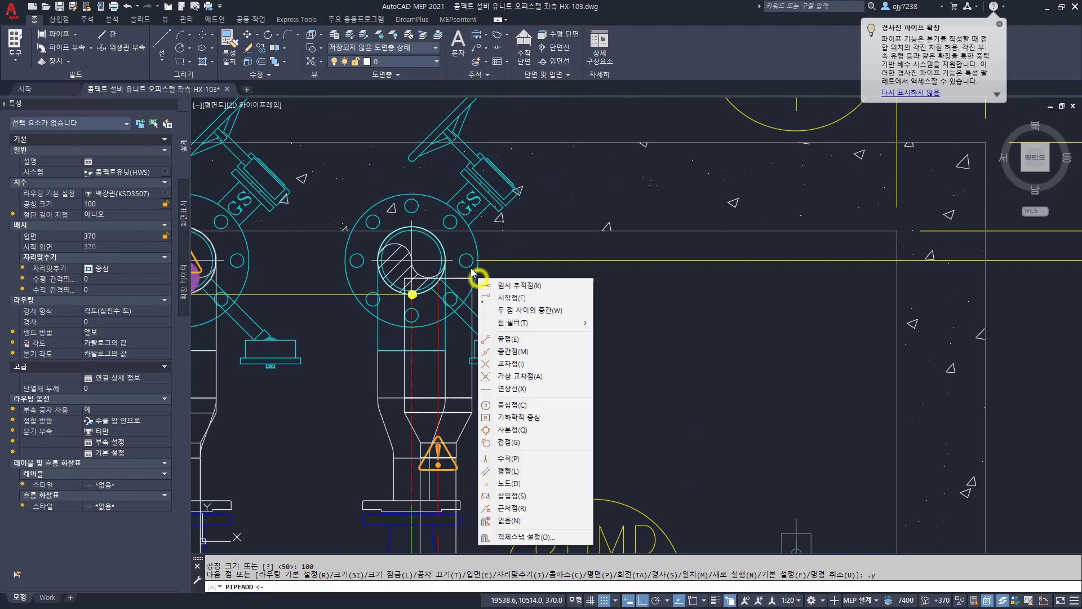
key(c)
click(471, 267)
click(396, 119)
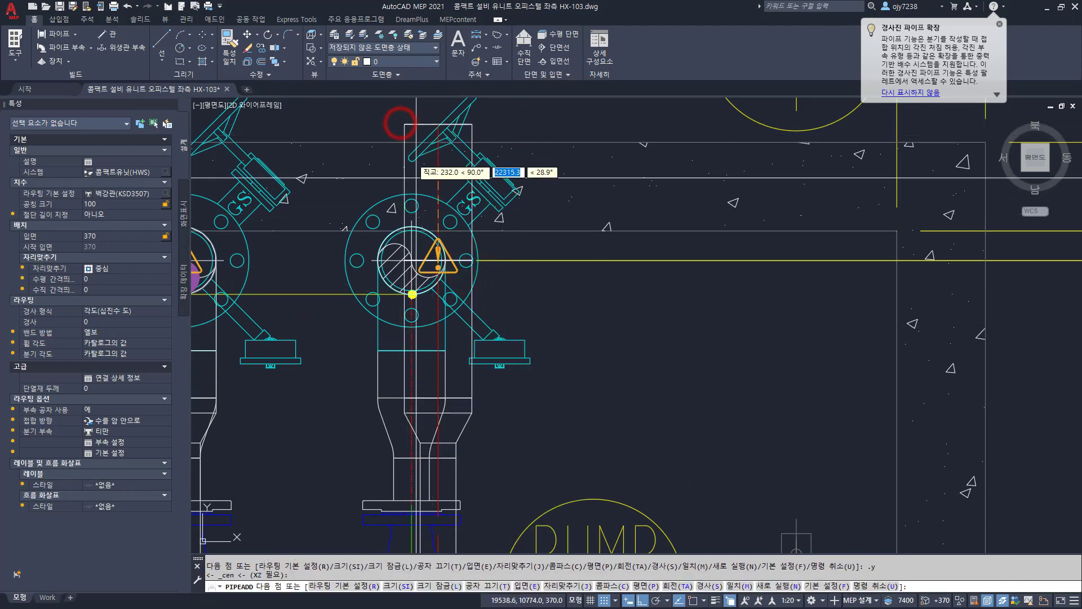
Step: Look up the branch height in the front view, raise the second run vertically to elevation 1190, and end it
scroll(426, 201, down, 5)
key(Return)
middle_drag(452, 418, 466, 165)
scroll(473, 425, up, 5)
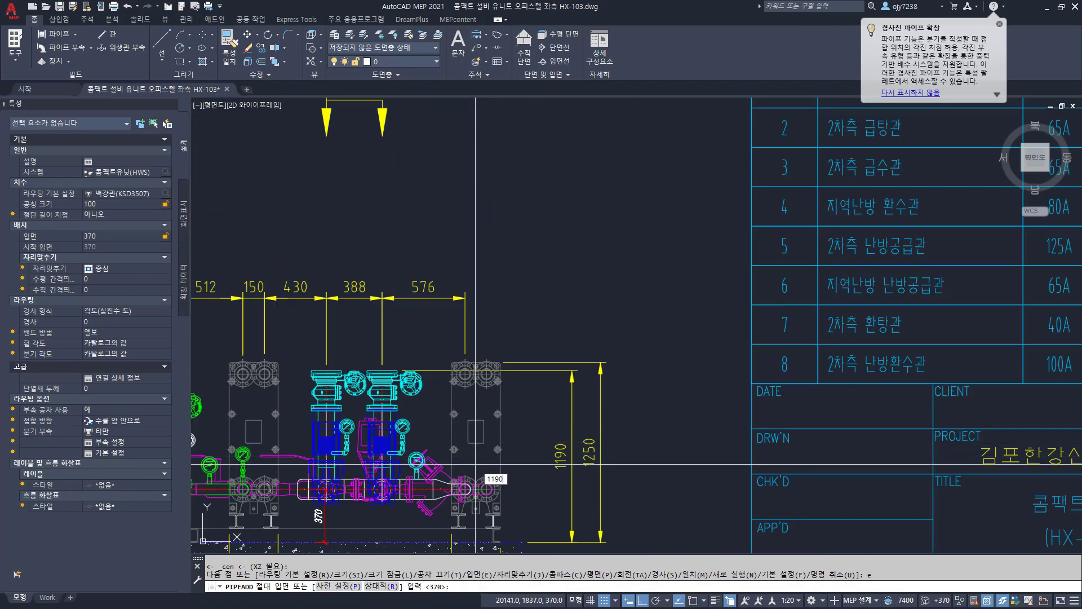
text(1190)
key(Return)
key(Return)
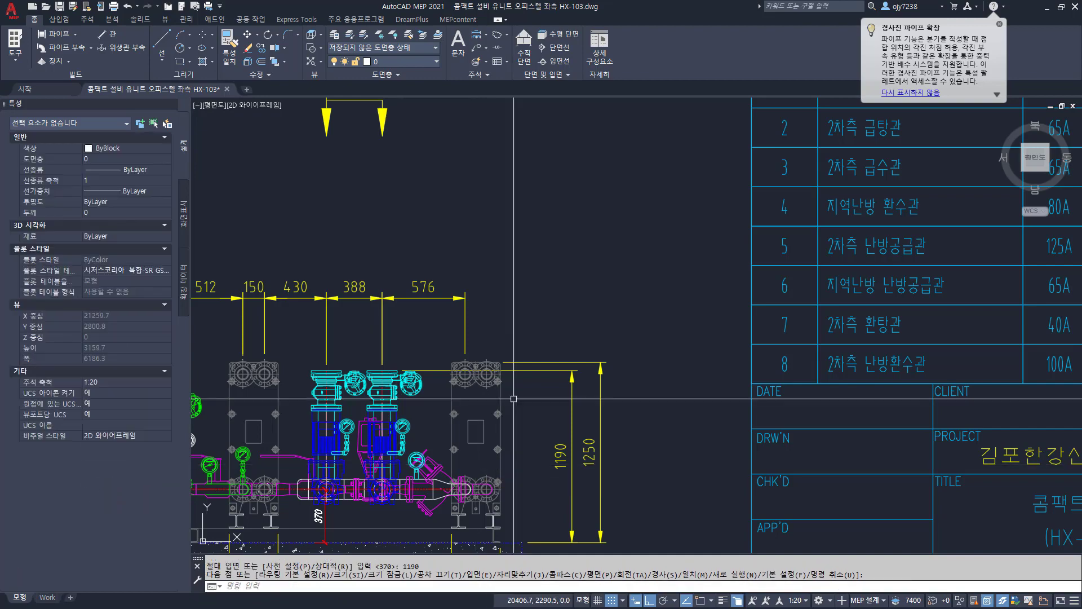
Step: Move the second branch's size 50 pipe with its connected run horizontally onto the second pump's centreline
scroll(514, 398, down, 6)
scroll(424, 213, up, 6)
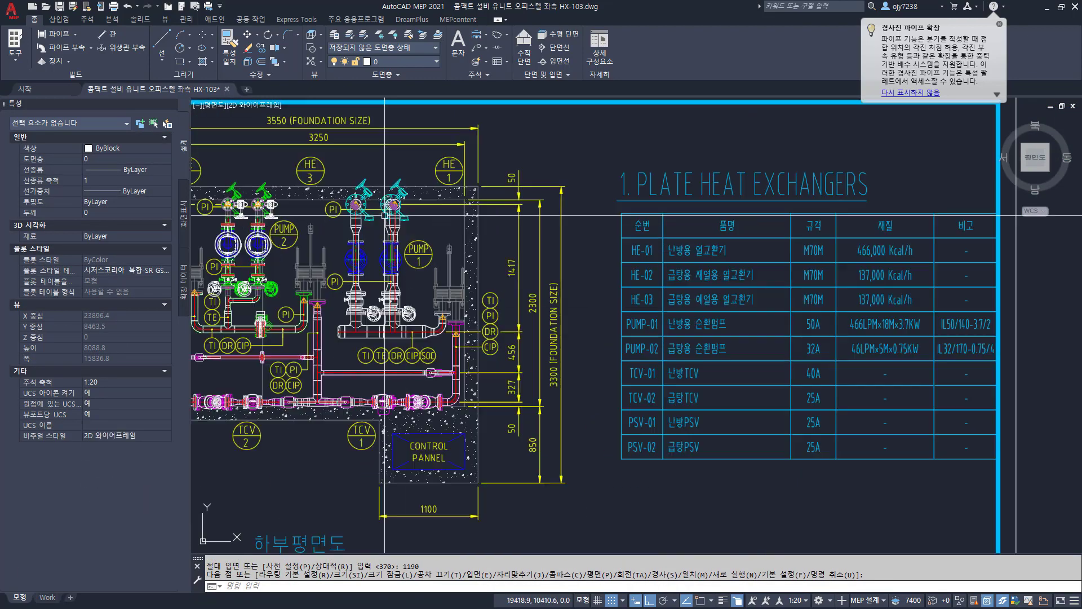
scroll(424, 213, up, 4)
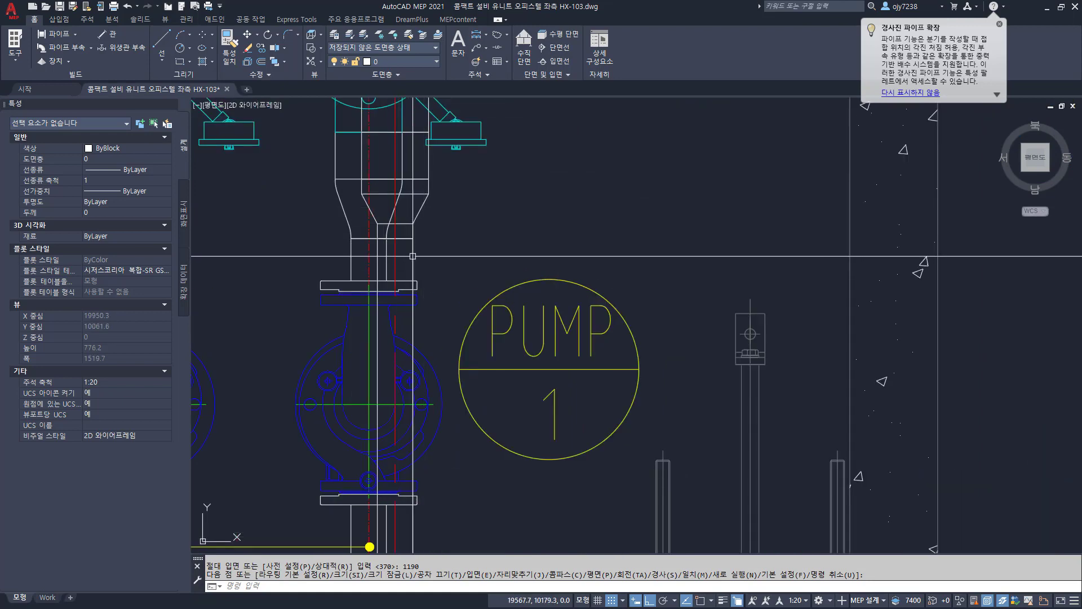
click(413, 257)
click(395, 398)
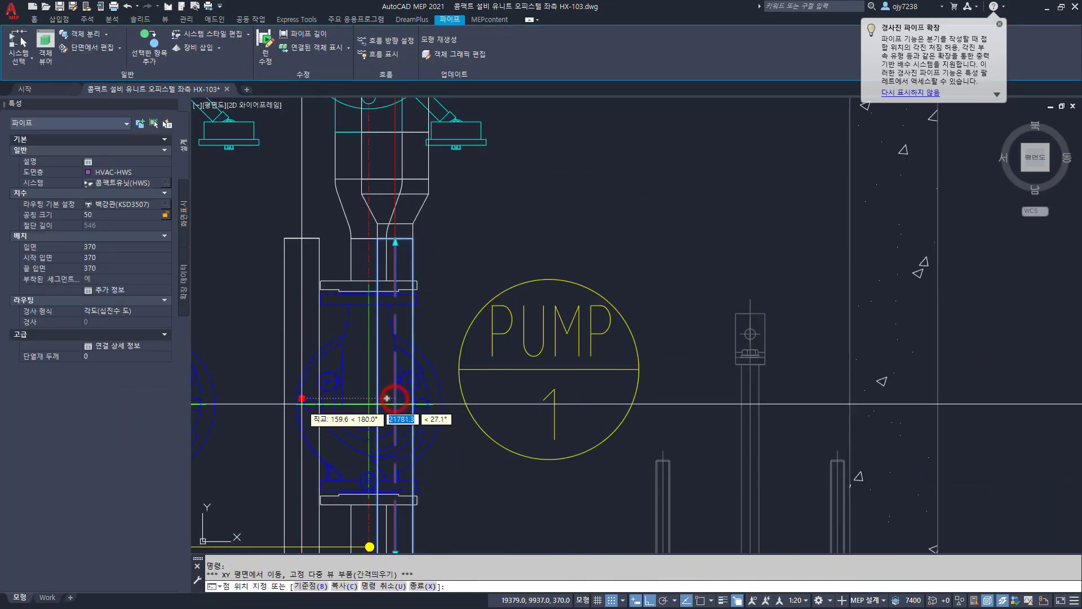
key(Return)
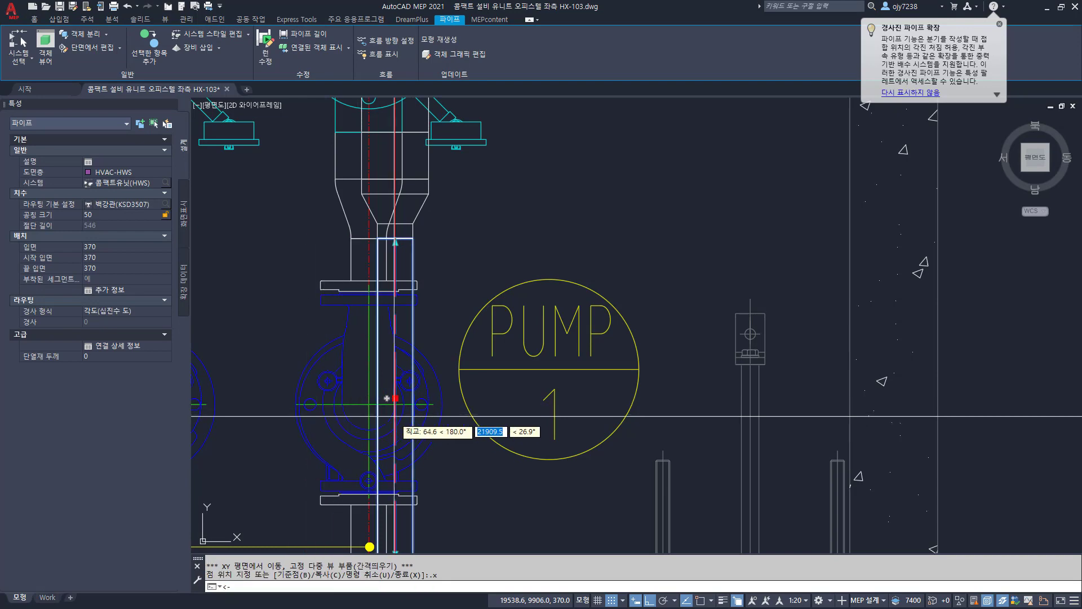
shift+right_click(397, 415)
key(r)
click(367, 366)
click(366, 366)
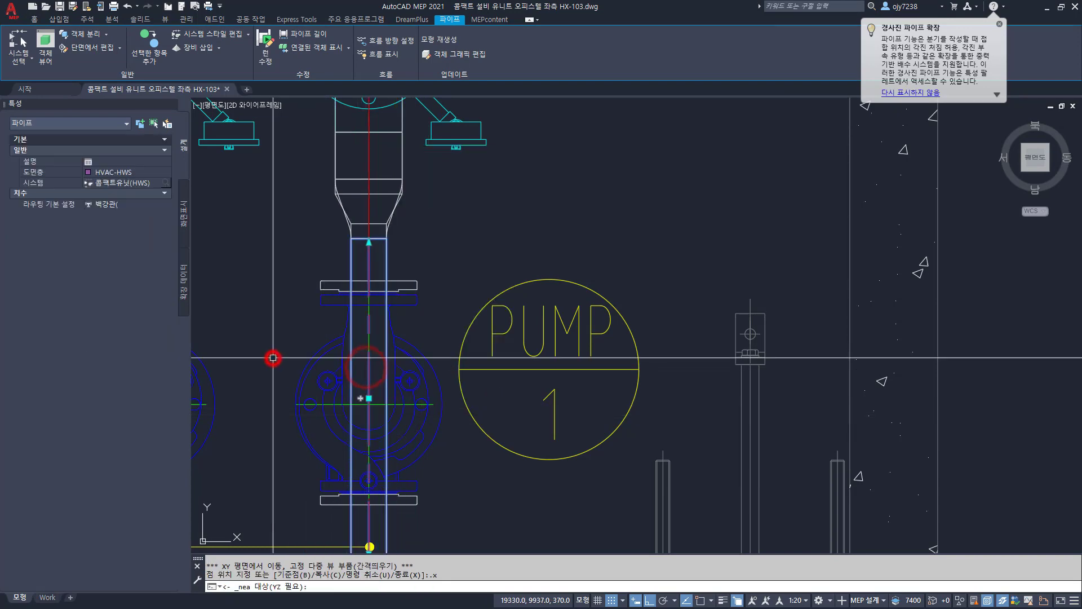
scroll(366, 349, down, 6)
key(Escape)
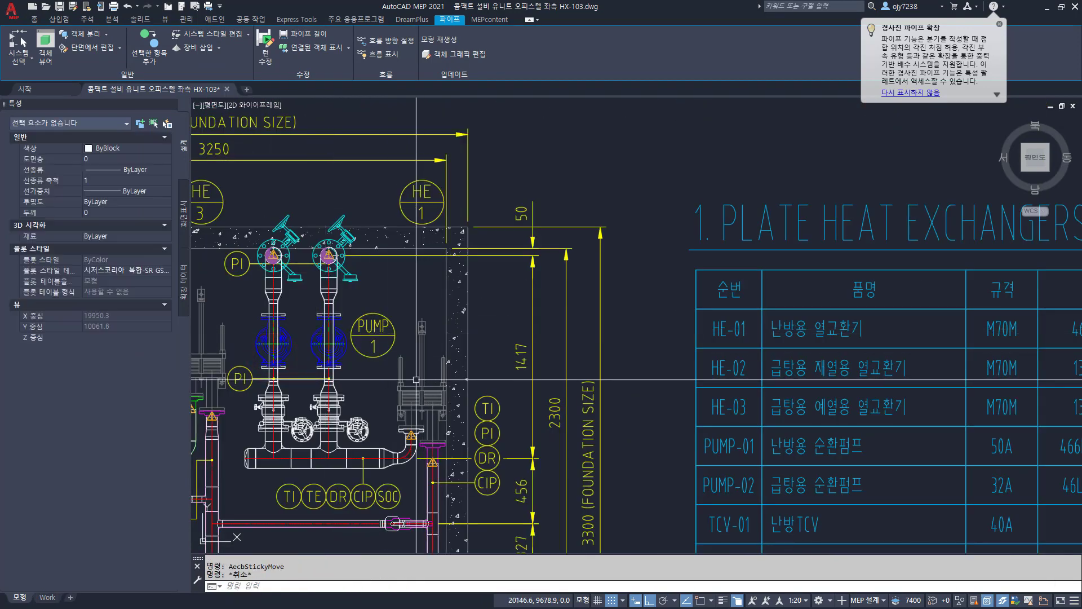
Step: Start adding a valve of the same type as the gear-operated check valve on the PUMP-2 piping, in size FB100_SI-611_기어식
scroll(395, 338, up, 1)
scroll(359, 317, up, 1)
scroll(359, 317, up, 1)
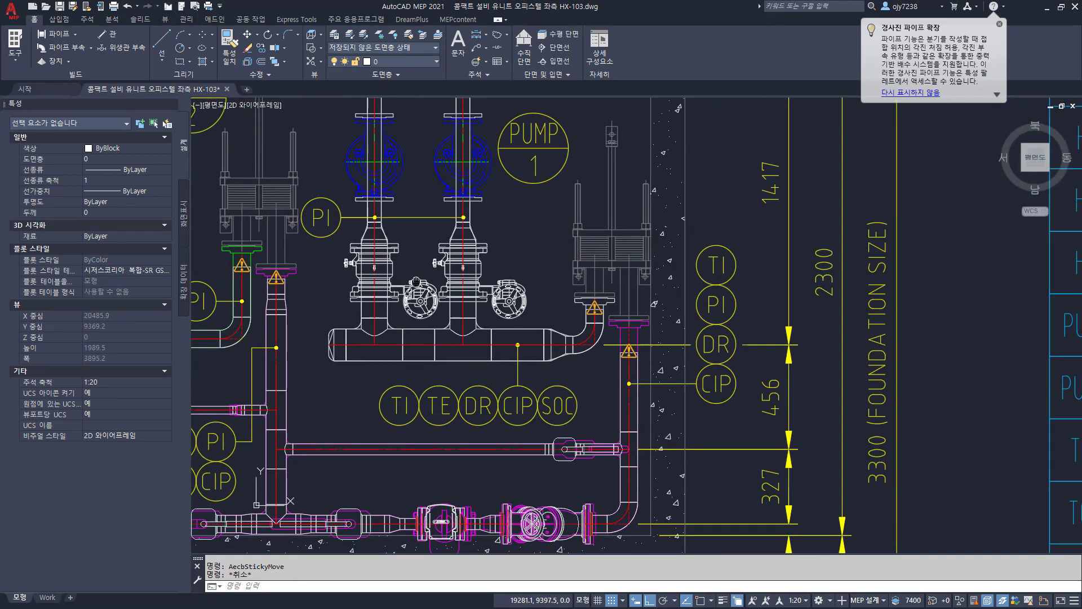
scroll(371, 275, up, 1)
scroll(372, 275, down, 1)
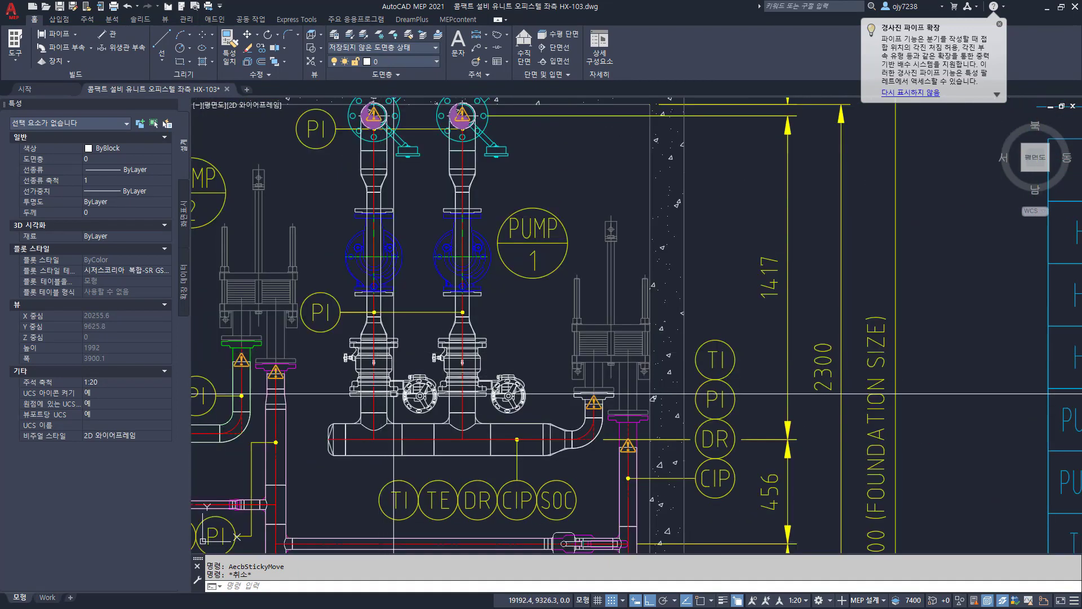
scroll(392, 393, down, 1)
middle_drag(391, 393, 507, 362)
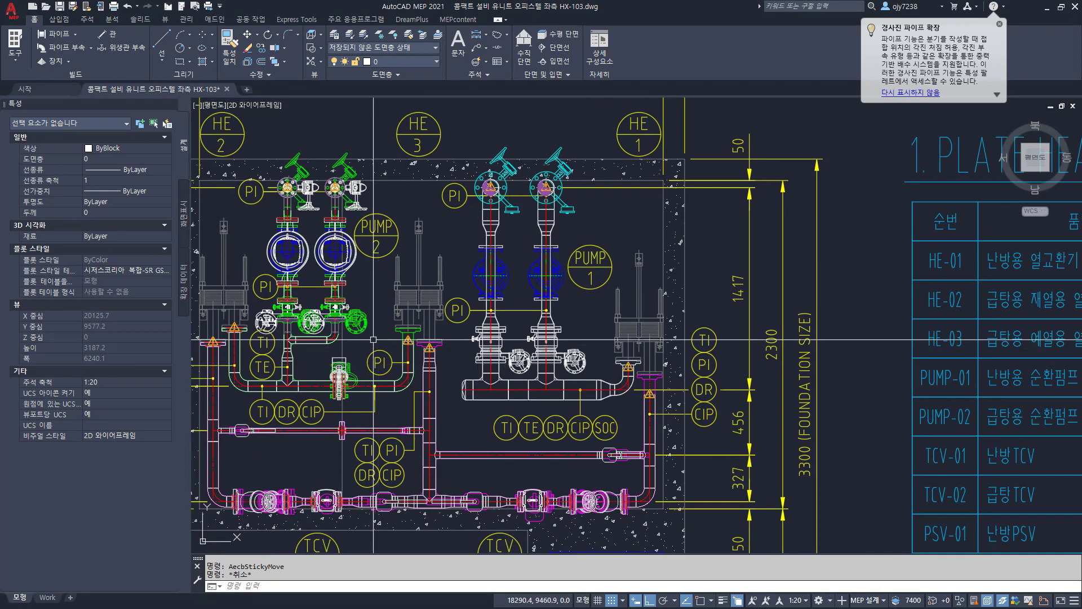
scroll(345, 299, up, 1)
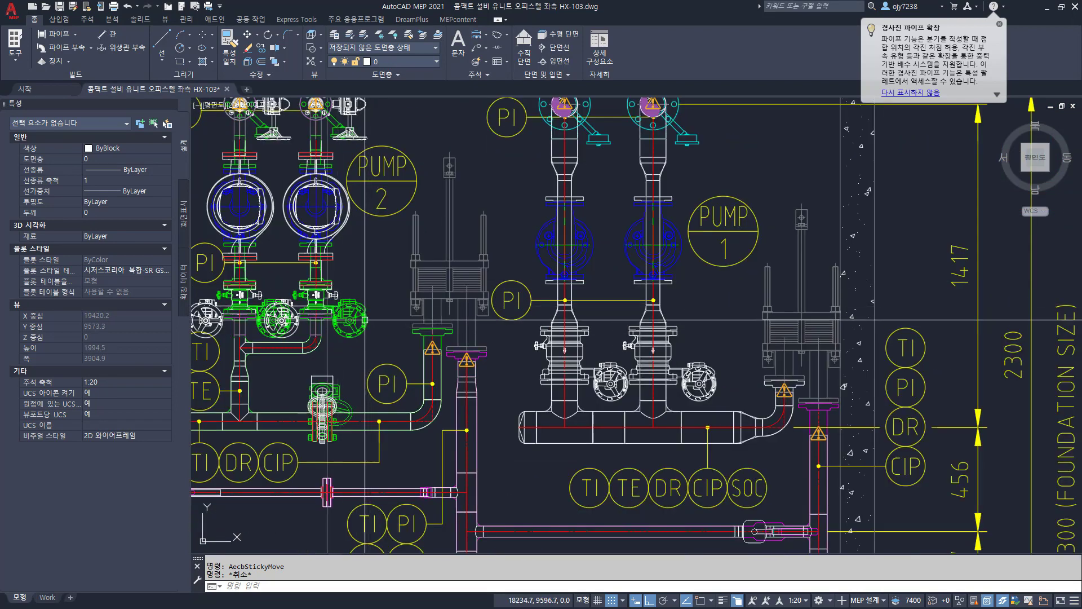
scroll(327, 332, up, 2)
click(296, 328)
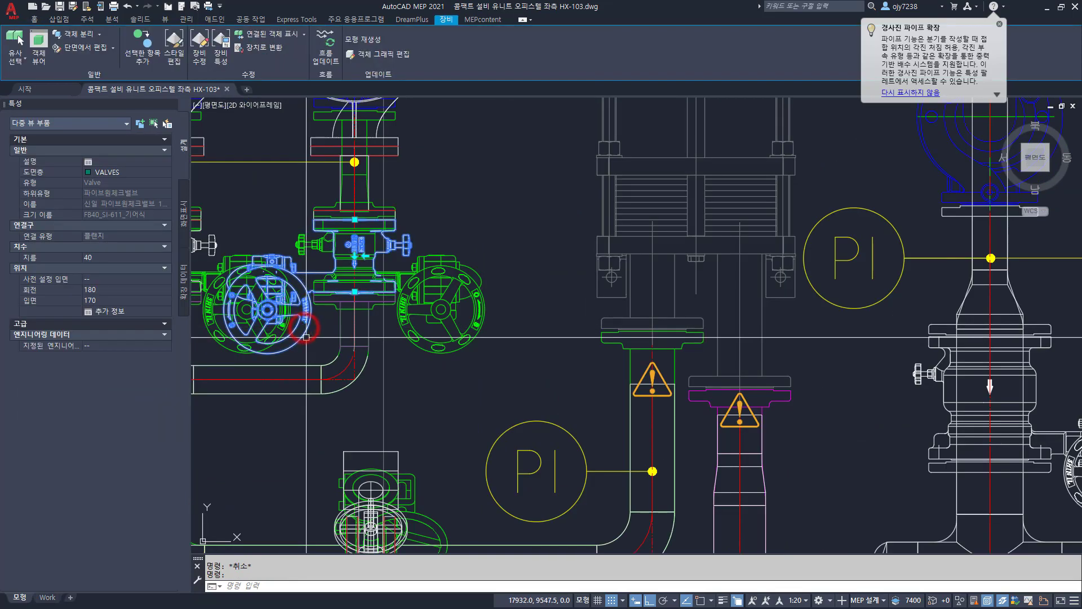
right_click(310, 334)
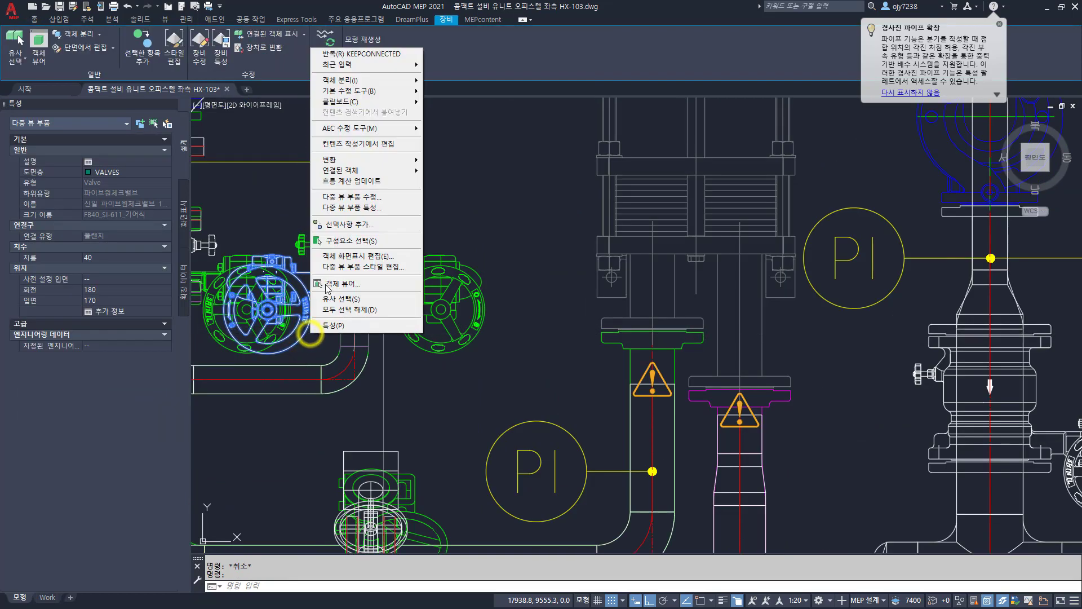
click(351, 225)
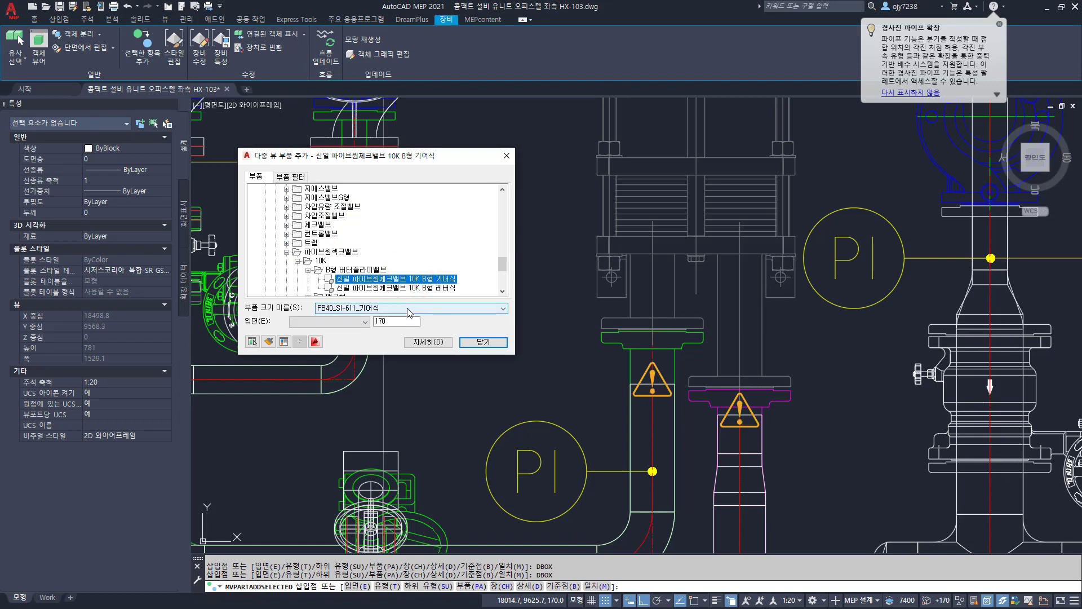
click(408, 309)
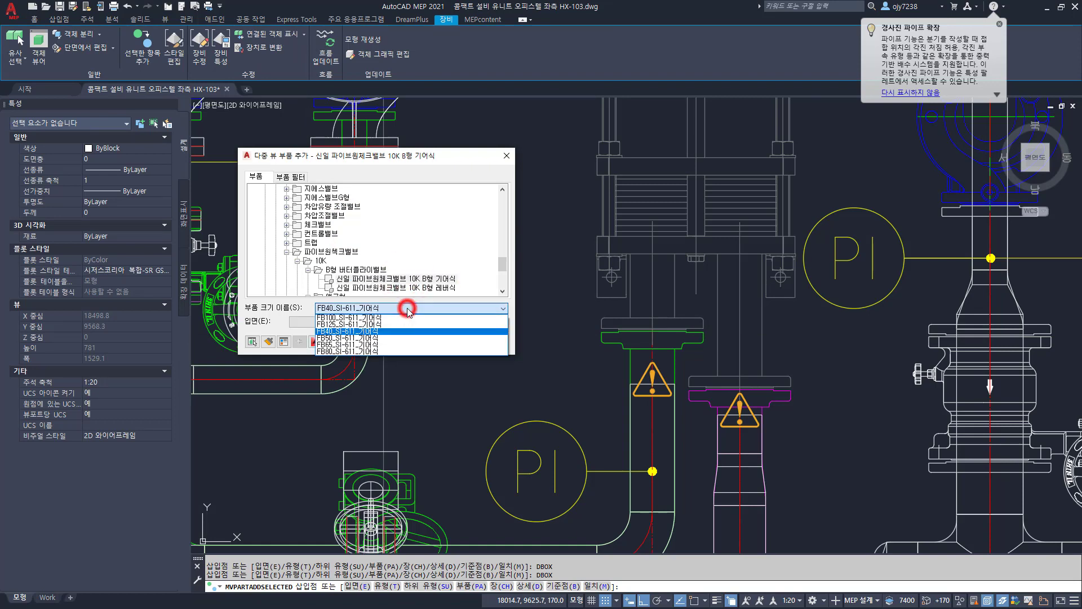
click(347, 317)
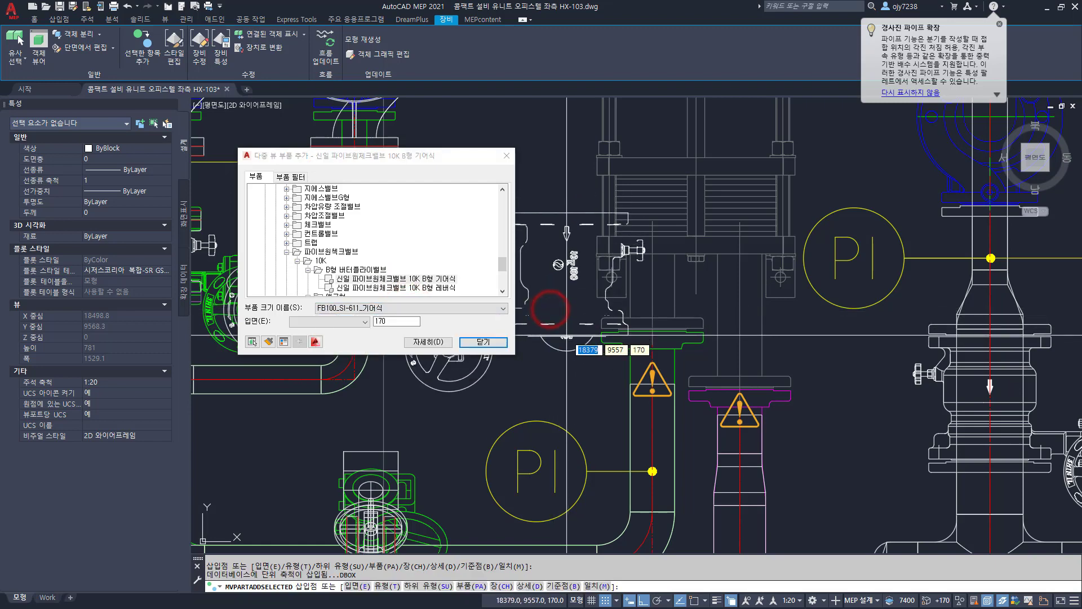
Step: Insert the FB100 valve on the first PUMP-1 branch at the drawn valve's lower flange face, with 철 플랜지 10KG flanges and default rotation
scroll(569, 338, down, 2)
middle_drag(773, 377, 671, 376)
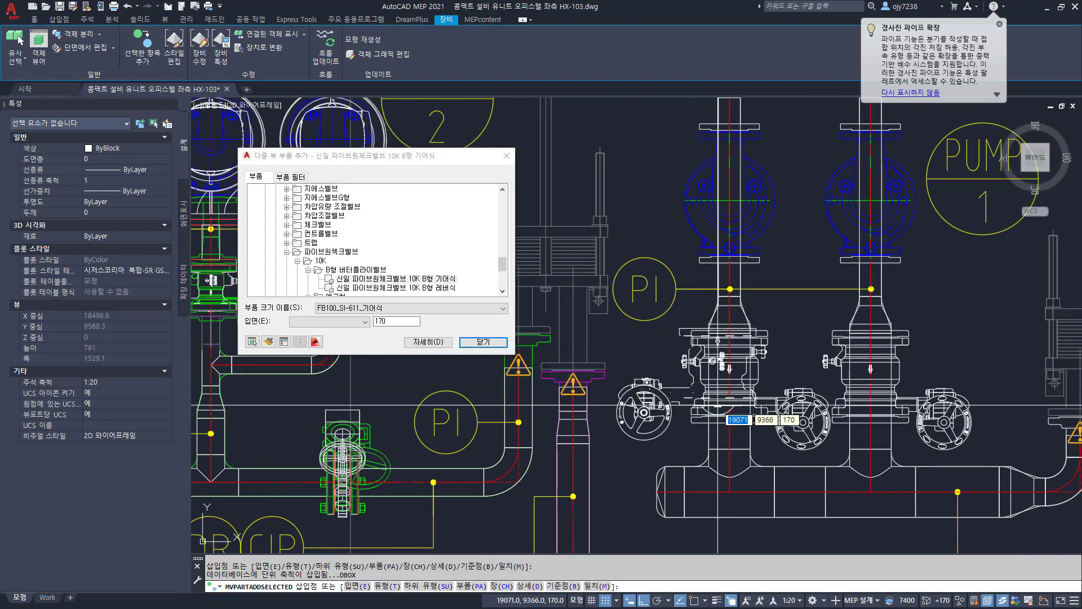
middle_drag(795, 398, 673, 378)
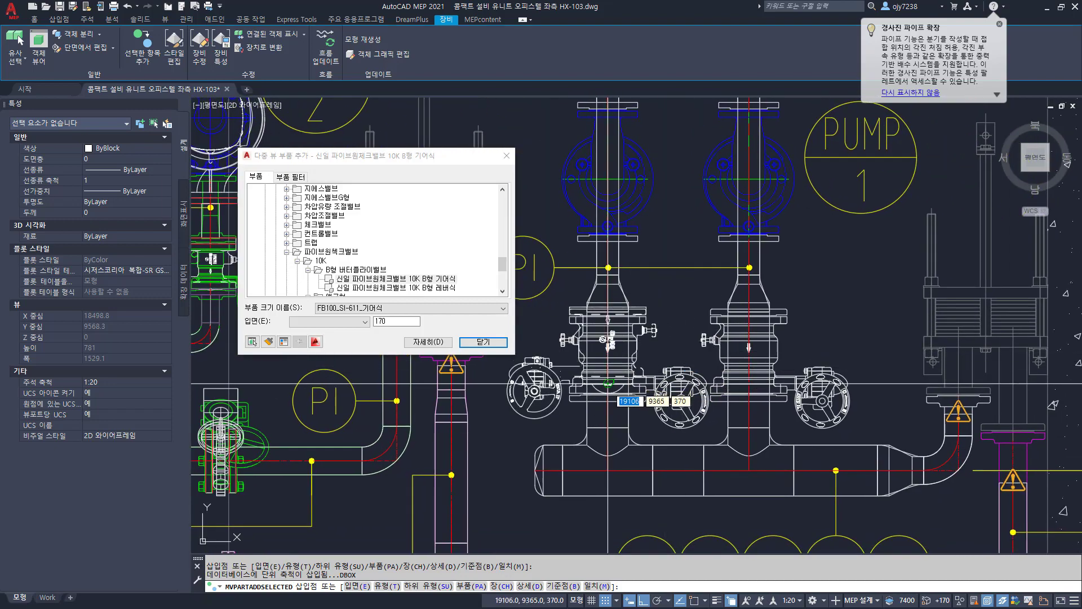
scroll(609, 398, up, 5)
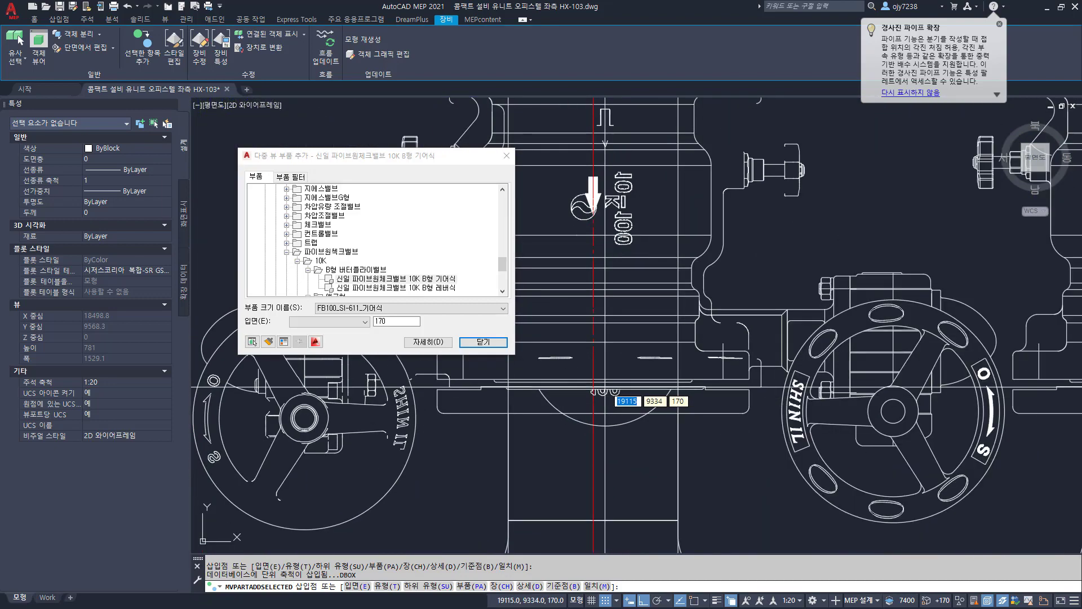
click(593, 382)
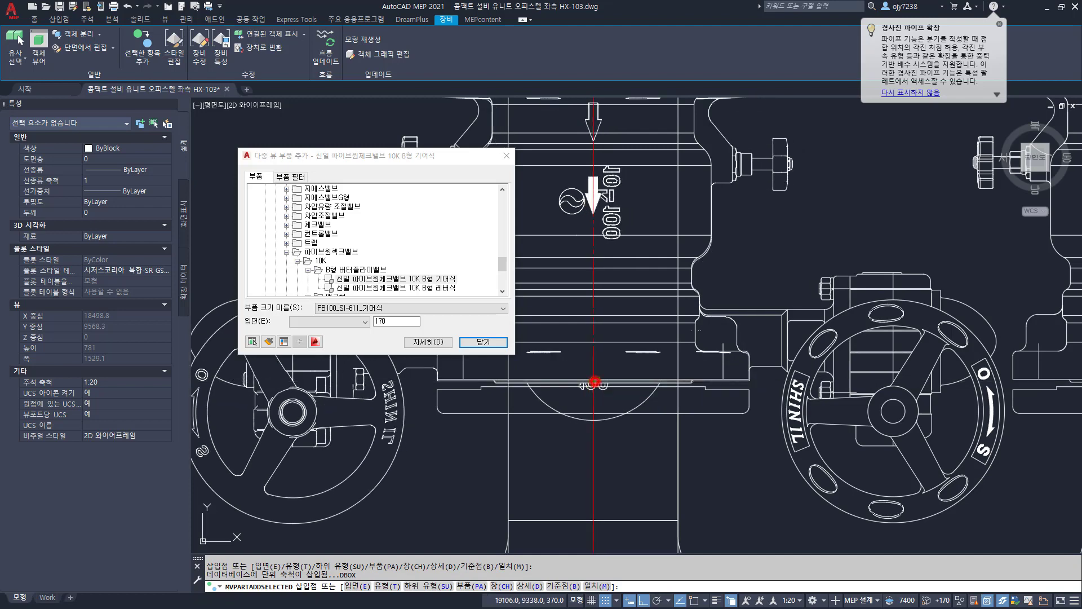
key(Return)
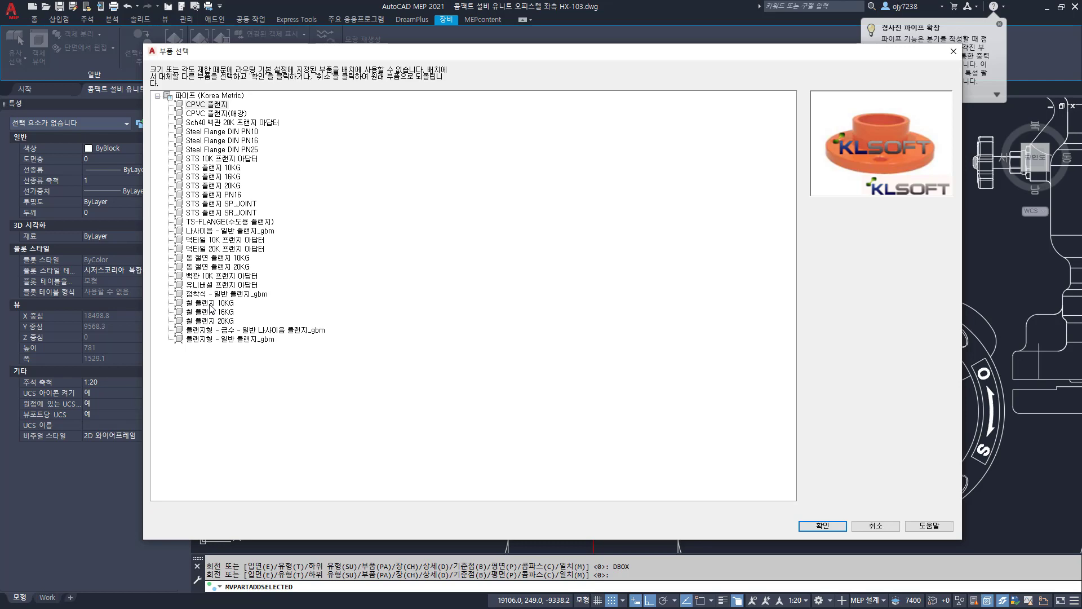
double_click(209, 304)
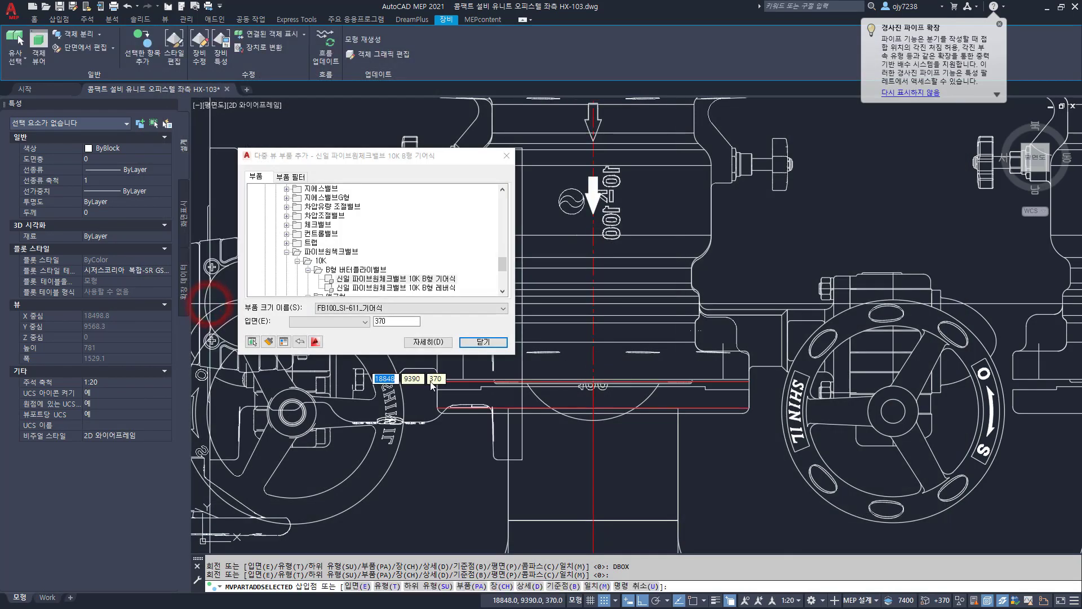
Step: Insert another FB100 valve at the matching point on the second PUMP-1 branch with default rotation, and finish adding parts
scroll(432, 382, down, 5)
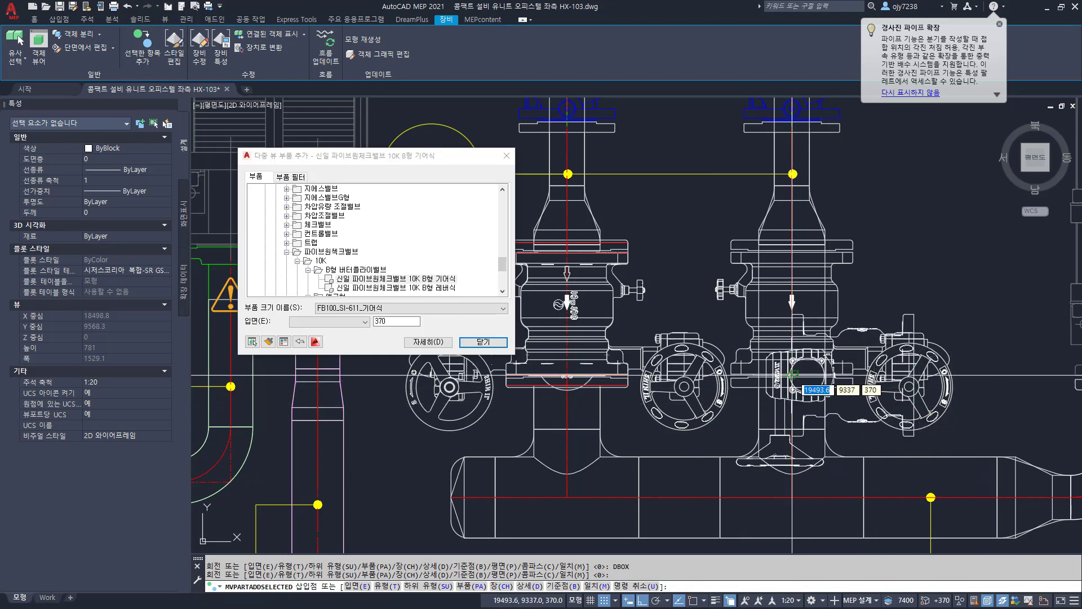
click(793, 375)
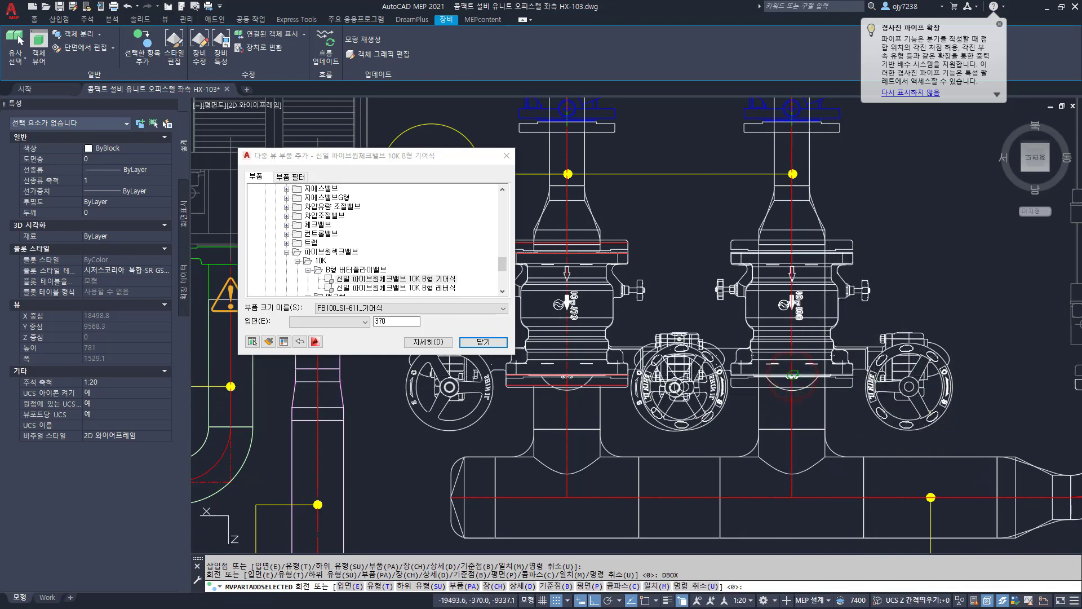
key(Return)
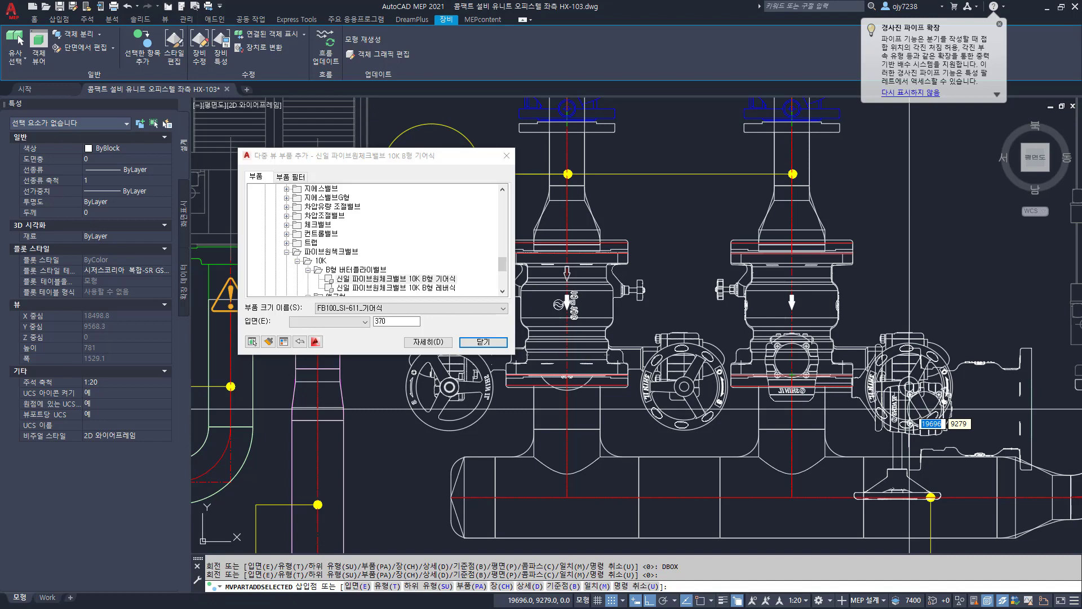
click(491, 343)
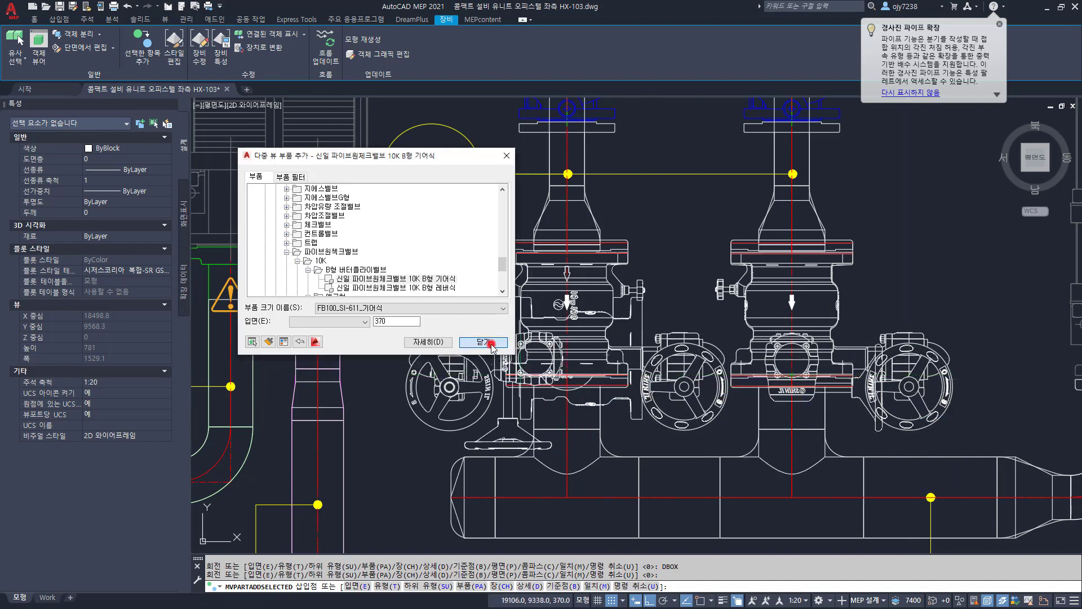
Step: Examine the check valve on the left Pump 1 line and the piping above it
scroll(530, 407, up, 4)
click(426, 385)
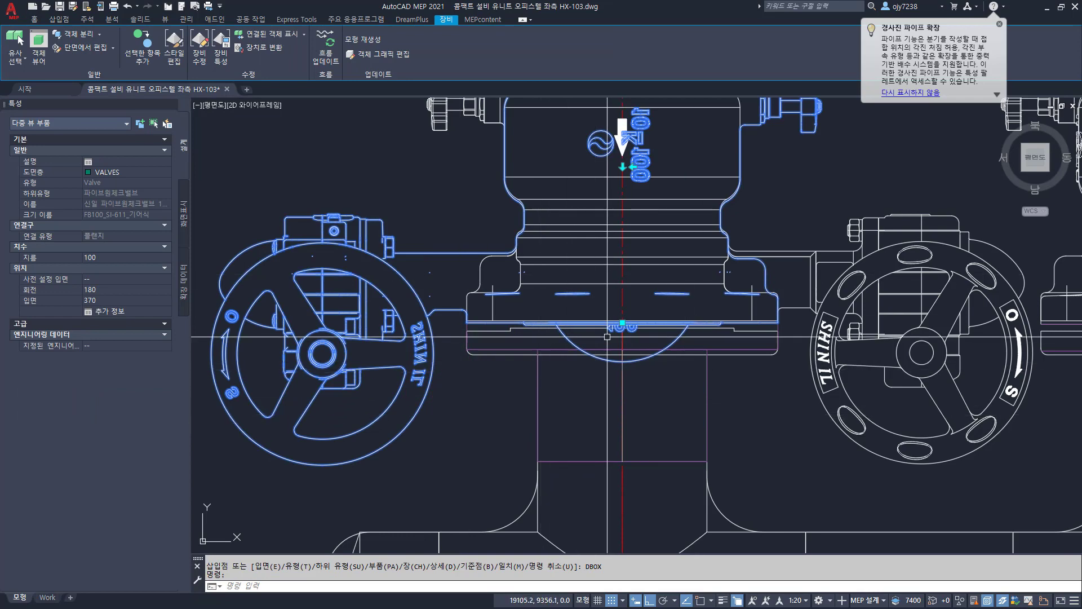
scroll(603, 375, down, 5)
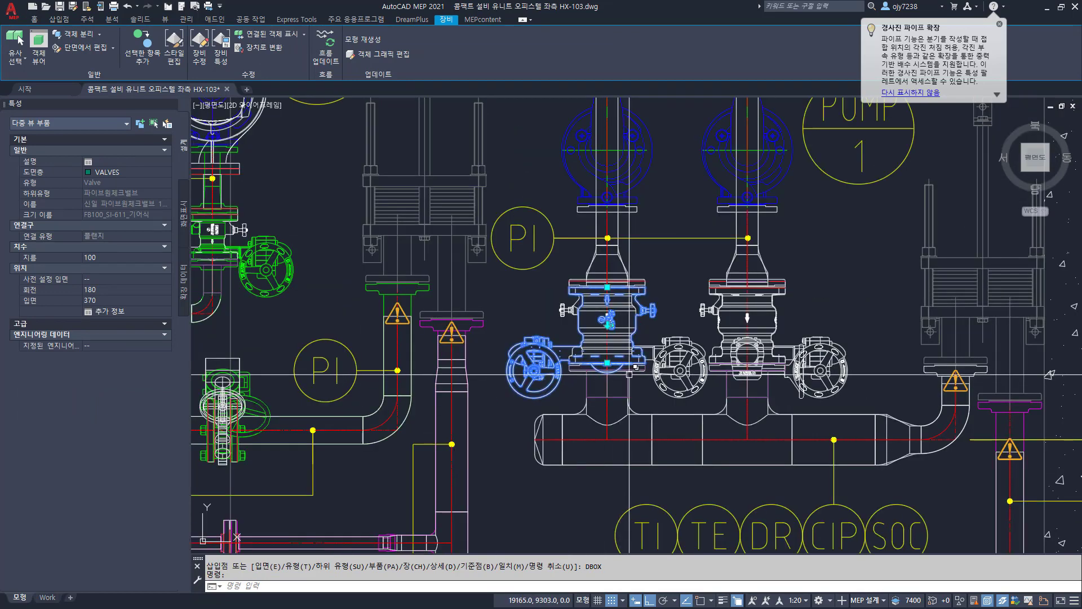
scroll(603, 376, down, 3)
middle_drag(637, 401, 625, 423)
key(Escape)
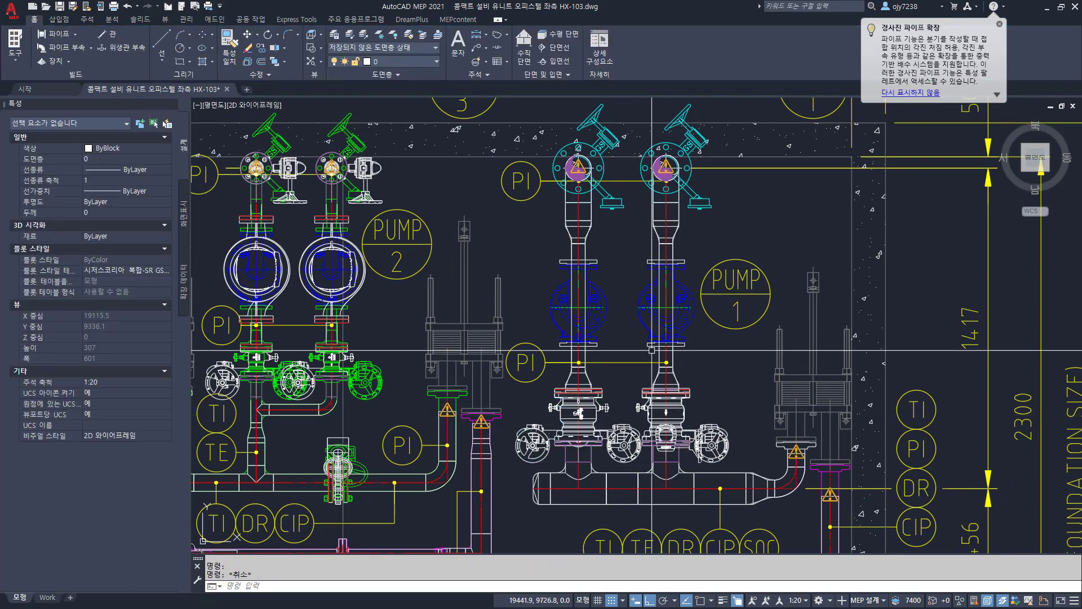
middle_drag(643, 350, 617, 408)
middle_drag(582, 371, 549, 350)
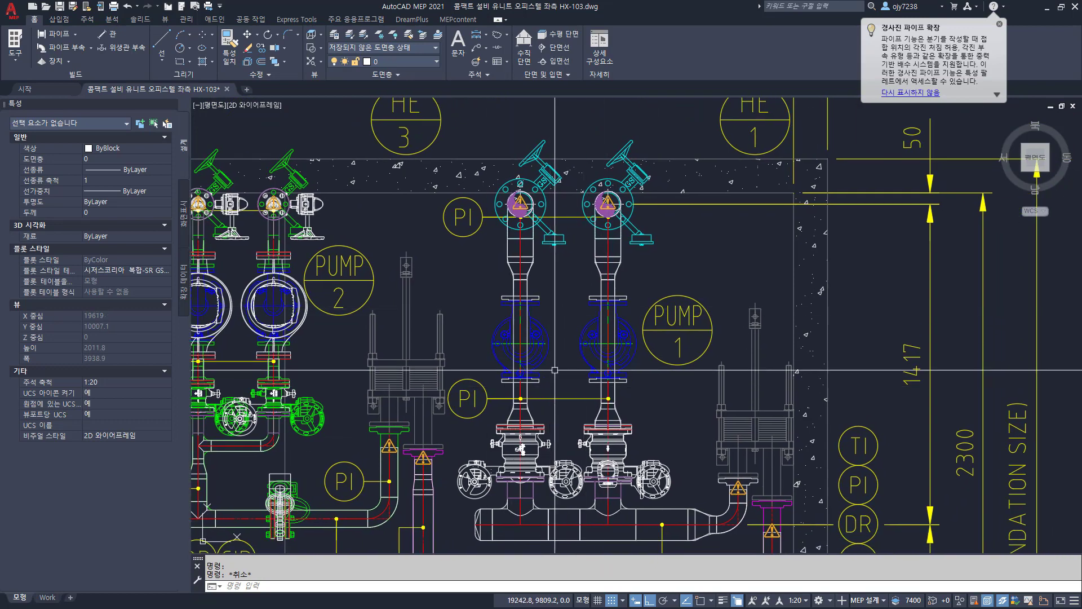
scroll(550, 350, up, 2)
scroll(549, 349, down, 2)
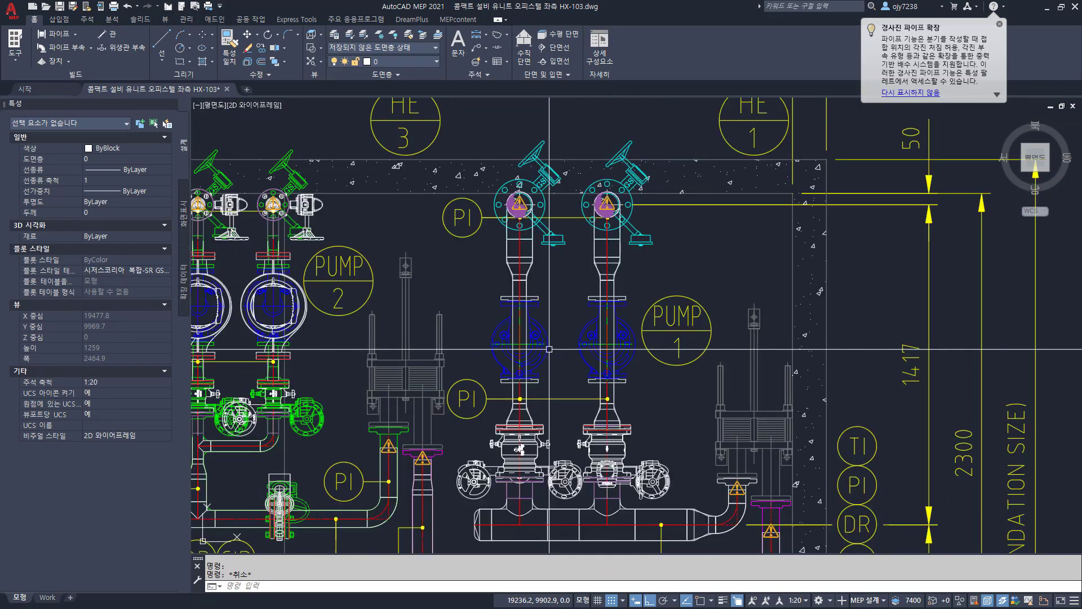
Step: Add a TP050_2P_2900RPM inline pump to the left Pump 1 pipe, based on the existing Pump 2 pump, with 0 rotation and Steel Flange DIN PN10 flanges
middle_drag(324, 440, 378, 431)
scroll(361, 295, up, 5)
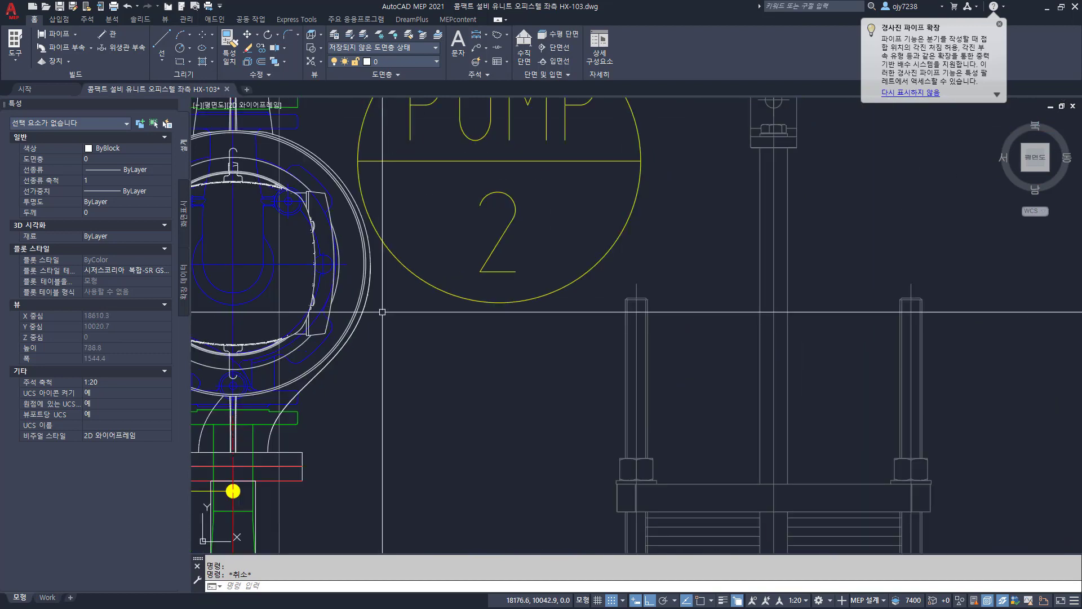
click(361, 295)
scroll(385, 330, down, 3)
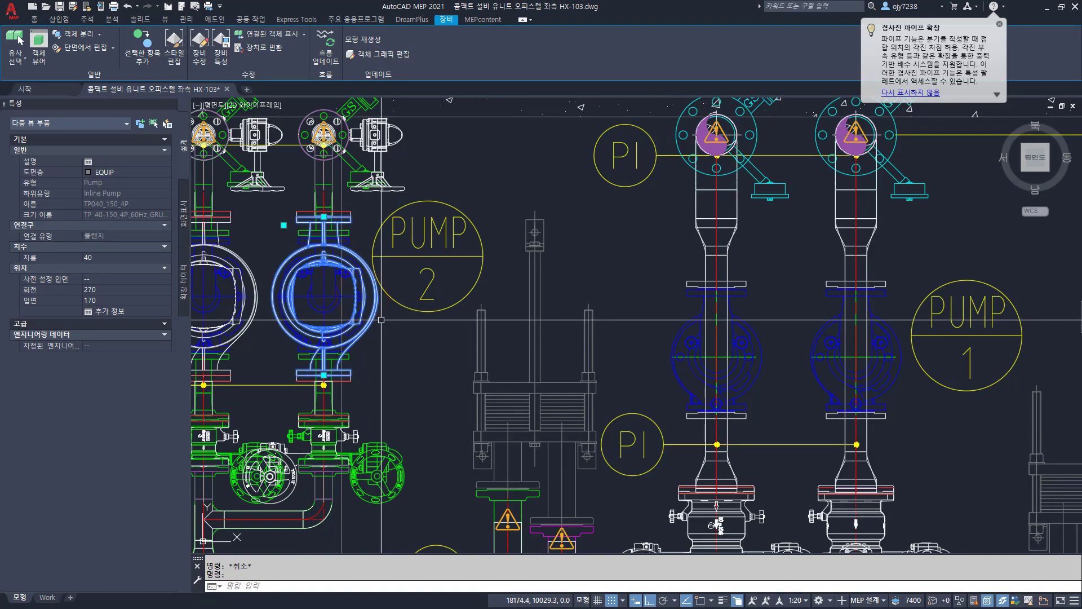
right_click(391, 333)
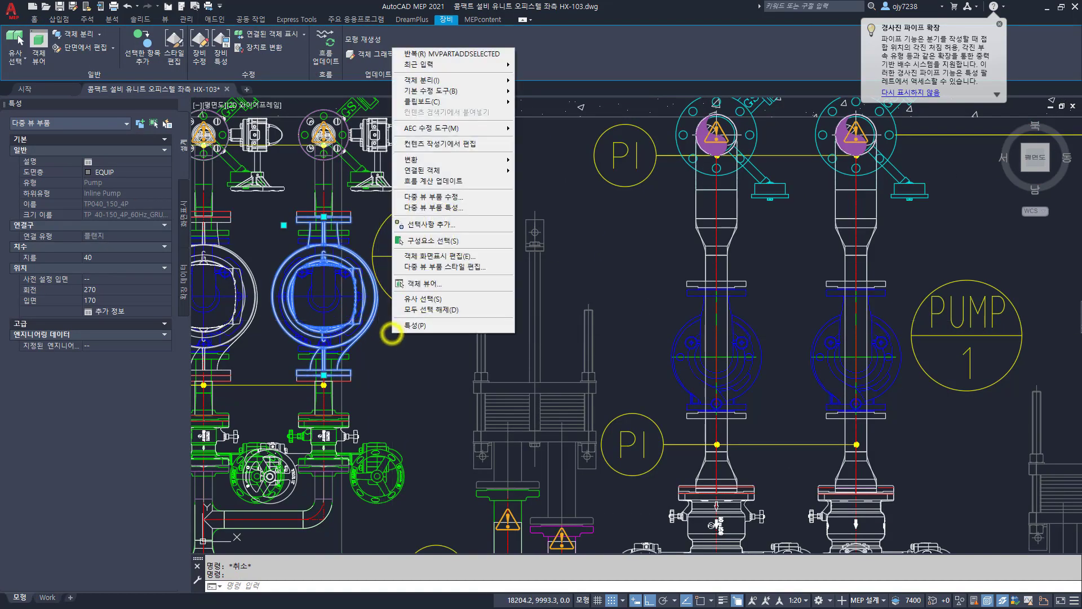
click(429, 226)
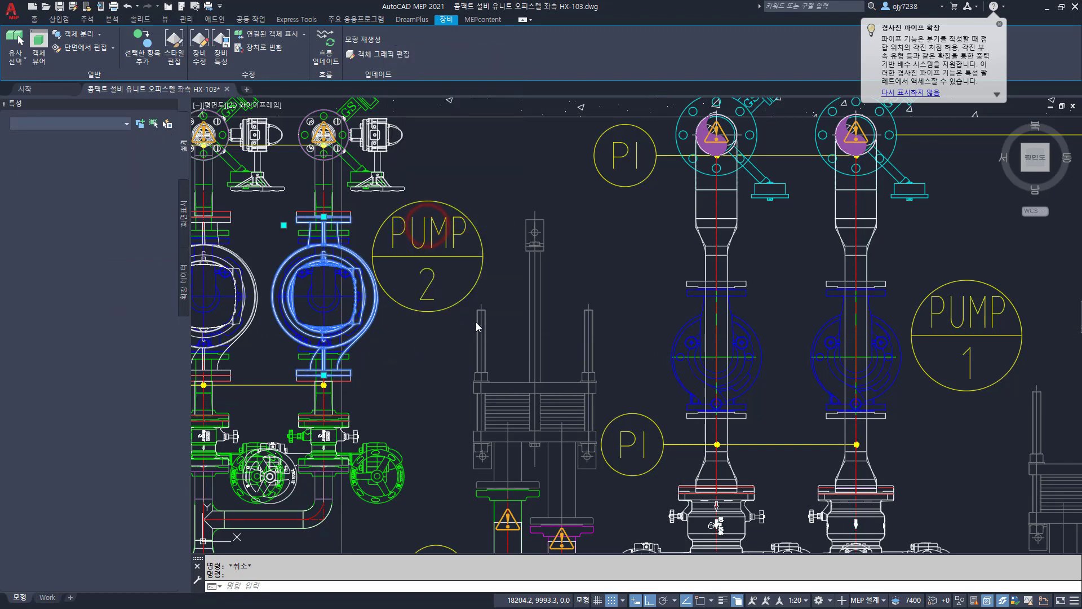
click(304, 327)
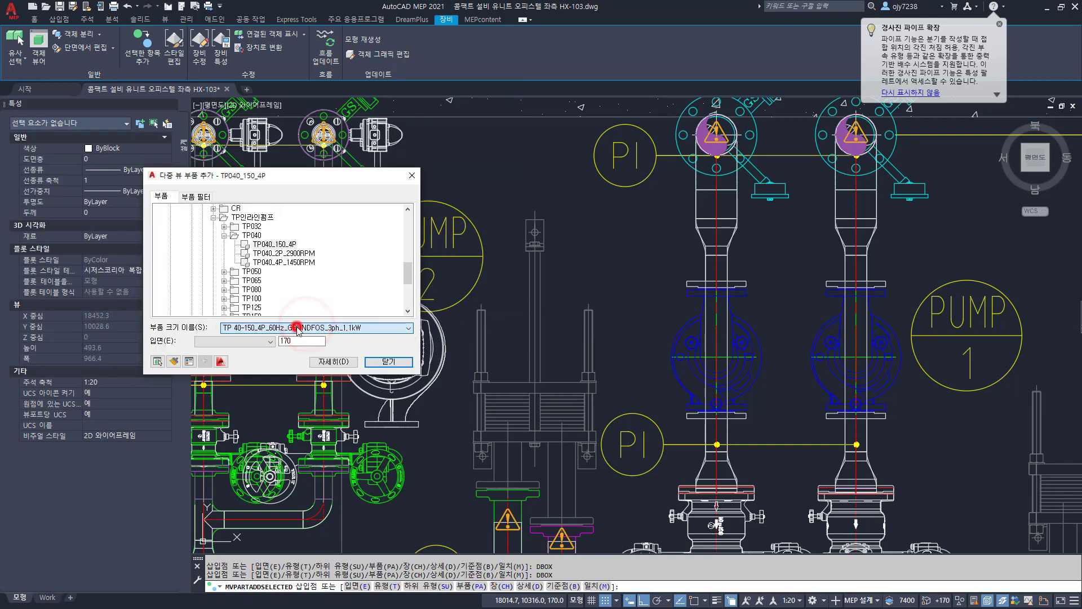
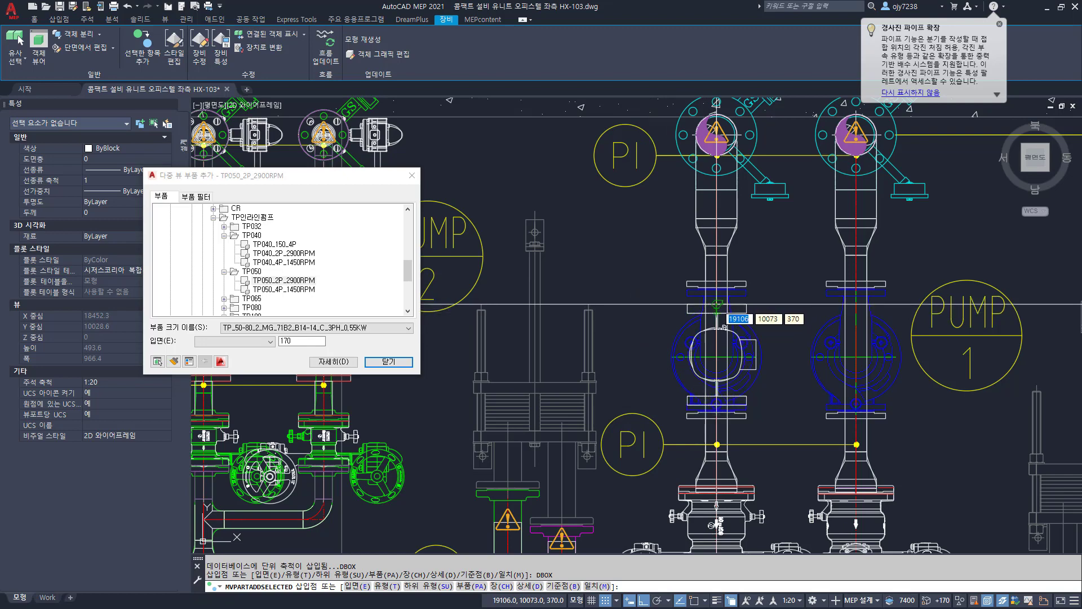
click(717, 304)
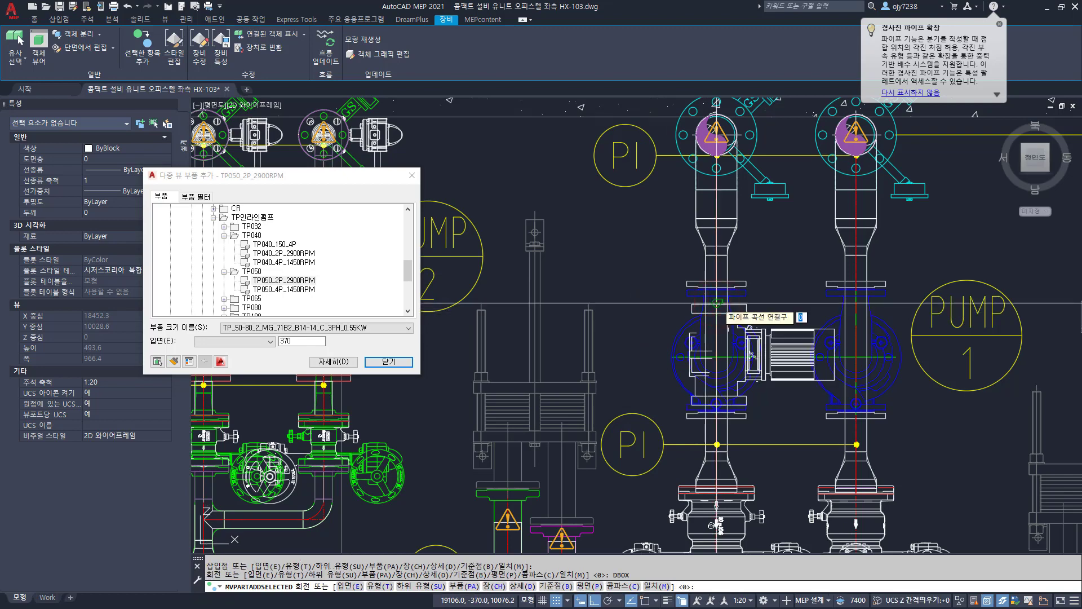
key(Return)
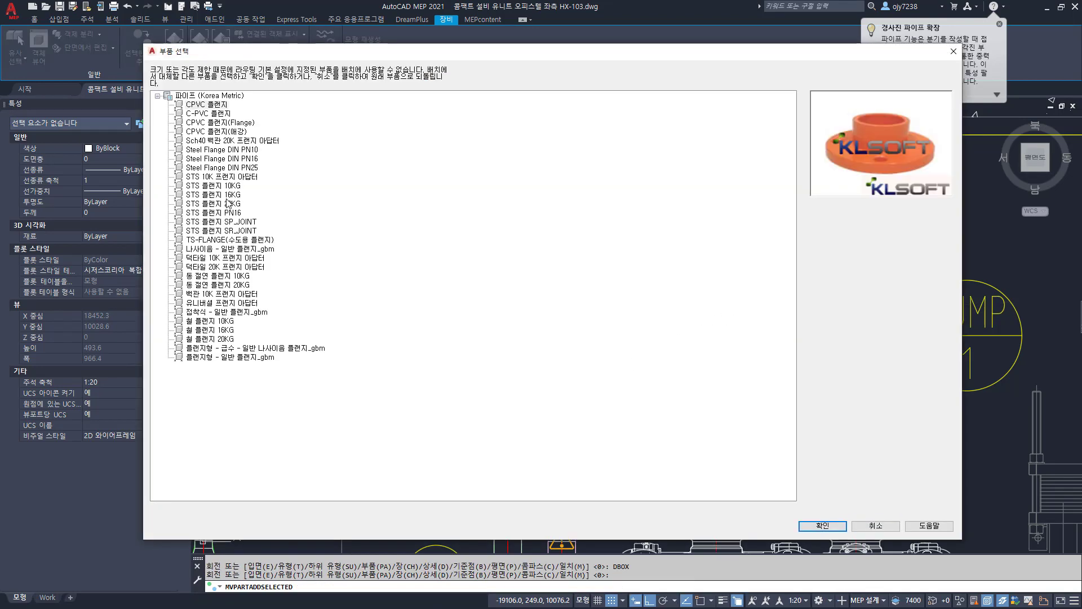
double_click(243, 150)
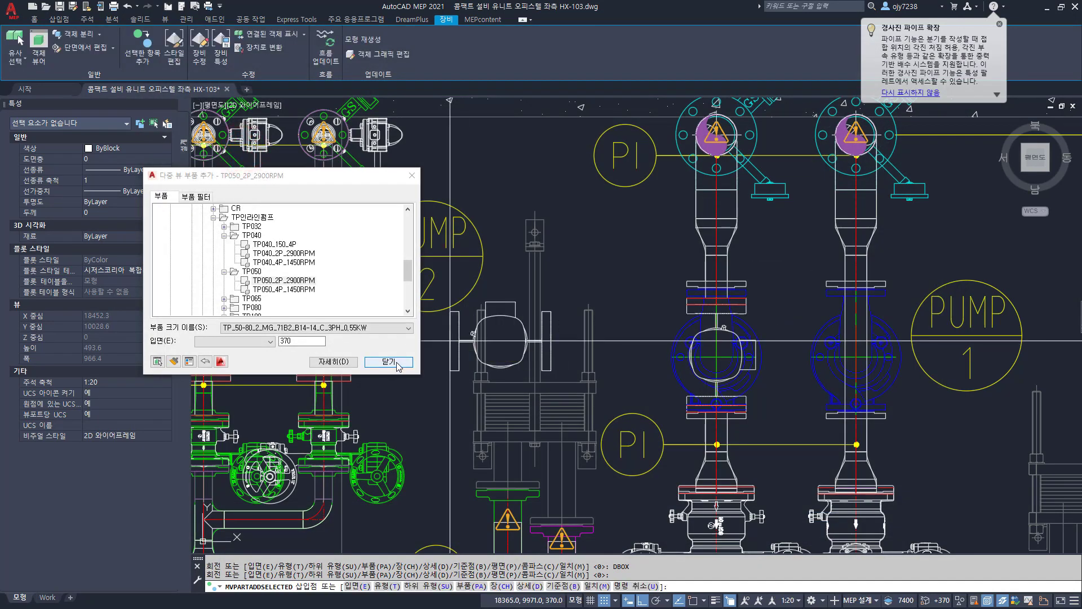
Step: Place a second TP050_2P_2900RPM pump on the right Pump 1 pipe with 0 rotation and end the part insertion
click(856, 305)
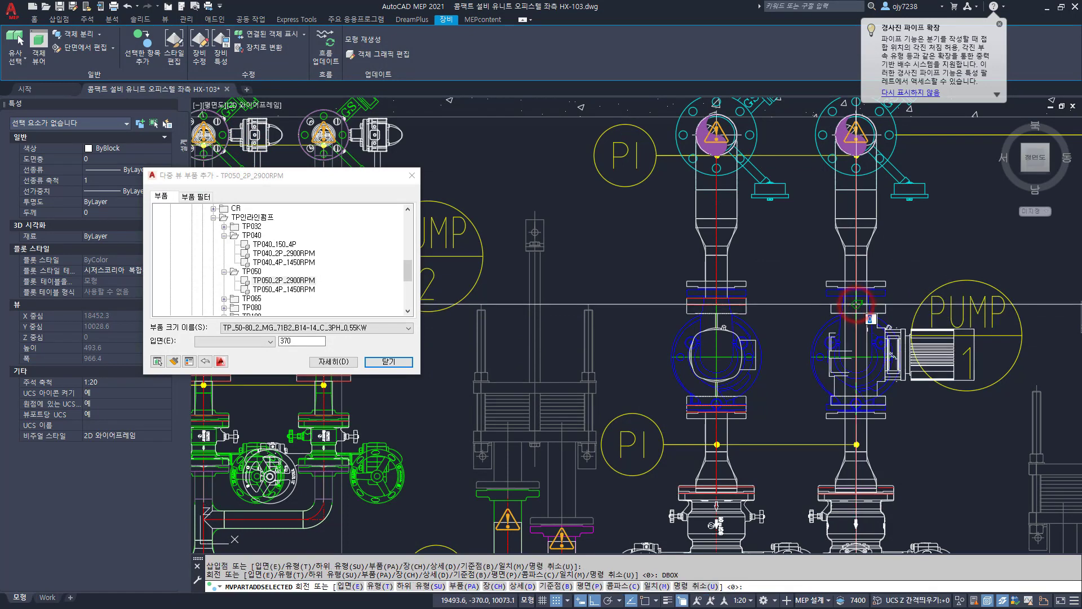
key(Return)
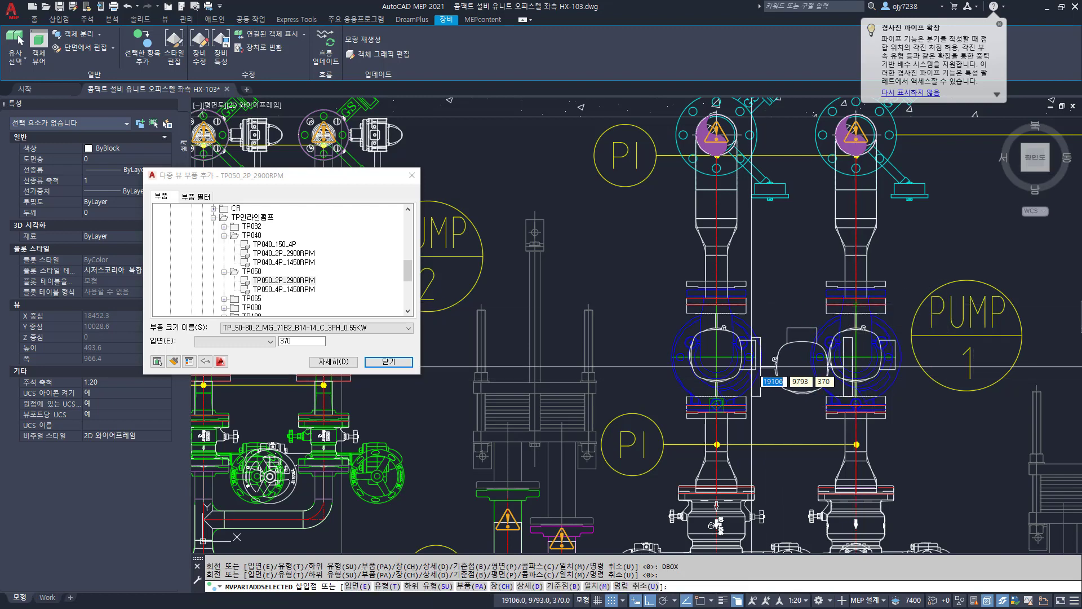
key(Escape)
Step: View the model from the southwest isometric direction in the Conceptual (개념) visual style
scroll(581, 303, down, 1)
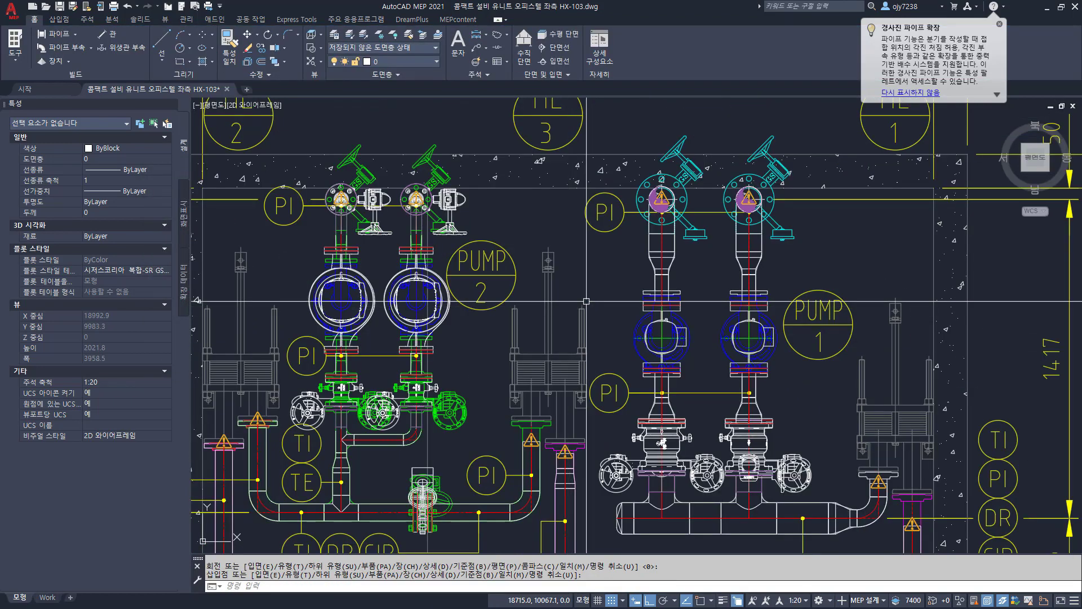
middle_drag(621, 271, 518, 350)
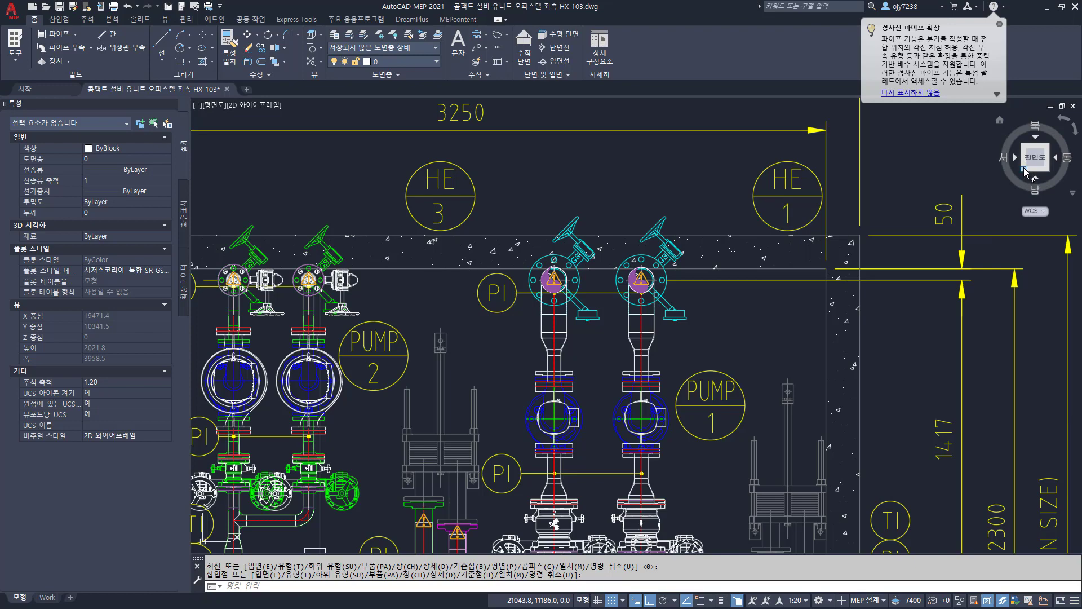
click(1024, 168)
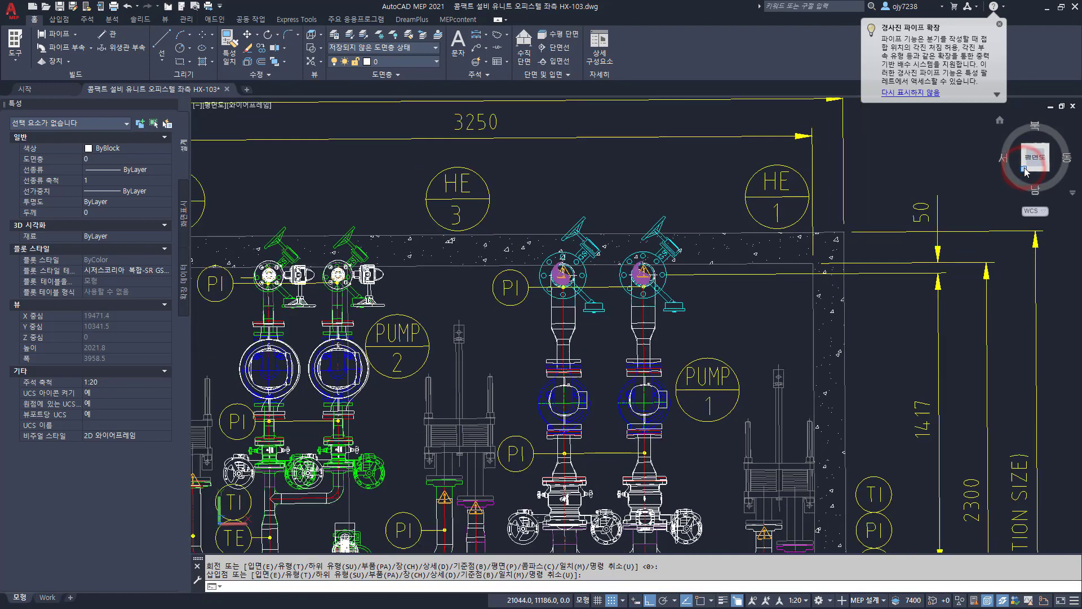
scroll(576, 309, up, 8)
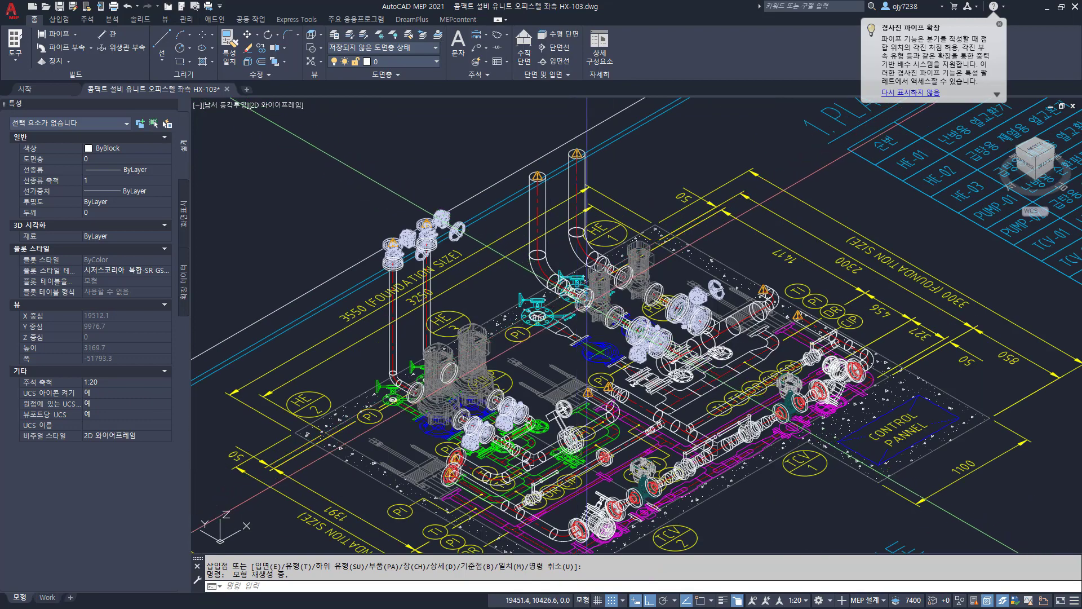
middle_drag(589, 304, 537, 318)
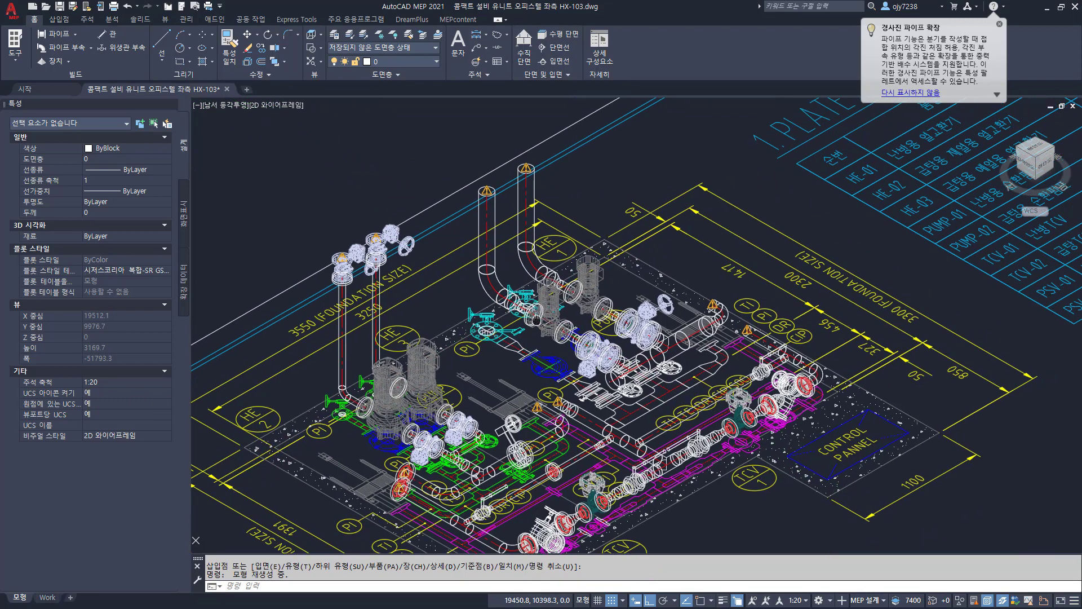
click(282, 105)
click(309, 147)
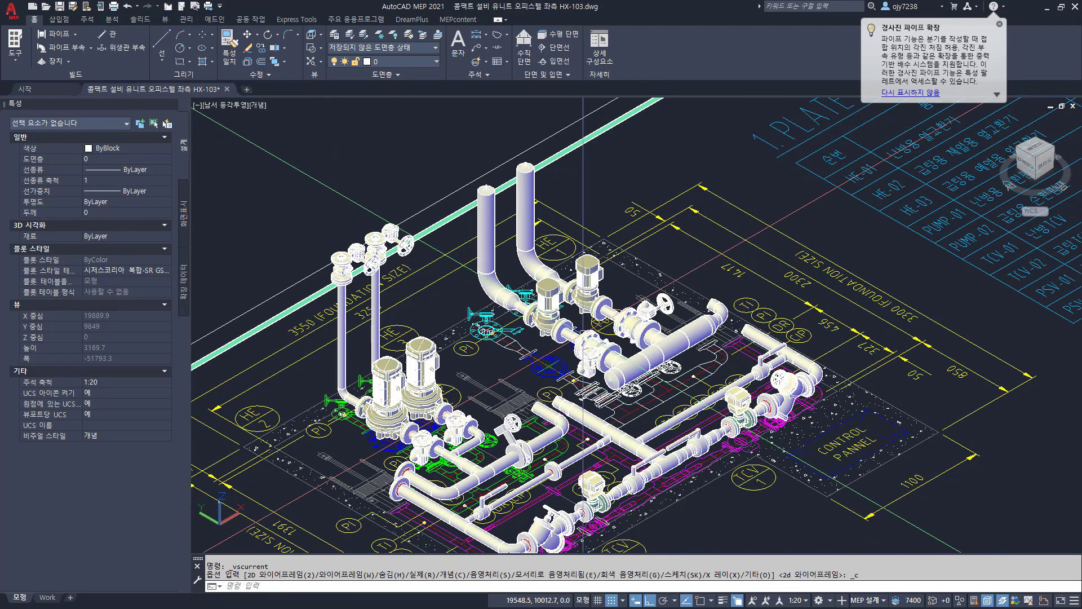
Step: Flip the check valve on the right Pump 1 line to a rotation of 180 so its handwheel matches the neighbouring valve
scroll(656, 310, up, 2)
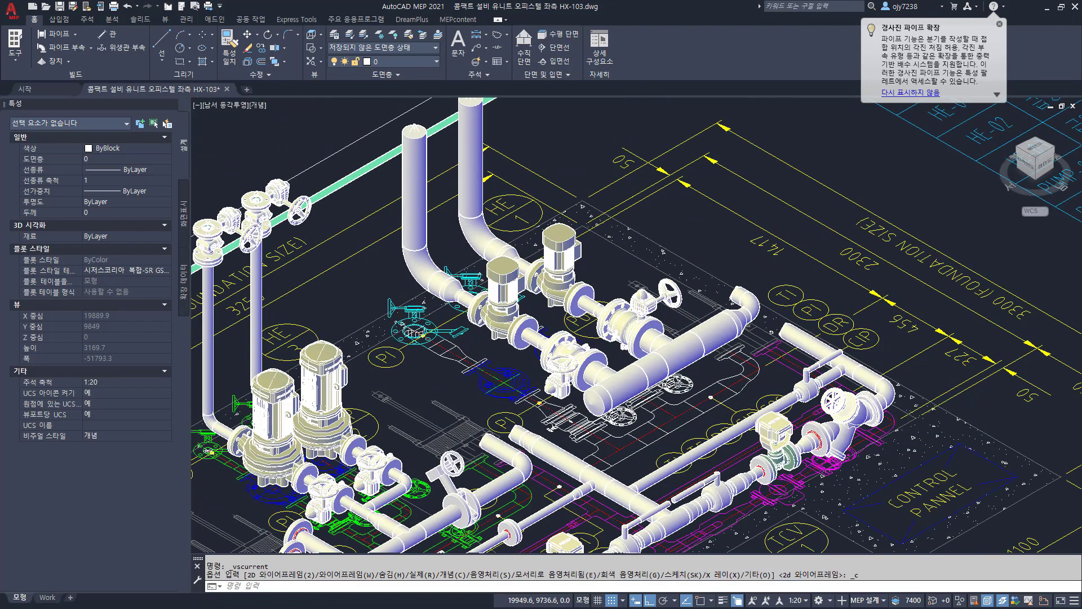
scroll(667, 327, up, 2)
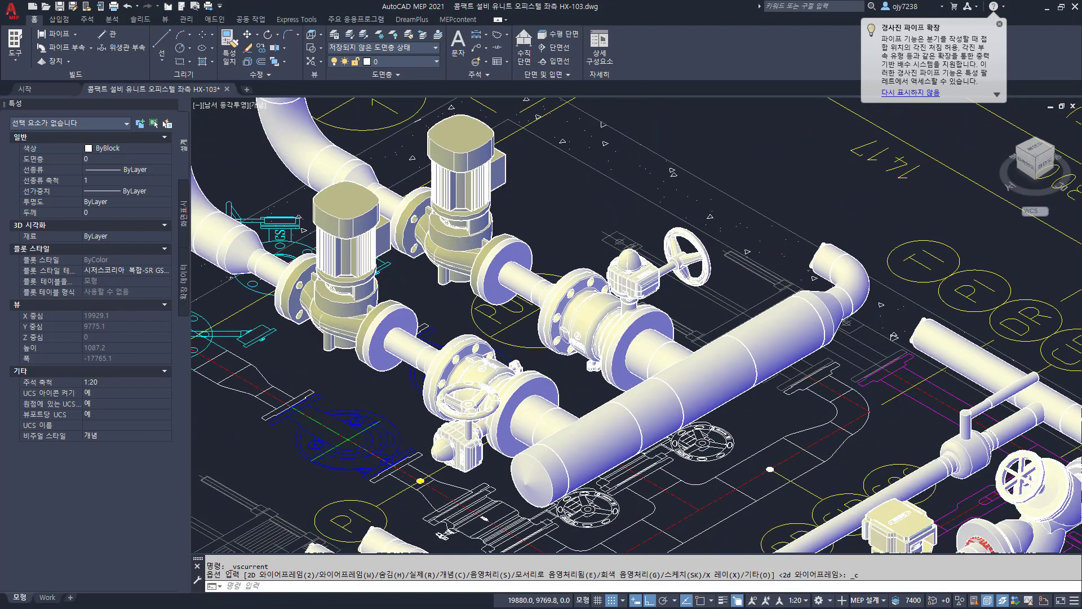
scroll(667, 326, up, 2)
click(649, 259)
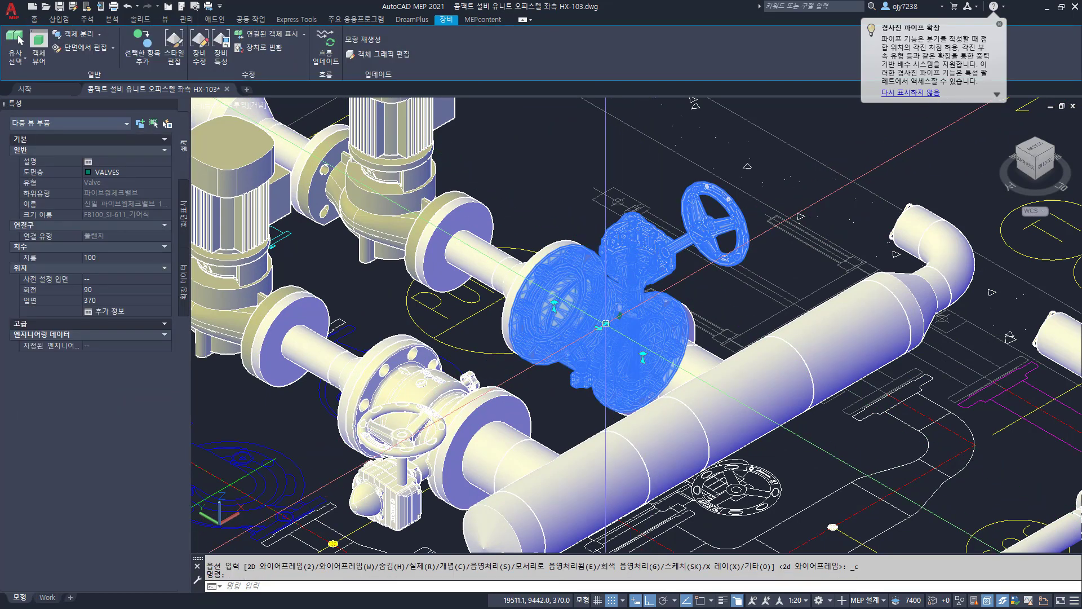
click(606, 324)
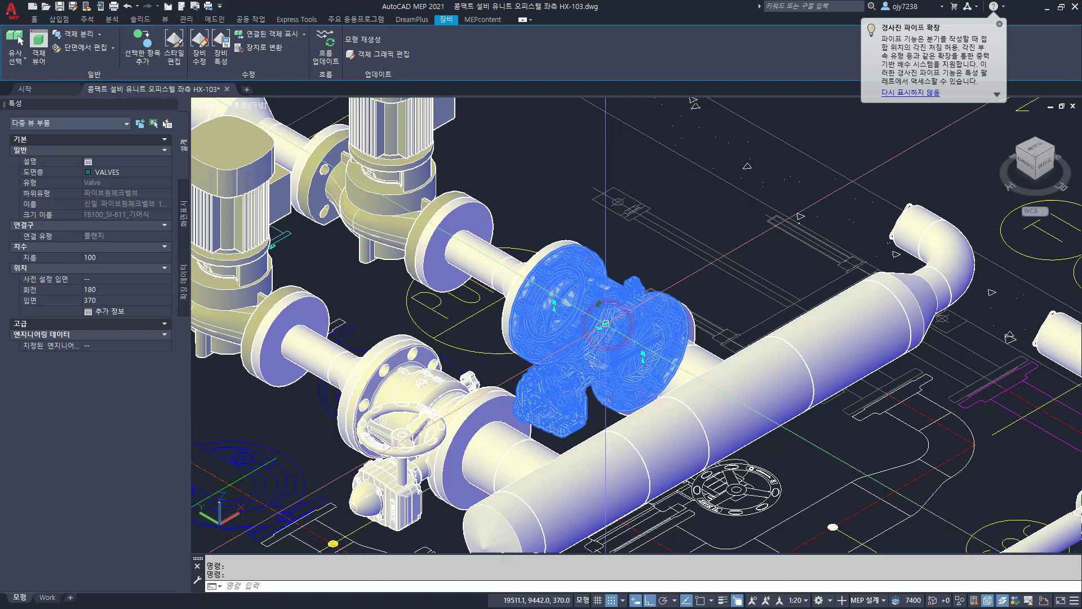
key(Escape)
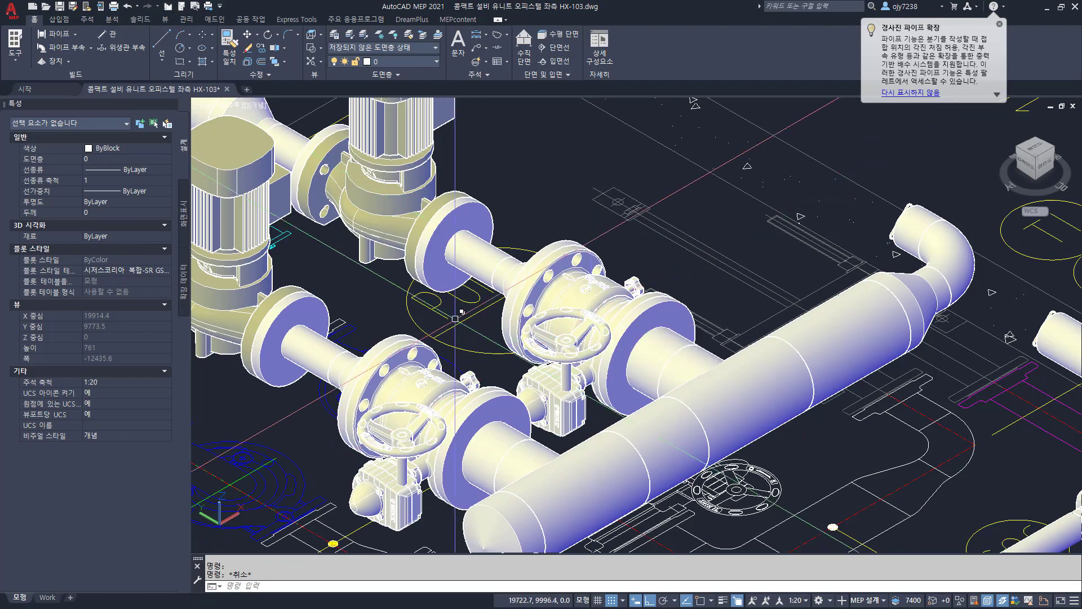
Step: Start adding a new valve based on the existing 40 mm GS valve at the top of the Pump 2 riser
middle_drag(447, 319, 610, 337)
scroll(564, 286, down, 2)
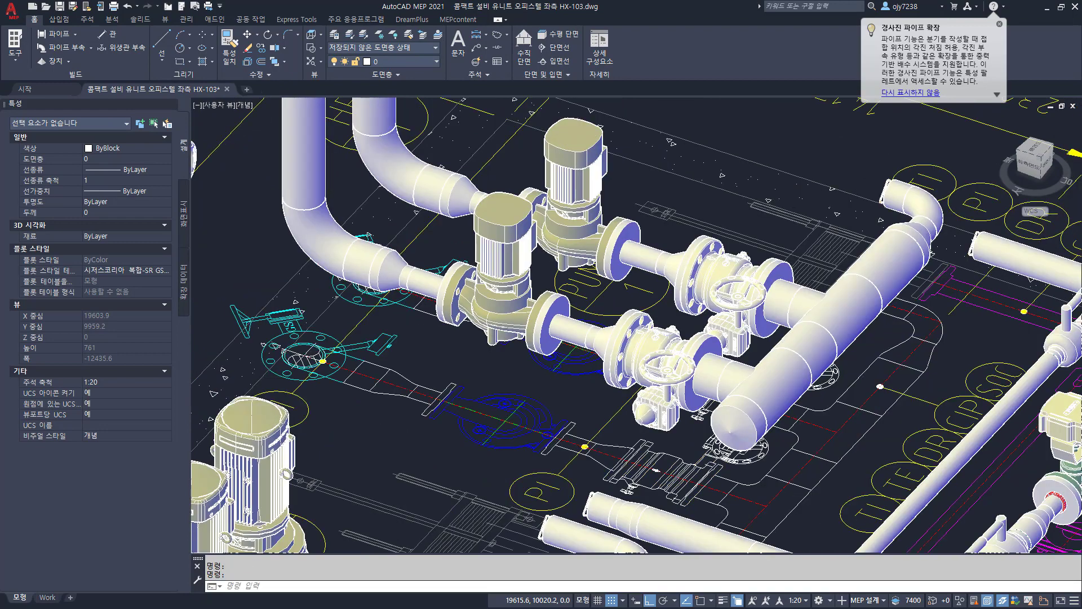
scroll(516, 316, down, 2)
drag(517, 312, 565, 408)
key(Escape)
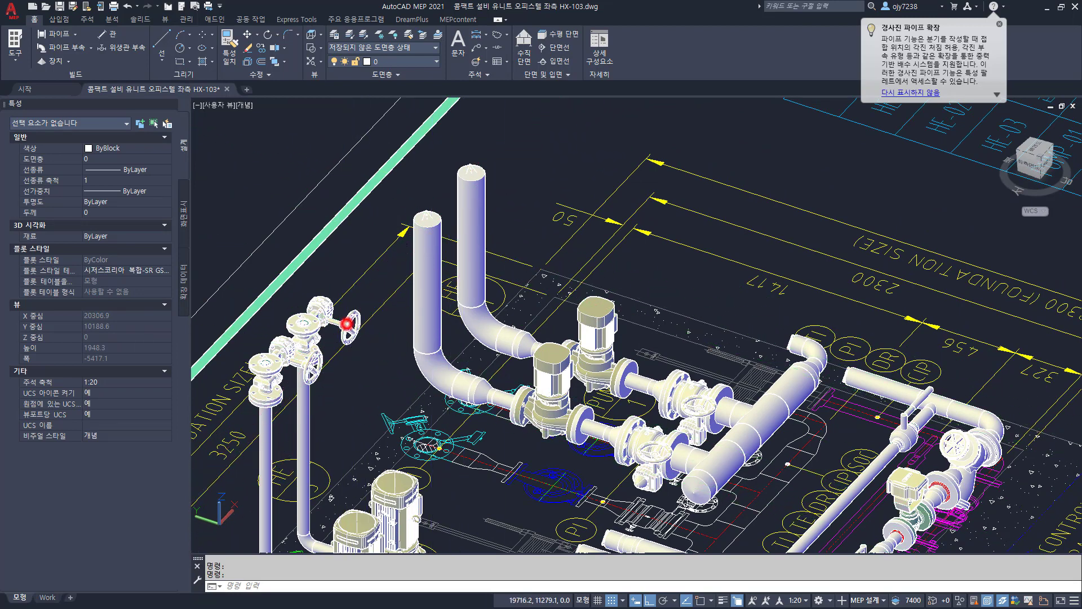
click(347, 327)
right_click(277, 169)
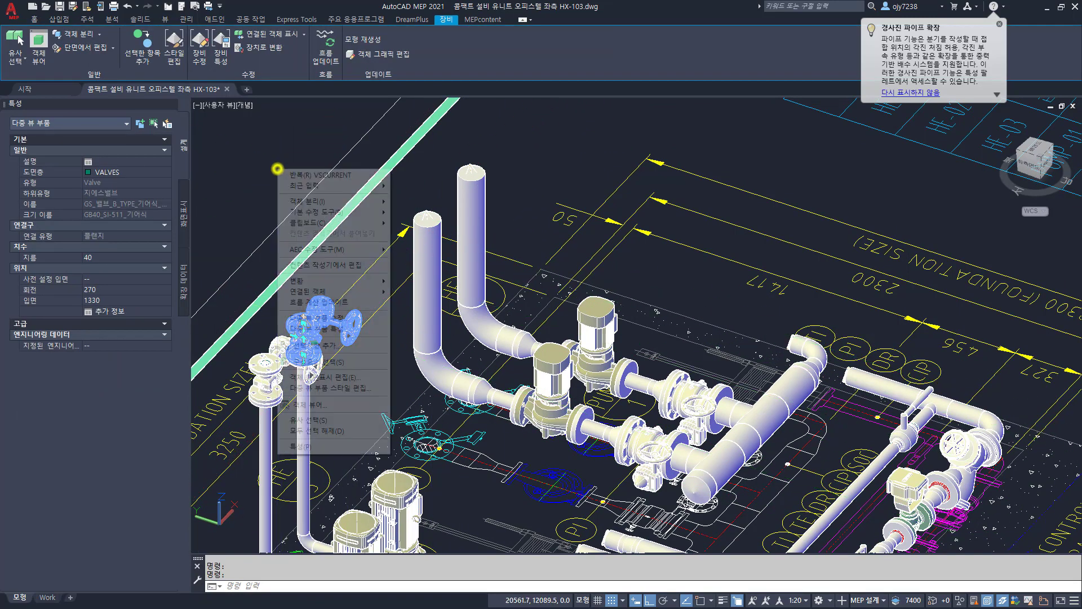
click(317, 346)
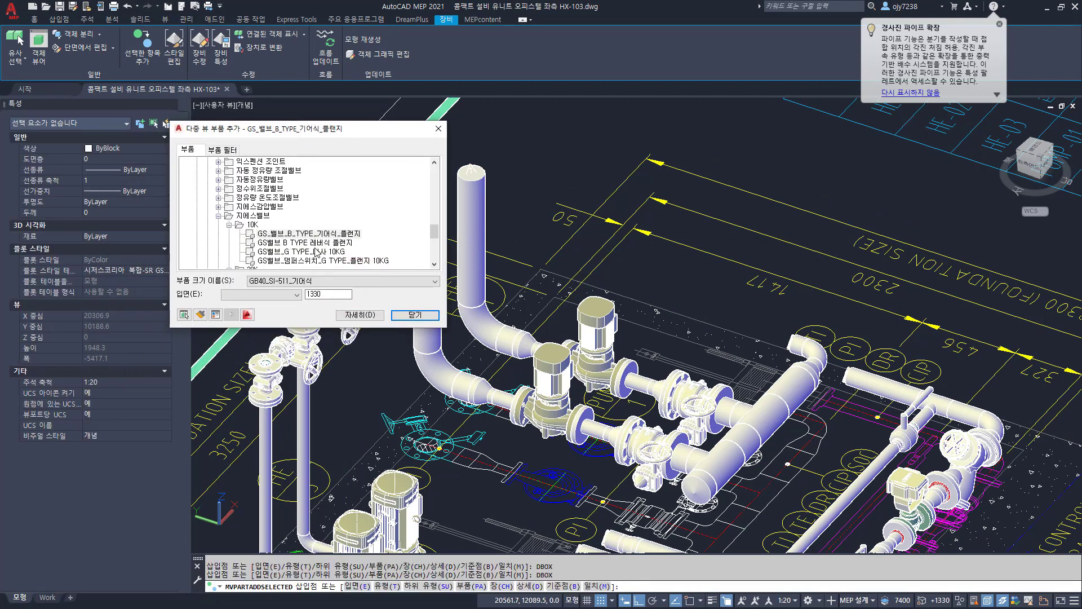
Step: Place a 지에스밸브G형_주철_플랜지_10KG valve, size 100A, on top of the right Pump 1 riser with 0 rotation
click(335, 281)
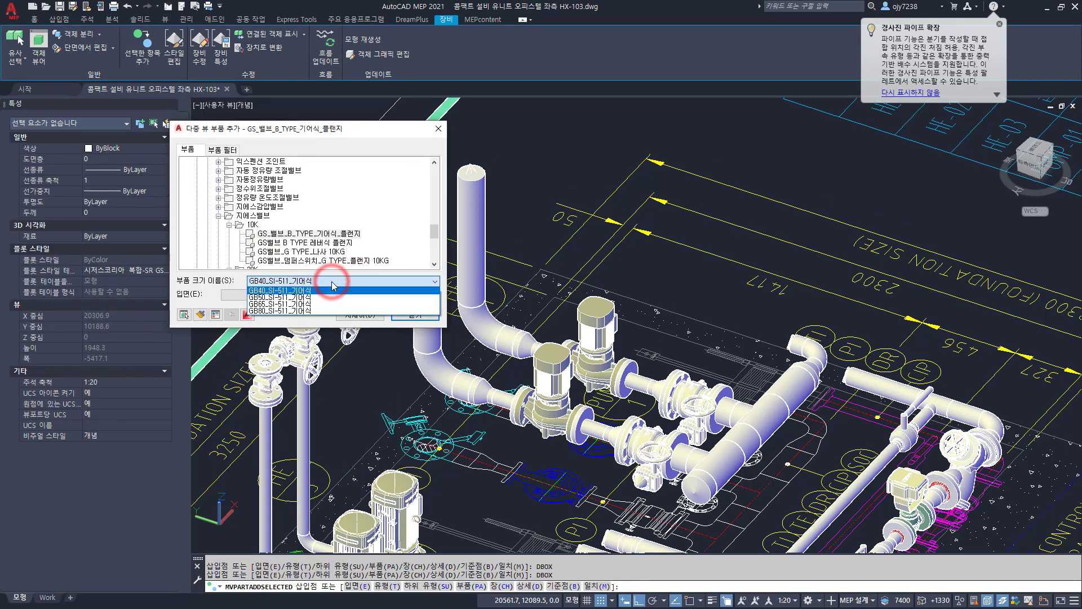
click(331, 281)
scroll(254, 226, down, 2)
click(220, 233)
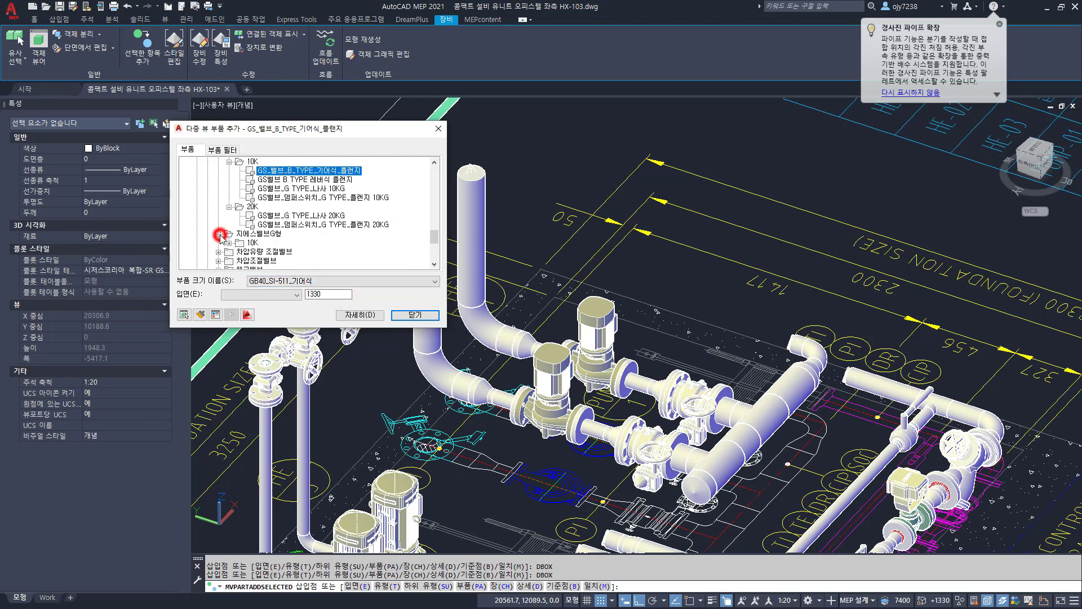
click(228, 242)
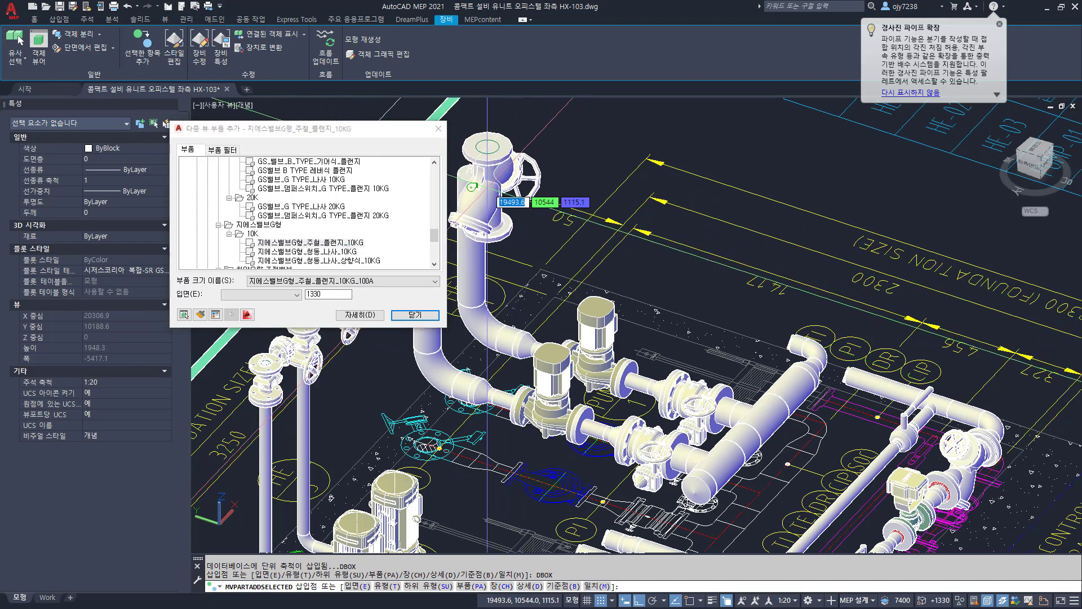
click(488, 187)
key(Return)
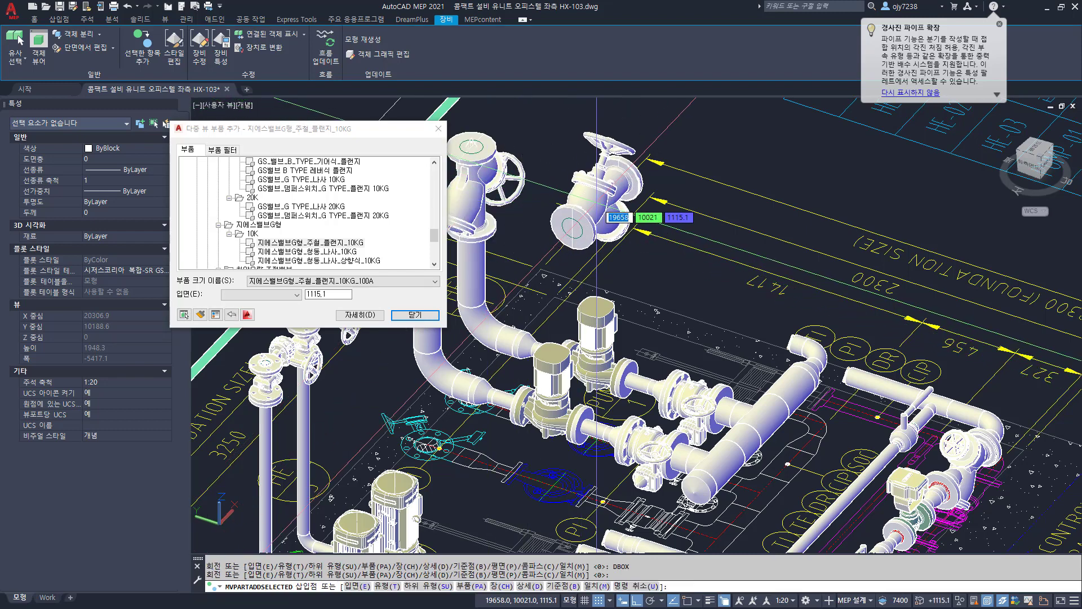
Step: Flip the 100A valve on the right Pump 1 riser until its handwheel points toward the pumps
key(Escape)
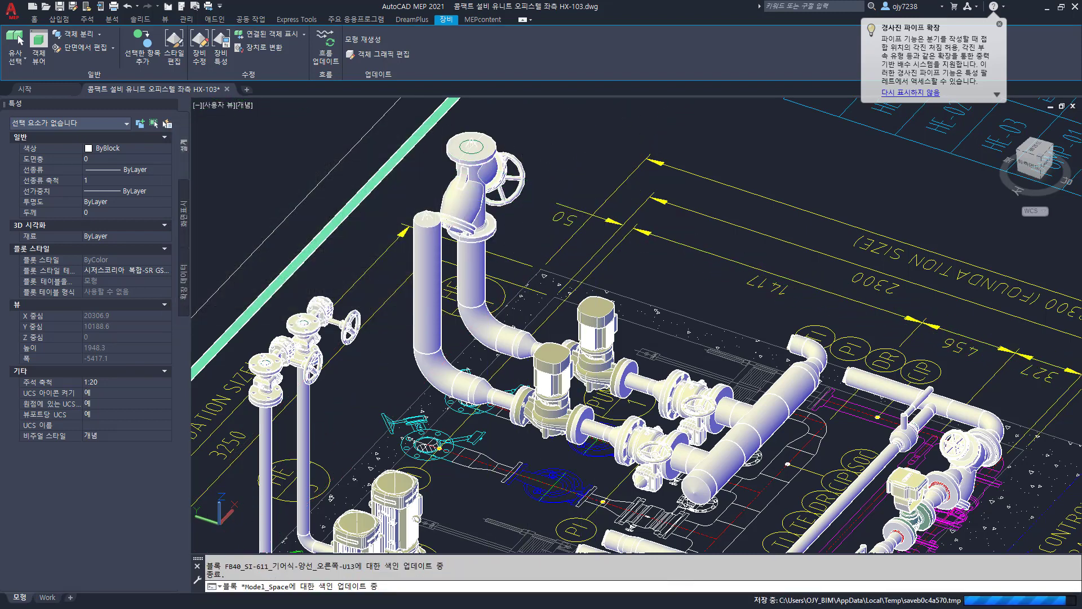
click(472, 186)
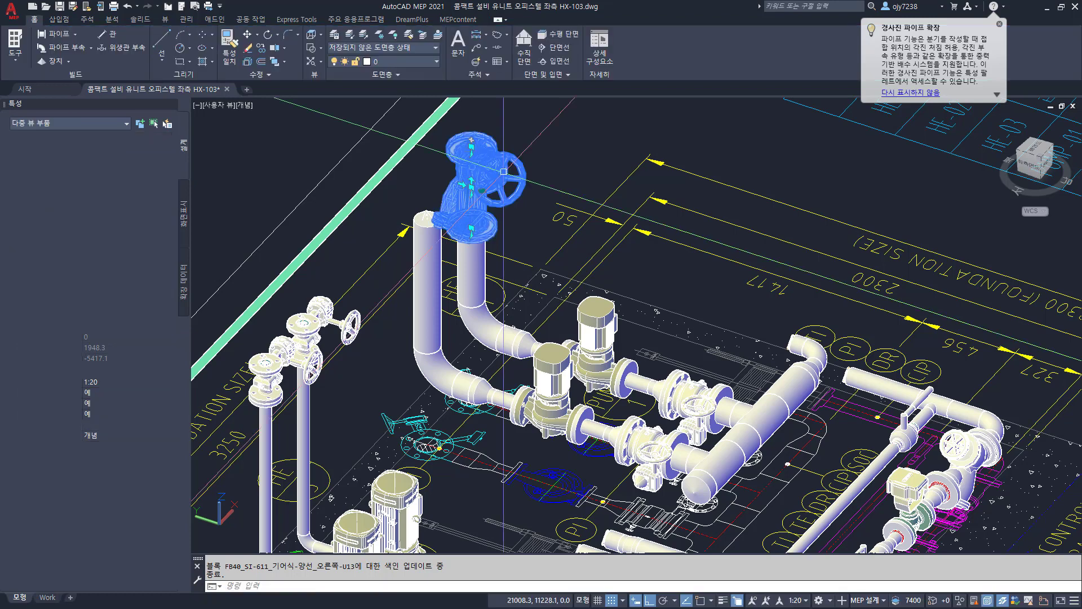
click(464, 185)
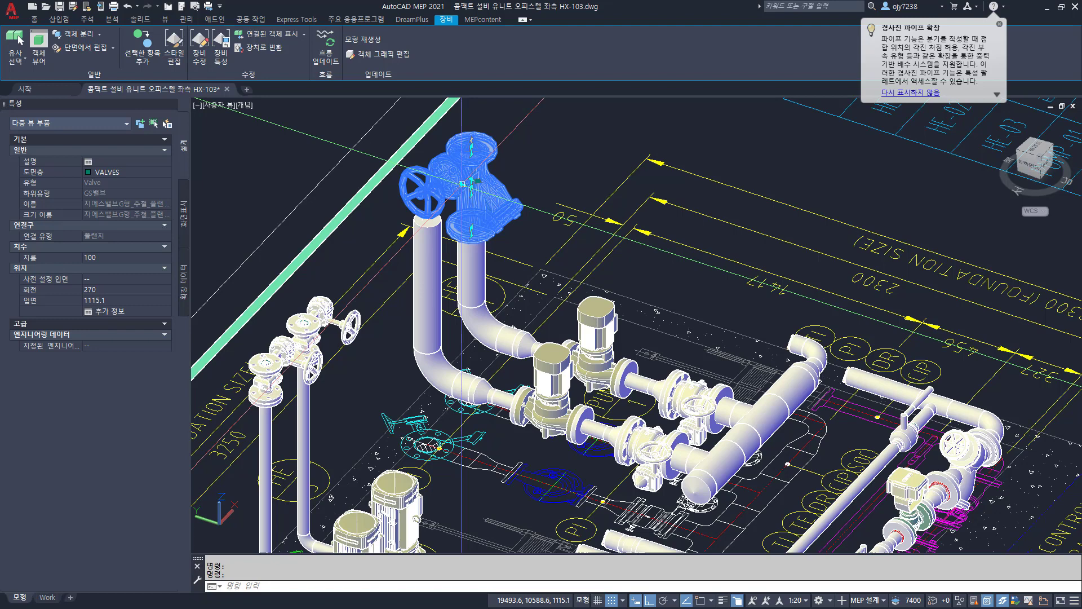
key(Escape)
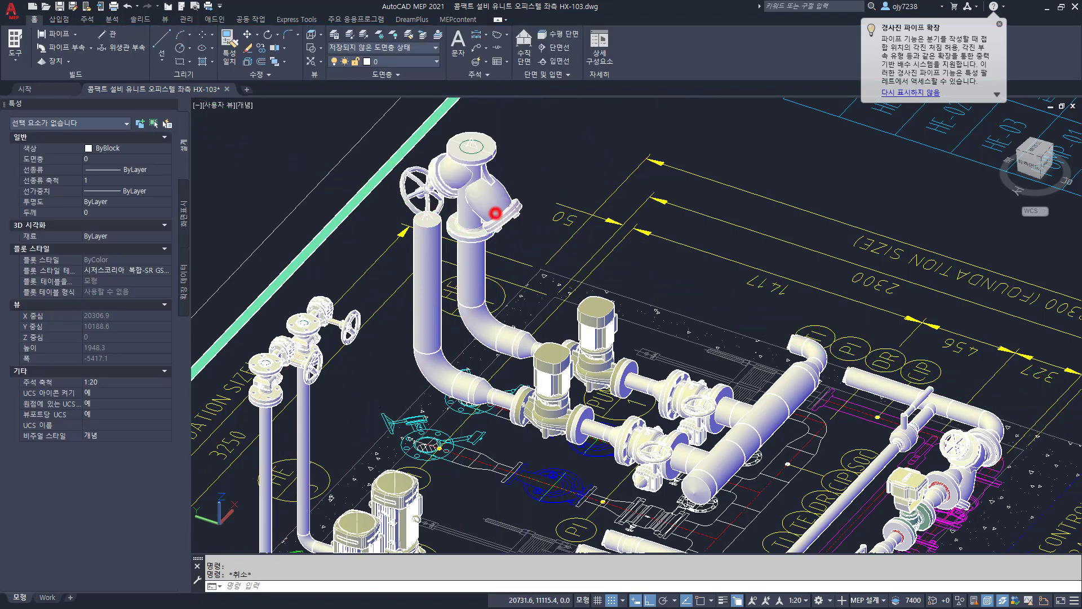
click(494, 213)
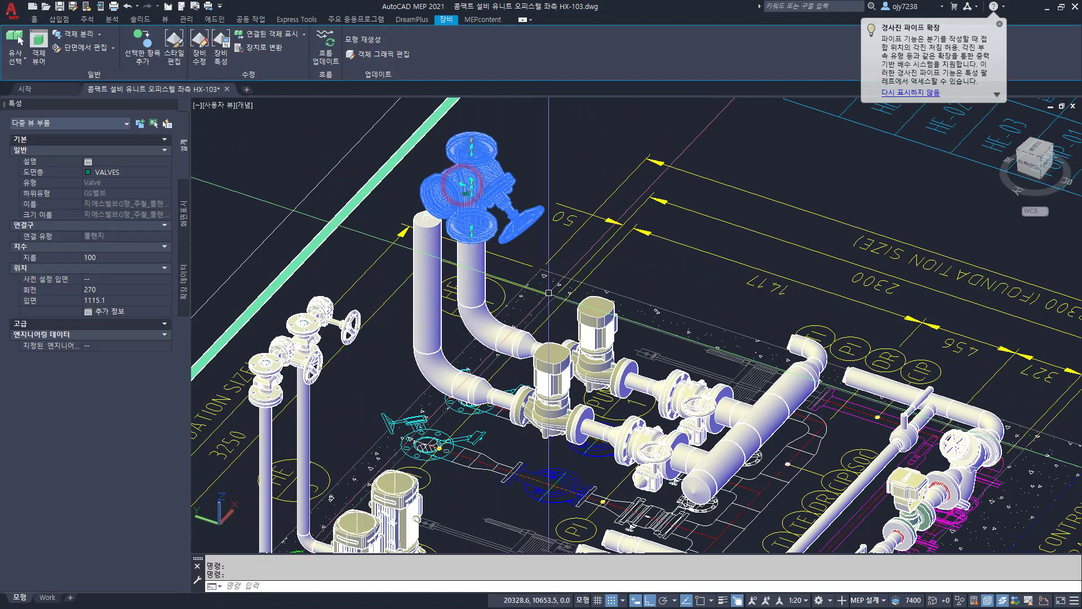
key(Escape)
Step: Lower the right Pump 1 riser and its top valve to a valve elevation of 975.5, using the .z point filter
click(483, 165)
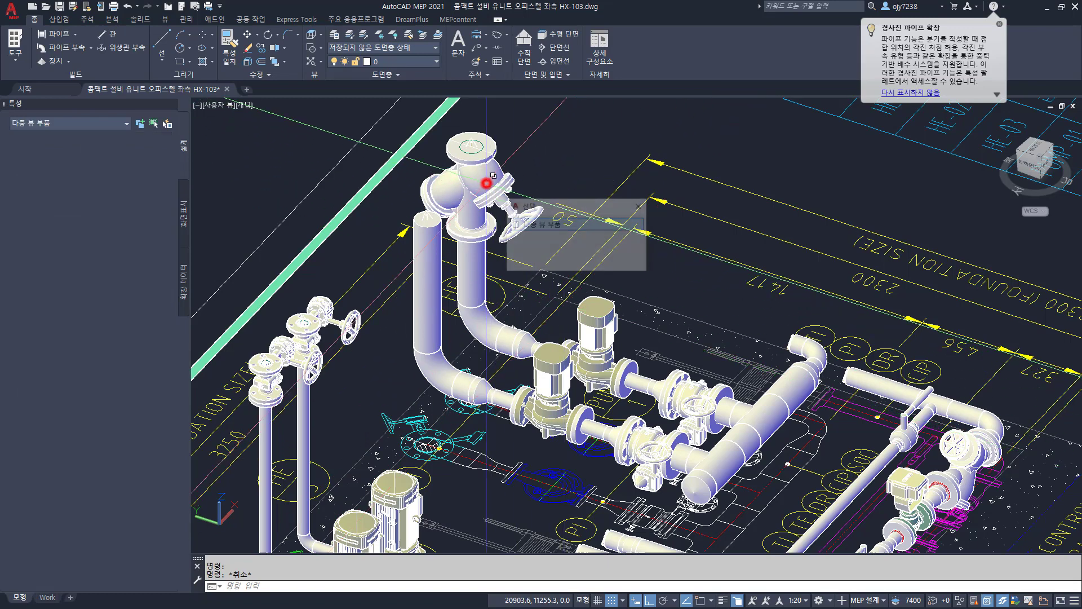
key(Escape)
click(479, 155)
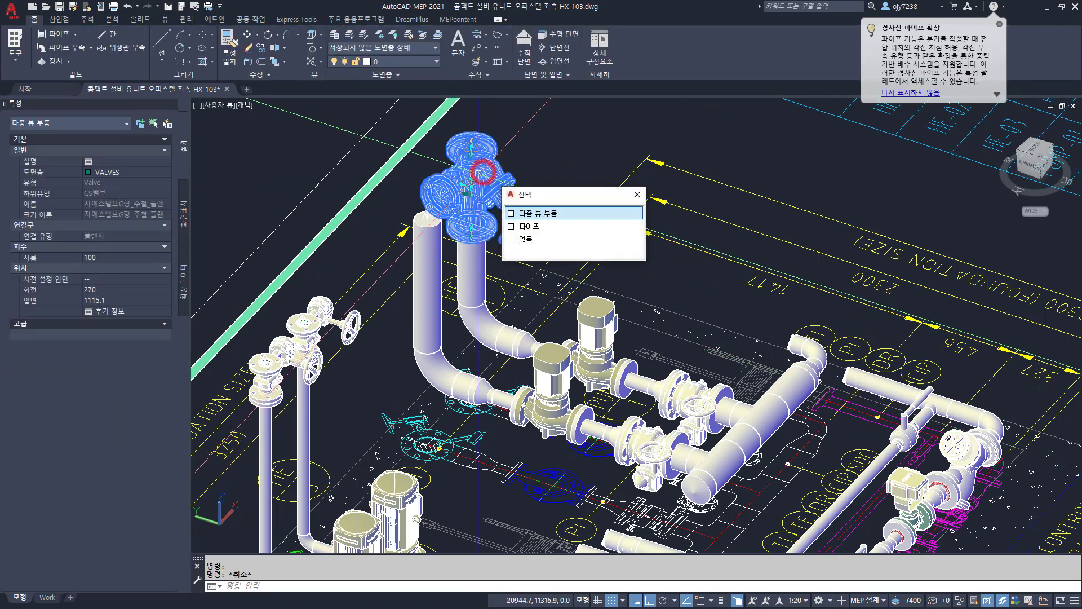
click(572, 213)
click(471, 146)
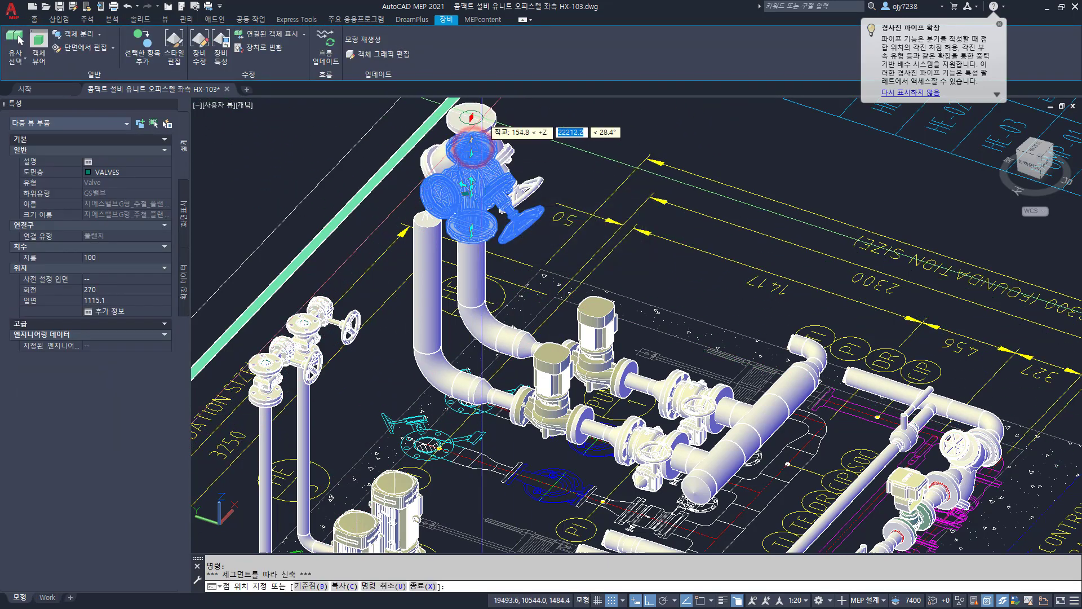
text(.z)
key(Return)
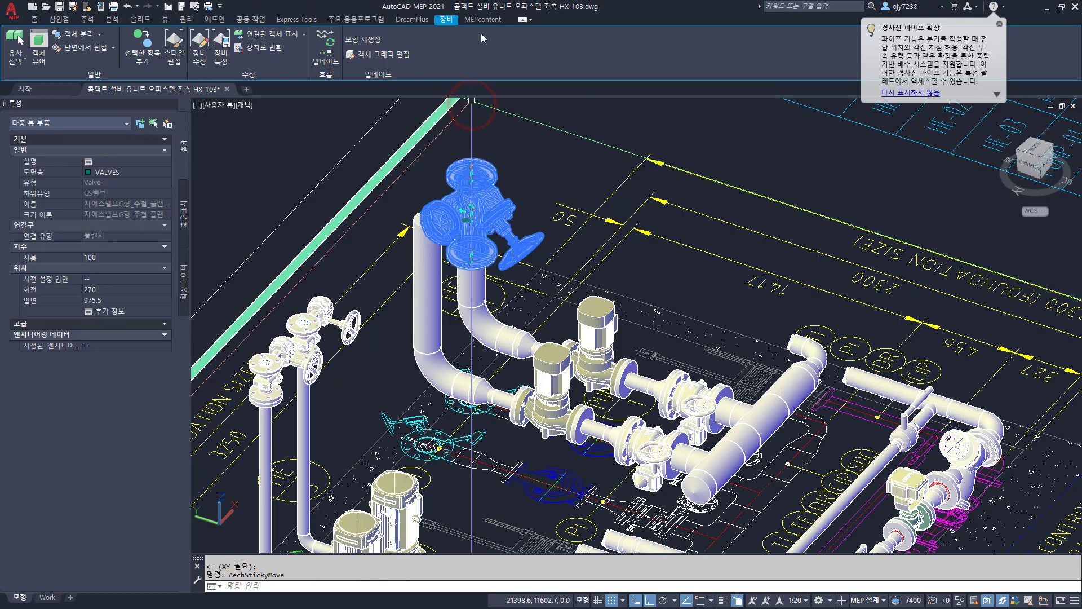
key(Escape)
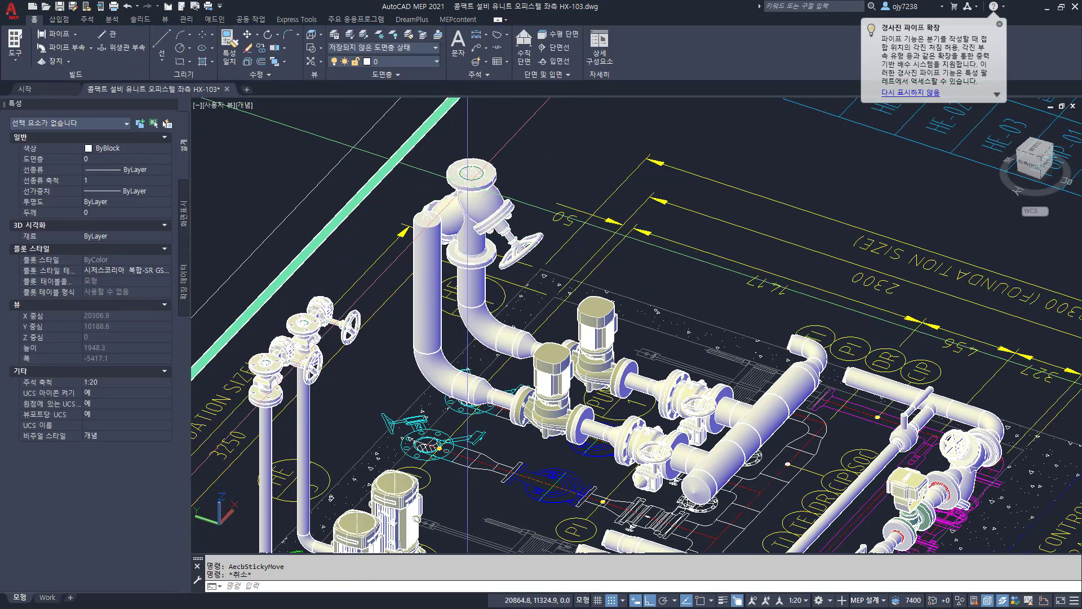
Step: Add a matching 지에스밸브G형_주철_플랜지_10KG valve, size 100A, on top of the left Pump 1 riser with 0 rotation
click(496, 213)
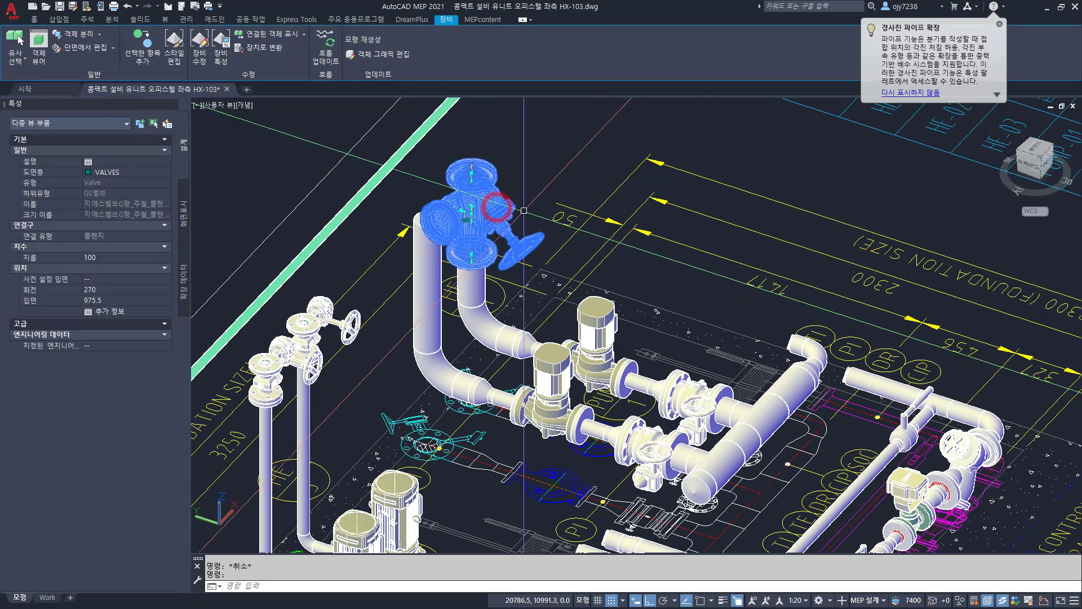
right_click(529, 163)
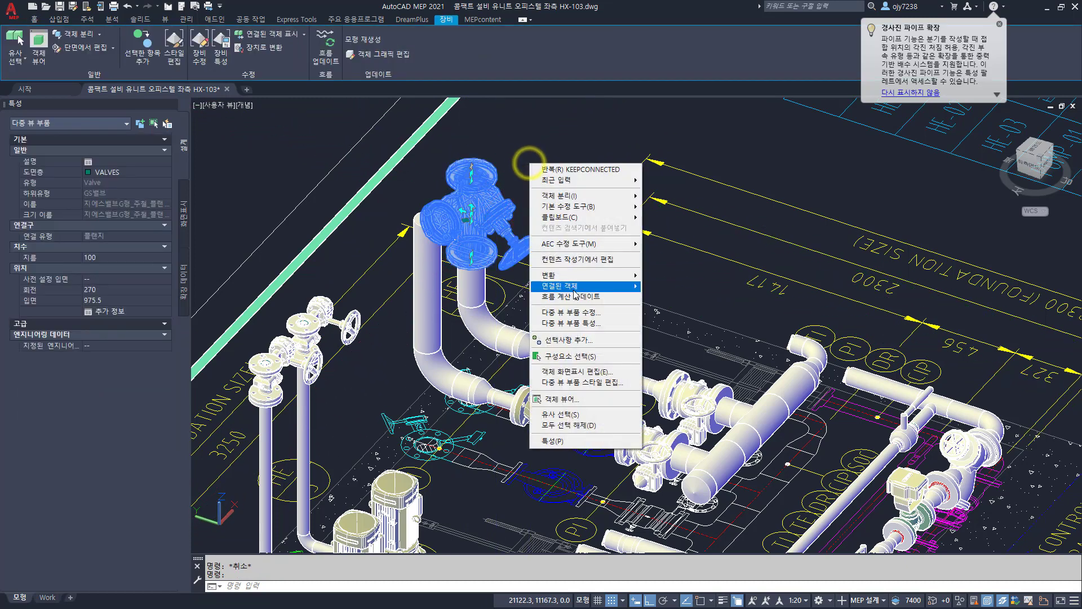
click(569, 340)
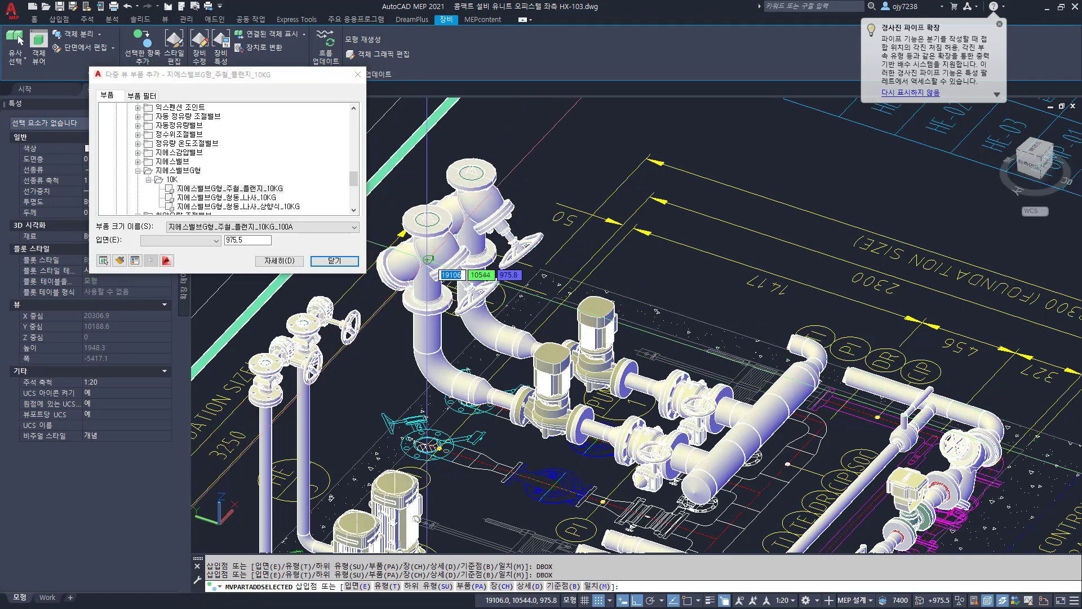
click(428, 259)
key(Return)
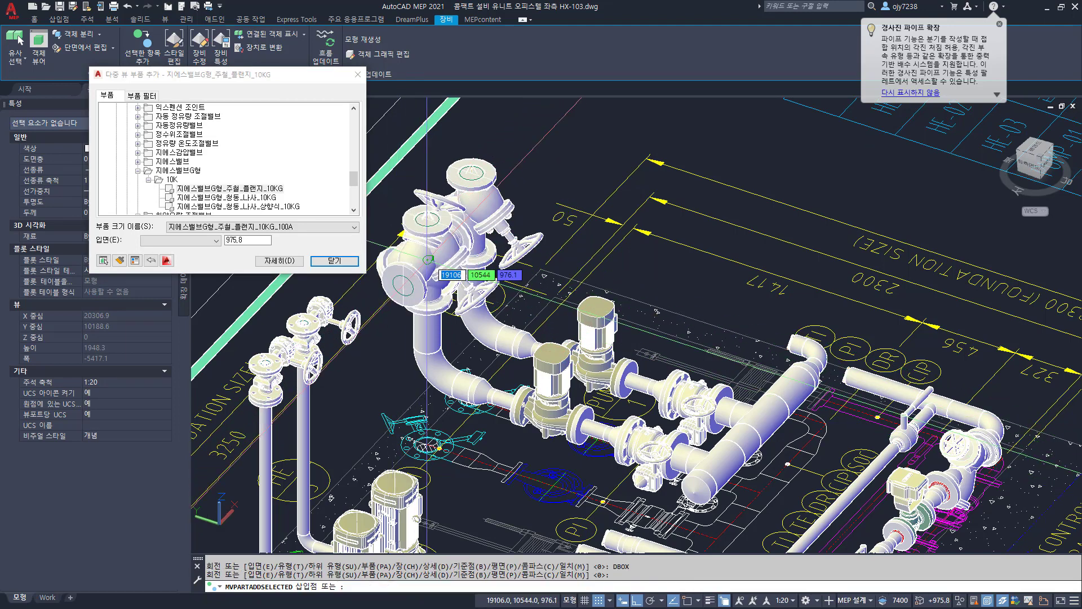
key(Escape)
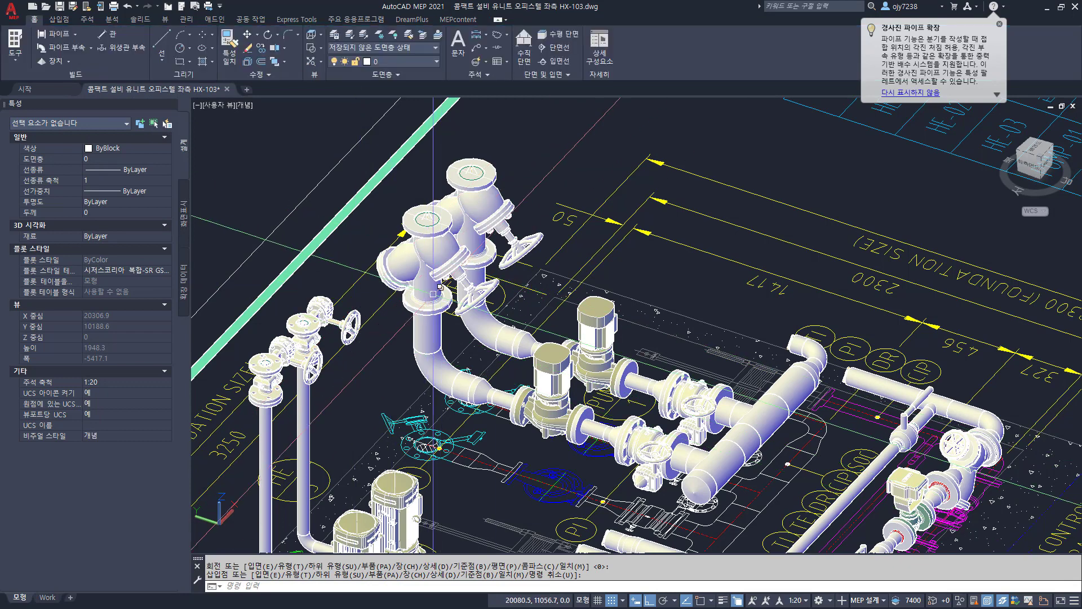
Step: Stretch the left riser's valve to the height of the right valve's top flange, elevation 975.5, using the .z point filter
click(429, 233)
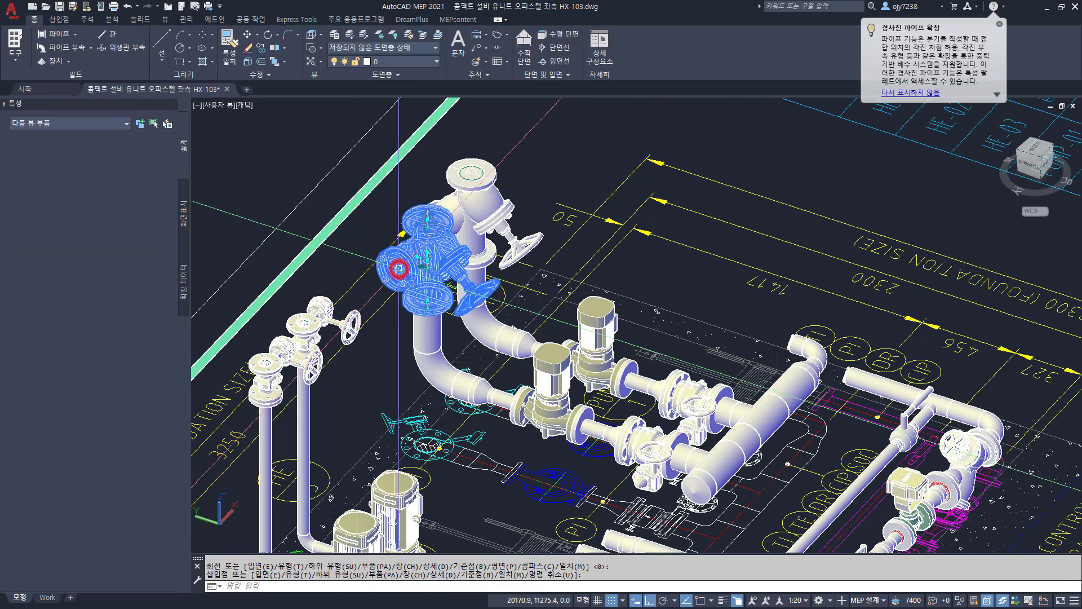
click(428, 220)
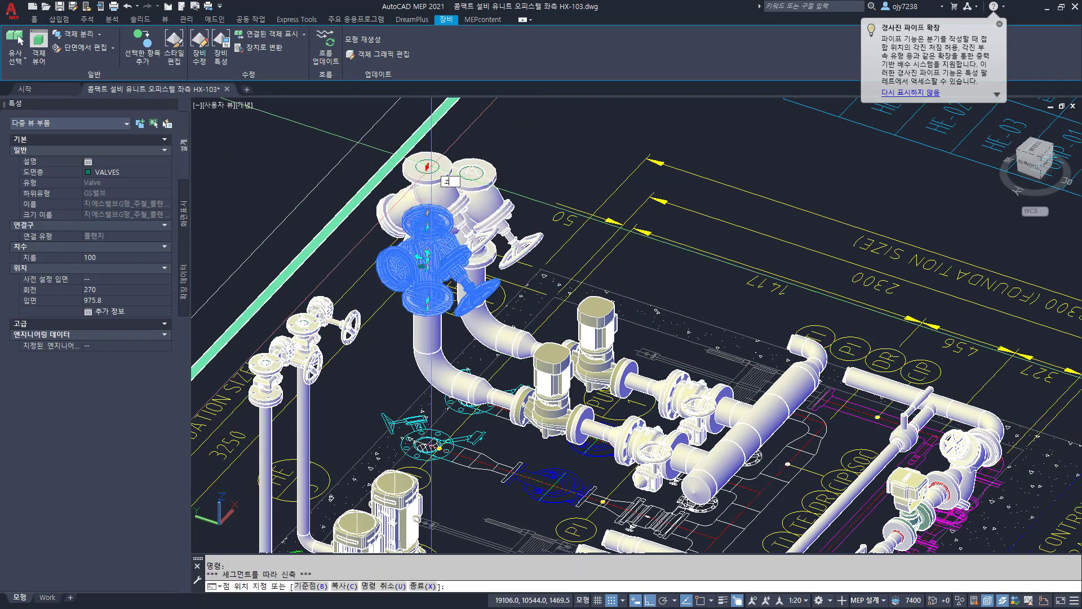
text(.z)
key(Return)
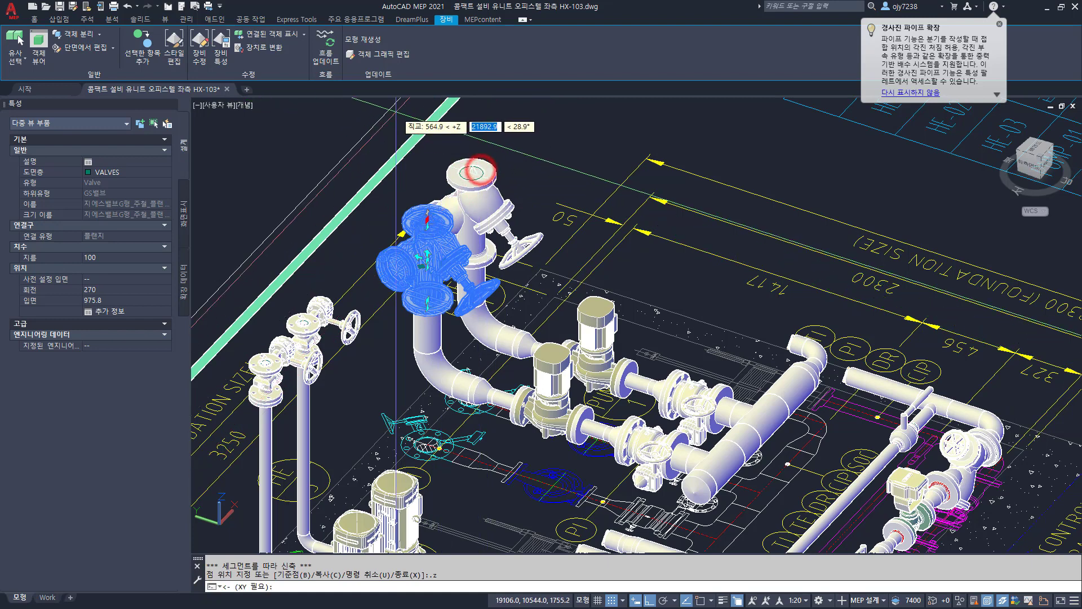
click(401, 110)
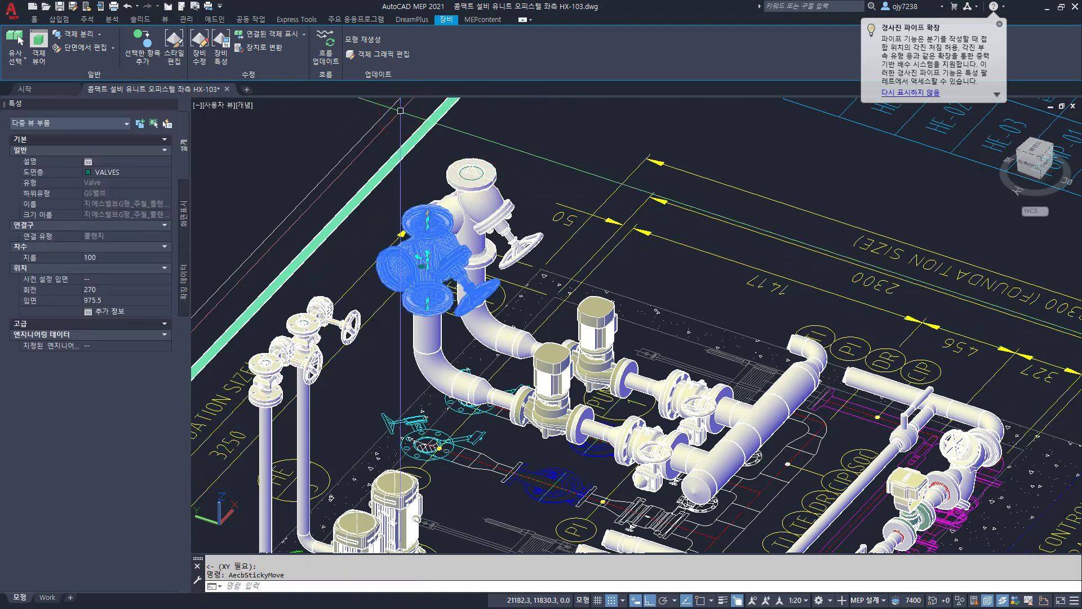
key(Escape)
key(Escape)
Step: Check the coordinates of the top flange centres of both Pump 1 riser valves with the ID command
text(id)
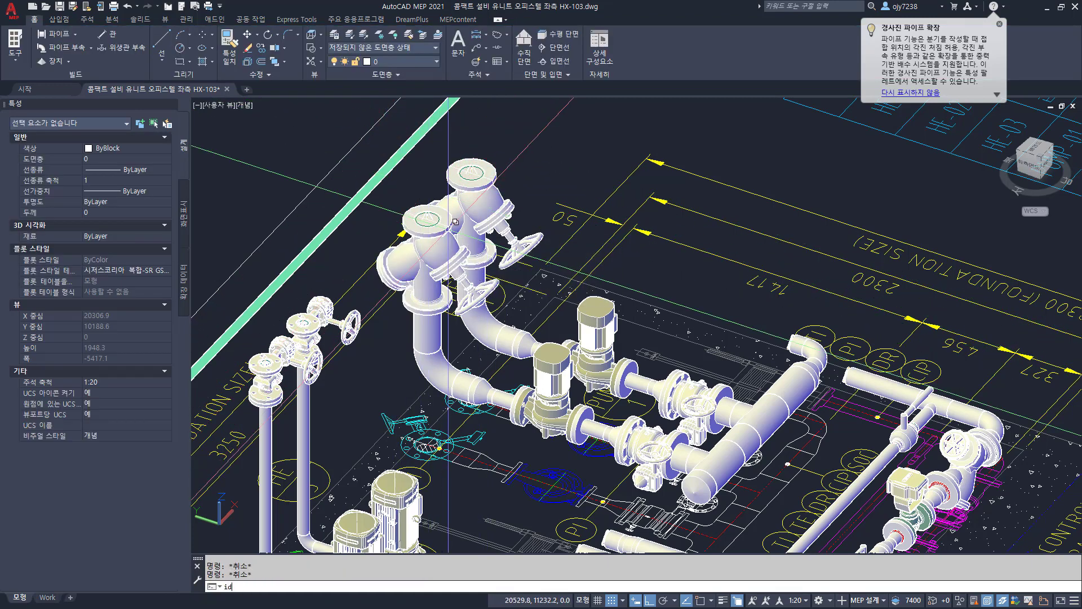
click(474, 174)
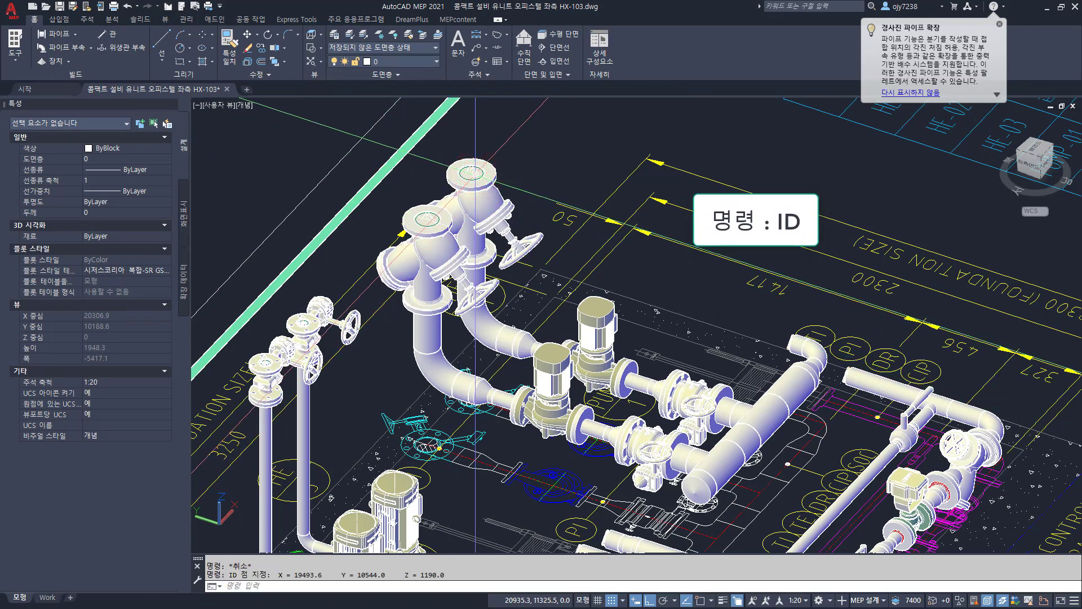
key(Return)
click(424, 218)
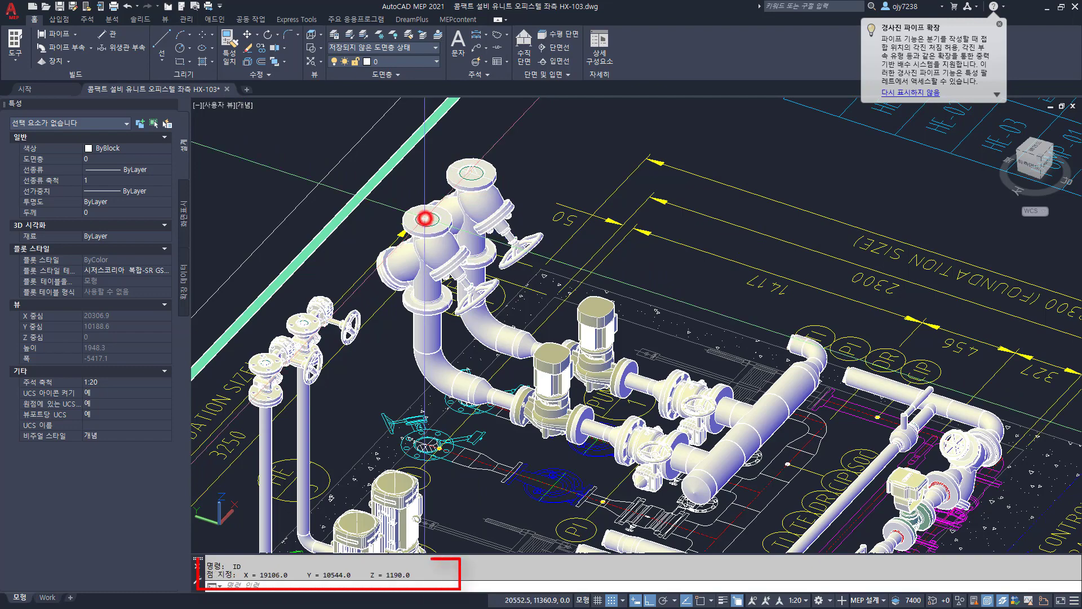
Step: Dimension the height from the cyan pipe's elbow end in the 상부정면도 front view perpendicular to the foundation's top line
scroll(424, 218, down, 4)
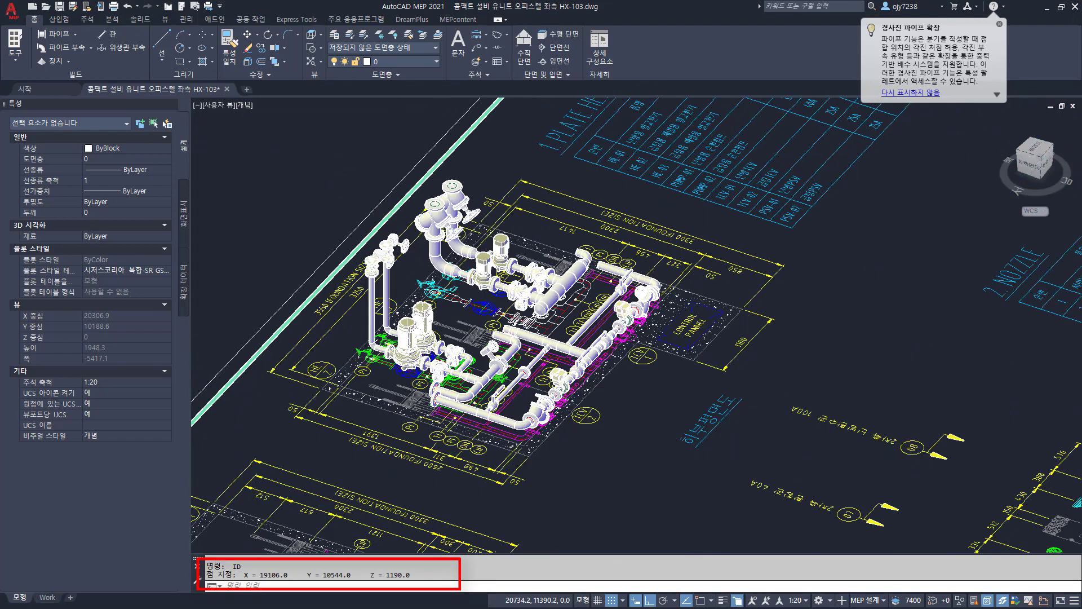
middle_drag(688, 340, 402, 181)
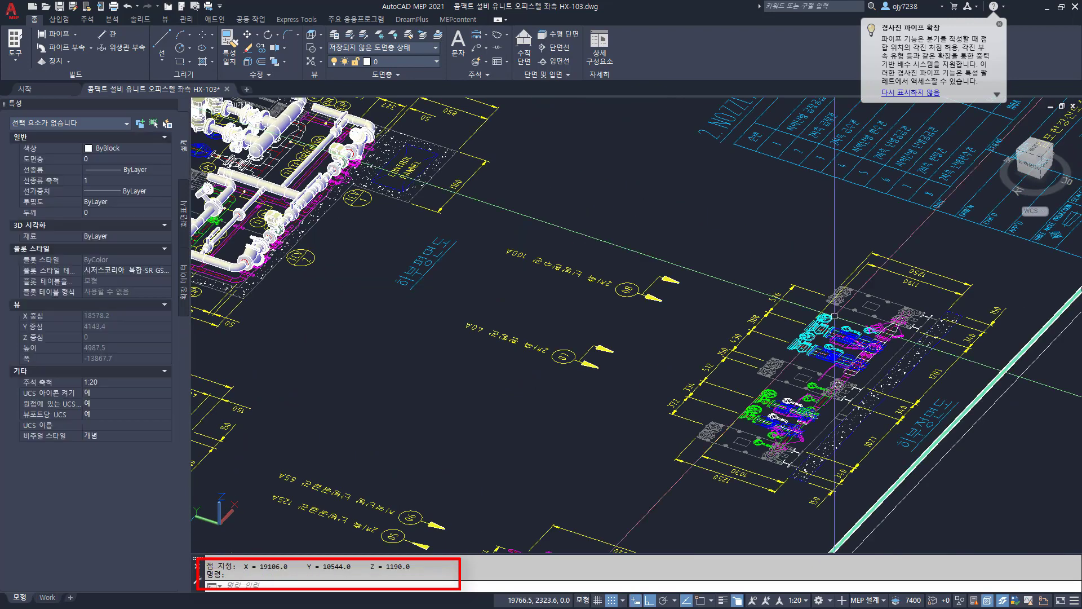
scroll(911, 284, up, 3)
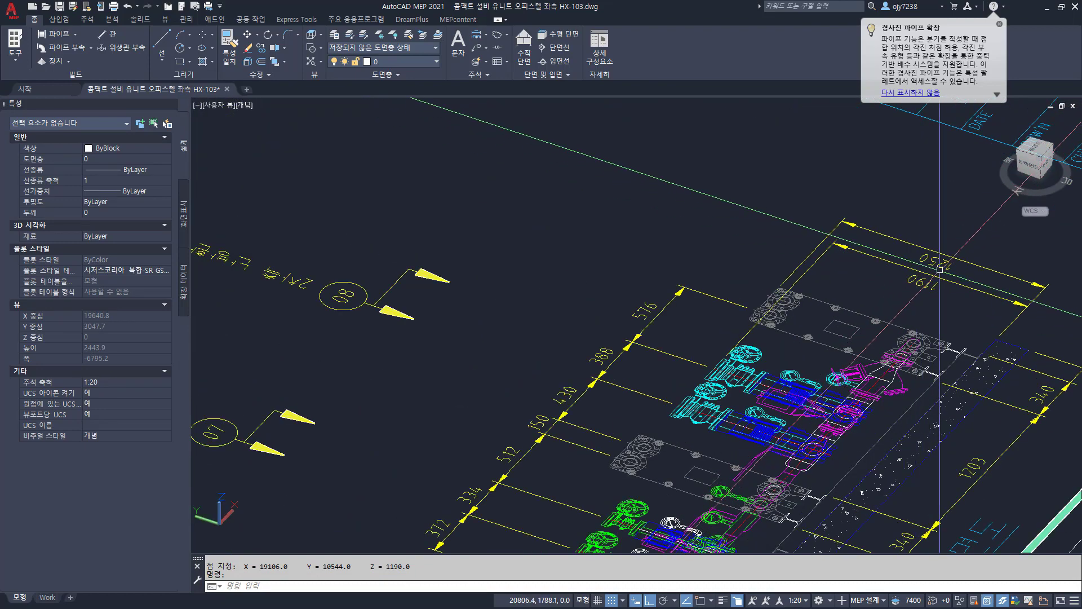
scroll(911, 284, down, 5)
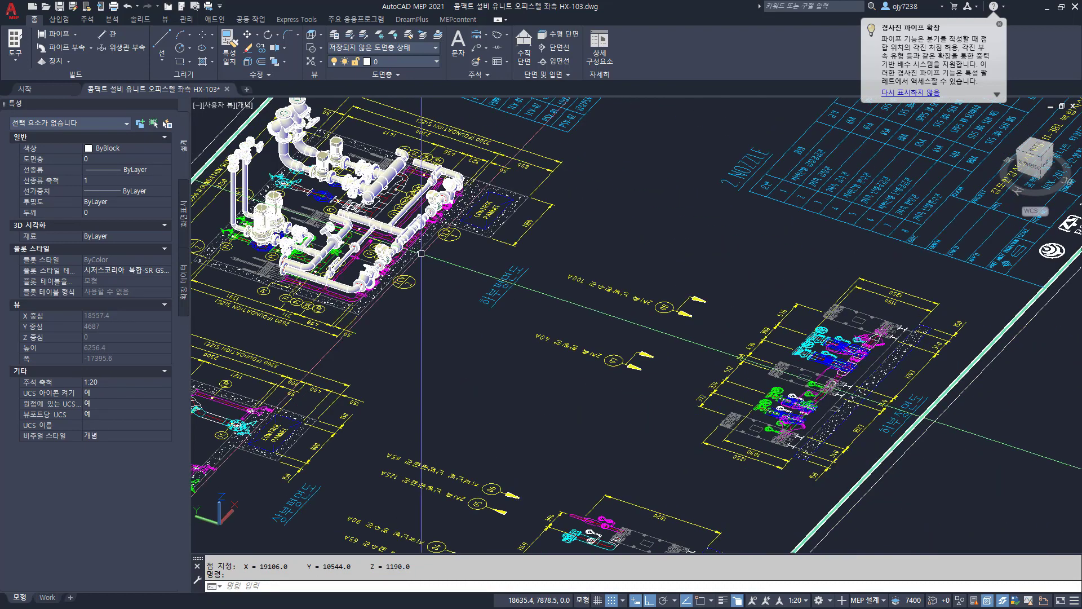
middle_drag(415, 252, 458, 275)
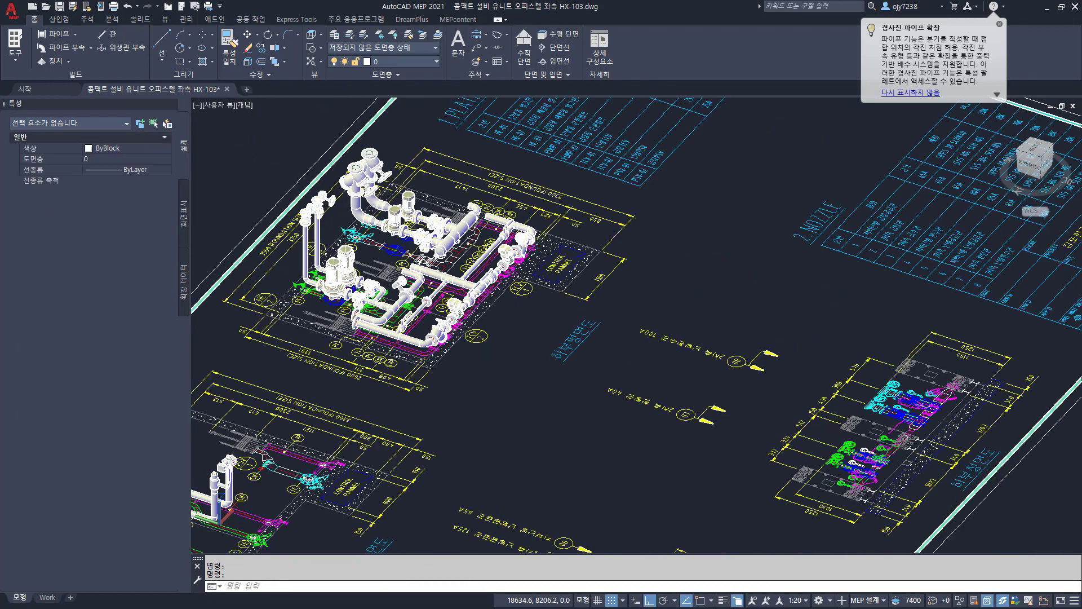
middle_drag(508, 386, 673, 208)
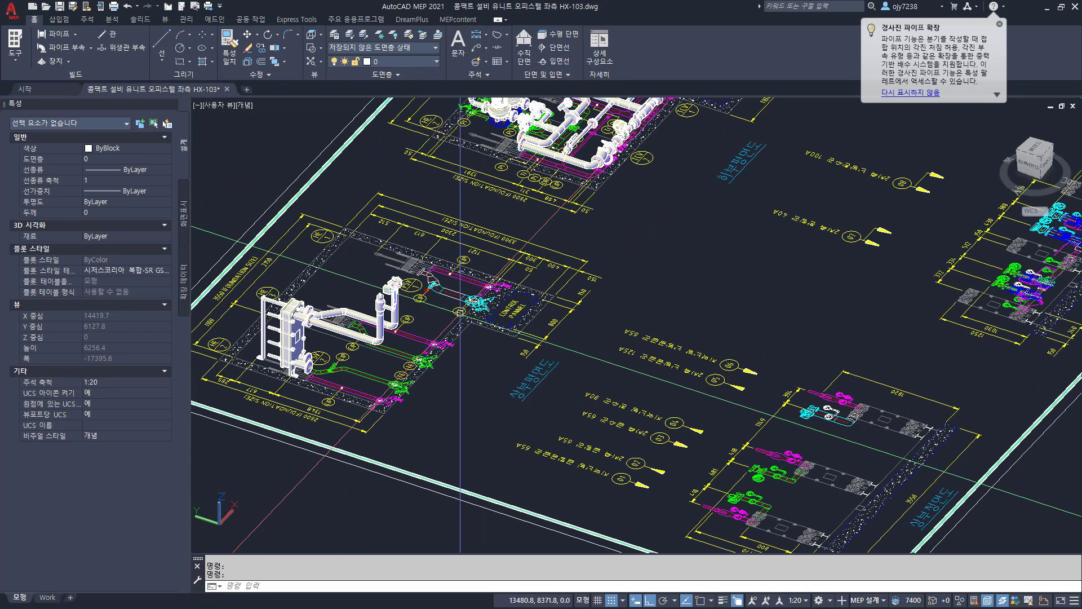
scroll(924, 453, up, 4)
text(dd)
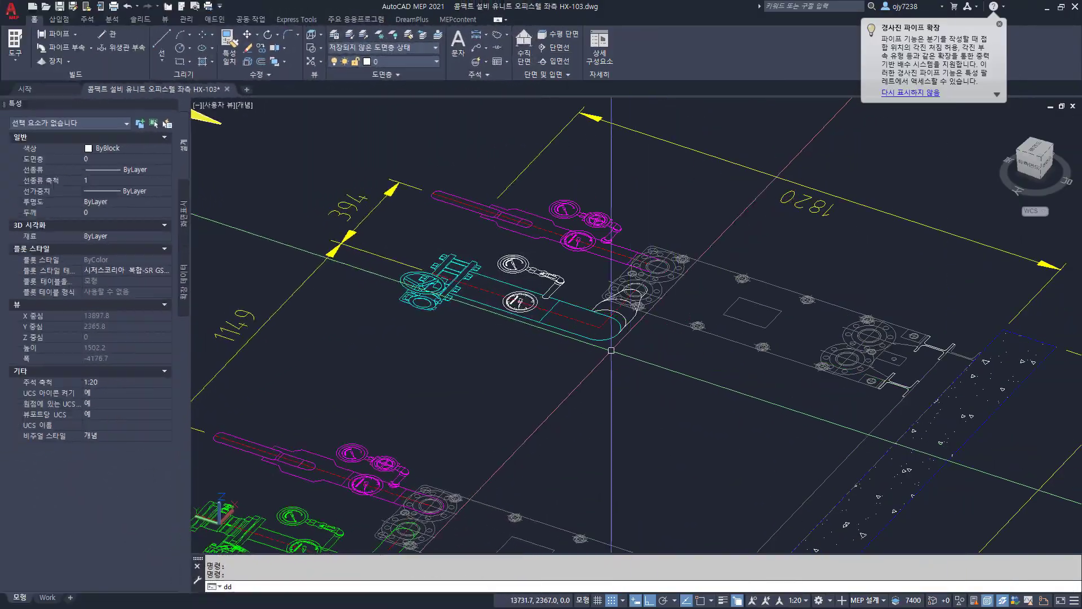
key(space)
shift+right_click(612, 332)
key(e)
click(600, 327)
shift+right_click(666, 393)
key(p)
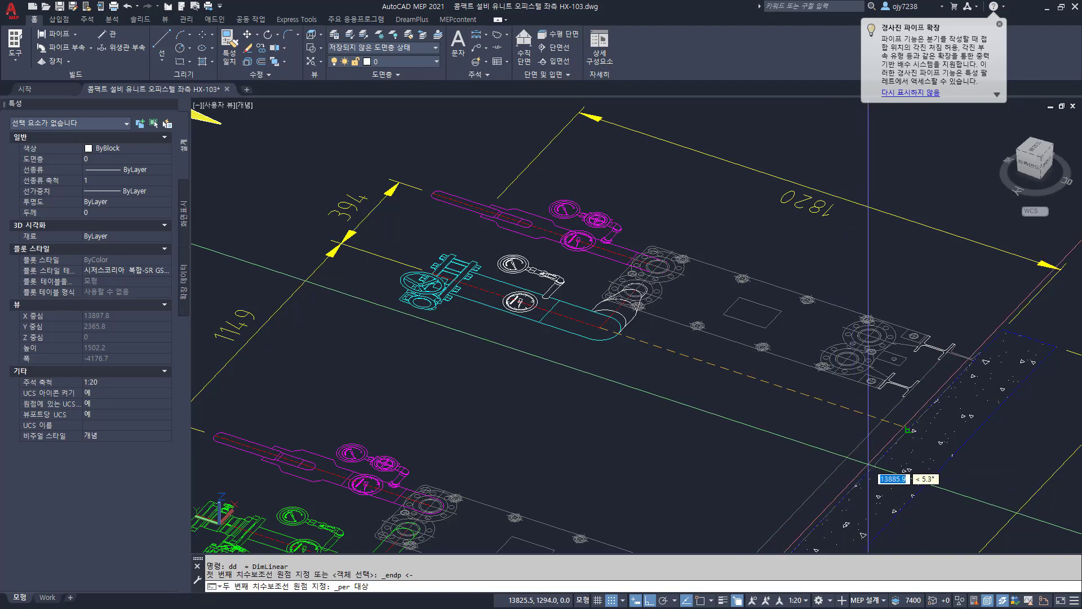
click(868, 465)
click(769, 459)
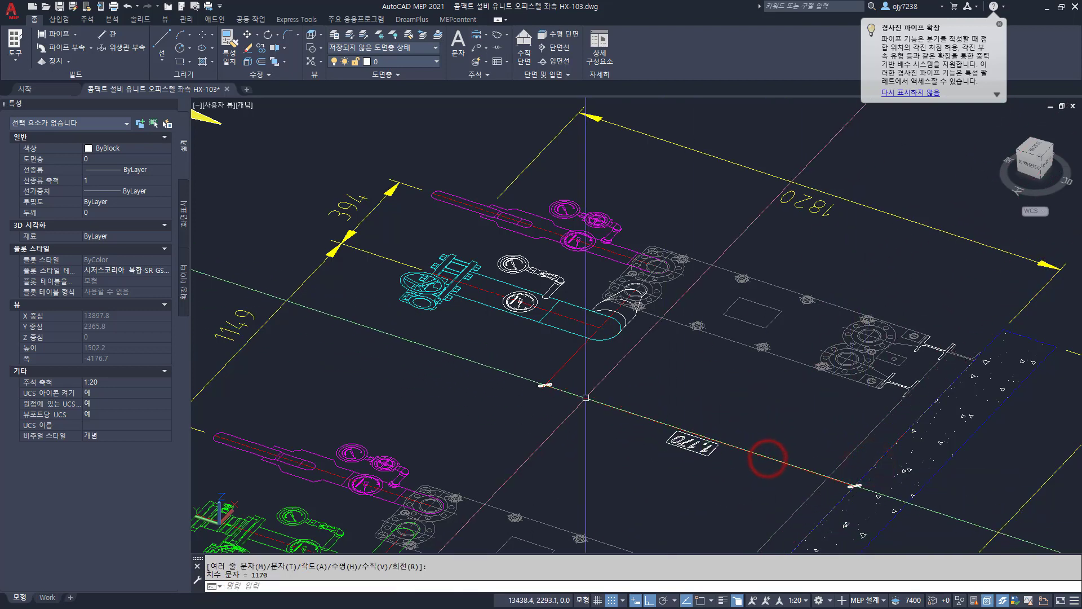
Step: Show the whole drawing in plan view of the current UCS with the 2D Wireframe (2D 와이어프레임) visual style
scroll(588, 416, down, 2)
scroll(398, 280, down, 8)
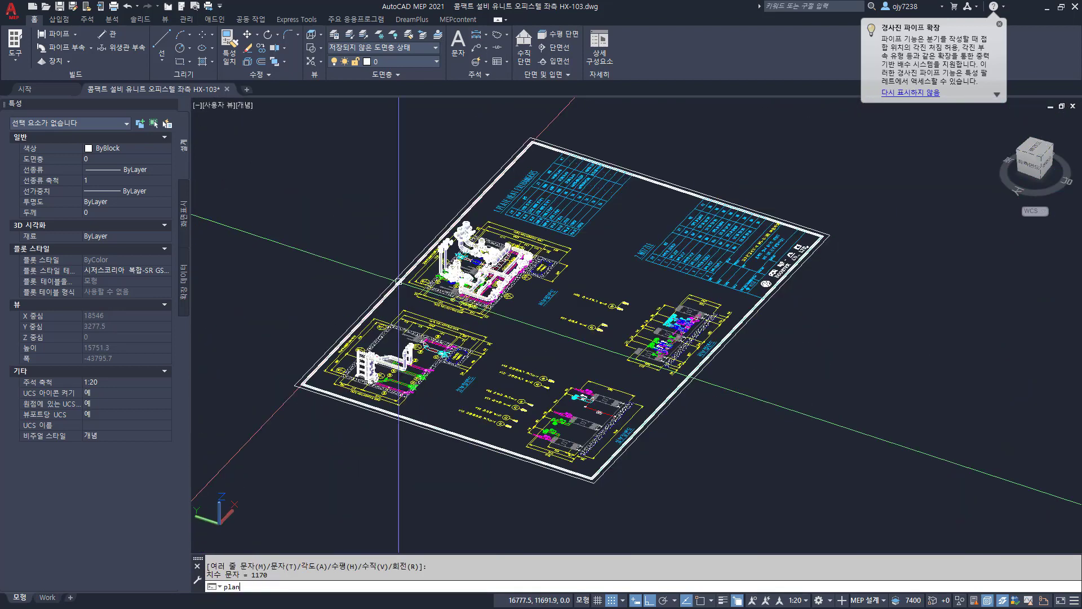
text(PLAN)
key(Return)
key(Return)
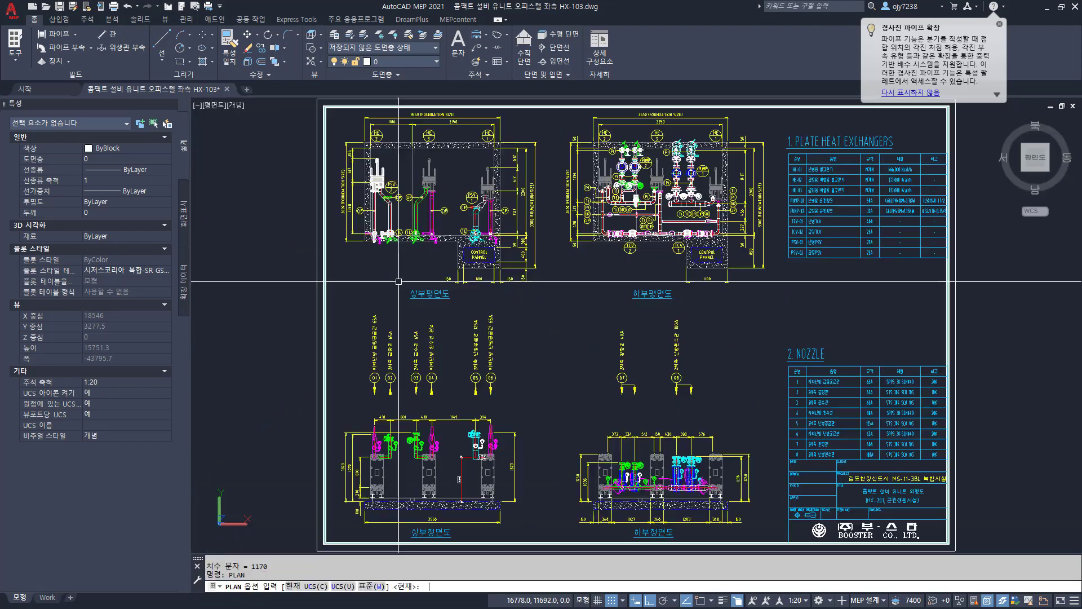
click(236, 106)
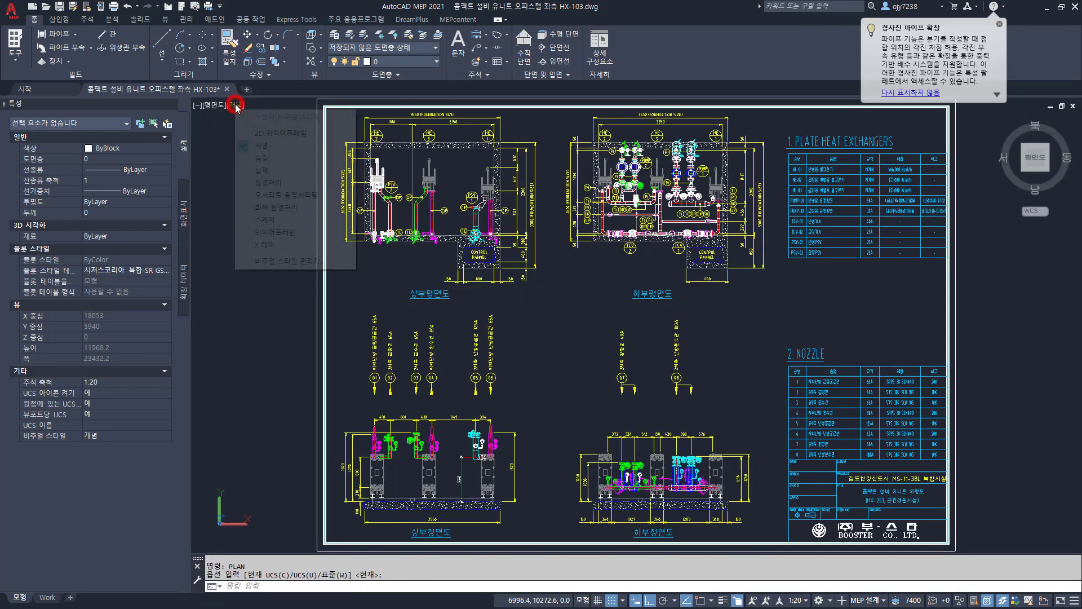
click(263, 131)
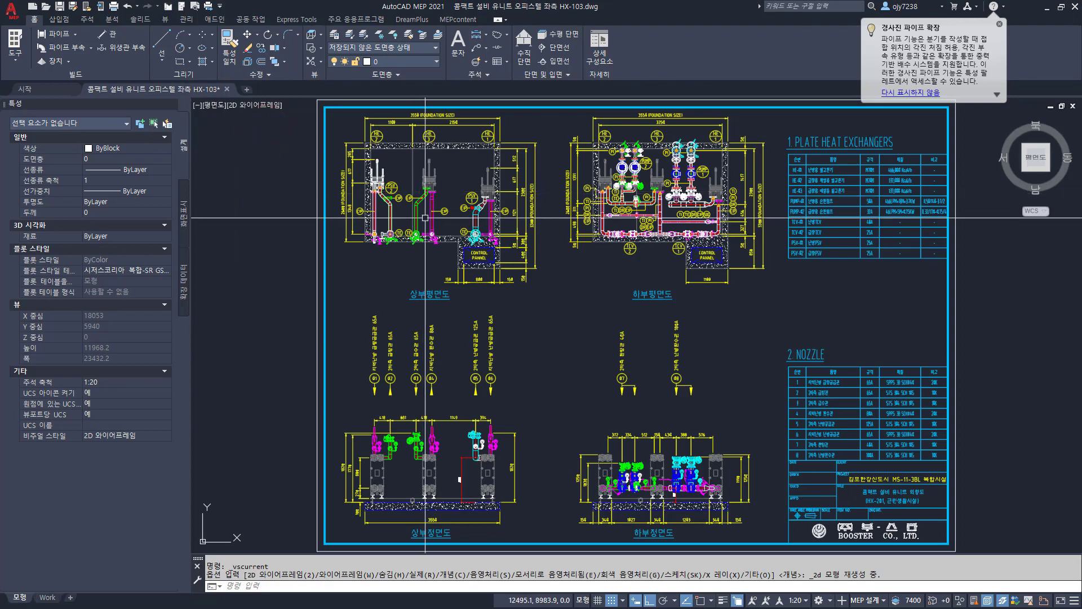
Step: Mirror the HE 2 exchanger and its two pipe runs onto HE 3 about the vertical line midway between their facing rod ends, keeping the originals
scroll(439, 257, up, 7)
middle_drag(433, 265, 613, 444)
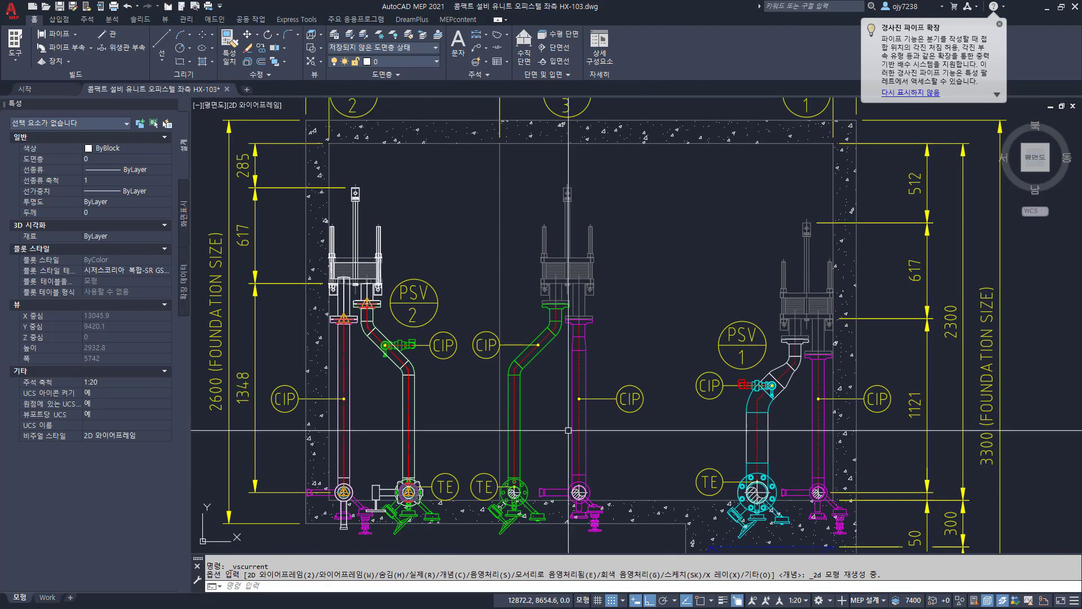
middle_drag(497, 402, 455, 324)
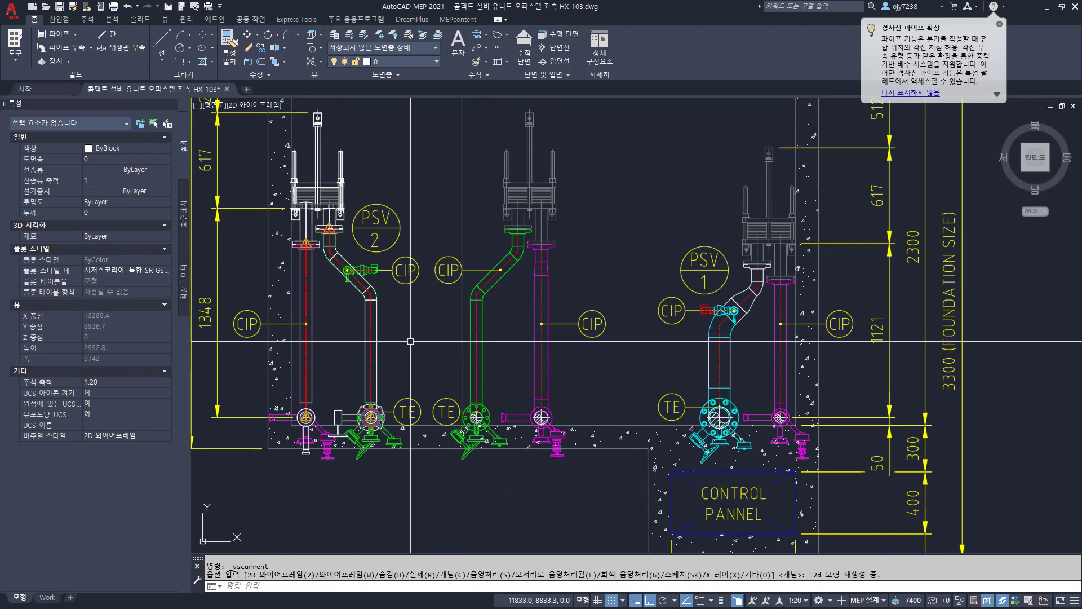
text(mi)
key(Return)
scroll(298, 184, down, 2)
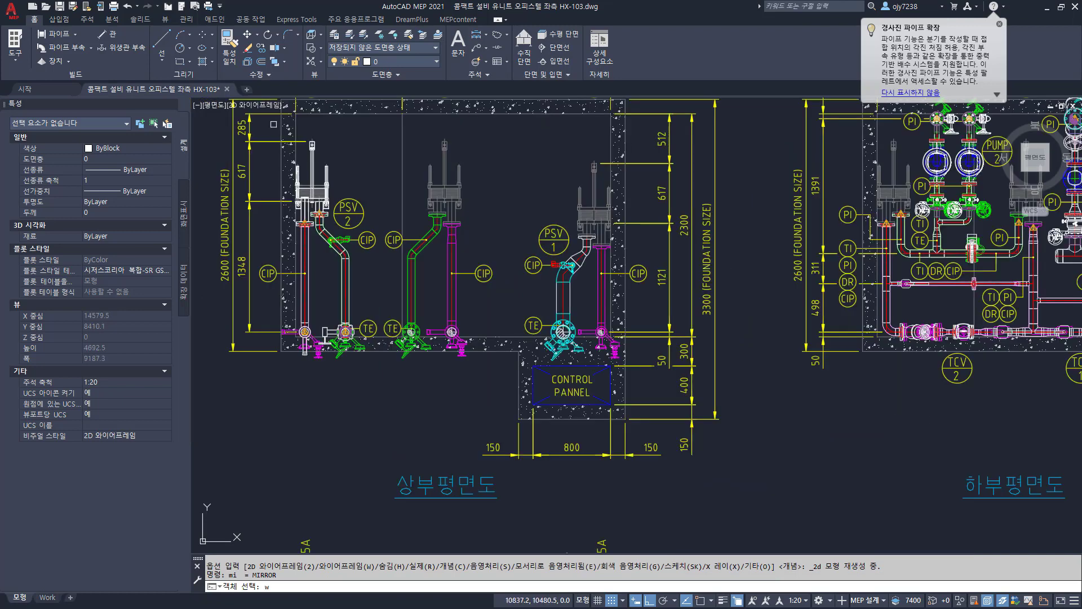
key(Return)
click(263, 109)
click(394, 399)
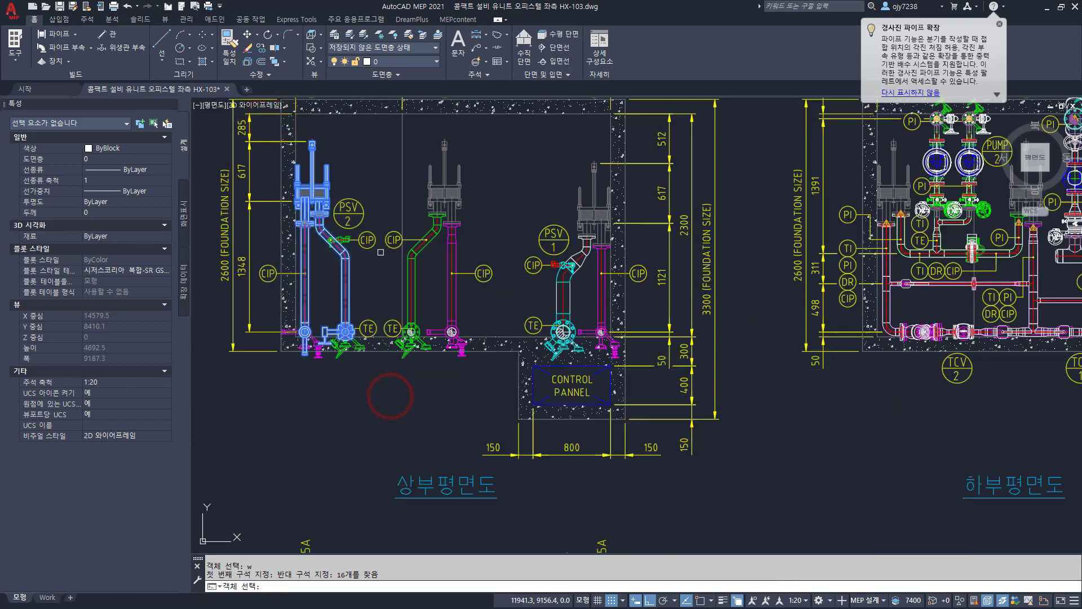
scroll(371, 167, up, 4)
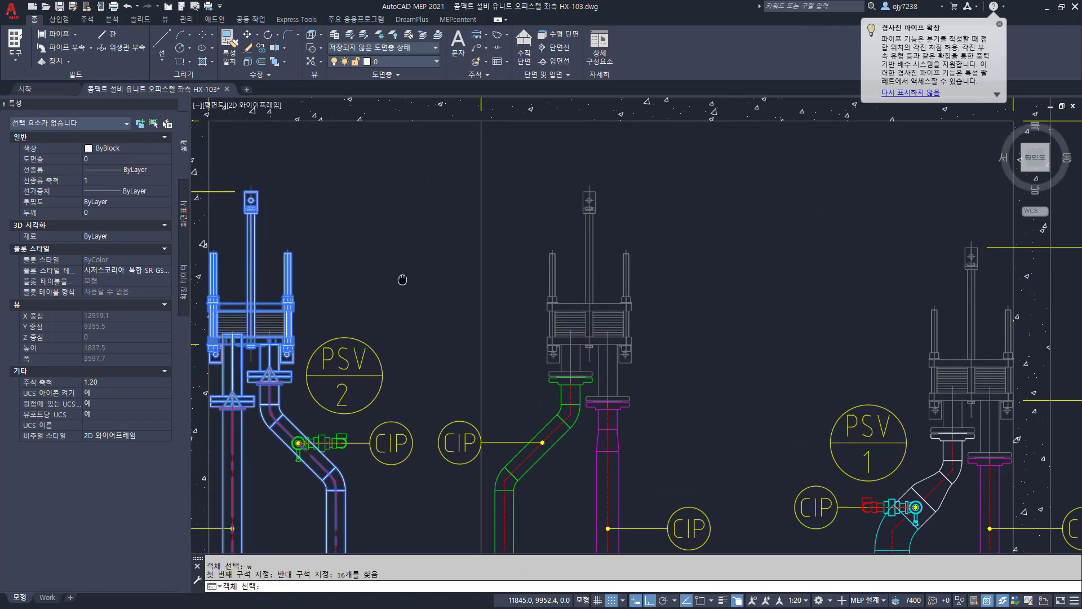
shift+right_click(423, 217)
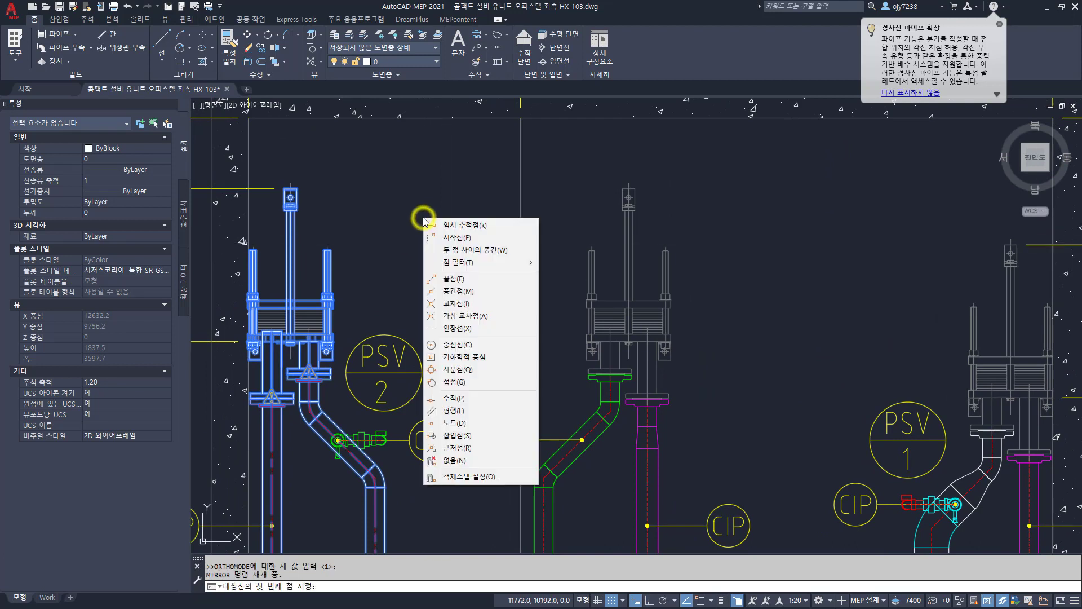
click(472, 249)
shift+right_click(368, 241)
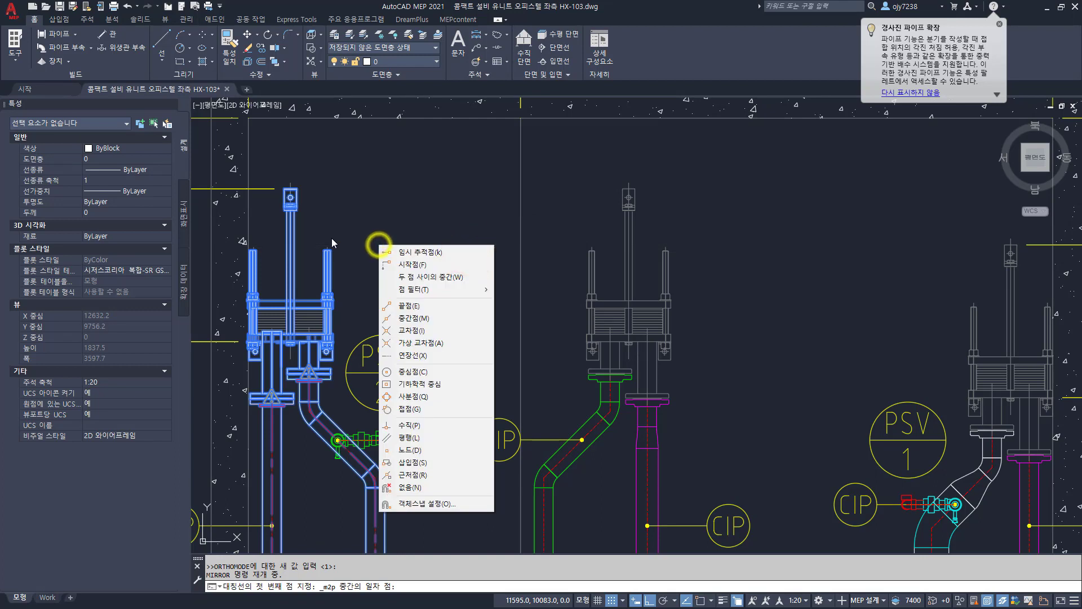
click(398, 302)
click(328, 246)
shift+right_click(616, 279)
click(645, 339)
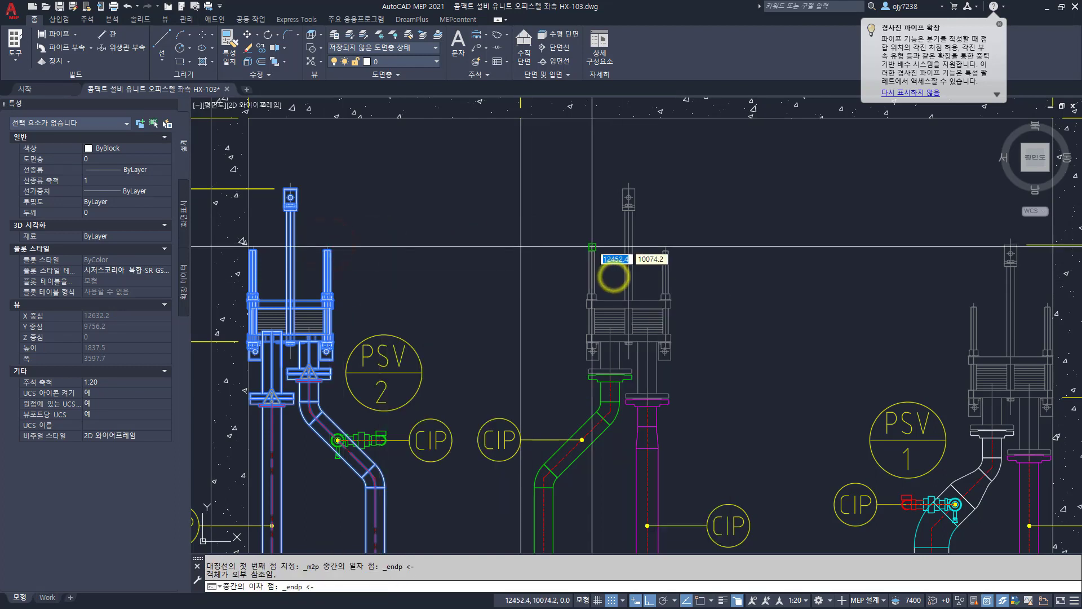
click(591, 245)
click(480, 373)
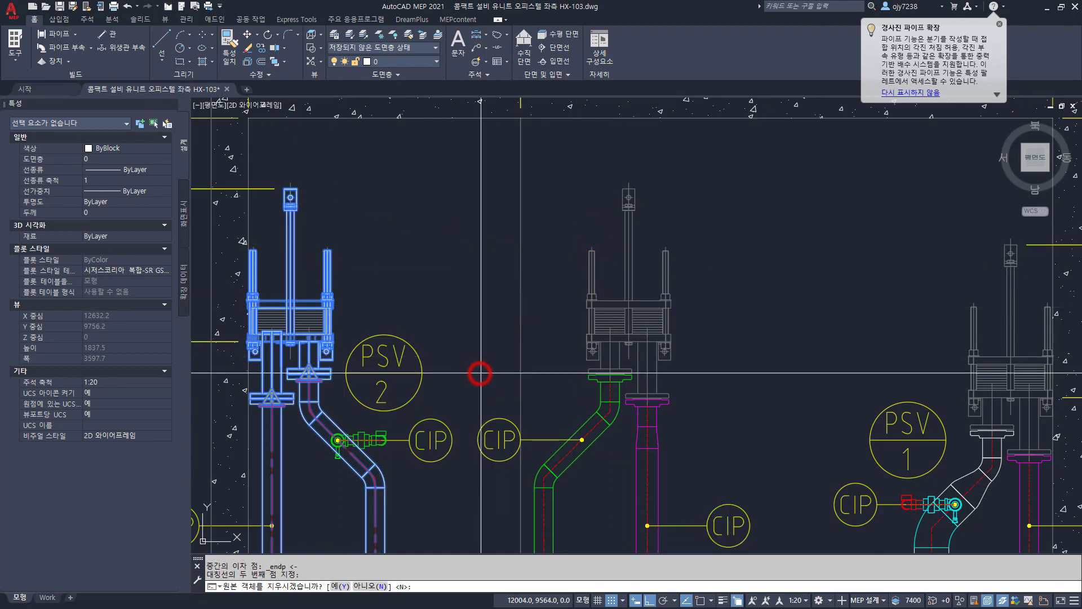
key(Return)
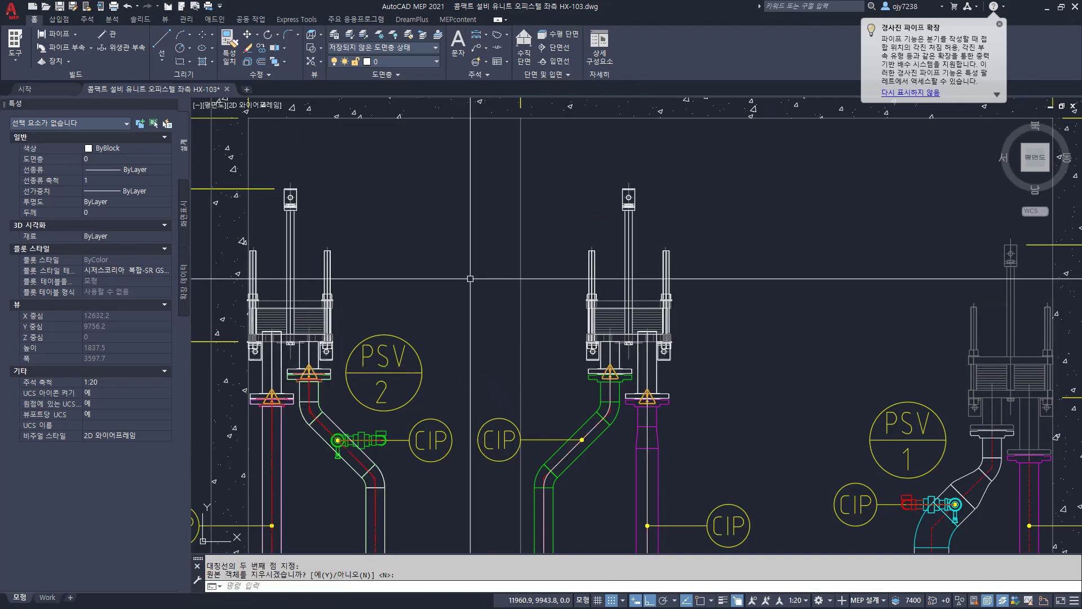
Step: Break the mirrored HWS pipe below HE 3 at two points, just above and just below the reducer drawn in the plan
scroll(471, 286, down, 4)
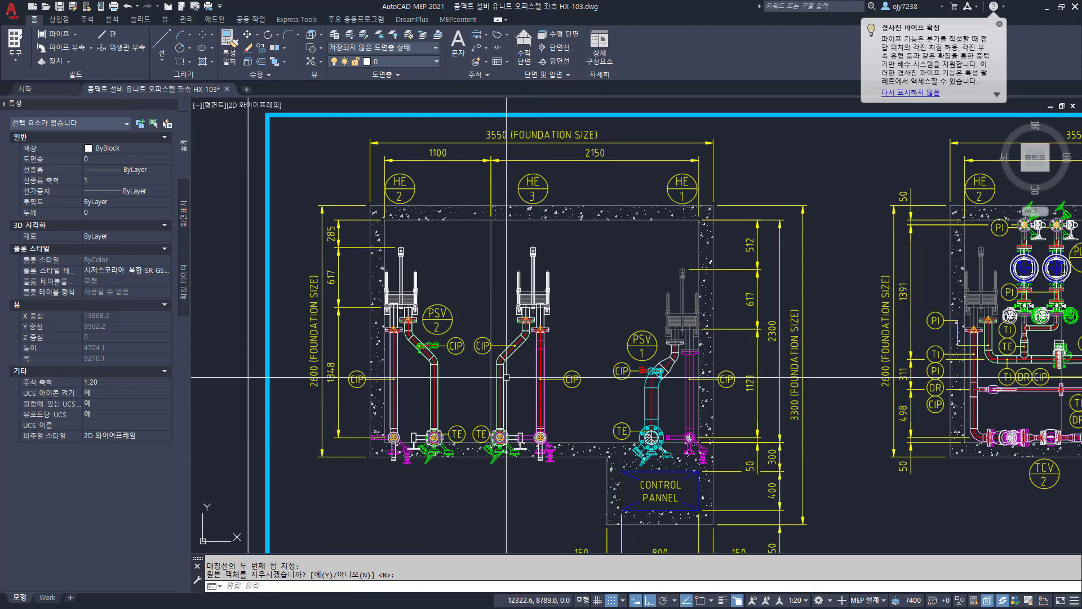
mouse_move(572, 424)
middle_down()
mouse_move(427, 412)
mouse_move(449, 400)
middle_up()
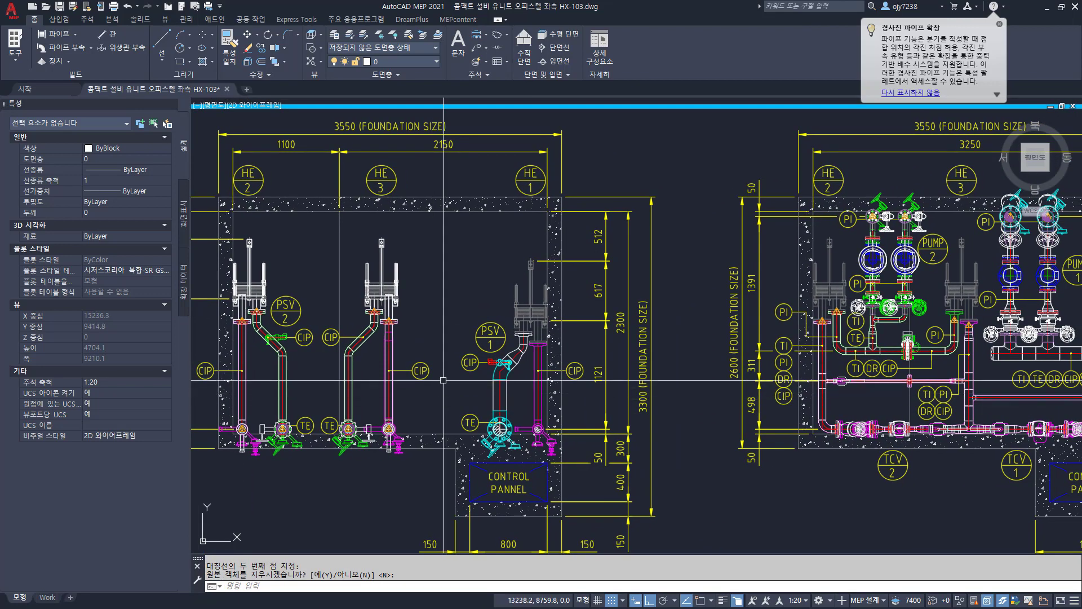
scroll(406, 359, up, 6)
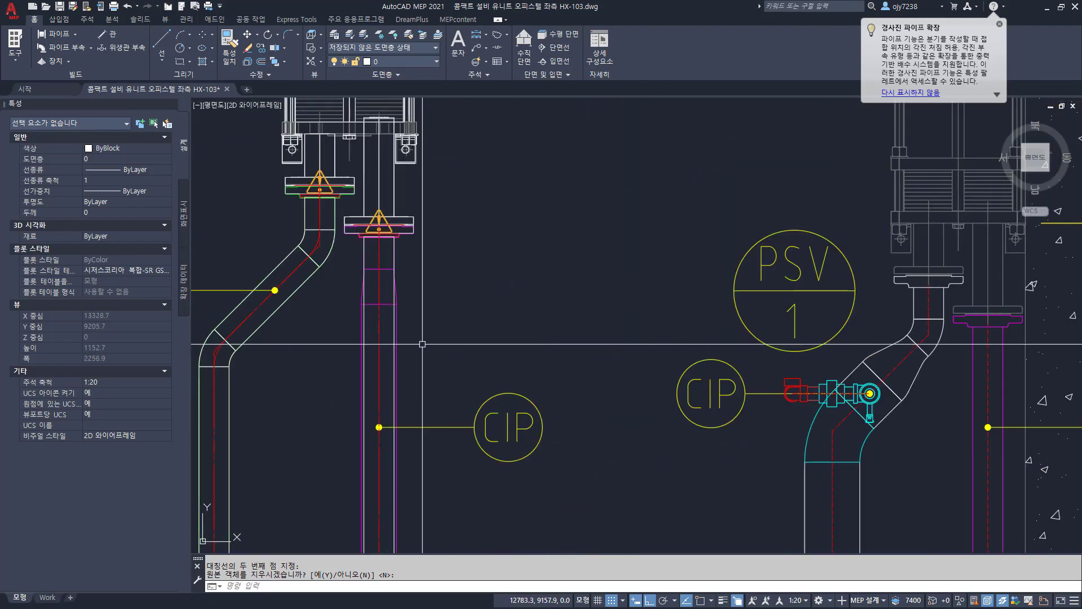
scroll(422, 344, down, 1)
mouse_move(463, 360)
middle_down()
mouse_move(568, 217)
mouse_move(697, 270)
middle_up()
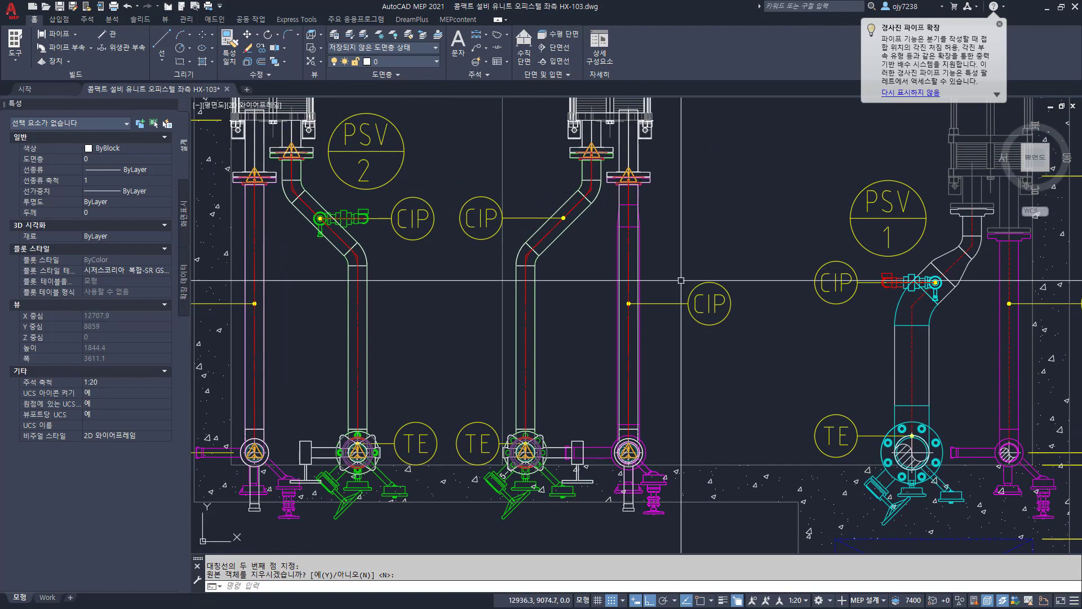
middle_drag(667, 363, 604, 395)
scroll(558, 279, up, 1)
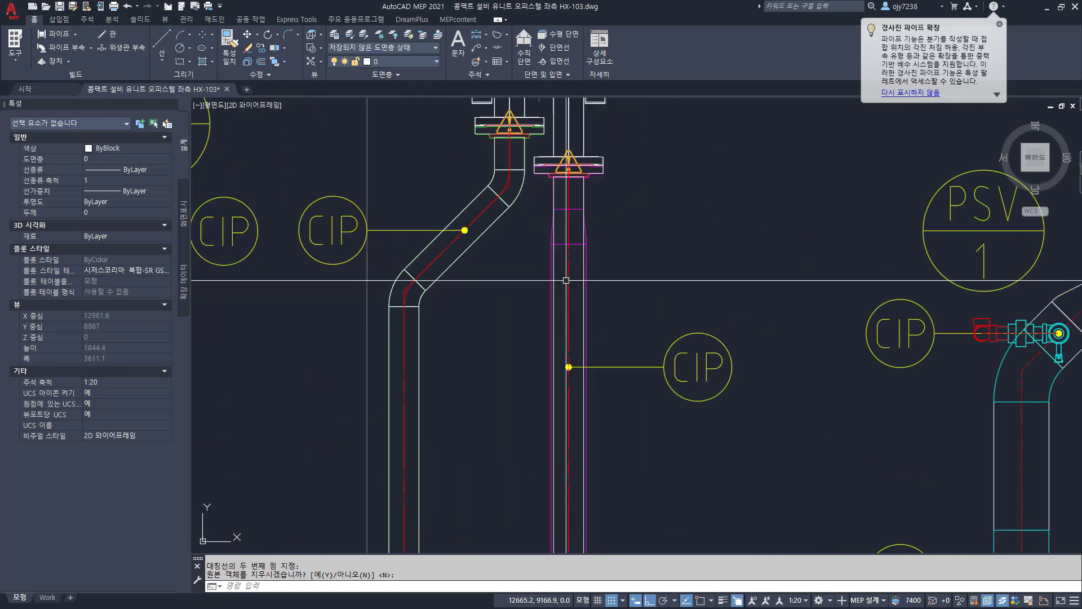
click(555, 275)
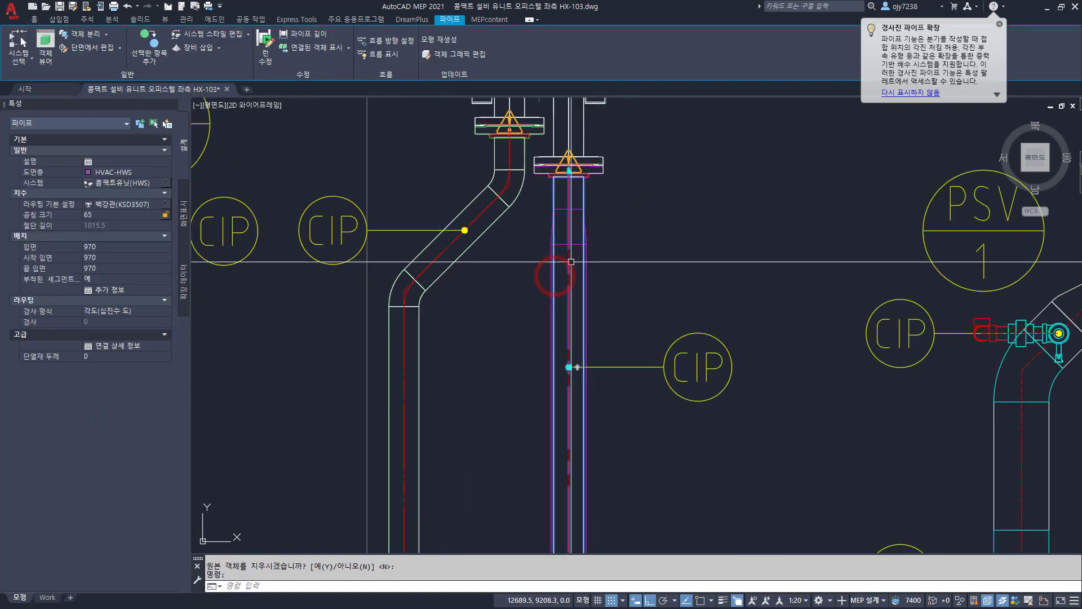
text(b  = BREAK2P1개를 찾음)
key(Return)
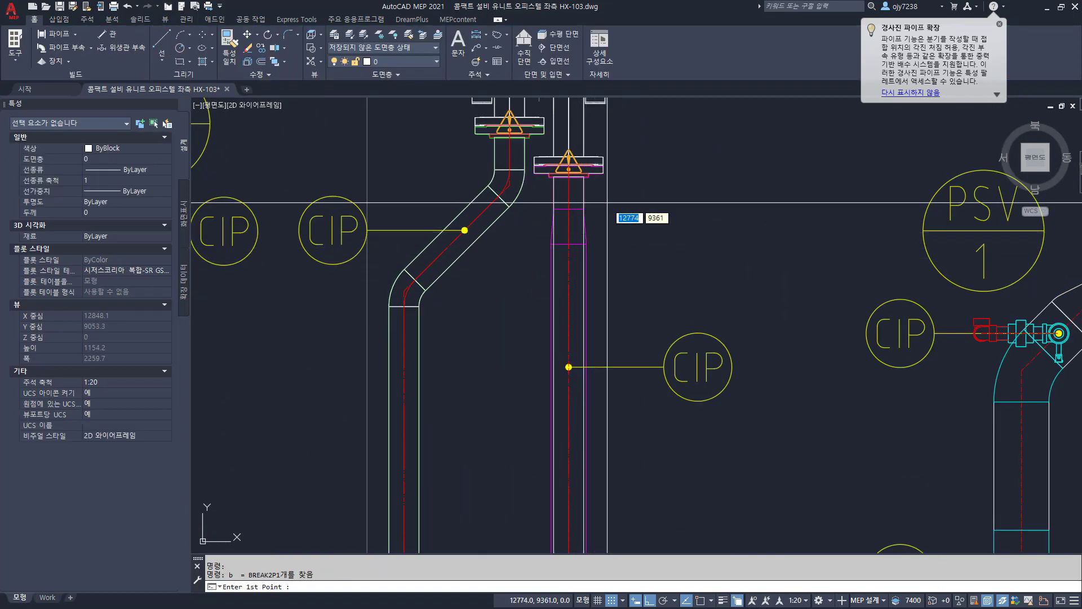
click(604, 200)
click(605, 248)
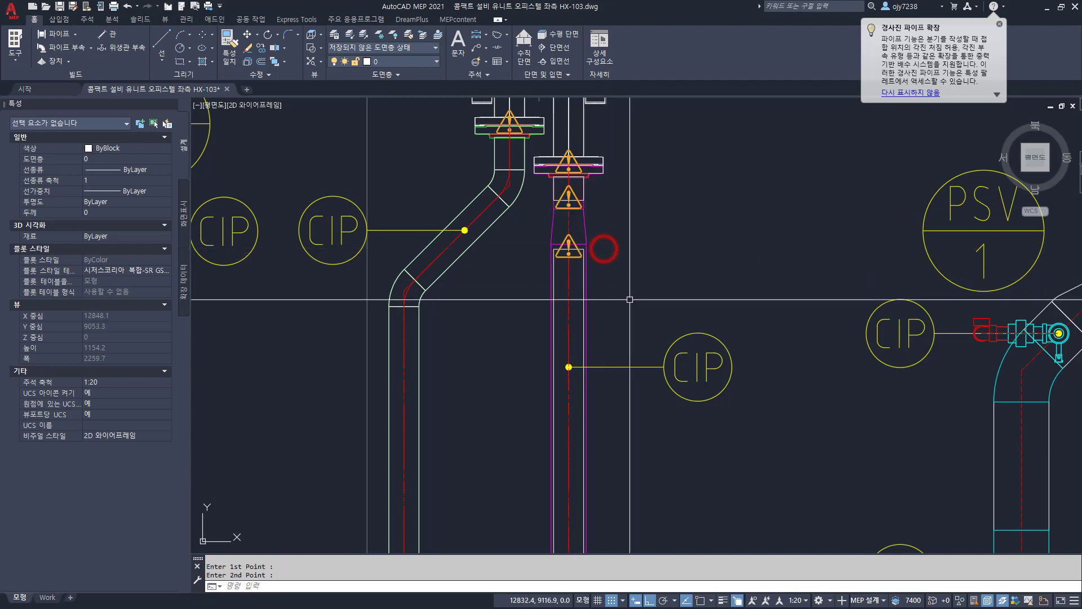
Step: Change the nominal size of the HWS pipe run below the gap to 80 with Modify Run
scroll(592, 258, up, 3)
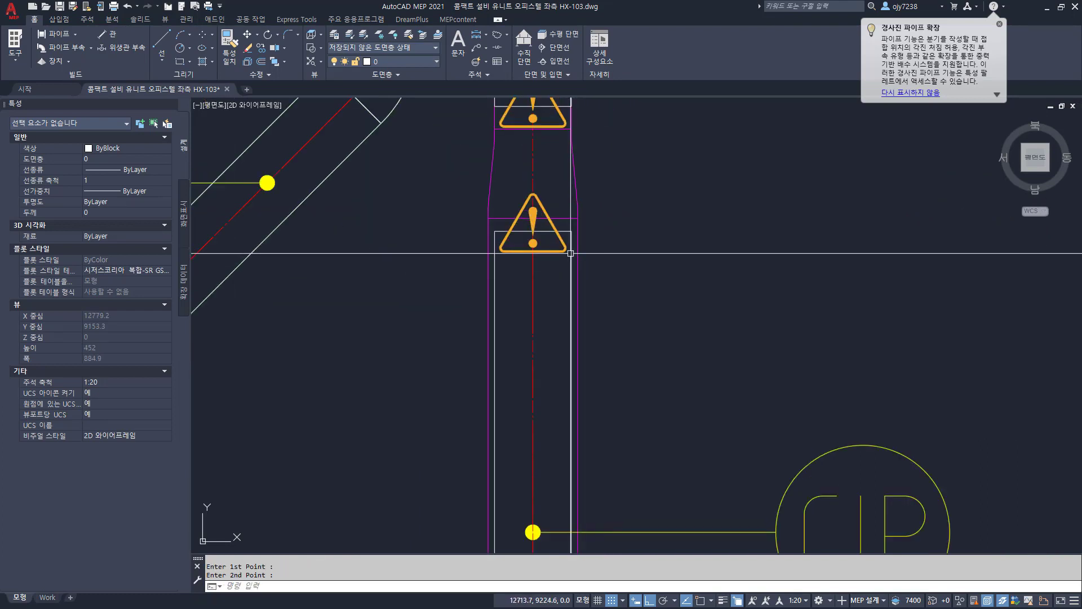
click(570, 253)
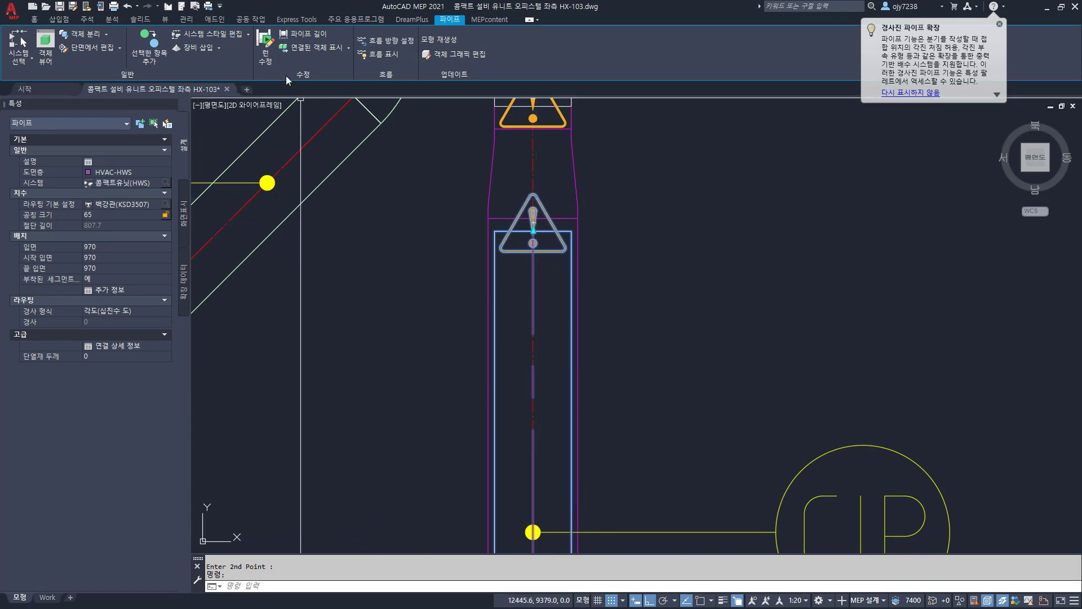
click(267, 46)
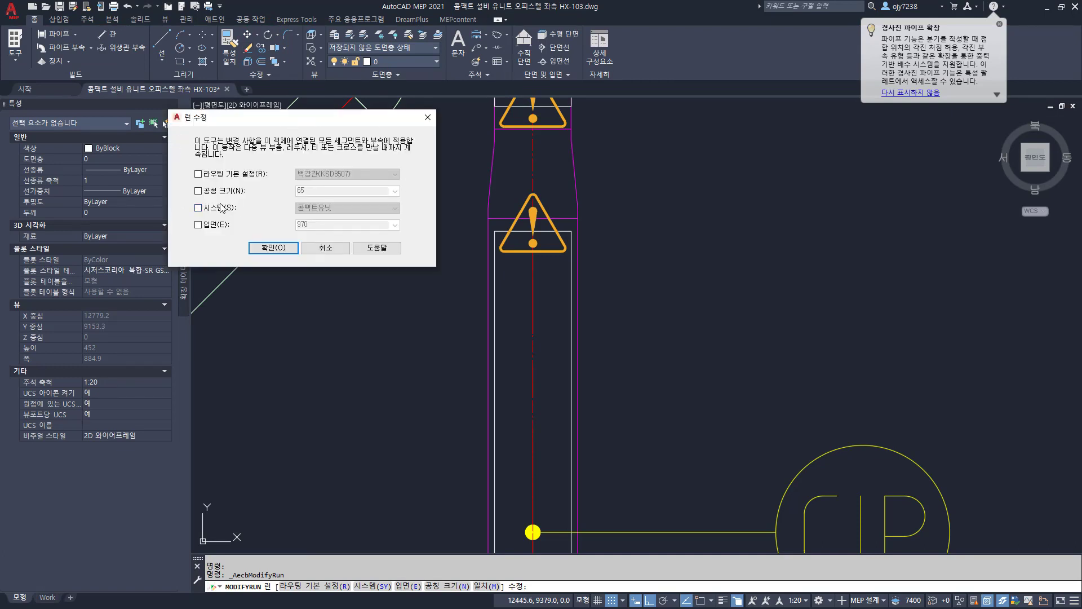
click(394, 191)
click(311, 254)
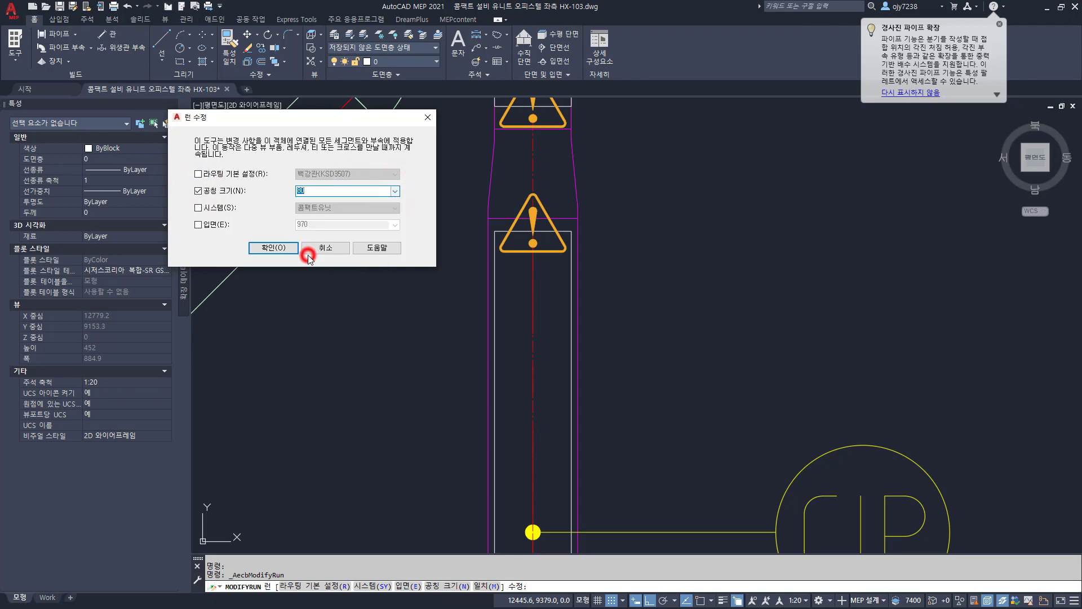
click(274, 248)
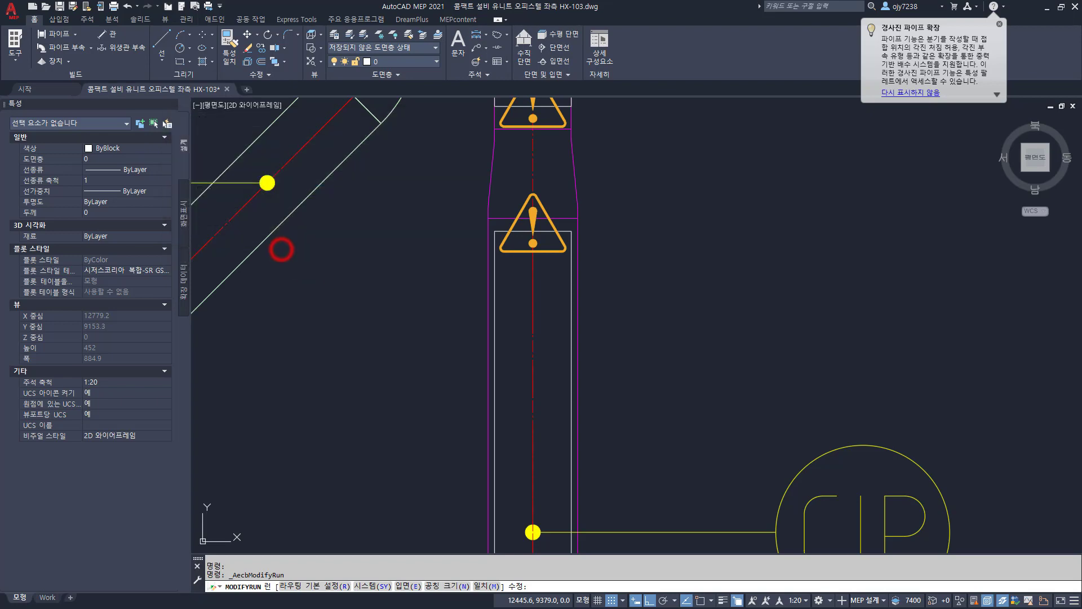
Step: Stretch the short size 65 pipe below the HE 3 flange to the top edge of the plan's reducer using the Nearest snap
scroll(523, 408, down, 6)
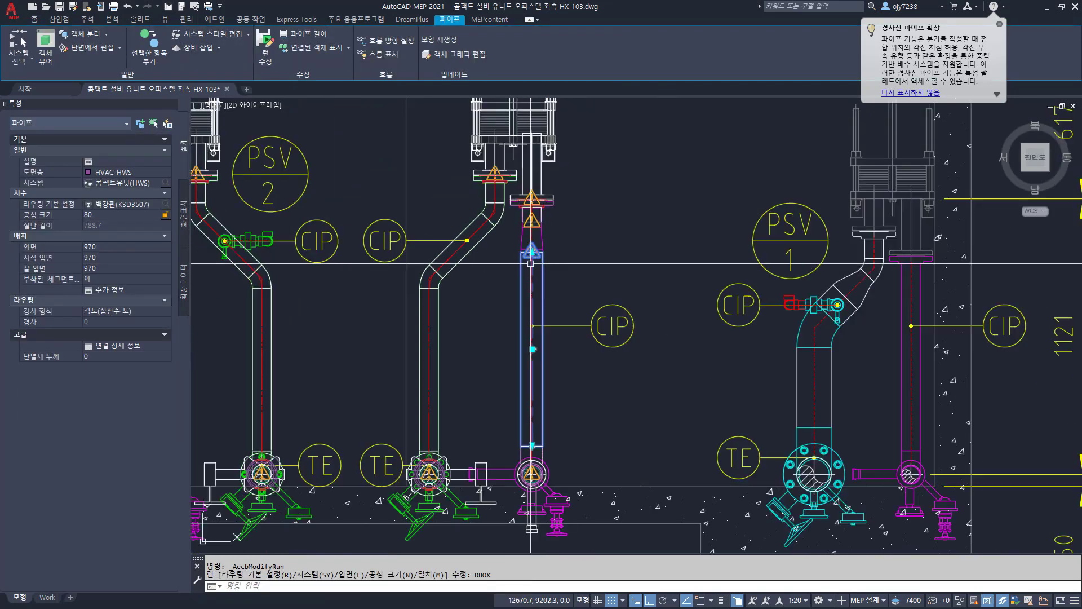
scroll(552, 449, up, 6)
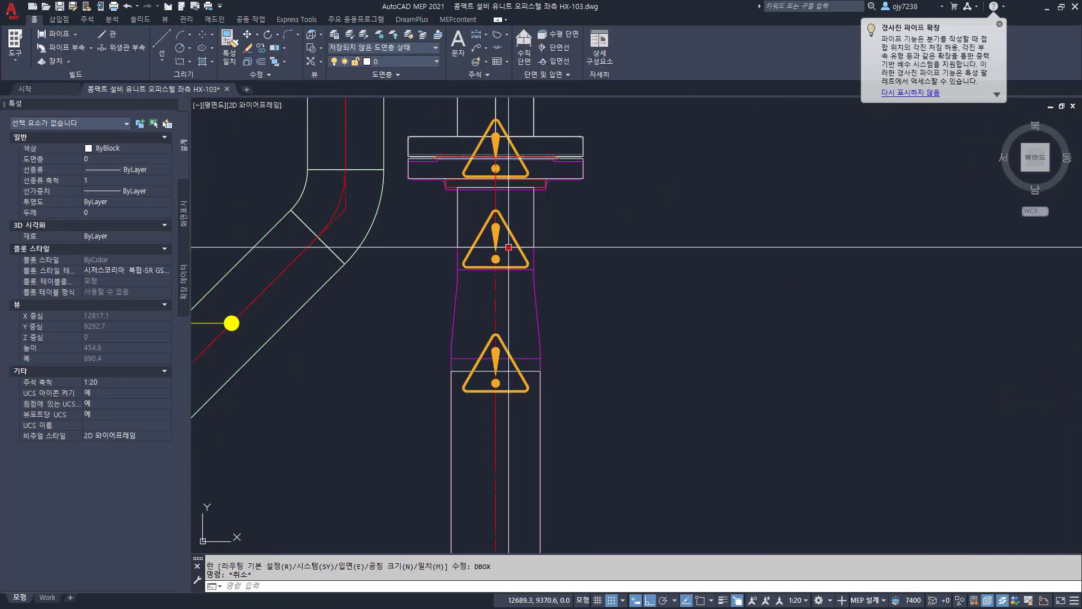
click(495, 249)
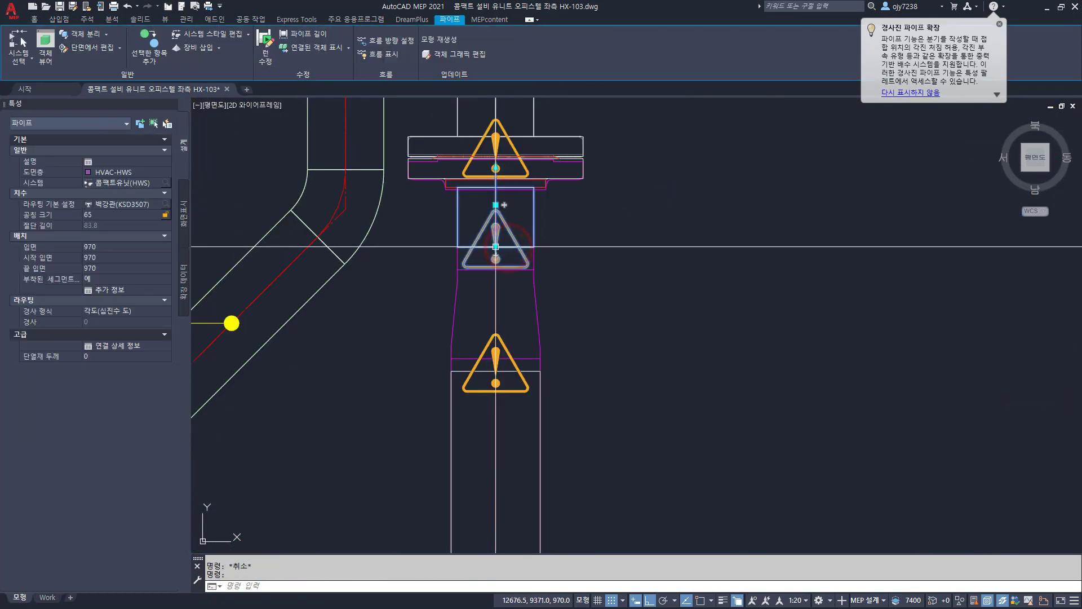
shift+right_click(513, 274)
key(r)
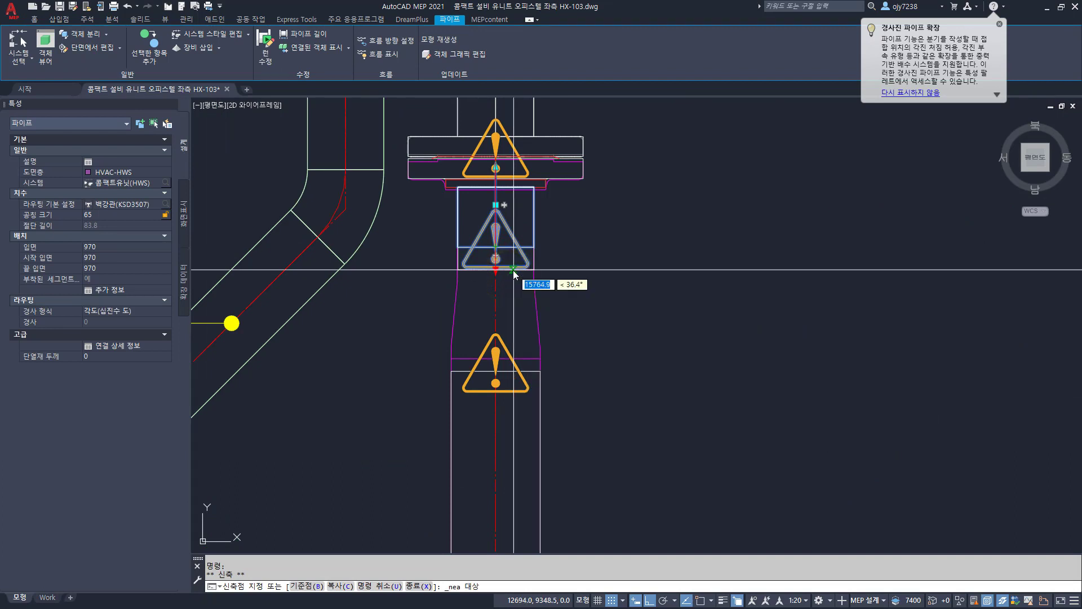
click(513, 269)
Step: Join the size 65 pipe to the size 80 pipe with Pipe Add, applying the first connection solution with a reducer
click(494, 279)
click(504, 216)
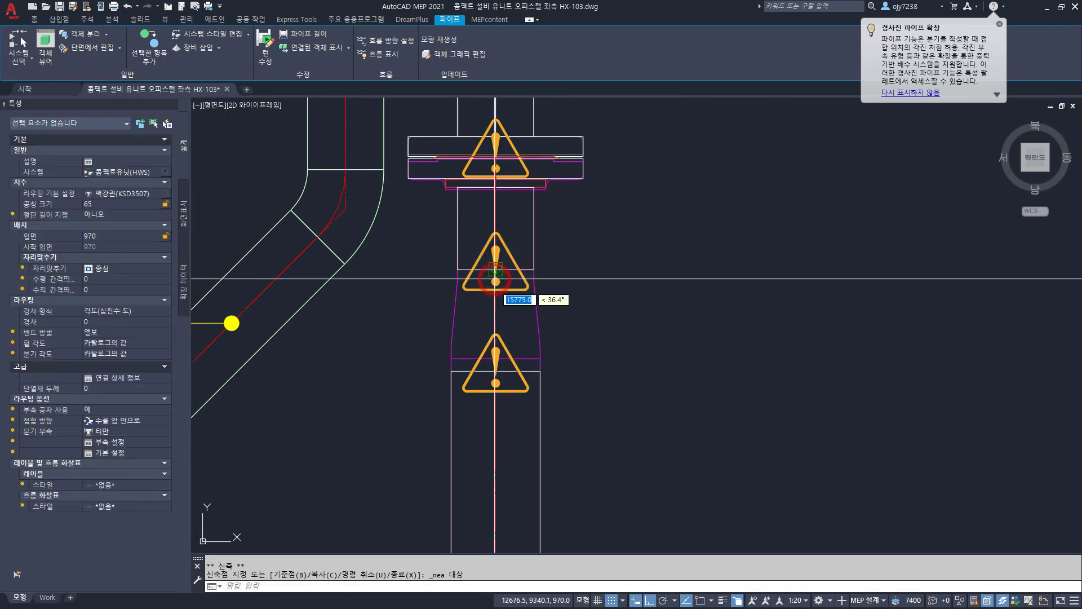
click(497, 376)
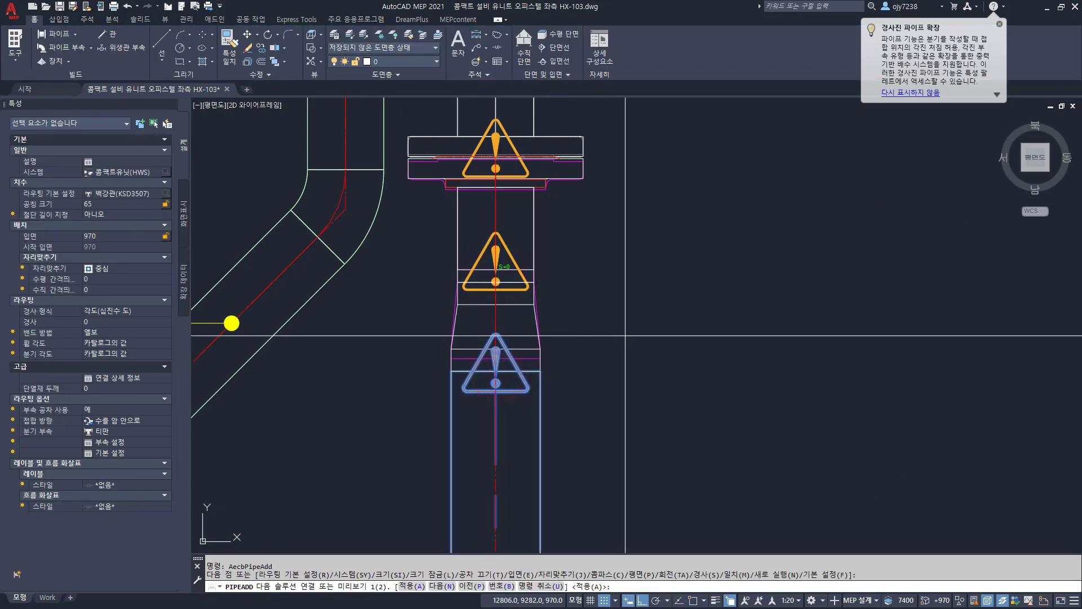
key(Return)
key(Escape)
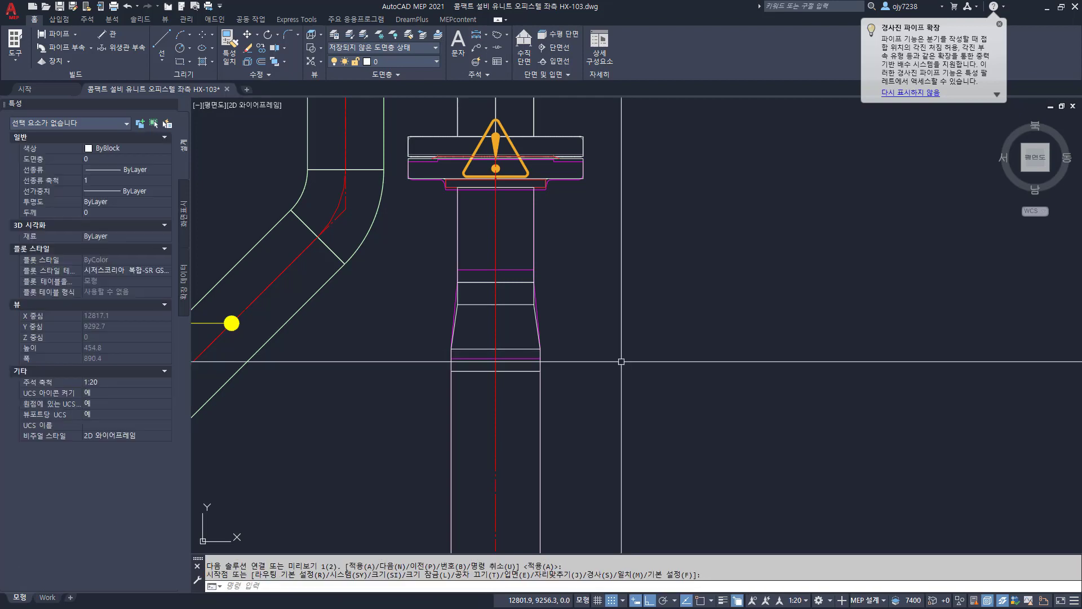
Step: Inspect the new reducer and size 80 pipe below HE 3 and the neighbouring HE 1 piping in the plan
scroll(434, 284, down, 4)
scroll(474, 310, down, 3)
scroll(474, 310, up, 1)
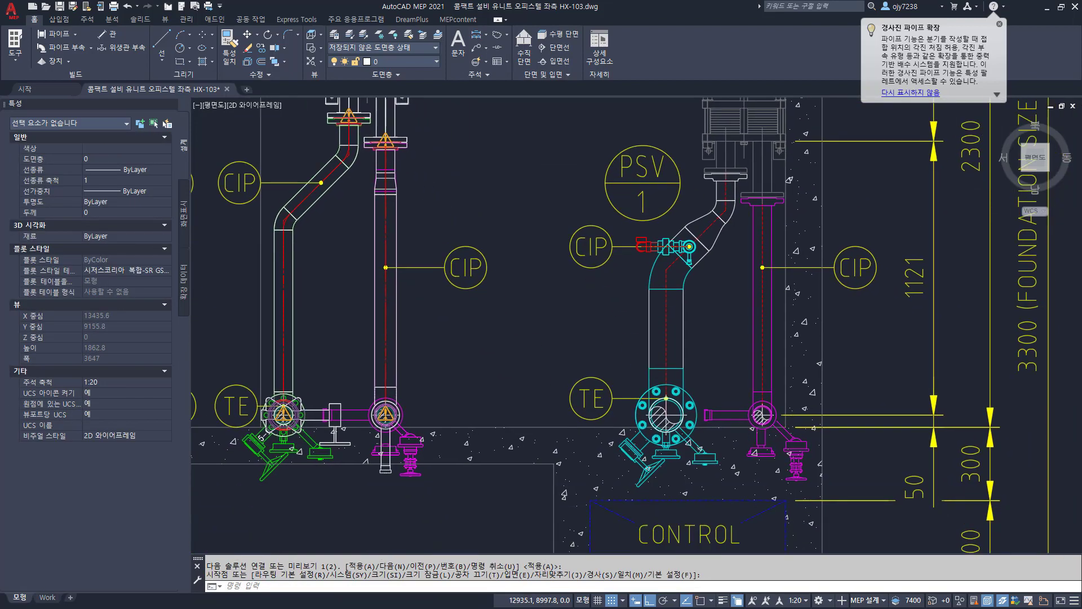
scroll(338, 259, down, 4)
mouse_move(372, 265)
middle_down()
mouse_move(535, 266)
mouse_move(486, 350)
mouse_move(375, 385)
middle_up()
middle_drag(536, 316, 538, 217)
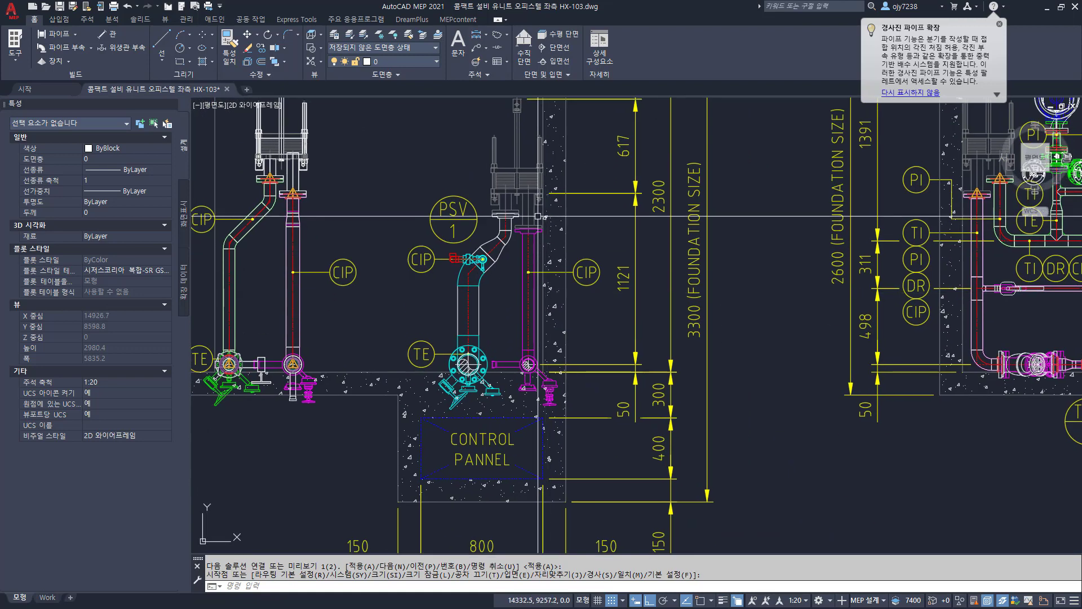
scroll(287, 216, up, 4)
click(287, 216)
key(Escape)
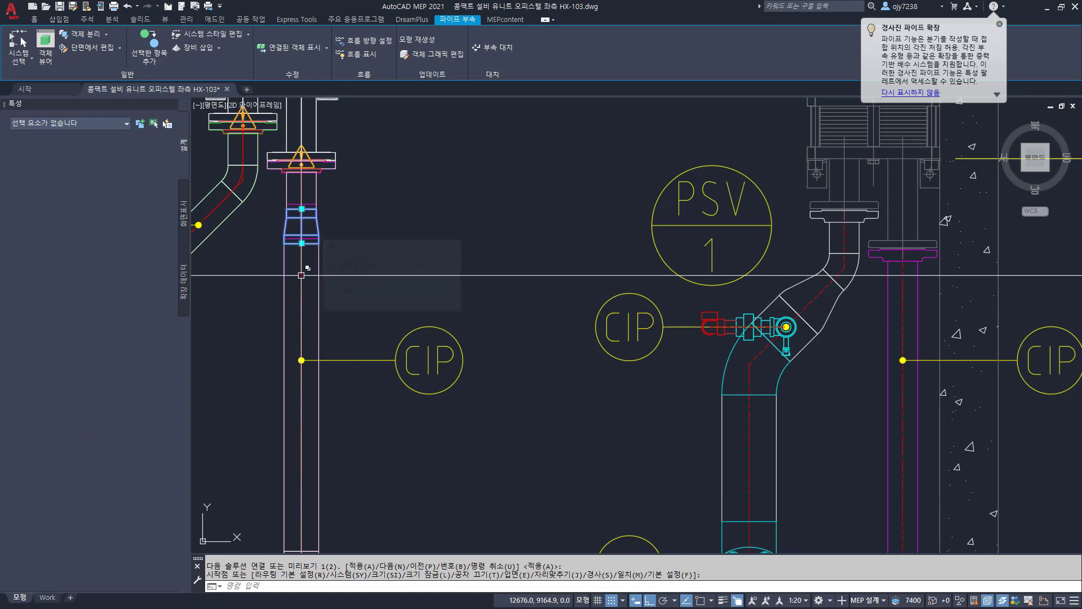
click(301, 288)
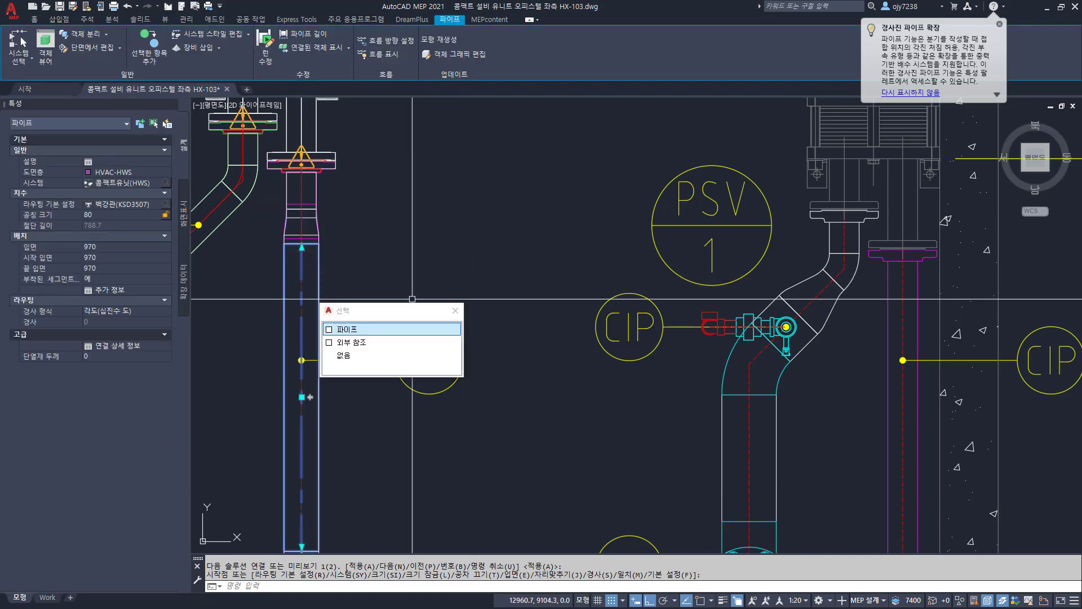
key(Escape)
scroll(412, 299, down, 2)
mouse_move(551, 272)
middle_down()
mouse_move(433, 285)
mouse_move(453, 268)
middle_up()
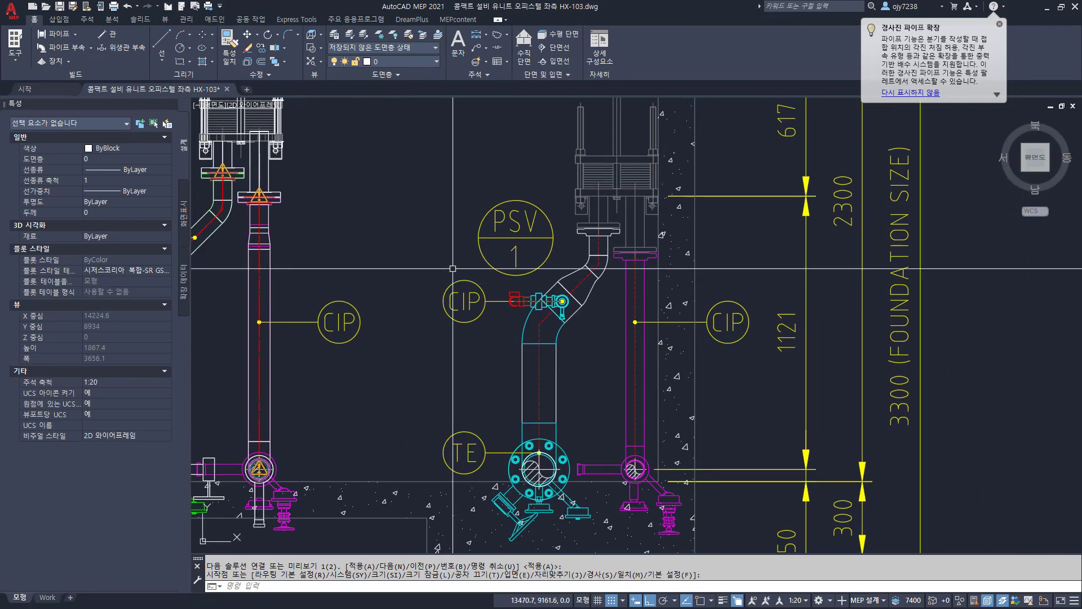
Step: Start a size 65 HWS pipe at elevation 970 below HE 1's PSV-side flange and run it to the plan's upper elbow centreline endpoint
click(60, 35)
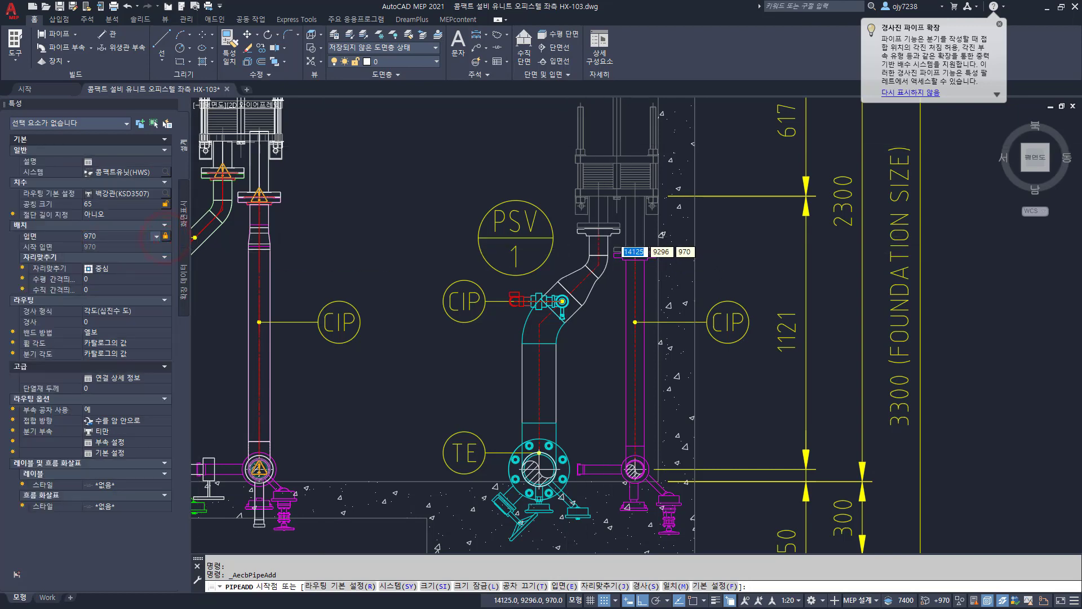
scroll(612, 238, up, 3)
click(577, 245)
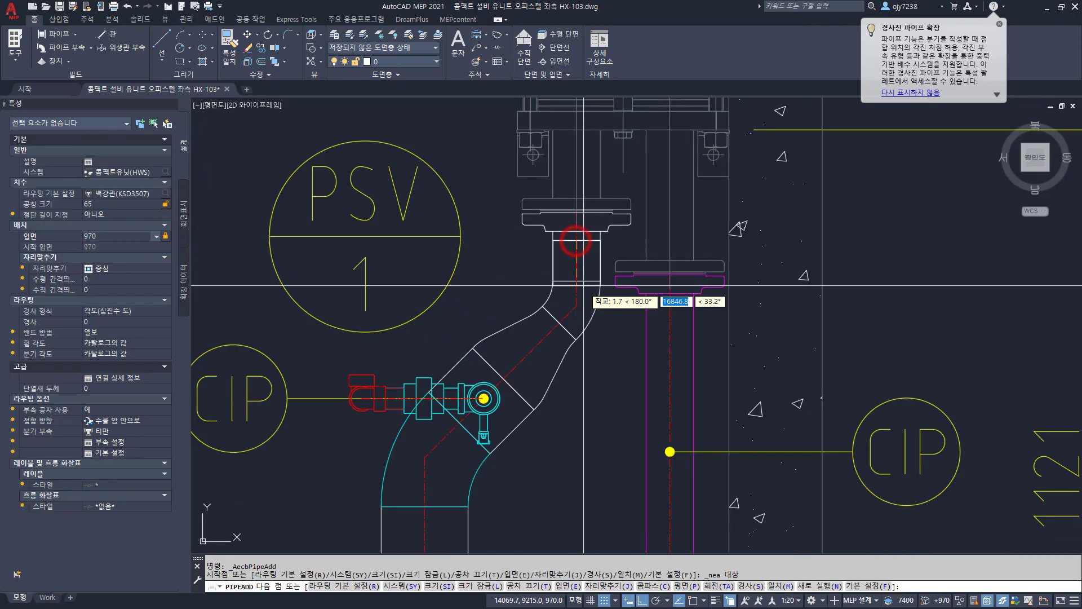
text(.y)
key(Return)
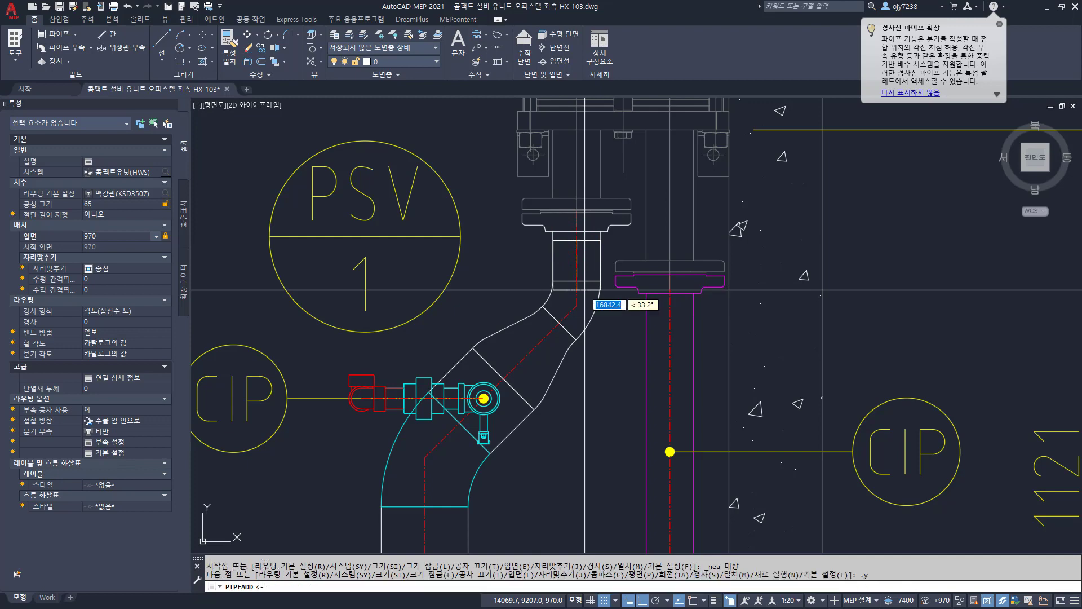
shift+right_click(580, 308)
key(e)
click(580, 308)
click(578, 308)
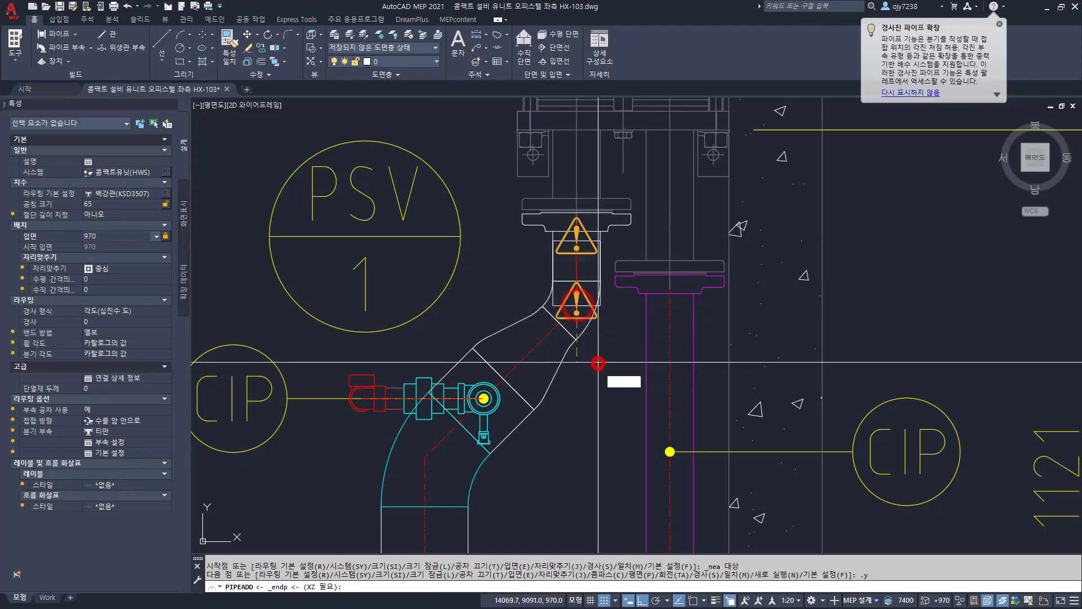
Step: Continue the size 65 pipe diagonally to the apparent intersection of the plan's centreline and the upper elbow's lower edge
scroll(553, 324, up, 4)
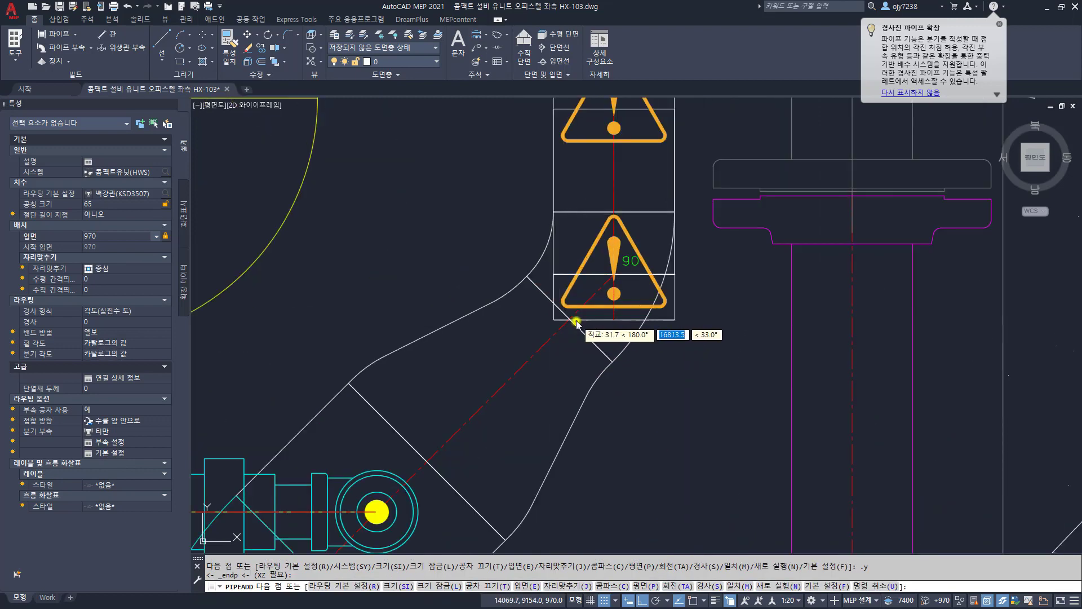
shift+right_click(575, 322)
key(a)
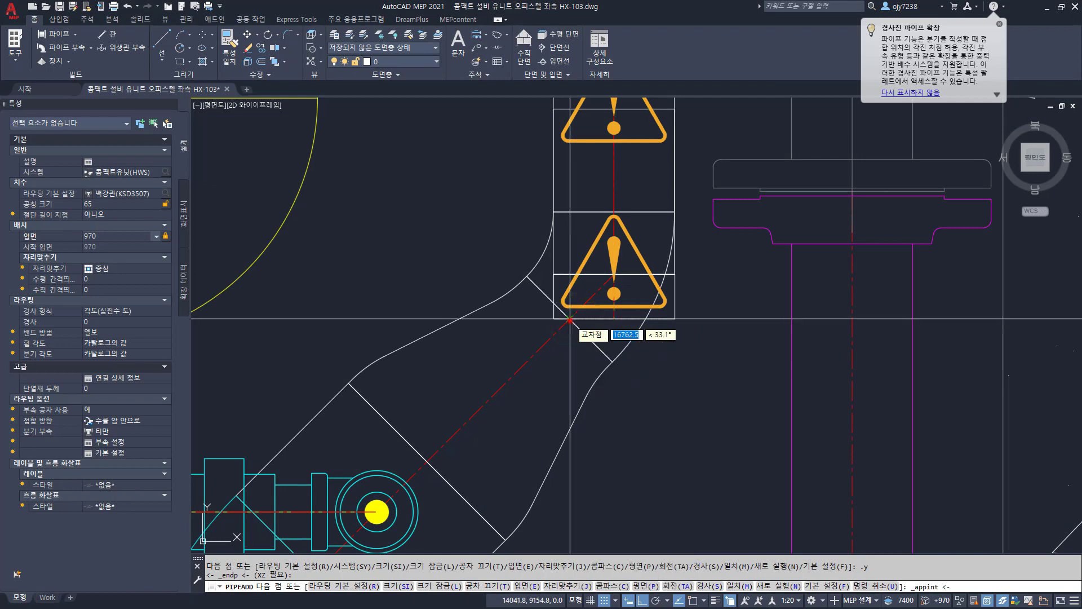
click(569, 319)
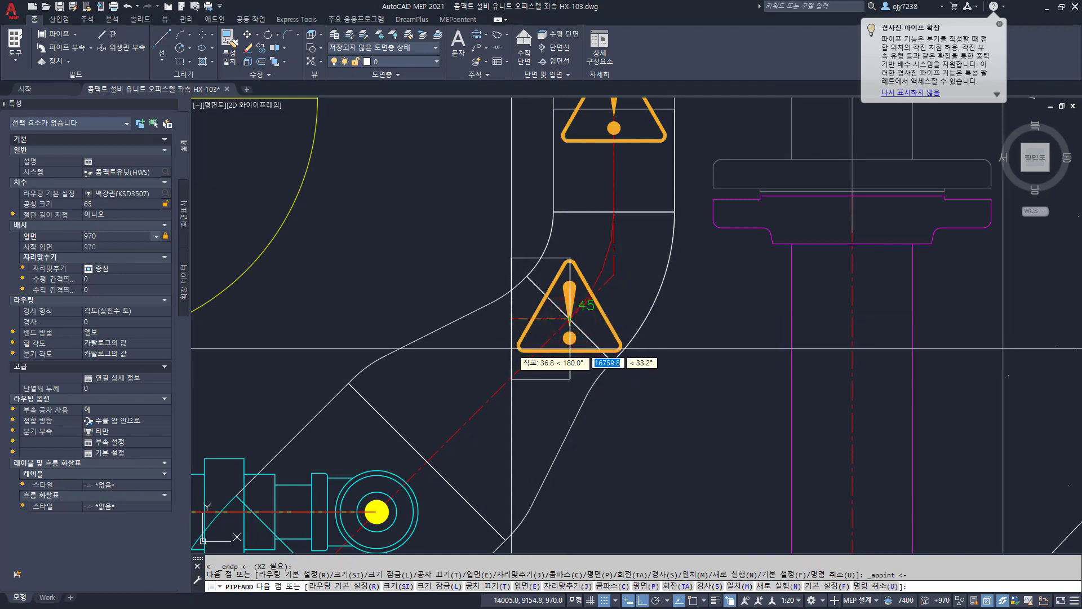
Step: Switch the pipe's nominal size to 125 and route it diagonally to the centreline endpoint at the plan's lower elbow
scroll(511, 349, down, 2)
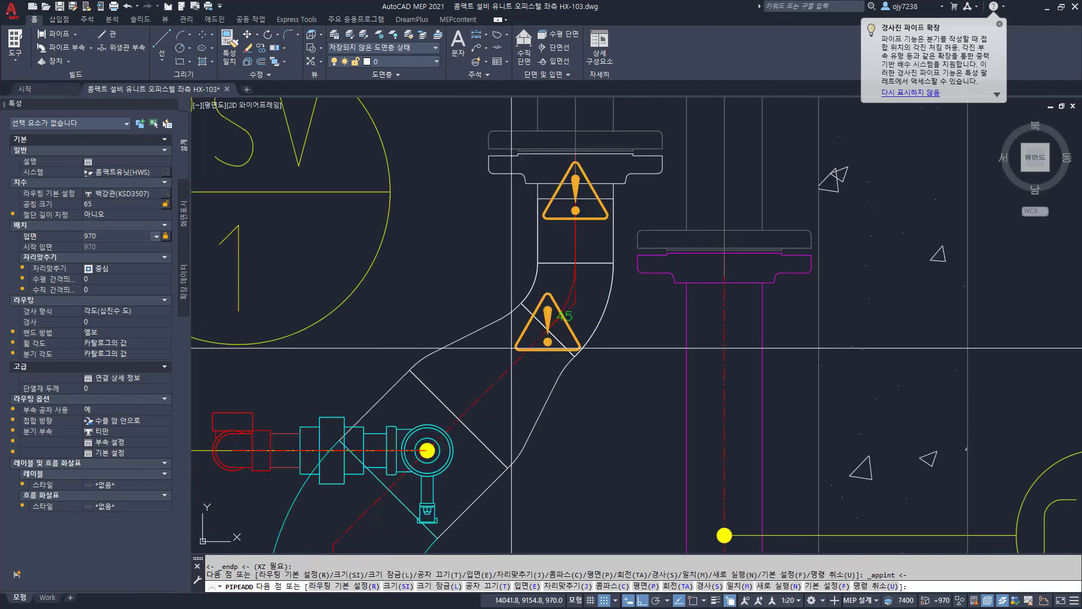
text(si)
key(Return)
text(100)
key(Return)
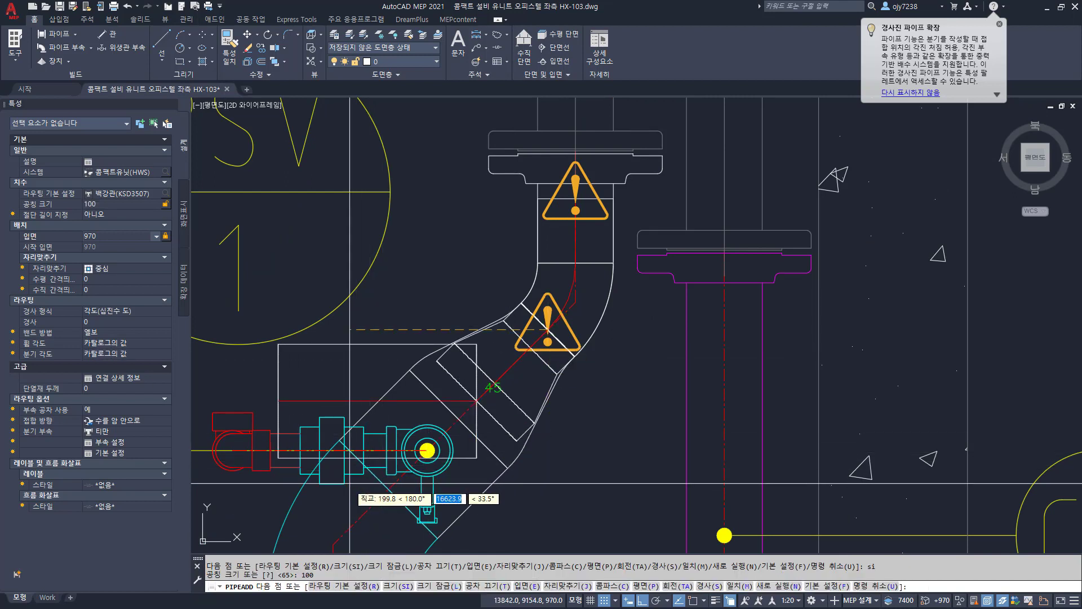
text(si)
key(Return)
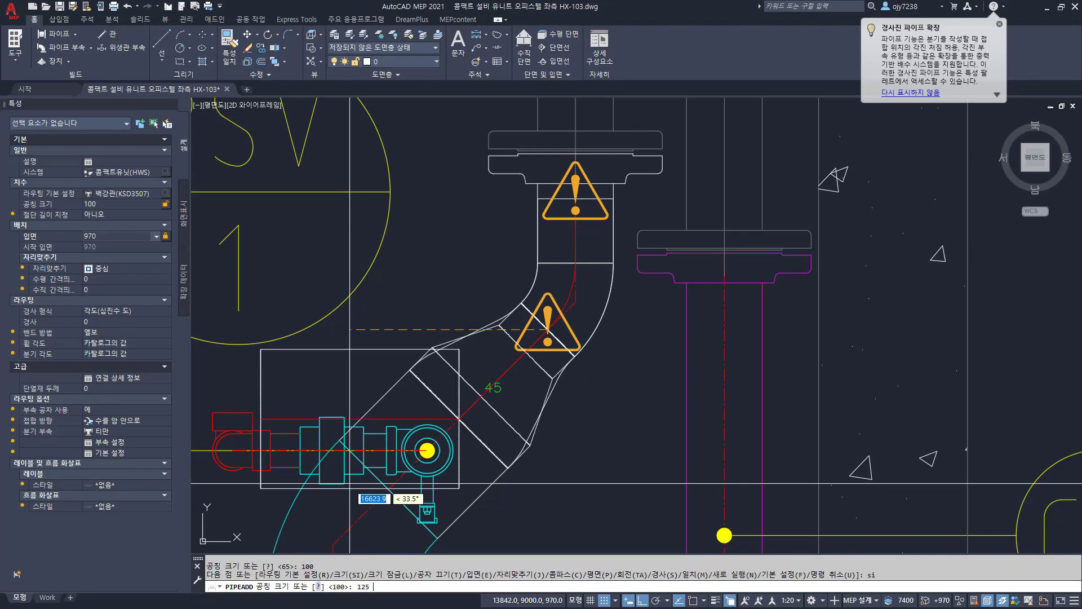
text(125)
key(Return)
middle_drag(349, 482, 327, 337)
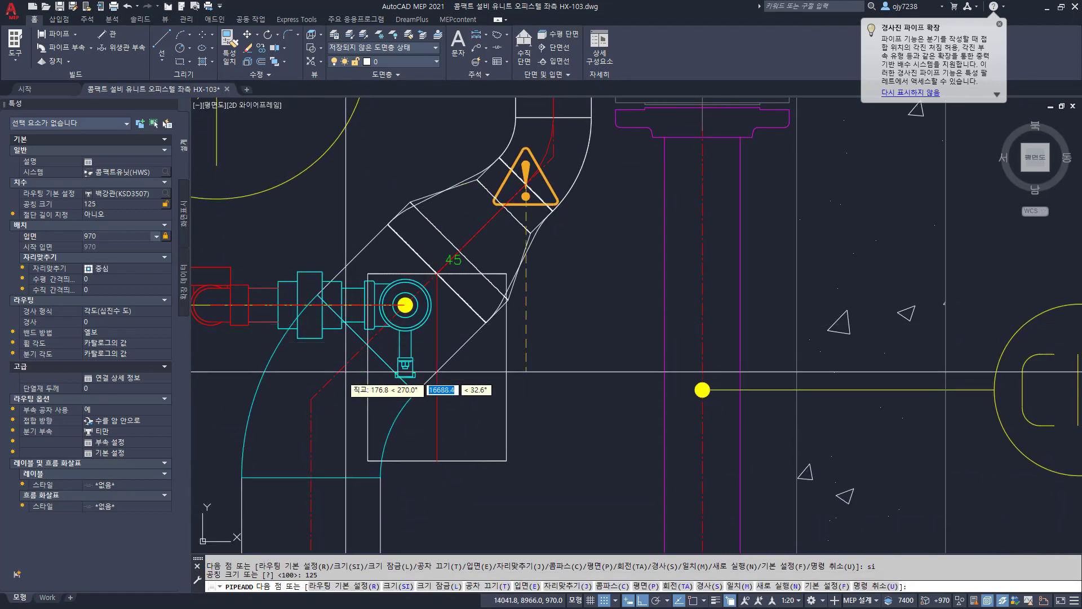
shift+right_click(319, 398)
click(349, 183)
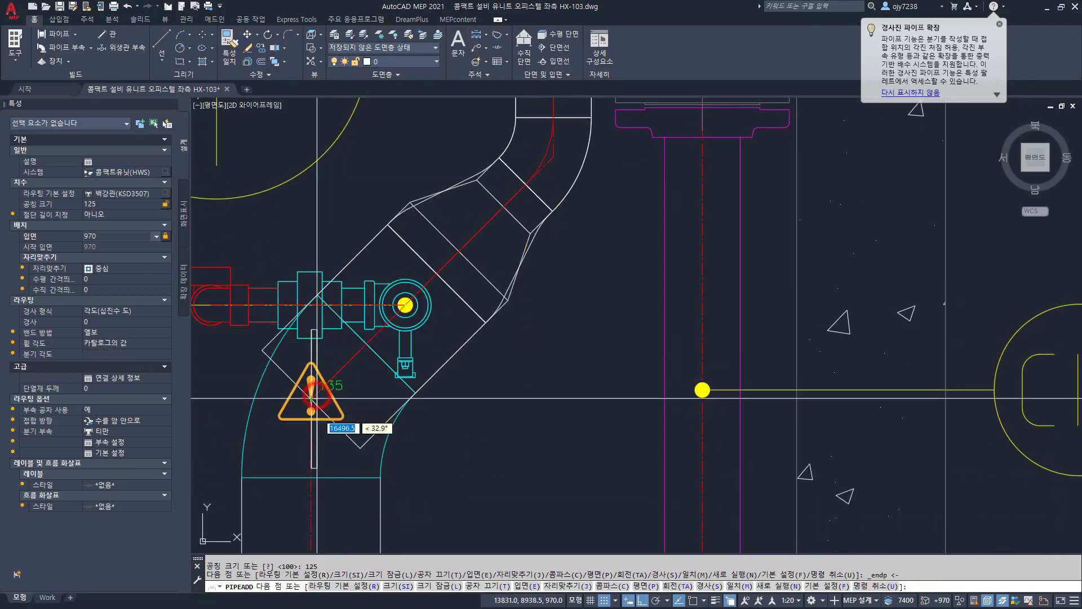
Step: Run the size 125 pipe straight down, aligning its end with the centre of the TE flange using a .y filter
middle_drag(333, 467, 365, 133)
scroll(366, 133, down, 4)
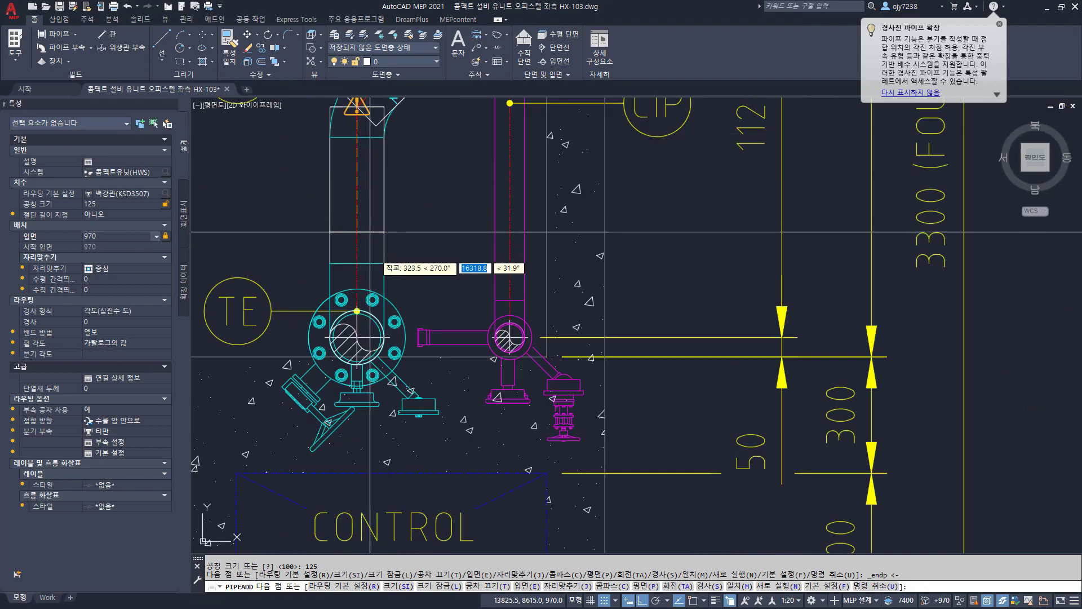
key(Return)
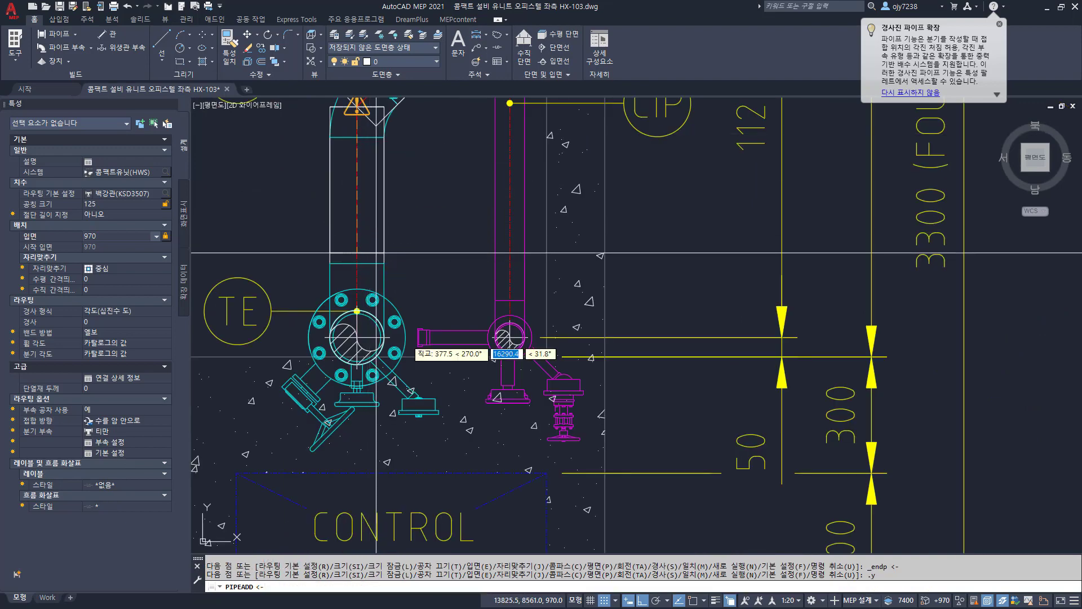
shift+right_click(406, 341)
key(c)
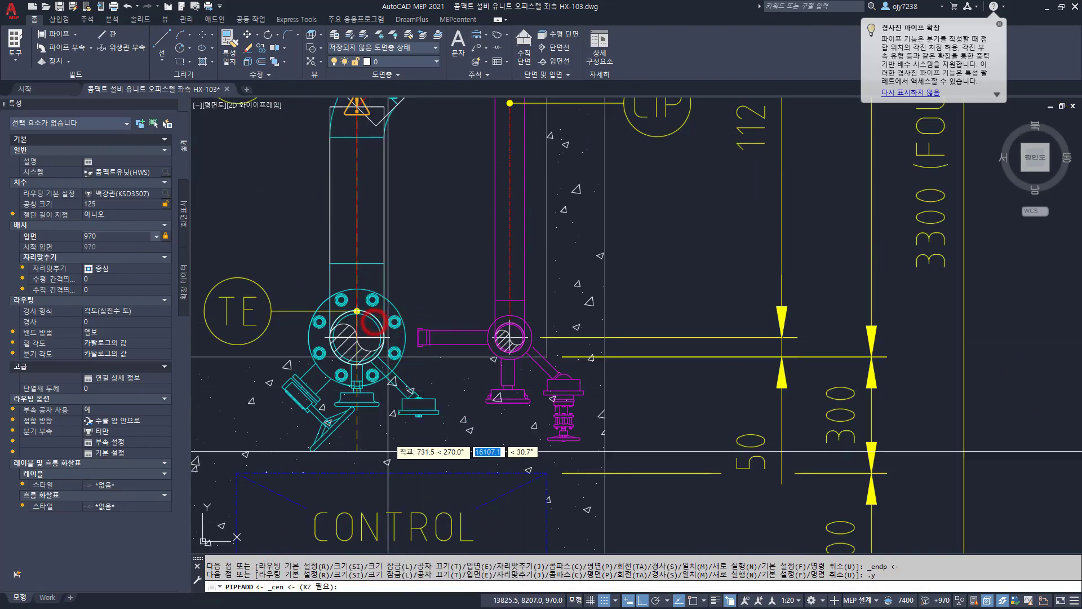
click(386, 477)
scroll(386, 478, down, 5)
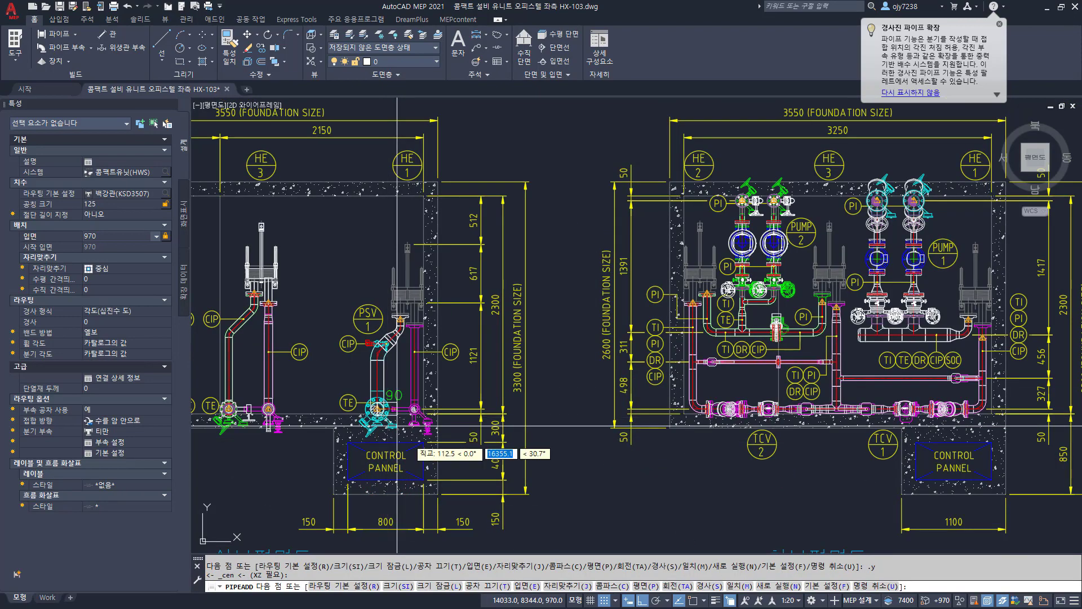
Step: Raise the size 125 pipe vertically at the TE flange to elevation 1820, the height dimensioned in the front view, and finish the run
middle_drag(407, 439, 404, 175)
middle_drag(414, 397, 411, 172)
middle_drag(417, 418, 419, 340)
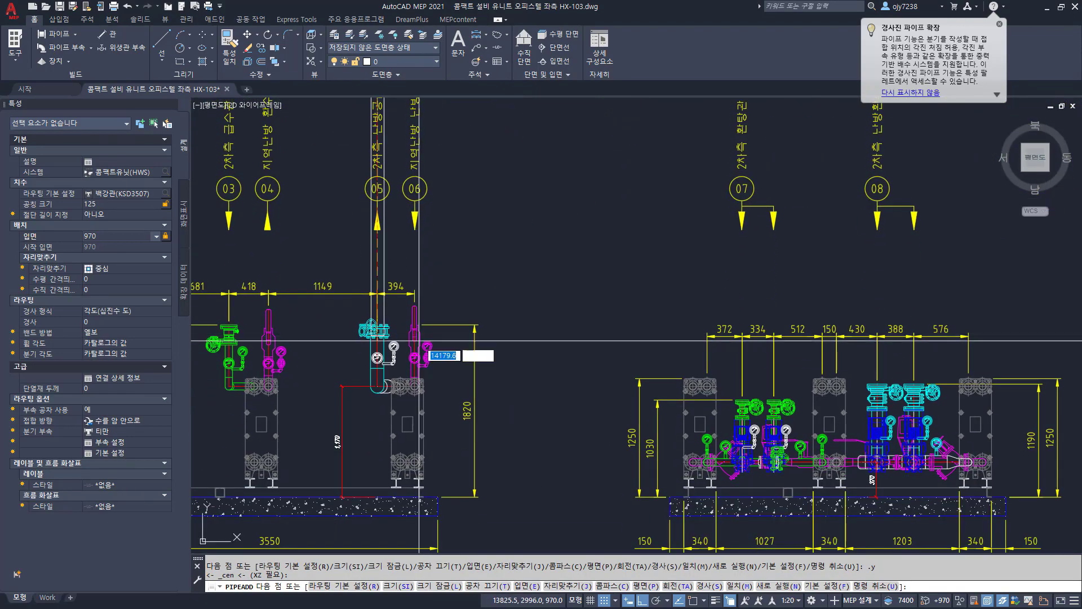
middle_drag(410, 247, 400, 565)
middle_drag(394, 282, 389, 421)
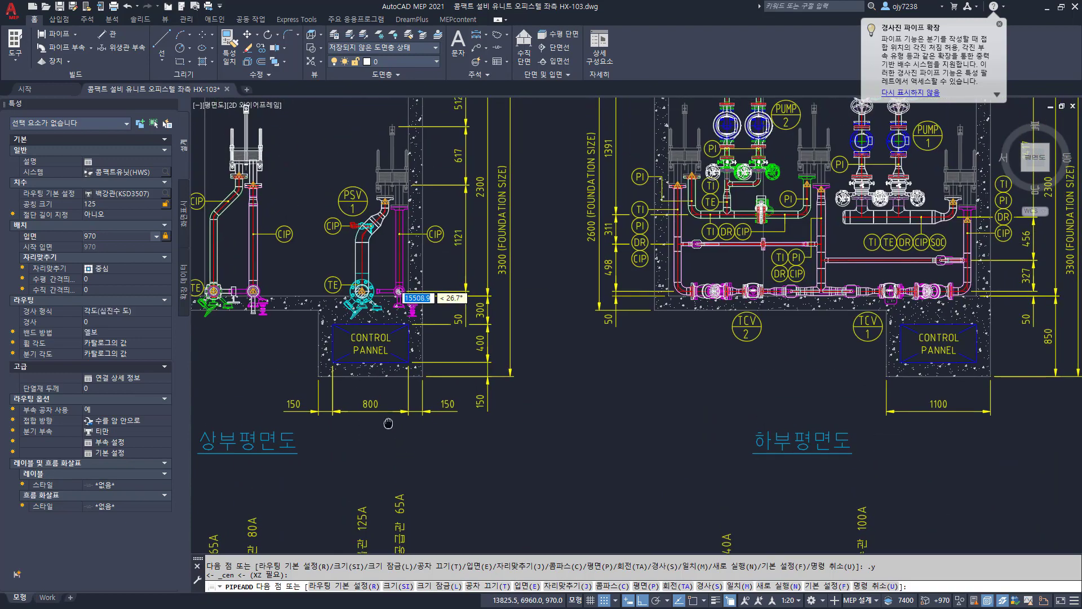
key(Return)
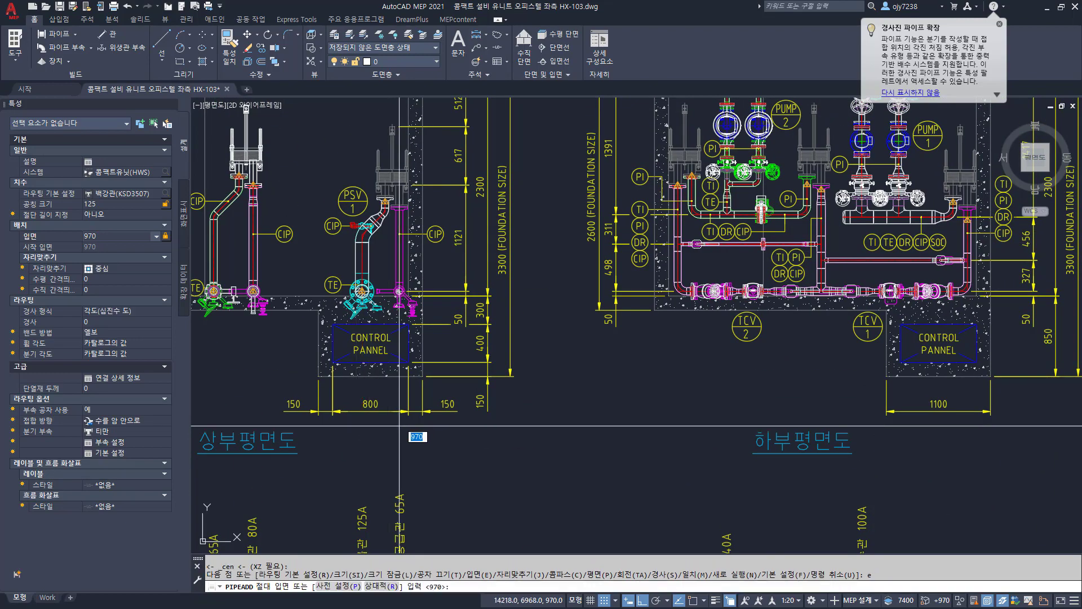
scroll(389, 420, down, 4)
scroll(385, 438, up, 3)
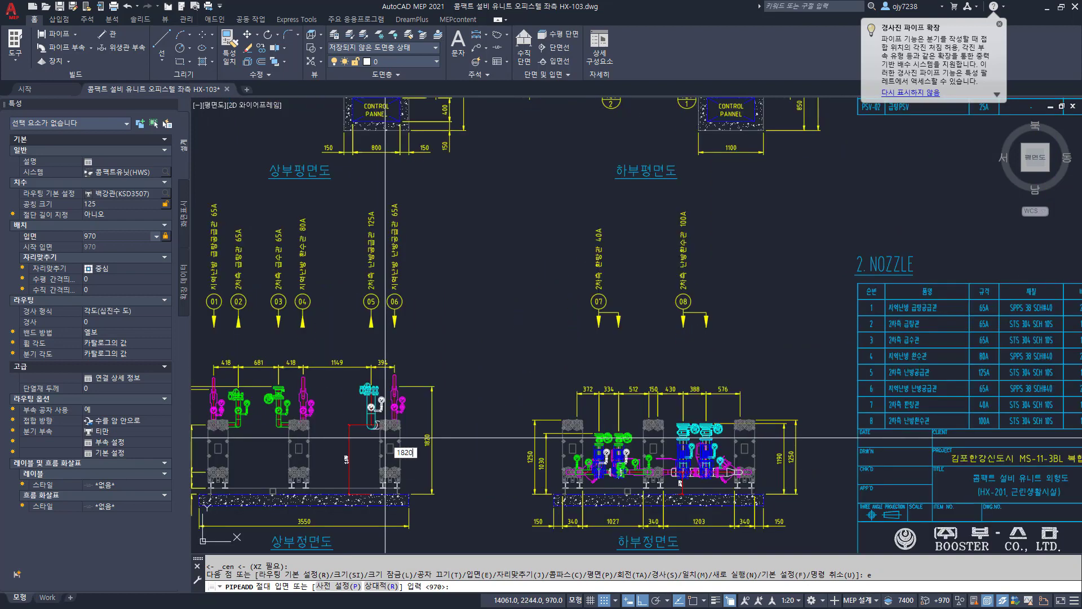
text(1820)
key(Return)
key(Return)
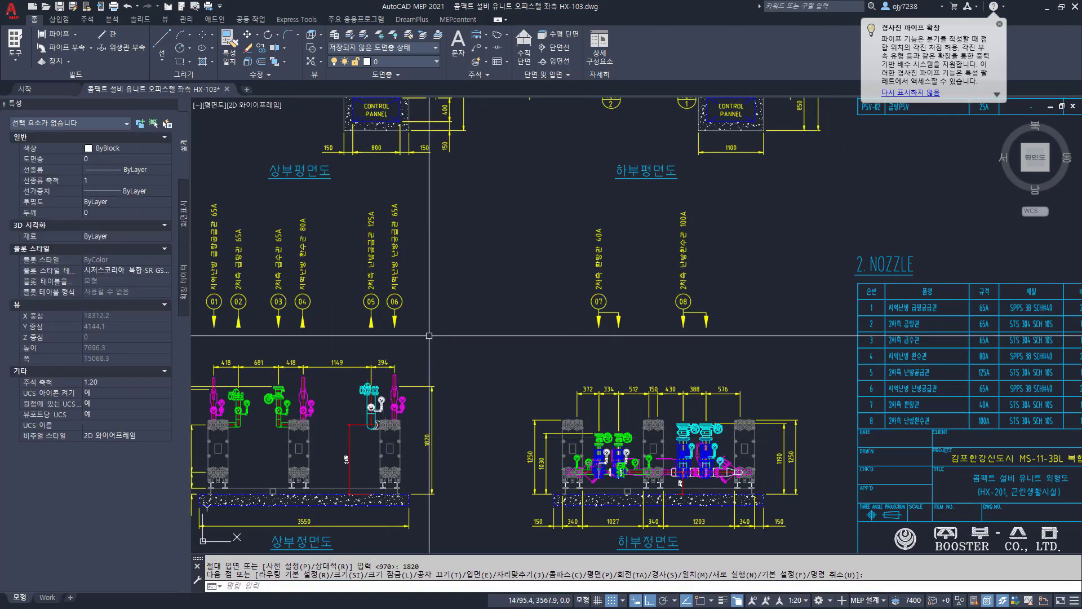
Step: Start a new HWS pipe for HE 1's other flange with nominal size 65 and elevation 970
scroll(418, 229, down, 2)
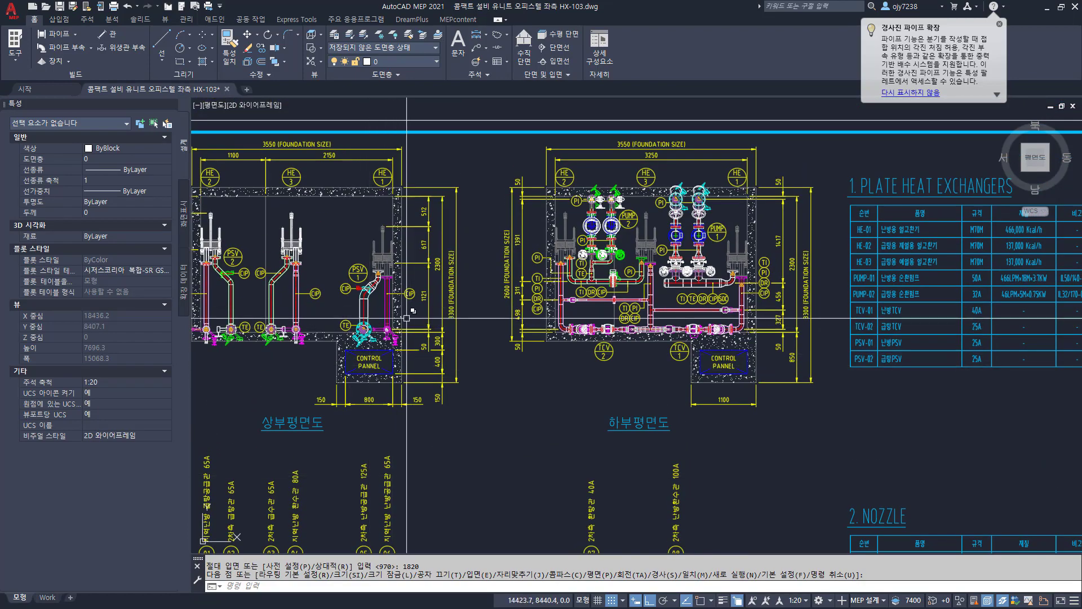
scroll(399, 284, up, 4)
scroll(397, 298, up, 4)
middle_drag(397, 298, 494, 295)
click(51, 35)
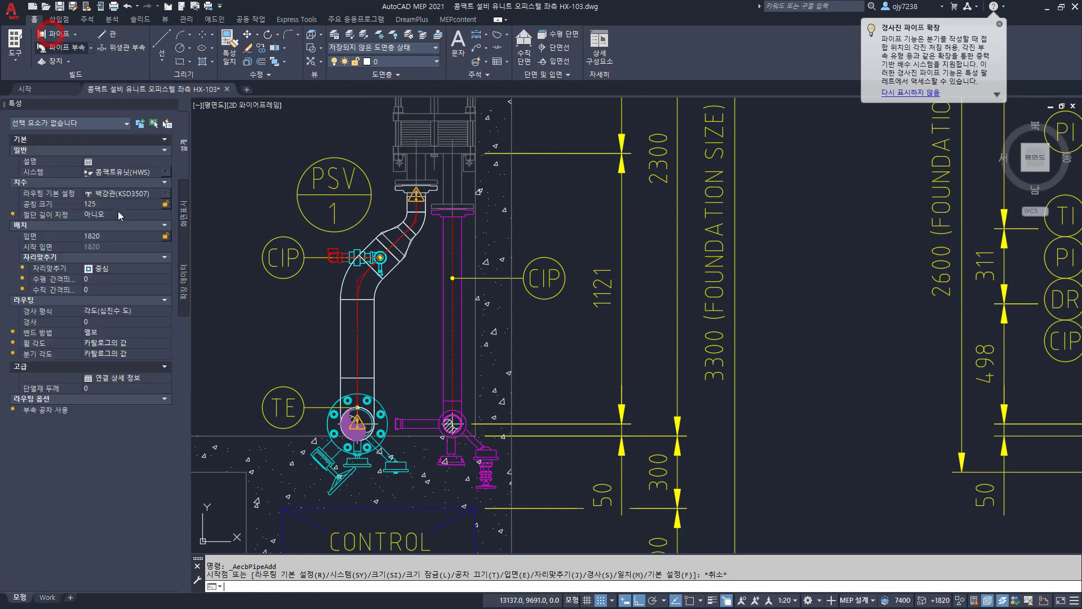
click(118, 205)
click(95, 286)
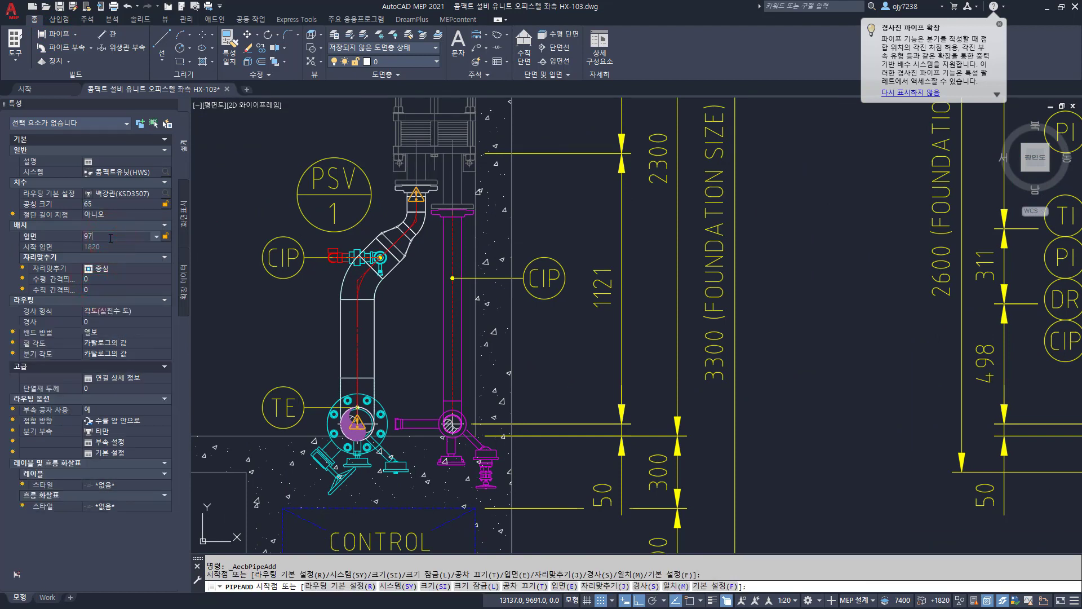
key(Return)
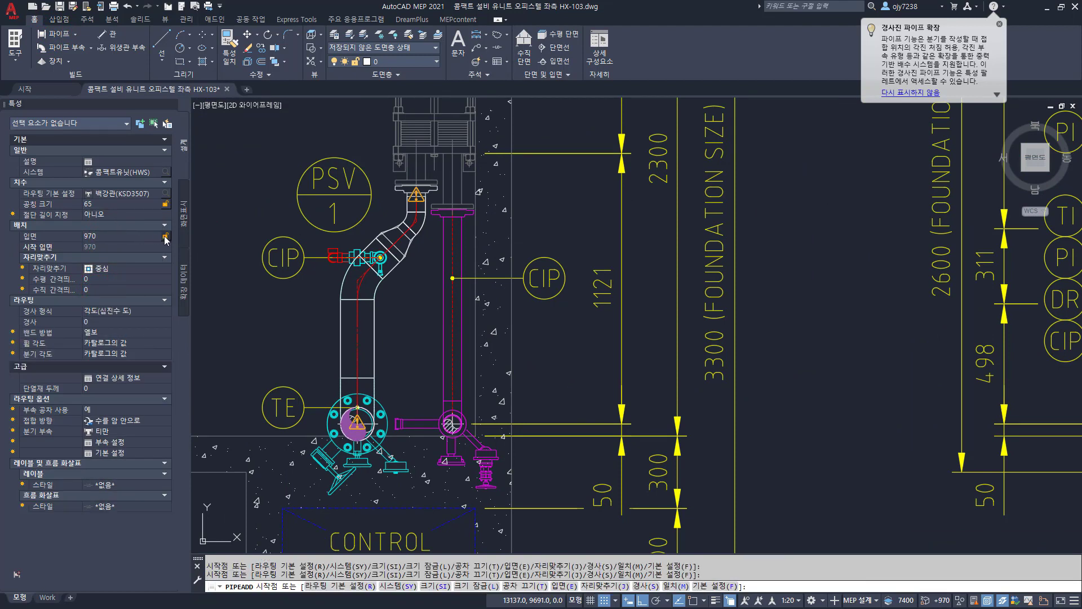
Step: Draw the size 65 pipe from below HE 1's magenta flange straight down to the centre of the nozzle circle using a .y filter
click(452, 227)
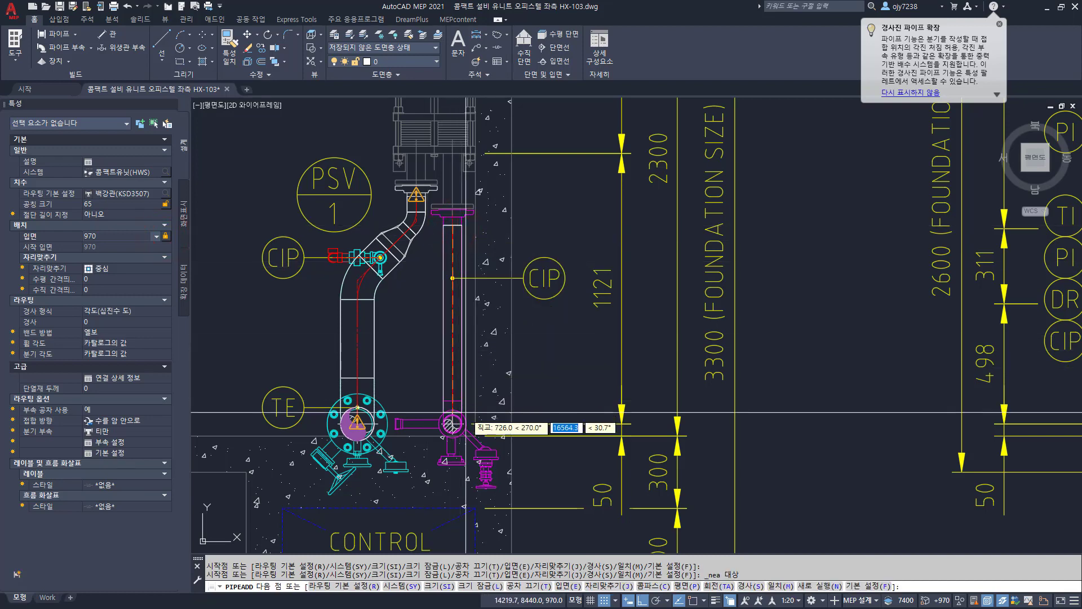
text(.y)
key(Return)
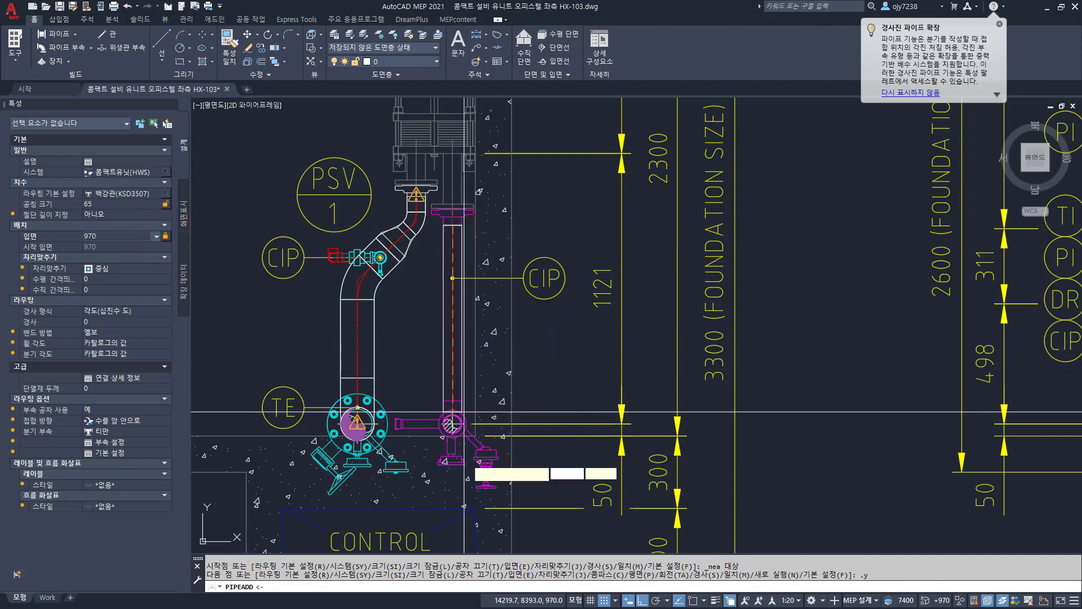
shift+right_click(465, 442)
click(502, 300)
scroll(464, 401, up, 4)
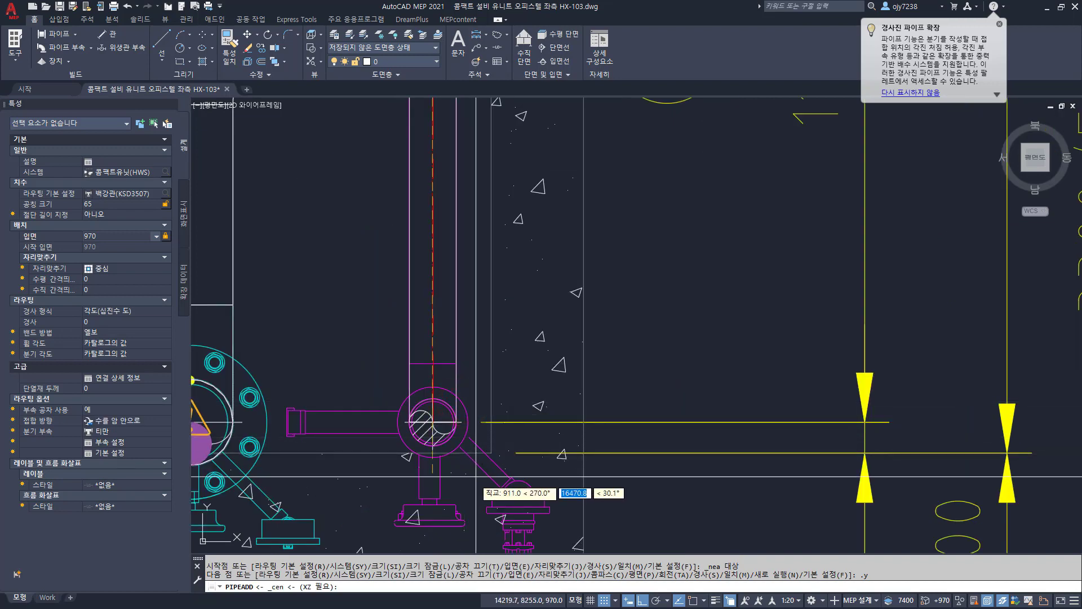
click(472, 479)
Step: Raise the size 65 pipe vertically at the nozzle circle to elevation 1820 and finish the run
text(e)
key(Return)
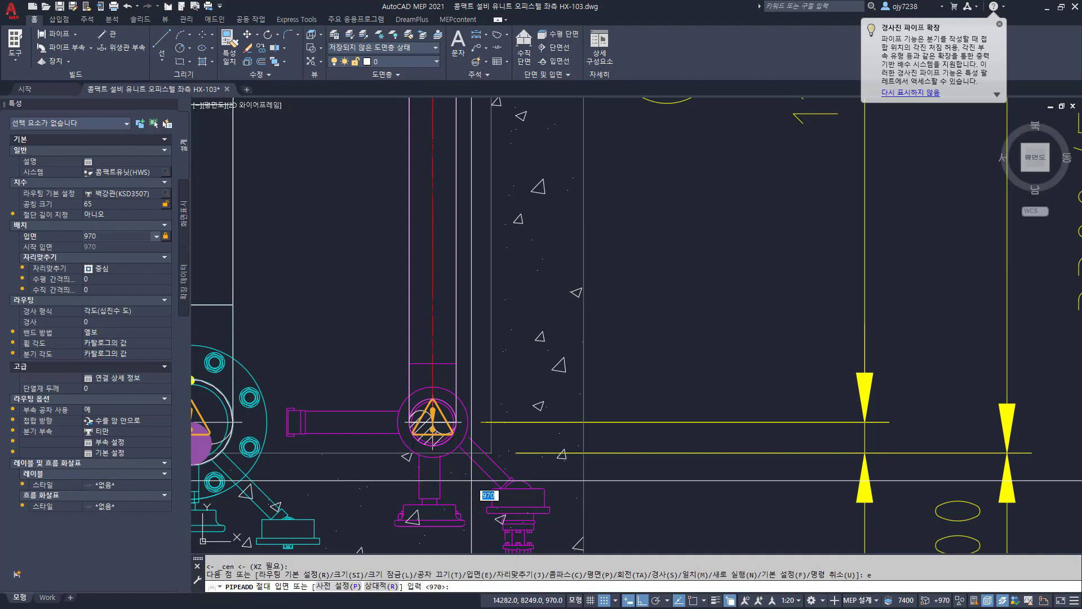
scroll(485, 394, down, 5)
middle_drag(485, 403, 414, 168)
scroll(415, 169, down, 4)
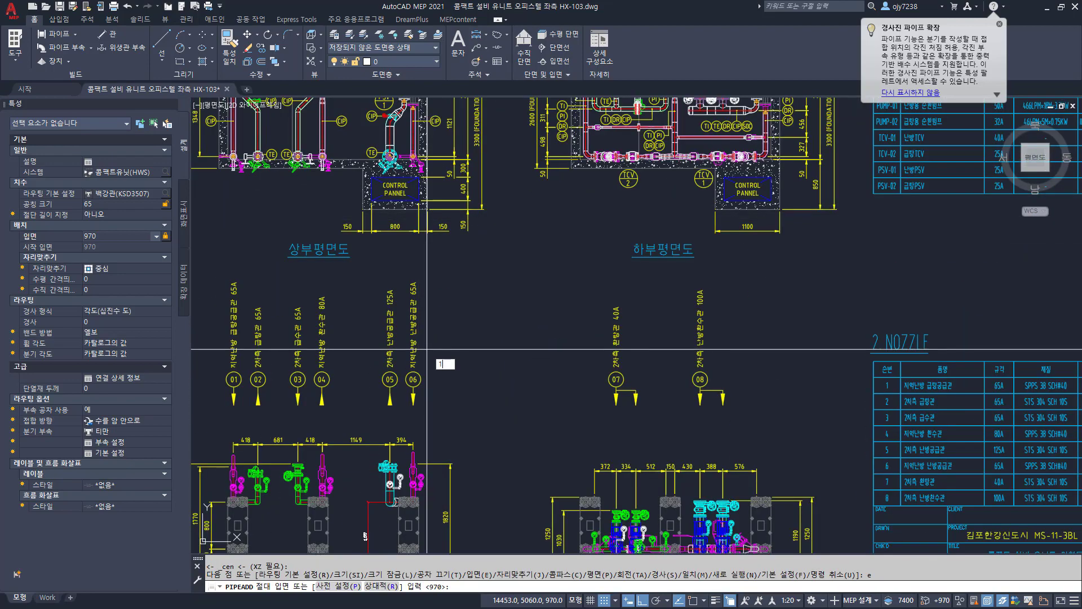
key(Return)
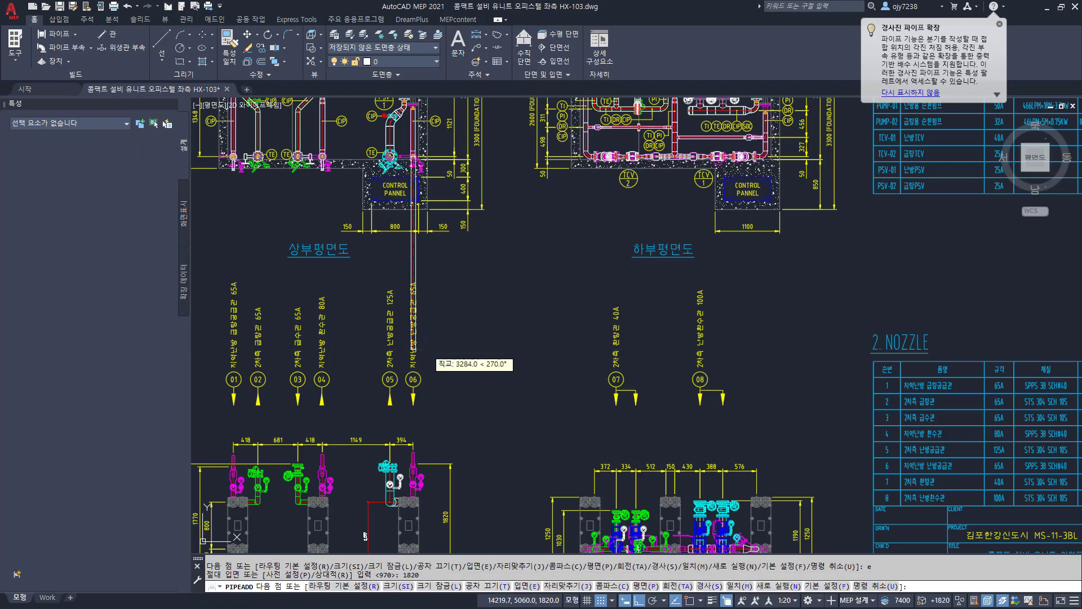
key(Return)
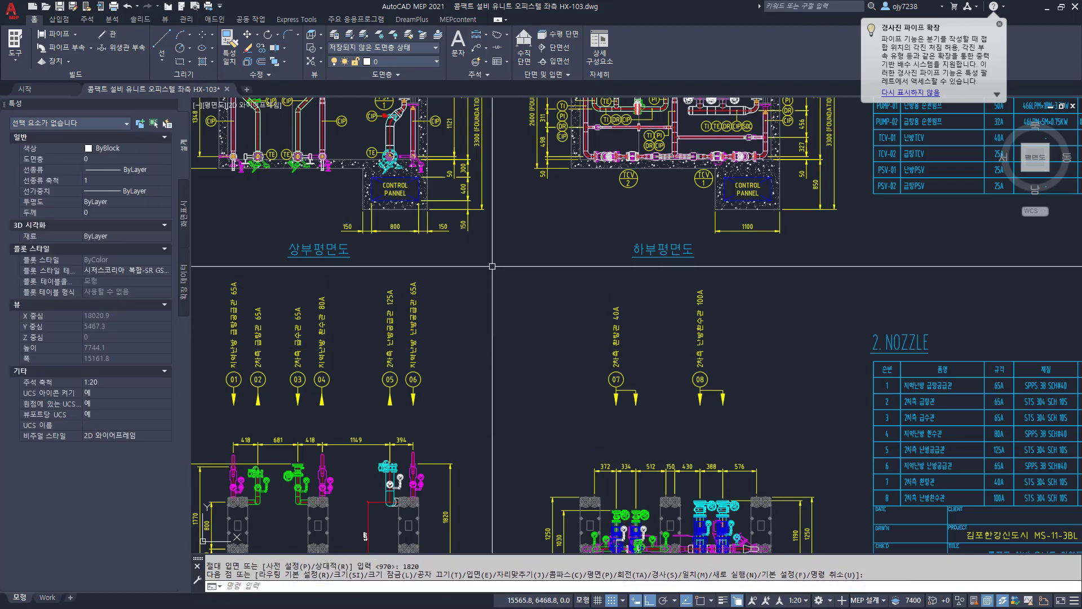
Step: Unload the HX-103 2D external reference so only the 3D piping is displayed
scroll(492, 266, down, 2)
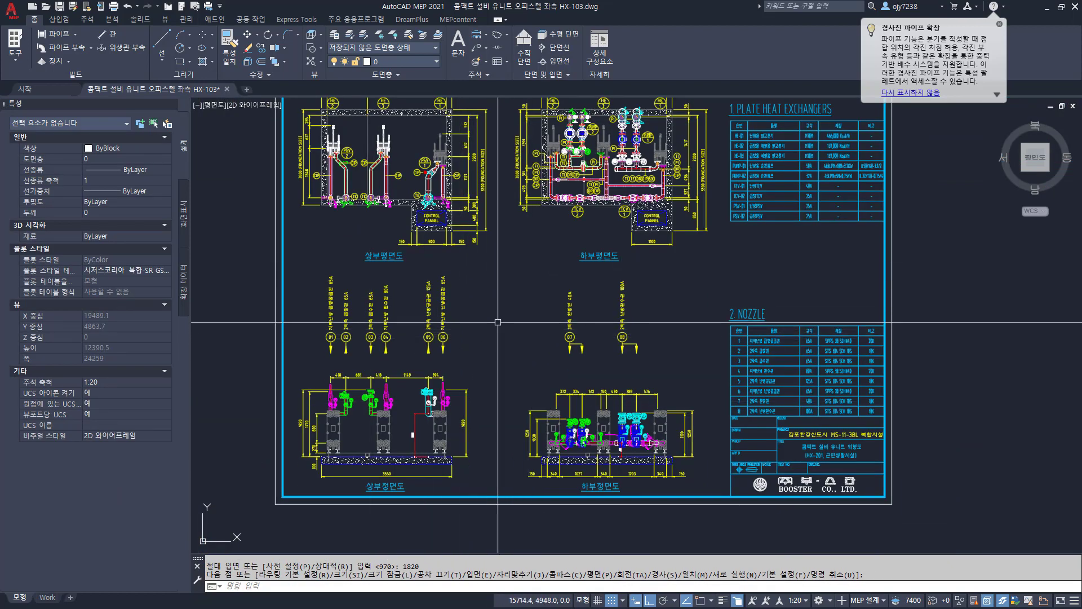
click(440, 305)
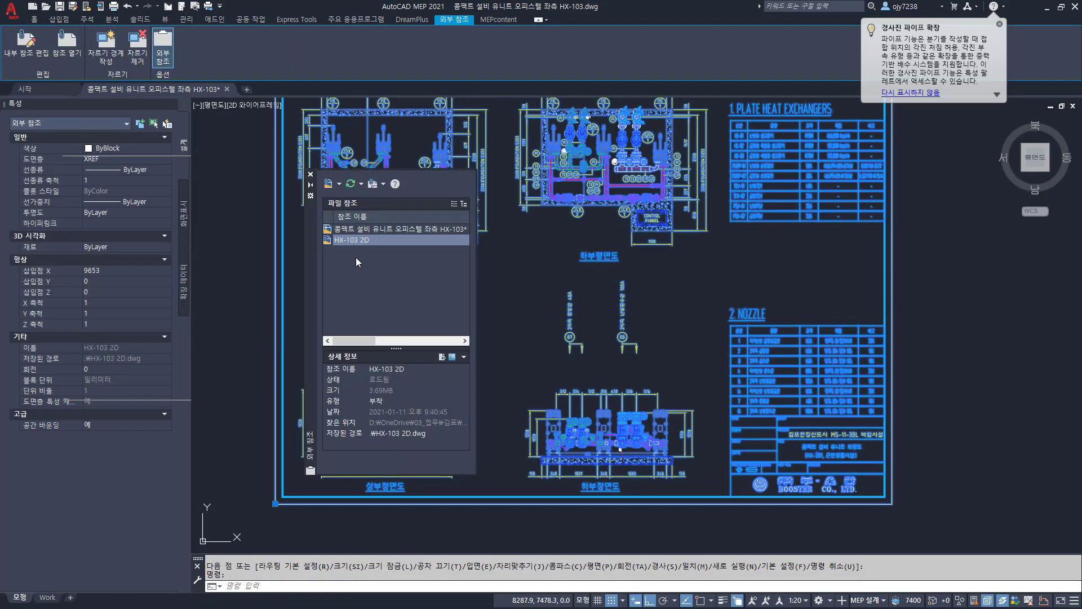
right_click(361, 241)
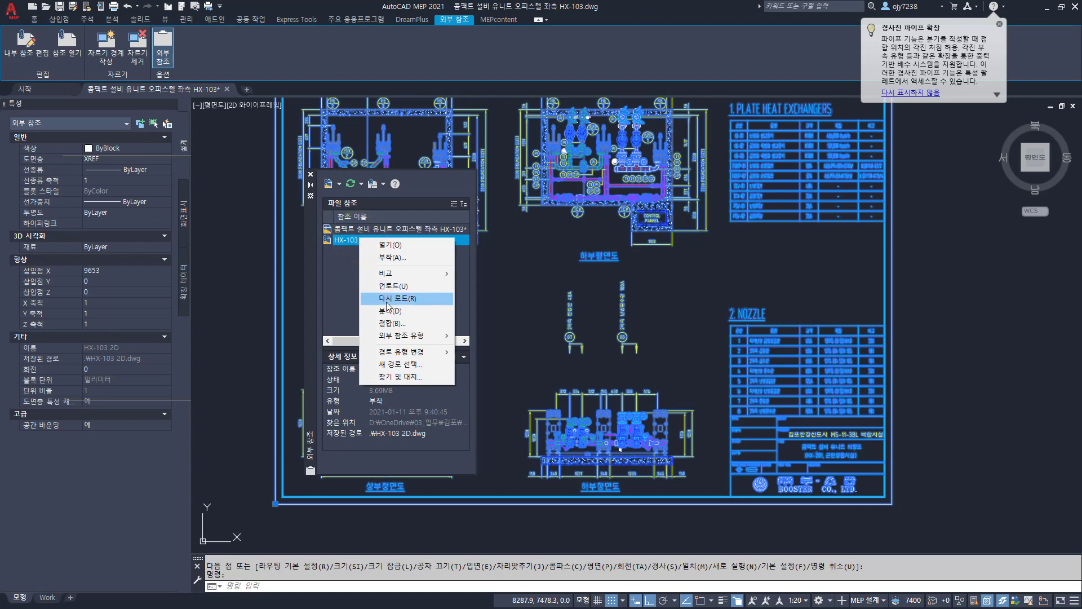
click(394, 287)
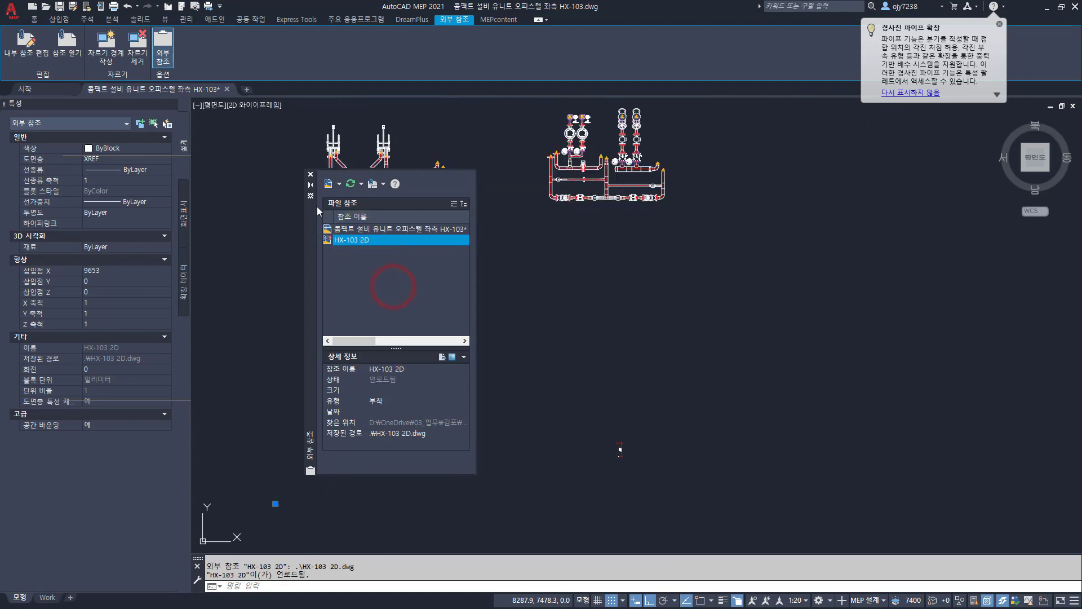
click(312, 175)
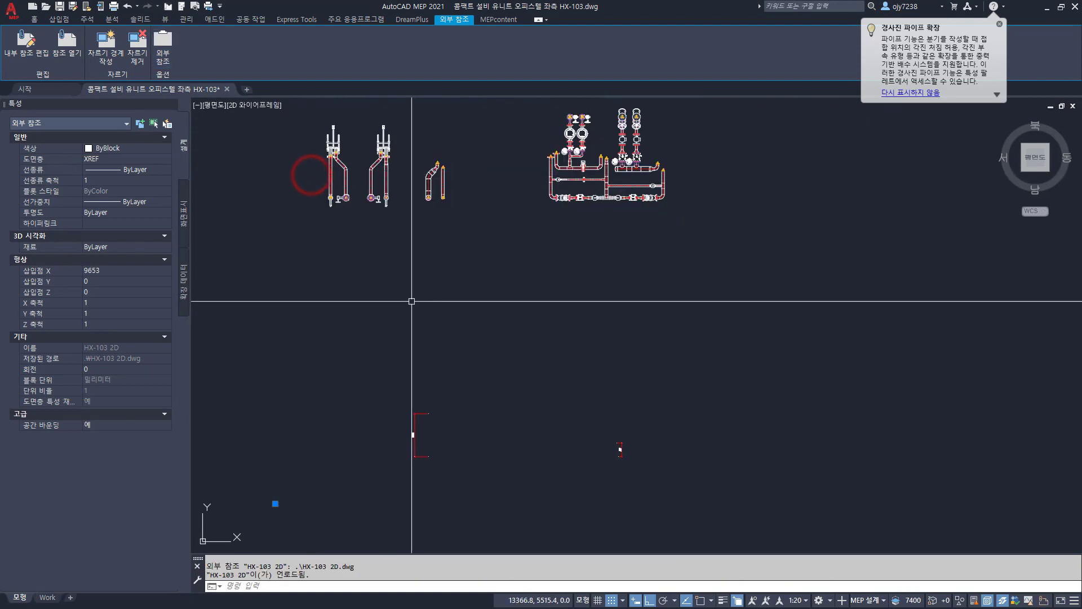
Step: Erase the two leftover red objects in the empty area below the piping plans
middle_drag(414, 304, 443, 367)
middle_drag(450, 408, 432, 293)
text(e)
key(Return)
click(374, 326)
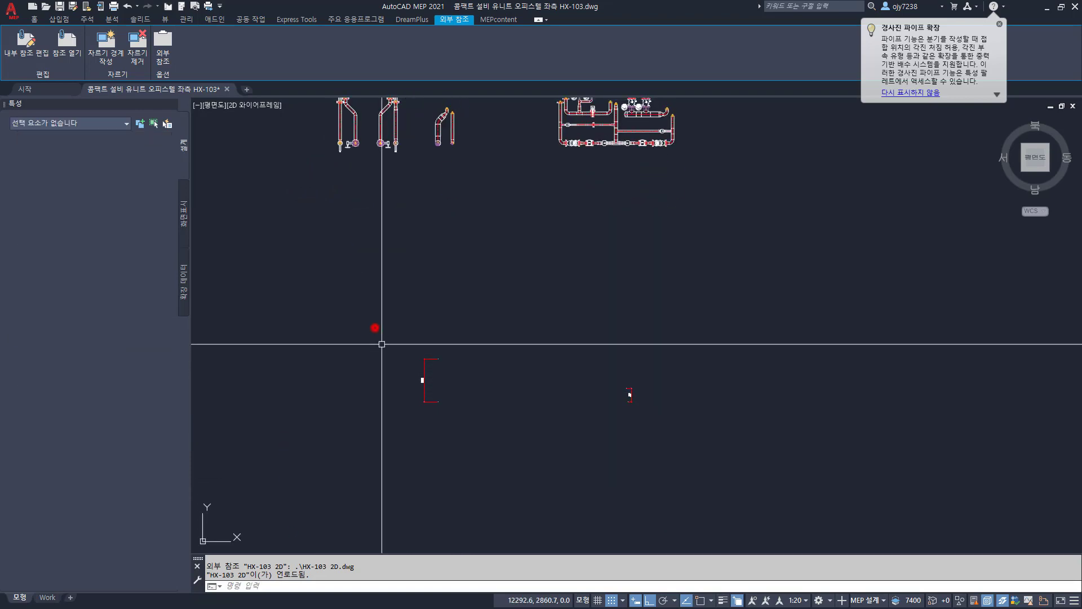
click(668, 471)
text(e)
key(Return)
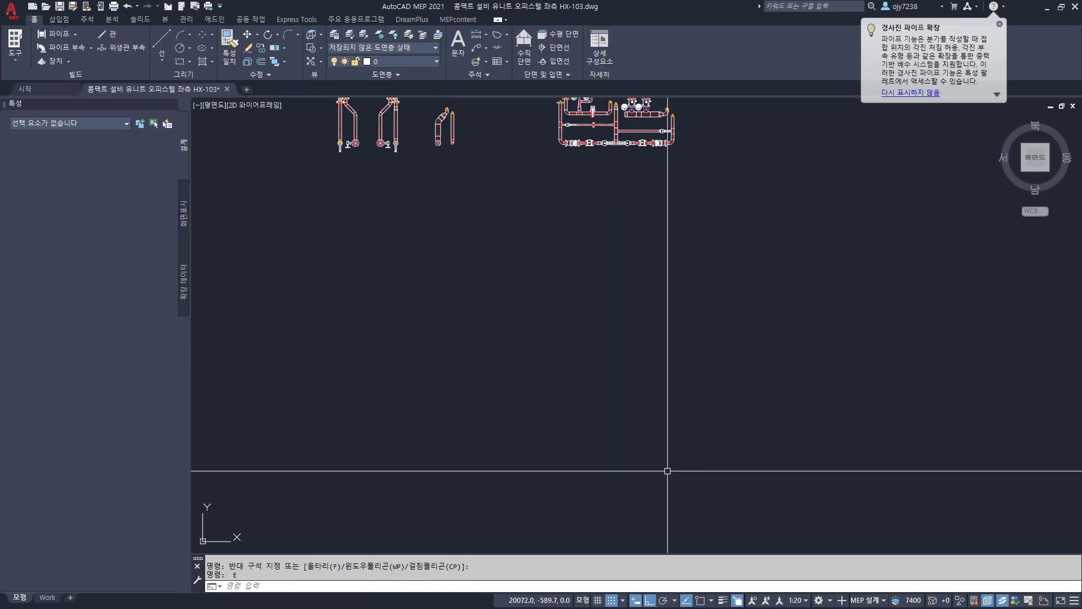
Step: Show the piping model in southwest isometric view with the Conceptual visual style
middle_click(667, 471)
middle_drag(667, 470, 711, 429)
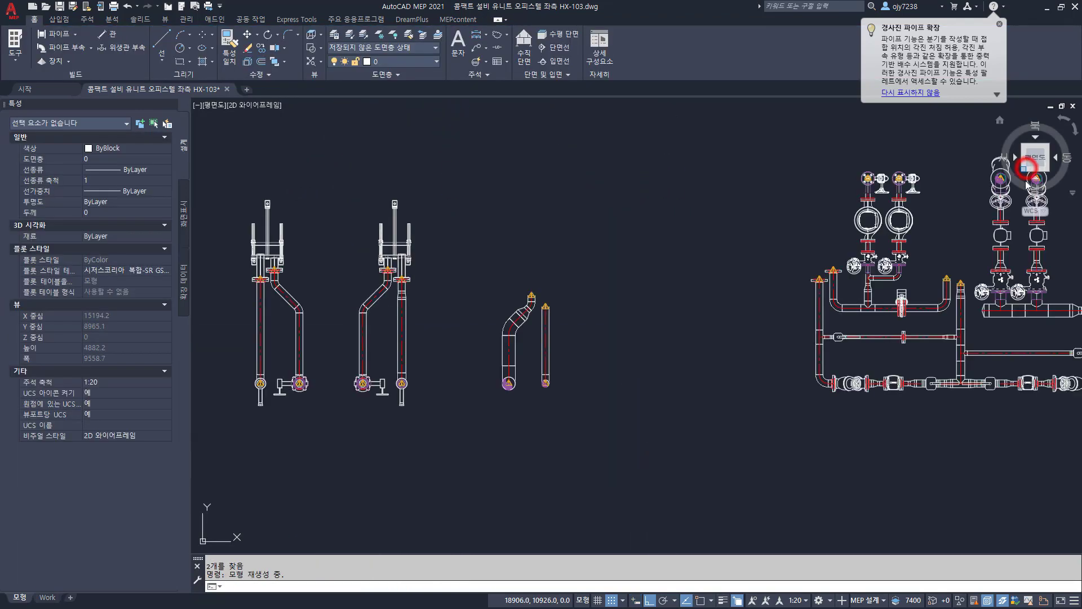
click(1025, 168)
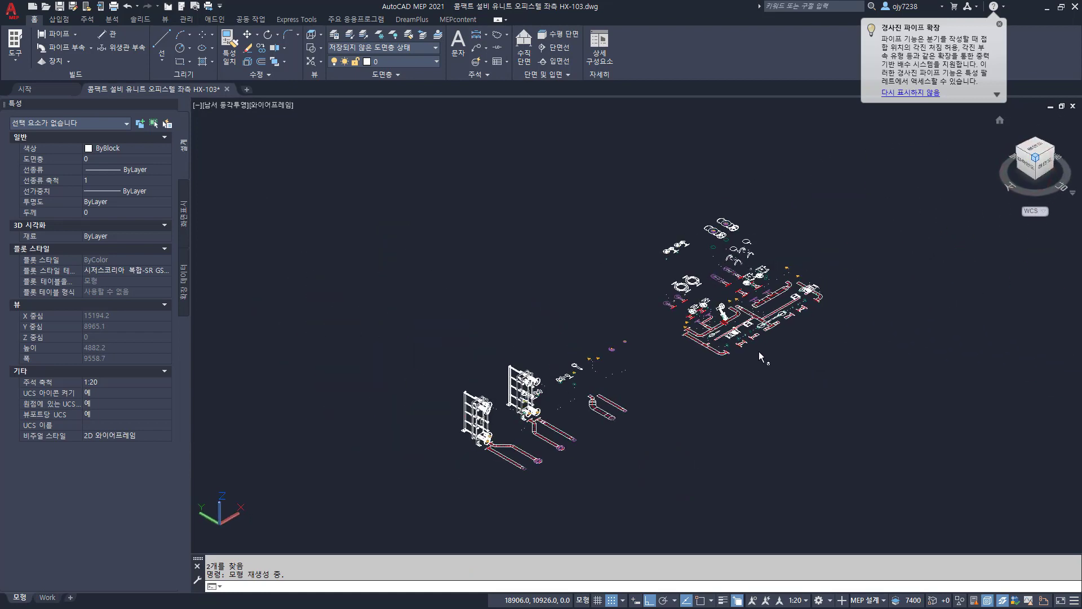
click(280, 105)
click(308, 146)
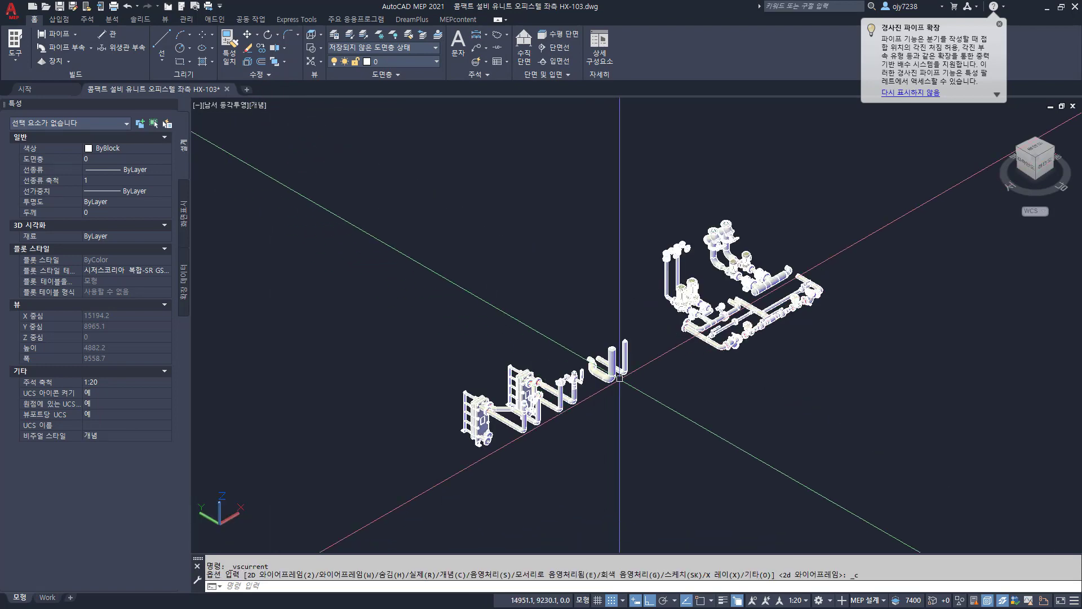
scroll(608, 383, up, 5)
middle_drag(608, 383, 530, 324)
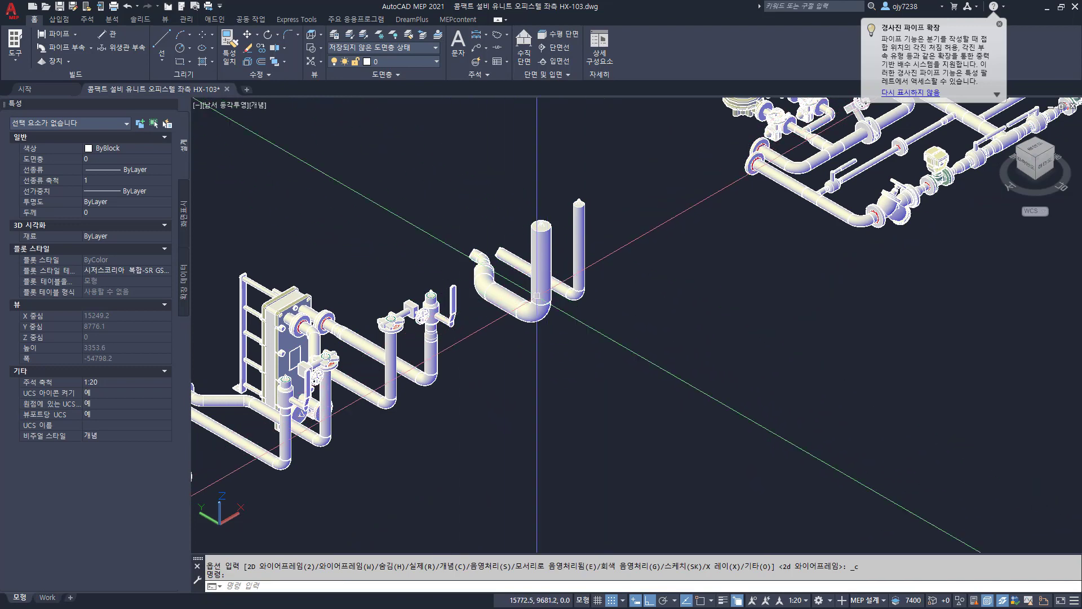
Step: Change the C.S BALL VALVE WELD above the reducer on the vertical pipe to part size 80A
scroll(536, 295, up, 7)
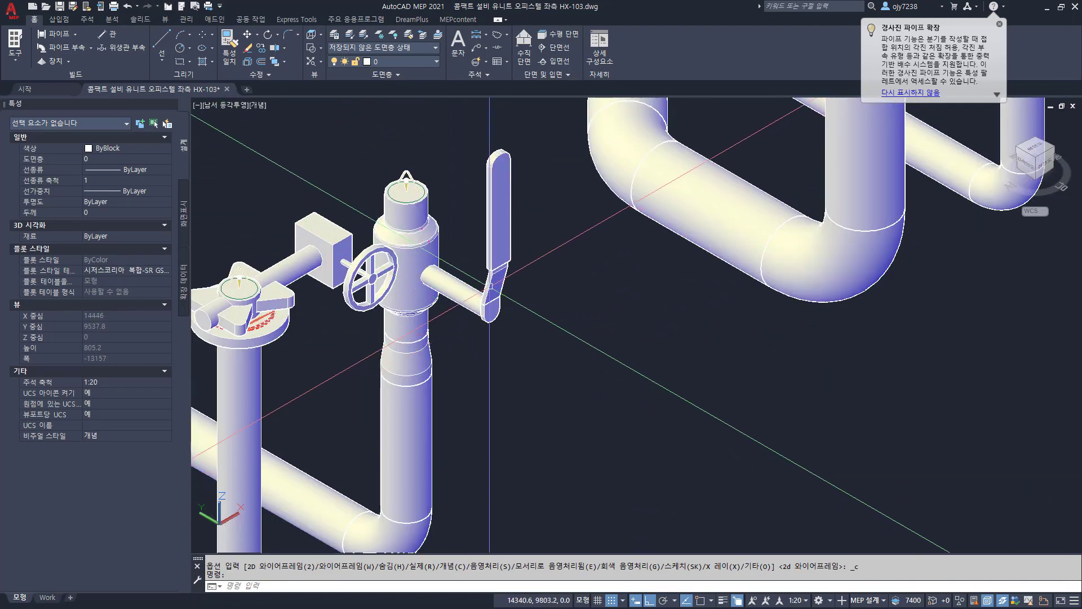
click(497, 272)
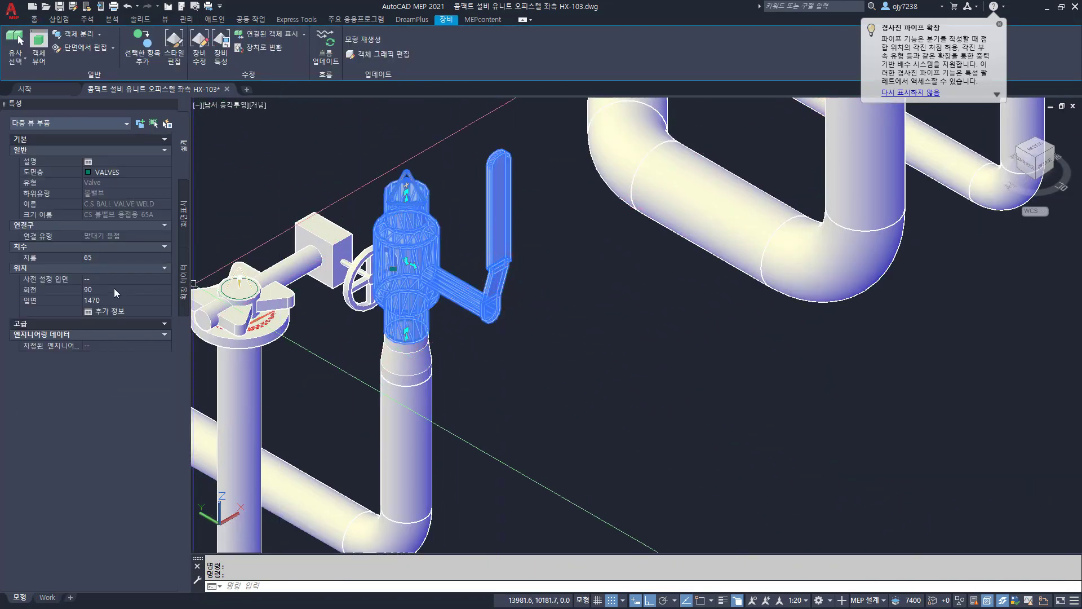
click(109, 257)
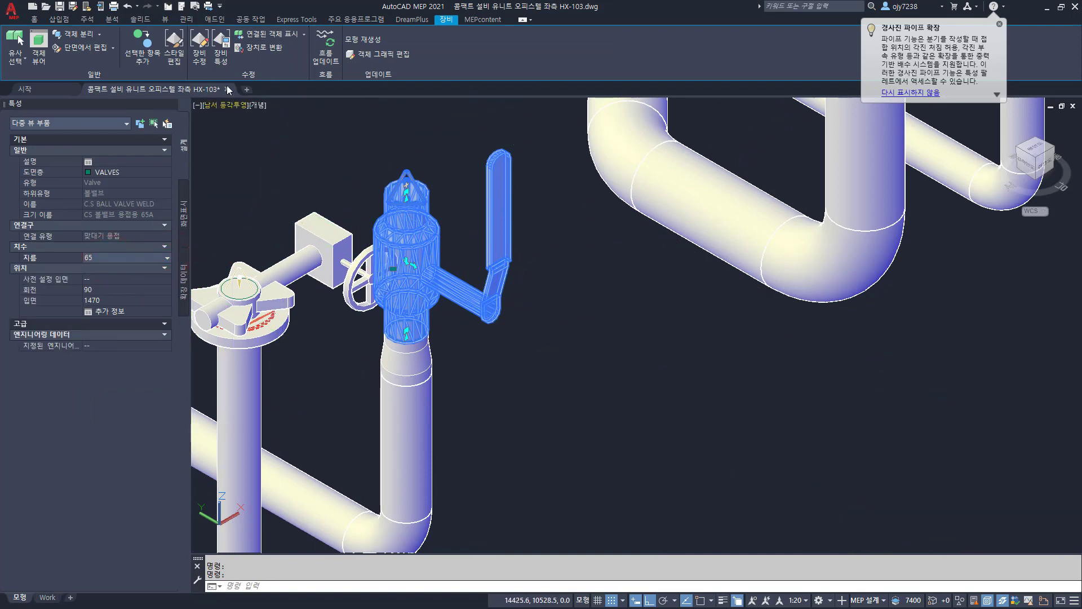
click(198, 45)
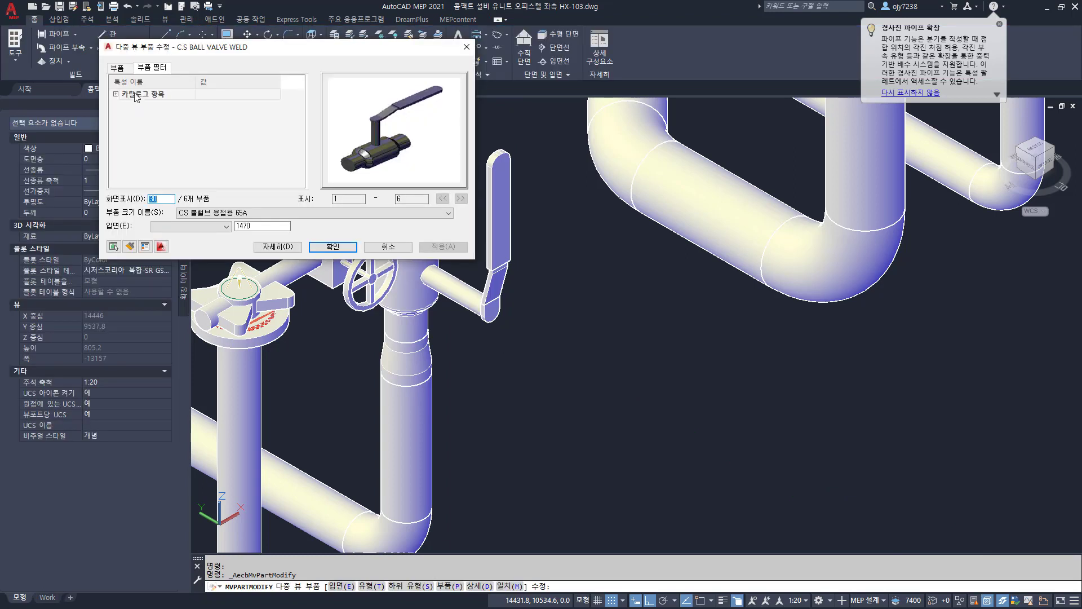
click(127, 69)
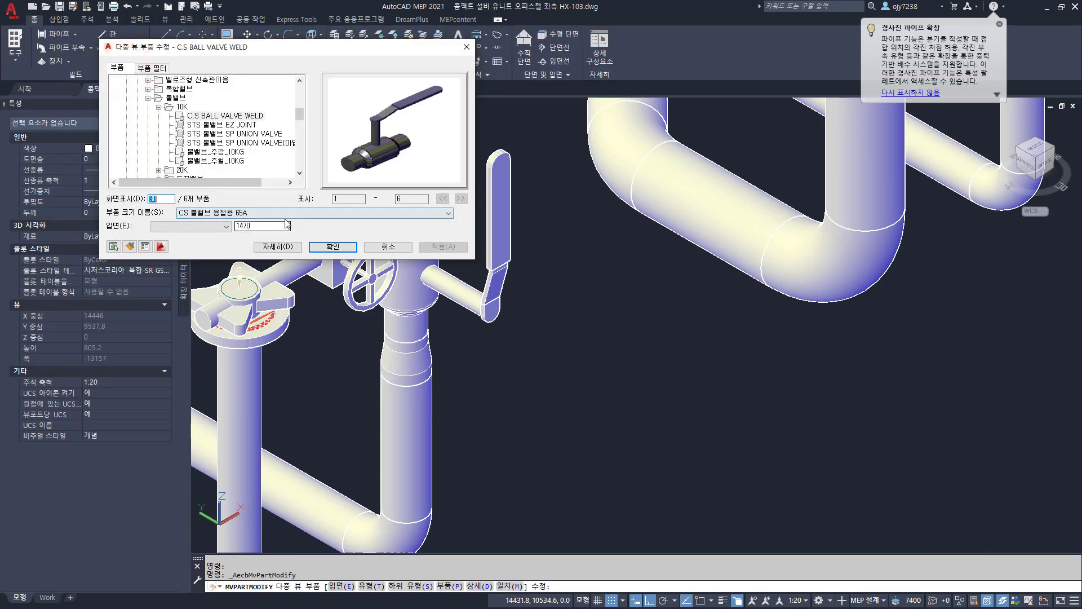
click(287, 211)
click(247, 229)
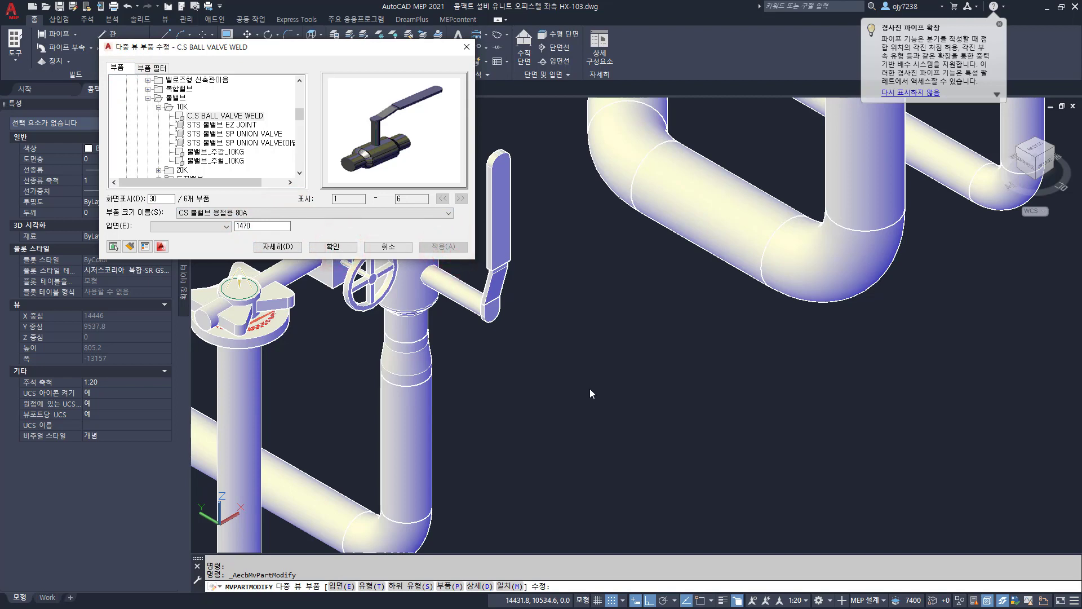
key(Return)
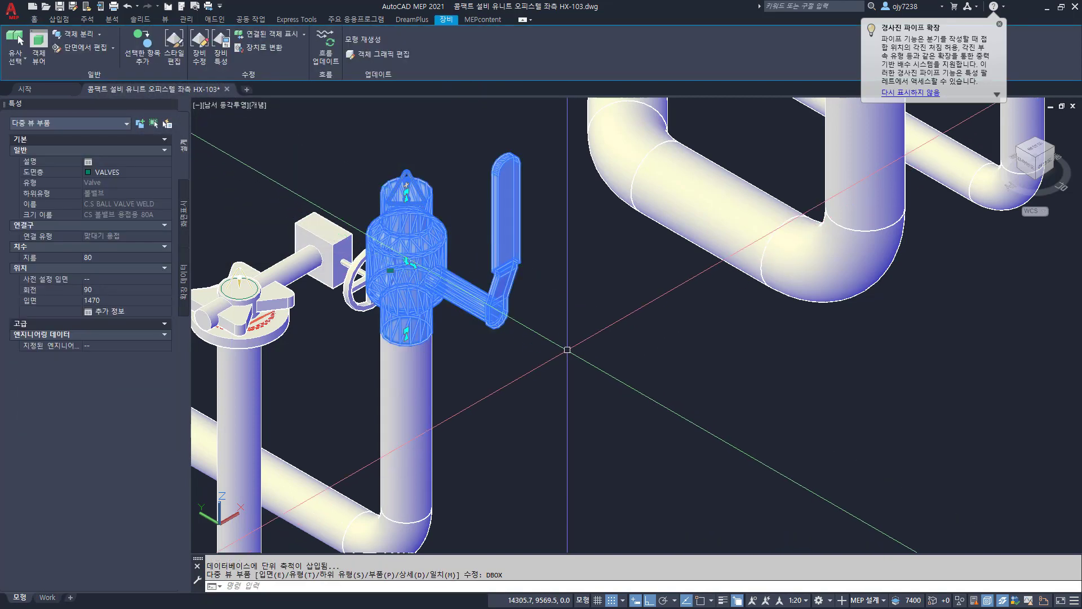
key(Escape)
Step: Align the upper end of the 80A ball valve to the neighbouring butterfly valve's height using a .z filter
click(420, 213)
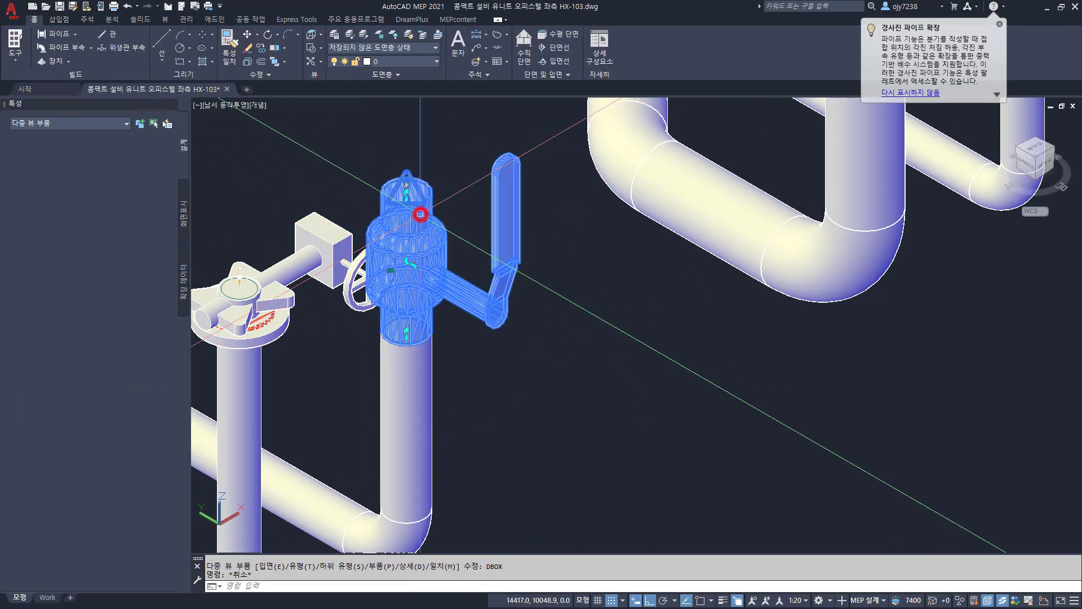
click(420, 214)
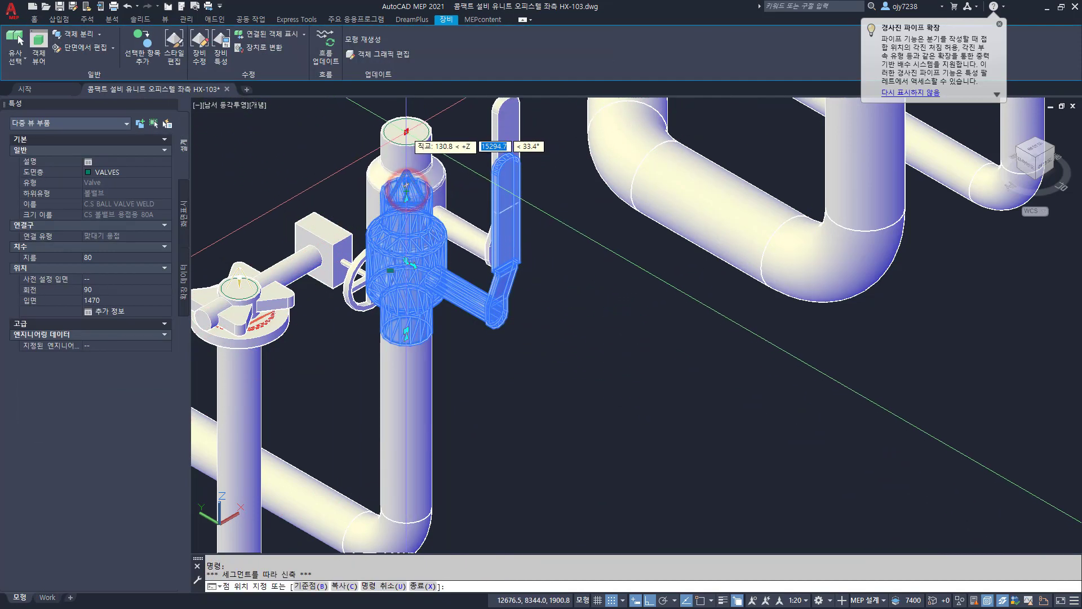
key(Return)
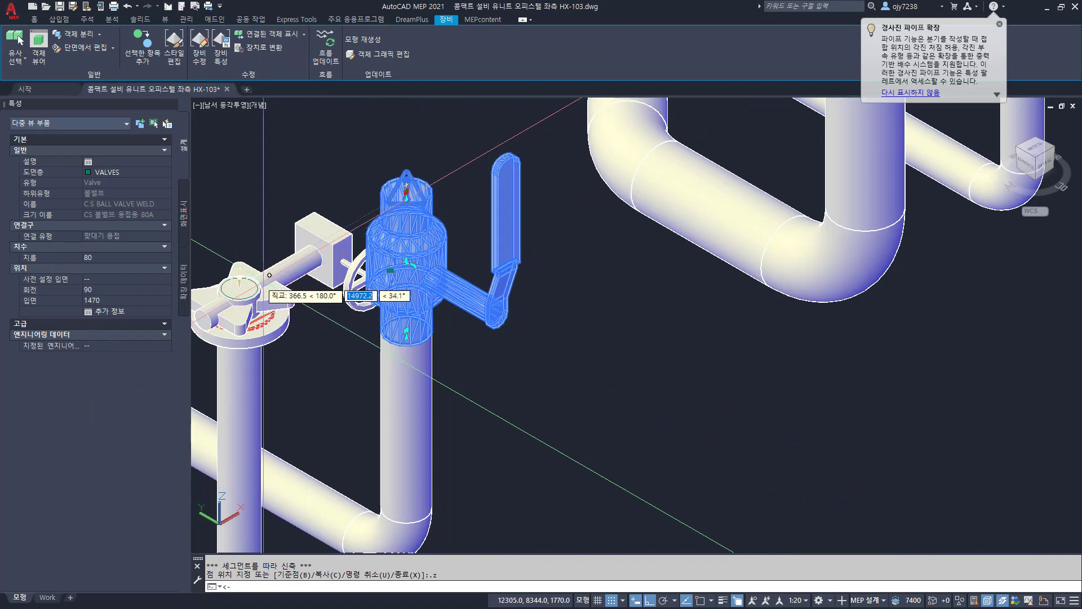
click(246, 280)
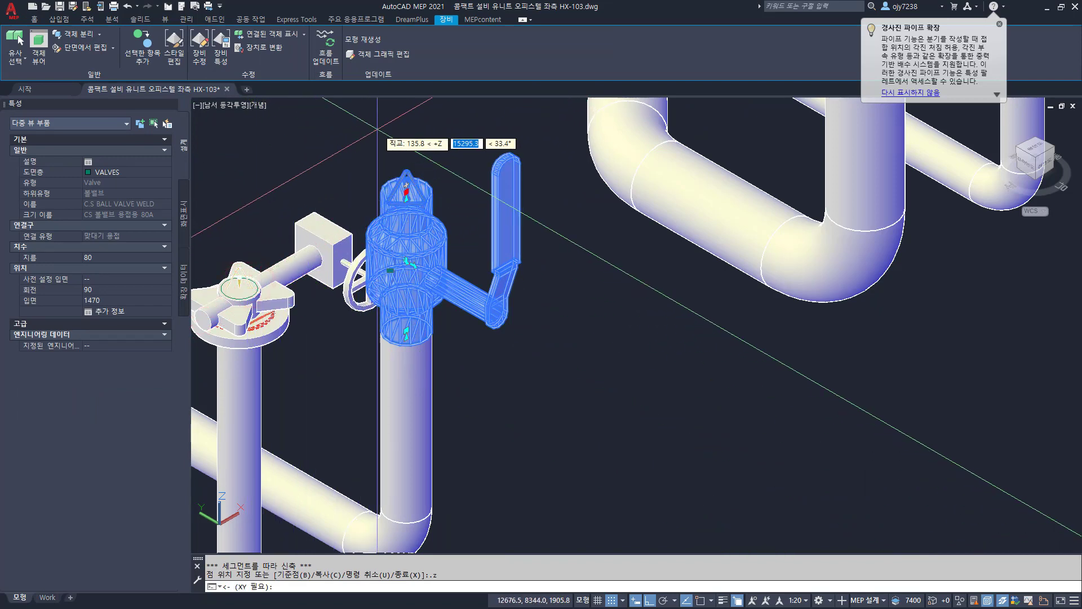
key(Escape)
scroll(463, 237, down, 4)
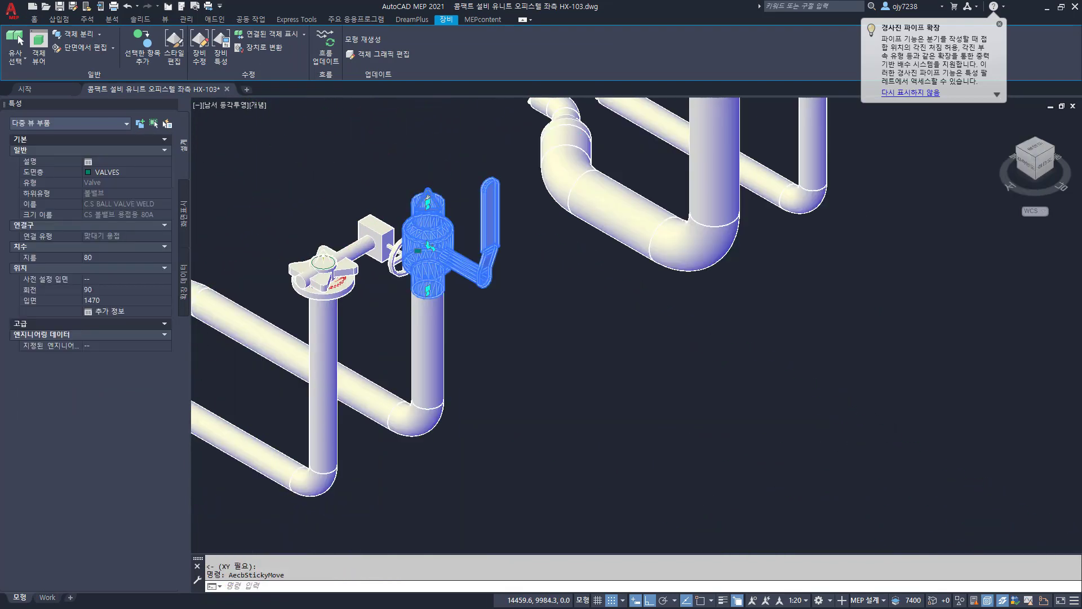
key(Escape)
middle_drag(599, 247, 474, 411)
key(Escape)
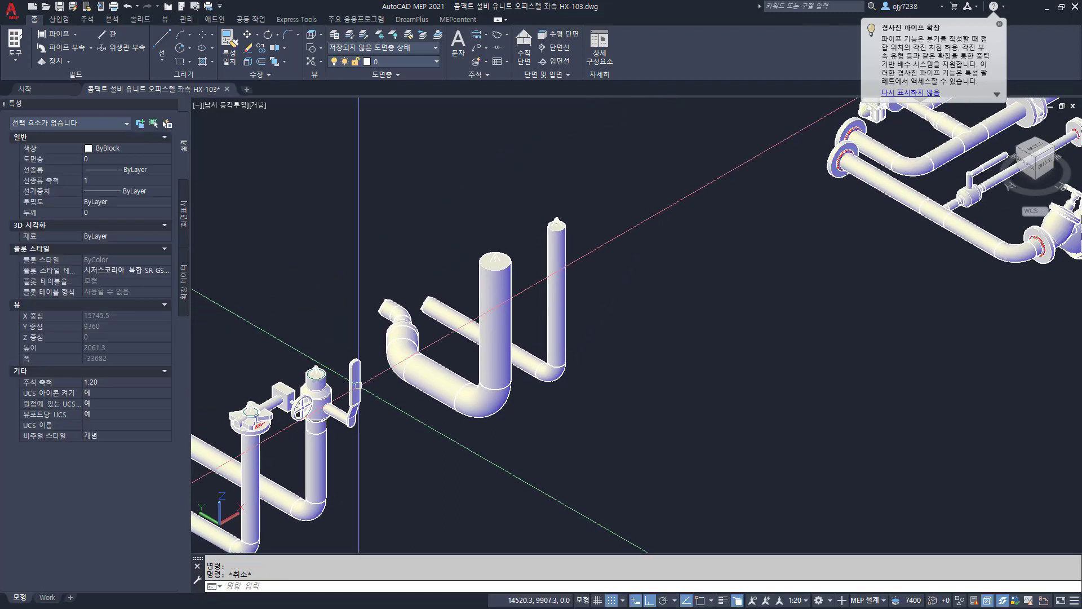
Step: Copy the 80A ball valve onto the upper end of the size 65 vertical pipe and change the copy to 65A
key(Return)
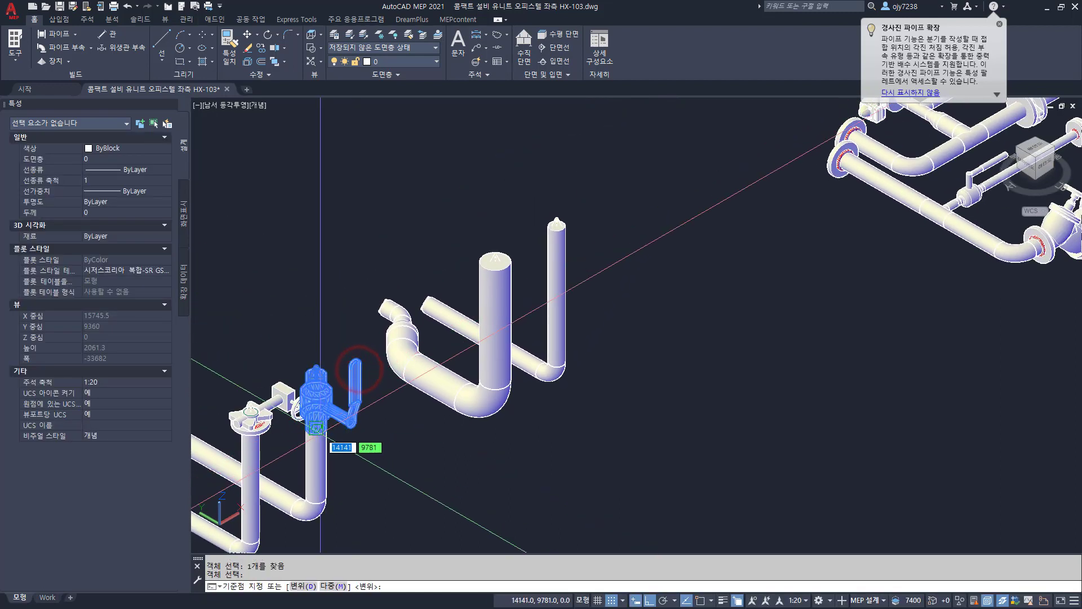
click(324, 423)
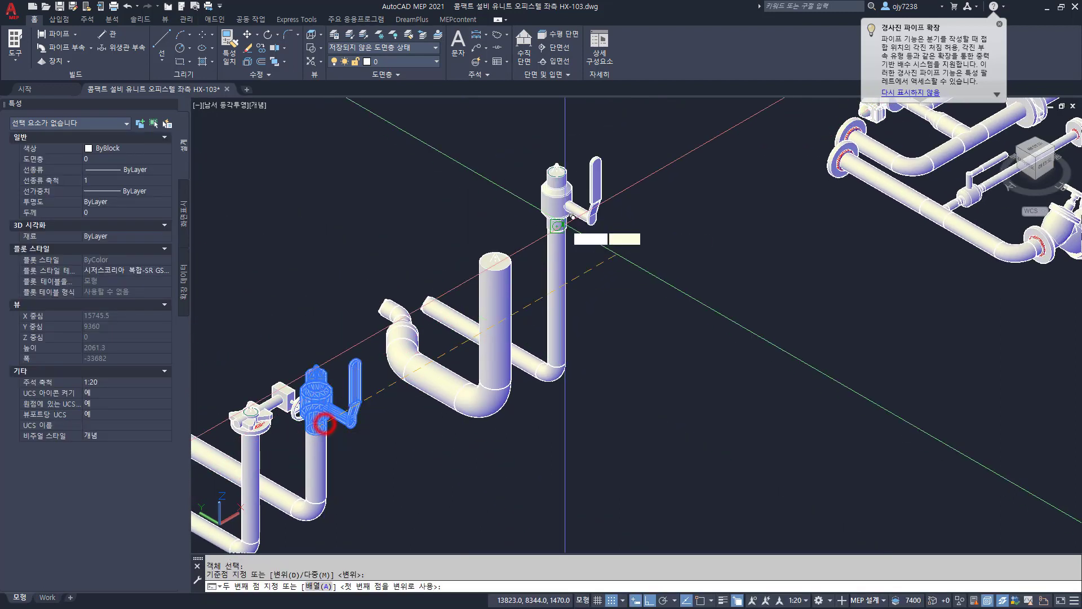
click(564, 220)
scroll(581, 225, up, 6)
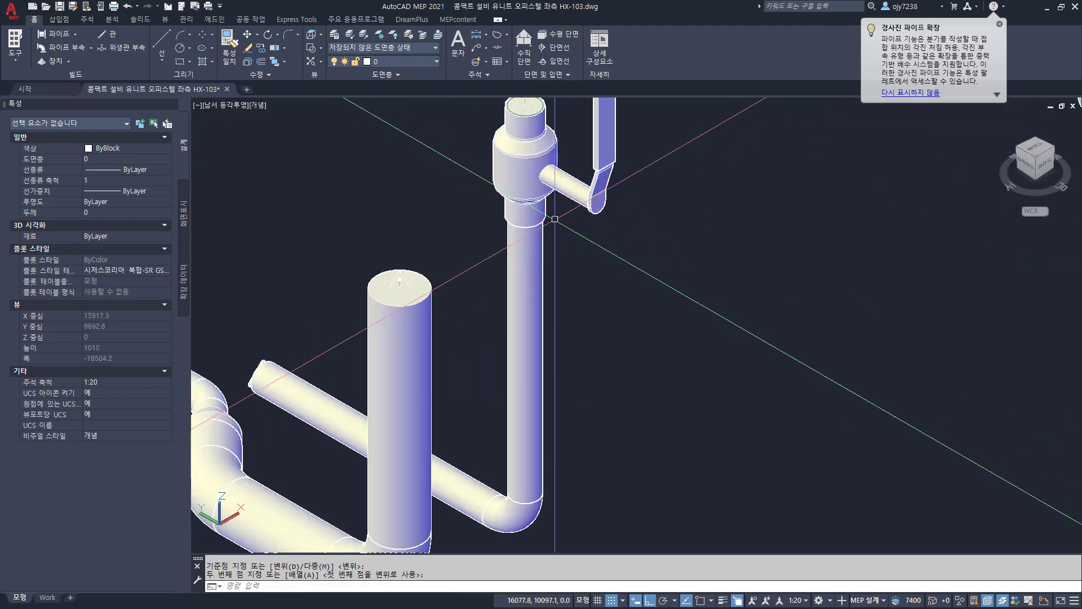
click(523, 158)
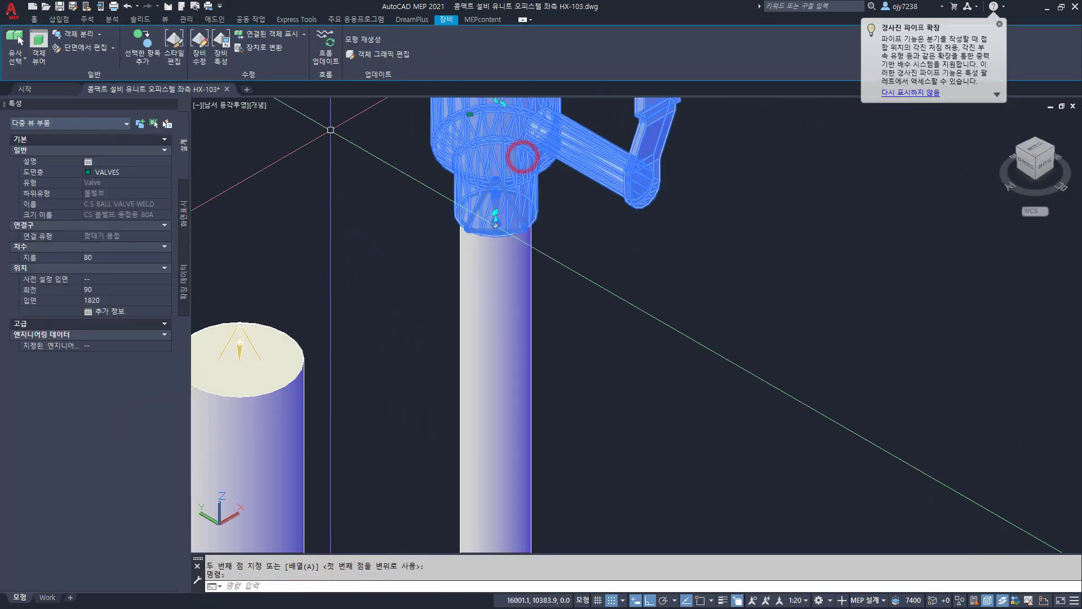
click(199, 51)
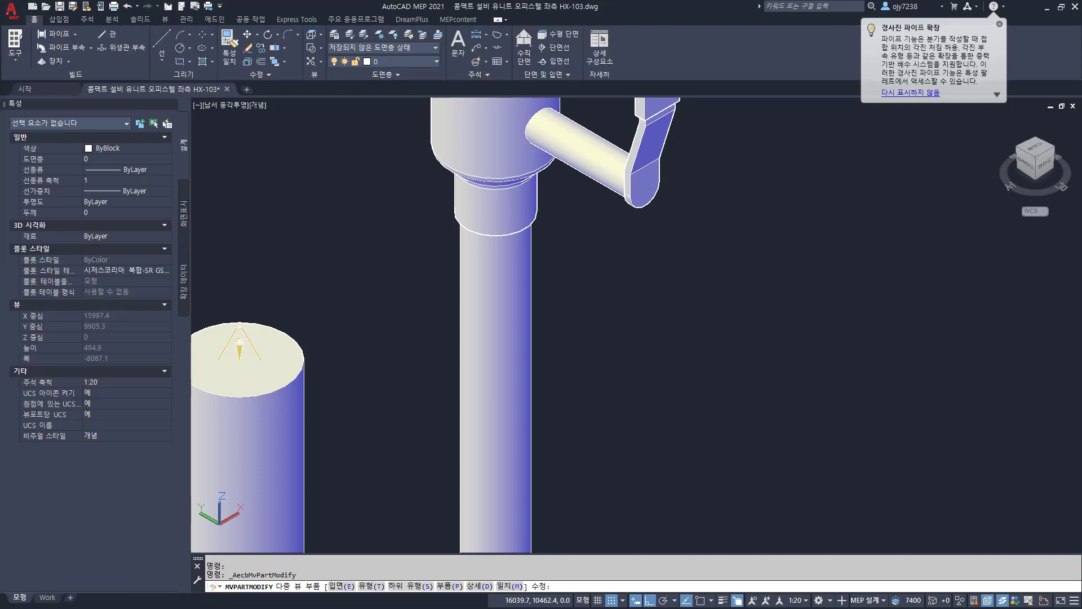
scroll(575, 352, down, 4)
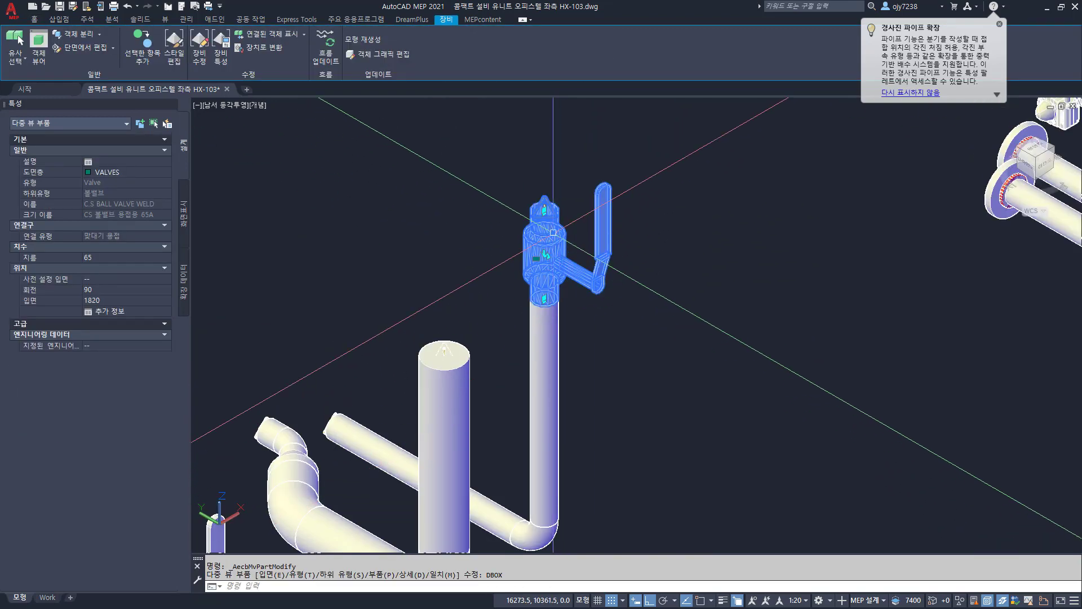
Step: Move the 65A ball valve along its pipe so its upper end matches the size 125 pipe's height using a .z filter
click(543, 209)
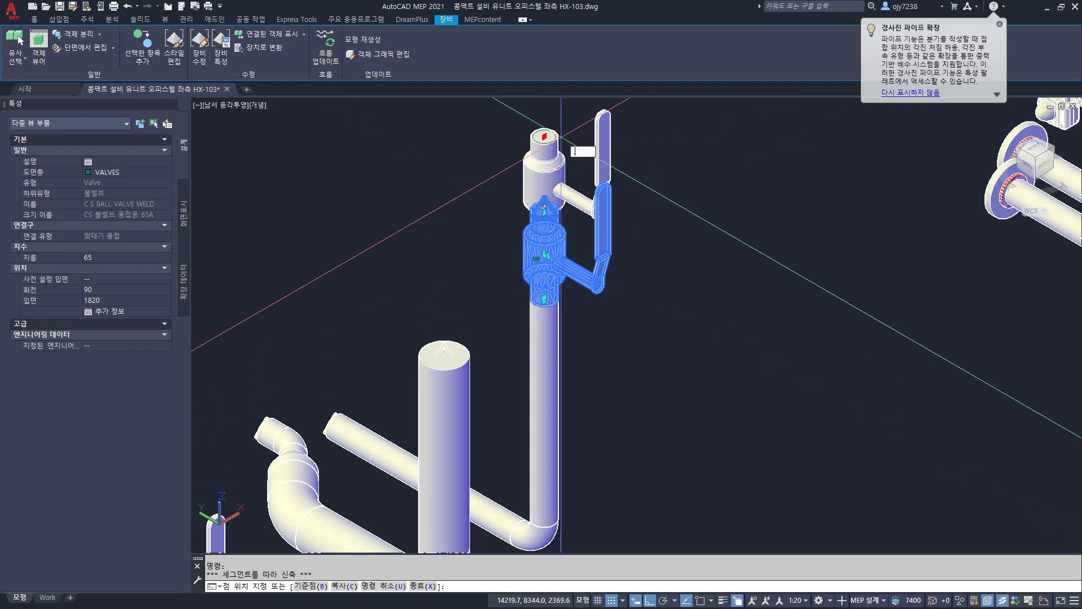
key(Return)
click(466, 346)
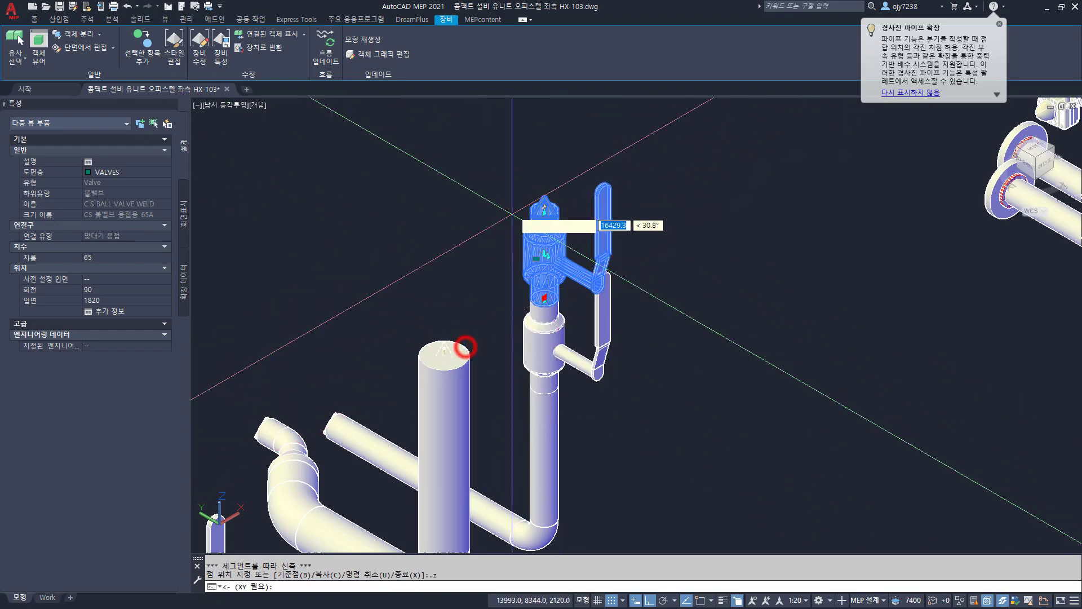
key(Escape)
key(Escape)
scroll(487, 451, down, 5)
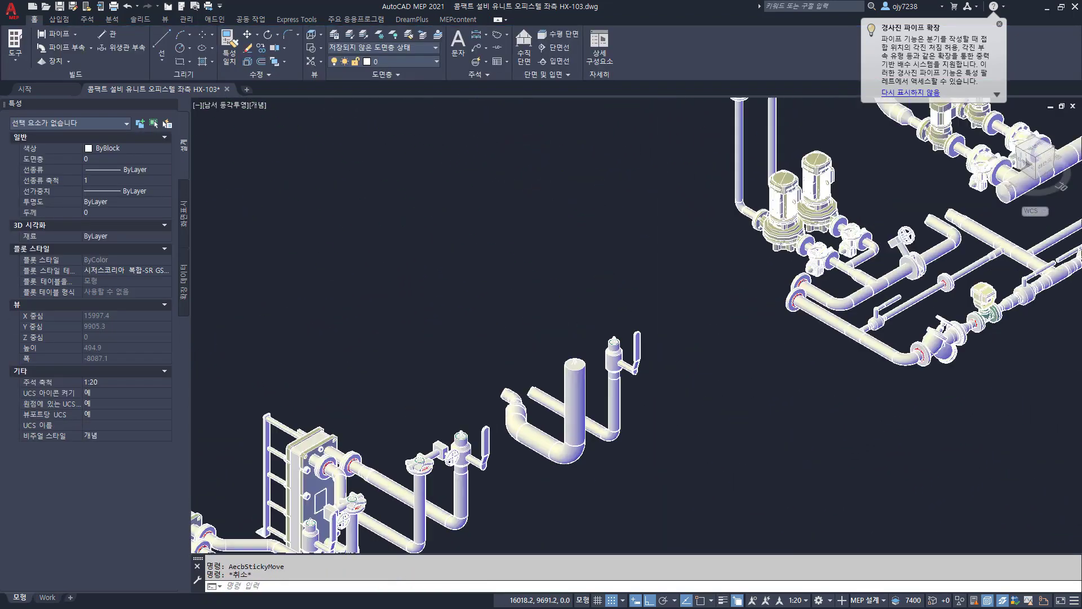
Step: Try to add a butterfly valve based on the size 65 one near the upper end of the size 125 vertical pipe
scroll(476, 468, up, 3)
click(366, 445)
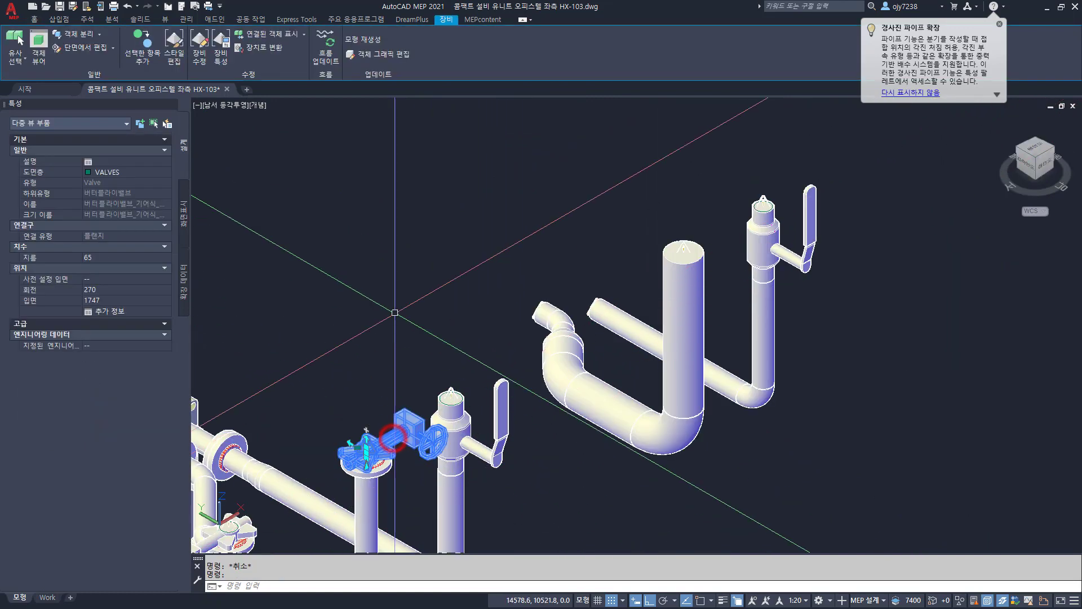
right_click(395, 312)
click(451, 489)
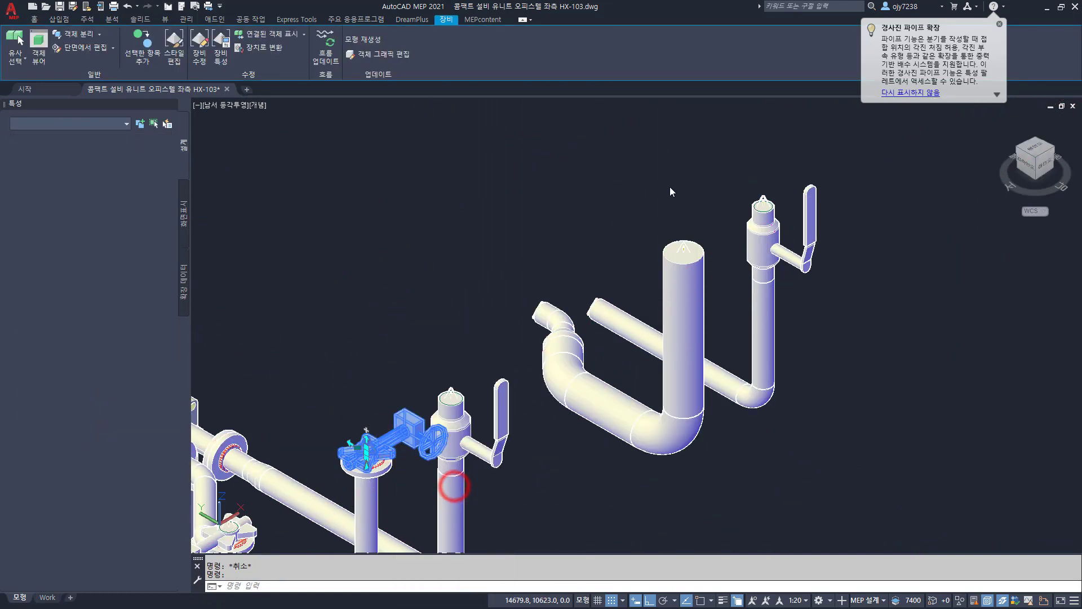
key(Return)
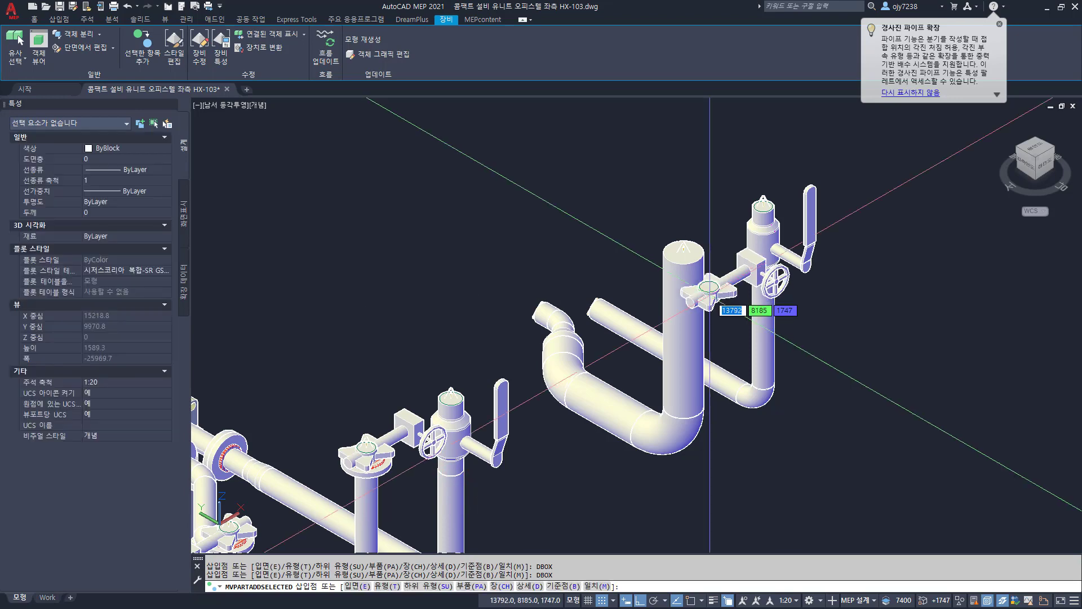
click(693, 287)
click(692, 287)
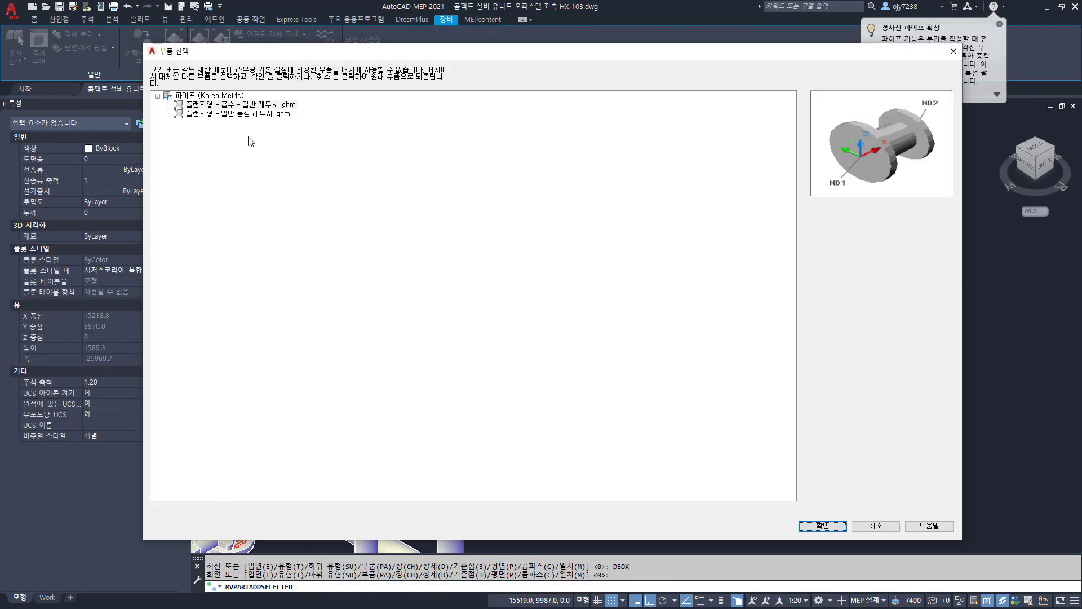
click(879, 528)
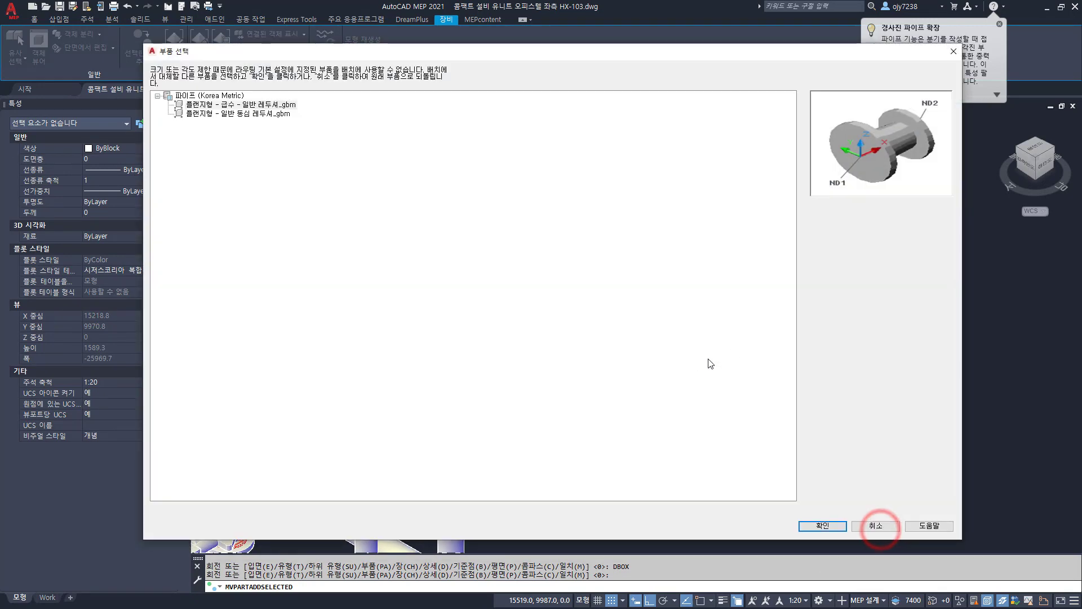
click(872, 527)
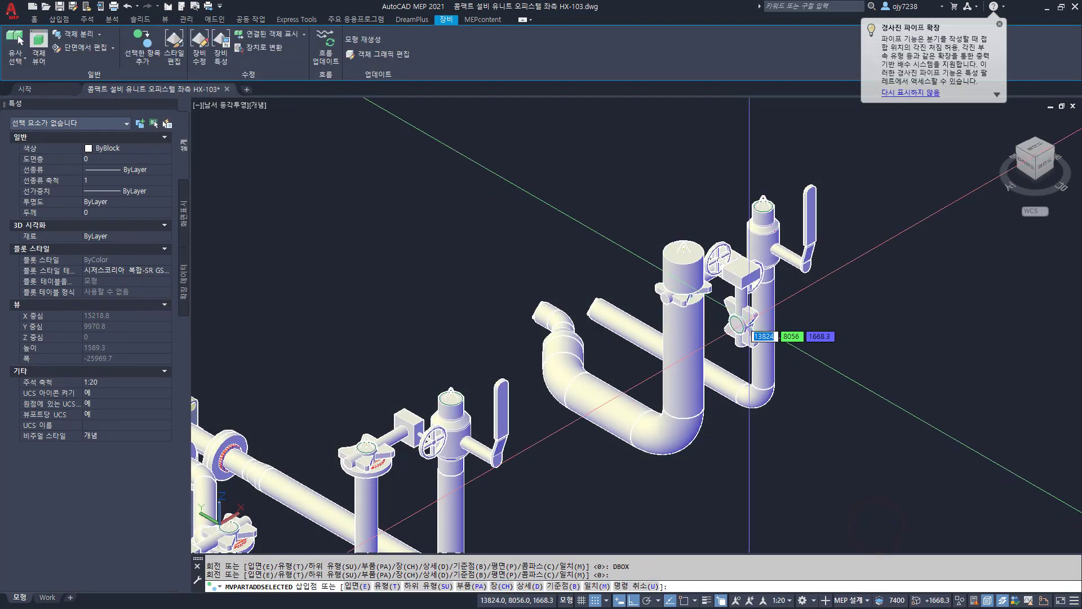
Step: Undo the butterfly valve placement on the size 125 vertical pipe
key(Escape)
scroll(718, 269, up, 3)
text(e)
key(space)
click(731, 266)
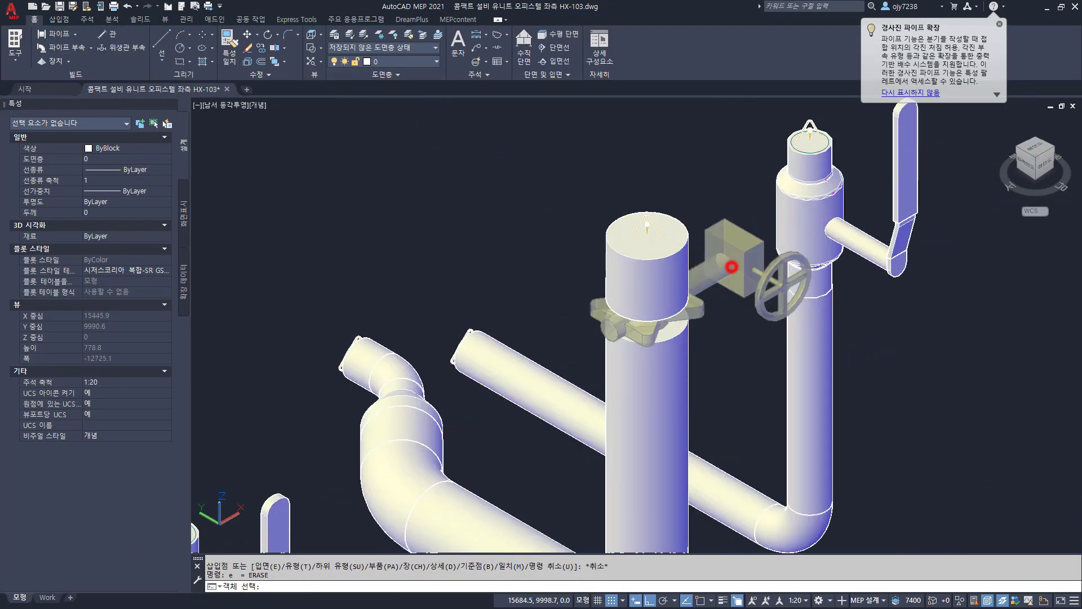
key(space)
key(ctrl+z)
scroll(727, 269, down, 3)
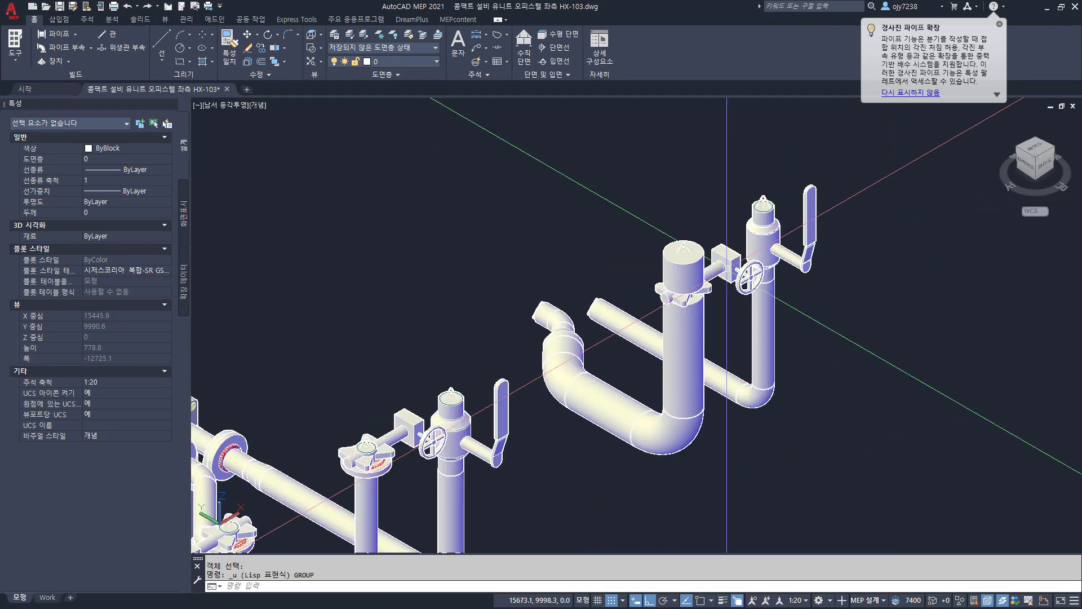
key(ctrl+z)
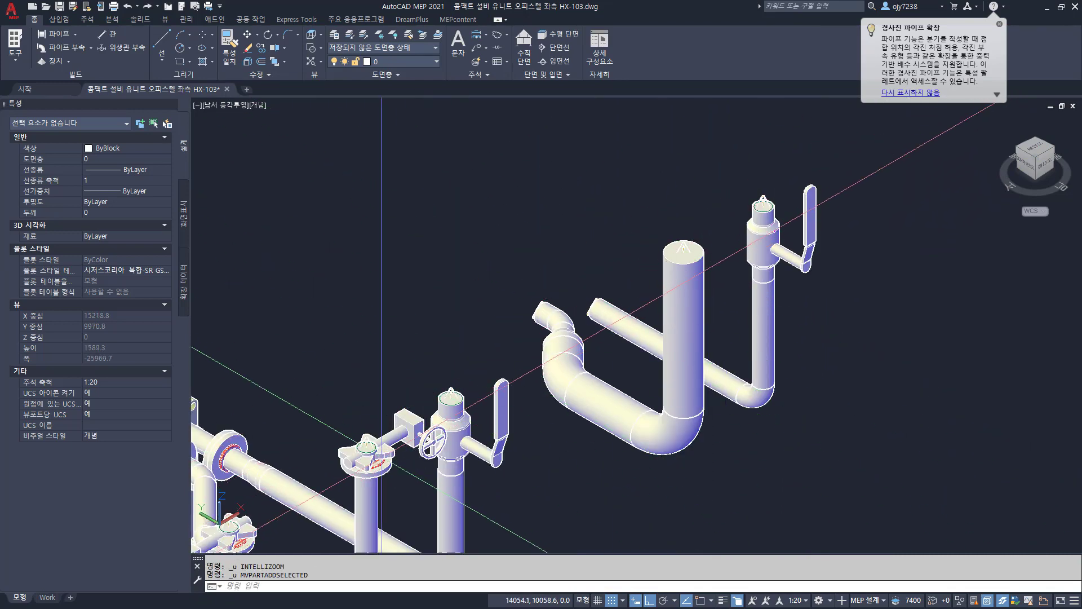
Step: Add a 버터플라이밸브_기어식_물용 10KG 125A near the upper end of the size 125 vertical pipe, fitted with weld flanges
click(408, 428)
right_click(402, 321)
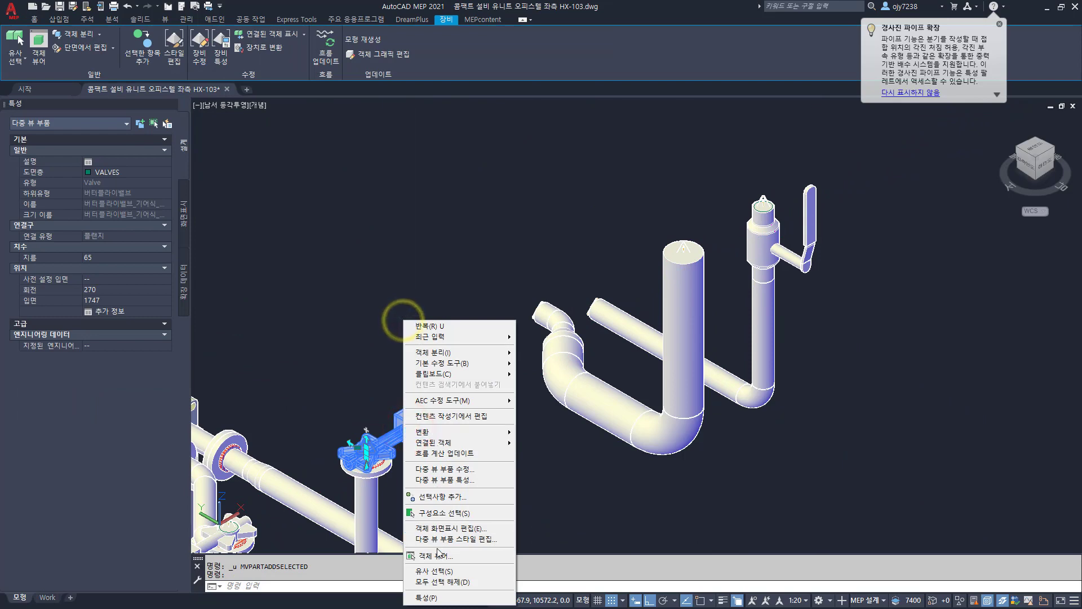
click(451, 497)
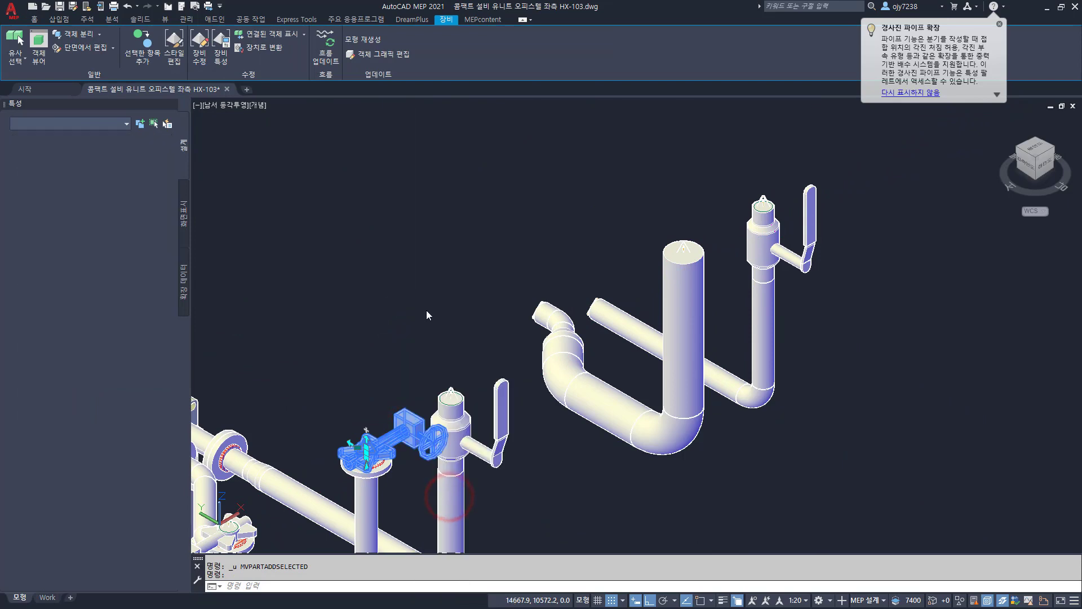
click(346, 257)
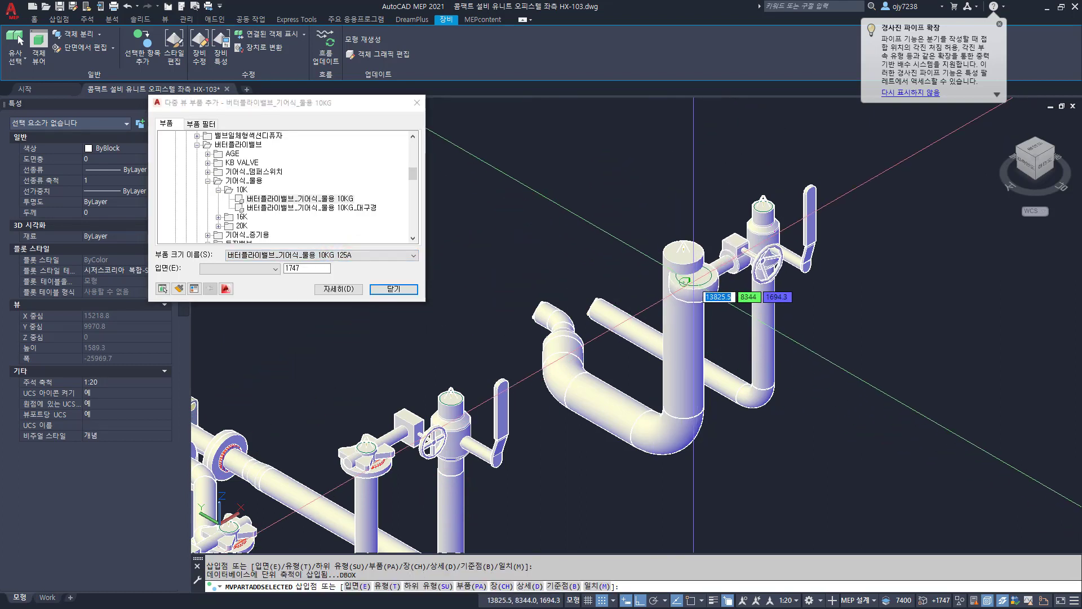
click(693, 282)
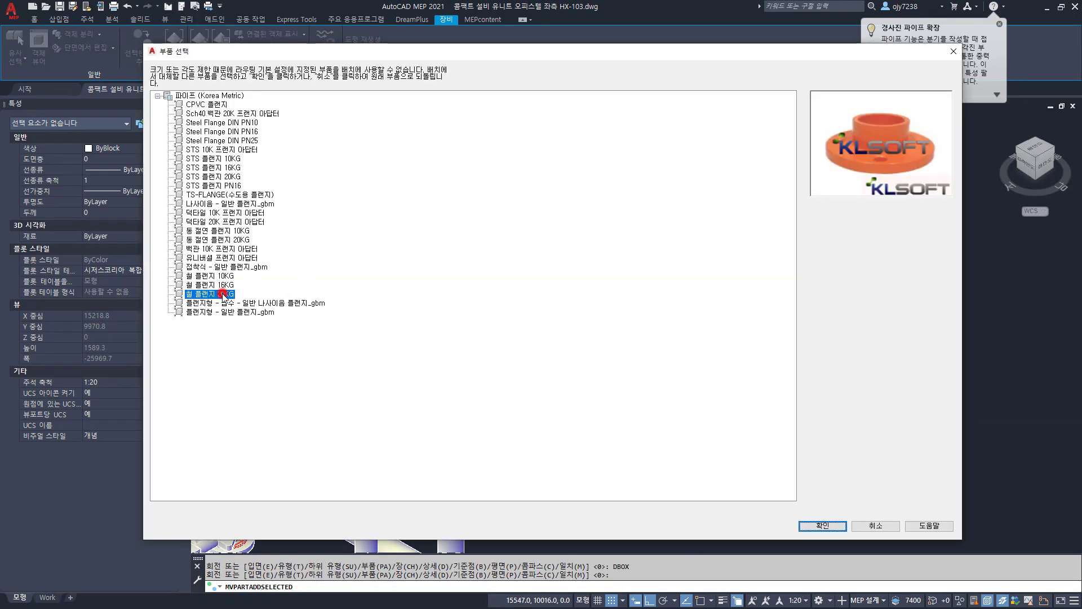
double_click(224, 293)
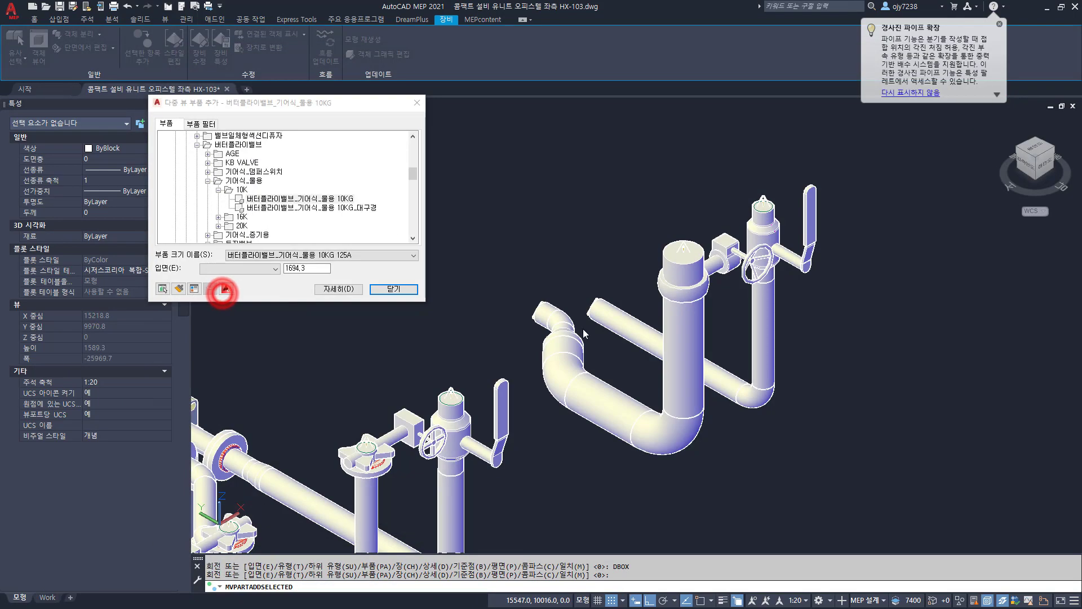
click(394, 289)
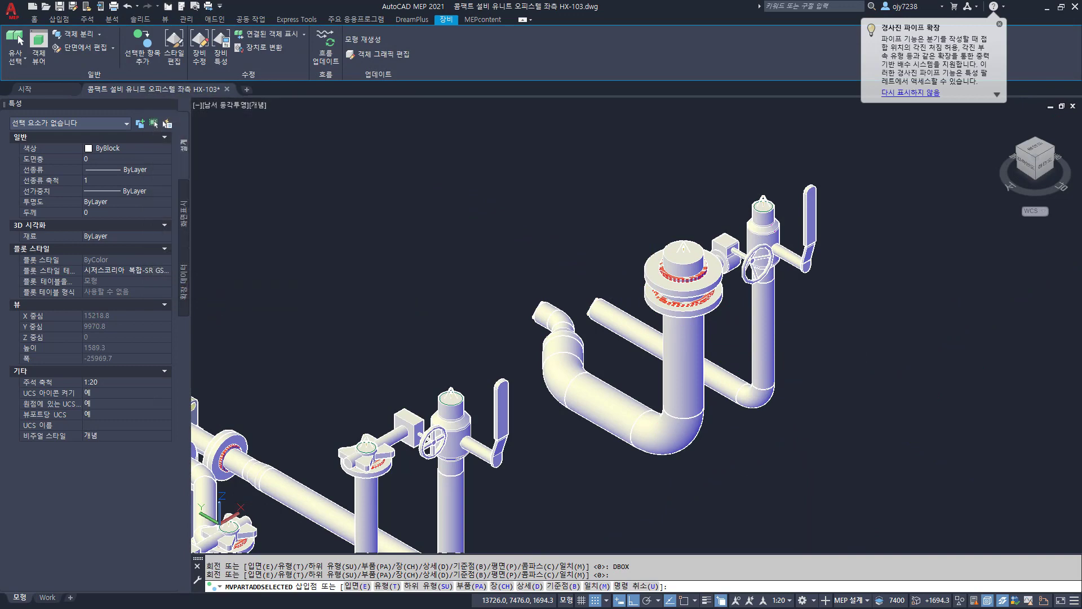
Step: Erase the pipe stub and upper flange above the new 125A butterfly valve
scroll(697, 249, up, 3)
text(e)
key(Return)
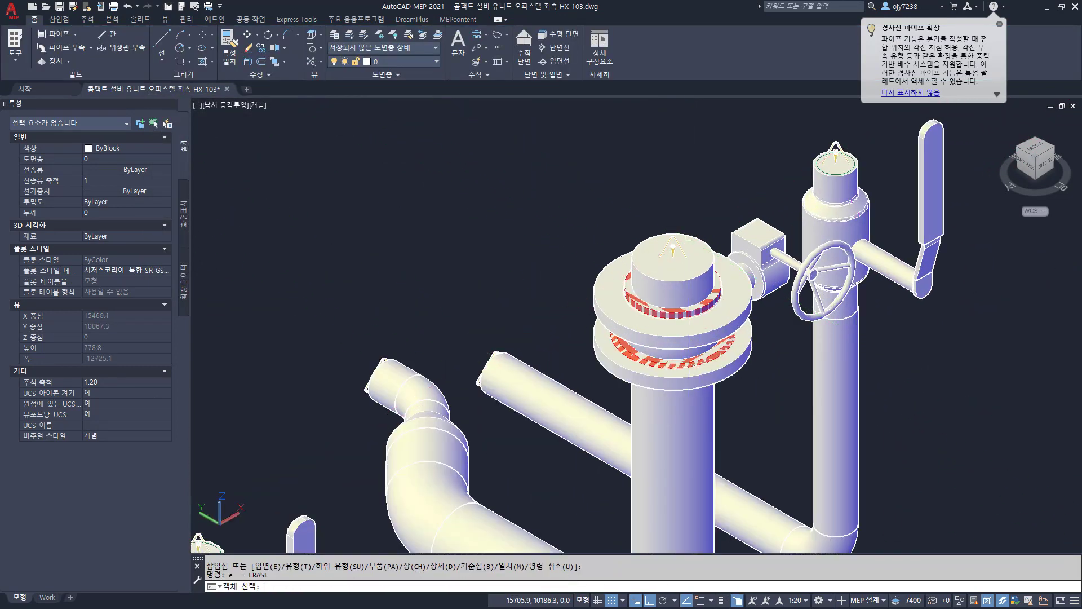
key(Escape)
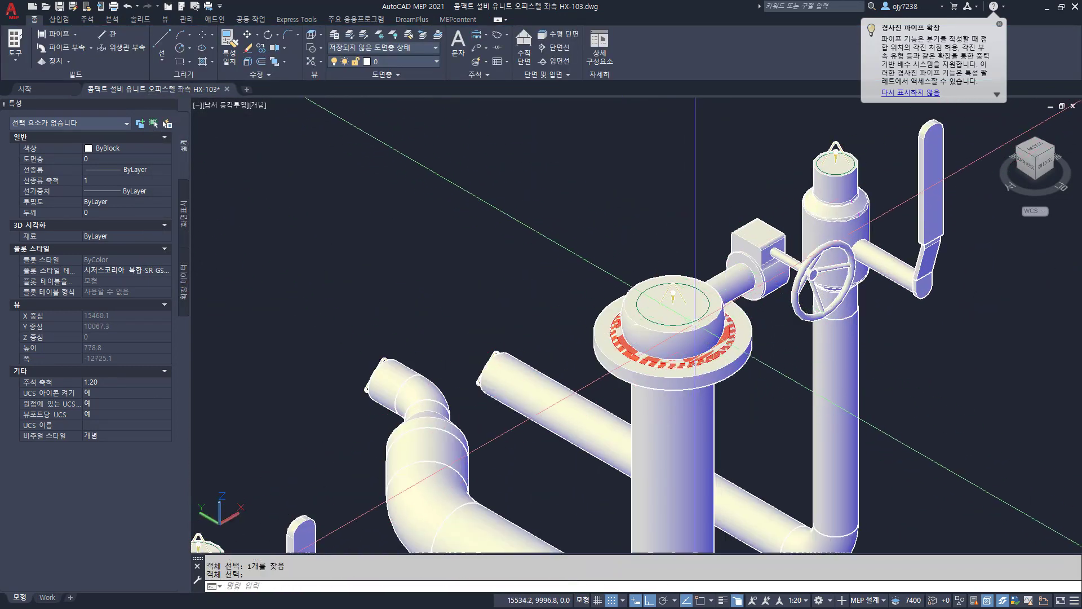
Step: Move the 125A butterfly valve up its pipe to match the upper end of the neighbouring 65A ball valve using a .z filter
click(672, 303)
click(672, 303)
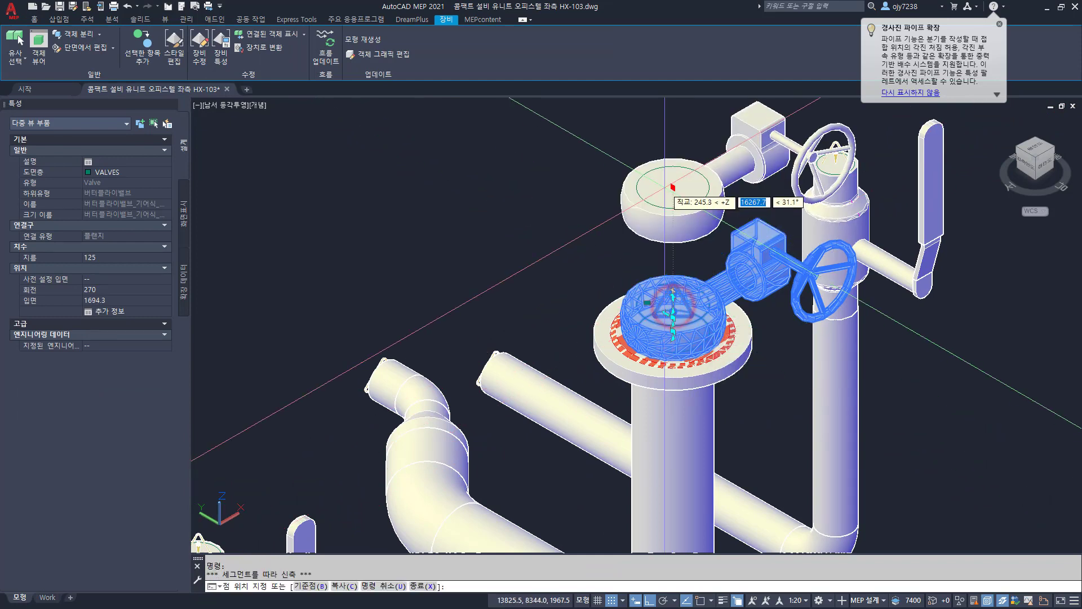
key(Return)
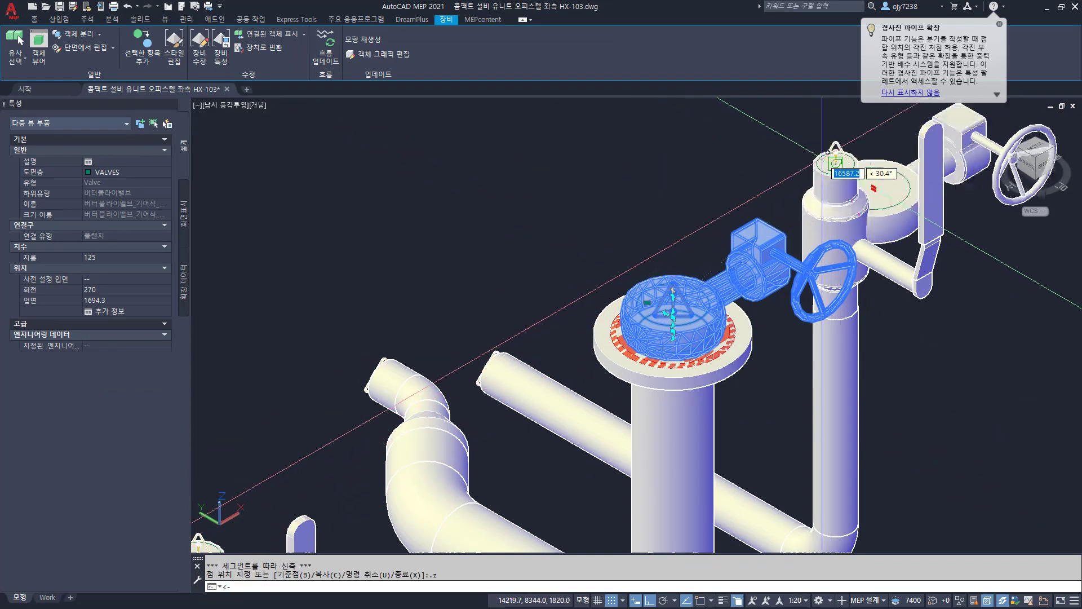
click(645, 120)
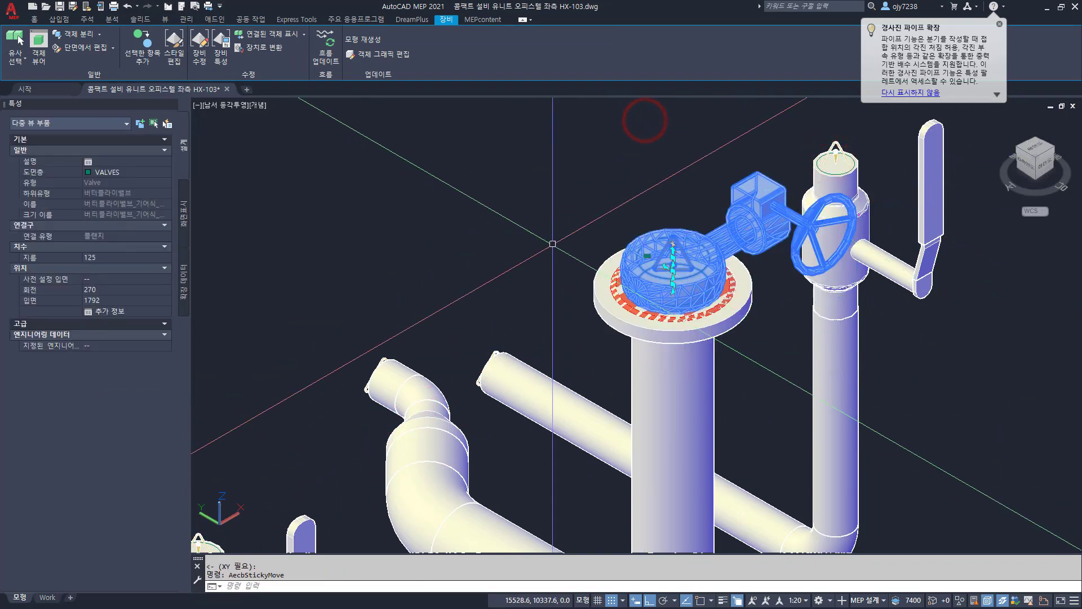
key(Escape)
scroll(732, 298, down, 5)
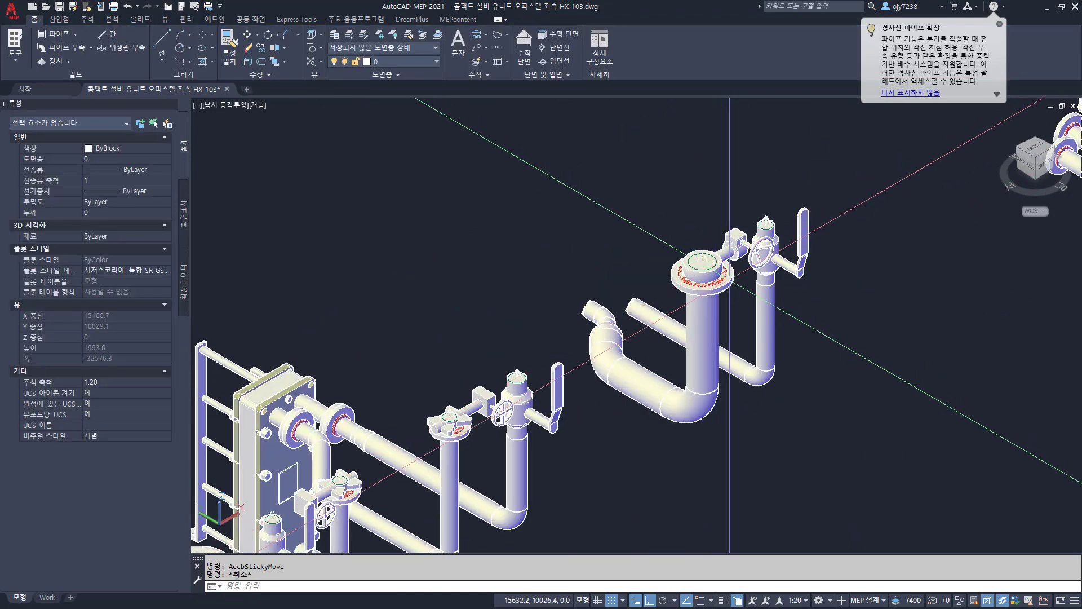
Step: Switch the visual style to 2D wireframe and show the plan view of the current UCS
shift+middle_drag(746, 303, 813, 296)
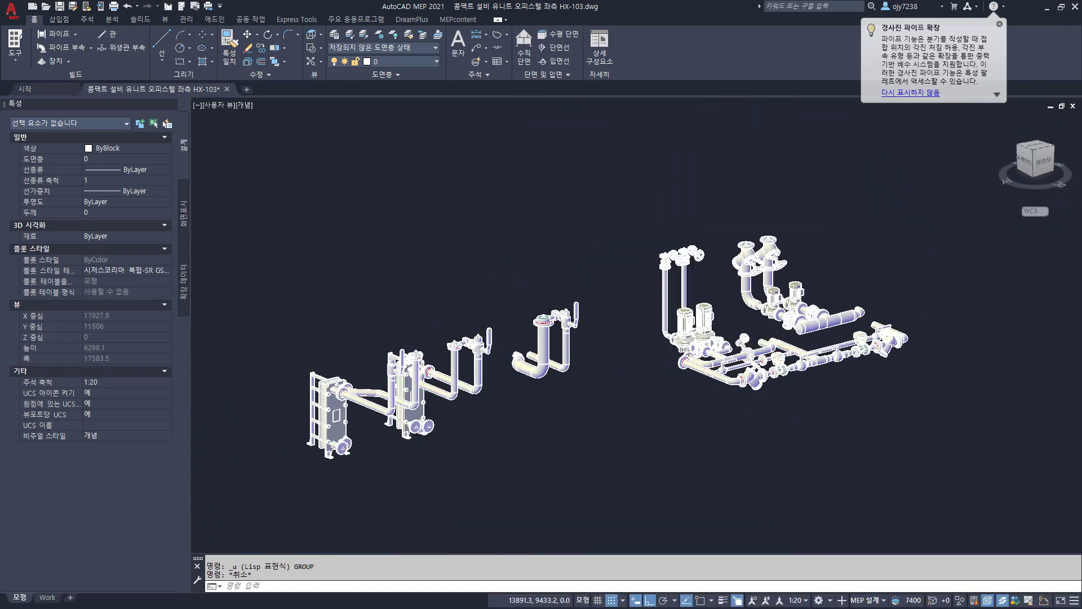
scroll(510, 419, up, 2)
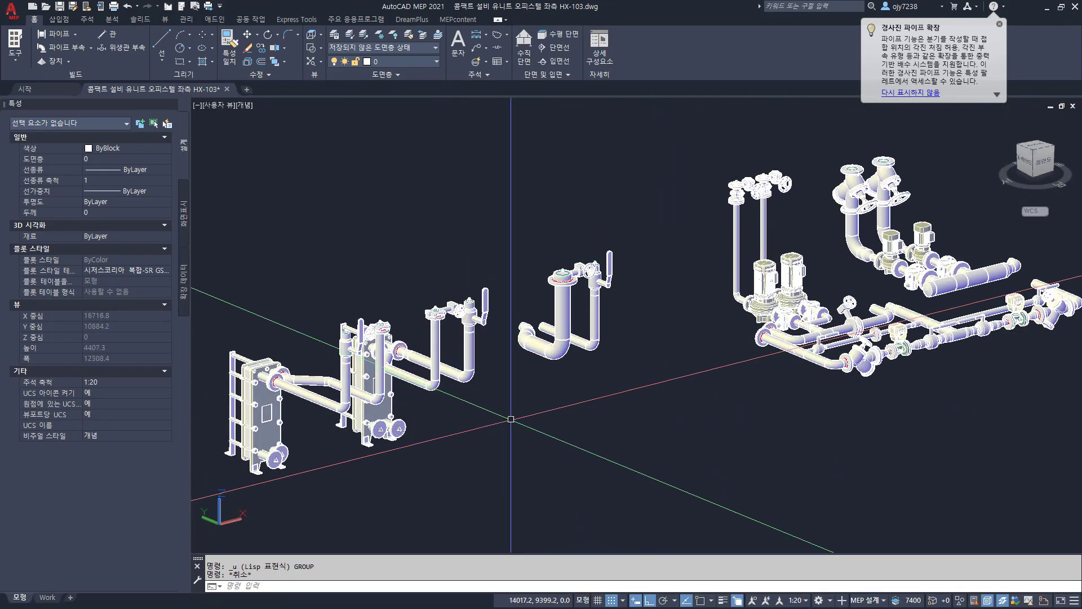
click(246, 105)
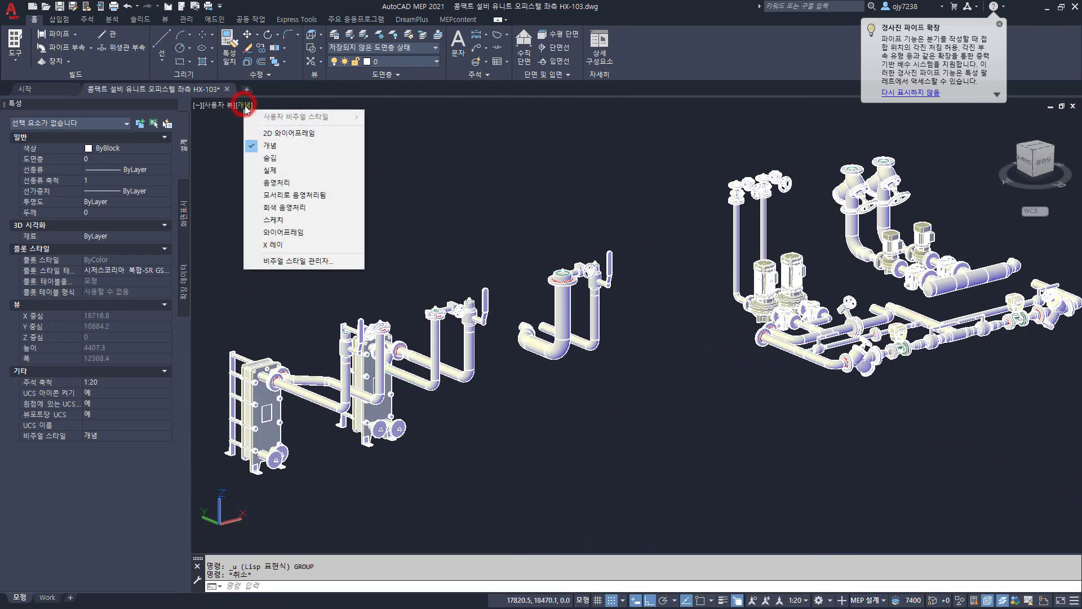
click(298, 135)
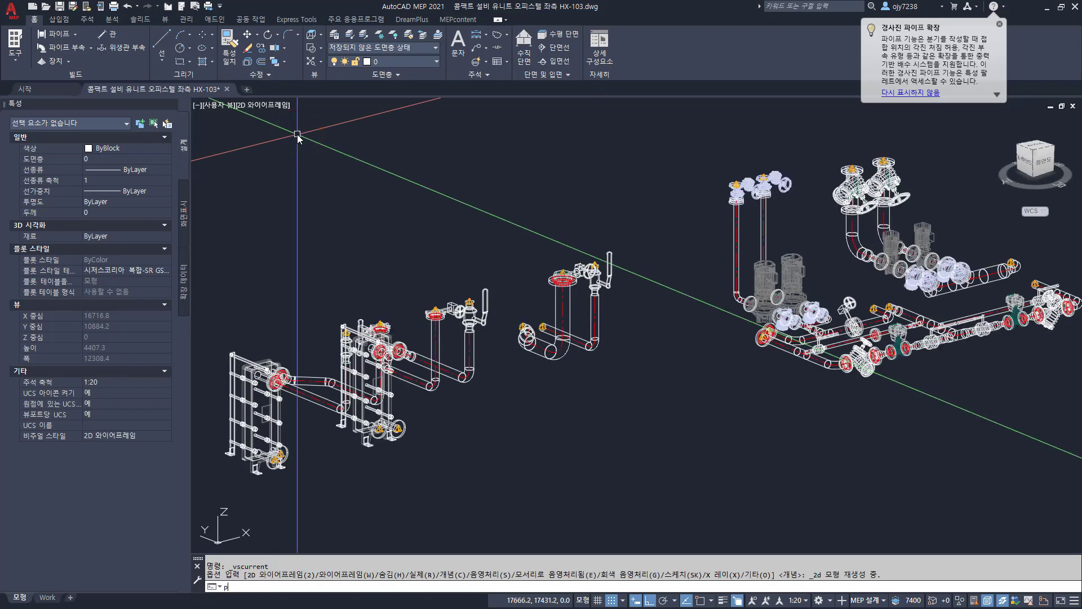
text(plan)
key(Return)
key(Return)
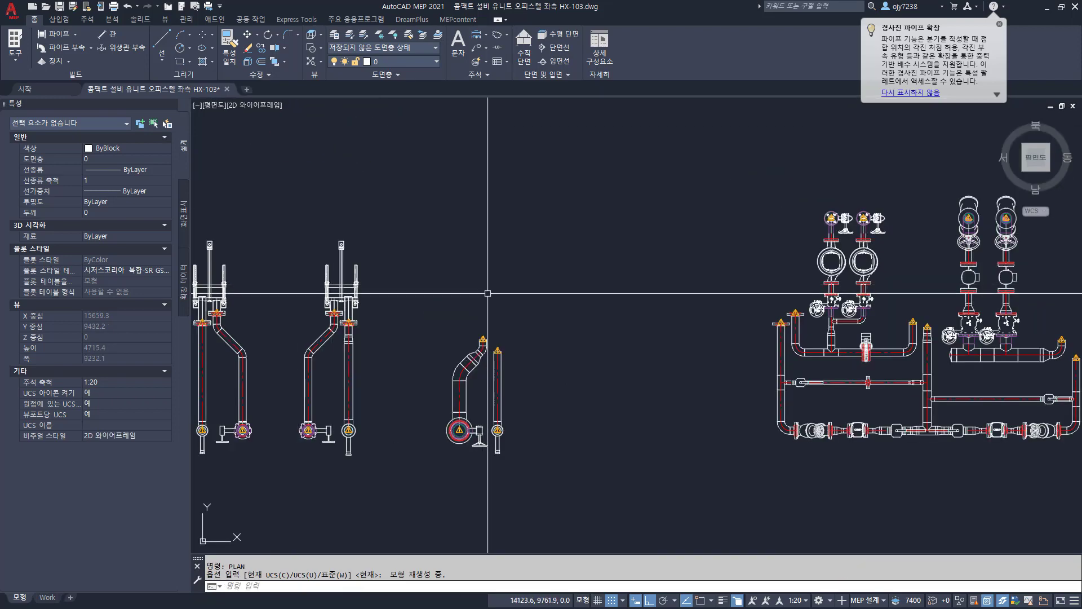
Step: Reload the HX-103 2D drawing in the external references
text(xr)
key(Return)
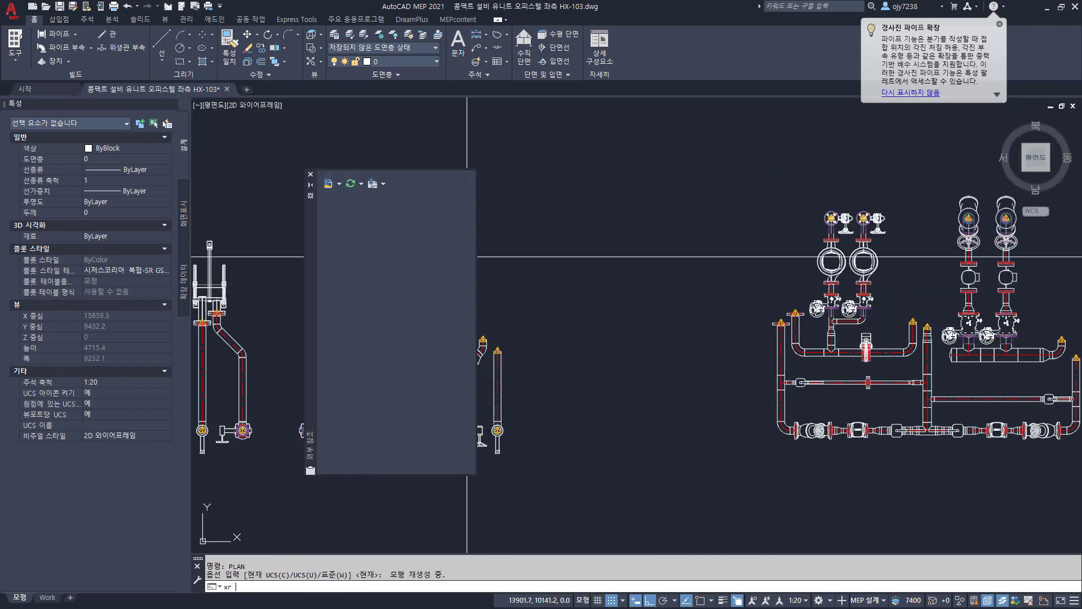
right_click(354, 242)
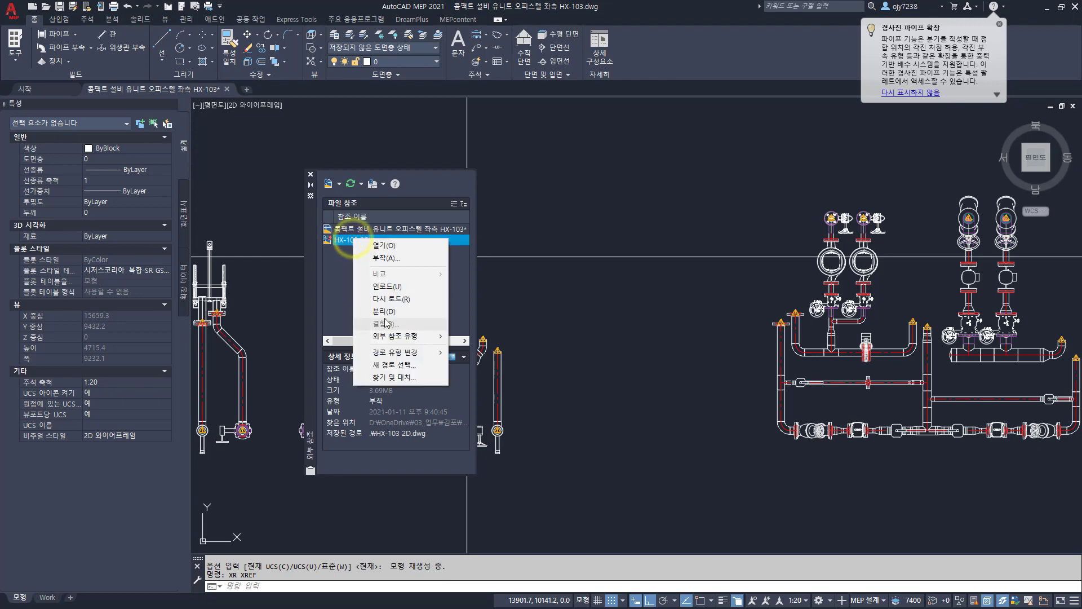
click(394, 299)
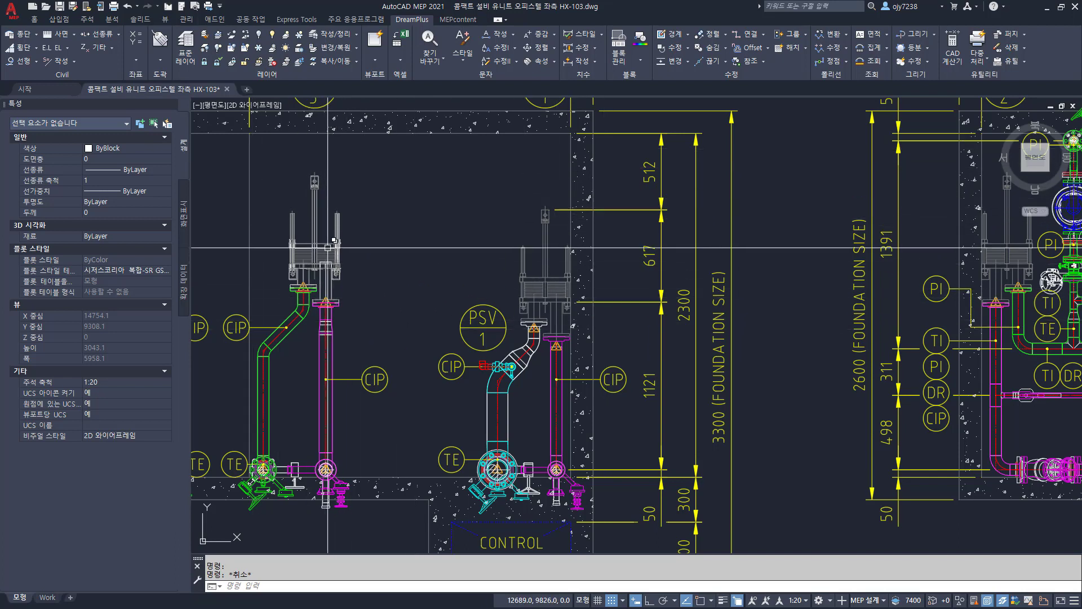
Step: Copy the middle heat exchanger onto the 2D outline beside PSV 1, matching the endpoints at the corner of its foot bracket
text(c  = COPY)
click(340, 231)
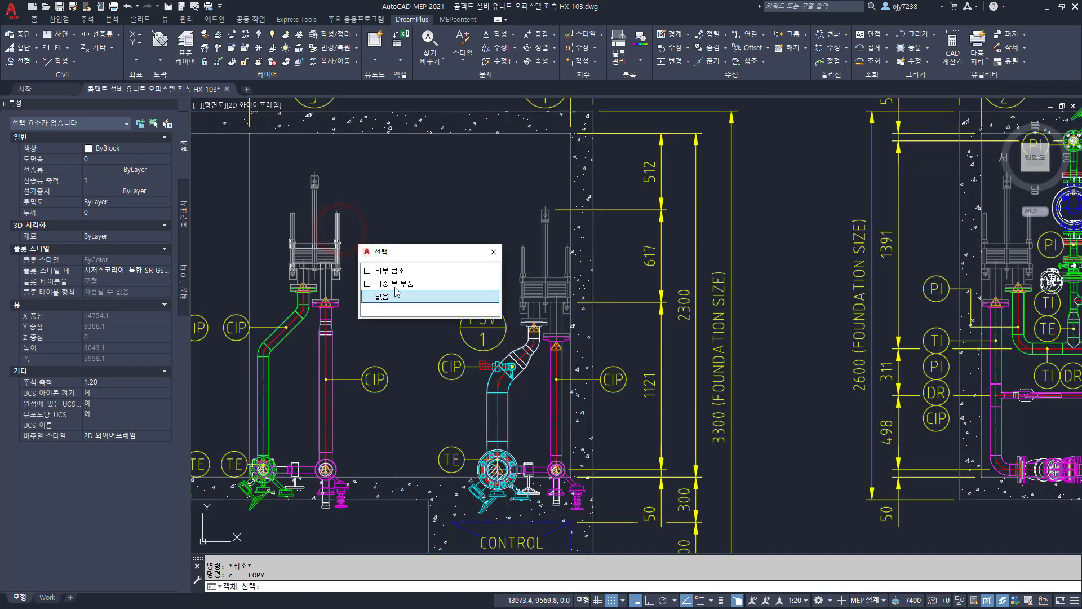
click(396, 285)
scroll(348, 281, up, 10)
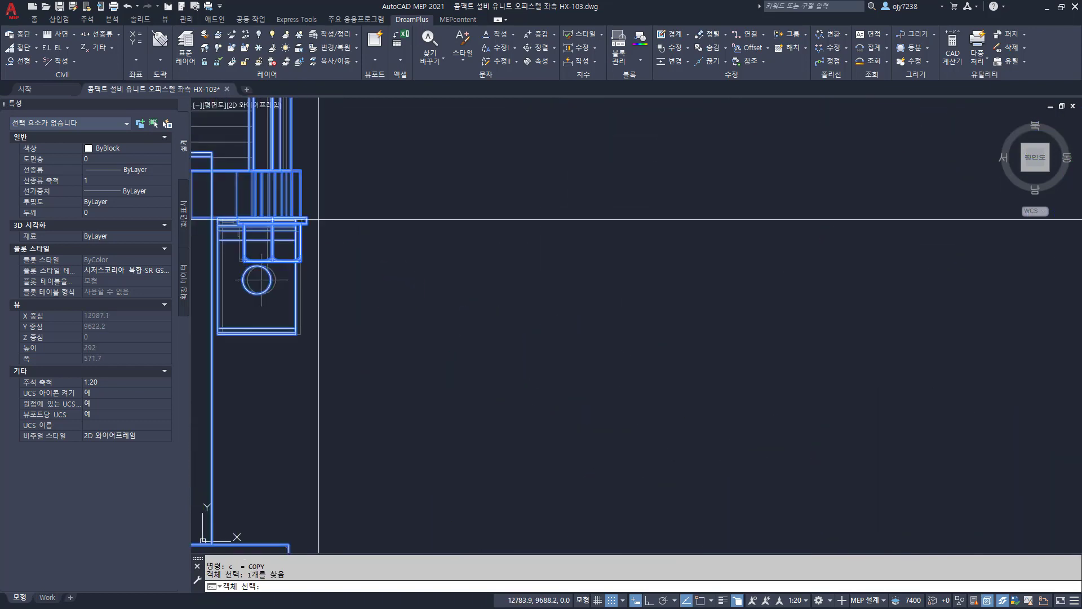
key(space)
shift+right_click(319, 208)
key(e)
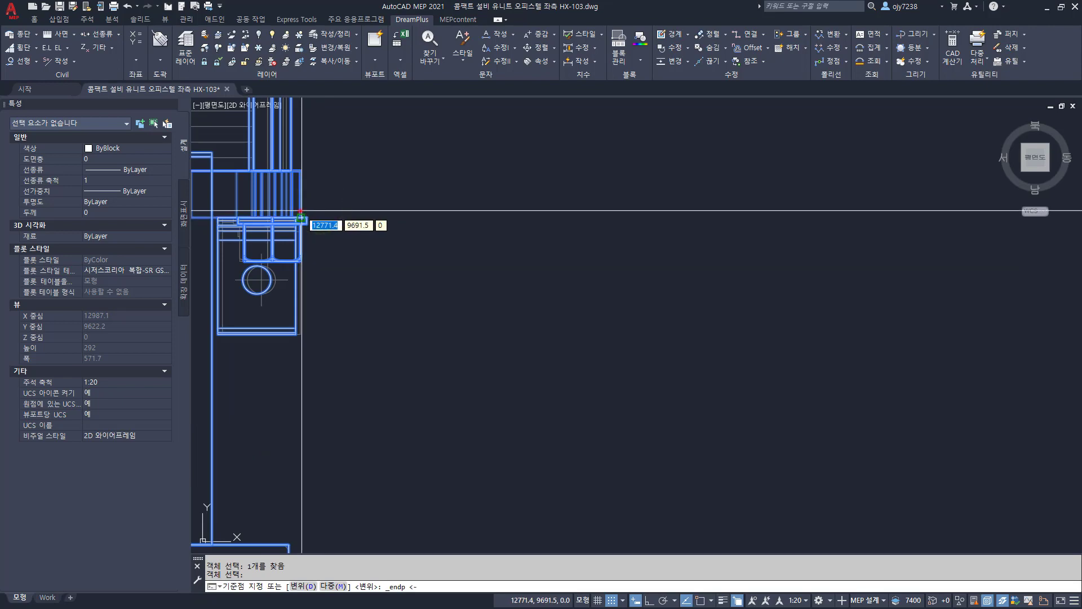
click(302, 212)
scroll(301, 212, down, 4)
middle_drag(660, 314, 287, 228)
middle_drag(817, 283, 499, 275)
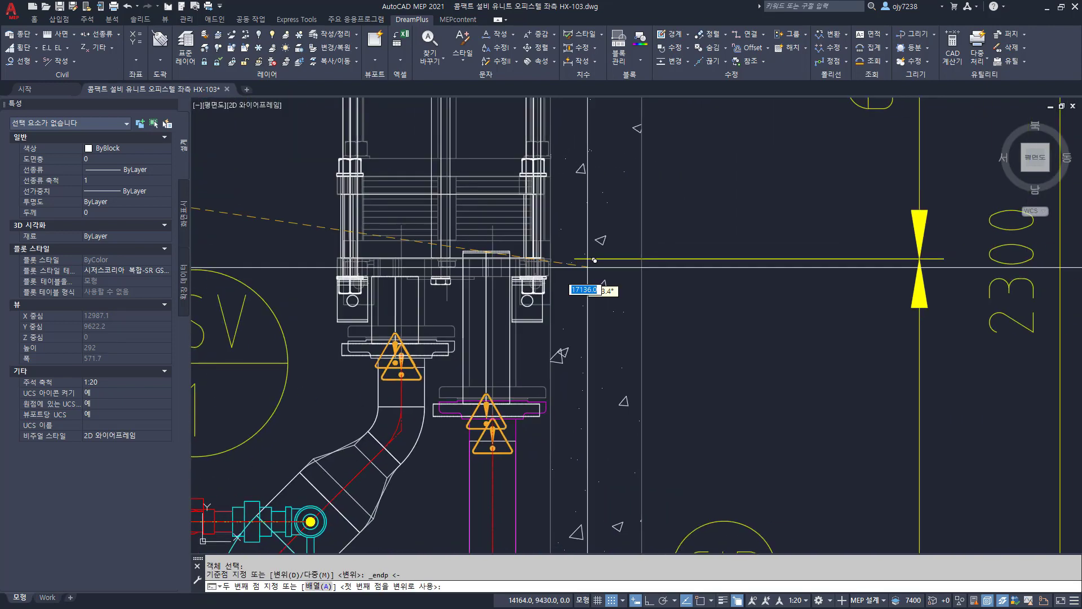
scroll(568, 231, up, 2)
shift+right_click(533, 219)
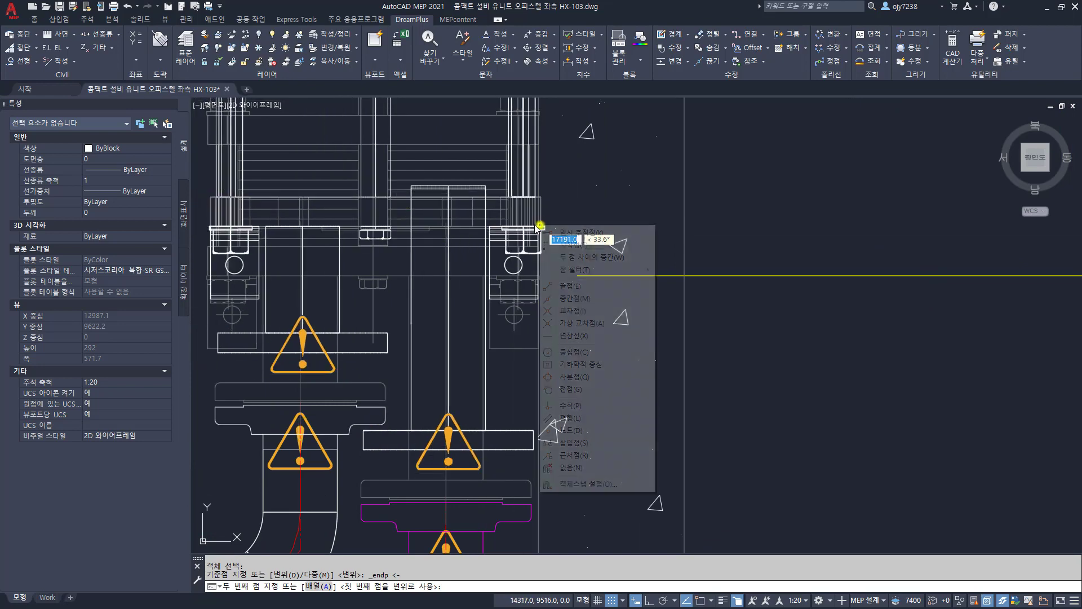
key(e)
click(538, 246)
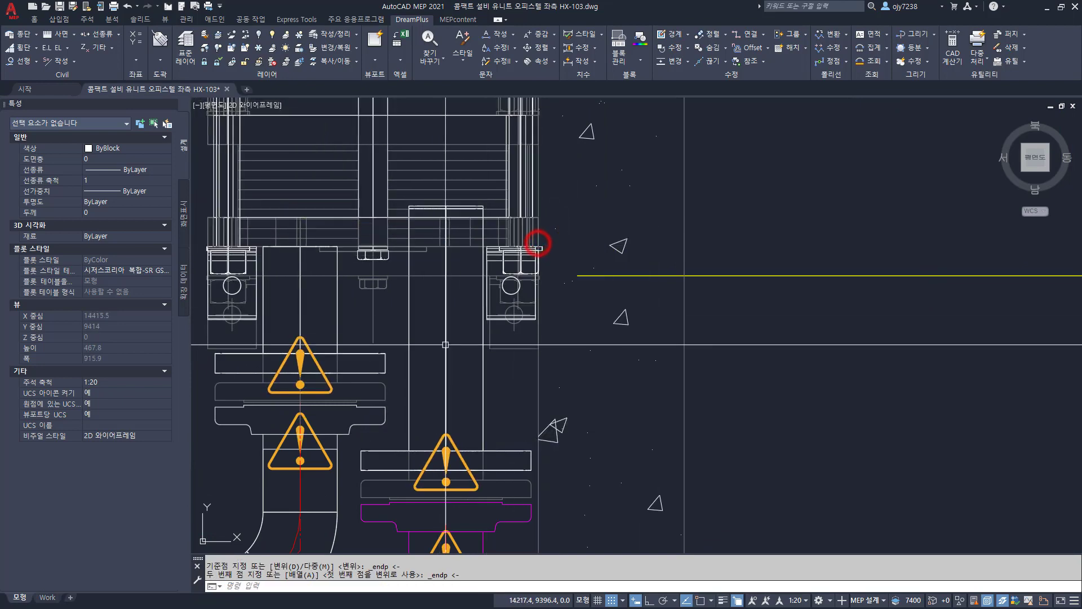
Step: Move the copied heat exchanger along Y to meet the pipe flange beside PSV 1, using a .y filter and an apparent intersection
scroll(490, 253, down, 6)
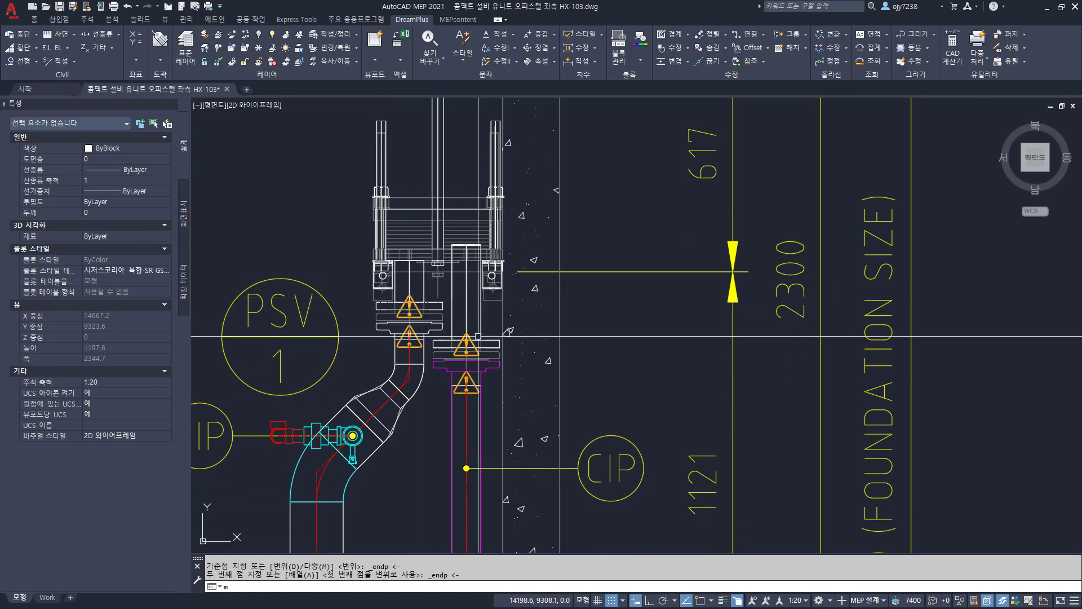
text(m)
key(Return)
scroll(478, 336, up, 4)
click(440, 309)
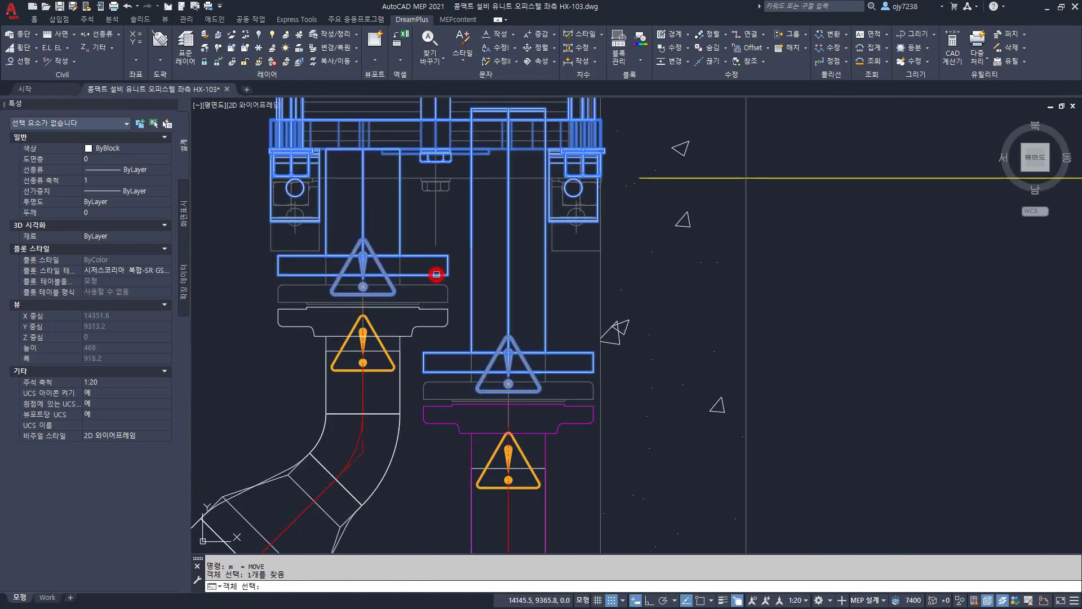
click(362, 274)
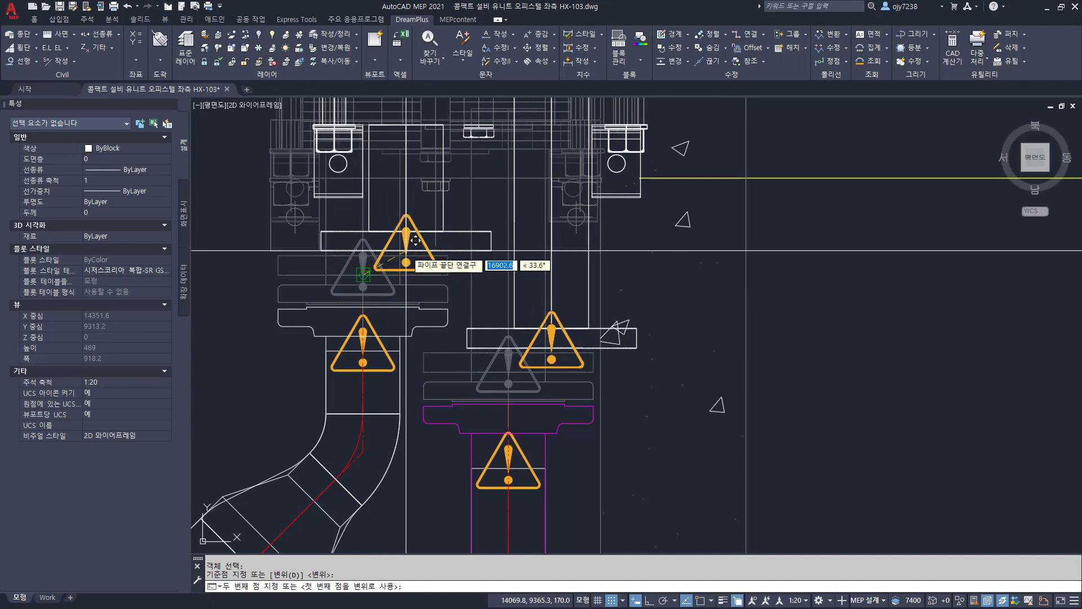
key(F8)
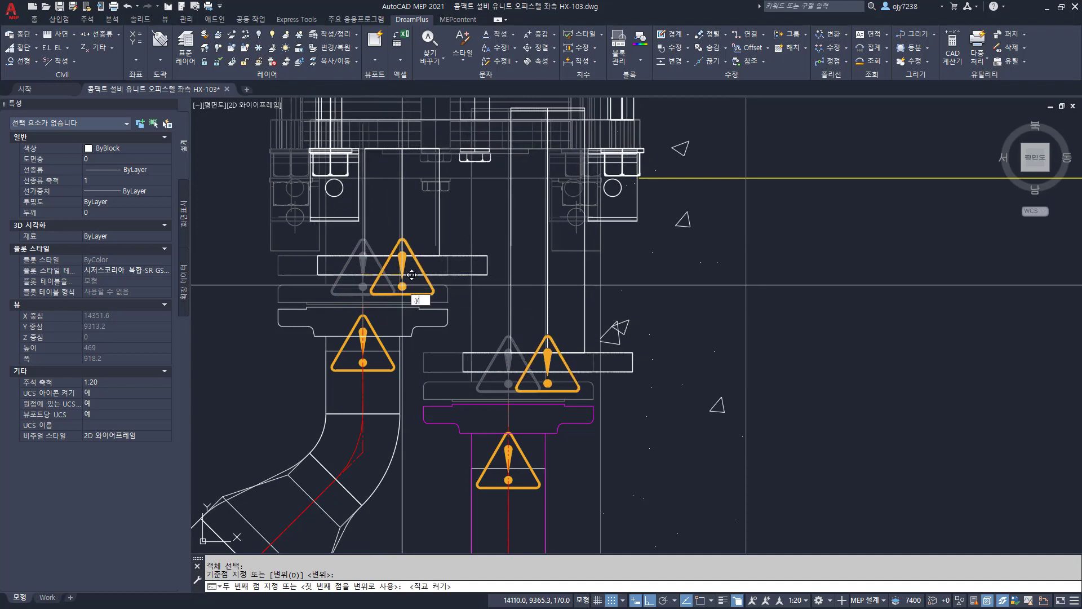
text(.y)
key(Return)
scroll(412, 274, up, 4)
shift+right_click(397, 296)
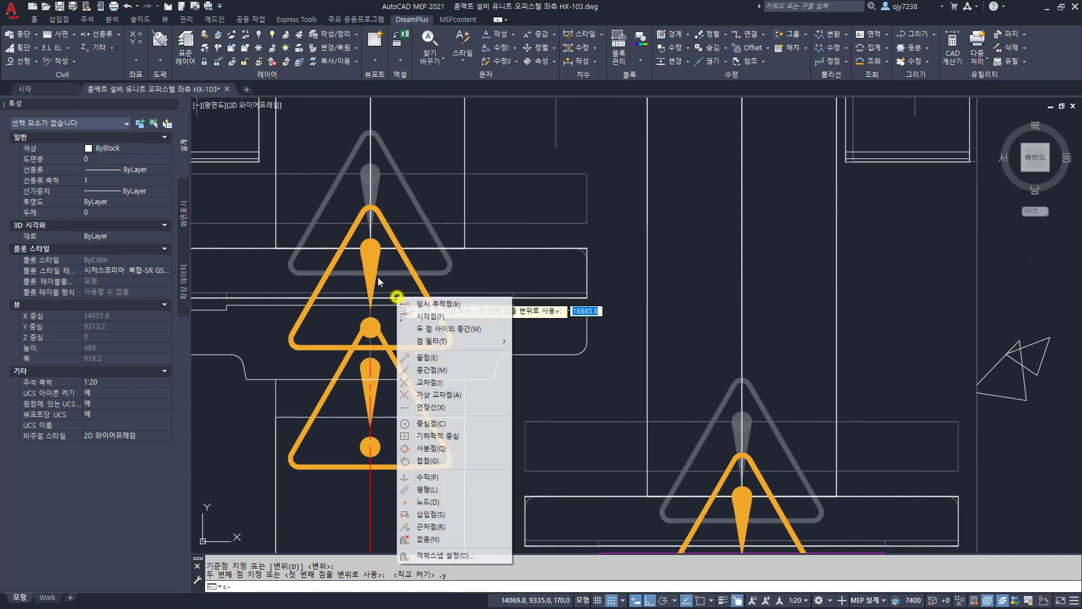
click(439, 394)
click(370, 299)
click(387, 425)
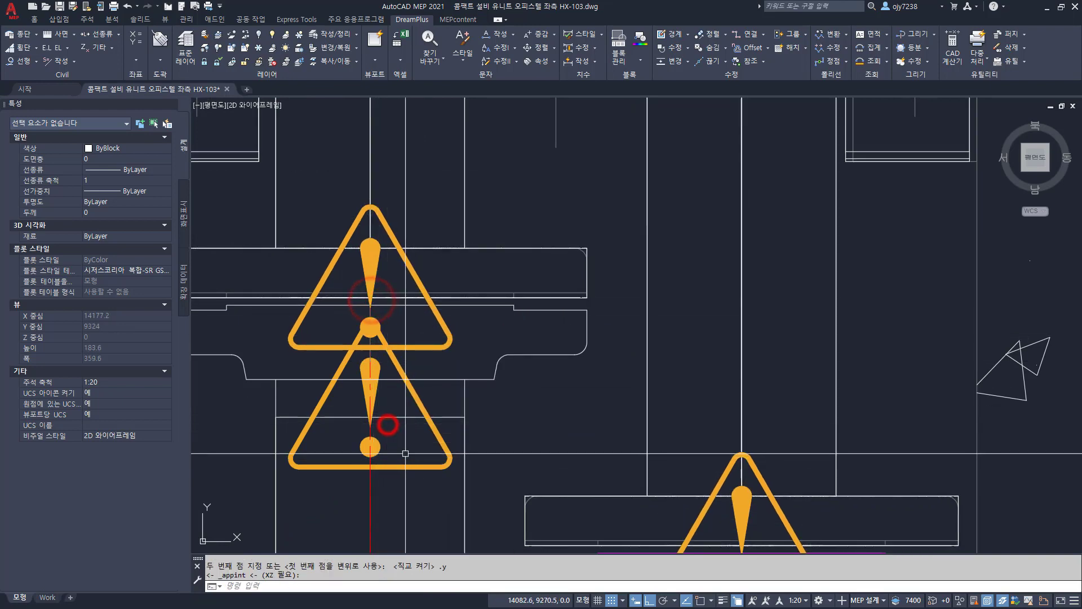
Step: Unload the HX-103 2D drawing in the external references
scroll(406, 453, down, 8)
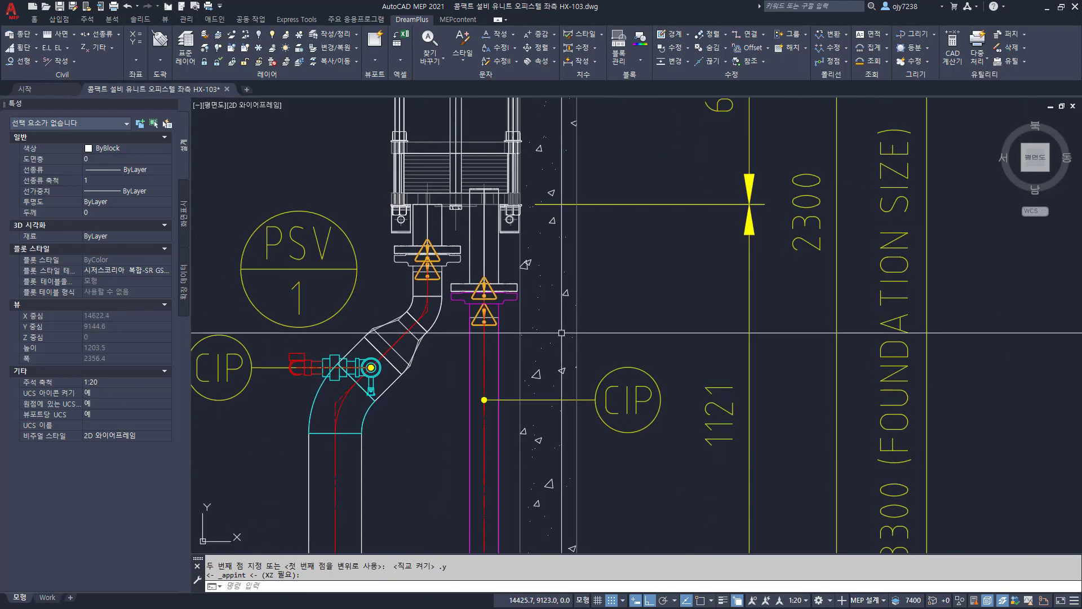
scroll(561, 333, down, 12)
key(Escape)
key(Escape)
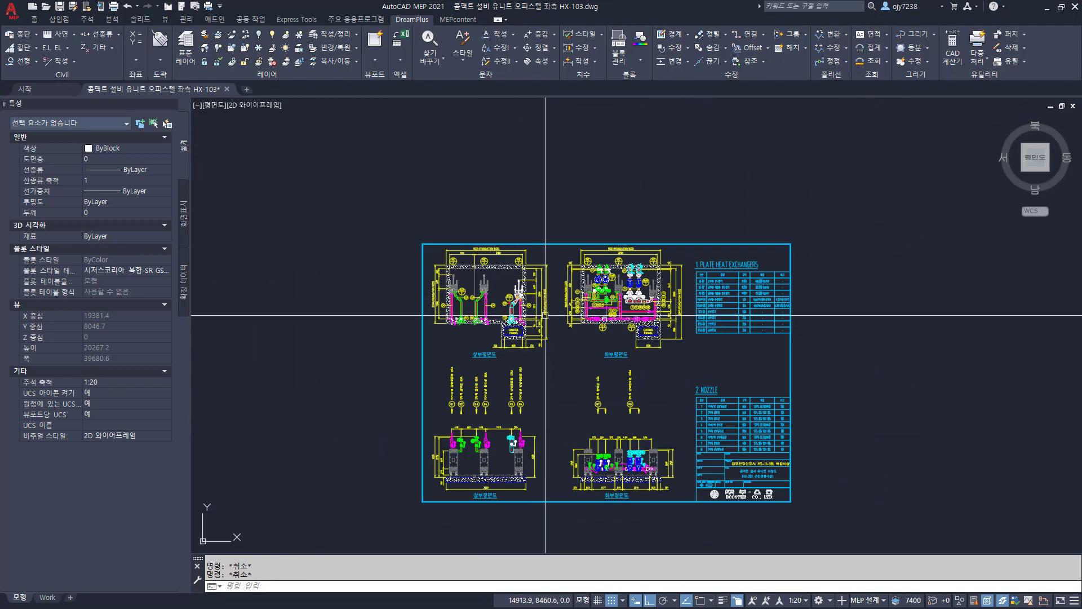
click(717, 280)
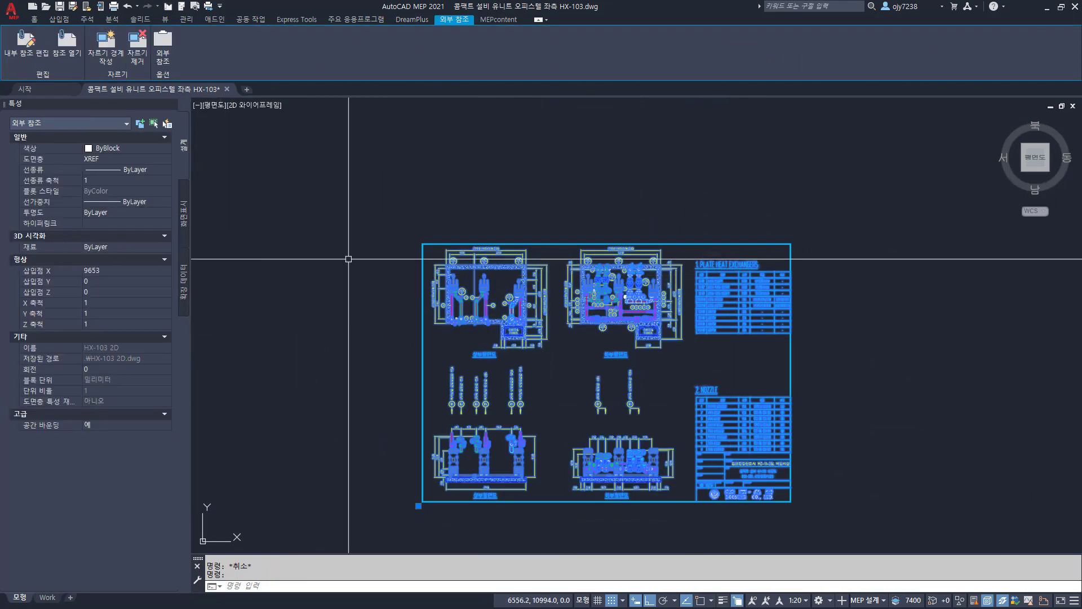
key(Return)
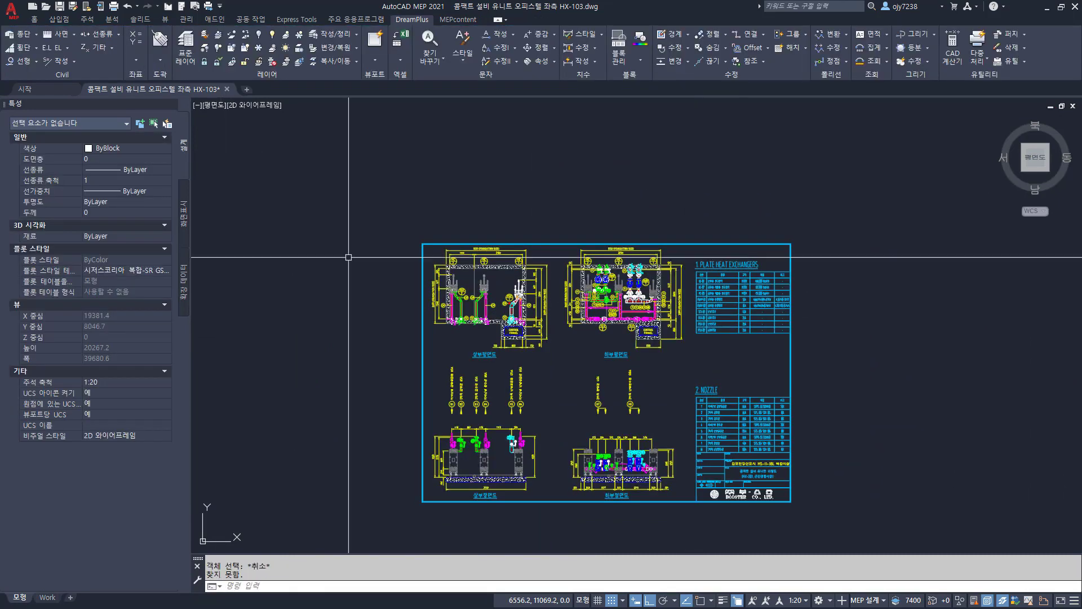
text(xr)
key(Return)
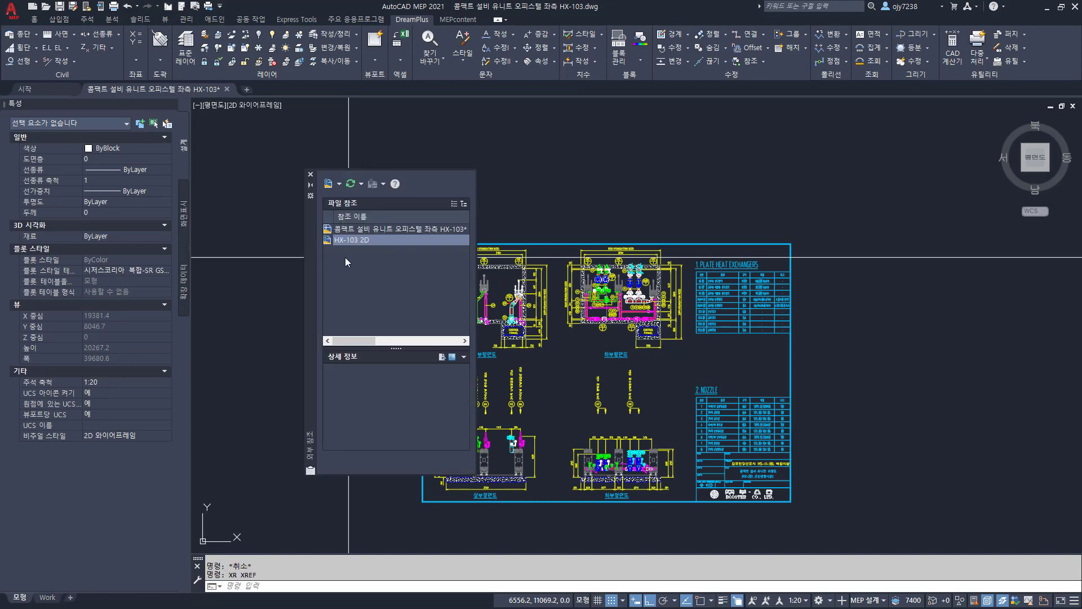
right_click(353, 241)
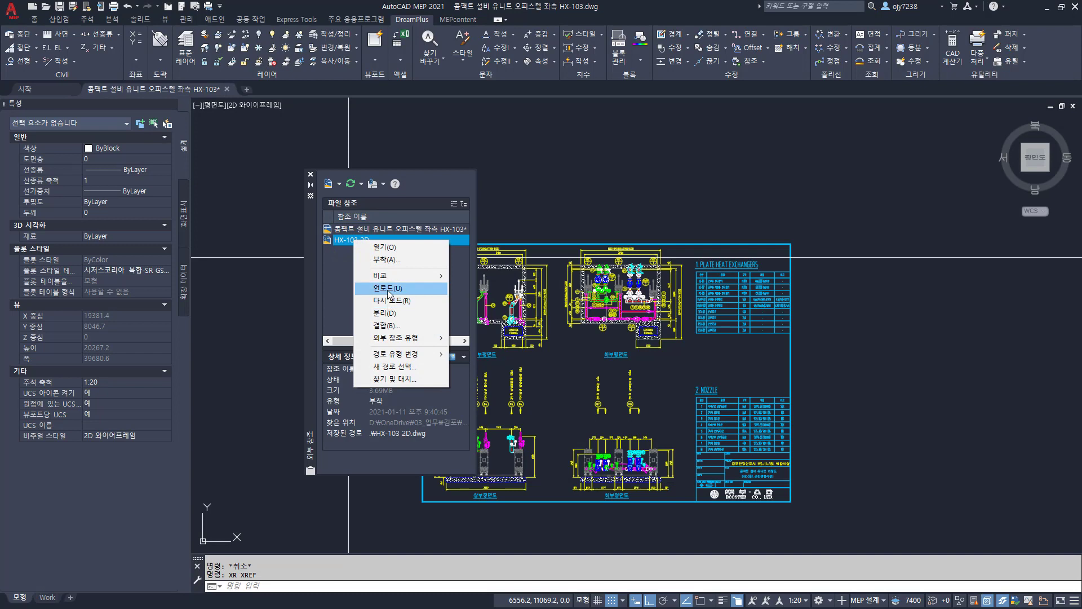
click(388, 289)
Step: Move the lower piping assembly 6000 mm in the negative X direction onto the three heat exchanger piping groups
text(m)
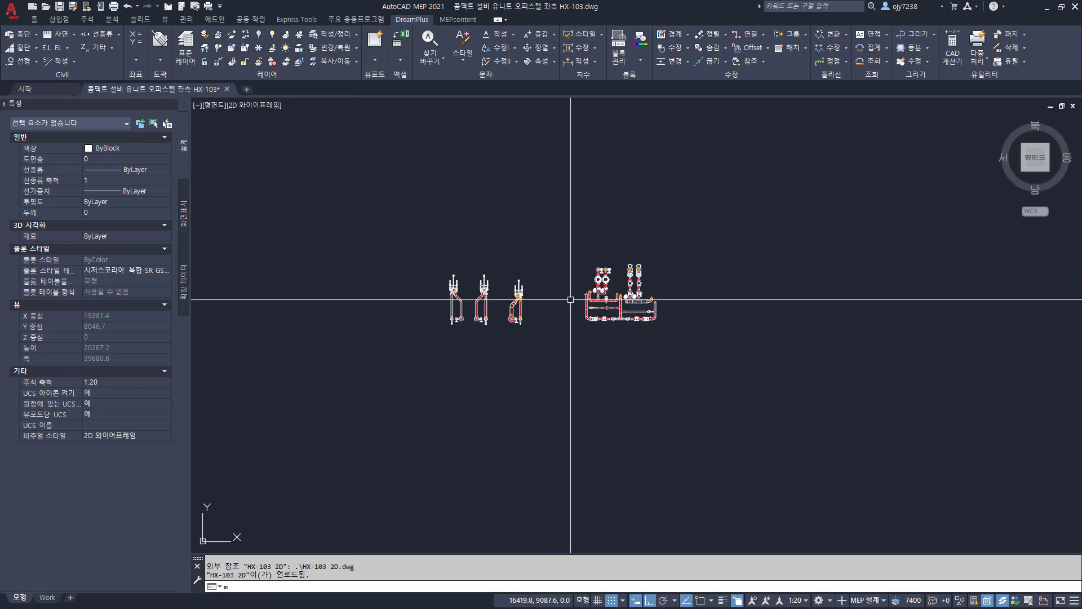
click(567, 236)
click(700, 362)
key(Return)
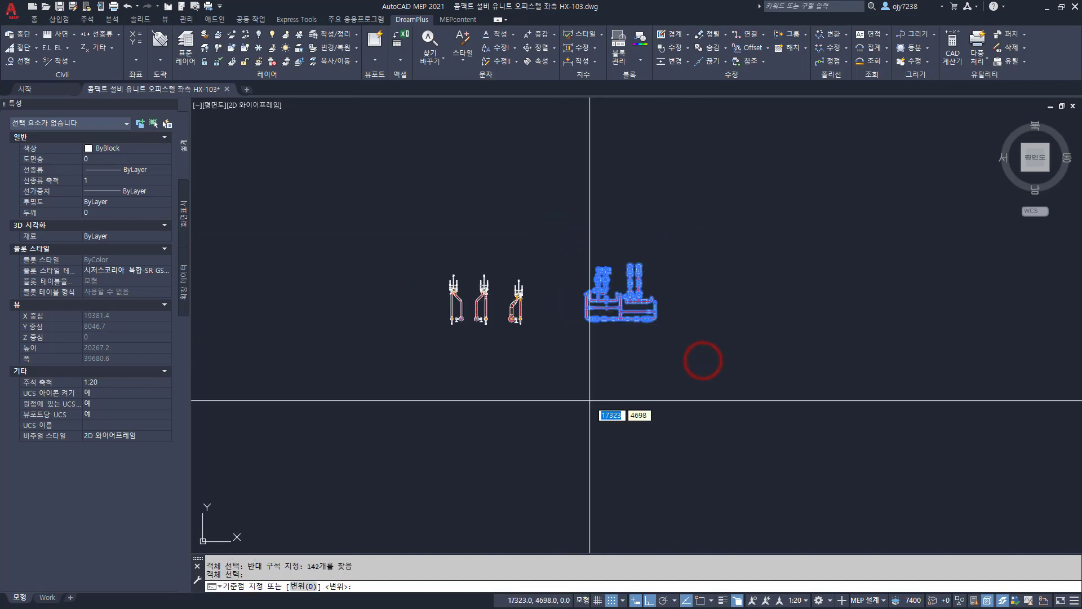
click(588, 401)
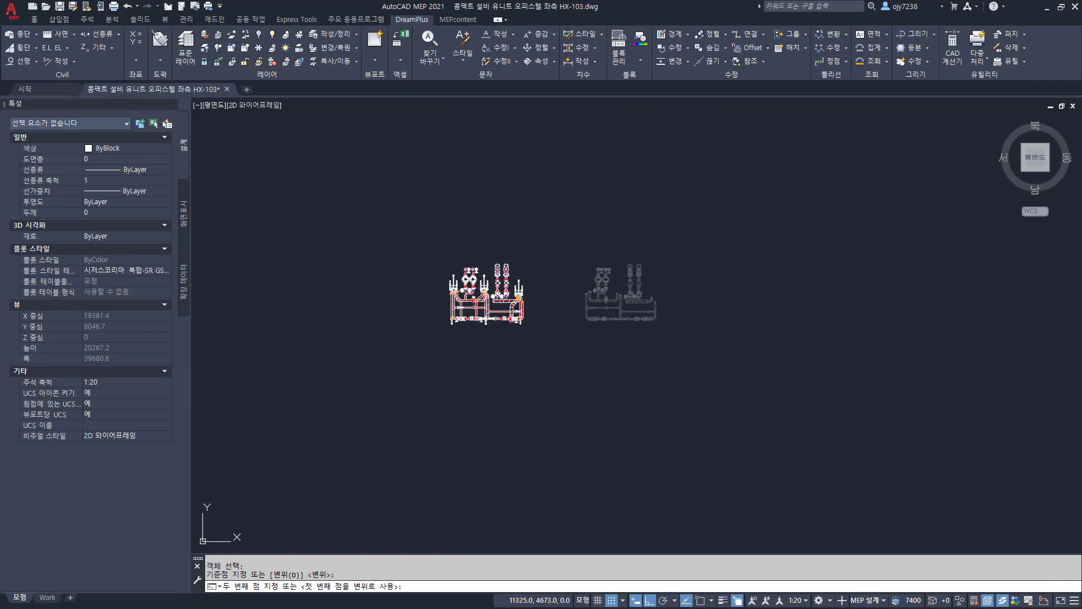
text(6000)
key(Return)
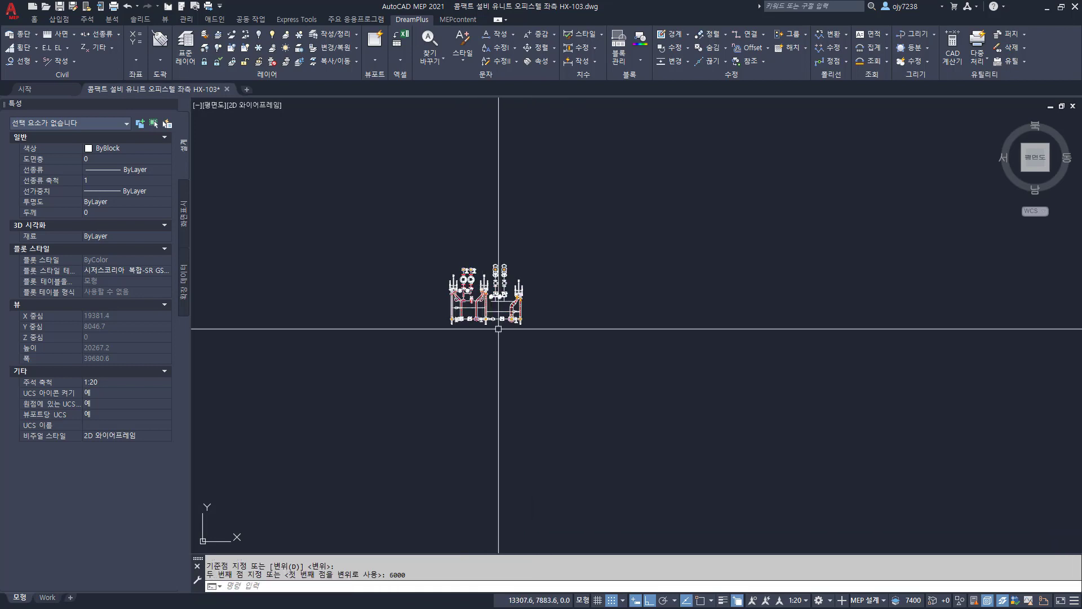
Step: Show the combined model in a southwest isometric view with the Conceptual visual style
click(1025, 168)
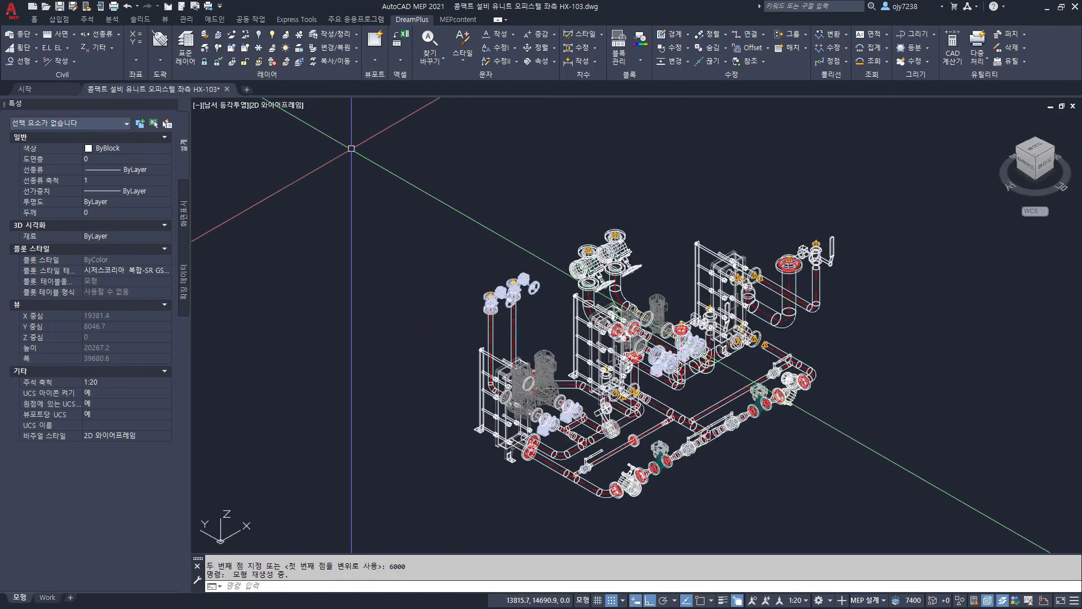
click(281, 105)
click(297, 145)
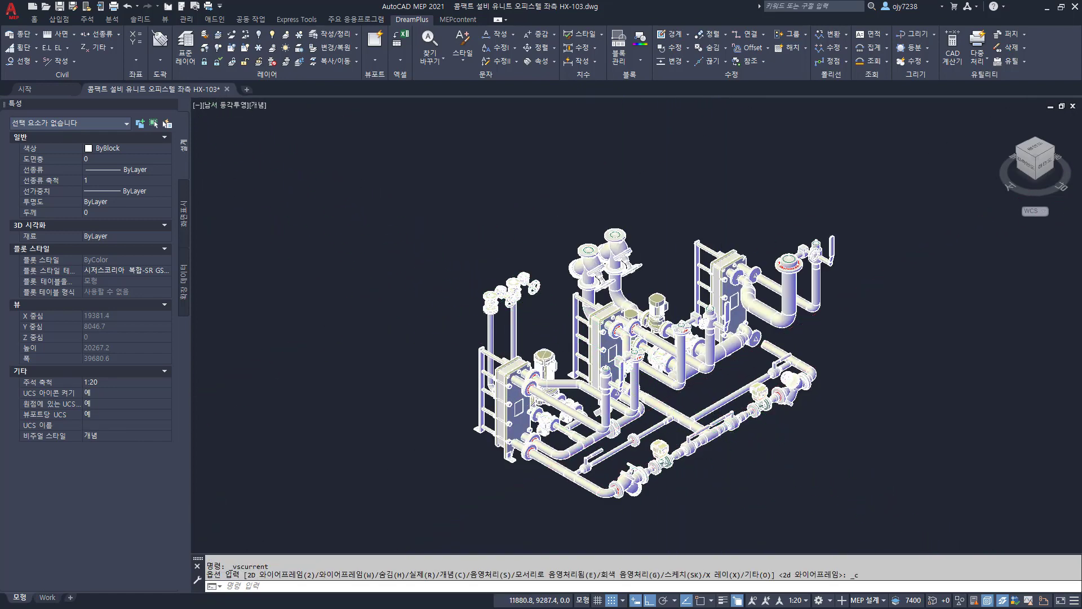
Step: Examine the combined piping, valves, pumps and three heat exchangers in 3D from several angles and distances
scroll(590, 445, up, 2)
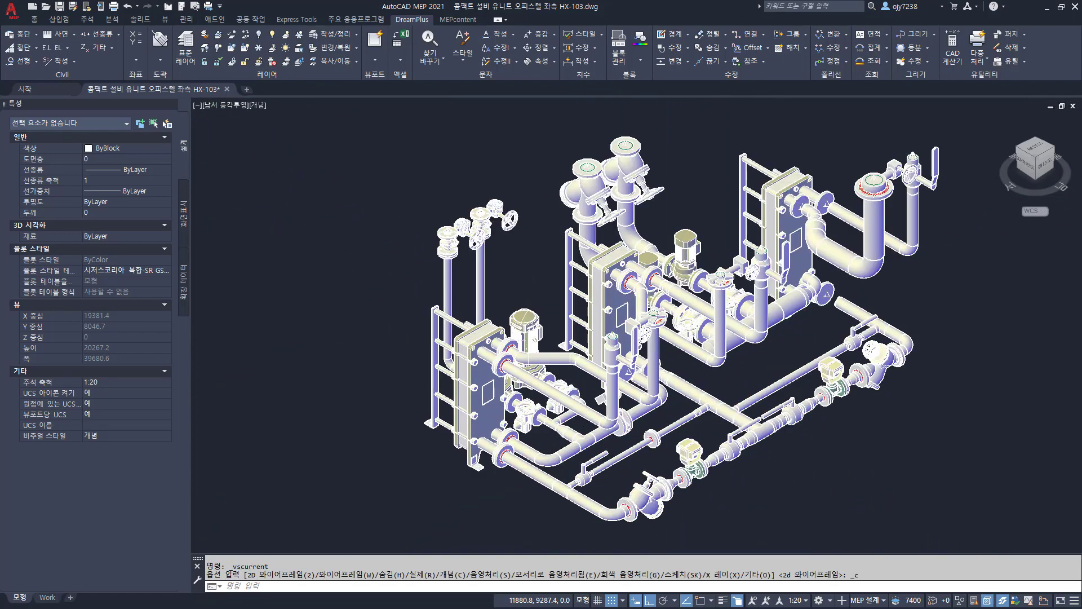
scroll(586, 444, up, 4)
scroll(510, 427, down, 5)
shift+middle_drag(510, 426, 459, 440)
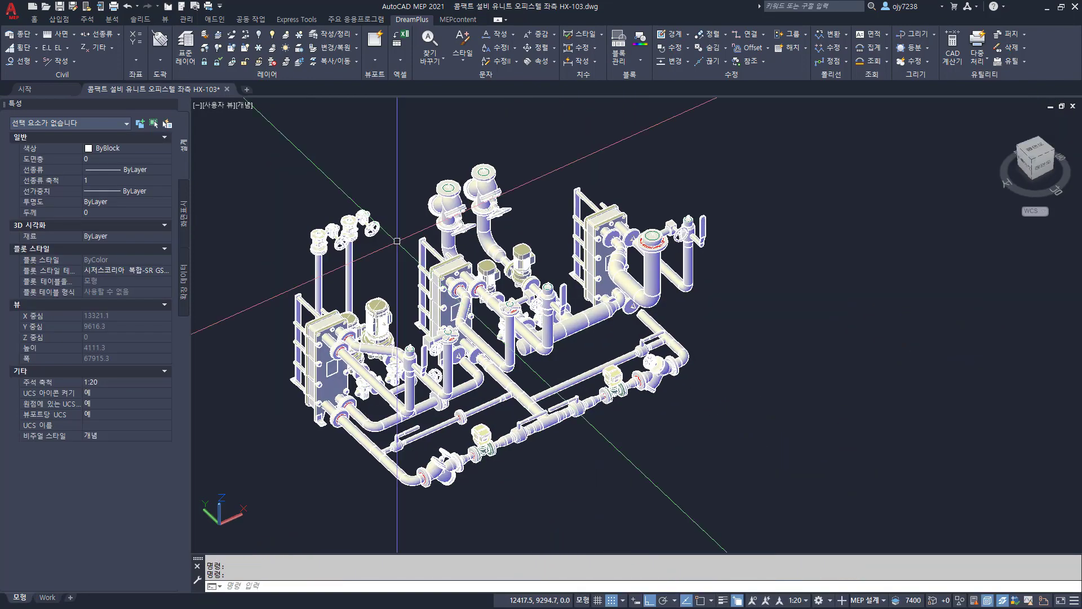
scroll(367, 228, up, 4)
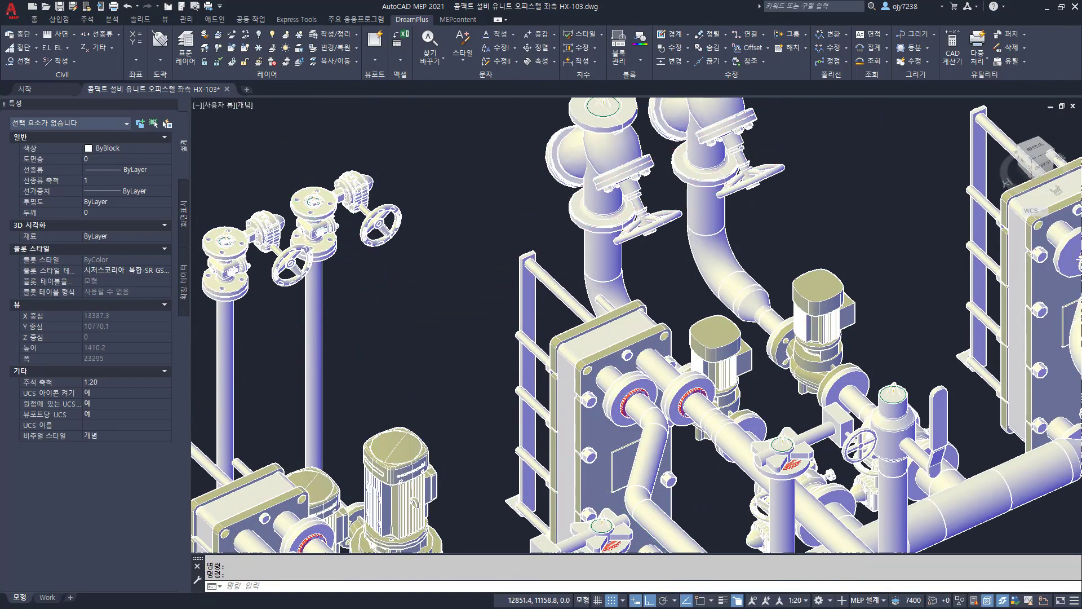
scroll(492, 324, down, 3)
scroll(492, 324, down, 3)
shift+middle_drag(492, 324, 468, 372)
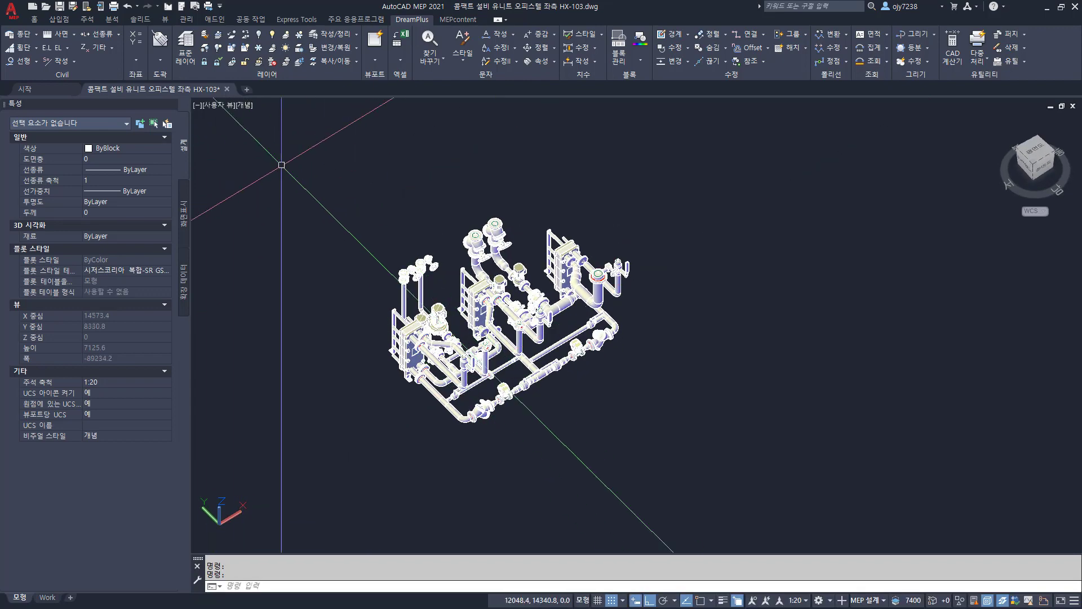
Step: Switch the visual style to 2D wireframe and show the plan view of the current UCS
click(245, 107)
click(285, 134)
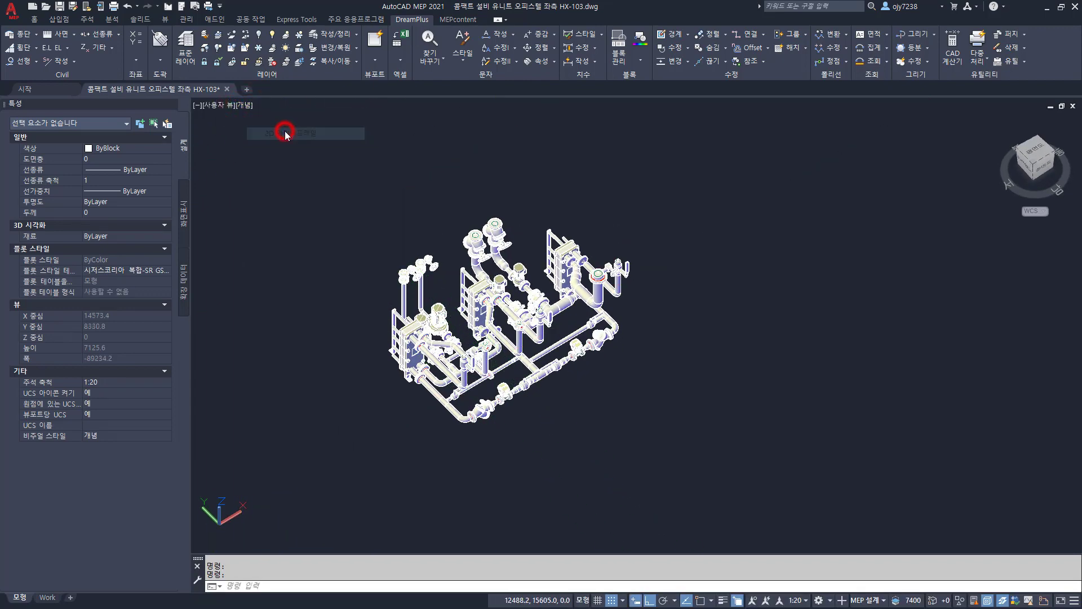
text(plan)
key(Return)
key(Return)
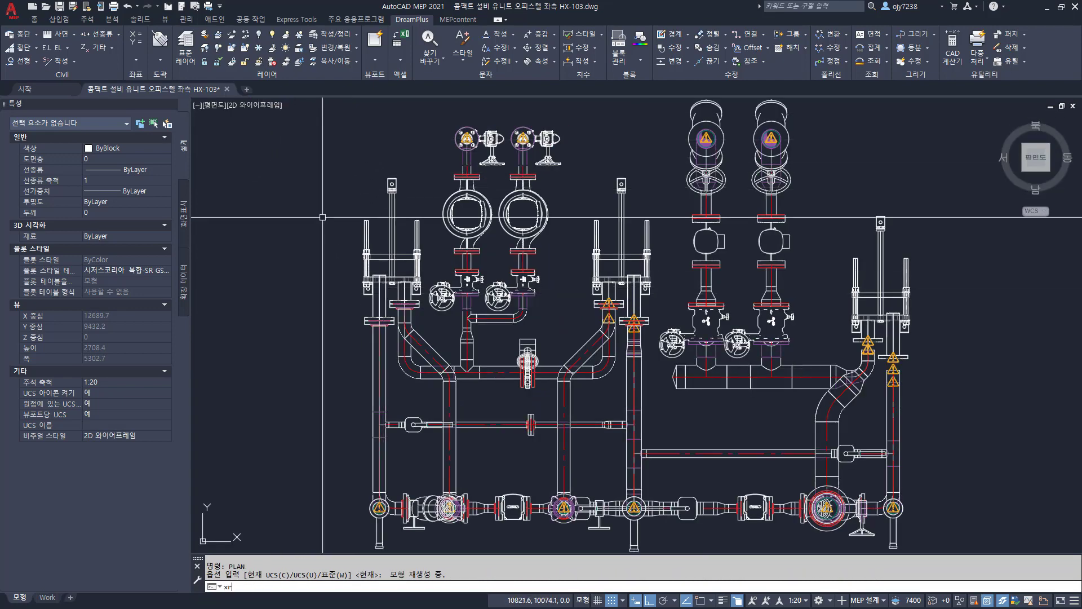
Step: Reload the HX-103 2D drawing in the external references
text(xr)
key(Return)
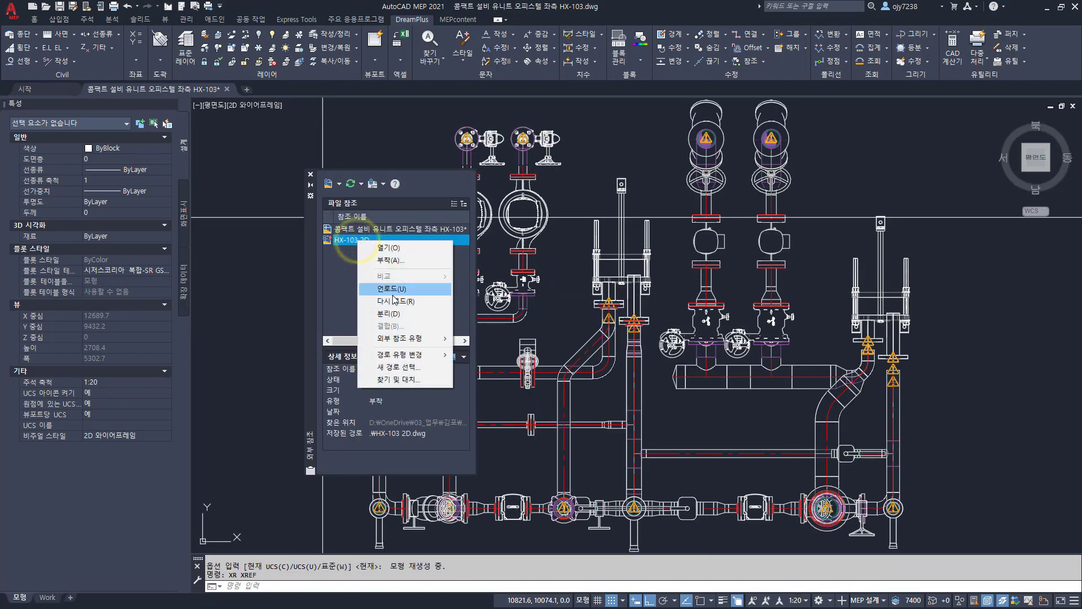
click(394, 301)
Step: Dimension the base frame's vertical extent in the upper plan view with a linear dimension placed outside the 2600 foundation size dimension
scroll(481, 310, down, 10)
scroll(333, 394, up, 10)
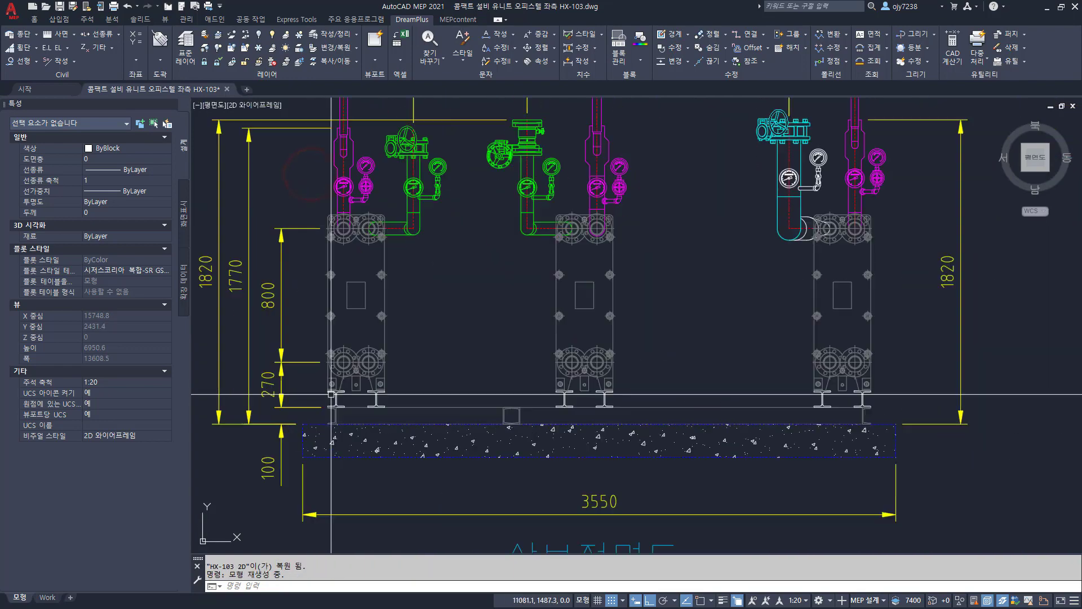
scroll(333, 420, up, 5)
middle_drag(333, 420, 392, 377)
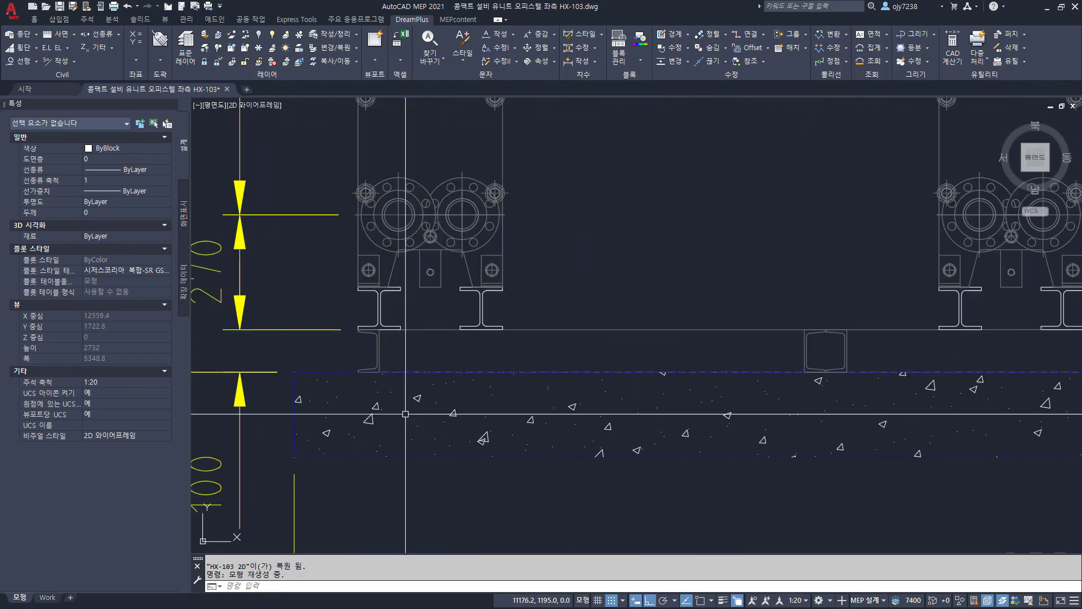
text(dd)
key(Return)
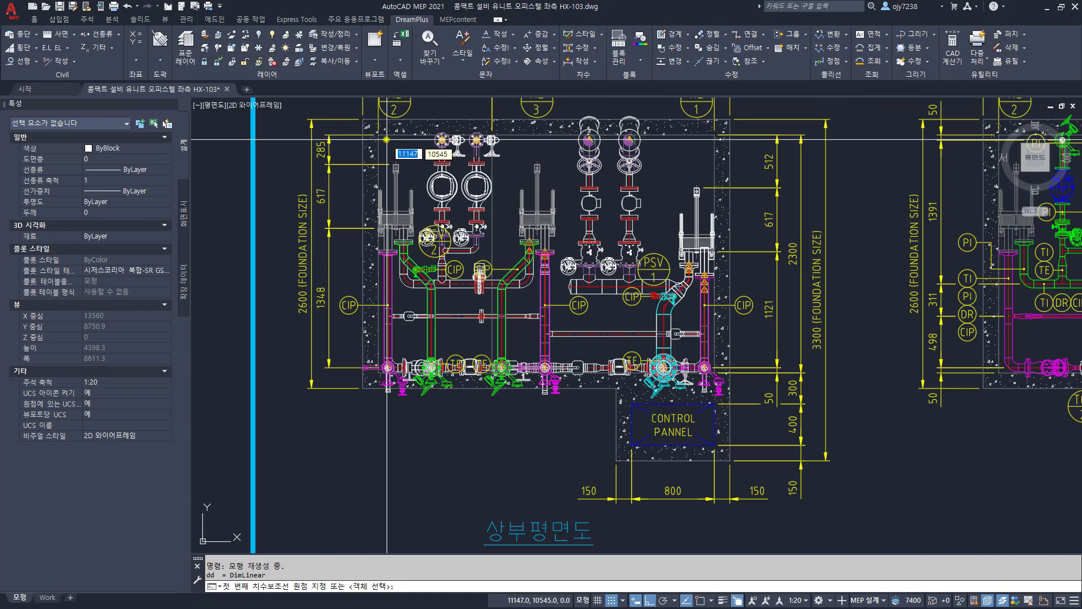
shift+right_click(387, 139)
key(d)
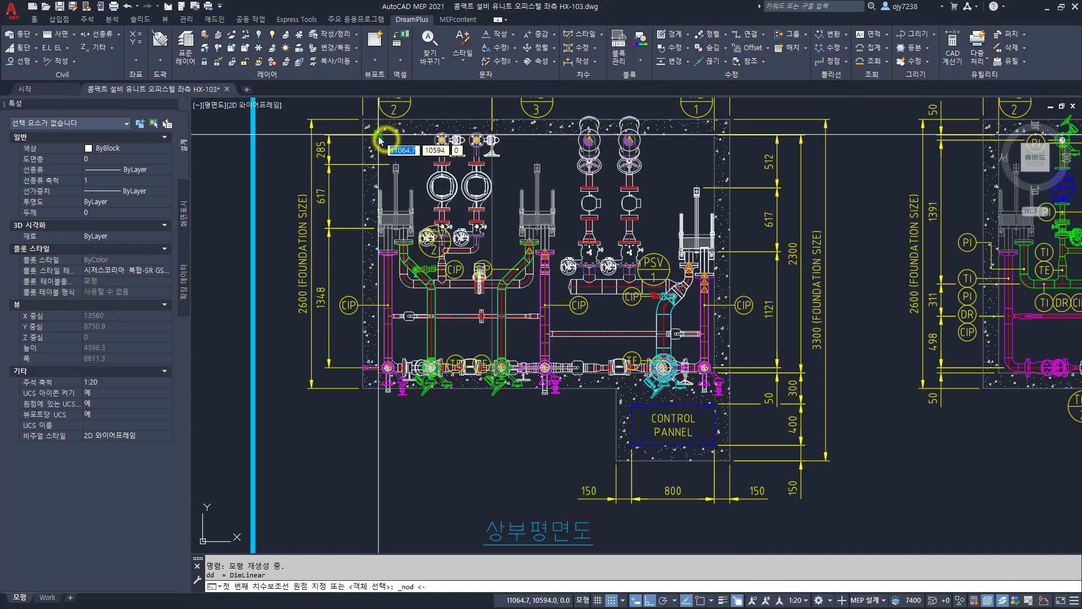
click(378, 135)
shift+right_click(402, 378)
key(d)
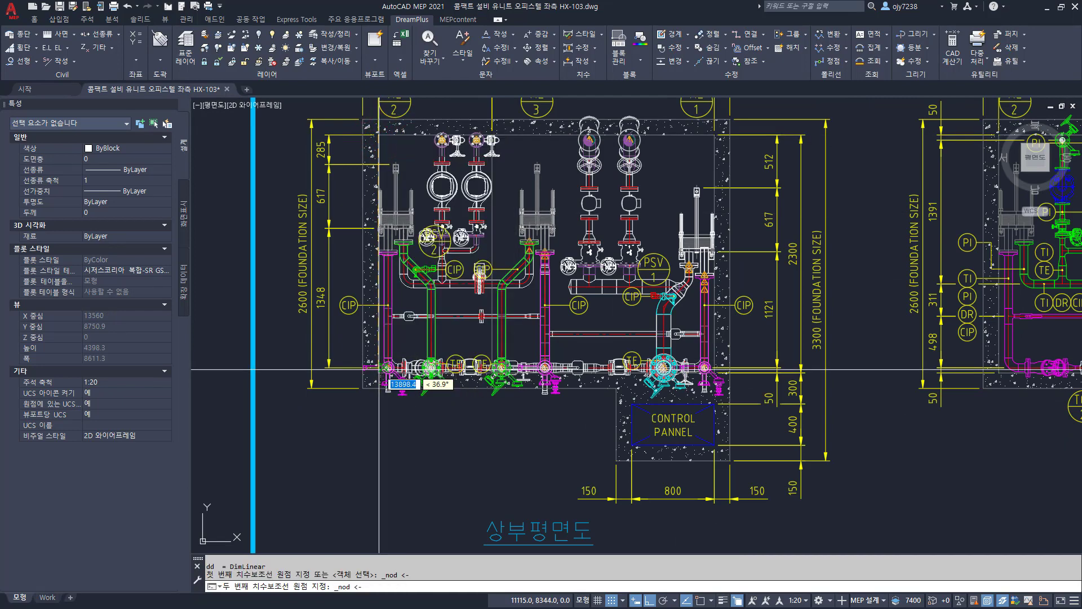
scroll(401, 378, up, 2)
click(393, 482)
scroll(381, 390, up, 4)
shift+right_click(375, 354)
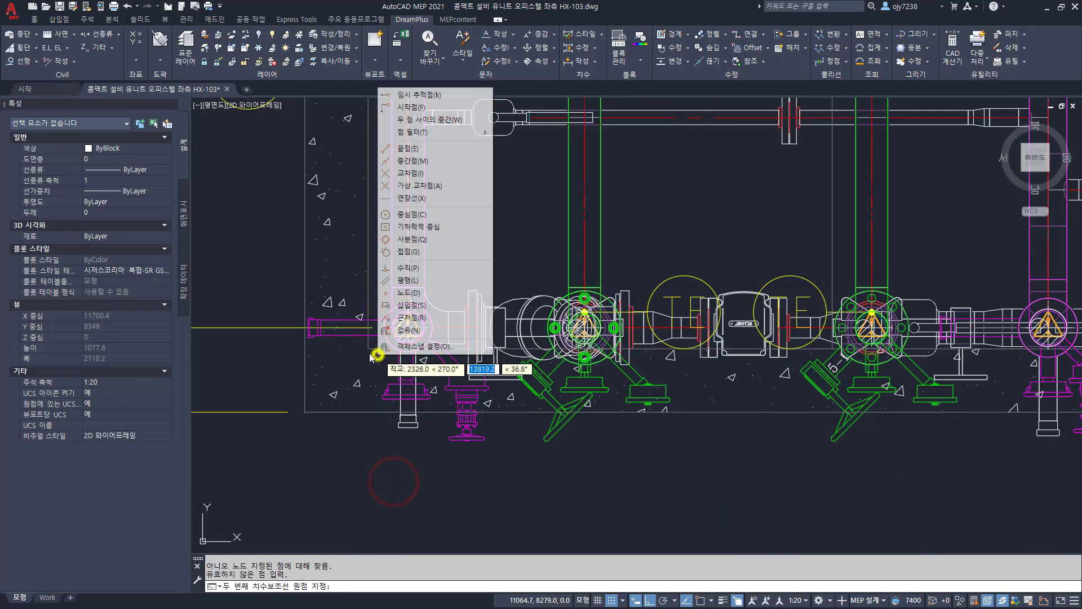
key(e)
click(374, 351)
scroll(302, 323, down, 4)
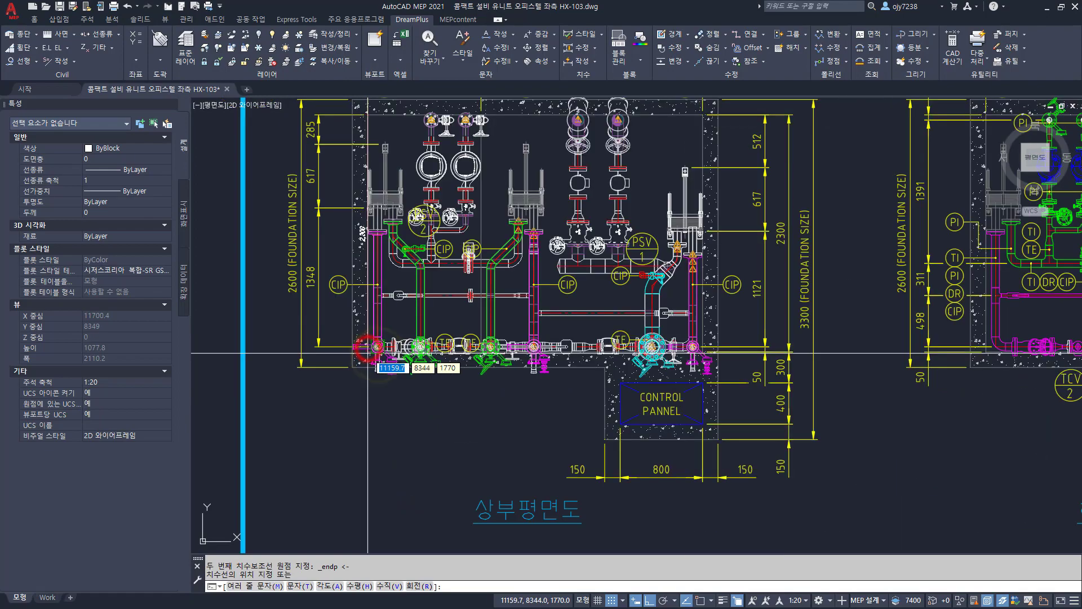
click(283, 321)
scroll(282, 321, up, 8)
scroll(284, 255, down, 14)
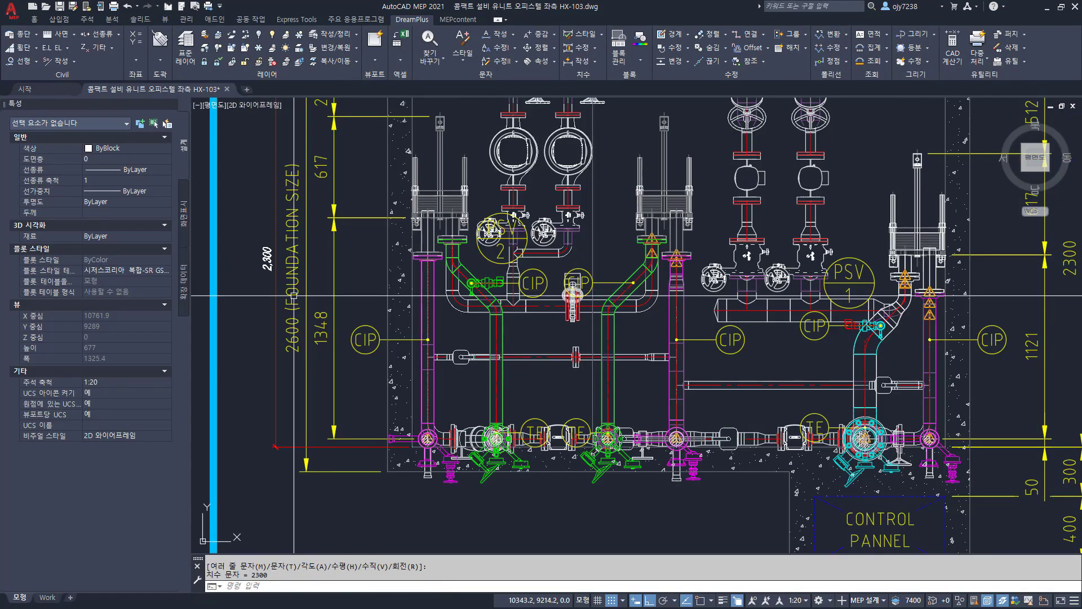
Step: Create a boundary polyline of the base frame's left-end channel section, beneath the first heat exchanger in the upper front view
middle_drag(367, 488, 408, 329)
scroll(344, 339, up, 6)
scroll(344, 339, up, 7)
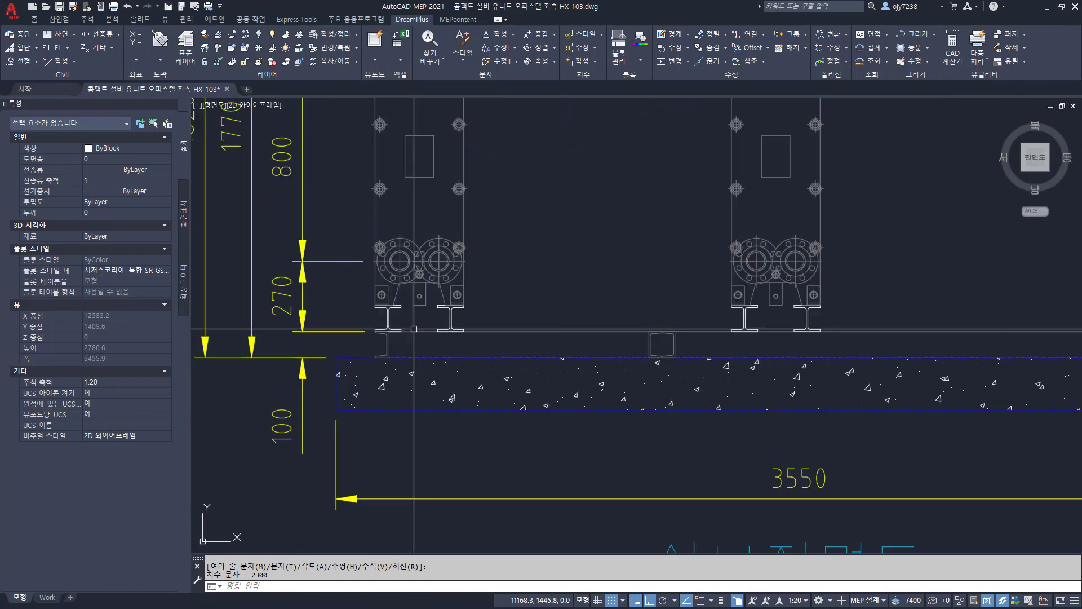
mouse_move(345, 339)
middle_down()
mouse_move(323, 363)
mouse_move(360, 316)
middle_up()
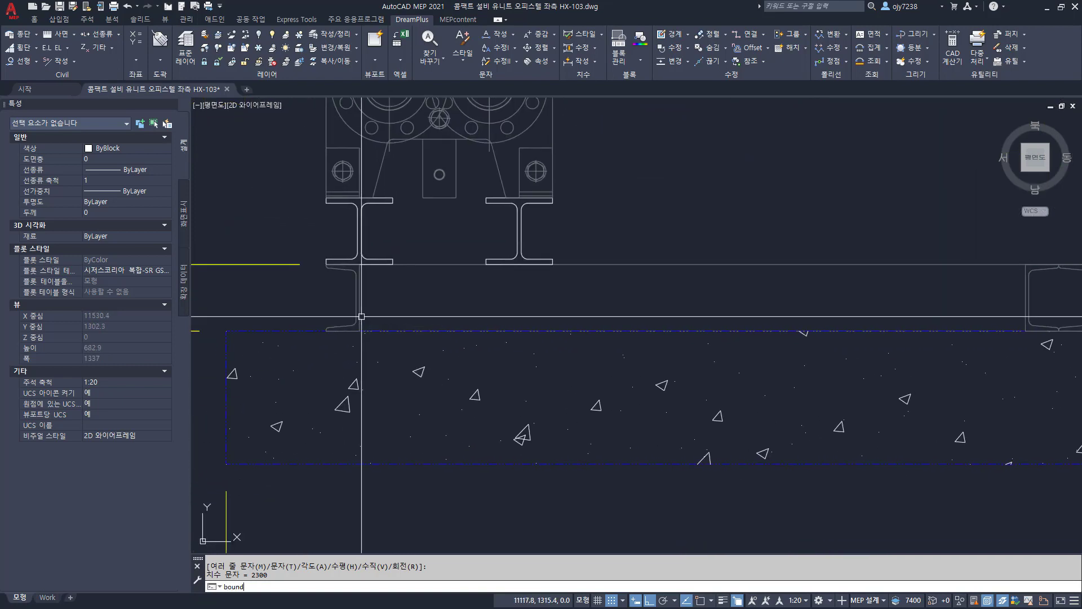
key(Return)
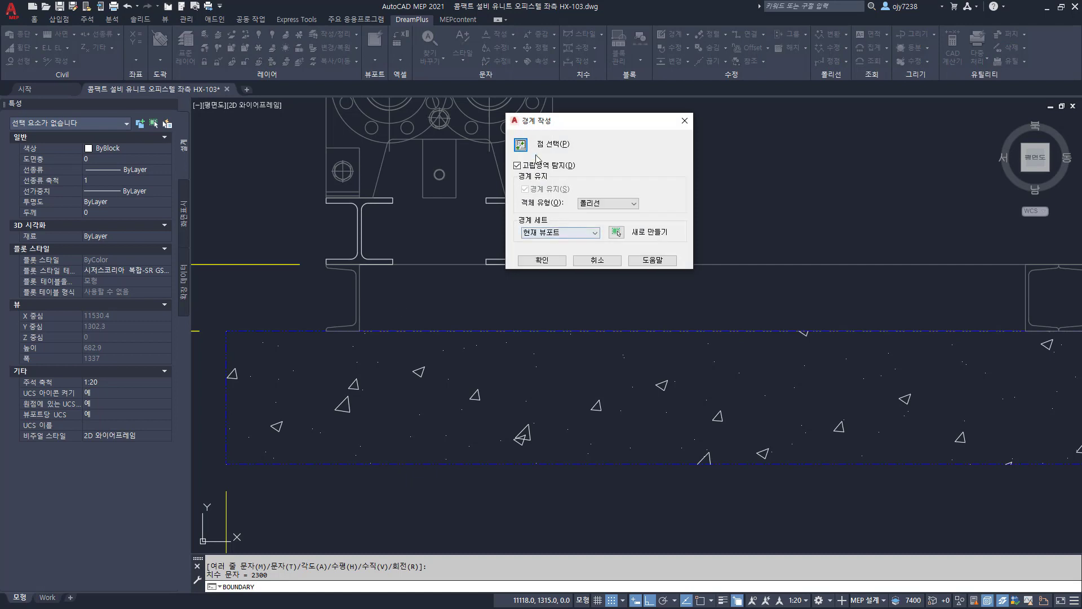
click(520, 146)
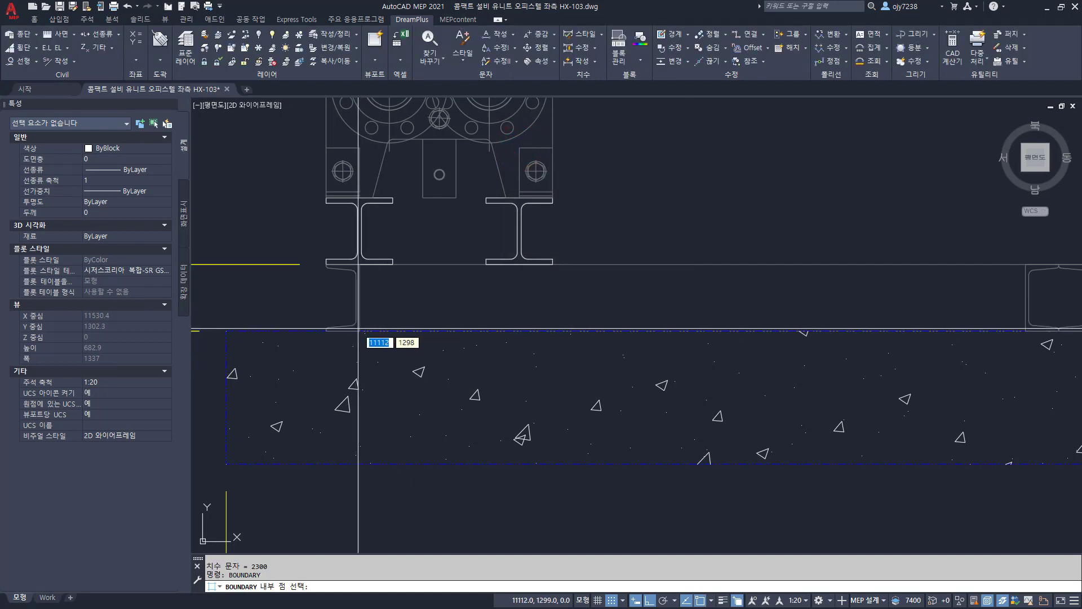
click(358, 329)
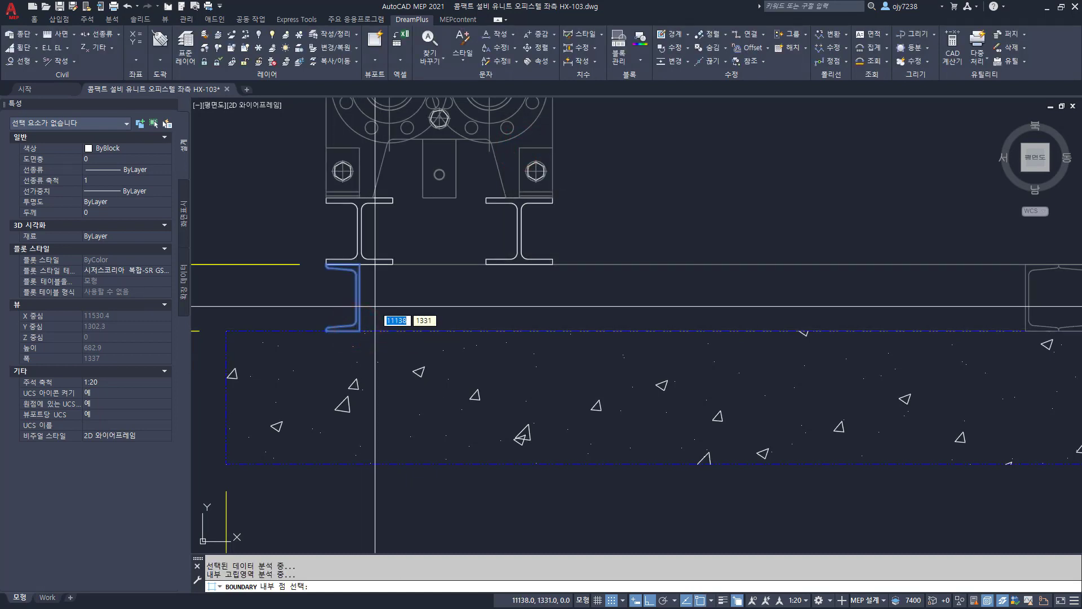
key(Return)
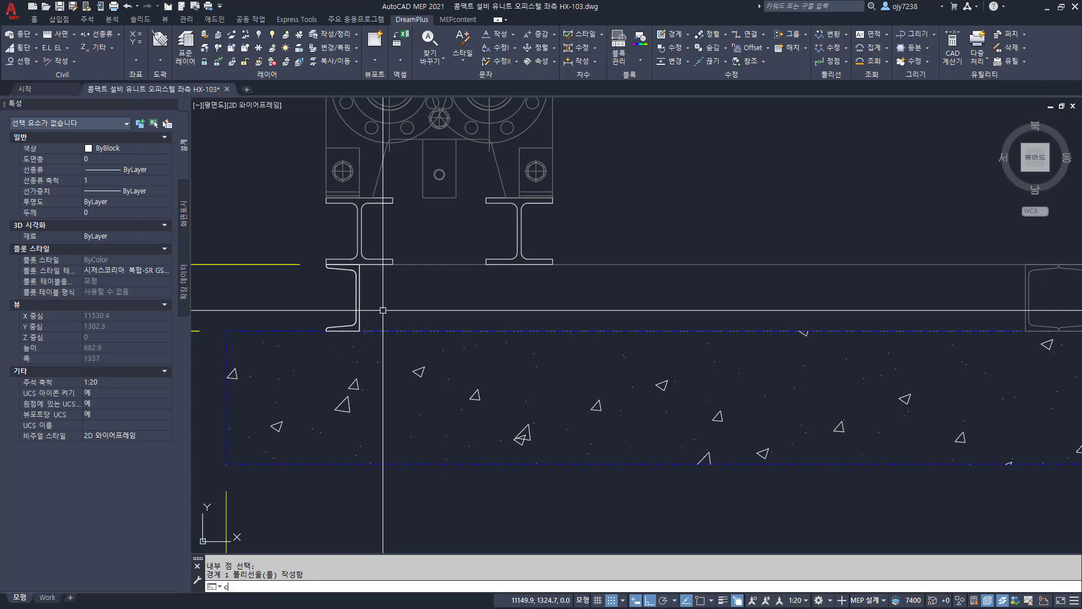
Step: Copy the channel outline horizontally about 89 mm to the left of the original as a spare profile
text(co)
key(space)
click(359, 305)
key(space)
click(309, 295)
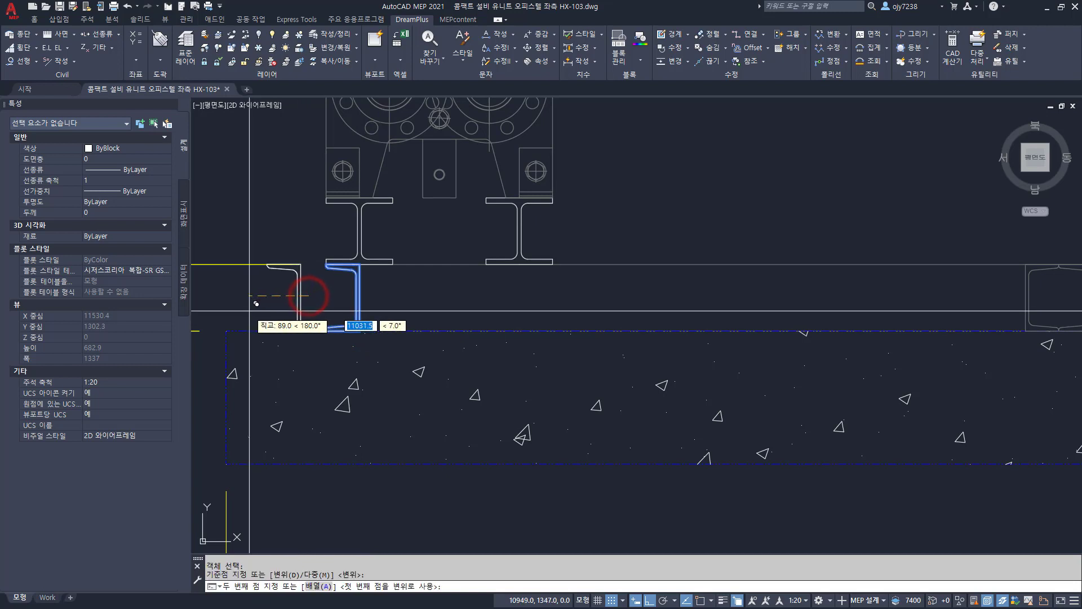
click(250, 312)
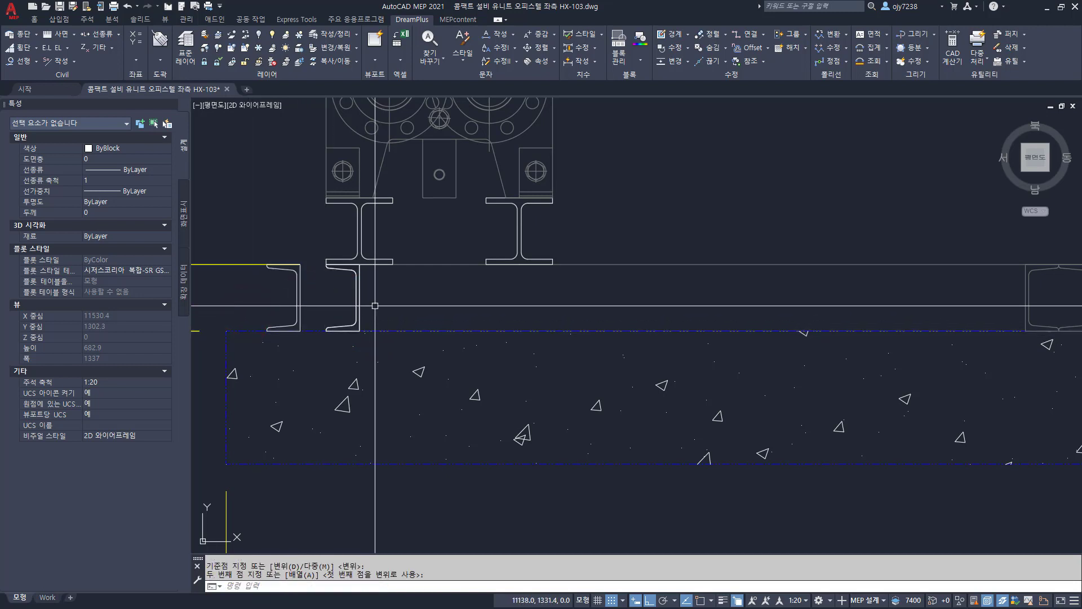
Step: Extrude the original channel polyline by -2300 to form the base frame's left-end member
scroll(368, 315, down, 12)
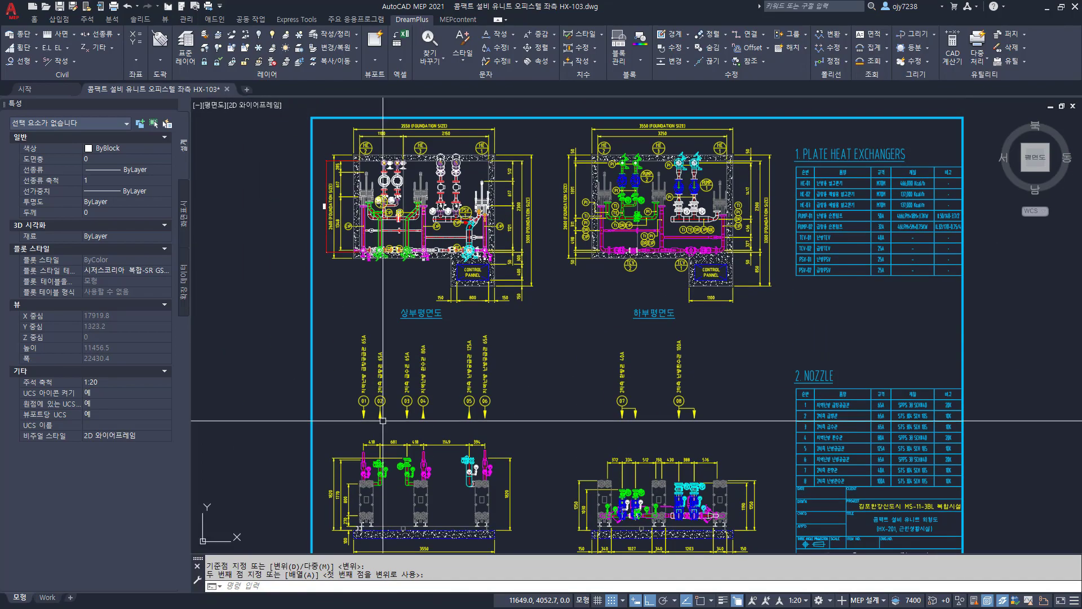
scroll(364, 206, up, 9)
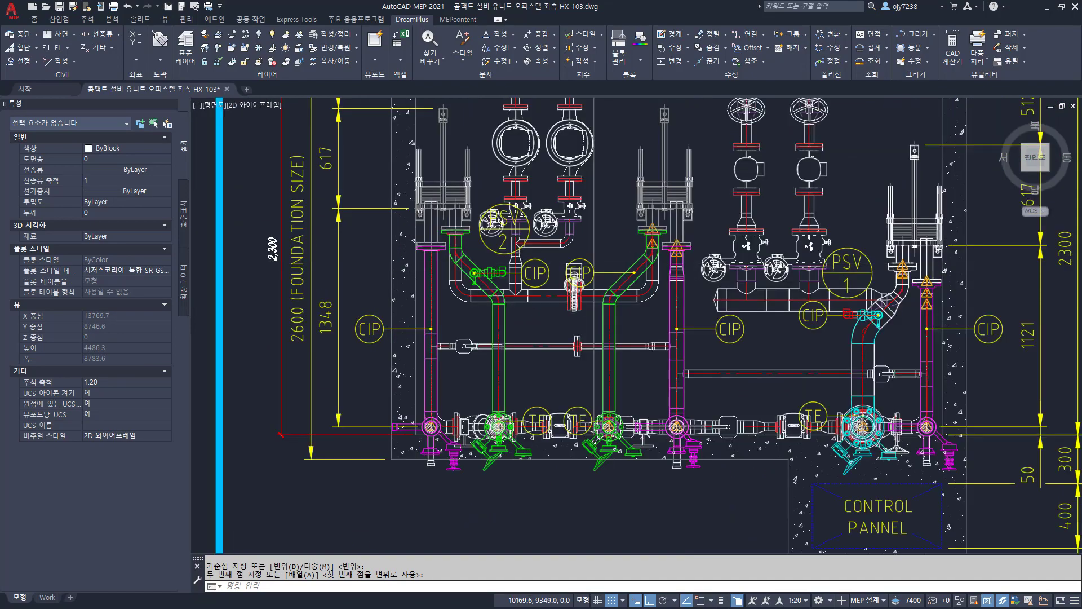
scroll(275, 245, down, 8)
scroll(368, 370, up, 12)
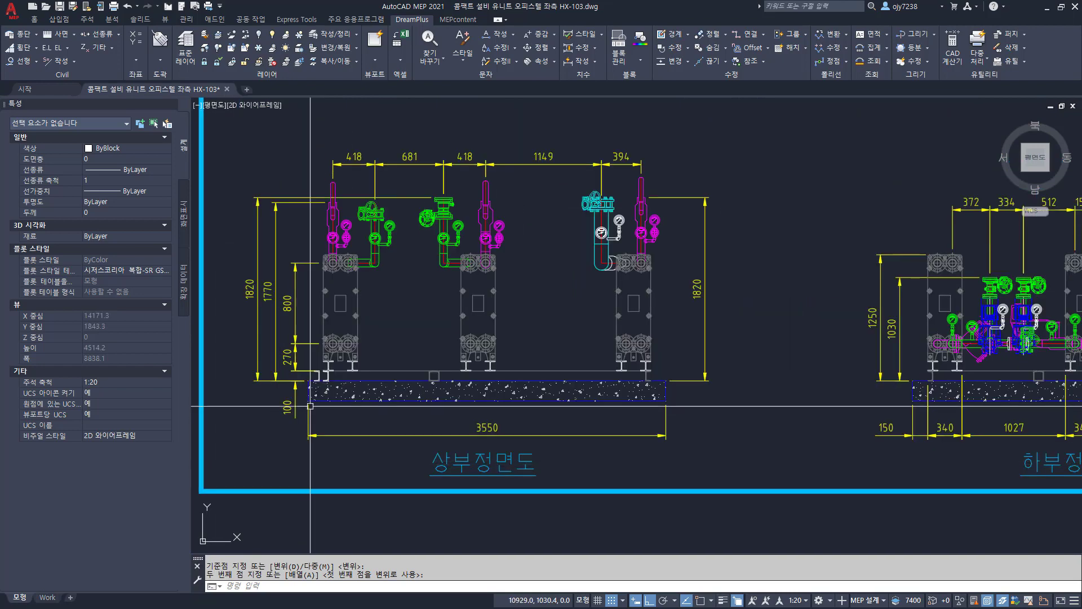
key(Return)
scroll(355, 349, up, 5)
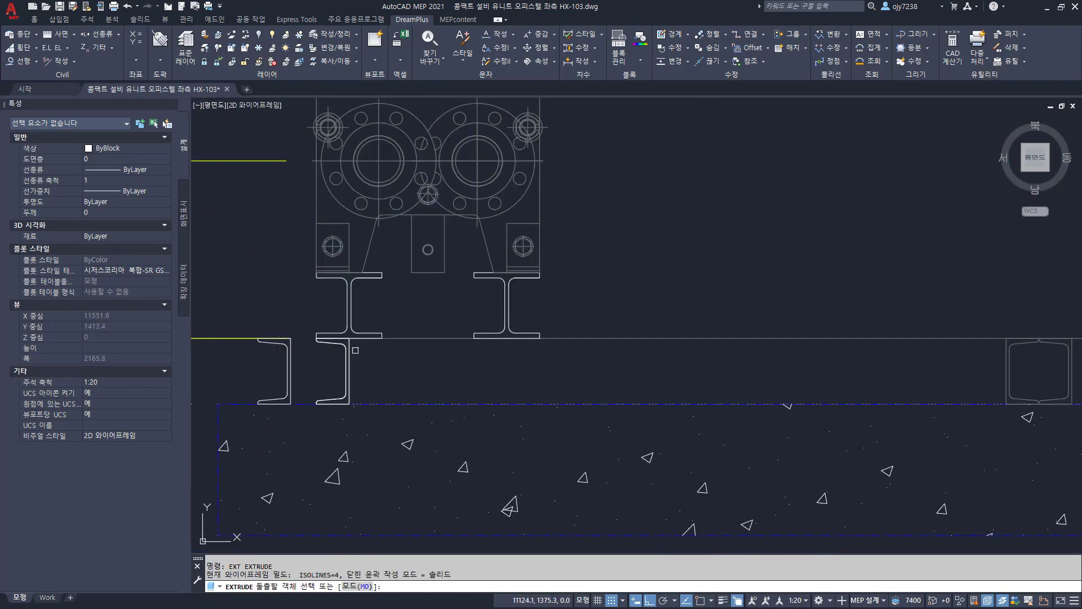
click(349, 360)
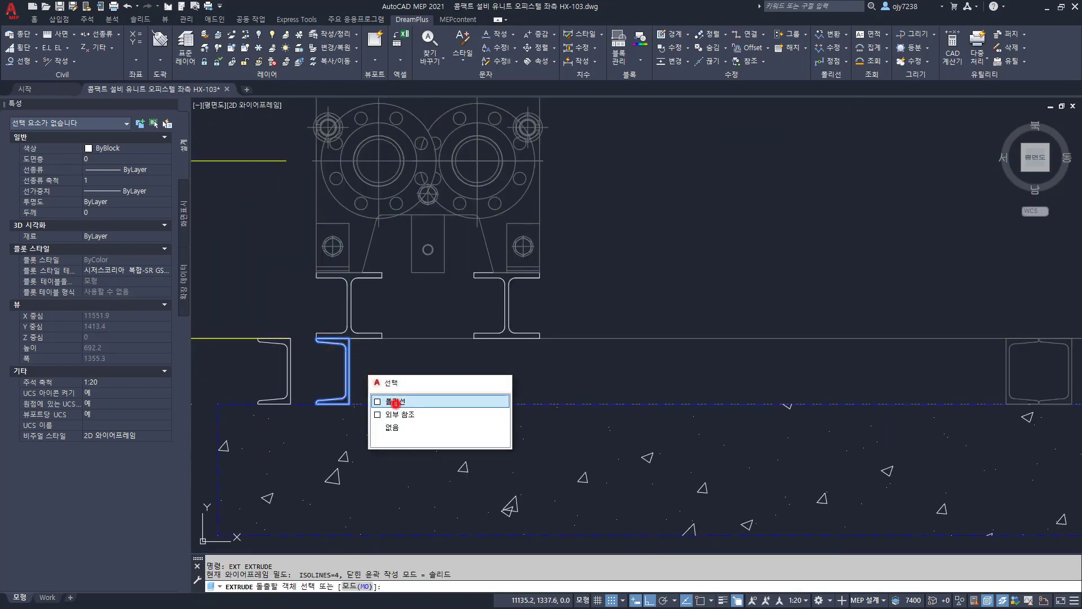
click(395, 402)
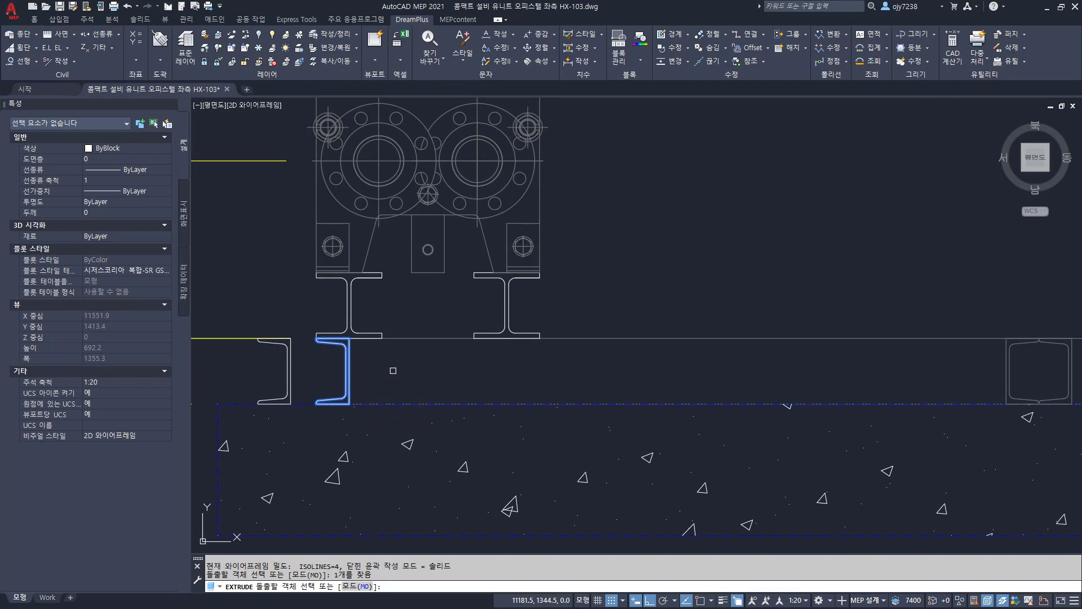
key(Return)
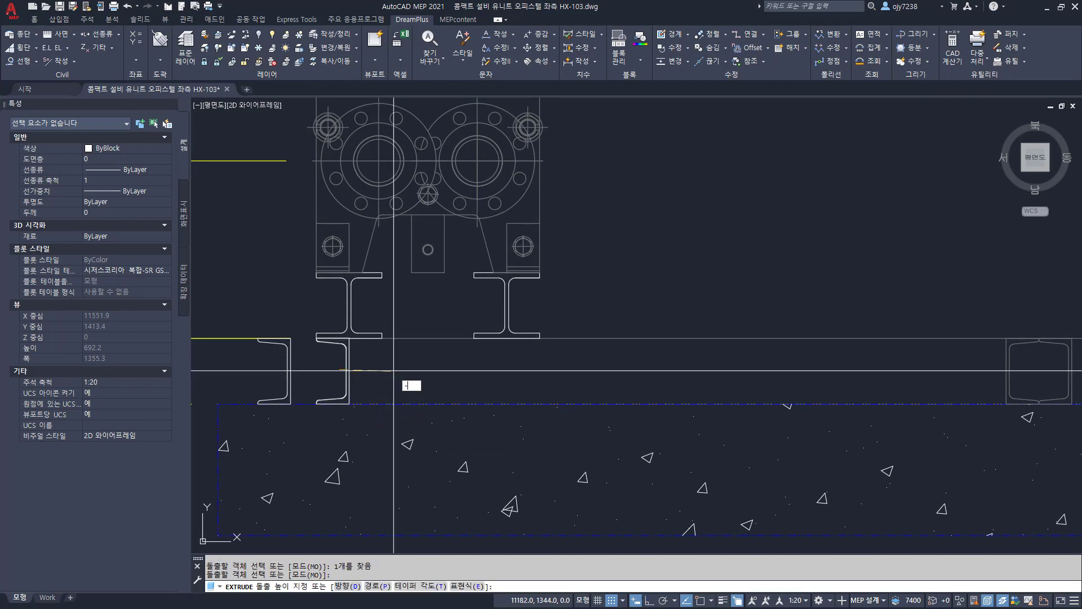
key(Return)
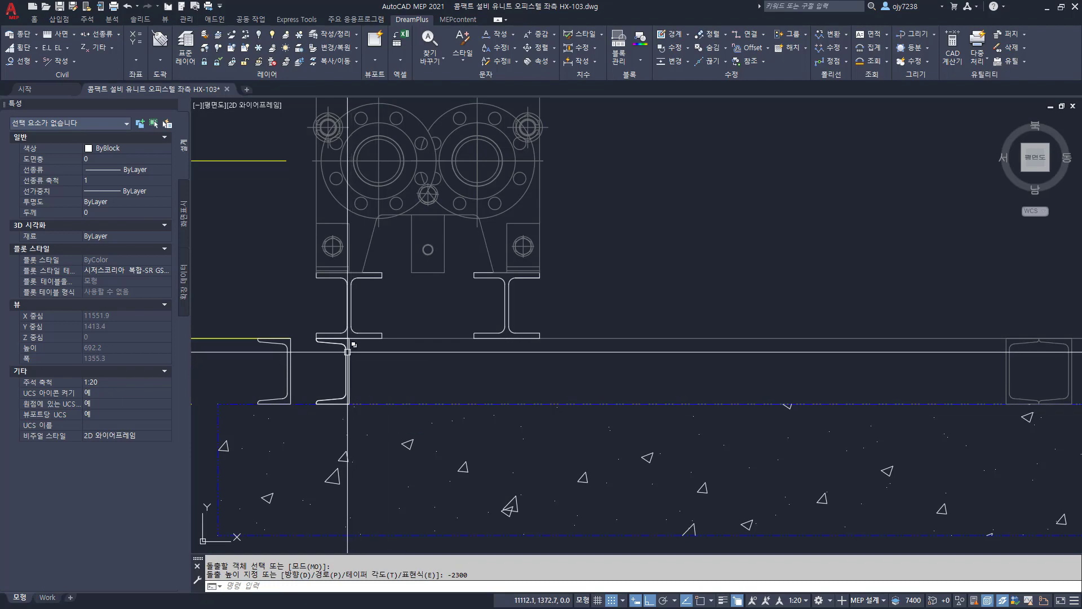
Step: Mirror the extruded channel about the midpoint between its web and the left edge of the central box section, keeping the source
scroll(347, 351, down, 4)
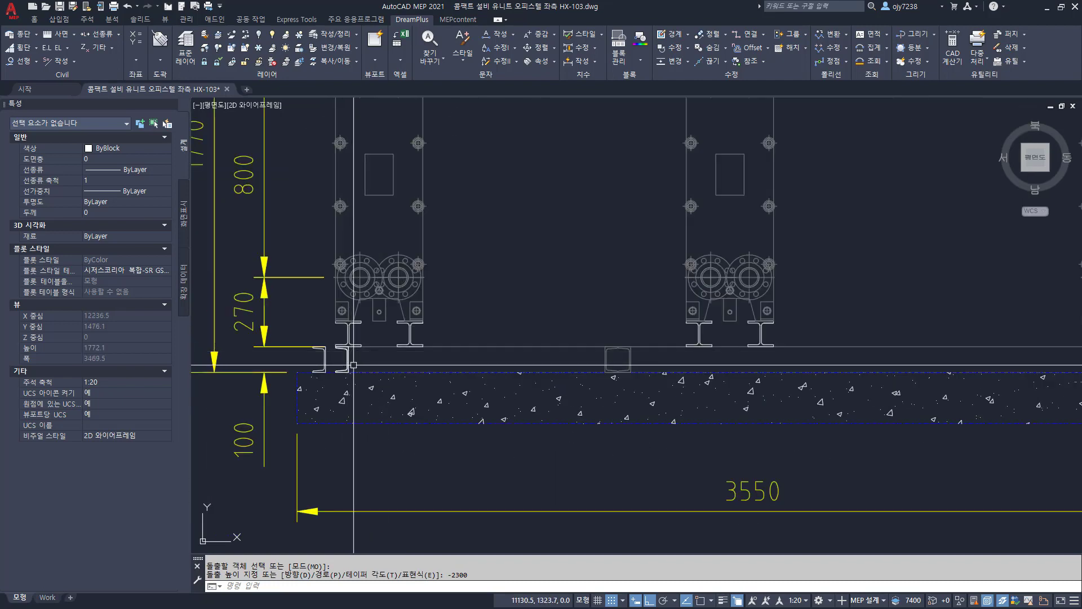
scroll(353, 365, up, 2)
key(Return)
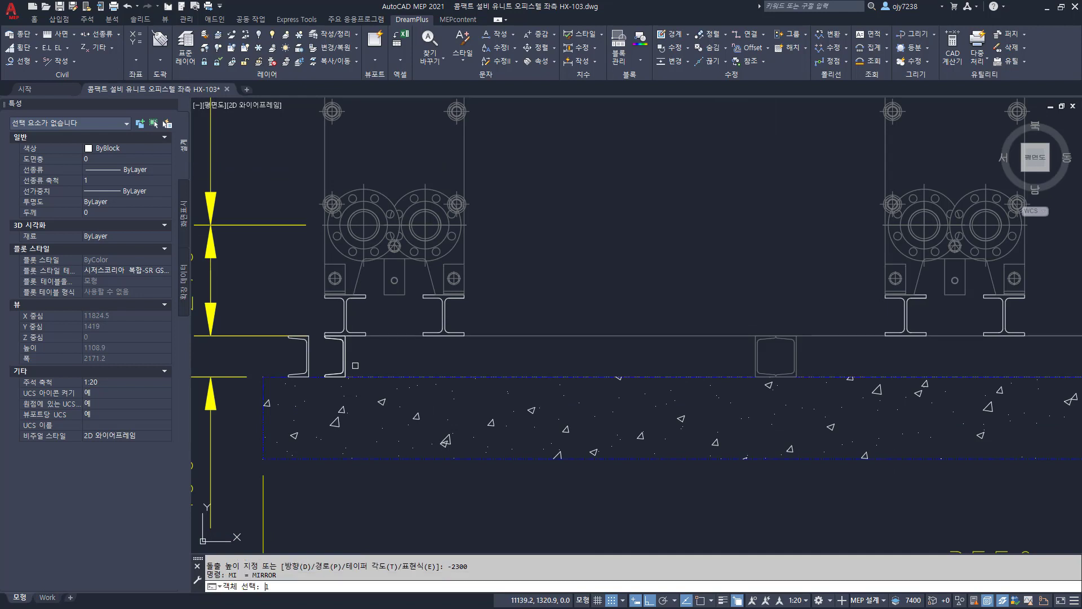
shift+right_click(556, 348)
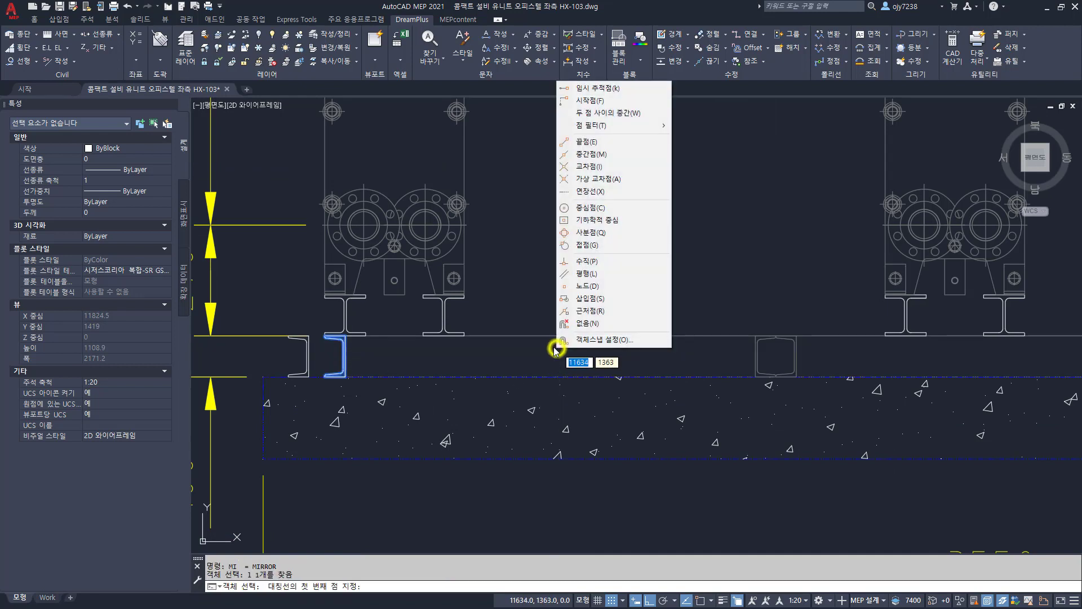
key(m)
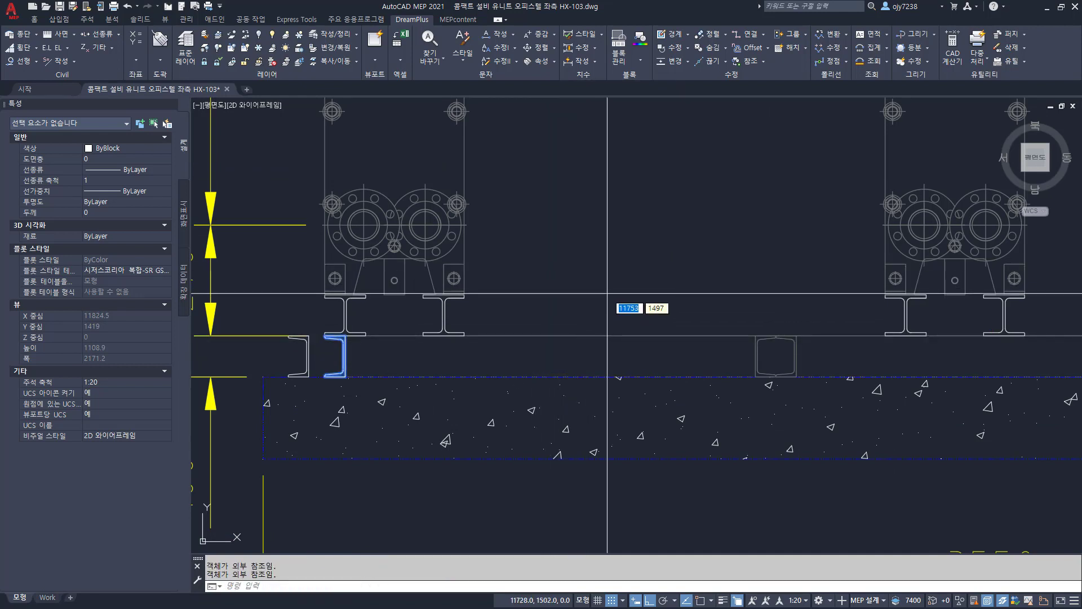
shift+right_click(565, 284)
key(m)
shift+right_click(566, 287)
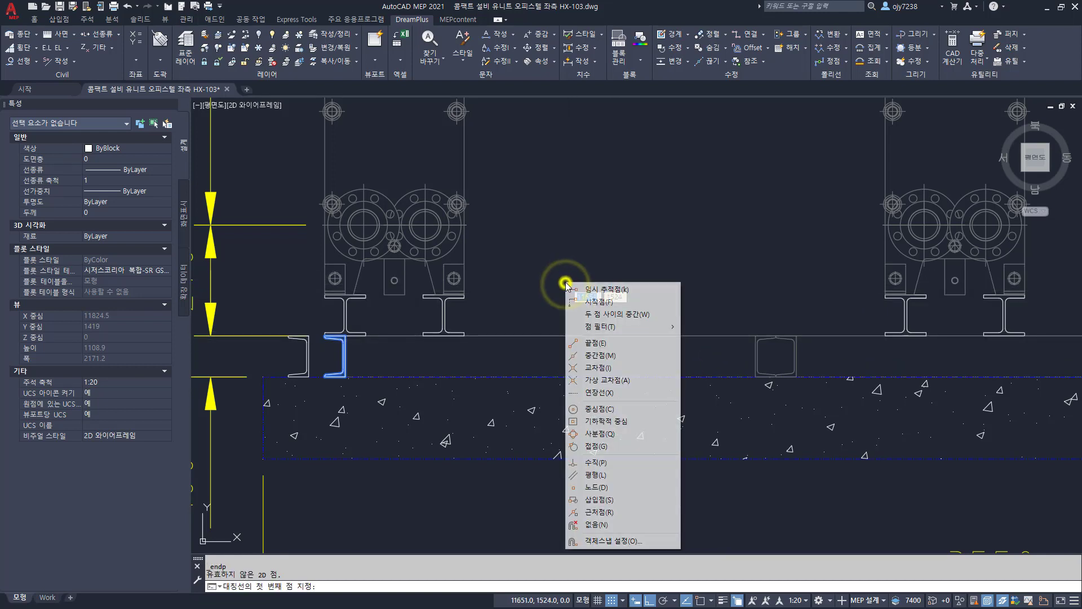
click(616, 319)
scroll(347, 344, up, 4)
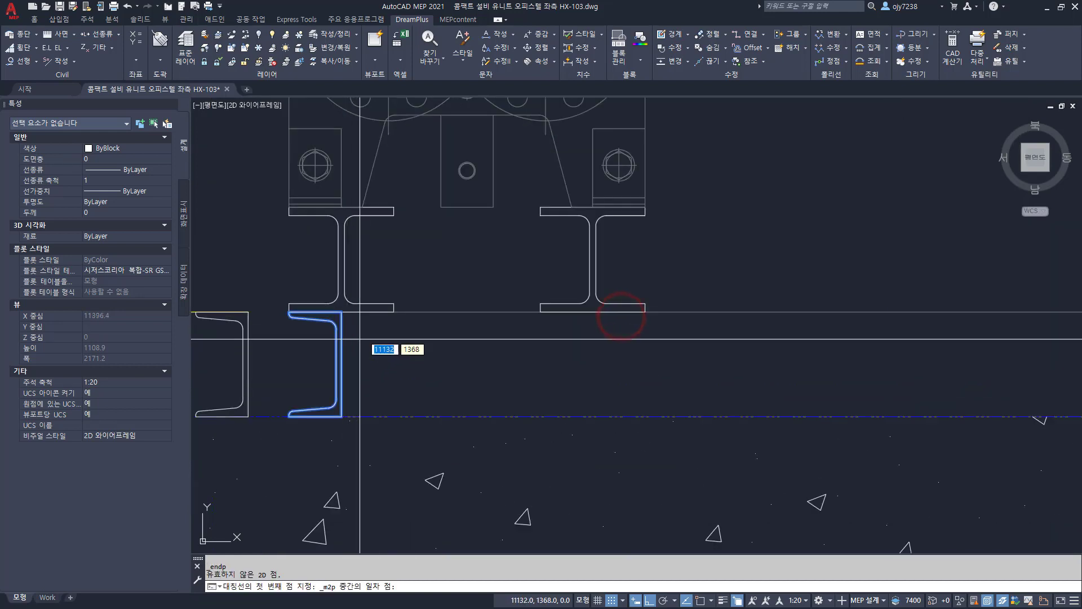
click(340, 311)
scroll(352, 325, down, 3)
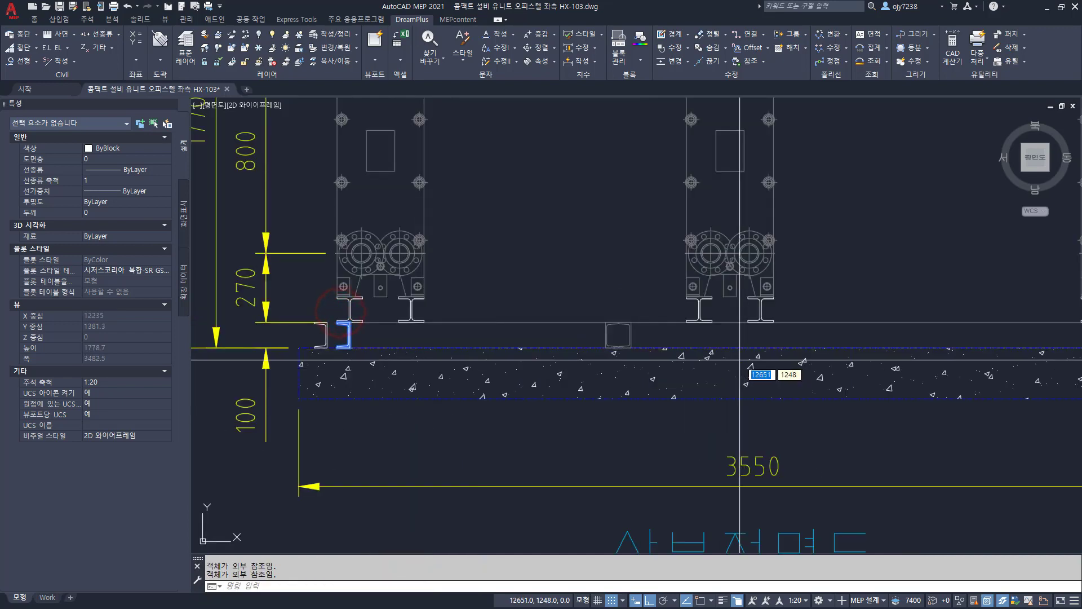
shift+right_click(613, 337)
key(e)
click(606, 322)
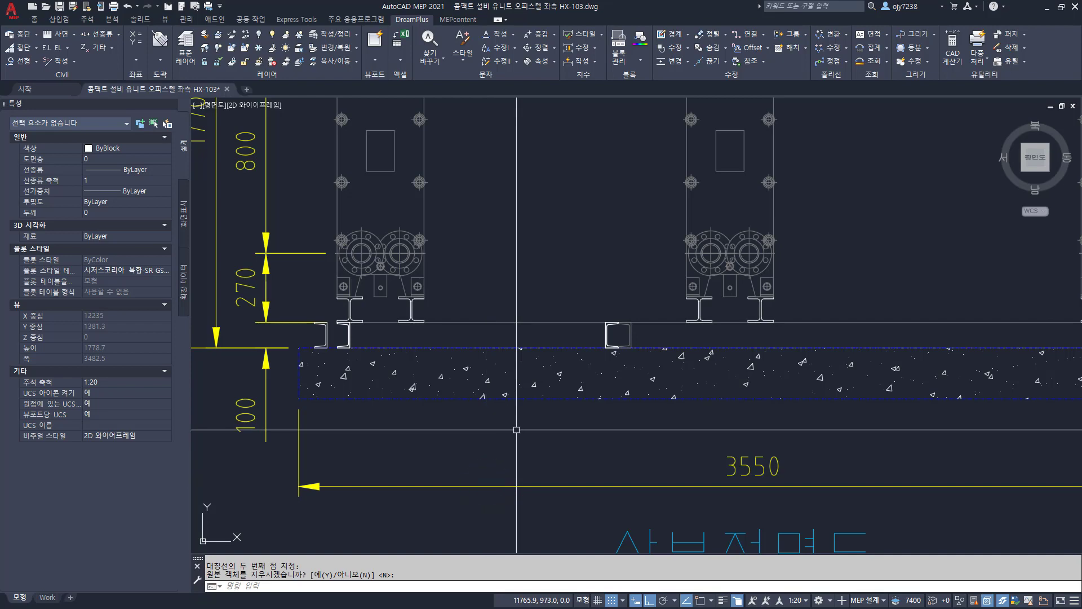
Step: Mirror the new channel about the vertical centreline of the central box section, keeping the source, to complete the box member
text(i)
key(Return)
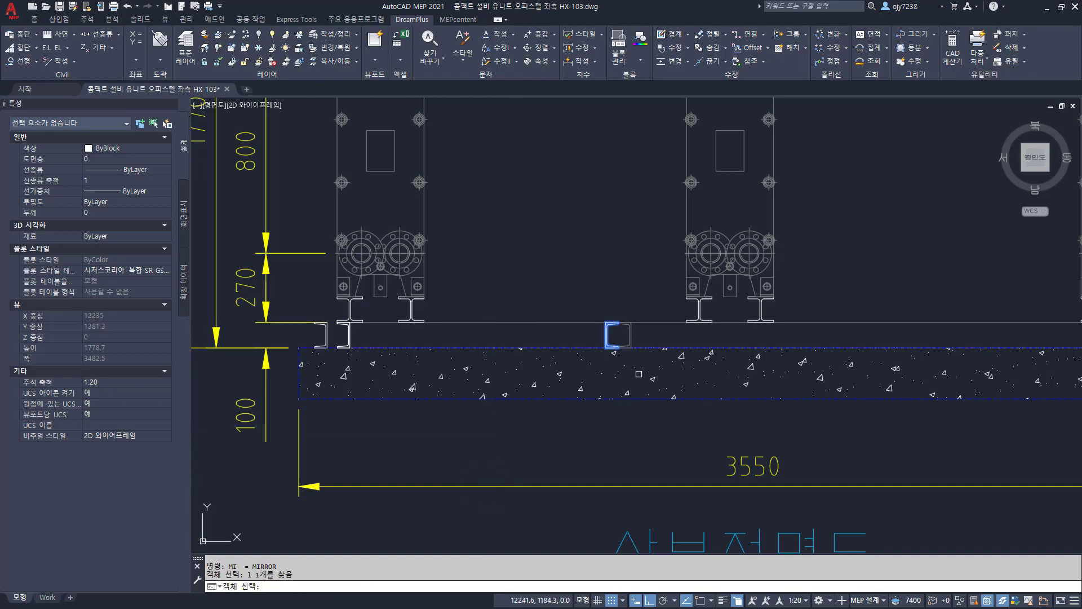
scroll(639, 323, up, 10)
key(space)
shift+right_click(471, 326)
key(e)
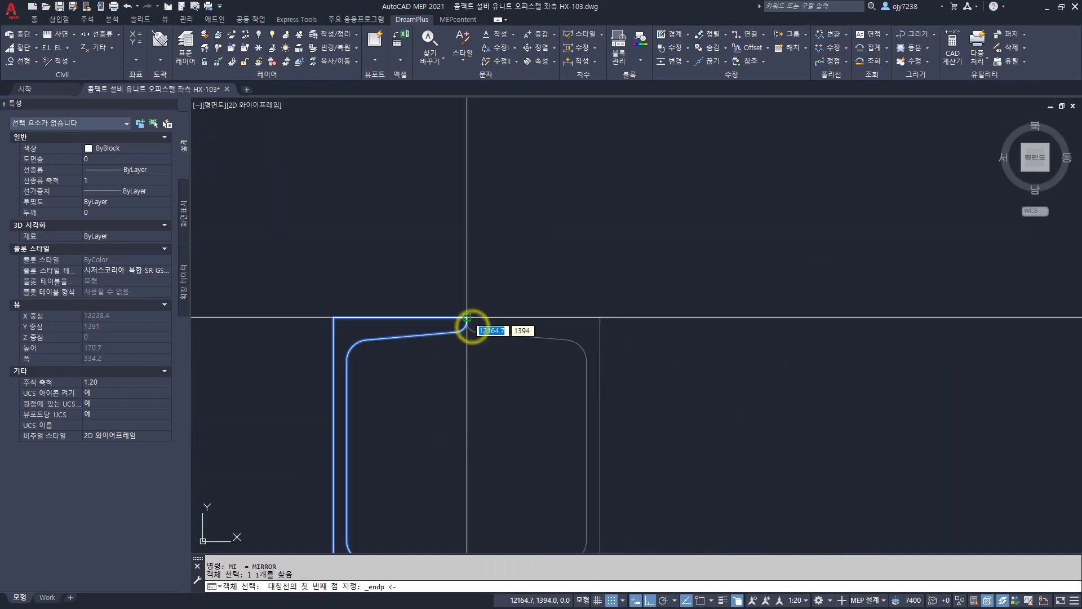
click(467, 317)
click(471, 213)
scroll(451, 248, down, 10)
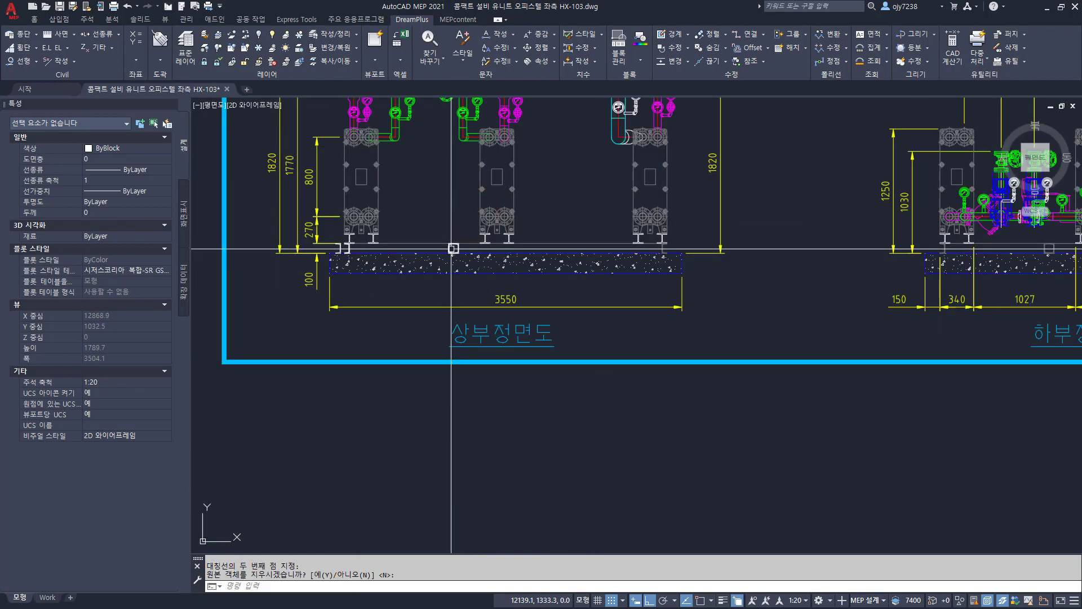
scroll(546, 279, up, 2)
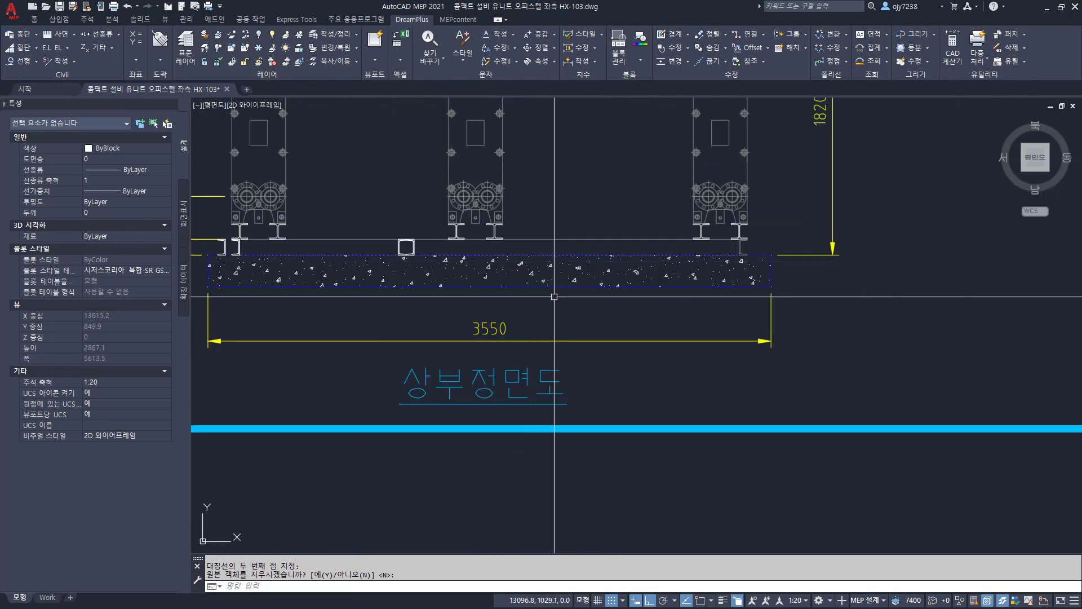
Step: Mirror the box member's right channel about the midpoint between its web and the right-end channel's web, keeping the source
key(Return)
text(mi)
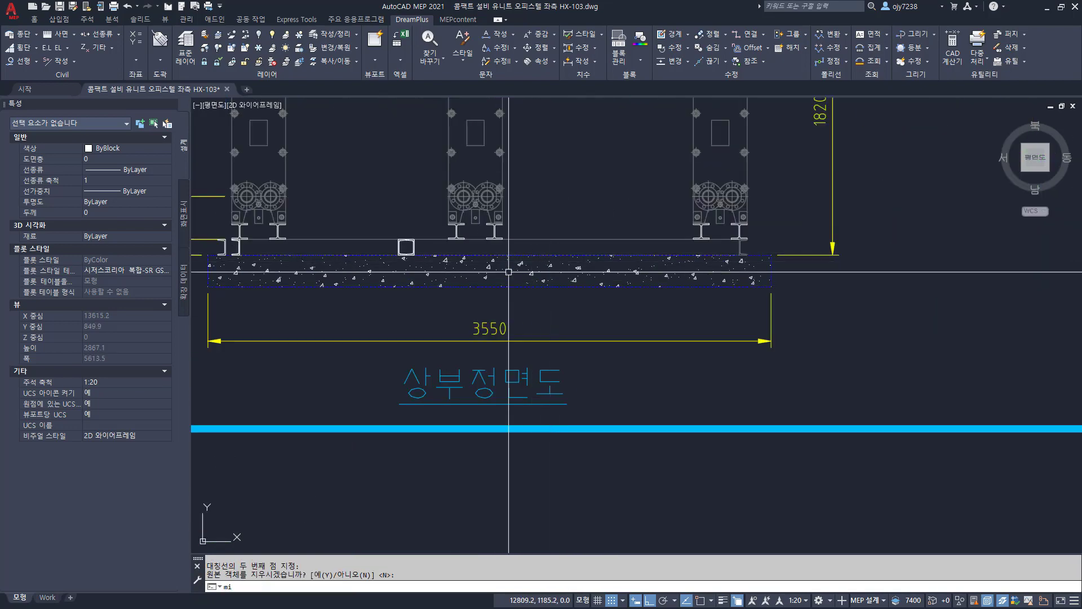
key(Return)
scroll(414, 235, up, 4)
scroll(421, 258, down, 4)
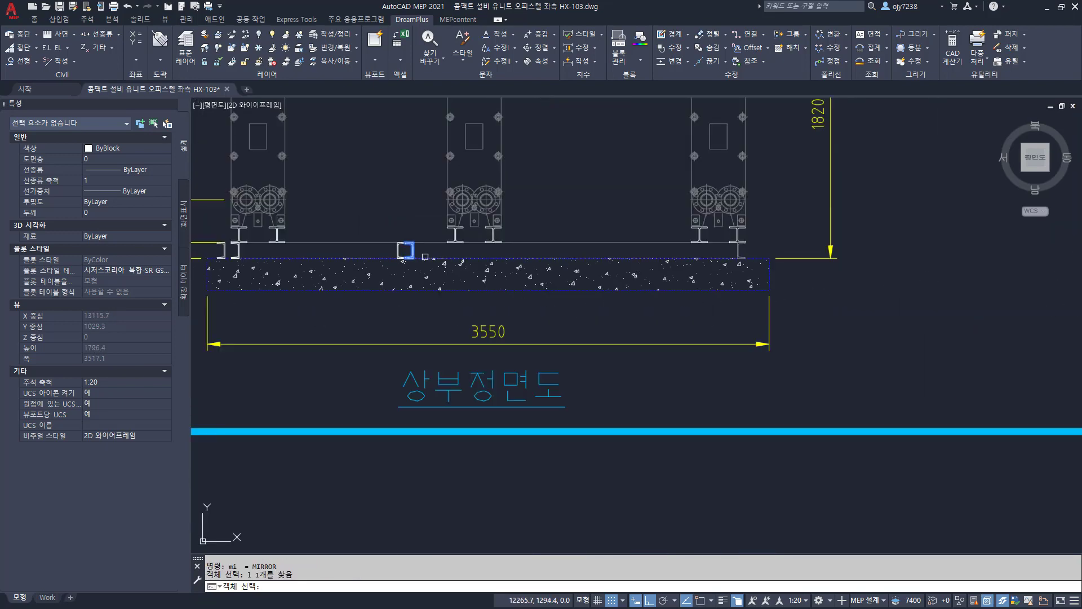
key(Return)
shift+right_click(447, 250)
click(500, 281)
shift+right_click(426, 251)
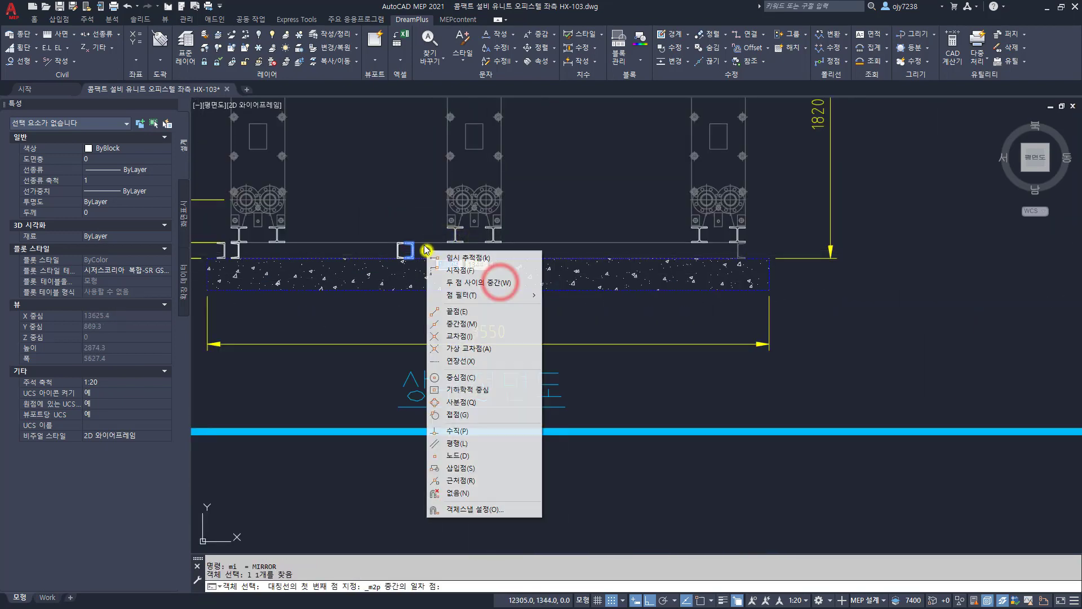
key(e)
click(418, 238)
shift+right_click(748, 281)
key(e)
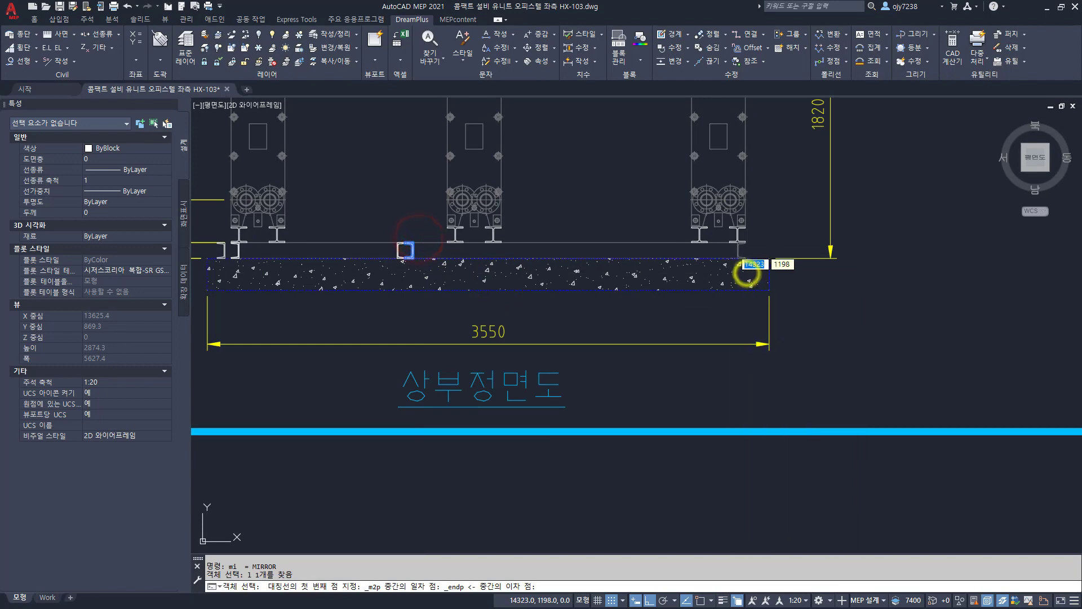
scroll(738, 268, up, 5)
click(768, 229)
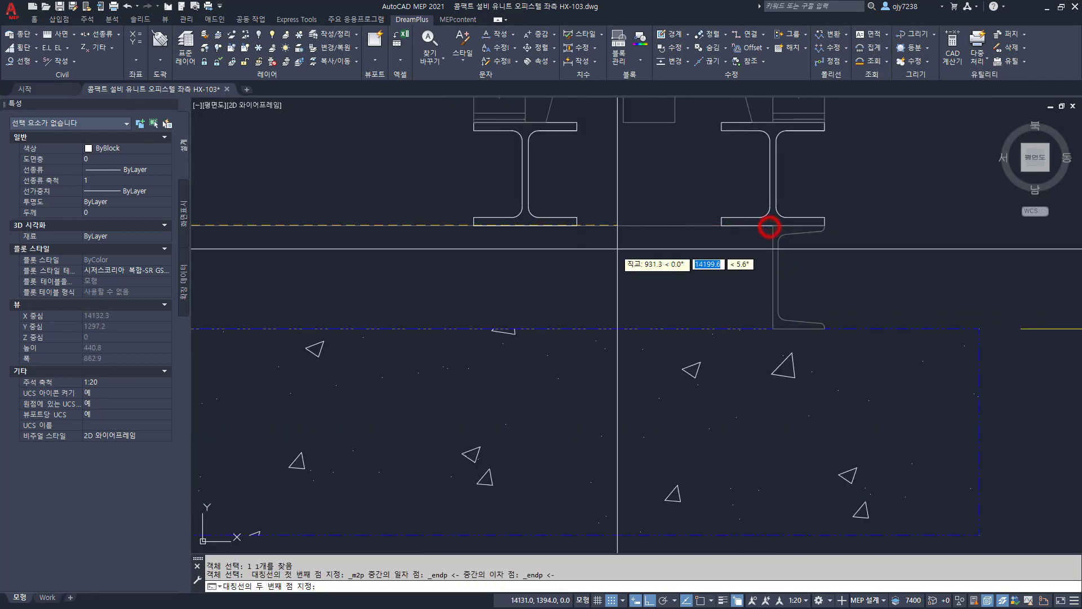
scroll(733, 293, down, 5)
scroll(448, 455, down, 6)
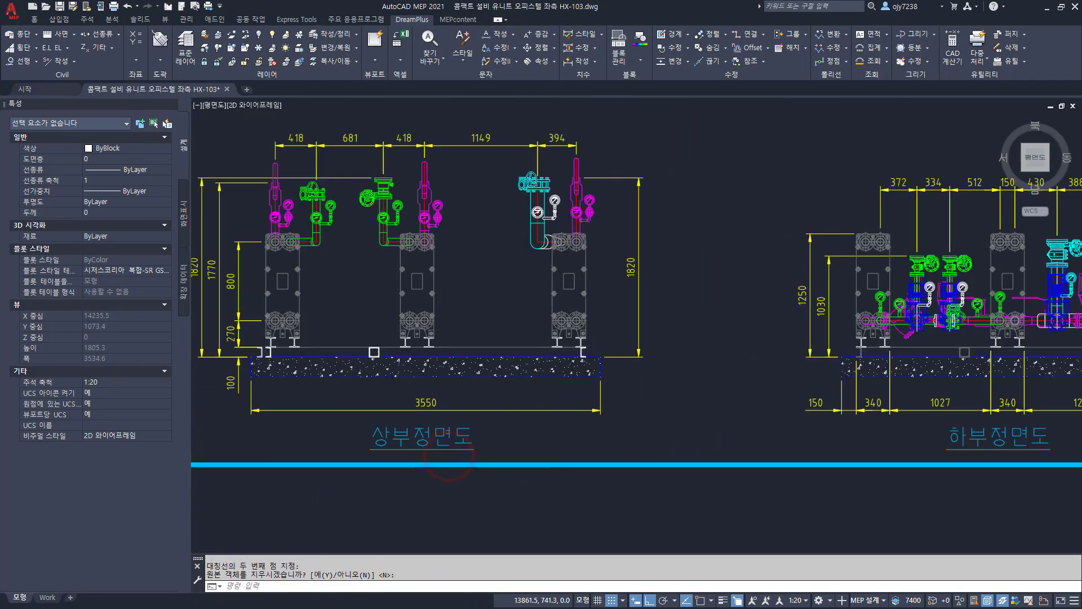
click(586, 354)
scroll(434, 334, up, 4)
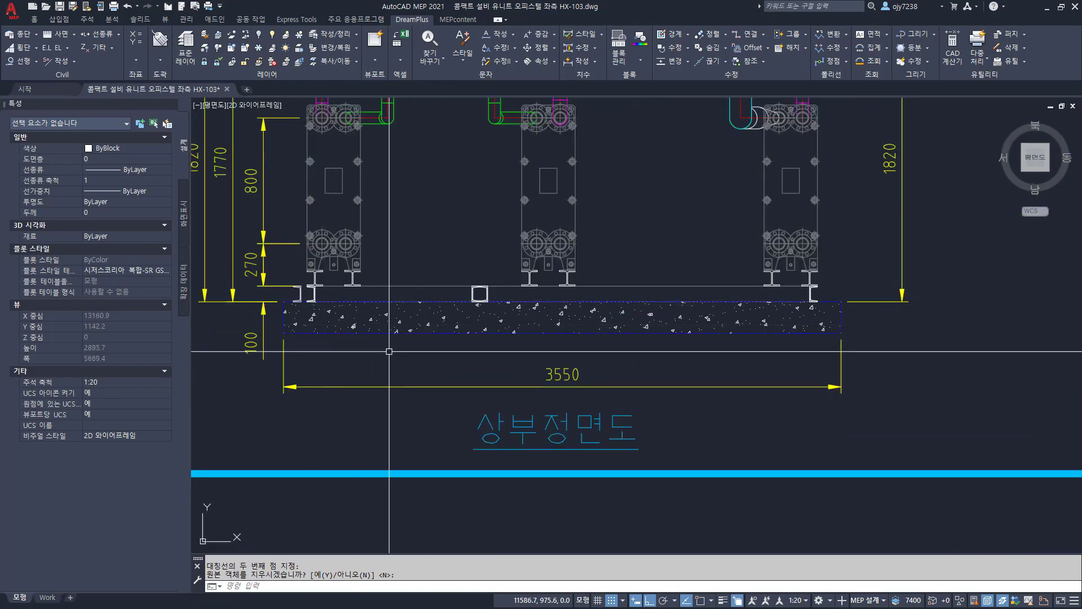
Step: Rotate the leftmost original channel outline 90° in 3D about the vertical axis through its web
key(space)
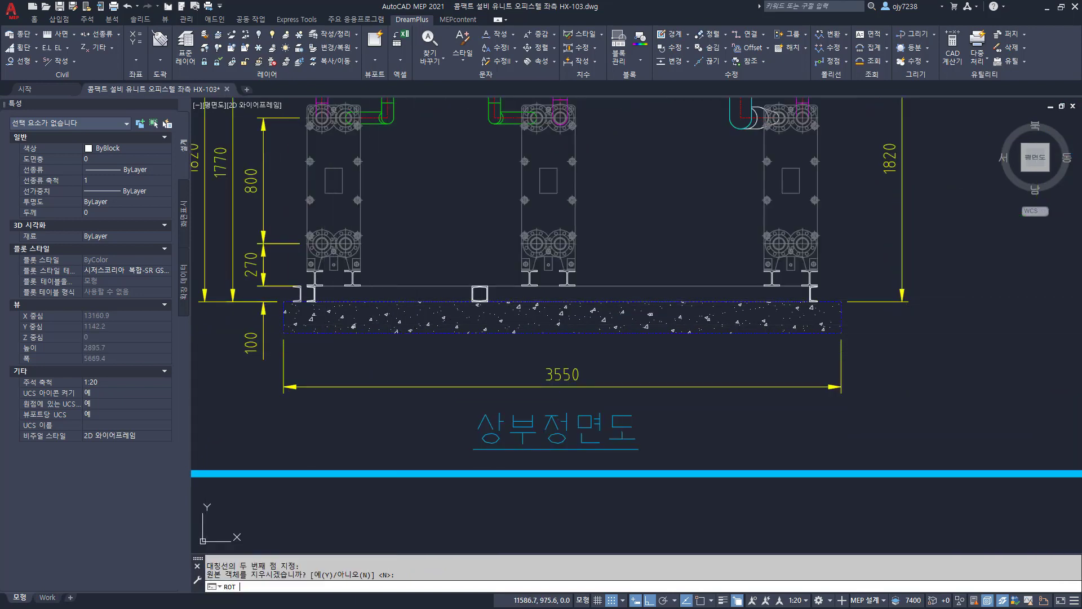
scroll(313, 299, up, 4)
click(287, 288)
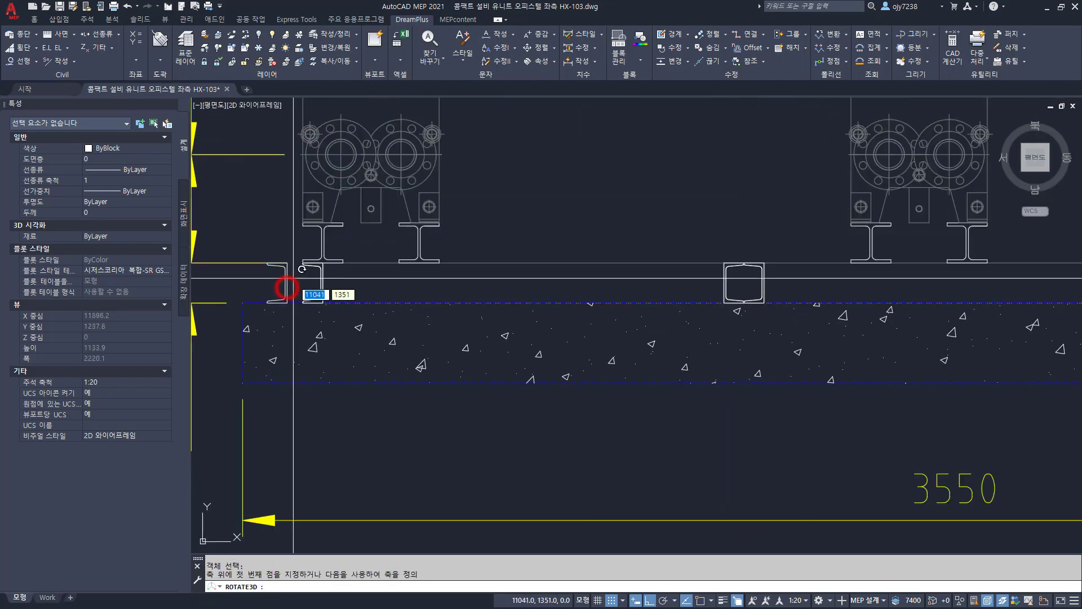
key(Return)
click(288, 262)
click(293, 194)
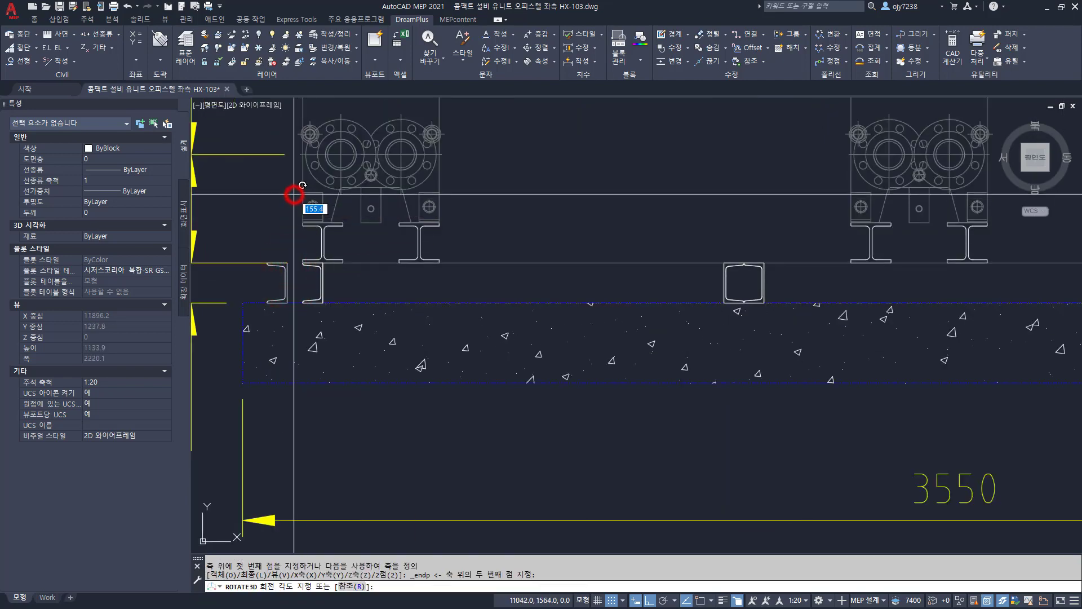
text(90)
key(Return)
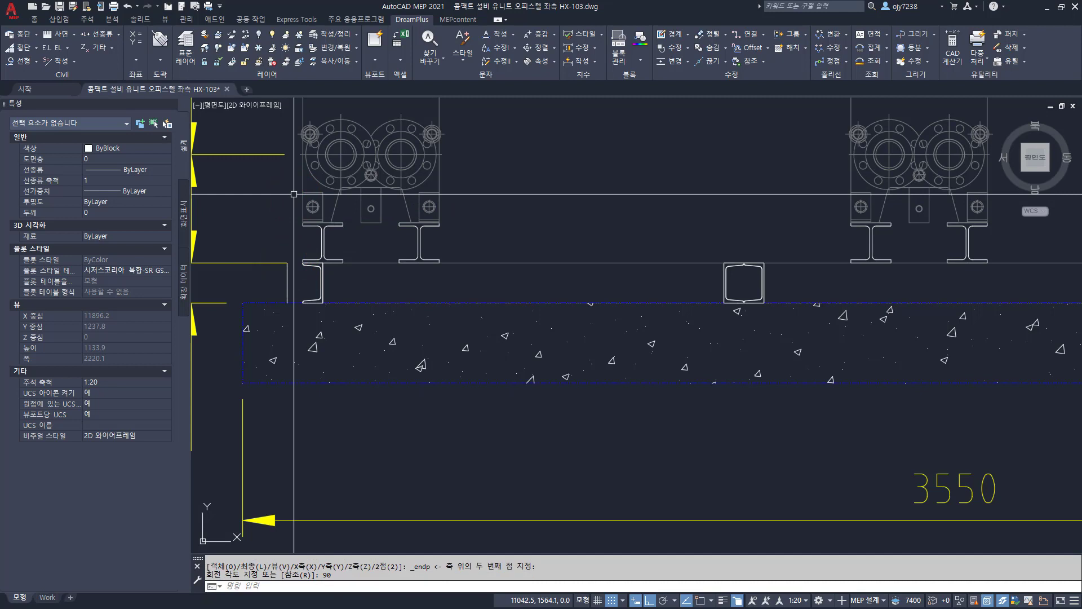
text(m)
key(Return)
text(l)
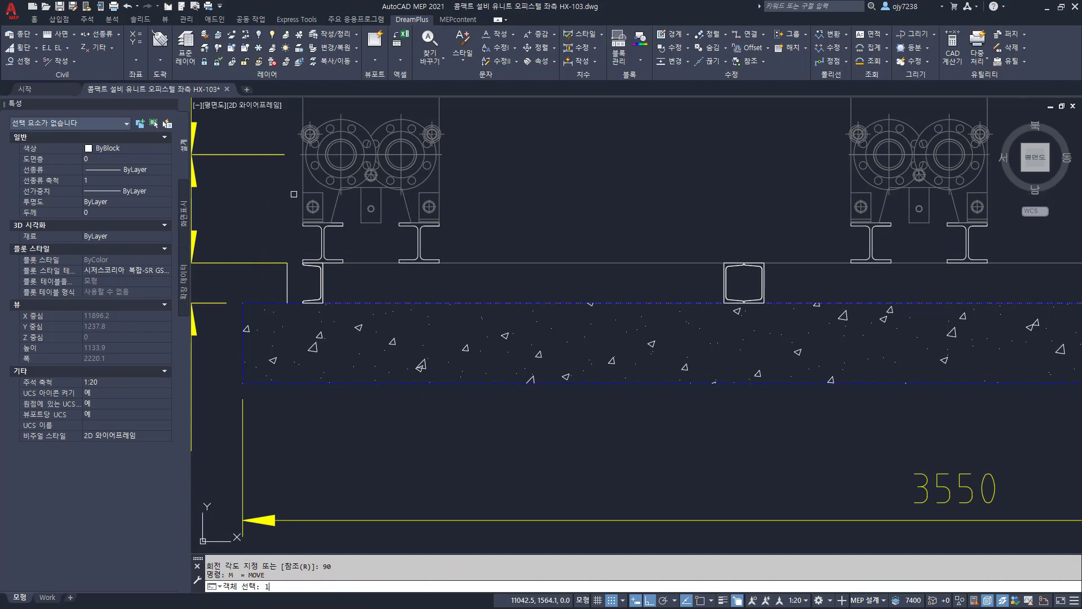
key(Escape)
Step: Move the rotated channel outline along X only, from its endpoint to the web of the frame's left-end channel
text(m)
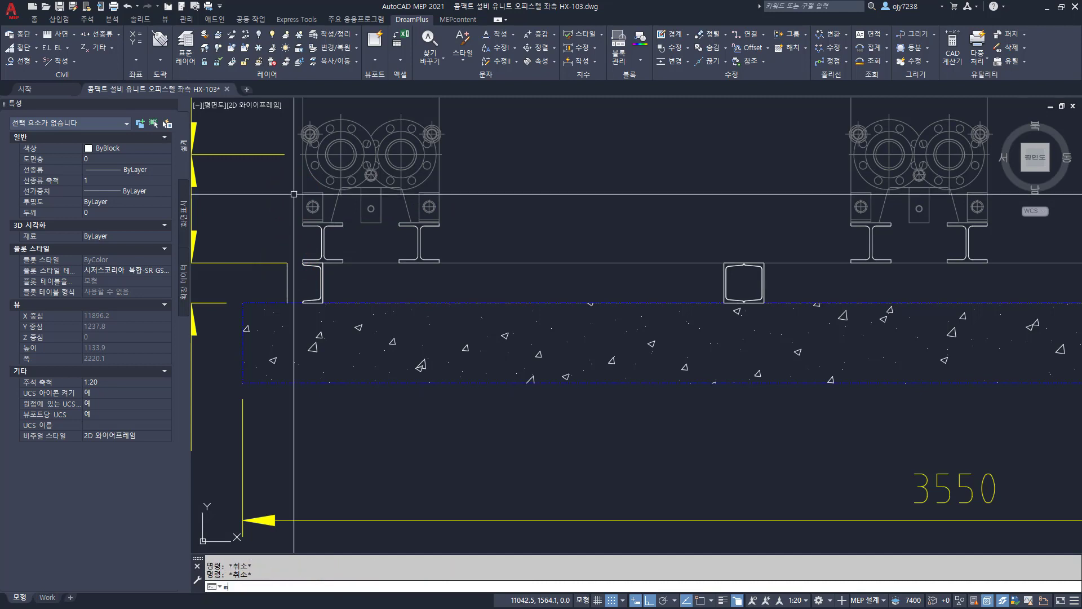
key(Return)
text(p)
key(Return)
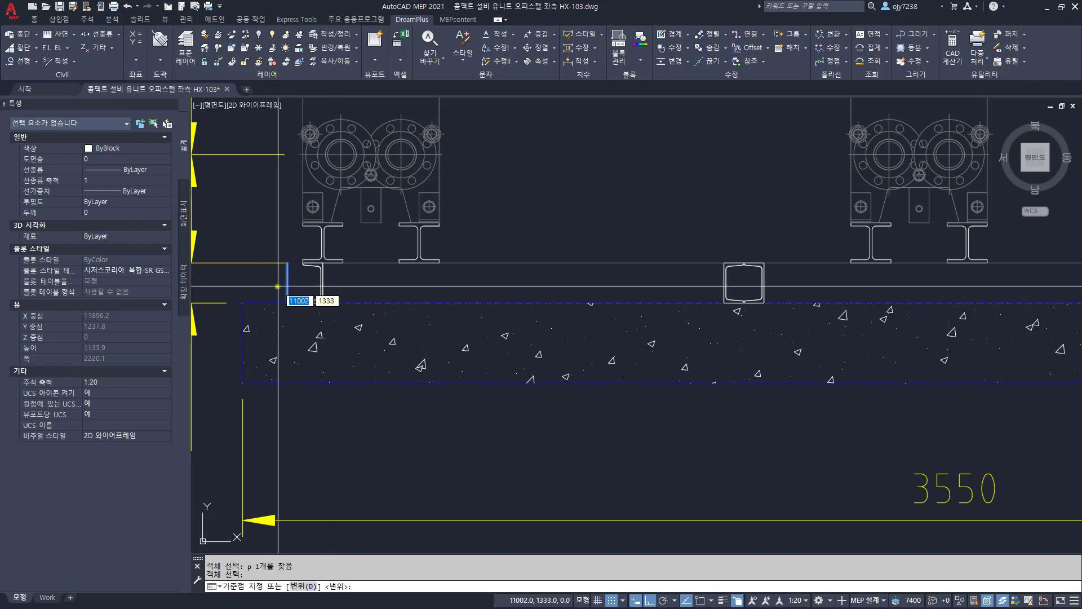
shift+right_click(277, 286)
key(e)
click(286, 272)
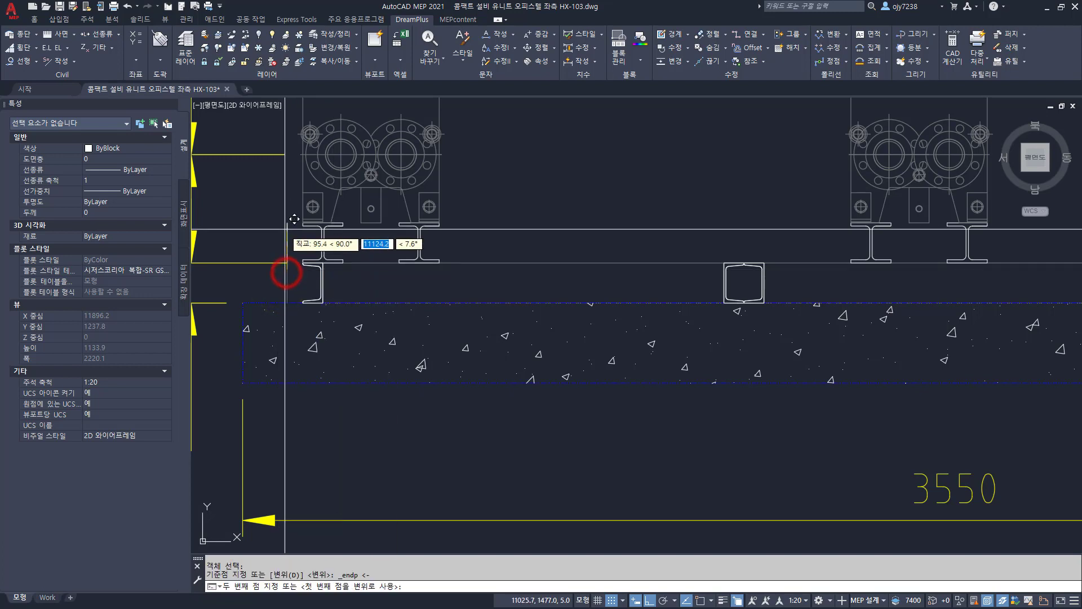
text(.x)
key(Return)
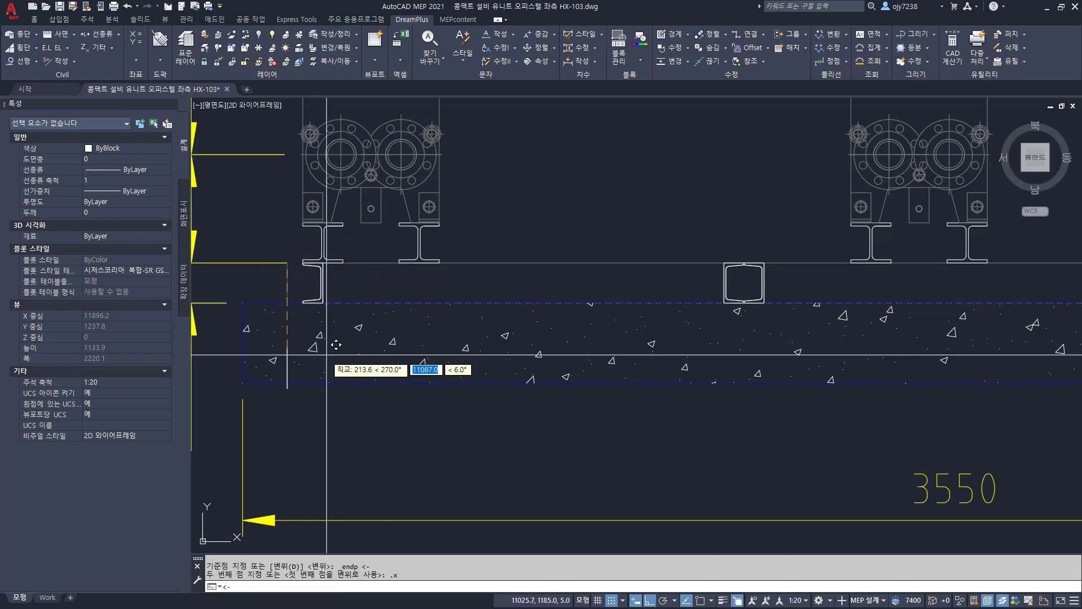
scroll(336, 262, up, 4)
shift+right_click(314, 258)
key(e)
click(295, 246)
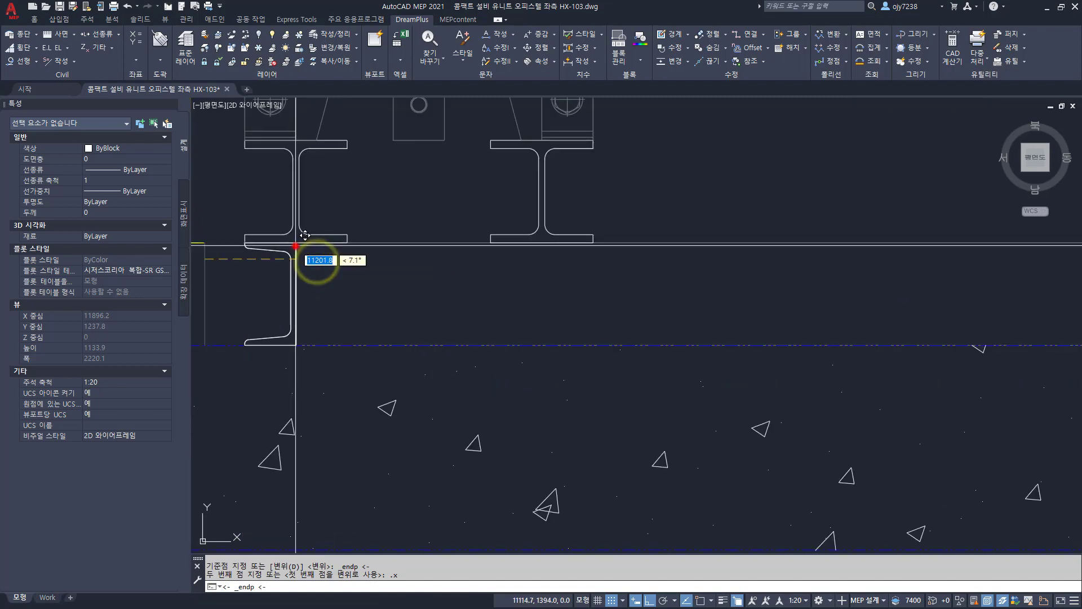
click(403, 270)
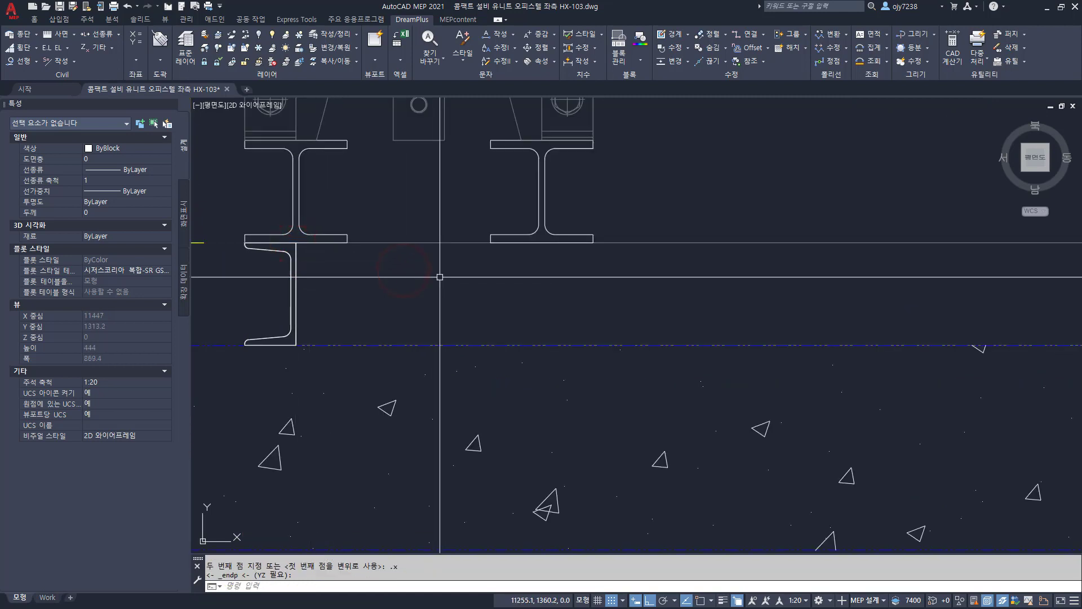
text(et)
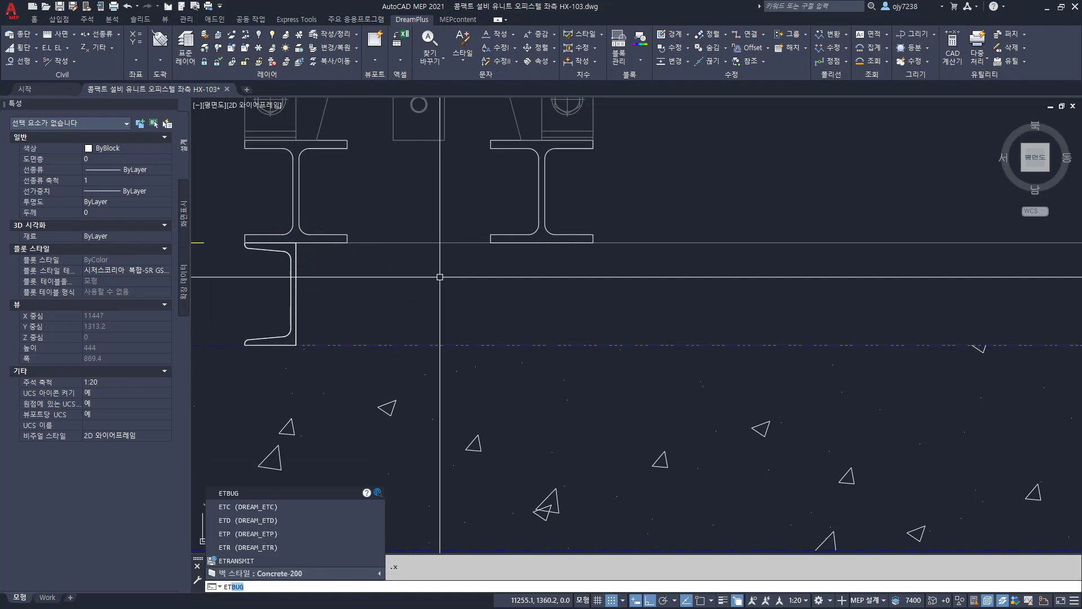
text(ext)
key(Return)
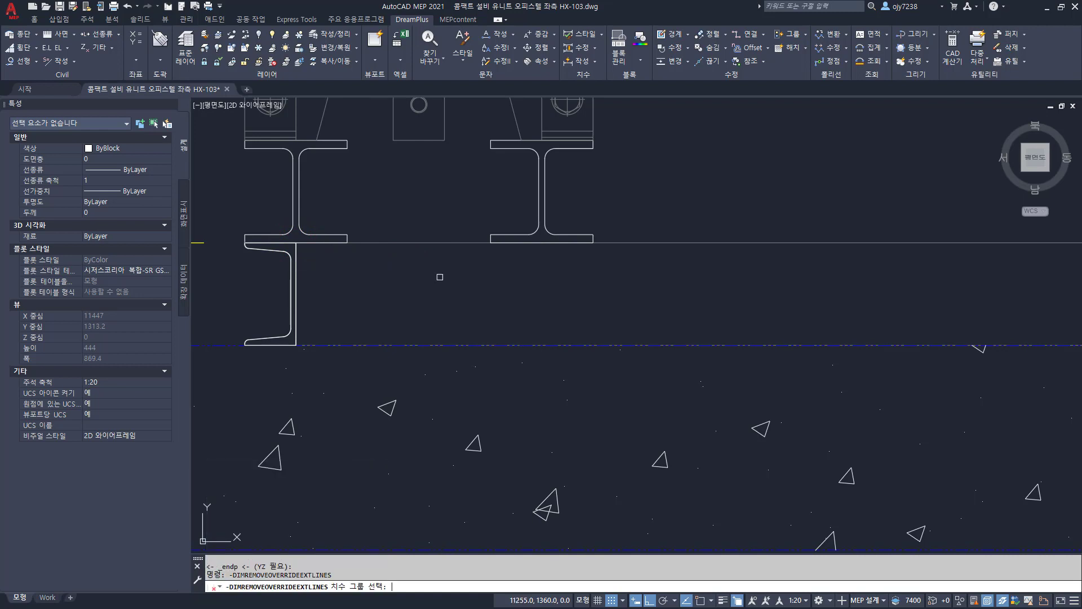
key(Escape)
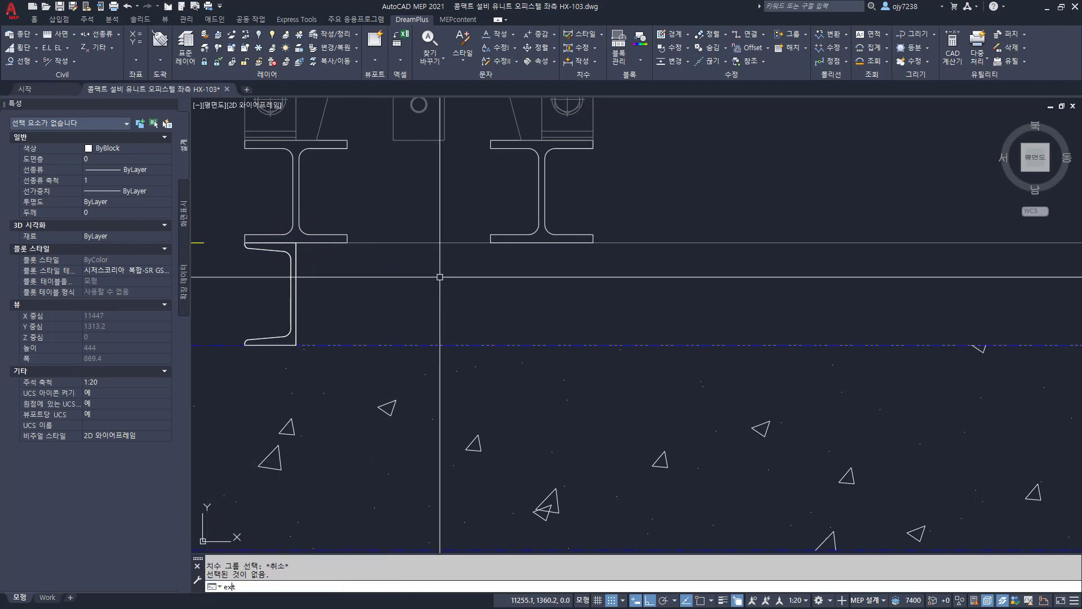
Step: Extrude the rotated channel outline 3150, up to the web endpoint of the right-end channel, as the longitudinal frame member
key(Return)
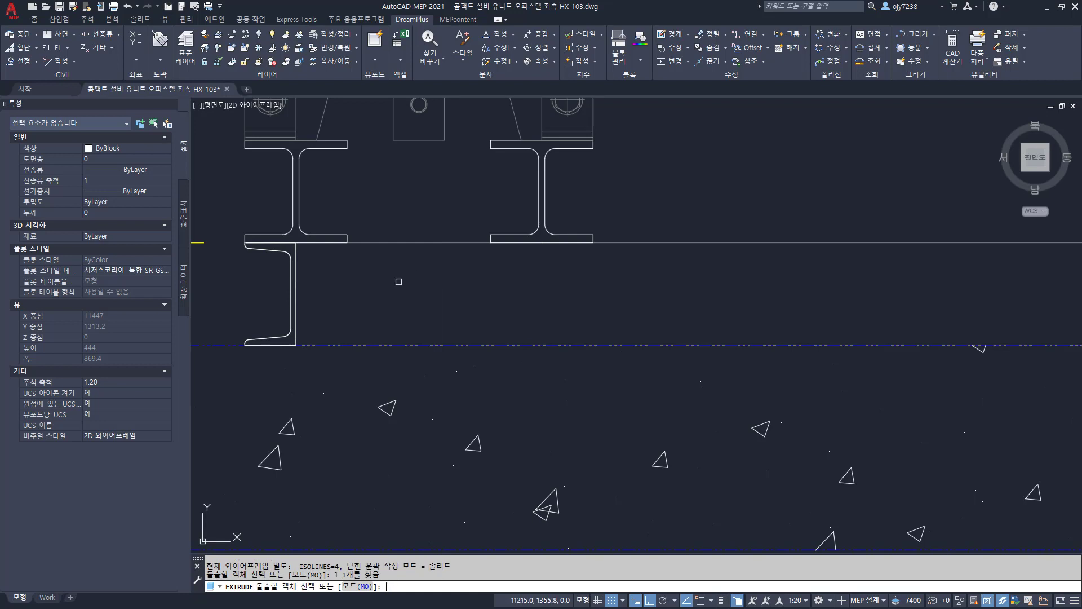
key(Return)
scroll(479, 292, down, 6)
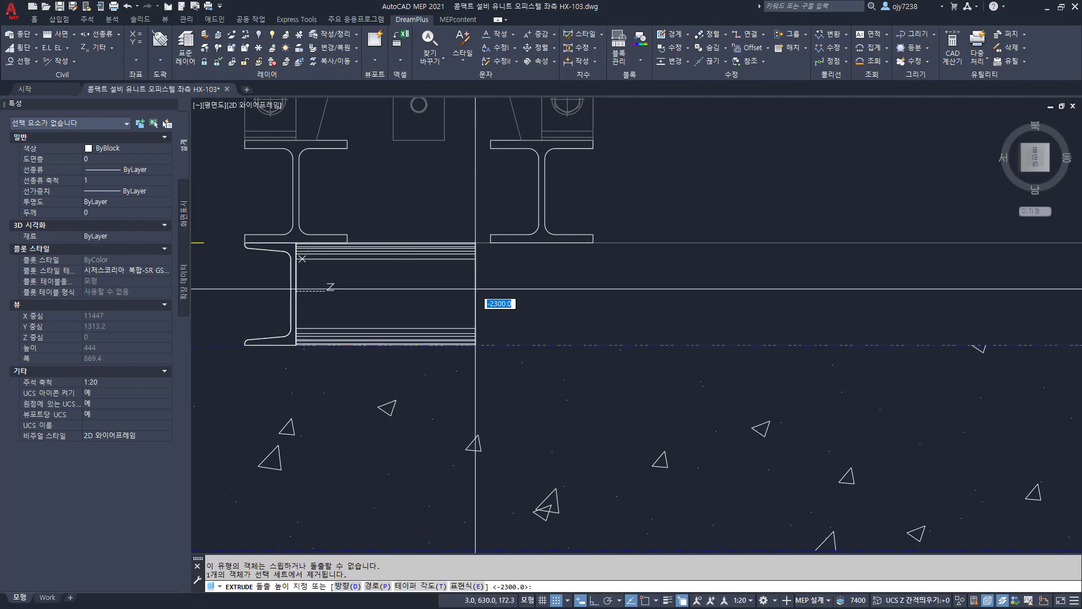
scroll(620, 293, up, 10)
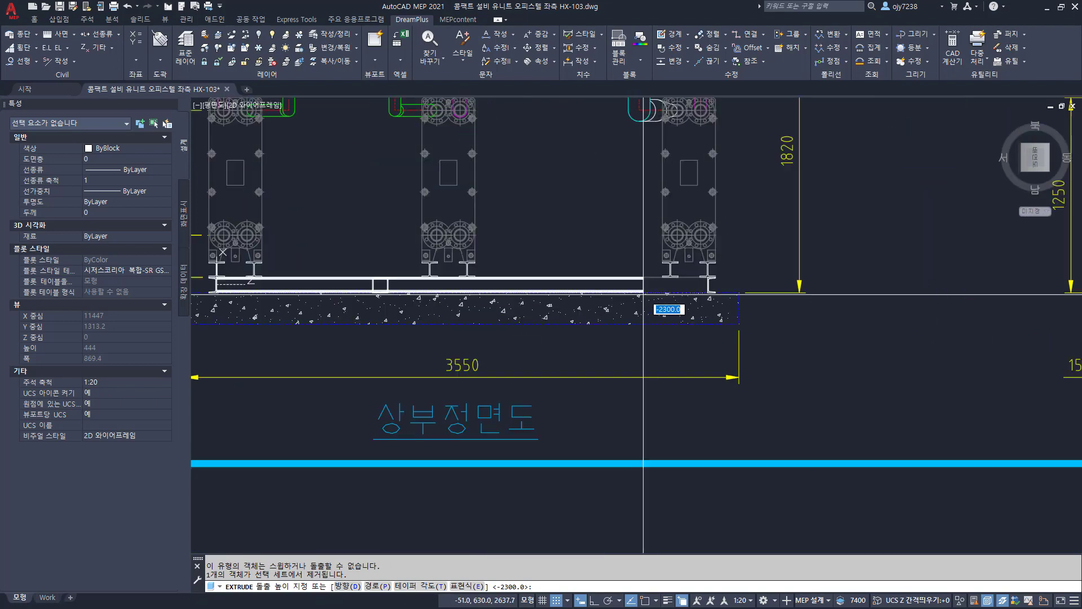
shift+right_click(632, 230)
key(e)
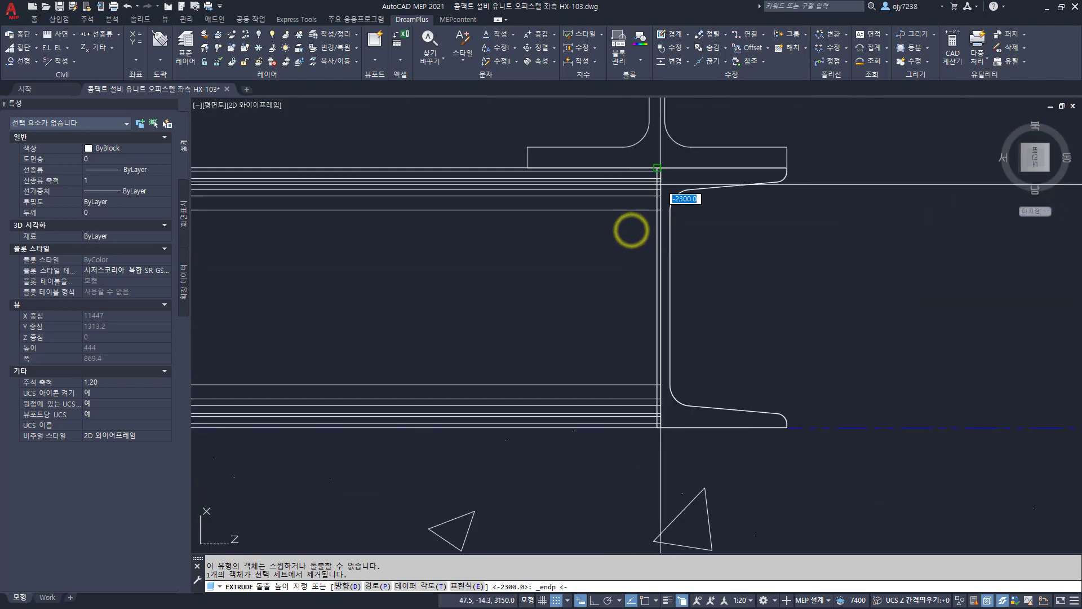
click(659, 183)
scroll(459, 302, down, 8)
scroll(530, 355, down, 4)
middle_drag(599, 416, 662, 409)
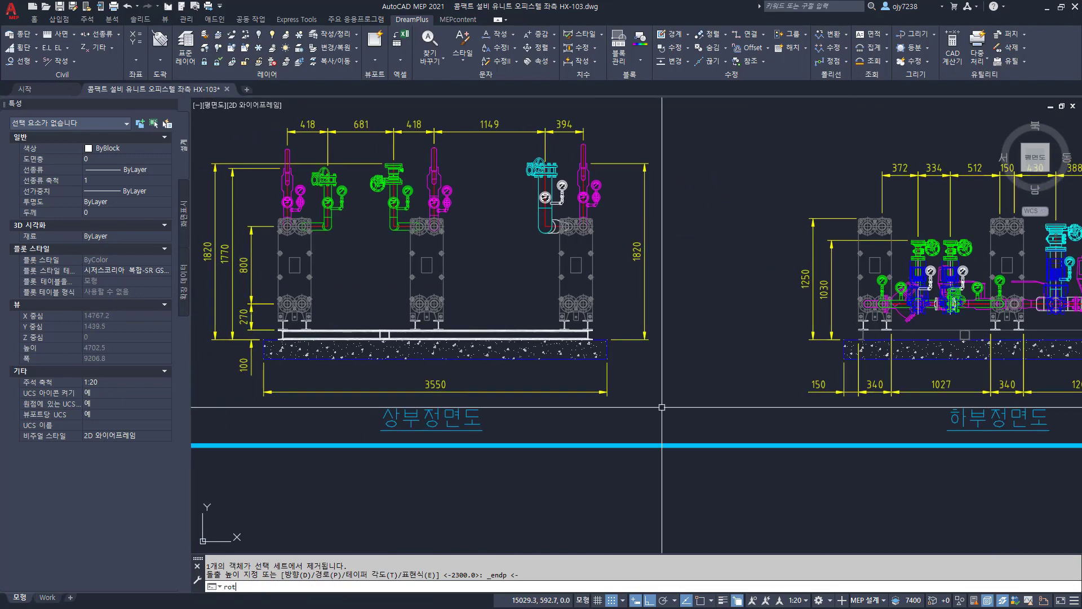
text(ate3d)
key(Return)
text(w)
key(Return)
click(244, 302)
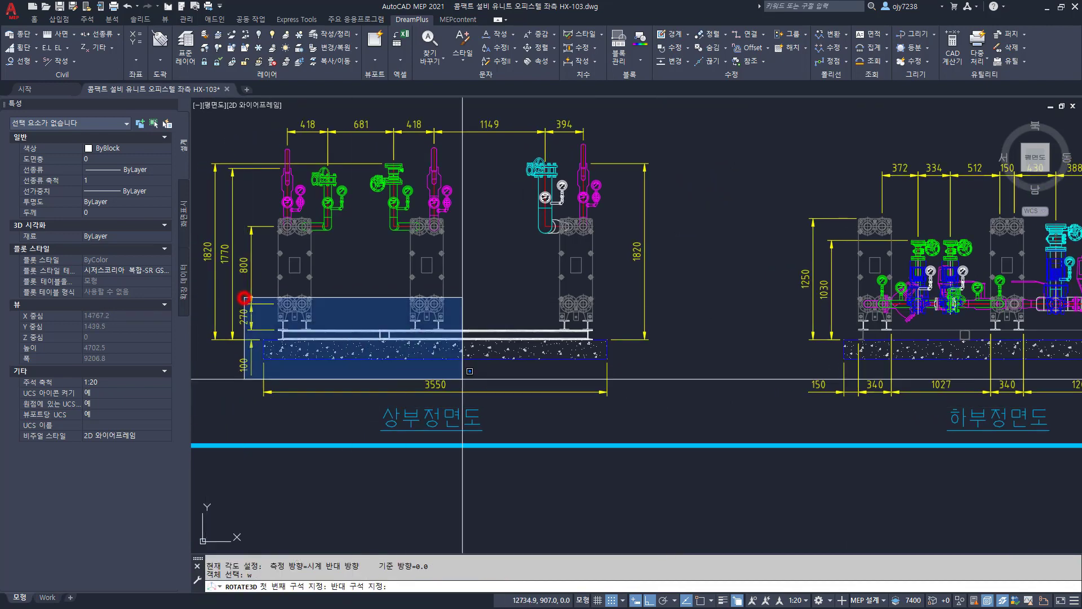
click(625, 351)
scroll(298, 332, up, 6)
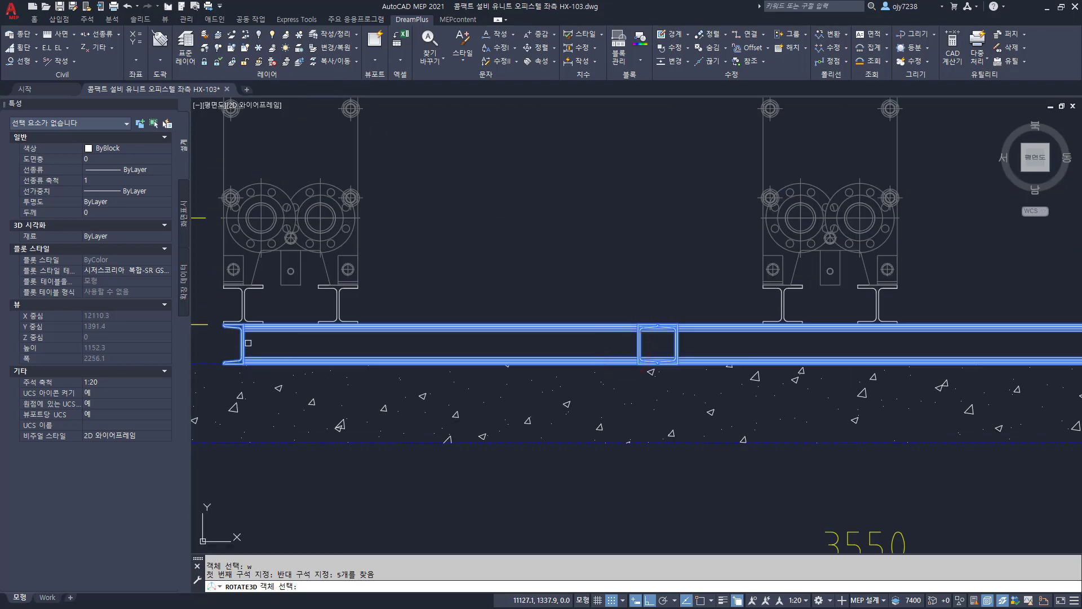
middle_drag(285, 329, 439, 329)
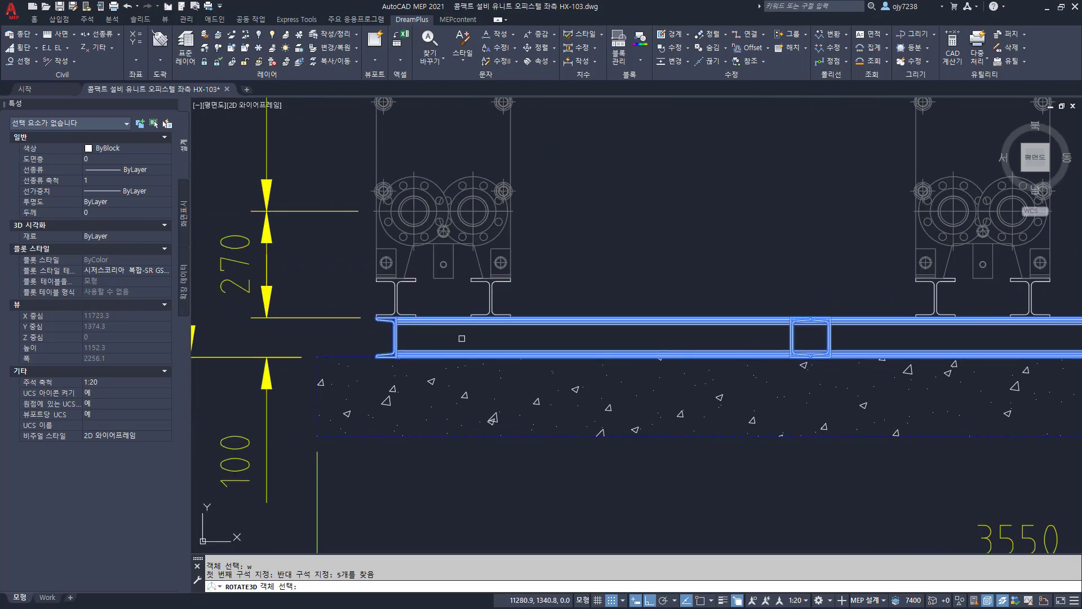
key(Escape)
key(Escape)
Step: Create a boundary polyline inside the left H-beam section under the first heat exchanger
mouse_move(398, 281)
middle_down()
mouse_move(304, 290)
mouse_move(345, 304)
middle_up()
scroll(306, 318, up, 3)
scroll(306, 318, down, 1)
text(b)
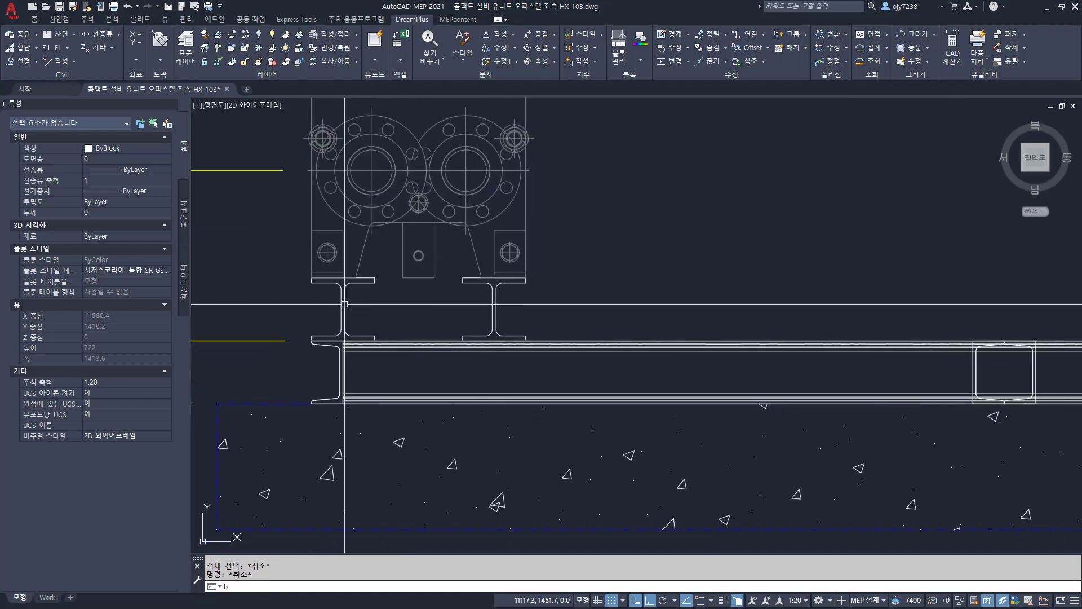
text(oun)
key(Return)
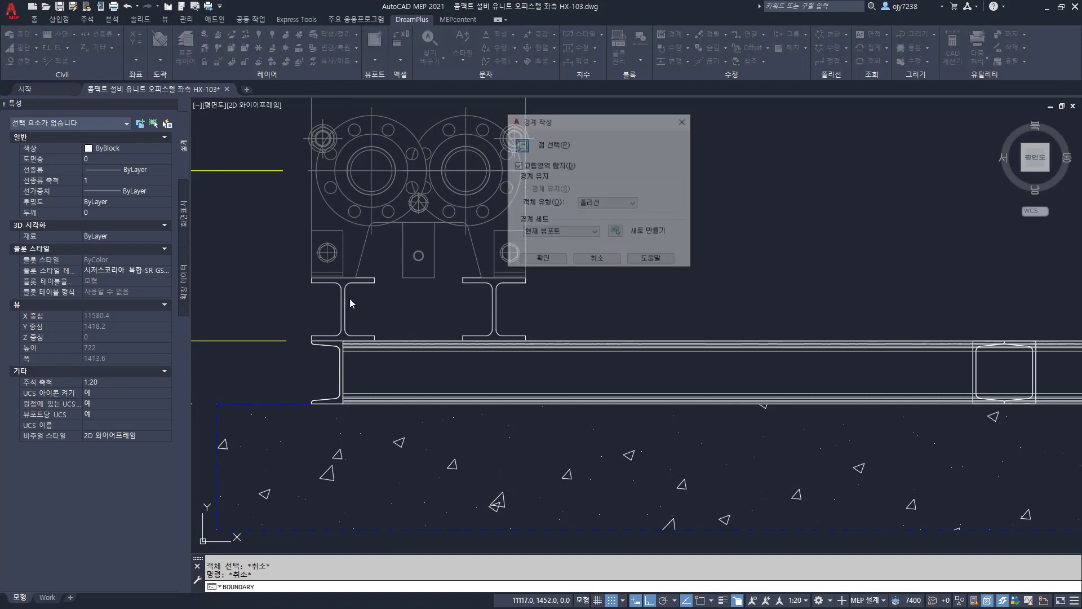
click(520, 145)
click(343, 282)
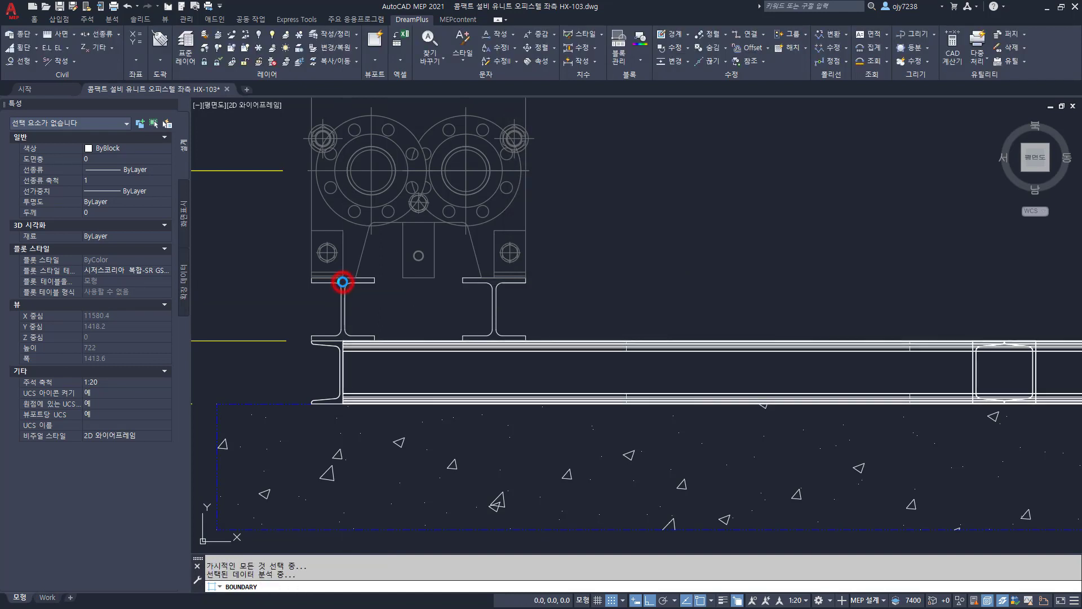
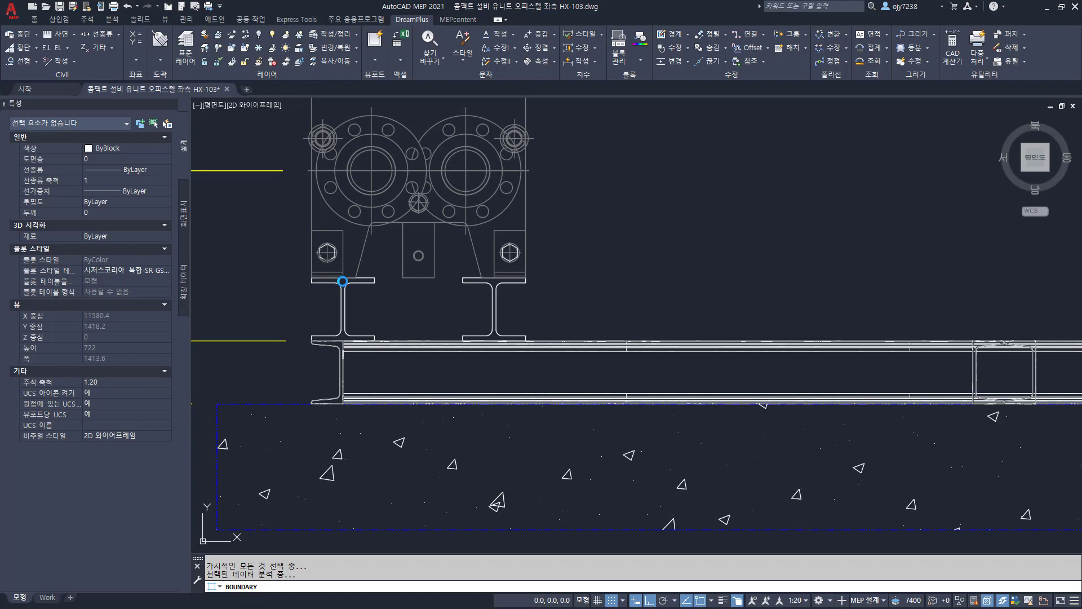
key(Return)
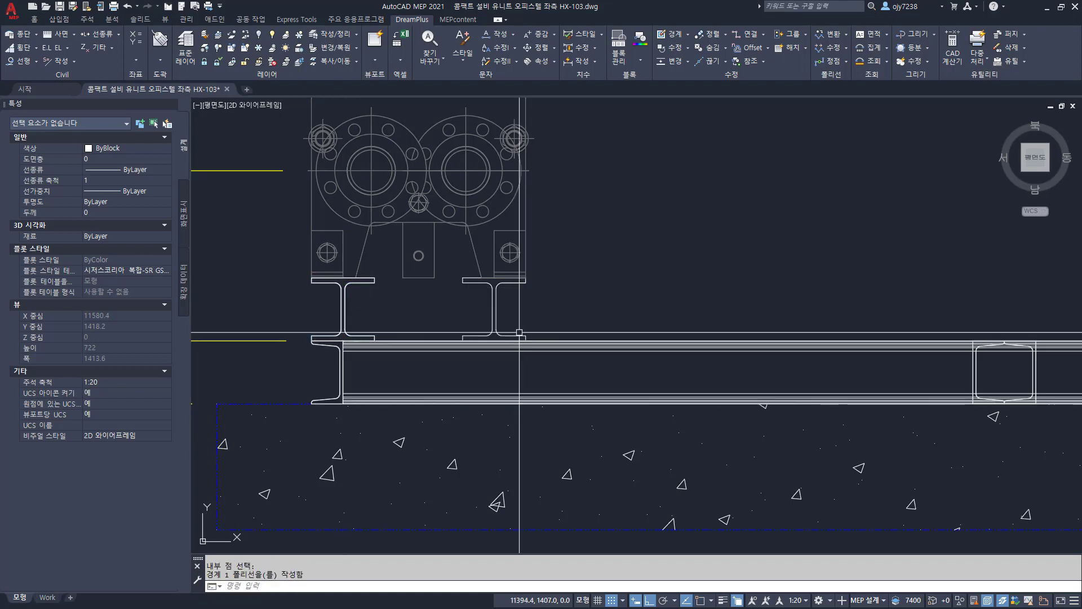
Step: Extrude the new H-beam boundary polyline by -1000
text(ext)
key(Return)
text(l)
key(Return)
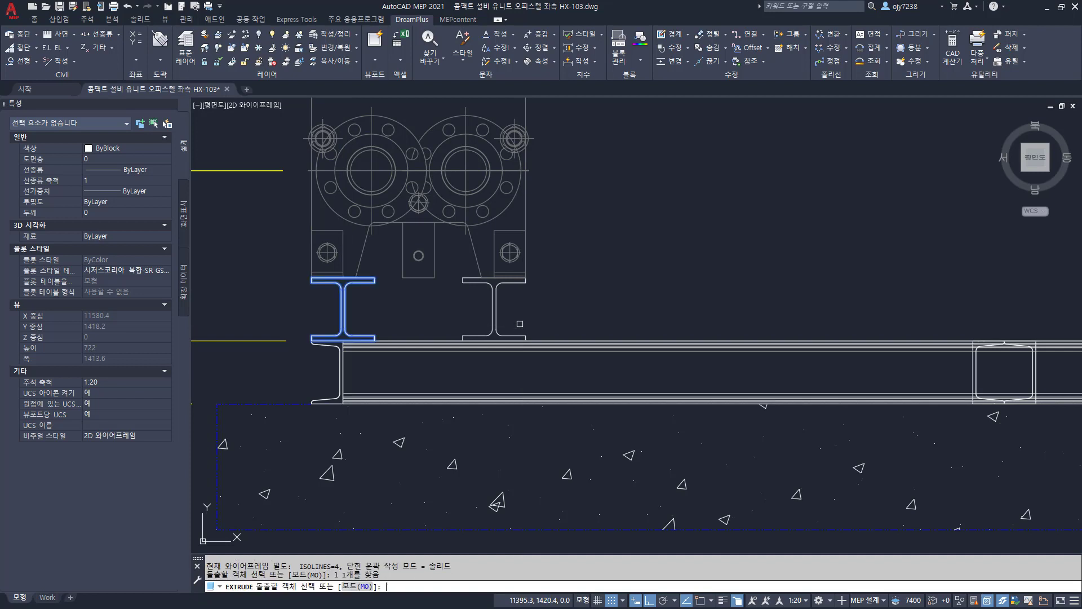
key(Return)
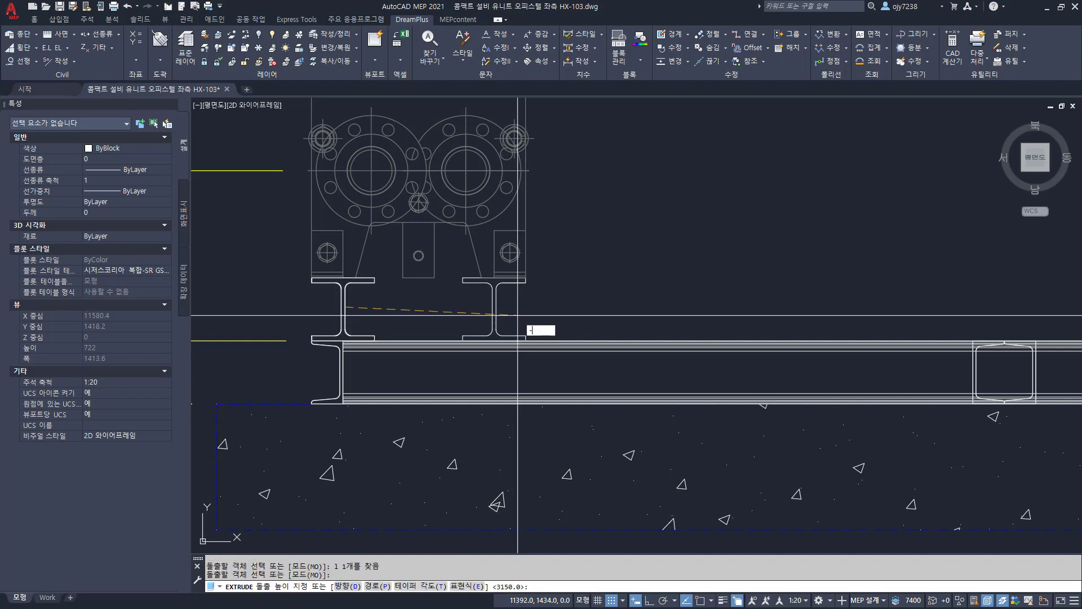
key(Return)
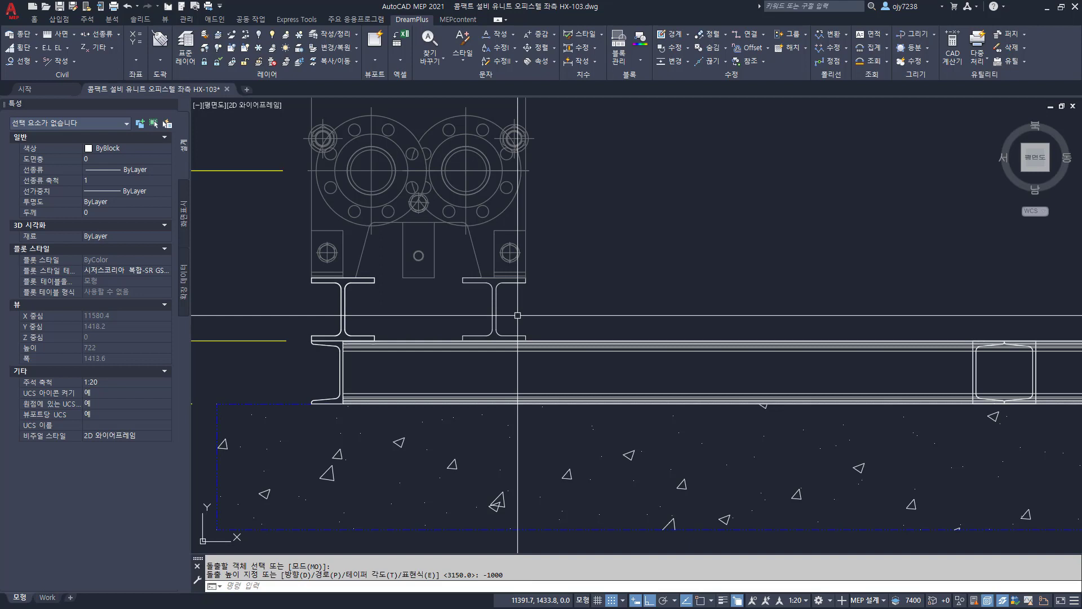
Step: Copy the extruded H-beam along X only, from its top flange endpoint to the right-hand H-beam section under the first heat exchanger
text(co)
key(Return)
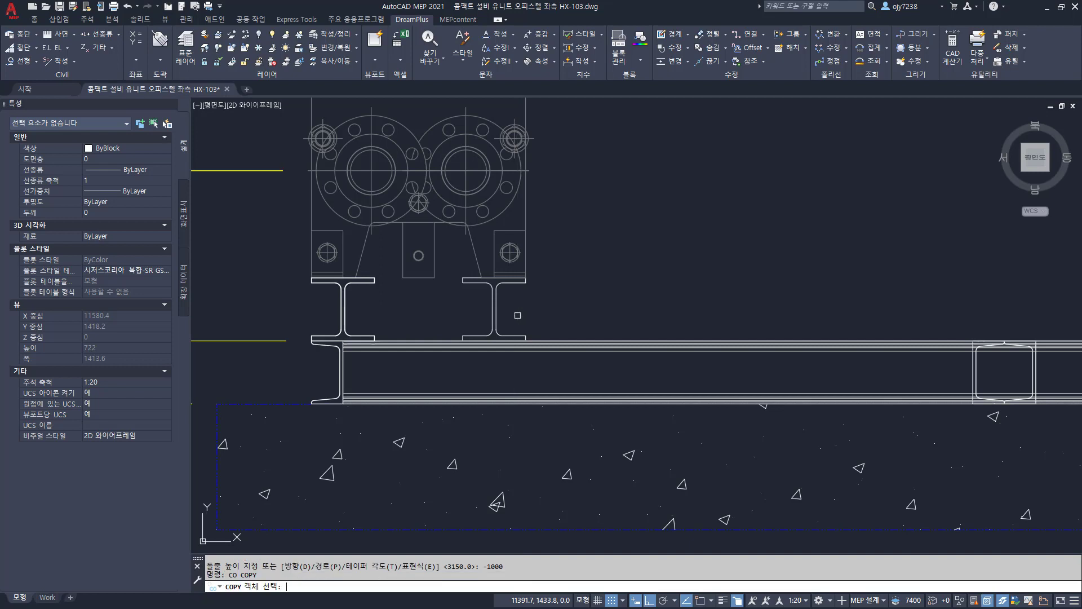
key(Return)
key(Return)
shift+right_click(441, 317)
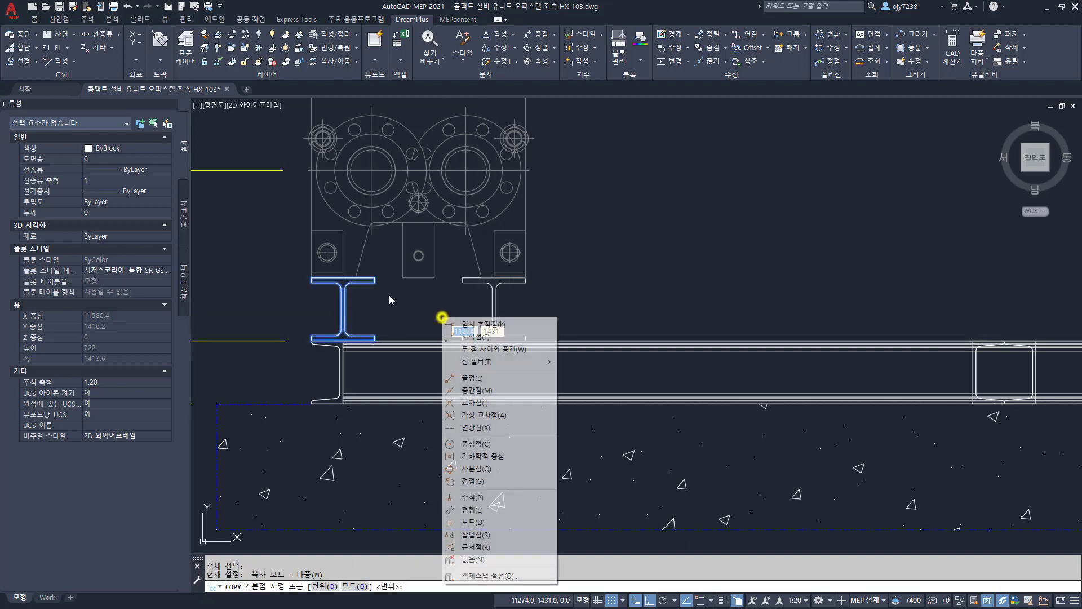
key(e)
click(374, 277)
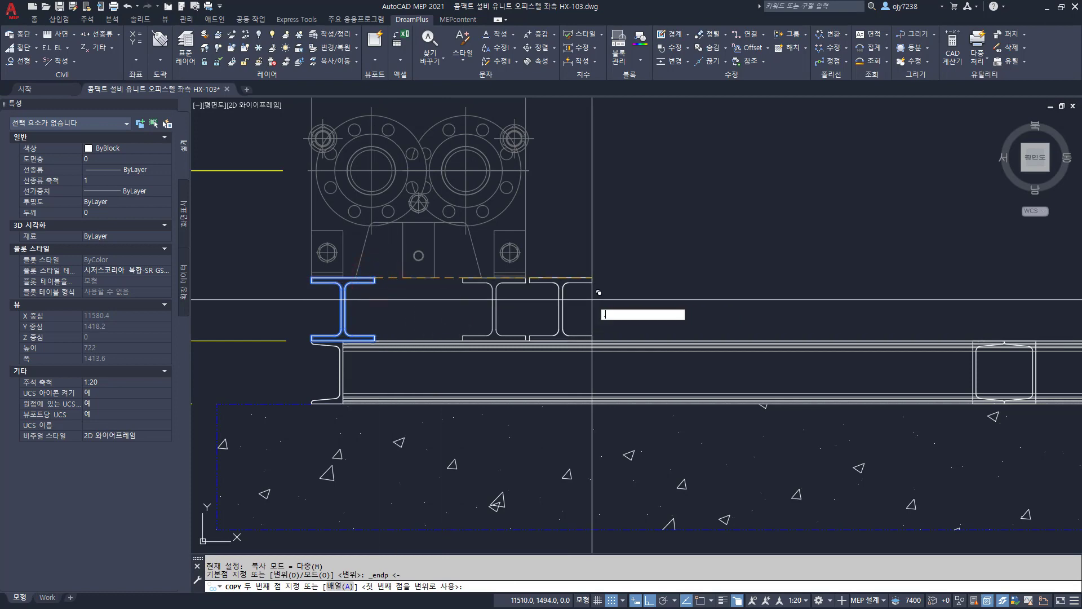
text(.x)
key(Return)
shift+right_click(638, 287)
key(e)
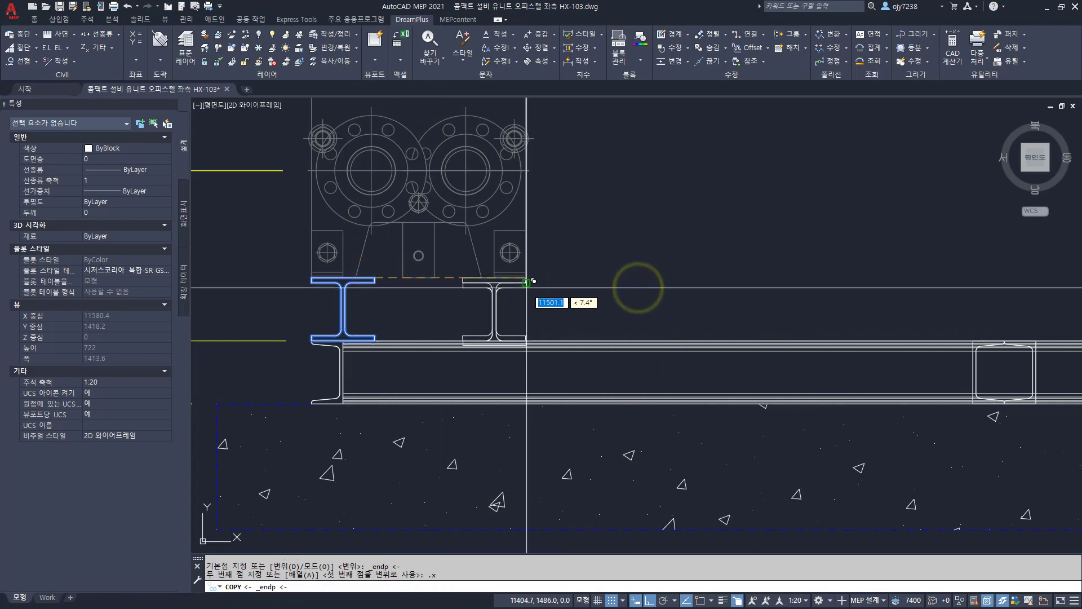
click(526, 288)
click(623, 284)
Step: Place an X-only copy of the H-beam at the left section under the second heat exchanger, snapped to its top flange endpoint
scroll(676, 288, down, 4)
middle_drag(720, 288, 426, 301)
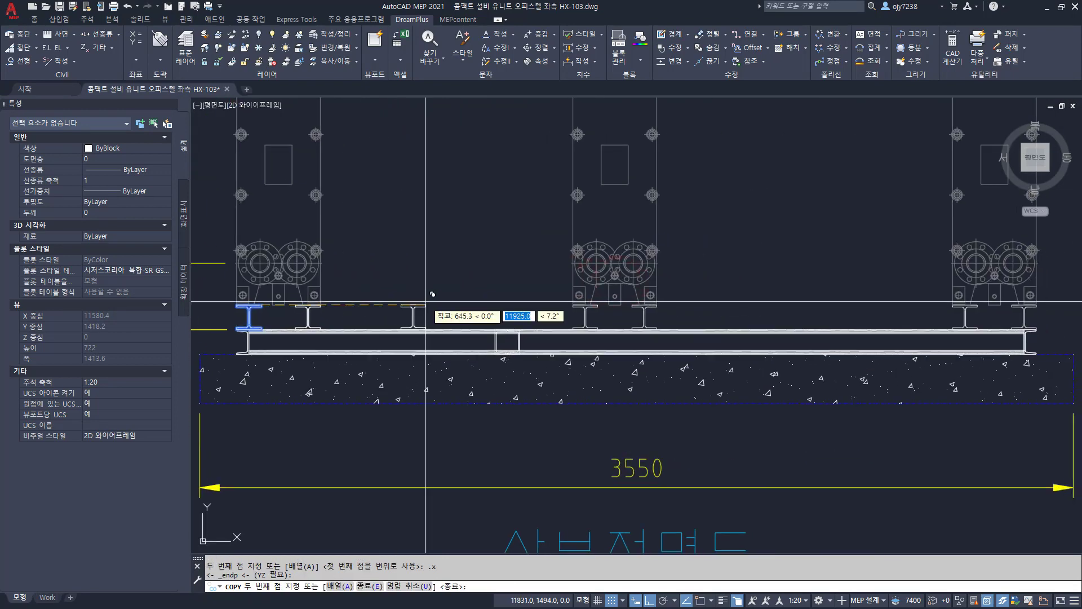
key(Return)
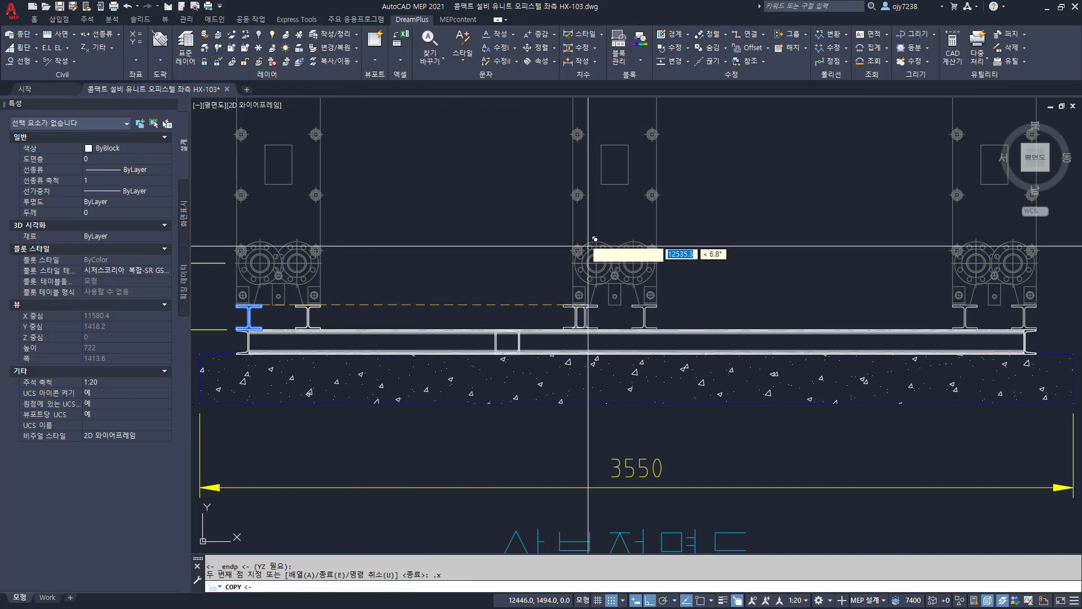
scroll(588, 311, up, 4)
shift+right_click(614, 303)
key(e)
click(625, 287)
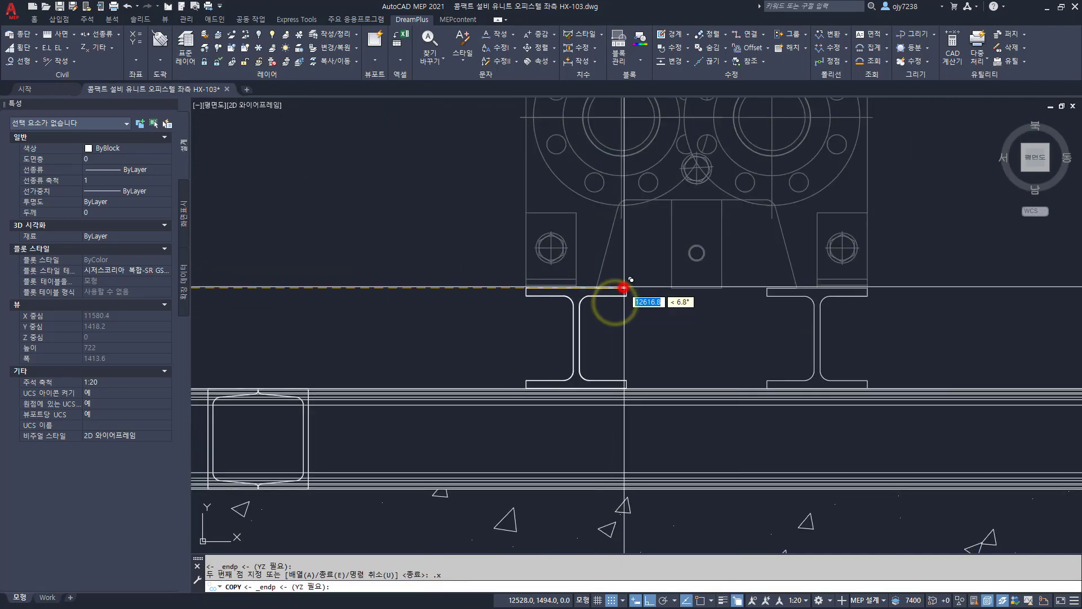
click(623, 288)
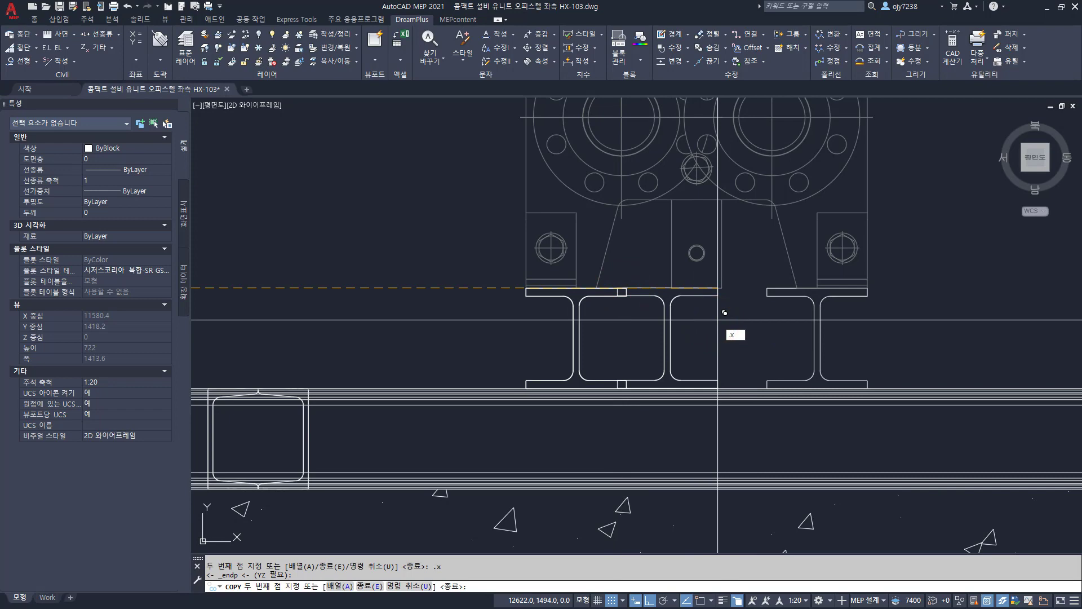
Step: Place another X-only copy of the H-beam at the right section under the second heat exchanger
key(Return)
shift+right_click(880, 305)
key(e)
click(871, 300)
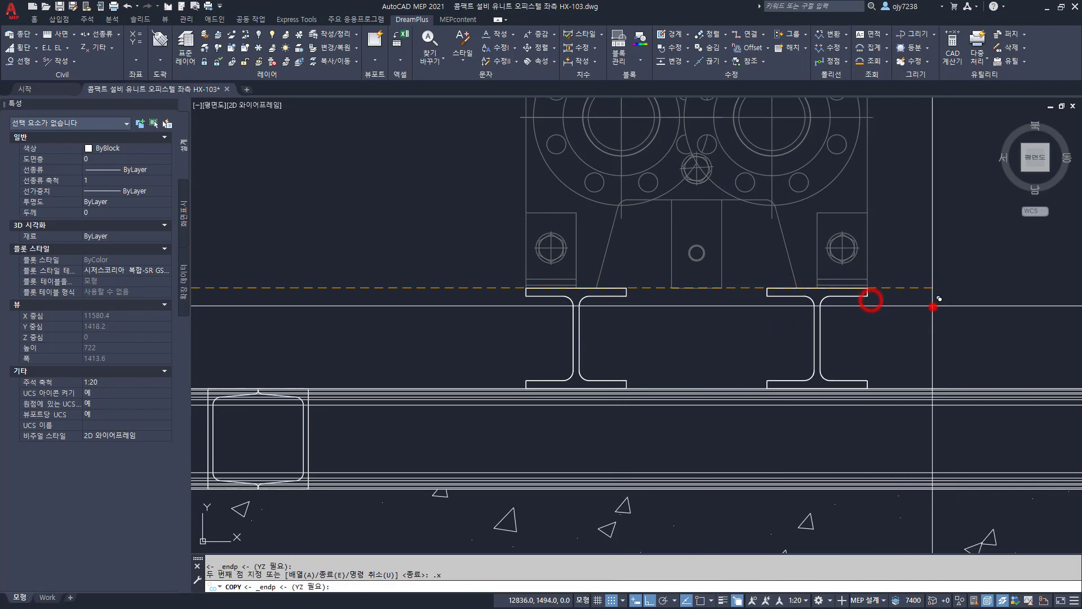
click(933, 306)
Step: Place an X-only copy of the H-beam at the left section under the third heat exchanger
scroll(931, 323, down, 4)
middle_drag(936, 324, 347, 318)
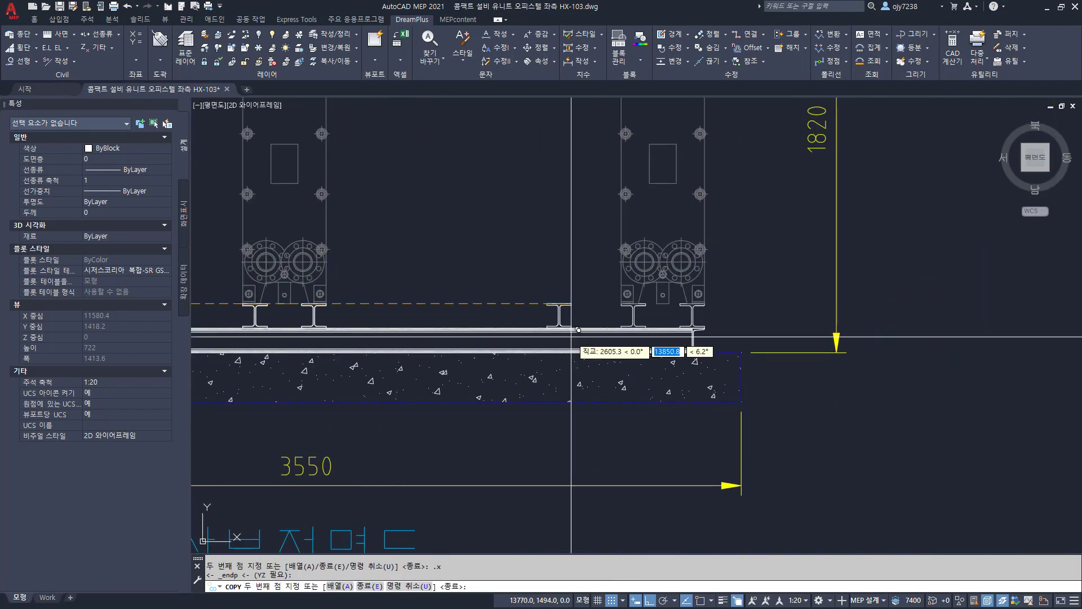
text(.x)
key(Return)
scroll(646, 307, up, 4)
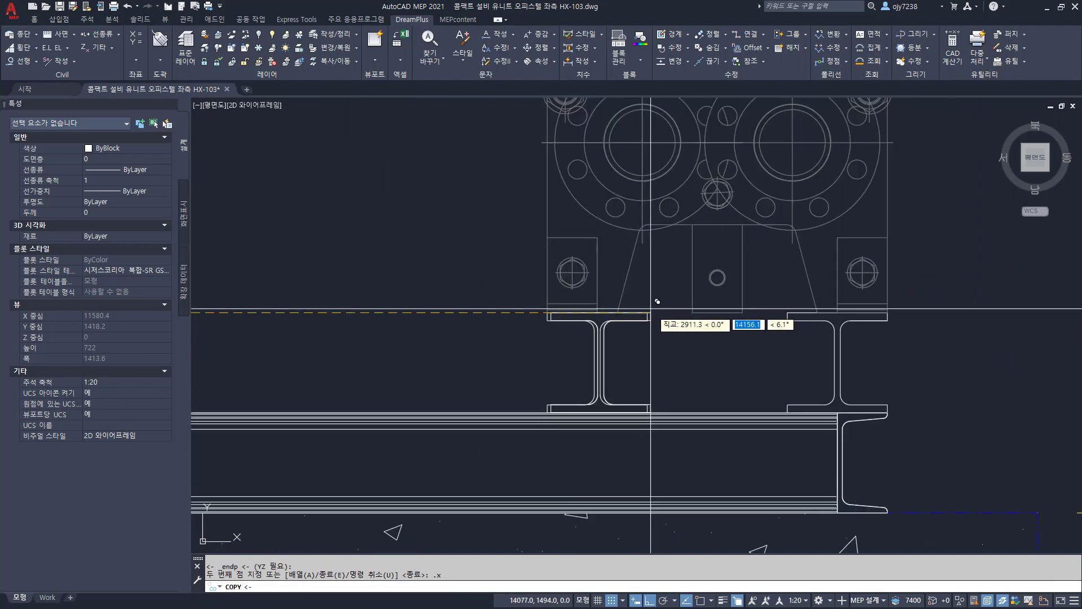
click(652, 313)
click(724, 338)
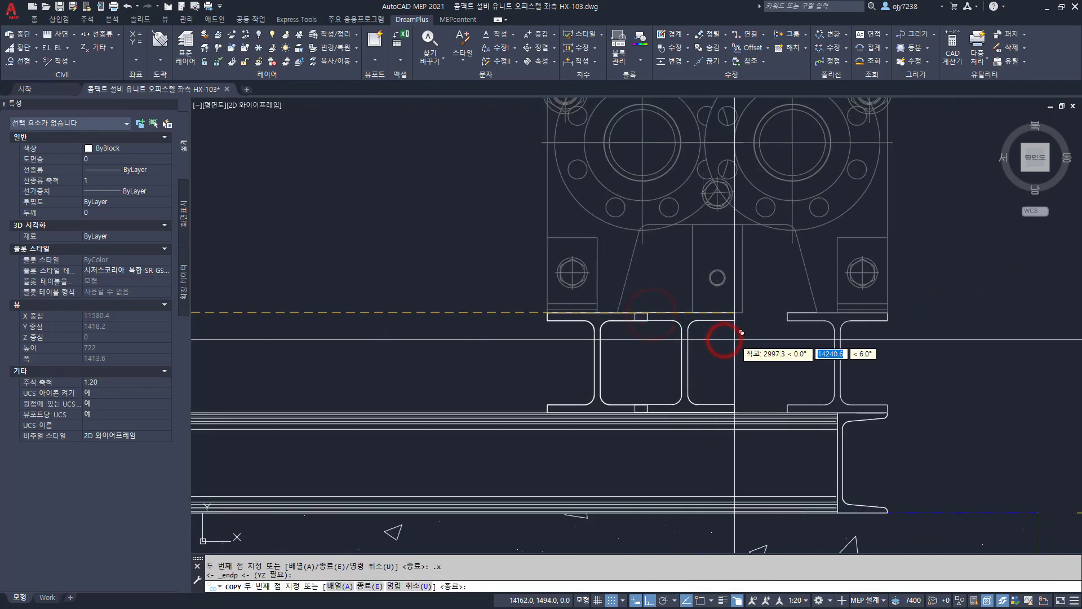
Step: Place the last X-only H-beam copy at the right section under the third heat exchanger, snapped to its flange endpoint
key(Return)
shift+right_click(905, 328)
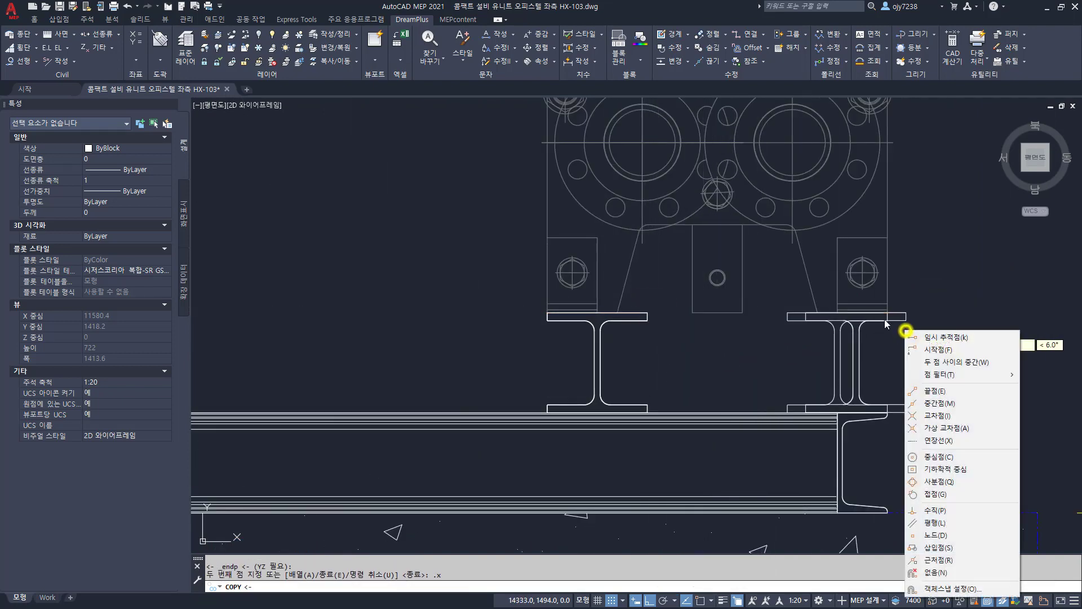
key(e)
click(887, 321)
click(955, 319)
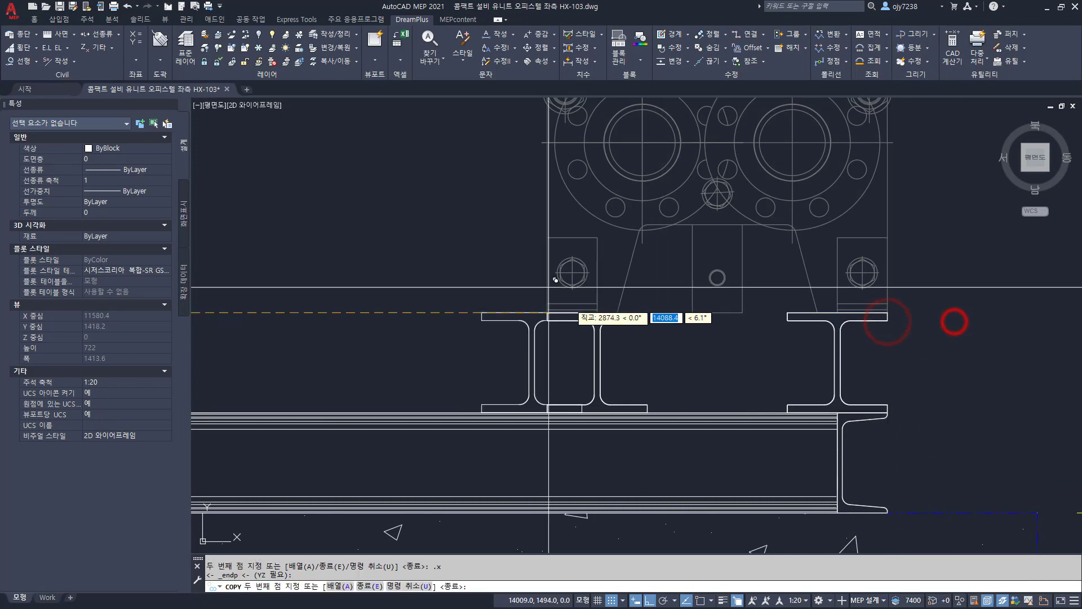
Step: Rotate the window-selected base frame and H-beams in 3D by 90 degrees about a horizontal axis through the foundation's upper-right corner node
scroll(504, 254, down, 3)
scroll(504, 254, down, 5)
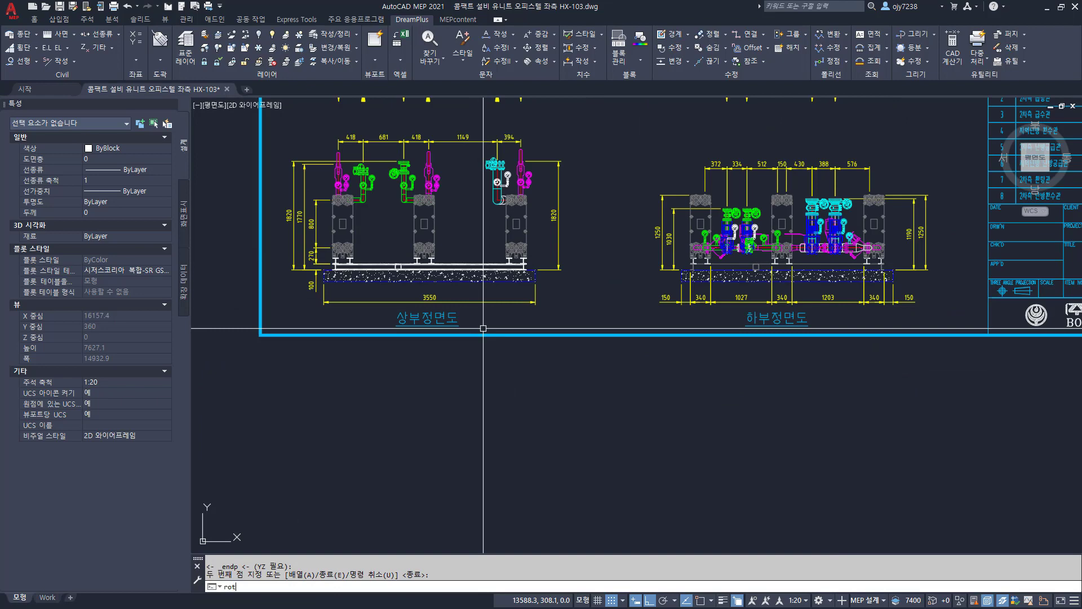
text(w)
key(Return)
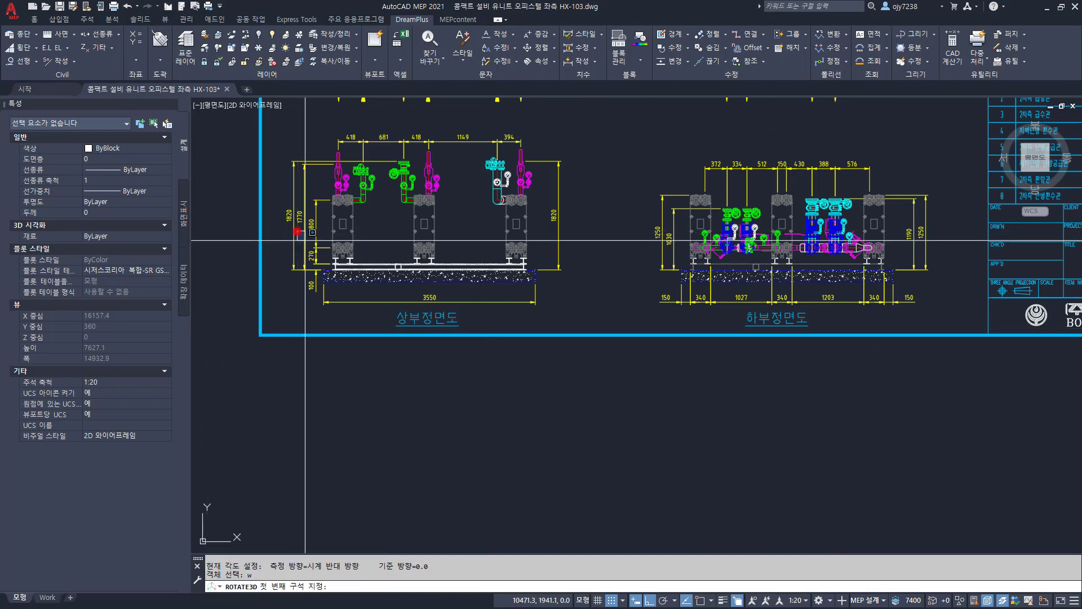
click(296, 230)
click(588, 306)
scroll(550, 272, up, 10)
key(Return)
shift+right_click(393, 231)
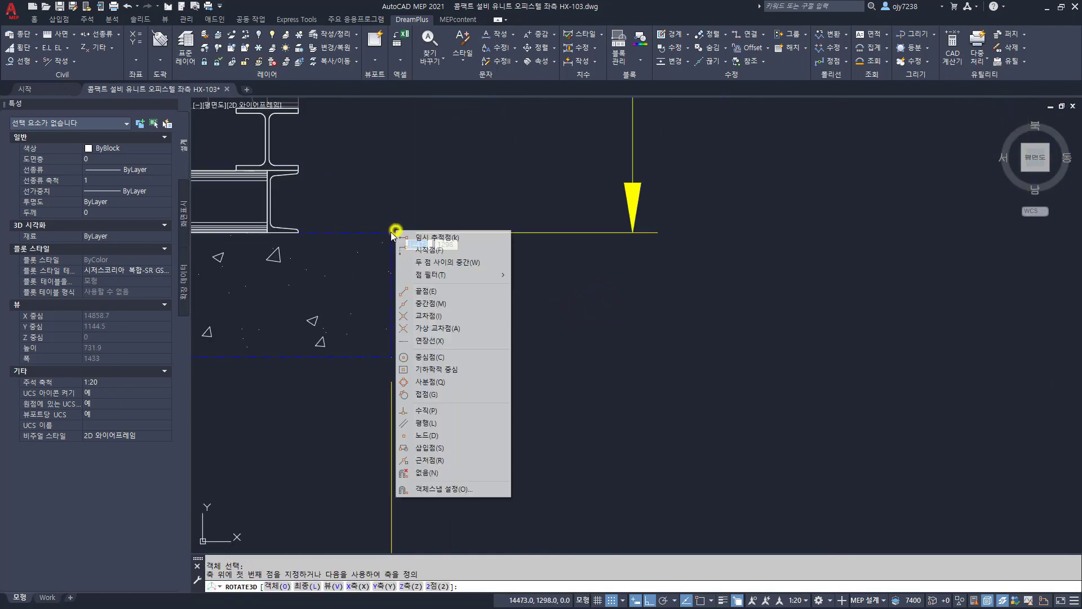
key(d)
click(392, 232)
scroll(392, 233, down, 4)
click(625, 263)
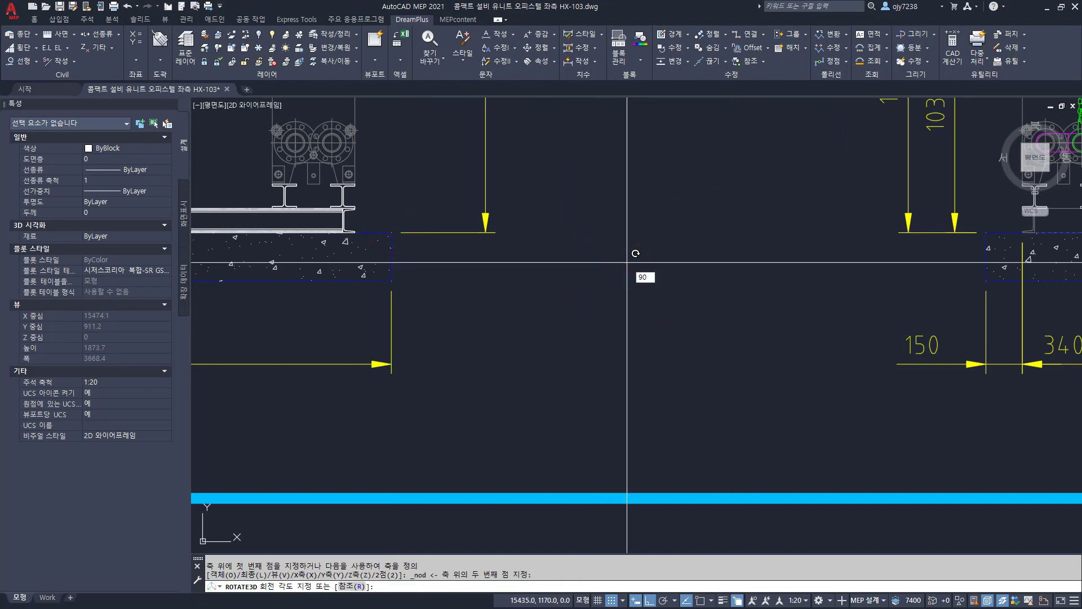
text(90)
key(Return)
Step: Move the rotated base frame and H-beams straight up from the upper front view onto the upper plan view (상부평면도)
scroll(627, 262, down, 8)
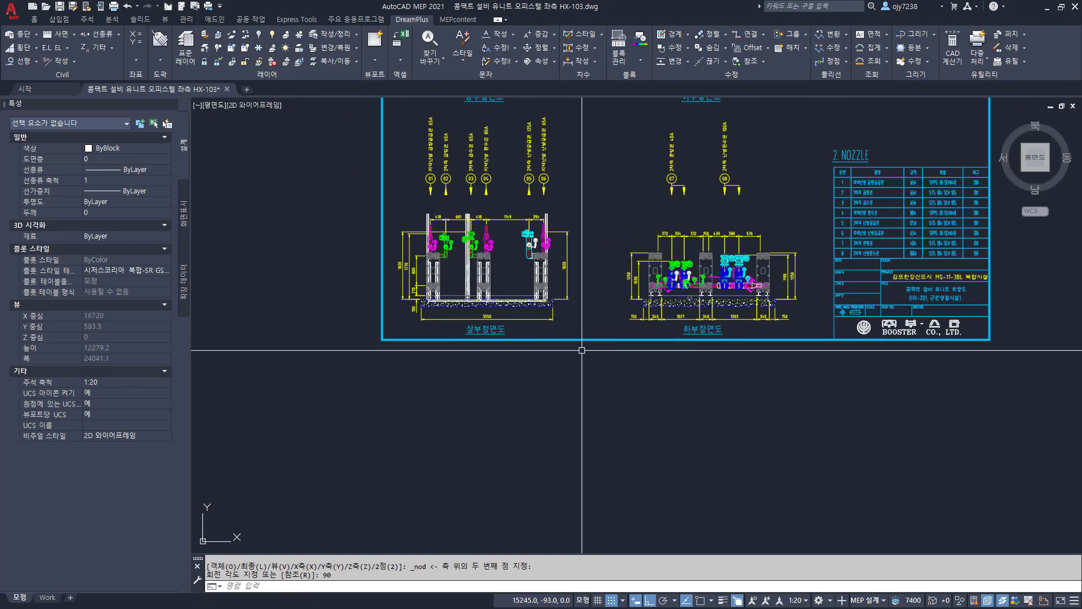
middle_drag(594, 351, 535, 525)
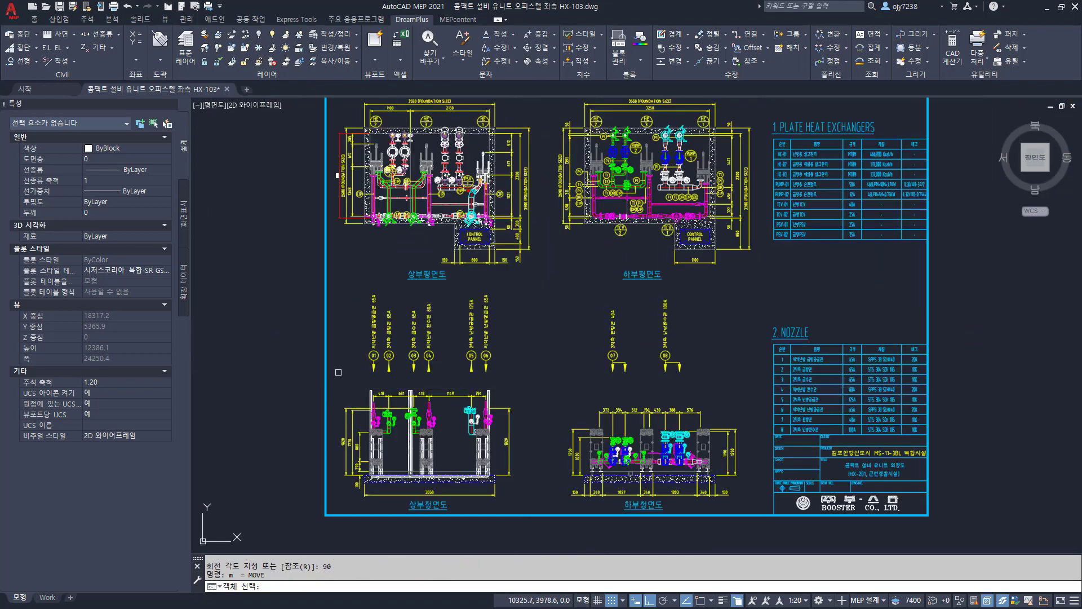
text(w)
key(Return)
click(313, 361)
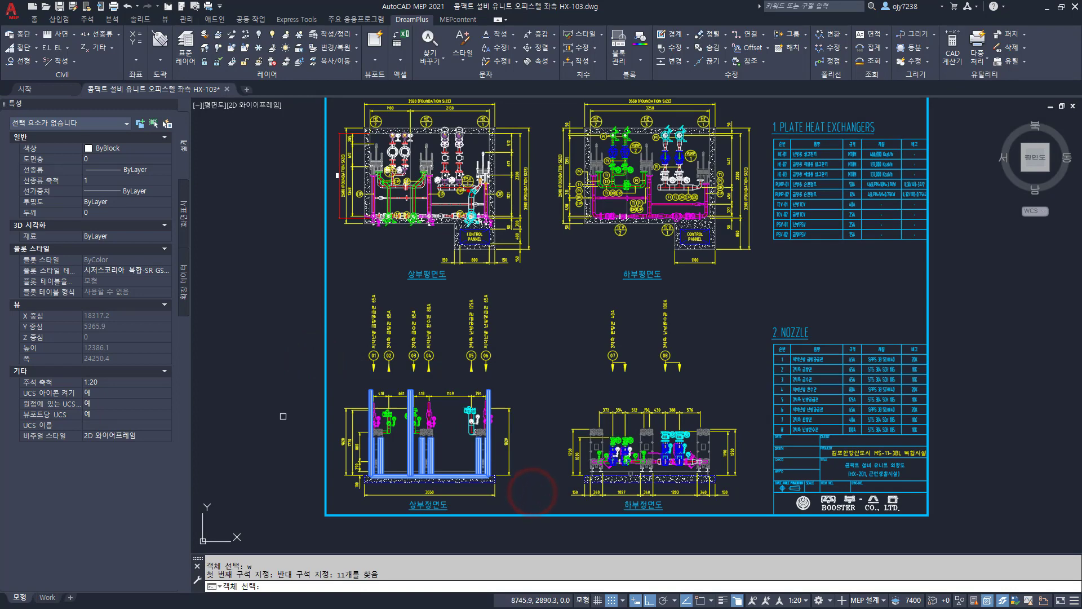
key(Return)
click(273, 412)
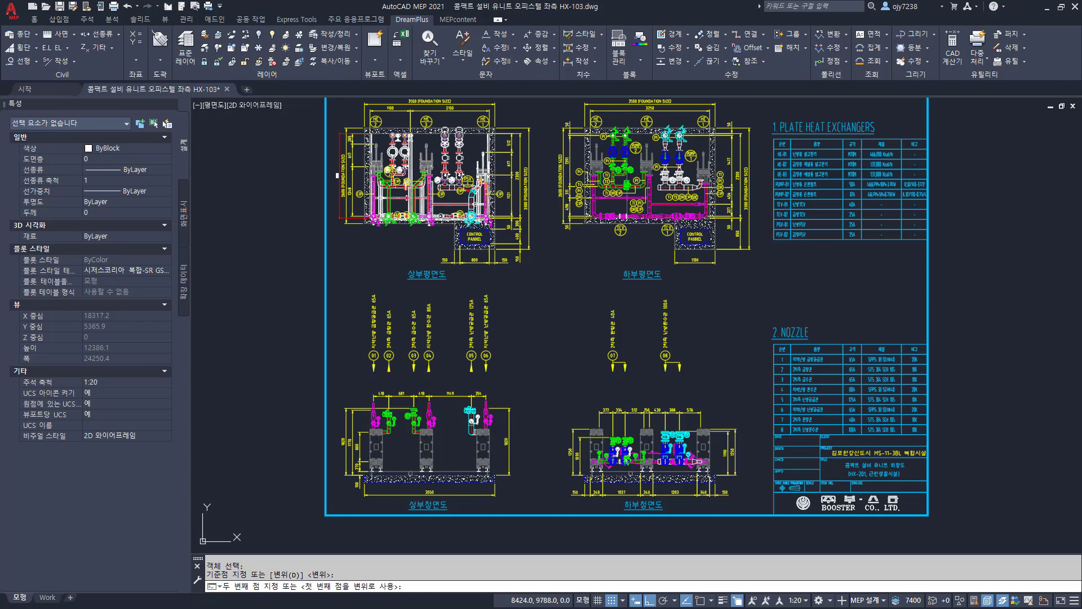
click(265, 164)
Step: Move the longitudinal channel along Y only, from its lower-left endpoint to the lower end of the left-end channel
scroll(373, 214, up, 15)
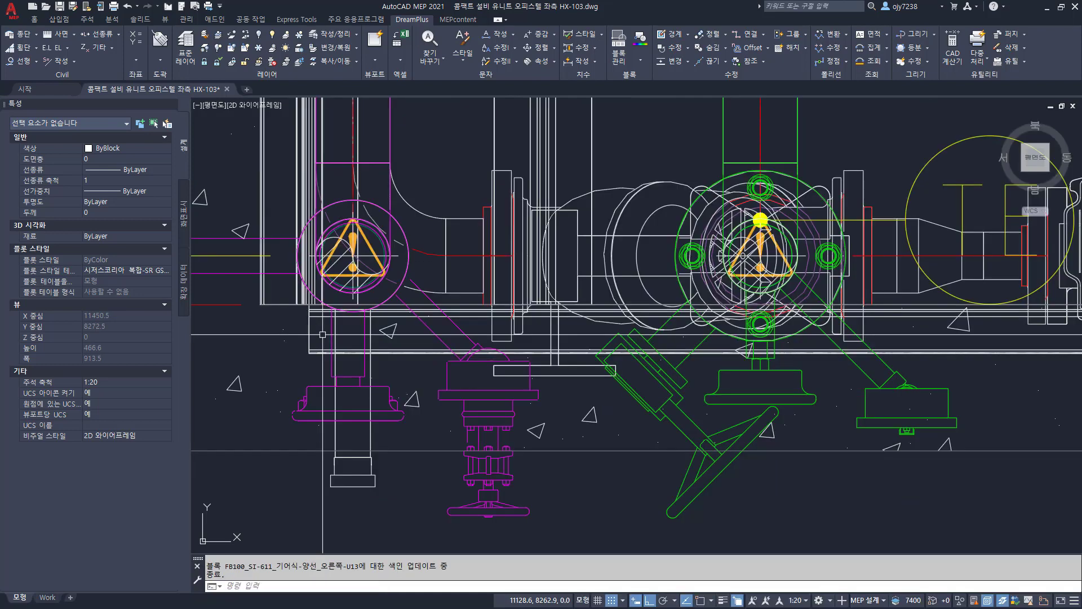
click(308, 328)
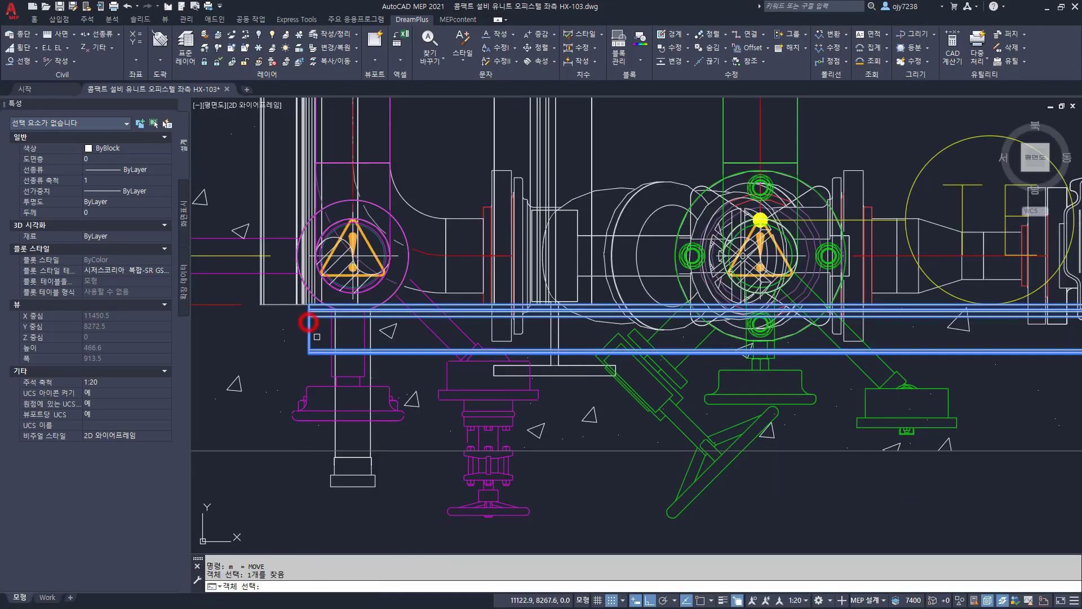
key(Return)
scroll(313, 346, up, 5)
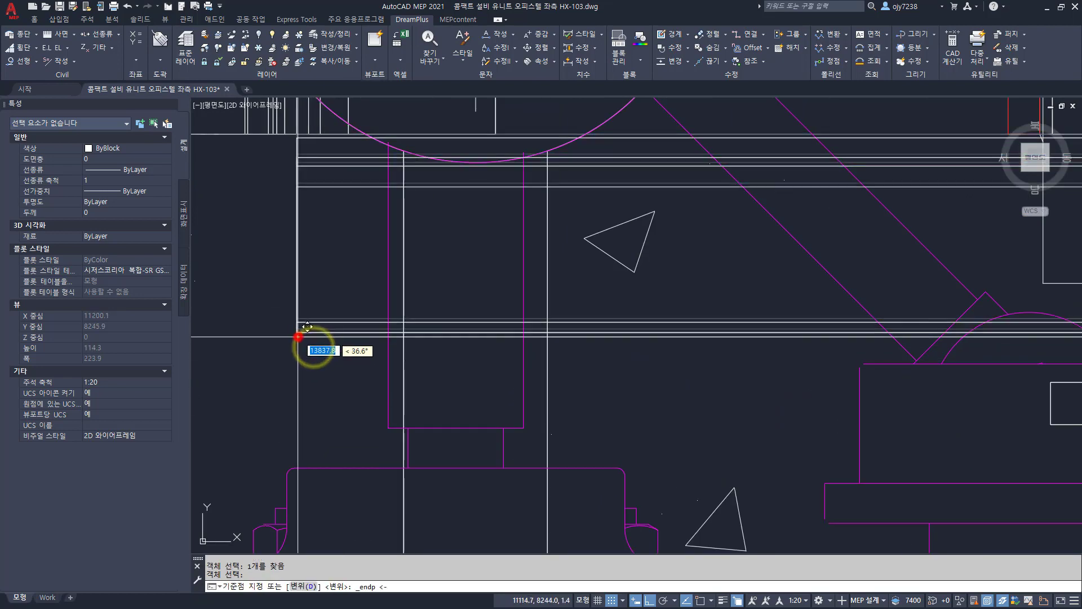
click(298, 335)
key(Return)
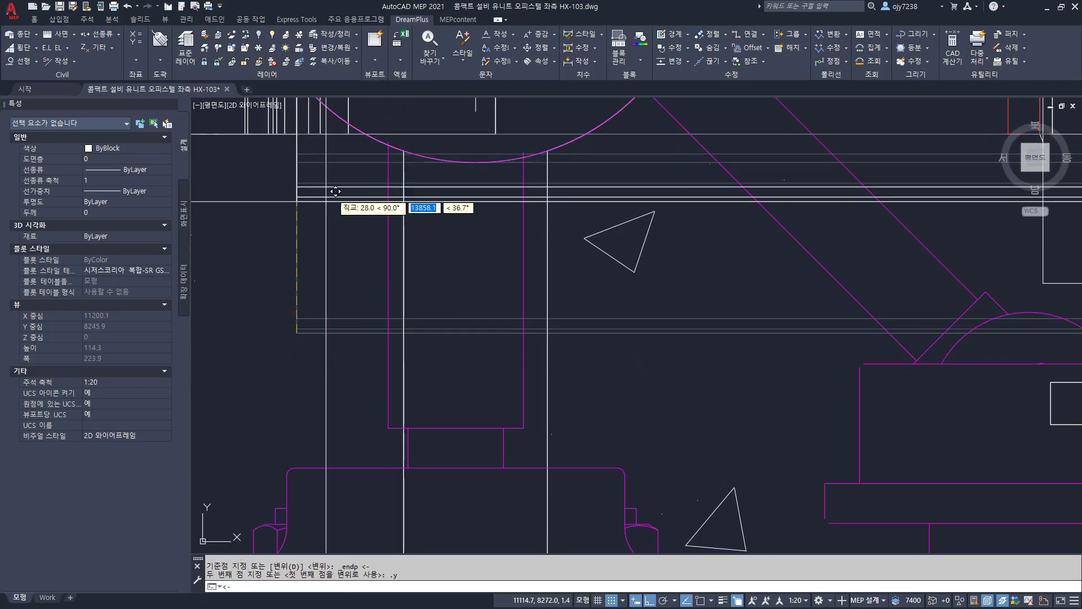
scroll(350, 165, down, 2)
shift+right_click(344, 153)
key(e)
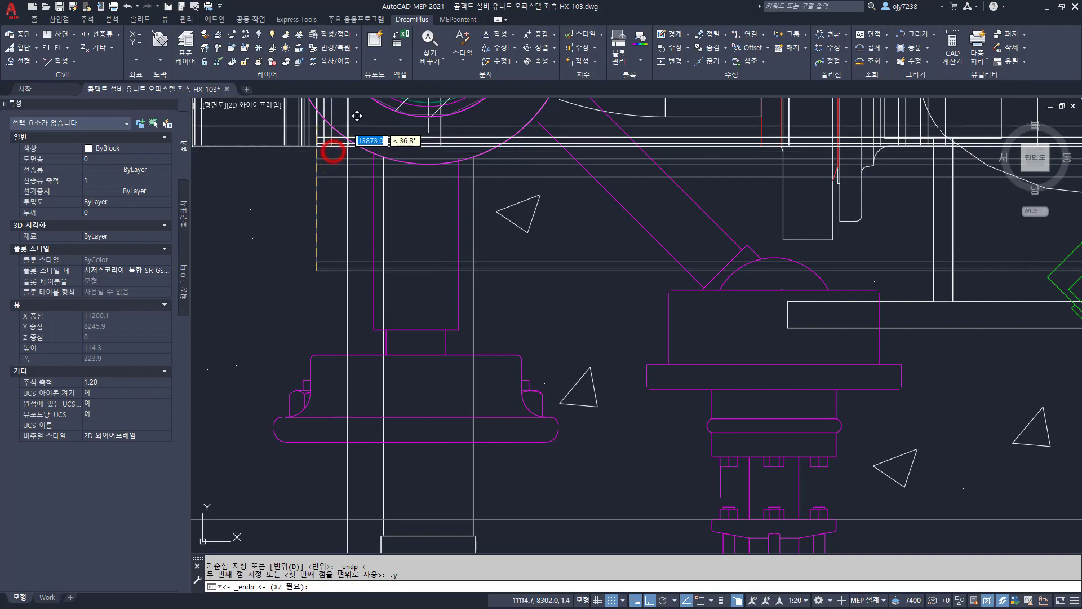
click(342, 141)
Step: Mirror the longitudinal channel to the frame's opposite side across a horizontal line through the left-end channel's midpoint, keeping the original
scroll(542, 285, down, 10)
middle_drag(542, 286, 423, 342)
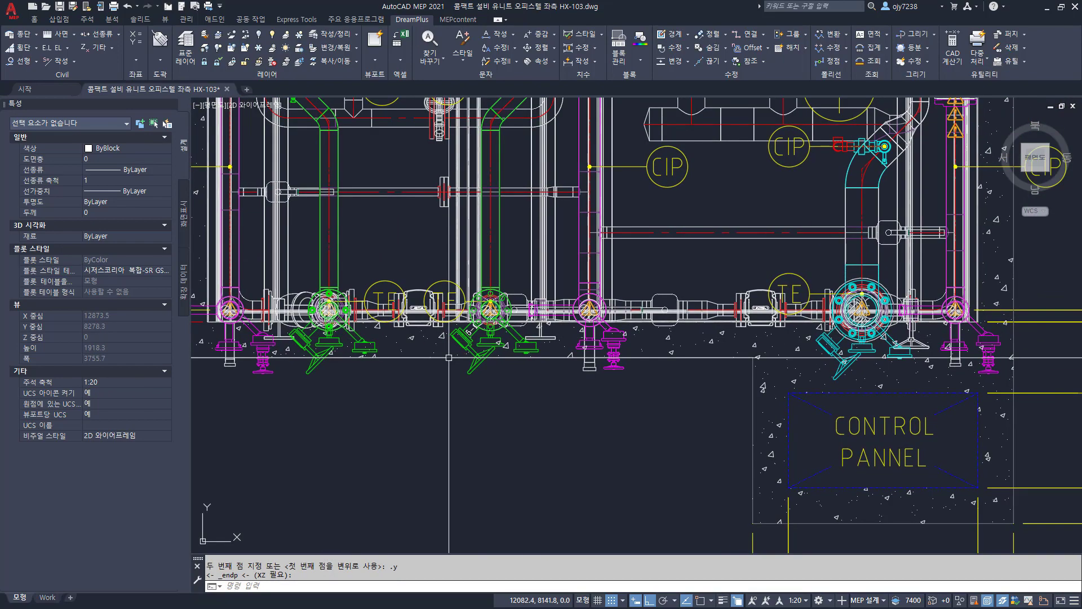
scroll(419, 361, down, 4)
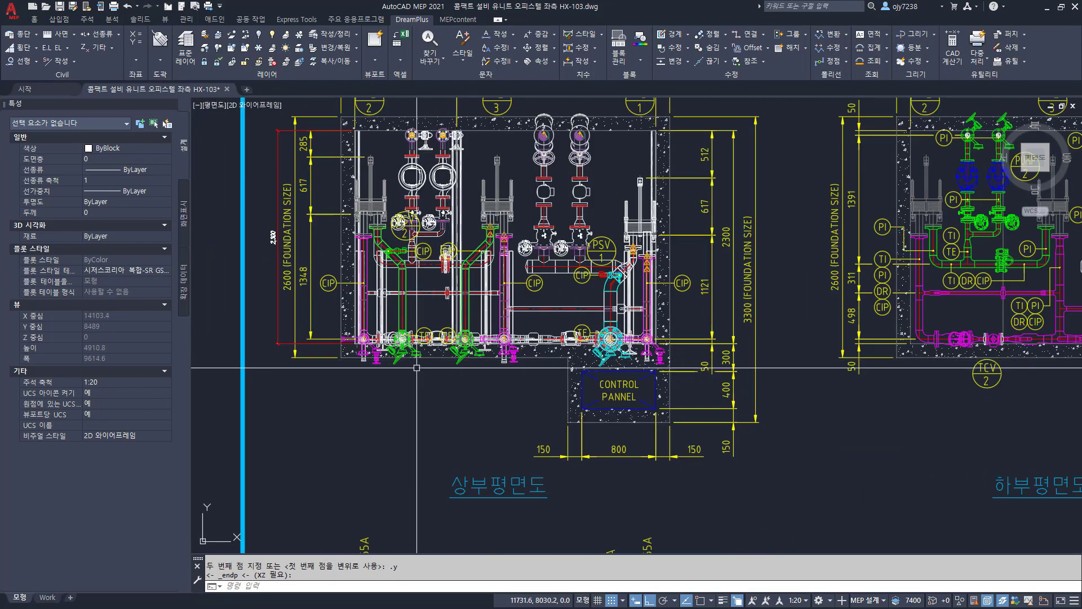
key(Escape)
text(mi)
key(Return)
text(p)
key(Return)
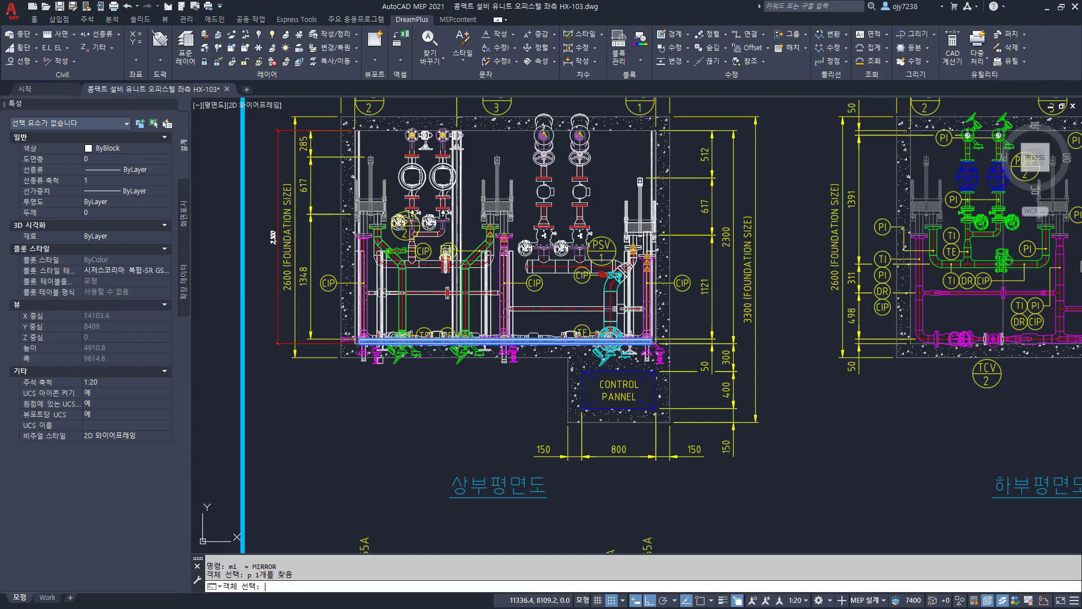
scroll(360, 235, up, 5)
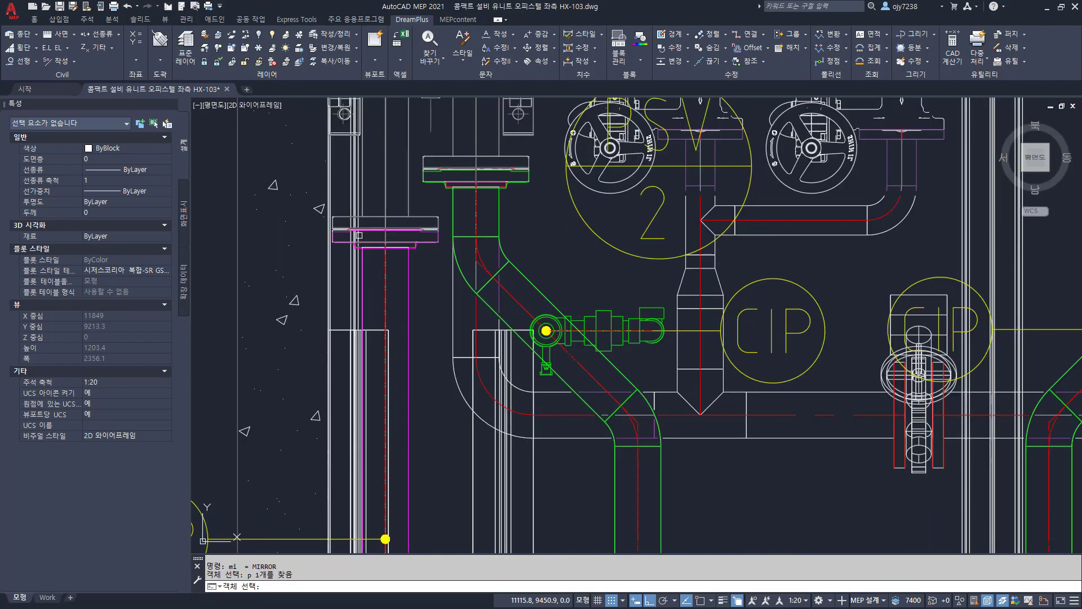
key(Return)
shift+right_click(347, 290)
key(m)
click(346, 291)
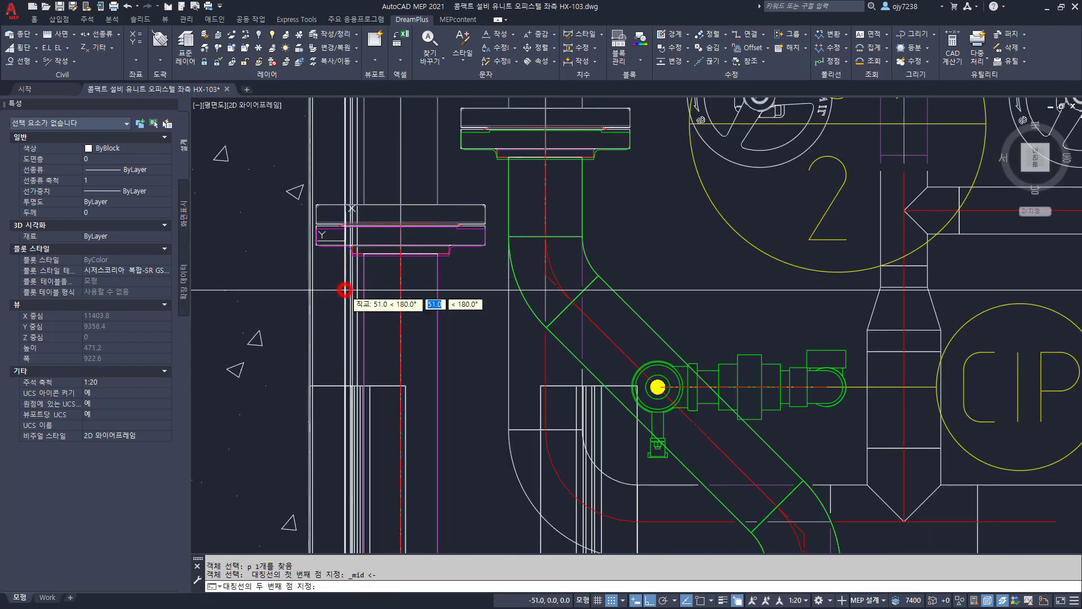
scroll(341, 290, down, 5)
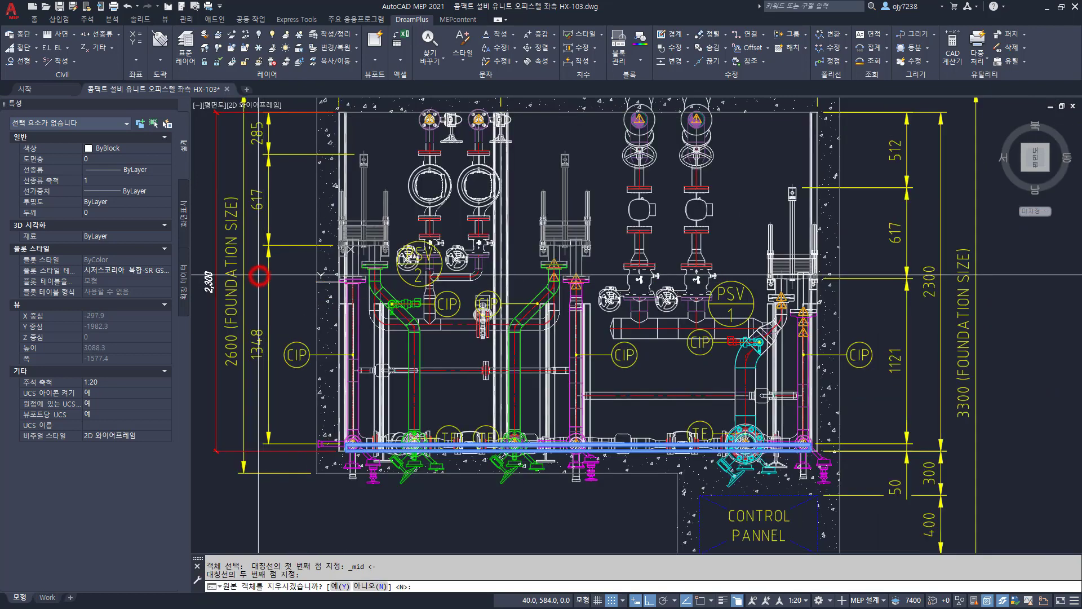
click(321, 275)
key(Return)
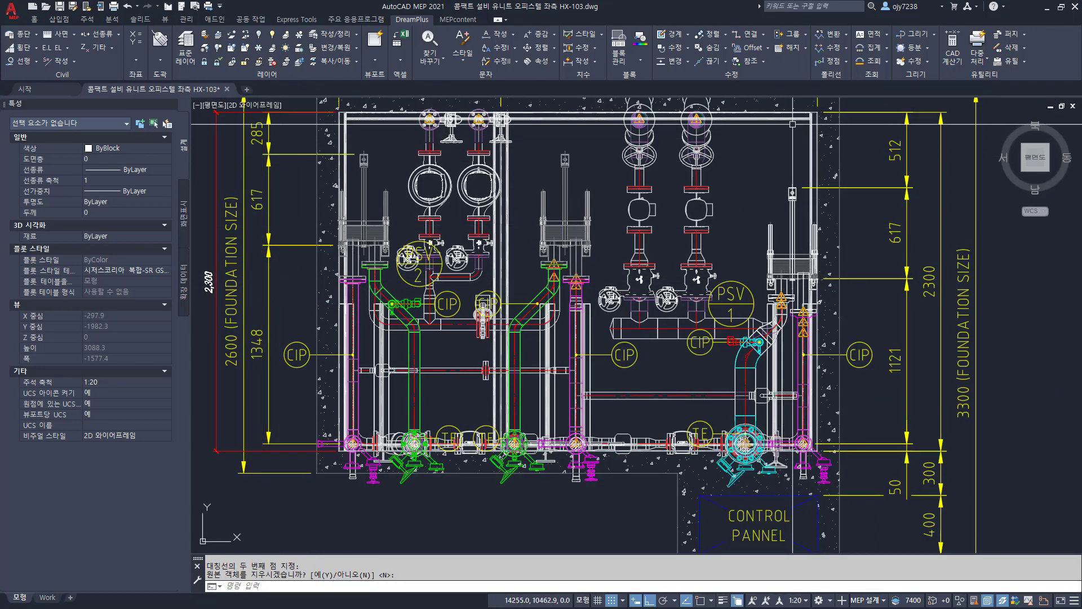
scroll(520, 149, up, 2)
scroll(504, 101, down, 2)
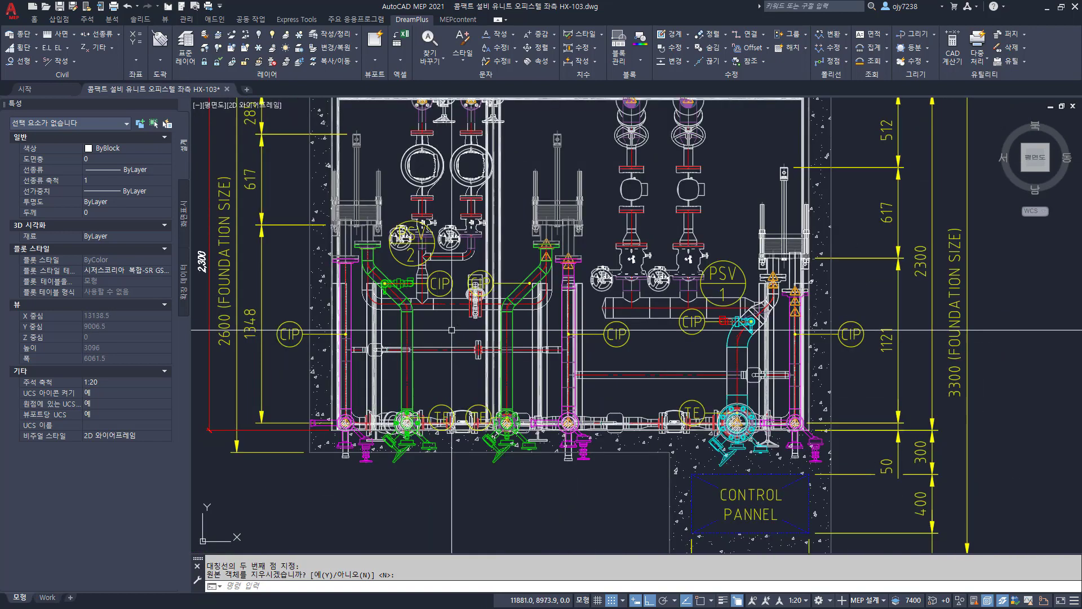
Step: Unload the HX-103 2D external reference from the drawing and close the reference manager
text(XR)
key(Return)
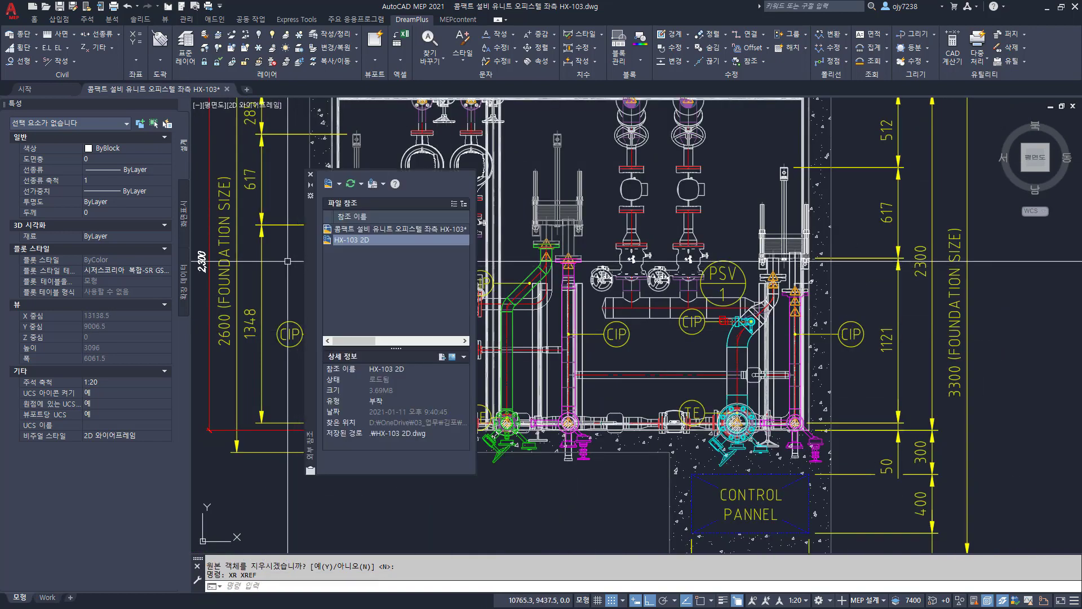
right_click(359, 241)
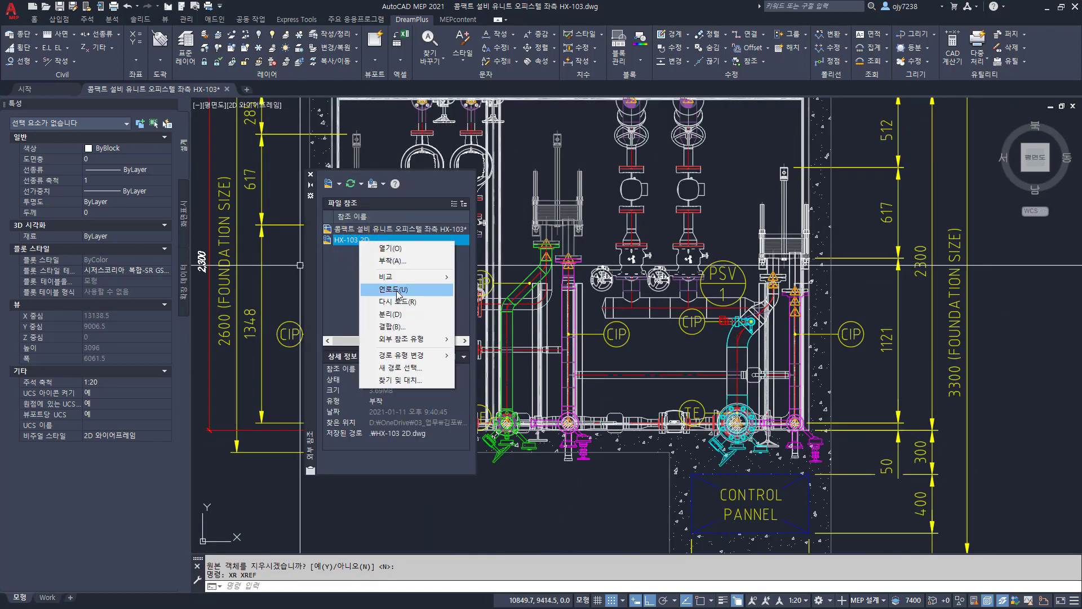
click(396, 290)
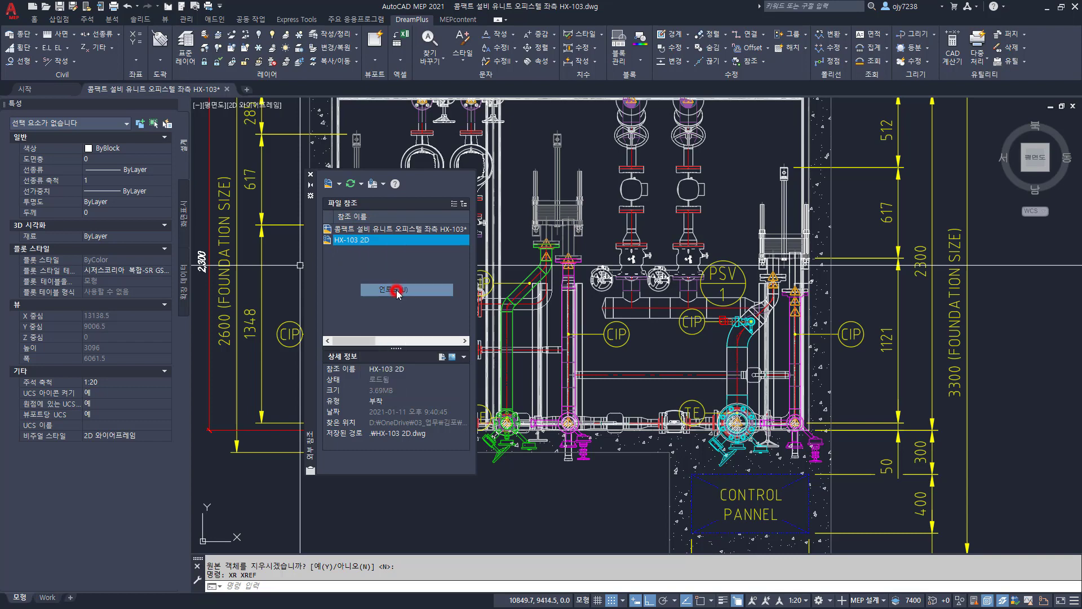
click(310, 174)
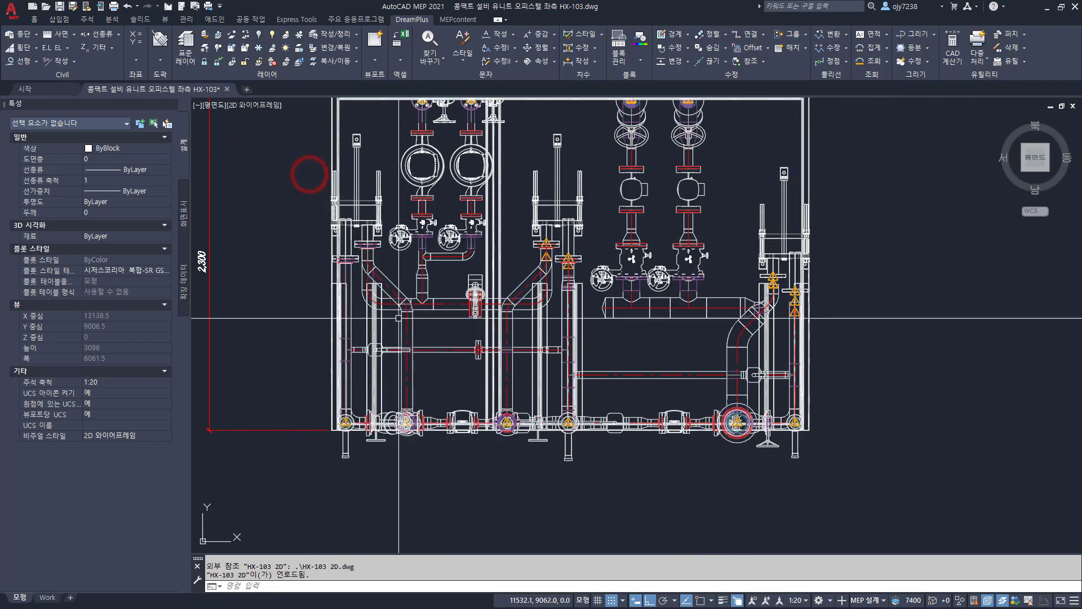
Step: Erase the red 2,300 dimension beside the unit and show the model from the home view in the Conceptual visual style
click(378, 322)
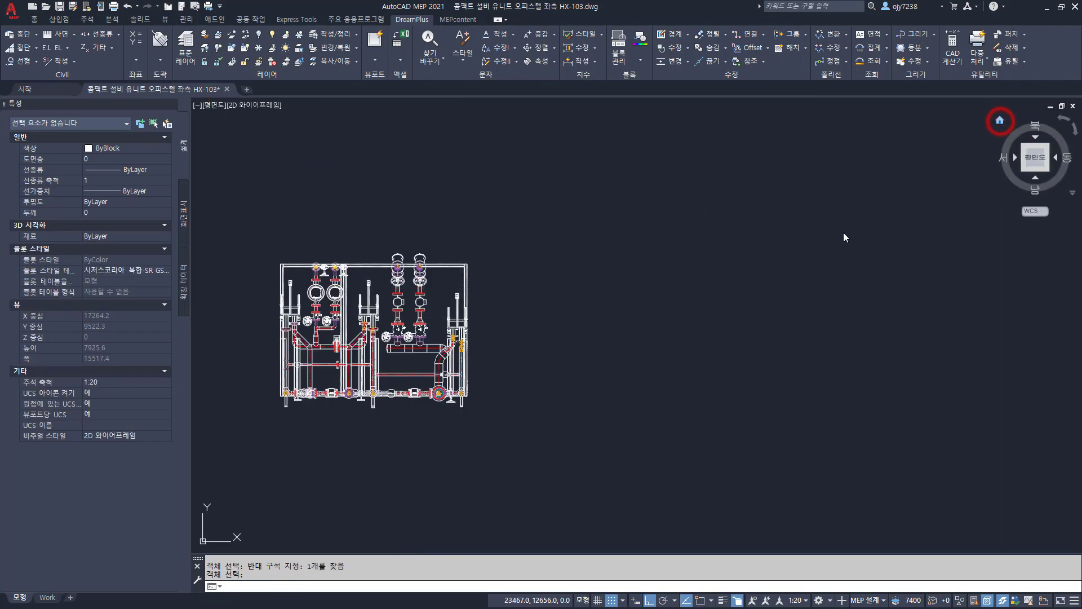
click(269, 106)
click(301, 144)
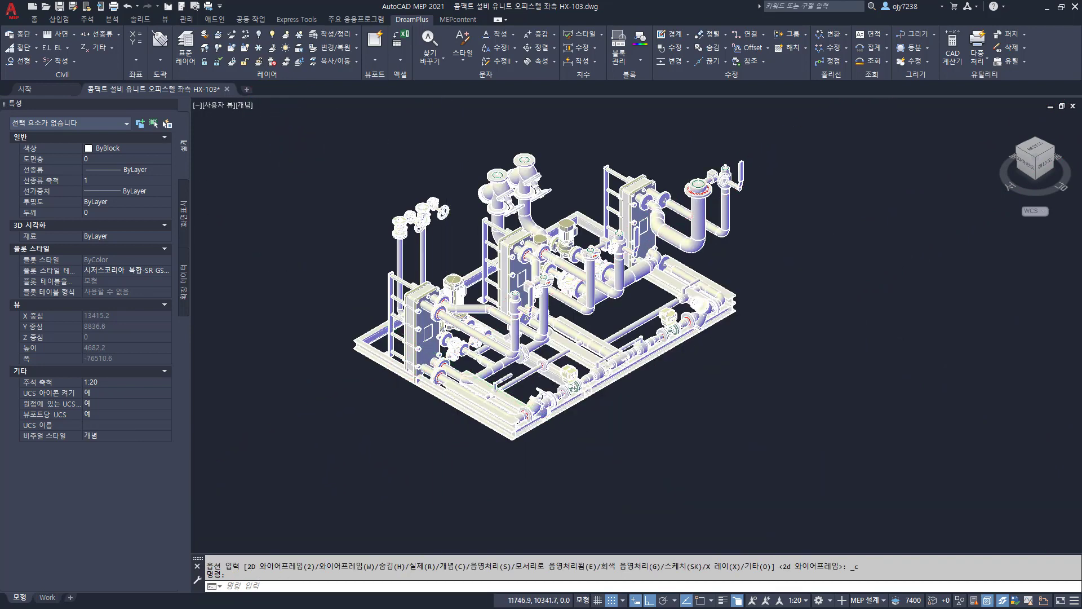
Step: Extend the pipe at the middle heat exchanger's lower-left nozzle to its flange, fitting it with the 철 플랜지 20KG part
scroll(561, 355, up, 7)
scroll(560, 356, up, 2)
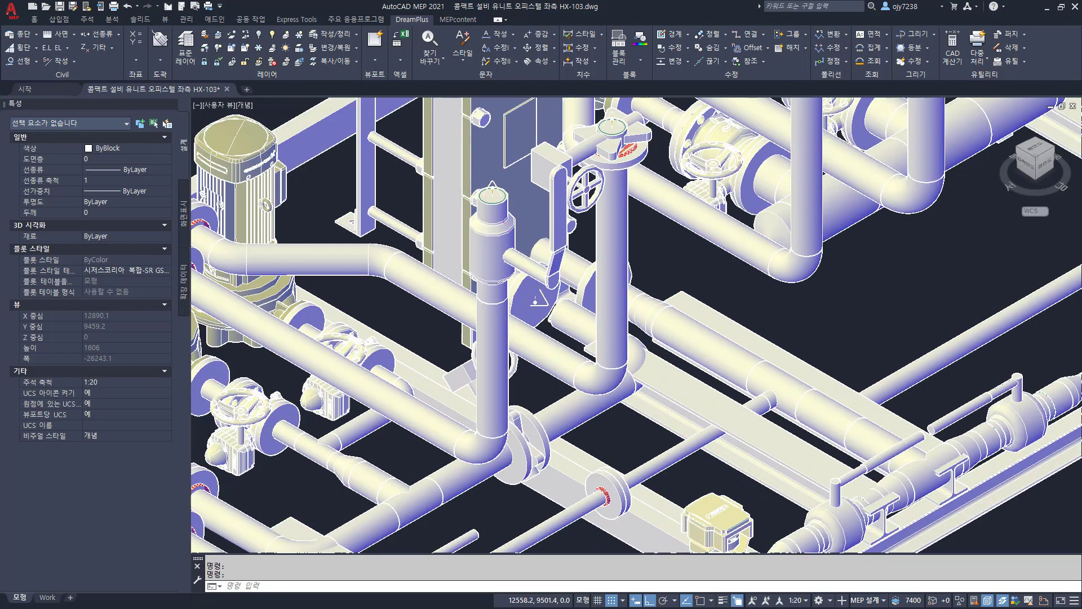
scroll(566, 349, up, 5)
scroll(557, 293, up, 2)
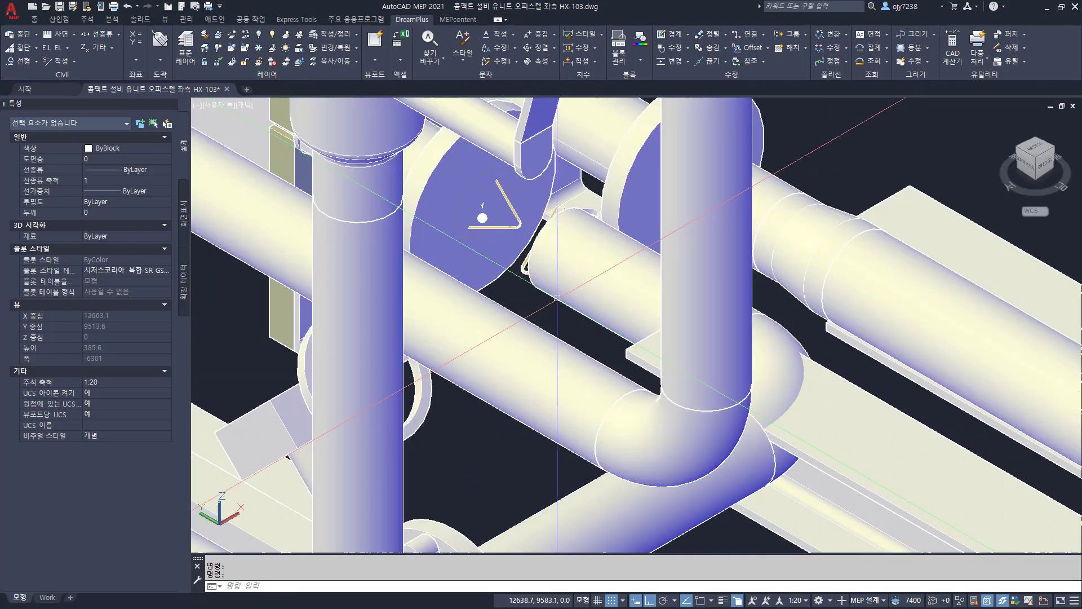
click(556, 288)
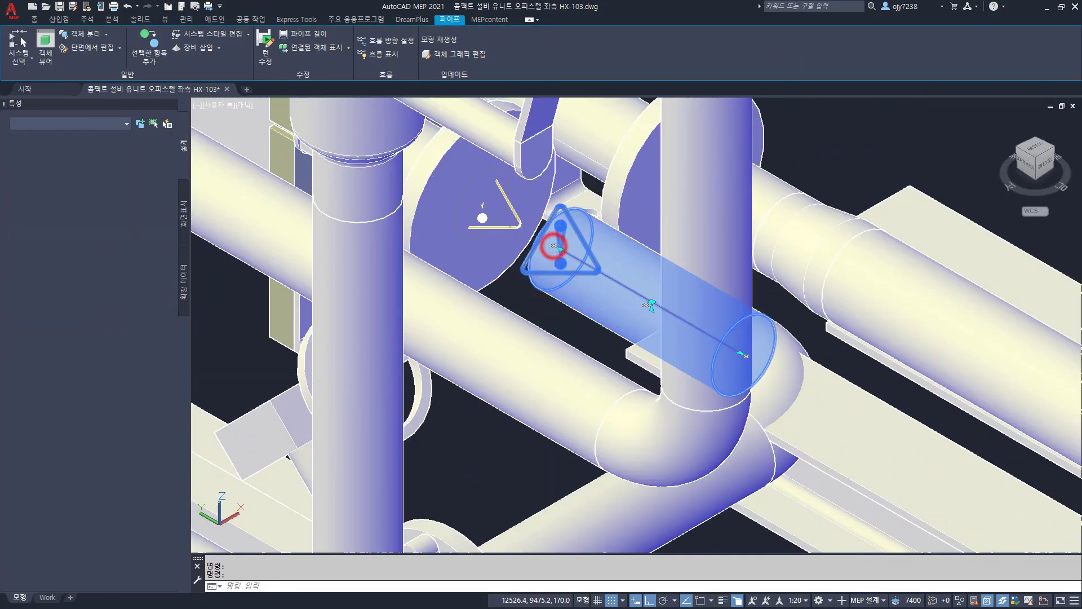
click(554, 246)
click(461, 214)
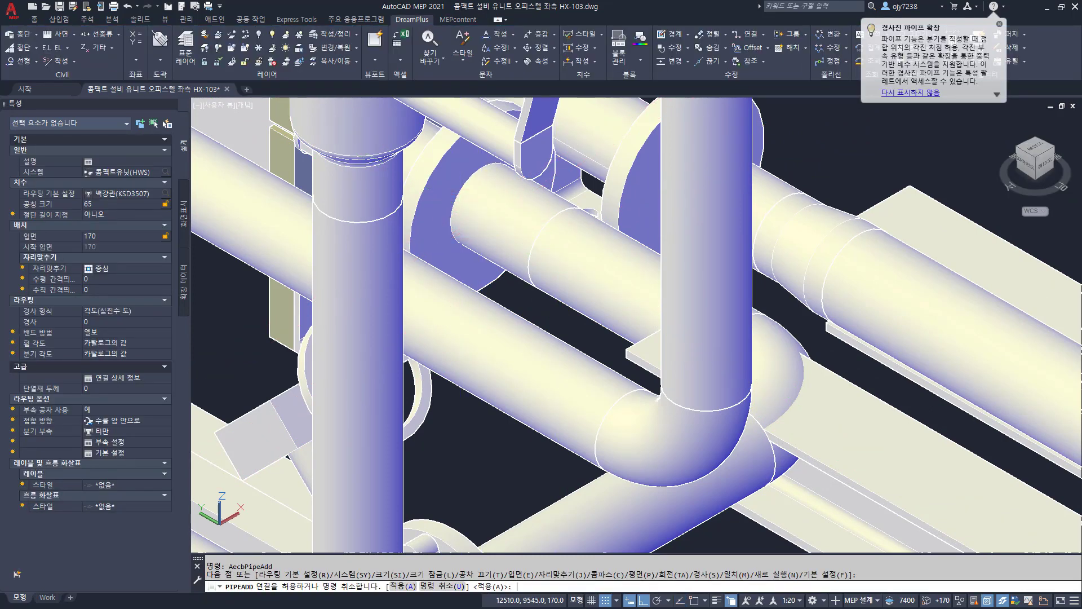
key(Return)
double_click(216, 312)
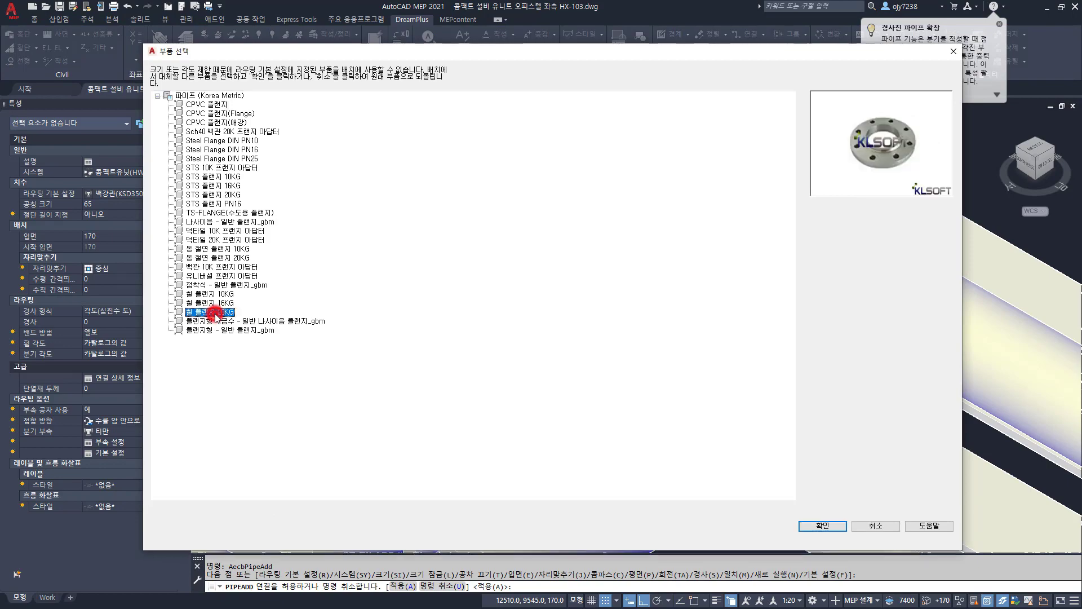
key(Escape)
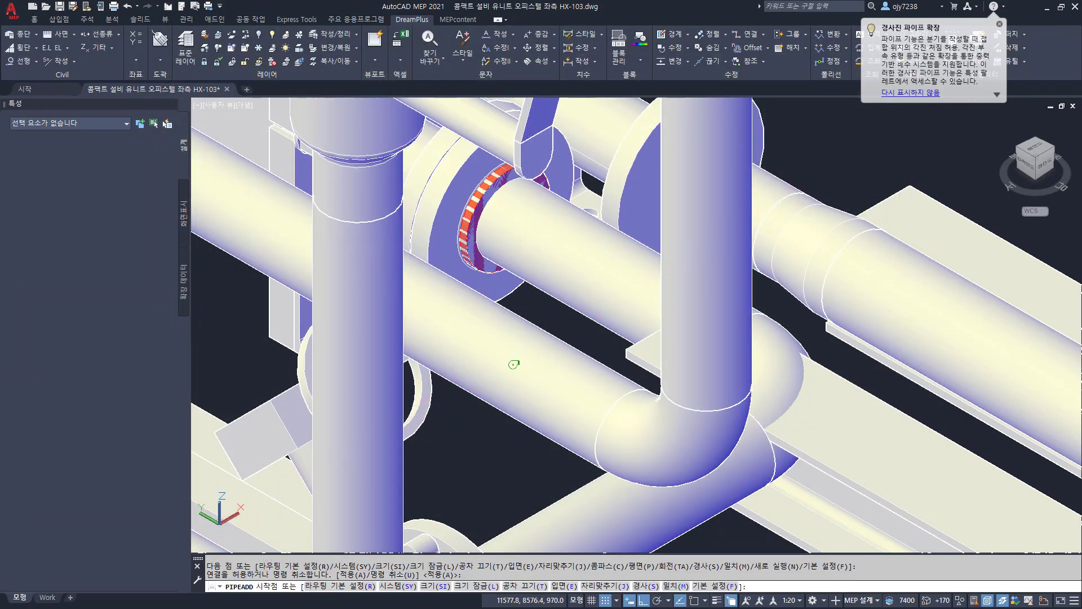
Step: Extend the pipe at the middle heat exchanger's lower-right nozzle to its flange, using the 철 플랜지 20KG part
scroll(513, 364, down, 2)
scroll(560, 341, down, 5)
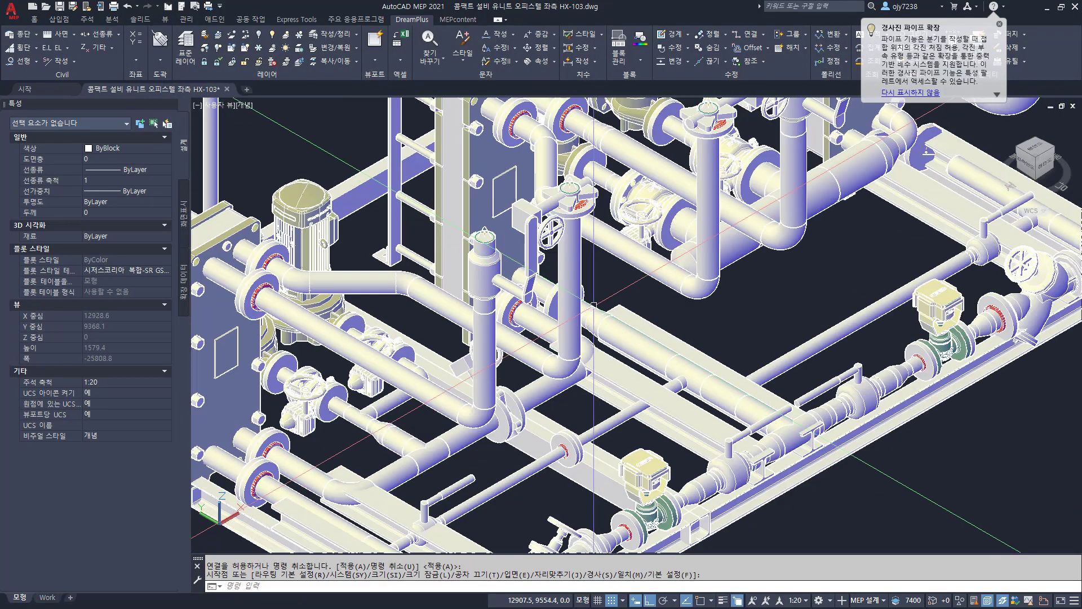
shift+middle_drag(597, 316, 530, 290)
scroll(598, 478, up, 4)
click(599, 464)
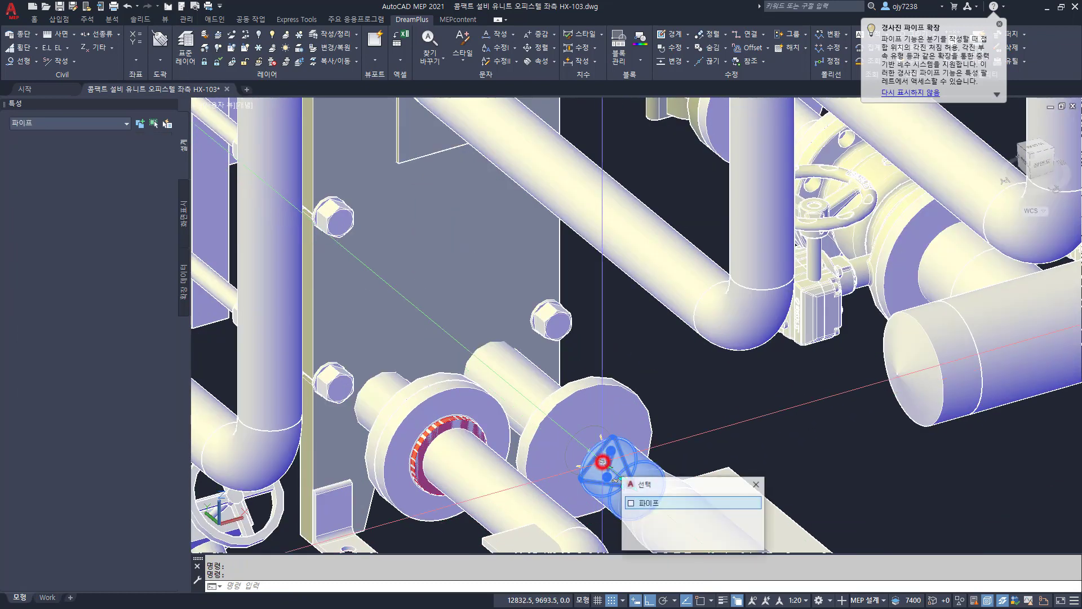
click(599, 462)
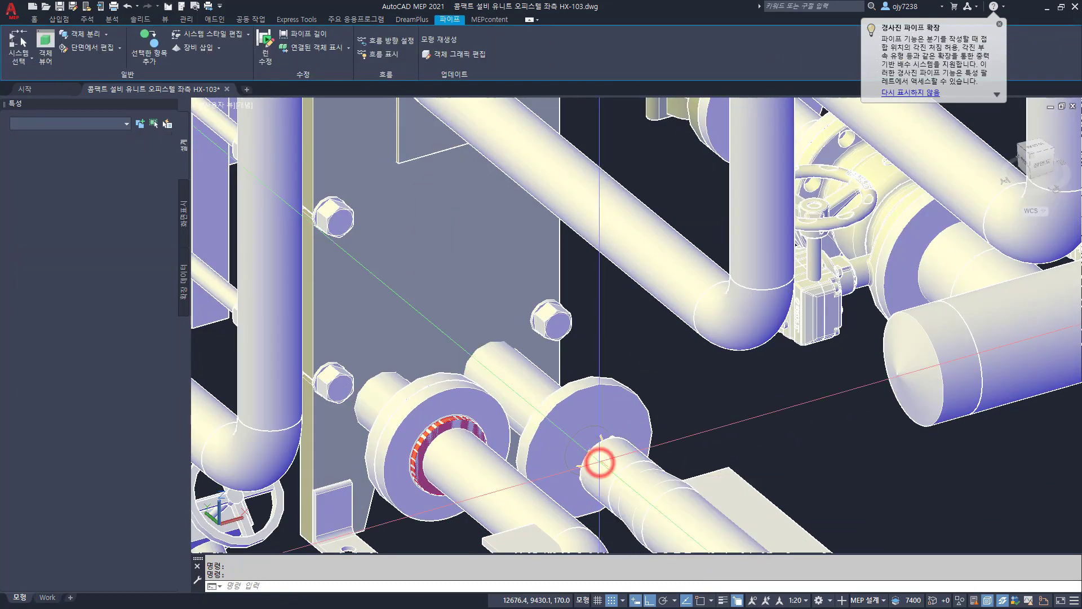
click(576, 441)
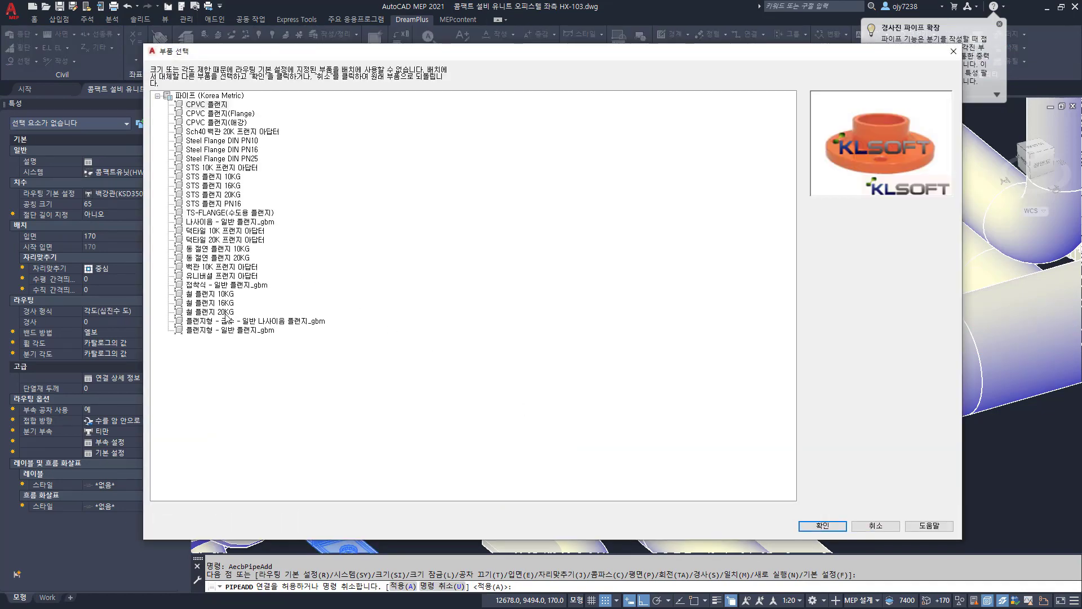
double_click(225, 311)
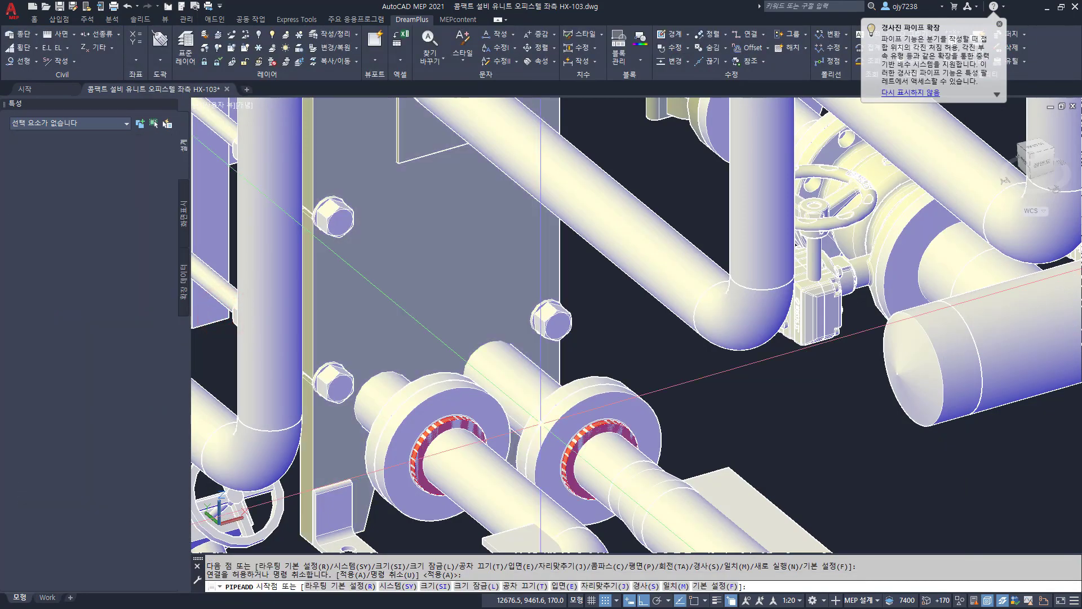
key(Escape)
Step: Extend the pipe at the right-end heat exchanger's upper-left nozzle to its flange, using the 철 플랜지 20KG part
scroll(586, 409, down, 6)
scroll(662, 245, up, 2)
scroll(582, 215, up, 3)
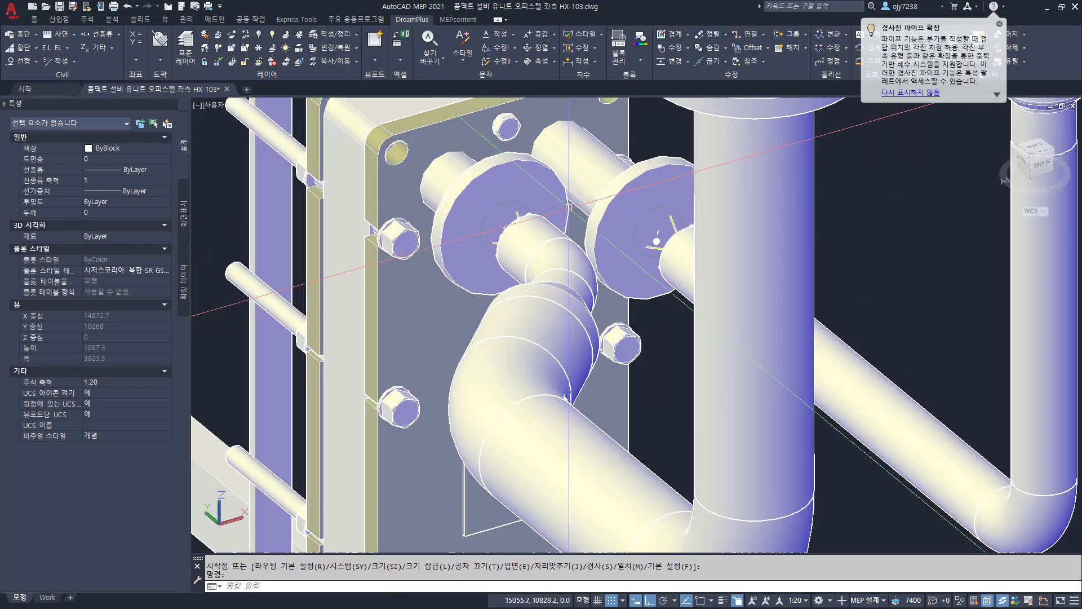
key(Escape)
click(518, 241)
click(518, 239)
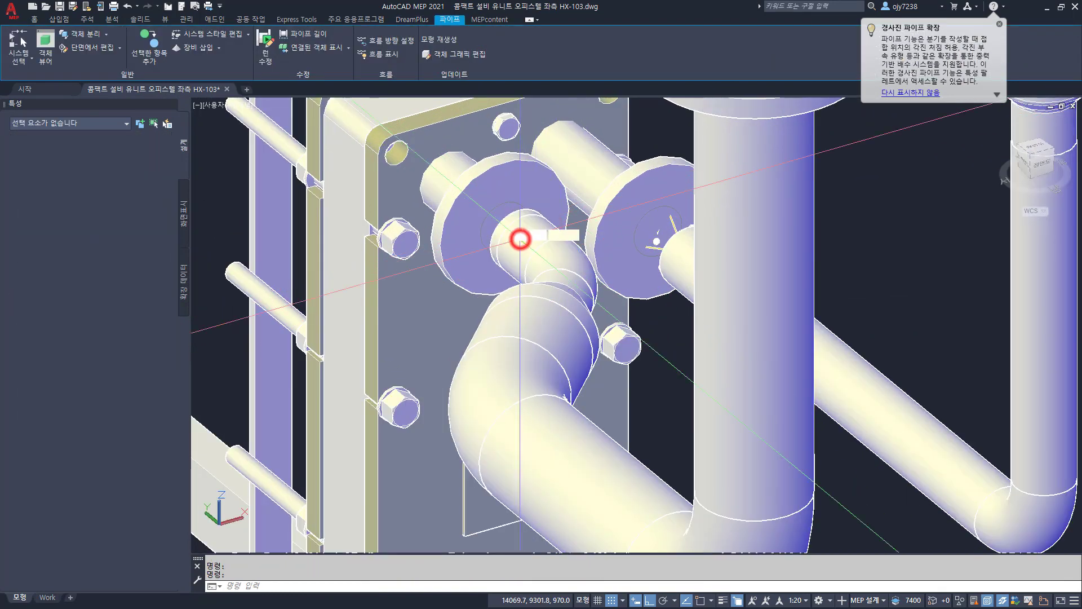
click(497, 217)
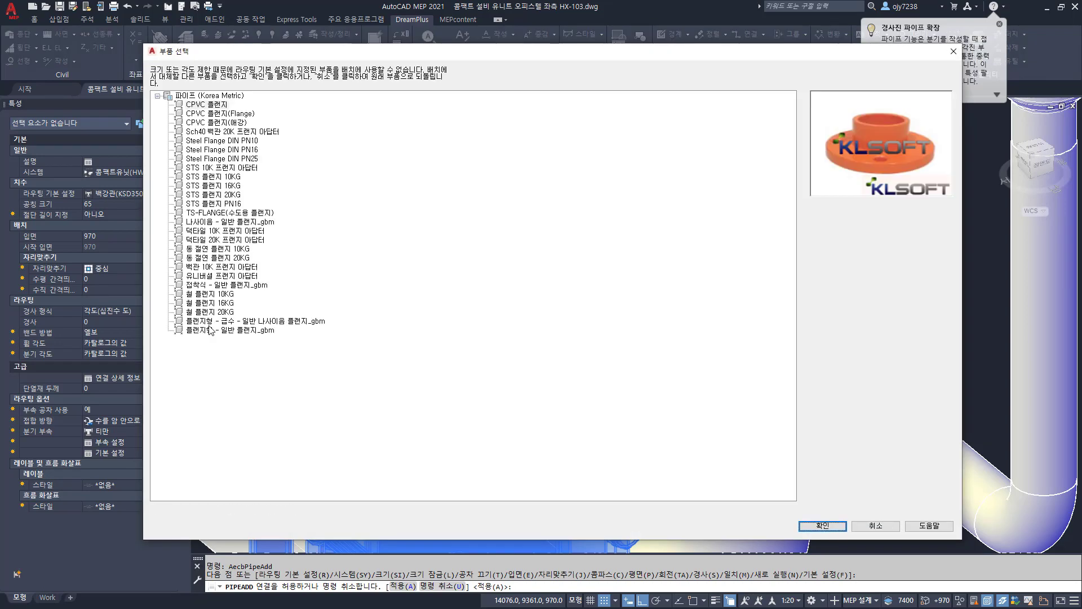
click(226, 312)
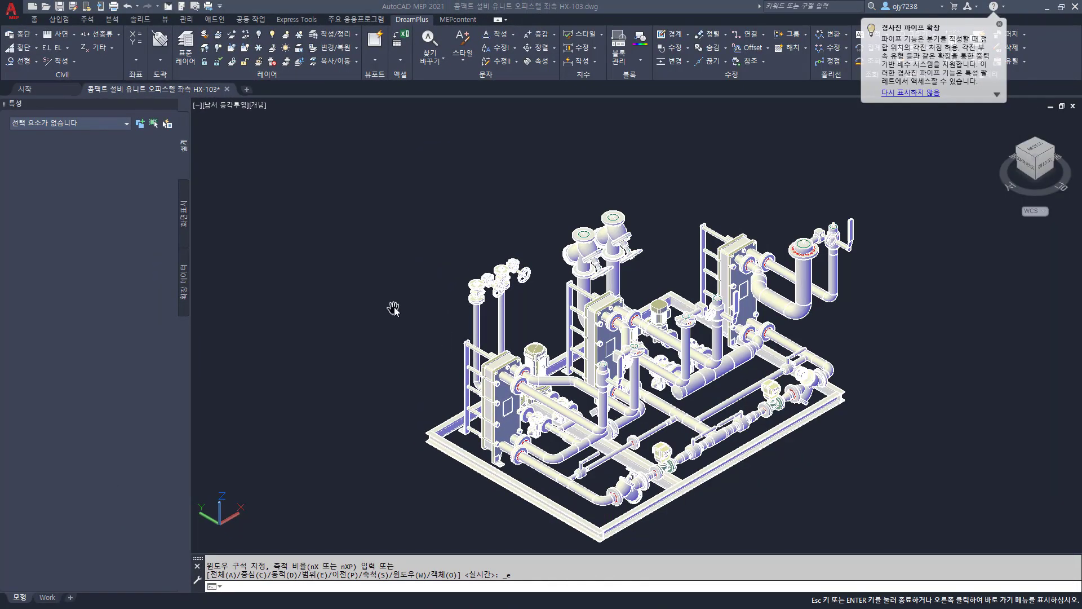
Step: Examine the assembled unit and its base frame in isometric close-up, plan and front views
key(Escape)
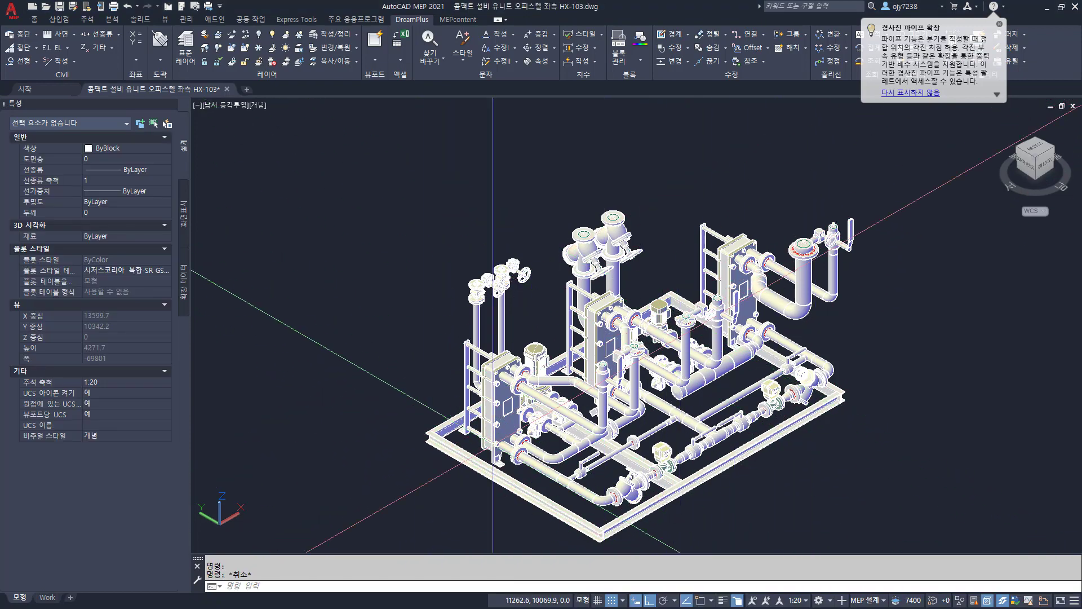
middle_drag(679, 320, 655, 266)
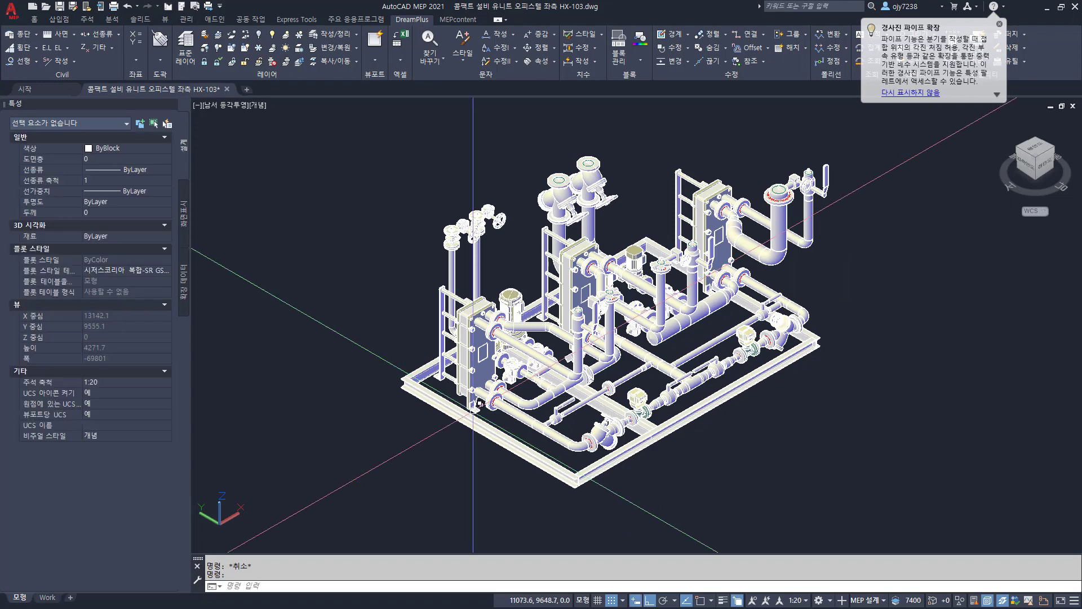
scroll(476, 407, up, 6)
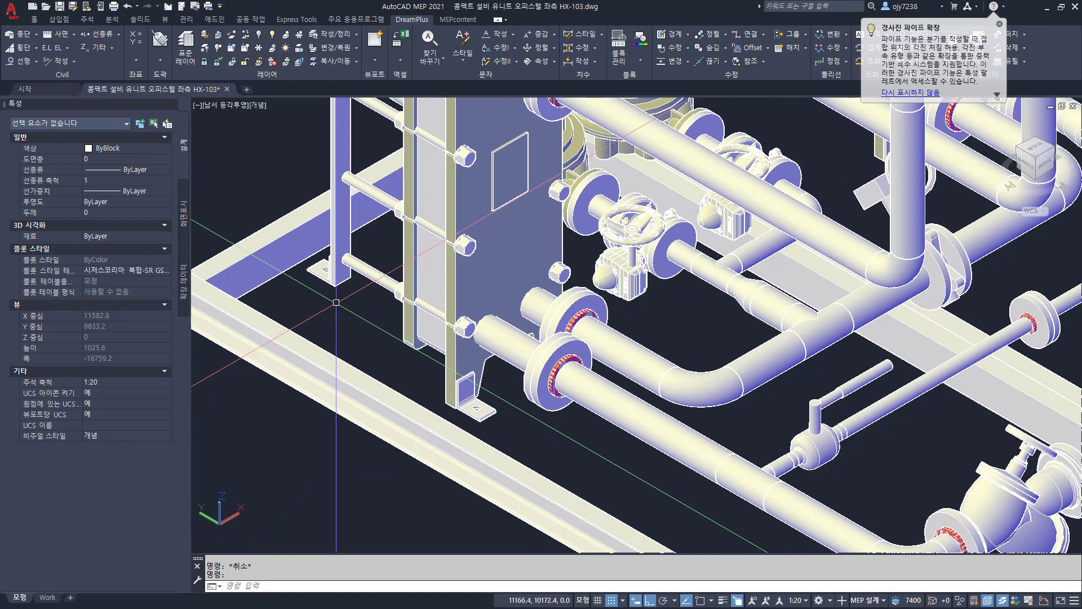
scroll(332, 305, down, 6)
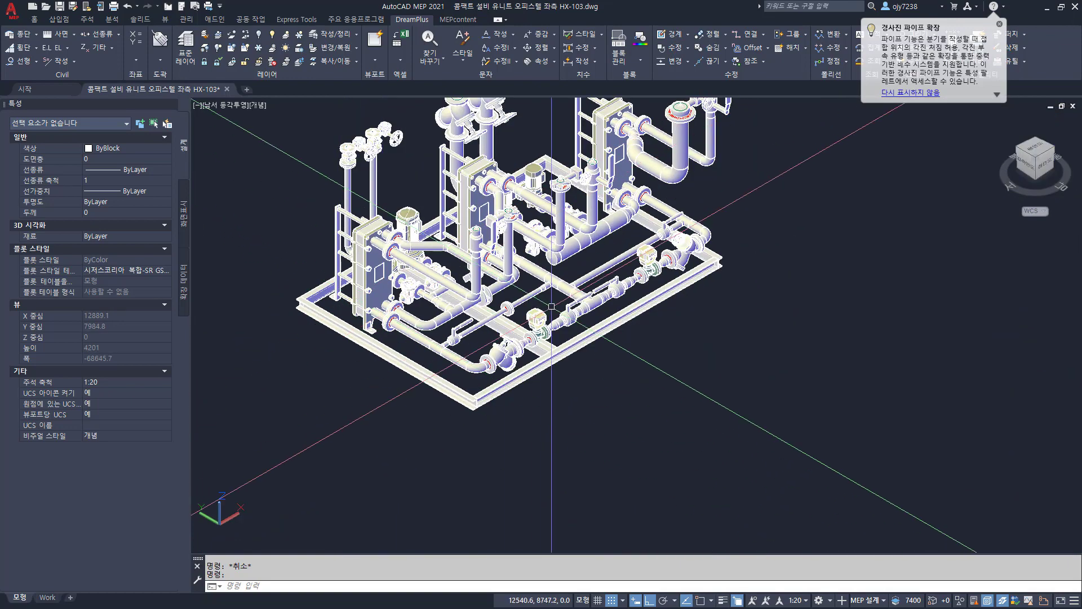
middle_drag(556, 315, 572, 407)
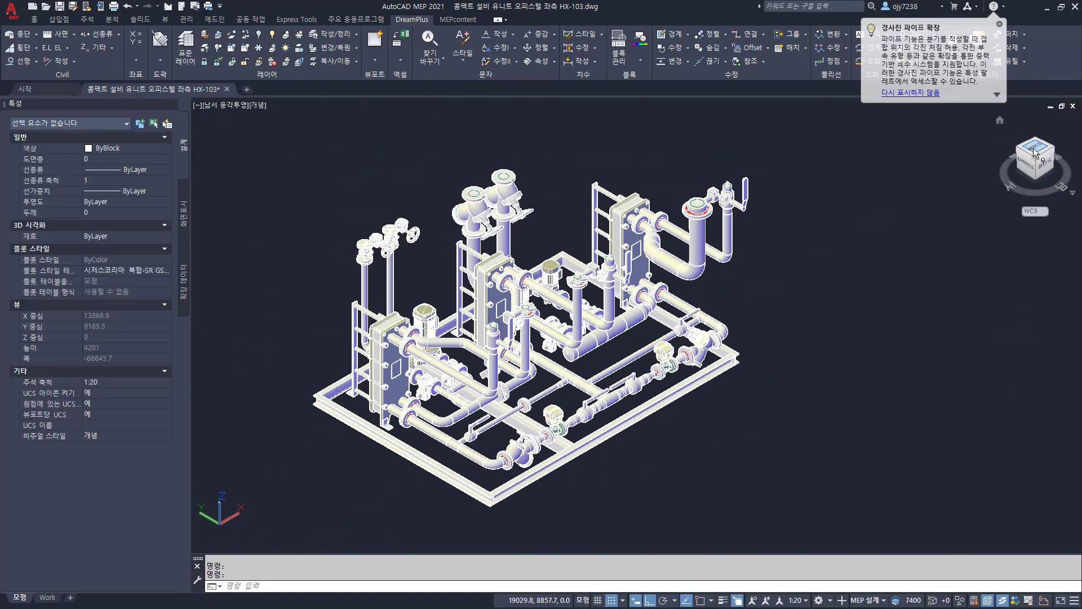
click(1034, 148)
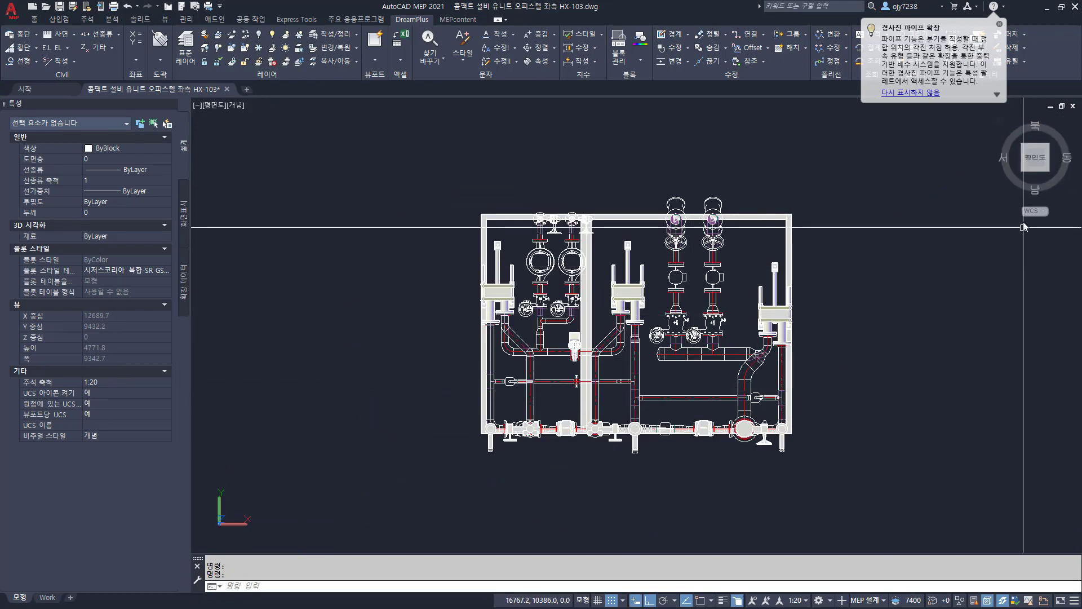
click(1036, 191)
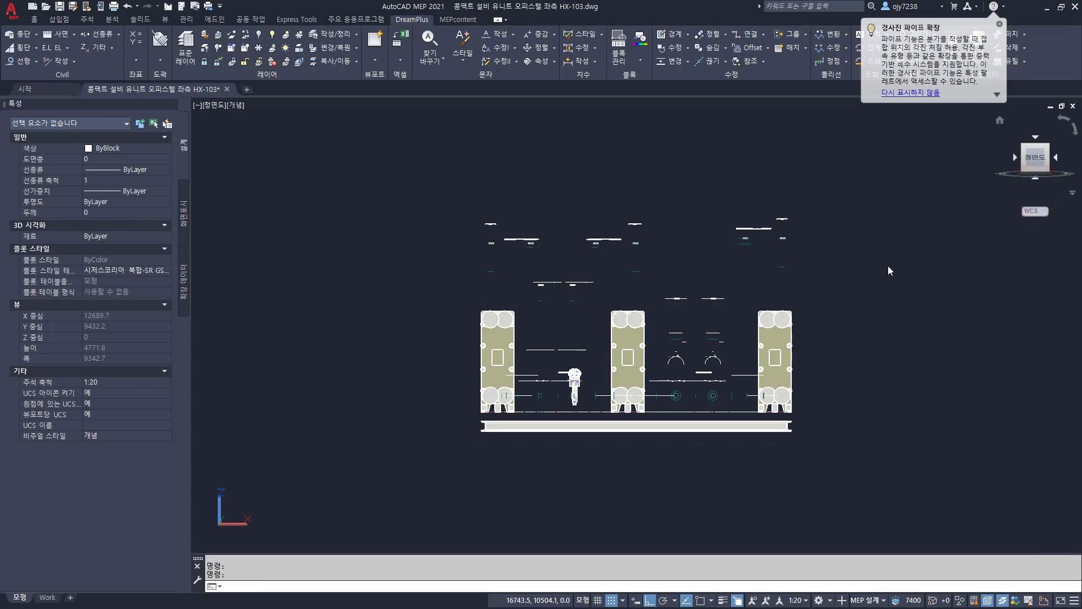
Step: Return the model to the home view and switch it to parallel projection, with the whole unit in view
click(1000, 120)
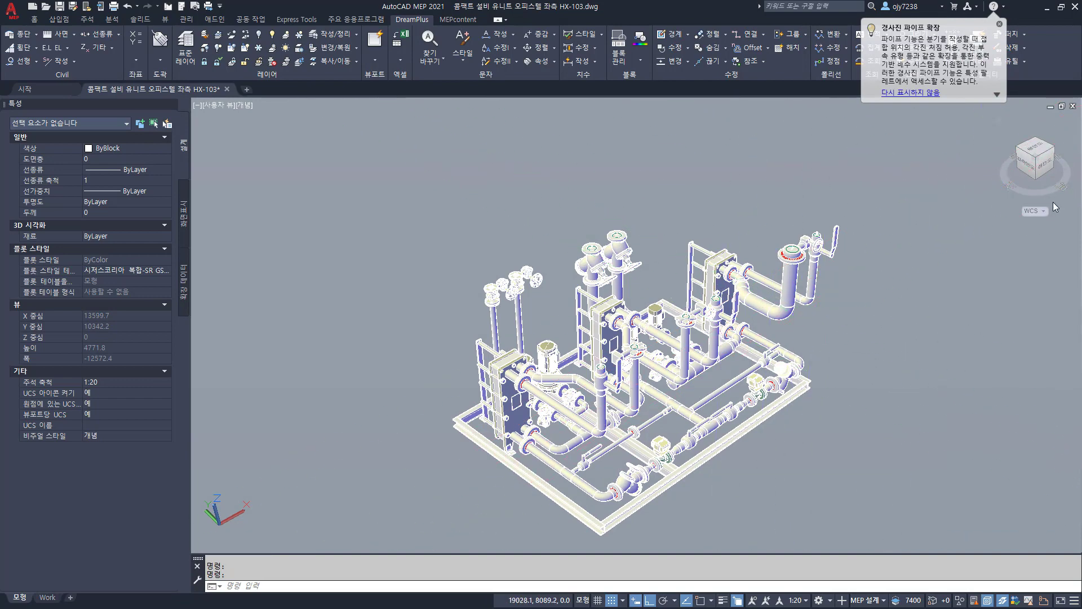
right_click(1032, 161)
click(985, 244)
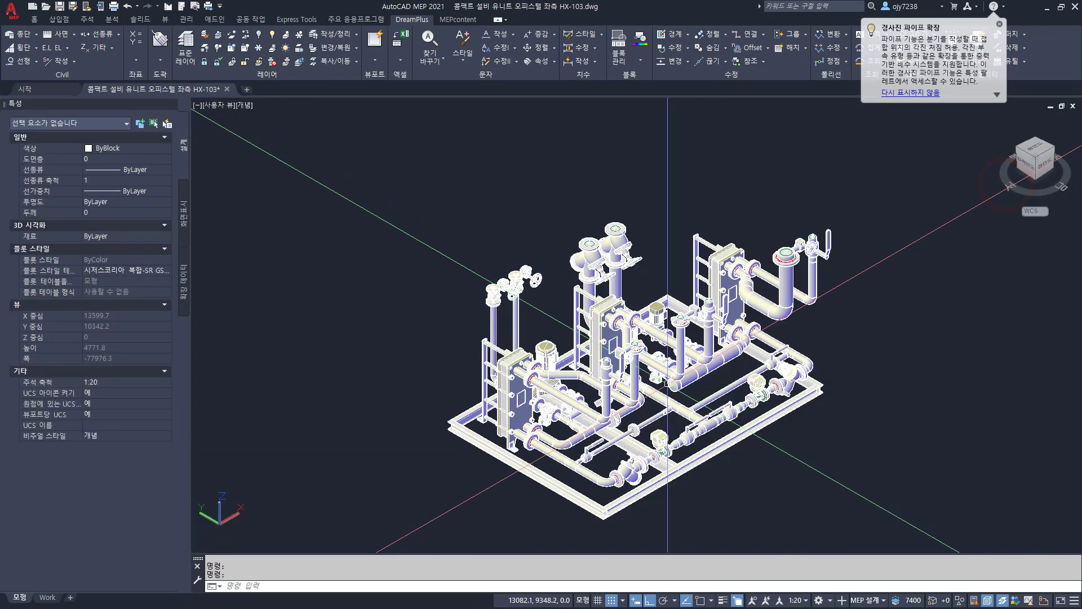
middle_drag(666, 384, 606, 294)
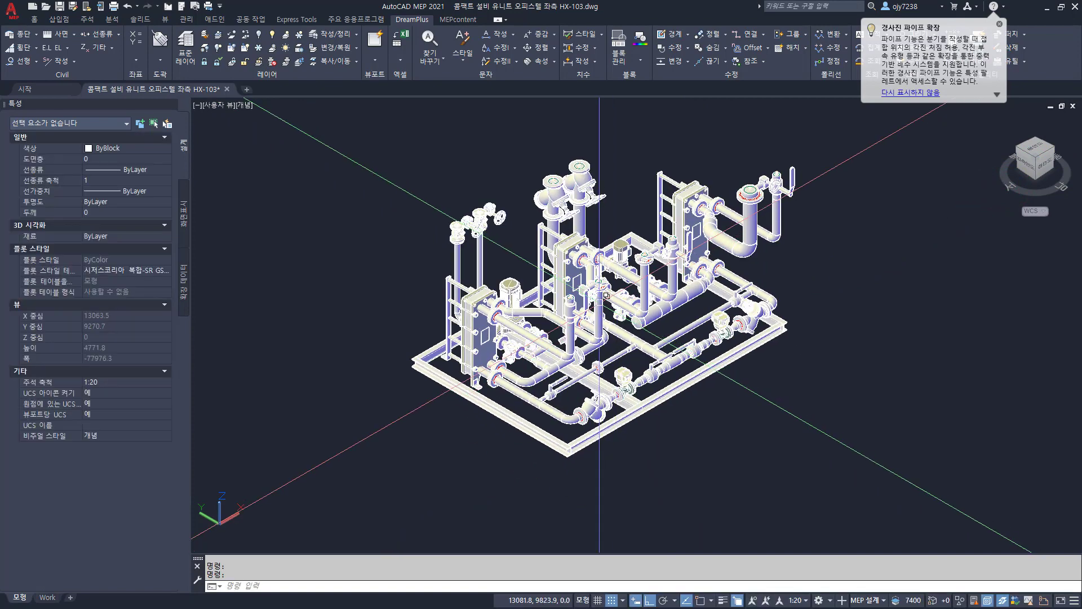
middle_drag(625, 319, 603, 354)
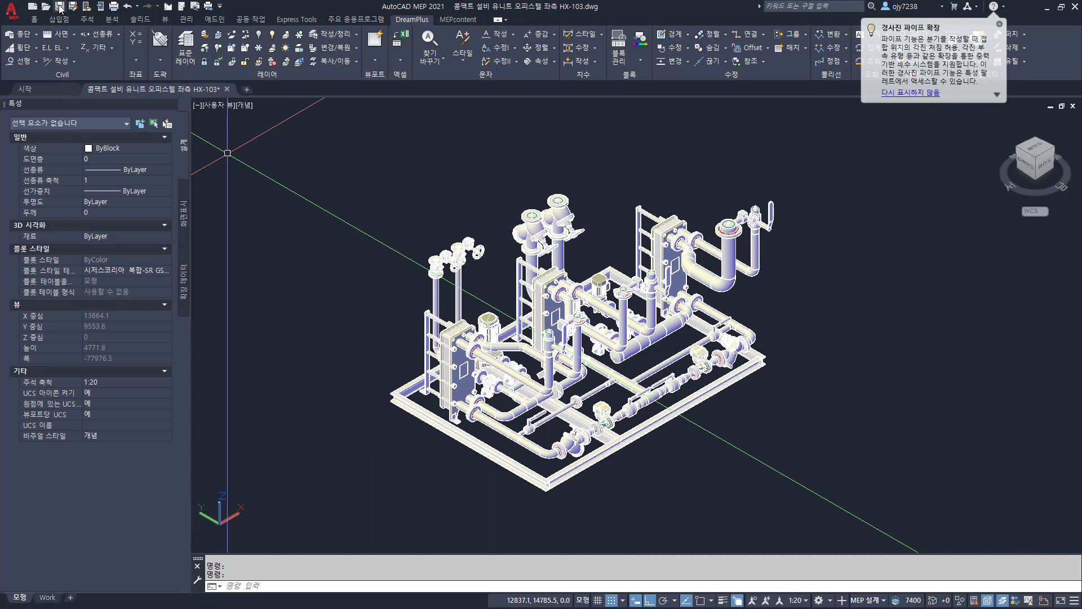